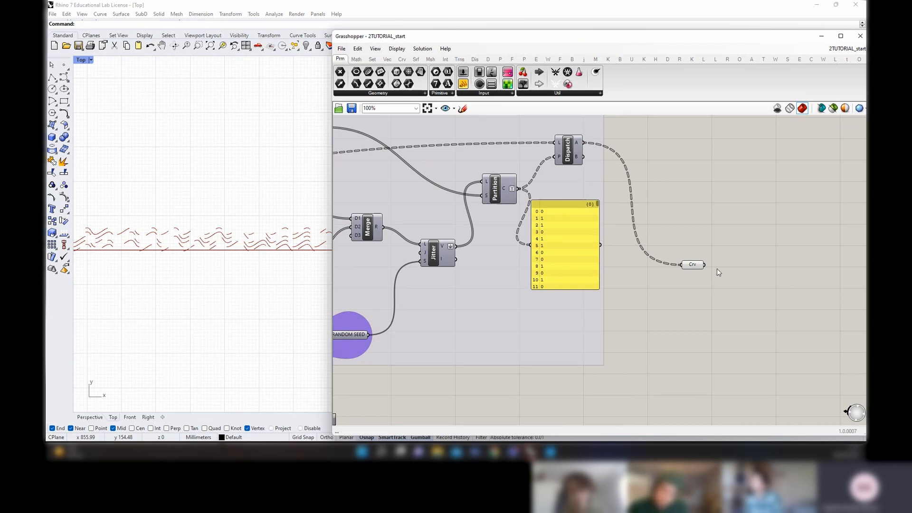
Turn on the preview of the wood plank's bounding box parameter
scroll(727, 298, "down", 5)
scroll(471, 311, "up", 8)
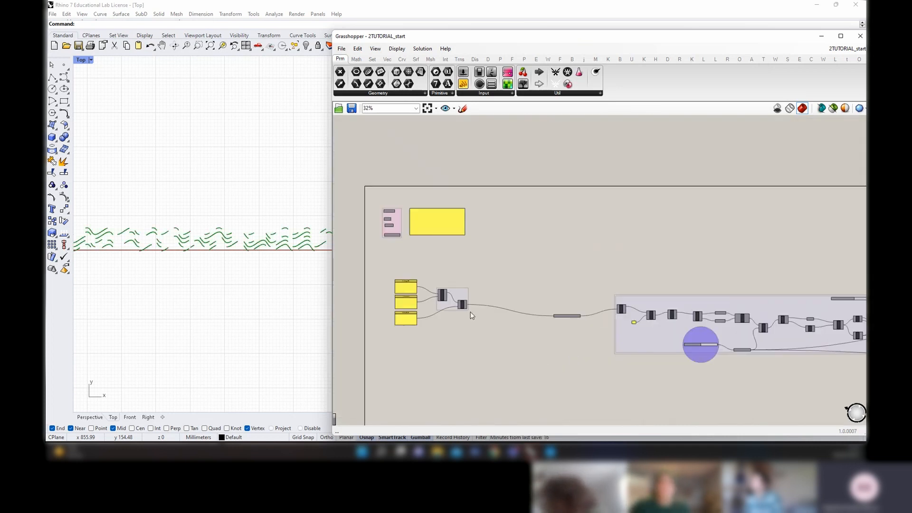
scroll(452, 278, "down", 4)
left_click(778, 301)
key("ctrl+q")
left_click(726, 255)
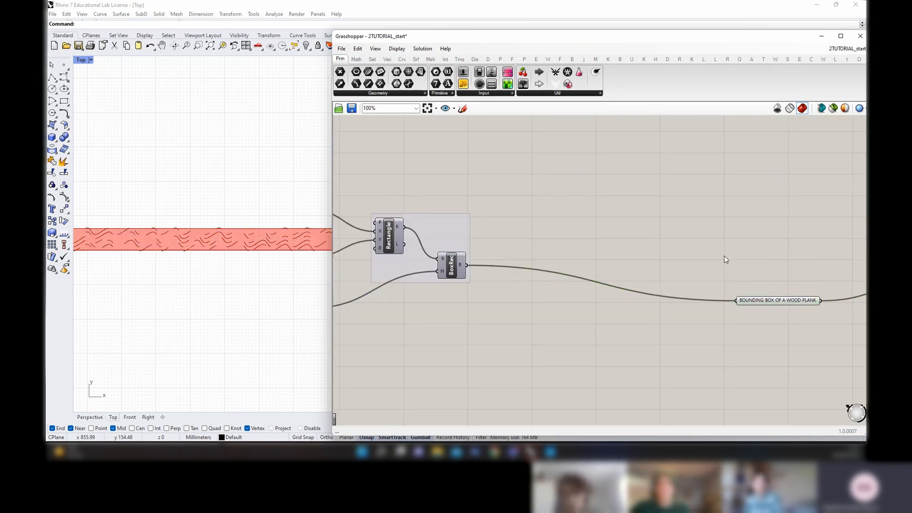
Shift the wood plank's bounding box parameter slightly closer to the BoxRec component
scroll(212, 274, "down", 6)
scroll(503, 295, "down", 3)
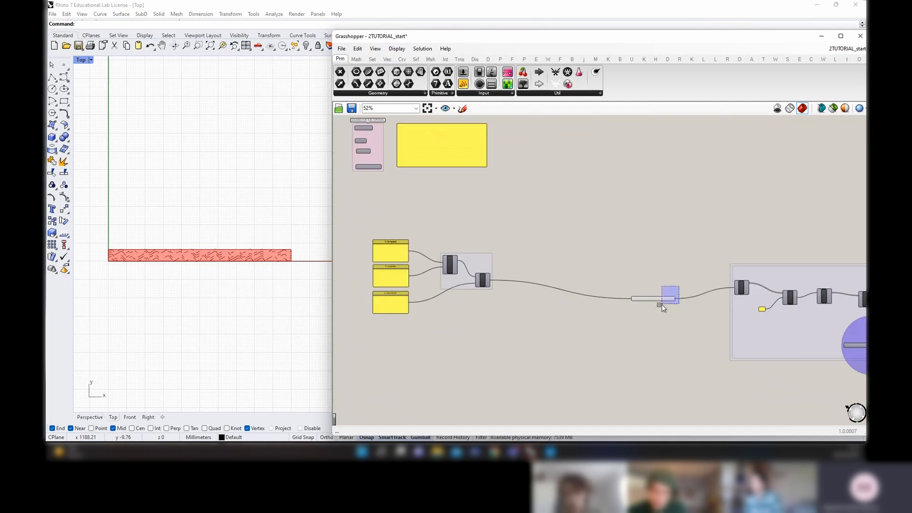
left_click(655, 298)
left_click_drag(655, 298, 638, 299)
left_click(530, 290)
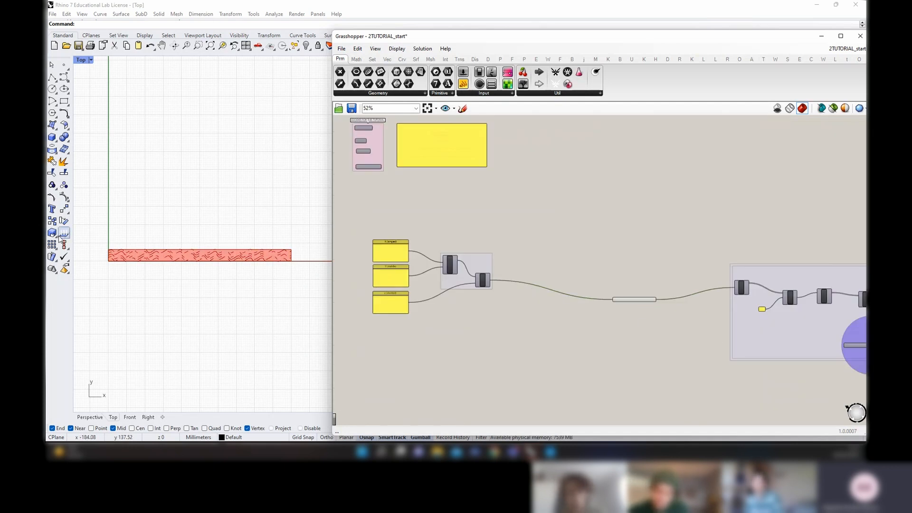
Select the REAL_WOOD_PLANK parameter in the tutorial goodies group
scroll(397, 144, "up", 3)
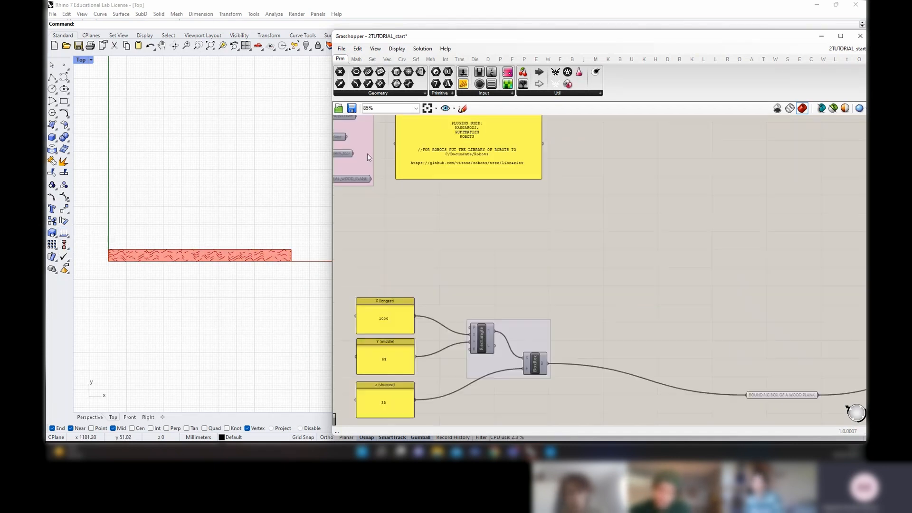
right_click_drag(367, 153, 475, 240)
scroll(471, 243, "up", 3)
left_click(487, 328)
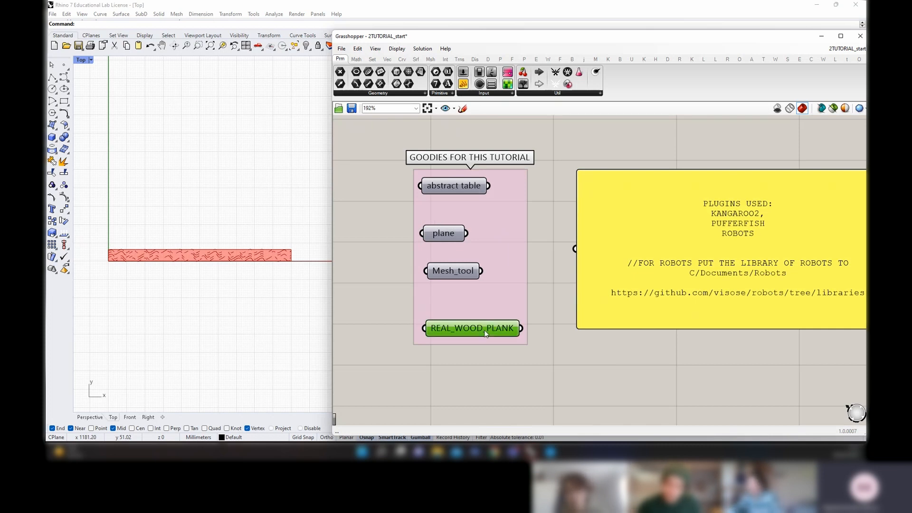
Maximize the Perspective viewport and examine the selected real plank against the bounding box from an oblique angle
double_click(82, 60)
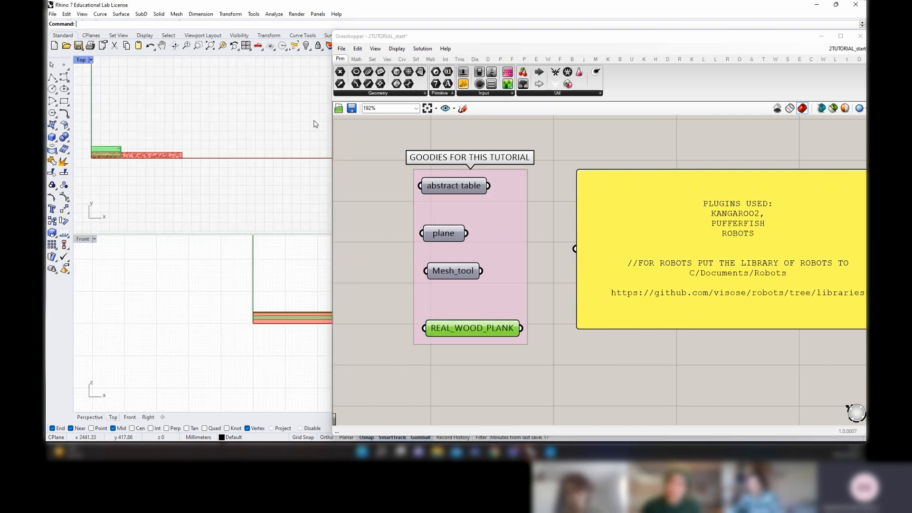
left_click_drag(334, 155, 579, 156)
double_click(447, 60)
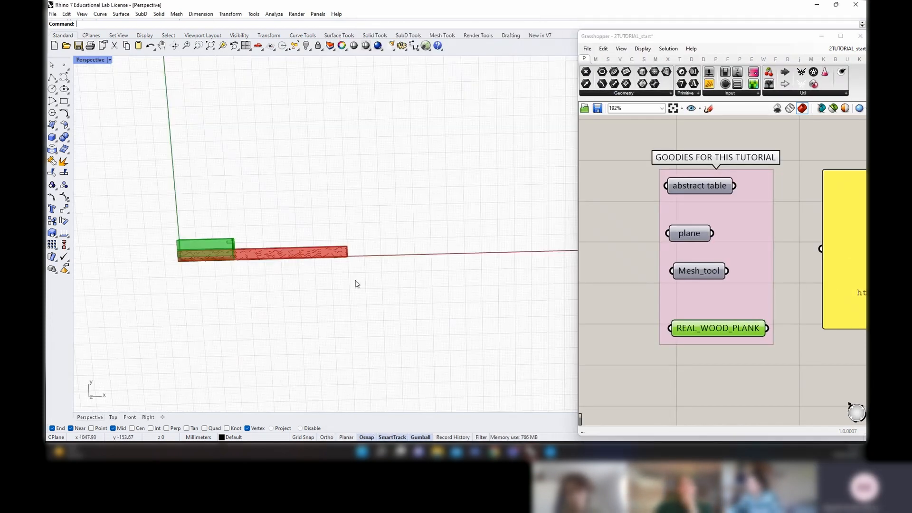
scroll(237, 250, "up", 8)
right_click_drag(285, 238, 422, 332)
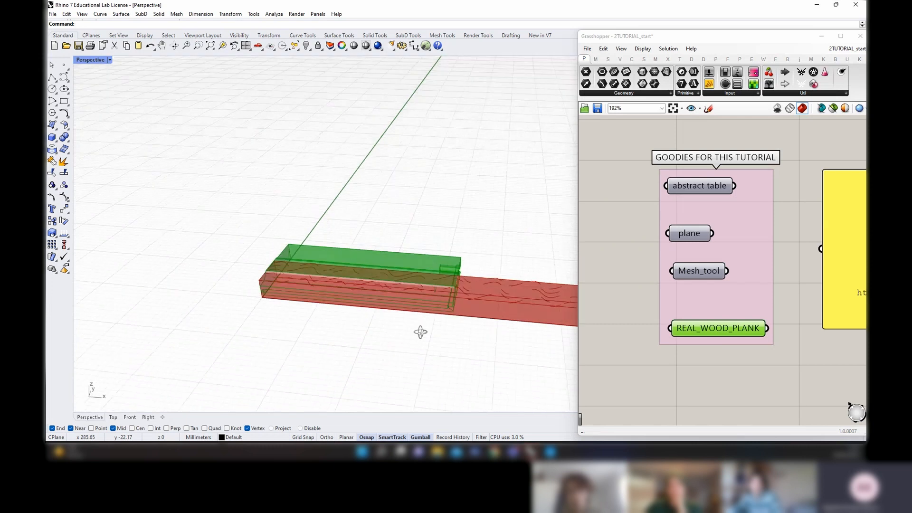
Turn on the preview of REAL_WOOD_PLANK and view it together with the bounding box in Perspective
left_click_drag(578, 237, 420, 239)
scroll(468, 274, "down", 5)
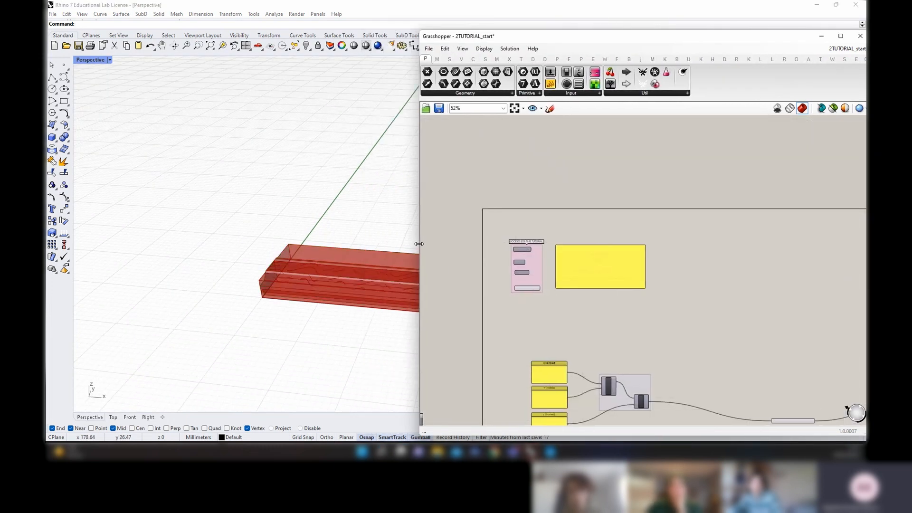
right_click_drag(265, 245, 365, 275)
scroll(534, 267, "up", 2)
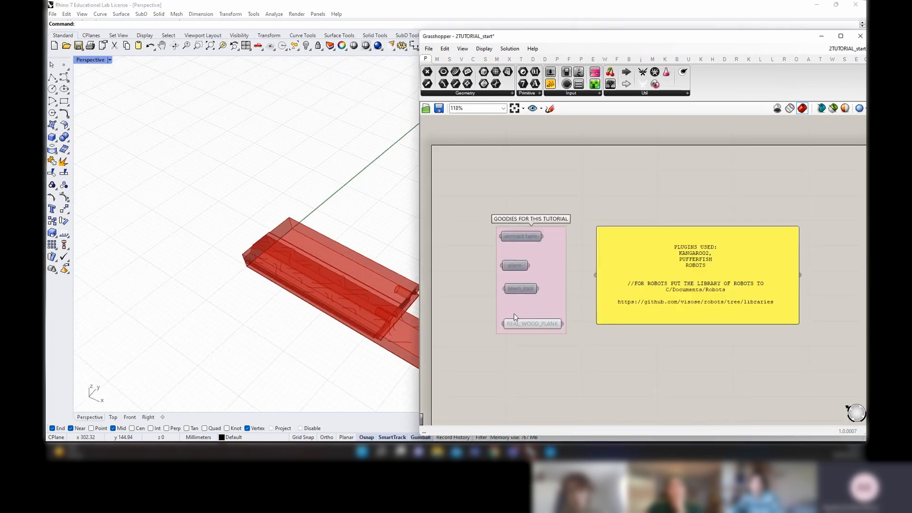
left_click_drag(527, 333, 466, 260)
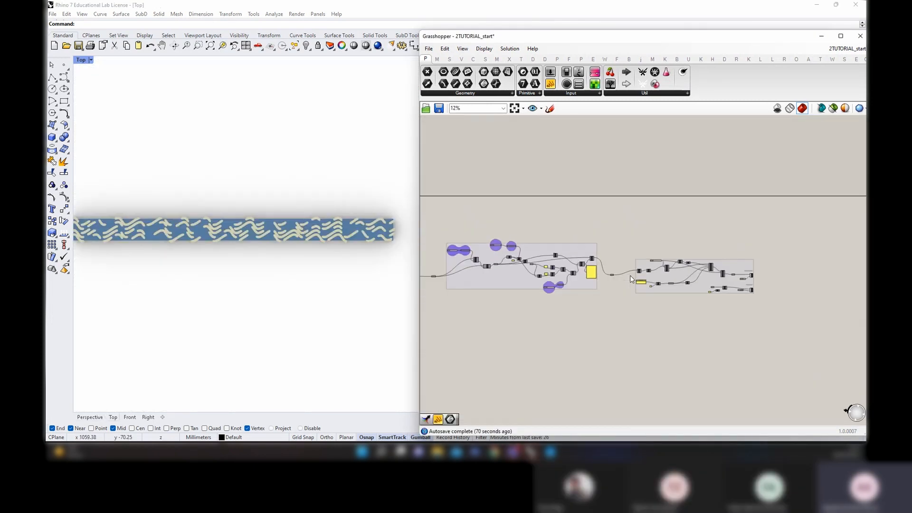
Move the last component group at the end of the definition lower, clear of the Crv parameter
scroll(630, 276, "down", 1)
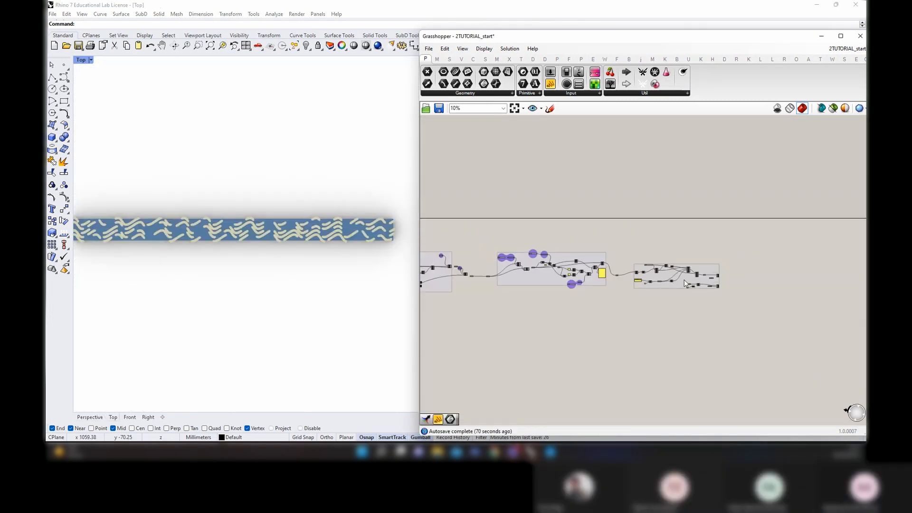
left_click_drag(686, 282, 694, 314)
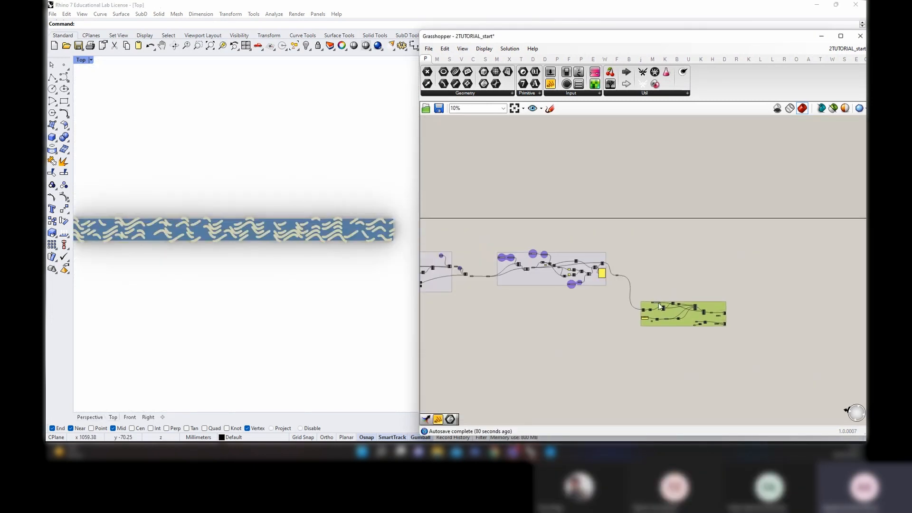
Turn on the preview of the Crv parameter fed by the Dispatch component
scroll(617, 275, "up", 6)
right_click(606, 285)
left_click(616, 266)
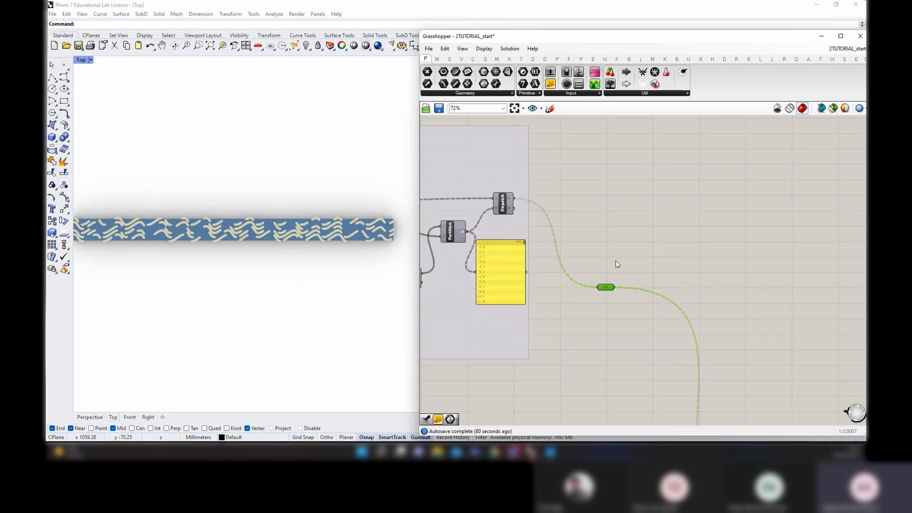
left_click(616, 260)
scroll(616, 259, "down", 2)
scroll(616, 259, "up", 2)
left_click(609, 288)
left_click(611, 270)
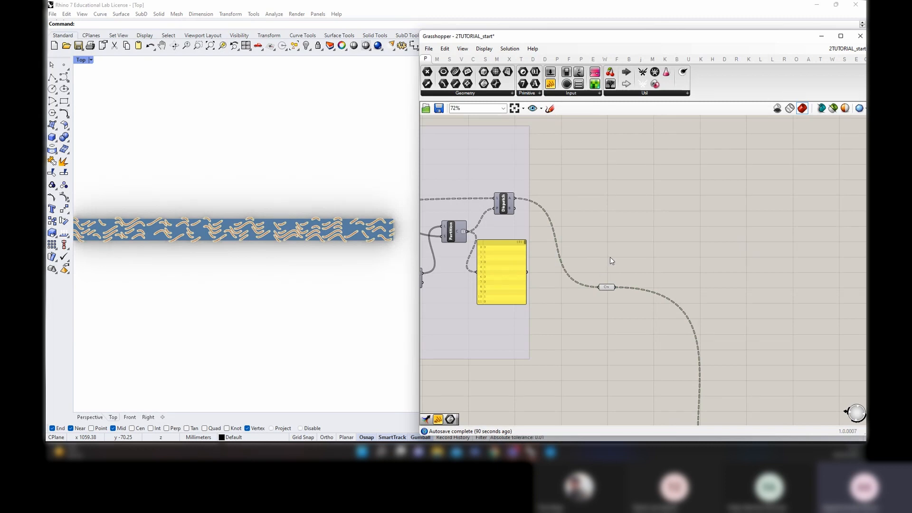
Examine the curve pattern along the full length of the plank in the Top viewport
right_click_drag(306, 261, 322, 261)
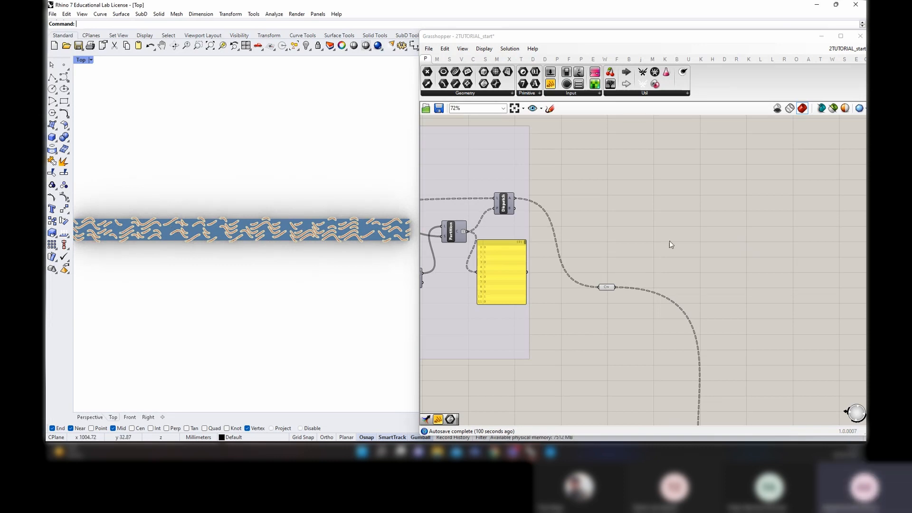
scroll(215, 237, "up", 4)
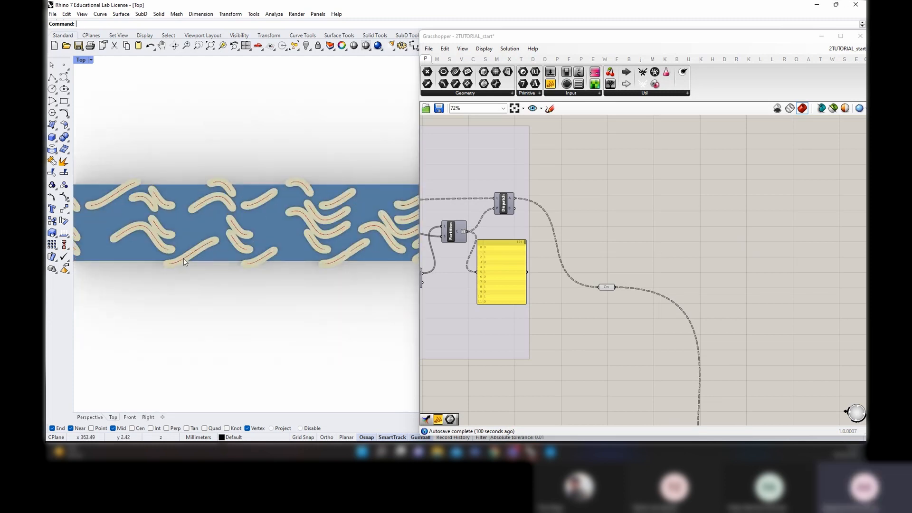
scroll(199, 258, "down", 4)
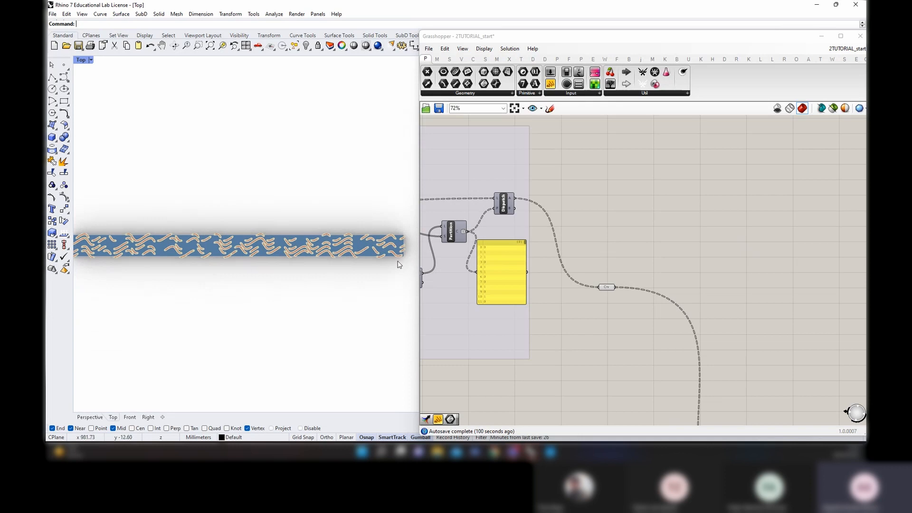
right_click_drag(342, 265, 317, 260)
scroll(312, 262, "down", 1)
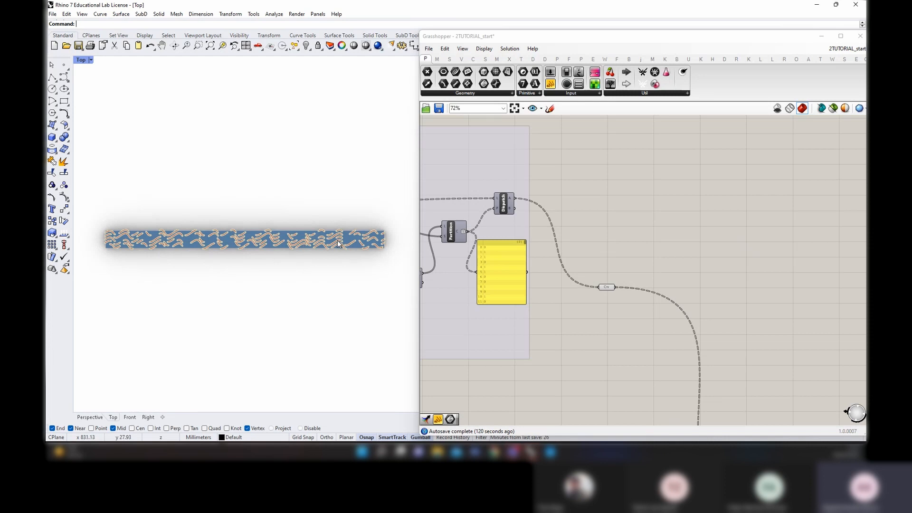
scroll(337, 242, "up", 2)
scroll(337, 242, "down", 2)
right_click_drag(337, 242, 339, 255)
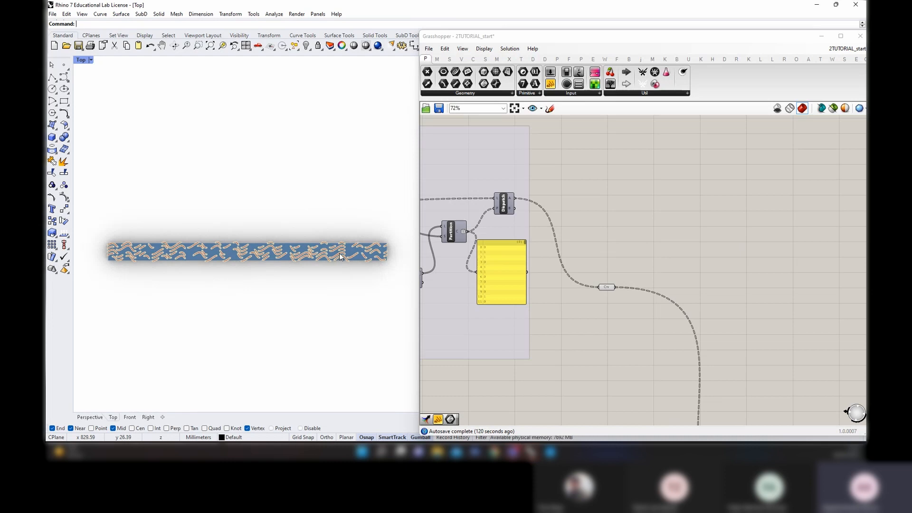
Select the Crv parameter to highlight its curves on the plank
left_click(606, 289)
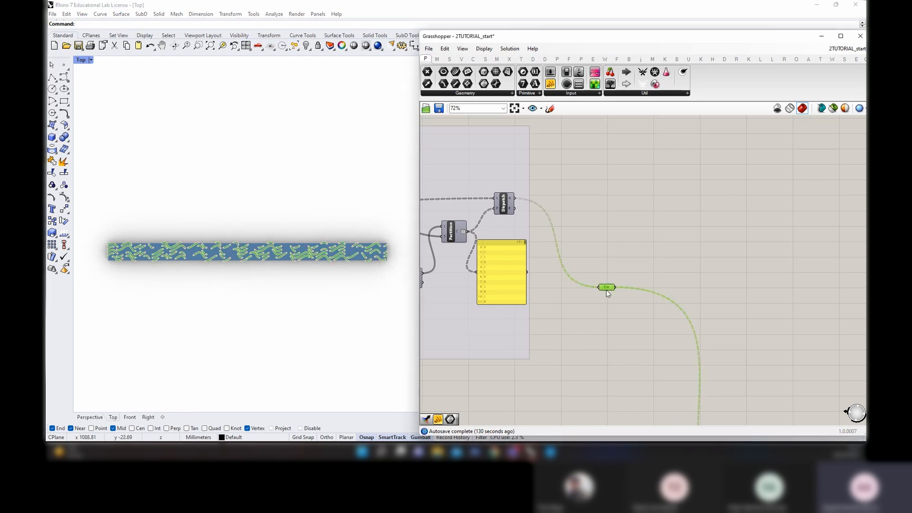
left_click(664, 280)
scroll(713, 312, "down", 1)
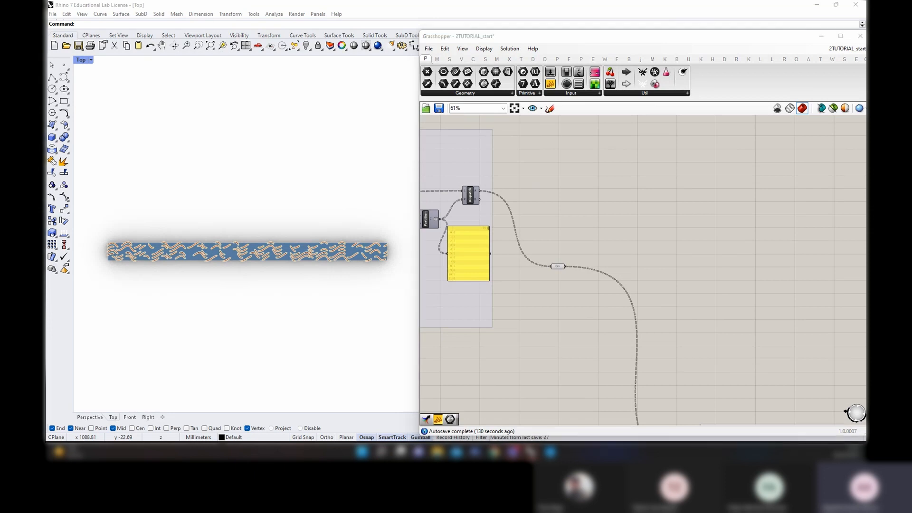
left_click(559, 266)
scroll(703, 284, "down", 3)
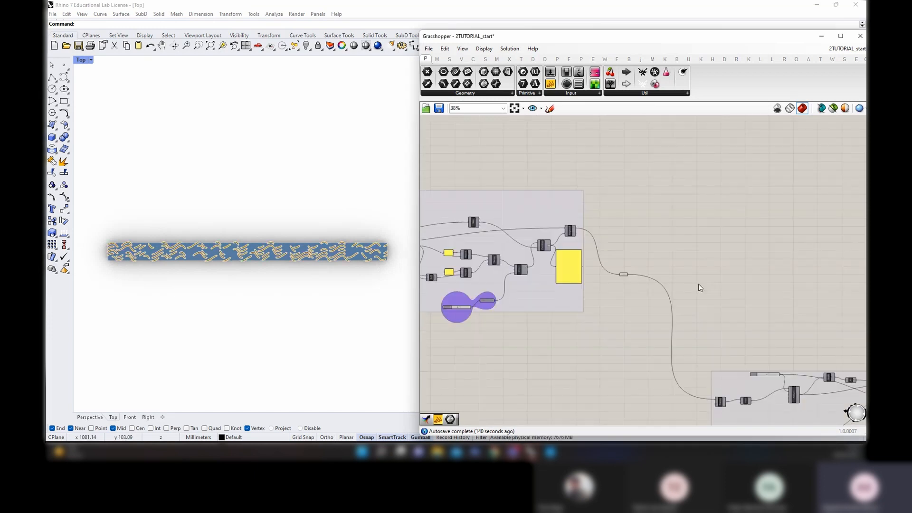
scroll(642, 278, "up", 4)
left_click(606, 272)
Try the options of the LINES value list that feeds the filter after the first PATH RAILS parameter
scroll(723, 278, "down", 5)
right_click_drag(456, 271, 679, 272)
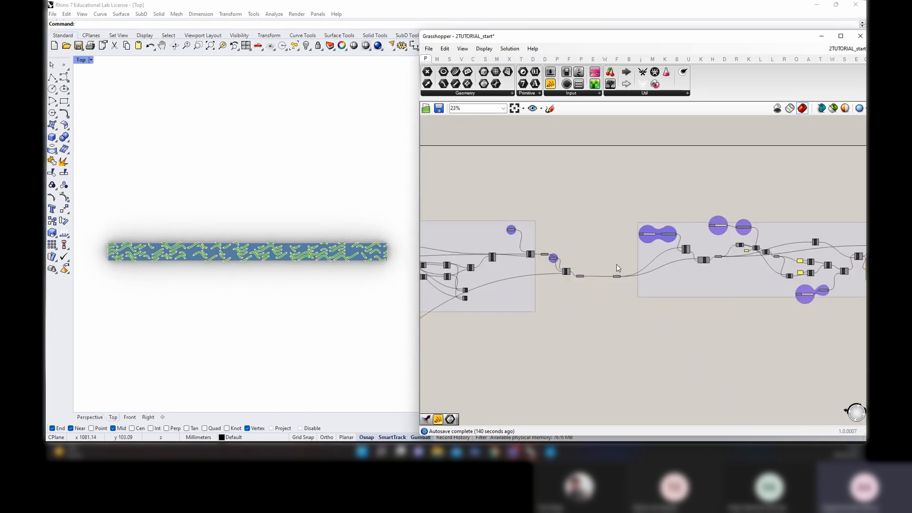
scroll(572, 260, "up", 6)
left_click(537, 252)
left_click(557, 255)
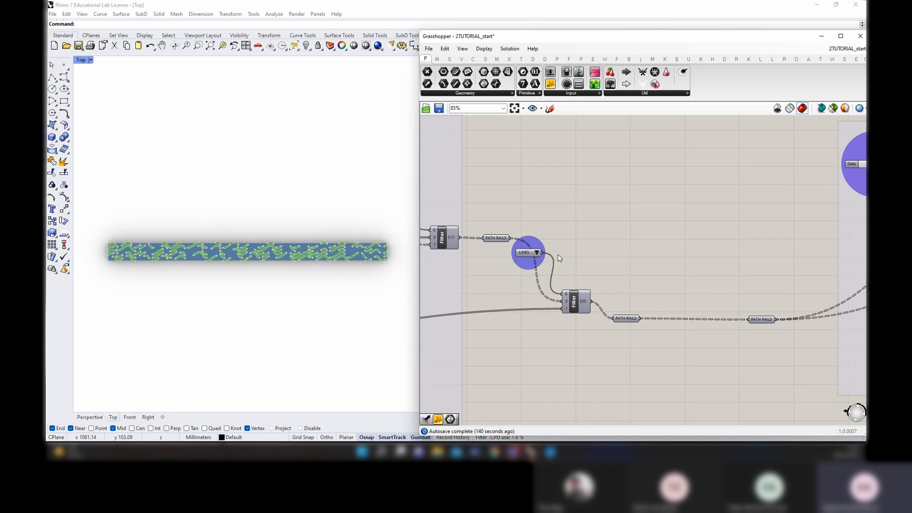
left_click(536, 253)
left_click(525, 252)
left_click_drag(524, 252, 525, 268)
left_click(565, 247)
scroll(563, 247, "down", 3)
right_click_drag(495, 232, 631, 267)
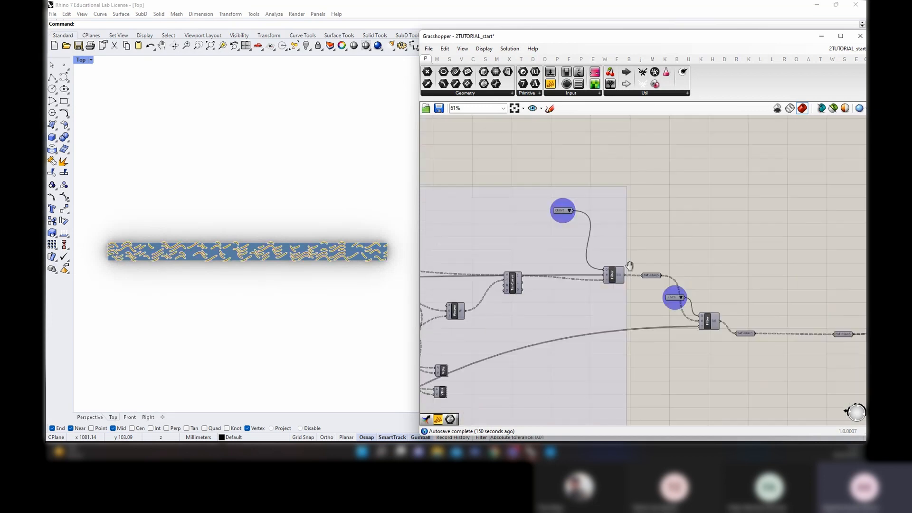
Switch the value list feeding the first path filter to the straight-line pattern option
left_click(567, 211)
left_click(573, 216)
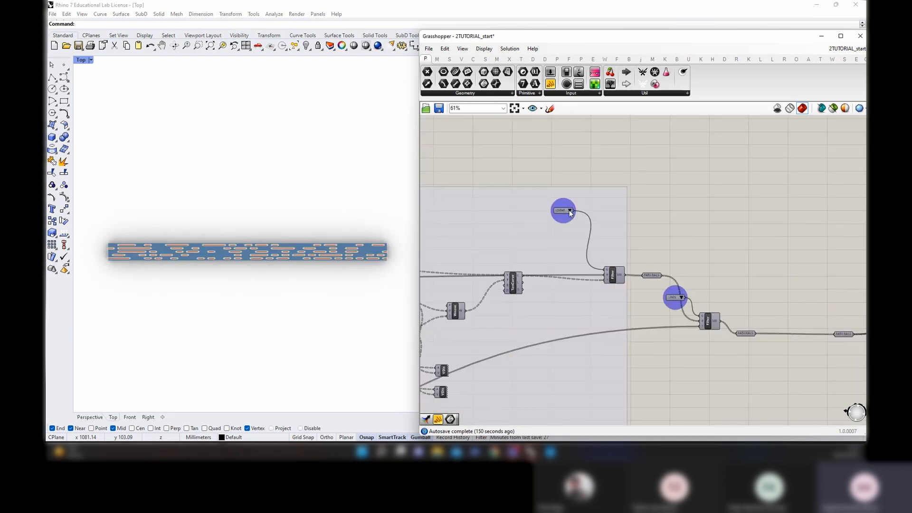
left_click(570, 211)
left_click(576, 216)
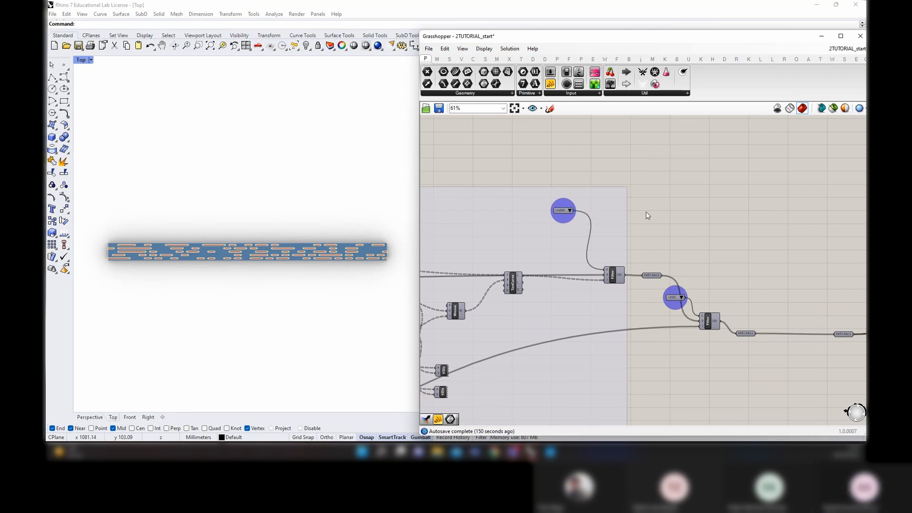
Return to the Crv parameter after Dispatch and highlight its straight curves on the plank
scroll(636, 213, "down", 2)
scroll(635, 214, "down", 2)
right_click_drag(795, 306, 410, 236)
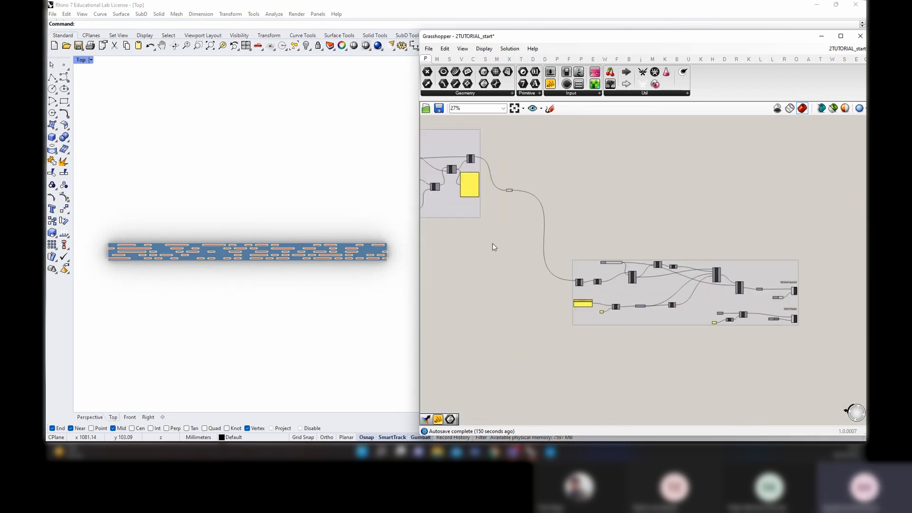
right_click_drag(751, 268, 800, 314)
scroll(556, 225, "up", 2)
scroll(555, 223, "up", 2)
left_click(555, 246)
right_click_drag(679, 254, 617, 254)
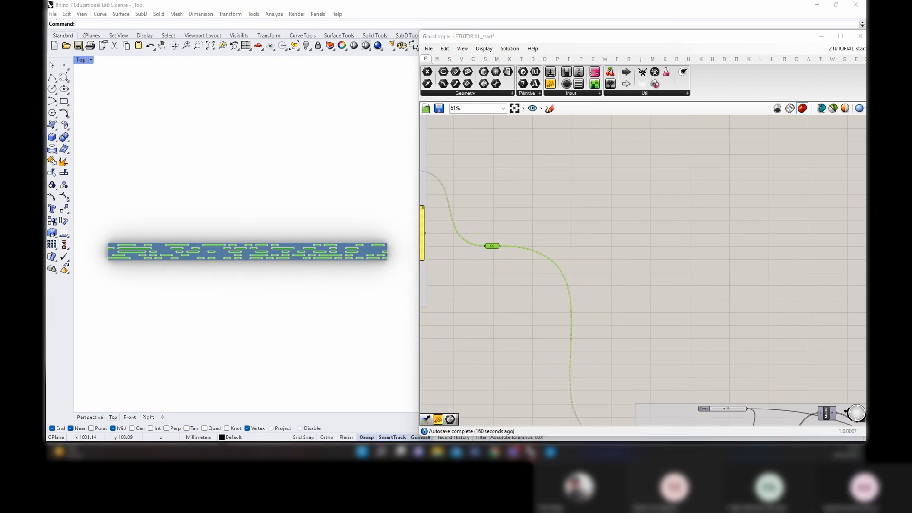
scroll(509, 251, "up", 1)
left_click(578, 238)
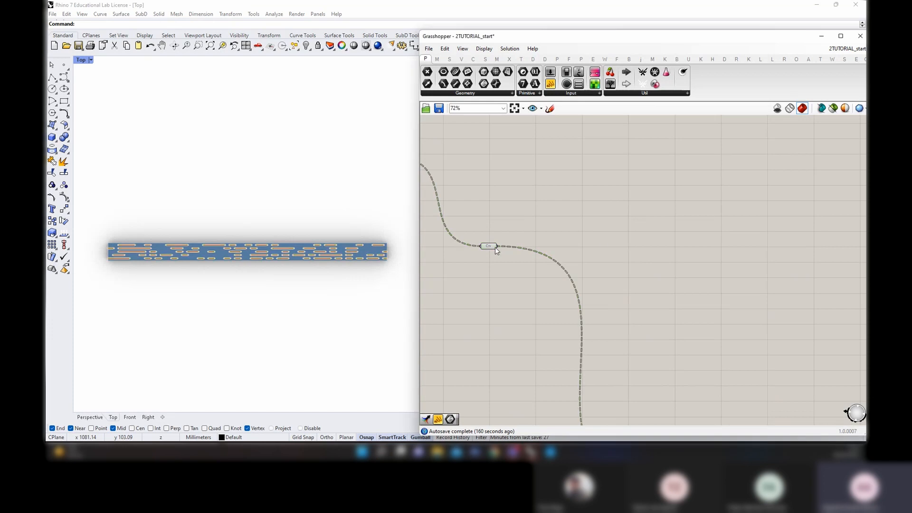
Nudge the Crv parameter slightly and place an empty panel above its output wire
left_click_drag(494, 247, 501, 256)
left_click(581, 246)
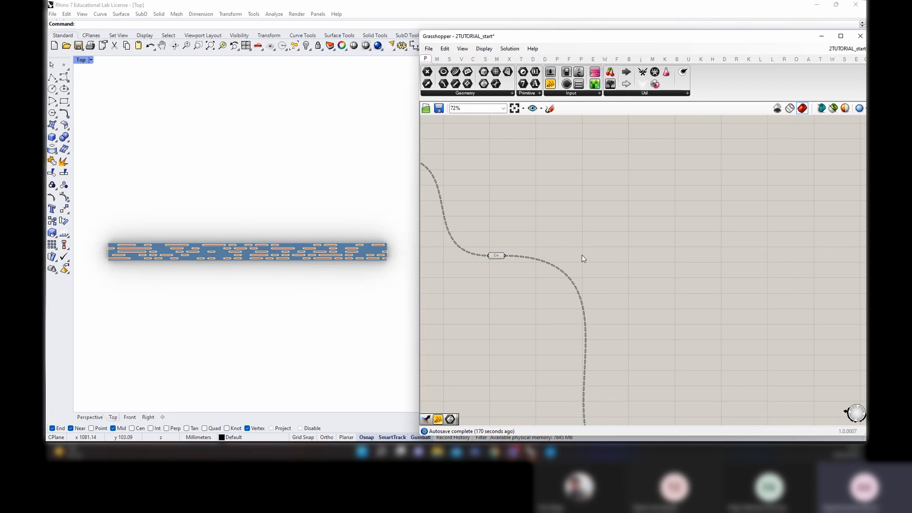
double_click(553, 234)
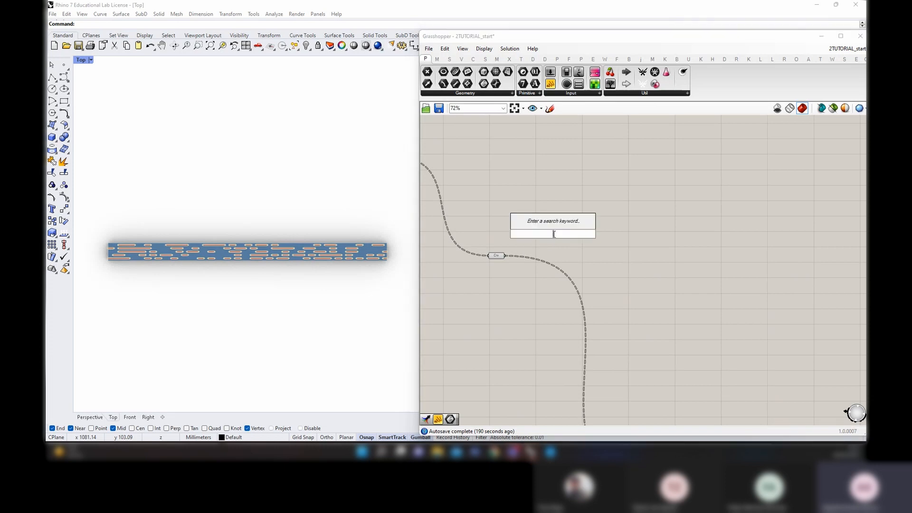
left_click_drag(550, 84, 542, 210)
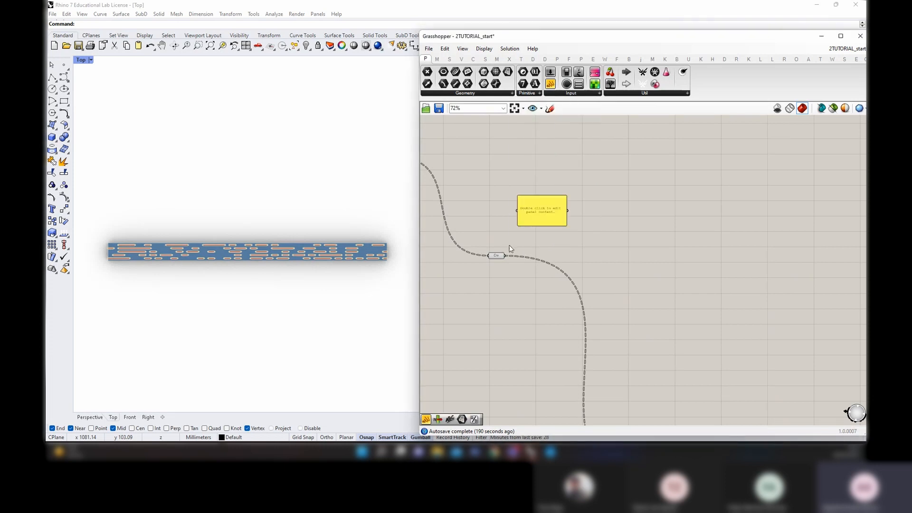
Connect the Crv parameter's output to the panel and look through the listed curve branches, moving the panel slightly
left_click_drag(505, 255, 541, 296)
scroll(557, 244, "up", 3)
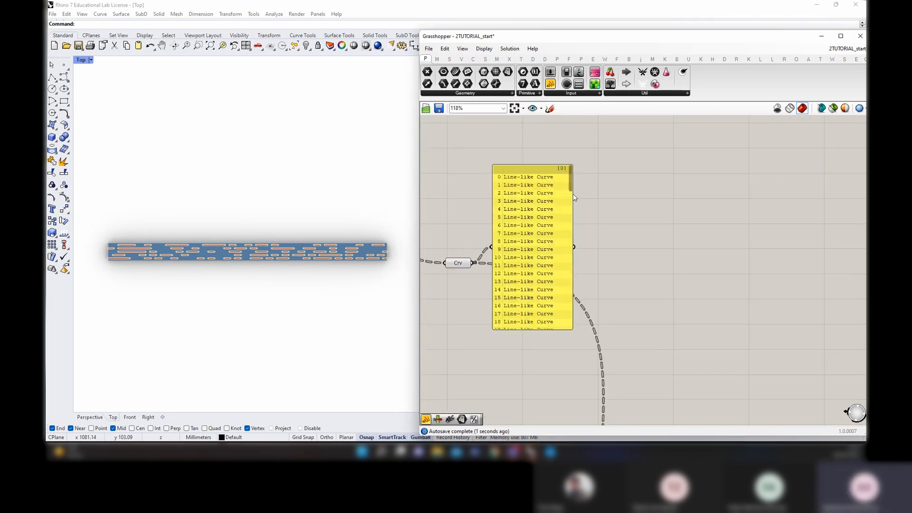
left_click_drag(571, 193, 567, 309)
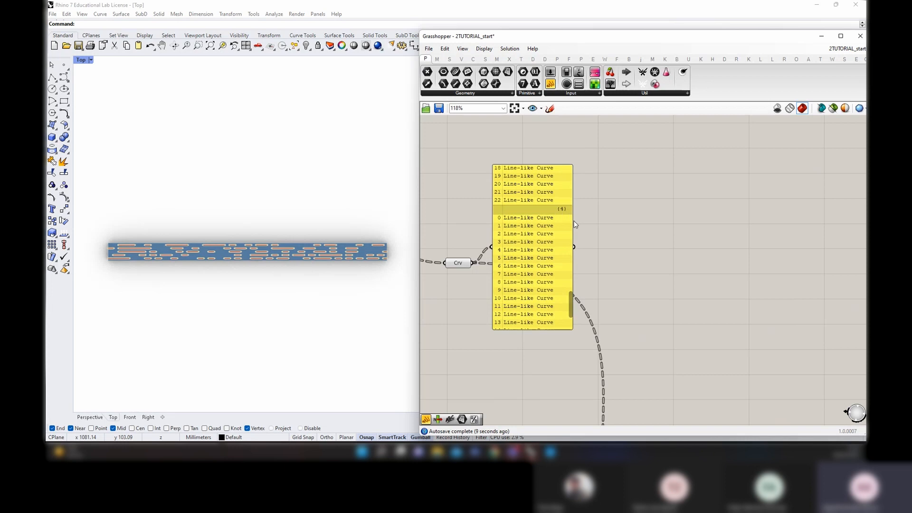
scroll(534, 195, "down", 1)
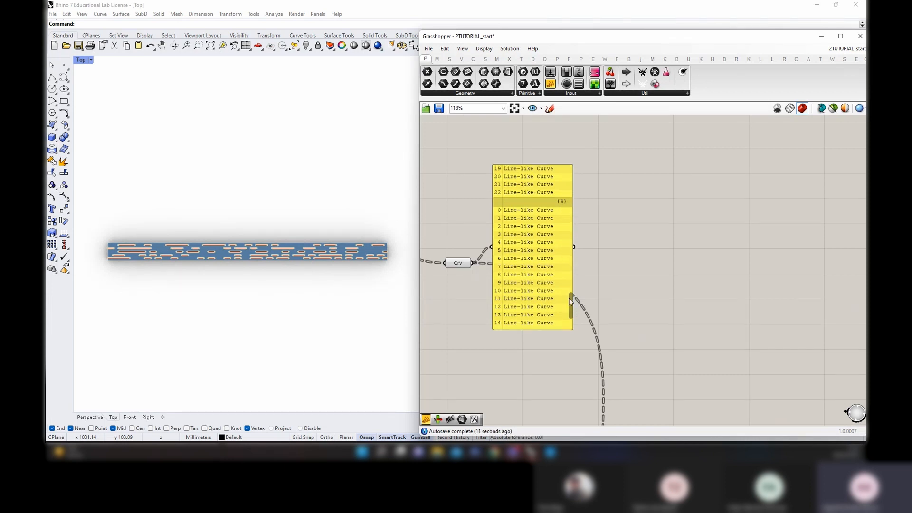
mouse_move(571, 301)
left_mouse_down()
mouse_move(572, 322)
mouse_move(588, 226)
mouse_move(587, 299)
left_mouse_up()
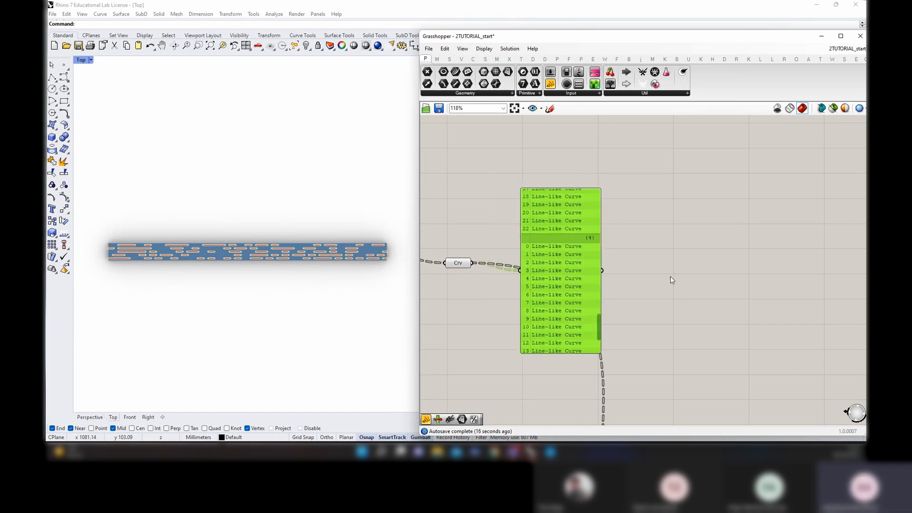
Delete the panel and highlight the Crv parameter's straight curves on the plank in the Top view
key("Delete")
scroll(632, 273, "down", 1)
scroll(741, 285, "down", 1)
right_click_drag(632, 275, 672, 289)
left_click(625, 277)
scroll(387, 257, "up", 1)
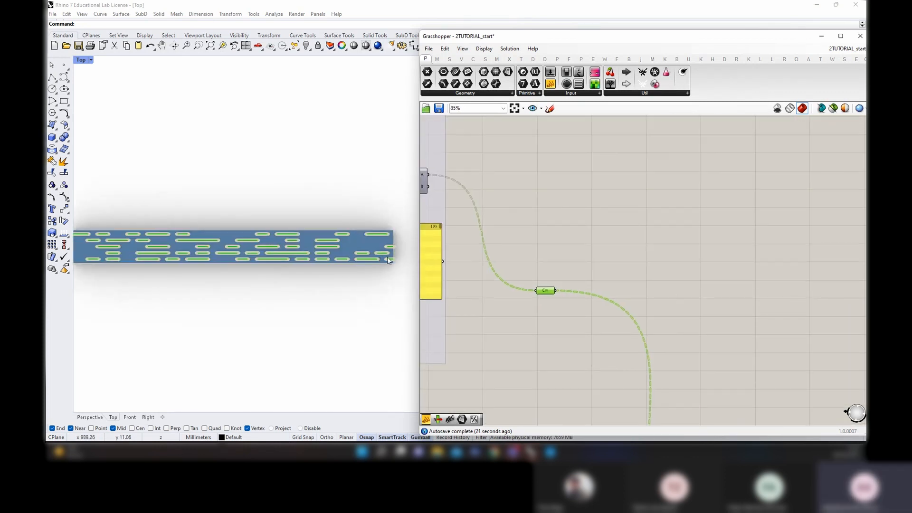
scroll(594, 287, "down", 5)
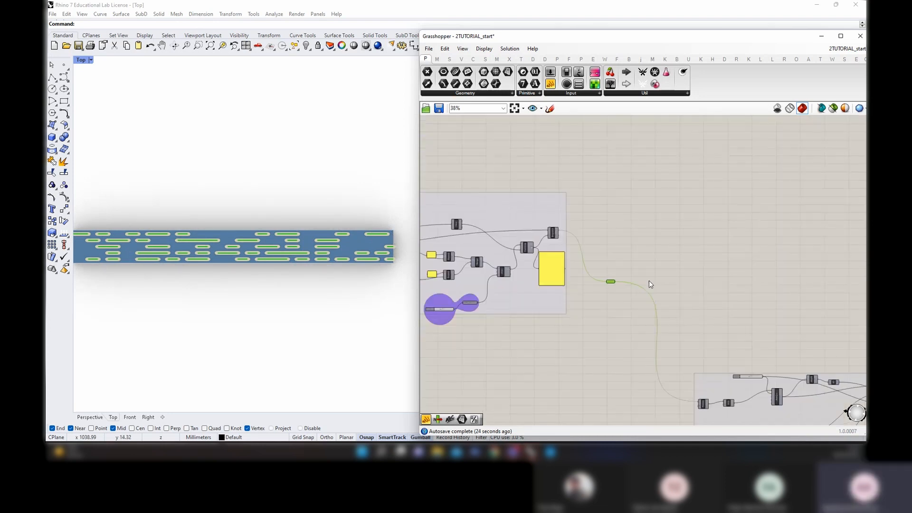
Add a Tree Statistics component above the Crv output wire, connect the Crv output to it and inspect its Paths output
scroll(618, 279, "up", 4)
right_click_drag(711, 228, 599, 230)
double_click(547, 252)
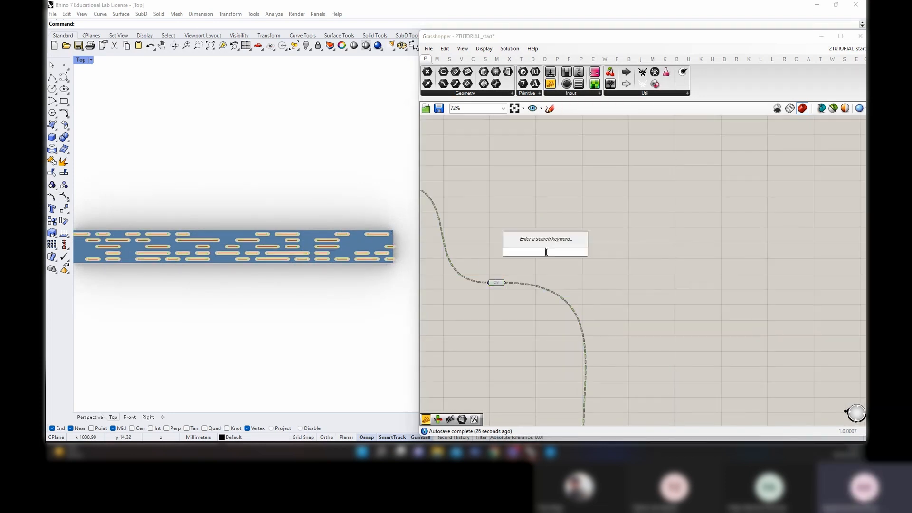
type("tree stat")
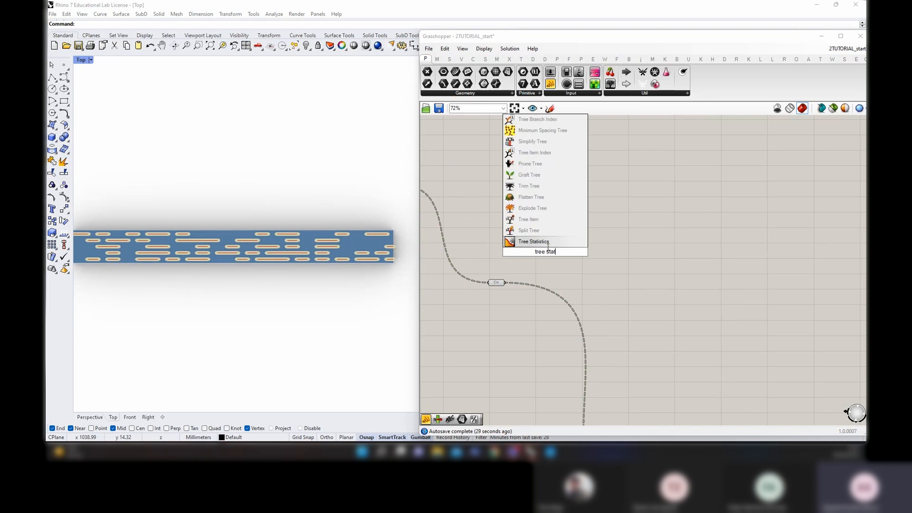
left_click(545, 242)
left_click_drag(507, 283, 540, 255)
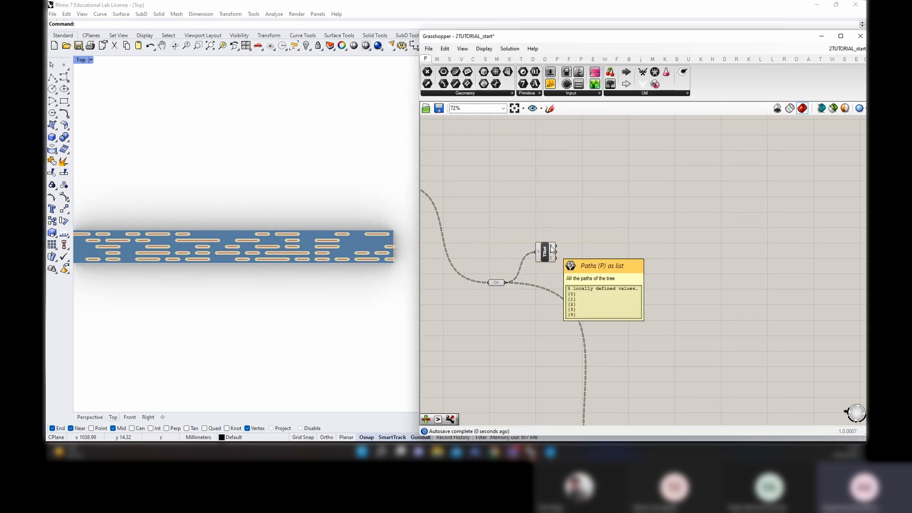
mouse_move(552, 250)
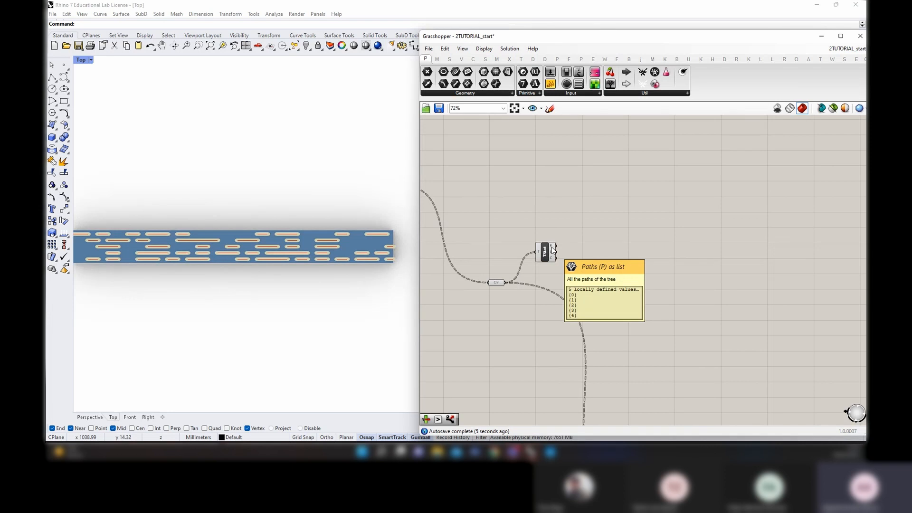
Find the LONG OR SHORT SIDE slider in the plank-side group upstream and set it to 1
scroll(552, 250, "down", 6)
right_click_drag(444, 257, 649, 274)
scroll(627, 239, "up", 5)
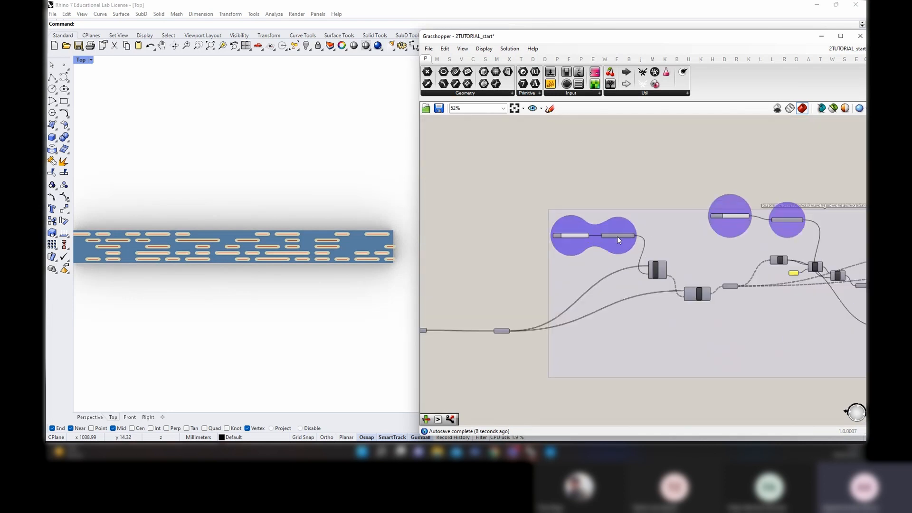
scroll(618, 238, "up", 3)
scroll(618, 237, "down", 4)
right_click_drag(580, 257, 821, 263)
scroll(562, 238, "up", 4)
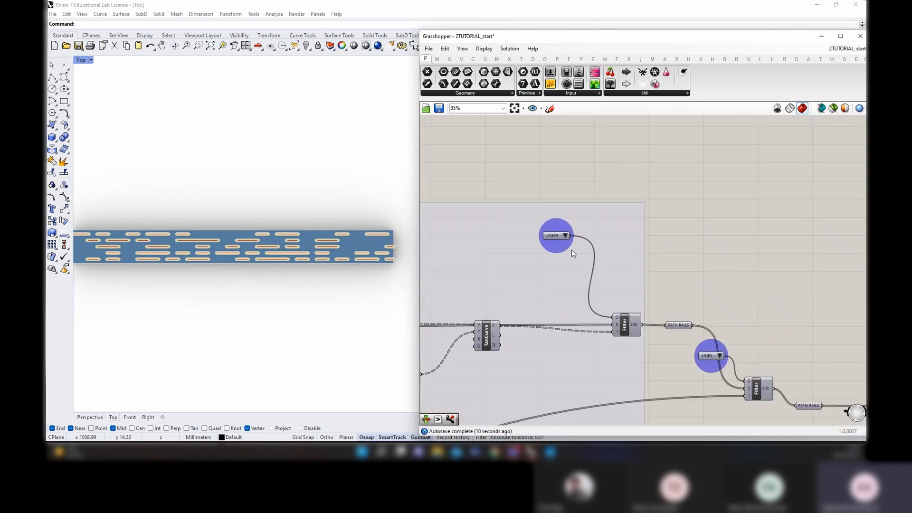
scroll(572, 251, "down", 8)
right_click_drag(627, 259, 794, 284)
scroll(547, 334, "up", 8)
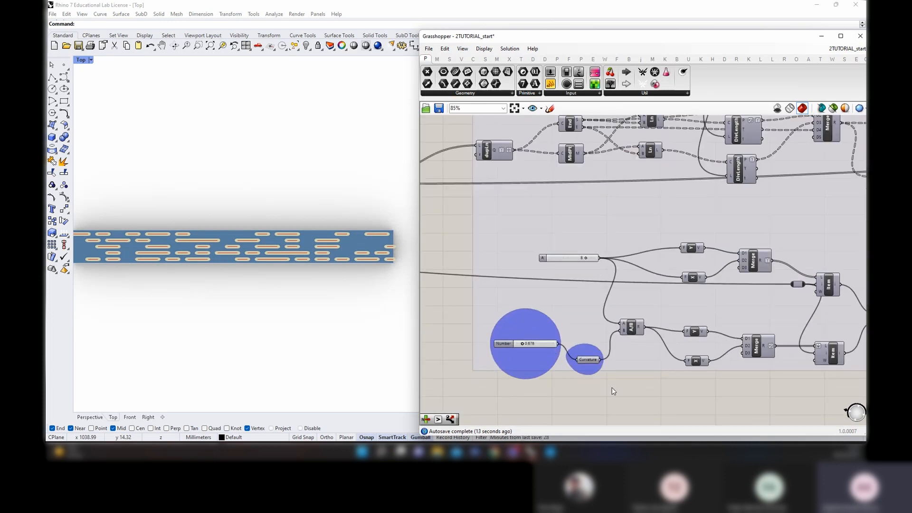
right_click_drag(613, 391, 590, 389)
scroll(592, 386, "down", 7)
right_click_drag(435, 328, 630, 253)
scroll(592, 216, "up", 4)
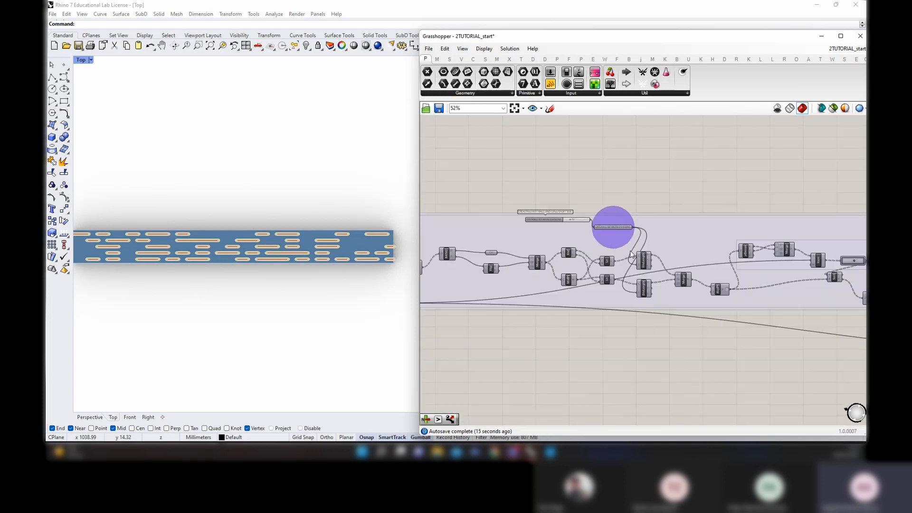
right_click_drag(489, 380, 636, 274)
right_click_drag(567, 352, 665, 380)
scroll(550, 197, "up", 5)
right_click_drag(659, 221, 635, 262)
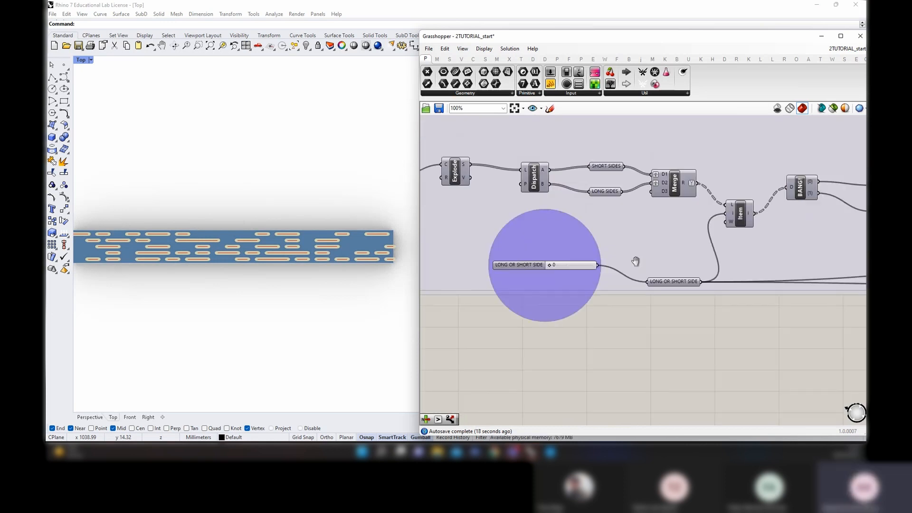
scroll(565, 260, "up", 5)
left_click_drag(542, 271, 615, 267)
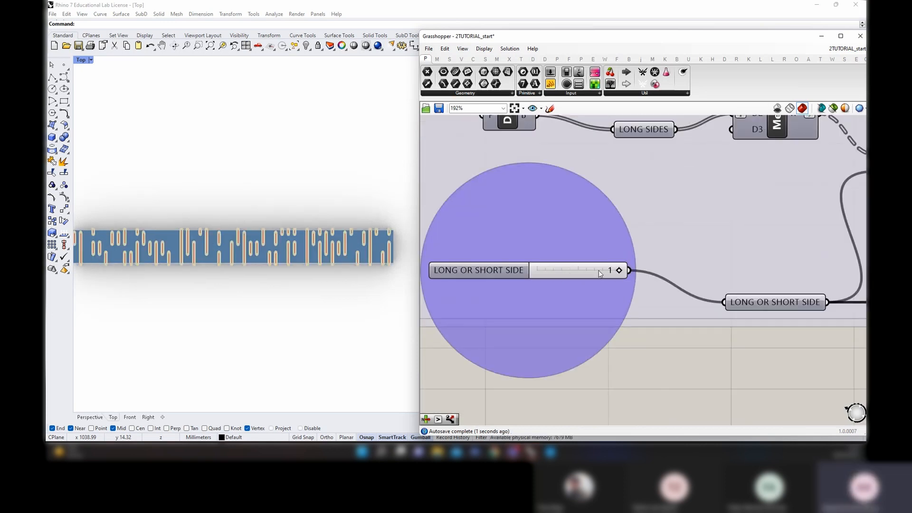
Return to the Tree Statistics component, check its Paths output for the lines running across the plank and nudge the component slightly
scroll(600, 274, "down", 12)
right_click_drag(721, 286, 557, 277)
right_click_drag(698, 273, 497, 279)
right_click_drag(657, 283, 476, 282)
mouse_move(765, 279)
right_mouse_down()
mouse_move(682, 275)
mouse_move(588, 253)
right_mouse_up()
right_click(609, 258)
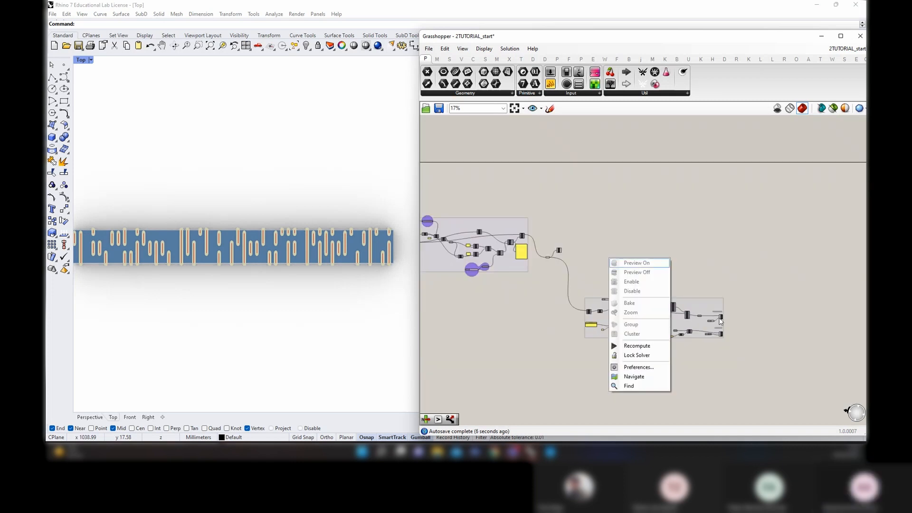
left_click(565, 248)
scroll(561, 247, "up", 10)
mouse_move(560, 257)
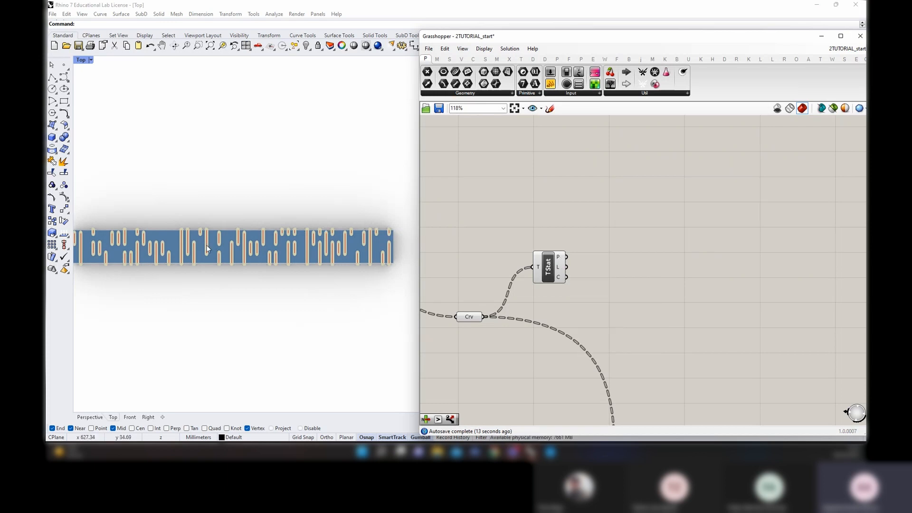
left_click_drag(555, 278, 557, 268)
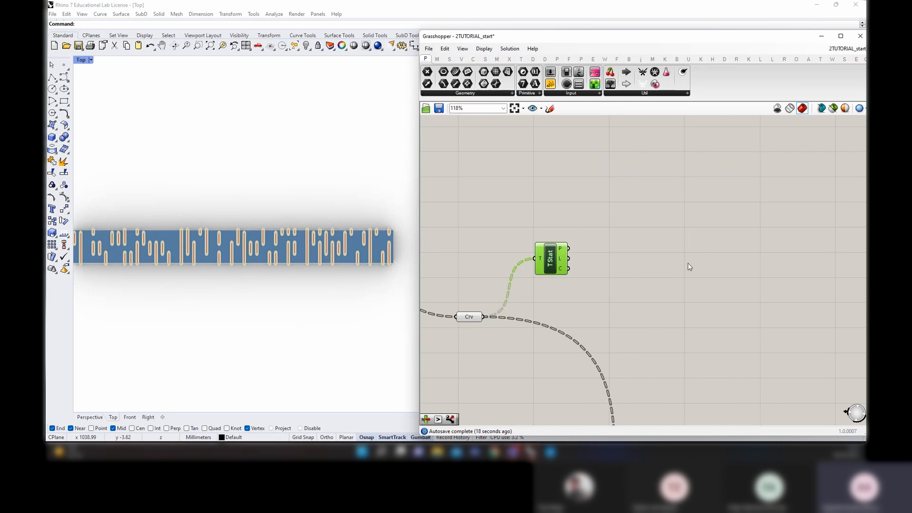
Set the LONG OR SHORT SIDE slider to 0 so the lines run along the plank
scroll(689, 263, "down", 10)
right_click_drag(517, 286, 850, 296)
scroll(537, 266, "up", 4)
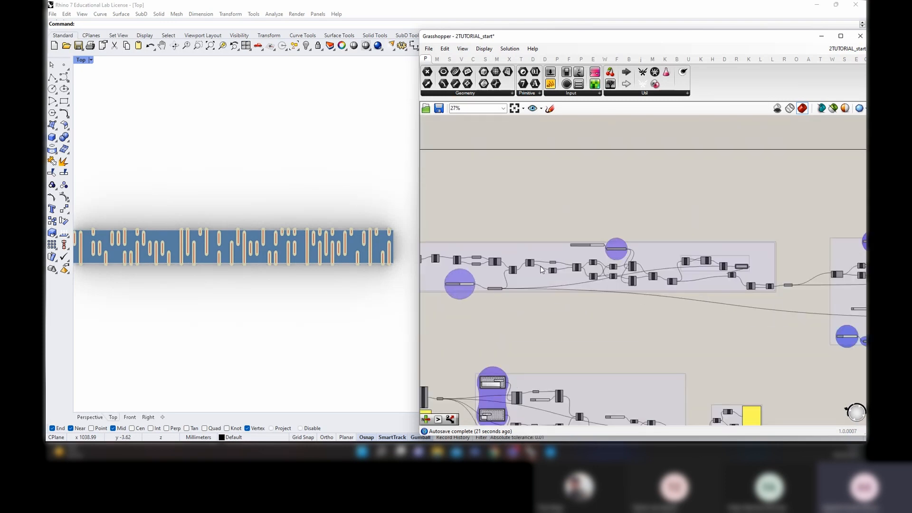
scroll(464, 290, "up", 5)
left_click_drag(461, 279, 438, 278)
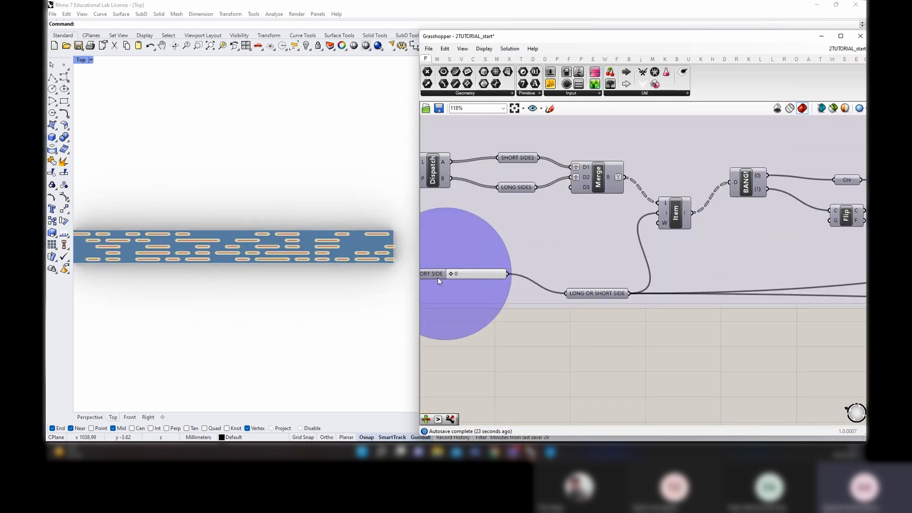
Add a Dispatch component beside Tree Statistics and connect the Paths output to its list input
scroll(498, 284, "down", 5)
scroll(498, 284, "down", 6)
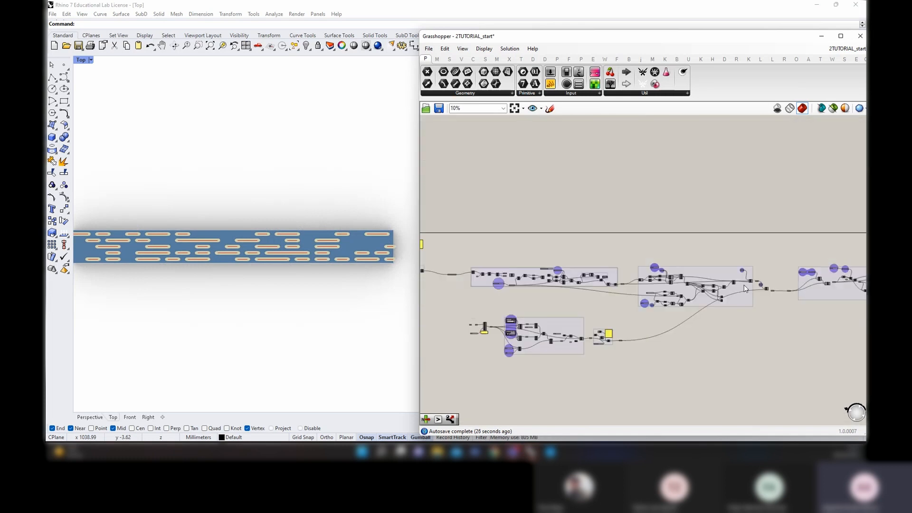
right_click_drag(789, 273, 560, 276)
scroll(559, 277, "up", 8)
left_click_drag(499, 260, 505, 260)
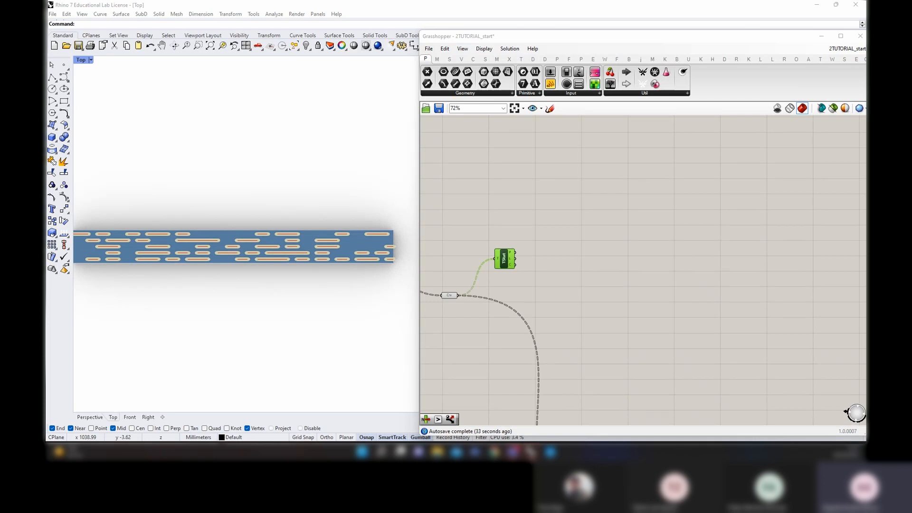
left_click(553, 285)
double_click(553, 285)
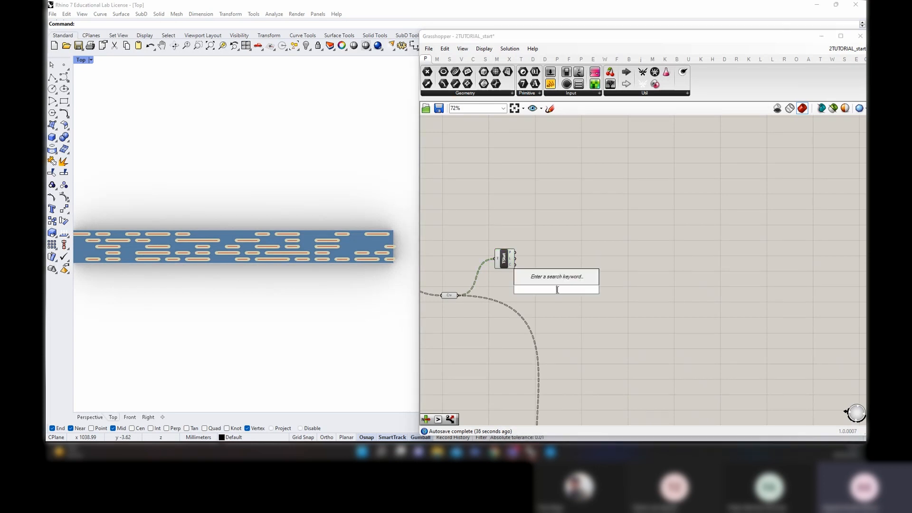
type("dispatch")
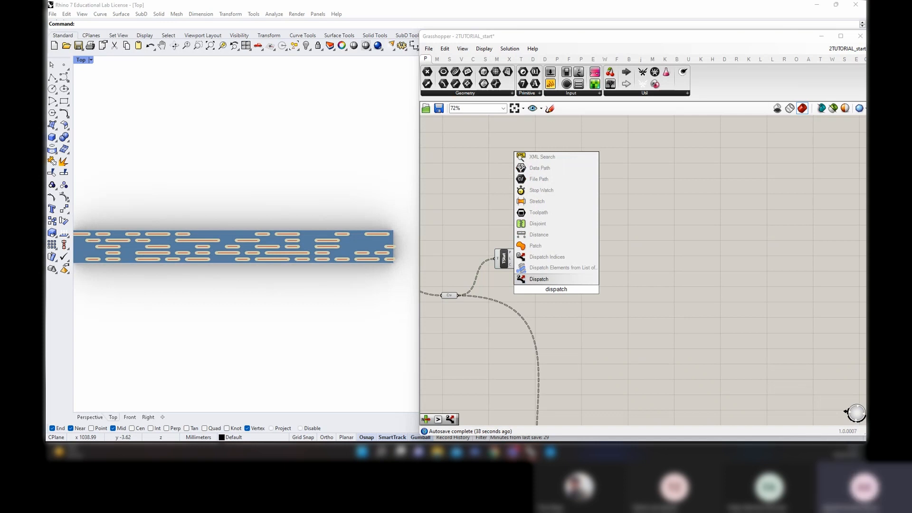
left_click(554, 281)
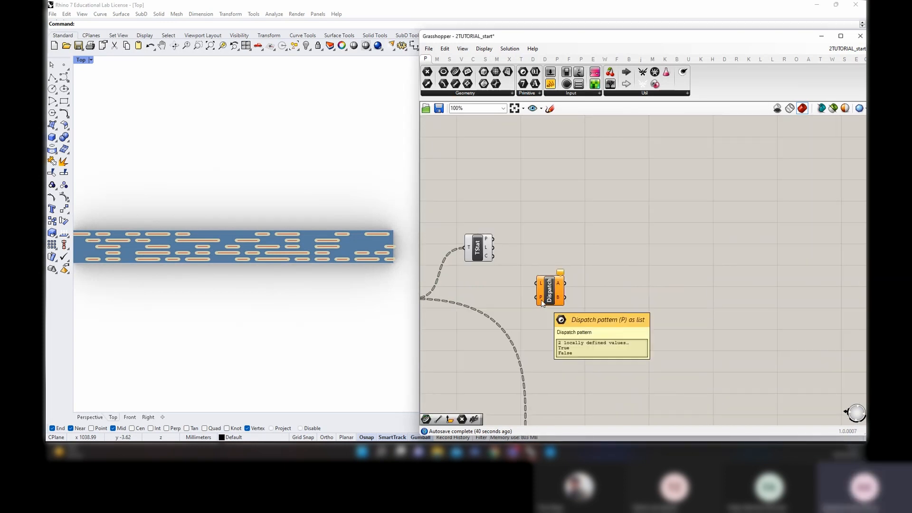
scroll(584, 301, "up", 2)
left_click_drag(544, 229, 593, 269)
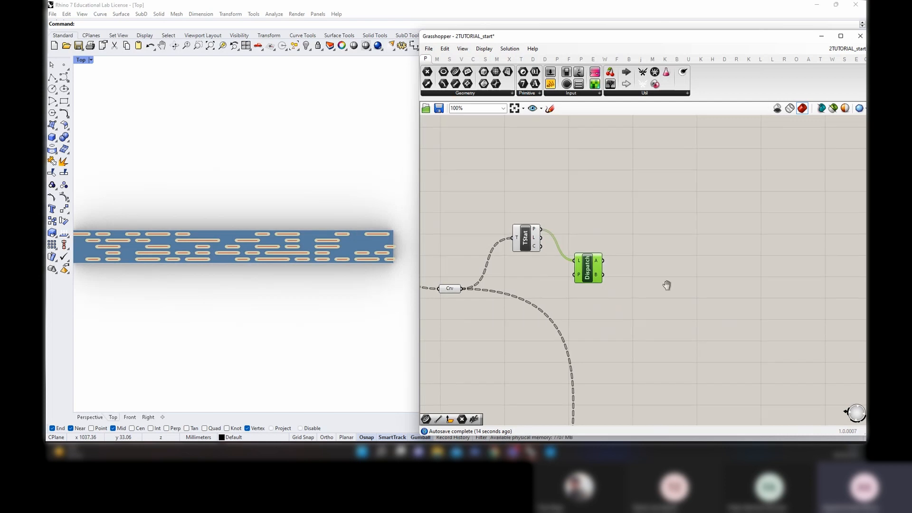
Add a Tree Branch component after the Dispatch component
right_click_drag(665, 285, 614, 285)
double_click(597, 251)
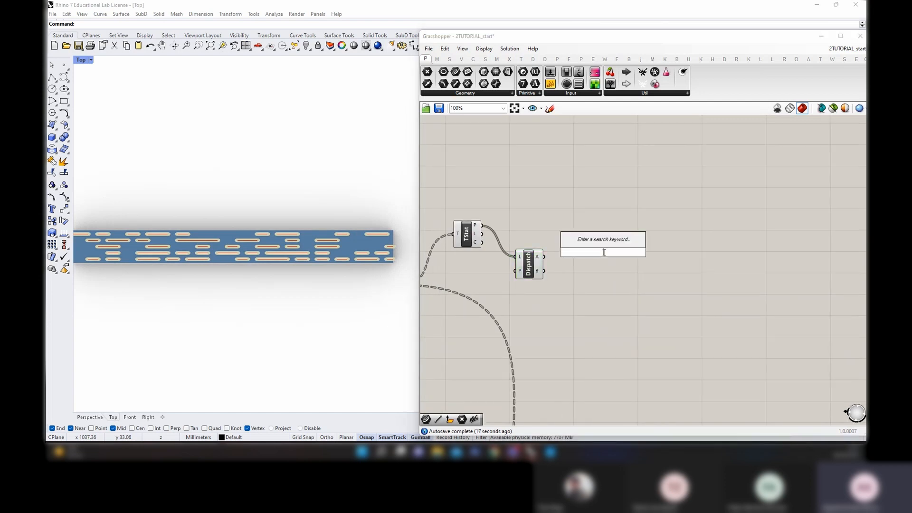
type("tree branch")
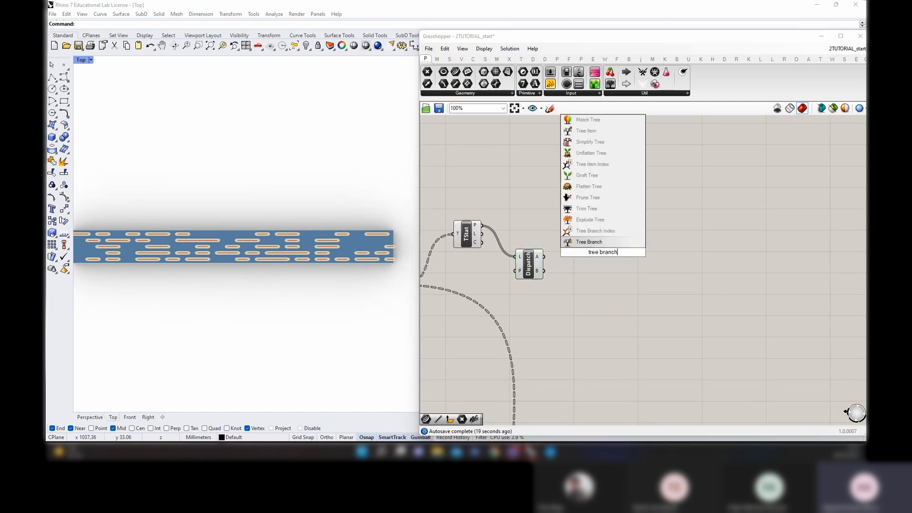
key("Return")
right_click_drag(576, 270, 639, 261)
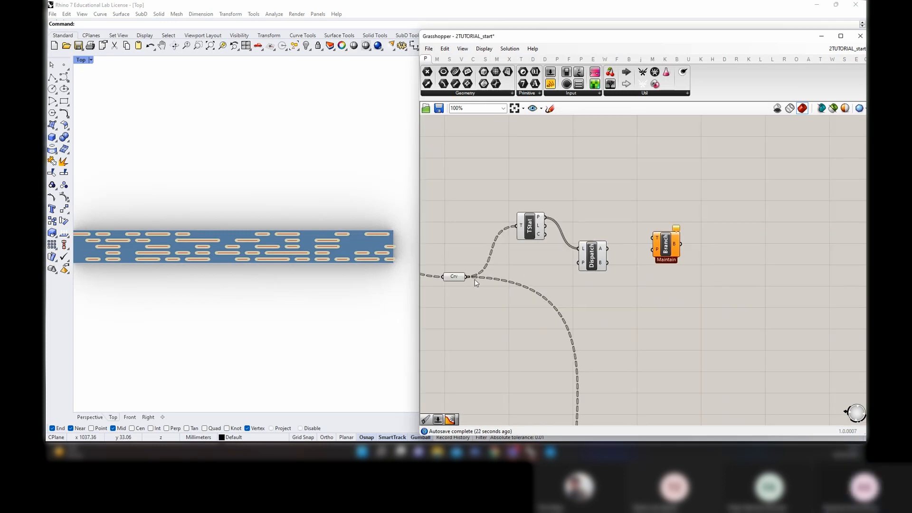
Simplify the tree input of Tree Statistics and connect the Crv output to Tree Branch's tree input
right_click(522, 226)
left_click(552, 309)
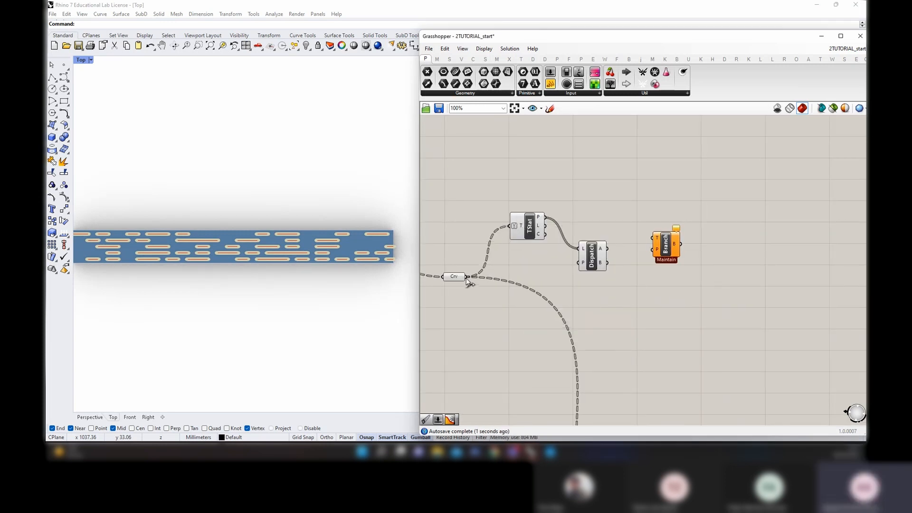
left_click_drag(468, 277, 678, 236)
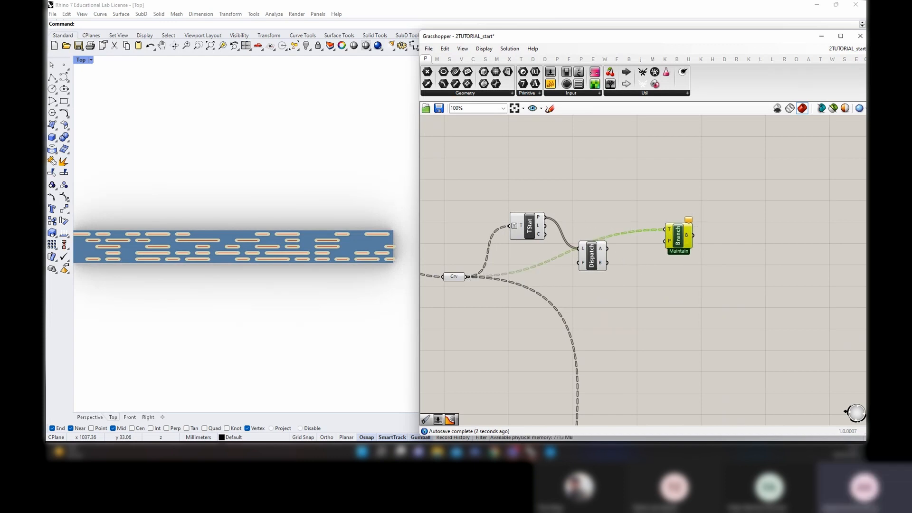
Feed Dispatch output B into Tree Branch's path input, and duplicate Tree Branch below with output A as its path
left_click_drag(607, 263, 679, 297)
left_click_drag(612, 250, 659, 296)
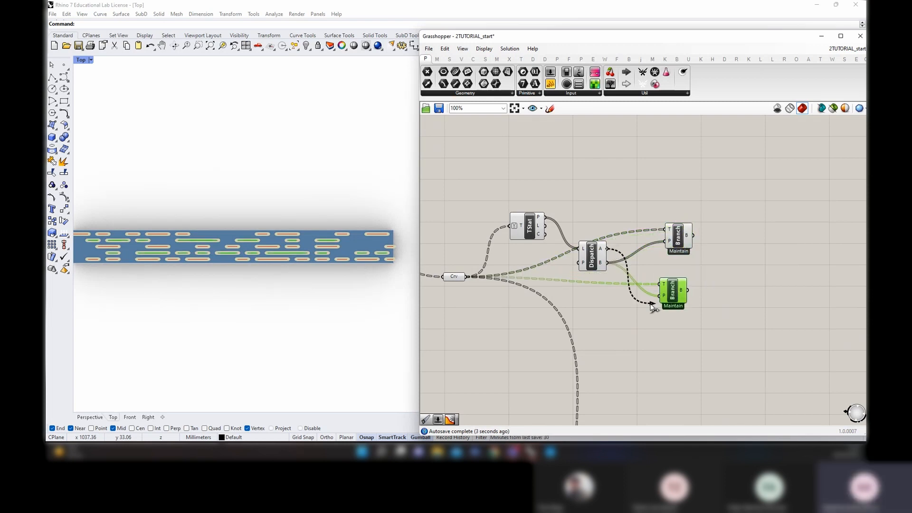
right_click_drag(747, 302, 563, 304)
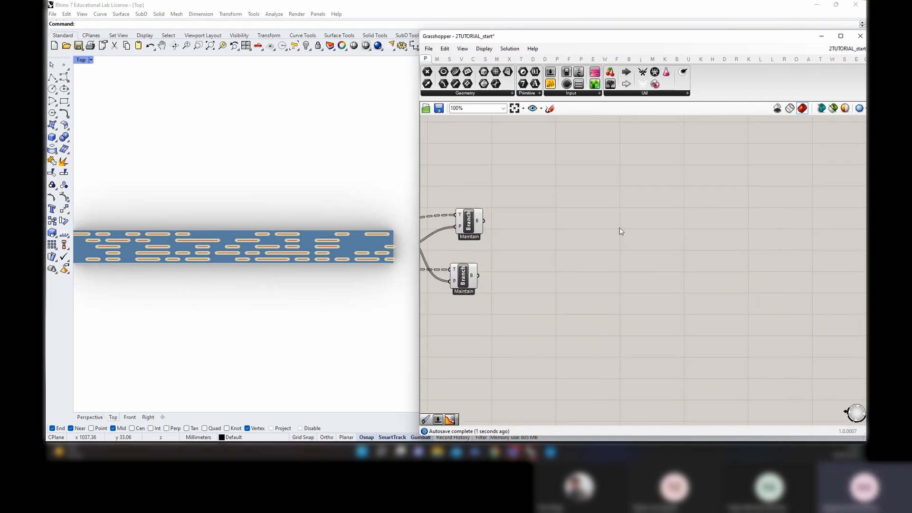
right_click_drag(621, 230, 598, 288)
scroll(597, 284, "down", 1)
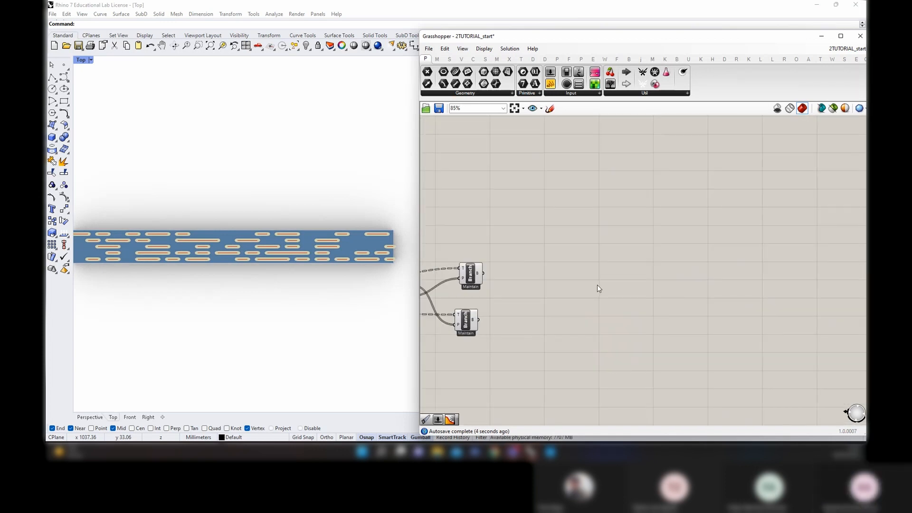
Add a Reverse List component beside the upper Tree Branch and connect that branch's output to its list input
left_click_drag(471, 272, 467, 272)
left_click(520, 262)
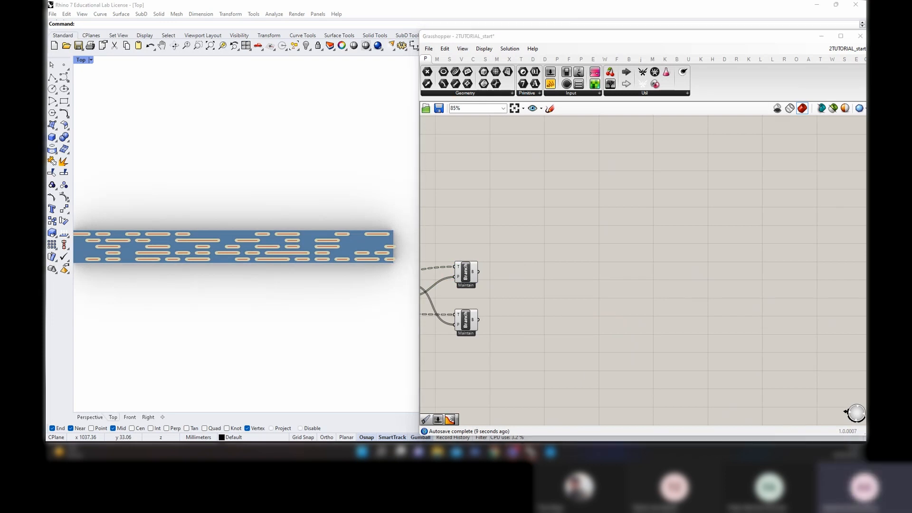
double_click(546, 268)
type("reve")
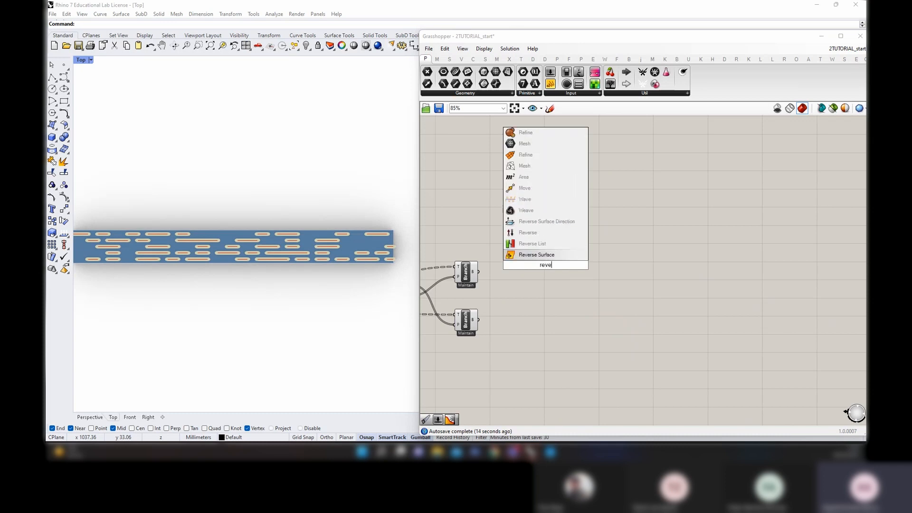
type("rse list")
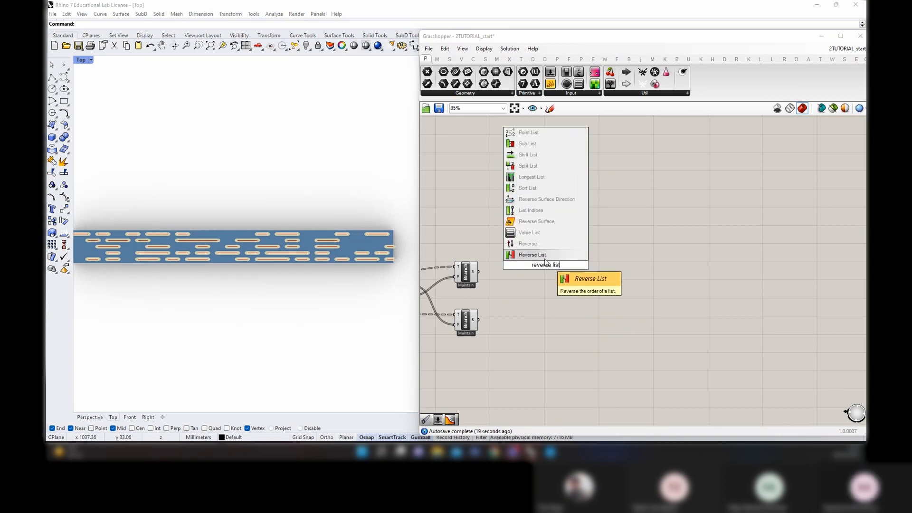
key("Return")
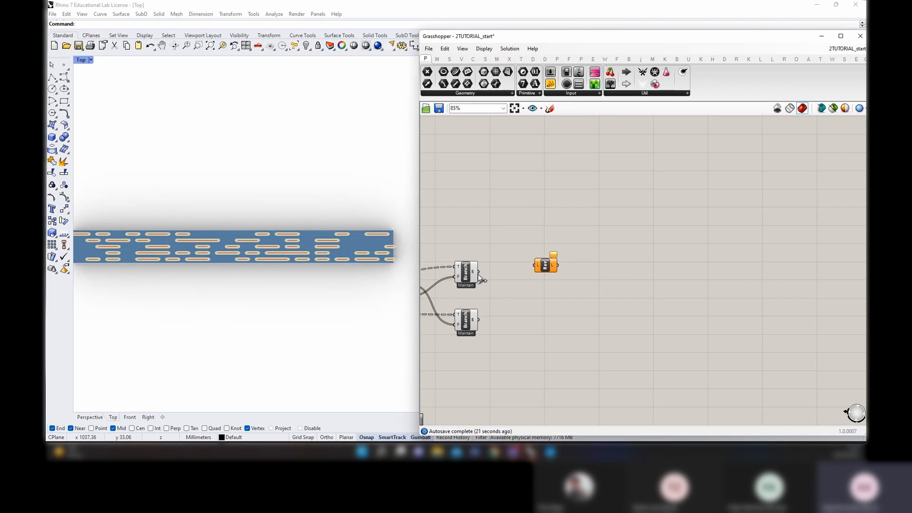
left_click_drag(479, 272, 536, 265)
left_click_drag(549, 269, 526, 266)
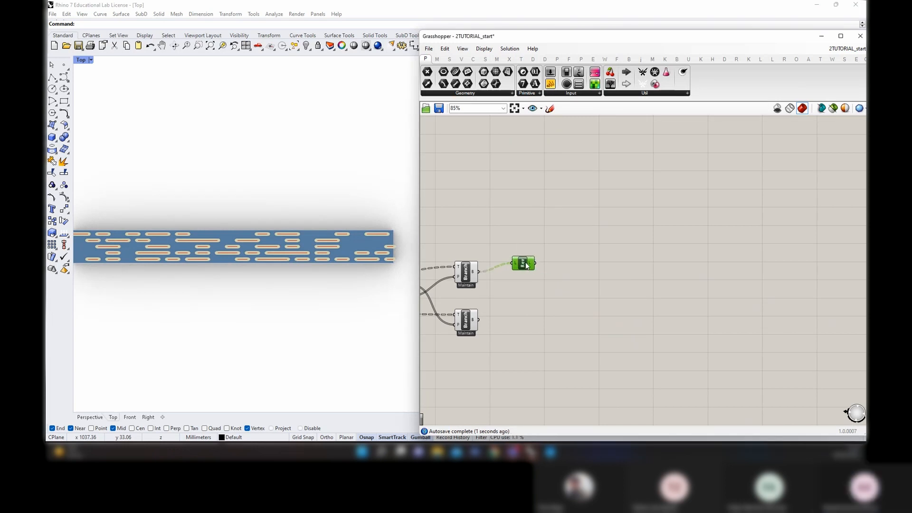
Add a Merge component and connect the lower Tree Branch output to D1 and the Reverse List output to D2
double_click(617, 251)
type("merge")
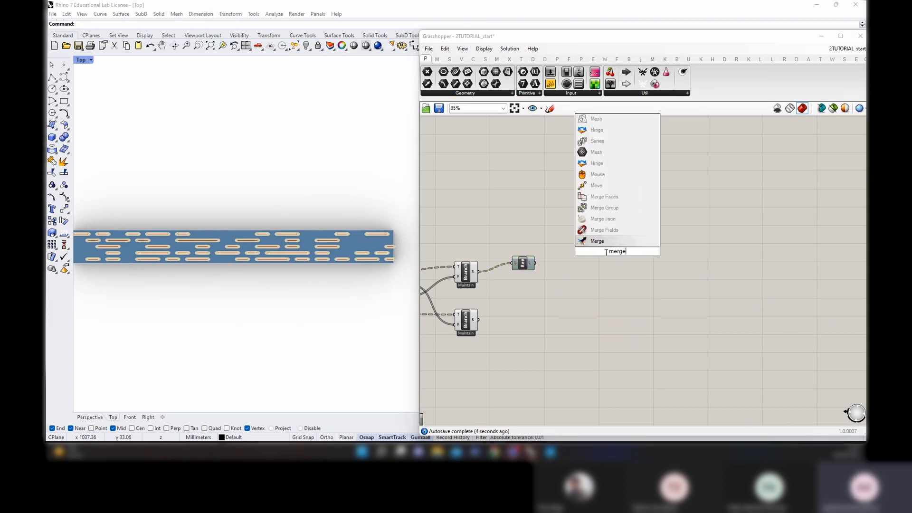
key("Return")
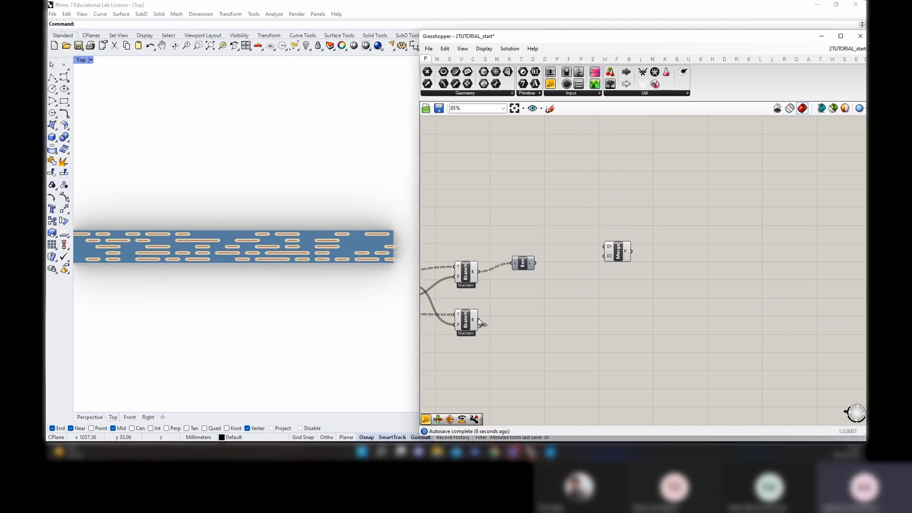
left_click_drag(479, 319, 604, 247)
left_click_drag(536, 262, 624, 243)
Add a Flatten Tree component after Merge and connect the merged result to its tree input
right_click_drag(703, 243, 613, 252)
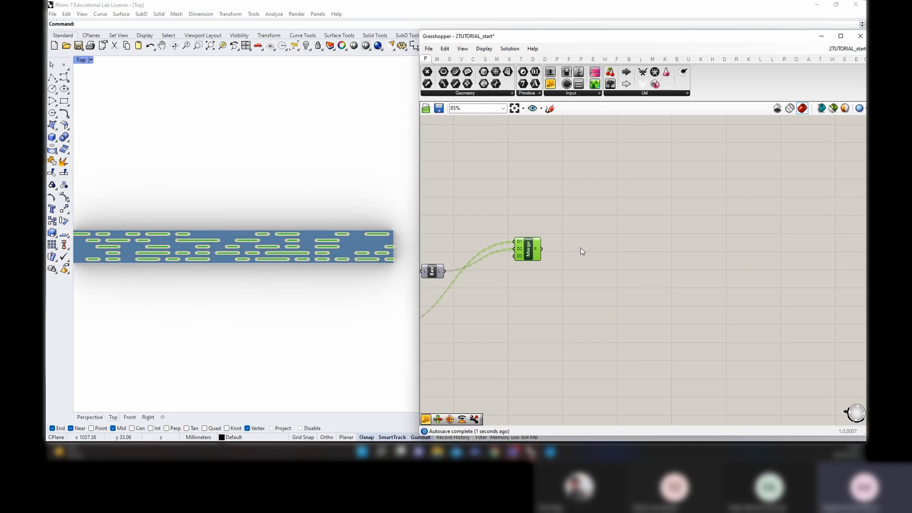
double_click(618, 239)
type("flatt")
key("Return")
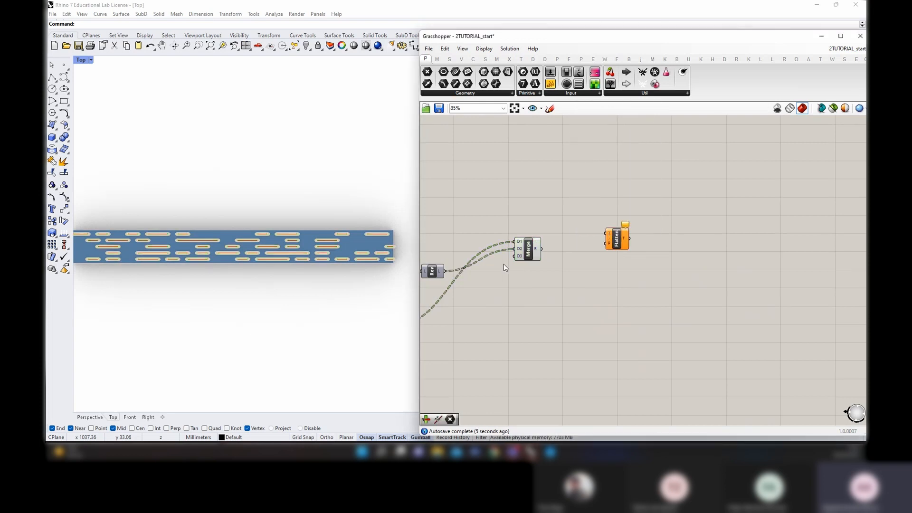
left_click_drag(541, 248, 591, 240)
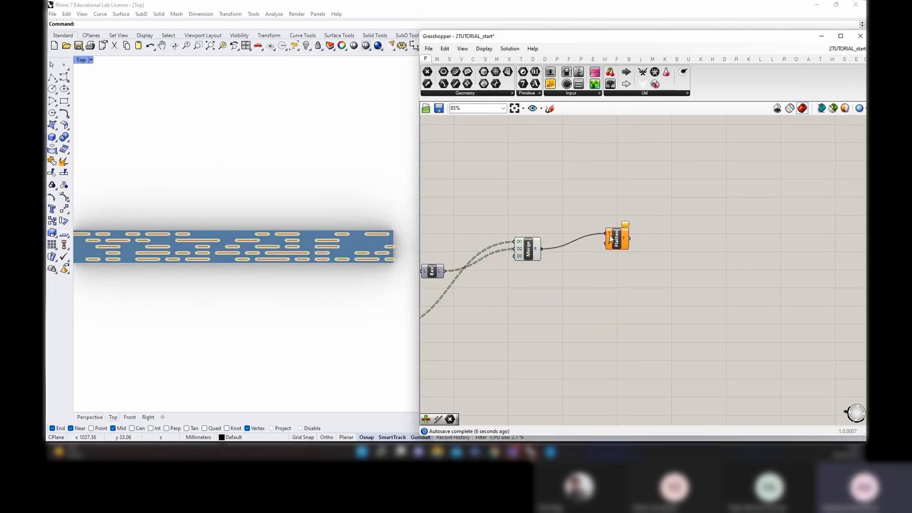
right_click(533, 253)
left_click(536, 262)
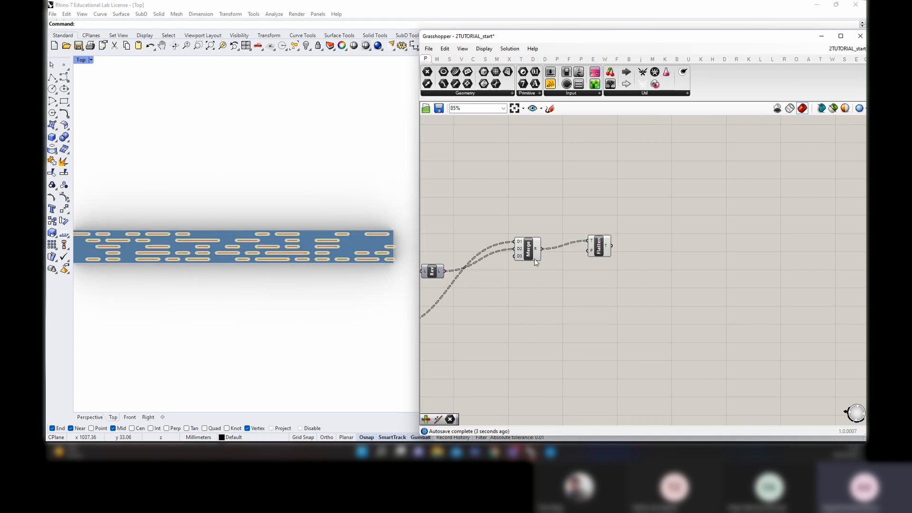
left_click_drag(598, 246, 590, 244)
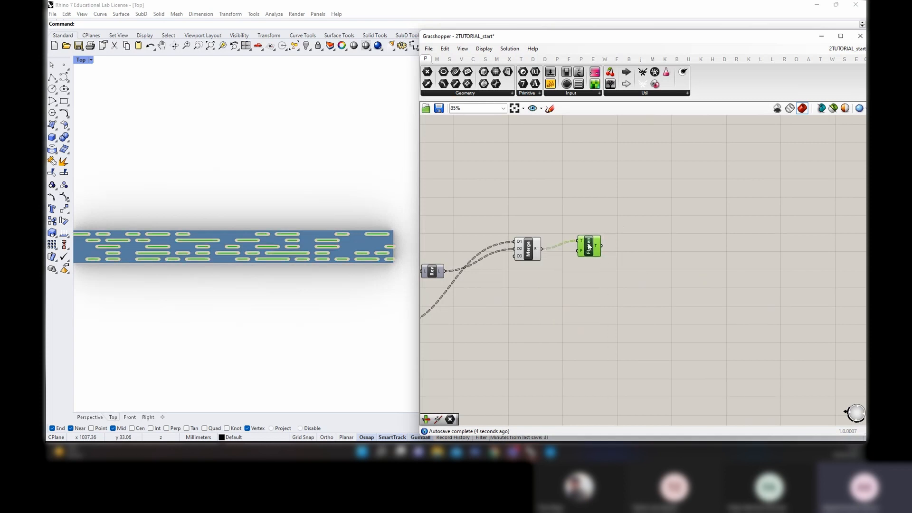
Add a Curve parameter fed by the flattened tree and rename it out_Curves
double_click(691, 250)
type("curve")
left_click(673, 240)
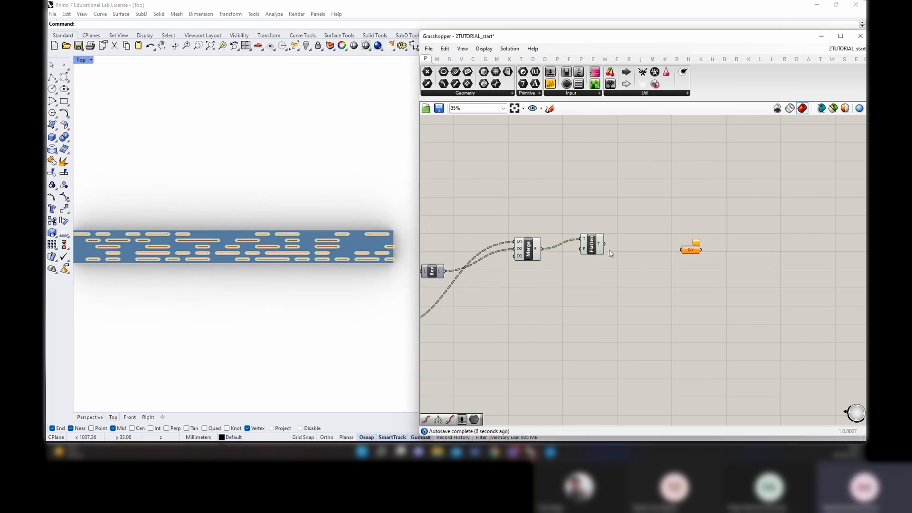
left_click_drag(607, 244, 677, 249)
left_click_drag(605, 244, 695, 260)
right_click(716, 247)
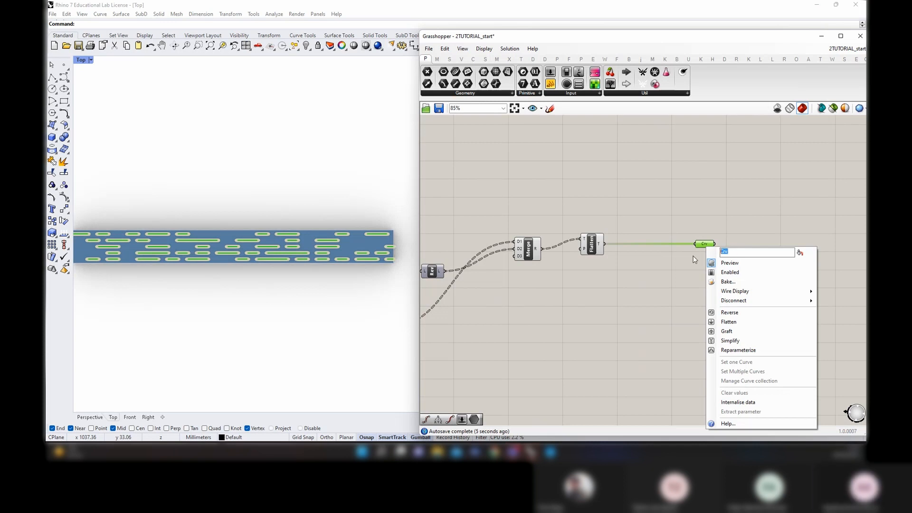
type("out_C")
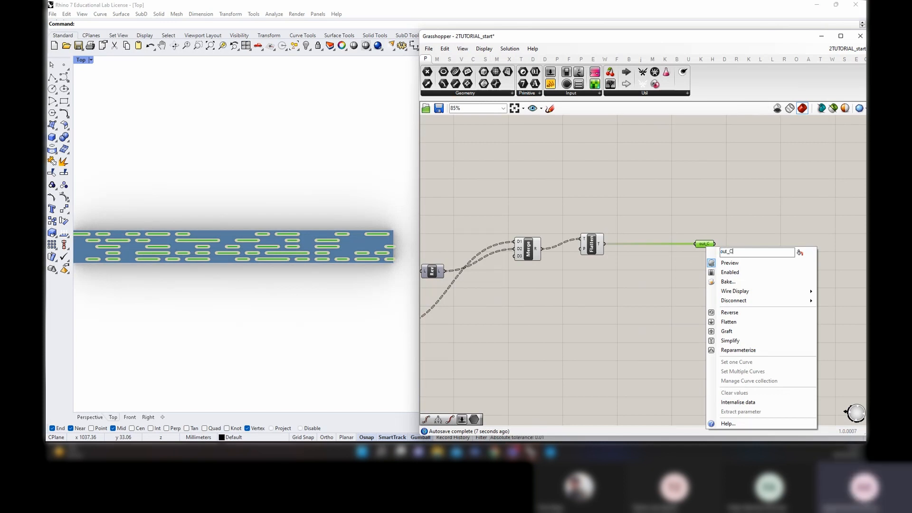
type("urve")
left_click(639, 288)
Add an End Points component below the Merge component
right_click_drag(533, 327, 645, 263)
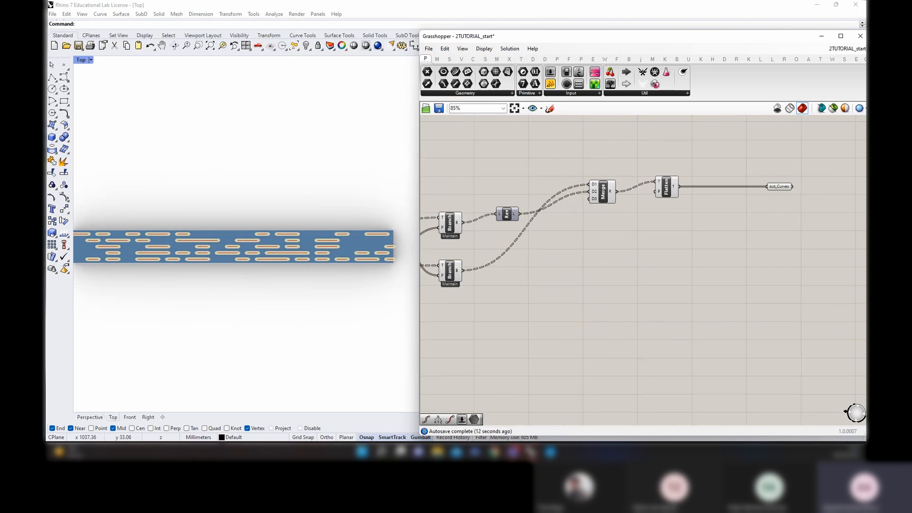
scroll(251, 245, "up", 2)
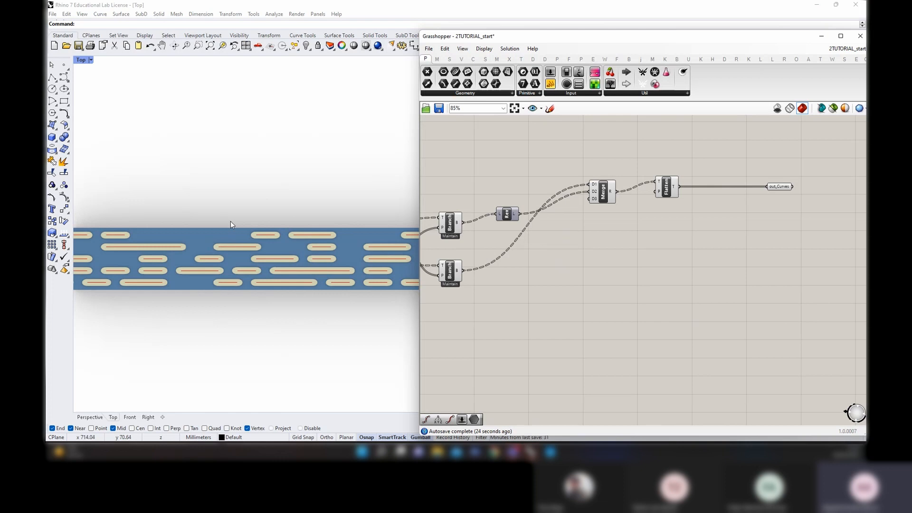
scroll(332, 290, "up", 3)
scroll(339, 276, "down", 2)
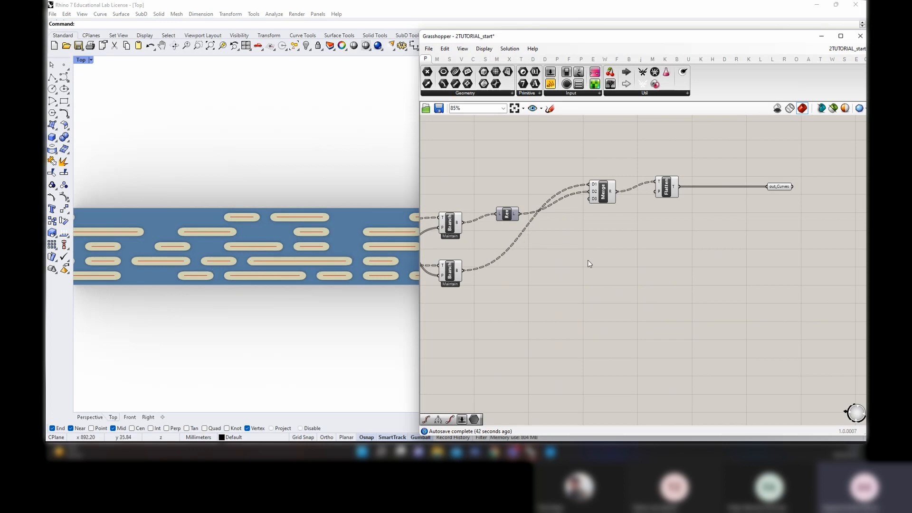
right_click_drag(618, 266, 591, 263)
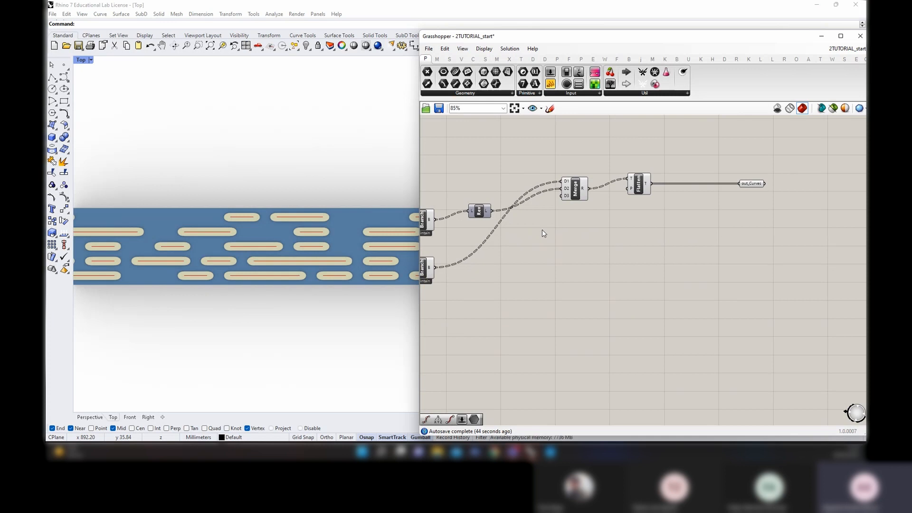
double_click(542, 229)
left_click(554, 241)
double_click(554, 241)
type("end point")
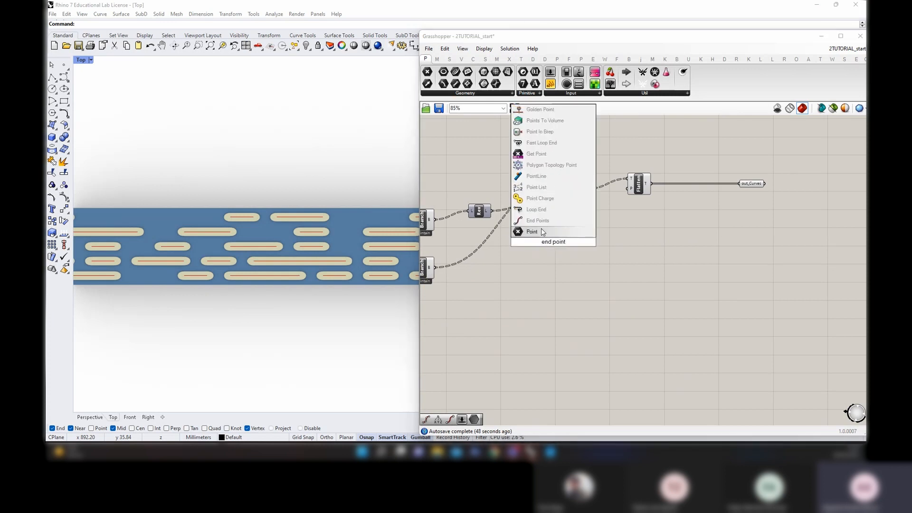
key("Return")
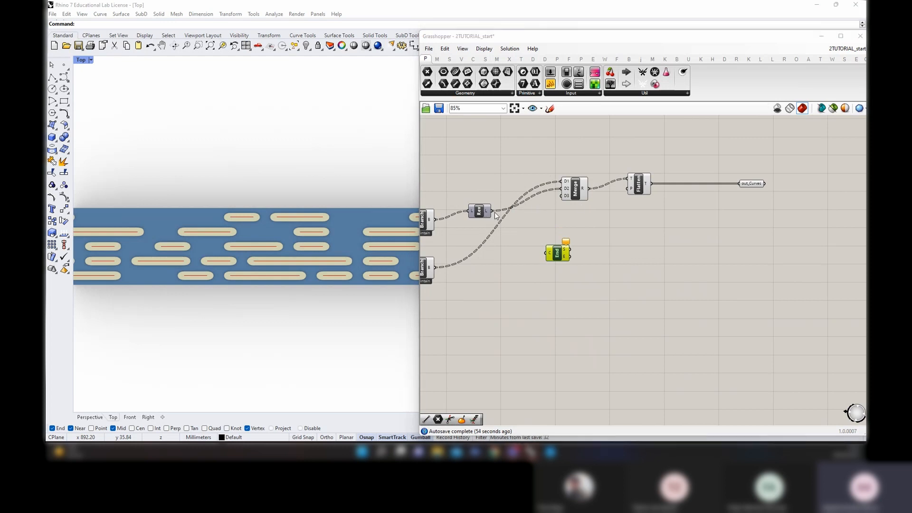
Feed the Reverse List output into End Points, and duplicate End Points below with the lower Tree Branch output as its curve
left_click_drag(493, 213, 564, 276)
right_click_drag(533, 278, 580, 259)
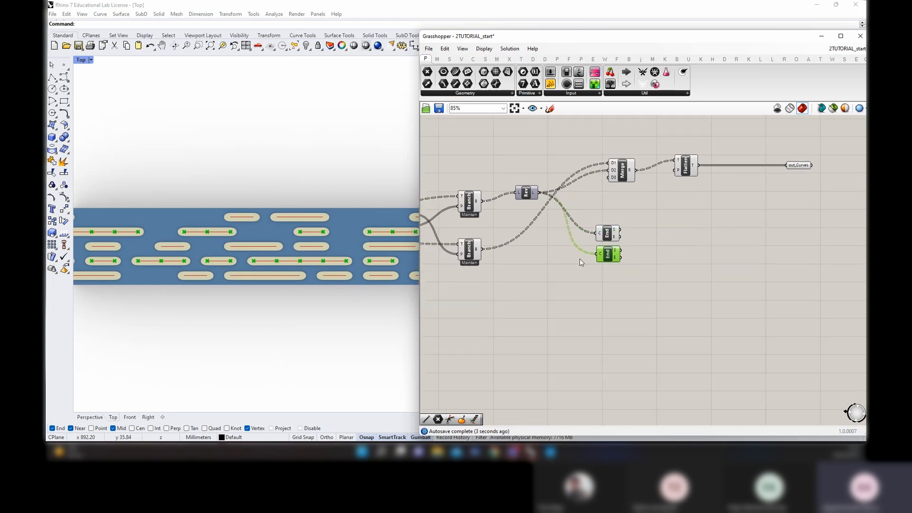
left_click_drag(485, 252, 598, 255)
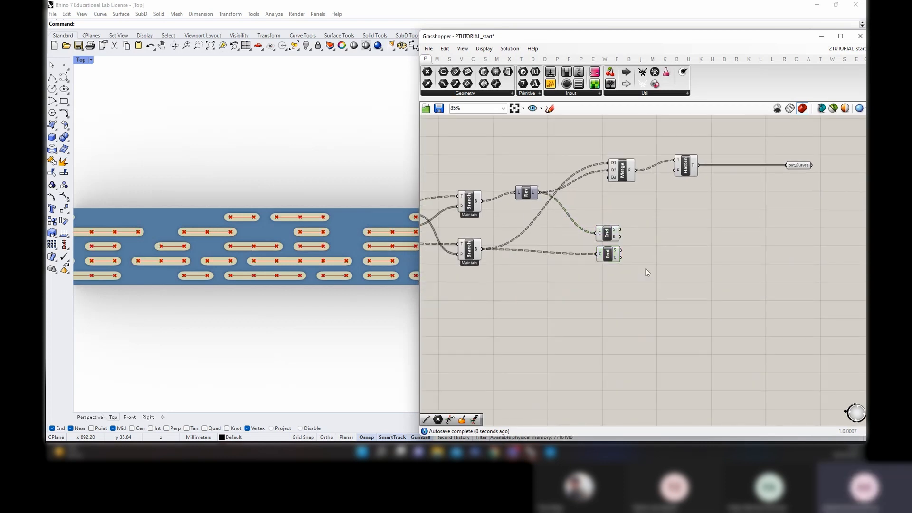
Examine which plank rows each of the two End Points components covers in the Rhino viewport
right_click_drag(646, 269, 551, 264)
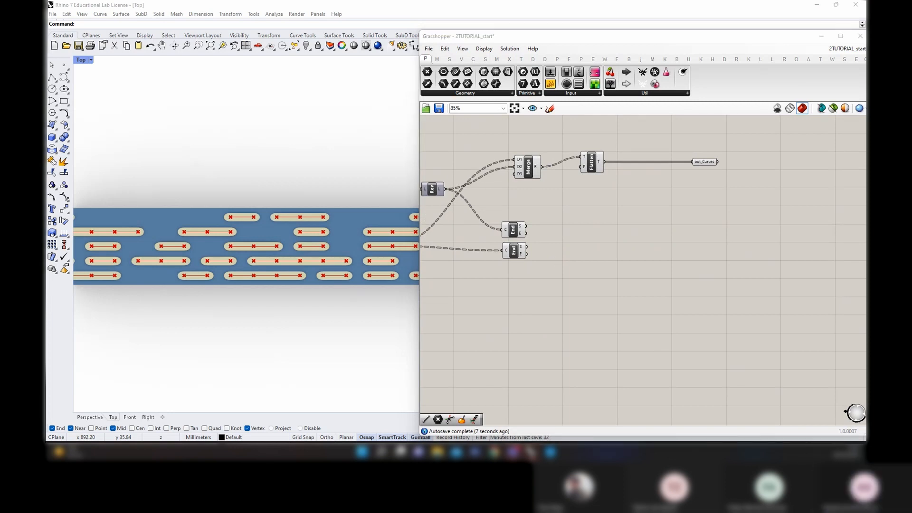
left_click(520, 233)
left_click(517, 250)
left_click(519, 234)
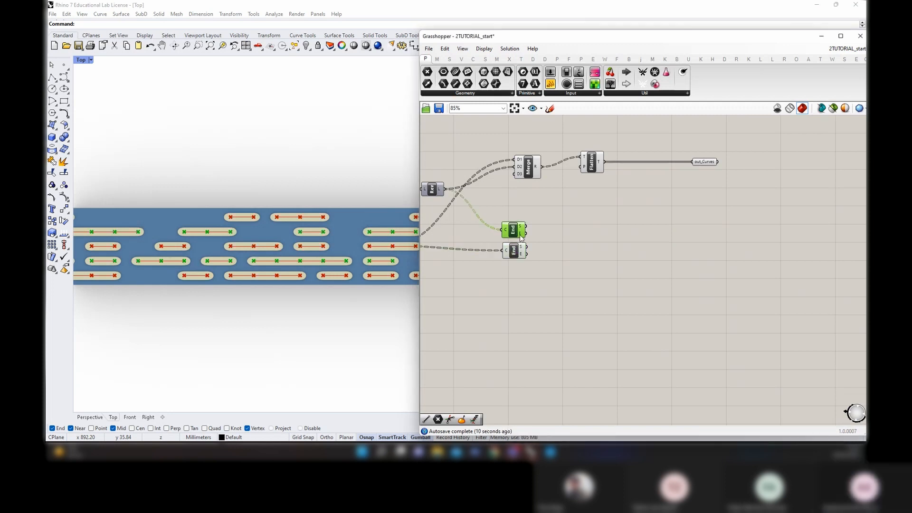
left_click(596, 243)
double_click(595, 244)
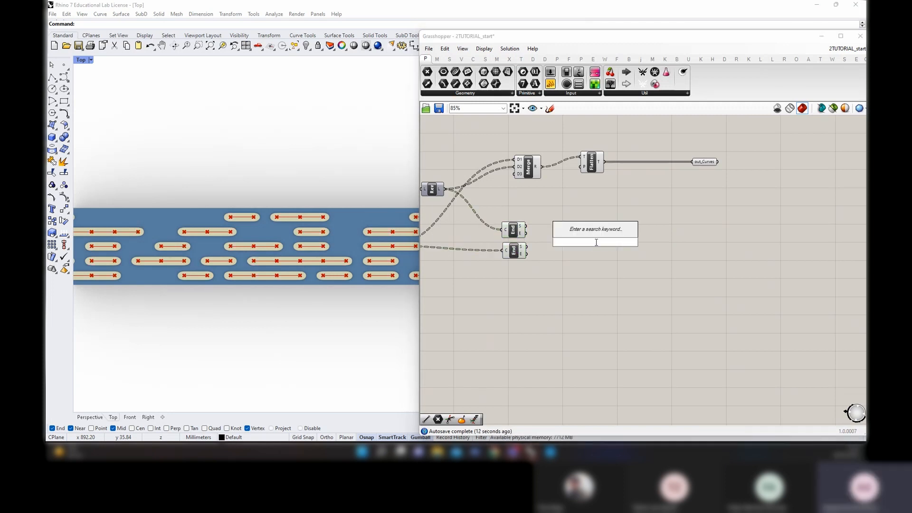
left_click(598, 258)
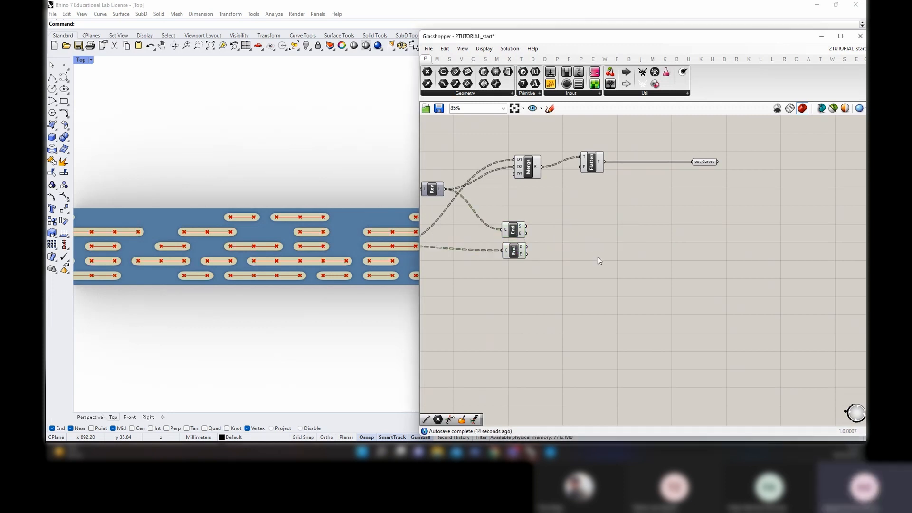
left_click(515, 232)
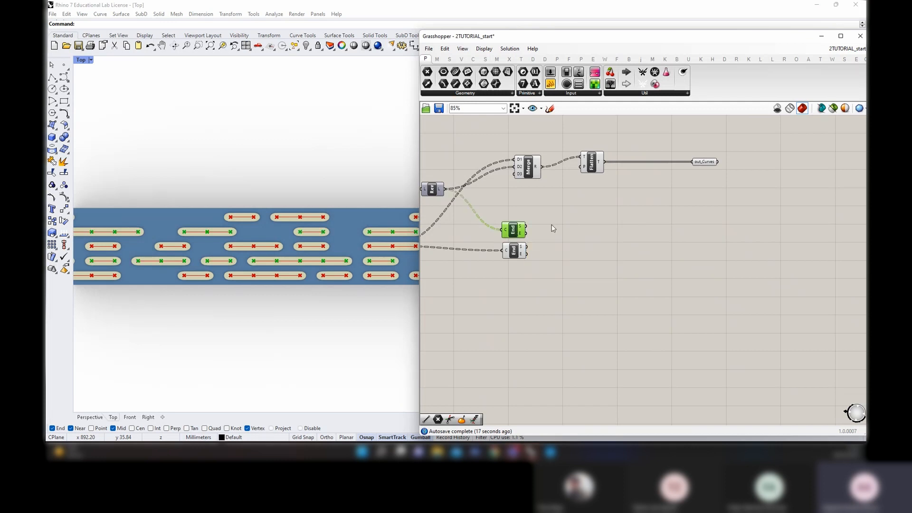
Add two Point parameters beside the upper End Points and connect its start and end outputs to them
double_click(551, 226)
type("point")
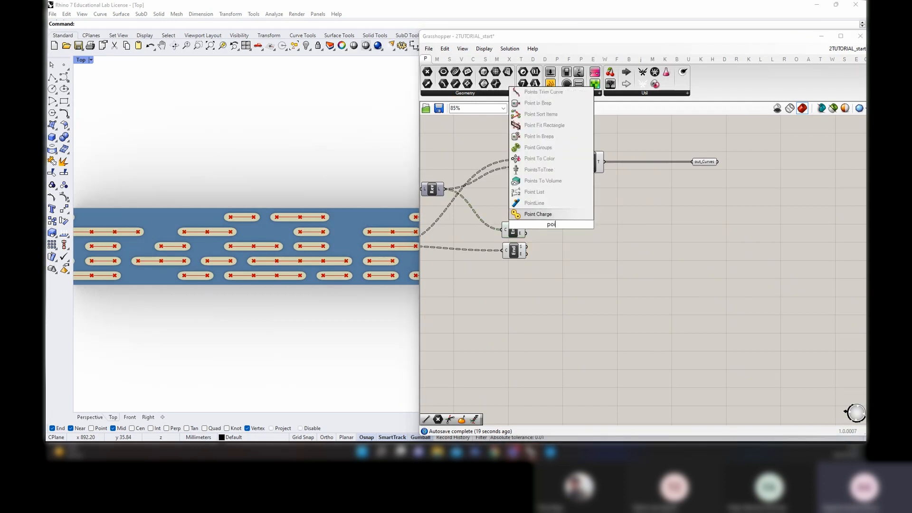
key("Return")
scroll(535, 221, "up", 3)
left_click_drag(521, 229, 562, 251)
left_click(565, 227)
left_click_drag(521, 241, 564, 242)
left_click(561, 230)
Duplicate the two Point parameters below and connect them to the lower End Points' start and end outputs
left_click_drag(615, 266, 572, 207)
left_click_drag(560, 241, 550, 280, "alt")
left_click(591, 299)
left_click(568, 281)
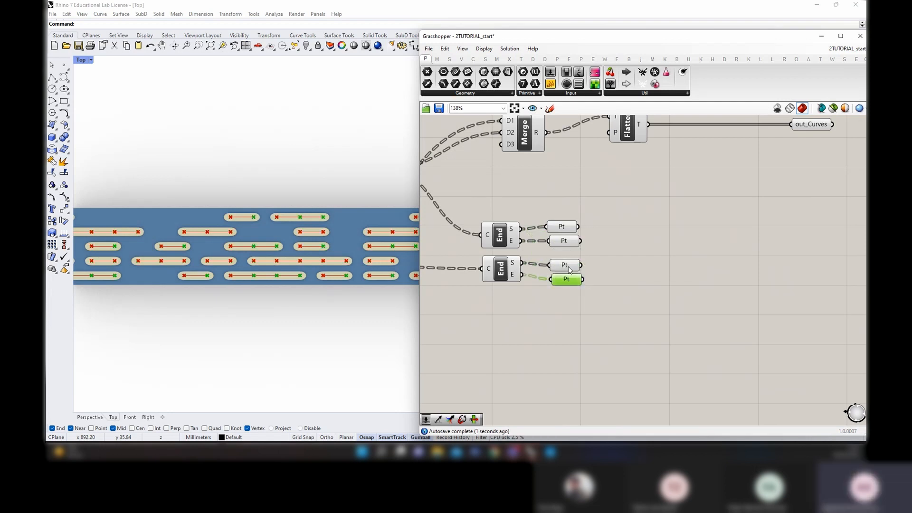
left_click(568, 268)
left_click(617, 238)
Add a Weave component beside the upper Point parameters
double_click(670, 232)
type("we")
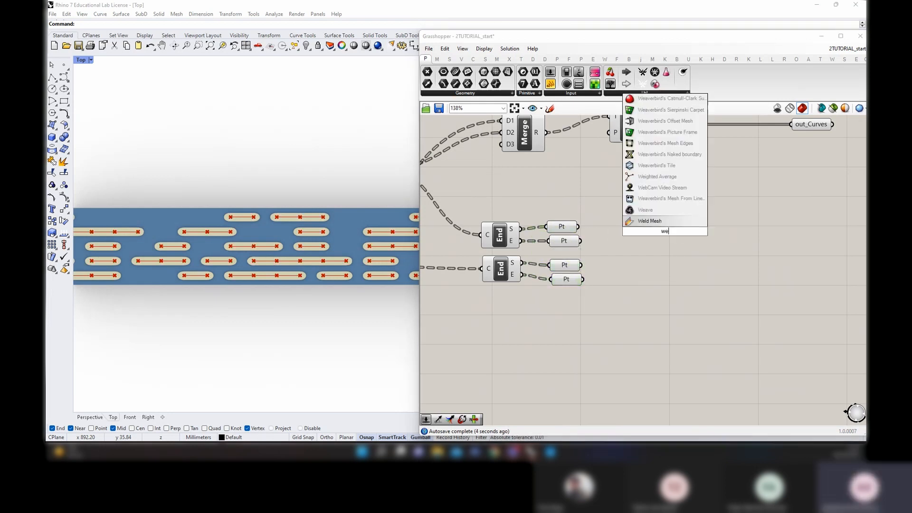
type("ave")
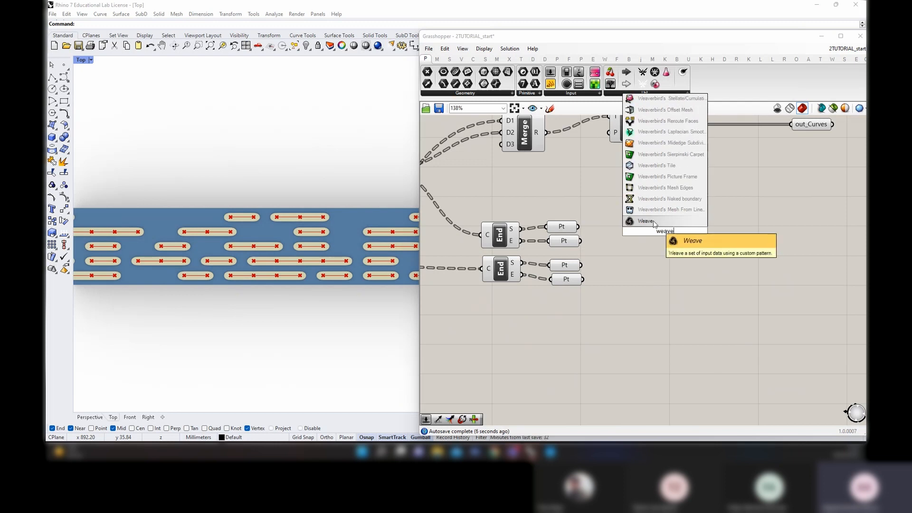
left_click(658, 222)
mouse_move(642, 223)
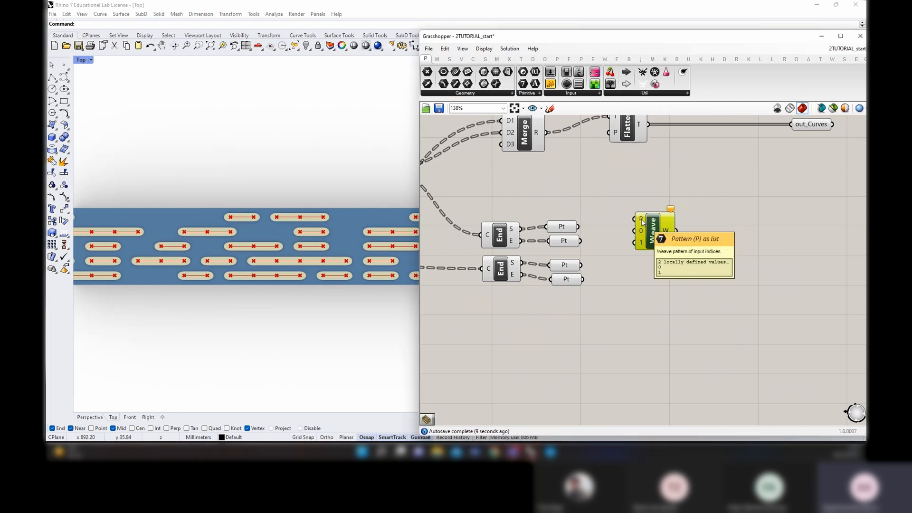
left_click_drag(654, 247, 653, 237)
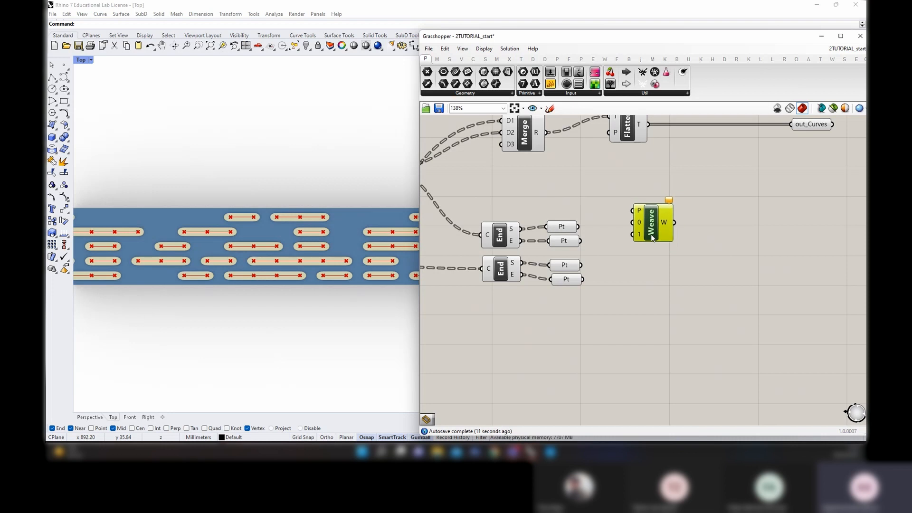
mouse_move(640, 210)
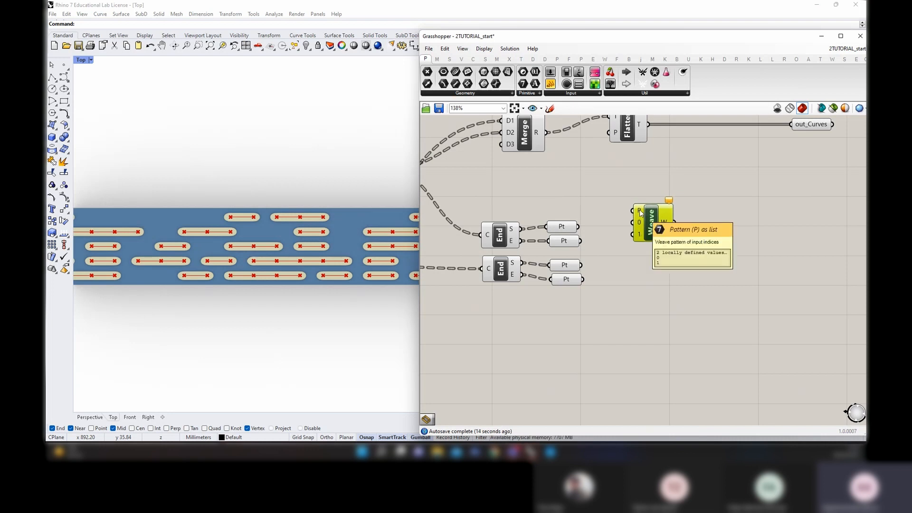
Connect the upper Point parameters crosswise to the Weave inputs, and duplicate the Weave below with the lower Point parameters wired straight to inputs 0 and 1
left_click_drag(581, 241, 678, 239)
right_click_drag(685, 239, 669, 218)
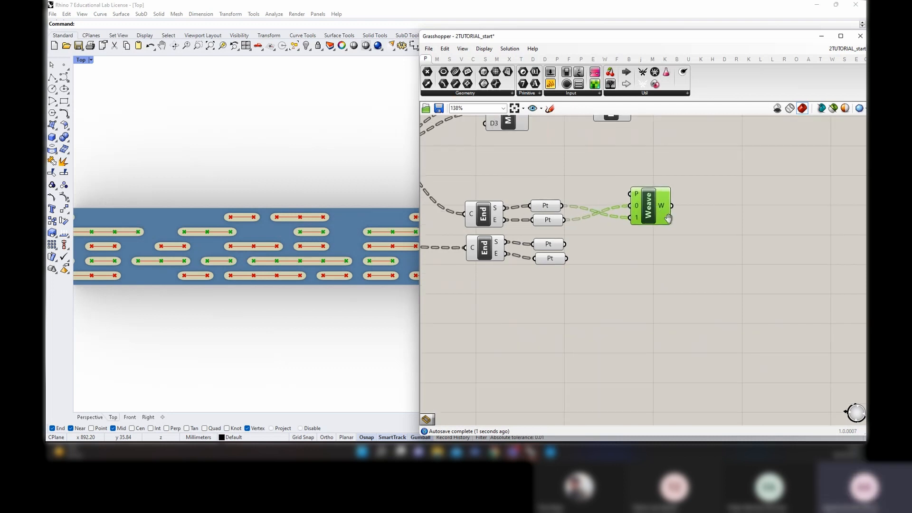
left_click_drag(655, 218, 653, 266, "alt")
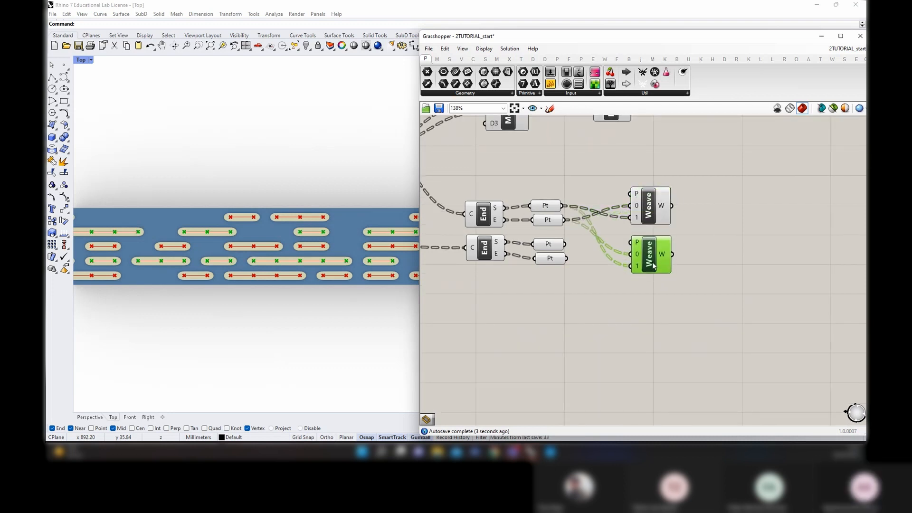
left_click_drag(565, 245, 637, 268)
left_click(729, 256)
scroll(728, 256, "down", 2)
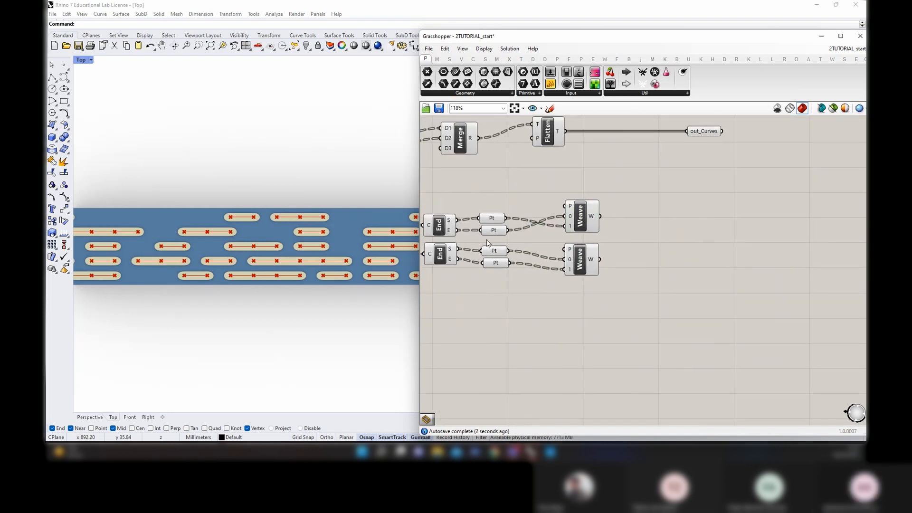
Add a Merge component beside the two Weaves and connect their outputs to D1 and D2
left_click(438, 225)
left_click(657, 249)
double_click(659, 241)
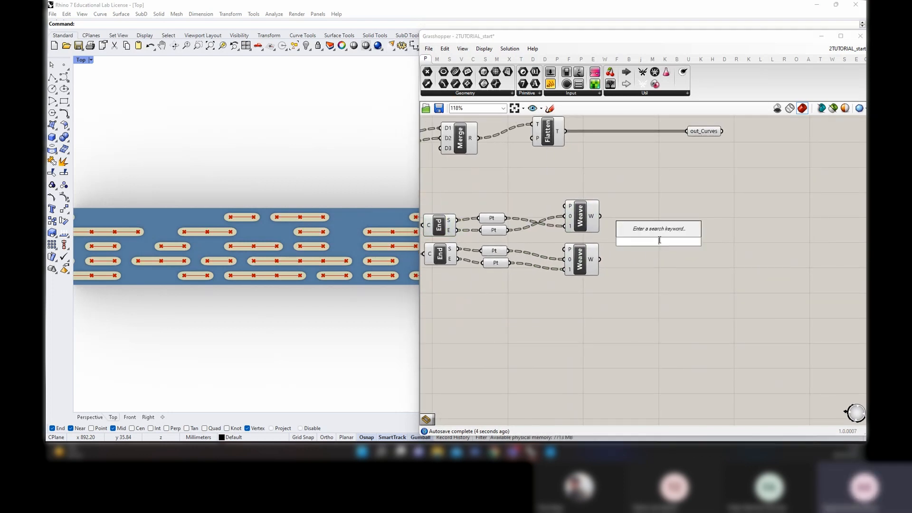
type("merge")
left_click(645, 232)
left_click_drag(600, 216, 640, 231)
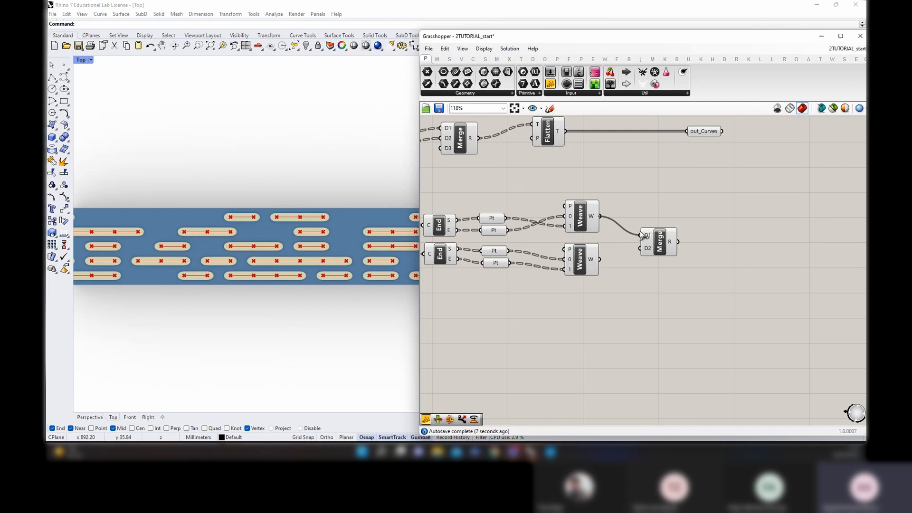
left_click_drag(601, 259, 640, 242)
right_click_drag(785, 256, 710, 258)
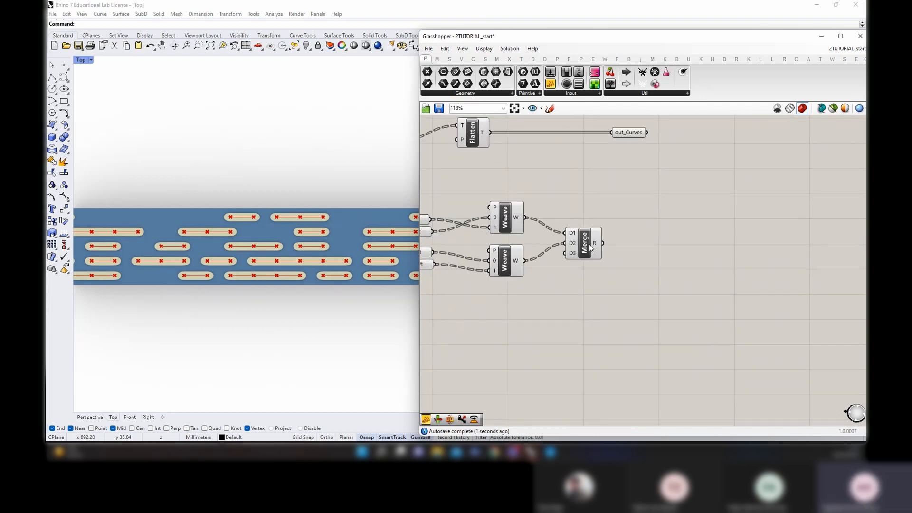
Add a Flatten Tree component after the new Merge and connect the merged result to its tree input
left_click(584, 242)
left_click(474, 136)
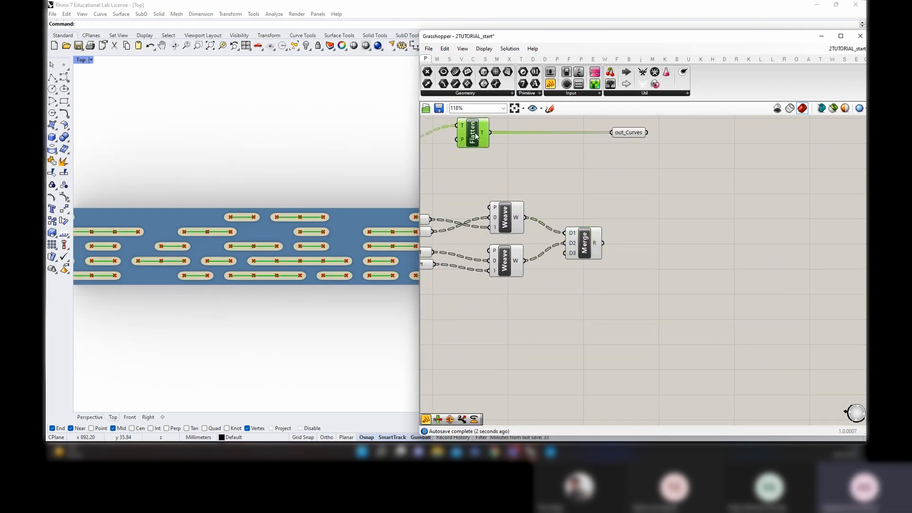
left_click_drag(629, 162, 458, 125)
left_click(635, 168)
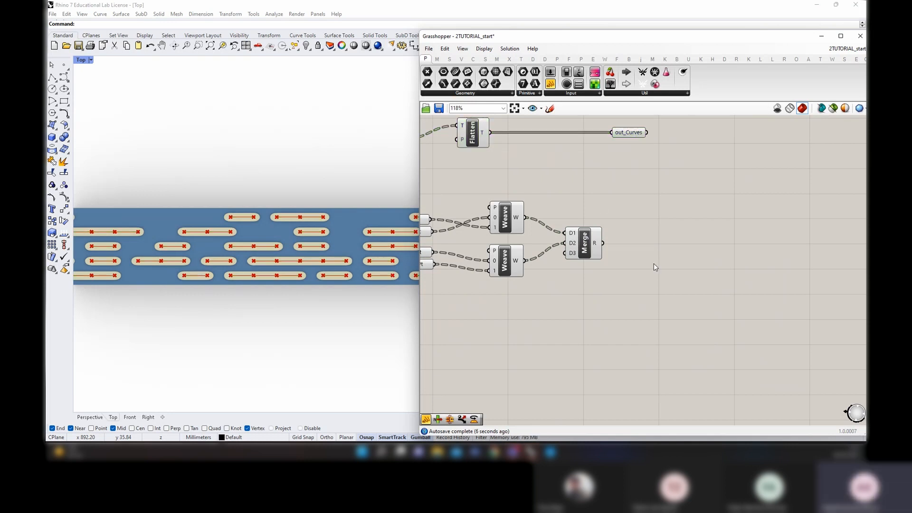
double_click(651, 253)
type("flatten")
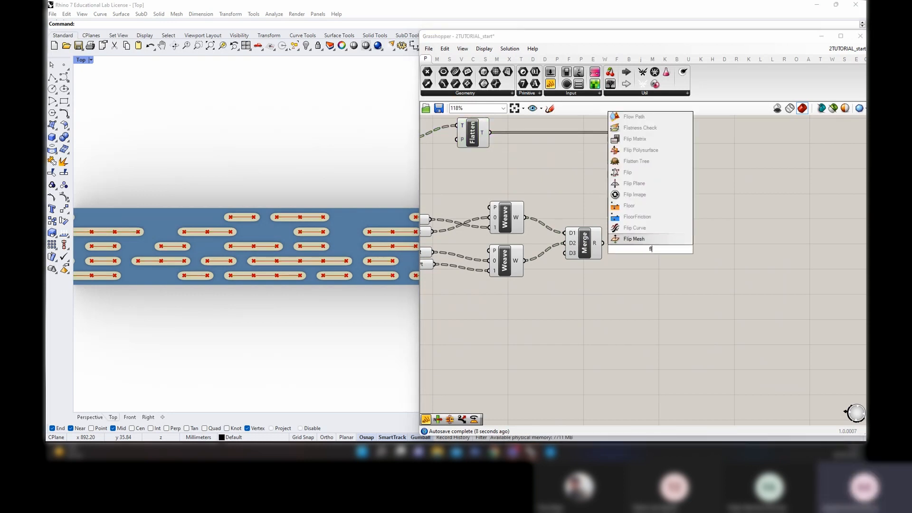
left_click(613, 246)
left_click_drag(603, 243, 647, 255)
Add a Point parameter fed by the new Flatten output and rename it "out - points"
double_click(727, 250)
type("point")
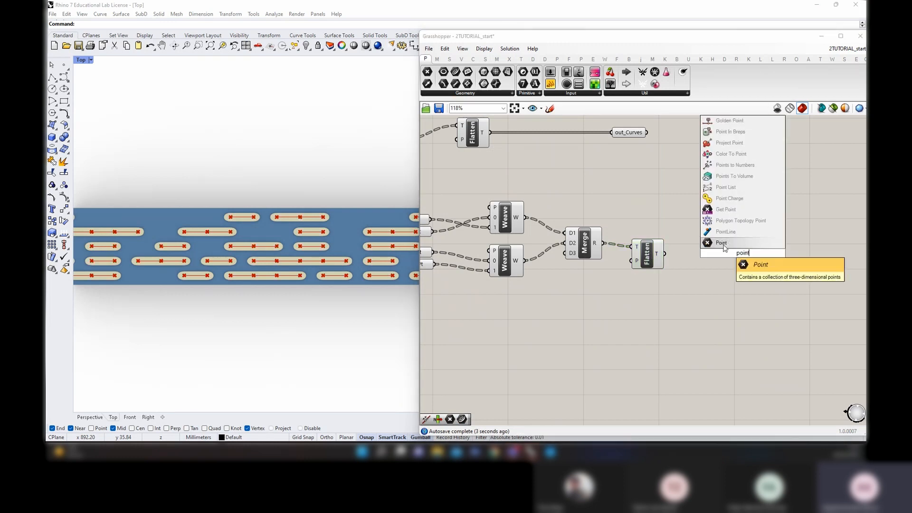
left_click(723, 244)
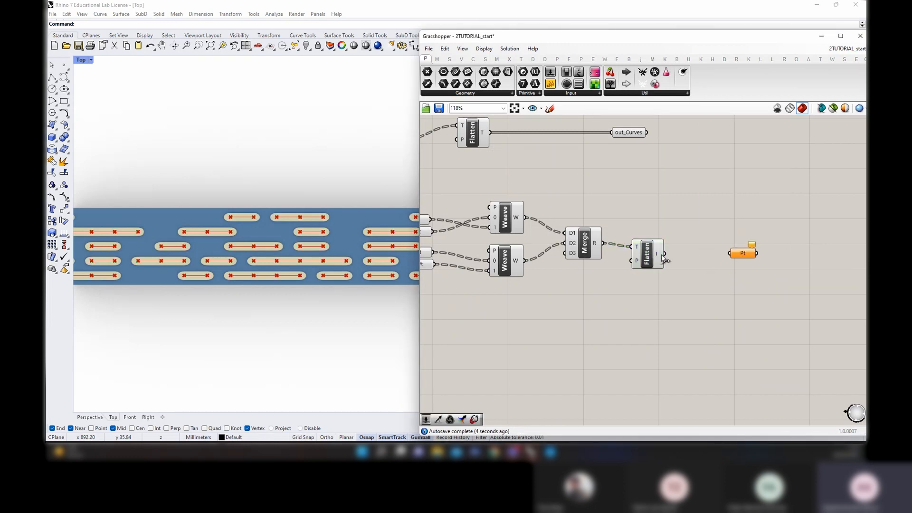
right_click(732, 257)
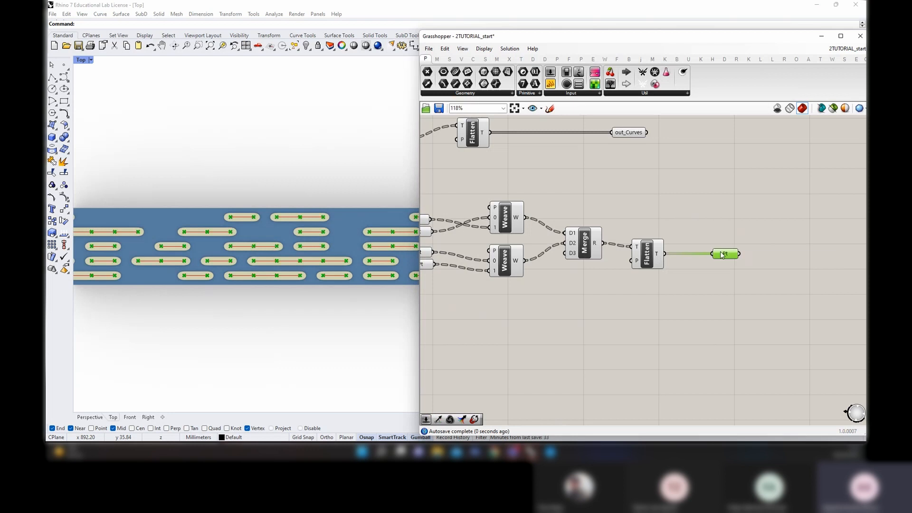
type("out_Points")
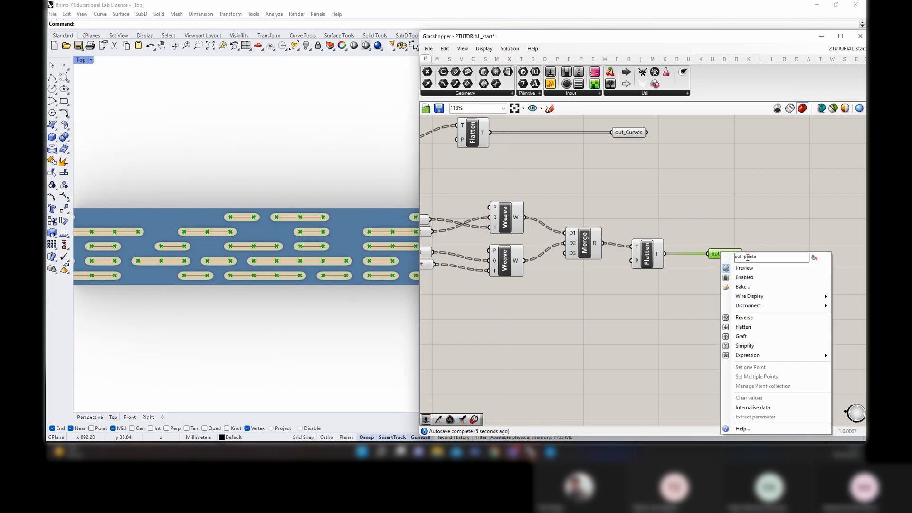
type(" - points")
key("Return")
Narrow the Grasshopper window to view the whole plank in Rhino, and inspect the values held in the out - points parameter
scroll(732, 256, "down", 3)
right_click_drag(793, 264, 760, 262)
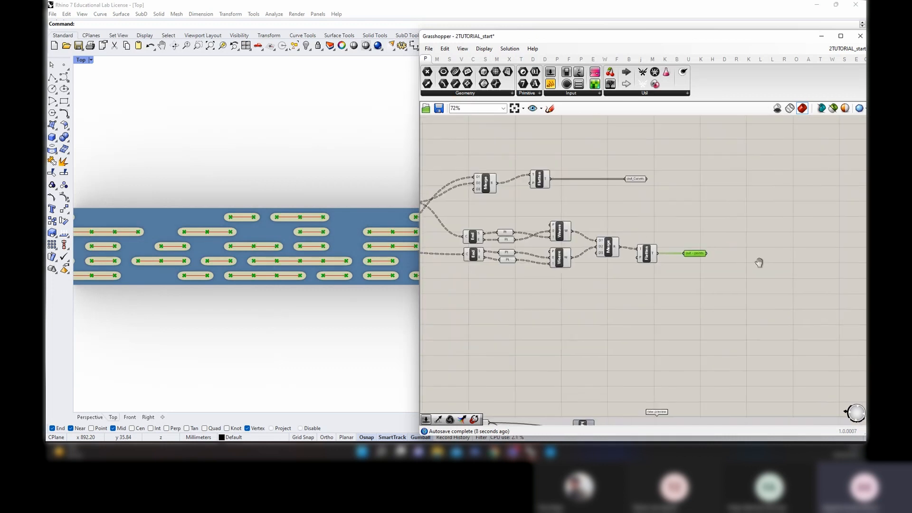
left_click_drag(420, 240, 526, 238)
scroll(425, 232, "down", 5)
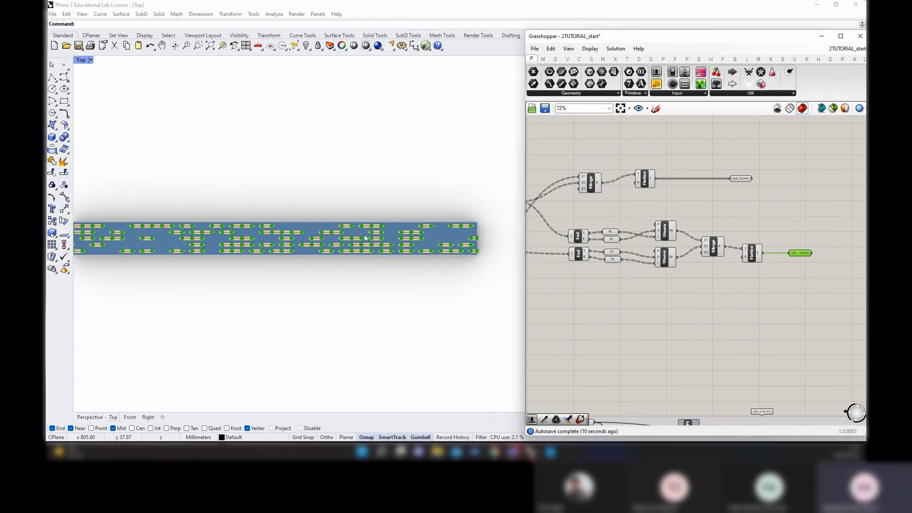
scroll(361, 252, "down", 8)
scroll(346, 245, "up", 6)
right_click_drag(385, 259, 366, 249)
scroll(672, 254, "up", 3)
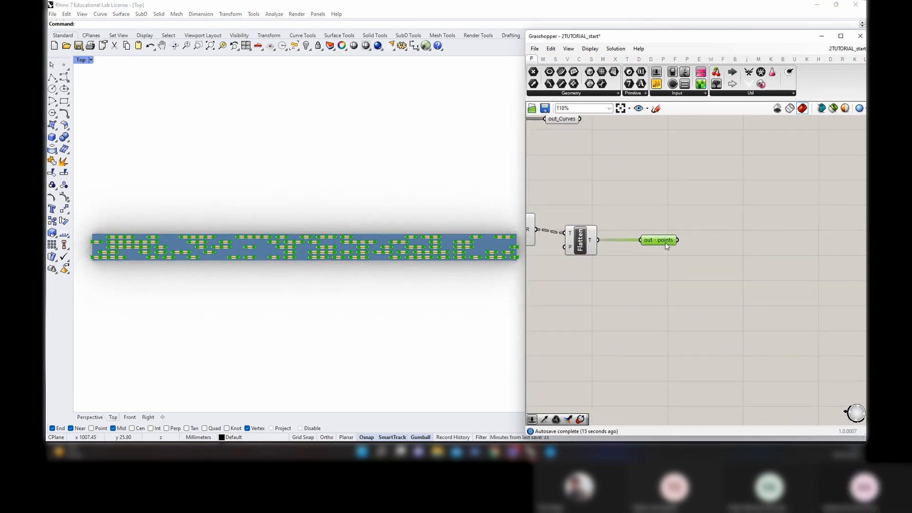
mouse_move(667, 245)
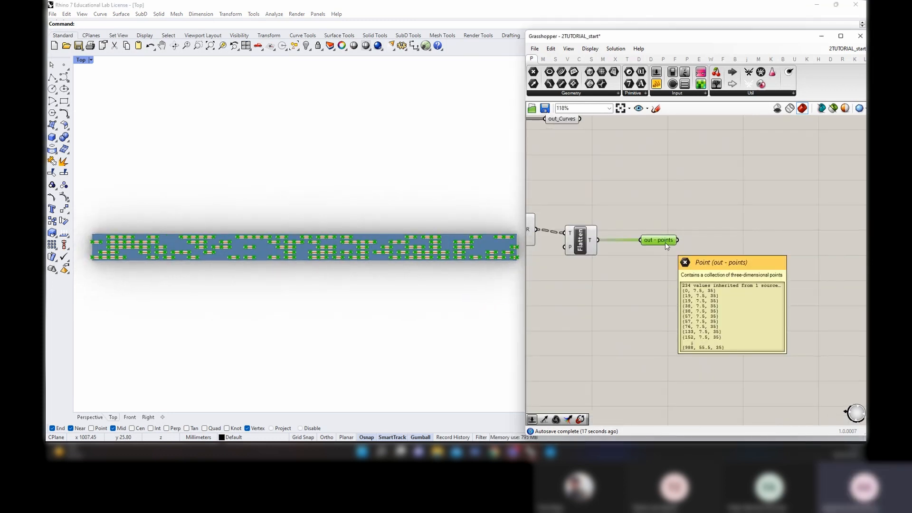
Add a List Item component and connect the out - points parameter to its list input
double_click(732, 252)
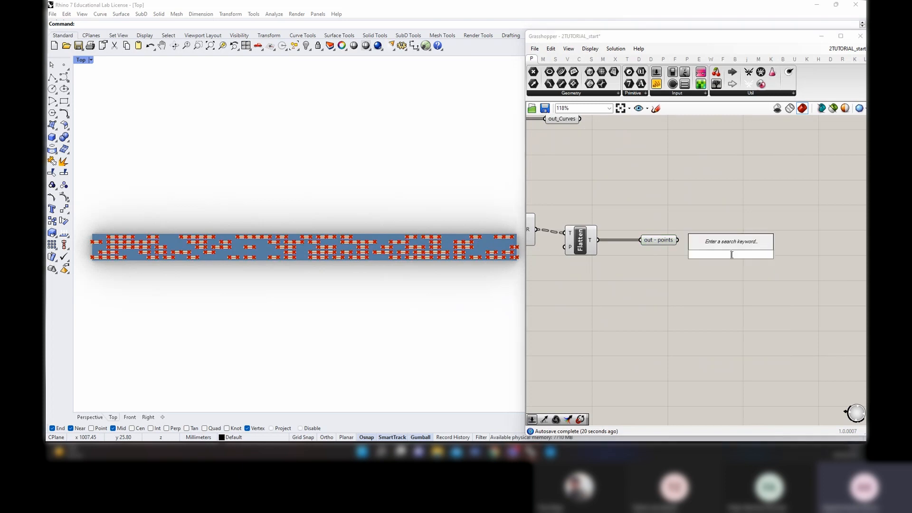
type("list item")
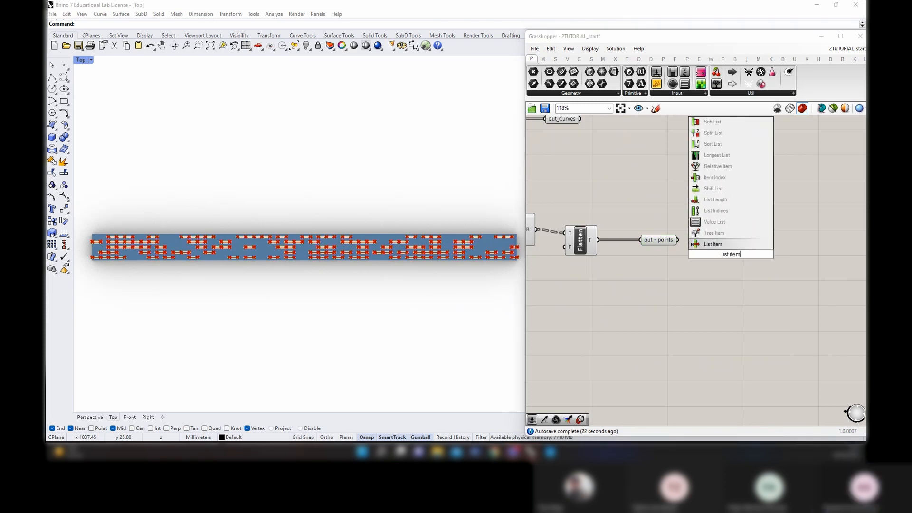
key("Return")
left_click_drag(717, 245, 715, 245)
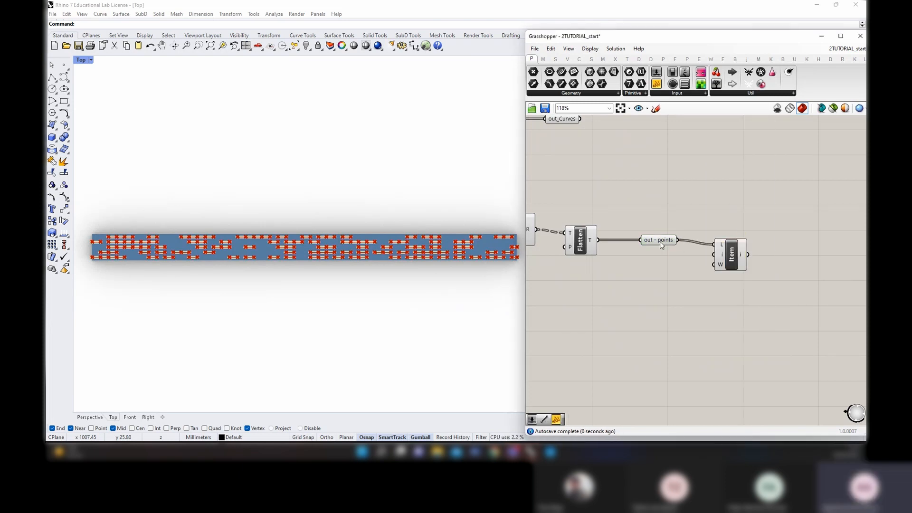
double_click(677, 293)
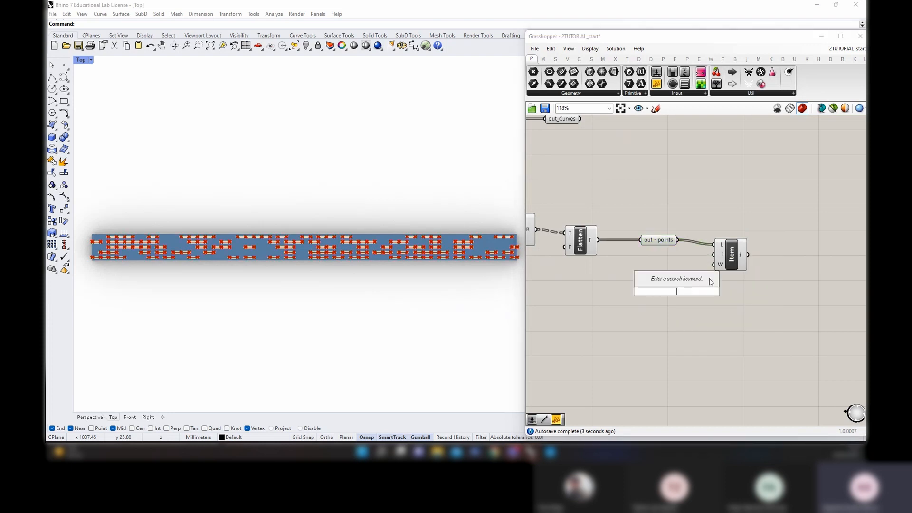
type(")")
key("BackSpace")
type(").233")
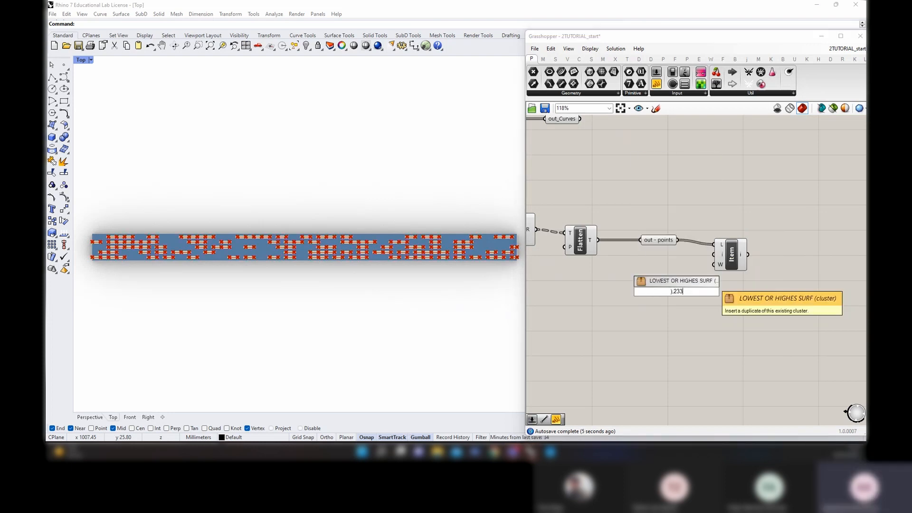
key("BackSpace")
key("BackSpace")
key("BackSpace")
key("BackSpace")
key("BackSpace")
type("),")
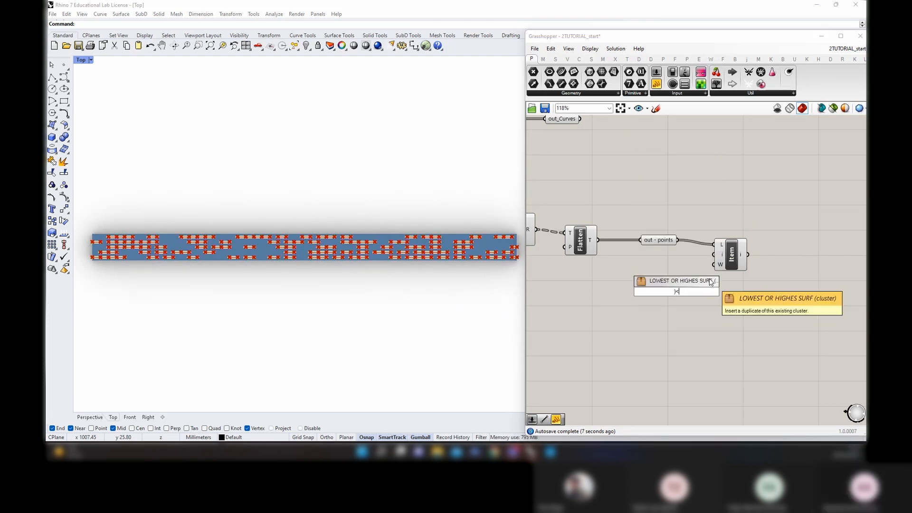
key("BackSpace")
key("BackSpace")
Add a number slider ranging from 0 to 233 and connect it to the List Item's index input
type("0")
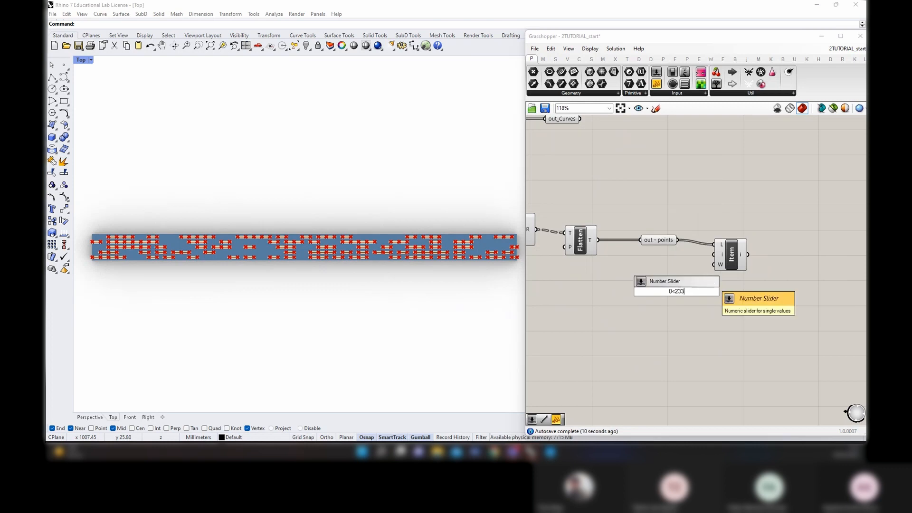
key("Return")
left_click_drag(718, 291, 732, 255)
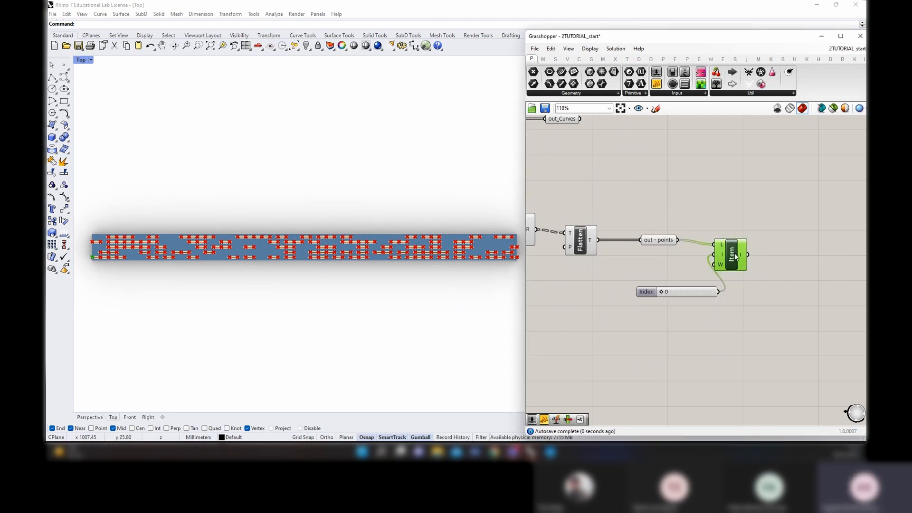
Widen the Index slider and sweep it through its range to check the point order along the plank
scroll(702, 299, "up", 3)
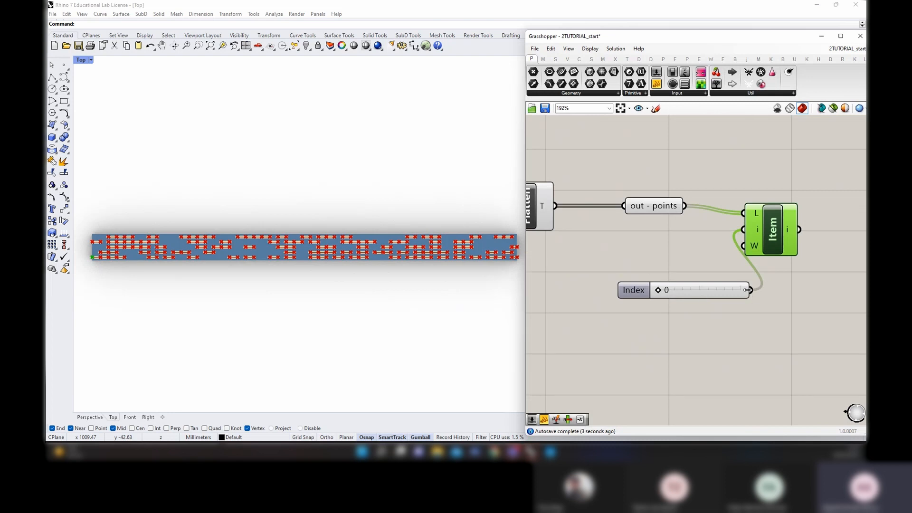
left_click_drag(747, 290, 846, 290)
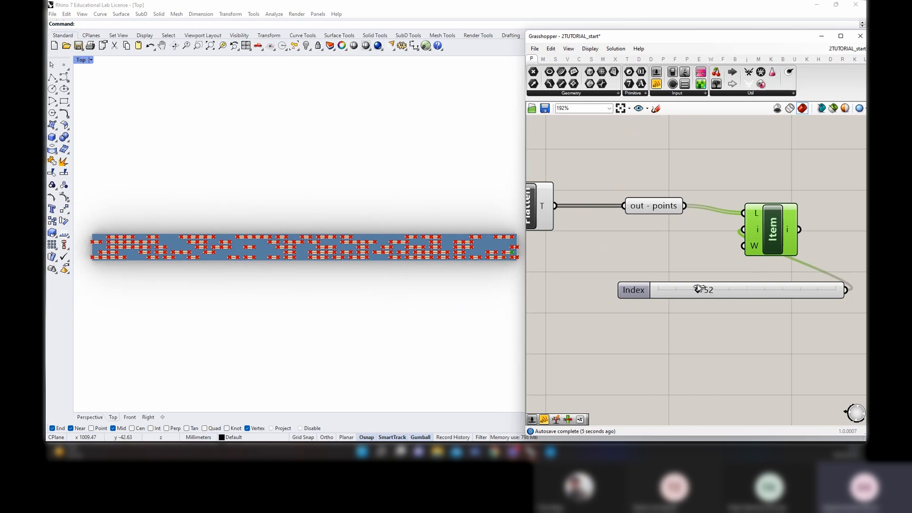
left_click_drag(706, 287, 734, 288)
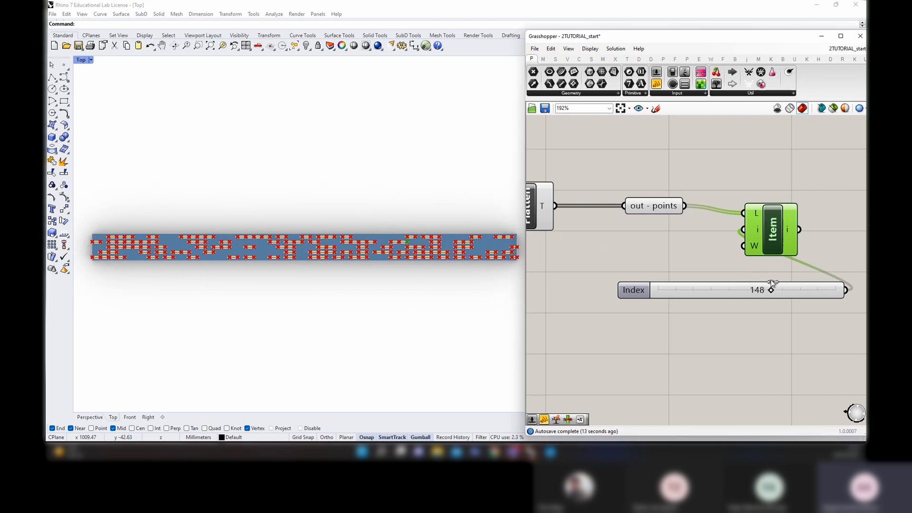
left_click_drag(801, 287, 836, 289)
Delete the List Item component together with its Index slider
scroll(797, 264, "down", 5)
left_click_drag(836, 340, 734, 238)
key("Delete")
Rename the out - points parameter as "out - points_Lines"
scroll(746, 223, "up", 1)
right_click(747, 241)
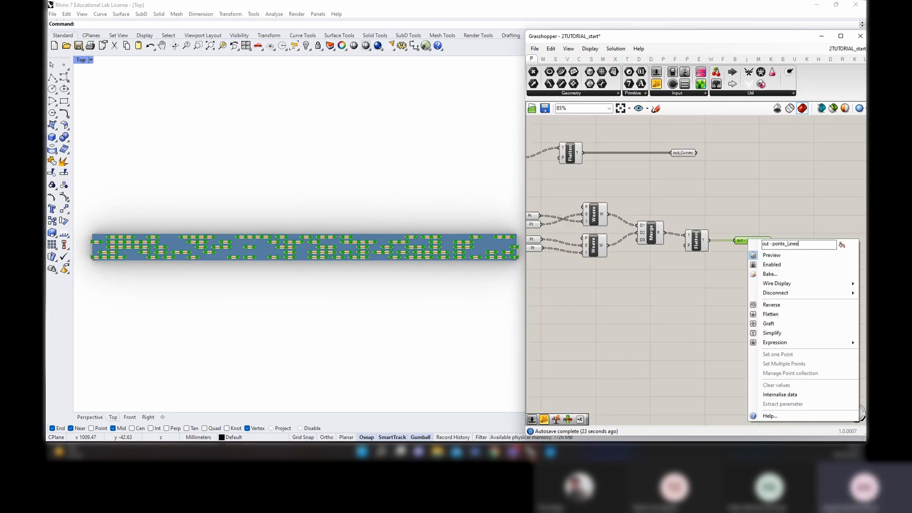
left_click(772, 213)
Set the value list that controls the path rails Filter in the upstream group to CURVE
right_click_drag(647, 273, 793, 247)
scroll(793, 247, "down", 3)
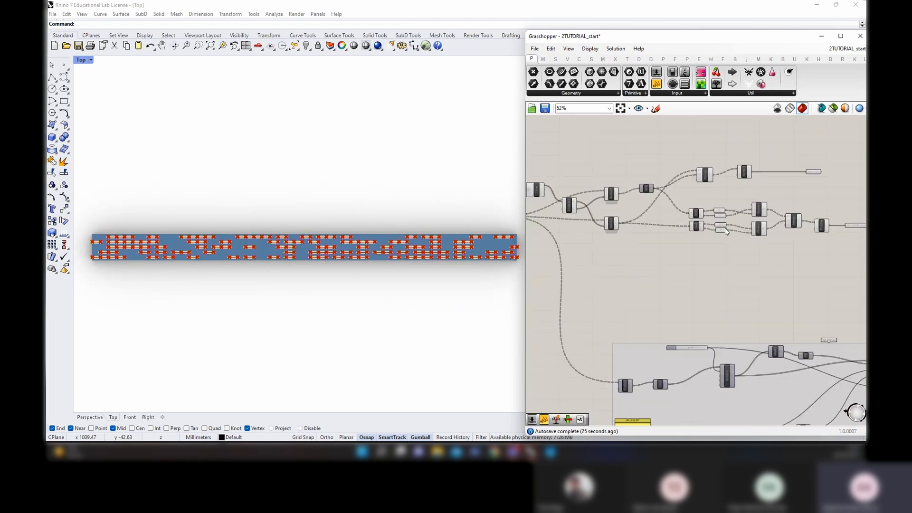
scroll(666, 252, "up", 3)
right_click_drag(666, 252, 861, 287)
scroll(757, 280, "down", 10)
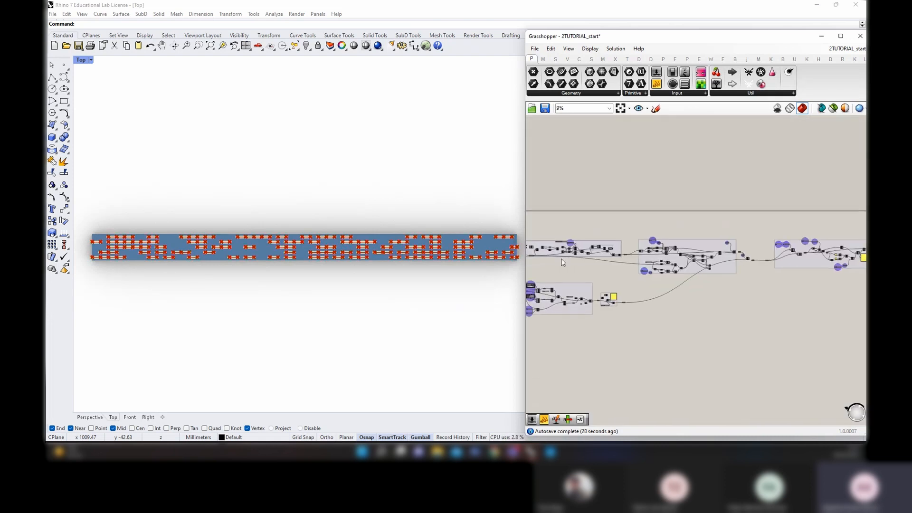
scroll(700, 281, "up", 2)
scroll(636, 271, "up", 7)
scroll(643, 289, "up", 5)
scroll(723, 310, "down", 6)
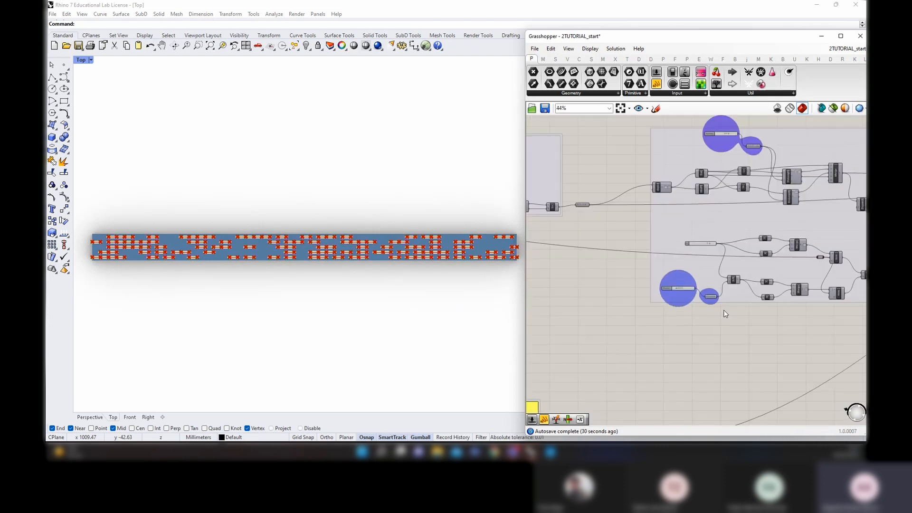
scroll(723, 310, "down", 1)
right_click_drag(851, 218, 644, 261)
right_click_drag(760, 261, 604, 241)
scroll(748, 255, "up", 5)
right_click_drag(760, 243, 695, 251)
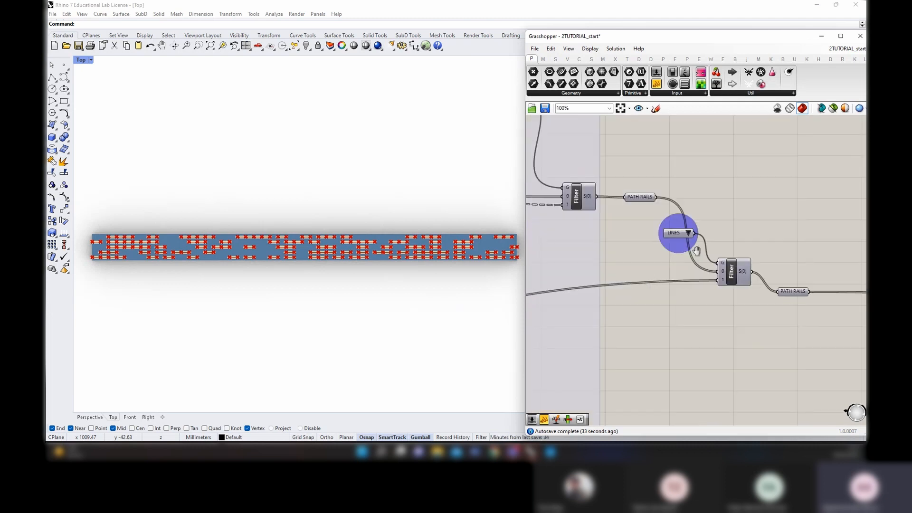
right_click_drag(569, 135, 679, 239)
left_click(617, 196)
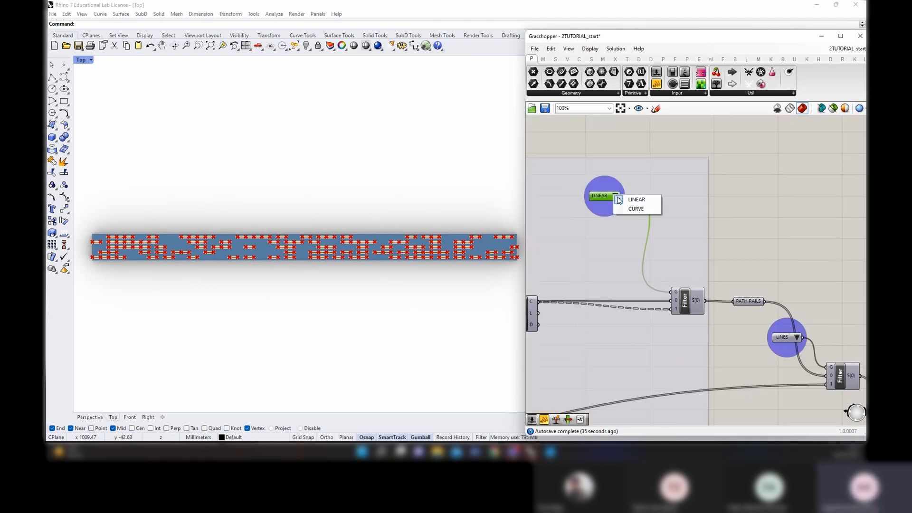
scroll(755, 257, "down", 8)
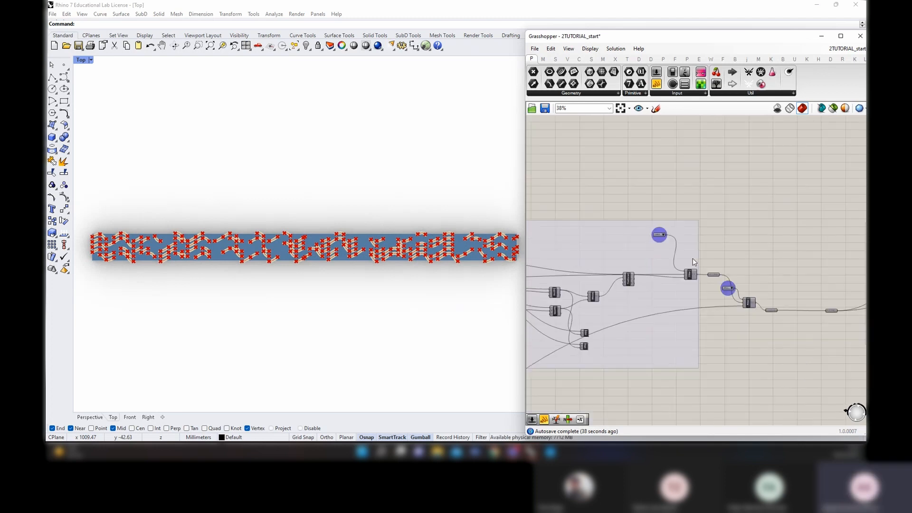
Examine the branch, merge and weave components alongside the curved pattern rails and end points in the Top view
right_click_drag(778, 284, 565, 266)
right_click_drag(805, 281, 593, 253)
scroll(592, 252, "up", 5)
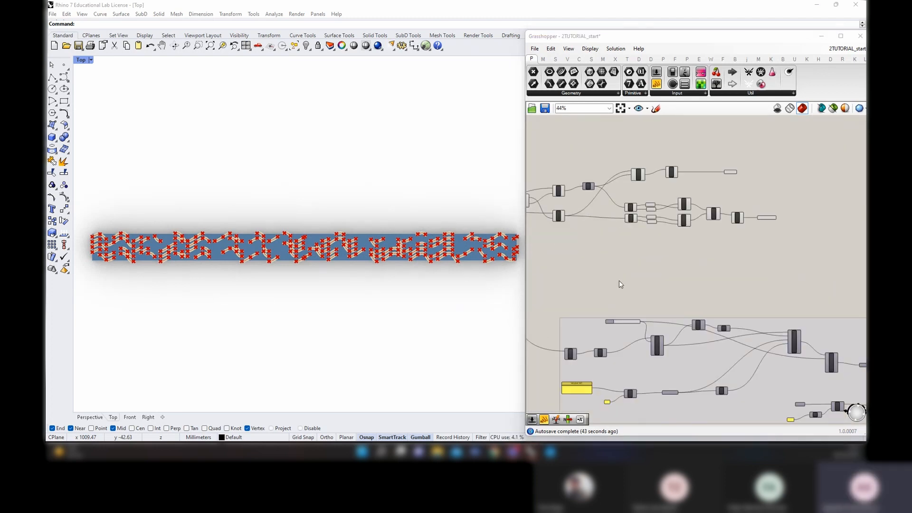
scroll(619, 280, "up", 6)
scroll(600, 248, "down", 3)
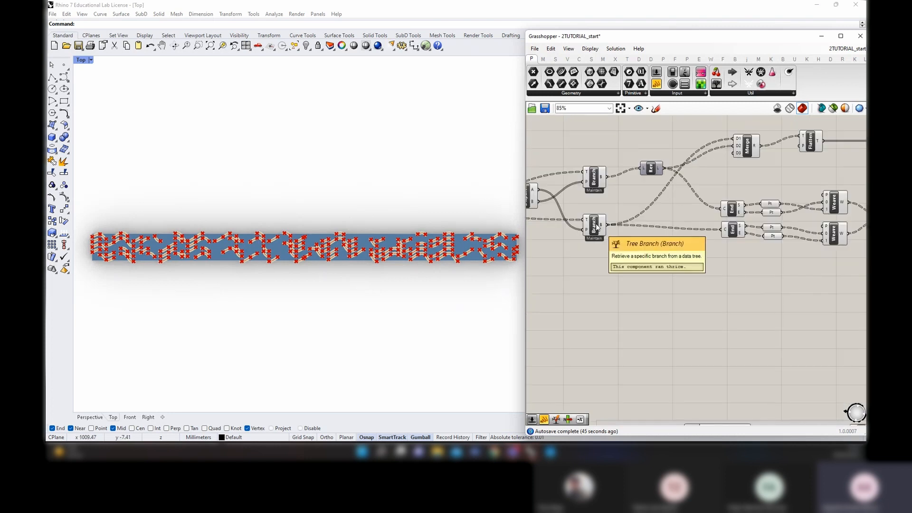
scroll(210, 245, "up", 2)
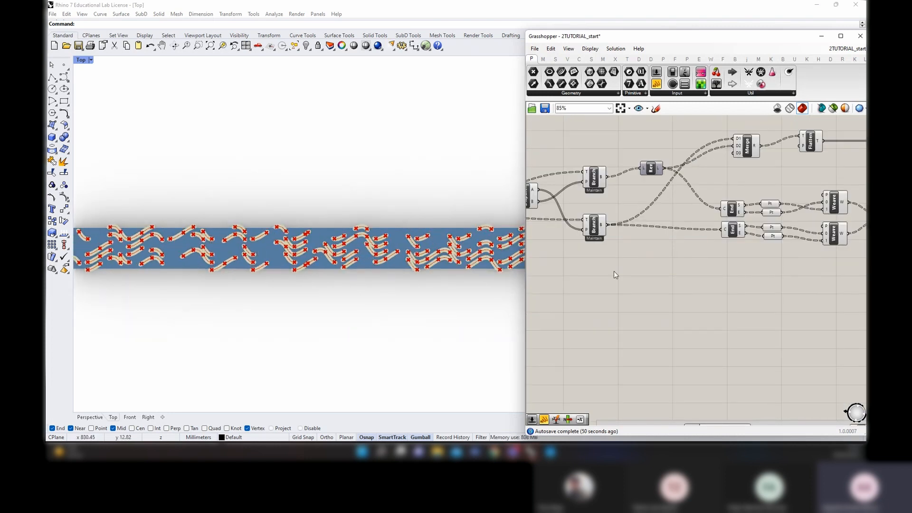
scroll(614, 274, "down", 2)
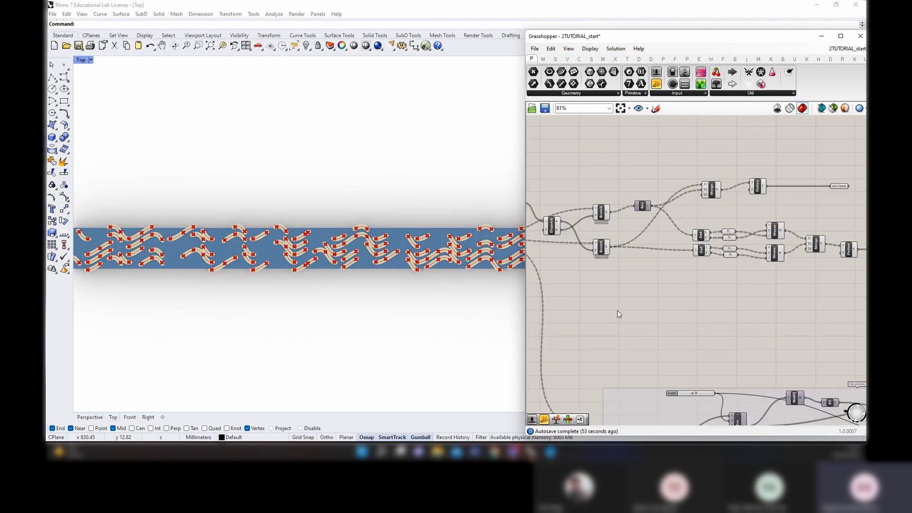
right_click_drag(618, 309, 632, 273)
scroll(634, 248, "up", 1)
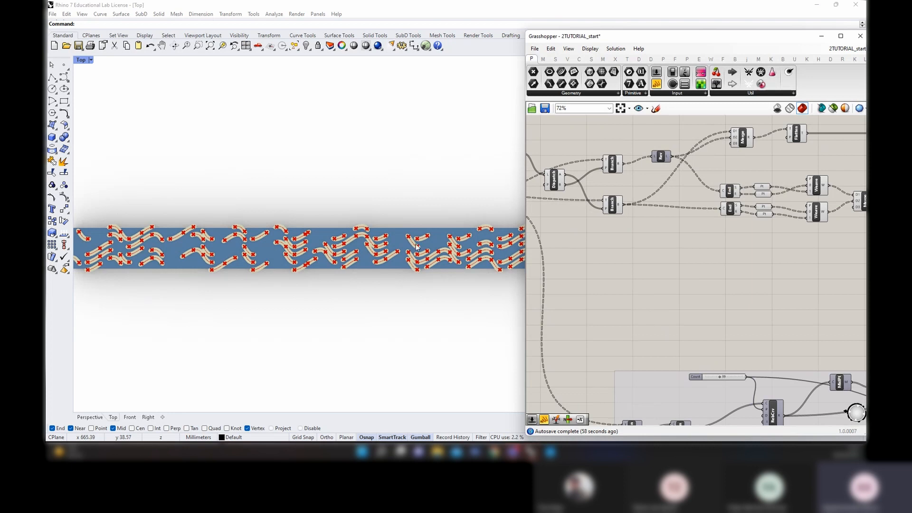
right_click_drag(616, 237, 604, 257)
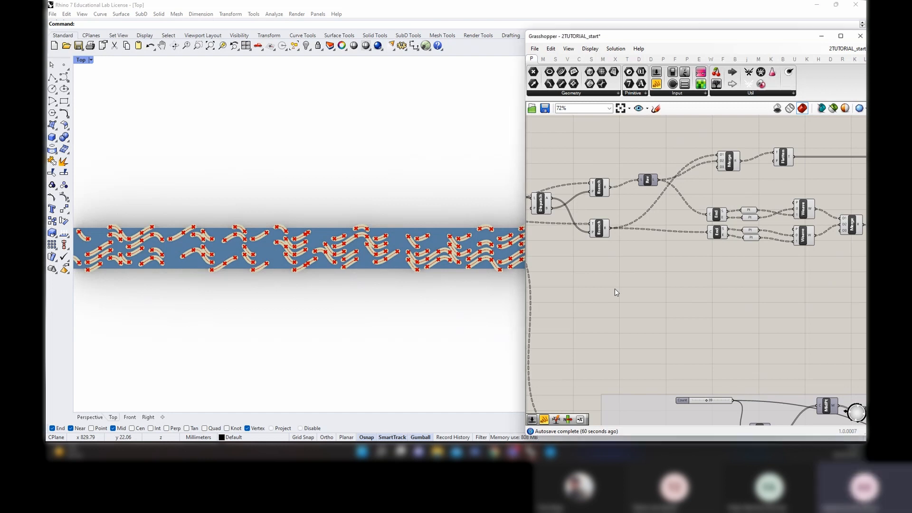
double_click(635, 289)
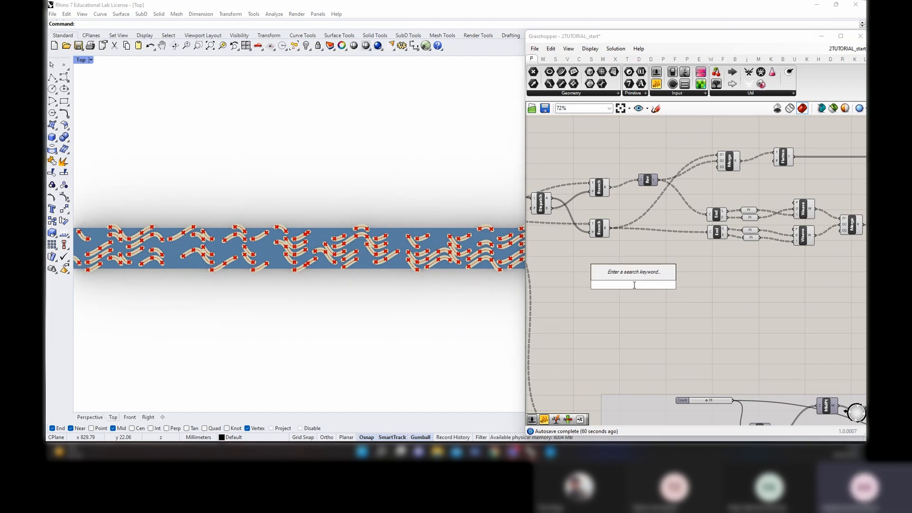
type("len")
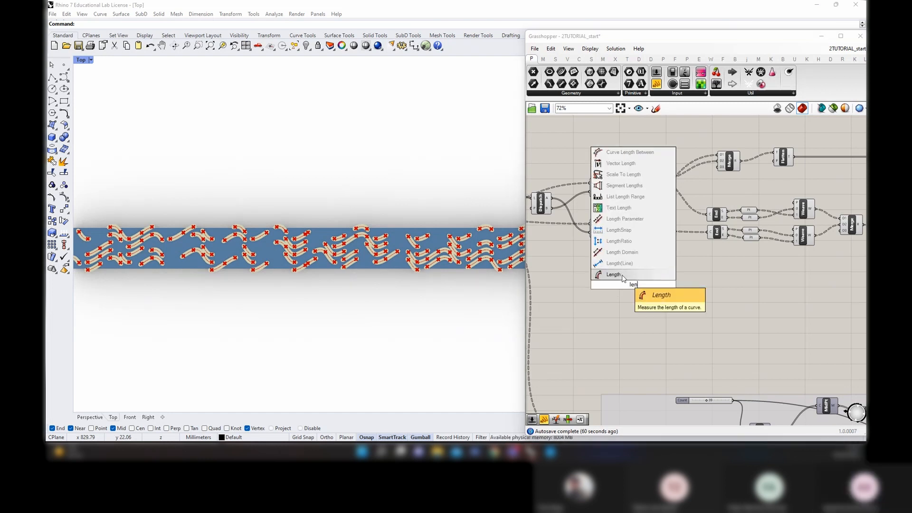
left_click(622, 276)
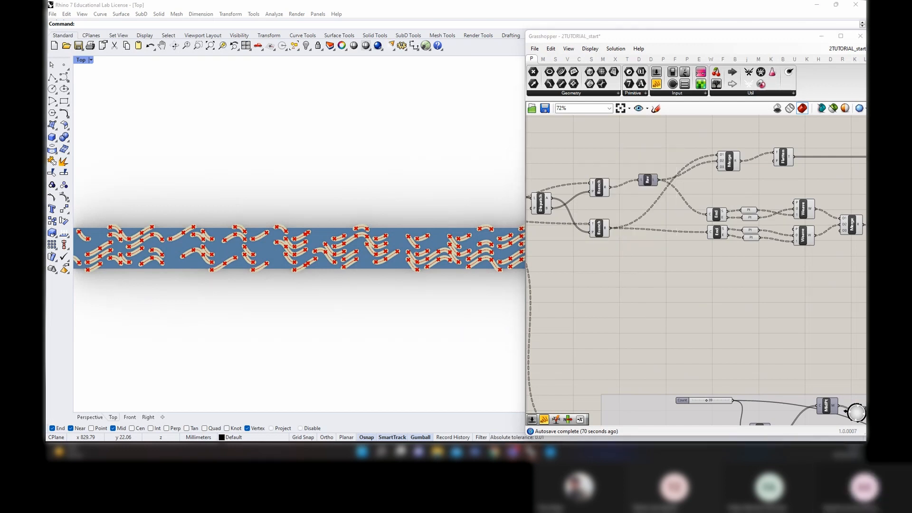
Add a Length component below the End Points components and feed it with the reversed curve list
double_click(674, 295)
type("length")
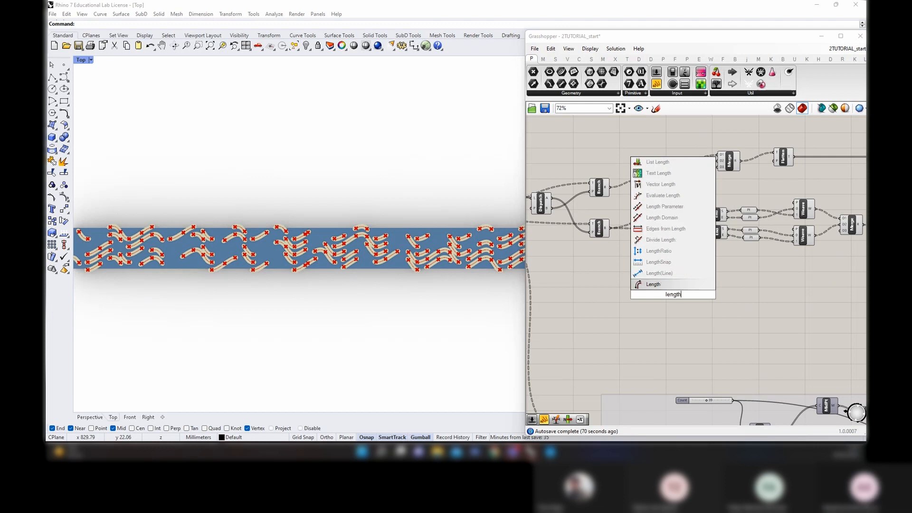
left_click(662, 283)
left_click(651, 182)
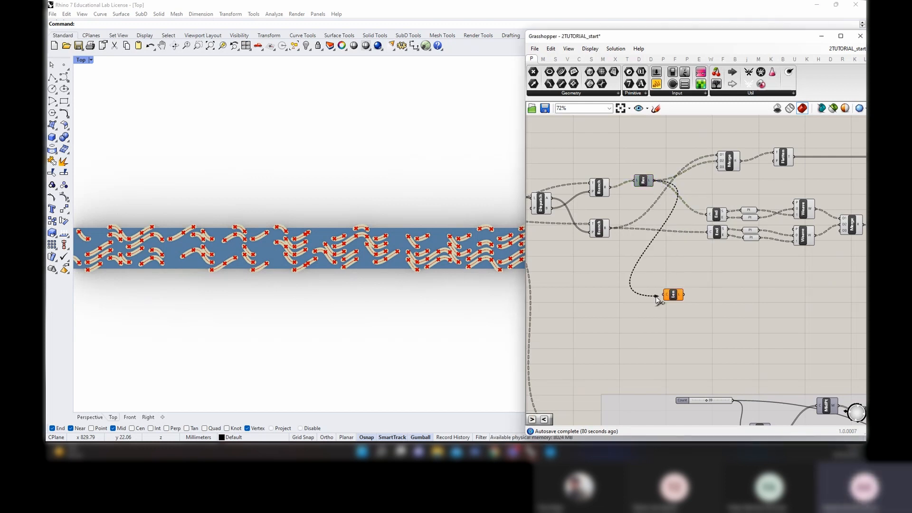
left_click_drag(656, 296, 719, 296)
Rearrange the two Tree Branch components and the Reverse List component so their wires are easier to follow
left_click_drag(602, 225, 603, 237)
scroll(615, 221, "down", 2)
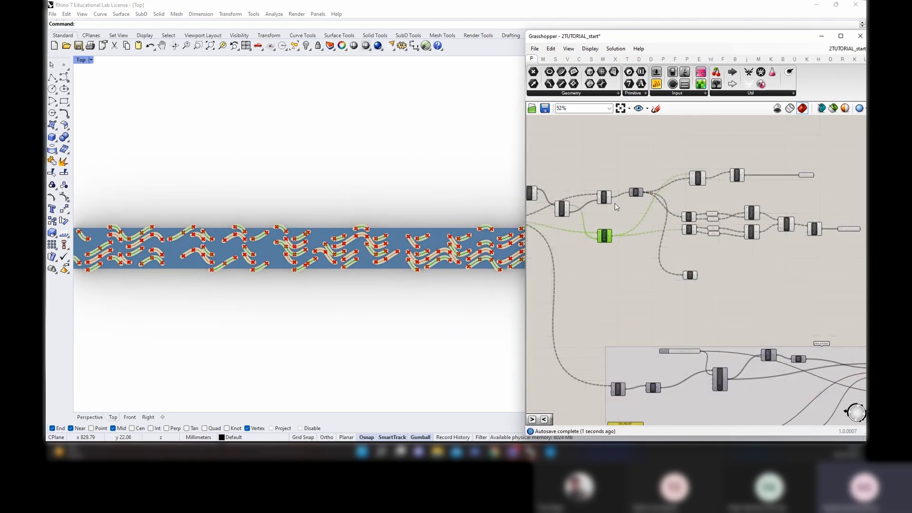
left_click_drag(640, 206, 603, 181)
left_click(623, 198)
left_click_drag(604, 238, 627, 232)
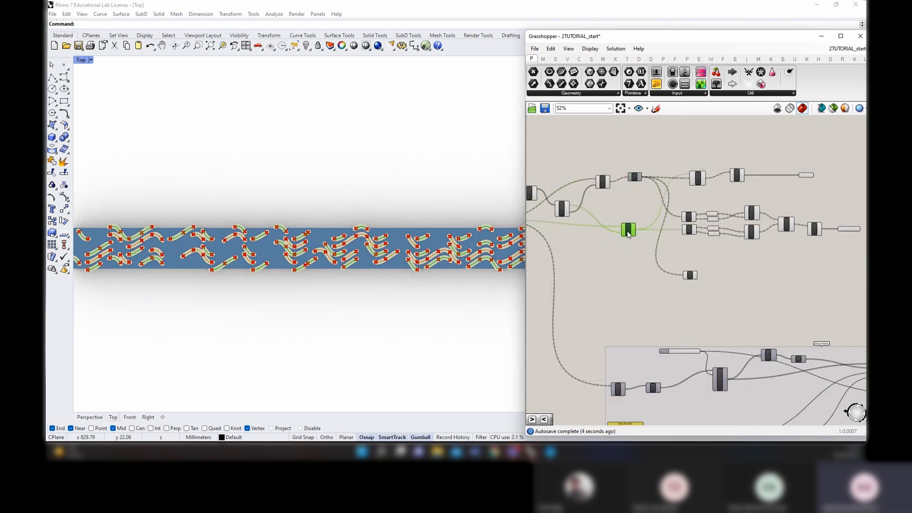
left_click(723, 290)
Divide the curve lengths by a slider value of 4 using a Division component
scroll(727, 293, "up", 3)
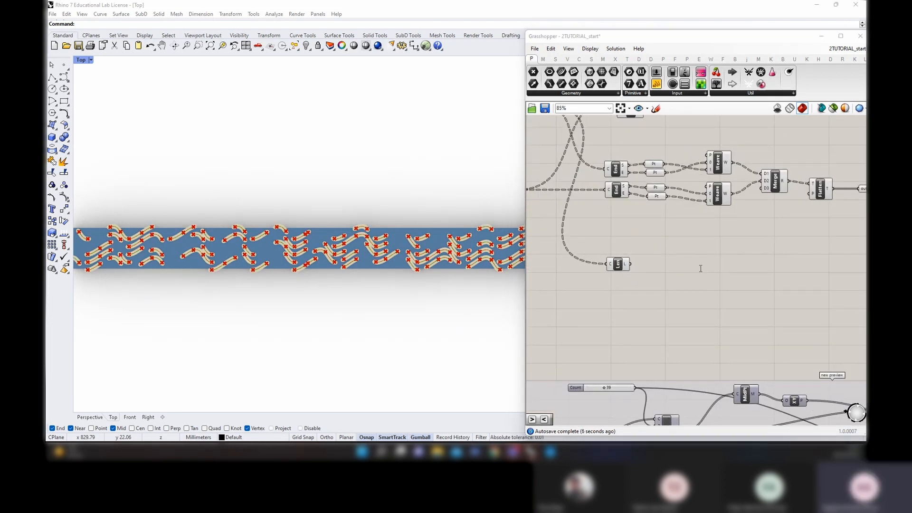
double_click(701, 269)
type("division")
key("Return")
left_click_drag(698, 272, 669, 272)
double_click(630, 287)
type("4")
key("Return")
scroll(667, 285, "up", 2)
left_click_drag(617, 256, 670, 262)
left_click(686, 268)
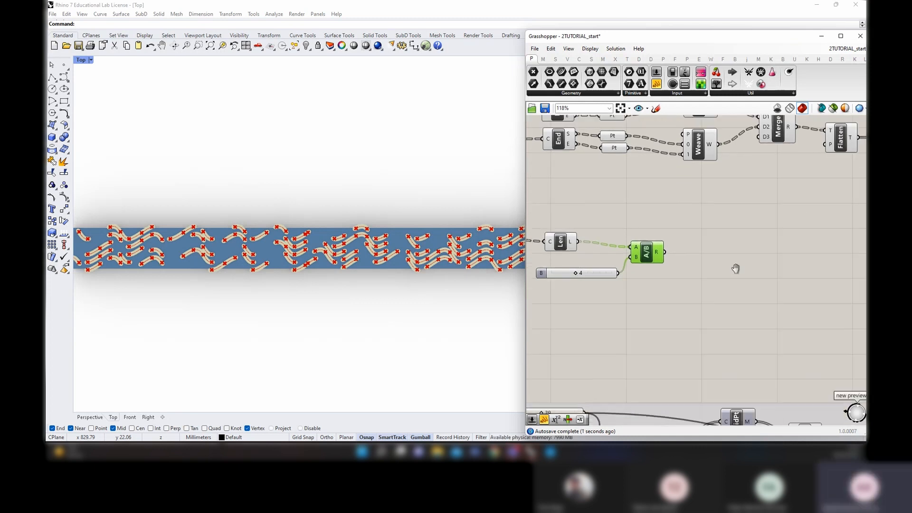
Add an Integer parameter after the Division component to convert its result to whole numbers
scroll(729, 270, "down", 2)
double_click(707, 264)
type("int")
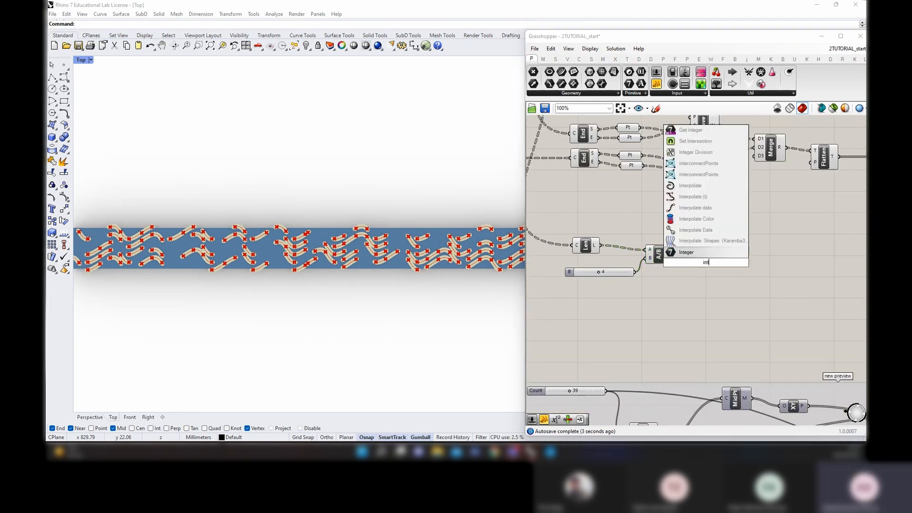
key("Return")
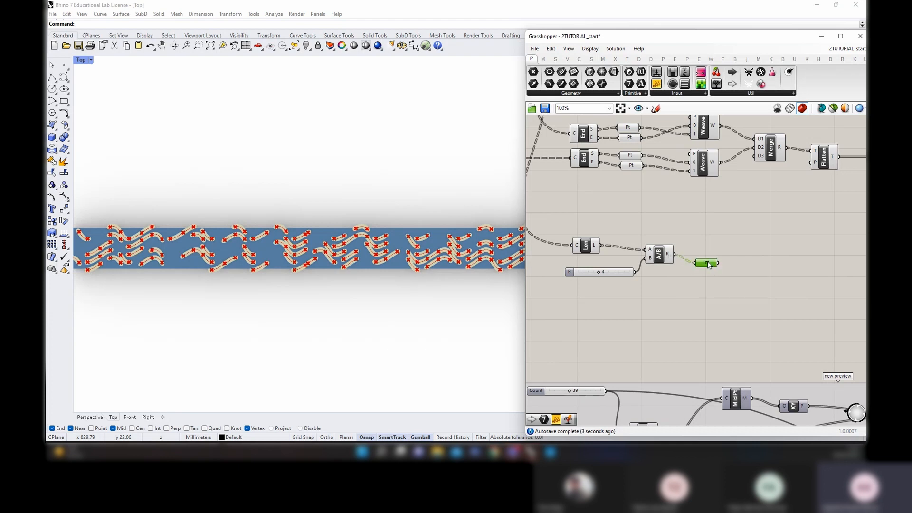
Duplicate the Length, Division, slider and Integer chain below the original and feed the copy from the lower Tree Branch
scroll(708, 264, "down", 1)
mouse_move(613, 222)
right_mouse_down()
mouse_move(617, 236)
mouse_move(618, 215)
right_mouse_up()
left_click_drag(726, 278, 619, 291)
right_click_drag(557, 226, 676, 269)
scroll(676, 270, "down", 1)
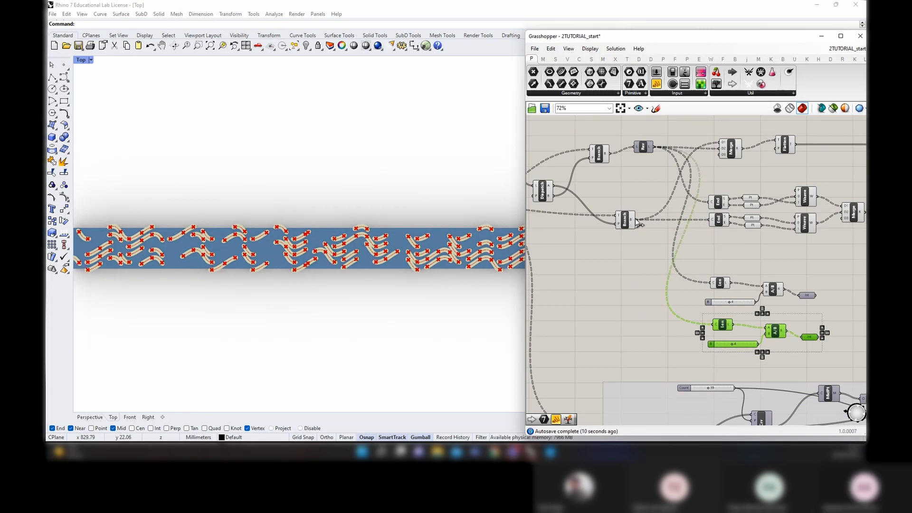
mouse_move(790, 345)
right_mouse_down()
mouse_move(630, 270)
mouse_move(644, 258)
right_mouse_up()
left_click(740, 255)
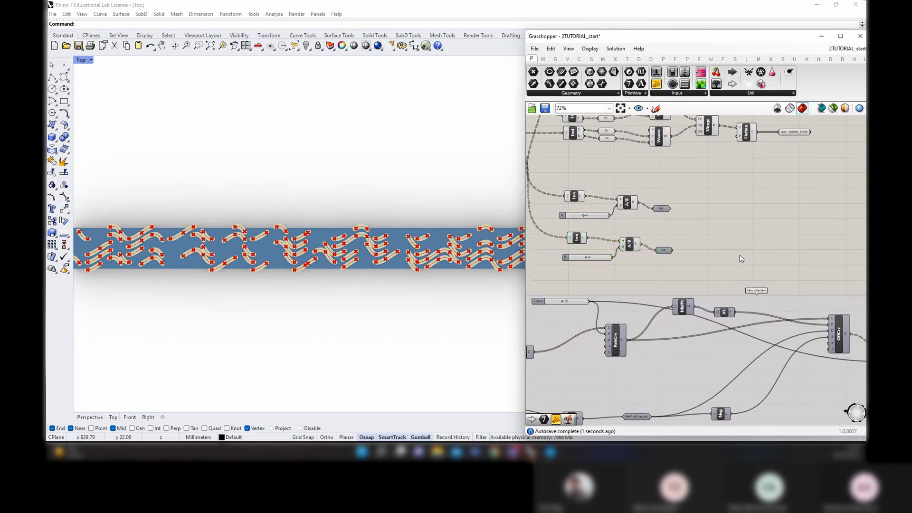
Align the two length-division chains and put all their components into one group
scroll(740, 255, "down", 2)
scroll(704, 234, "up", 2)
left_click_drag(713, 240, 569, 200)
mouse_move(598, 205)
left_mouse_down()
mouse_move(610, 202)
mouse_move(603, 201)
left_mouse_up()
left_click_drag(745, 279, 572, 191)
right_click(631, 185)
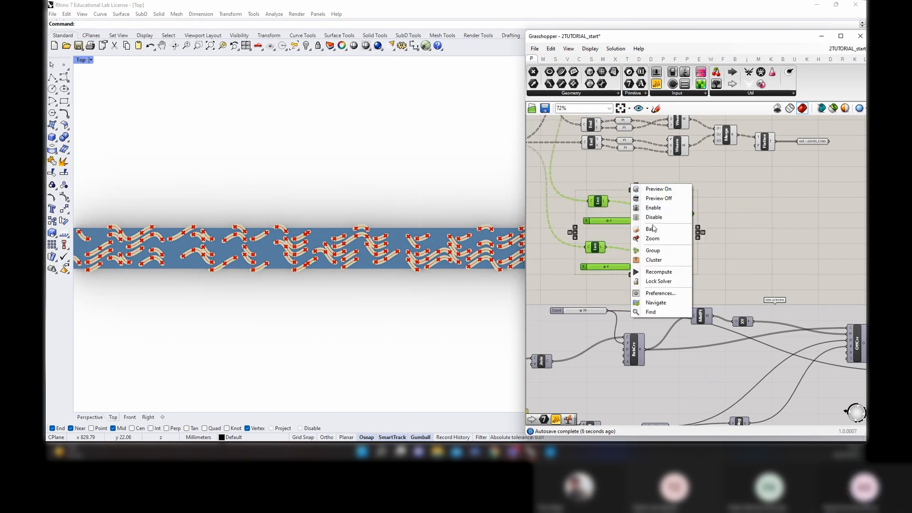
left_click(652, 250)
Name the new group "optimizing the number of points"
scroll(628, 186, "up", 3)
right_click(629, 186)
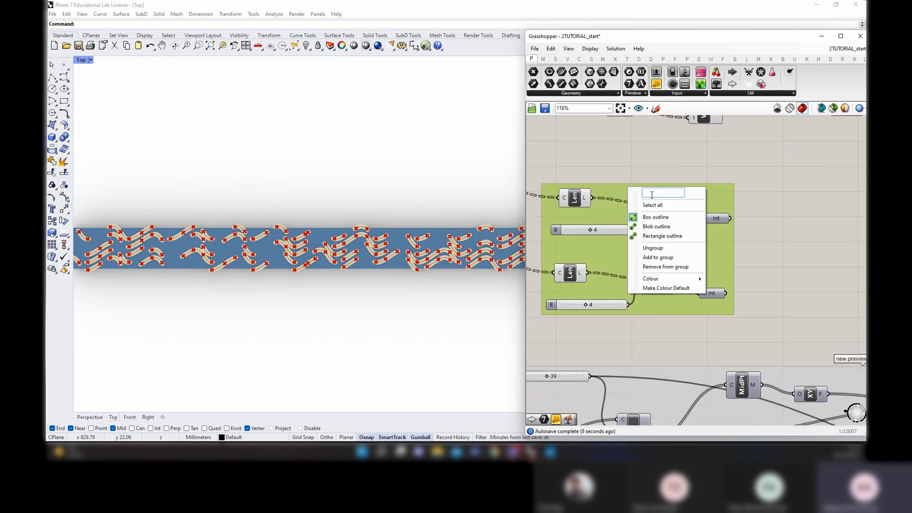
type("optimizing the")
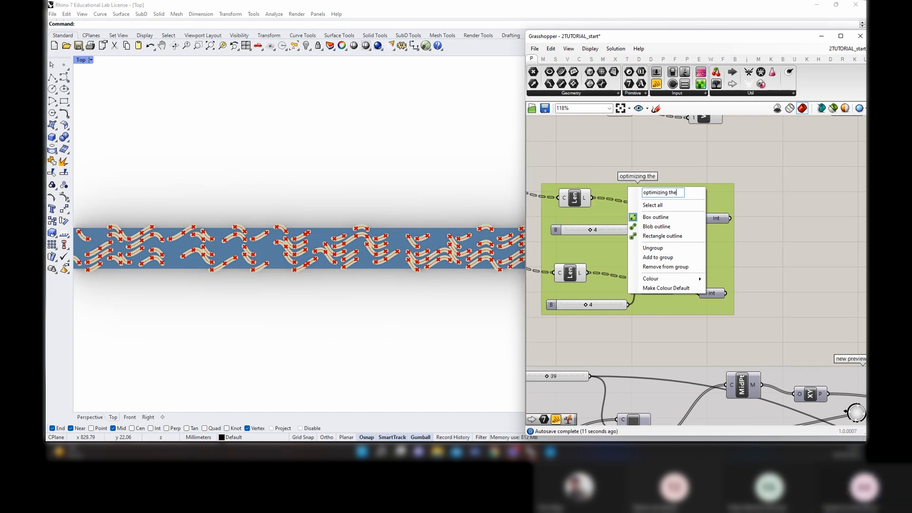
type(" number of points")
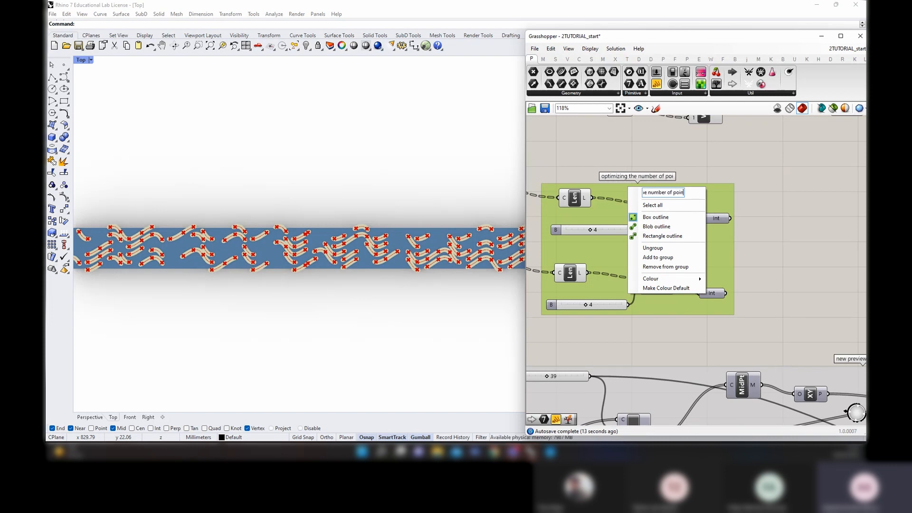
key("Return")
Move the large offset-curve group farther down the canvas to free space under the point-optimizing group
scroll(706, 256, "down", 4)
scroll(707, 256, "down", 5)
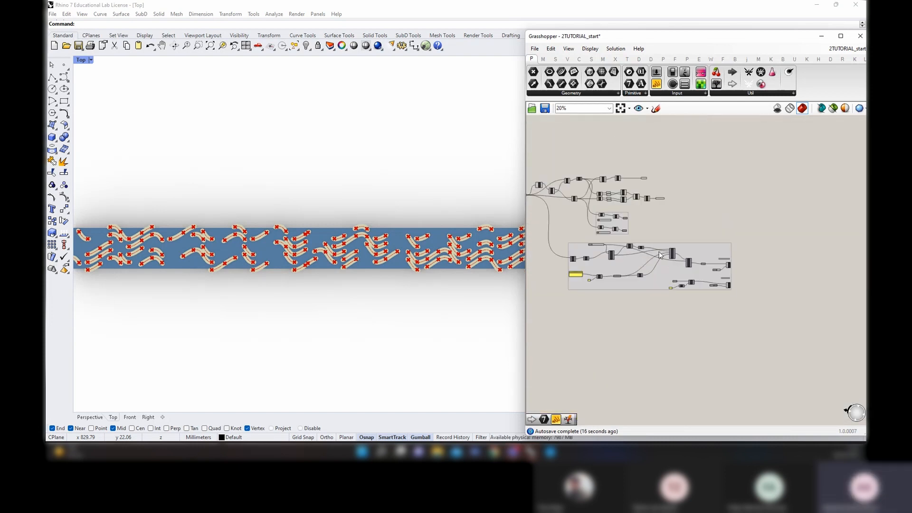
left_click_drag(694, 245, 675, 410)
Add a Divide Curve component below the point-optimizing group
scroll(604, 207, "up", 5)
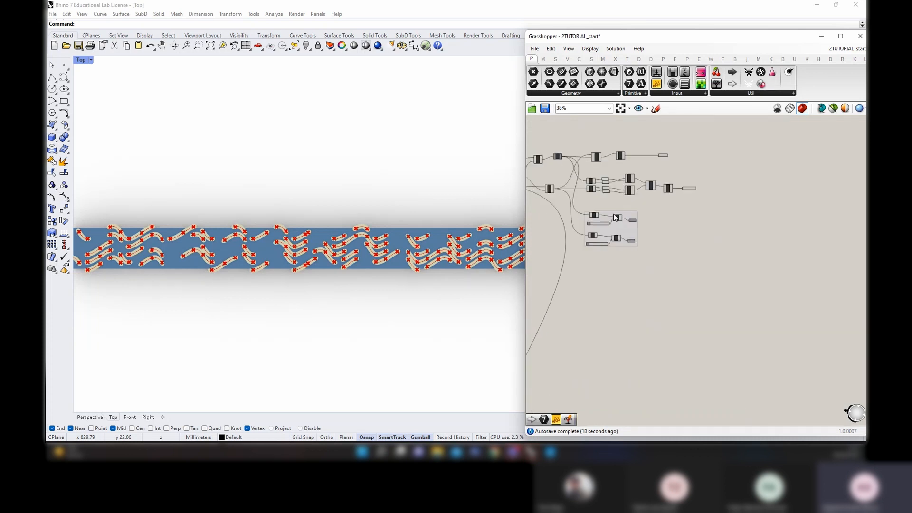
scroll(630, 326, "down", 2)
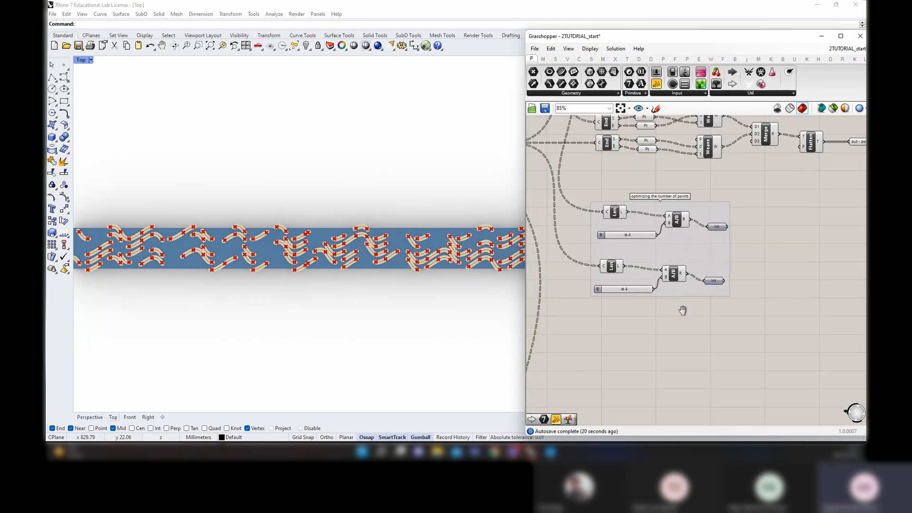
right_click_drag(682, 309, 678, 232)
right_click_drag(698, 194, 687, 212)
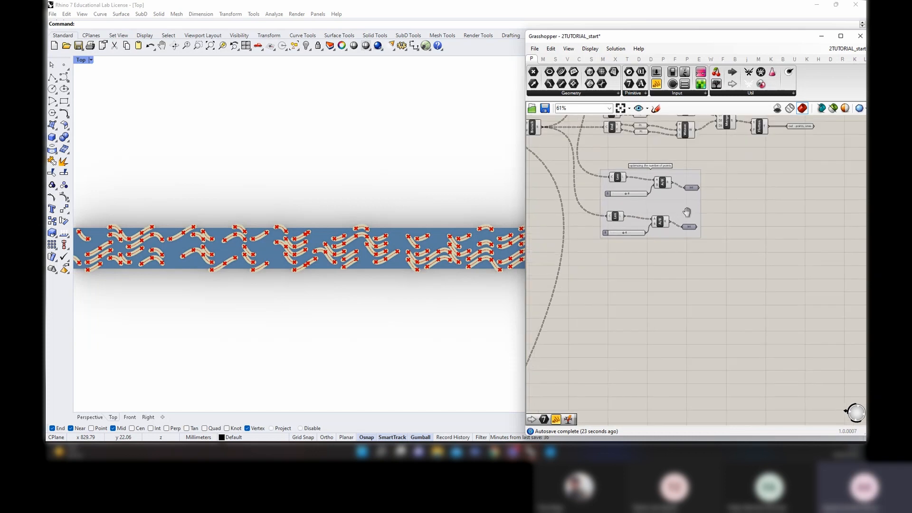
double_click(631, 259)
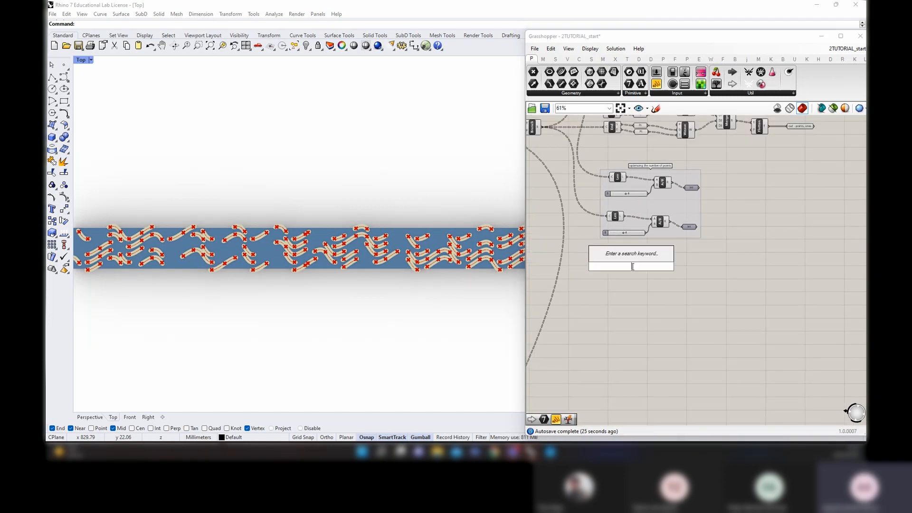
type("divide curve")
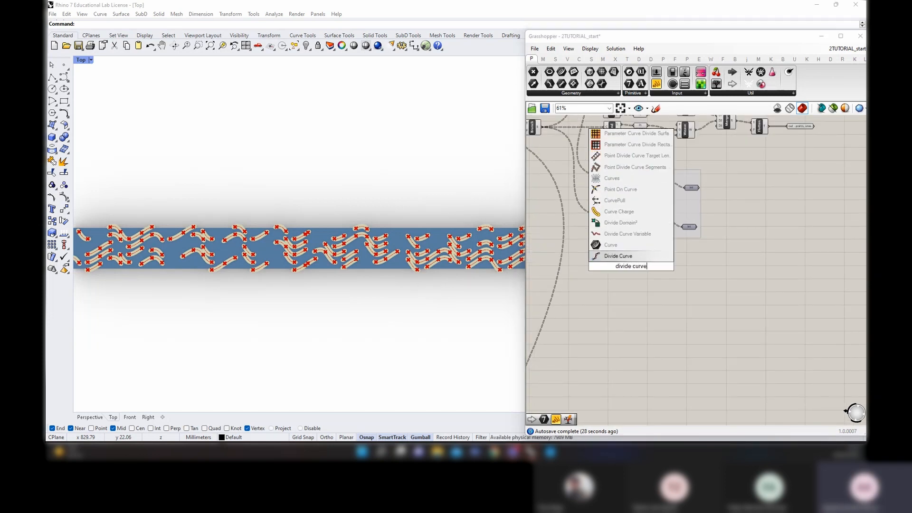
left_click(618, 256)
Connect the reversed curve list to the curve input of the Divide Curve component
scroll(674, 315, "down", 1)
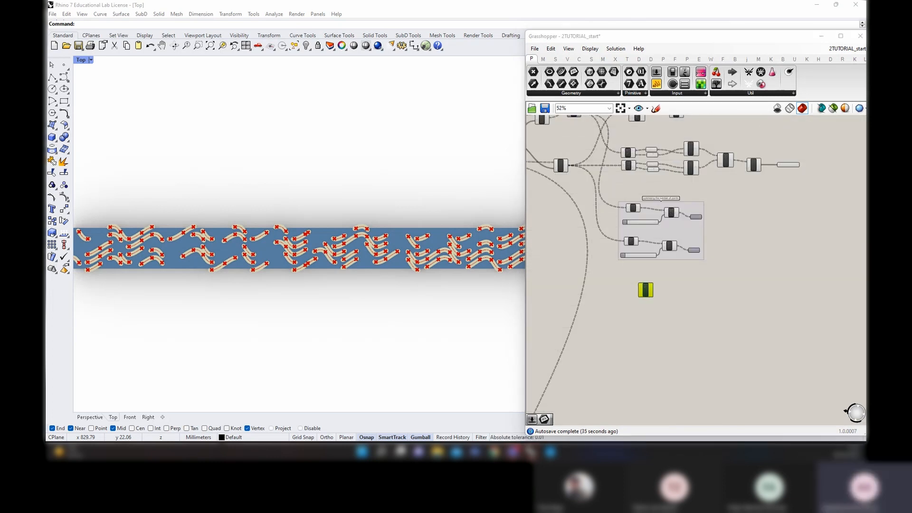
scroll(597, 133, "up", 3)
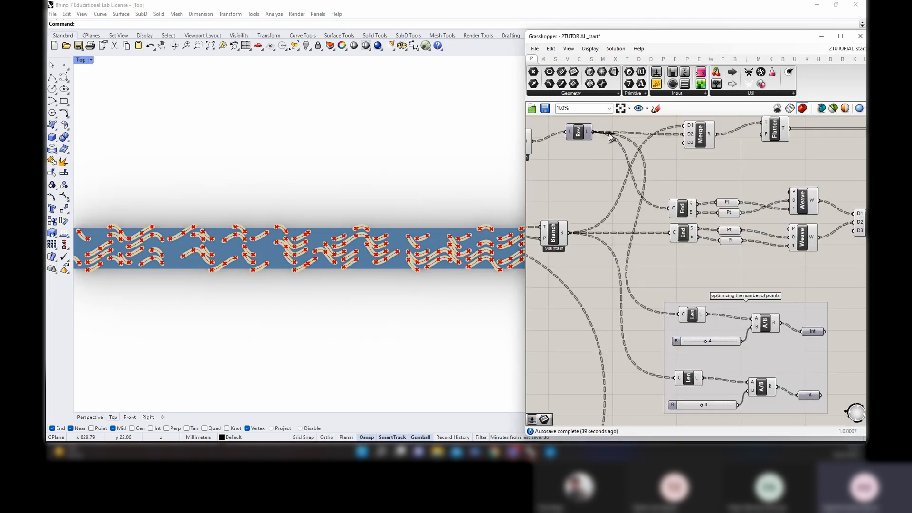
scroll(610, 137, "down", 3)
left_click_drag(599, 134, 688, 353)
scroll(646, 326, "up", 4)
scroll(678, 347, "down", 2)
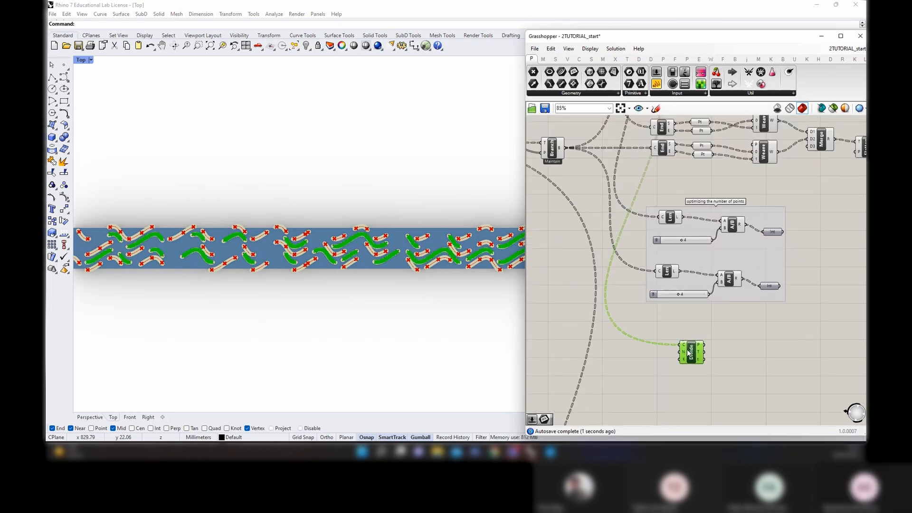
right_click_drag(623, 210, 635, 235)
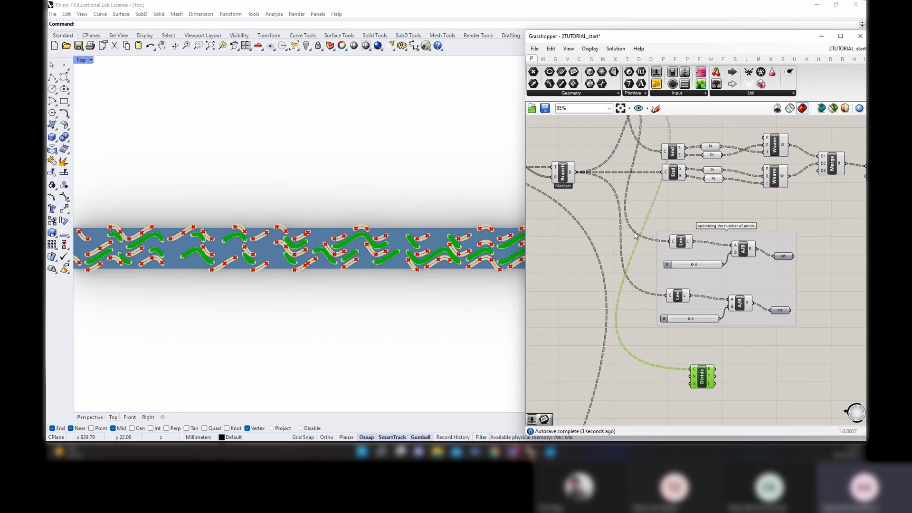
double_click(643, 234)
type("curve")
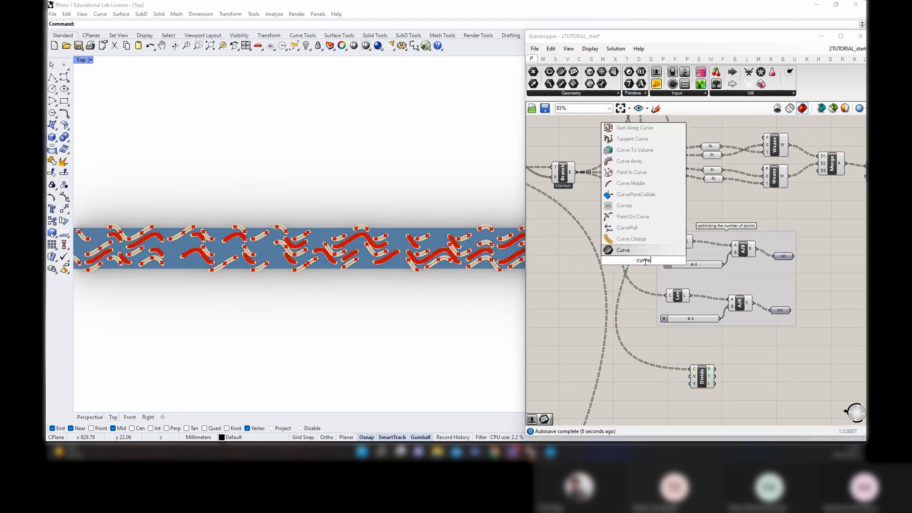
key("Escape")
Add a Curve parameter beside the point-optimizing group and rename it Crv-A
double_click(640, 259)
type("curve")
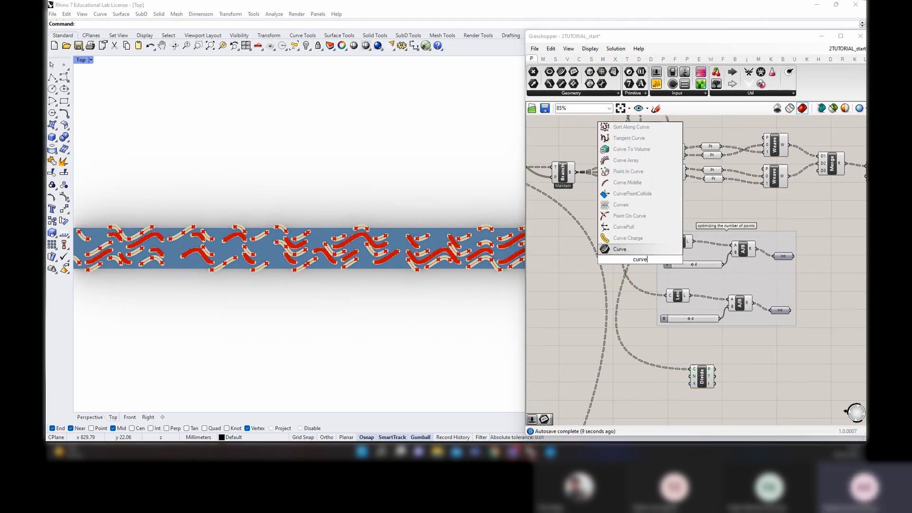
key("Return")
scroll(642, 259, "up", 1)
left_click_drag(642, 258, 628, 239)
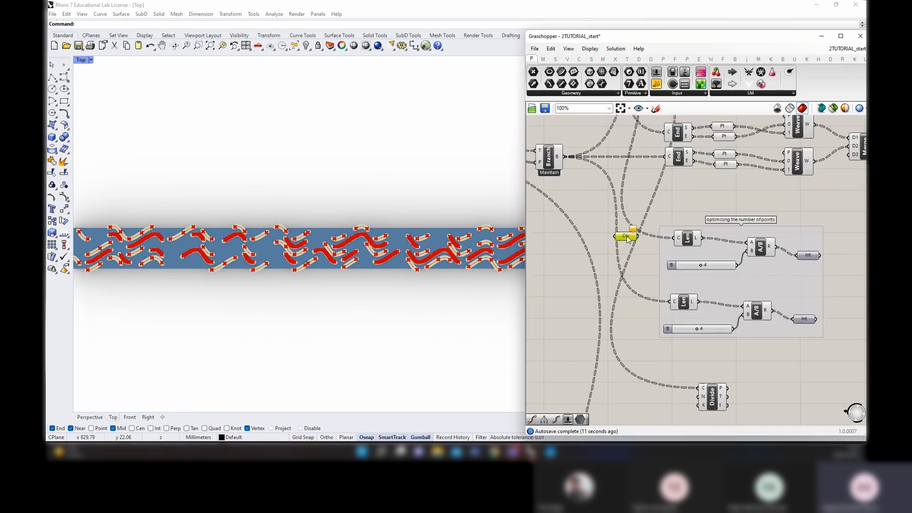
right_click(627, 239)
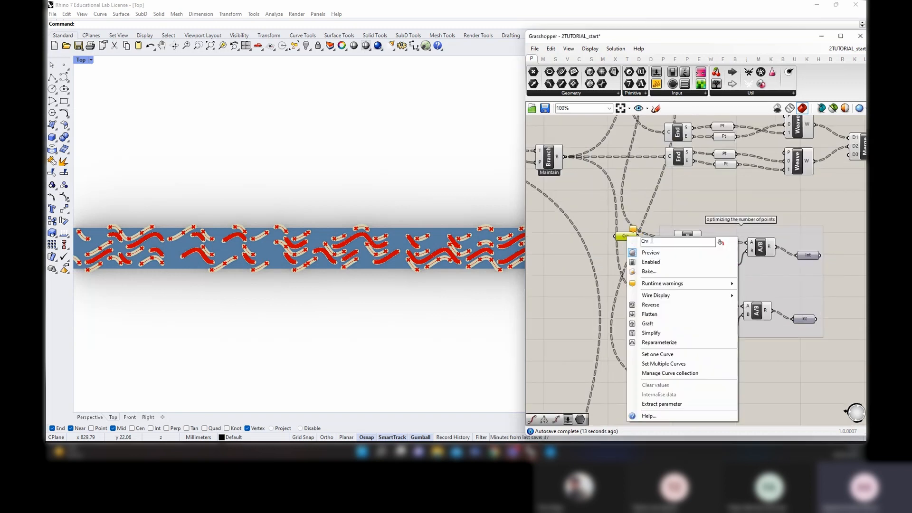
type("-A")
key("Return")
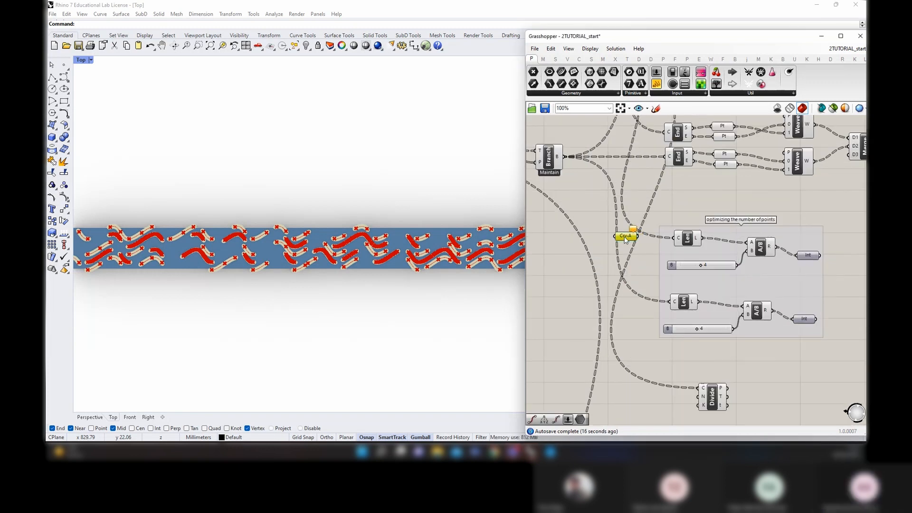
Duplicate the Crv-A parameter just below itself and rename the copy Crv-B
left_click_drag(628, 242, 624, 264)
right_click(625, 263)
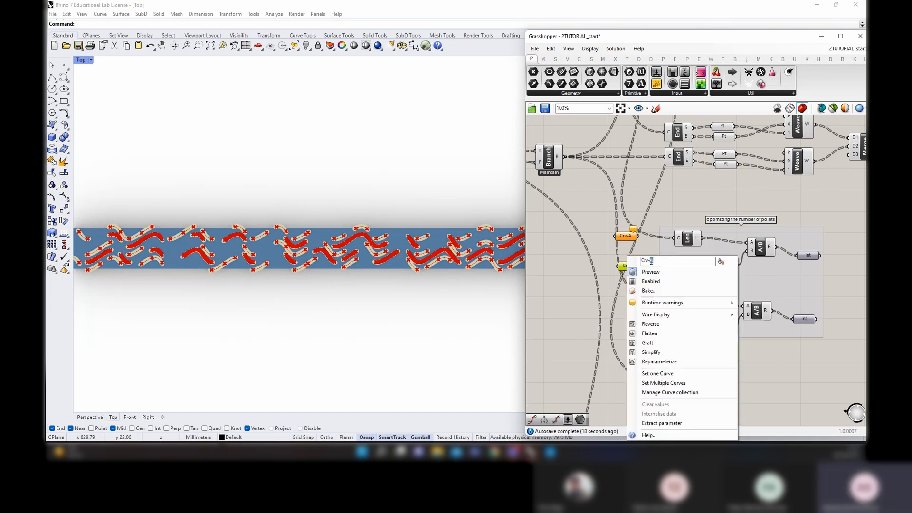
type("B")
key("Return")
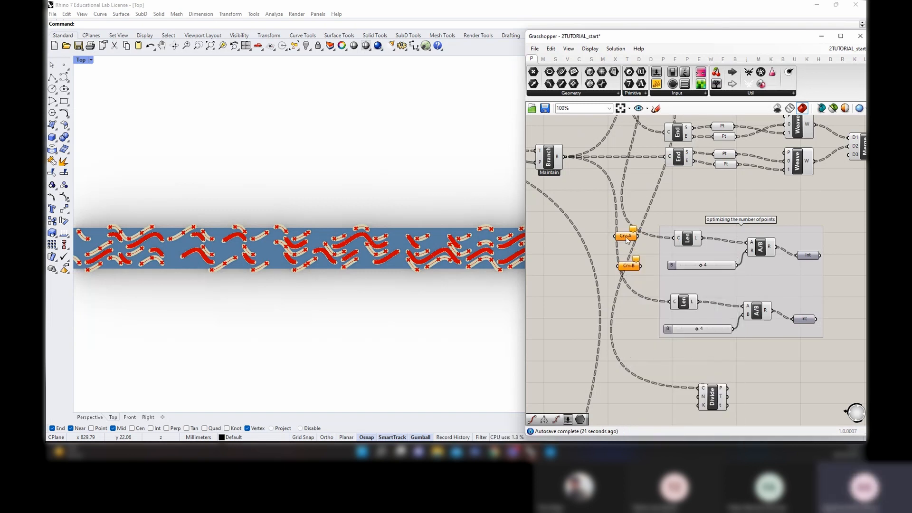
Feed the reversed curve list through Crv-A and the lower Branch output through Crv-B to the two Length components
right_click_drag(622, 199, 604, 248)
scroll(604, 249, "down", 3)
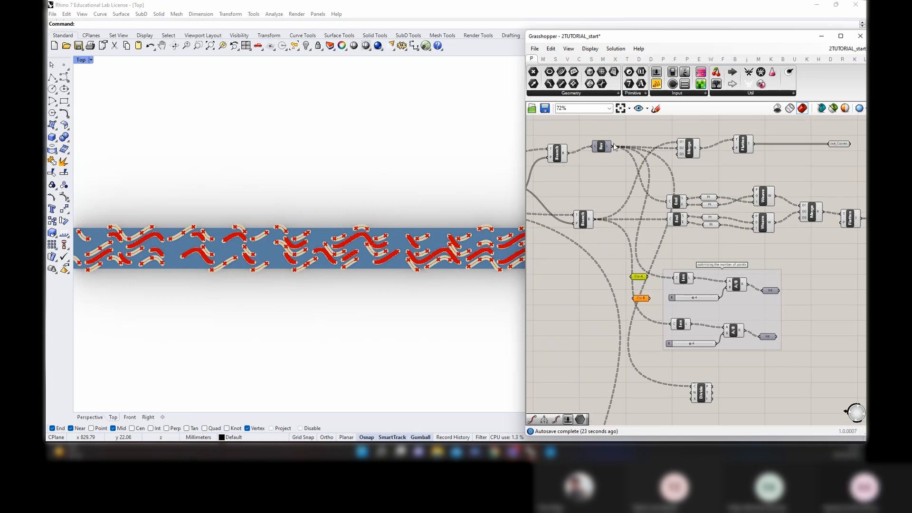
left_click(642, 277)
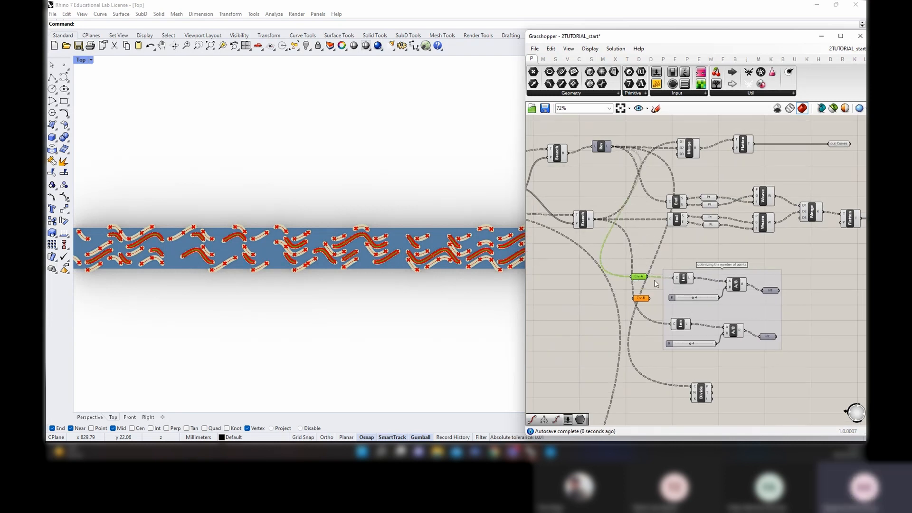
left_click_drag(594, 221, 635, 298)
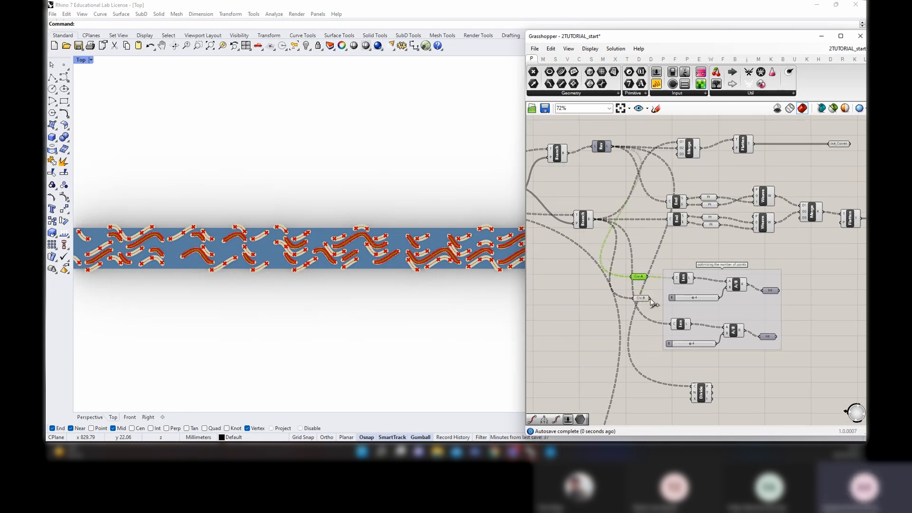
Move the Crv-A and Crv-B parameters lower on the canvas and set their input wire display to Hidden
left_click_drag(671, 329, 634, 266)
left_click_drag(641, 278, 629, 350)
right_click_drag(665, 380, 632, 285)
scroll(630, 266, "up", 2)
right_click(593, 261)
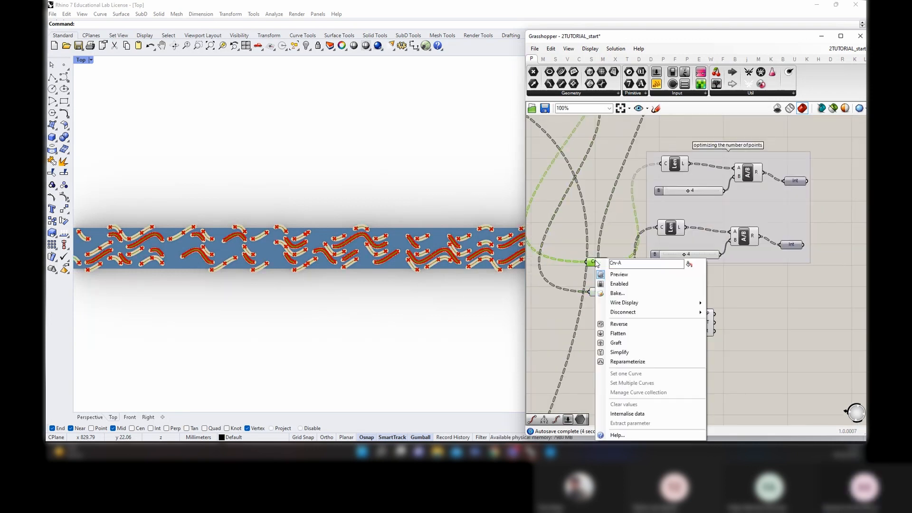
mouse_move(698, 303)
left_click(730, 322)
right_click(594, 291)
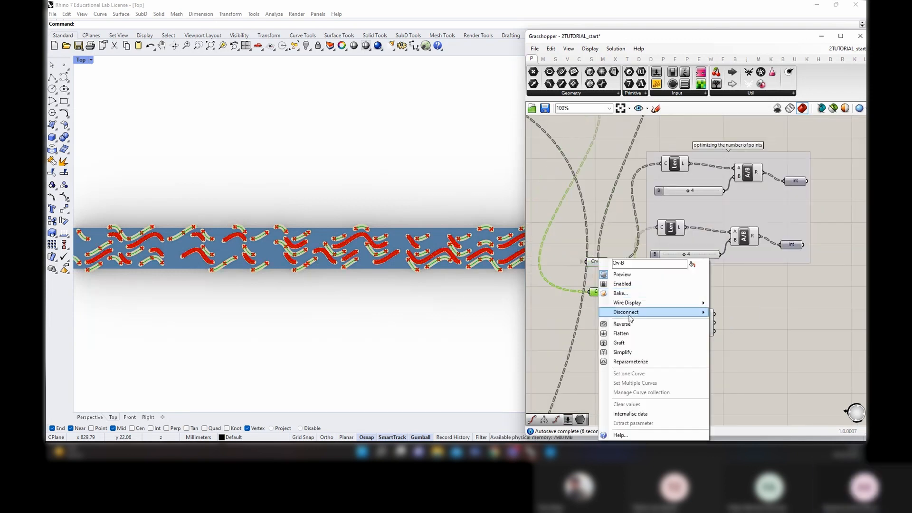
left_click(734, 323)
left_click(738, 324)
Set the wire display to Hidden on the T input that feeds the large offset-curve group
scroll(726, 271, "down", 7)
right_click_drag(722, 285, 723, 135)
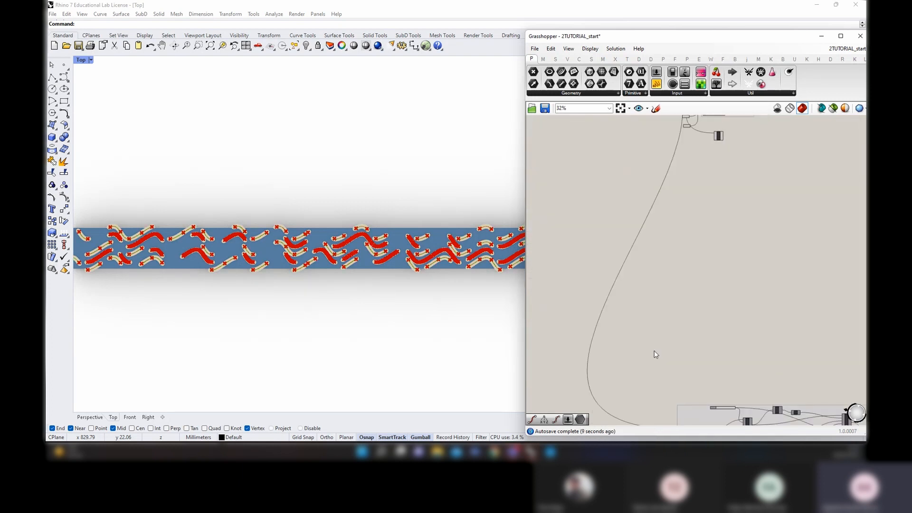
right_click_drag(654, 351, 634, 228)
scroll(675, 311, "up", 6)
scroll(675, 312, "up", 3)
left_click(632, 287)
right_click(632, 288)
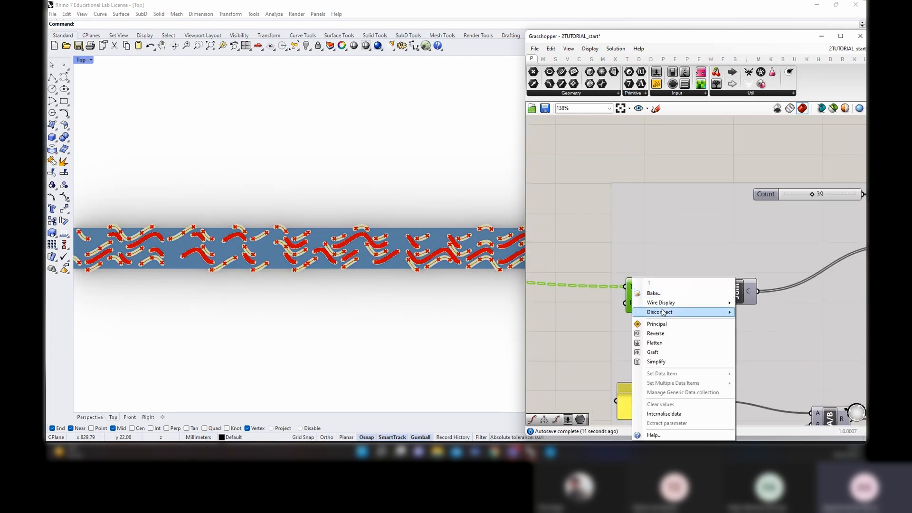
mouse_move(680, 303)
left_click(763, 323)
left_click(660, 268)
Connect the Crv-A parameter to the curve input of the Divide Curve component
scroll(631, 306, "down", 14)
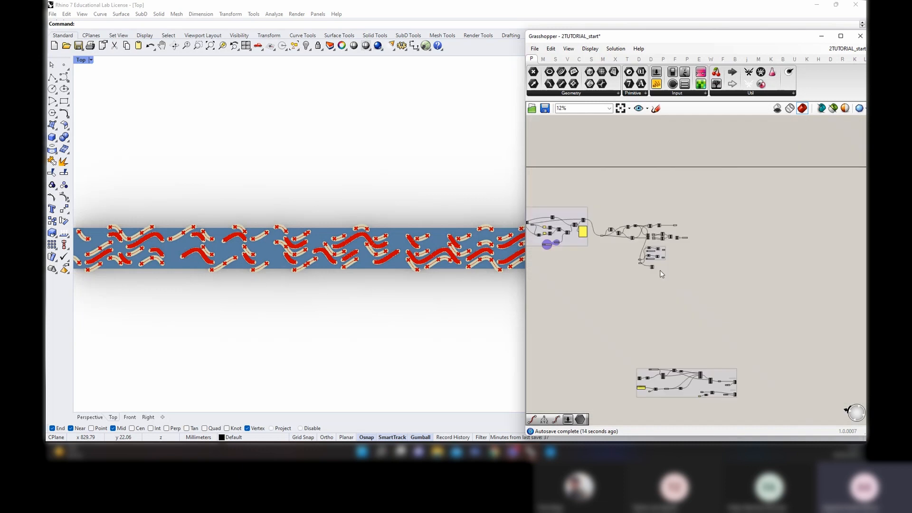
scroll(671, 336, "up", 8)
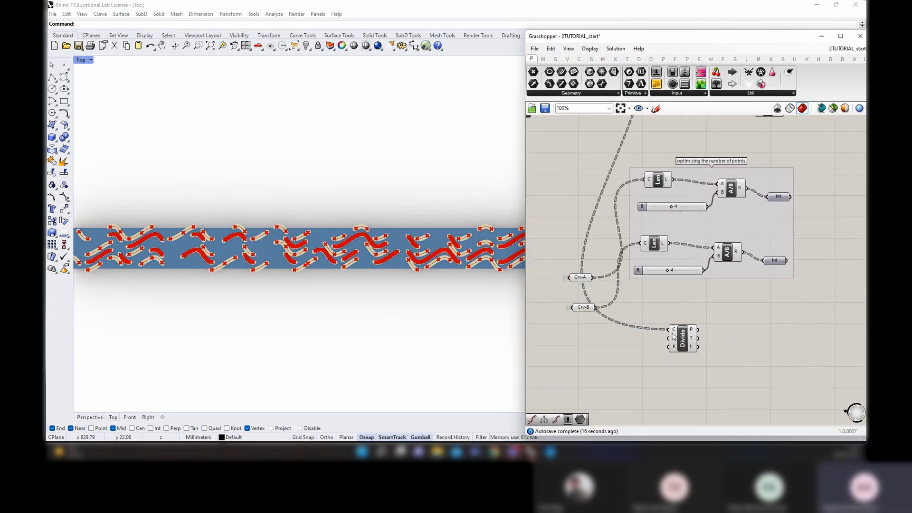
left_click(671, 336)
left_click_drag(647, 319, 670, 329)
Move Divide Curve to the output side of the point-optimizing group and connect the upper integer to its count input
scroll(692, 326, "down", 2)
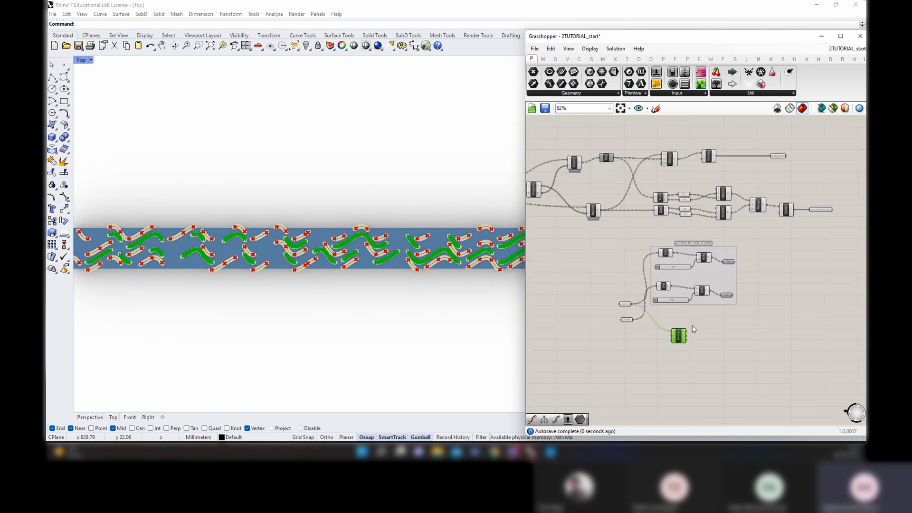
scroll(639, 315, "up", 2)
left_click(675, 360)
right_click_drag(675, 360, 638, 313)
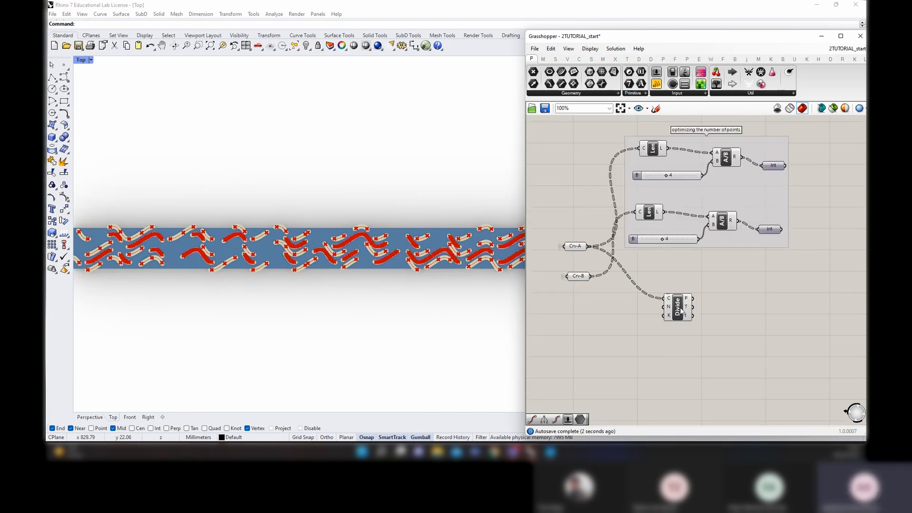
left_click(679, 311)
left_click_drag(680, 311, 734, 313)
left_click_drag(728, 313, 805, 304)
right_click_drag(804, 304, 703, 274)
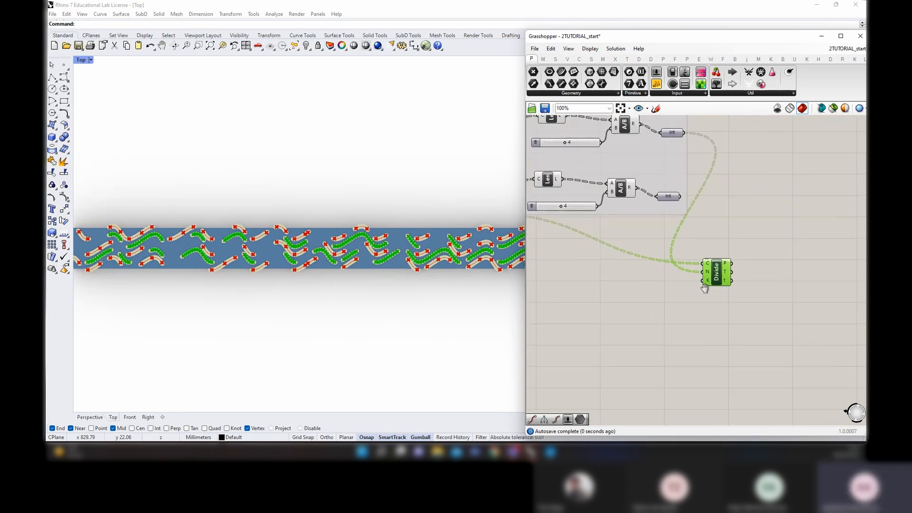
Duplicate Divide Curve below the first one and connect Crv-B and the lower integer to its curve and count inputs
scroll(734, 275, "down", 2)
left_click_drag(687, 182, 679, 254)
left_click_drag(744, 270, 702, 288)
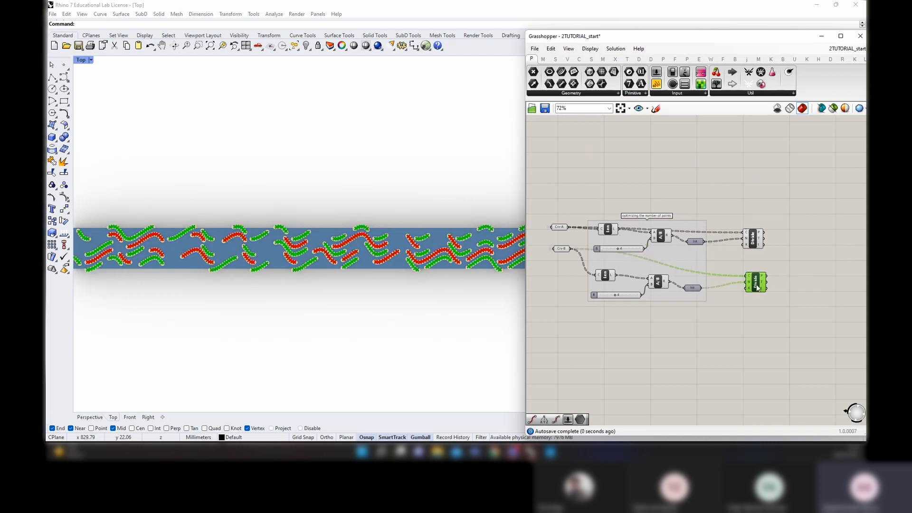
right_click_drag(786, 270, 740, 275)
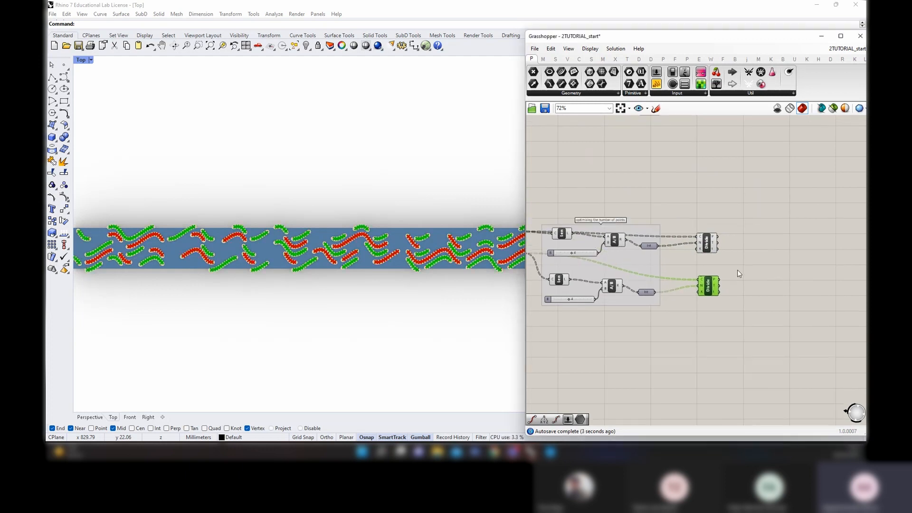
Add a Merge component and connect the points outputs of both Divide Curve components to D1 and D2
double_click(760, 266)
type("merge")
left_click(735, 251)
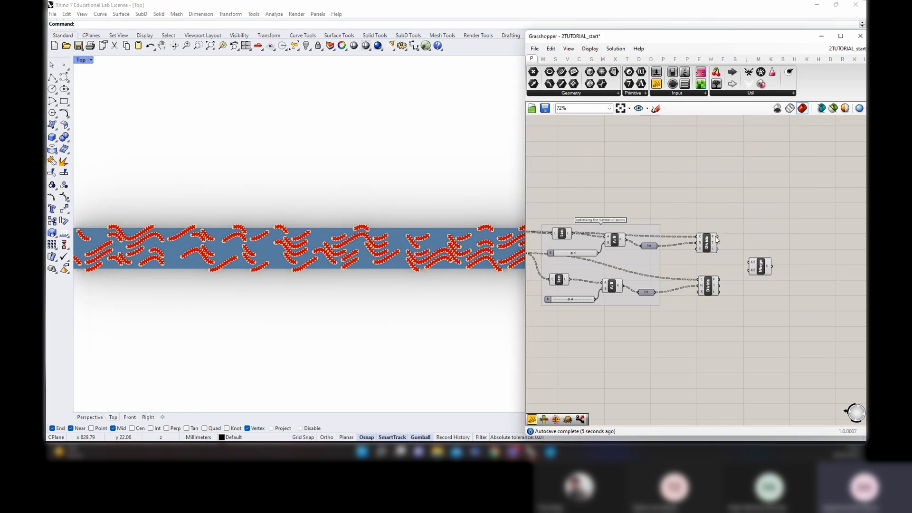
left_click_drag(717, 237, 749, 273)
Add a Flatten Tree component after Merge and connect the merged points to it
right_click_drag(811, 273, 723, 267)
double_click(723, 266)
type("FLAT")
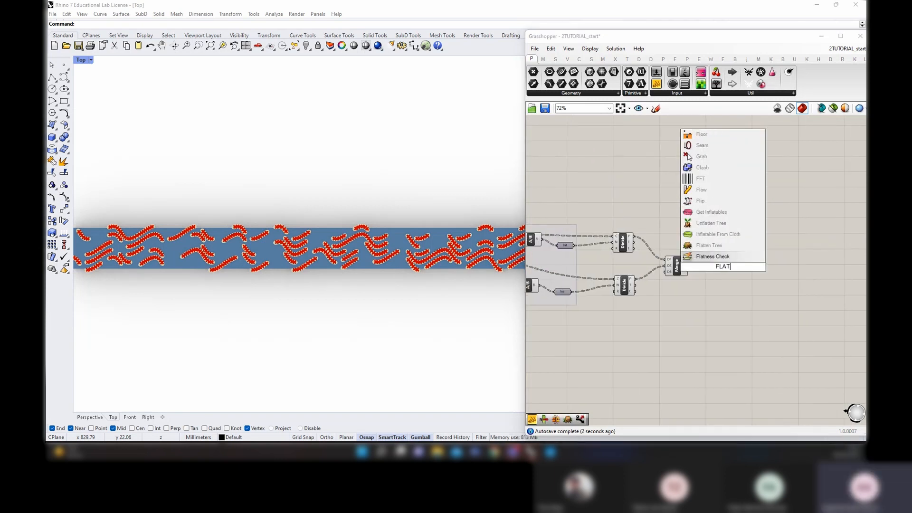
left_click(709, 245)
scroll(681, 264, "up", 2)
left_click_drag(691, 267, 726, 262)
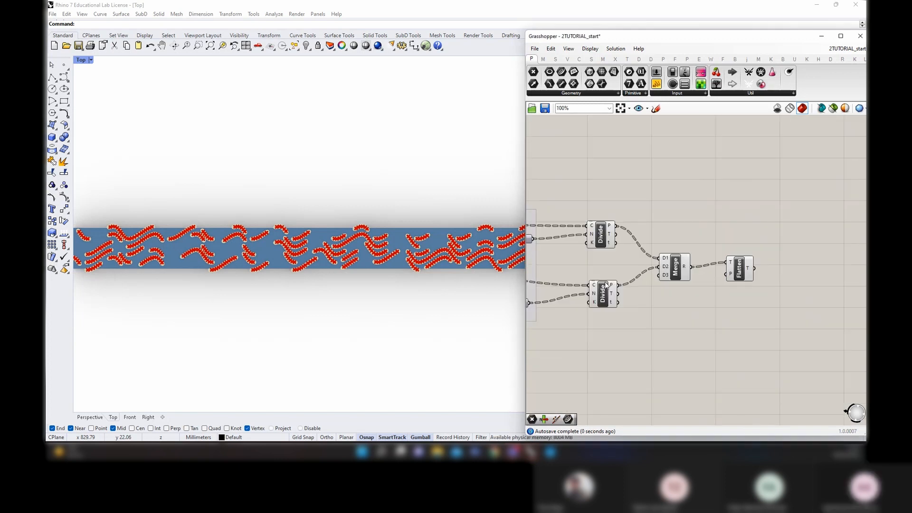
Copy the "out - points_Lines" parameter beside the new Flatten Tree component and connect the flattened points to the copy
right_click_drag(597, 284, 683, 290)
right_click_drag(785, 303, 626, 290)
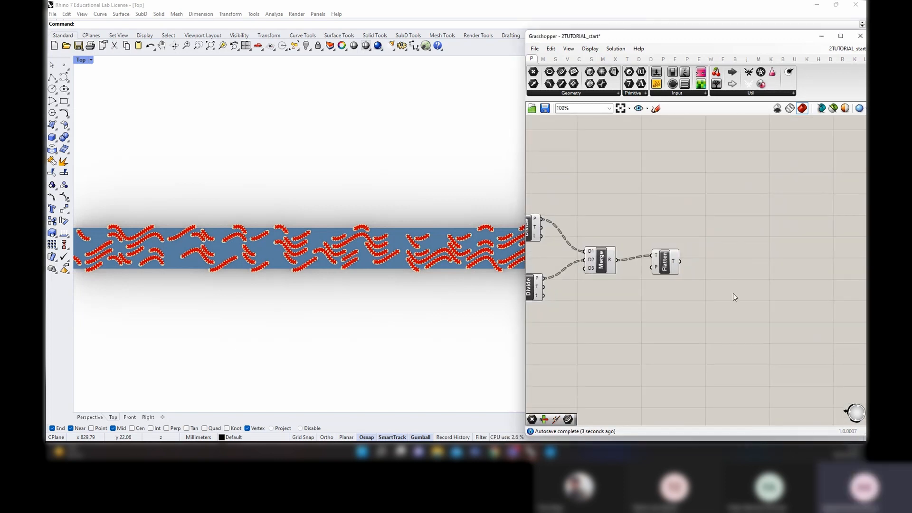
scroll(733, 293, "down", 5)
right_click_drag(720, 170, 702, 238)
scroll(655, 256, "up", 5)
left_click_drag(647, 256, 724, 321, "alt")
right_click_drag(726, 380, 695, 204)
left_click_drag(695, 146, 728, 305)
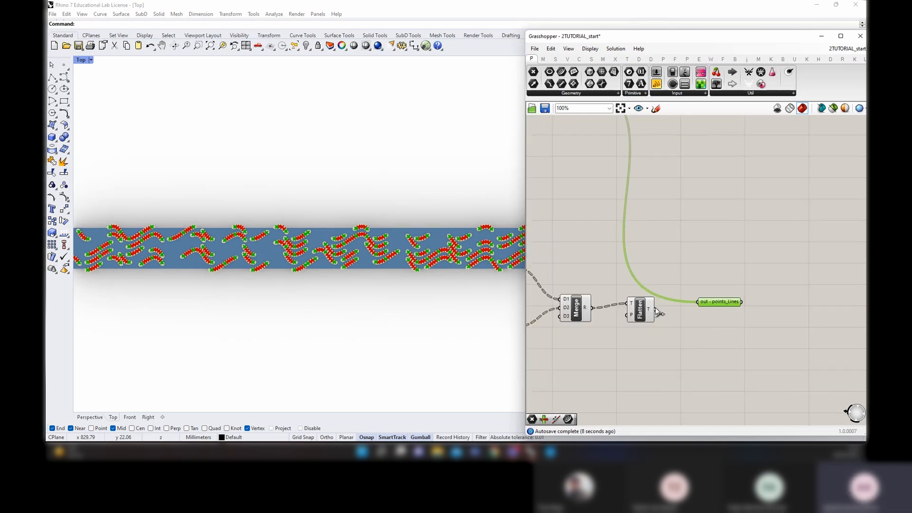
left_click_drag(657, 310, 698, 303)
left_click_drag(720, 303, 703, 308)
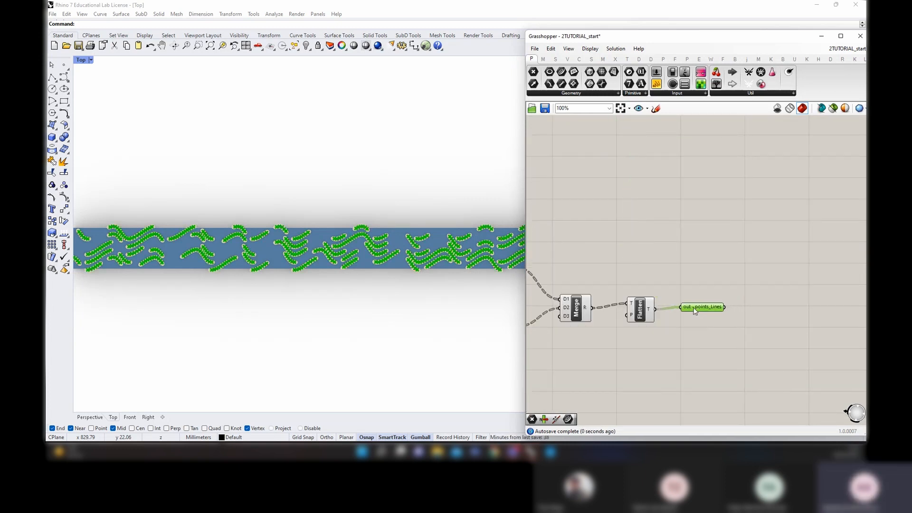
Rename the copied output parameter "out - points_Curves"
right_click(704, 308)
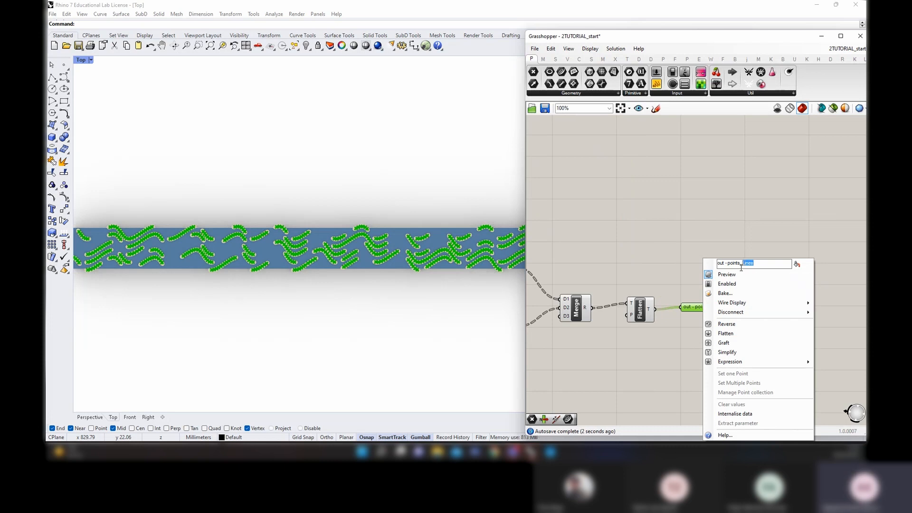
type("cURVE")
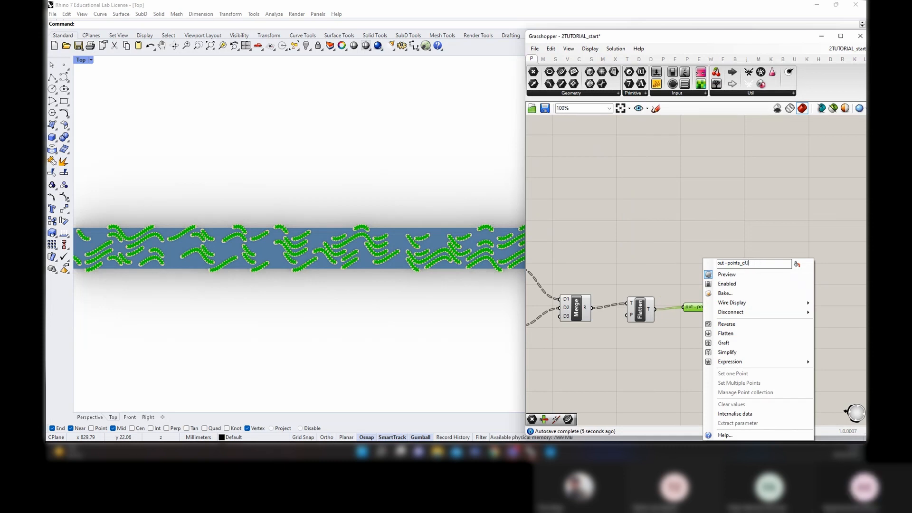
key("Return")
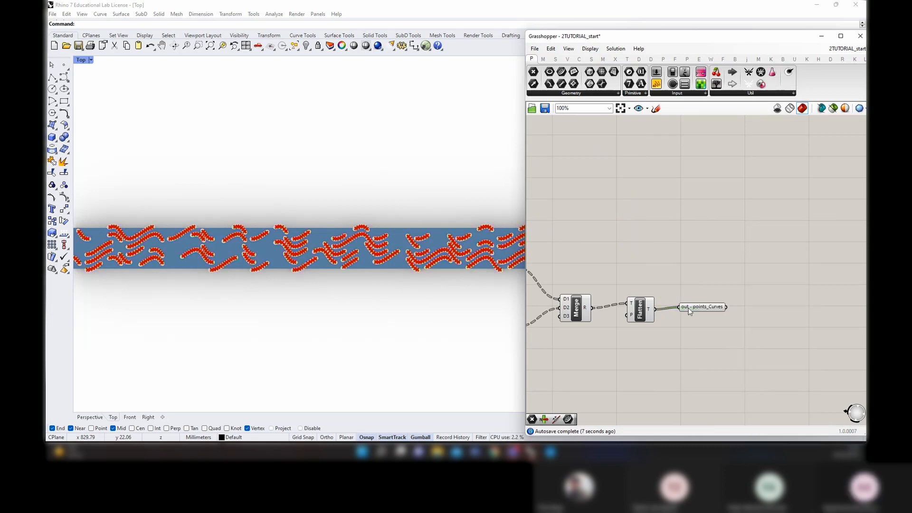
Examine the "out - points_Curves" data and the spacing of its points along the plank's curves in the Top viewport
scroll(699, 308, "down", 1)
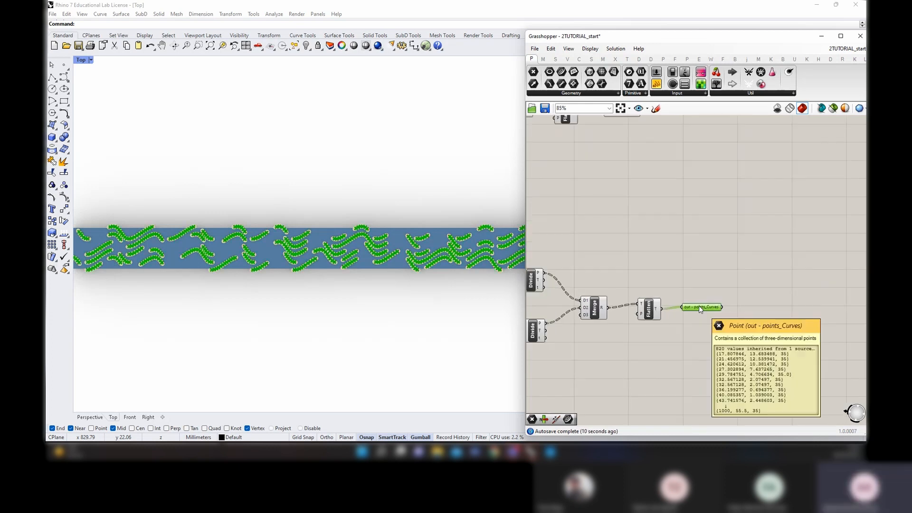
scroll(372, 235, "up", 10)
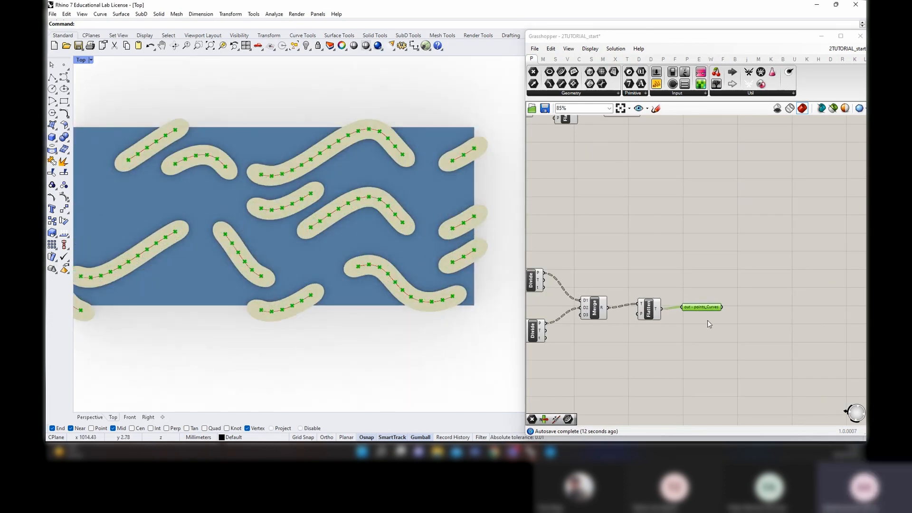
scroll(763, 315, "down", 1)
double_click(737, 320)
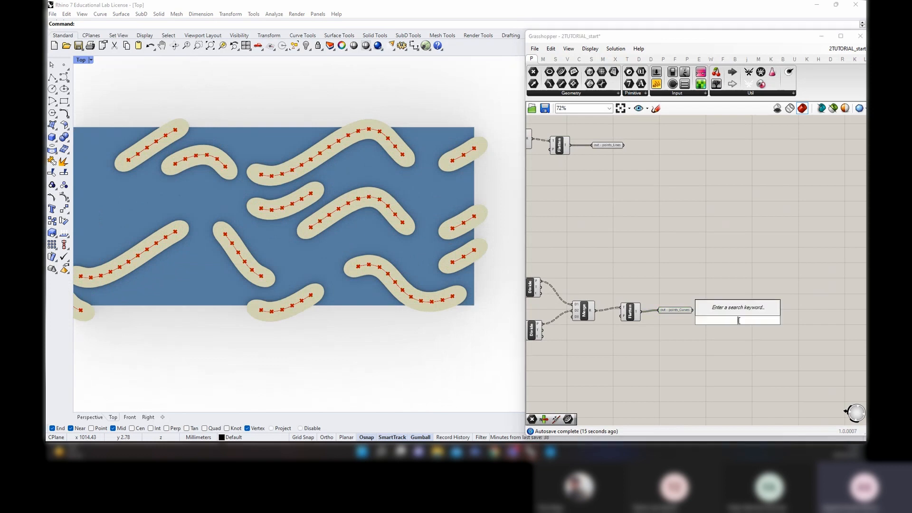
left_click(730, 343)
scroll(730, 343, "down", 2)
scroll(736, 324, "up", 4)
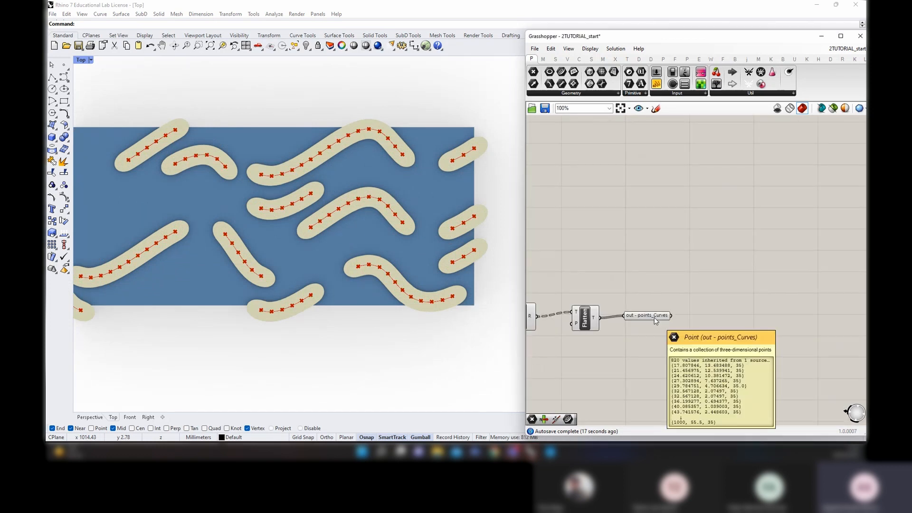
Add a List Item component and connect the "out - points_Curves" parameter to its list input
double_click(765, 337)
type("list item")
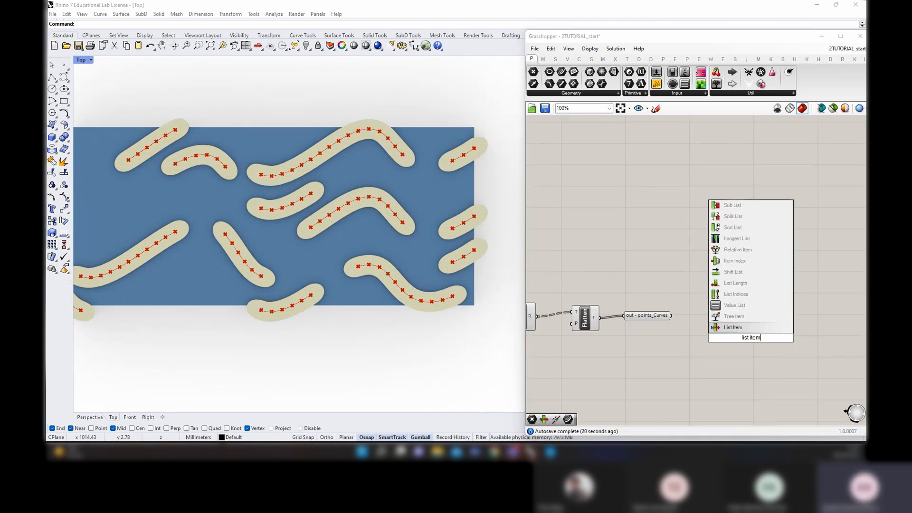
left_click(733, 305)
left_click_drag(671, 316, 744, 342)
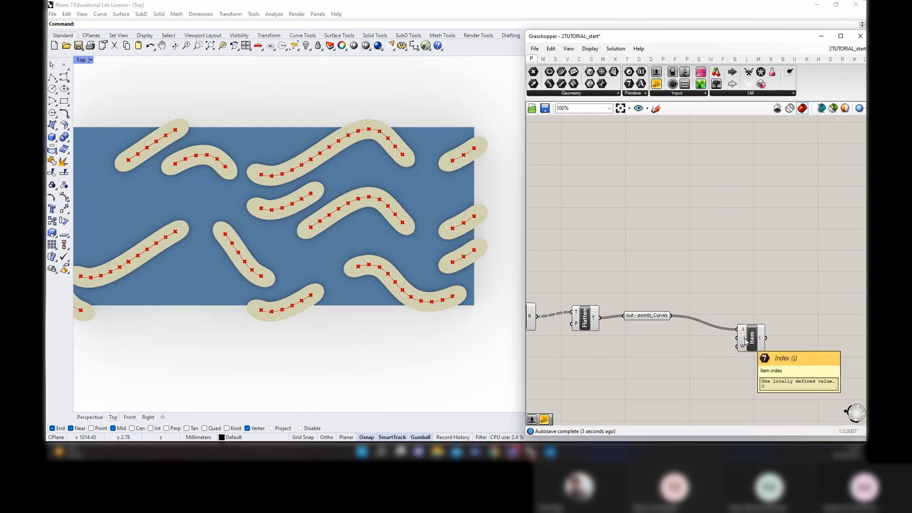
Add a number slider starting at 0, connect it to the List Item's index input and lengthen the slider
left_click(662, 316)
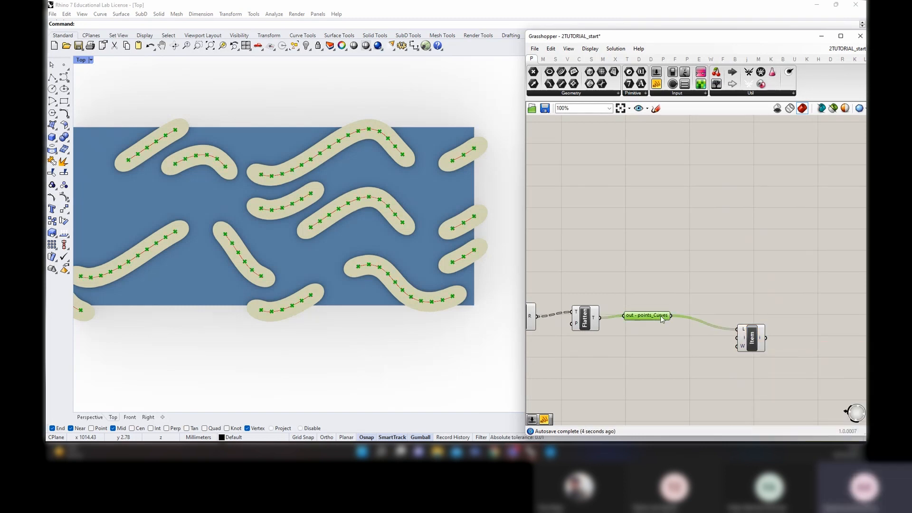
double_click(688, 372)
type("0<8")
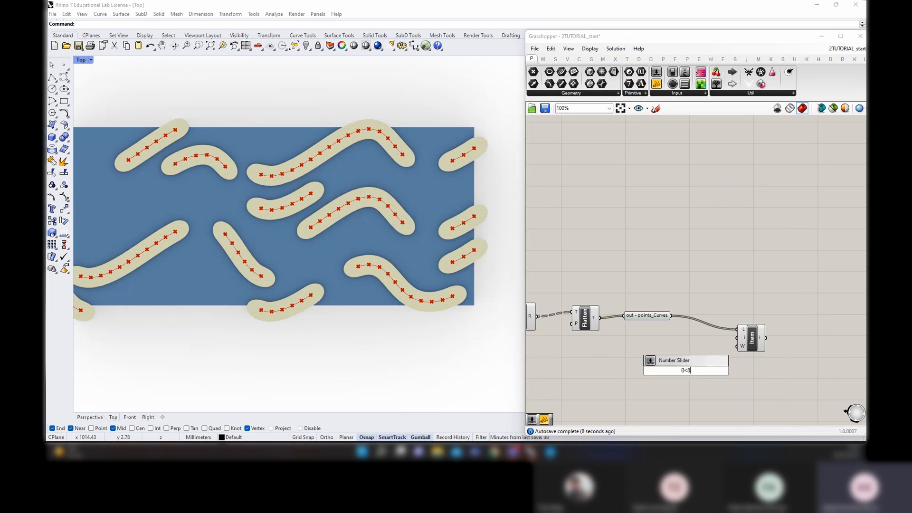
key("Return")
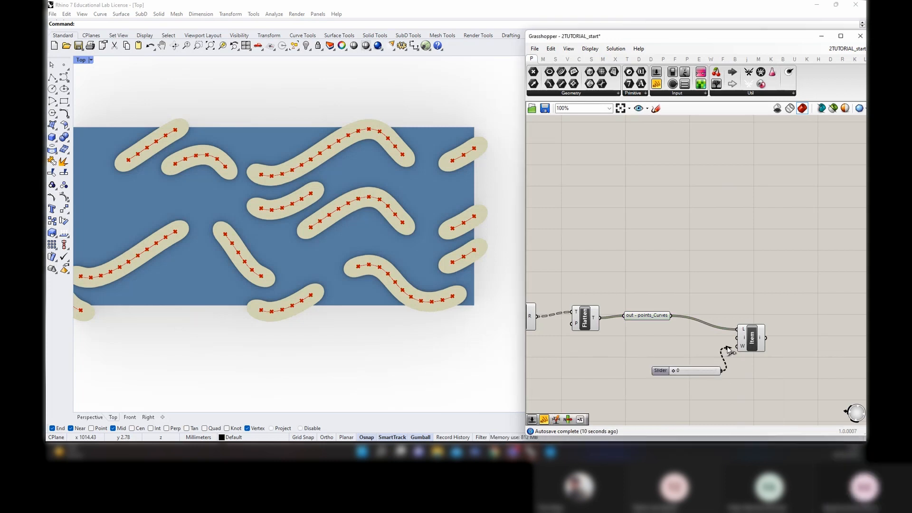
scroll(314, 301, "down", 12)
scroll(323, 291, "up", 6)
right_click_drag(162, 289, 208, 292)
scroll(207, 292, "down", 5)
left_click_drag(673, 371, 842, 371)
Sweep the Index slider through the curve points and follow the selected point's order along the plank in the Top viewport
scroll(686, 372, "up", 5)
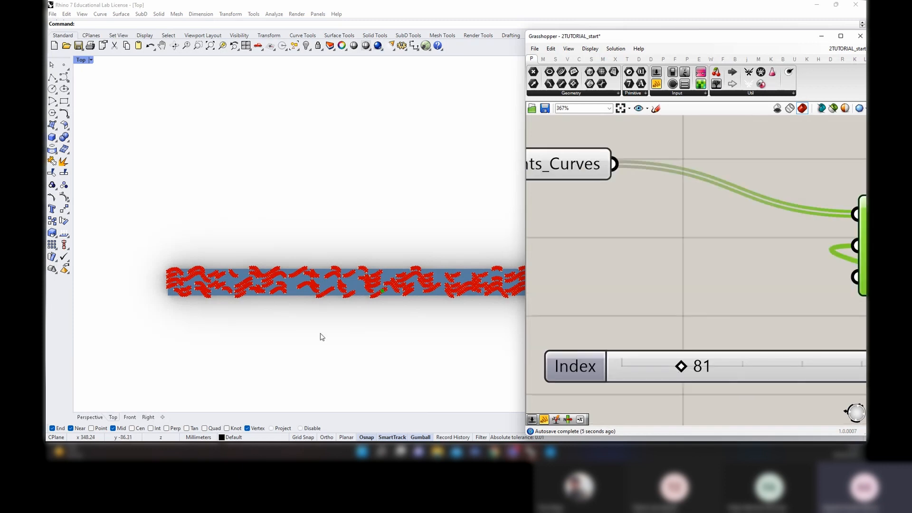
scroll(311, 314, "up", 3)
scroll(665, 369, "up", 3)
left_click_drag(670, 365, 692, 366)
right_click_drag(423, 336, 309, 330)
left_click_drag(689, 365, 723, 365)
scroll(376, 329, "down", 2)
right_click_drag(408, 309, 233, 296)
scroll(346, 299, "up", 4)
left_click_drag(730, 368, 769, 364)
Move the Crv-B parameter further down and away from the Crv-A parameter beside the "optimizing the number of points" group
scroll(761, 369, "down", 12)
right_click_drag(663, 368, 767, 351)
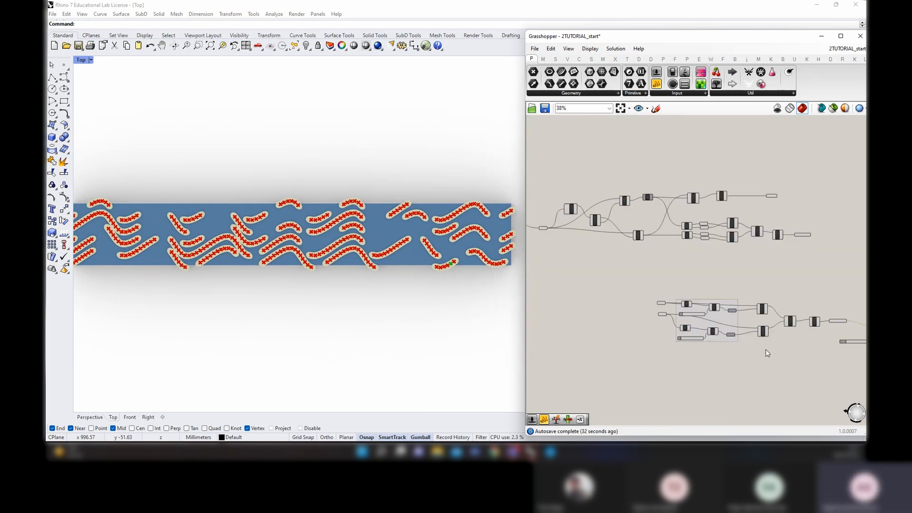
scroll(745, 323, "up", 5)
scroll(663, 335, "down", 4)
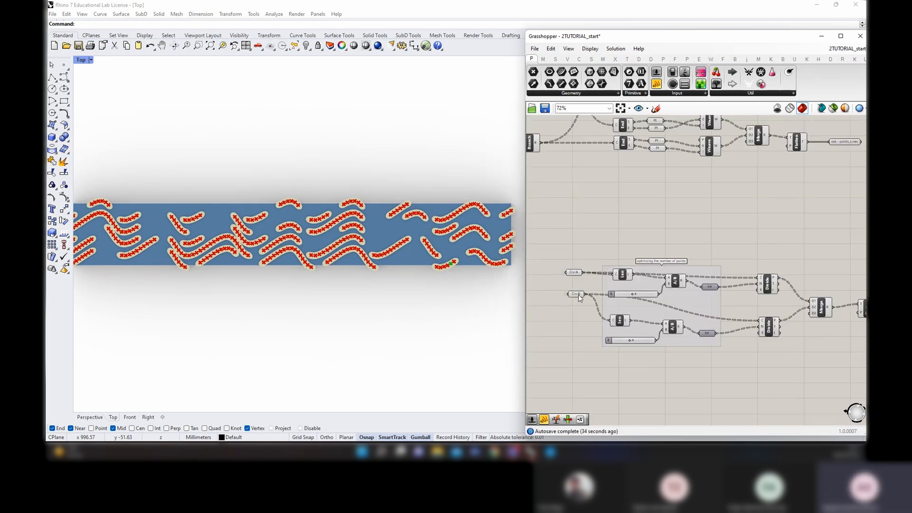
left_click_drag(579, 298, 566, 315)
right_click(564, 299)
left_click(571, 303)
scroll(565, 318, "down", 2)
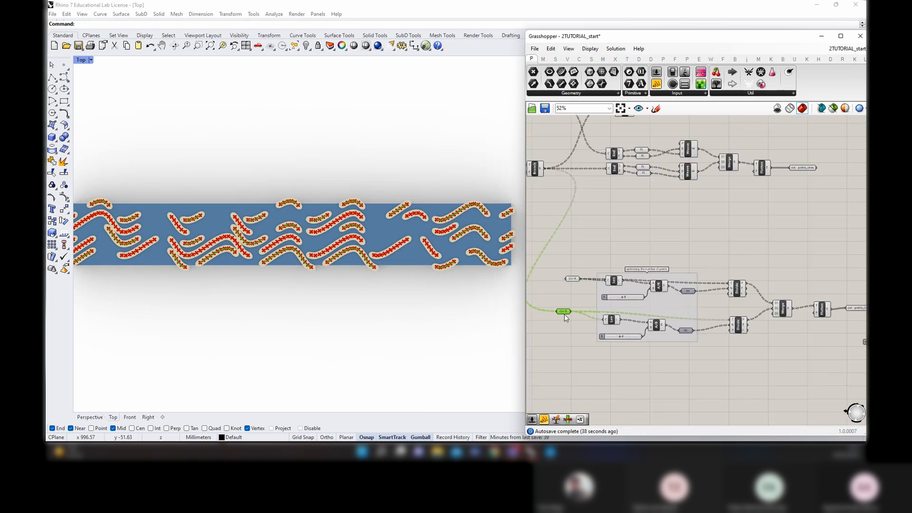
Trace Crv-B back to its source Branch component and examine the curves collected in the out_Curves parameter
scroll(565, 317, "down", 2)
scroll(553, 241, "up", 2)
right_click_drag(553, 242, 620, 260)
scroll(619, 260, "up", 3)
left_click(596, 257)
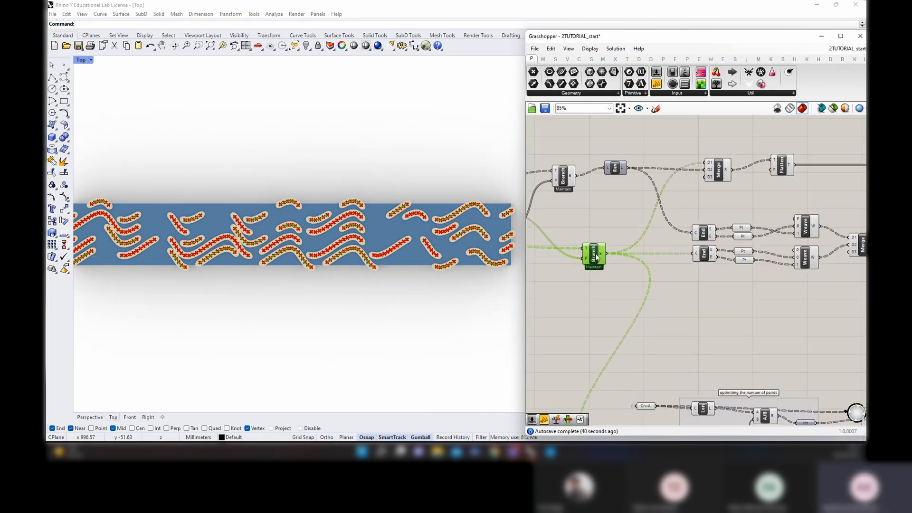
scroll(598, 257, "down", 1)
right_click_drag(796, 311, 760, 304)
left_click(818, 174)
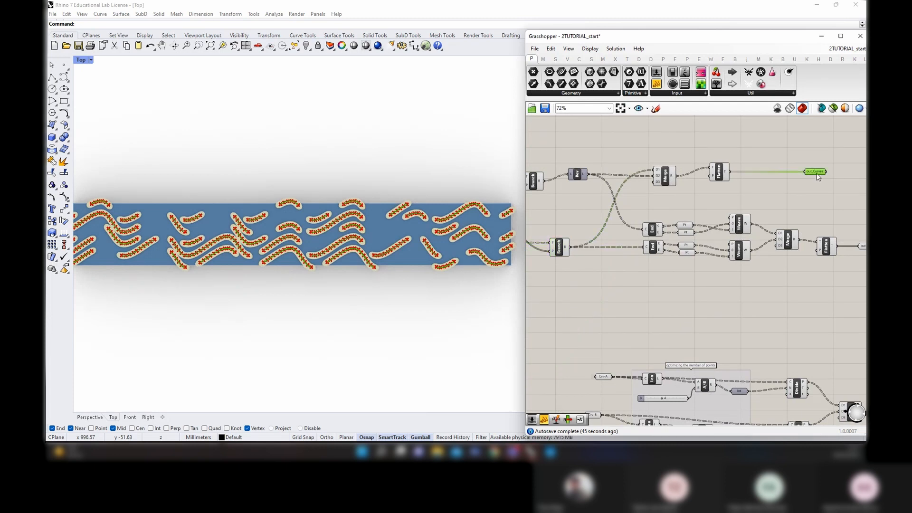
Add a List Item component beside the out_Curves parameter and connect out_Curves to its list input
right_click_drag(817, 192, 722, 191)
left_click(775, 183)
double_click(776, 186)
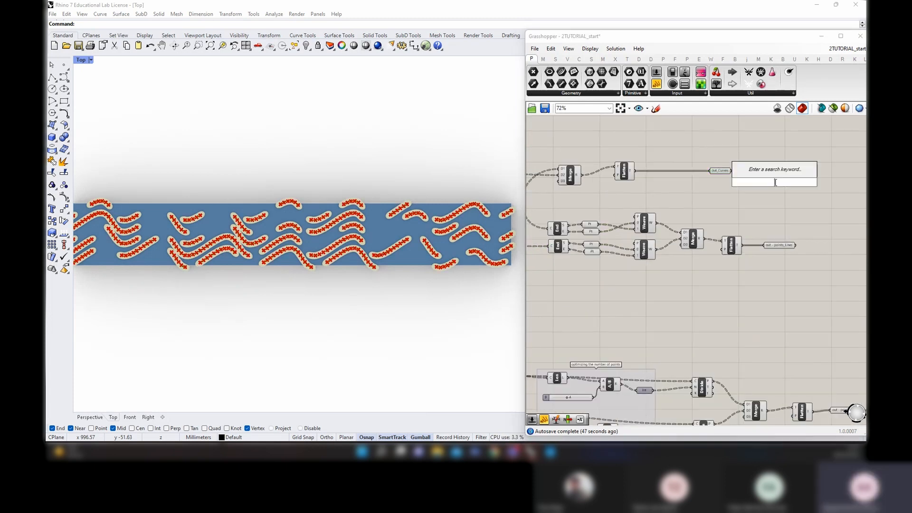
type("liast")
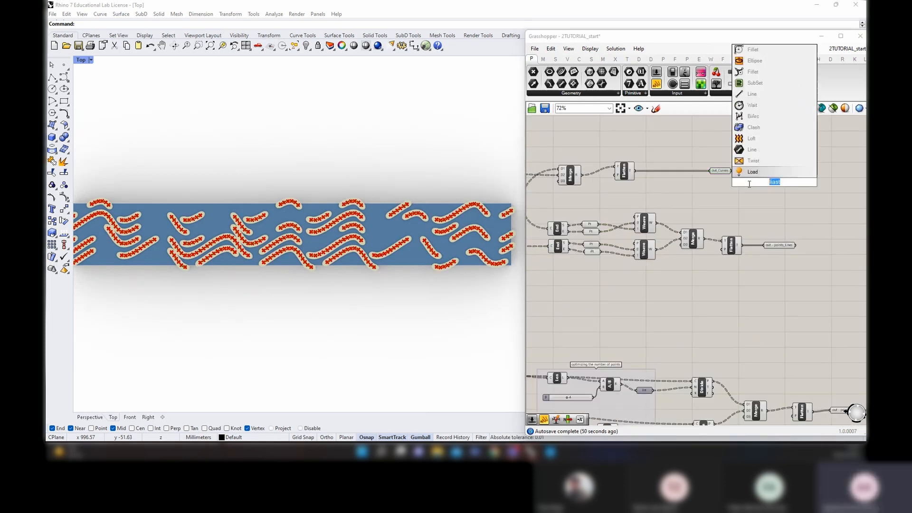
type("list")
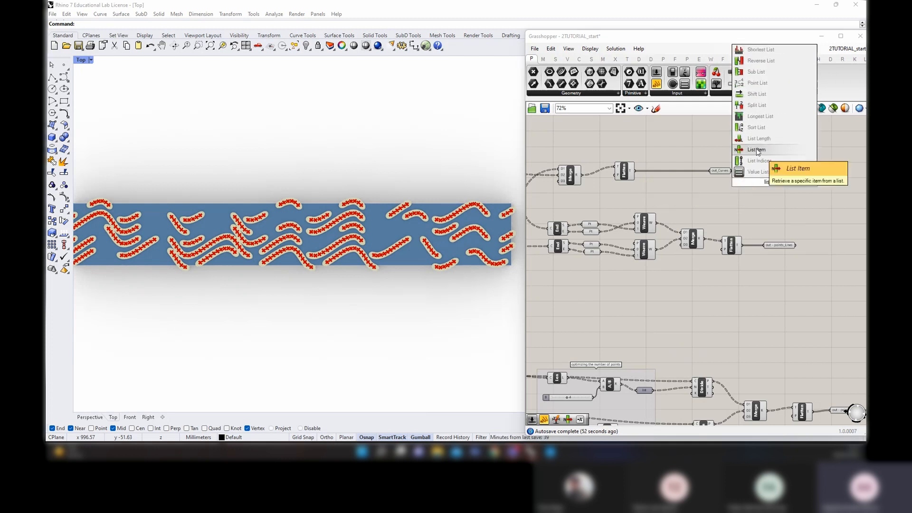
left_click(757, 150)
scroll(751, 179, "up", 2)
left_click(712, 167)
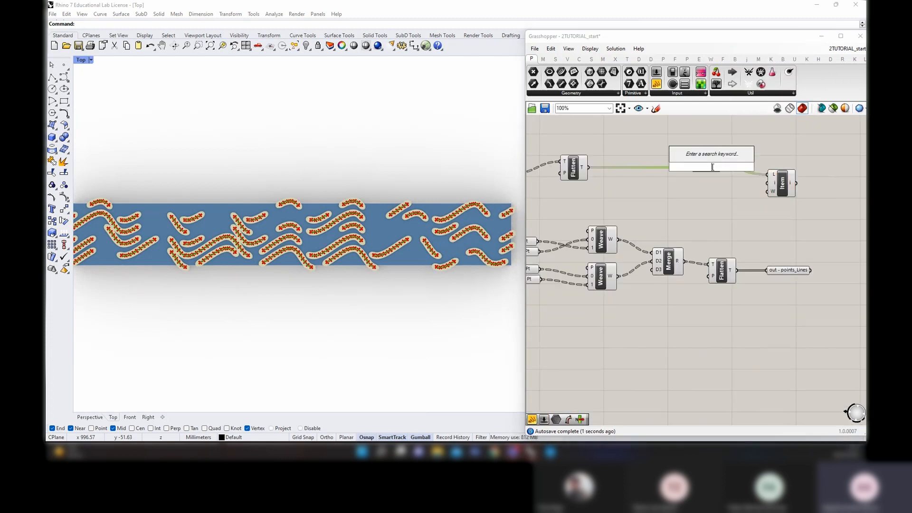
Add a number slider ranging from 0 to 140 and connect it to the new List Item's index input
double_click(716, 203)
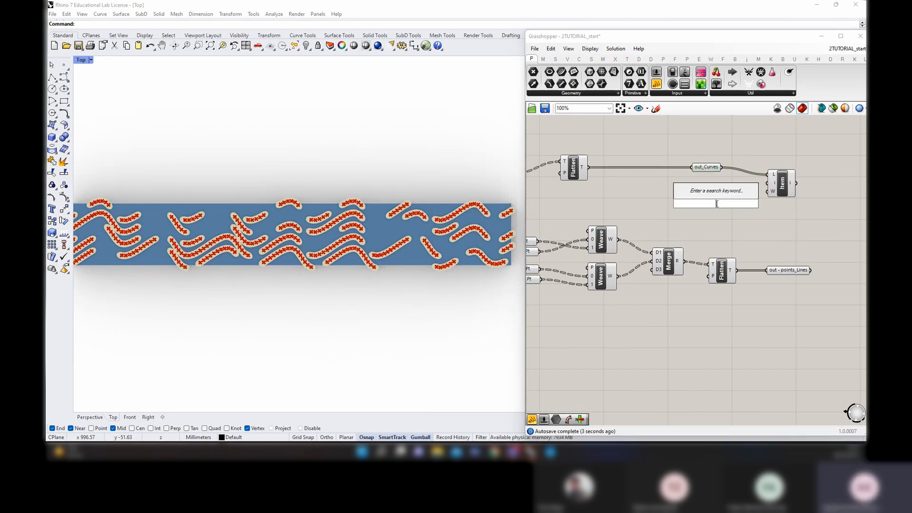
type("140")
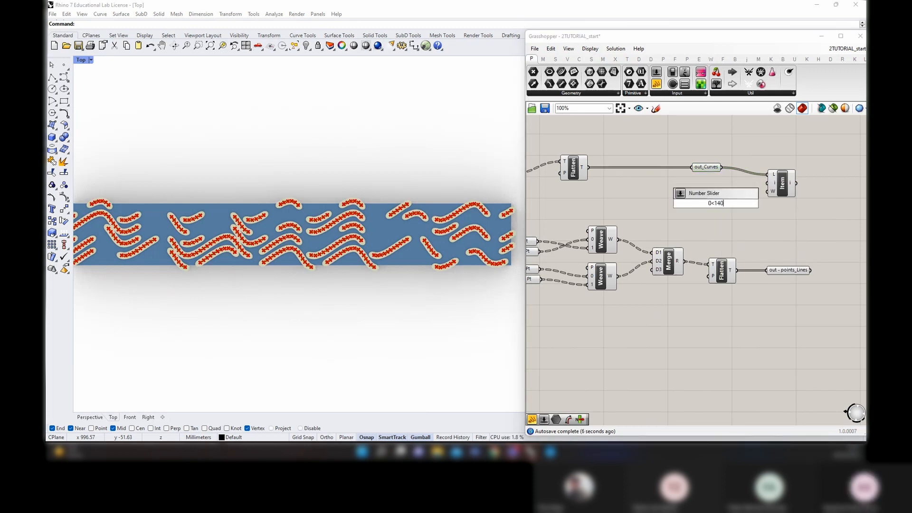
key("Return")
scroll(723, 209, "up", 2)
left_click_drag(765, 204, 785, 174)
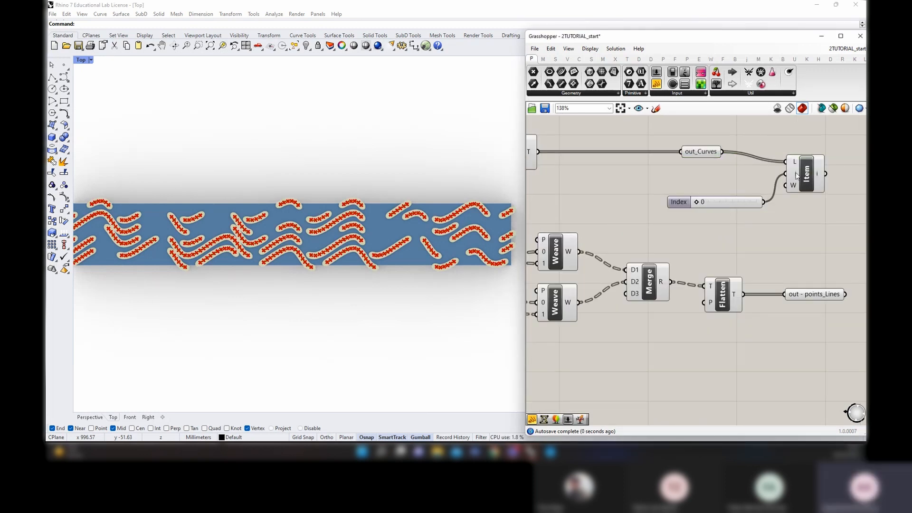
Turn off the preview of the lower components that divide the curves and output their points
left_click(806, 173)
scroll(726, 244, "down", 3)
scroll(725, 244, "down", 3)
right_click_drag(773, 317, 733, 280)
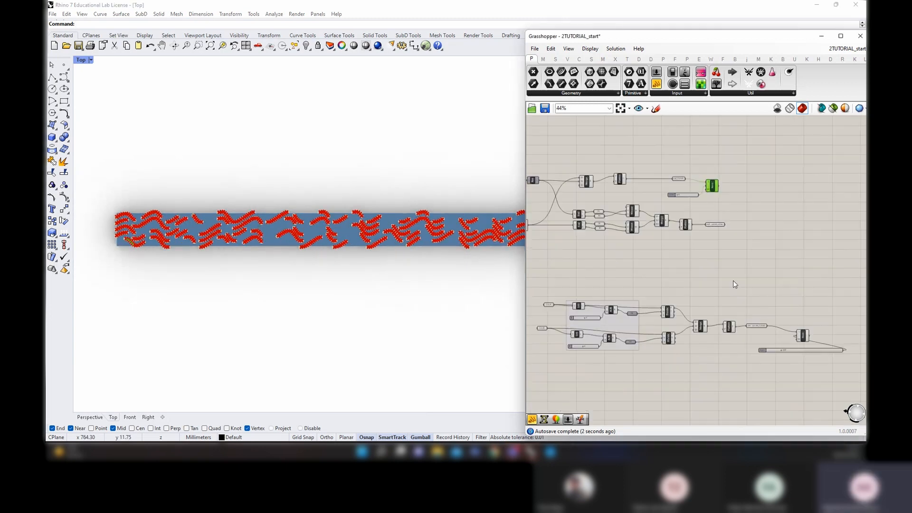
left_click_drag(826, 362, 546, 367)
right_click(784, 298)
left_click(797, 312)
right_click(572, 267)
left_click(586, 281)
Select the List Item fed by out_Curves for highlighting and lengthen its Index slider
scroll(713, 174, "up", 7)
left_click(697, 212)
right_click_drag(748, 153, 749, 154)
left_click(757, 158)
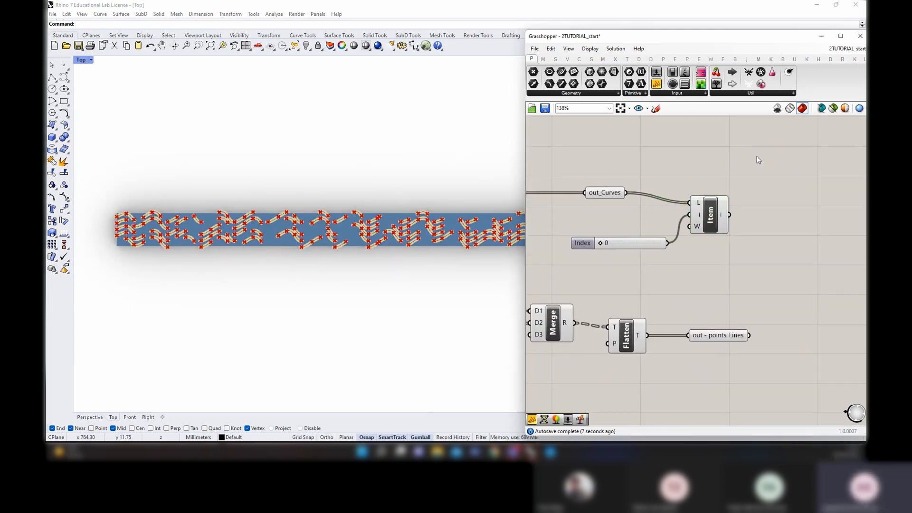
left_click(708, 207)
right_click(717, 169)
left_click(726, 175)
scroll(597, 247, "up", 2)
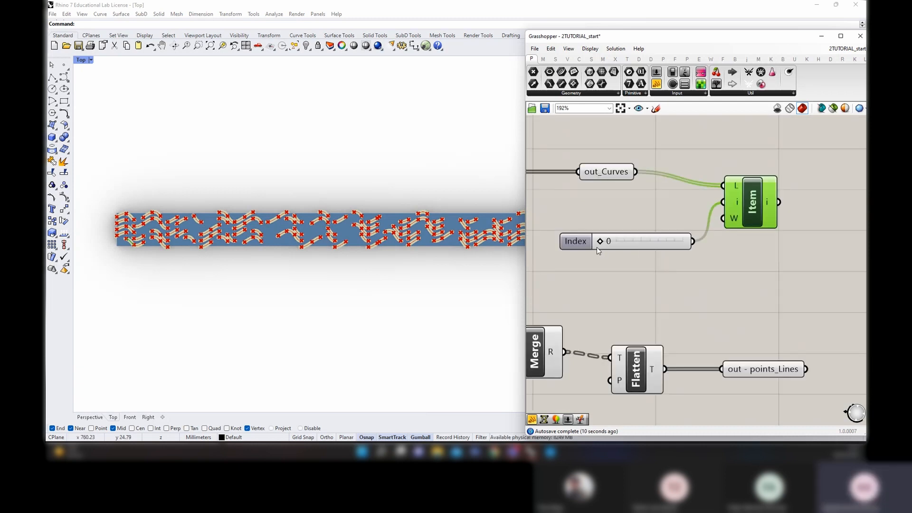
left_click_drag(598, 244, 602, 245)
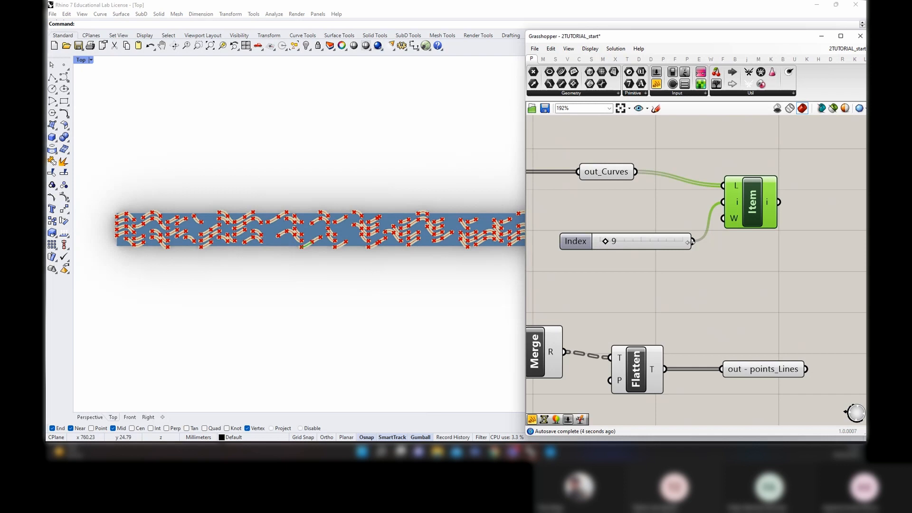
left_click_drag(690, 242, 777, 246)
Sweep the Index slider through the out_Curves list and follow the order of the highlighted curves along the plank
right_click_drag(415, 235, 239, 227)
scroll(630, 248, "up", 3)
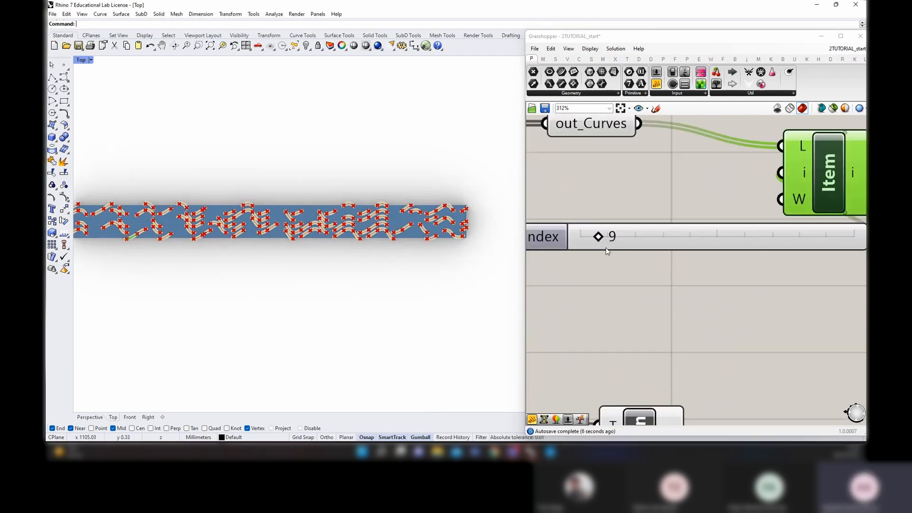
left_click(598, 240)
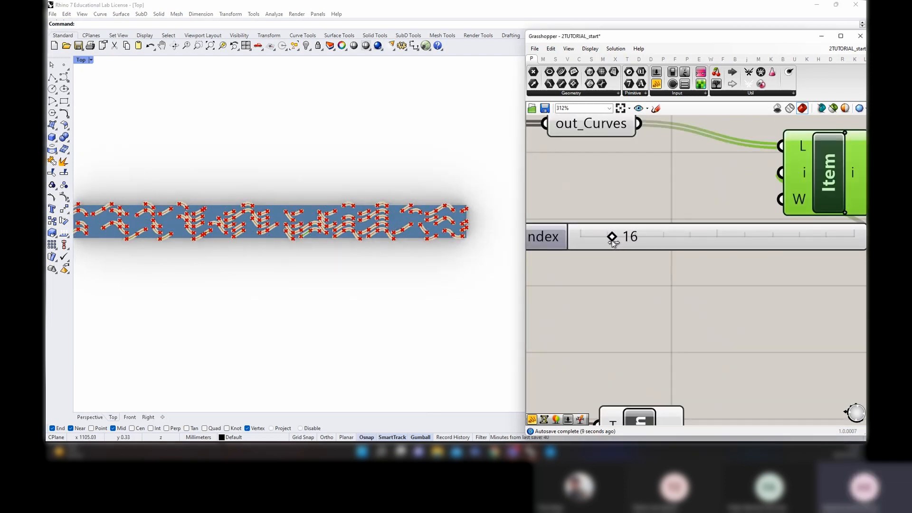
left_click_drag(624, 243, 630, 245)
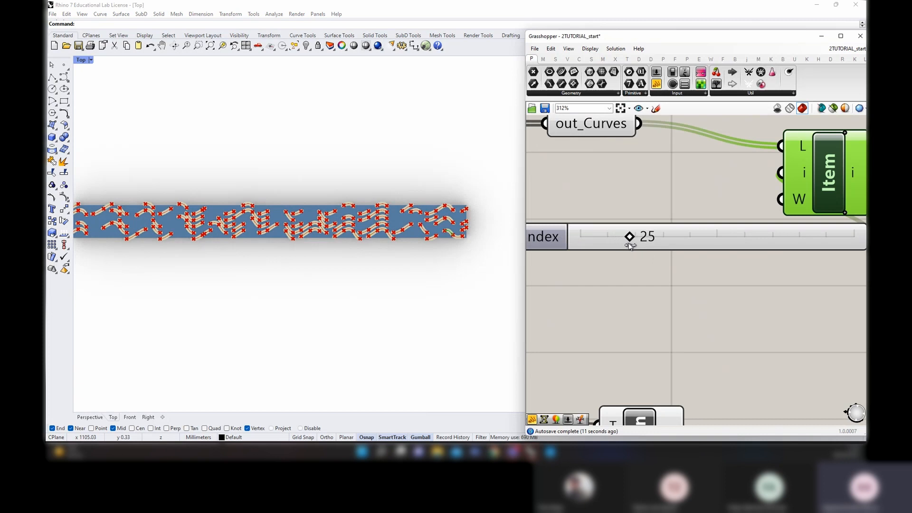
scroll(483, 238, "up", 3)
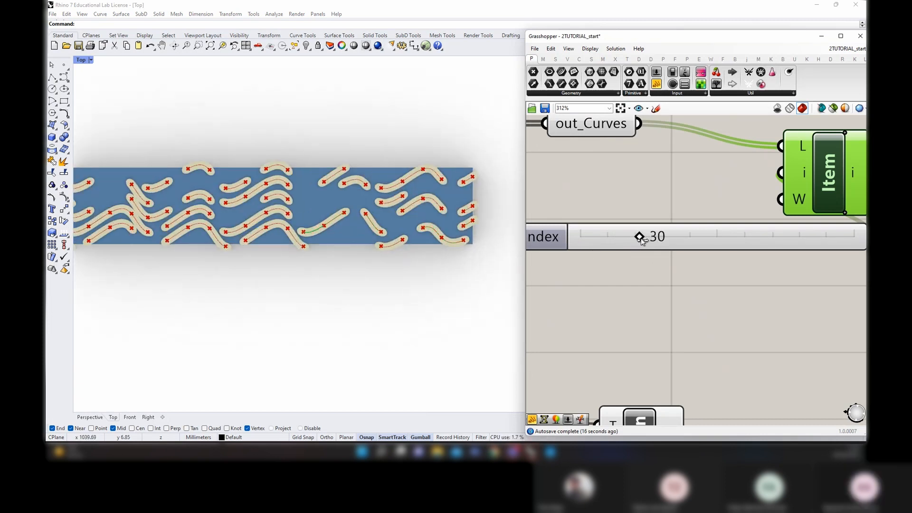
left_click_drag(654, 239, 662, 240)
right_click_drag(762, 267, 663, 291)
scroll(663, 291, "down", 4)
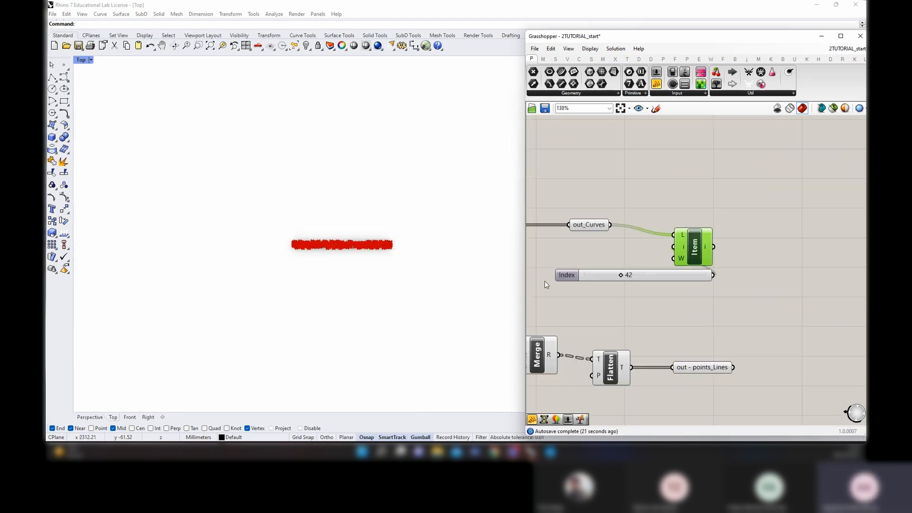
scroll(355, 243, "up", 5)
scroll(632, 281, "up", 3)
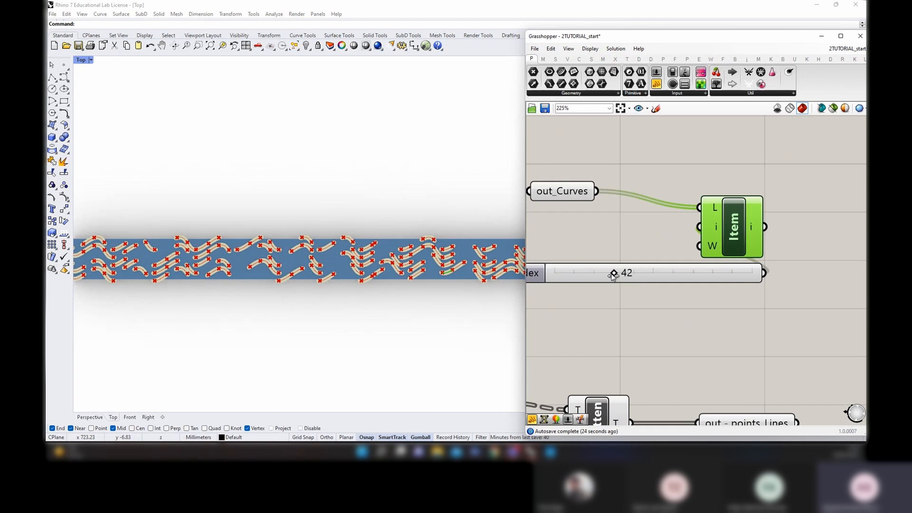
left_click_drag(630, 274, 648, 272)
Move the List Item component and its Index slider above the out_Curves parameter
left_click_drag(759, 311, 714, 189)
scroll(715, 214, "down", 7)
left_click(732, 235)
Turn on the preview of the upper Divide component to show its points along the Crv-A curves
right_click_drag(743, 359, 753, 252)
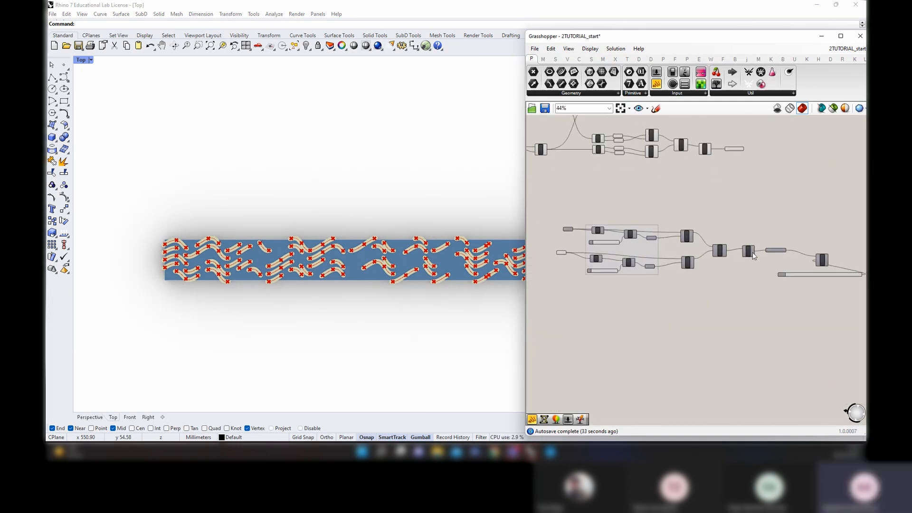
scroll(788, 259, "up", 2)
right_click_drag(588, 279, 731, 297)
right_click_drag(754, 267, 623, 238)
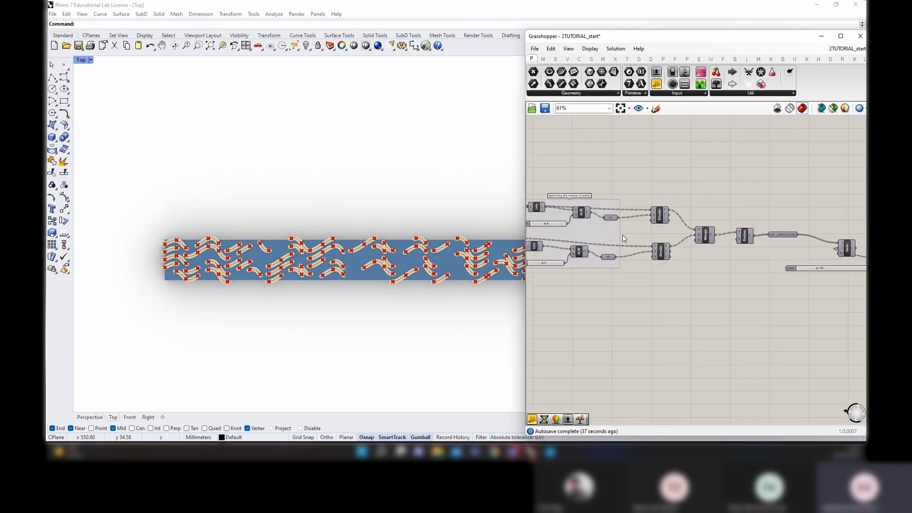
scroll(677, 219, "up", 3)
left_click(649, 252)
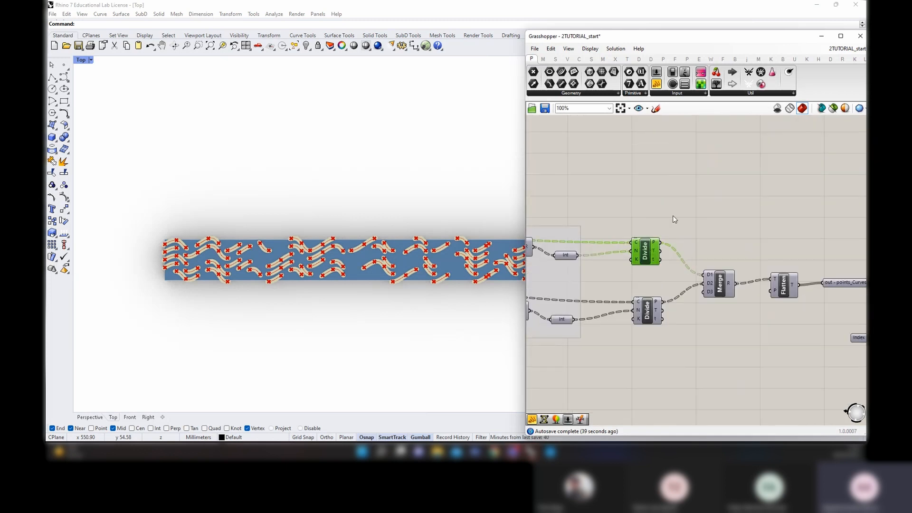
right_click(673, 216)
left_click(680, 209)
left_click(680, 208)
left_click(652, 251)
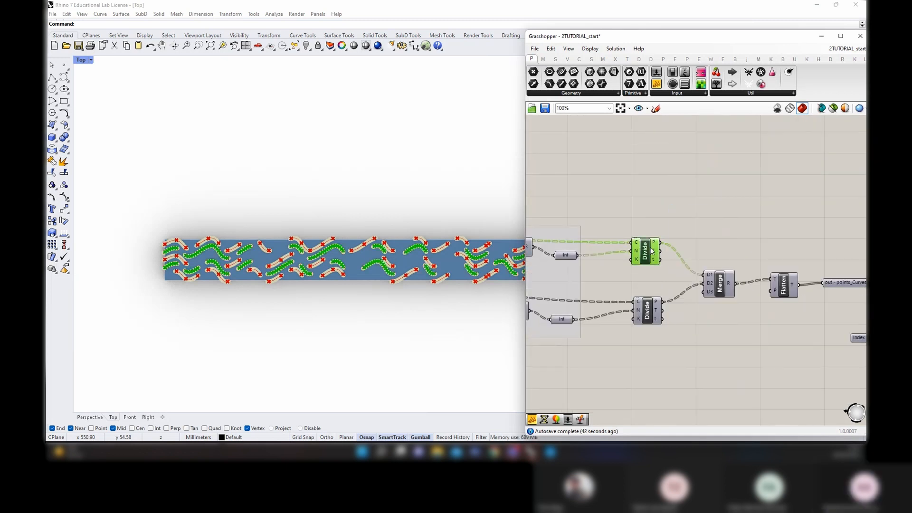
Turn on the preview of the Crv-A parameter feeding the "optimizing the number of points" group
right_click_drag(609, 288, 702, 286)
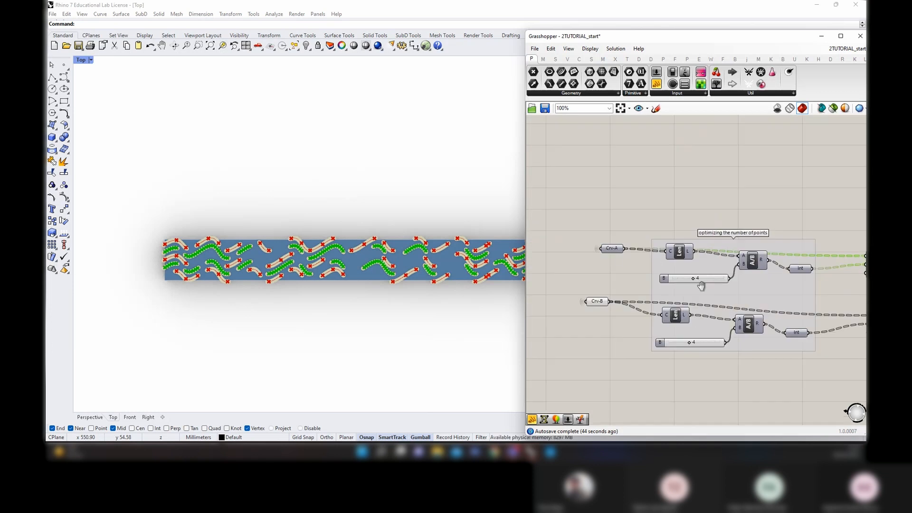
left_click(612, 249)
right_click(611, 224)
left_click(620, 230)
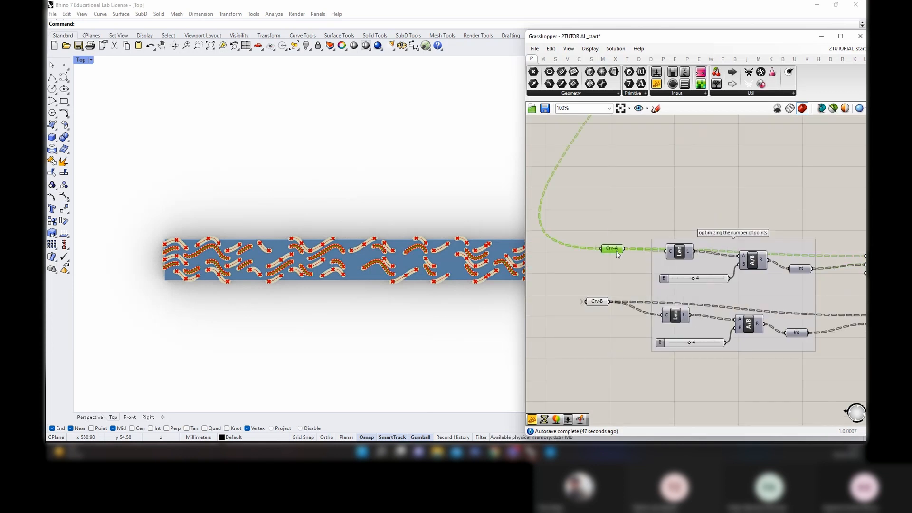
Trace Crv-A back to the reversed list component and compare the data held by both
scroll(617, 254, "down", 5)
right_click_drag(644, 213, 622, 292)
scroll(627, 225, "up", 3)
left_click(545, 195)
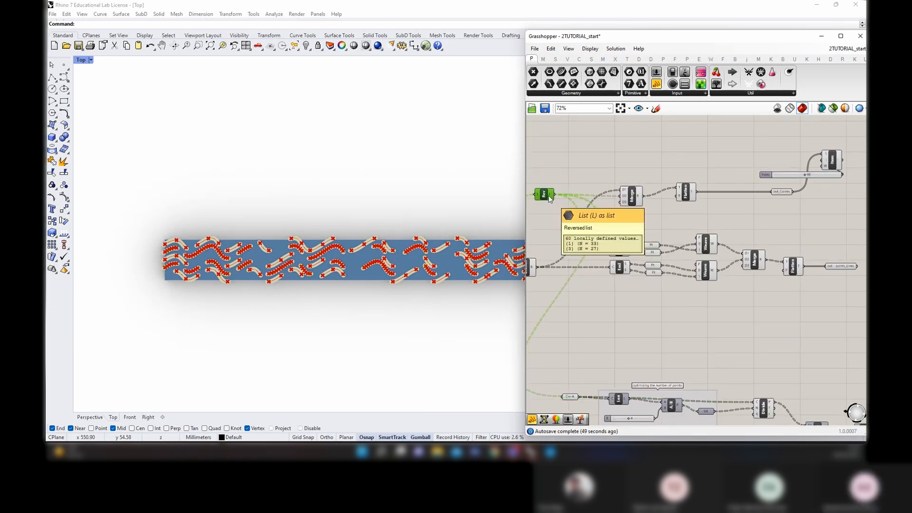
right_click_drag(597, 341, 590, 291)
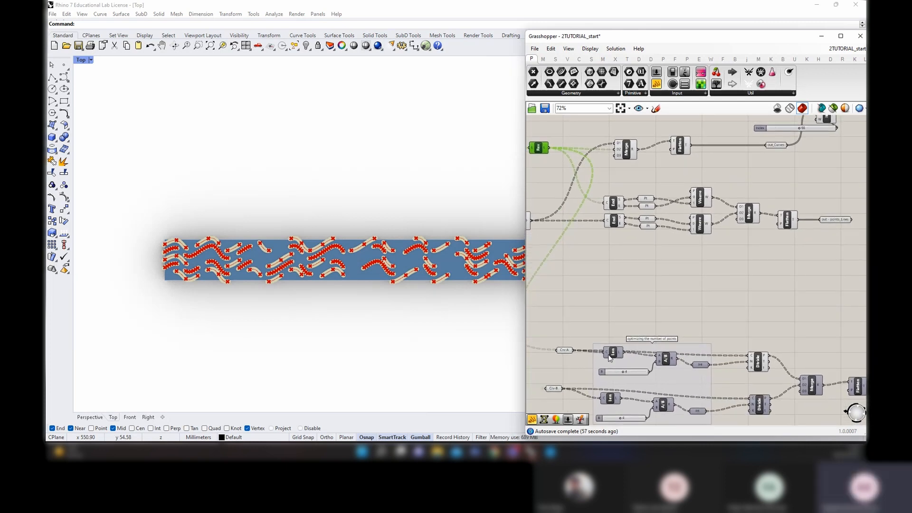
left_click(563, 350)
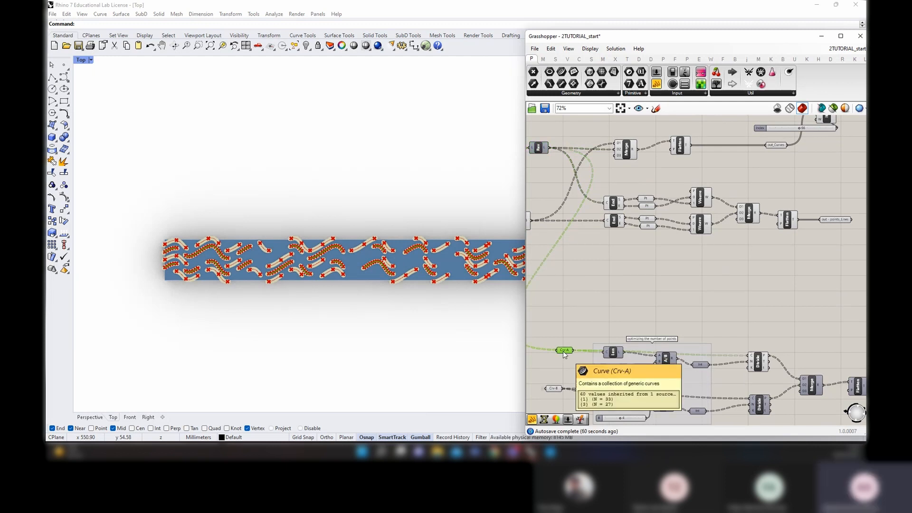
Inspect the upper End and Weave components to examine the start and end points of the reversed curves
right_click_drag(566, 363, 594, 319)
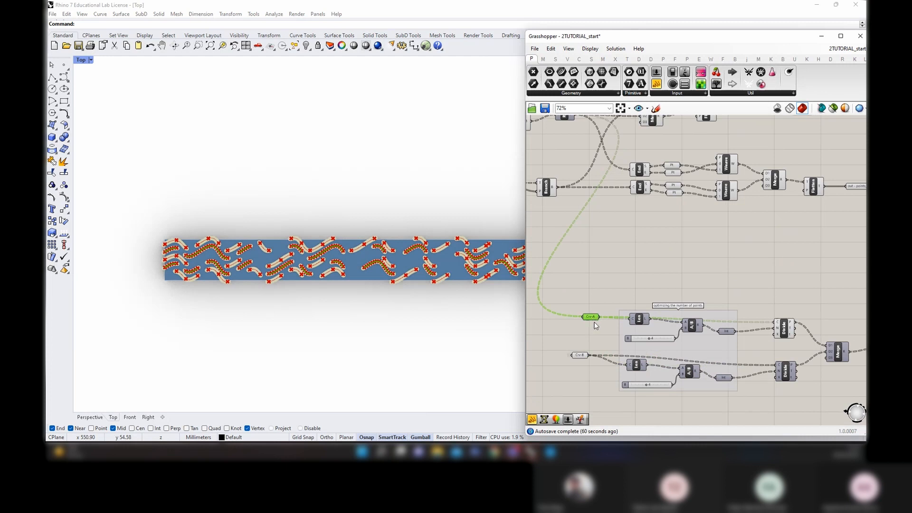
right_click_drag(673, 162, 671, 183)
scroll(672, 184, "up", 3)
left_click_drag(687, 170, 674, 192)
left_click_drag(614, 204, 613, 197)
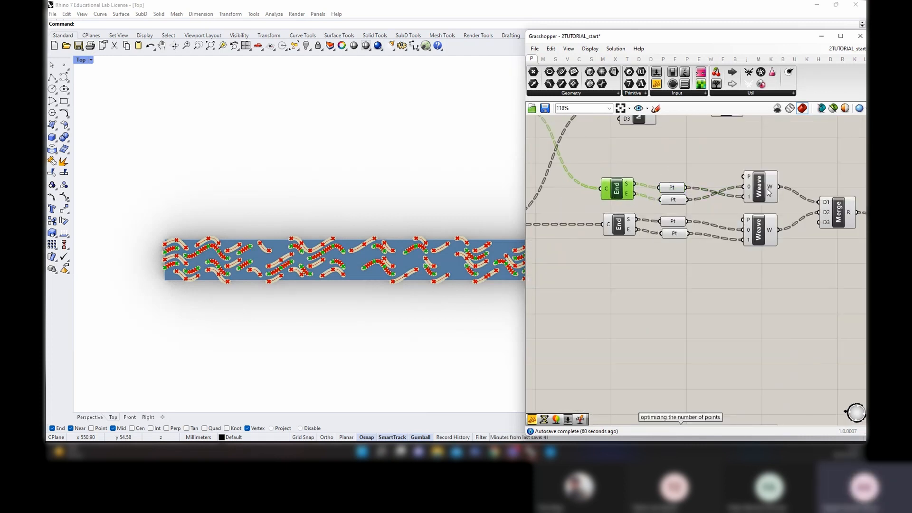
left_click_drag(767, 189, 768, 191)
left_click(698, 173)
left_click(622, 189)
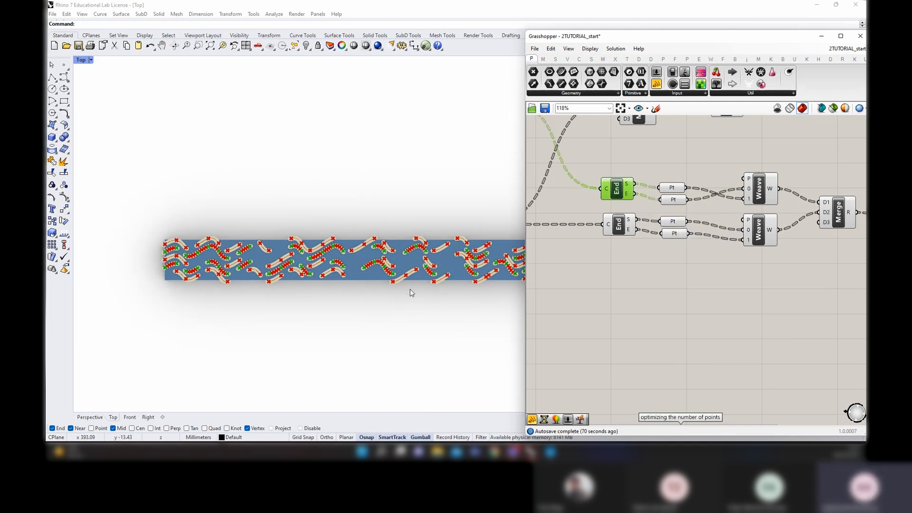
Shift the Crv-A parameter slightly away from the "optimizing the number of points" group
scroll(355, 274, "down", 2)
right_click_drag(647, 352, 654, 247)
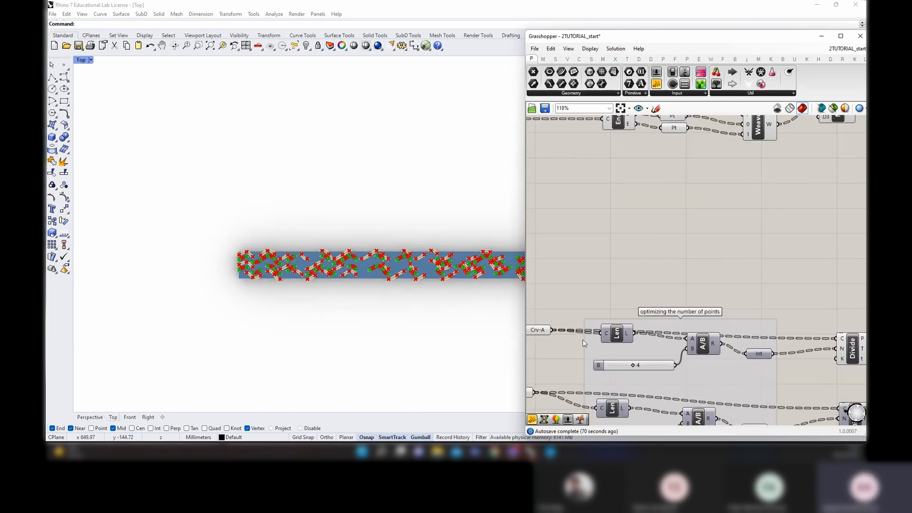
right_click_drag(533, 333, 589, 326)
left_click(589, 326)
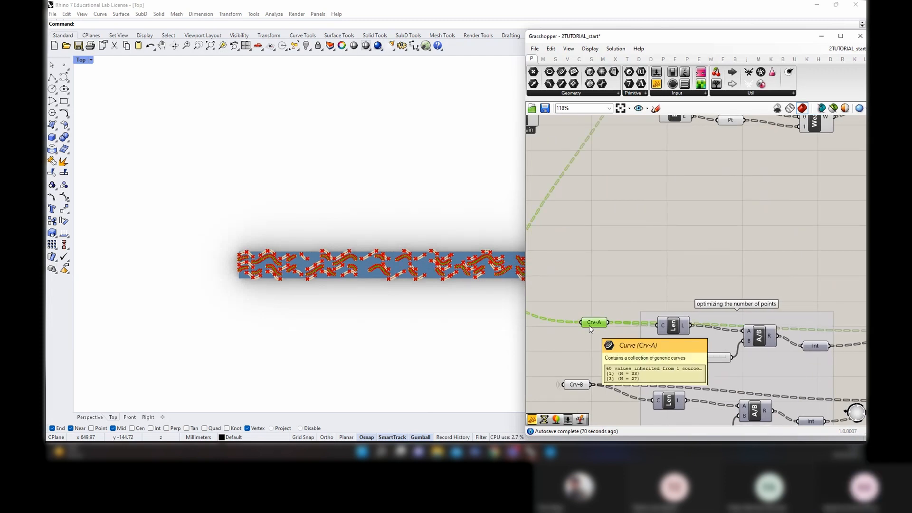
left_click_drag(589, 326, 567, 322)
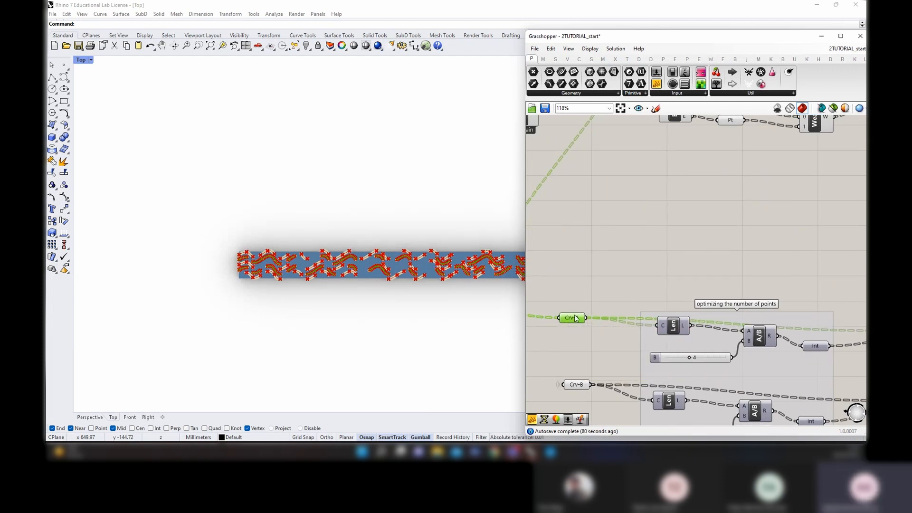
Read the upper Divide component's point output in a temporary, enlarged panel, and delete the panel
left_click_drag(670, 80, 643, 251)
right_click_drag(729, 268, 543, 252)
scroll(556, 248, "down", 2)
left_click_drag(541, 245, 734, 248)
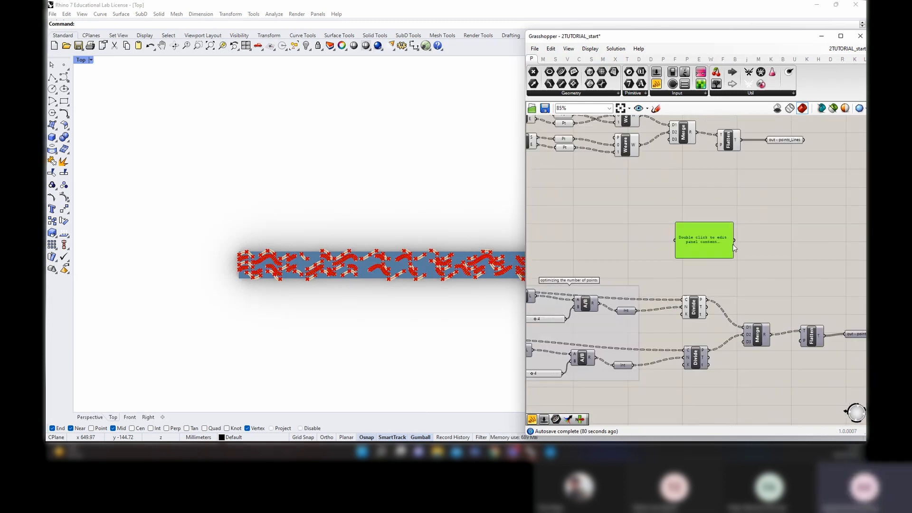
left_click(700, 304)
scroll(696, 304, "up", 3)
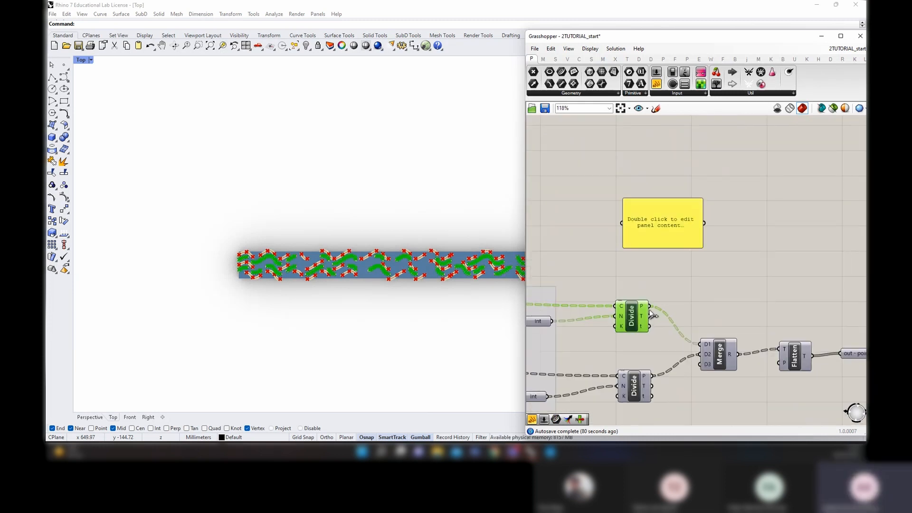
mouse_move(644, 310)
left_click_drag(650, 306, 622, 224)
left_click_drag(648, 233, 731, 330)
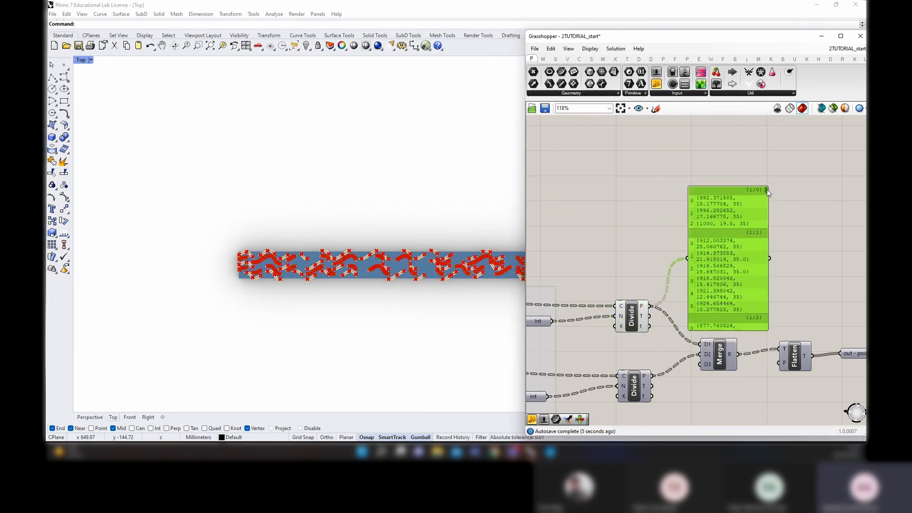
scroll(698, 312, "up", 2)
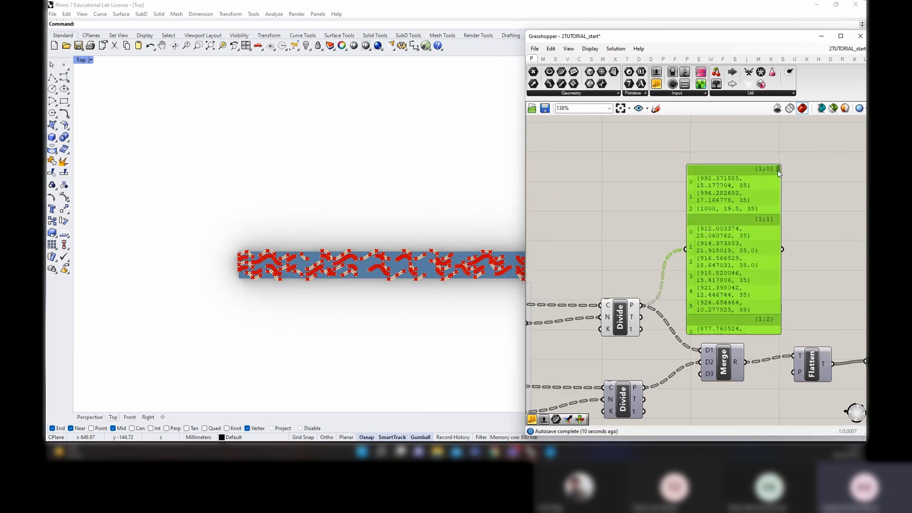
left_click_drag(777, 170, 780, 206)
key("Delete")
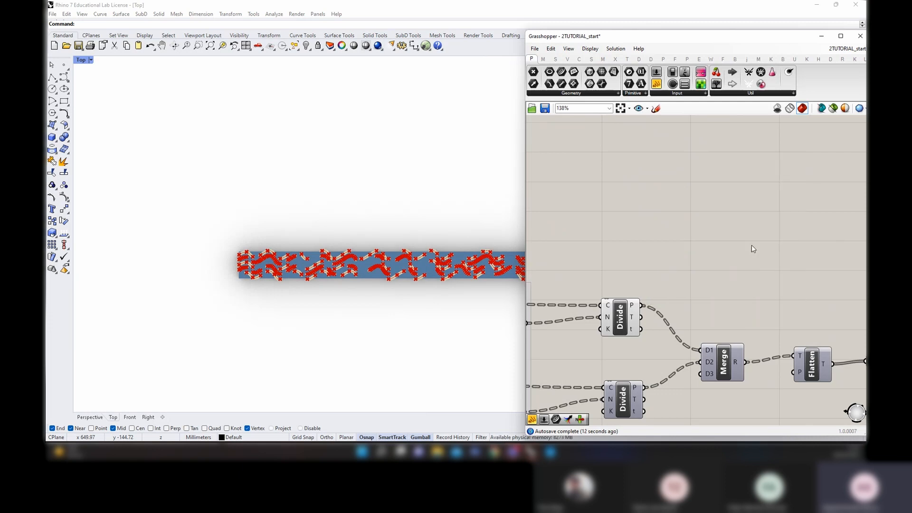
Reverse the points output (P) of the upper Divide component
scroll(630, 308, "up", 3)
right_click(631, 306)
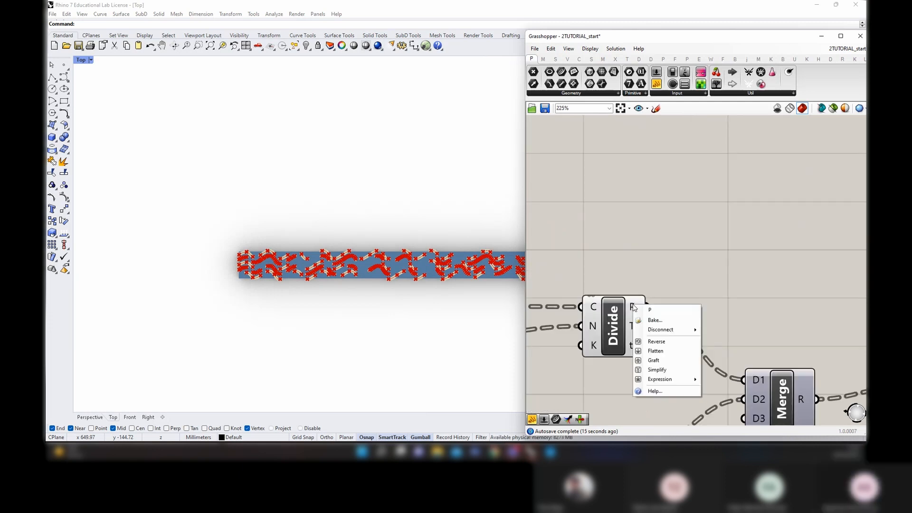
left_click(655, 342)
scroll(671, 262, "down", 5)
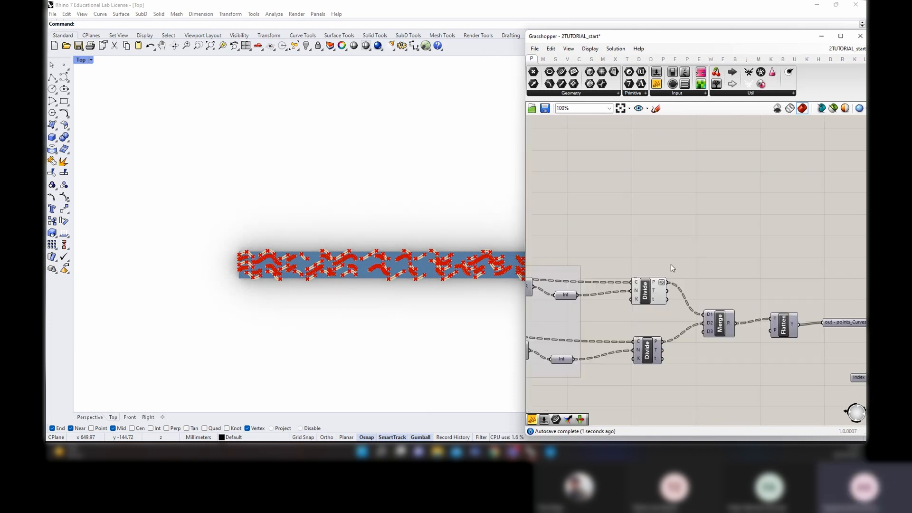
Turn off the preview of the upper Divide component
left_click(645, 291)
middle_click(711, 229)
left_click(726, 244)
left_click(779, 278)
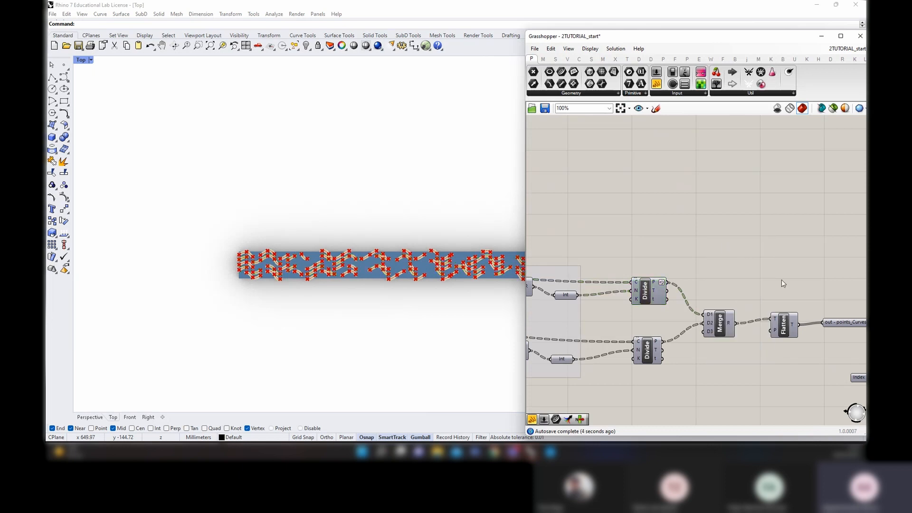
Select the List Item component after out - points_Curves, set its Index slider to 0 and locate that point on the plank
right_click_drag(782, 279, 679, 267)
scroll(678, 267, "down", 4)
scroll(802, 309, "up", 3)
scroll(803, 309, "down", 3)
scroll(570, 271, "up", 6)
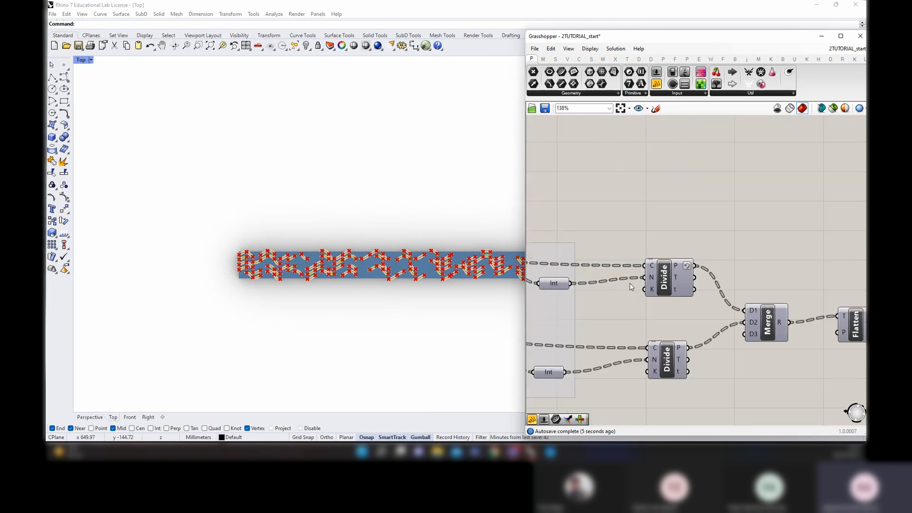
left_click(676, 266)
scroll(850, 295, "down", 3)
right_click_drag(851, 295, 590, 247)
scroll(723, 283, "up", 3)
left_click(723, 282)
right_click(722, 285)
key("Escape")
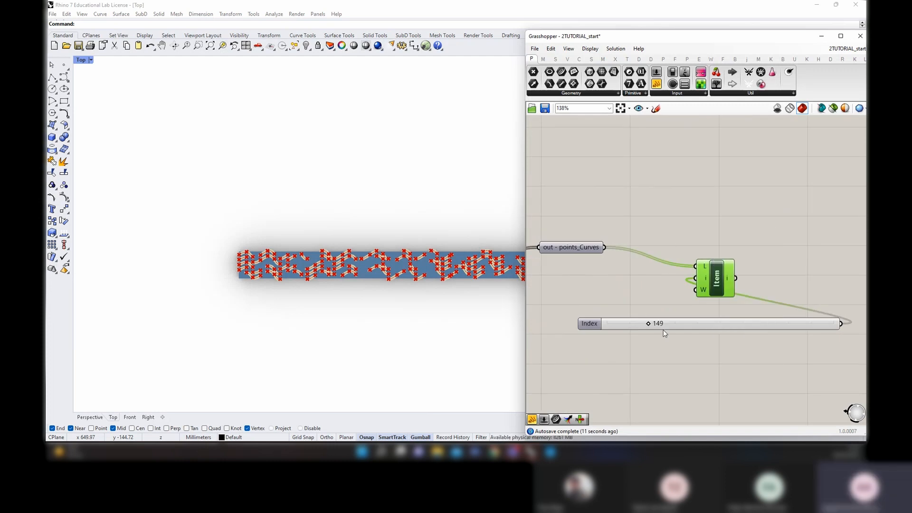
left_click_drag(649, 325, 590, 326)
scroll(596, 326, "down", 1)
right_click_drag(597, 326, 772, 328)
right_click(773, 328)
scroll(244, 282, "up", 2)
scroll(240, 280, "up", 6)
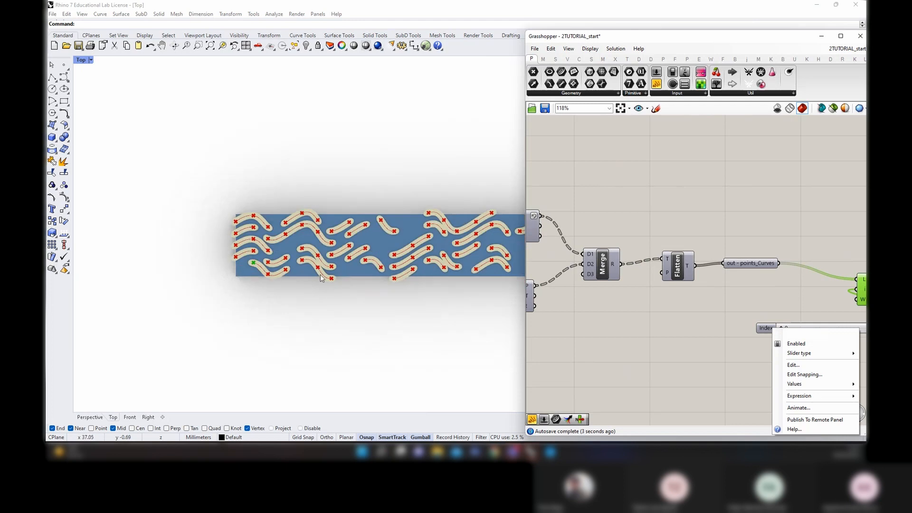
scroll(803, 266, "down", 4)
right_click_drag(634, 259, 695, 266)
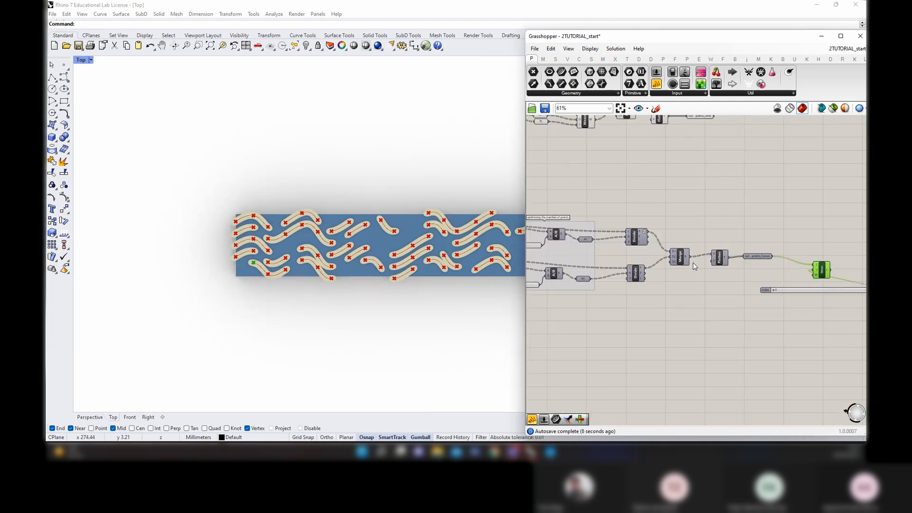
left_click(685, 257)
right_click(687, 234)
left_click(695, 239)
right_click(690, 230)
left_click(700, 244)
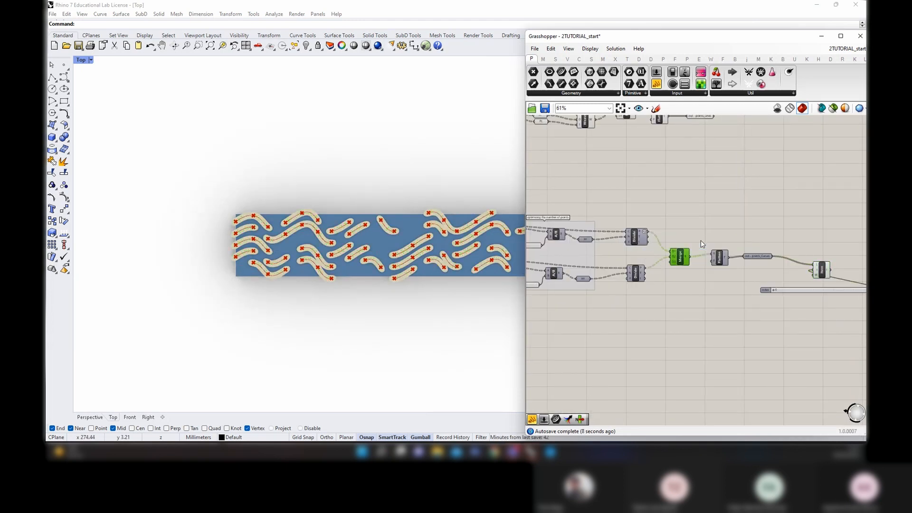
Turn on the preview of the out - points_Curves parameter to show all division points on the plank
left_click(757, 258)
right_click(754, 232)
left_click(764, 237)
left_click(764, 230)
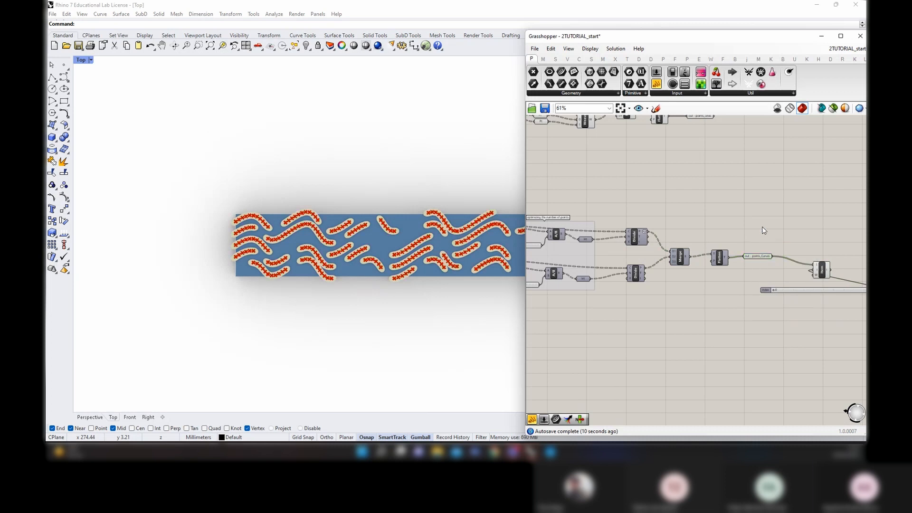
Advance the Index slider of the points List Item to 106 and follow the selected point along the plank's curves
left_click(820, 268)
right_click_drag(791, 298, 786, 299)
scroll(787, 298, "up", 3)
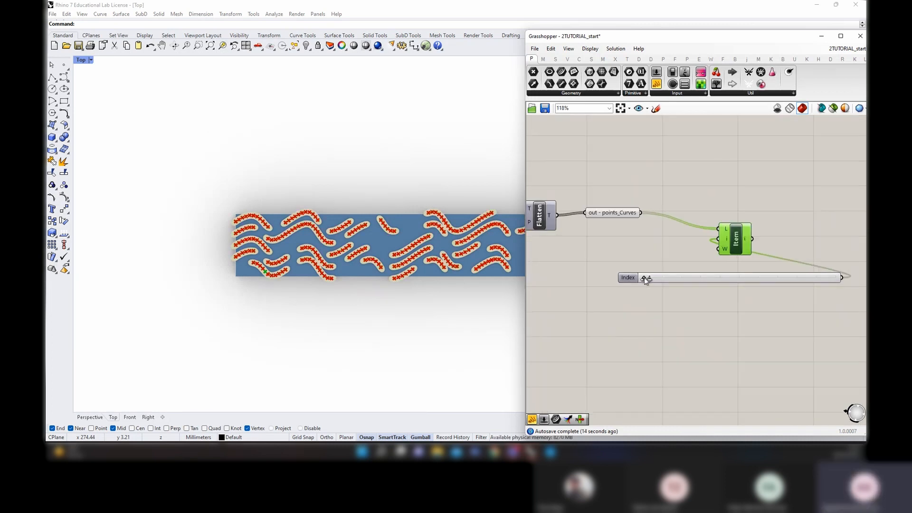
left_click_drag(644, 278, 656, 281)
scroll(440, 290, "down", 6)
scroll(422, 296, "up", 8)
right_click_drag(430, 294, 328, 291)
left_click_drag(652, 279, 659, 279)
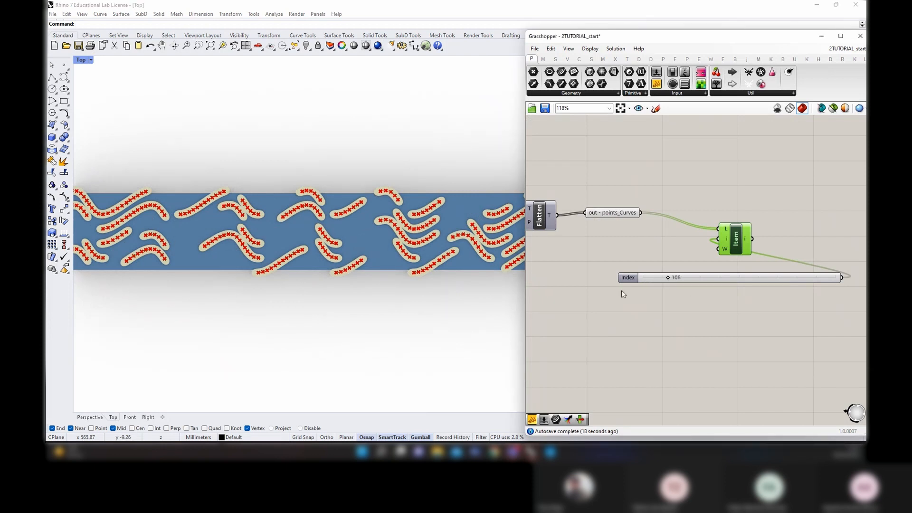
scroll(487, 307, "down", 5)
scroll(476, 275, "up", 4)
right_click_drag(471, 280, 404, 288)
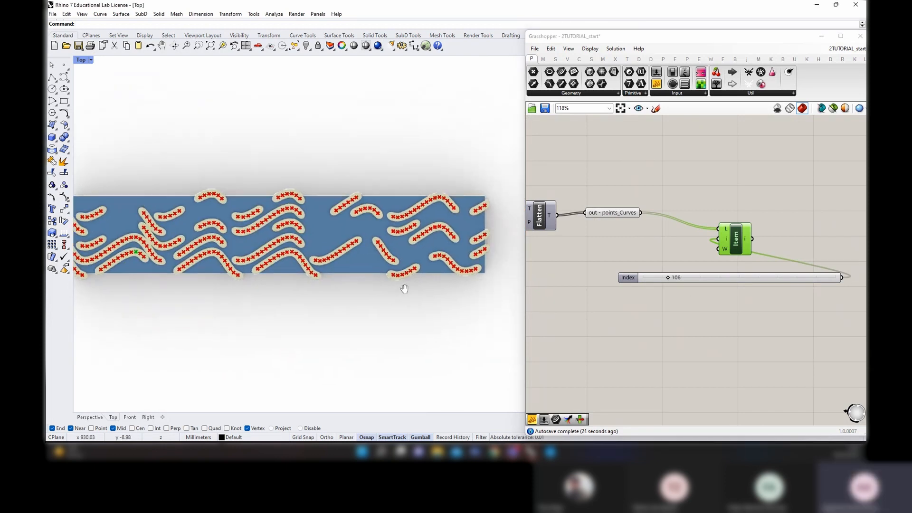
Advance the points Index slider further to 279 while checking the point order on the plank
left_click_drag(668, 279, 741, 289)
scroll(677, 278, "up", 7)
right_click_drag(310, 302, 414, 292)
scroll(413, 291, "down", 6)
right_click_drag(764, 269, 721, 270)
left_click_drag(702, 269, 774, 280)
scroll(692, 279, "down", 10)
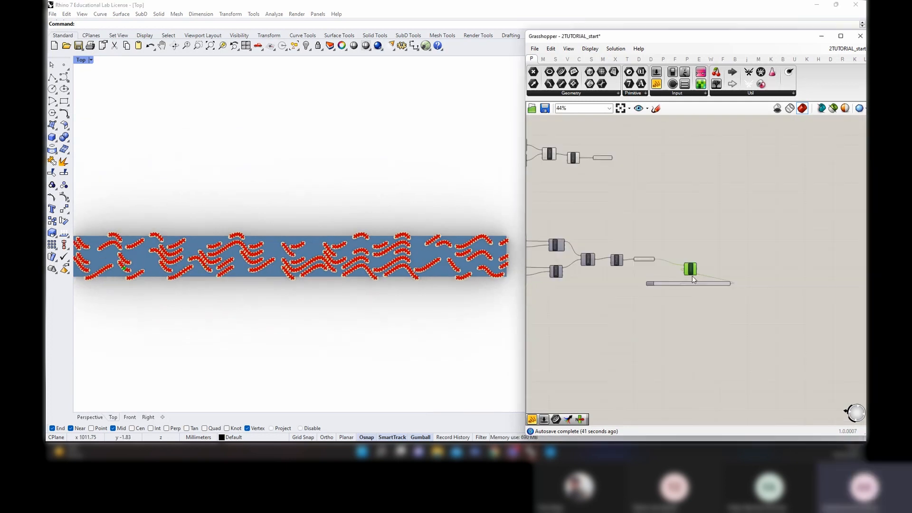
Move the points List Item and its Index slider below out - points_Curves and disconnect its list input (L)
left_click_drag(706, 305, 683, 263)
left_click_drag(687, 268, 646, 326)
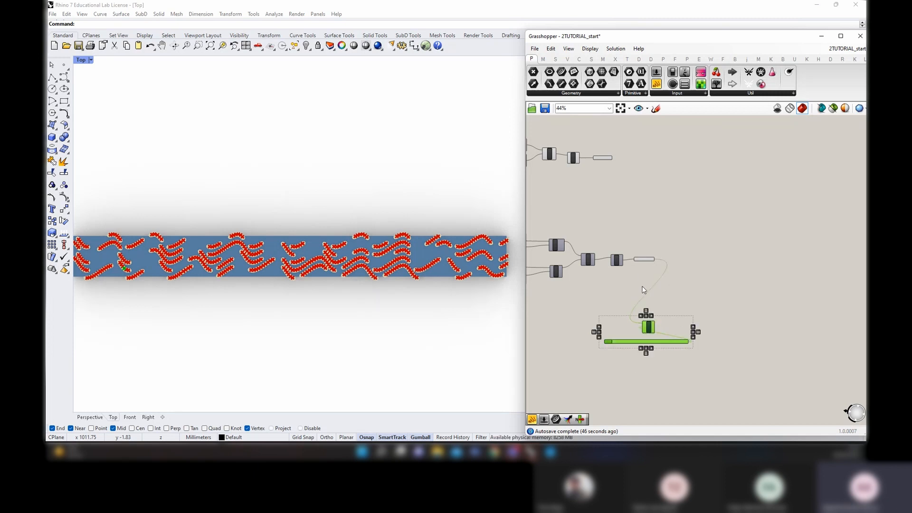
scroll(644, 290, "up", 5)
right_click(639, 315)
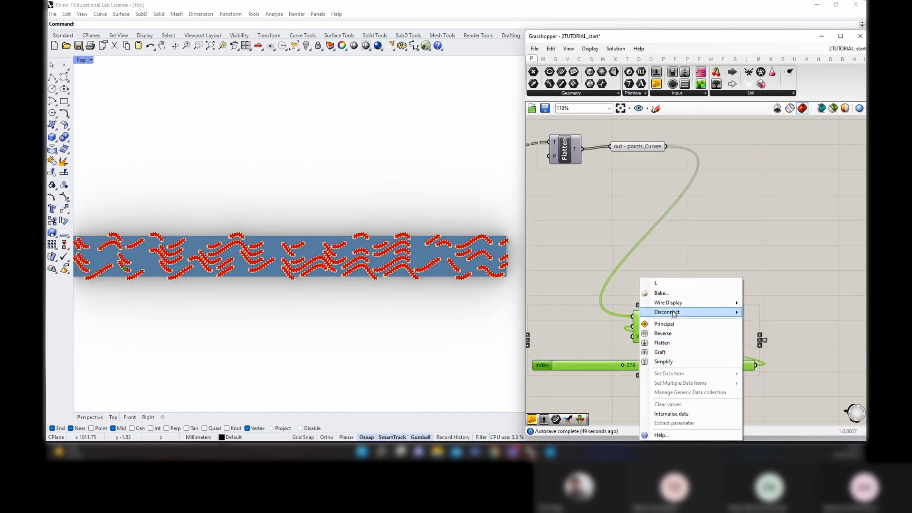
mouse_move(674, 313)
left_click(758, 310)
scroll(773, 312, "down", 5)
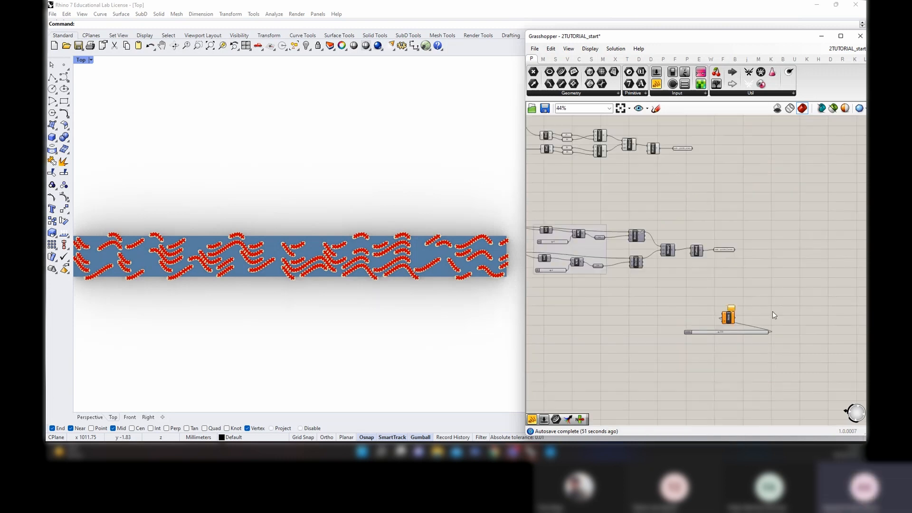
Disconnect the upper List Item from out_Curves and move it with its Index slider further above that parameter
scroll(772, 312, "down", 4)
right_click_drag(773, 312, 721, 337)
scroll(667, 292, "up", 1)
scroll(658, 208, "up", 7)
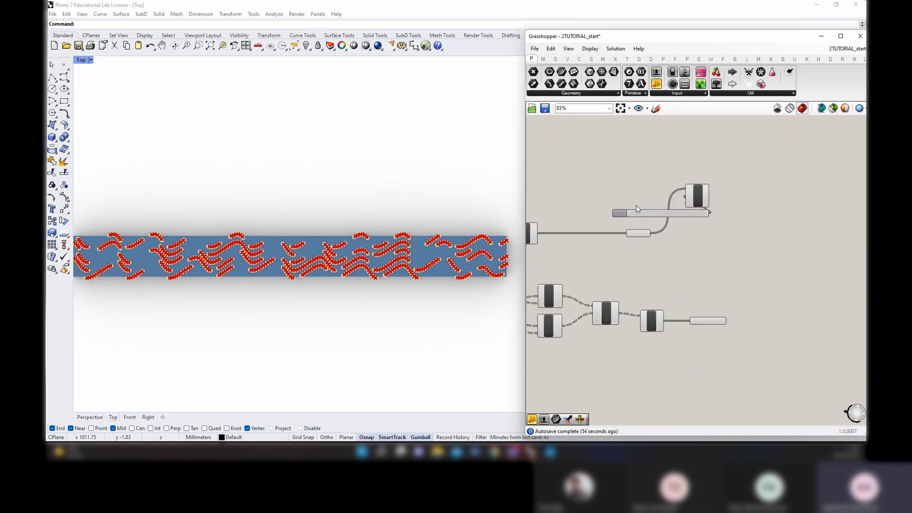
right_click(688, 194)
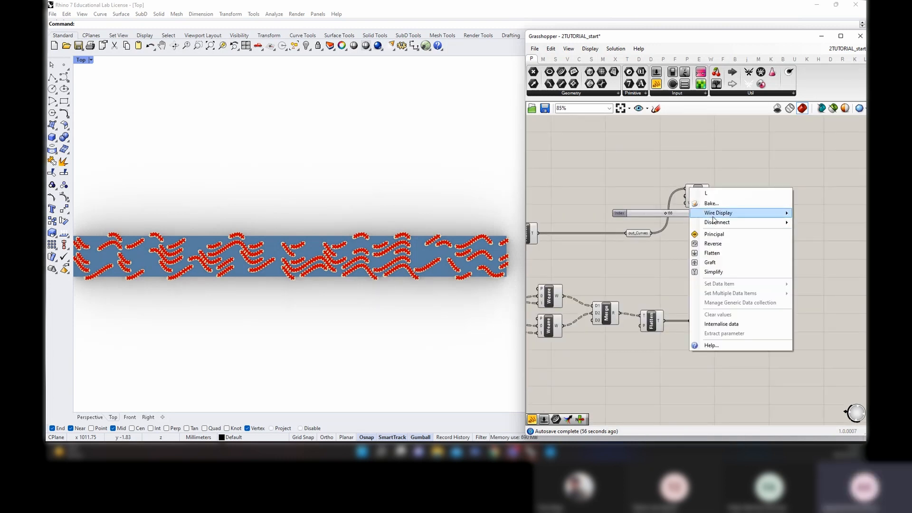
mouse_move(716, 222)
left_click(816, 224)
left_click_drag(711, 221, 667, 155)
left_click_drag(698, 196, 713, 172)
left_click(733, 221)
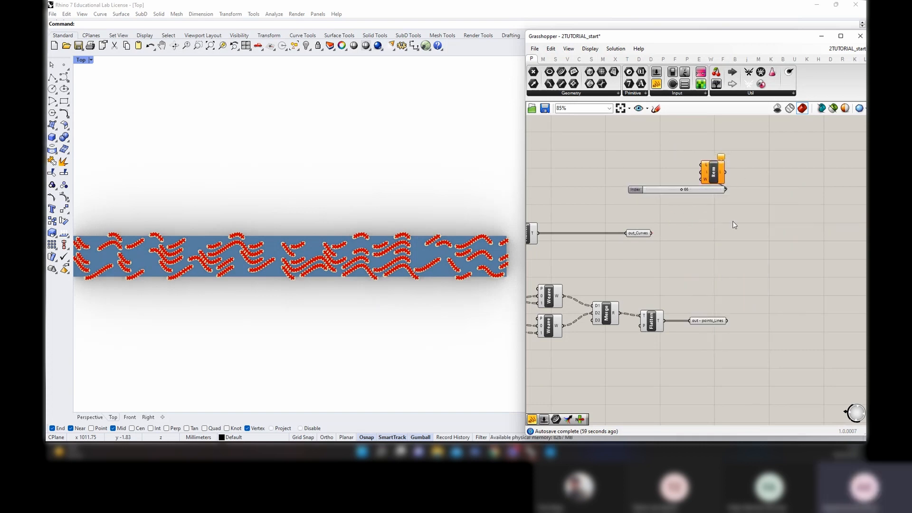
Bring the lower List Item and its Index slider slightly closer to out - points_Curves
scroll(733, 221, "down", 6)
left_click_drag(766, 346, 764, 345)
left_click_drag(771, 352, 763, 337)
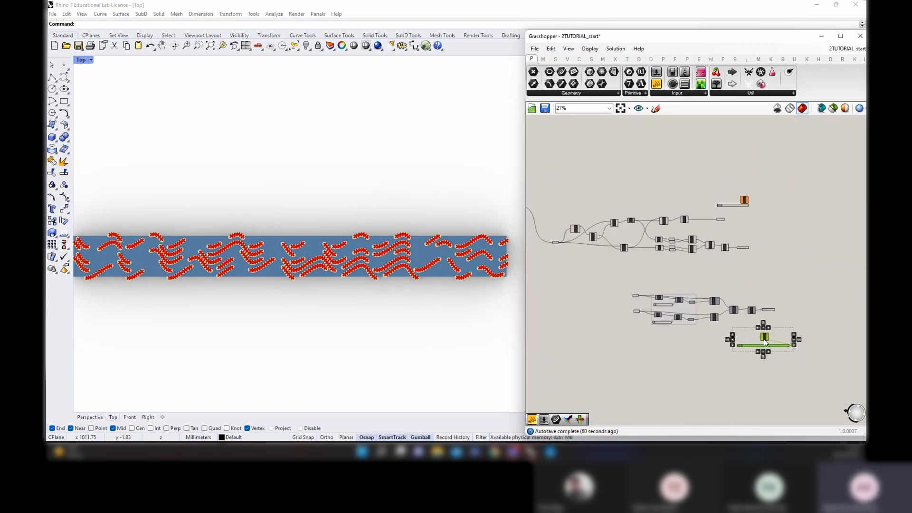
left_click(779, 311)
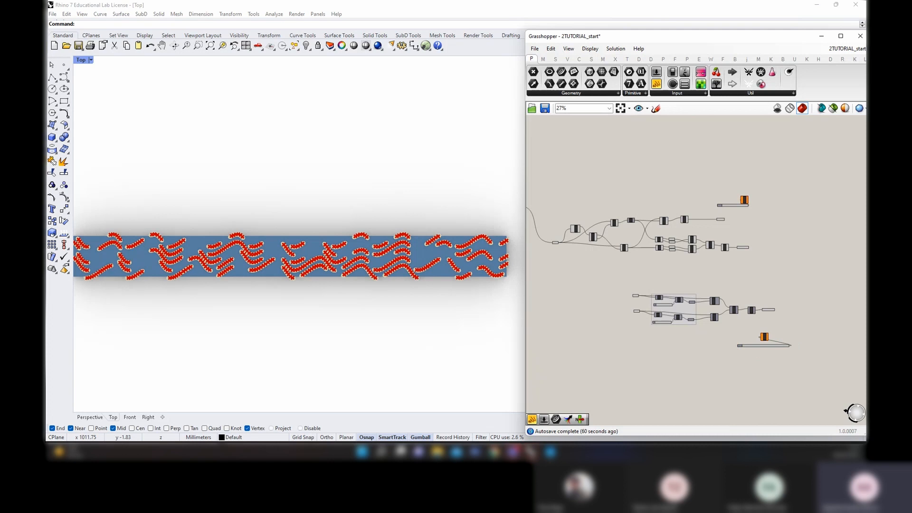
Move the three output parameters away from their Flatten components and line them up in one column
scroll(733, 234, "up", 4)
left_click_drag(706, 203, 803, 205)
right_click_drag(801, 256, 684, 235)
scroll(682, 266, "down", 2)
left_click_drag(674, 264, 648, 244)
left_click_drag(728, 358, 678, 193)
left_click(648, 250, "shift")
left_click(670, 358)
left_click_drag(670, 251, 713, 251)
left_click(627, 309)
Group all processing components between the input curve parameter and the three output parameters
right_click_drag(627, 309, 863, 337)
scroll(597, 272, "up", 1)
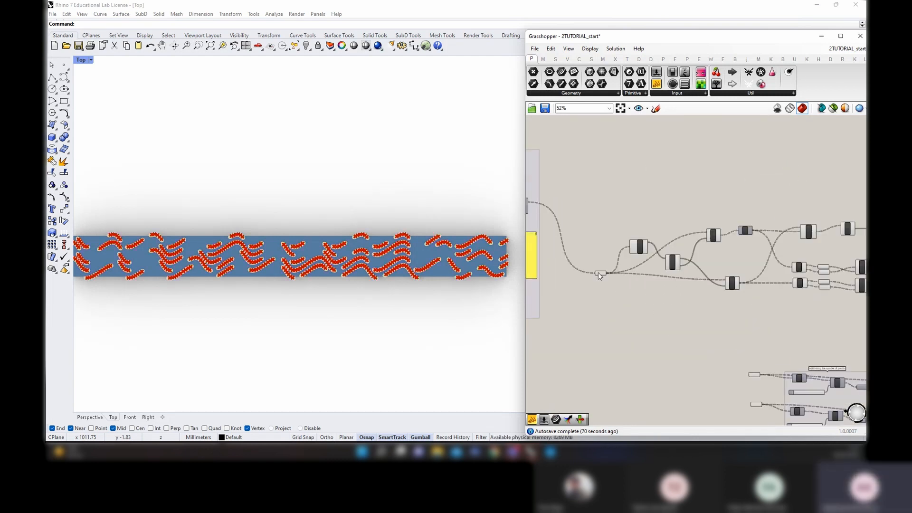
scroll(600, 273, "down", 3)
right_click_drag(798, 299, 648, 295)
left_click_drag(697, 362, 592, 256)
scroll(709, 292, "down", 3)
scroll(616, 261, "up", 4)
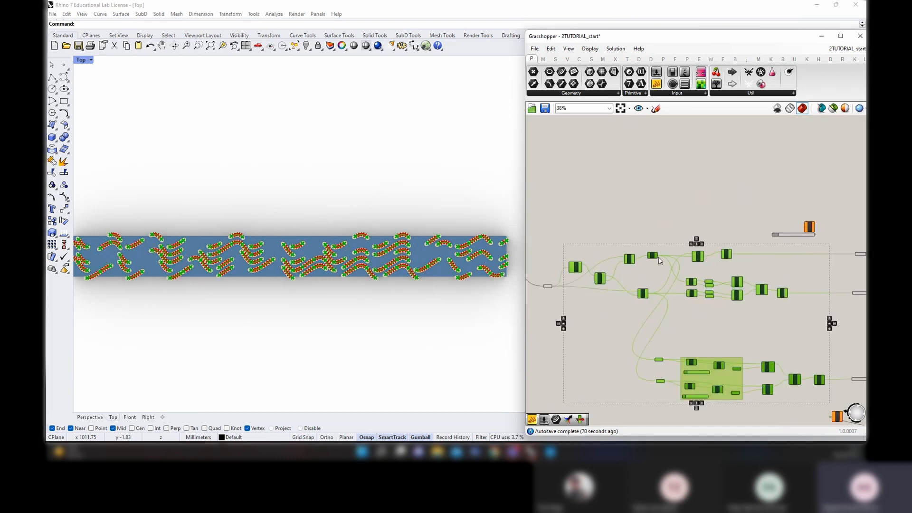
right_click(656, 266)
left_click(678, 333)
Label the group around the processing components "creating points optimized for robot milling (line framework)"
scroll(696, 252, "up", 4)
right_click(657, 246)
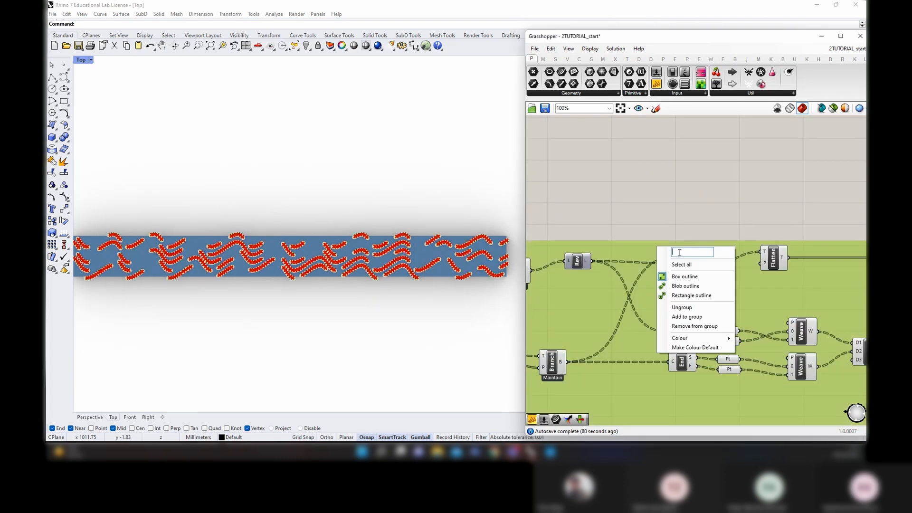
type("creating ")
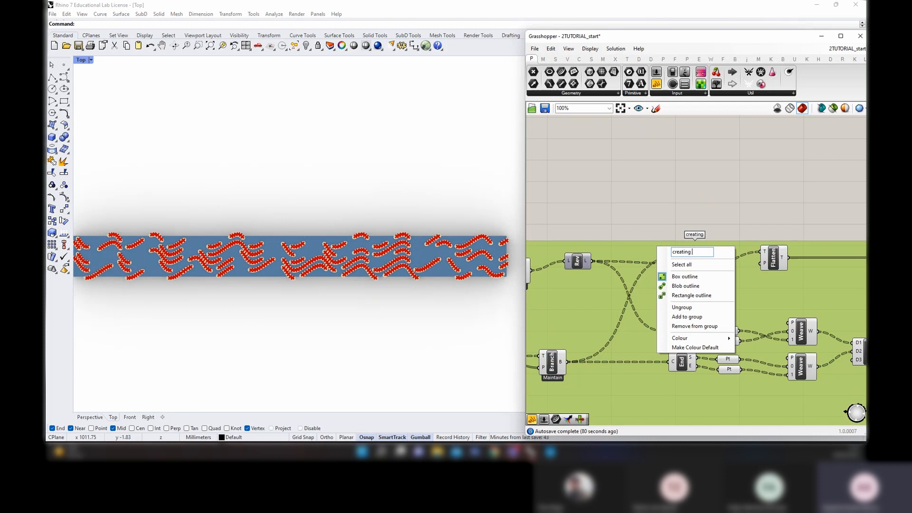
type("points optim")
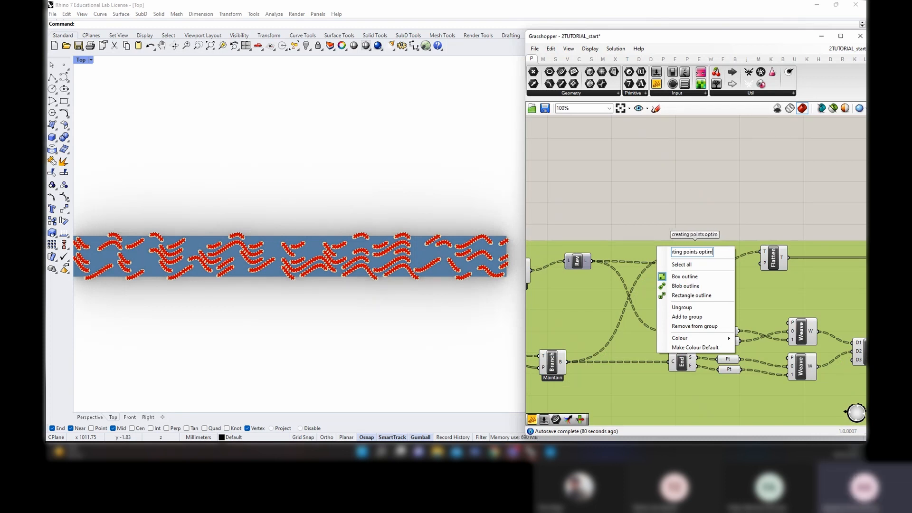
type("ized for ro")
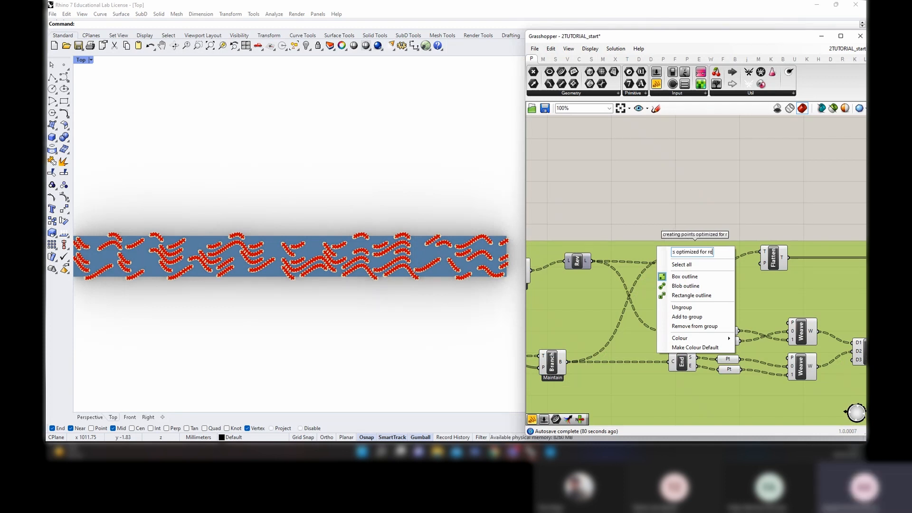
type("bot millin")
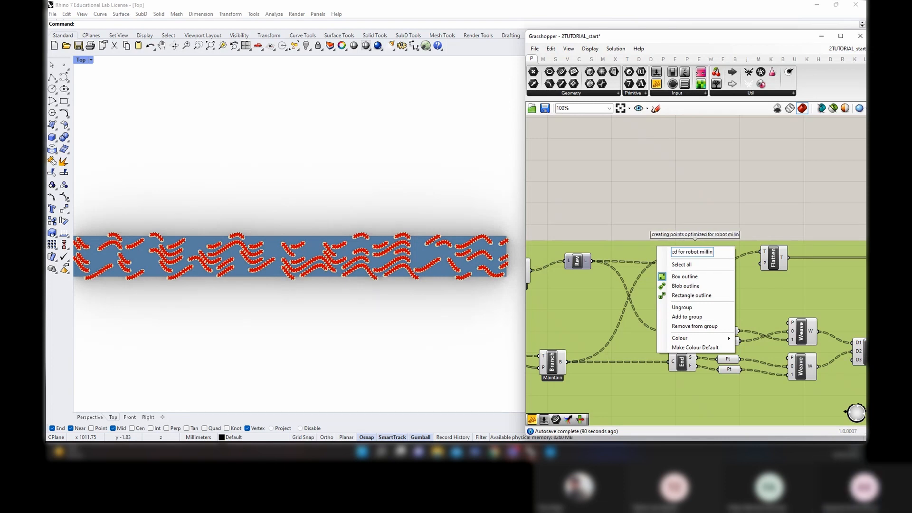
type("g (")
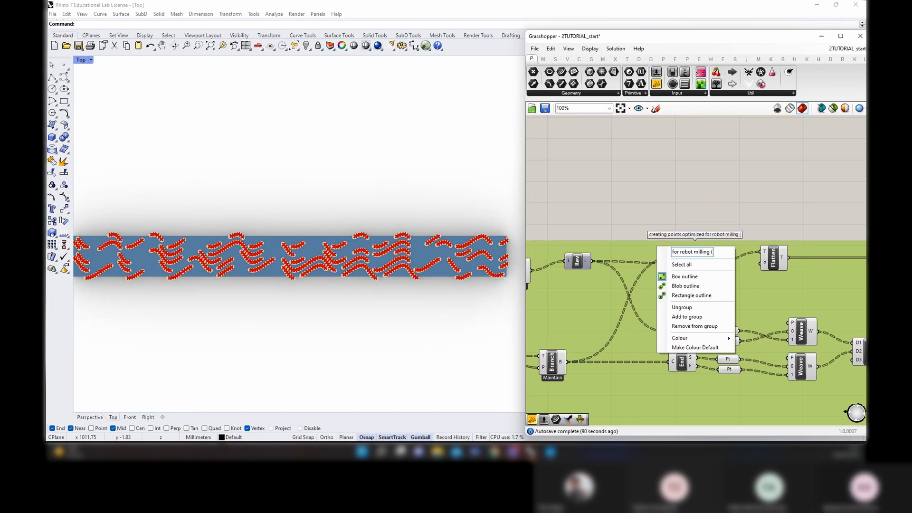
type("line gr")
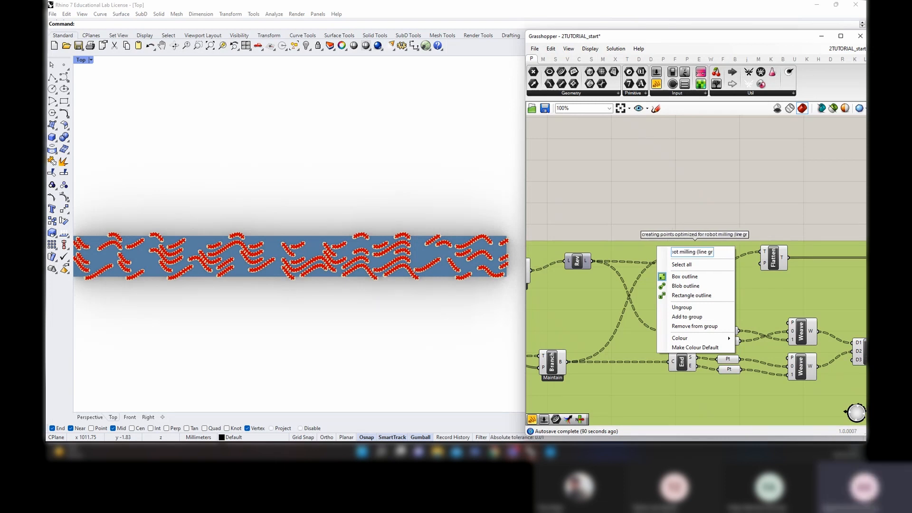
type("amework")
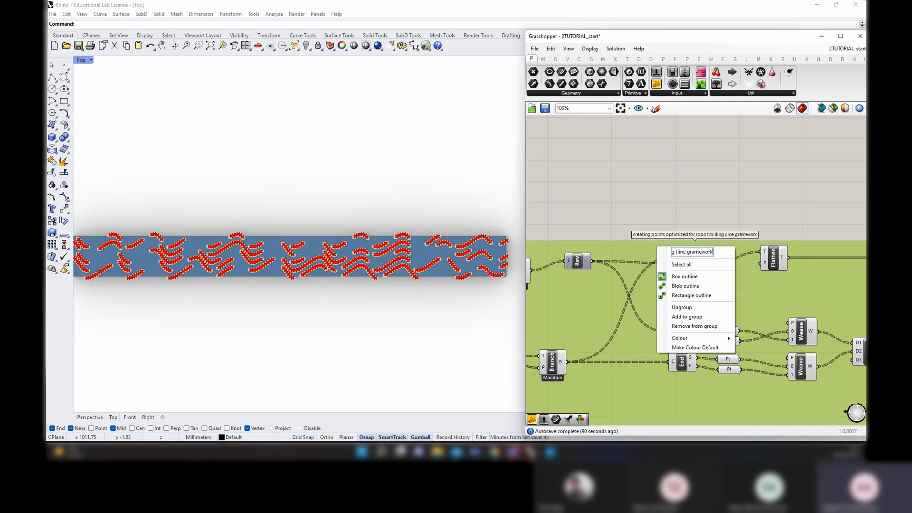
key("BackSpace")
key("BackSpace")
key("BackSpace")
key("BackSpace")
key("BackSpace")
key("BackSpace")
key("BackSpace")
key("BackSpace")
key("BackSpace")
key("BackSpace")
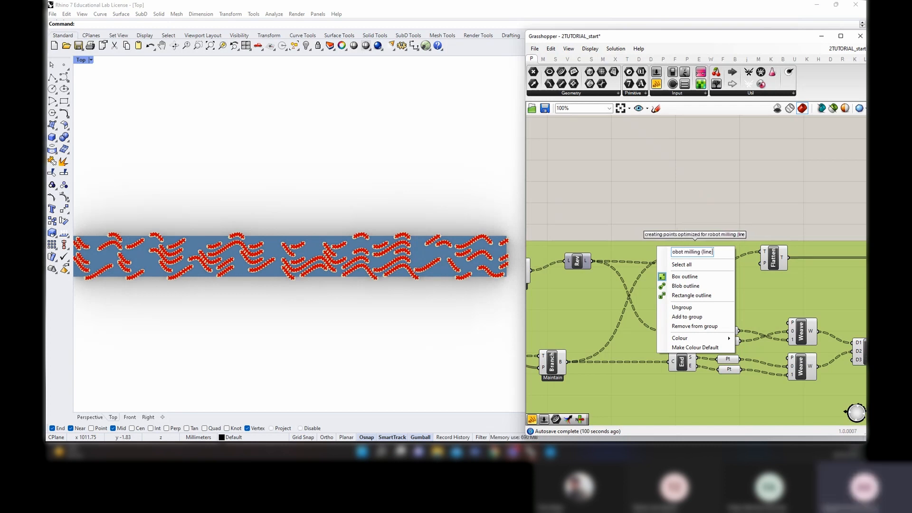
type("framewo")
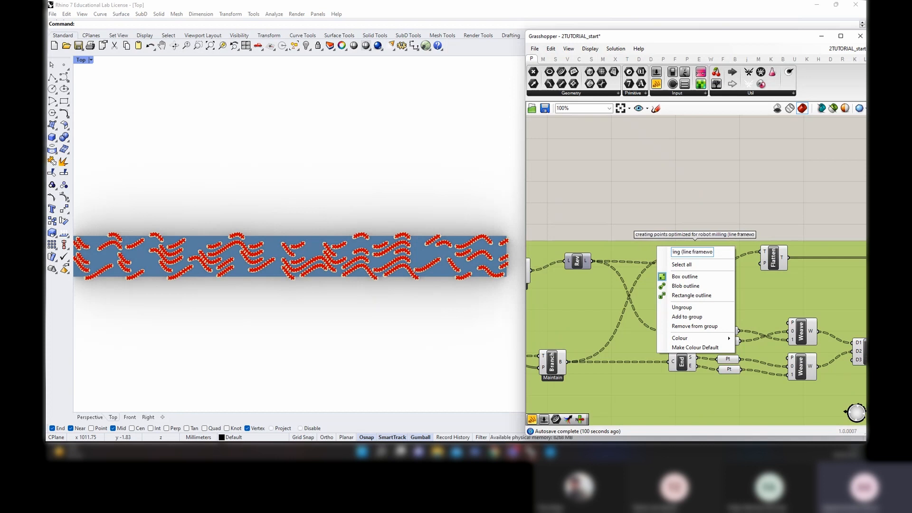
type("rk)")
left_click(700, 195)
scroll(686, 225, "down", 5)
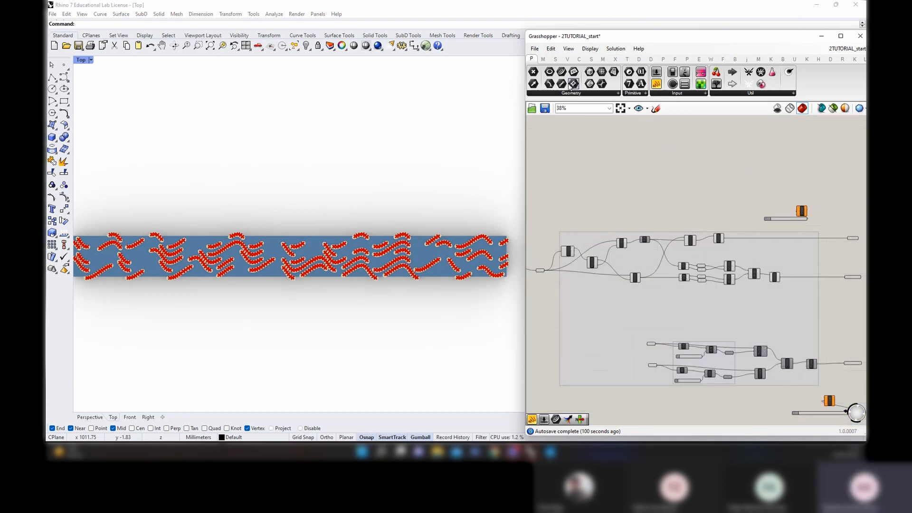
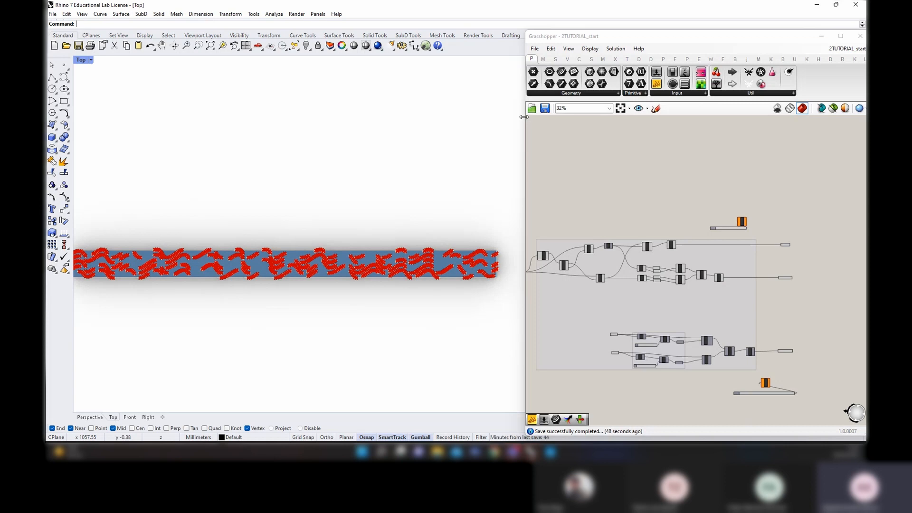
Widen the Grasshopper window over the Rhino viewport to gain more free canvas space
left_click_drag(523, 117, 518, 120)
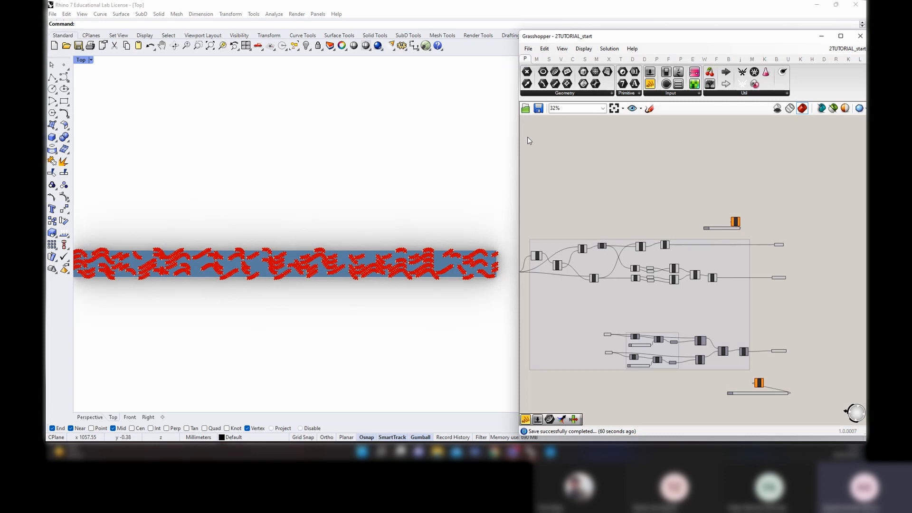
right_click_drag(810, 378, 699, 368)
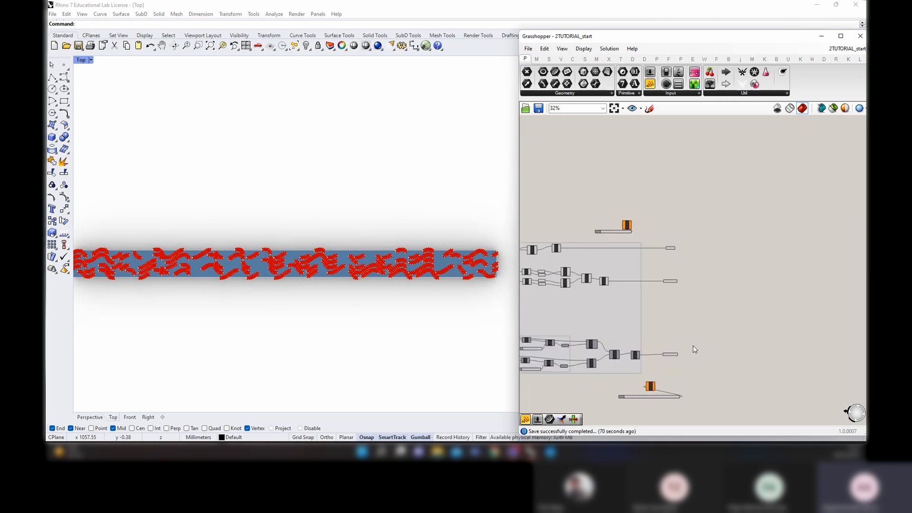
left_click_drag(520, 151, 461, 158)
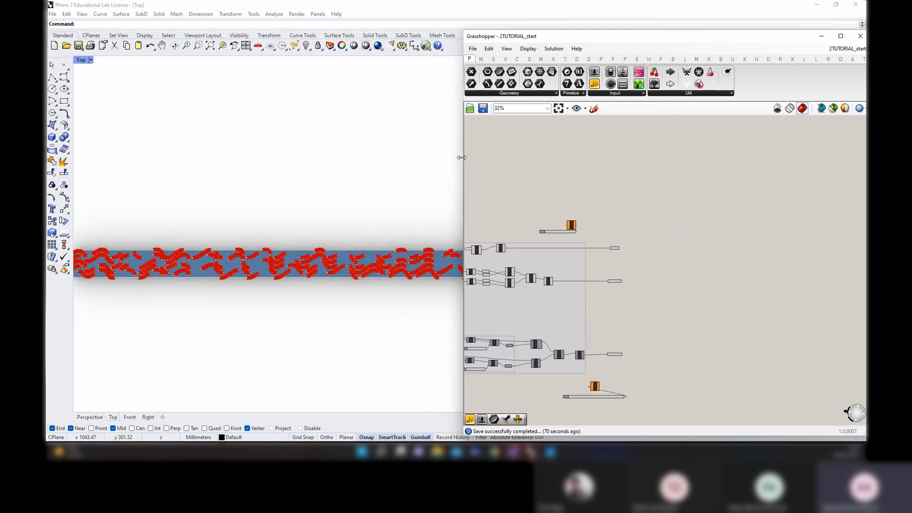
left_click_drag(669, 40, 662, 38)
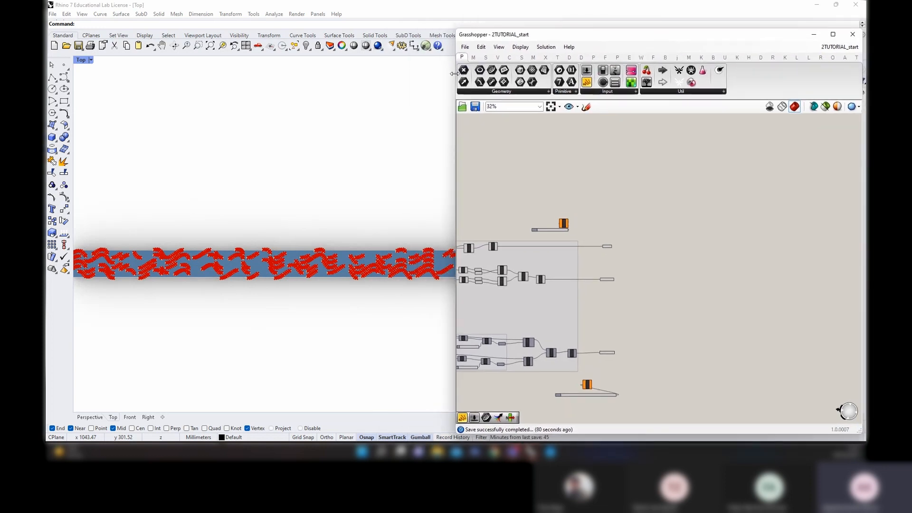
left_click_drag(453, 74, 446, 74)
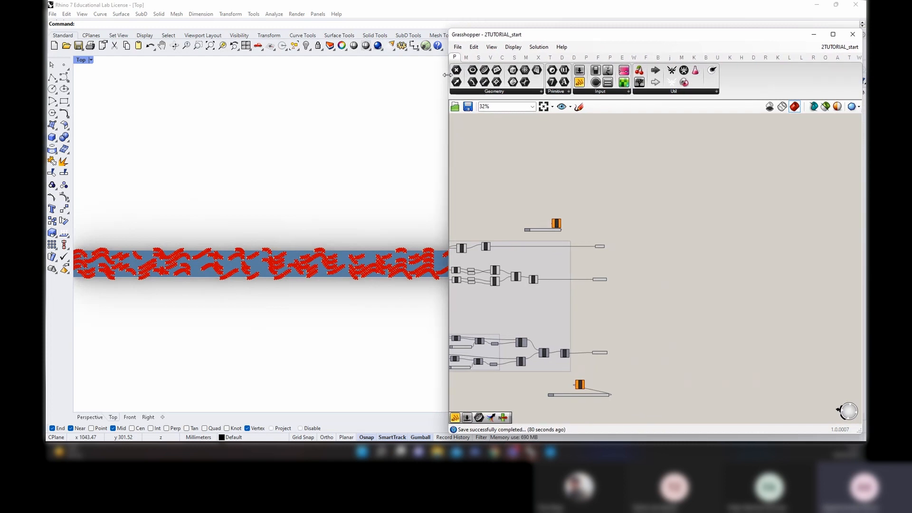
Duplicate the abstract table parameter from the GOODIES FOR THIS TUTORIAL group
scroll(627, 260, "up", 5)
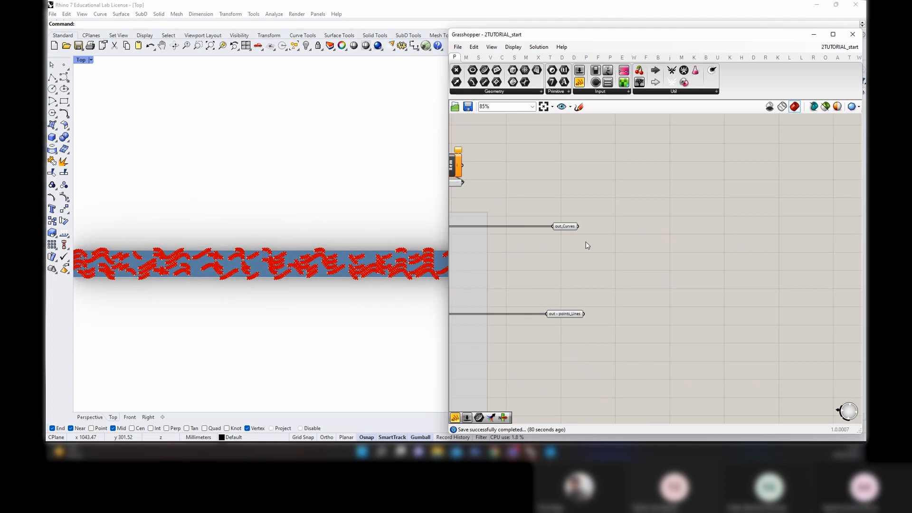
scroll(395, 259, "down", 1)
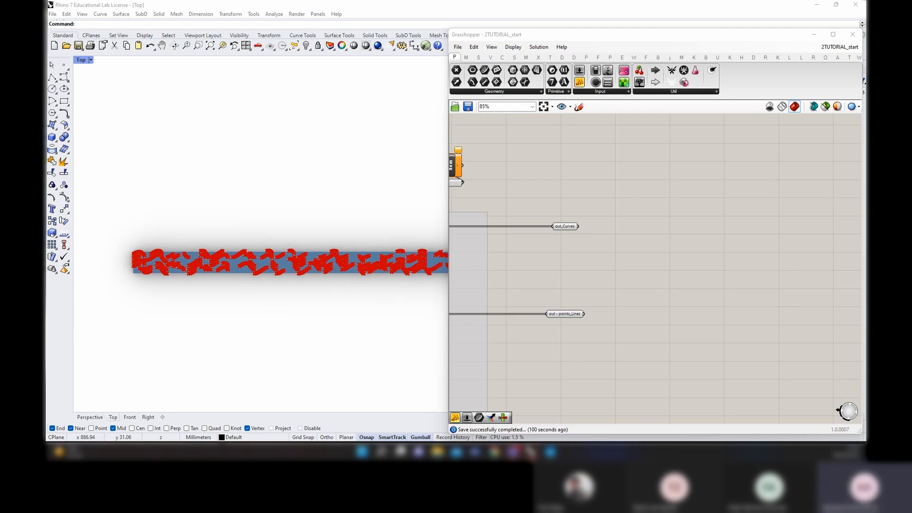
scroll(628, 227, "down", 10)
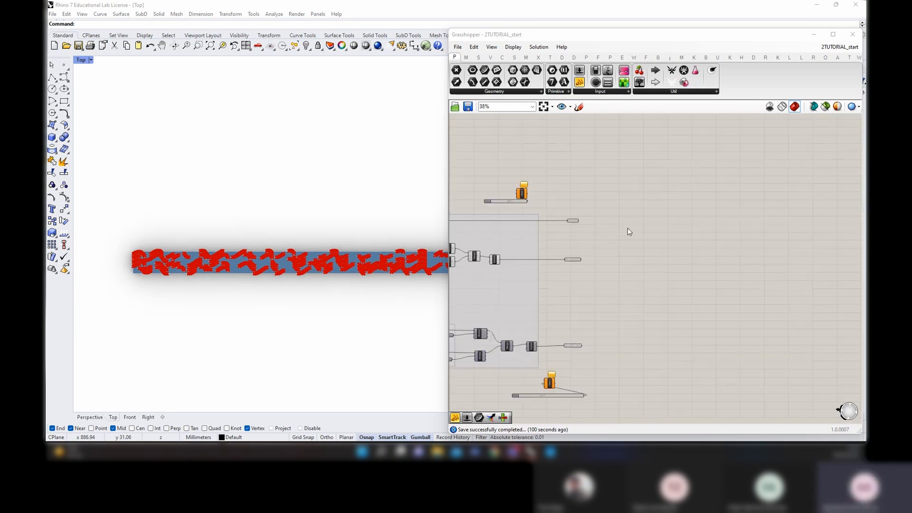
scroll(575, 220, "up", 10)
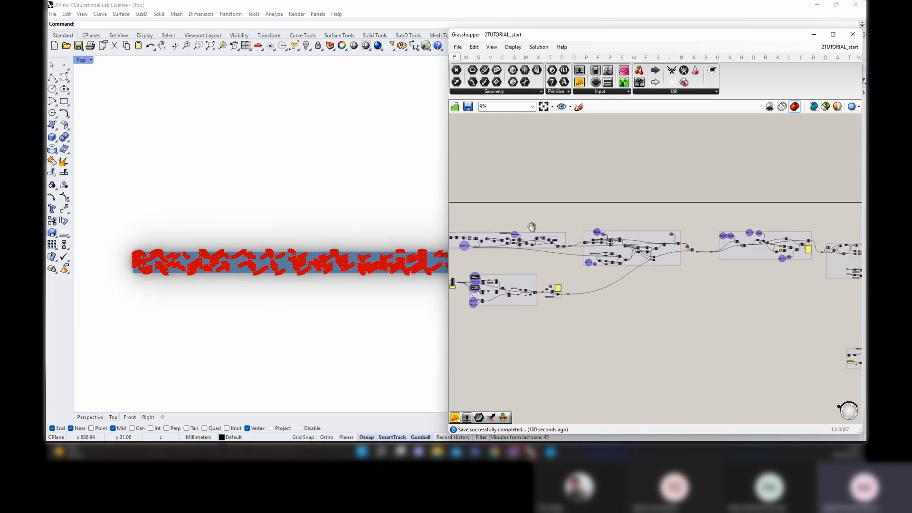
left_click(511, 295)
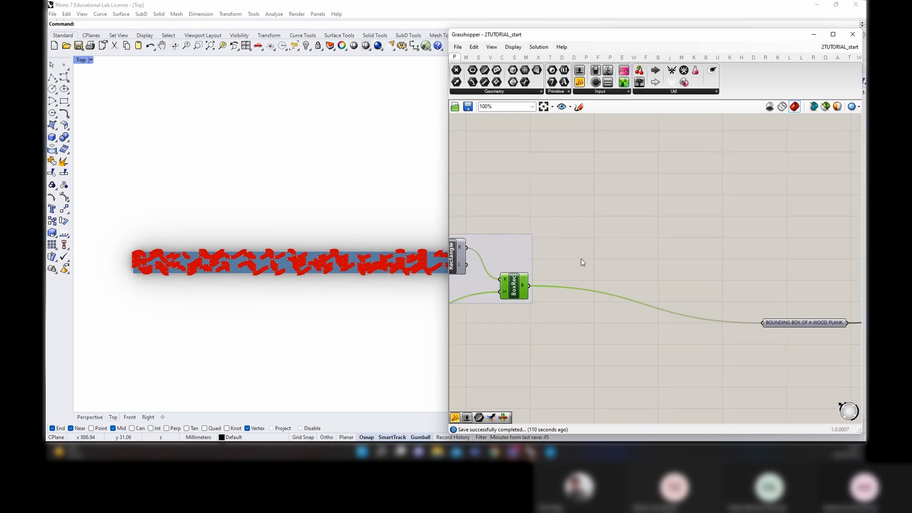
right_click_drag(551, 265, 517, 306)
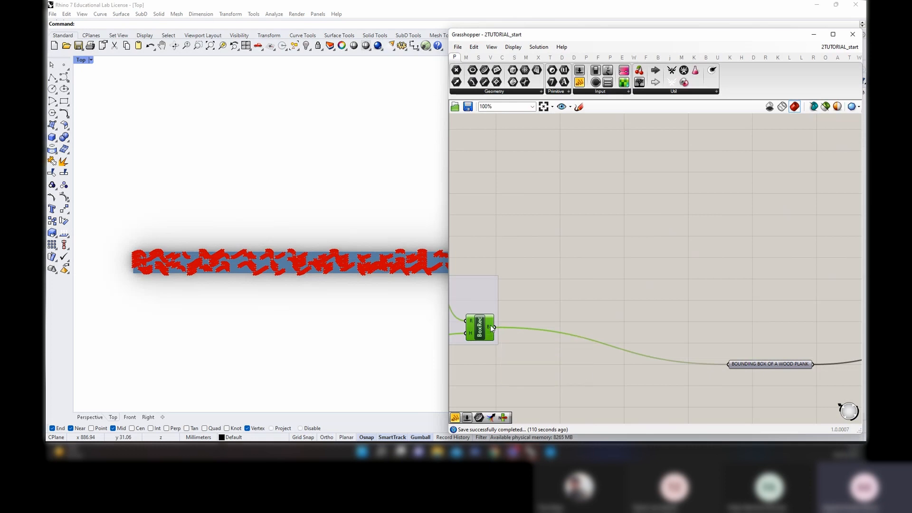
scroll(649, 281, "down", 3)
right_click_drag(446, 200, 512, 203)
right_click_drag(527, 207, 659, 216)
scroll(589, 193, "up", 4)
left_click(558, 174)
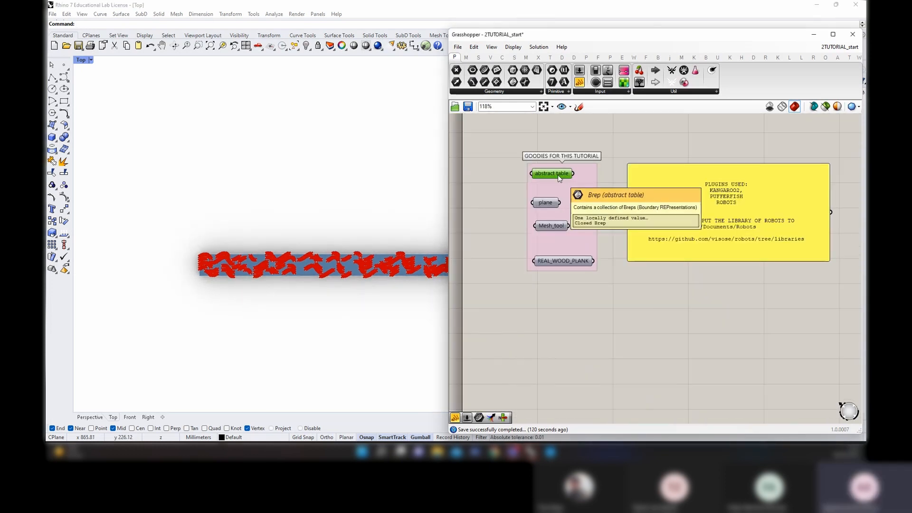
left_click_drag(558, 175, 616, 321, "alt")
scroll(552, 195, "down", 5)
scroll(623, 254, "up", 4)
scroll(622, 257, "down", 4)
scroll(564, 199, "up", 4)
Delete the surplus copies and place the remaining abstract table copy in the empty canvas above the BOUNDING BOX OF A WOOD PLANK wire
left_click(559, 195)
key("Delete")
left_click(536, 177)
key("Delete")
left_click_drag(537, 176, 768, 356)
right_click_drag(784, 386, 510, 231)
left_click_drag(501, 202, 573, 140)
right_click_drag(626, 161, 635, 233)
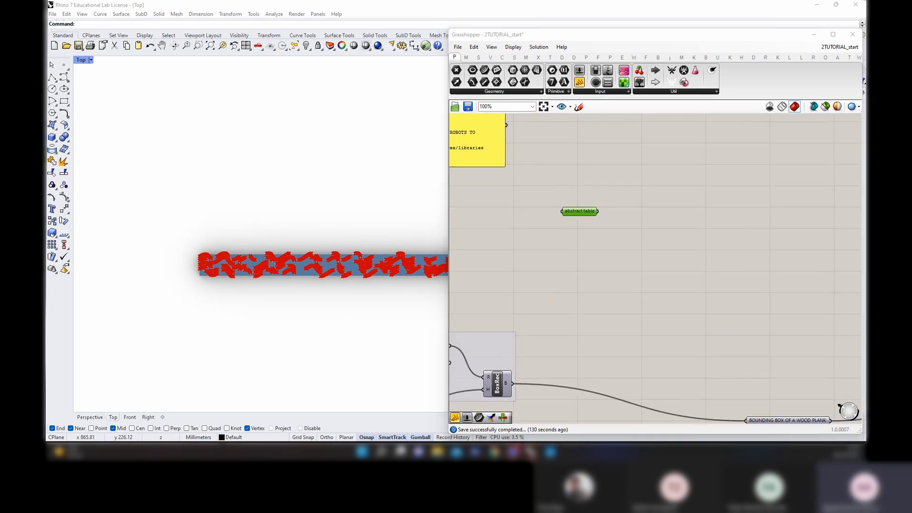
Copy the LOWEST OR HIGHES SURF cluster with its Gate slider and place the copies beside the abstract table copy
scroll(603, 190, "down", 8)
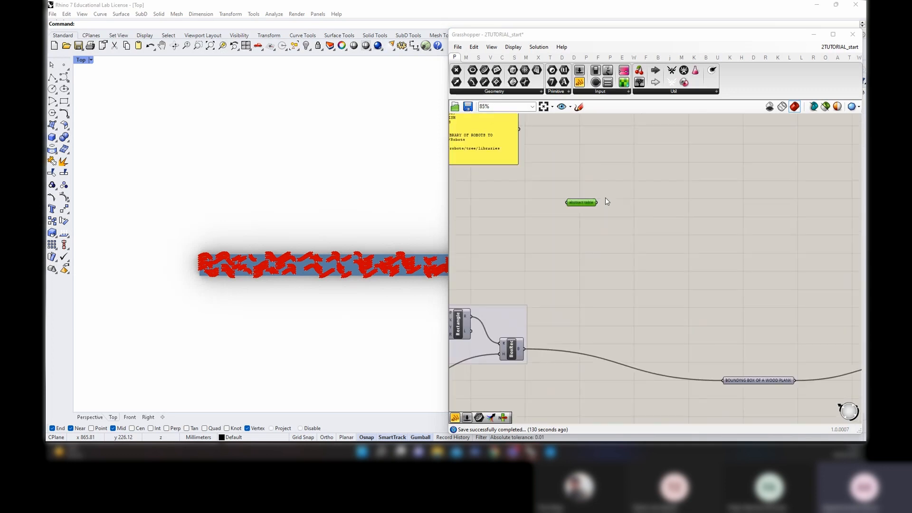
scroll(670, 294, "up", 8)
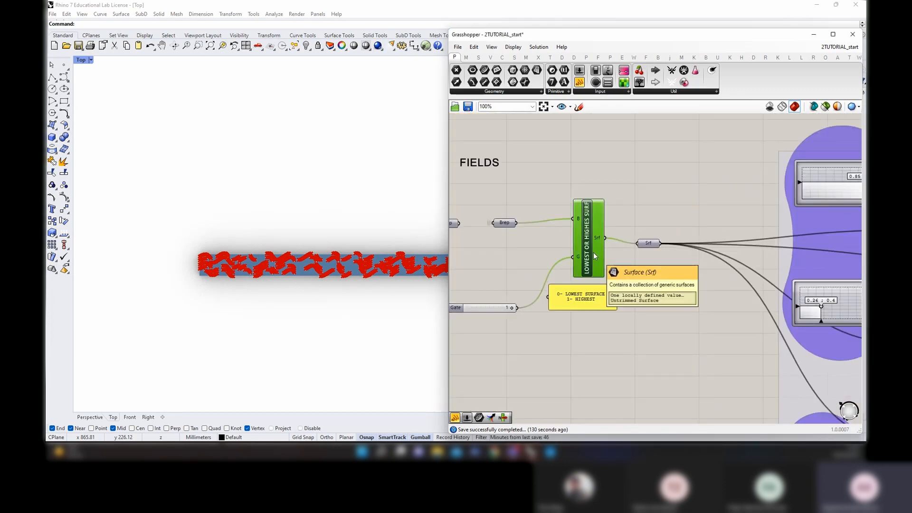
left_click(496, 310, "shift")
key("ctrl+c")
key("ctrl+v")
scroll(588, 261, "down", 2)
left_click_drag(594, 267, 543, 162)
scroll(611, 316, "down", 8)
scroll(511, 192, "up", 4)
scroll(527, 173, "up", 6)
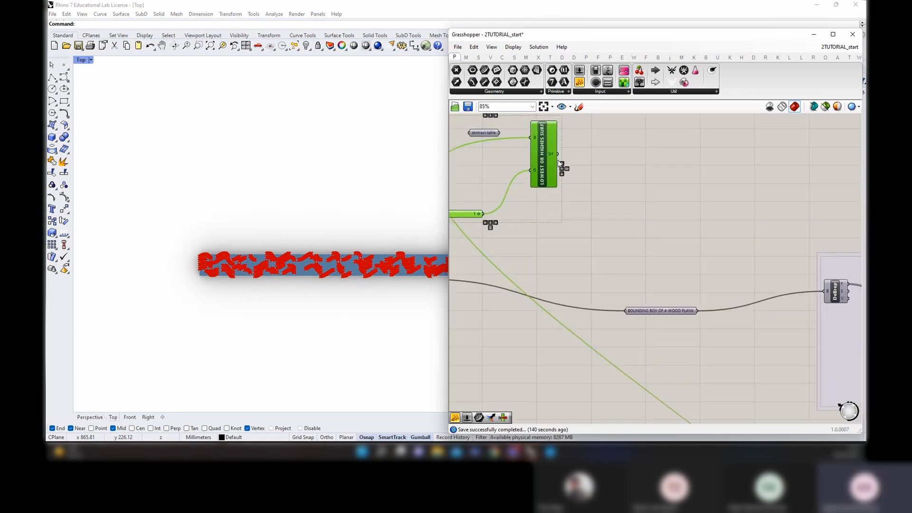
Connect abstract table to the B input of the copied surface cluster and turn on the parameter's preview
left_click(511, 146)
right_click_drag(510, 145, 566, 198)
left_click_drag(555, 184, 587, 191)
left_click(537, 187)
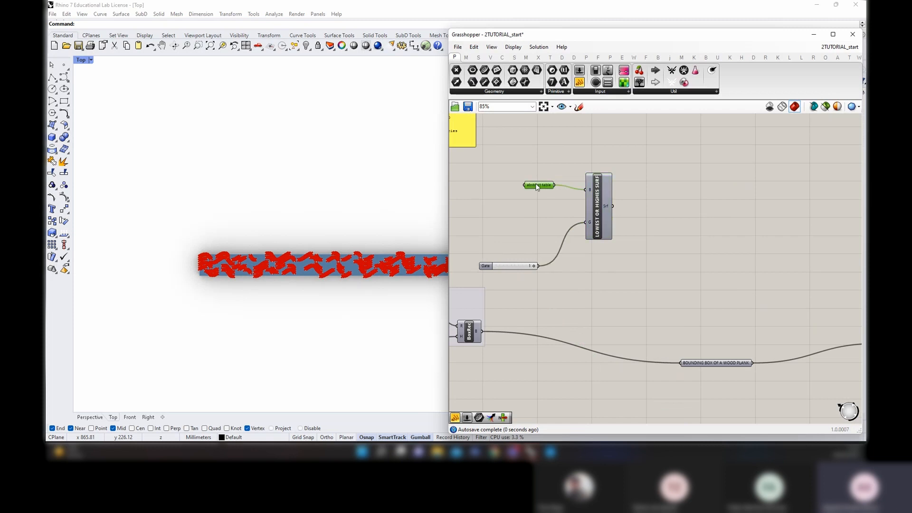
middle_click(544, 169)
left_click(550, 173)
Maximize the Perspective viewport and examine the abstract table box in relation to the wood plank
double_click(84, 62)
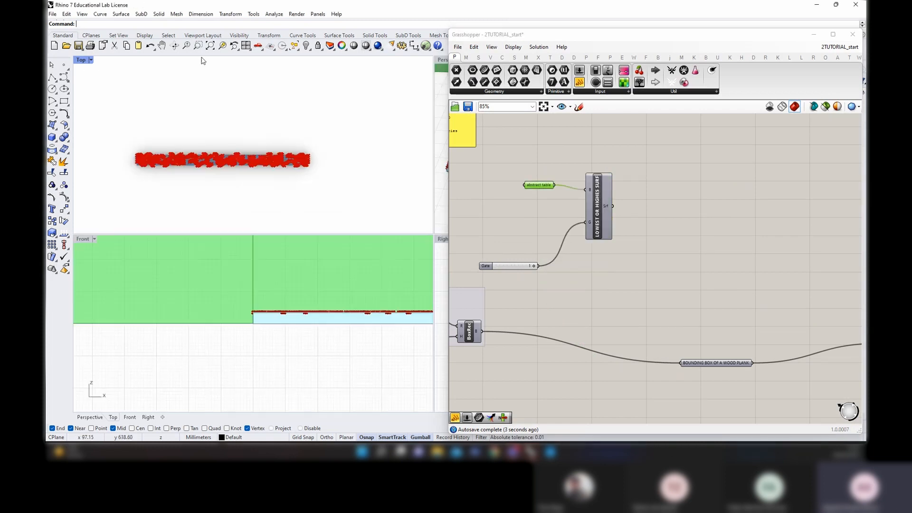
double_click(441, 60)
scroll(349, 128, "down", 4)
right_click_drag(332, 228, 422, 291)
right_click_drag(422, 291, 389, 272, "shift")
right_click_drag(318, 374, 327, 363, "shift")
right_click_drag(301, 364, 280, 326)
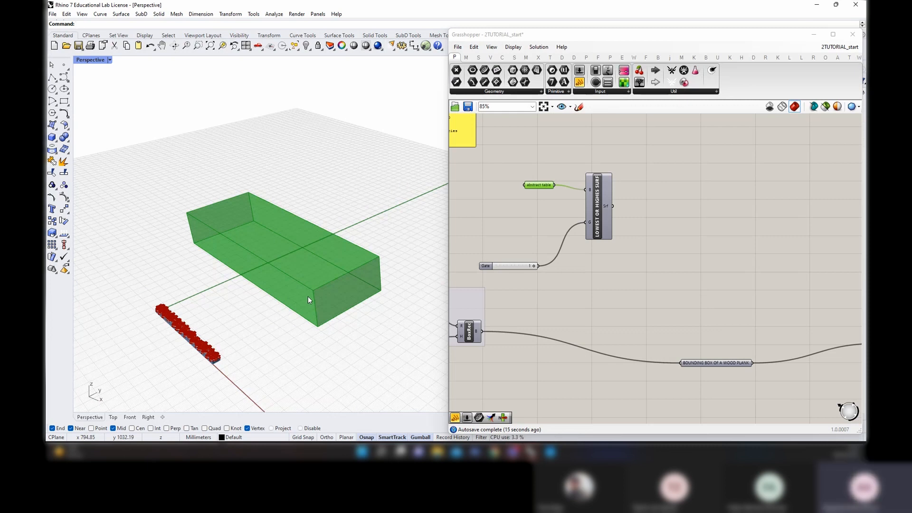
right_click_drag(308, 297, 424, 319)
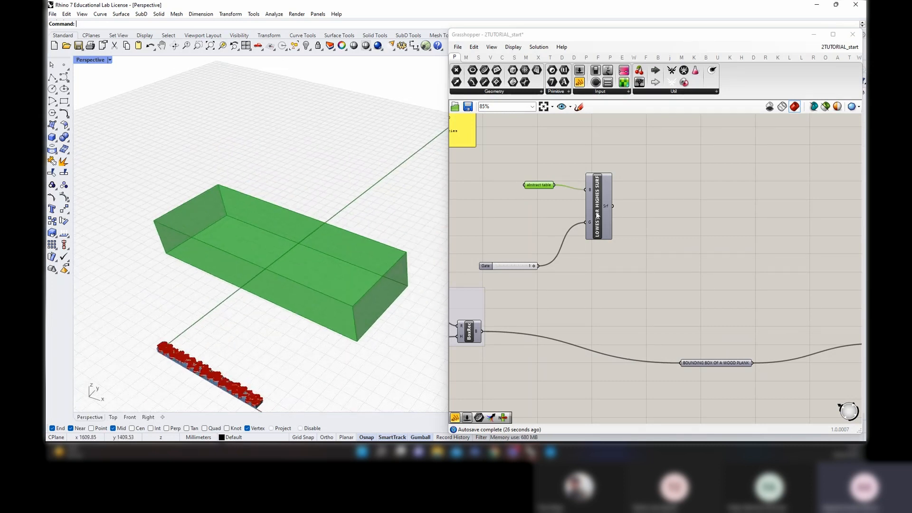
Align the surface cluster and its Gate slider with abstract table, and place a duplicate of both directly below them
left_click_drag(598, 215, 605, 210)
left_click_drag(523, 265, 546, 227)
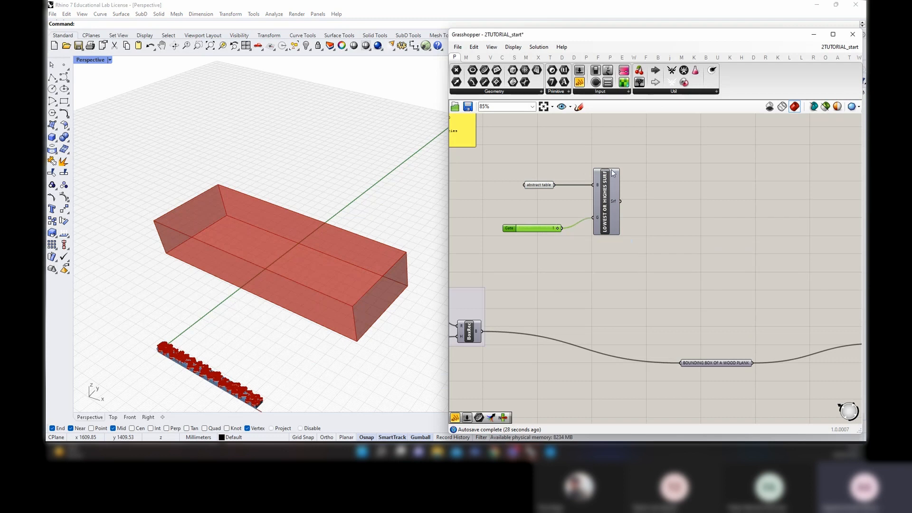
left_click_drag(617, 255, 515, 174)
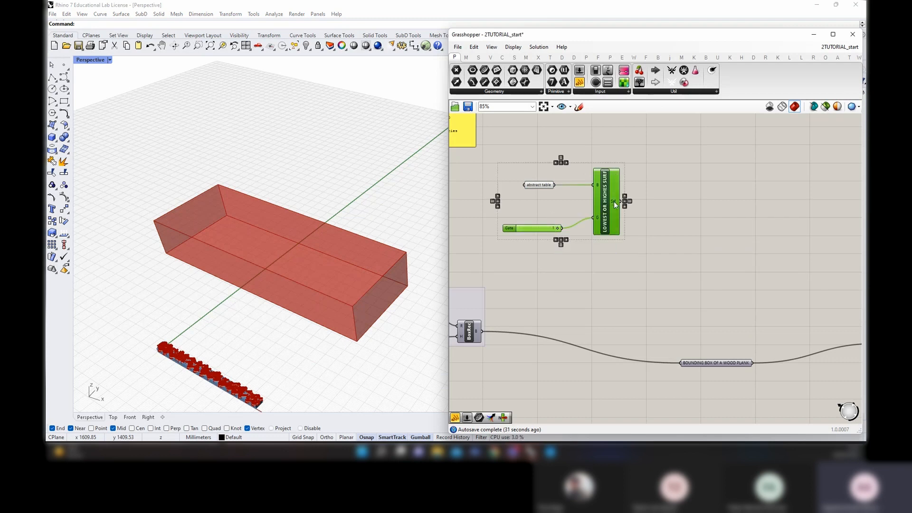
key("ctrl+v")
left_click_drag(615, 213, 622, 277)
left_click(685, 250)
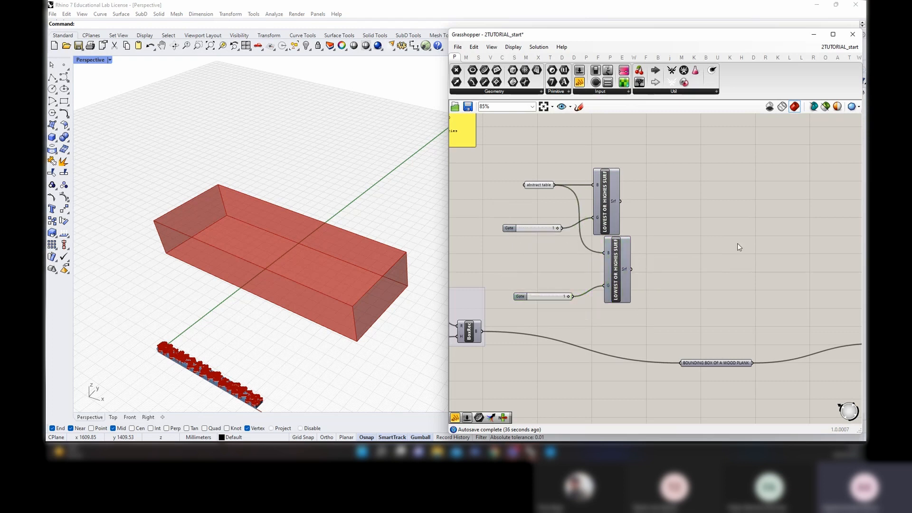
Select the upper surface cluster and check which face of the abstract table box it extracts
left_click(608, 213)
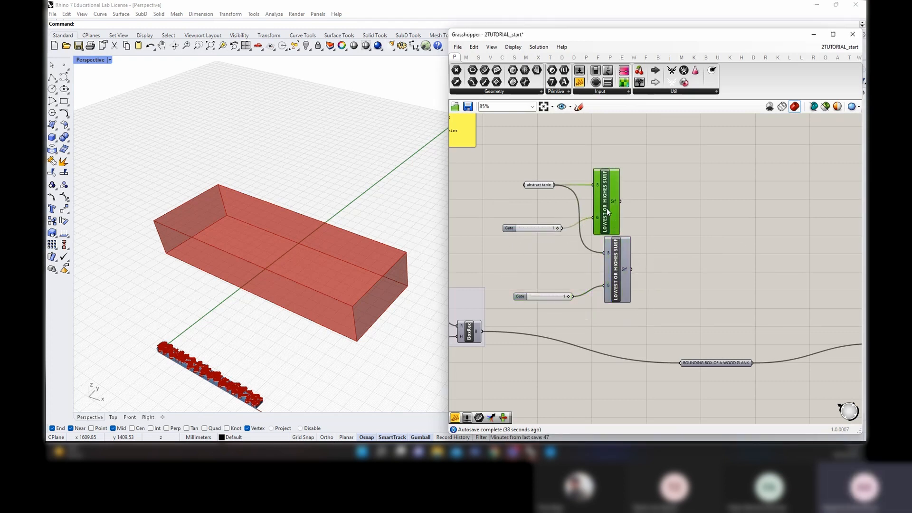
right_click(617, 201)
left_click(659, 160)
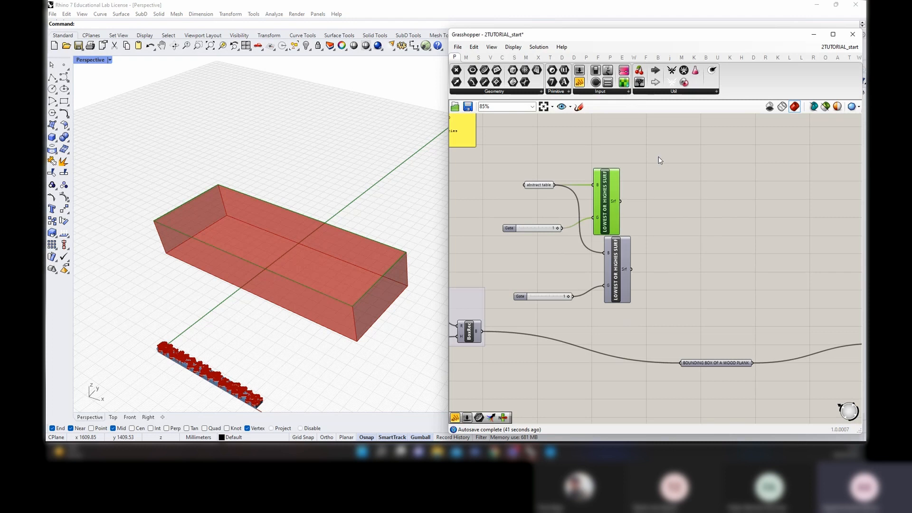
right_click_drag(274, 238, 255, 219)
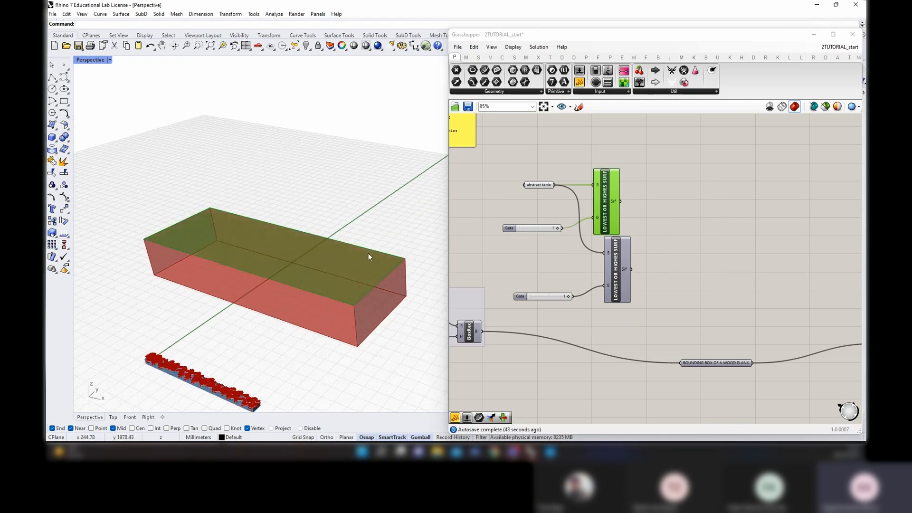
Shift the lower surface cluster and its Gate slider slightly away from the upper pair
left_click(619, 286)
right_click_drag(631, 334, 628, 273)
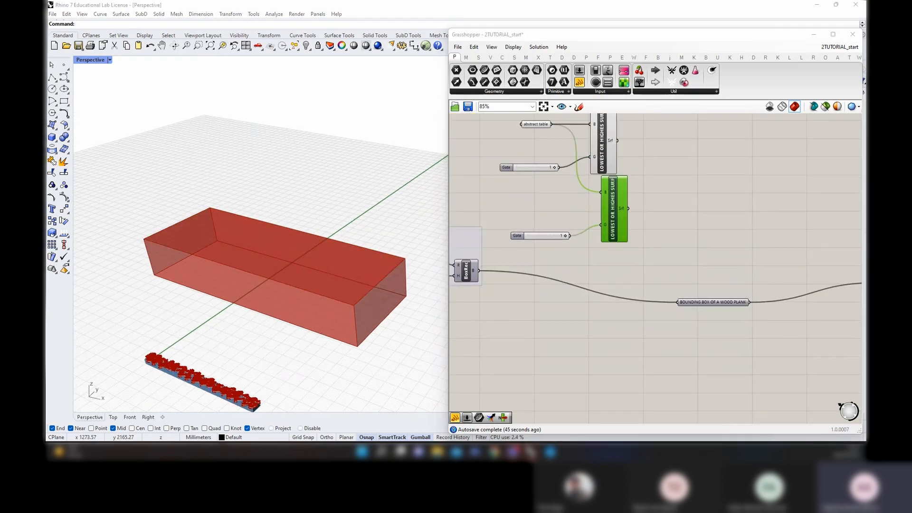
left_click_drag(629, 257, 558, 241)
left_click(470, 274)
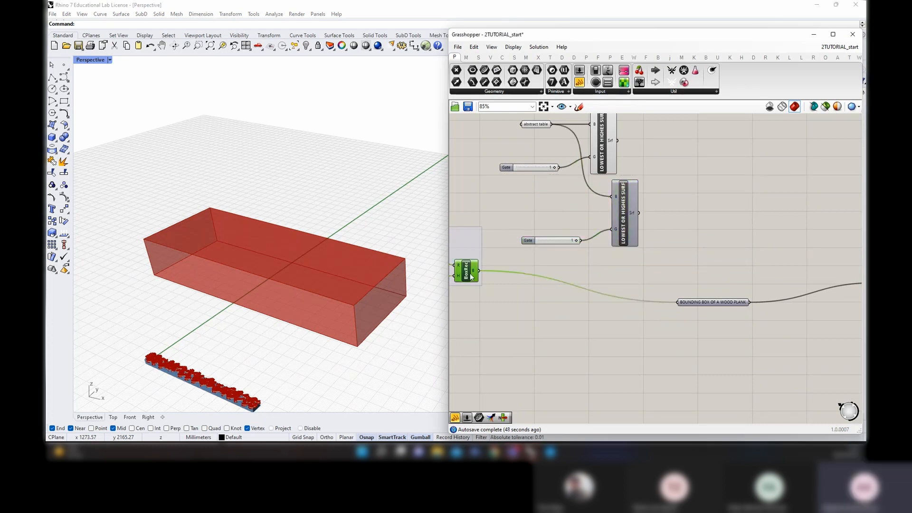
left_click_drag(479, 271, 554, 217)
left_click(547, 199)
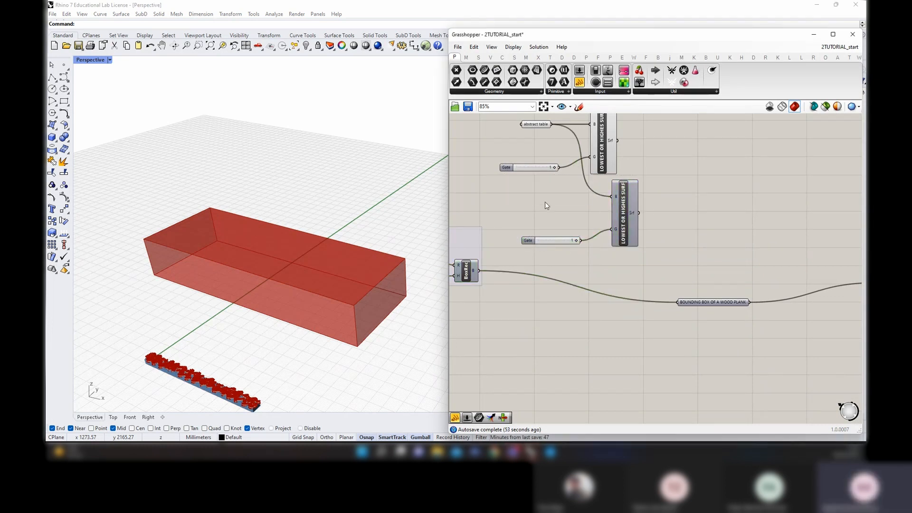
Add a Data parameter beside the lower surface cluster and name it "bounding box of a wood plank"
double_click(545, 203)
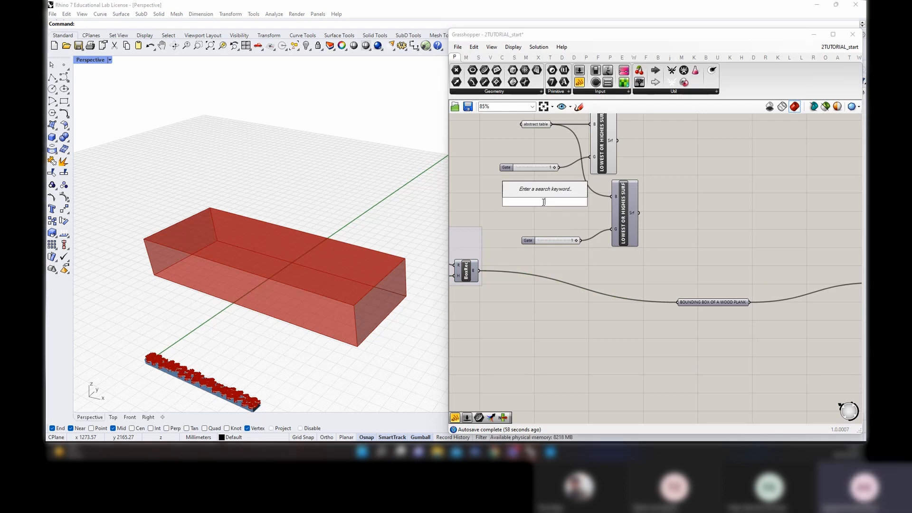
type("data")
key("Return")
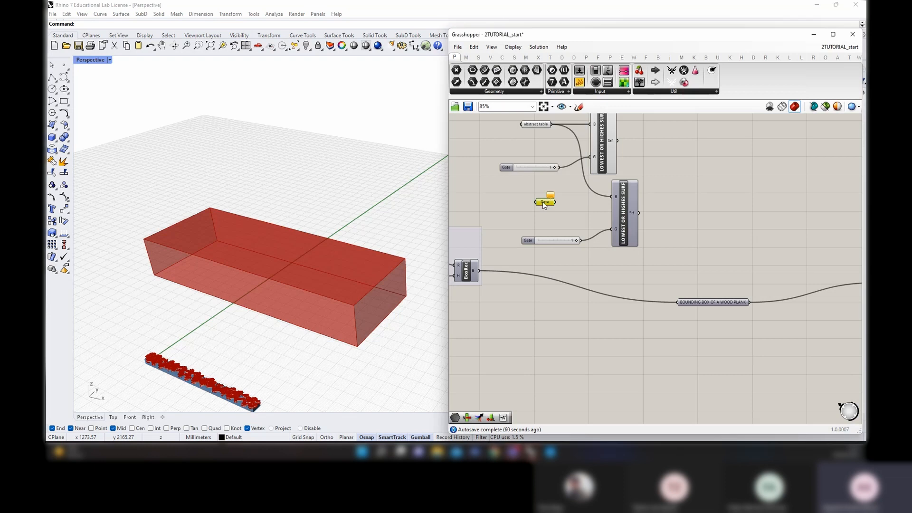
right_click(544, 201)
type("b")
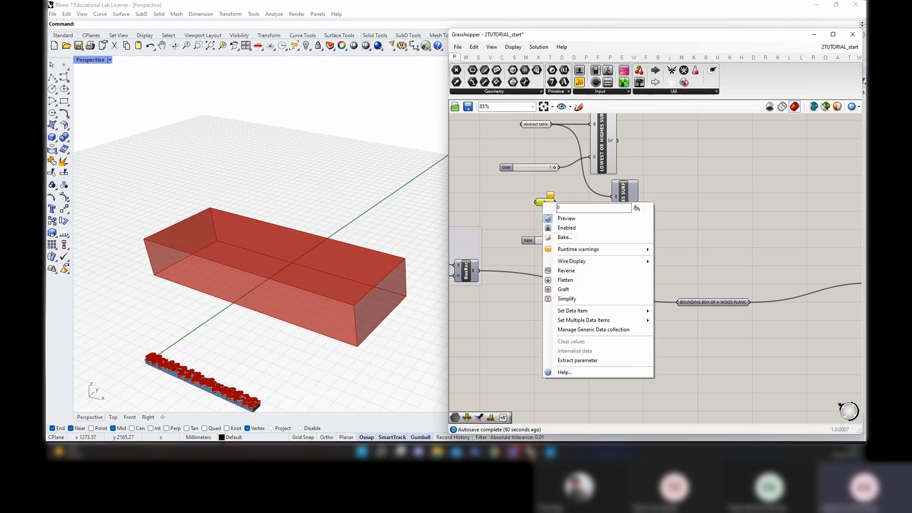
type("onding box of a wood plank")
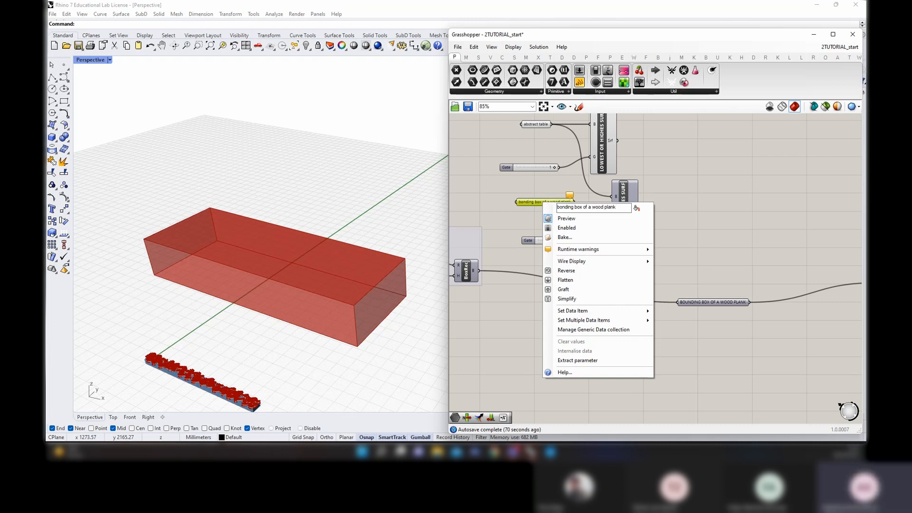
left_click(457, 215)
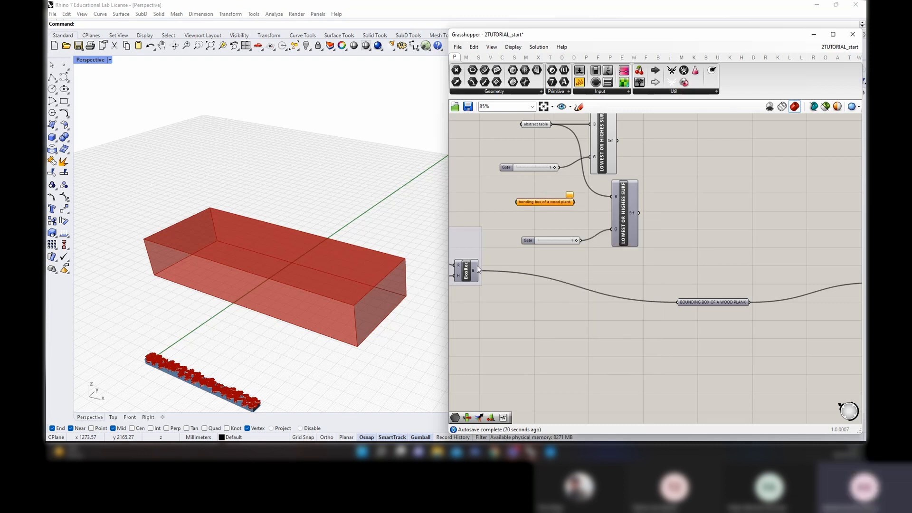
right_click(535, 202)
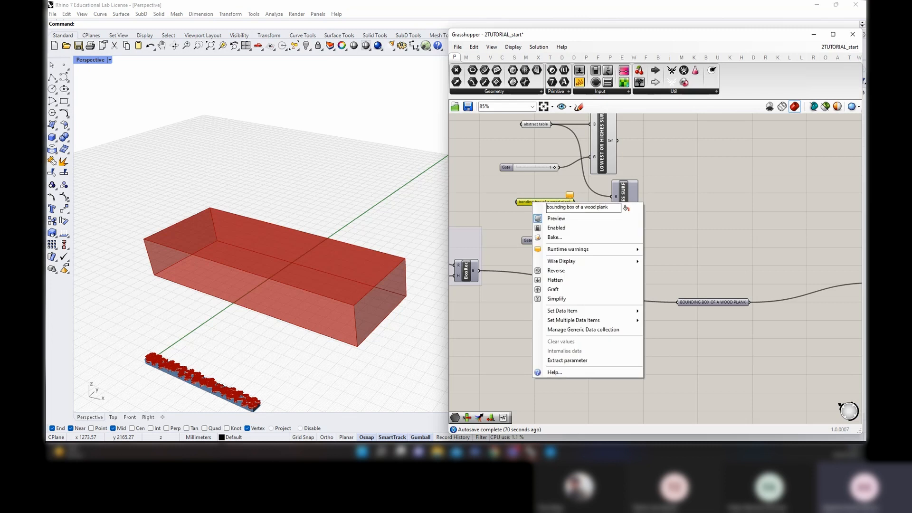
key("Return")
Route the BoxRec output through the new plank parameter into the lower cluster's B input and set its Gate to 0
left_click_drag(479, 271, 612, 197)
left_click(625, 216)
scroll(555, 241, "up", 3)
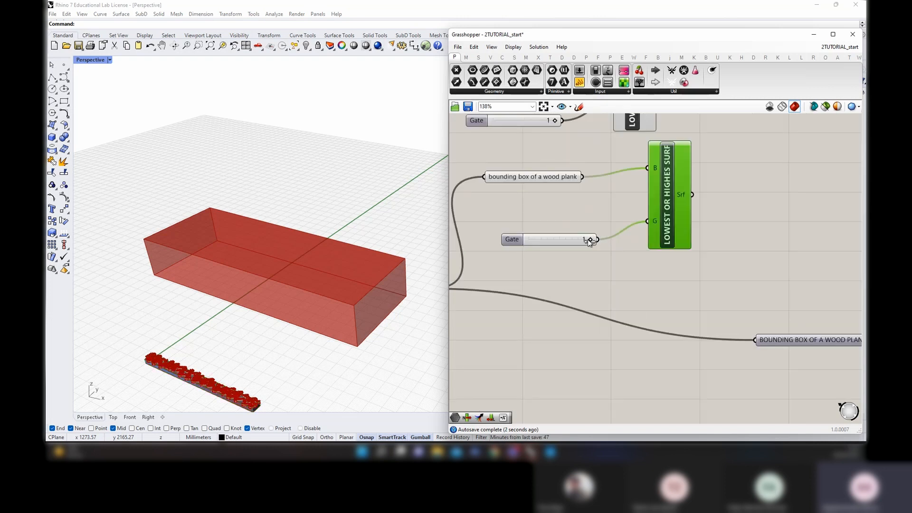
left_click_drag(591, 239, 354, 326)
right_click_drag(228, 393, 171, 330)
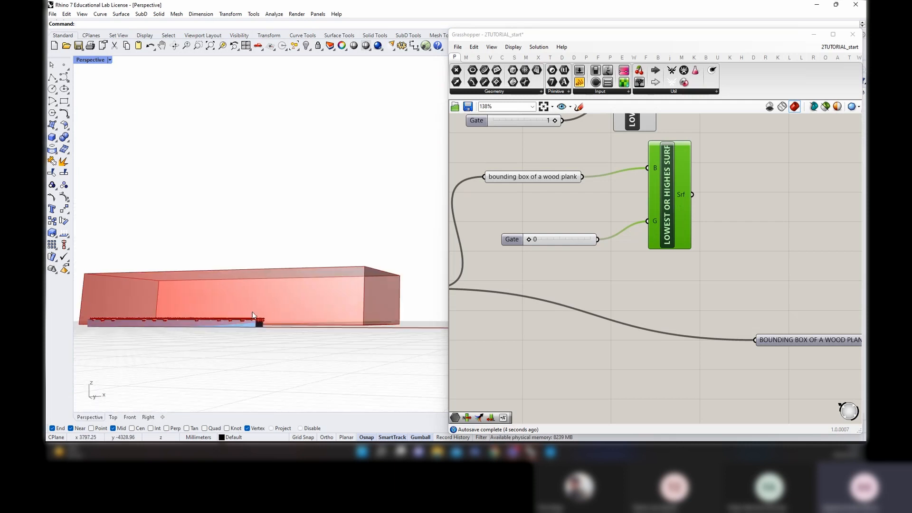
right_click_drag(252, 315, 289, 244)
Rearrange the two surface clusters with their parameters and Gate sliders, and align both clusters in one column
scroll(667, 248, "down", 3)
right_click_drag(678, 164, 665, 248)
left_click_drag(673, 247, 572, 243)
left_click_drag(705, 342, 572, 206)
left_click_drag(635, 233, 657, 198)
left_click(745, 286)
right_click_drag(737, 302, 622, 320)
left_click_drag(623, 320, 541, 221)
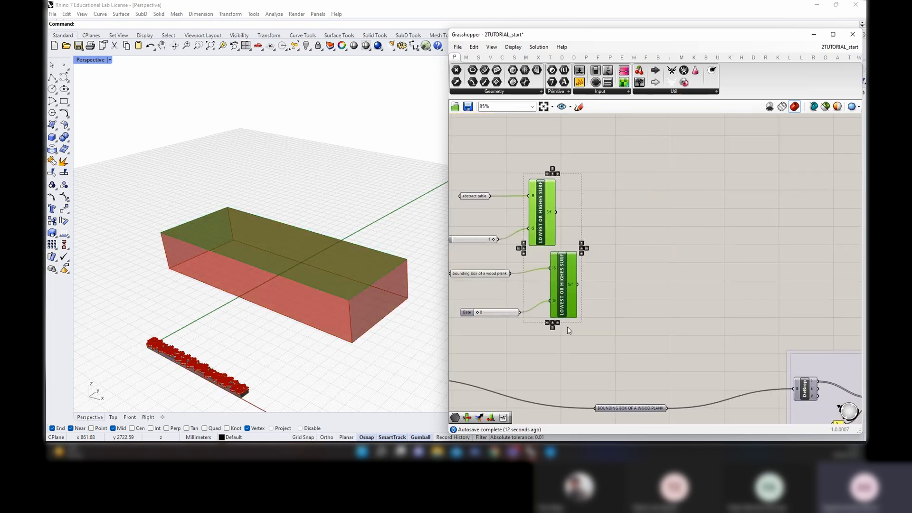
left_click_drag(604, 339, 525, 202)
left_click(558, 322)
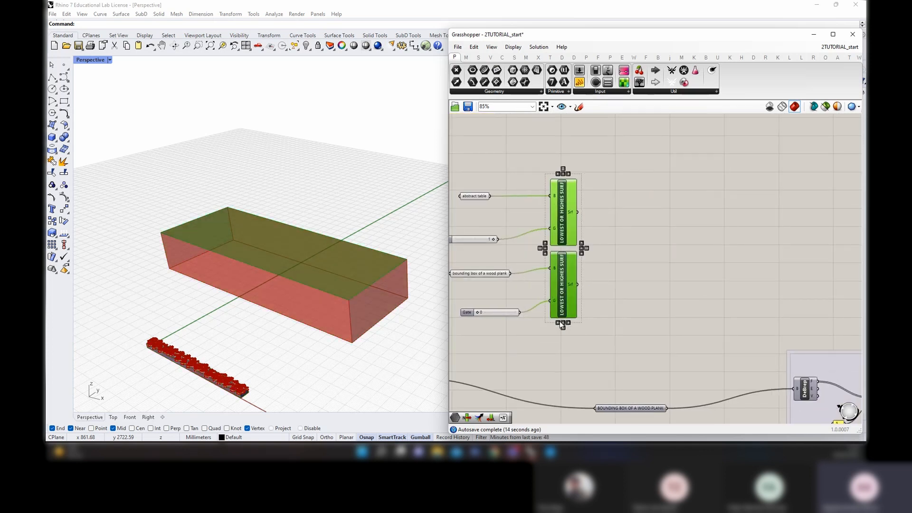
left_click(682, 271)
Add a Move component and a Vector 2Pt component beyond the two surface clusters
right_click_drag(680, 243, 626, 260)
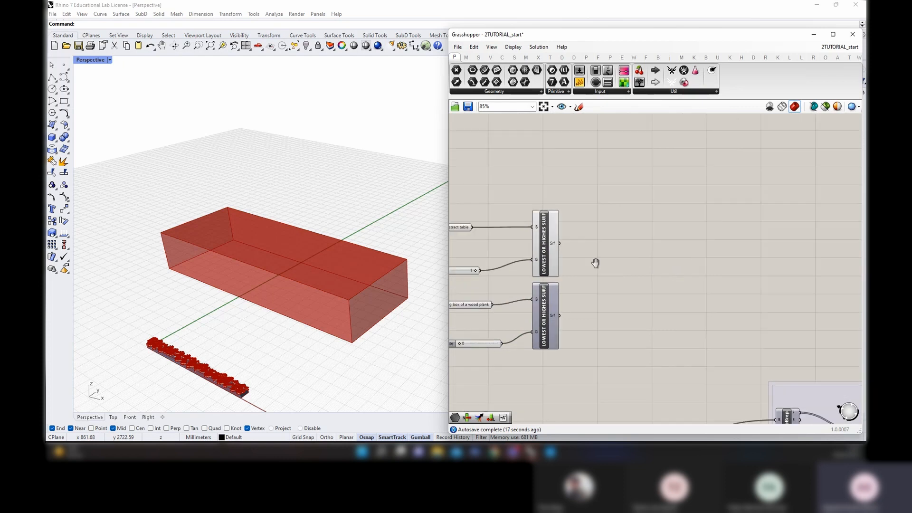
double_click(690, 273)
type("move")
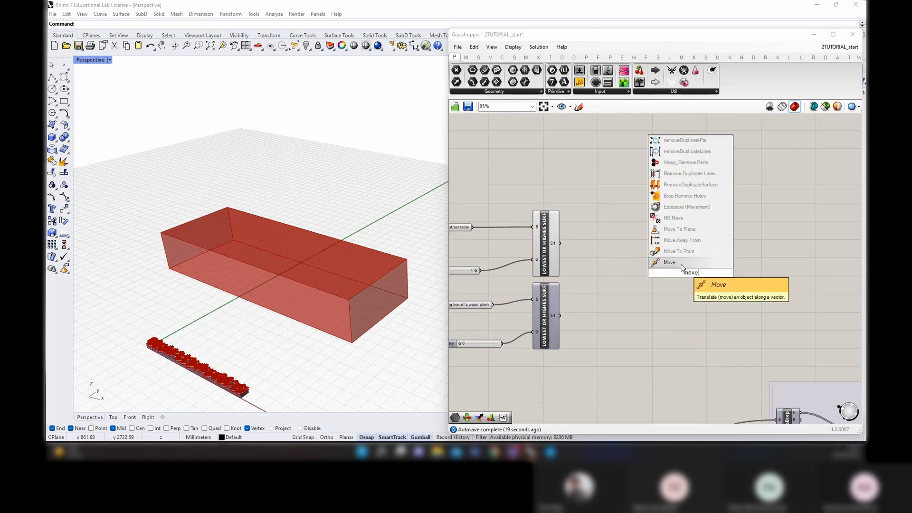
key("Return")
double_click(655, 296)
type("vector2pt")
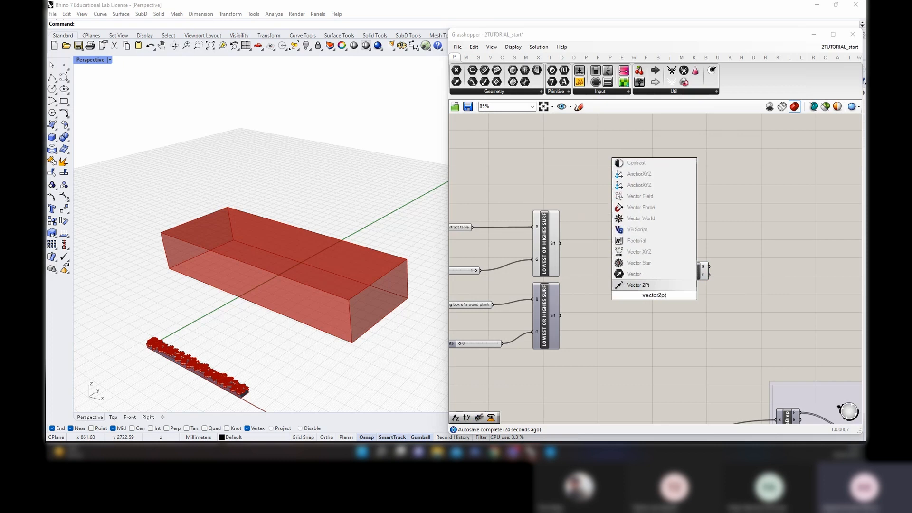
key("Return")
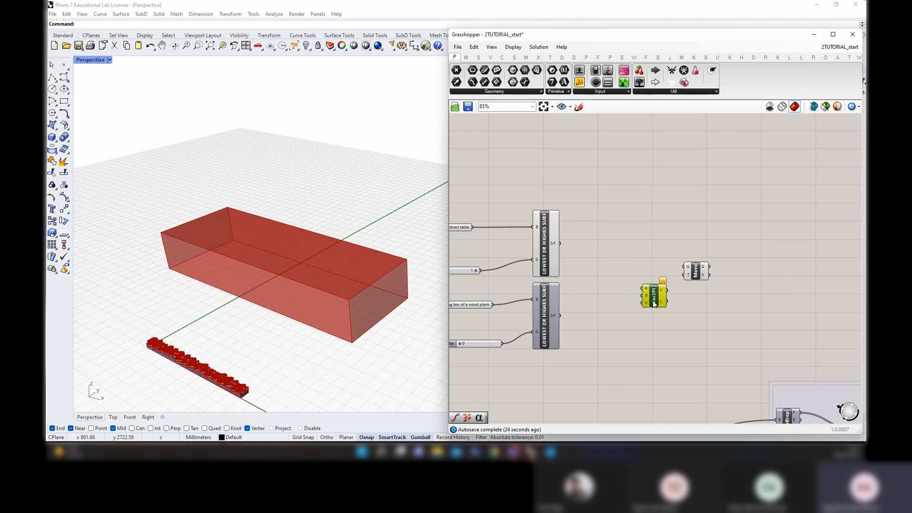
Add an Area component for each surface cluster and connect each cluster's Srf output to it
double_click(589, 244)
type("area")
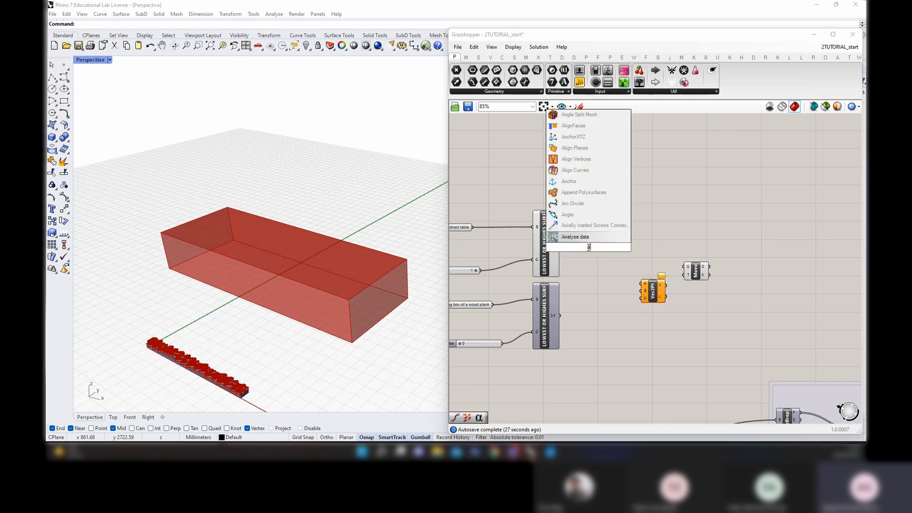
key("Return")
left_click_drag(577, 247, 590, 322)
left_click_drag(561, 315, 580, 315)
left_click_drag(584, 314, 583, 324)
Connect the plank centroid to Vec2Pt's A input and the table centroid to B, and feed the vector into Move's T input
right_click_drag(190, 375, 246, 298)
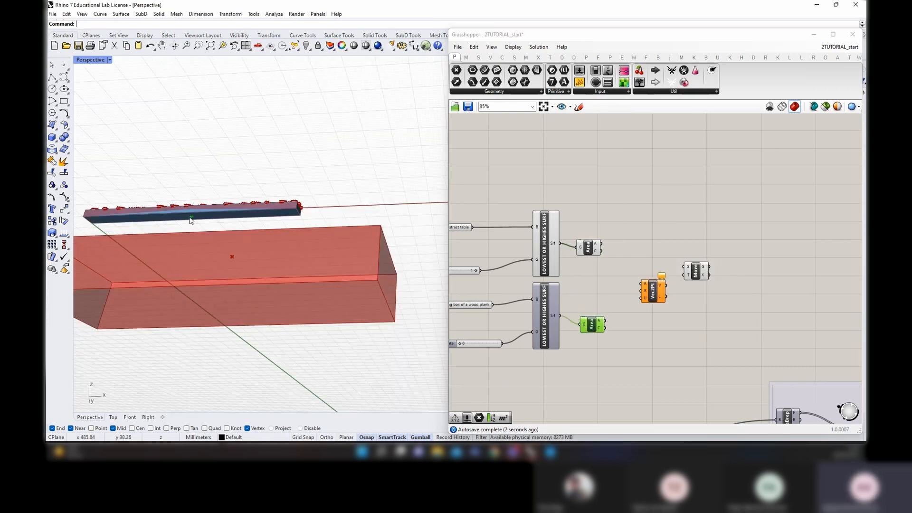
right_click_drag(191, 218, 189, 310)
right_click_drag(613, 318, 591, 312)
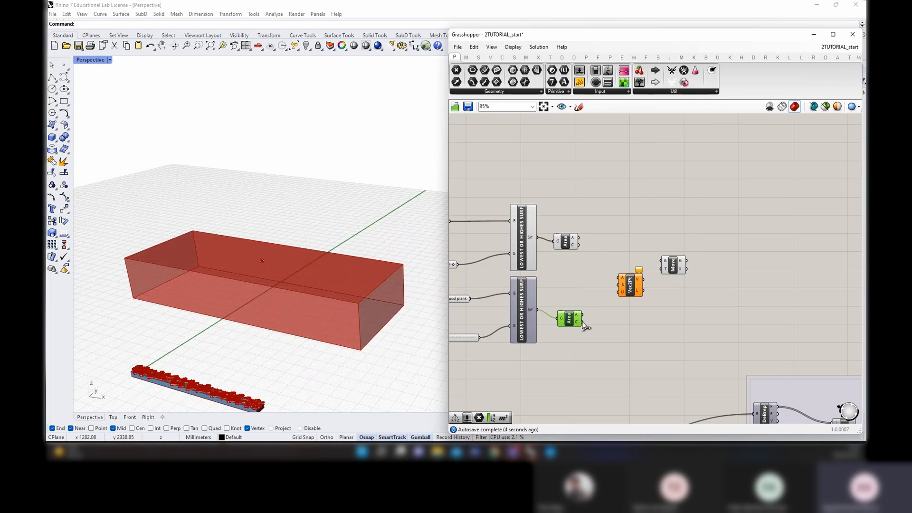
left_click_drag(584, 322, 629, 292)
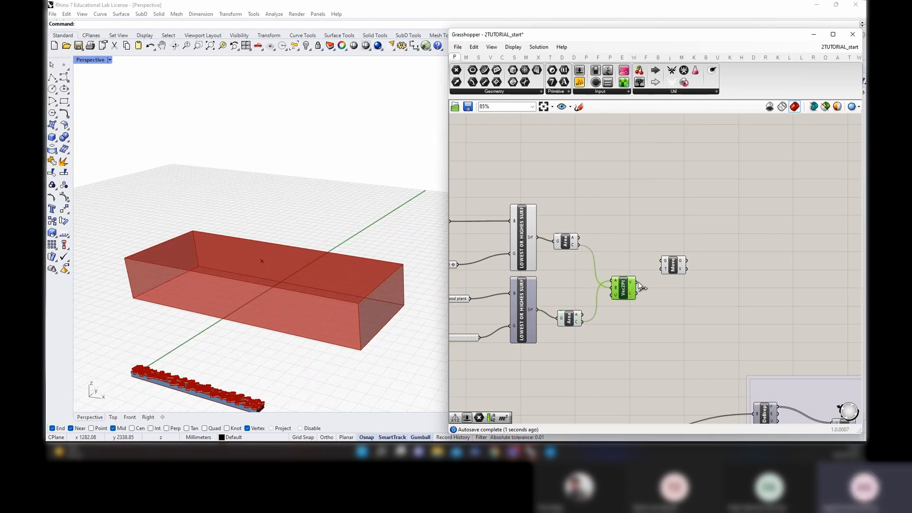
Connect the plank's bounding box parameter to Move's G input and inspect the moved plank on the abstract table
right_click_drag(613, 316, 678, 291)
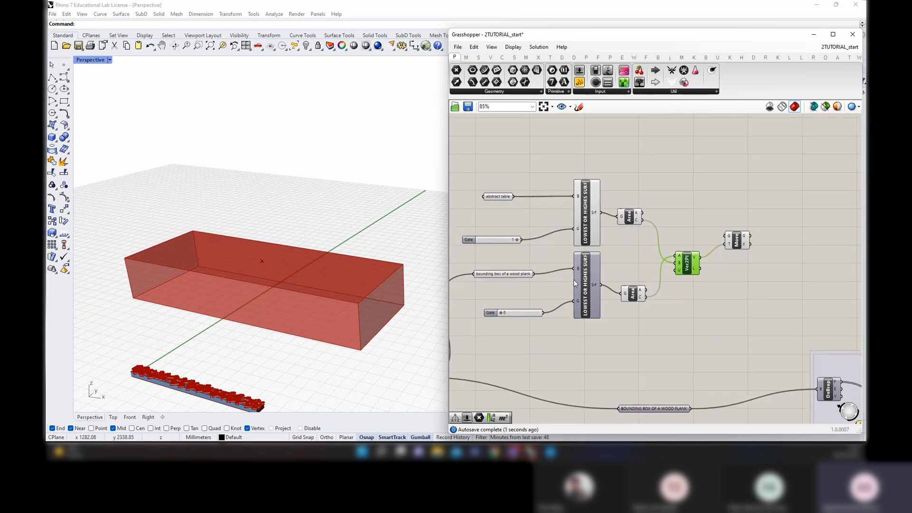
left_click_drag(534, 274, 736, 242)
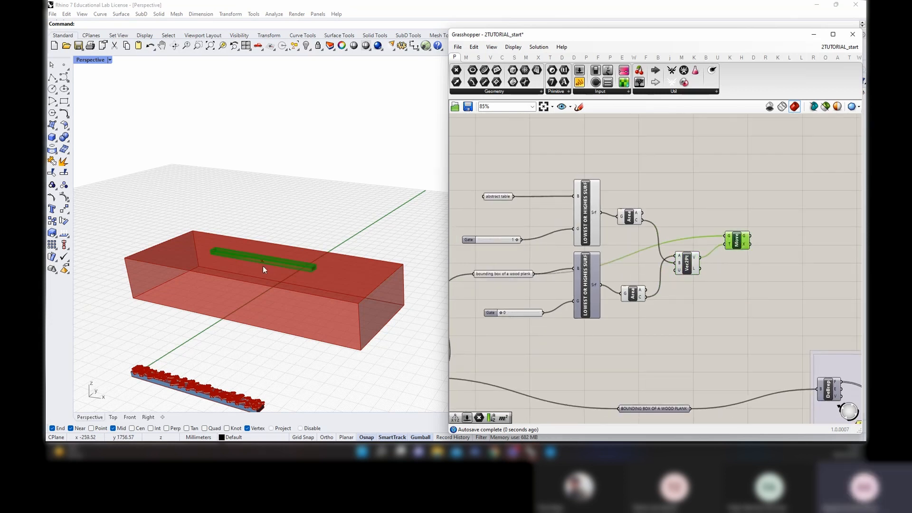
right_click_drag(263, 266, 236, 297)
Move the uppercase BOUNDING BOX OF A WOOD PLANK parameter closer to the group it feeds
scroll(754, 232, "down", 2)
right_click_drag(753, 238, 644, 244)
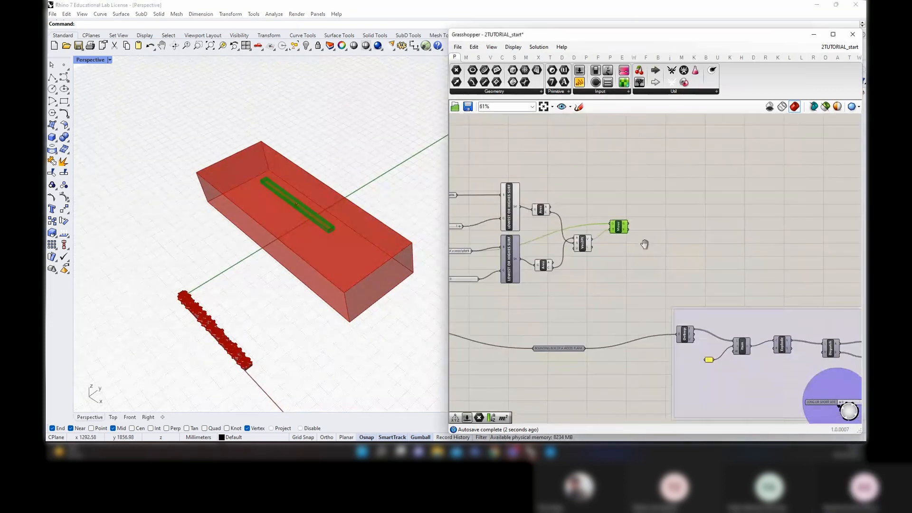
scroll(643, 246, "down", 2)
scroll(590, 311, "up", 2)
left_click_drag(565, 320, 509, 318)
right_click_drag(508, 318, 583, 288)
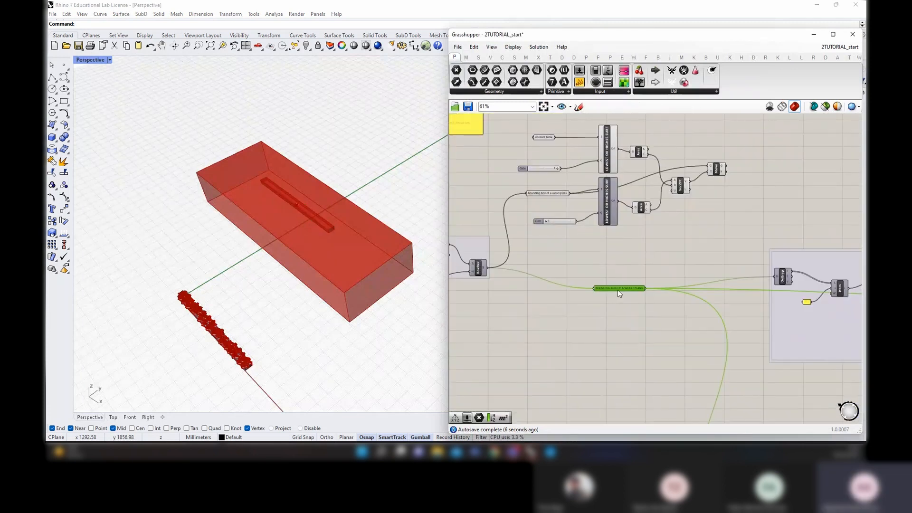
left_click_drag(618, 290, 699, 284)
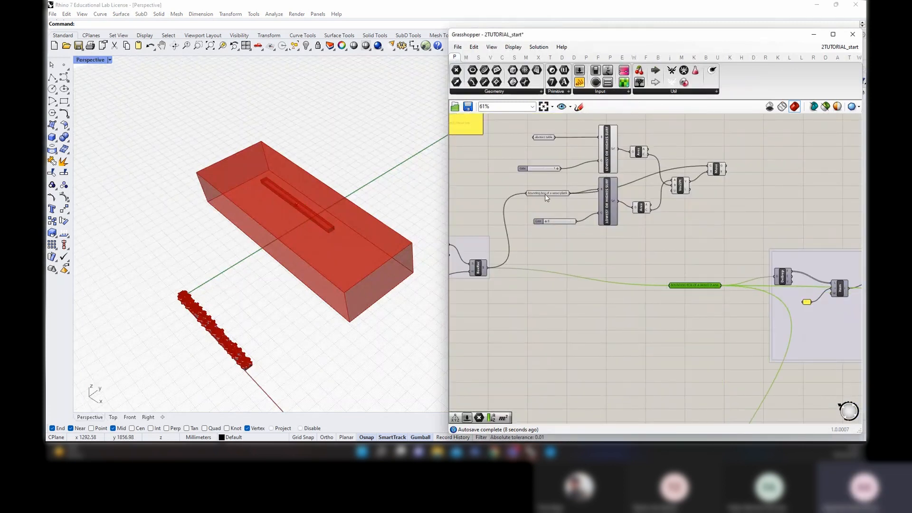
Copy the BOUNDING BOX OF A WOOD PLANK parameter next to BoxRec and route the original's input through the copy
scroll(546, 194, "up", 2)
left_click_drag(755, 320, 492, 324, "alt")
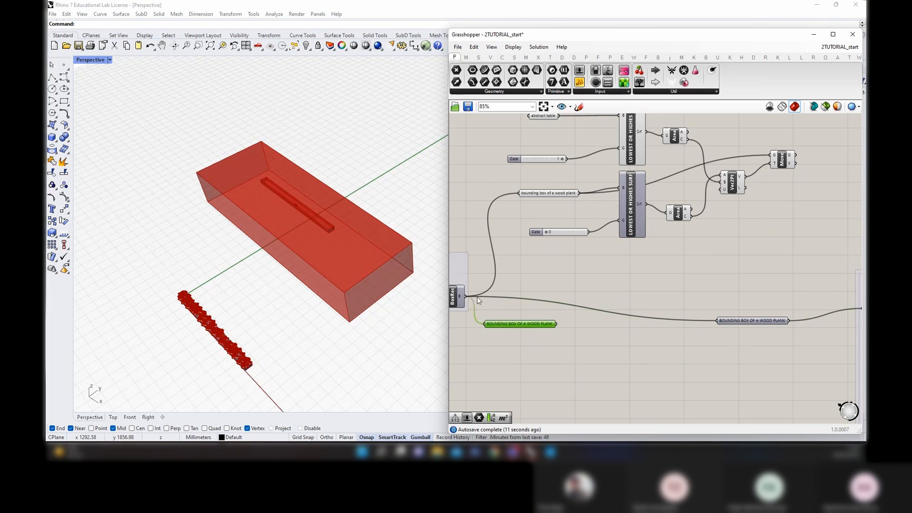
left_click_drag(558, 326, 718, 322)
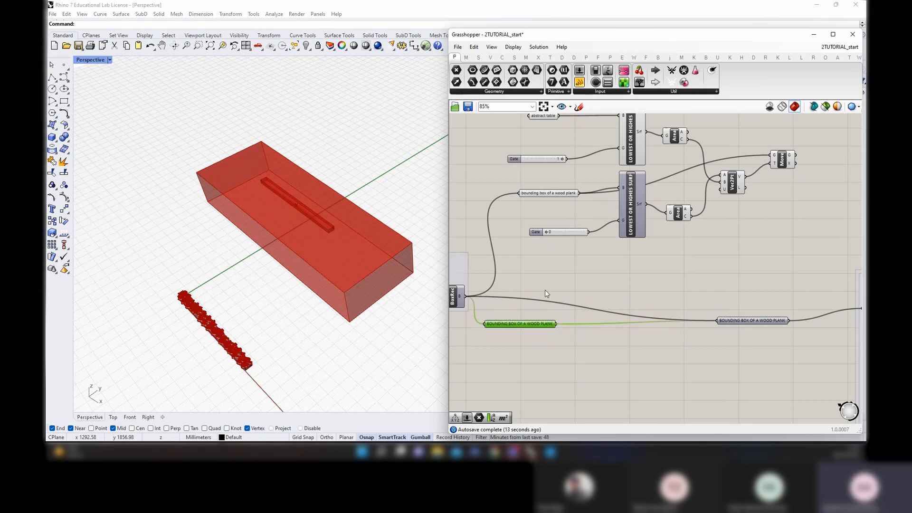
Group the table and plank parameters, Gate sliders, surface clusters, Area, Vec2Pt and Move components
scroll(546, 291, "down", 5)
scroll(592, 269, "up", 3)
right_click_drag(575, 277, 594, 318)
left_click_drag(718, 322, 507, 190)
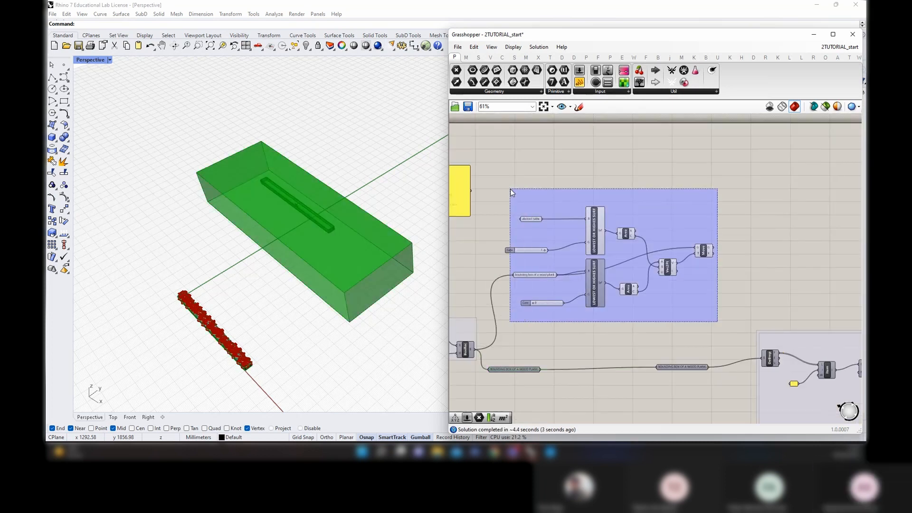
right_click(536, 177)
left_click(556, 243)
Name the new group of table, plank and Move components "moving the wood plank to the table"
right_click(572, 210)
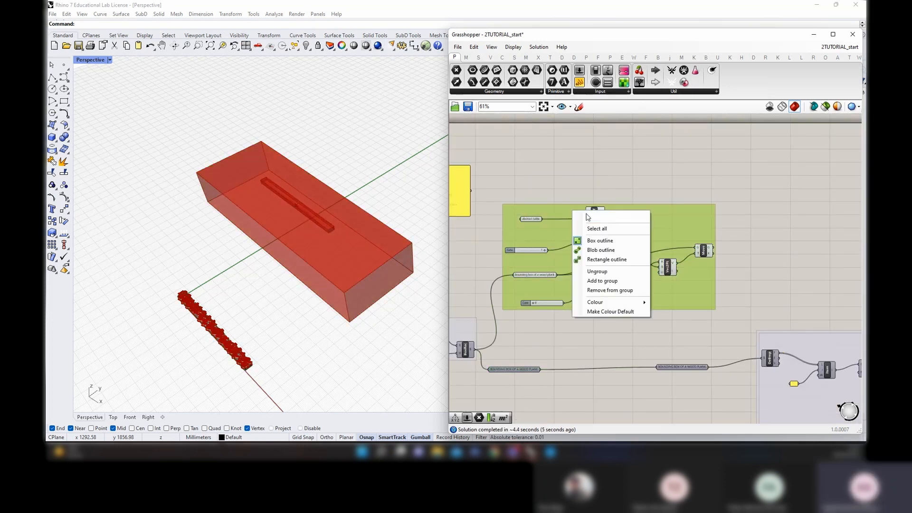
type("moving the")
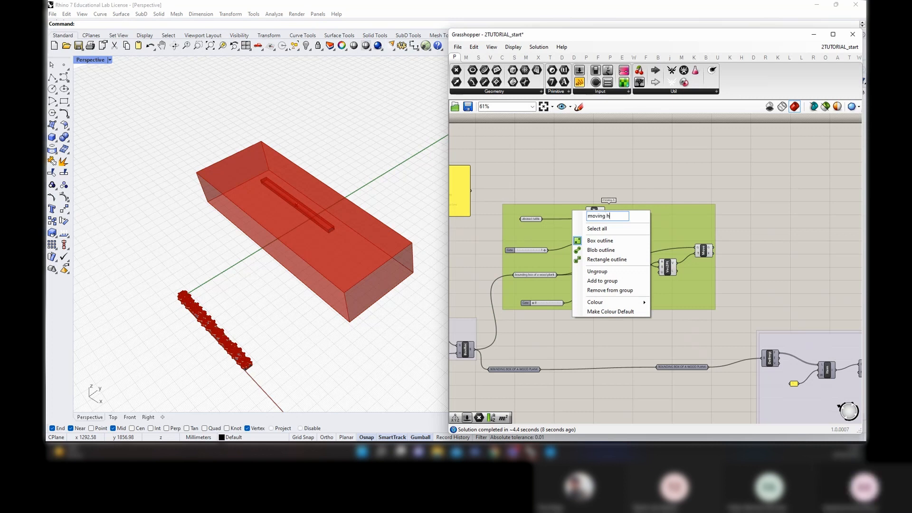
type(" wood plank t")
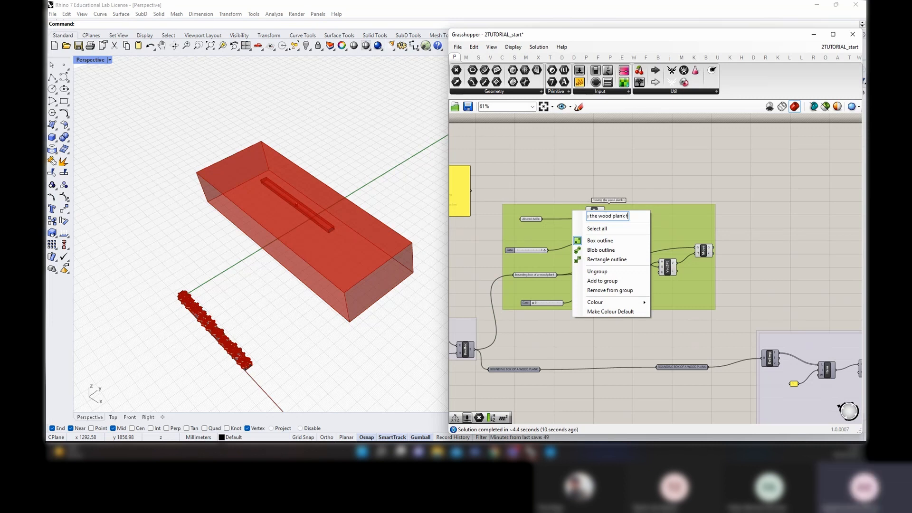
type("o th")
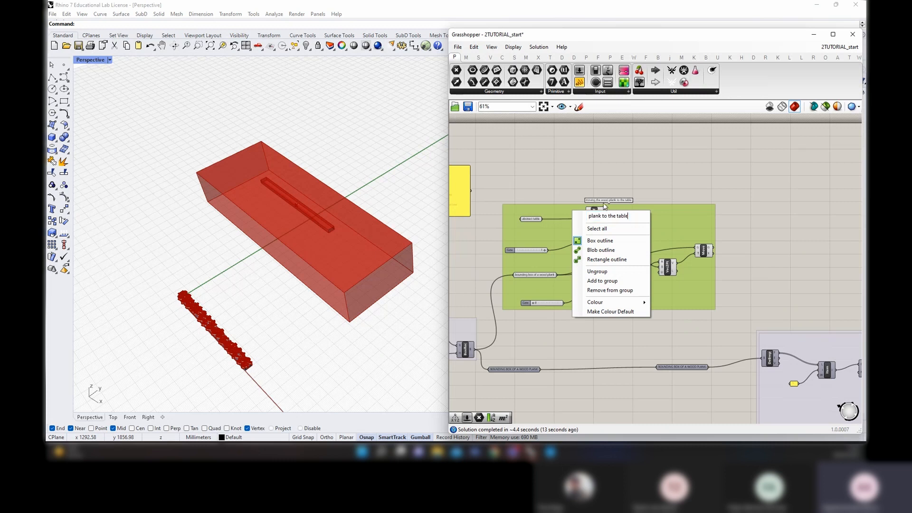
type("e table")
key("Return")
Feed Move's geometry output into the downstream BOUNDING BOX OF A WOOD PLANK parameter, check the relocated pattern and save the definition
left_click_drag(712, 248, 659, 367)
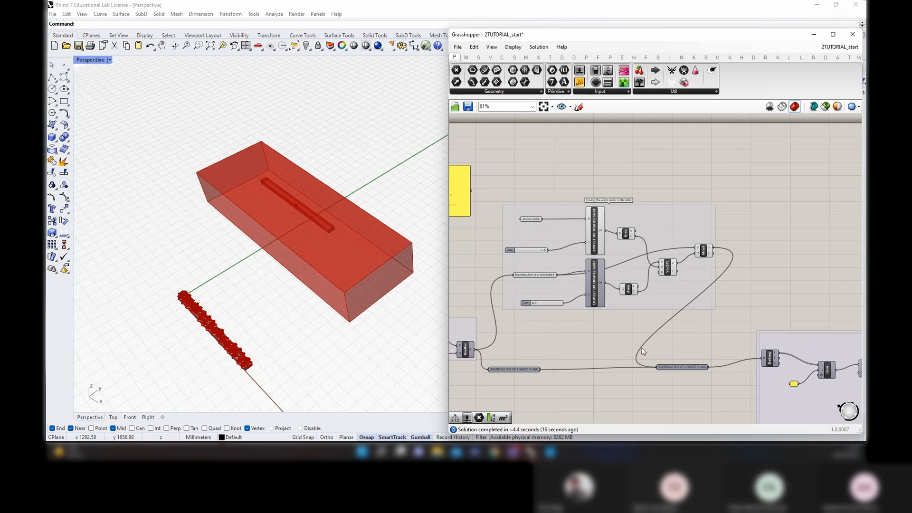
left_click_drag(642, 352, 642, 351)
scroll(285, 222, "up", 10)
right_click_drag(277, 218, 346, 300)
scroll(249, 252, "down", 8)
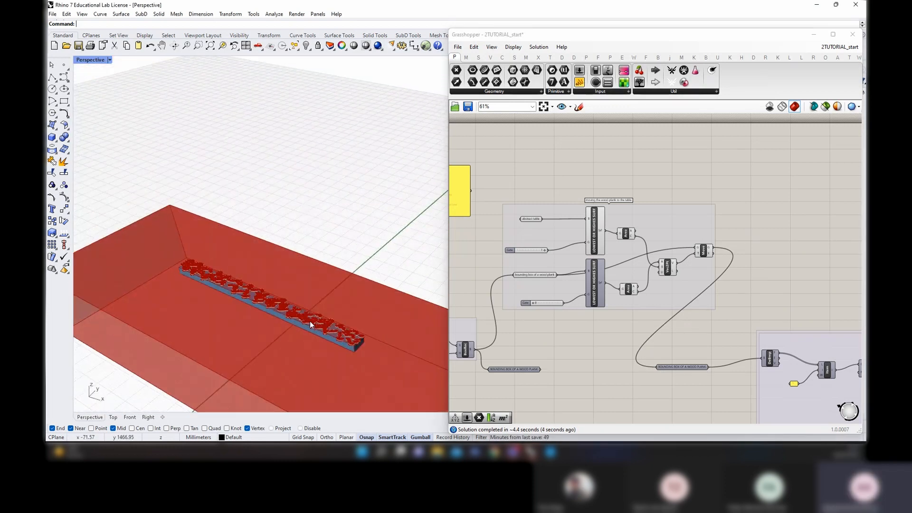
right_click_drag(317, 329, 330, 302)
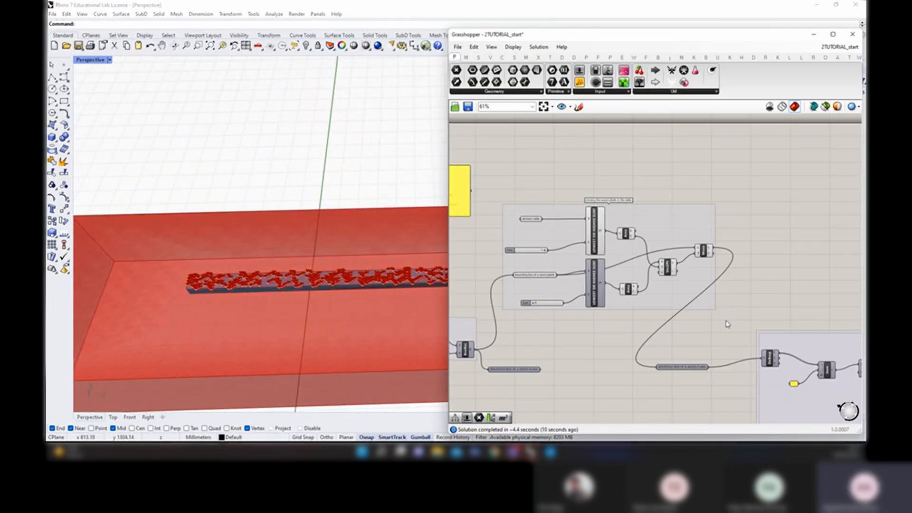
left_click(457, 47)
left_click(471, 92)
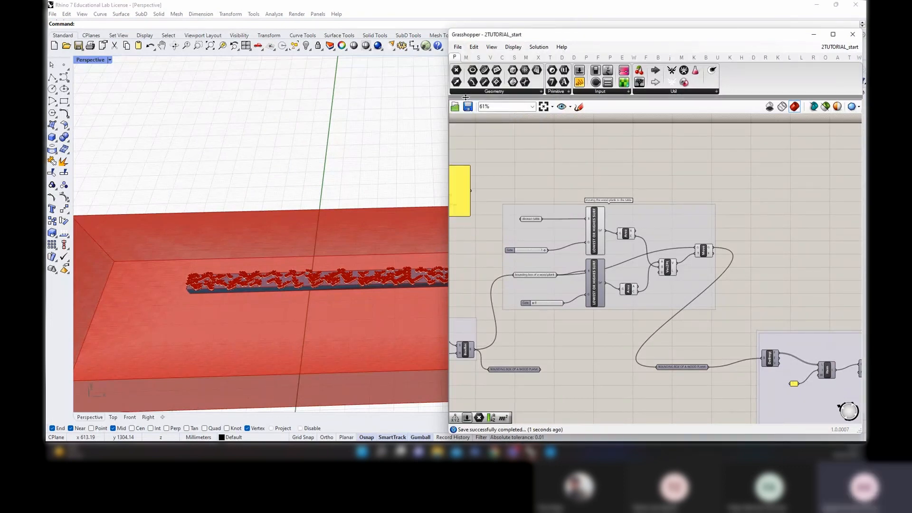
Examine the patterned plank on the abstract table and the output parameters at the end of the definition
scroll(608, 268, "down", 2)
scroll(665, 284, "up", 3)
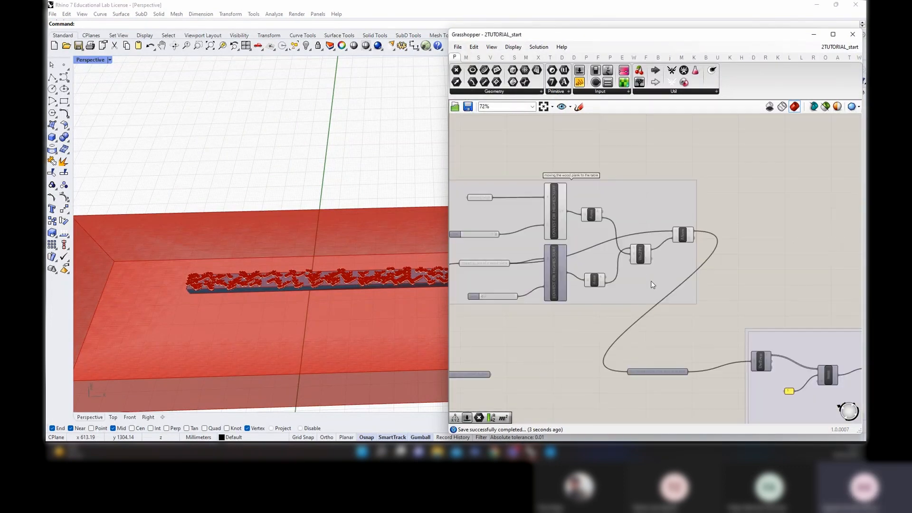
scroll(303, 258, "down", 5)
right_click_drag(305, 257, 356, 242)
scroll(357, 240, "up", 8)
scroll(772, 276, "down", 10)
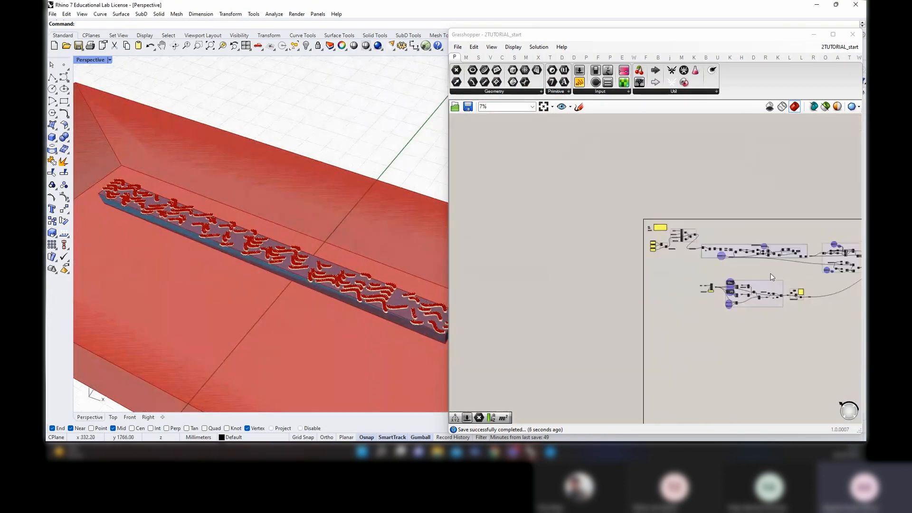
right_click_drag(771, 277, 581, 270)
scroll(618, 238, "up", 10)
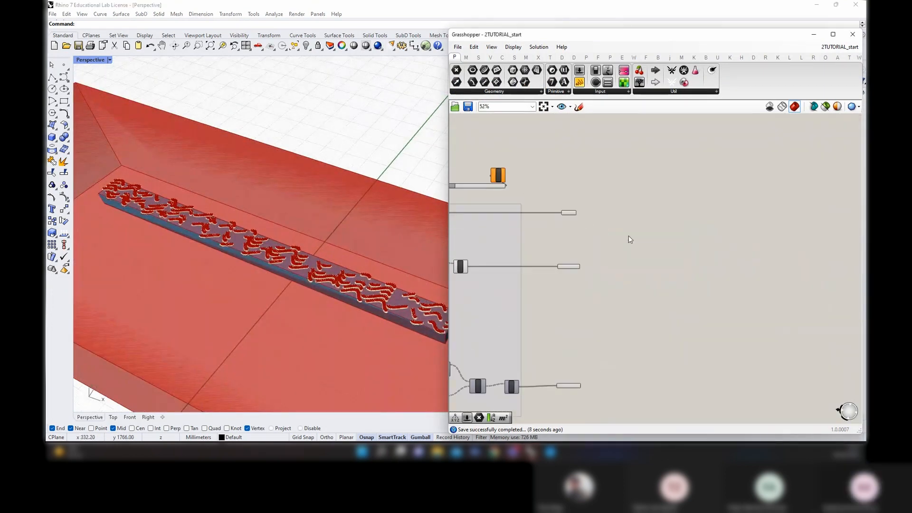
scroll(700, 229, "down", 2)
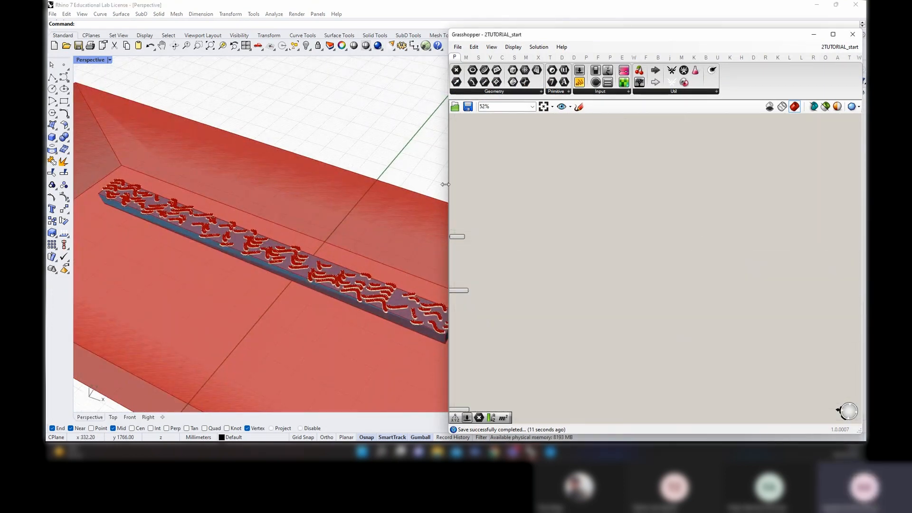
scroll(358, 217, "down", 6)
scroll(365, 214, "up", 5)
scroll(380, 220, "up", 3)
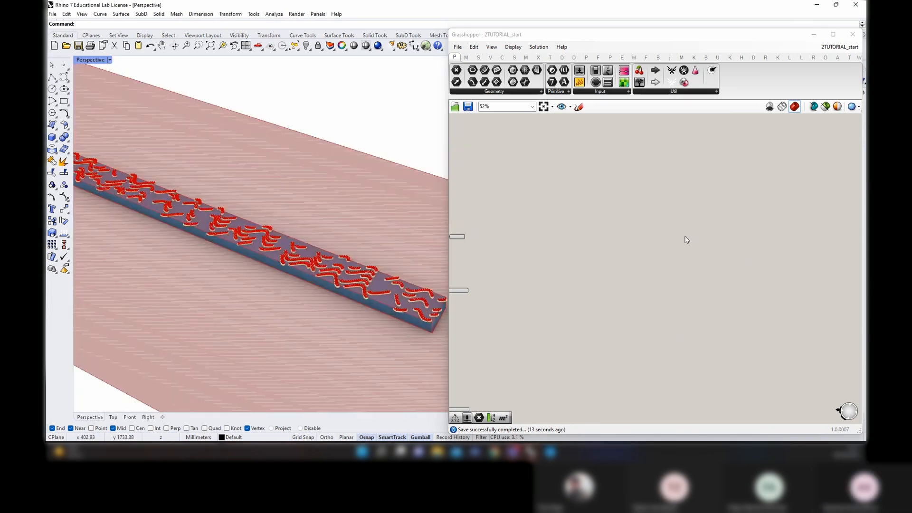
Turn off the preview of all components in the definition
left_click(678, 212)
scroll(679, 228, "down", 5)
scroll(670, 272, "up", 5)
key("ctrl+a")
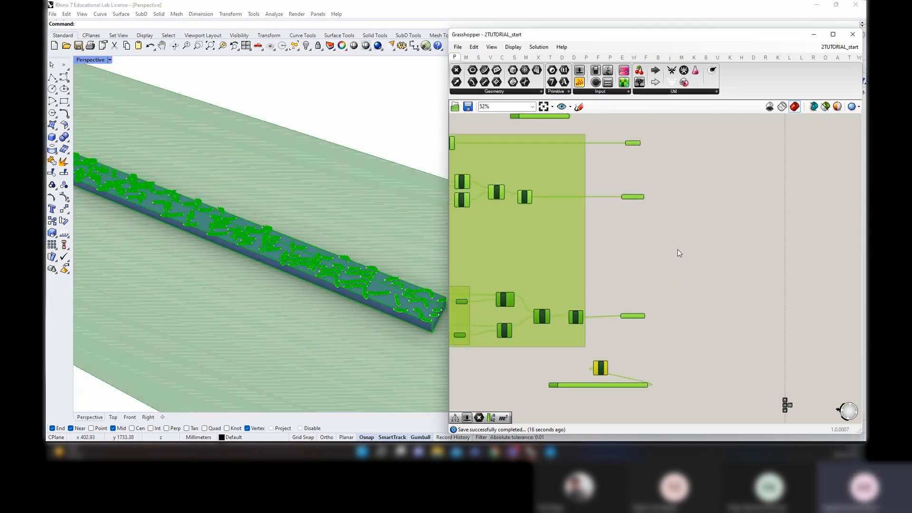
right_click(678, 252)
left_click(684, 261)
scroll(639, 354, "up", 4)
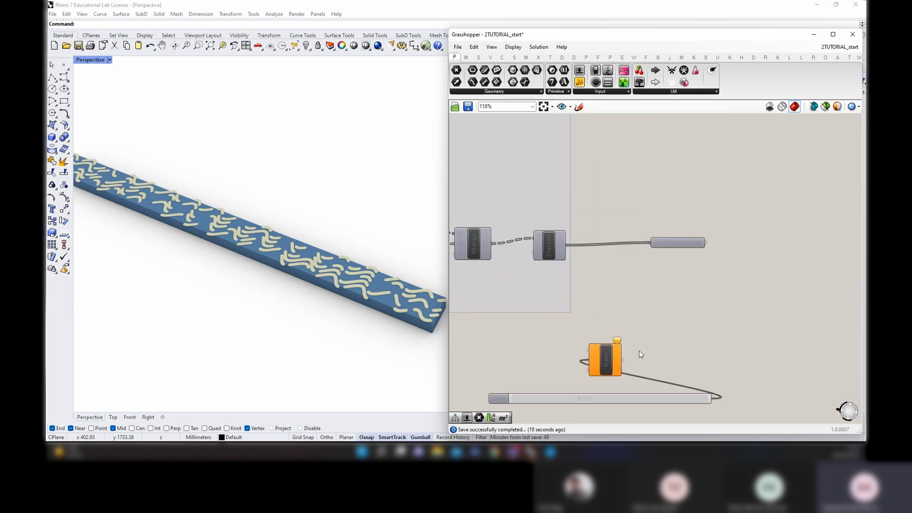
scroll(640, 353, "down", 6)
left_click_drag(702, 343, 650, 287)
right_click(675, 264)
left_click(683, 270)
left_click(696, 295)
Turn on the preview of the abstract table parameter in the plank-moving group
scroll(695, 296, "down", 8)
right_click_drag(509, 247, 658, 273)
scroll(563, 243, "up", 4)
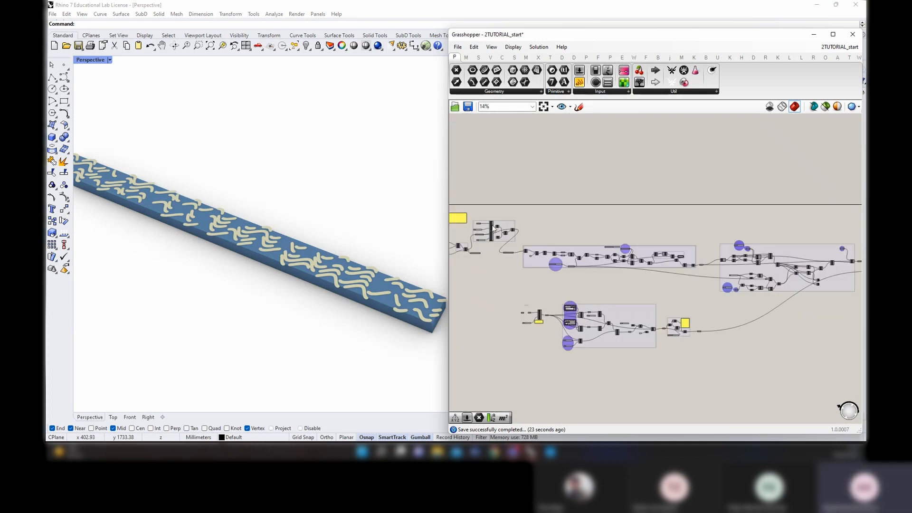
scroll(493, 228, "up", 5)
right_click(630, 152)
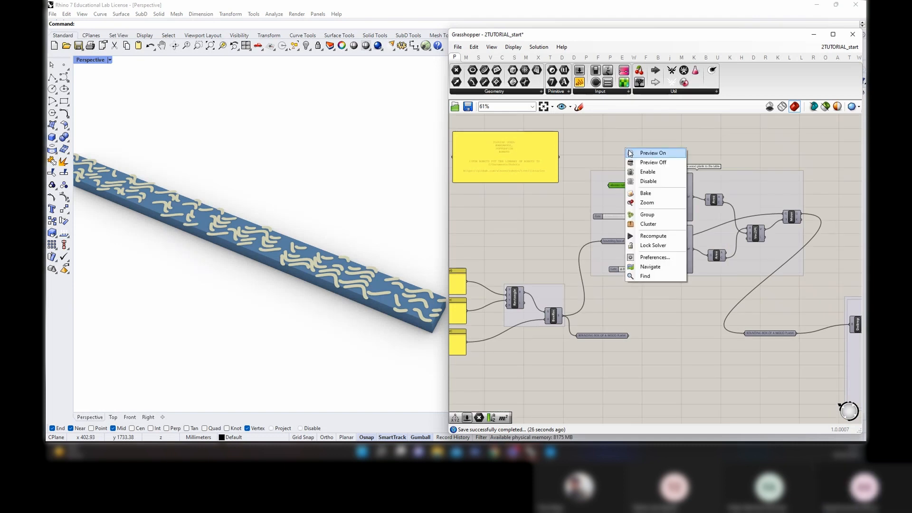
left_click(630, 152)
scroll(285, 229, "down", 3)
left_click(619, 185)
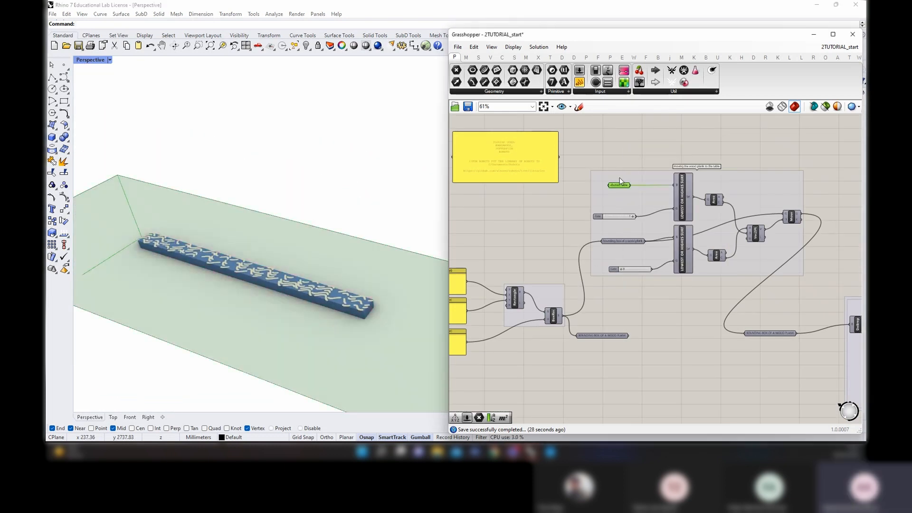
Highlight the abstract table under the plank and switch the Perspective viewport to a shaded display mode with the grid
right_click(624, 150)
scroll(258, 224, "down", 8)
right_click_drag(258, 224, 280, 249)
left_click(630, 140)
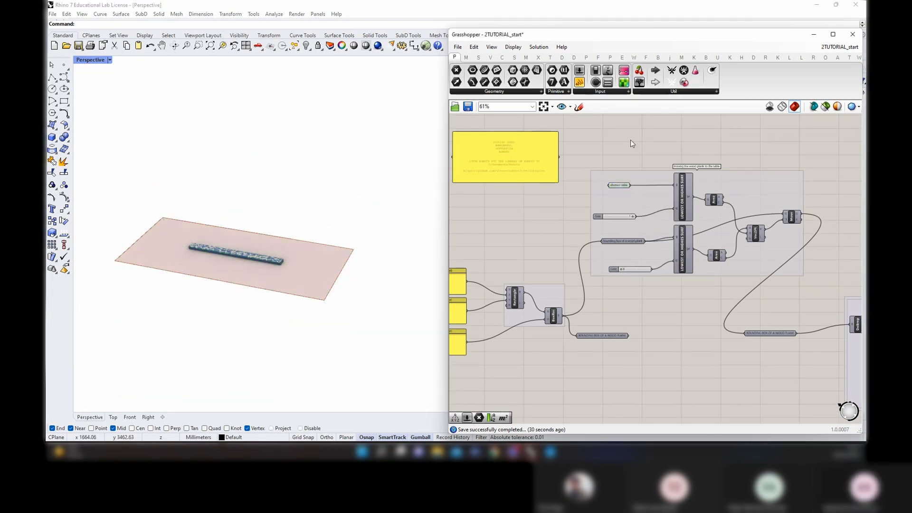
scroll(261, 261, "up", 5)
left_click(619, 185)
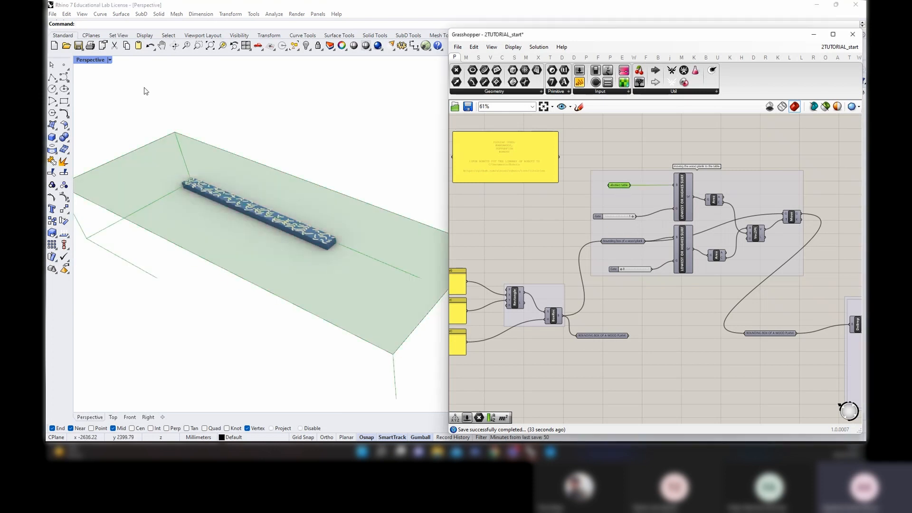
left_click(109, 59)
left_click(99, 101)
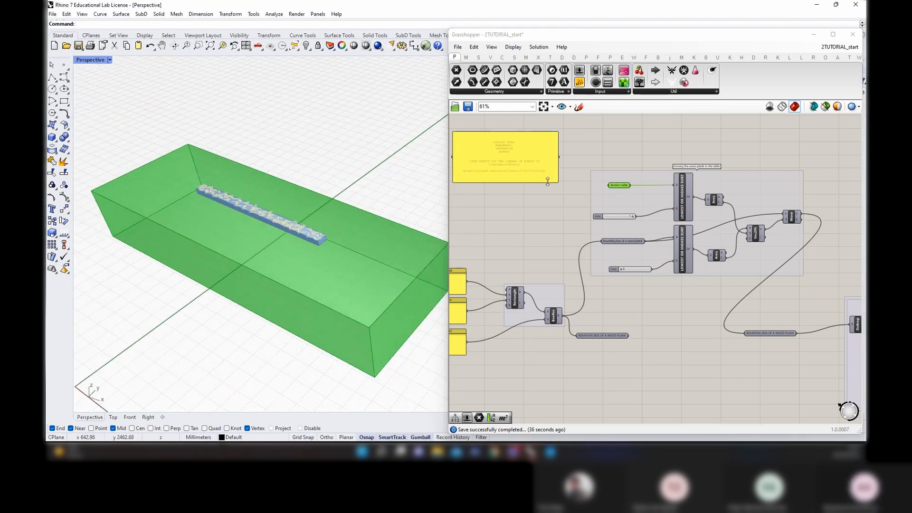
Widen the Grasshopper window at an empty canvas area past the definition's output parameters and show the Robots plug-in components
left_click(589, 162)
right_click_drag(334, 264, 256, 218)
scroll(651, 202, "down", 8)
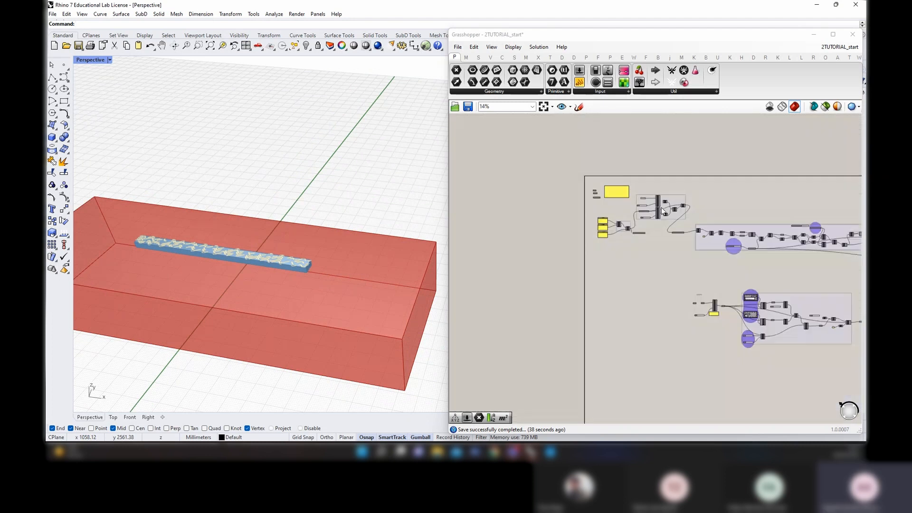
right_click_drag(827, 247, 465, 233)
right_click_drag(846, 235, 442, 246)
scroll(699, 244, "up", 8)
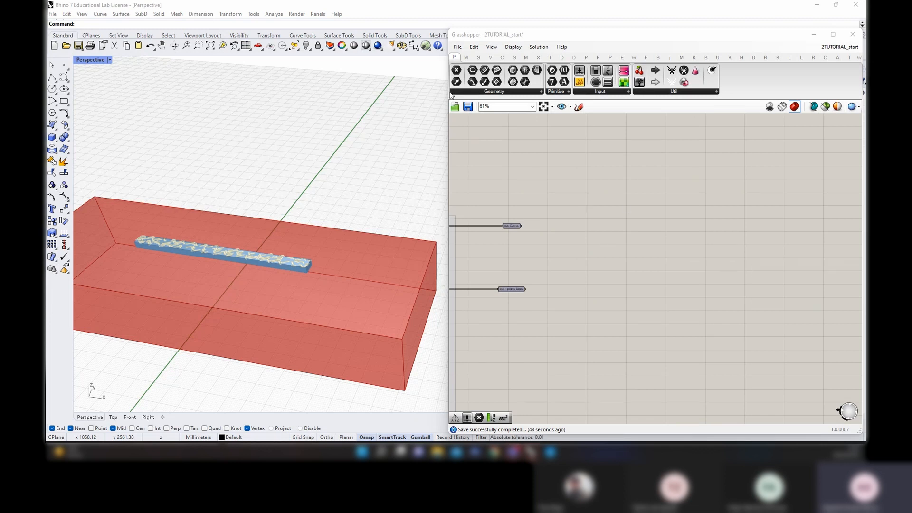
left_click_drag(445, 90, 255, 90)
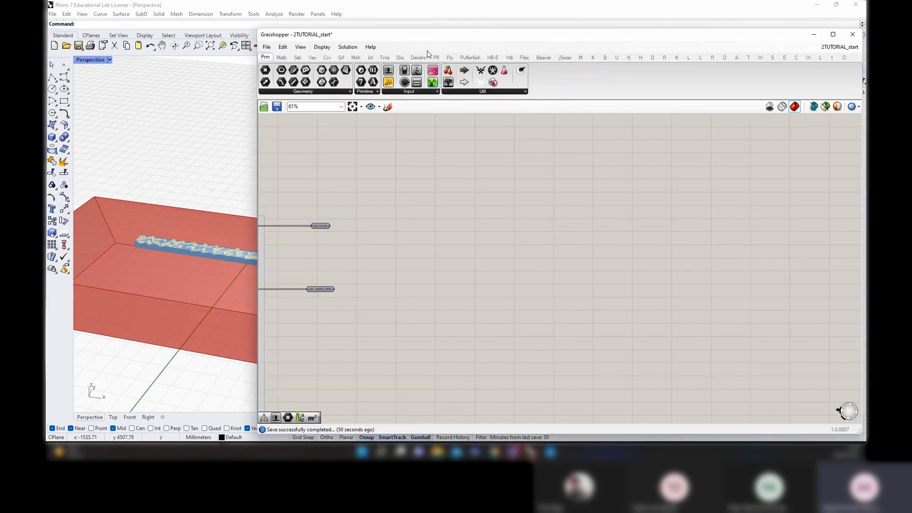
left_click(832, 35)
left_click(528, 27)
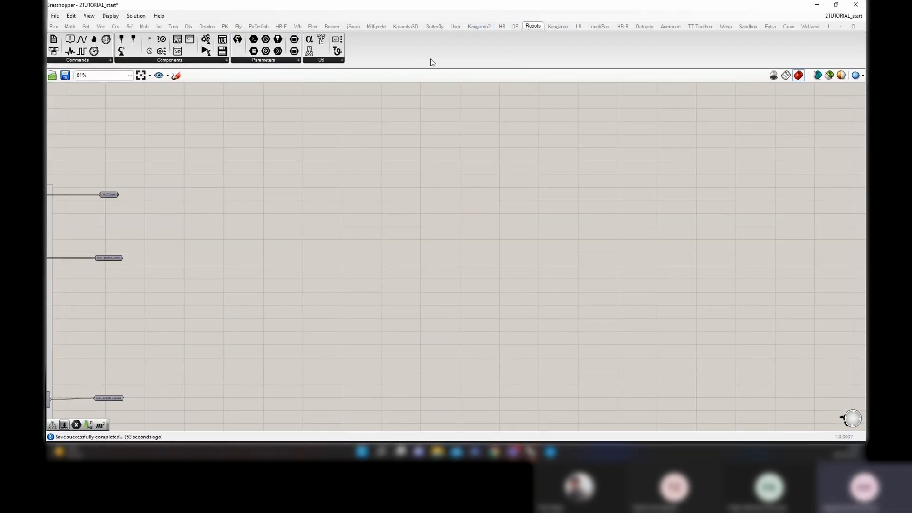
left_click(836, 4)
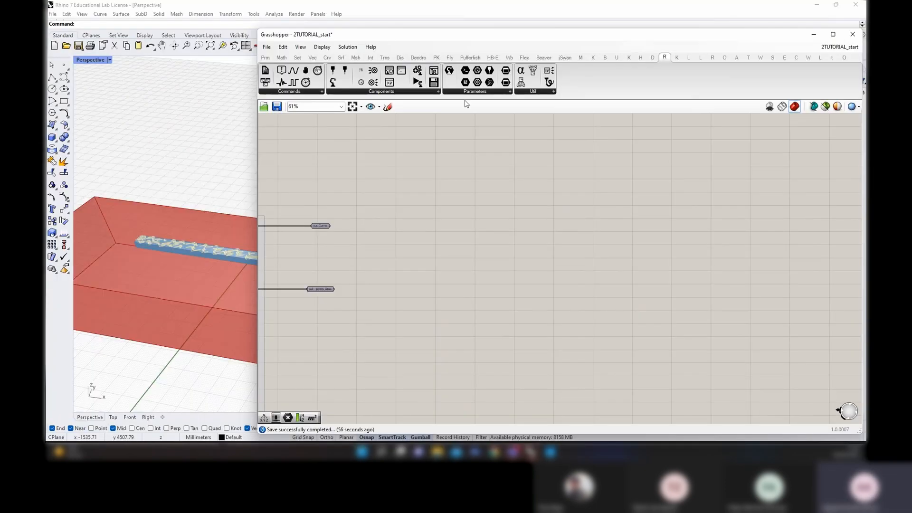
Add a Create program component on the empty canvas, well clear of the out_Curves and points_Lines outputs
left_click(423, 92)
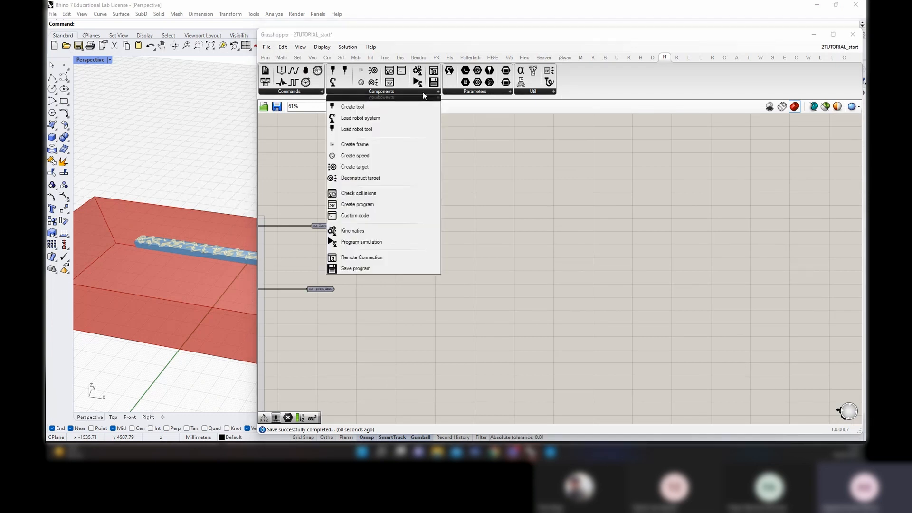
left_click(361, 204)
left_click(546, 243)
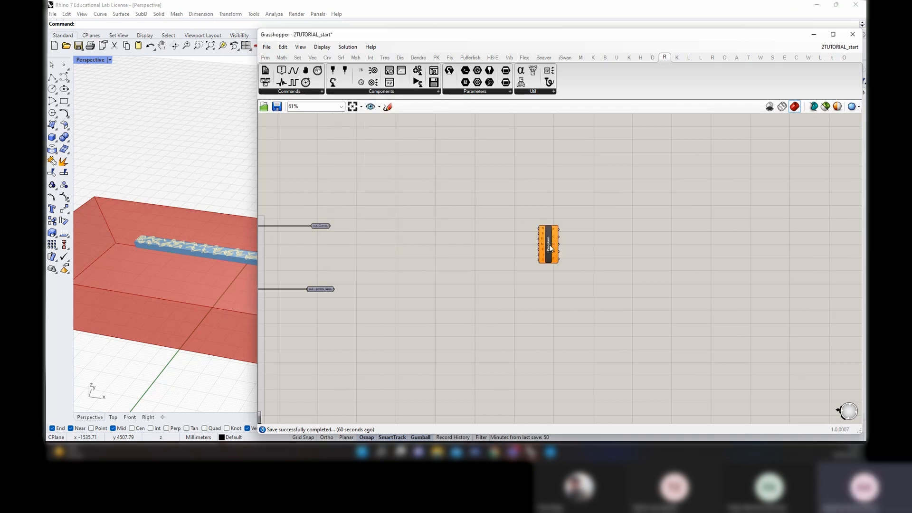
scroll(549, 245, "up", 3)
left_click_drag(549, 247, 547, 256)
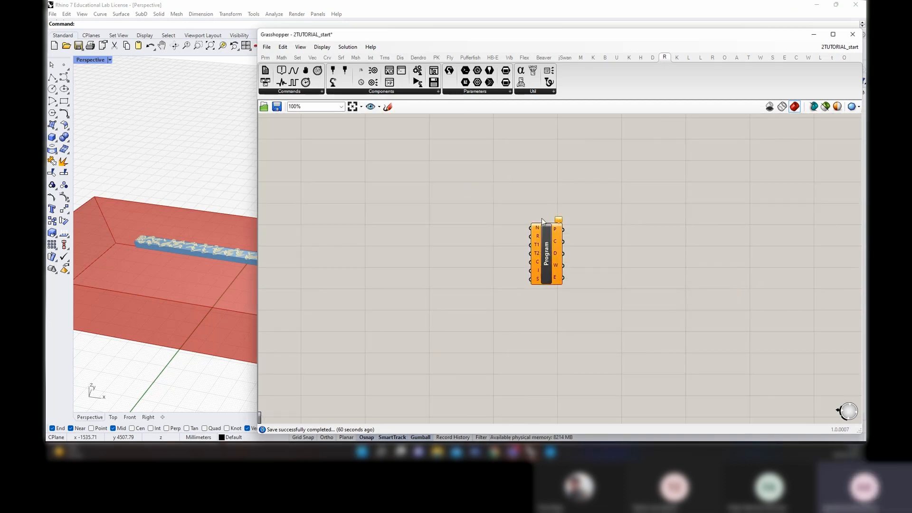
left_click(546, 243)
left_click_drag(546, 244, 555, 243)
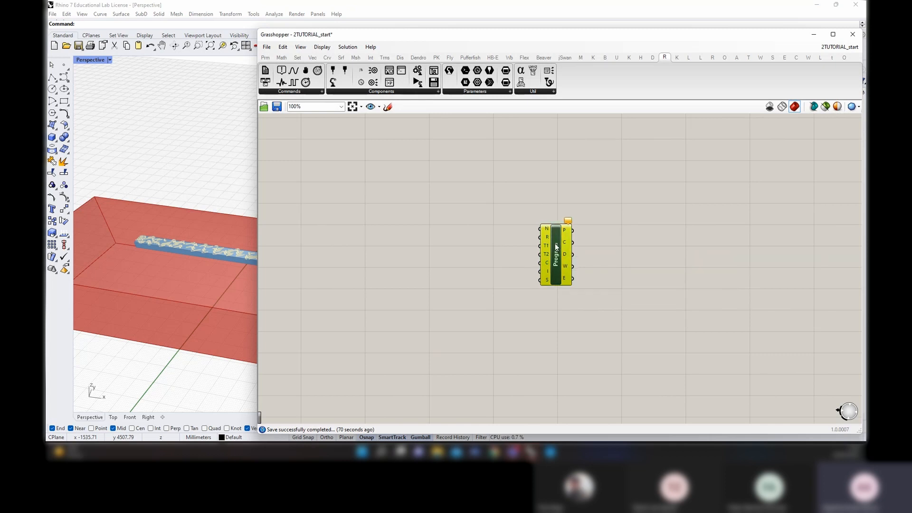
left_click(471, 241)
right_click_drag(472, 241, 573, 255)
scroll(573, 254, "down", 1)
left_click_drag(646, 262, 701, 257)
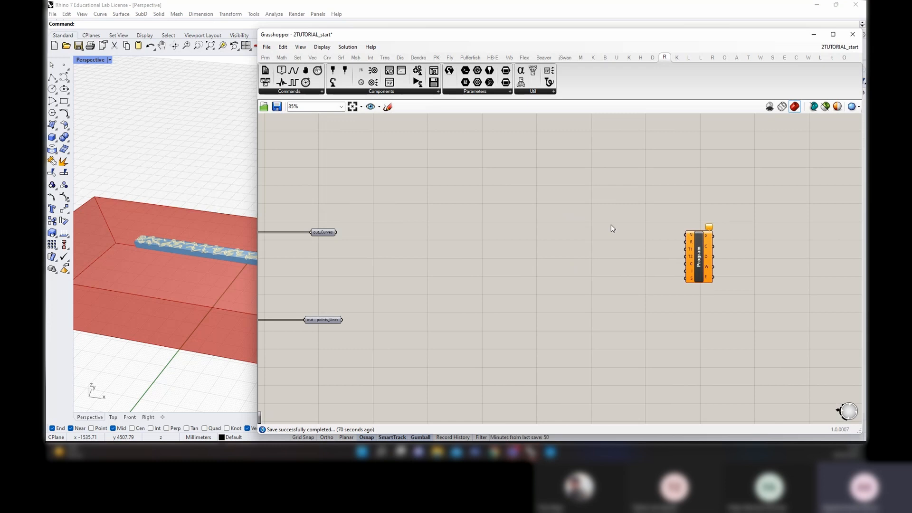
Add a panel reading "Robot_program", connect it to the Program component's name input, and place it above that component
left_click(692, 239)
double_click(657, 223)
type("panel")
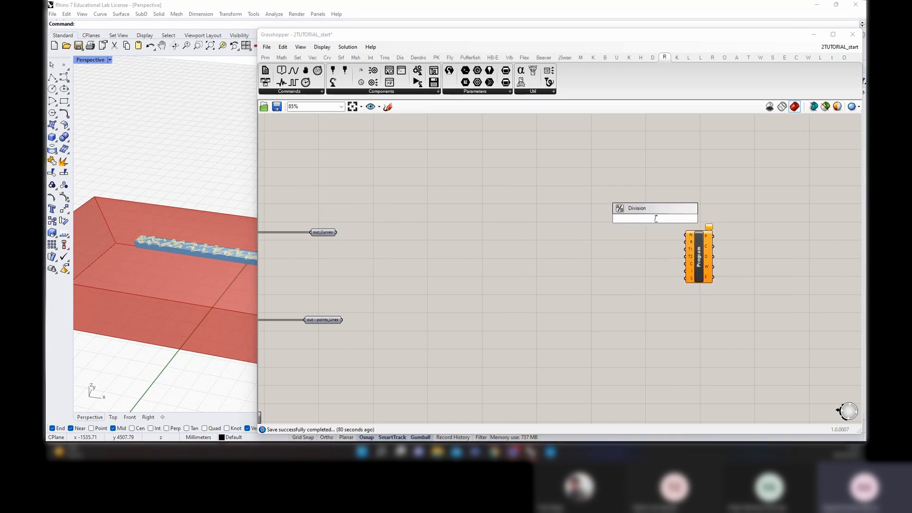
key("Return")
double_click(651, 224)
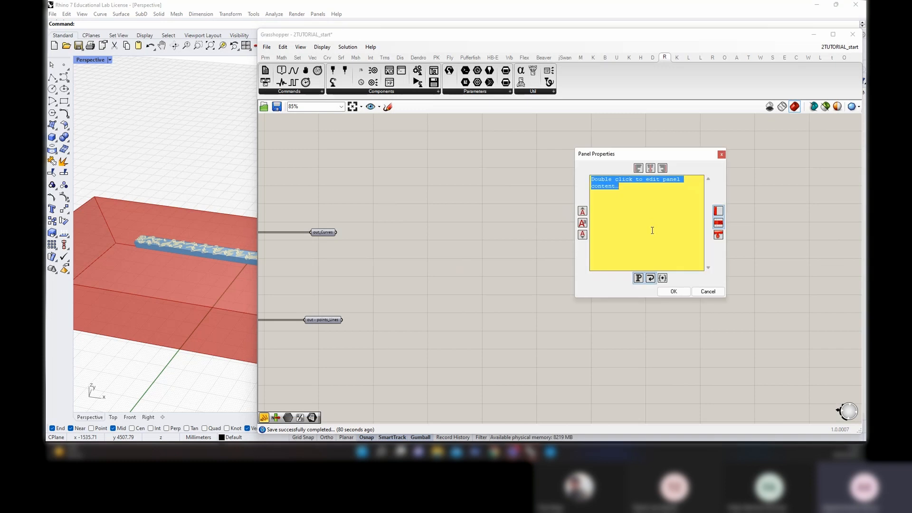
type("Robot_program")
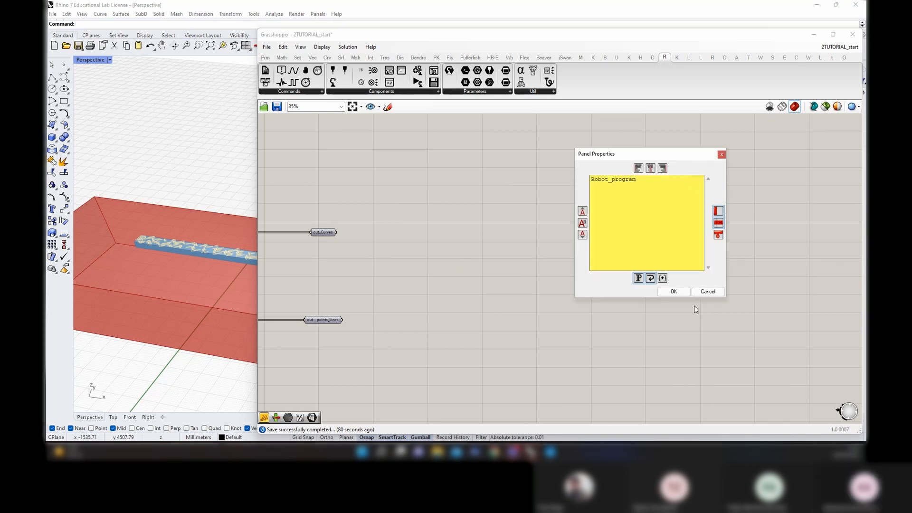
left_click(671, 292)
scroll(701, 245, "up", 1)
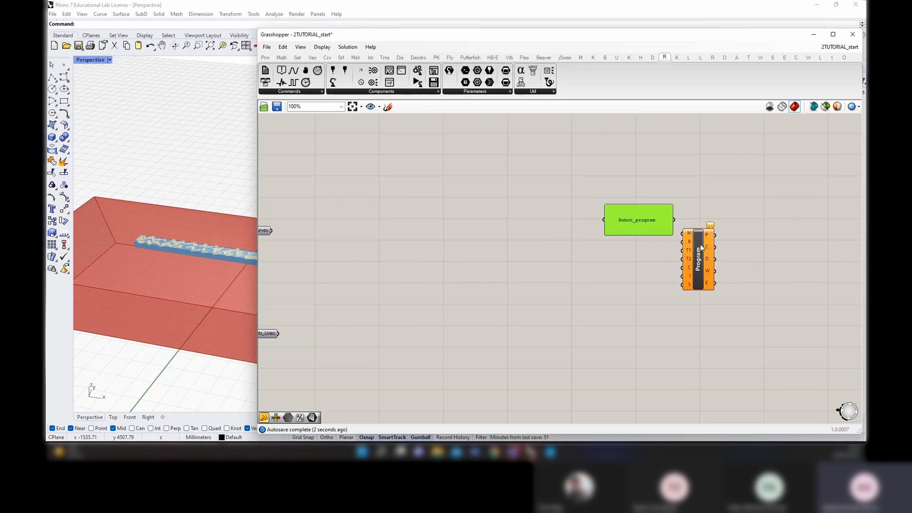
left_click_drag(655, 217, 683, 233)
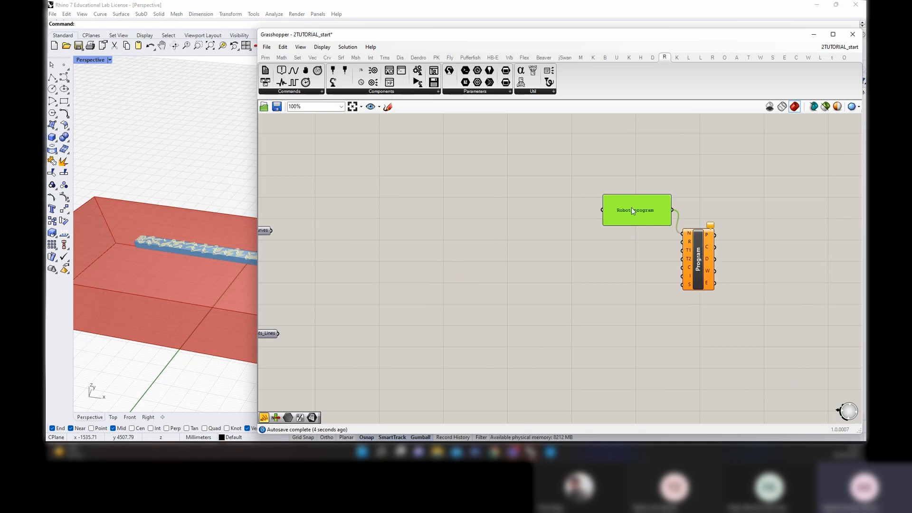
left_click_drag(631, 208, 612, 176)
Add a Load robot system component below the Robot_program panel
left_click(617, 248)
right_click_drag(563, 231, 595, 244)
double_click(596, 246)
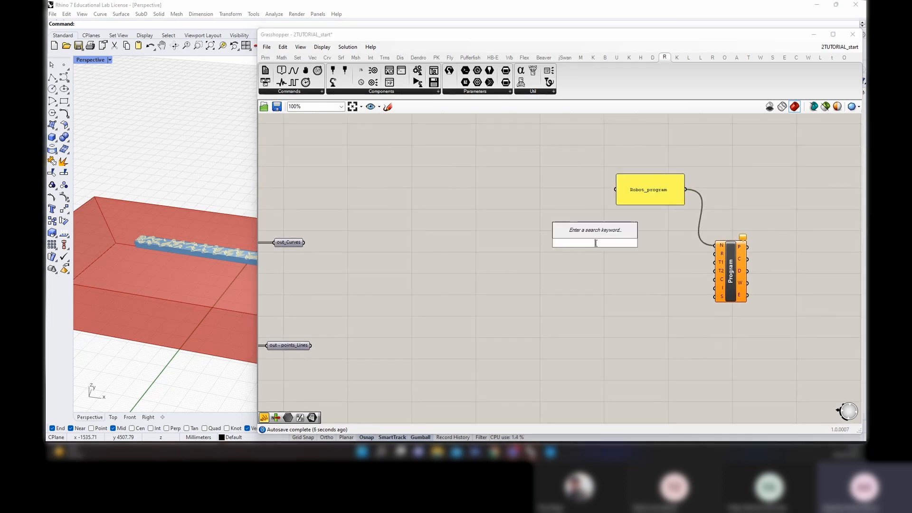
type("load robot")
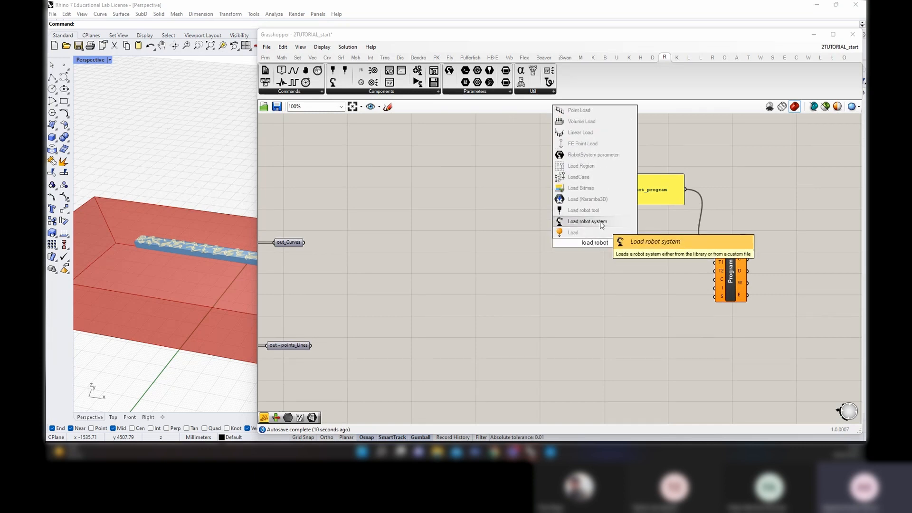
left_click(585, 221)
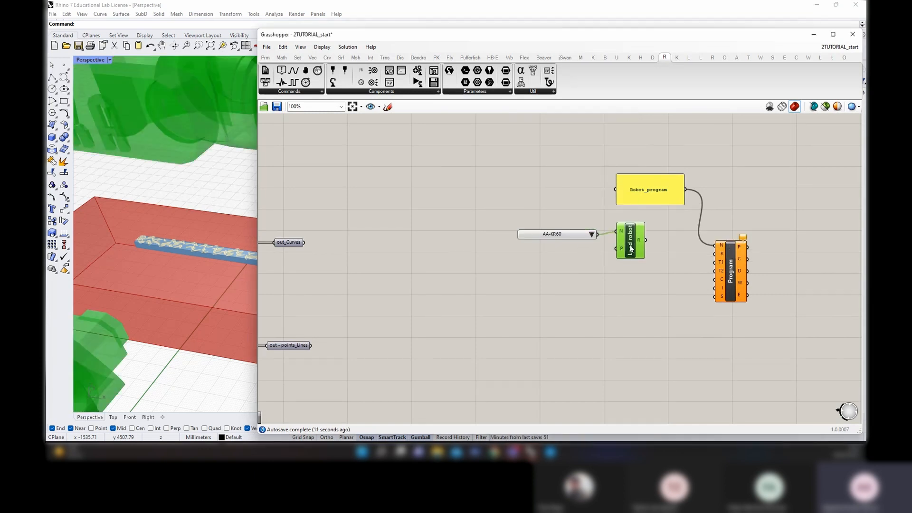
Choose the AA-KR30 robot for the Load robot component and connect its output to the Program component's robot input
left_click(591, 234)
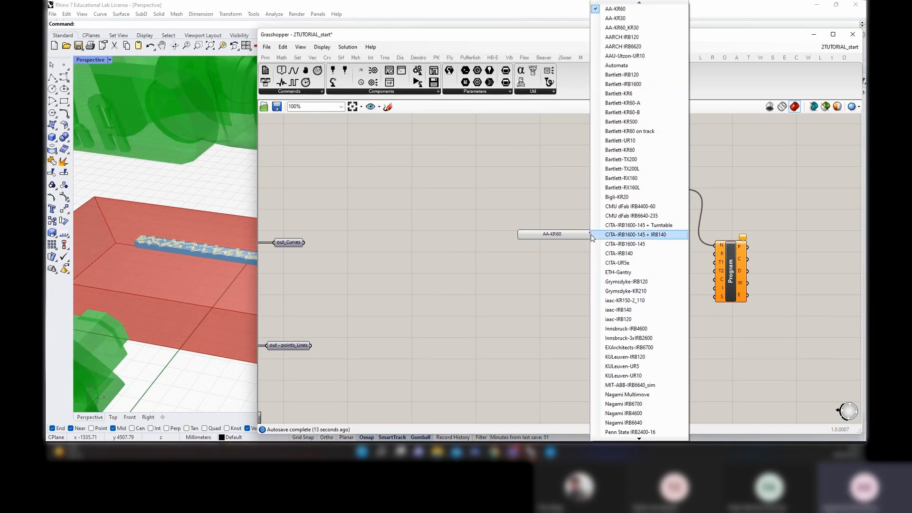
left_click(616, 18)
left_click_drag(577, 237, 563, 224)
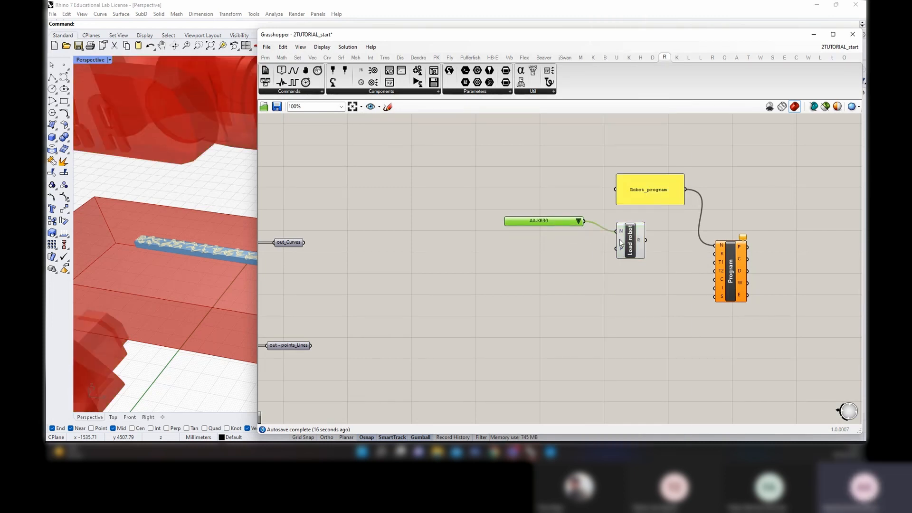
left_click(622, 239)
left_click_drag(623, 240, 716, 254)
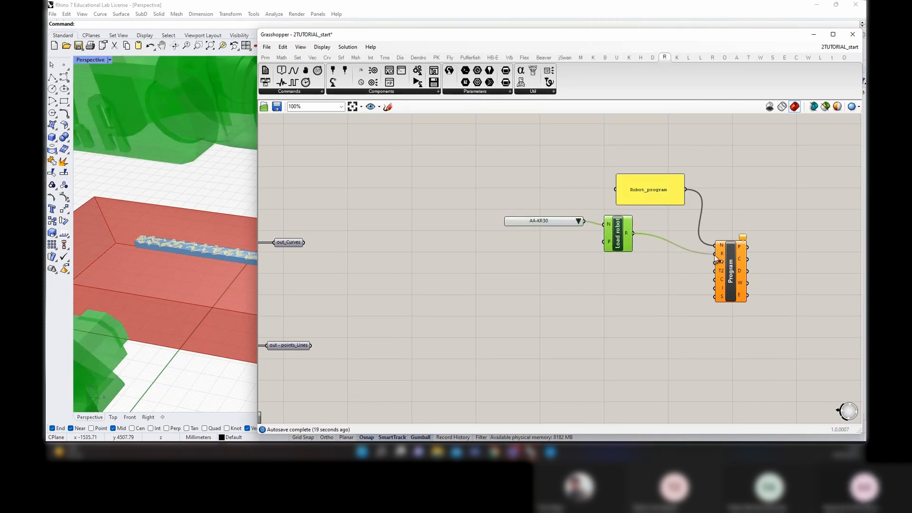
left_click(723, 268)
Narrow the Grasshopper window and examine the loaded robot's size and position relative to the table volume and wood plank
scroll(175, 241, "down", 10)
right_click_drag(176, 253, 266, 268)
left_click_drag(256, 259, 408, 266)
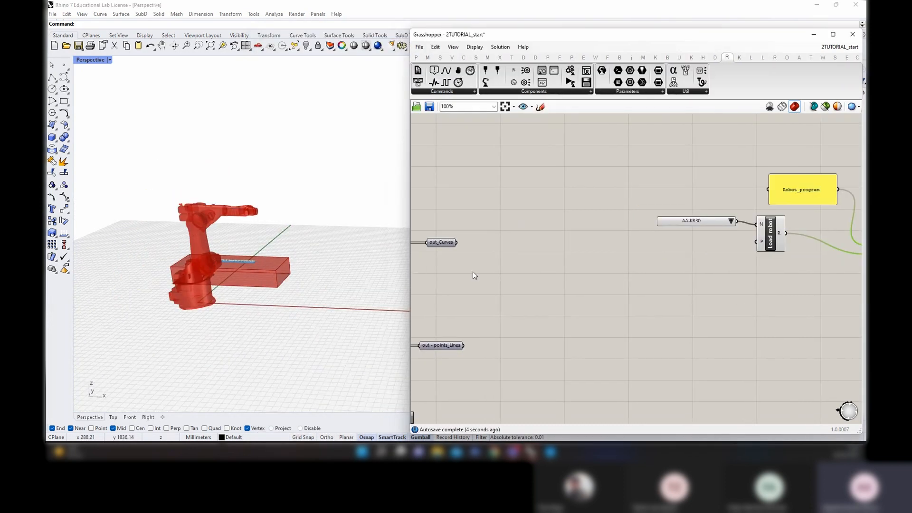
right_click_drag(695, 285, 533, 280)
scroll(258, 271, "up", 7)
right_click_drag(275, 273, 314, 276)
scroll(265, 289, "down", 6)
scroll(285, 256, "down", 5)
scroll(306, 274, "up", 4)
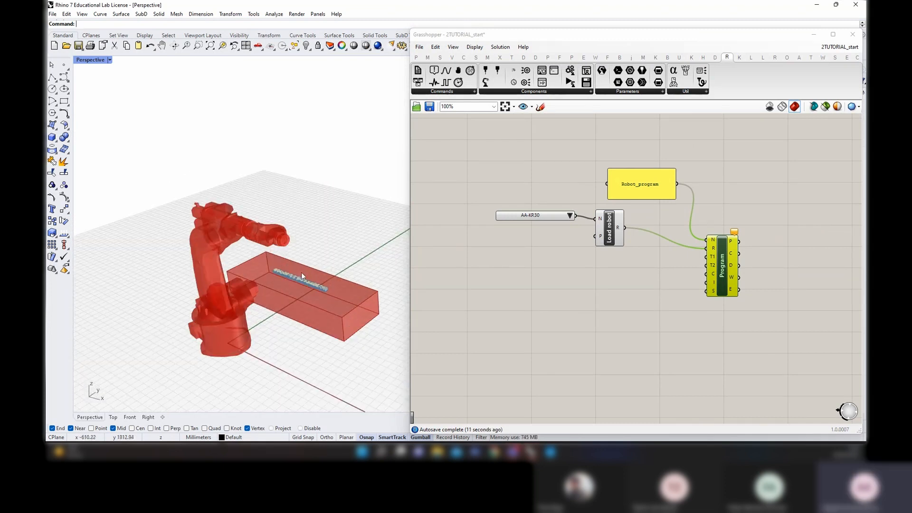
Add a tool input to the Target component and place the component below Load tool
scroll(724, 224, "down", 1)
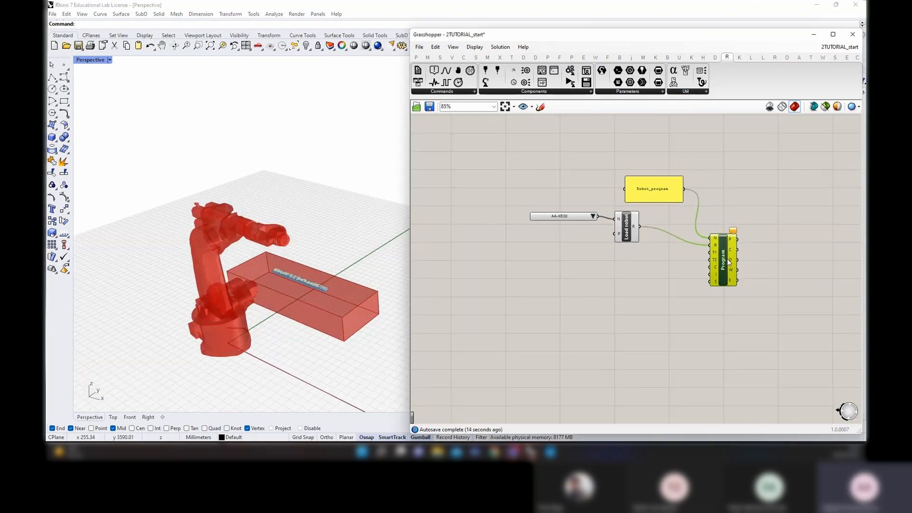
right_click_drag(741, 259, 771, 228)
mouse_move(771, 226)
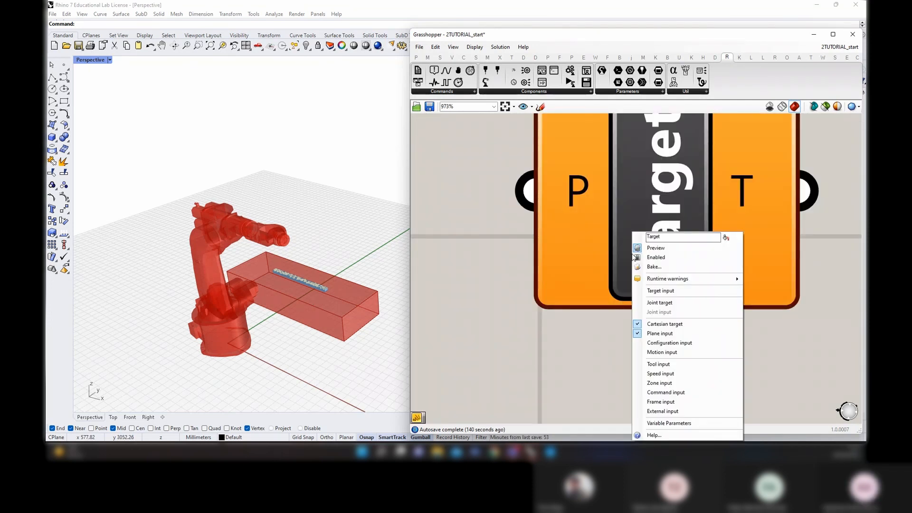
left_click(654, 365)
scroll(657, 205, "down", 8)
right_click_drag(713, 291, 661, 339)
left_click_drag(666, 342, 601, 307)
key("Delete")
left_click_drag(607, 250, 610, 301)
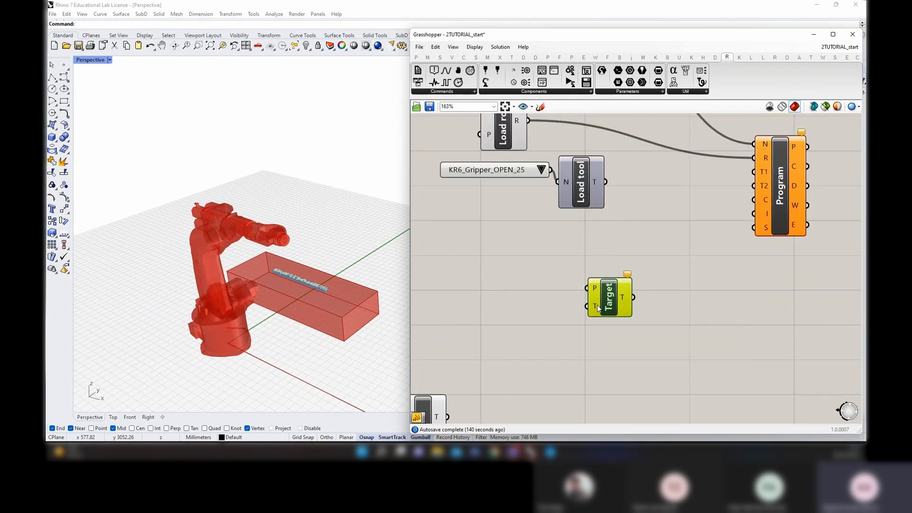
Move the Tool component slightly up and shift the Target component a little away from it
scroll(566, 325, "down", 2)
right_click_drag(547, 333, 609, 278)
left_click(540, 349)
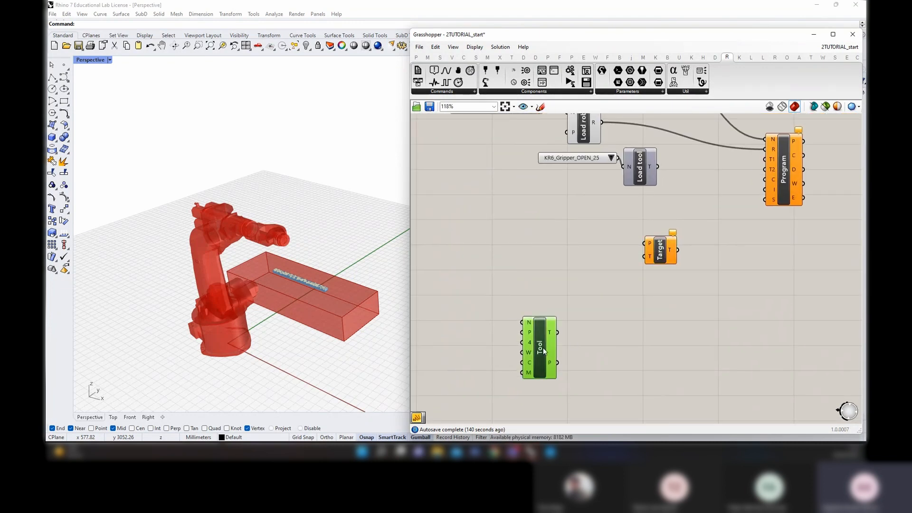
right_click_drag(247, 228, 270, 232)
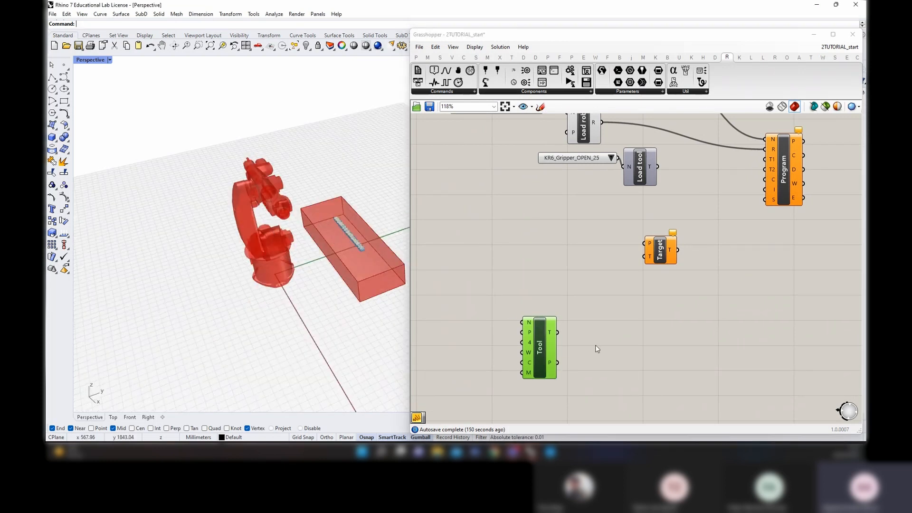
left_click_drag(545, 349, 553, 329)
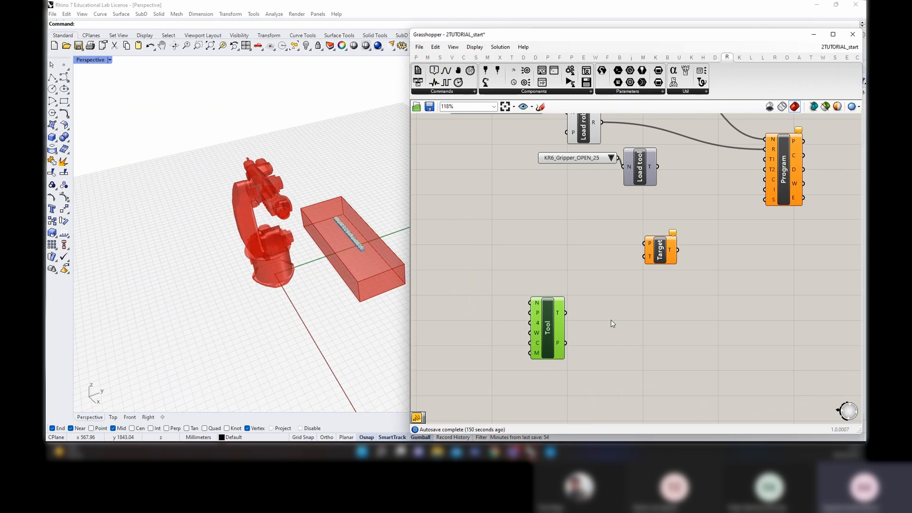
left_click_drag(666, 252, 680, 245)
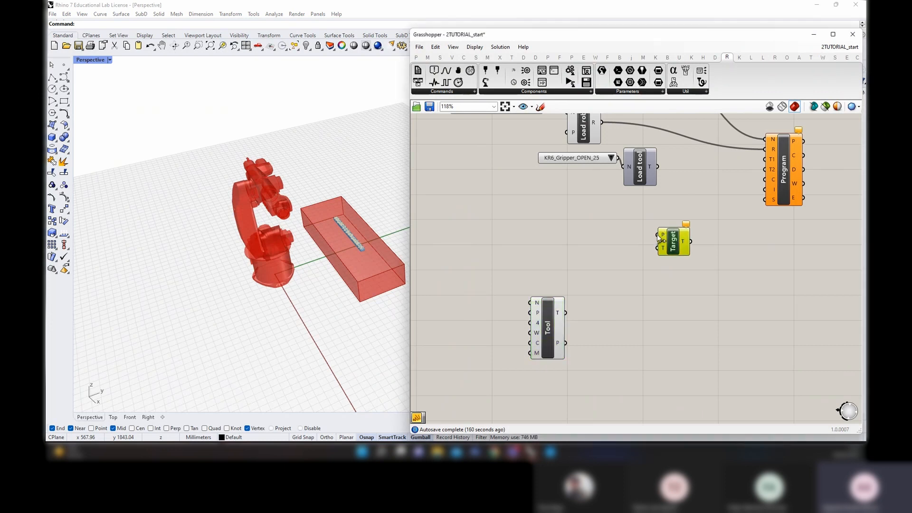
Add an XY Plane component and connect it to the Target component's plane input
double_click(563, 240)
type("xy")
key("Return")
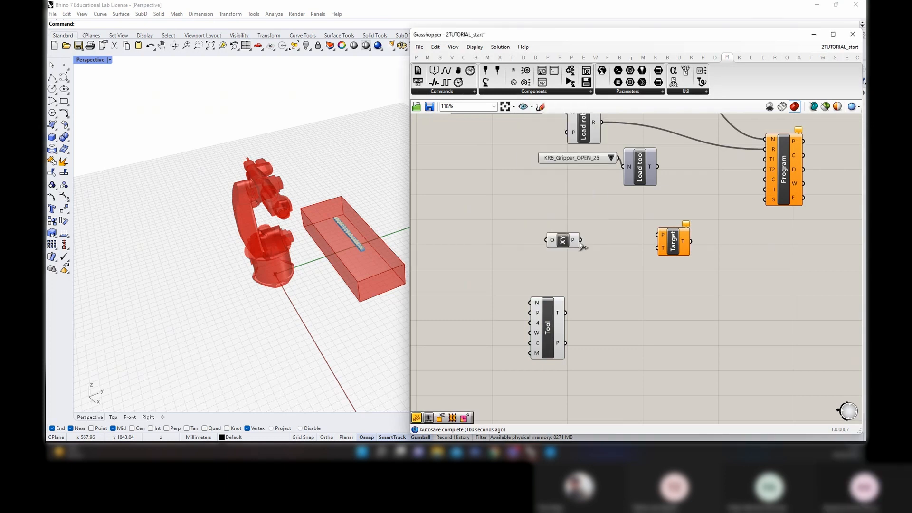
mouse_move(580, 240)
left_mouse_down()
mouse_move(661, 234)
mouse_move(582, 242)
left_mouse_up()
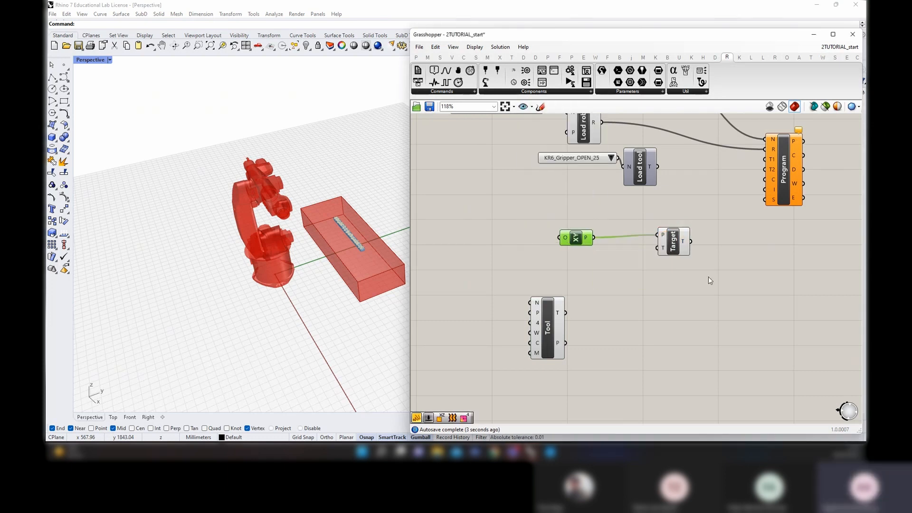
Move the Tool component so that it sits beneath the XY Plane component
scroll(587, 245, "up", 2)
scroll(614, 252, "down", 4)
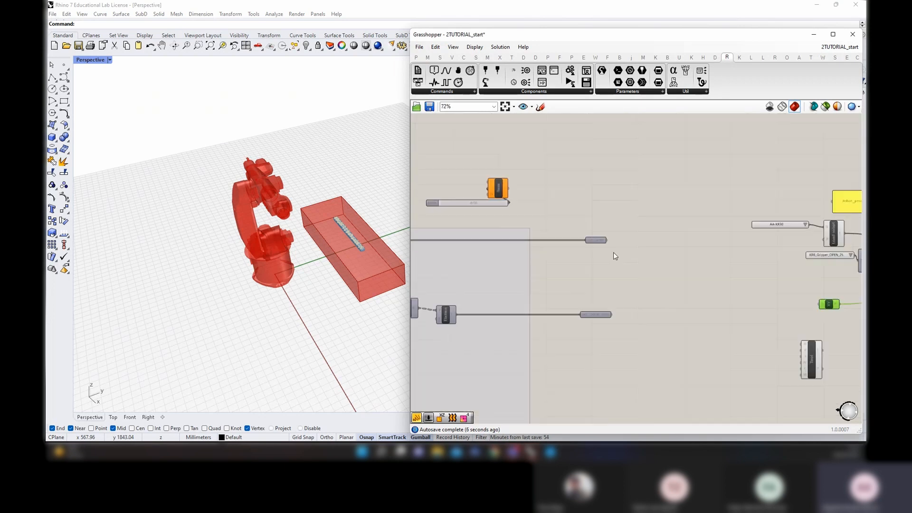
right_click_drag(692, 337, 606, 245)
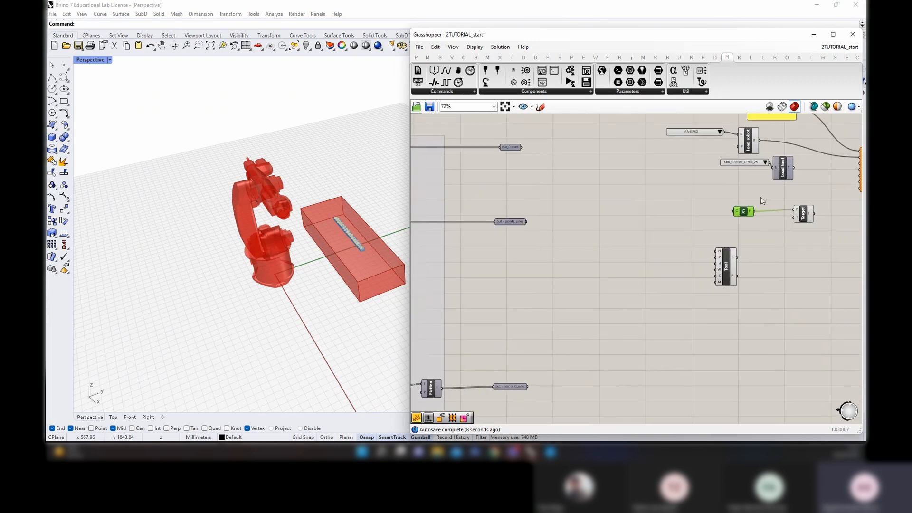
scroll(789, 228, "up", 3)
right_click_drag(795, 233, 695, 245)
left_click_drag(582, 309, 600, 324)
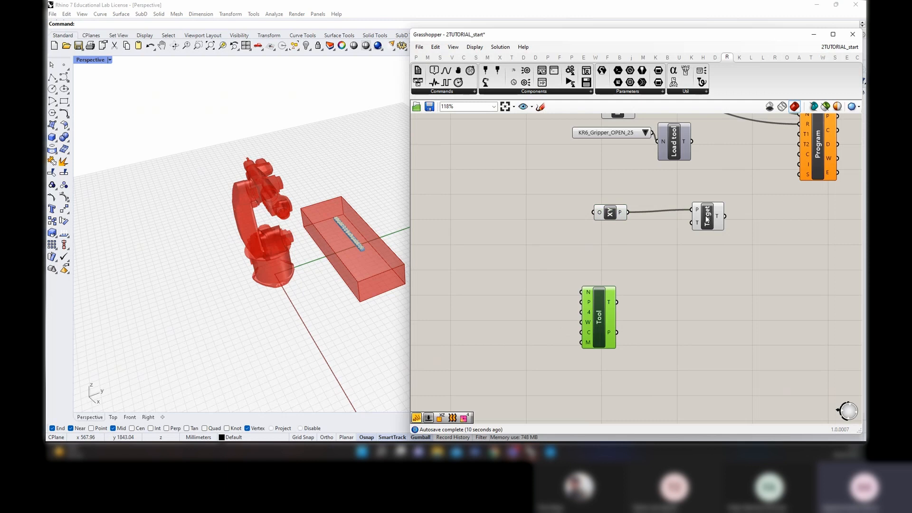
Nudge the Target component slightly down from the XY Plane component
left_click_drag(707, 220, 706, 232)
left_click(602, 319)
right_click_drag(558, 285, 586, 283)
right_click_drag(350, 238, 394, 217)
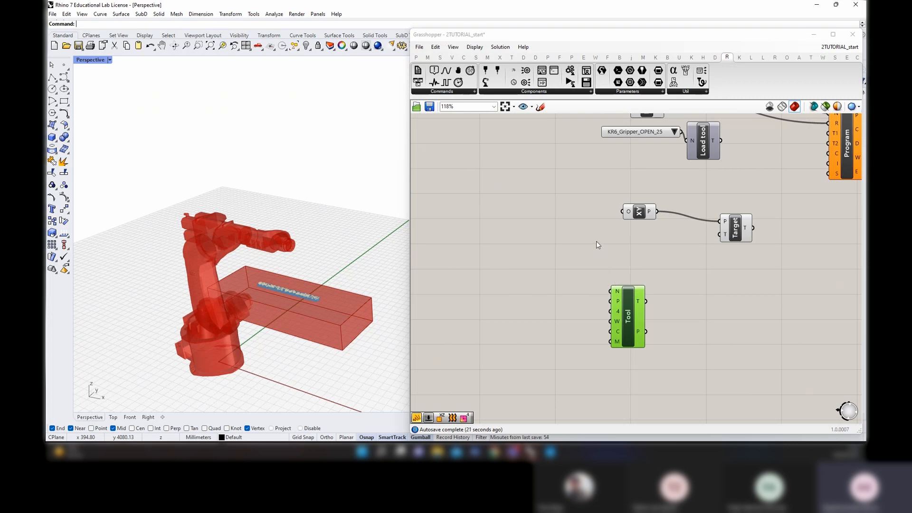
right_click_drag(332, 313, 352, 328)
right_click_drag(571, 317, 560, 312)
Add a compact panel containing "7mm_bit_mill" and connect it to the Tool component's Name input
scroll(559, 293, "up", 2)
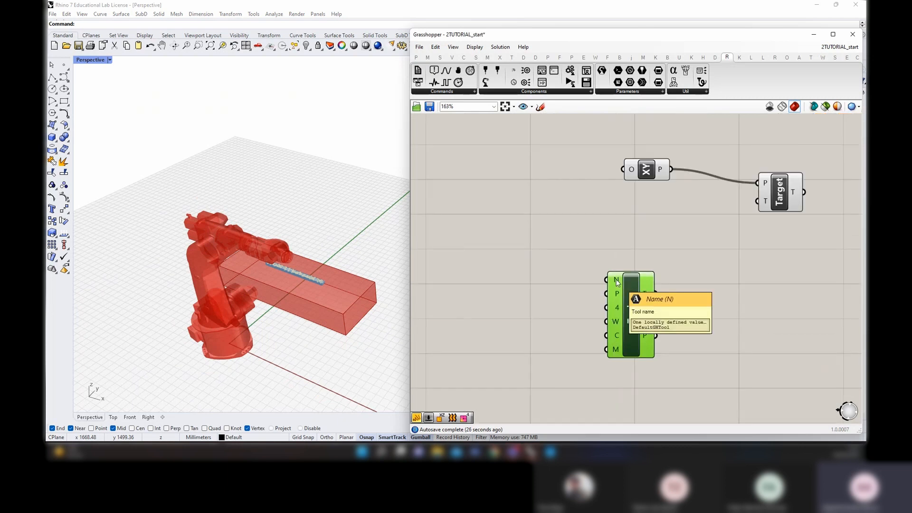
scroll(594, 285, "down", 2)
right_click_drag(528, 284, 579, 289)
double_click(580, 288)
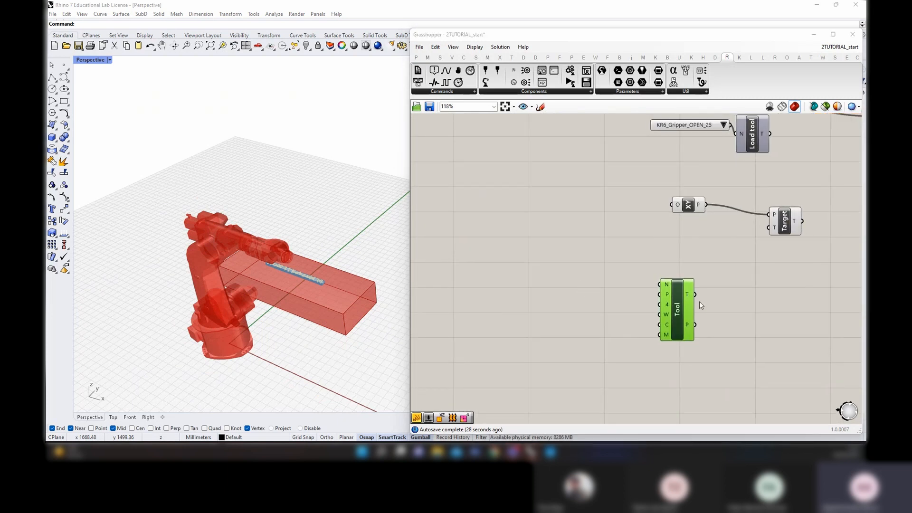
mouse_move(667, 282)
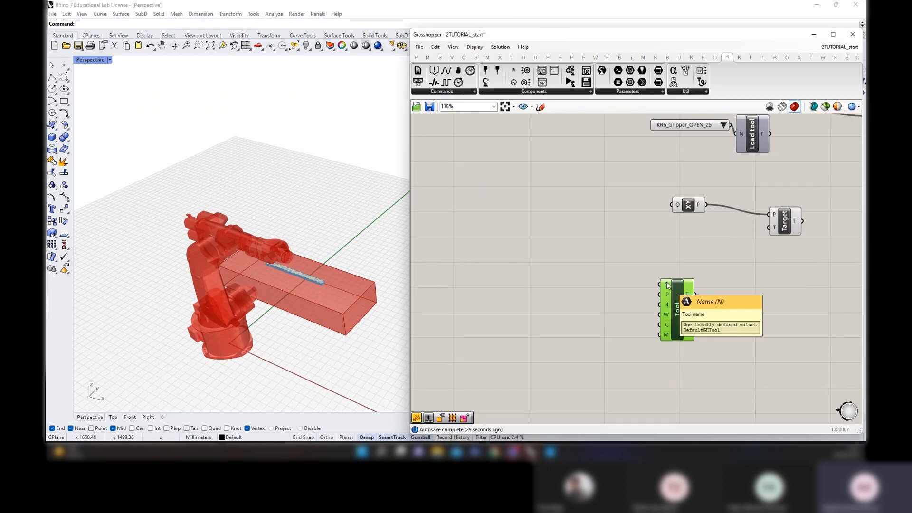
double_click(573, 274)
type("//")
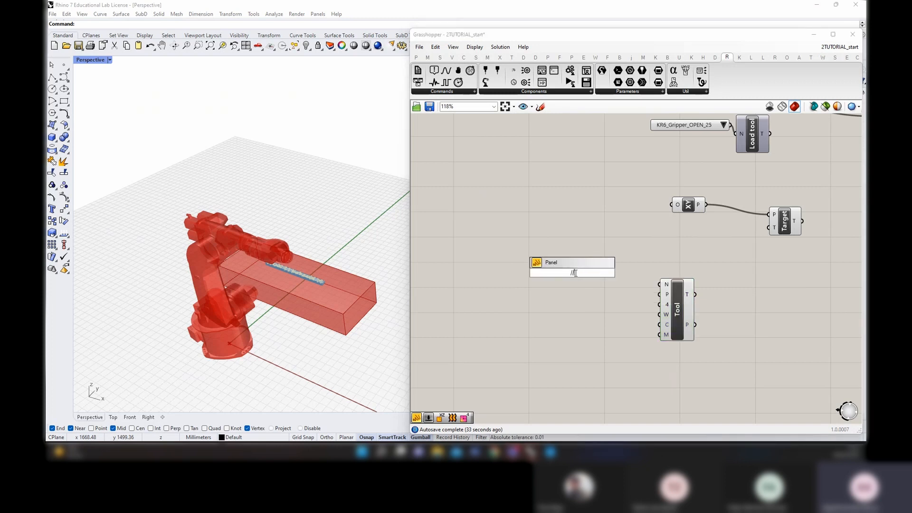
key("Return")
double_click(575, 273)
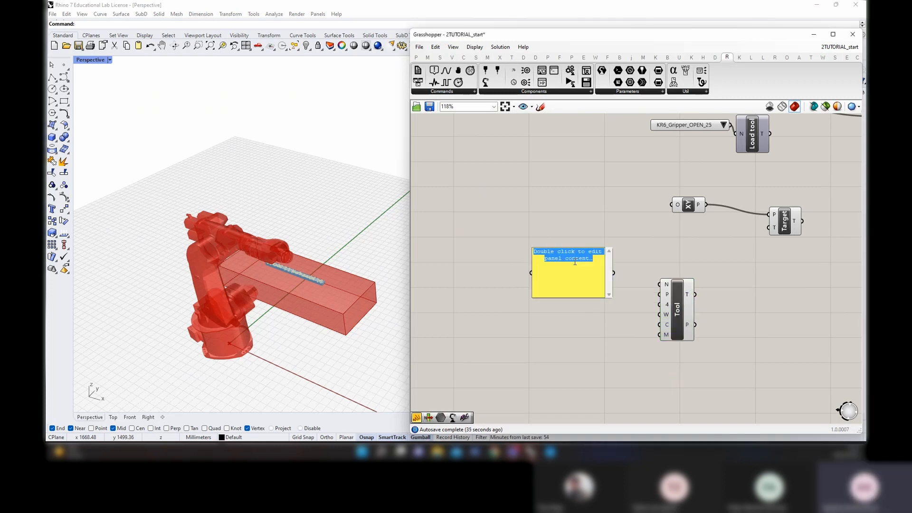
type("7mm_bit")
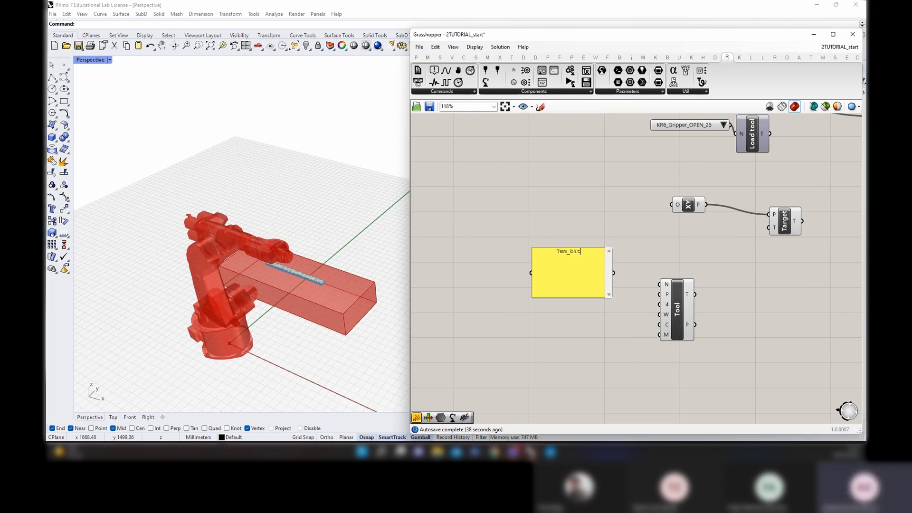
type("_mill")
left_click(572, 259)
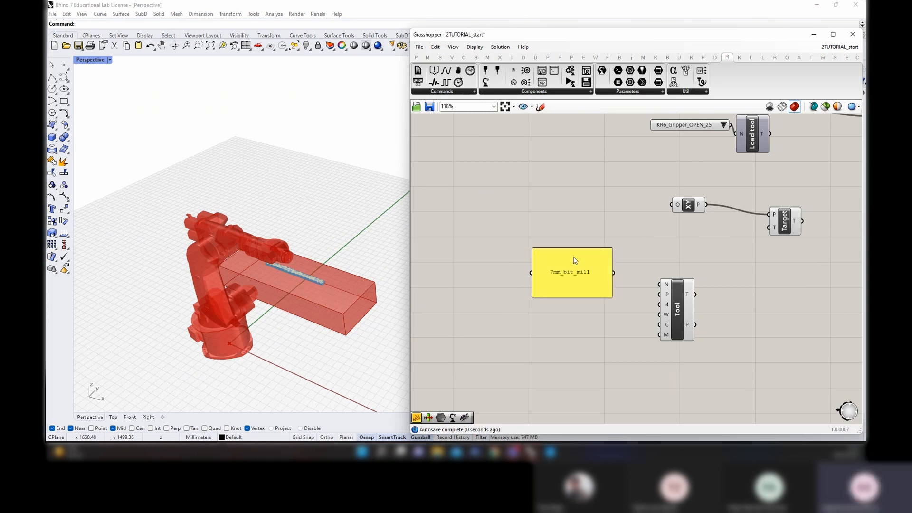
left_click_drag(583, 298, 594, 267)
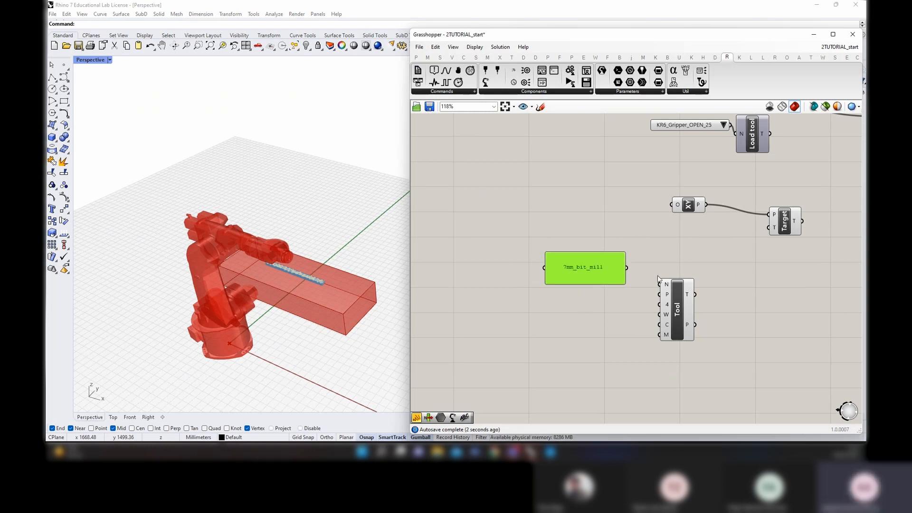
left_click_drag(659, 284, 627, 268)
Move the plane and Mesh_tool parameters from the start of the definition to beneath the 7mm_bit_mill panel
scroll(716, 296, "down", 10)
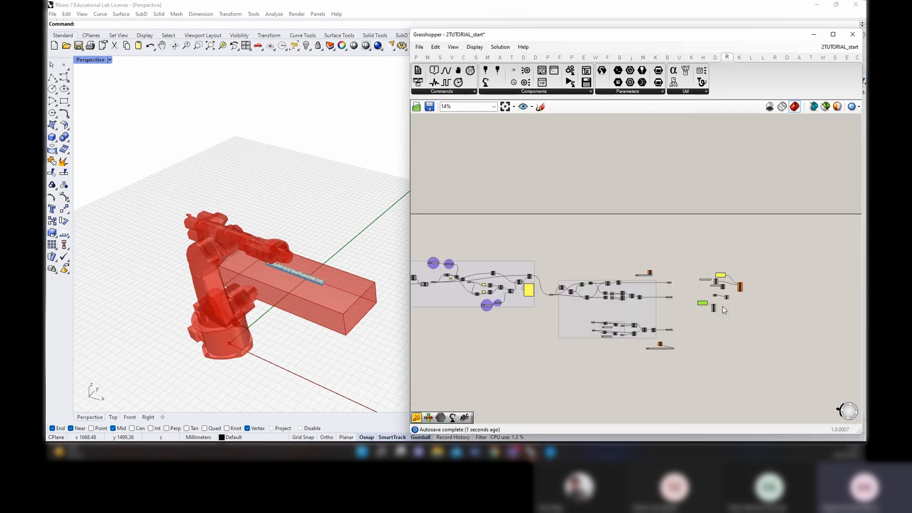
scroll(500, 263, "up", 13)
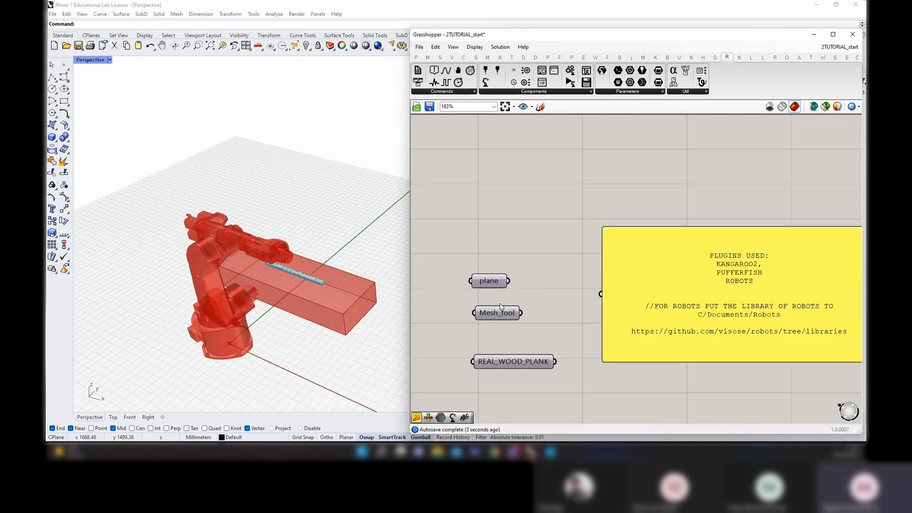
left_click(484, 282, "shift")
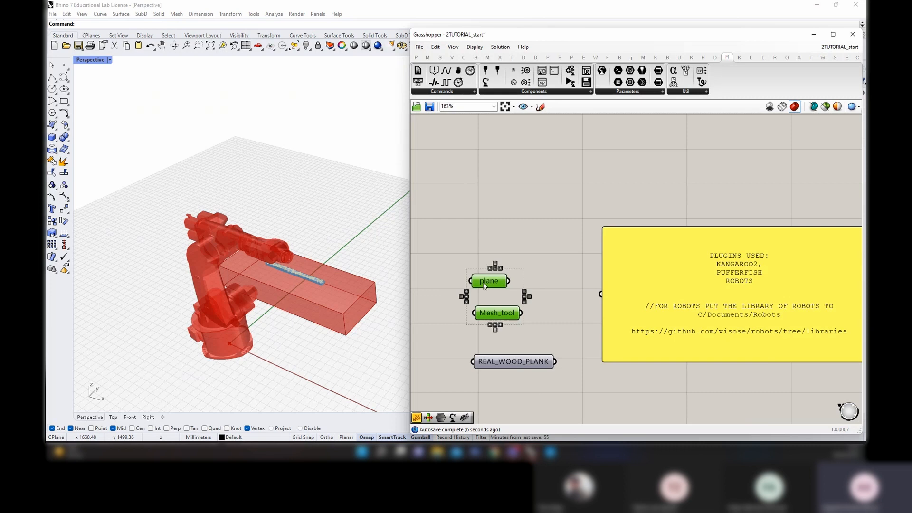
scroll(484, 283, "down", 15)
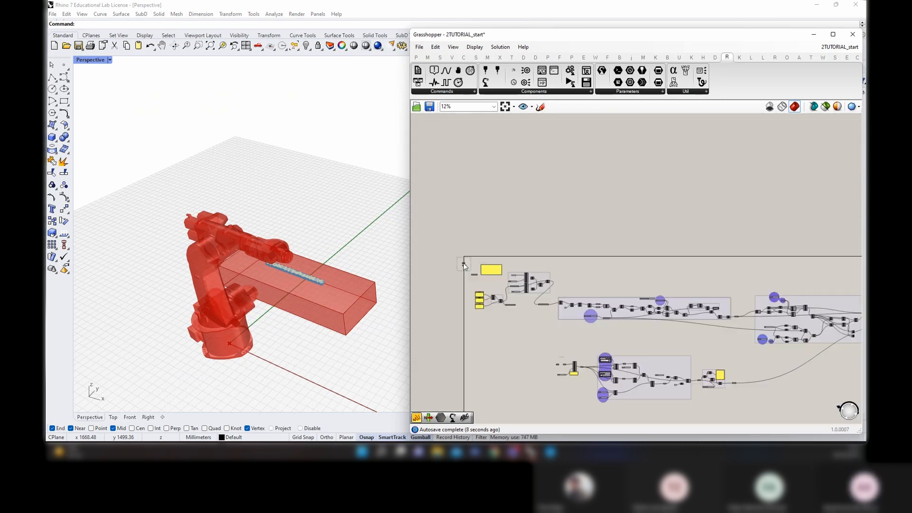
scroll(485, 269, "up", 7)
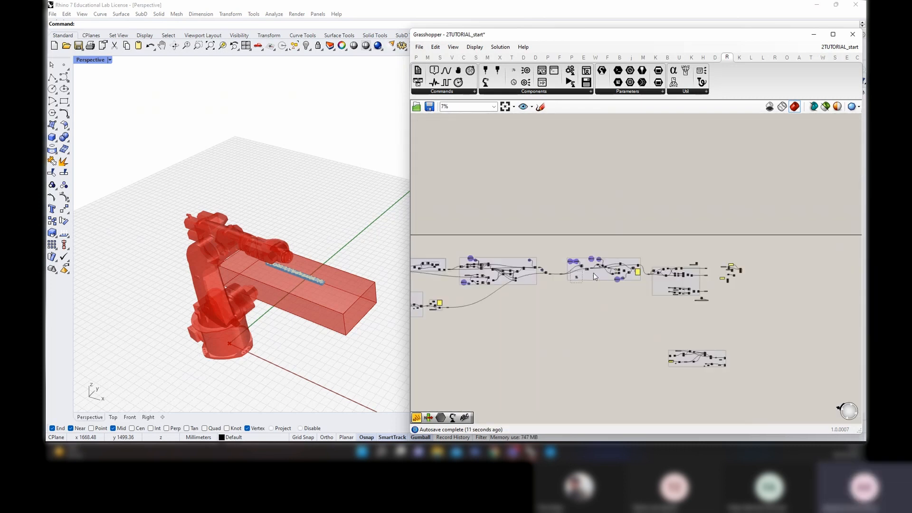
scroll(470, 268, "up", 3)
left_click_drag(471, 268, 468, 343)
scroll(469, 343, "up", 5)
left_click(548, 382)
right_click_drag(548, 383, 638, 318)
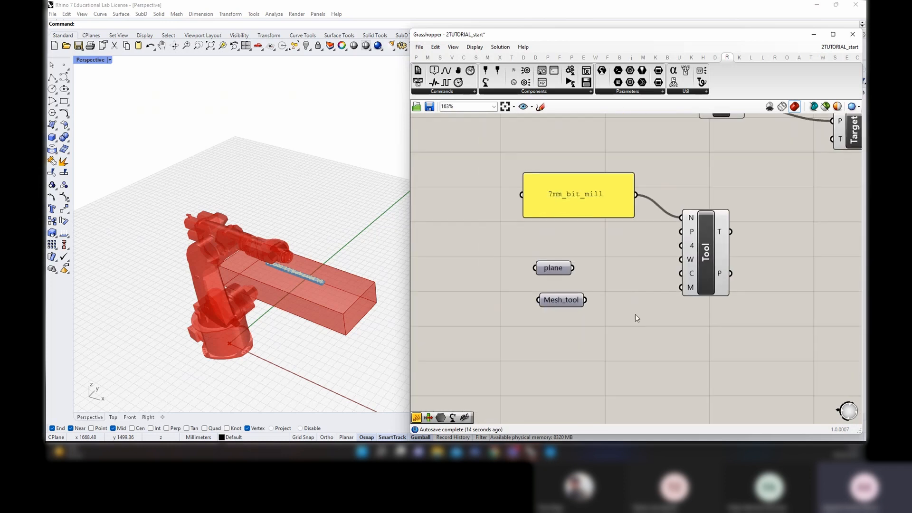
Move the Mesh_tool parameter further below the plane parameter and turn on its preview
left_click_drag(553, 301, 551, 327)
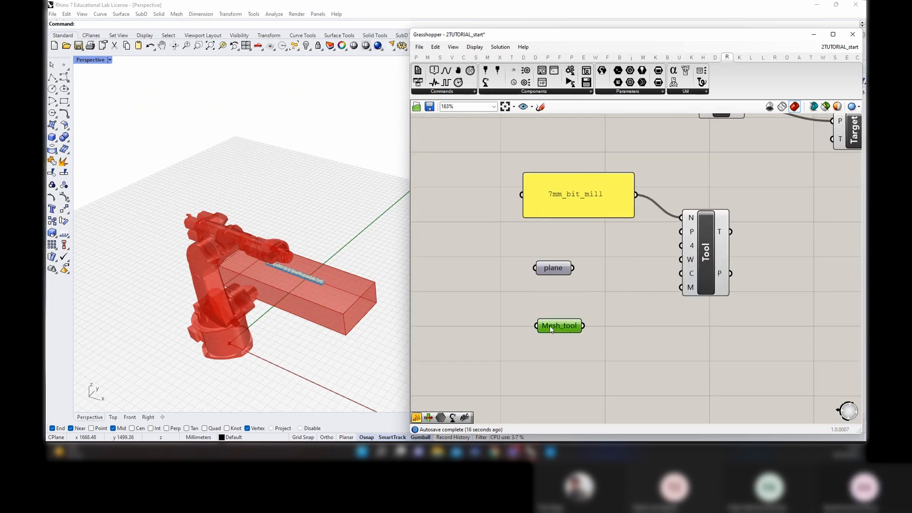
right_click(564, 299)
left_click(581, 303)
Examine the Mesh_tool geometry up close in the Rhino viewport inside the robot's base
scroll(230, 347, "up", 12)
right_click_drag(230, 347, 264, 349)
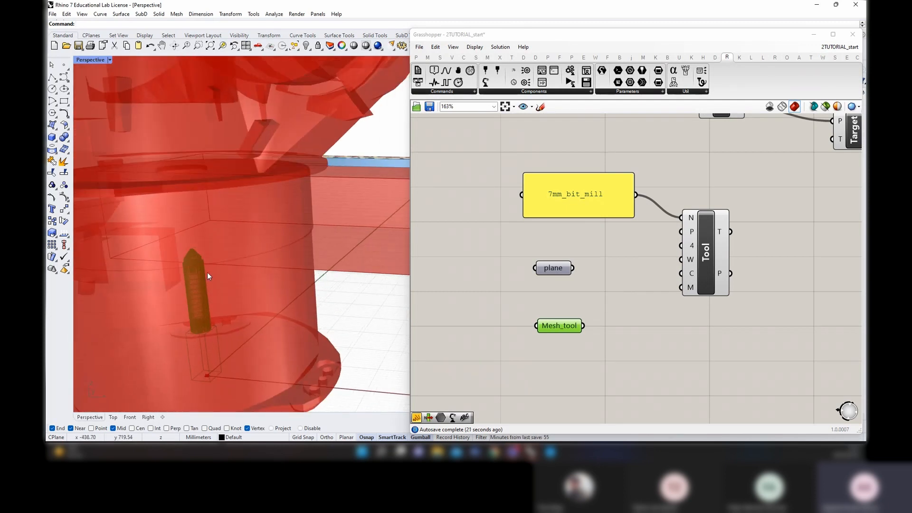
right_click_drag(207, 272, 281, 240)
scroll(327, 268, "up", 6)
right_click_drag(327, 268, 249, 214)
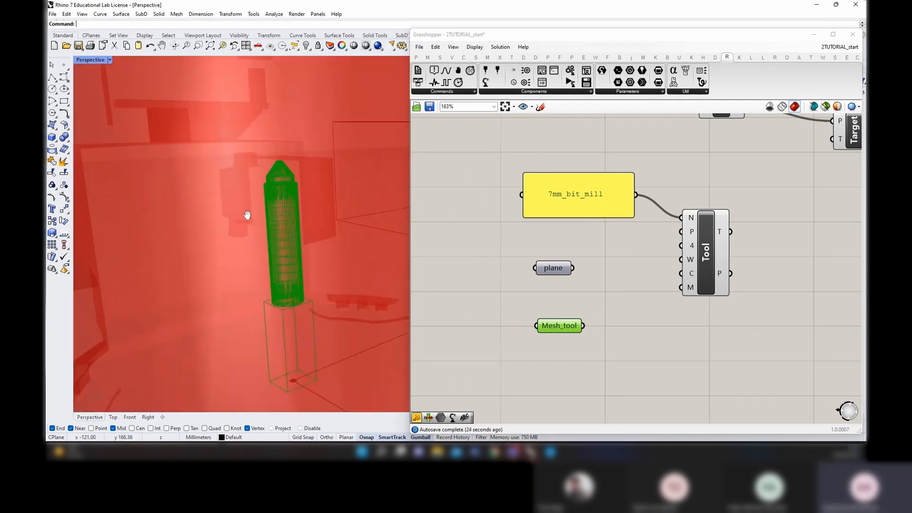
right_click_drag(277, 244, 291, 252)
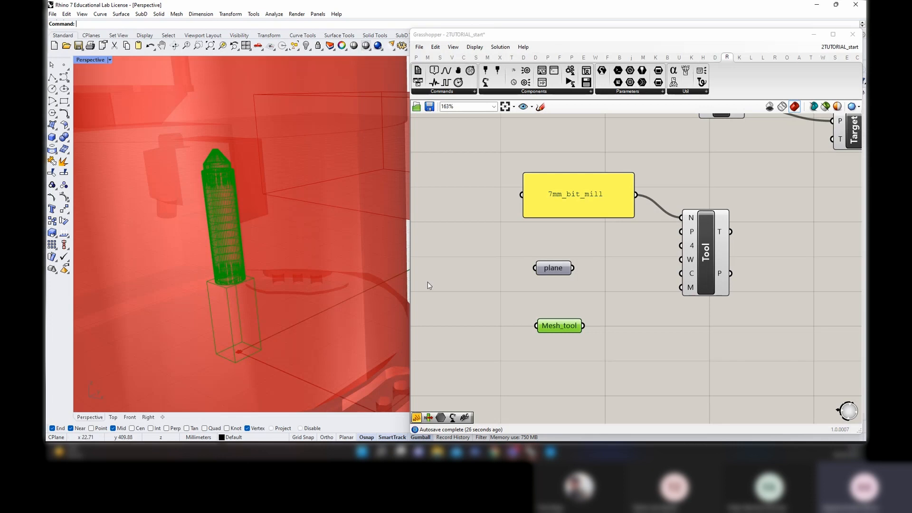
scroll(176, 328, "up", 1)
scroll(176, 331, "up", 1)
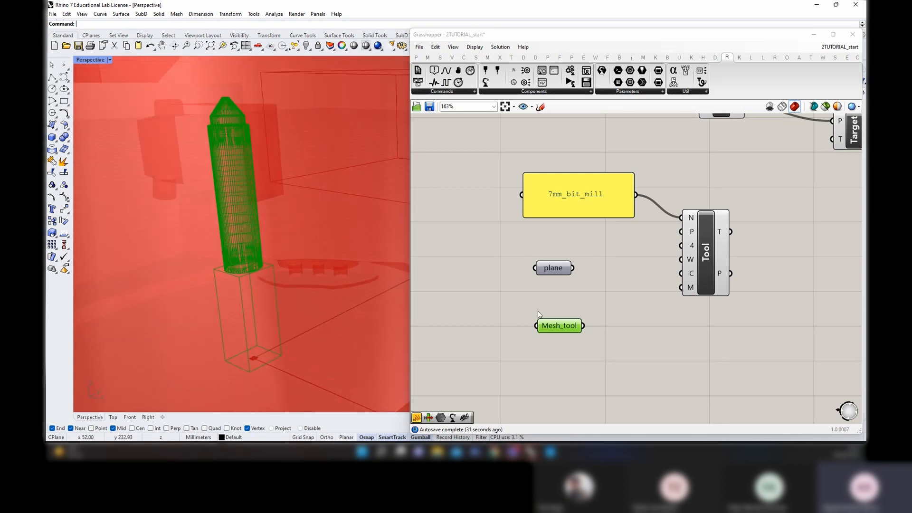
mouse_move(549, 331)
left_click_drag(550, 327, 540, 329)
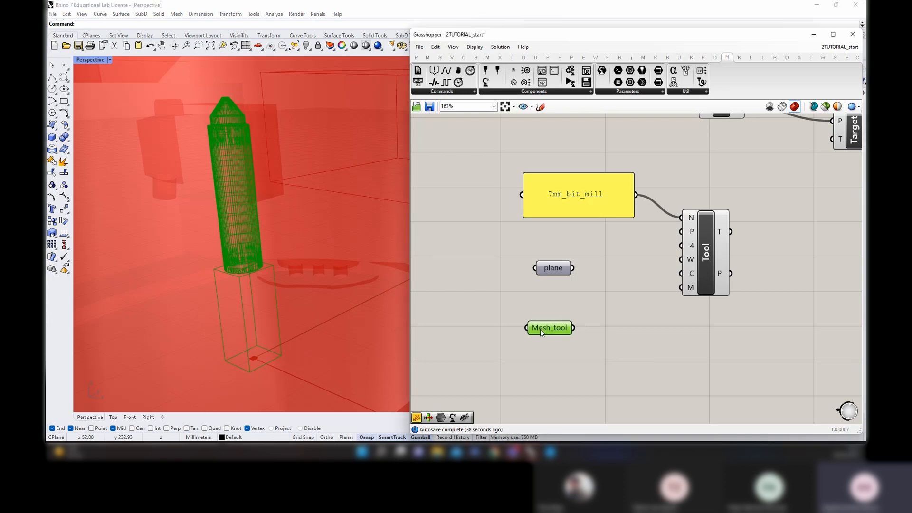
mouse_move(547, 329)
Turn off the preview of the Program component and the robot and tool loading components to hide the robot
left_click(557, 270)
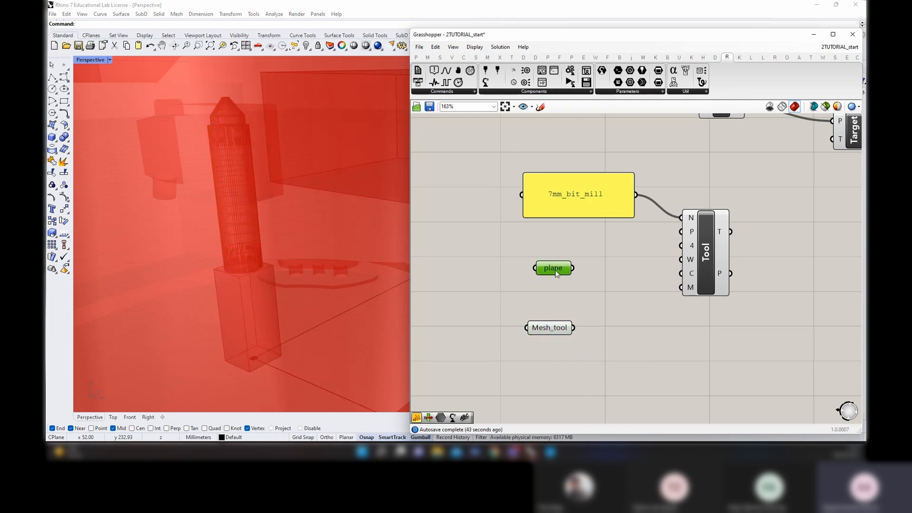
scroll(655, 300, "down", 5)
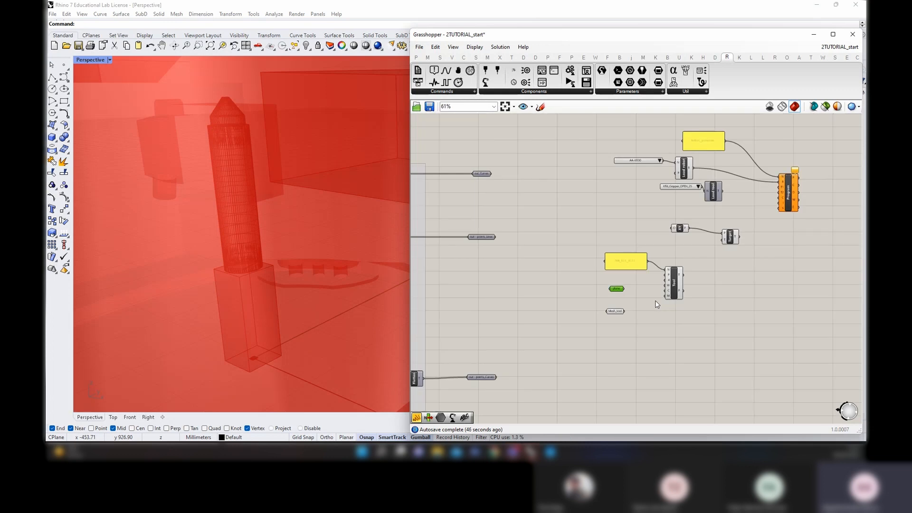
left_click(789, 193)
middle_click(819, 176)
left_click(831, 191)
left_click_drag(827, 216, 593, 154)
middle_click(593, 153)
left_click(614, 169)
left_click(566, 178)
Examine the milling bit mesh and where the plane parameter lies on it, and check the Tool component's TCP input
right_click_drag(264, 186, 276, 221, "shift")
right_click_drag(218, 163, 237, 193, "shift")
scroll(200, 94, "up", 1)
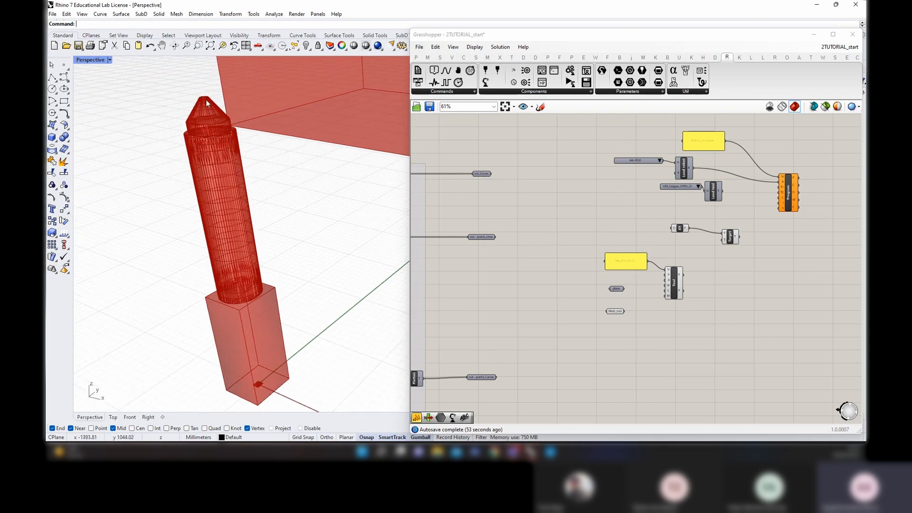
scroll(635, 292, "up", 4)
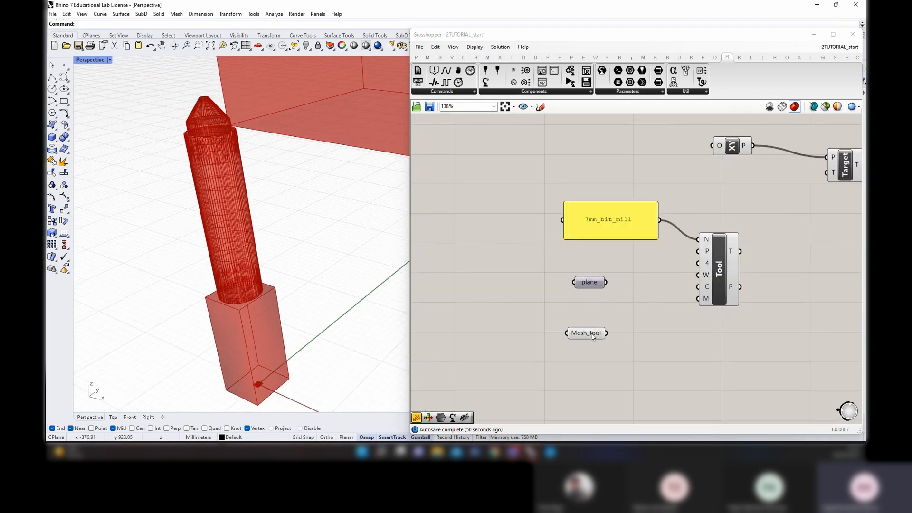
left_click(596, 338)
left_click(593, 284)
mouse_move(579, 283)
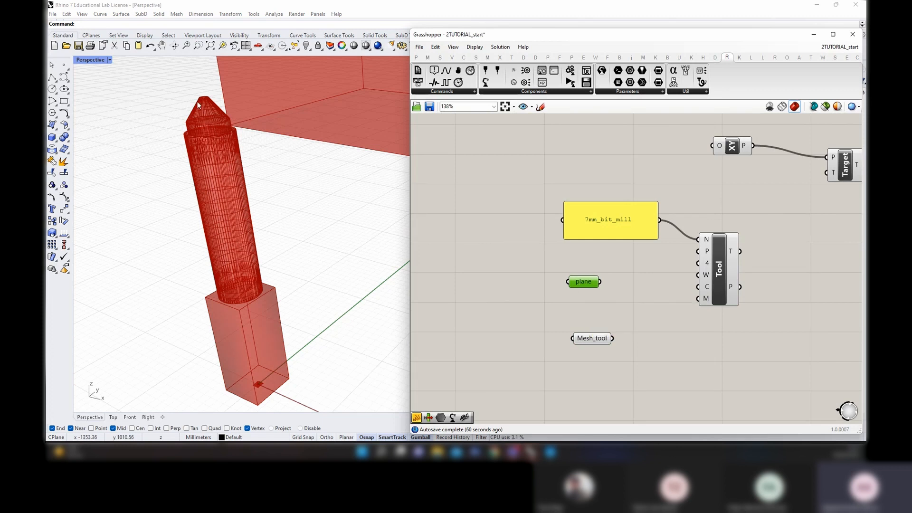
scroll(296, 203, "down", 1)
scroll(628, 308, "down", 2)
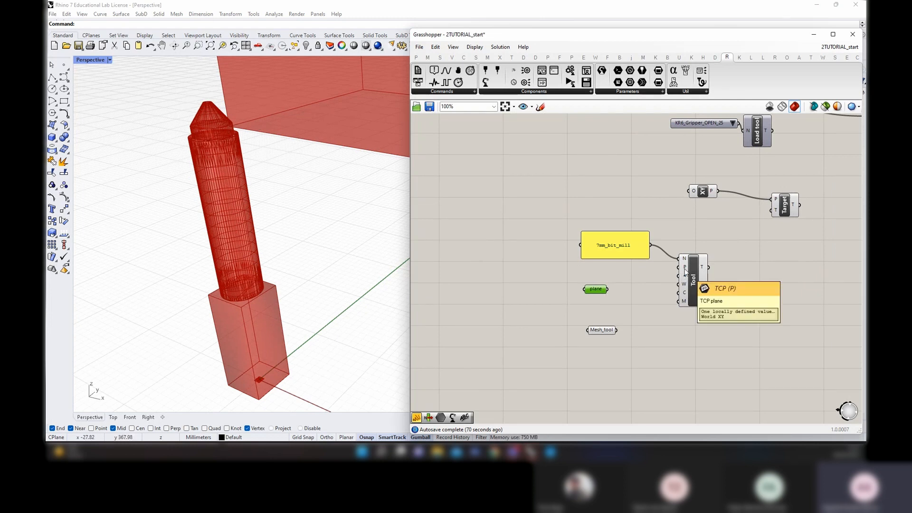
Add a Flip Plane component fed by the plane parameter and connect its flipped plane to the Tool component's TCP input
left_click_drag(596, 289, 523, 281)
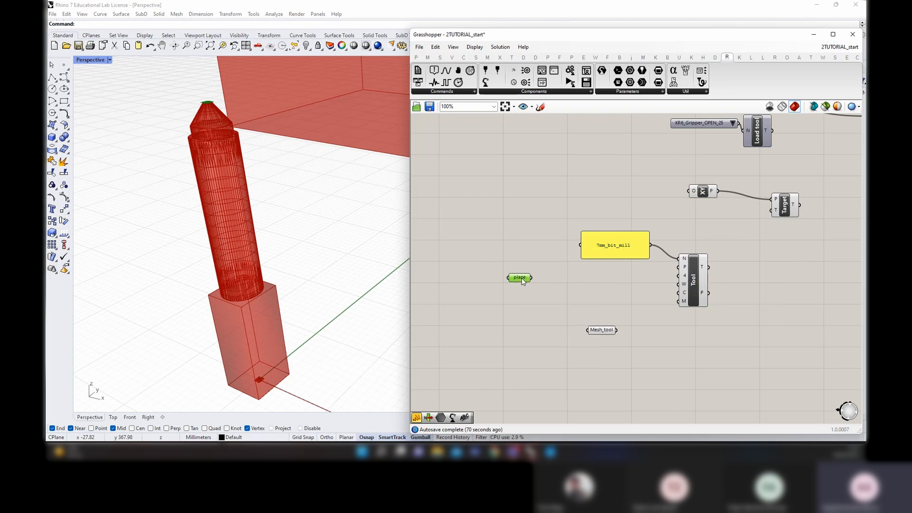
double_click(574, 285)
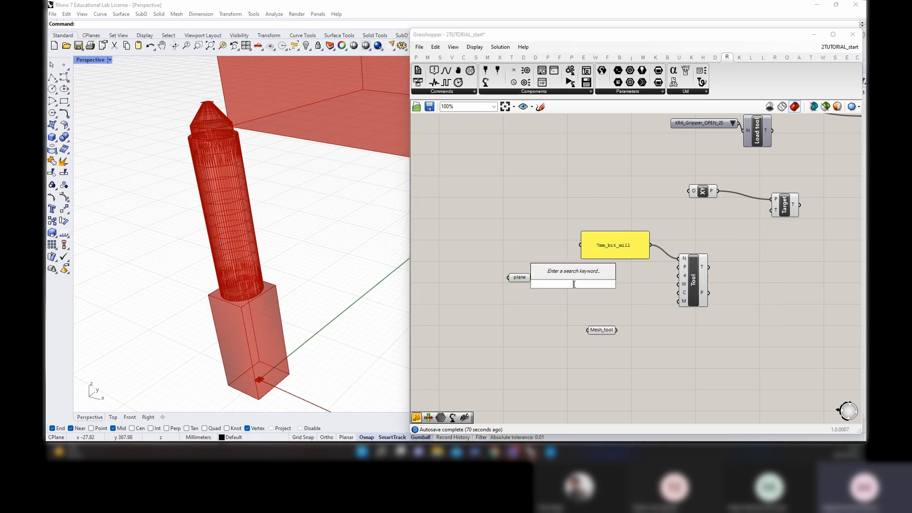
type("flip")
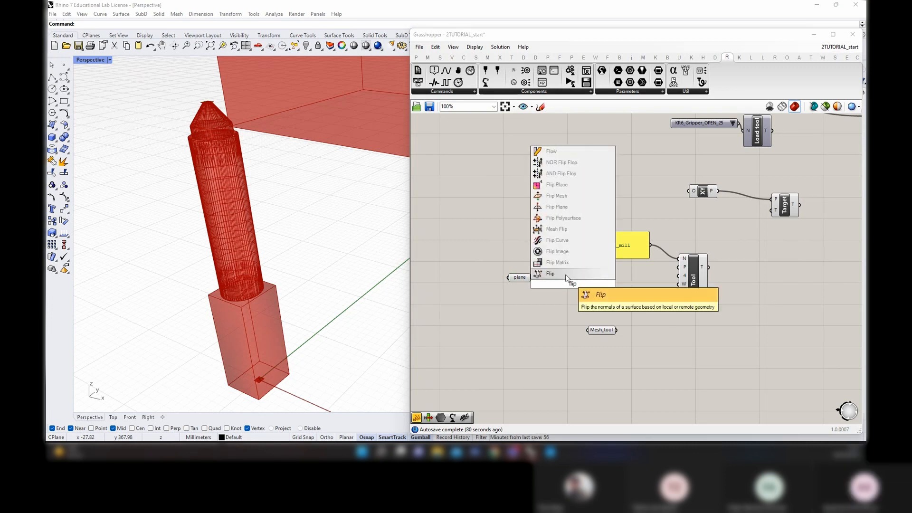
type(" plane")
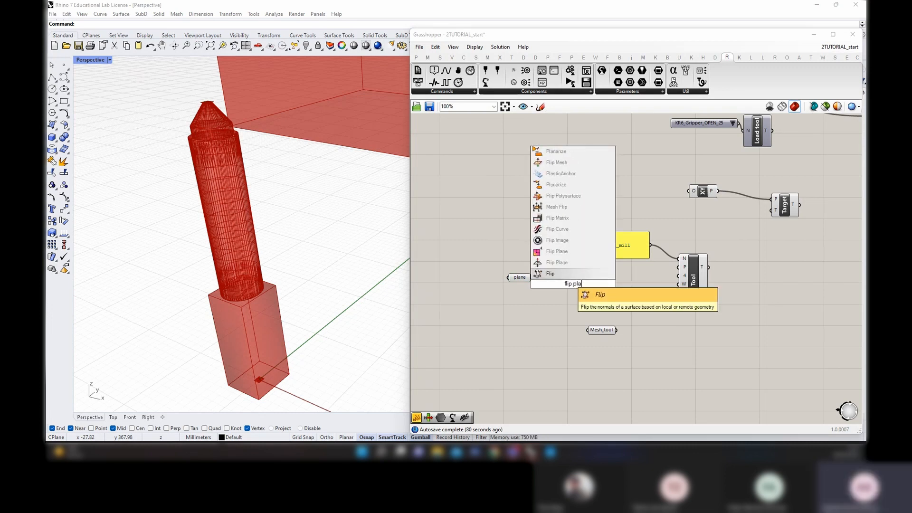
left_click(547, 268)
mouse_move(572, 286)
left_mouse_down()
mouse_move(571, 294)
mouse_move(560, 276)
mouse_move(575, 297)
left_mouse_up()
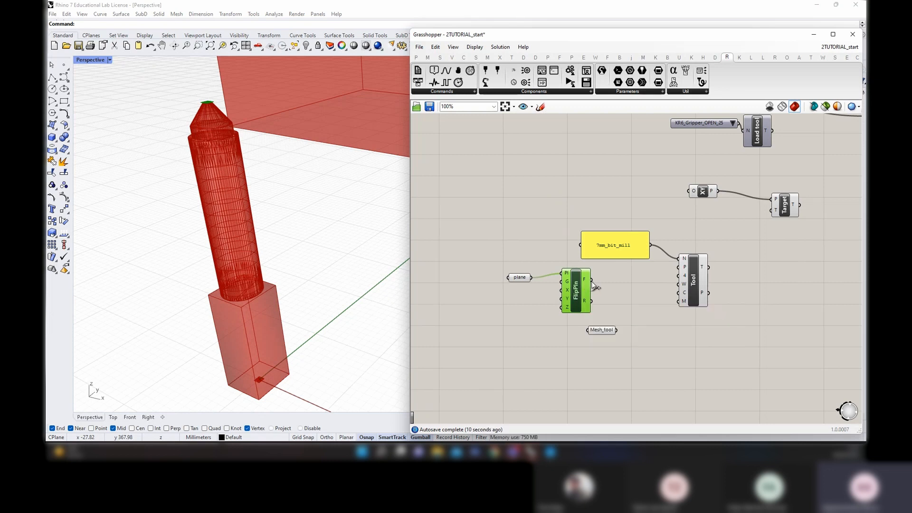
left_click_drag(592, 280, 702, 287)
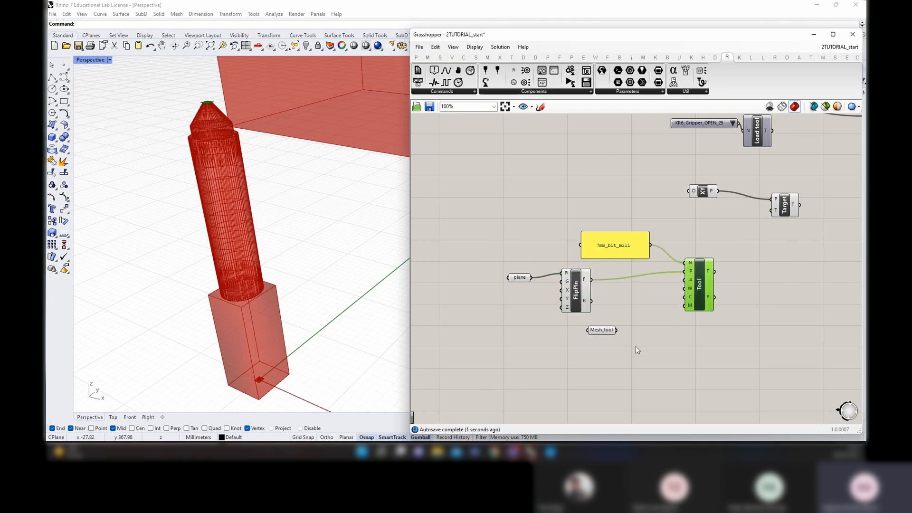
Connect Mesh_tool to the Tool component's Mesh input and the Tool output to the Target component's tool input
left_click_drag(616, 330, 689, 306)
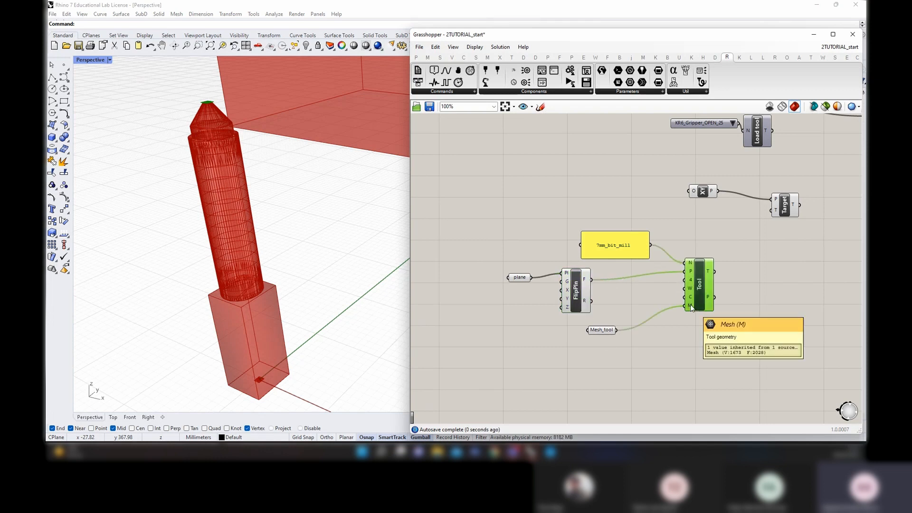
right_click_drag(743, 260, 639, 283)
left_click_drag(612, 298, 670, 236)
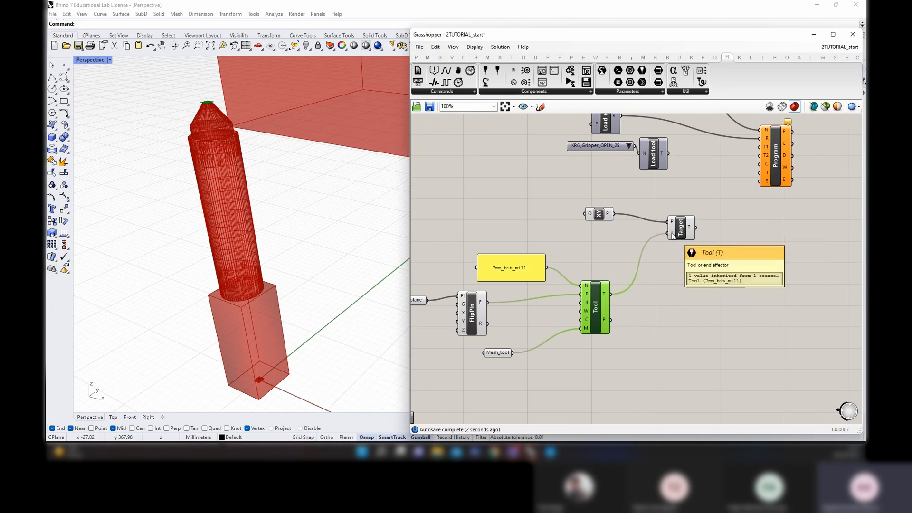
Connect the Target component's output to the Program component's first targets input (T1)
right_click_drag(720, 217, 661, 272)
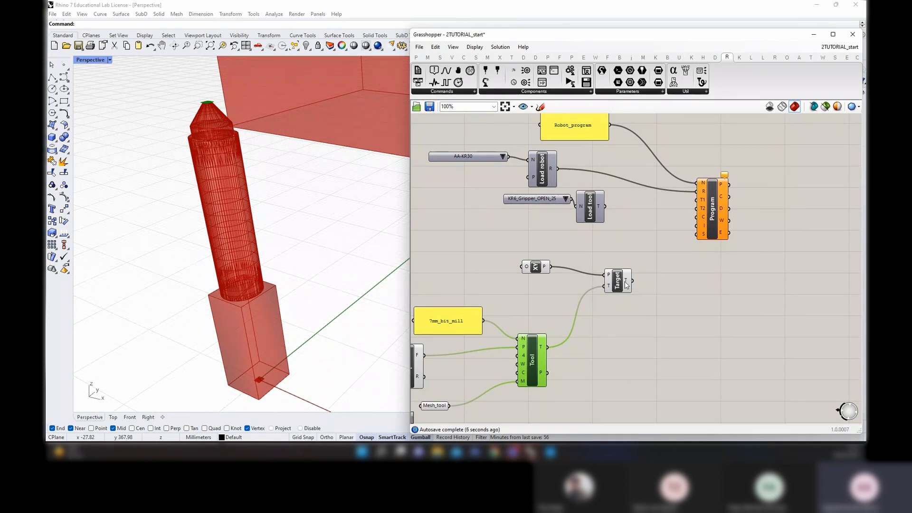
left_click_drag(626, 285, 625, 279)
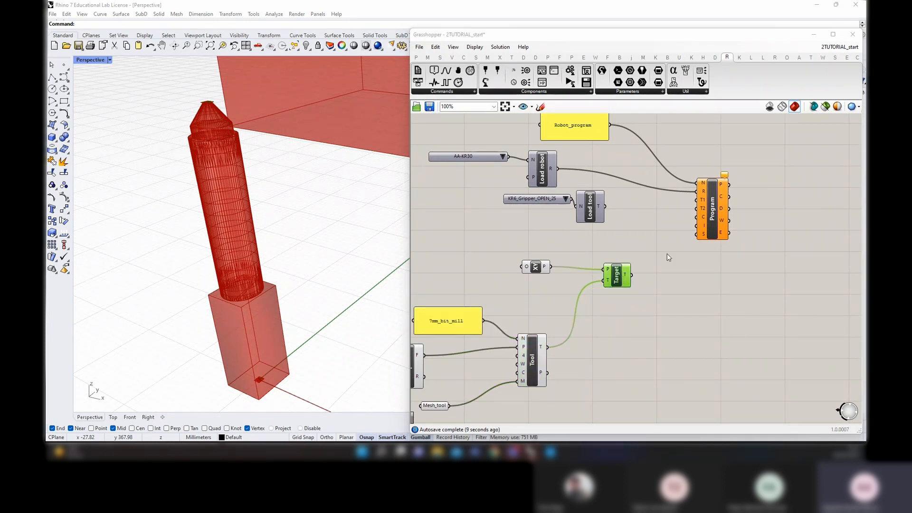
left_click_drag(632, 275, 697, 199)
left_click(717, 209)
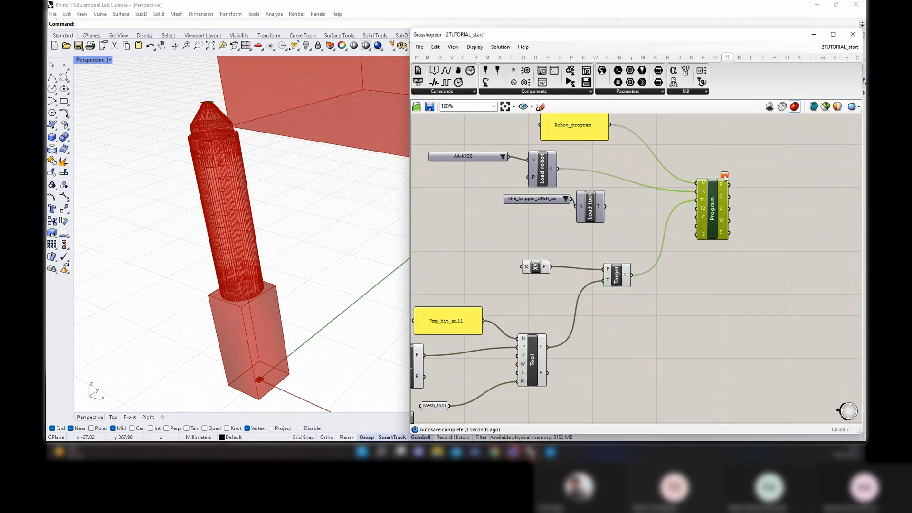
left_click(750, 282)
Add a panel connected to the Program component's Errors output and resize it to fit the error text
right_click_drag(749, 282, 650, 266)
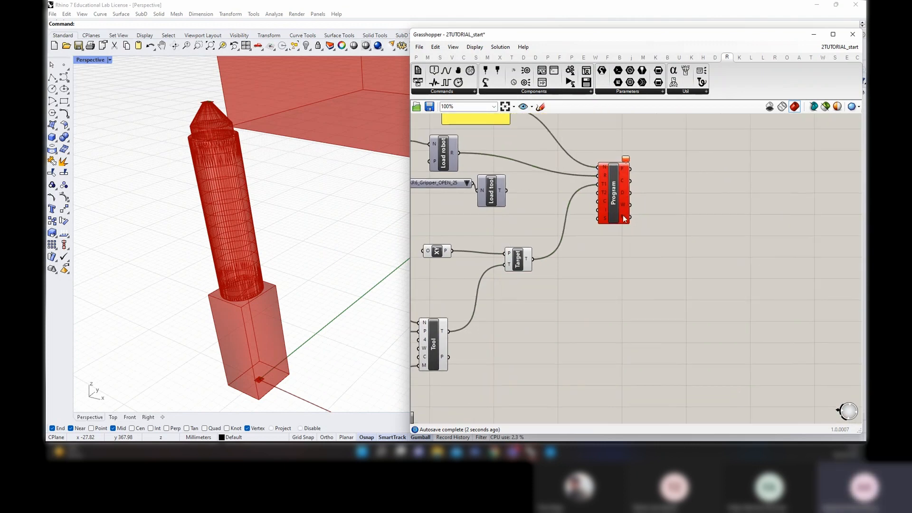
left_click(416, 58)
left_click_drag(541, 82, 684, 261)
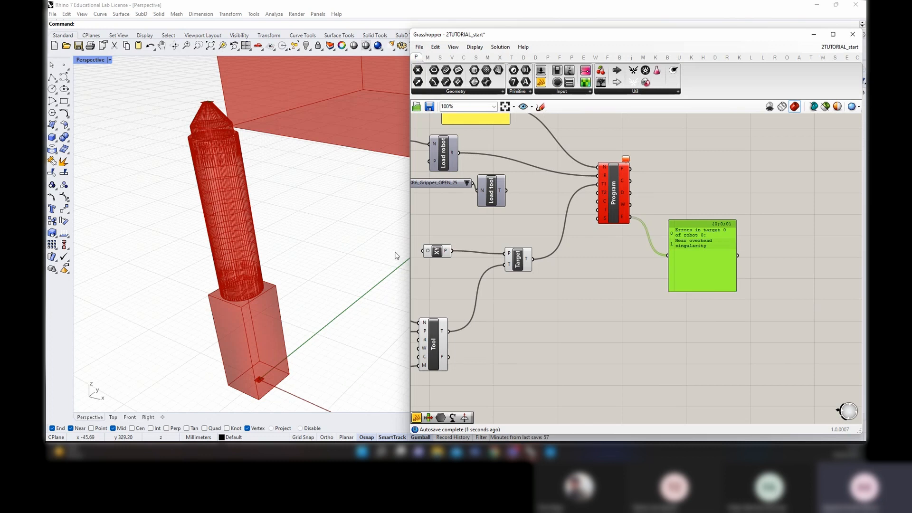
left_click(436, 251)
scroll(284, 354, "down", 1)
scroll(284, 355, "down", 2)
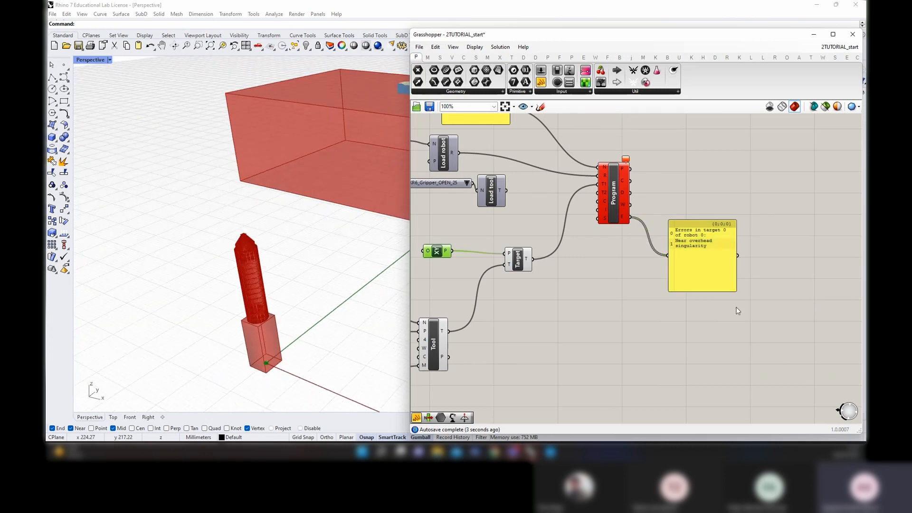
left_click(711, 258)
scroll(713, 260, "down", 1)
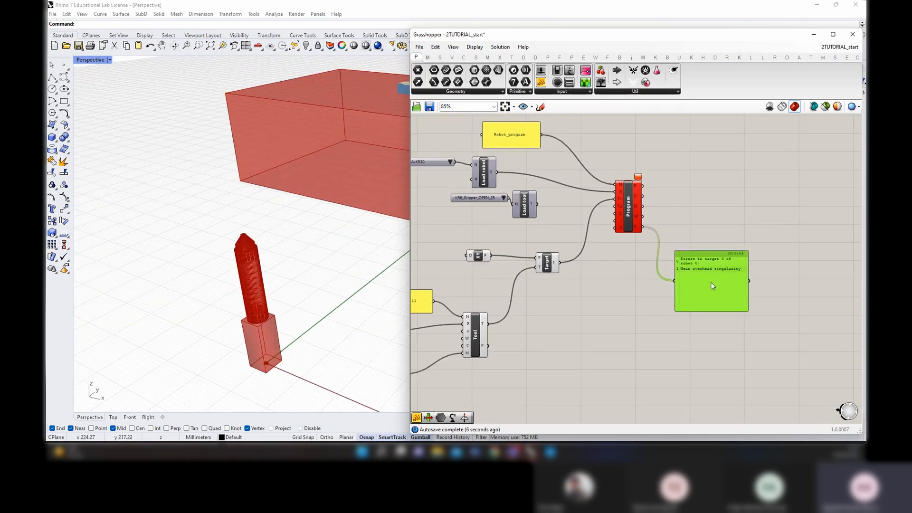
scroll(711, 278, "down", 1)
left_click_drag(716, 305, 716, 291)
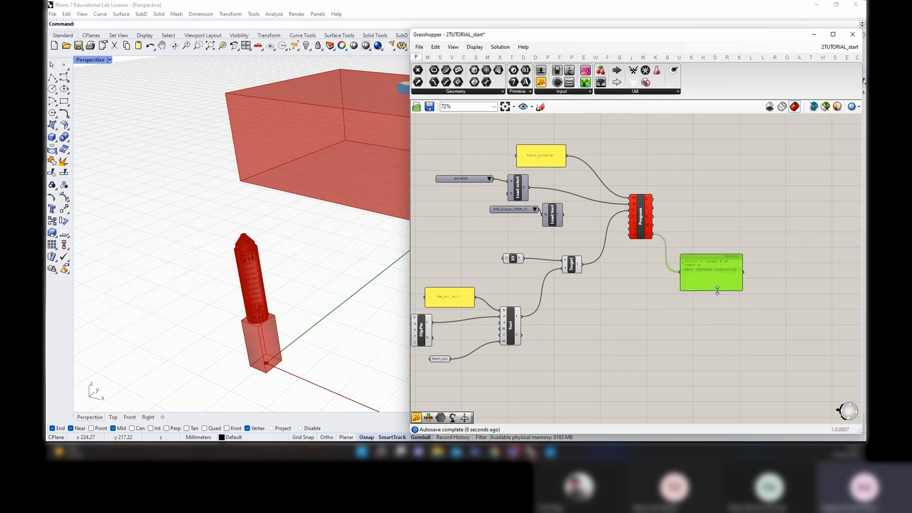
Examine where the XY Plane target lies in the model relative to the wood plank
left_click(499, 260)
right_click_drag(781, 258, 611, 257)
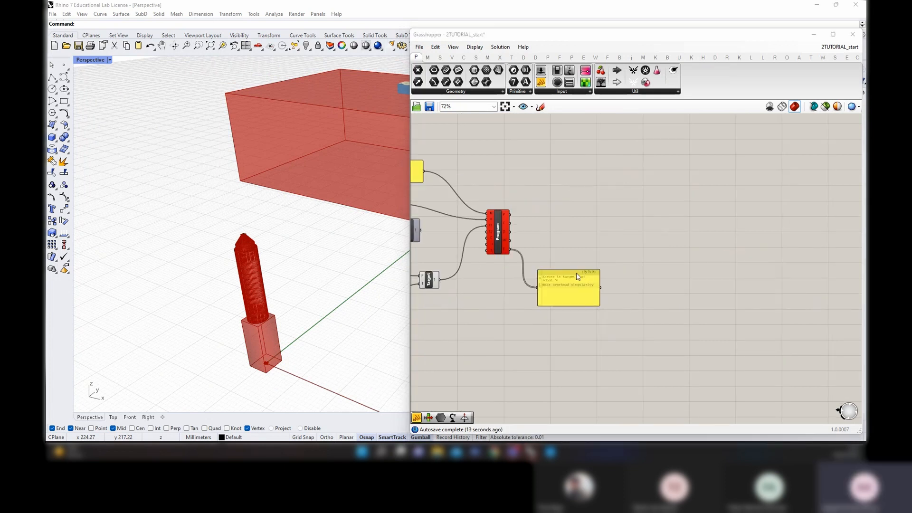
scroll(535, 265, "down", 1)
right_click_drag(442, 288, 668, 312)
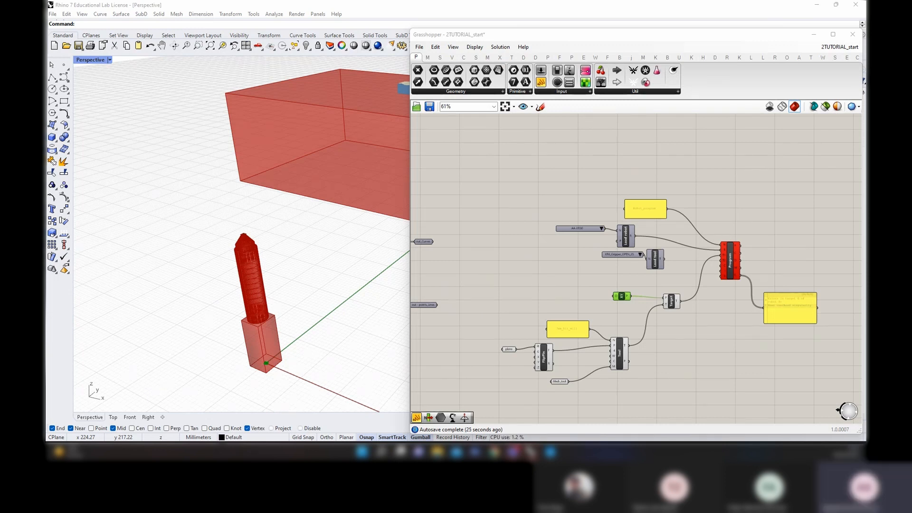
scroll(248, 190, "down", 4)
right_click_drag(287, 134, 236, 293)
right_click_drag(295, 176, 250, 237, "shift")
Move the whole group of robot program, target and tool components further away from the curve and point output parameters
right_click_drag(551, 344, 687, 229)
scroll(629, 246, "down", 3)
right_click_drag(613, 256, 473, 273)
left_click_drag(696, 296, 457, 138)
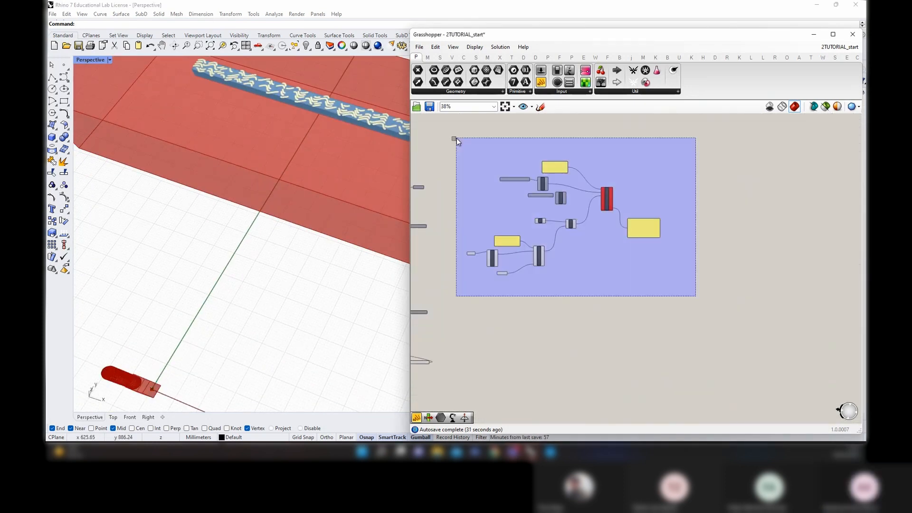
left_click_drag(607, 212, 690, 223)
left_click(675, 221)
Connect the points_curves output parameter to the XY Plane component's origin input
scroll(546, 260, "up", 4)
right_click_drag(546, 261, 613, 258)
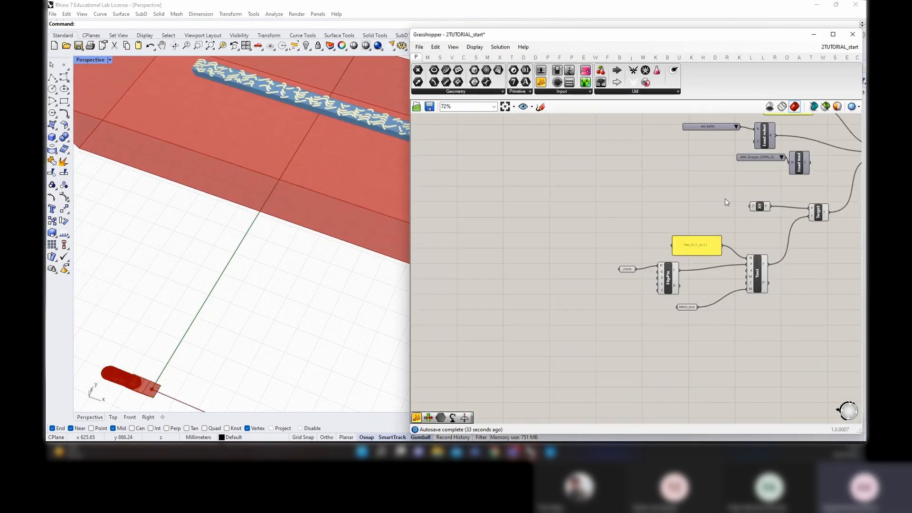
right_click_drag(604, 220, 720, 243)
right_click_drag(517, 334, 513, 314)
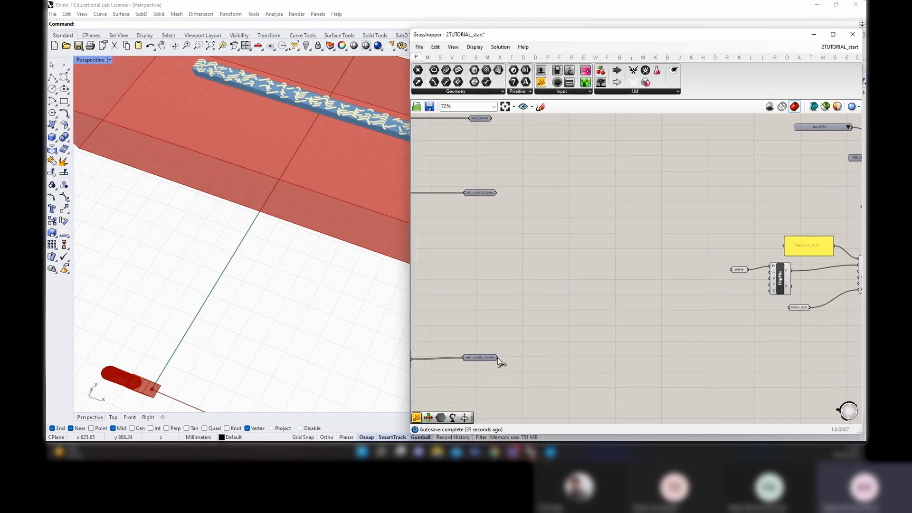
scroll(509, 359, "down", 2)
scroll(817, 256, "up", 1)
left_click_drag(498, 357, 671, 248)
scroll(828, 252, "up", 4)
left_click(681, 249)
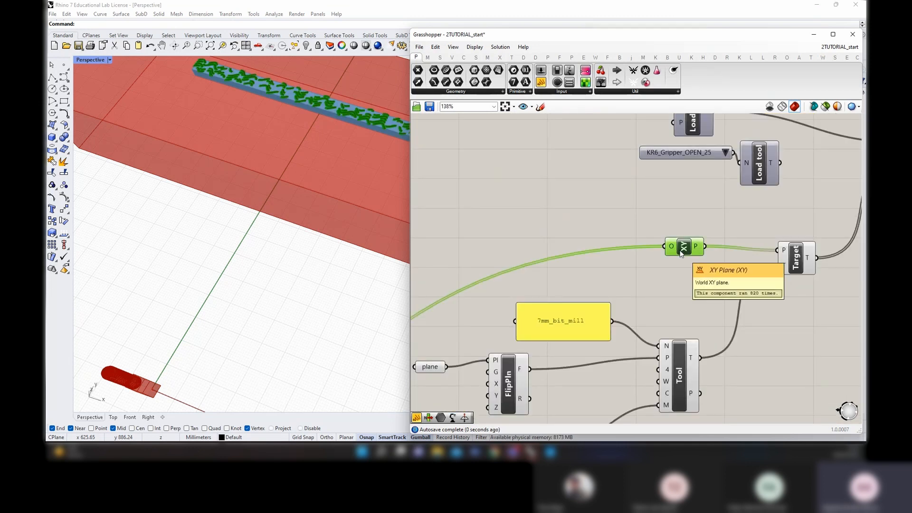
Check the Program component's Errors output and panel, and examine the milling curves on the wood plank
scroll(694, 251, "down", 4)
right_click_drag(803, 267, 518, 284)
scroll(535, 256, "up", 4)
left_click(535, 220)
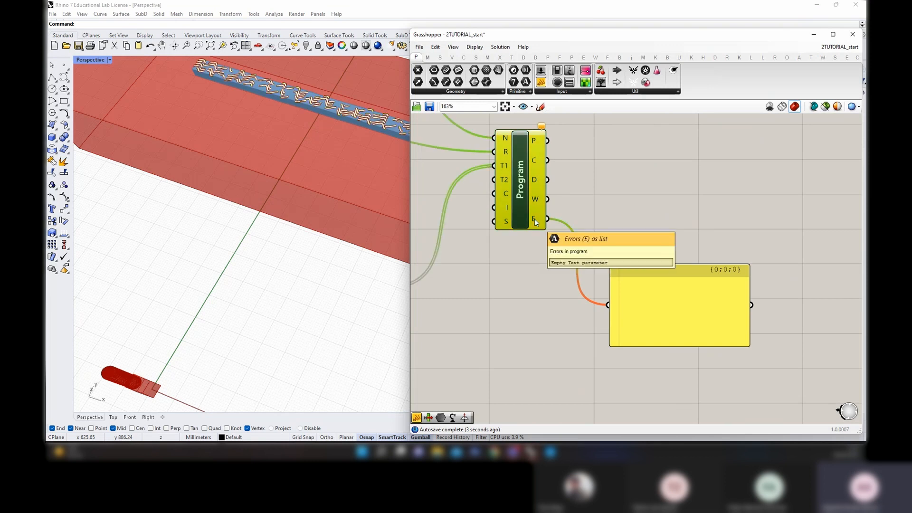
left_click_drag(692, 347, 691, 350)
left_click(631, 183)
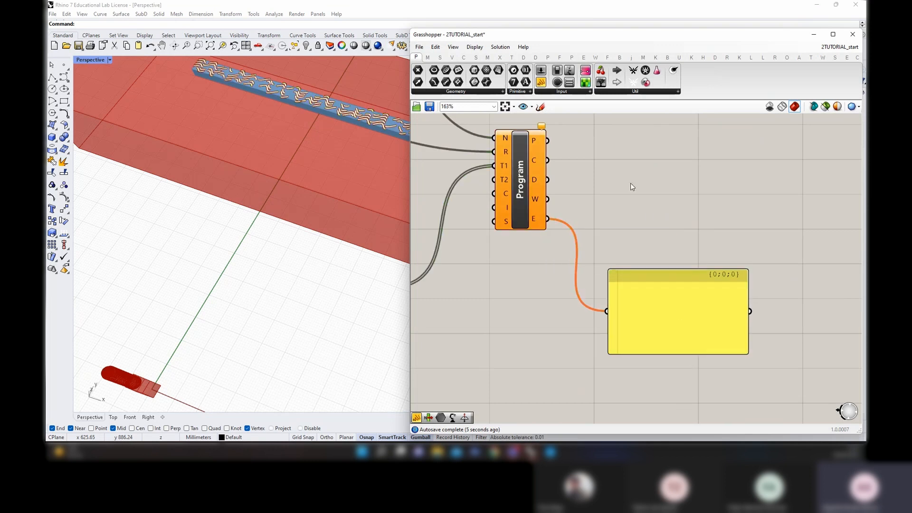
right_click_drag(631, 183, 619, 263)
left_click(530, 249)
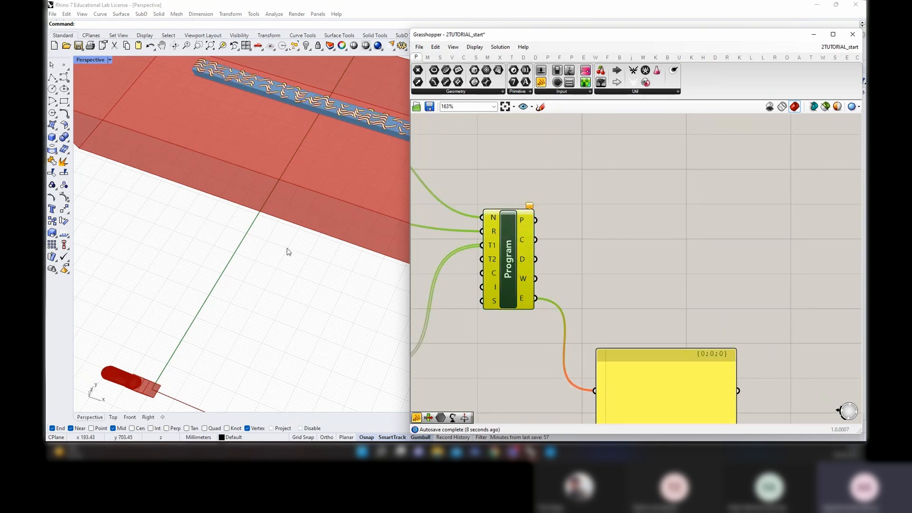
right_click_drag(288, 250, 293, 272)
scroll(292, 158, "up", 8)
right_click_drag(183, 210, 165, 269)
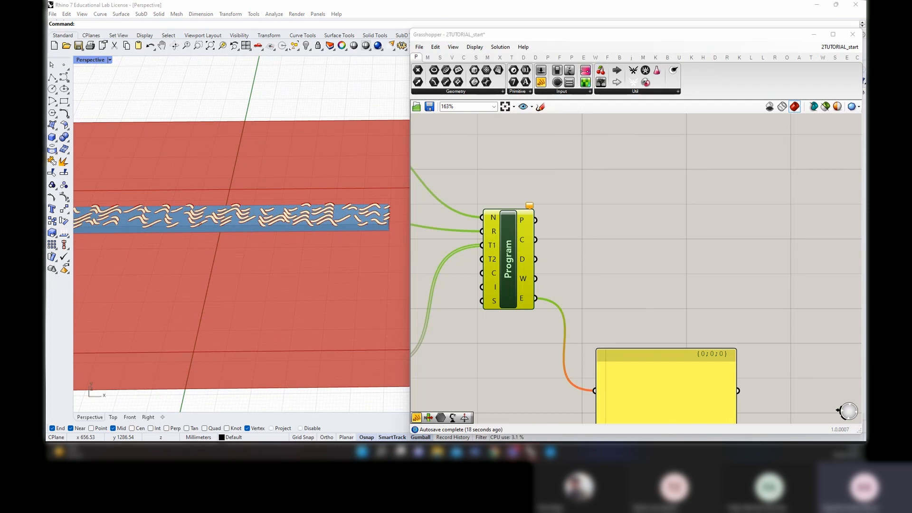
Try a List Item component on the Program component's program output and delete it again
scroll(566, 240, "up", 2)
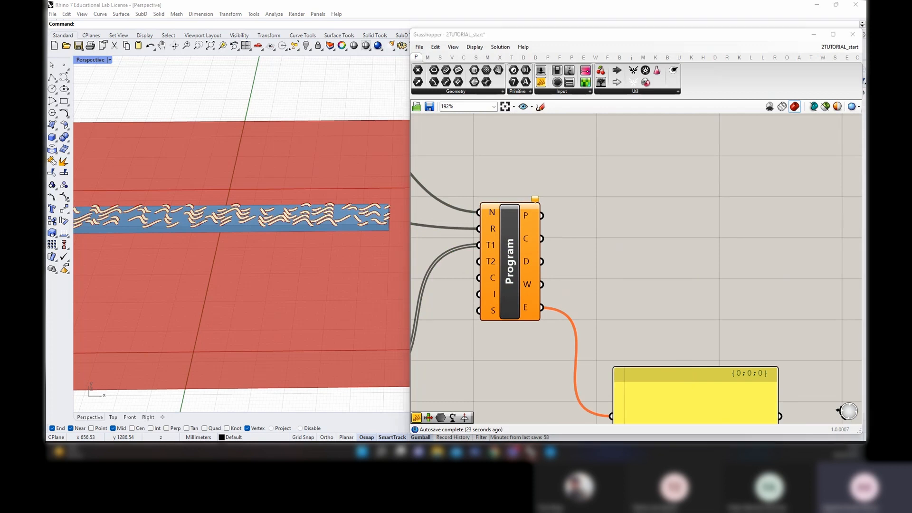
double_click(675, 208)
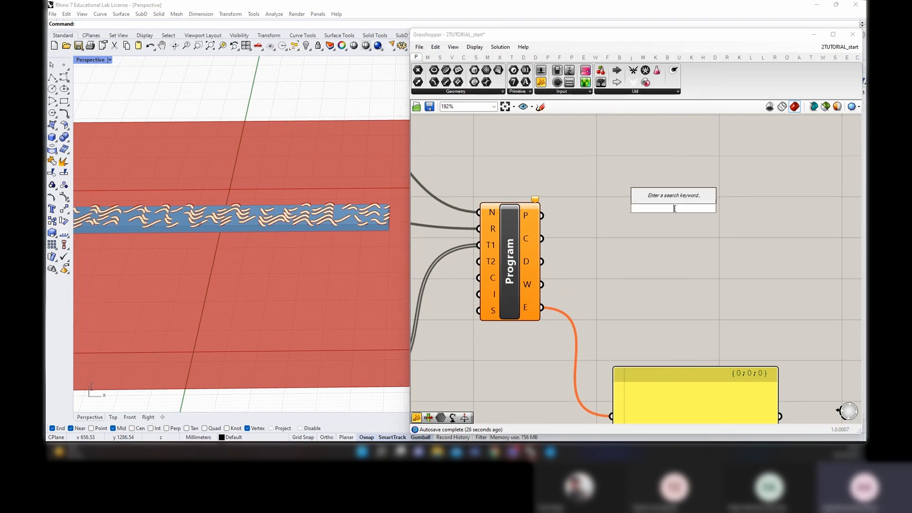
type("list item")
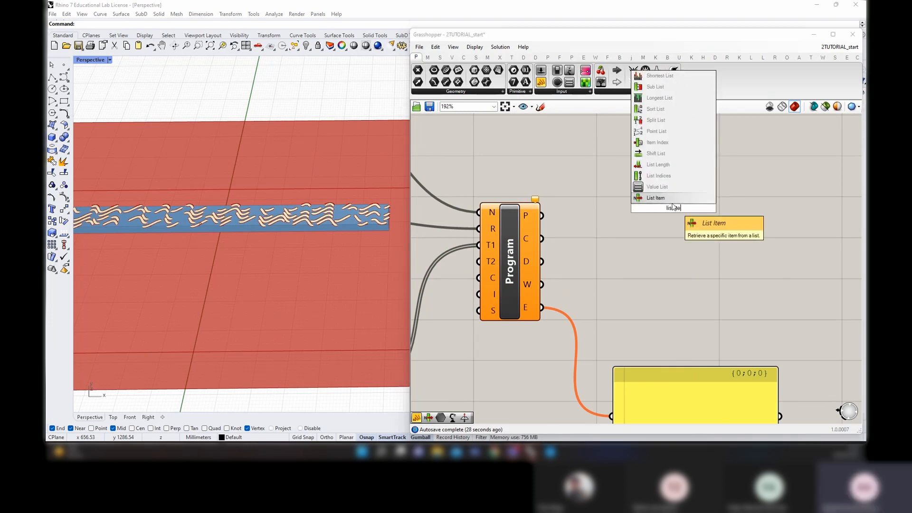
left_click(674, 199)
left_click_drag(542, 215, 646, 192)
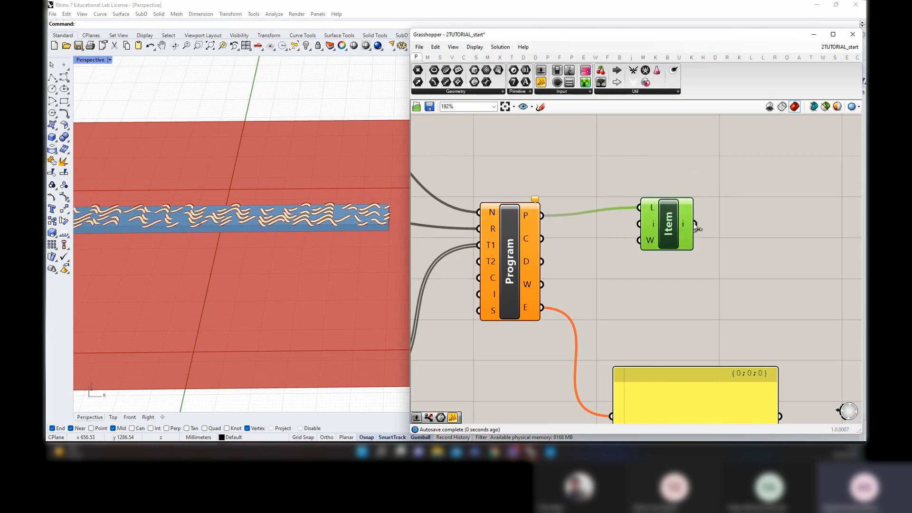
mouse_move(685, 225)
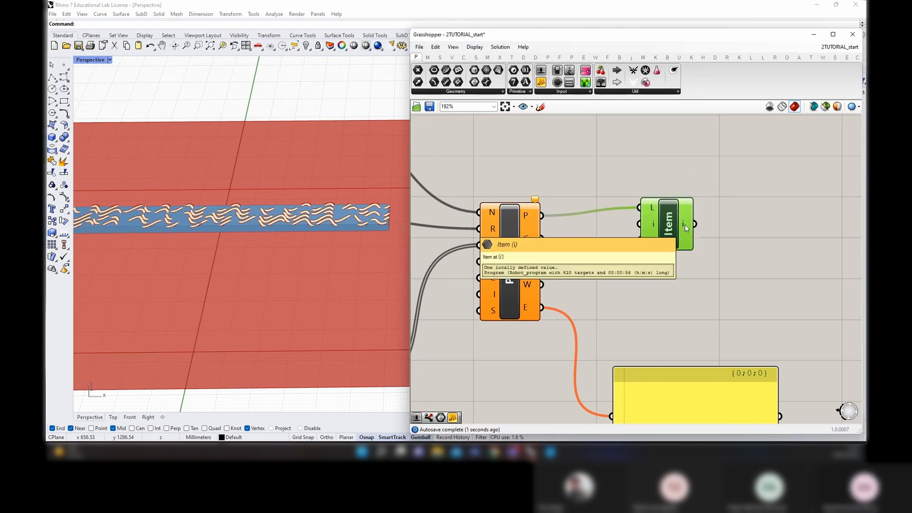
left_click(526, 217)
mouse_move(525, 216)
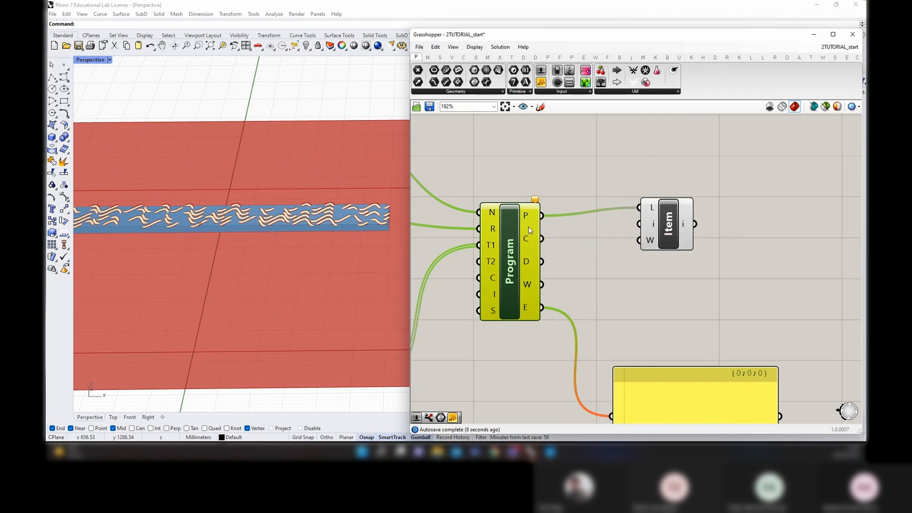
mouse_move(528, 241)
left_click_drag(662, 218, 756, 227)
key("Delete")
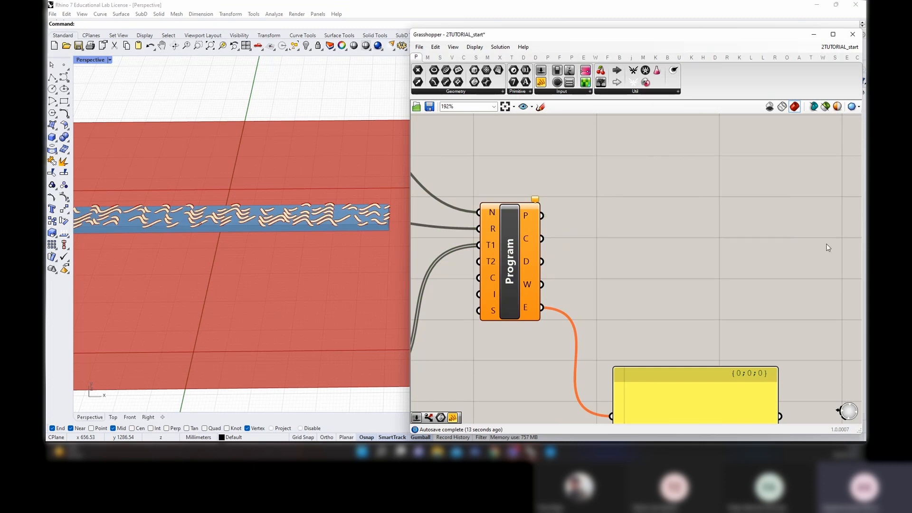
Add a Deconstruct program targets component and connect the Program component's program output to it
double_click(638, 214)
type("deco")
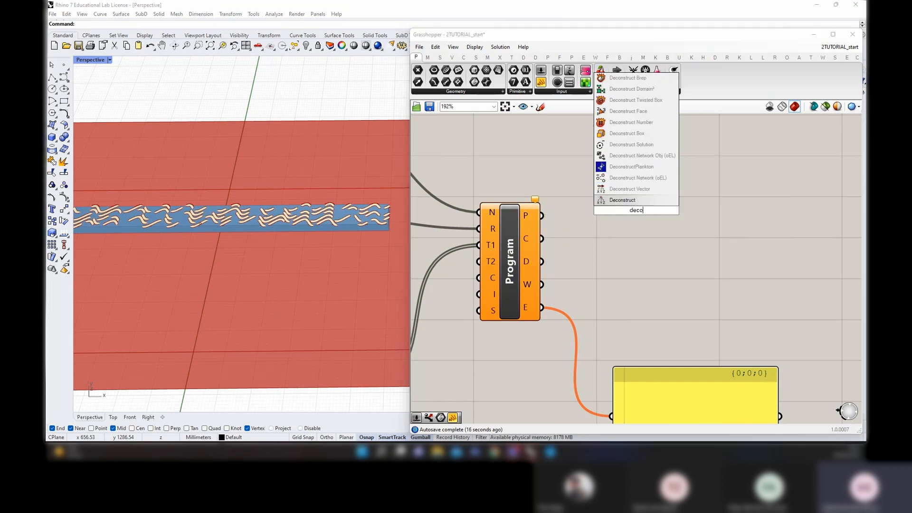
type("nstruct")
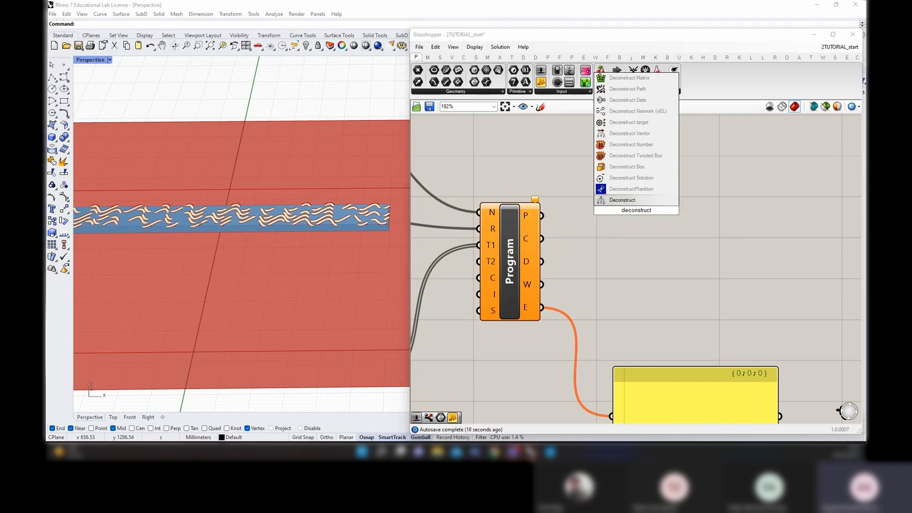
type(" progra")
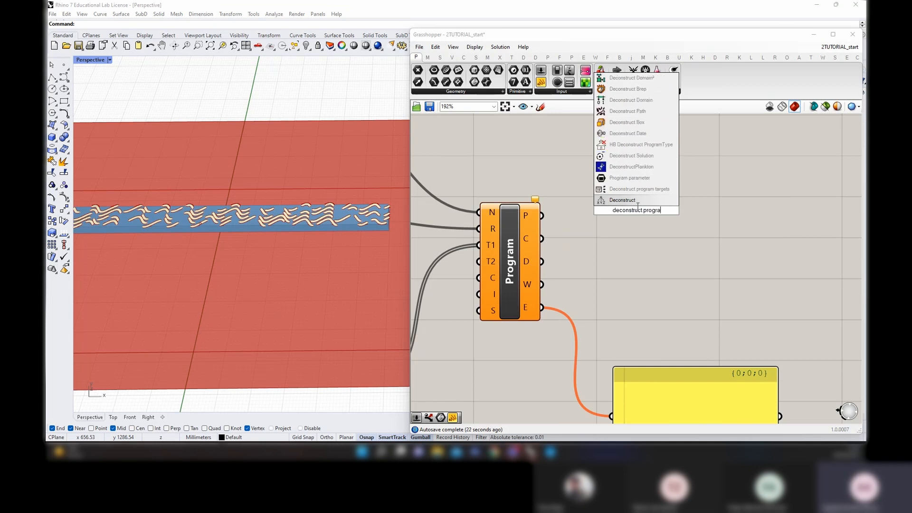
left_click(639, 188)
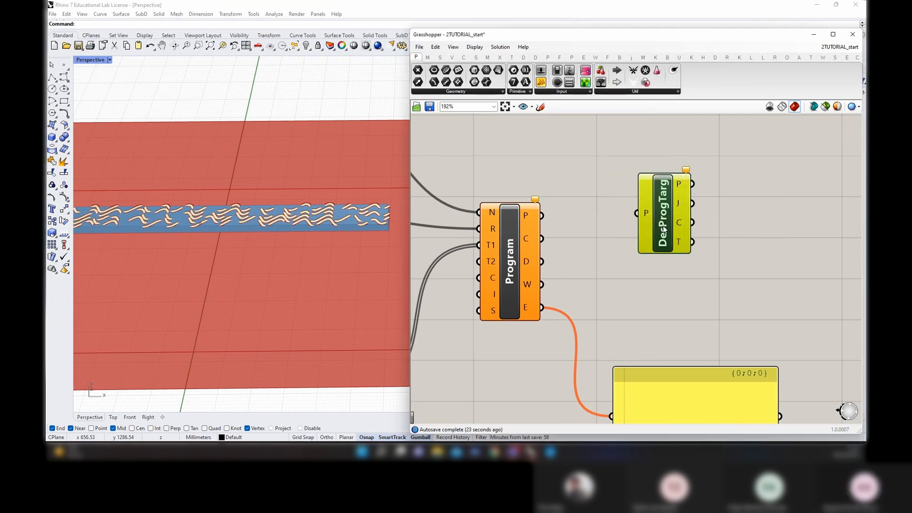
left_click_drag(542, 215, 639, 212)
right_click_drag(737, 191, 653, 240)
Add a List Item component and connect the deconstructed targets' Planes output to its list input
mouse_move(574, 211)
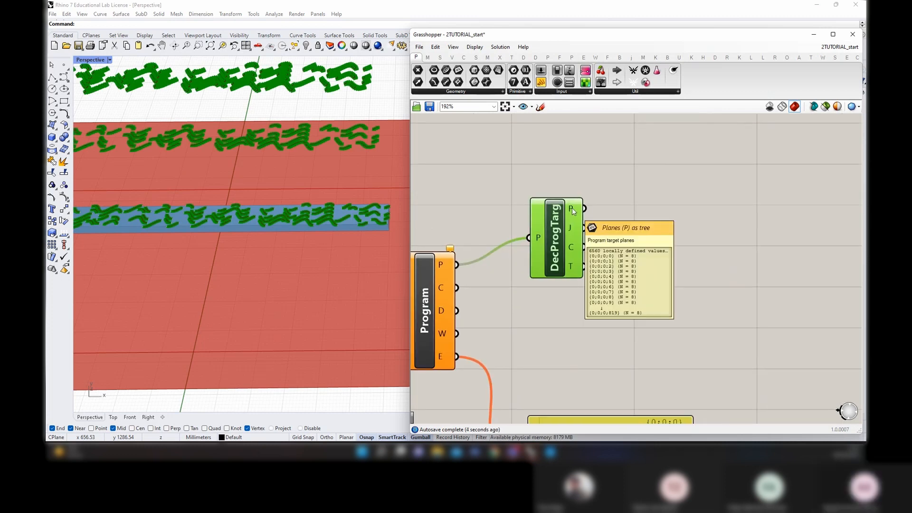
double_click(713, 223)
type("list item")
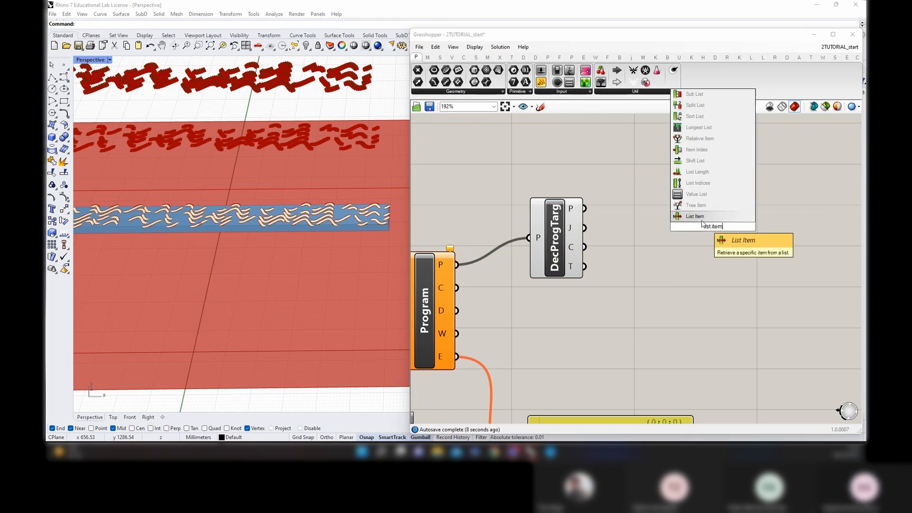
key("Return")
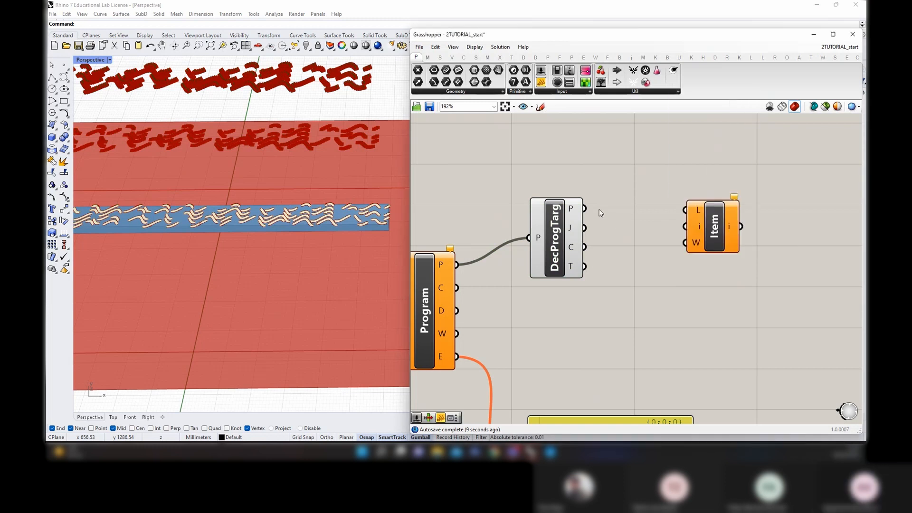
left_click_drag(585, 209, 685, 209)
left_click_drag(719, 237, 730, 235)
Turn off the preview of the Deconstruct program targets component and flatten the List Item component's output
right_click(555, 204)
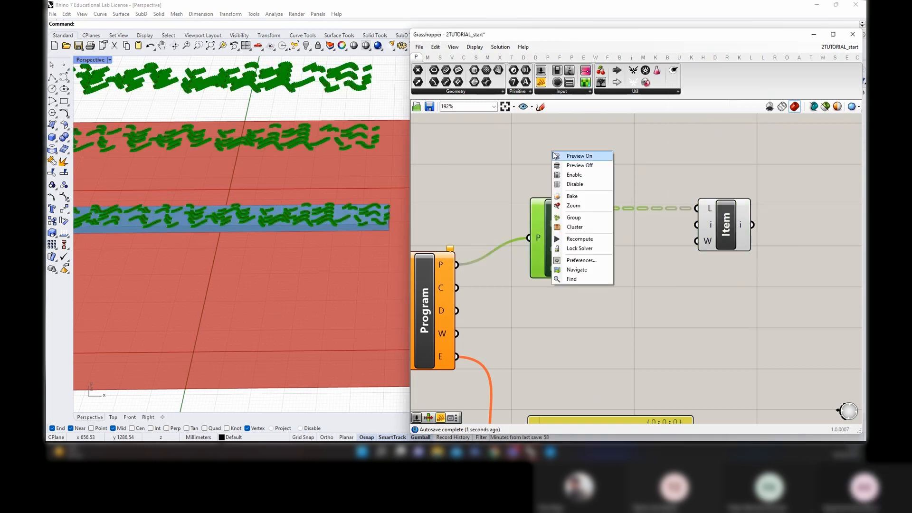
left_click(564, 161)
left_click(717, 209)
right_click_drag(799, 235, 674, 232)
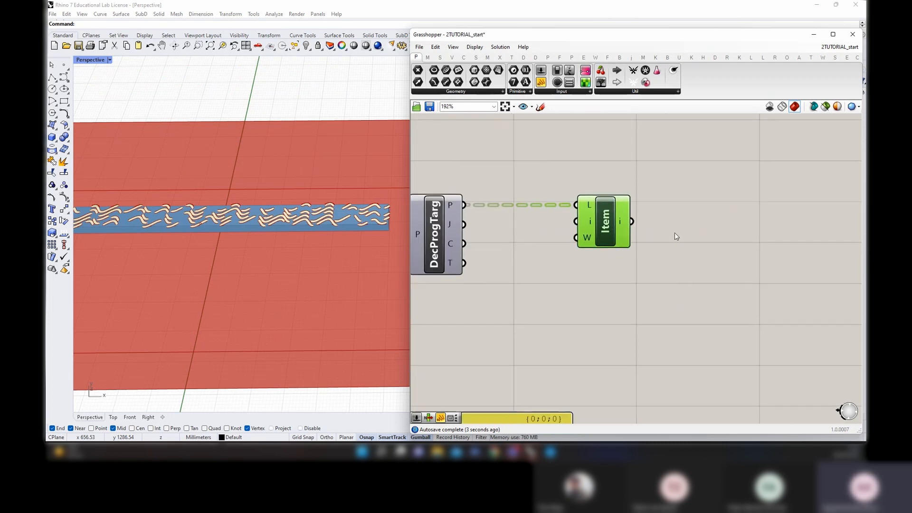
right_click(622, 223)
left_click(639, 255)
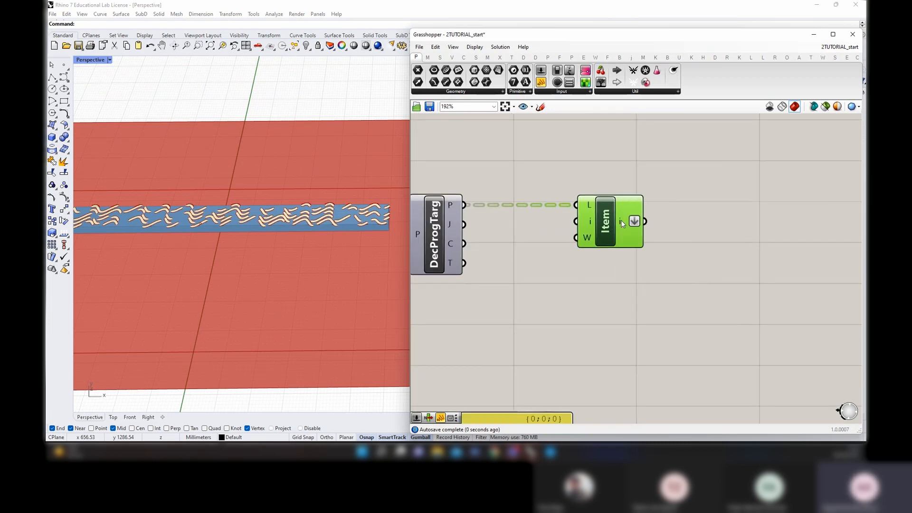
Add a Program simulation component, connect the Program component's program output to it, and delete the yellow error panel
scroll(768, 270, "down", 4)
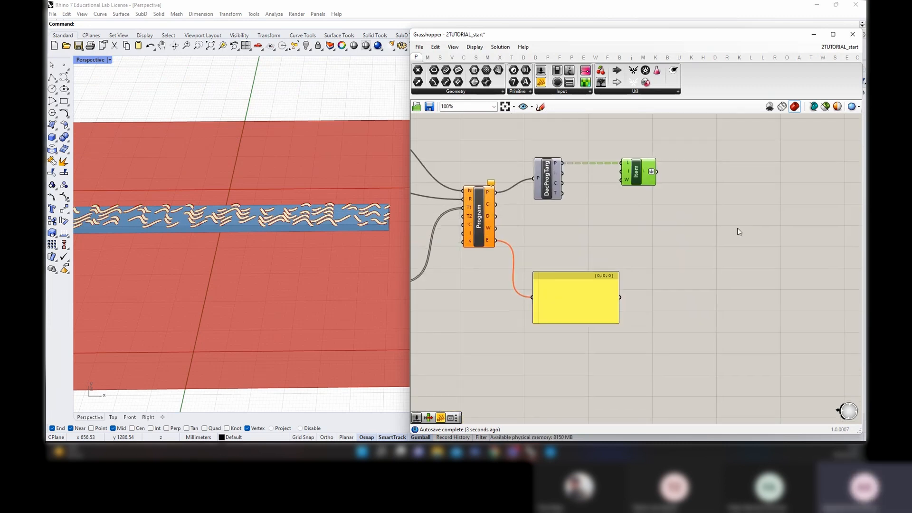
double_click(660, 275)
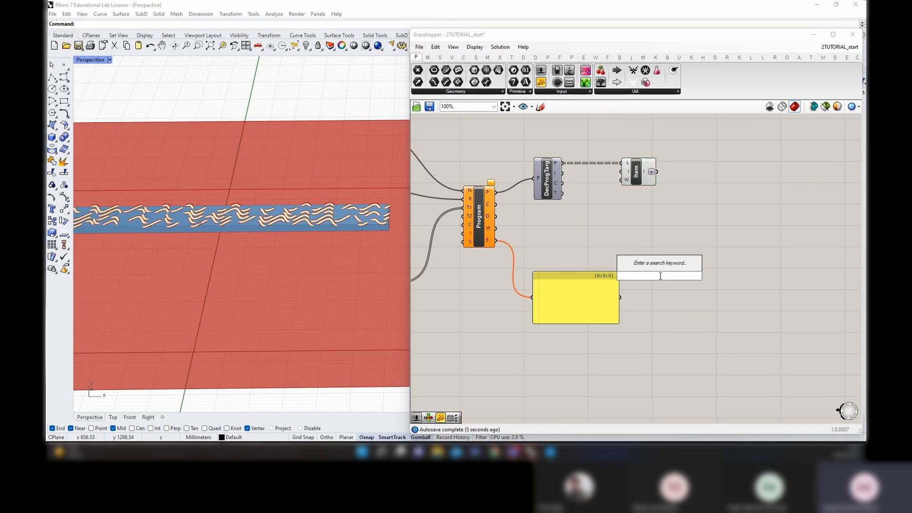
type("pro")
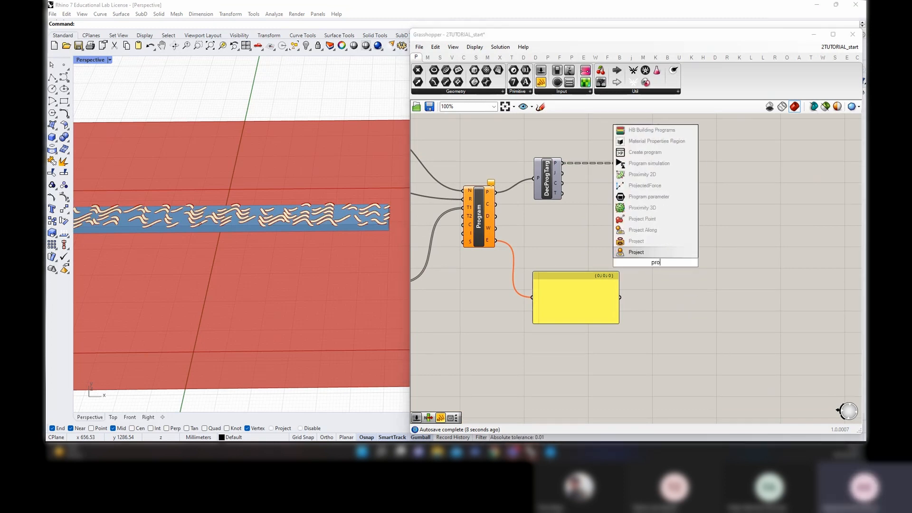
type("gram si")
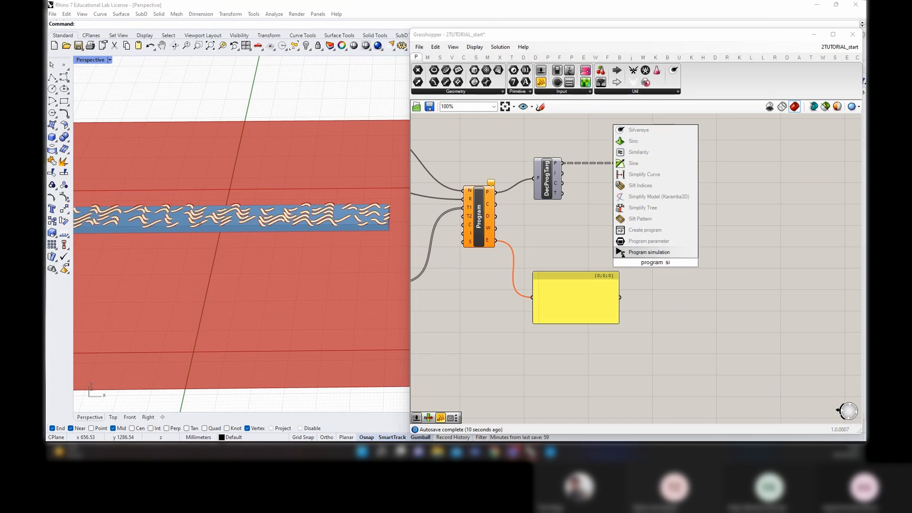
left_click(653, 253)
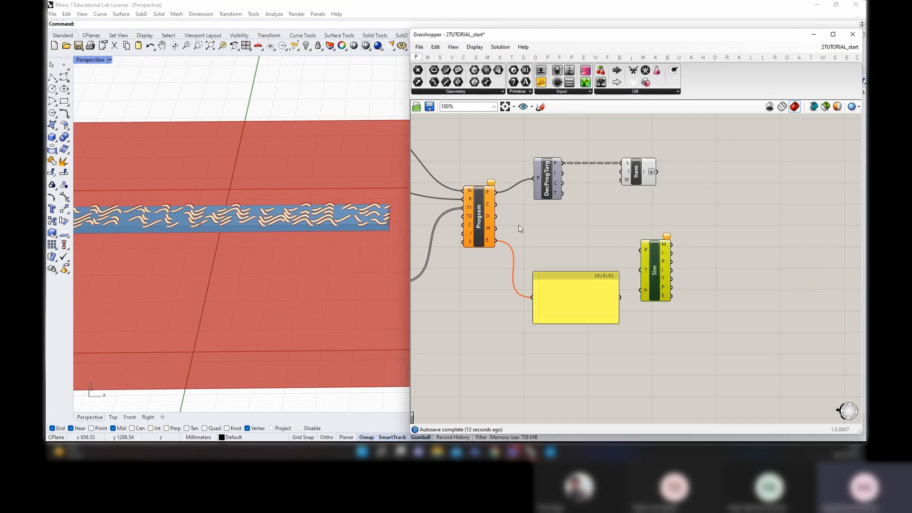
left_click_drag(496, 193, 641, 251)
left_click(557, 291)
key("Delete")
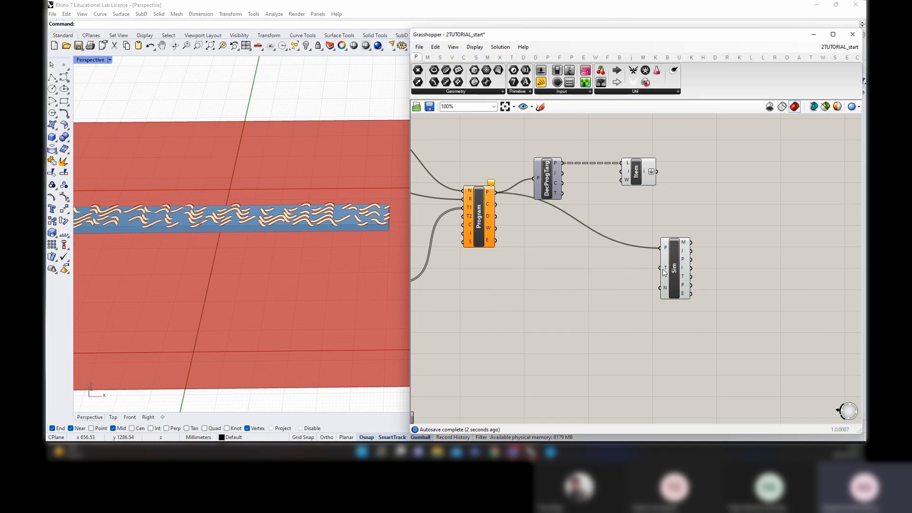
Add a number slider initialised at 0.00000000 and connect it to the simulation component's T (time) input
double_click(578, 292)
type("0")
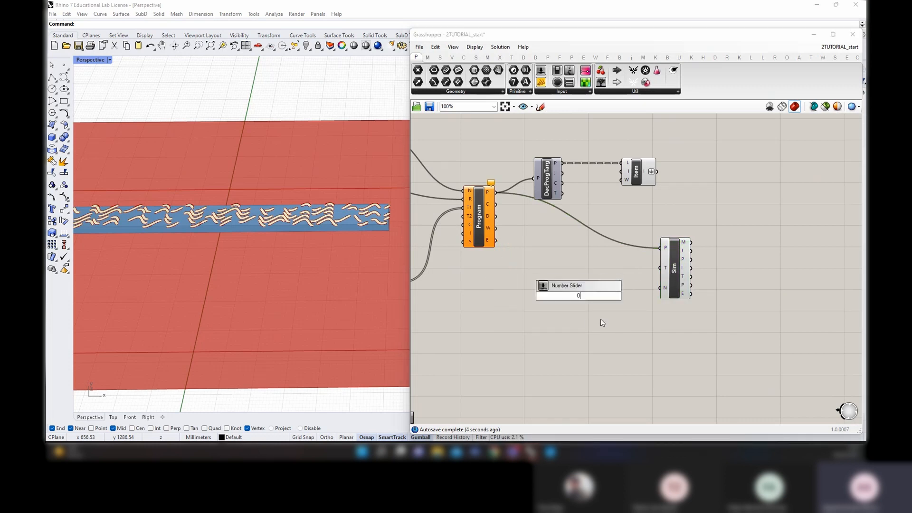
type(".0000")
key("Return")
scroll(614, 294, "up", 4)
scroll(646, 316, "down", 5)
left_click_drag(635, 316, 610, 326)
scroll(626, 324, "up", 2)
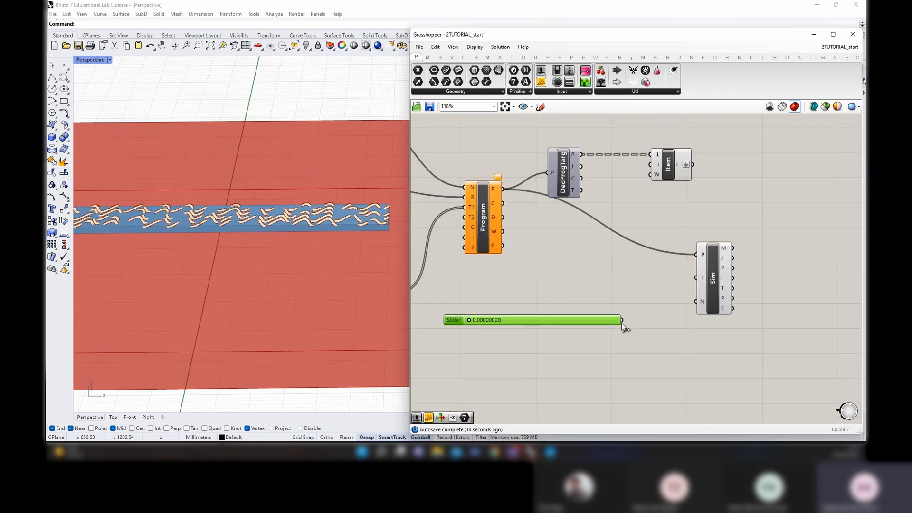
left_click_drag(621, 321, 696, 278)
Set the Time slider to about 0.186 and view the whole robot with the workpiece in the perspective viewport
scroll(505, 314, "up", 1)
left_click_drag(461, 322, 494, 322)
scroll(288, 269, "down", 5)
right_click_drag(287, 269, 200, 295)
left_click(665, 284)
scroll(637, 295, "down", 3)
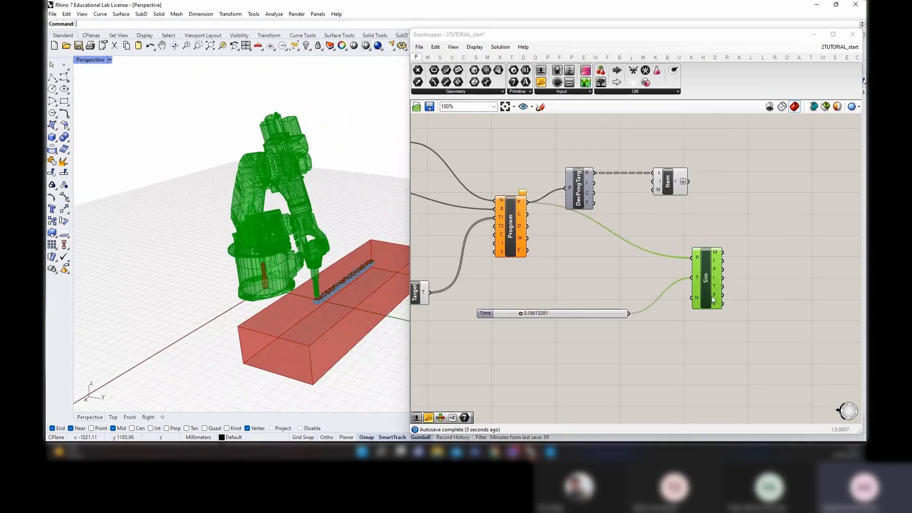
Examine the program simulation component and its outputs alongside the List Item component
left_click_drag(564, 194, 589, 193)
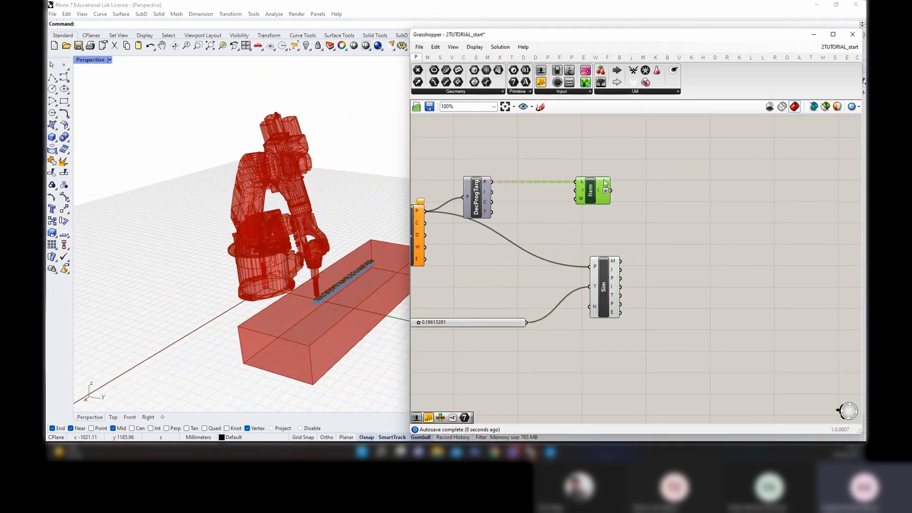
right_click(609, 153)
left_click(600, 191)
mouse_move(599, 191)
left_click(609, 282)
scroll(612, 283, "up", 2)
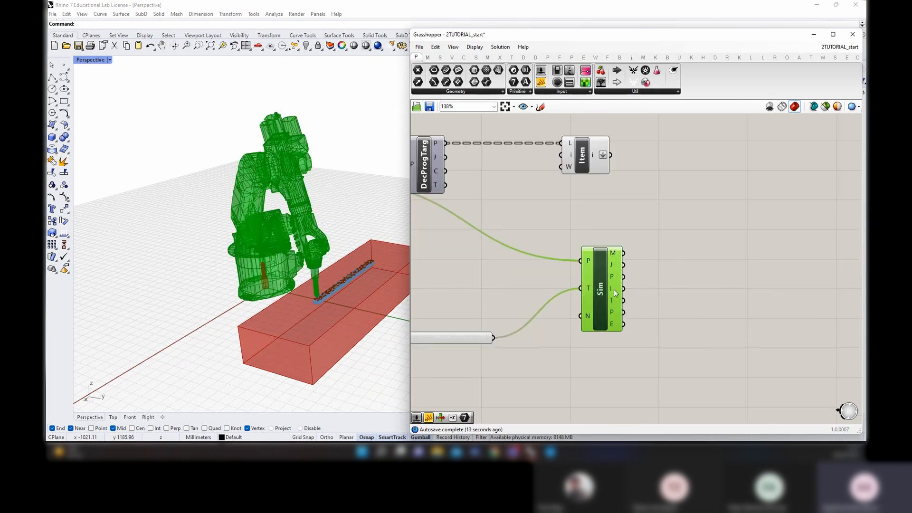
scroll(617, 297, "down", 1)
right_click_drag(503, 313, 568, 319)
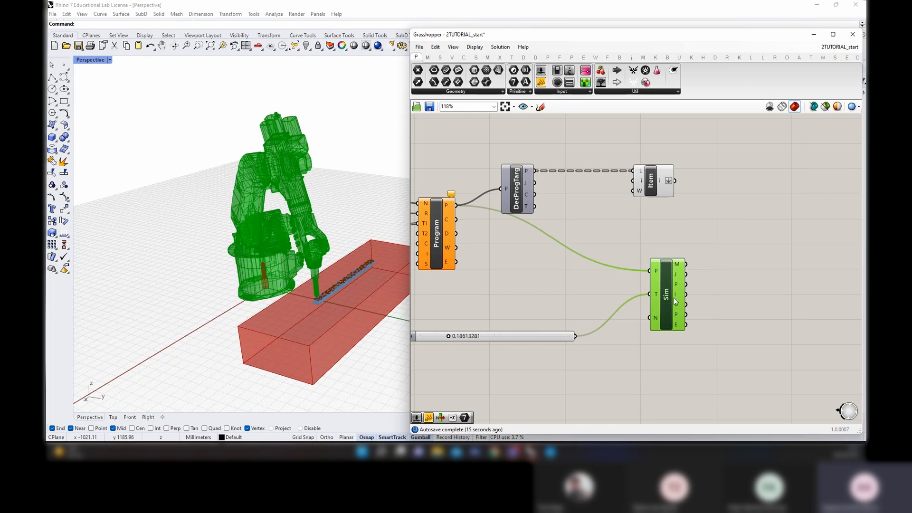
right_click_drag(749, 273, 663, 285)
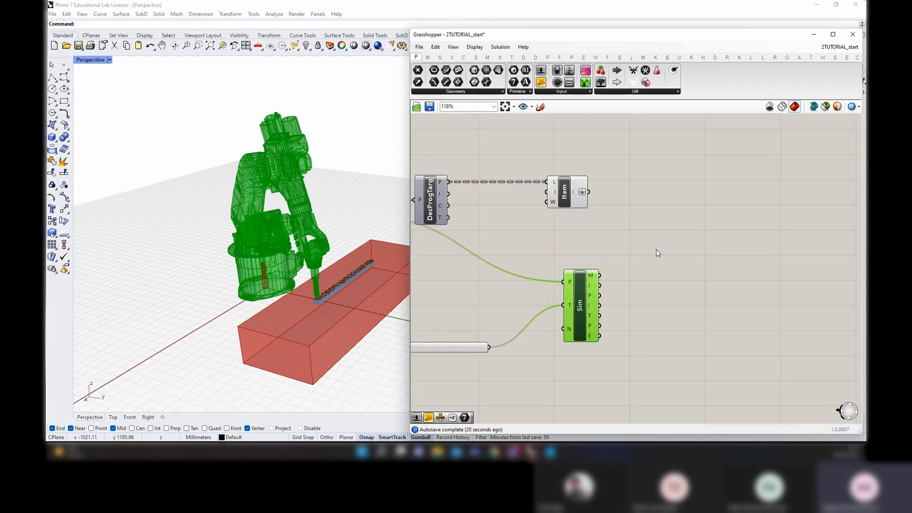
Add a Split List component, feeding its list from the List Item output and its index from the simulation's I output
left_click_drag(580, 305, 562, 305)
left_click(637, 246)
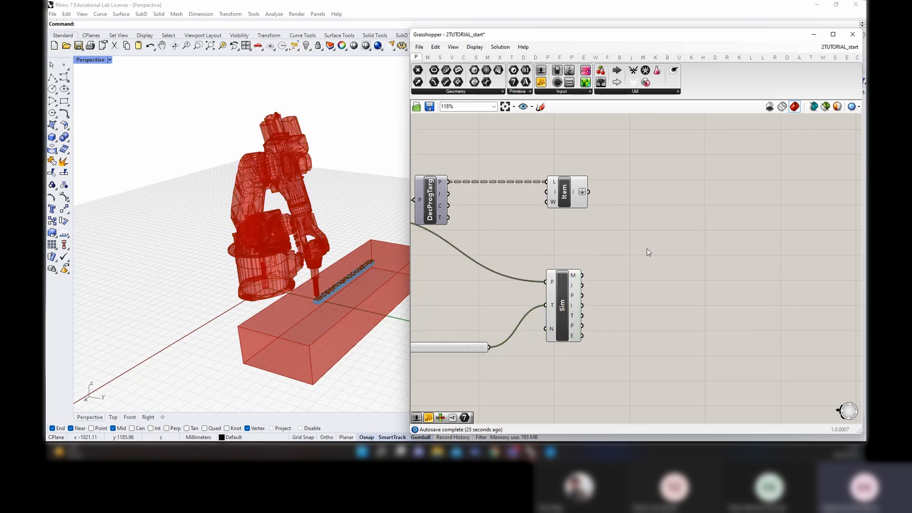
double_click(641, 232)
type("split list")
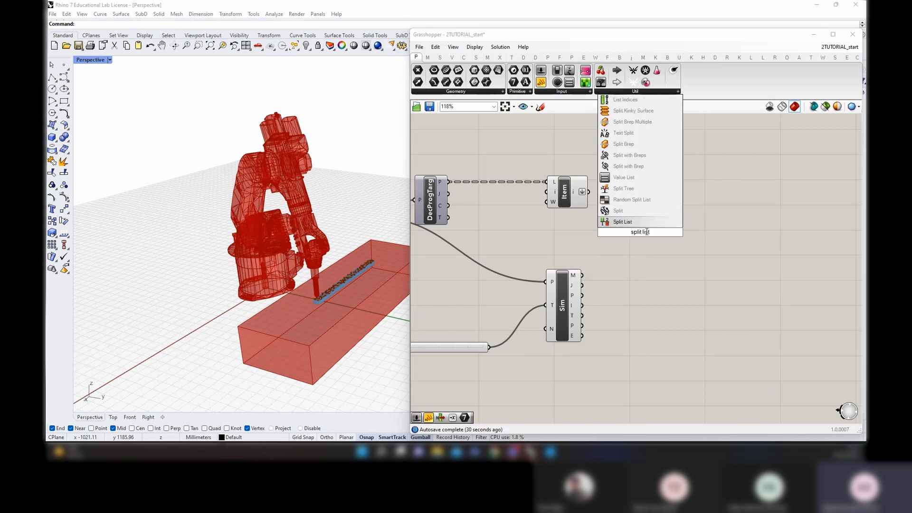
key("Return")
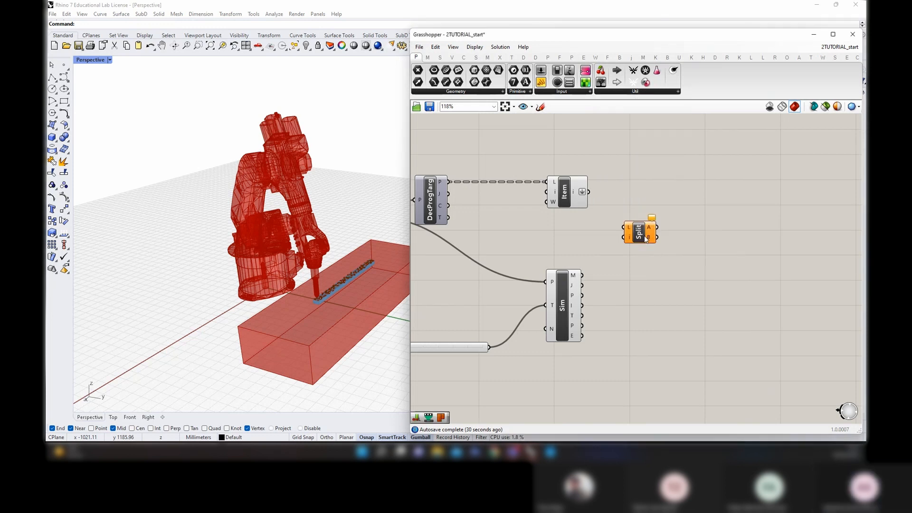
left_click_drag(588, 192, 645, 227)
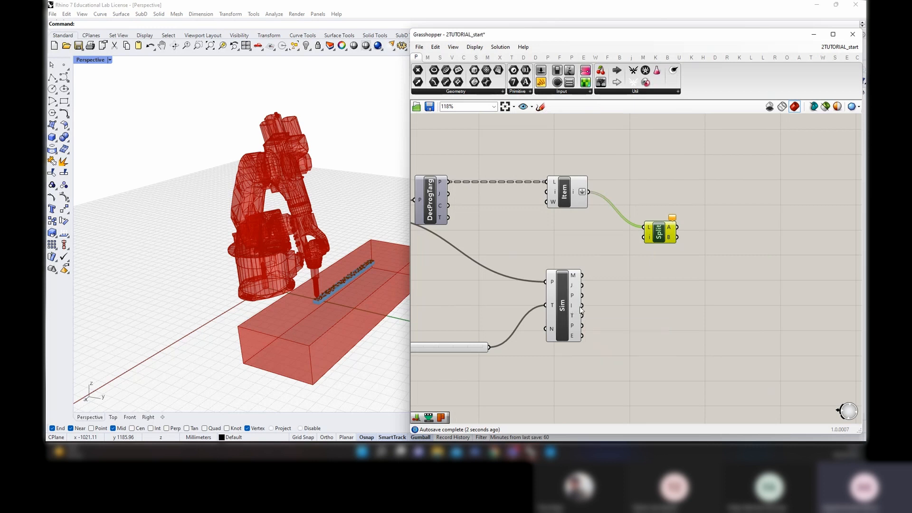
left_click_drag(617, 276, 645, 240)
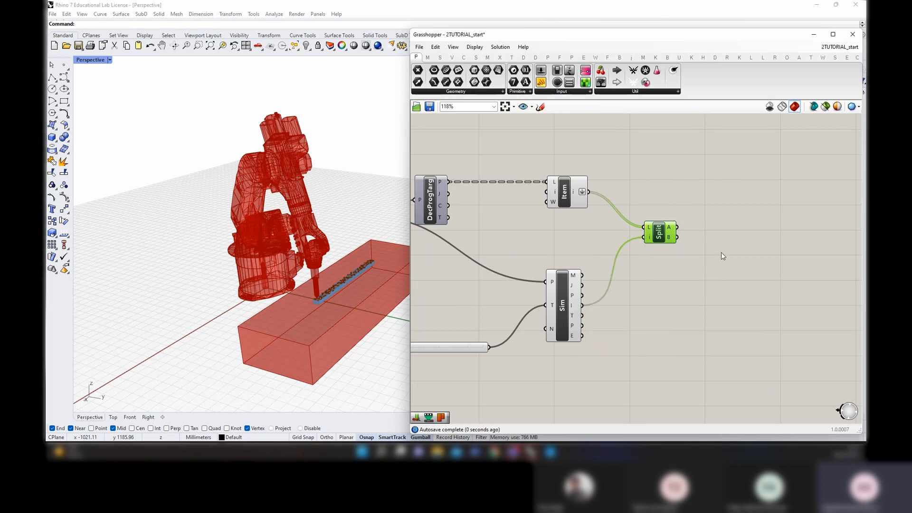
Add a PolyLine component and connect the Split List's A output to its vertices input
right_click_drag(721, 255, 609, 277)
double_click(617, 244)
type("polyli")
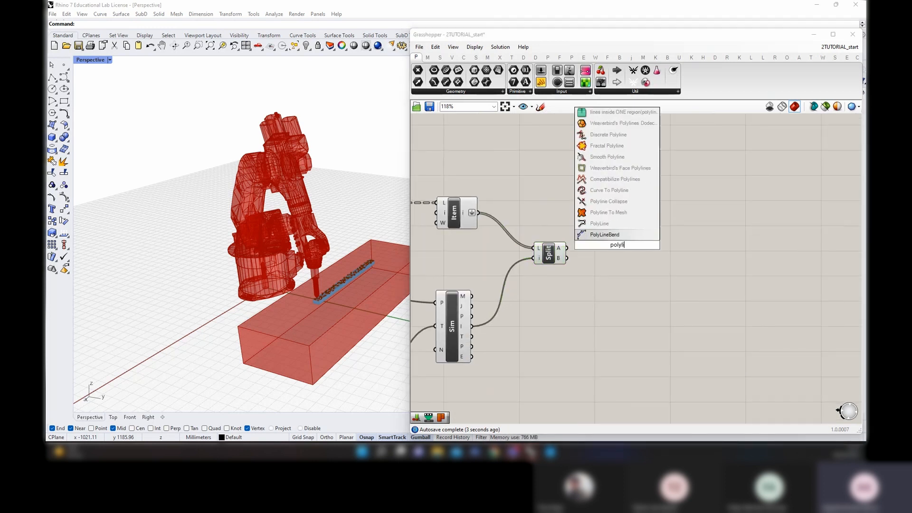
left_click(600, 223)
left_click_drag(567, 248, 601, 239)
right_click_drag(817, 256, 780, 257)
double_click(780, 257)
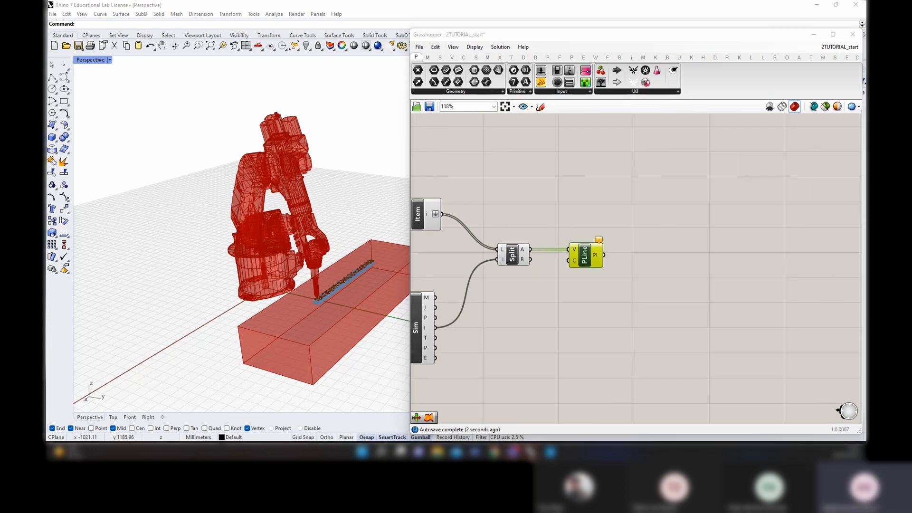
left_click_drag(590, 257, 597, 256)
Add a Custom Preview component and place it beyond the PolyLine component
right_click_drag(623, 324, 584, 281)
left_click(640, 216)
double_click(641, 219)
type("c")
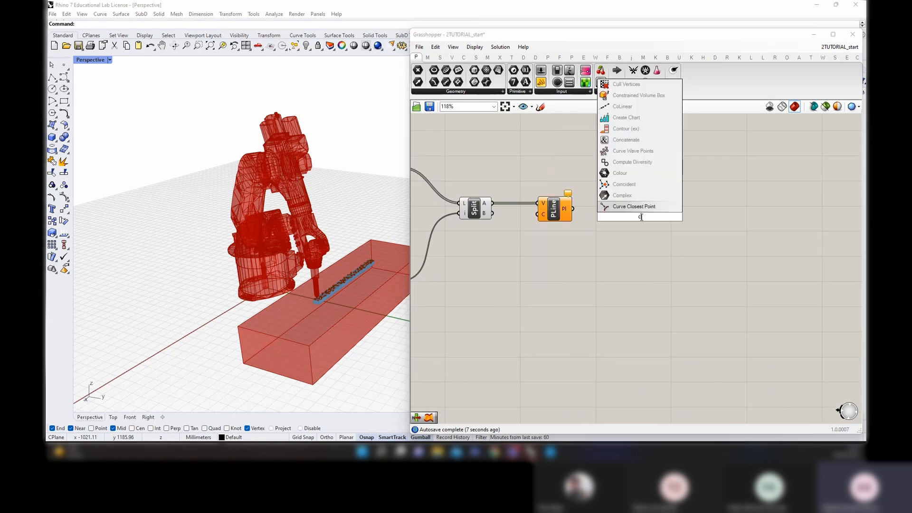
type("ustom preview")
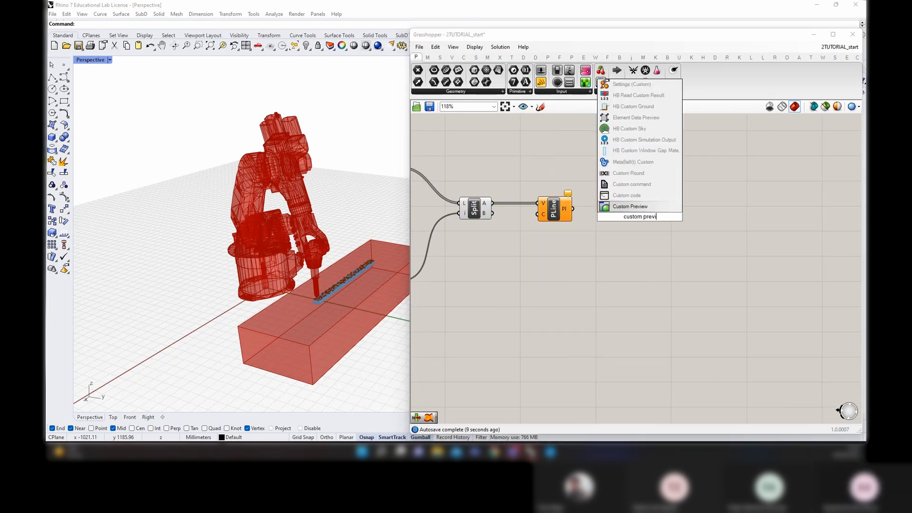
left_click(644, 206)
left_click_drag(644, 223, 693, 223)
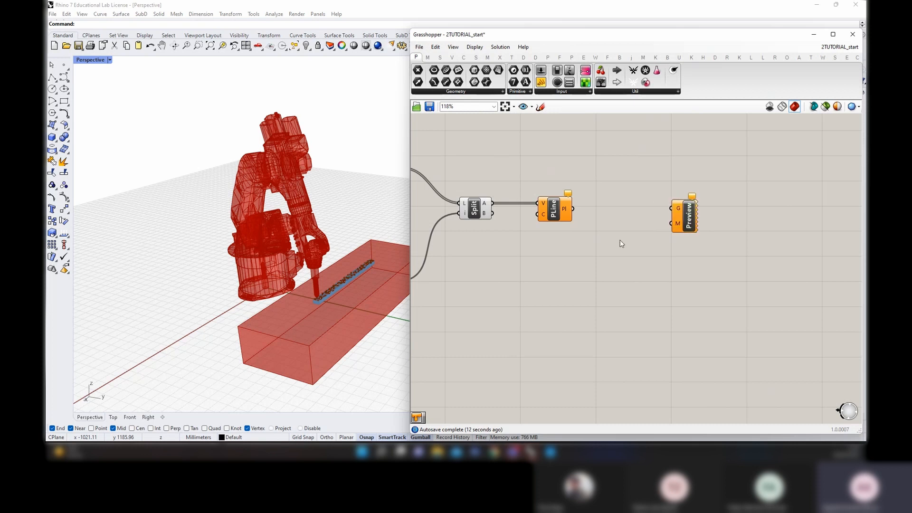
Add a Colour Swatch component near the Custom Preview and set its colour to light pink
double_click(620, 240)
type("swatch")
left_click(613, 232)
left_click(636, 241)
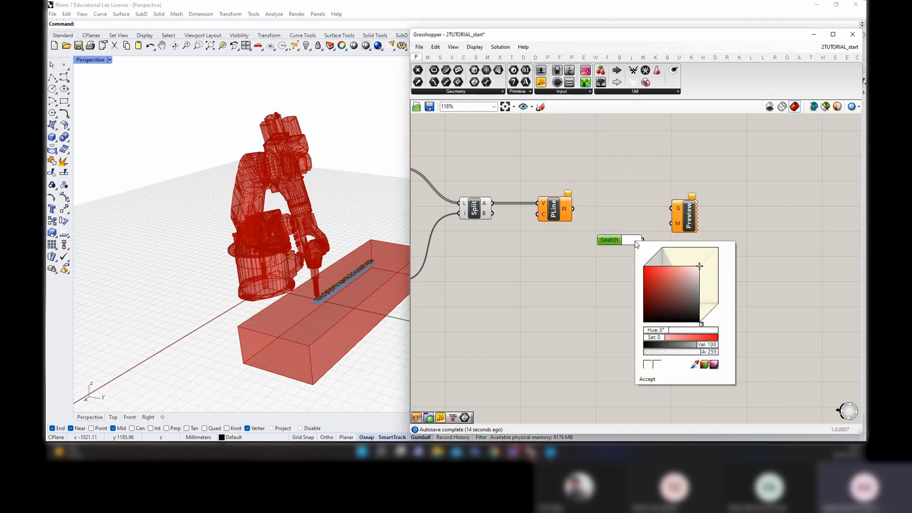
left_click_drag(670, 280, 689, 273)
left_click(613, 220)
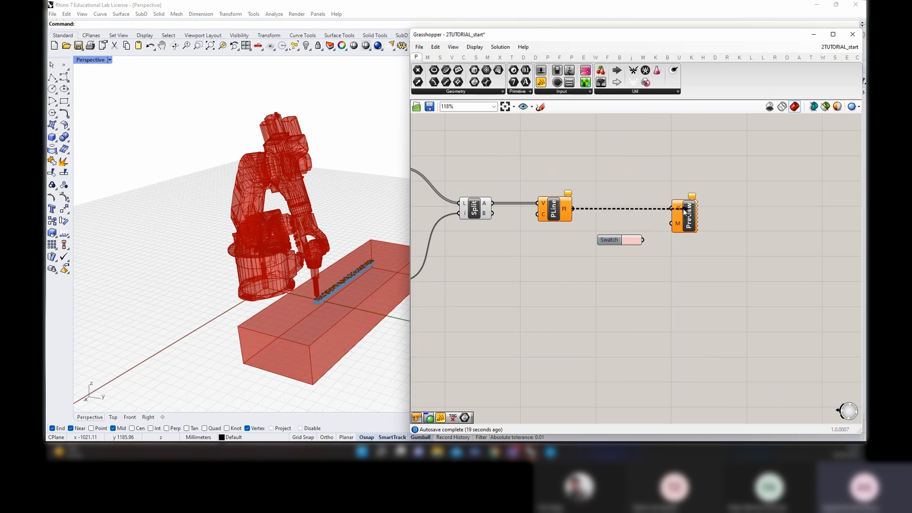
Connect the polyline and pink swatch to the Custom Preview's geometry and material inputs, then duplicate the preview with its swatch
left_click_drag(683, 209, 682, 209)
right_click_drag(687, 253, 735, 216)
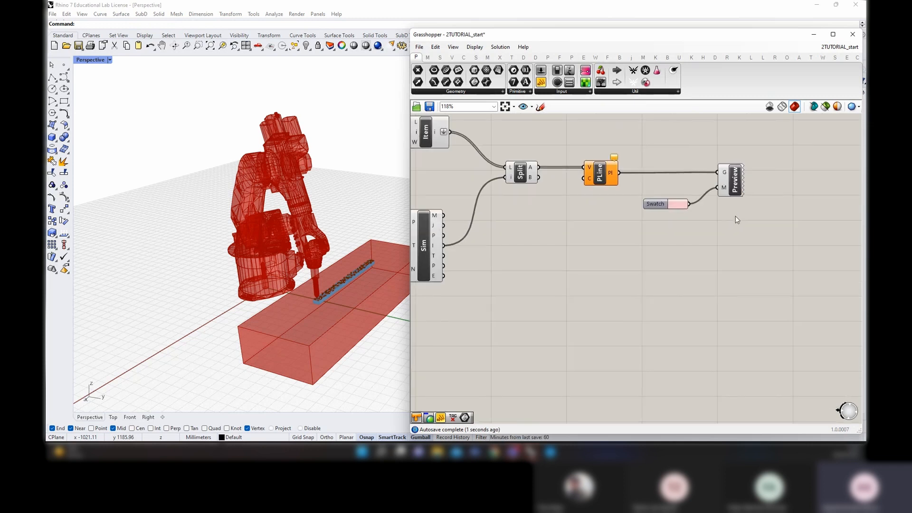
left_click_drag(736, 224, 726, 272)
key("ctrl+c")
key("ctrl+v")
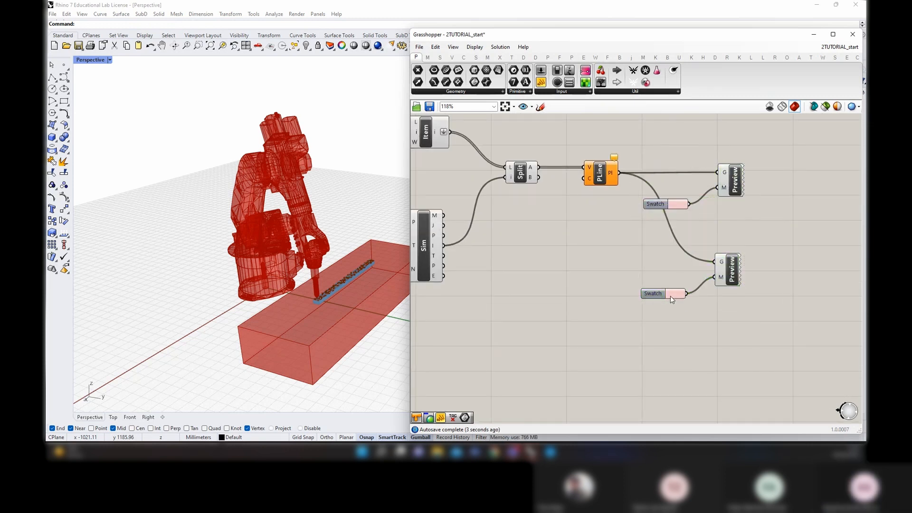
Set the duplicated swatch to light green and connect the simulation's system meshes output to the duplicated preview's geometry input
left_click(669, 293)
left_click_drag(721, 382, 710, 383)
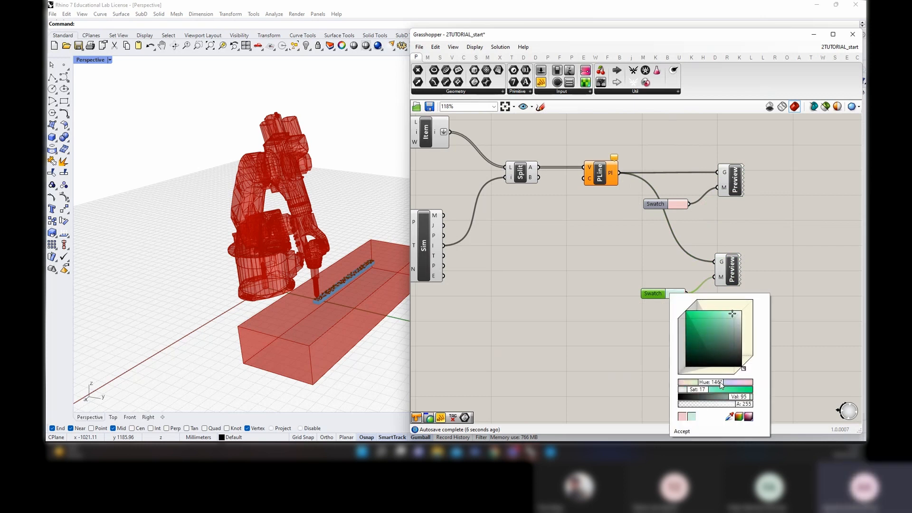
left_click(584, 333)
mouse_move(435, 216)
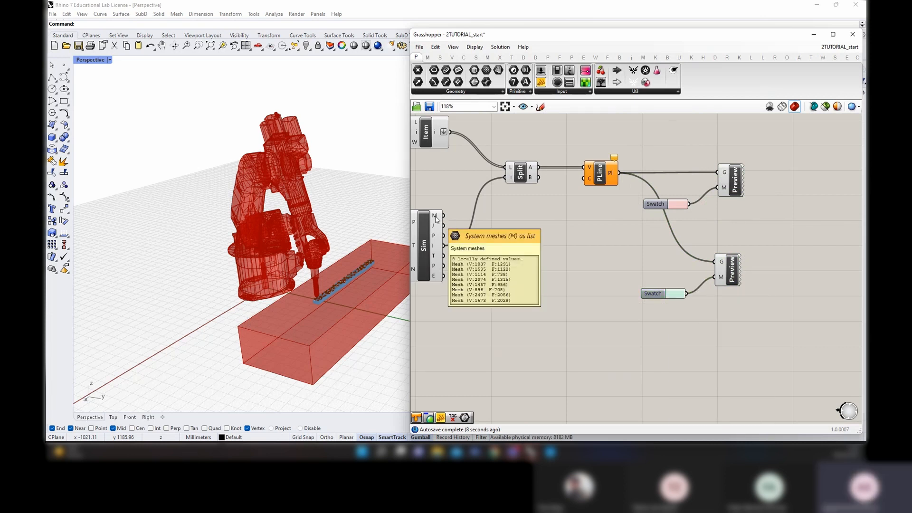
left_click_drag(445, 216, 715, 262)
Turn off the preview of all components and turn it back on for the two Custom Preview components only
key("ctrl+a")
right_click(760, 242)
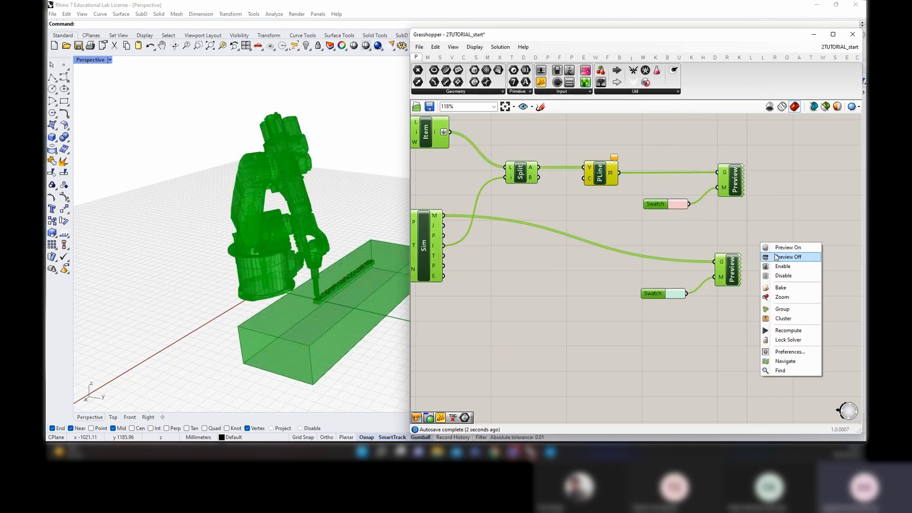
left_click(776, 256)
left_click_drag(777, 334, 708, 177)
right_click(719, 139)
left_click(738, 144)
left_click(715, 139)
Set the Time slider to about 0.164 and inspect the robot's milling tool up close in the viewport
right_click_drag(266, 306, 333, 276)
scroll(541, 352, "down", 4)
right_click_drag(542, 352, 639, 320)
scroll(498, 284, "up", 5)
right_click_drag(497, 284, 571, 287)
mouse_move(533, 279)
left_mouse_down()
mouse_move(489, 280)
mouse_move(526, 280)
left_mouse_up()
scroll(317, 315, "up", 5)
scroll(342, 380, "up", 3)
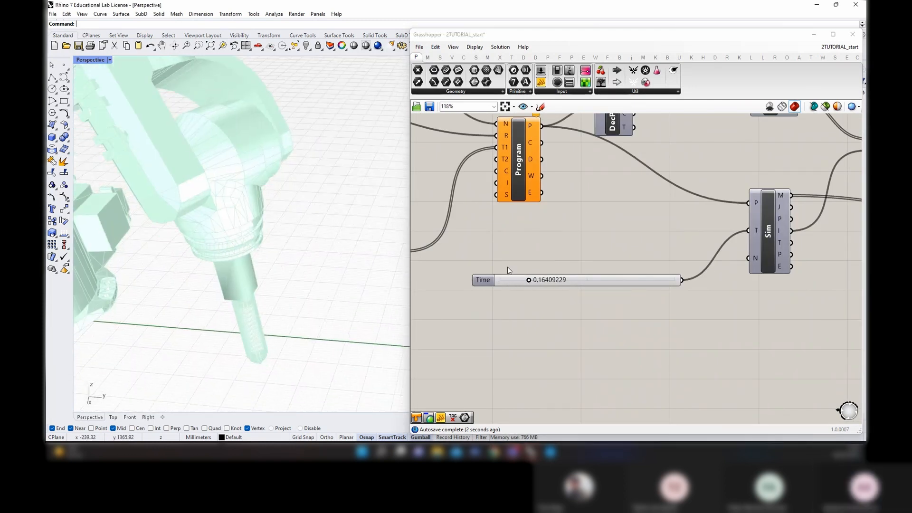
Examine the Split List and PolyLine components, including the PolyLine's warning, and check the Time slider feeding the simulation
scroll(507, 266, "down", 4)
scroll(720, 200, "up", 3)
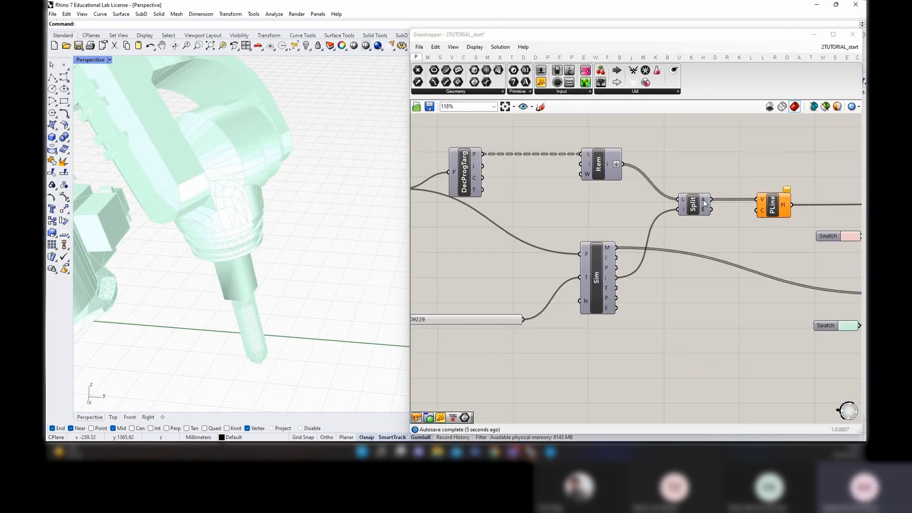
left_click(702, 204)
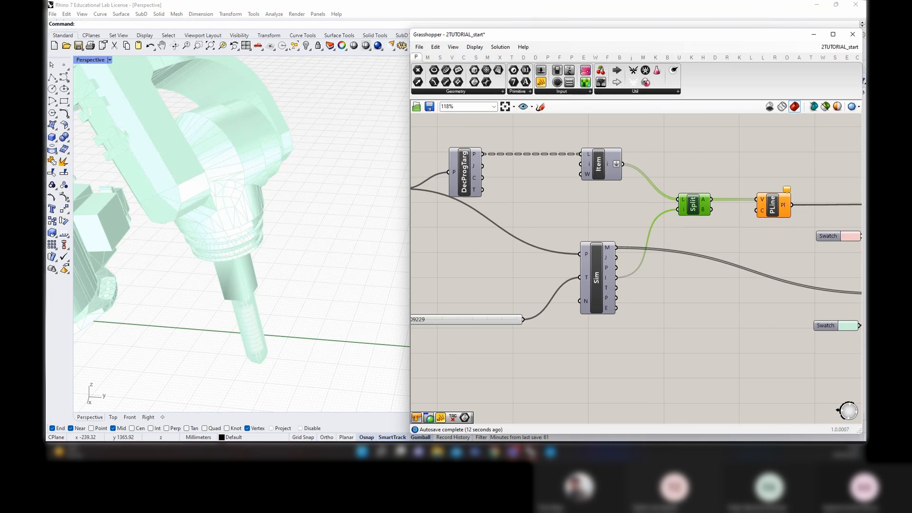
left_click(790, 190)
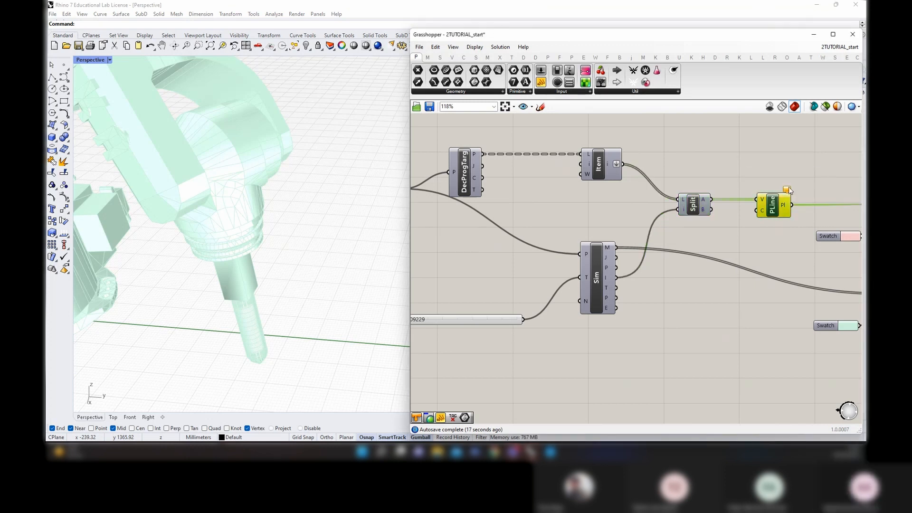
mouse_move(790, 190)
right_mouse_down()
mouse_move(508, 218)
mouse_move(603, 230)
right_mouse_up()
mouse_move(508, 218)
right_click_drag(474, 316, 604, 303)
scroll(605, 304, "up", 2)
right_click_drag(422, 315, 510, 318)
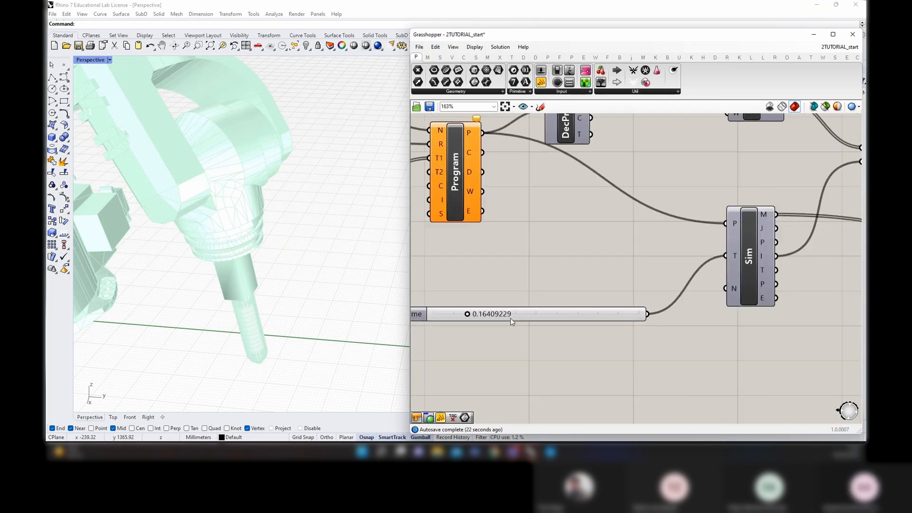
Set the Time slider to about 0.574 and change the toolpath preview's colour swatch to red
left_click_drag(510, 318, 556, 314)
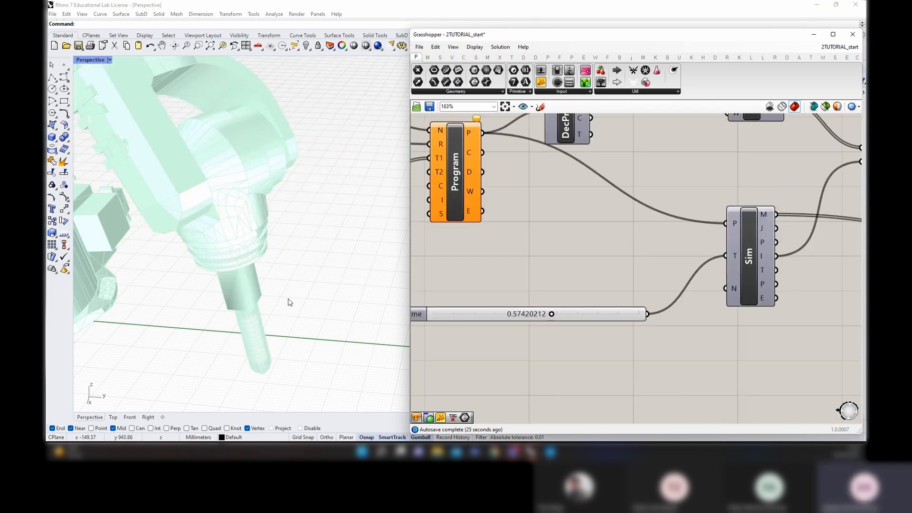
scroll(288, 302, "down", 3)
scroll(590, 289, "down", 6)
scroll(703, 265, "up", 4)
left_click(712, 248)
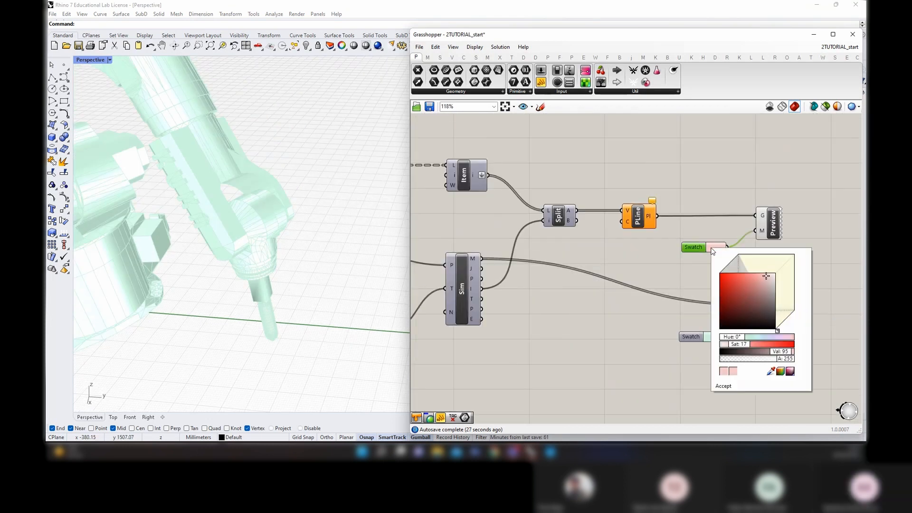
left_click(740, 281)
Narrow the Grasshopper window and maximise the Perspective viewport, framing the robot and its milling tool beside the canvas
left_click(110, 60)
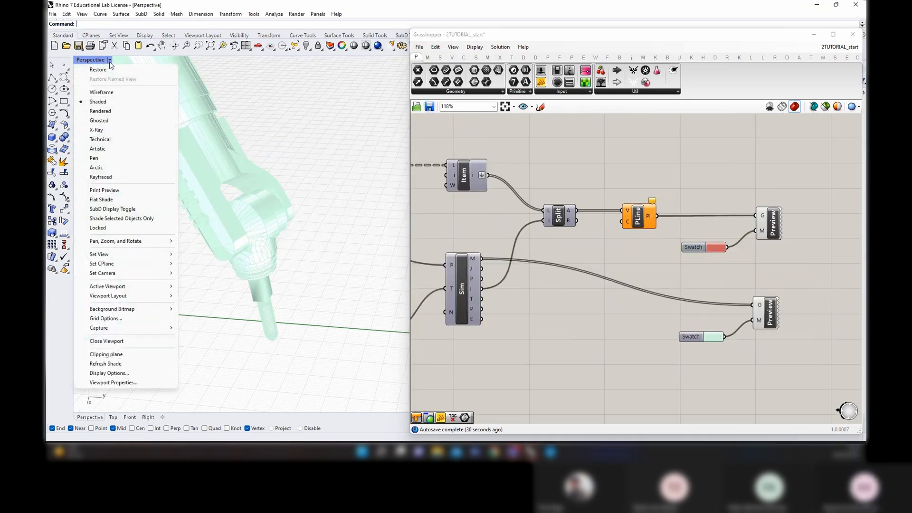
left_click(97, 70)
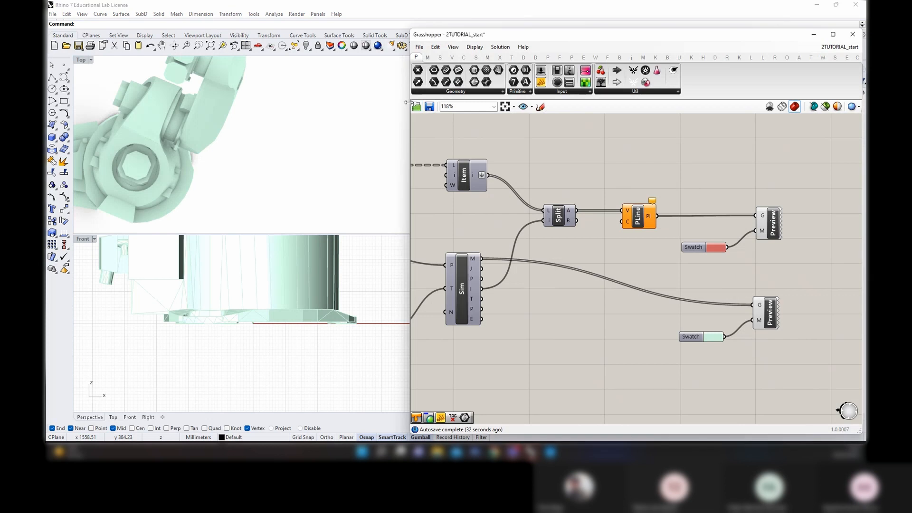
left_click_drag(409, 102, 516, 102)
double_click(443, 61)
scroll(359, 293, "down", 3)
right_click_drag(358, 293, 280, 285)
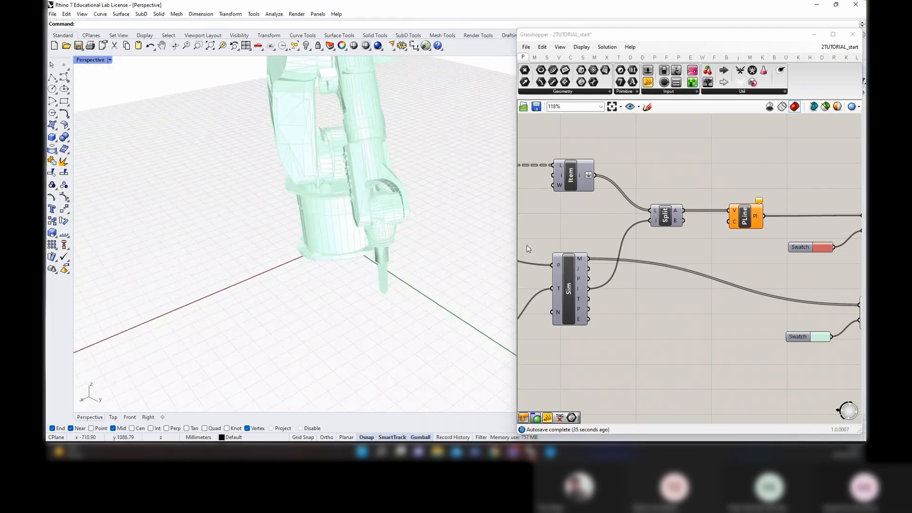
left_click_drag(516, 242, 453, 247)
scroll(489, 258, "down", 2)
right_click_drag(648, 302, 742, 284)
Check the Split List data feeding the PolyLine's vertices and read the warning on the Program component
left_click(714, 210)
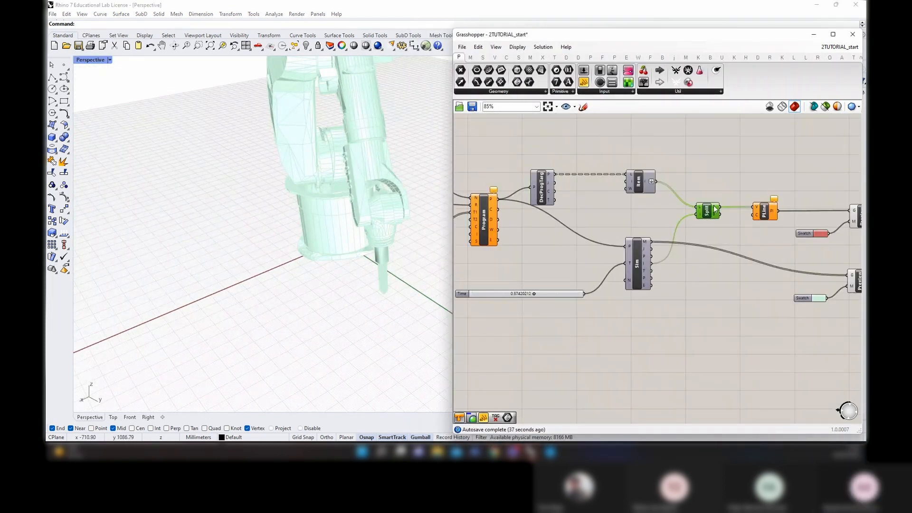
mouse_move(756, 209)
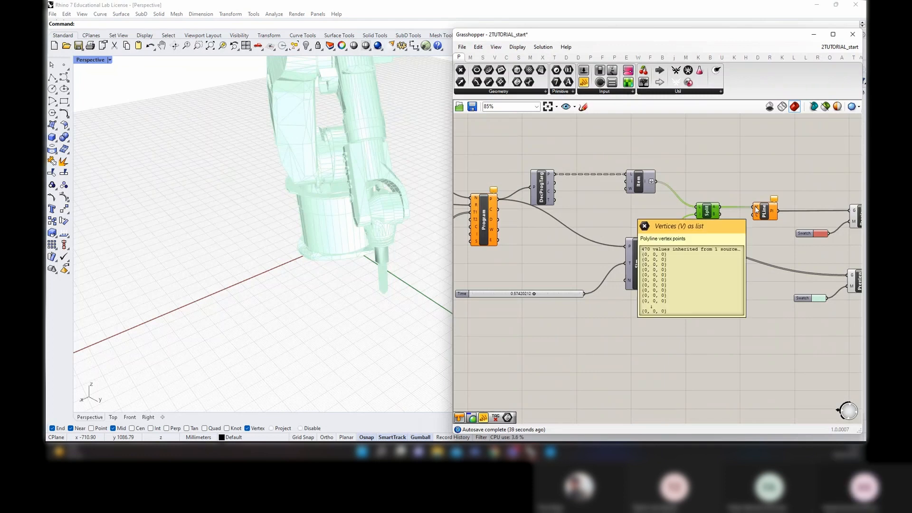
right_click_drag(488, 210, 701, 204)
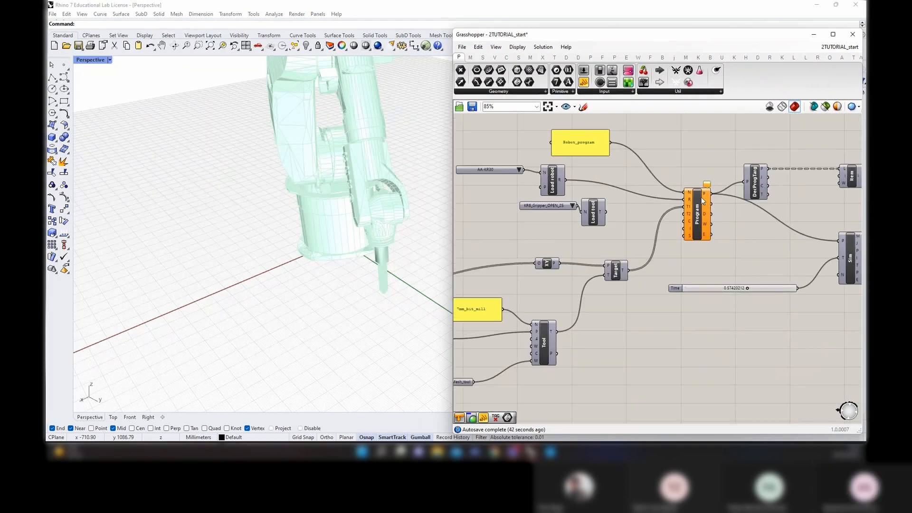
left_click(552, 181)
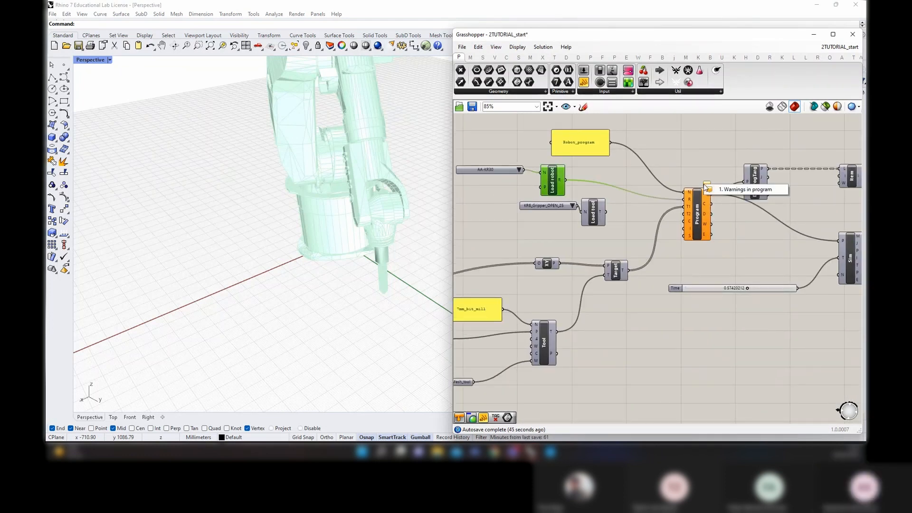
left_click(727, 185)
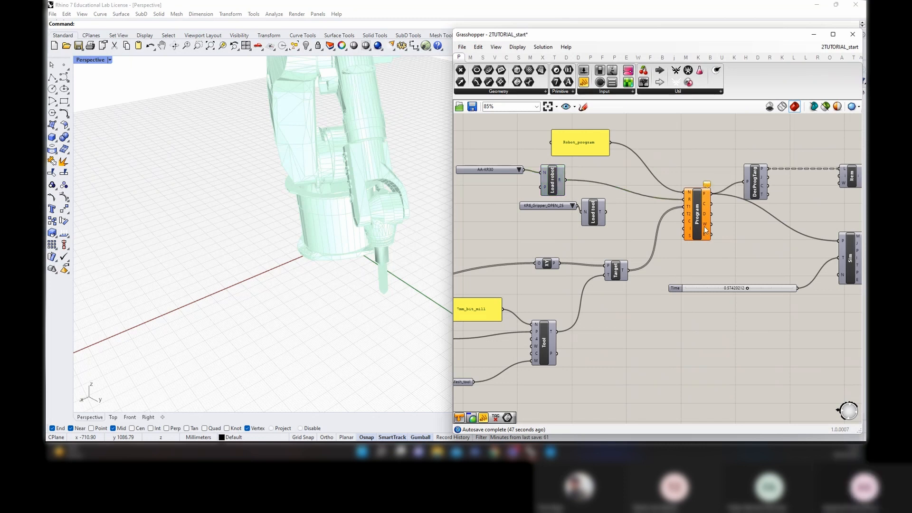
mouse_move(706, 229)
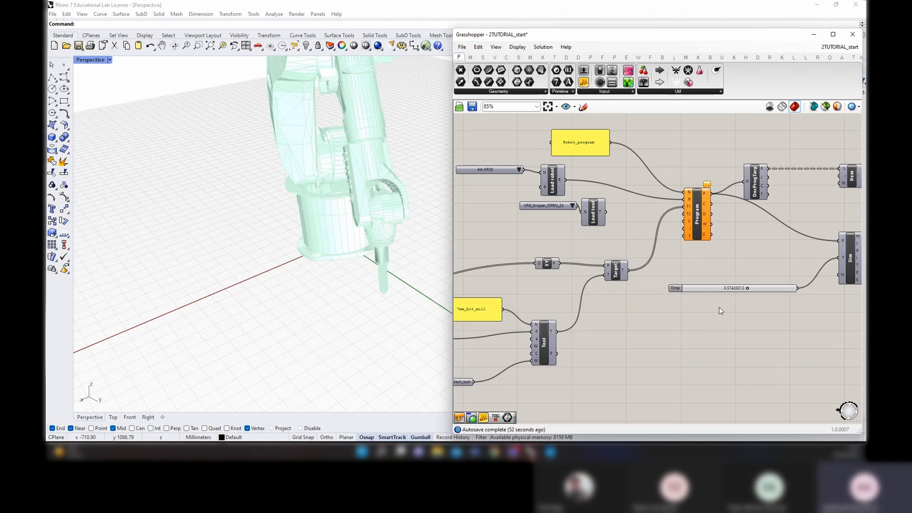
Set the simulation's Time slider to 0
scroll(720, 305, "up", 3)
left_click_drag(763, 276, 665, 276)
scroll(584, 317, "down", 9)
Turn on the preview of the Milled wood and Old Paint Custom Preview components and frame the beam beside the robot
right_click_drag(542, 348, 694, 318)
scroll(636, 293, "up", 3)
scroll(651, 273, "up", 2)
scroll(630, 232, "down", 2)
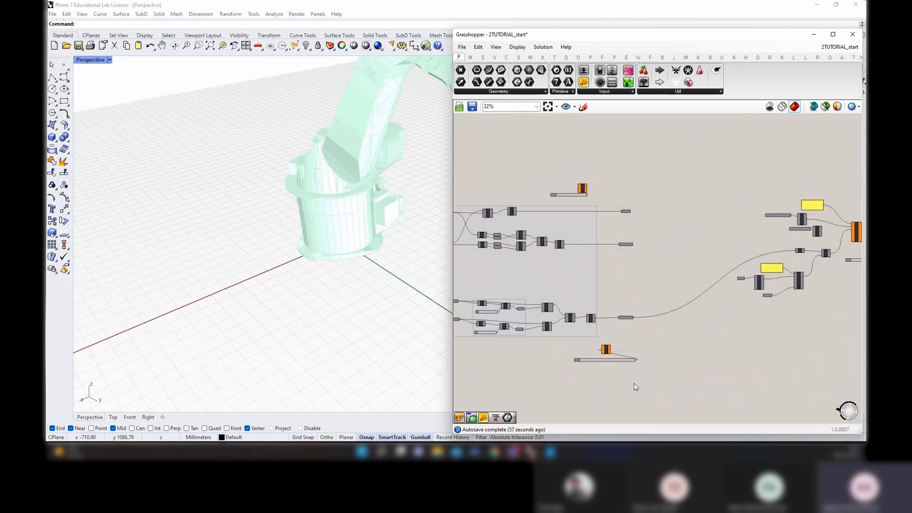
scroll(634, 387, "down", 5)
left_click_drag(689, 354, 534, 290)
left_click_drag(655, 315, 751, 248)
scroll(780, 232, "up", 5)
left_click(780, 234)
left_click(734, 346)
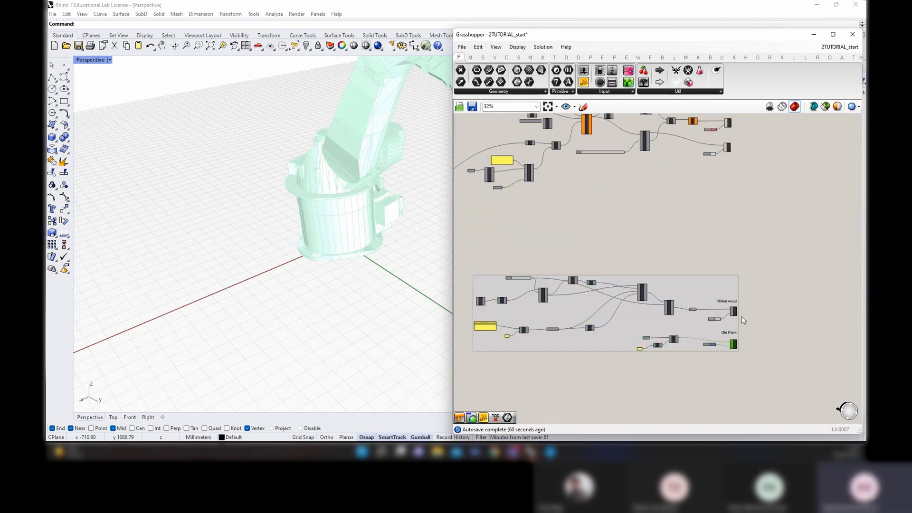
left_click(735, 313, "shift")
middle_click(754, 255)
left_click(762, 259)
left_click(760, 261)
right_click_drag(401, 302, 389, 255)
scroll(411, 266, "up", 4)
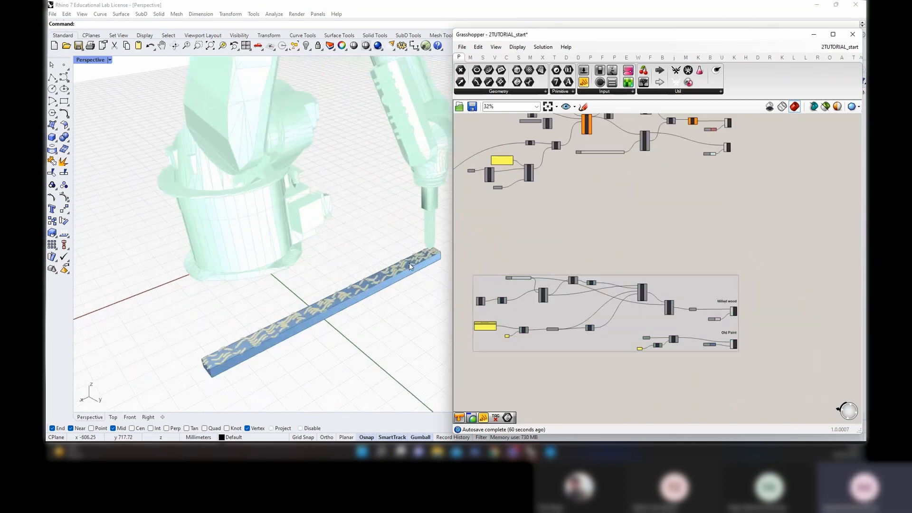
Examine the simulation chain from the Program and Time slider through to the PolyLine component and its warning
scroll(686, 285, "up", 6)
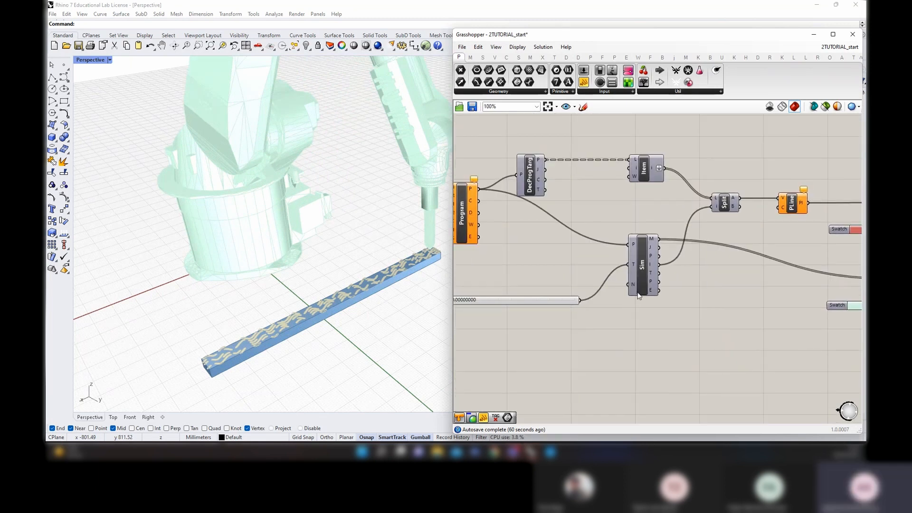
right_click_drag(560, 336, 649, 321)
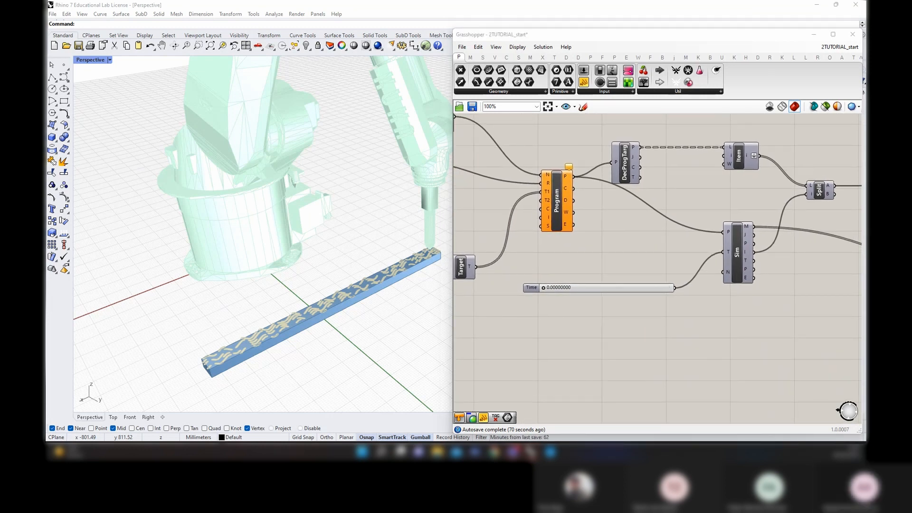
scroll(605, 264, "down", 2)
right_click_drag(563, 282, 626, 283)
scroll(626, 284, "up", 3)
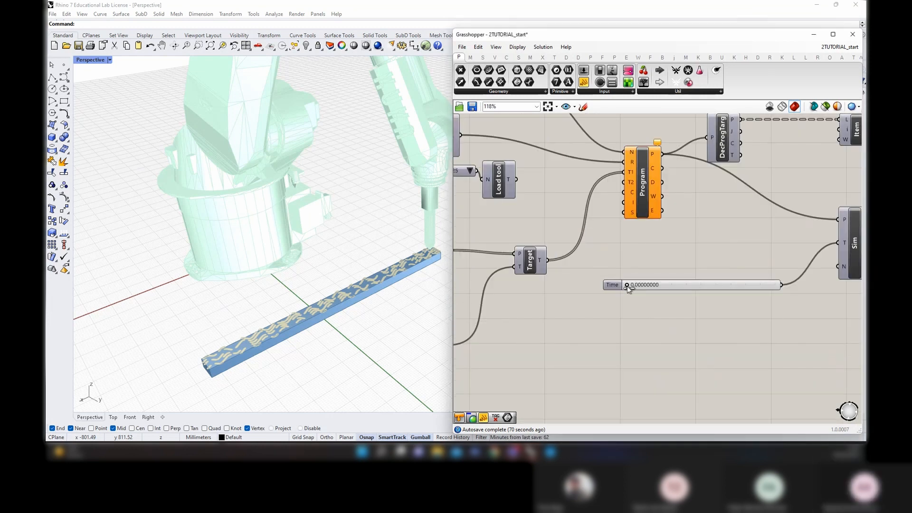
left_click_drag(628, 286, 588, 281)
scroll(601, 254, "down", 3)
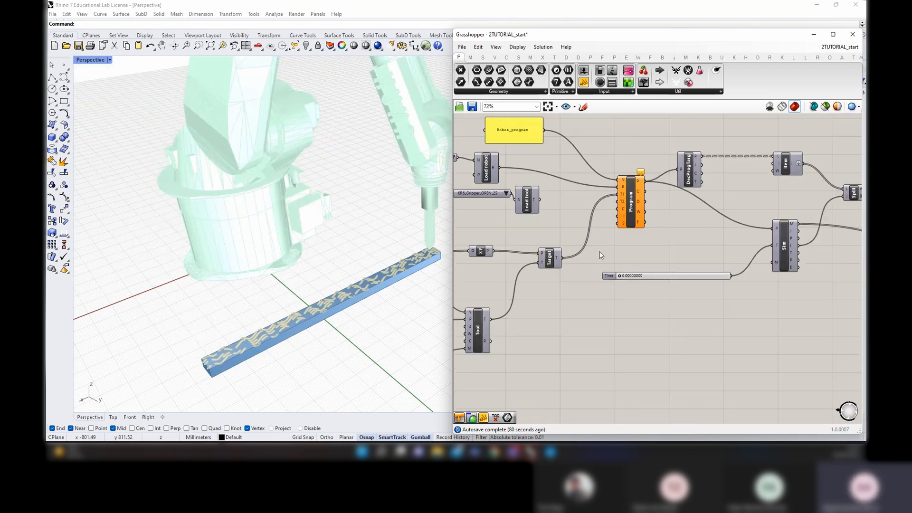
right_click_drag(730, 253, 633, 277)
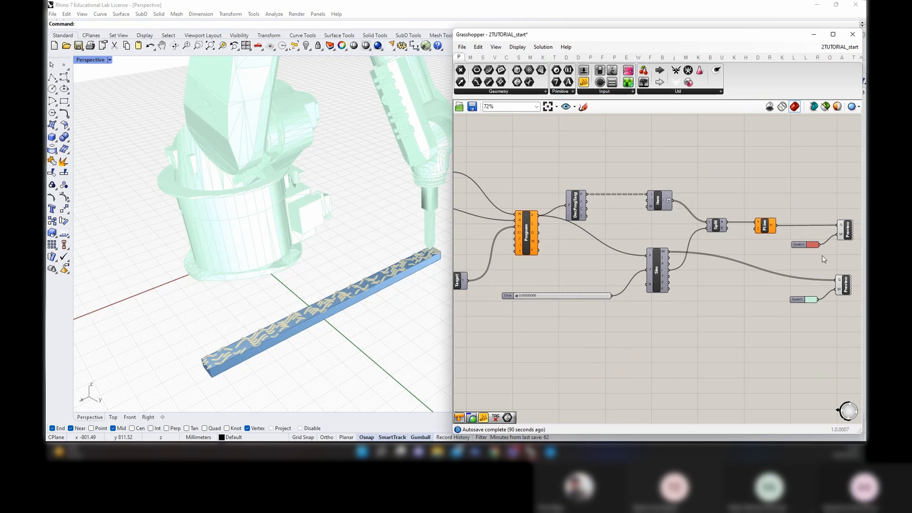
right_click_drag(803, 251, 723, 237)
scroll(722, 237, "up", 2)
left_click(665, 198)
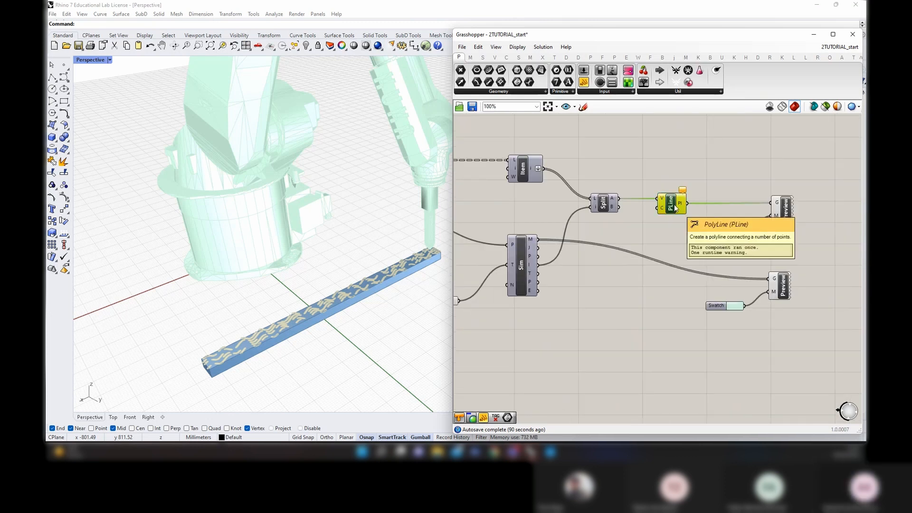
mouse_move(681, 208)
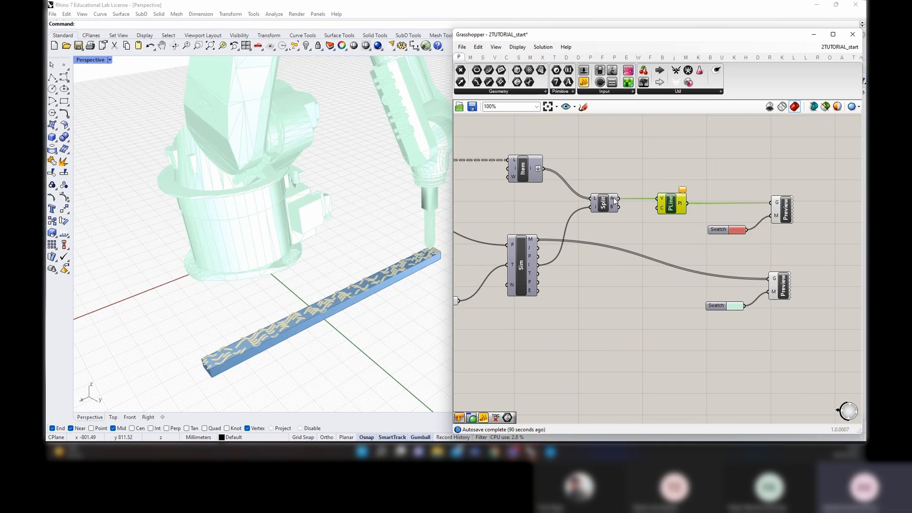
Set the Time slider to about 0.390 and check the Split List's first output
right_click_drag(566, 268, 637, 269)
right_click_drag(497, 318, 589, 314)
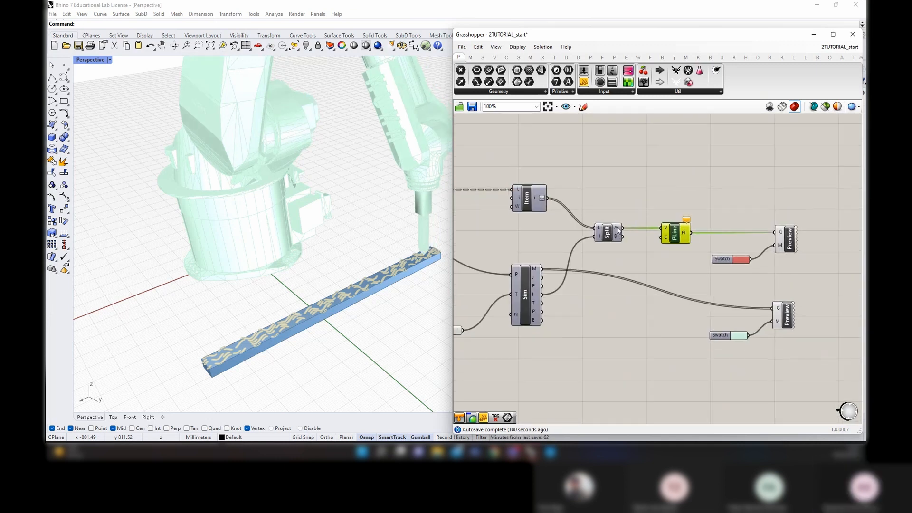
mouse_move(617, 227)
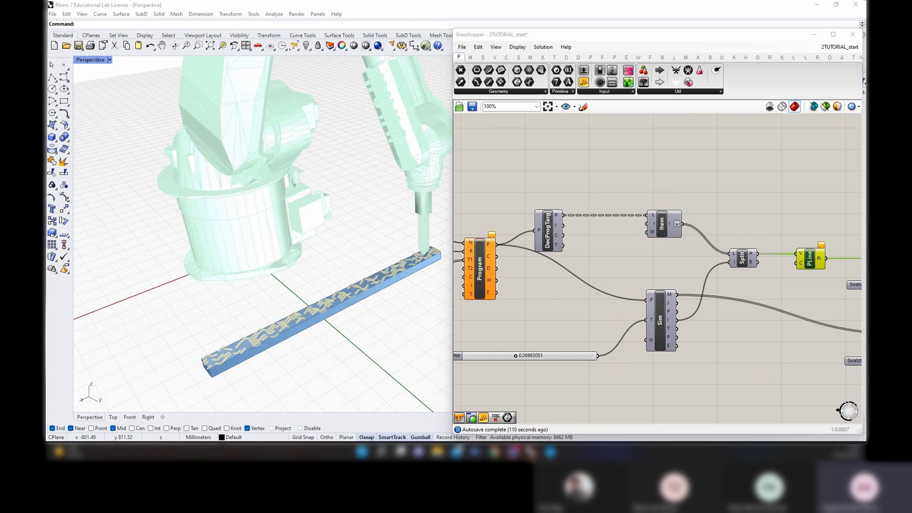
Add a panel containing -1 between the deconstructed program targets and the List Item component
right_click(655, 223)
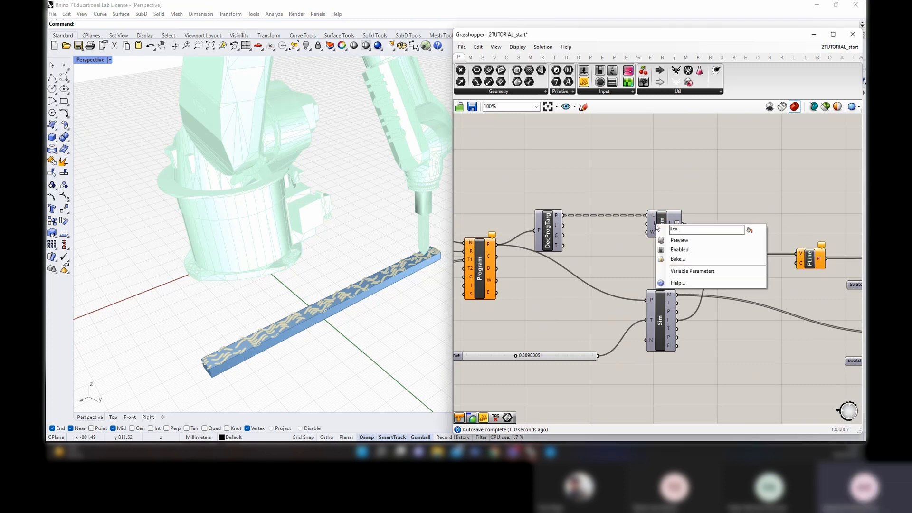
left_click(632, 230)
double_click(630, 230)
type("//")
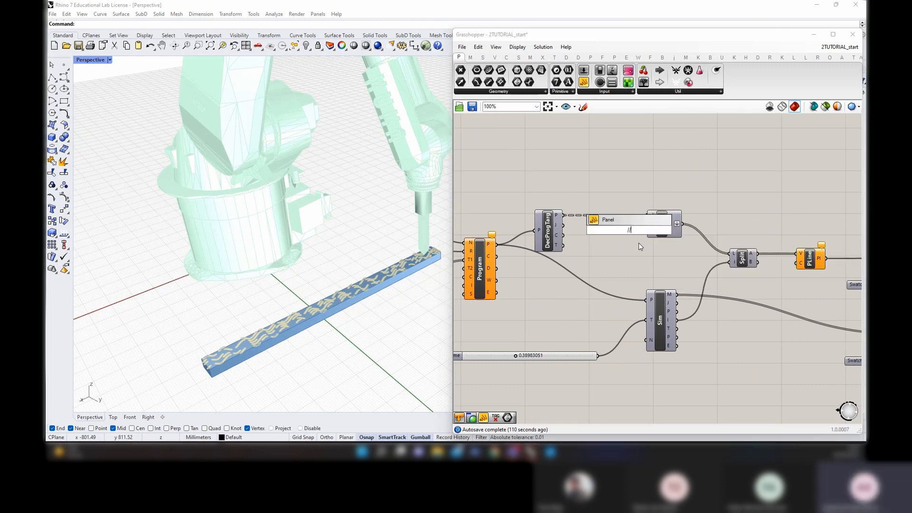
key("Return")
left_click_drag(629, 244, 602, 268)
double_click(618, 250)
type("-1")
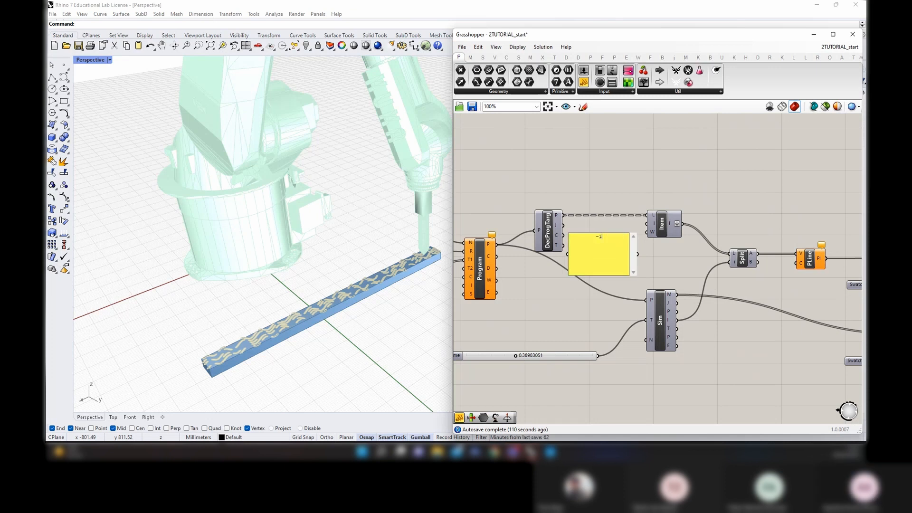
left_click(636, 277)
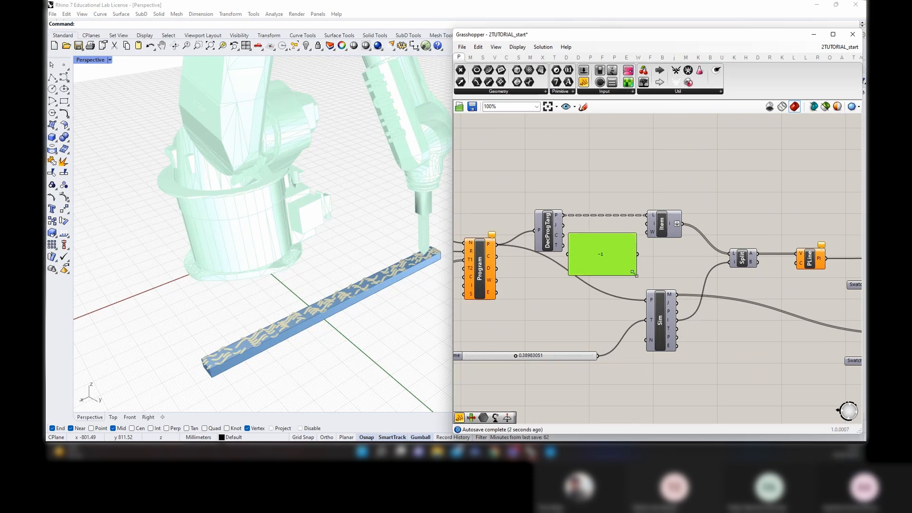
Shrink the -1 panel and connect it to the List Item's index input
left_click_drag(636, 275, 634, 228)
left_click_drag(634, 233, 646, 223)
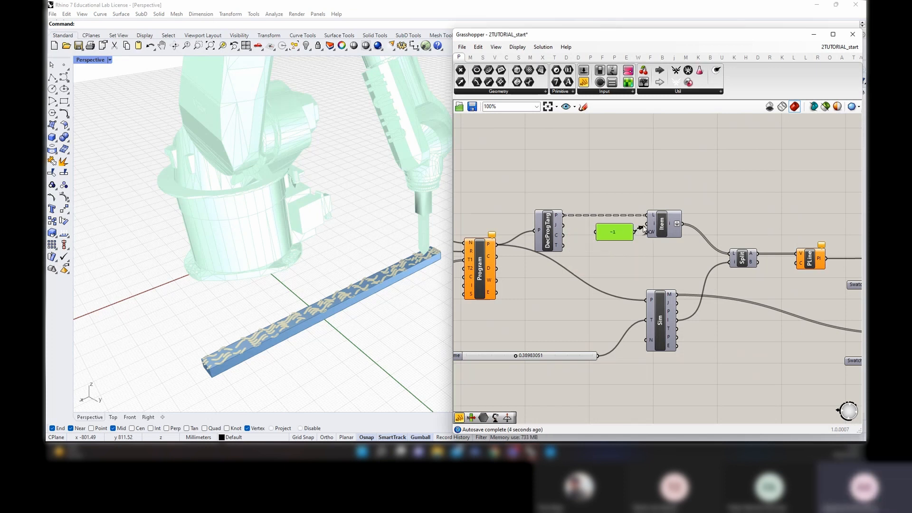
left_click(596, 220)
scroll(574, 247, "down", 3)
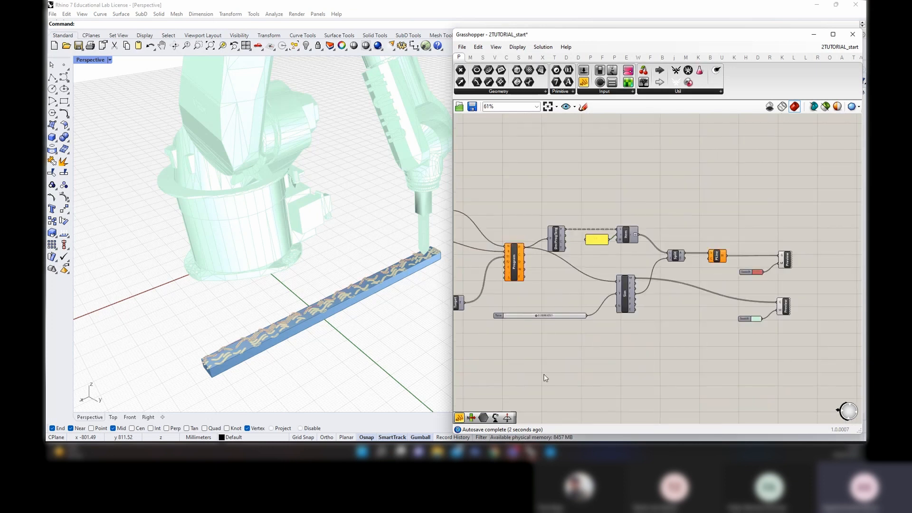
Inspect the milling tool and the toolpath on the beam up close in the Perspective viewport
right_click_drag(217, 302, 298, 271)
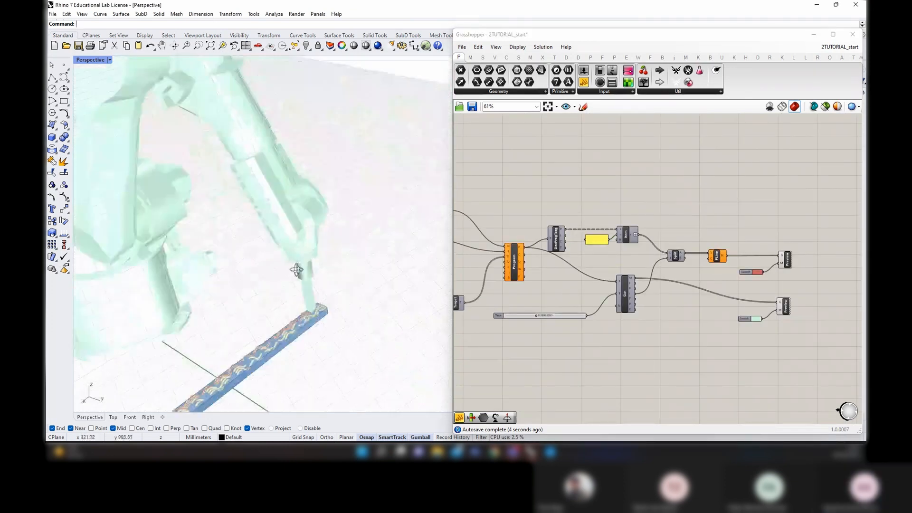
scroll(294, 315, "up", 3)
scroll(294, 316, "up", 2)
double_click(90, 60)
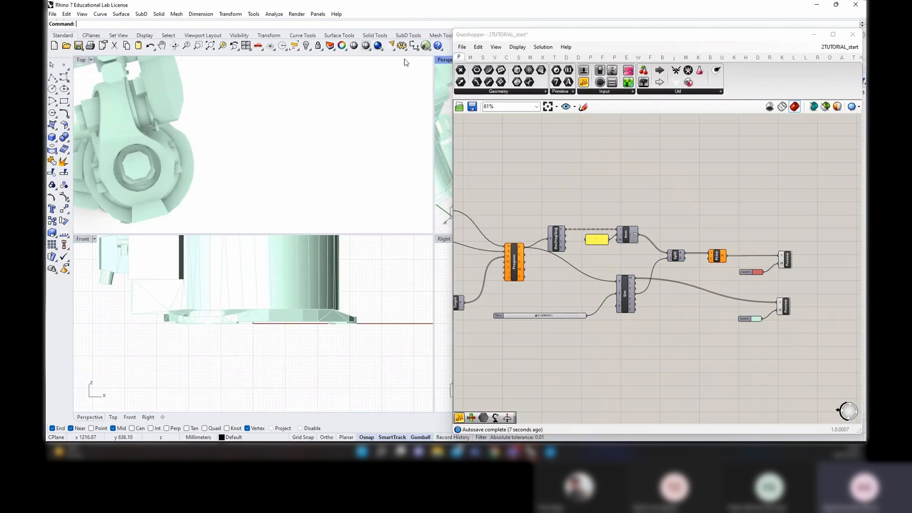
double_click(443, 59)
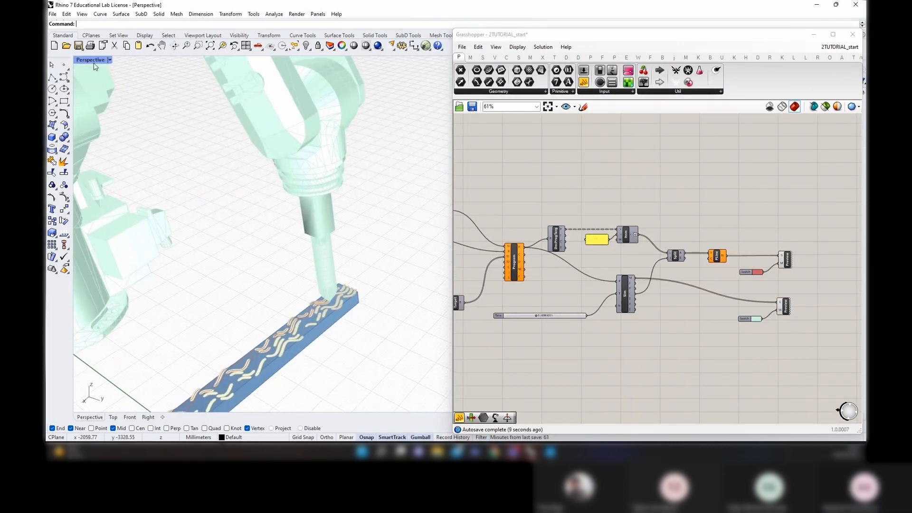
Maximise the Top viewport and frame the milled beam in it
double_click(83, 61)
double_click(83, 61)
scroll(404, 213, "down", 10)
scroll(399, 112, "up", 7)
right_click_drag(401, 96, 217, 134)
scroll(152, 171, "up", 10)
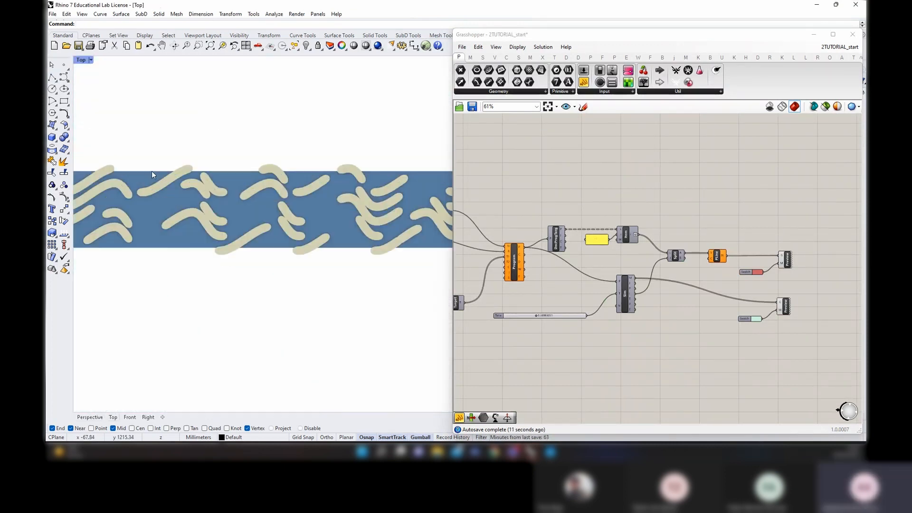
right_click_drag(152, 171, 188, 170)
Set the Time slider to about 0.527 and switch the Top viewport to Shaded display
scroll(551, 313, "up", 4)
left_click_drag(512, 318, 535, 318)
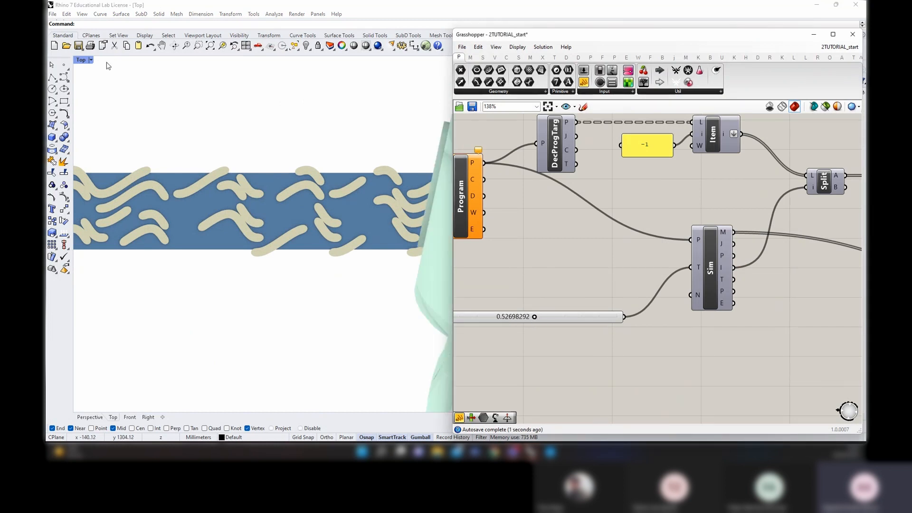
left_click(91, 60)
left_click(98, 101)
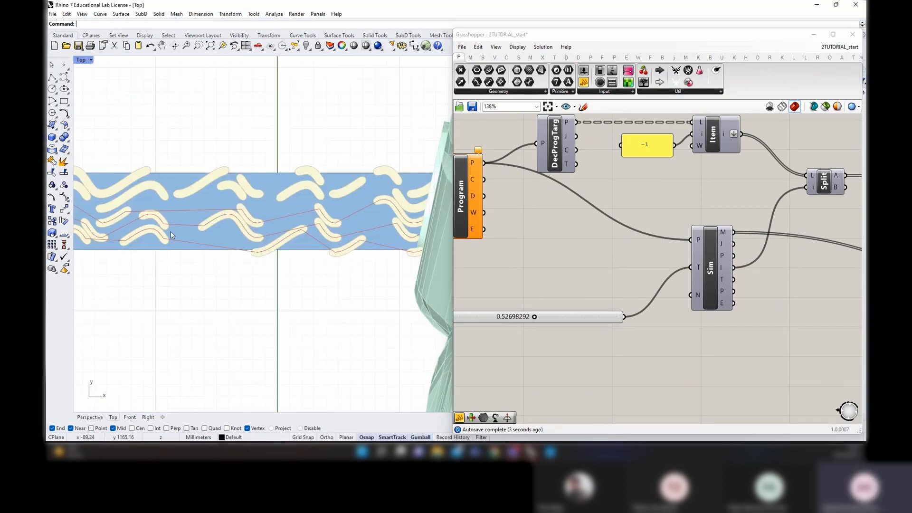
Restore the four-viewport layout, maximise the Perspective viewport and frame the milling bit over the beam
double_click(81, 61)
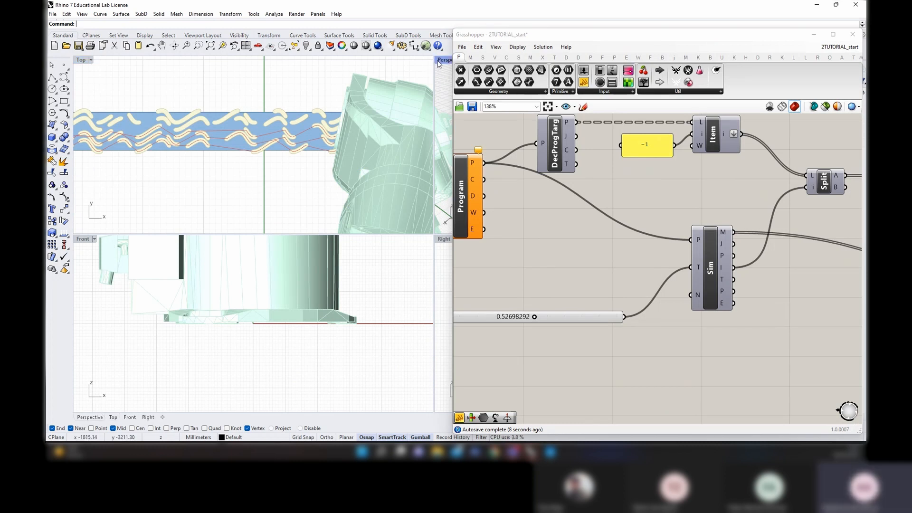
double_click(444, 60)
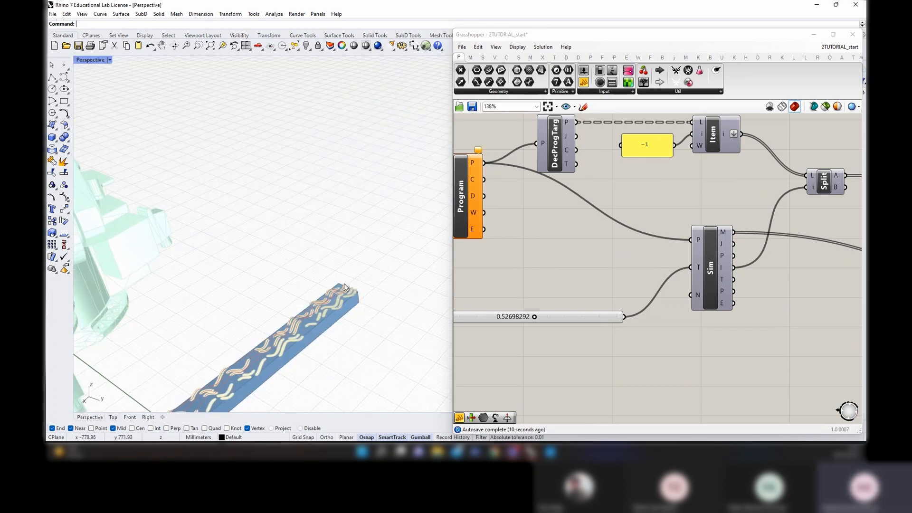
scroll(315, 332, "down", 5)
scroll(261, 373, "up", 5)
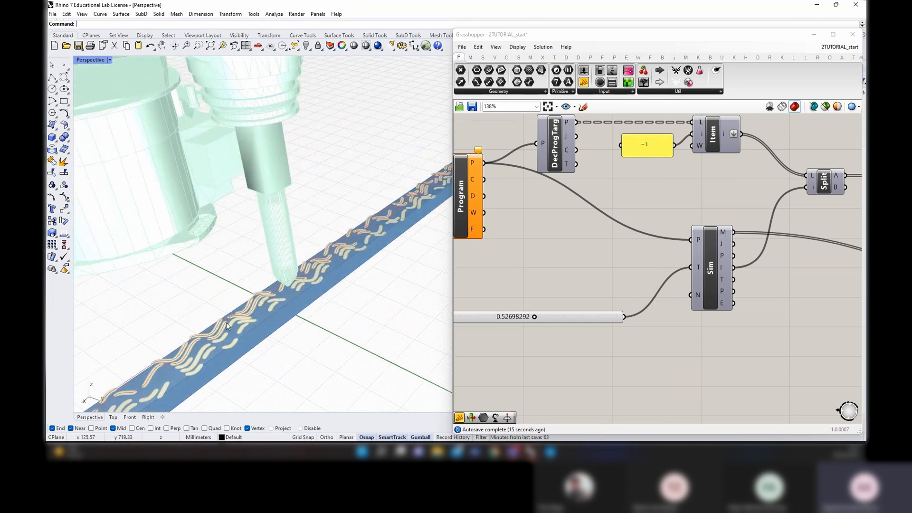
scroll(226, 323, "up", 1)
right_click_drag(304, 312, 304, 312, "shift")
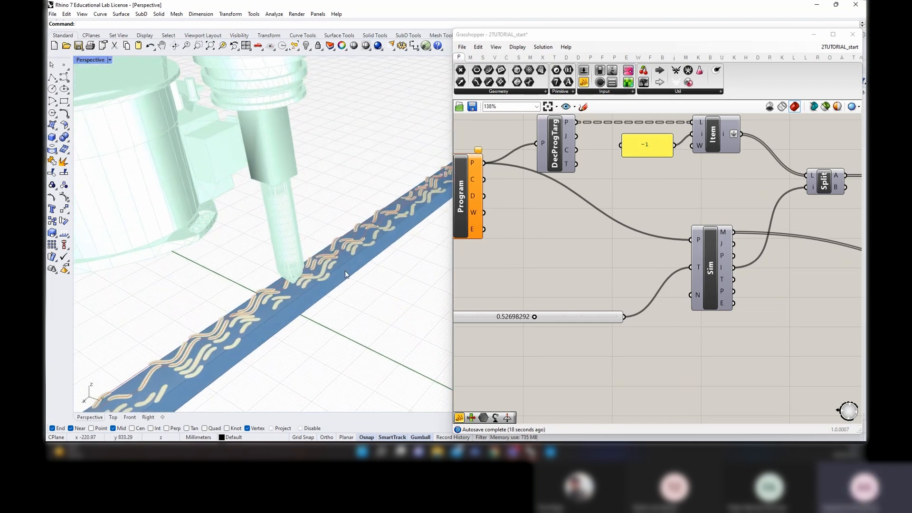
scroll(345, 270, "down", 1)
right_click_drag(237, 244, 236, 256)
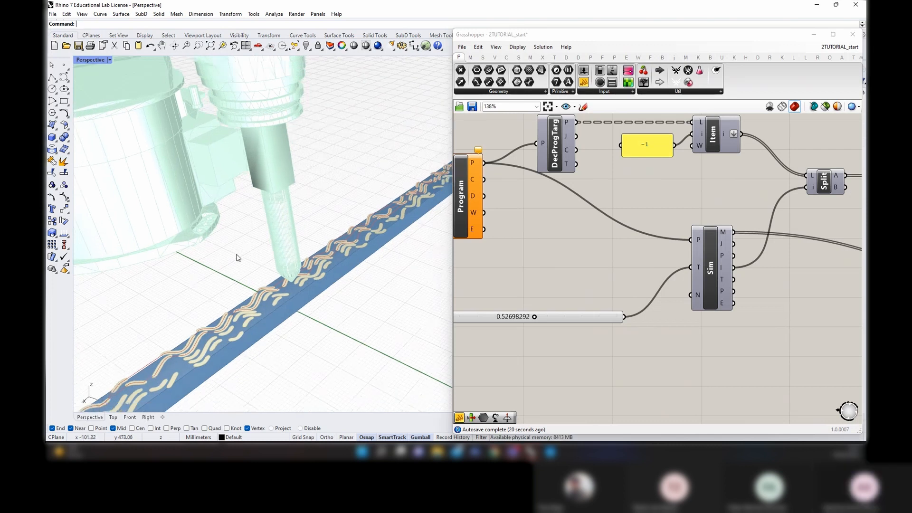
Review the Grasshopper definition around the Program component and the robot's pose over the beam in the Perspective viewport
scroll(575, 315, "down", 4)
scroll(636, 322, "down", 3)
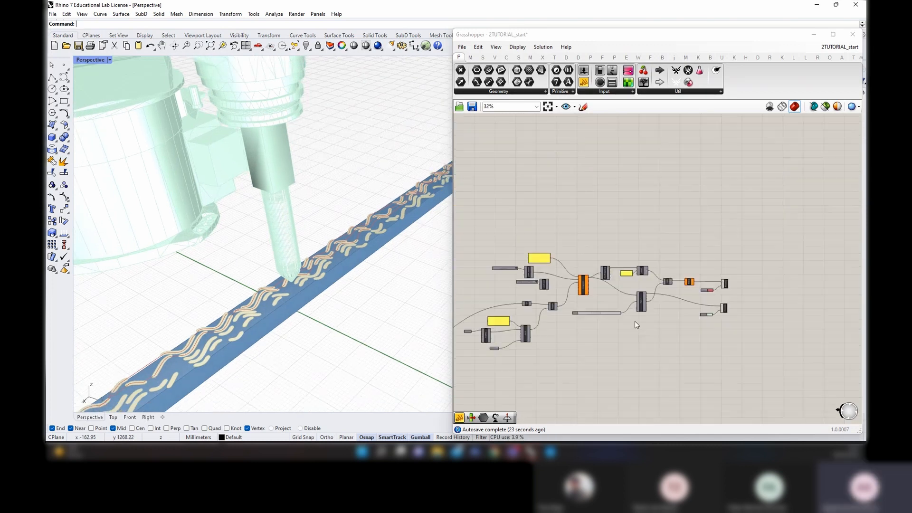
right_click_drag(582, 326, 694, 293)
scroll(755, 259, "up", 3)
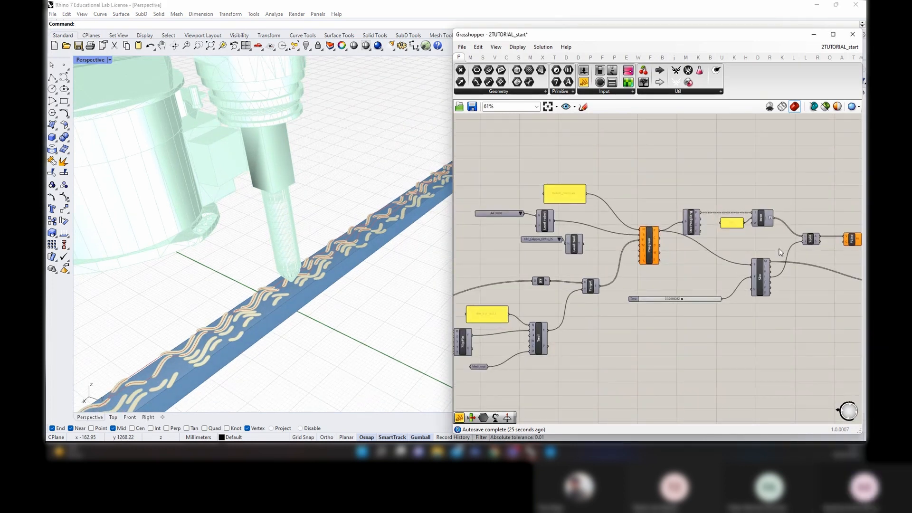
scroll(779, 252, "down", 2)
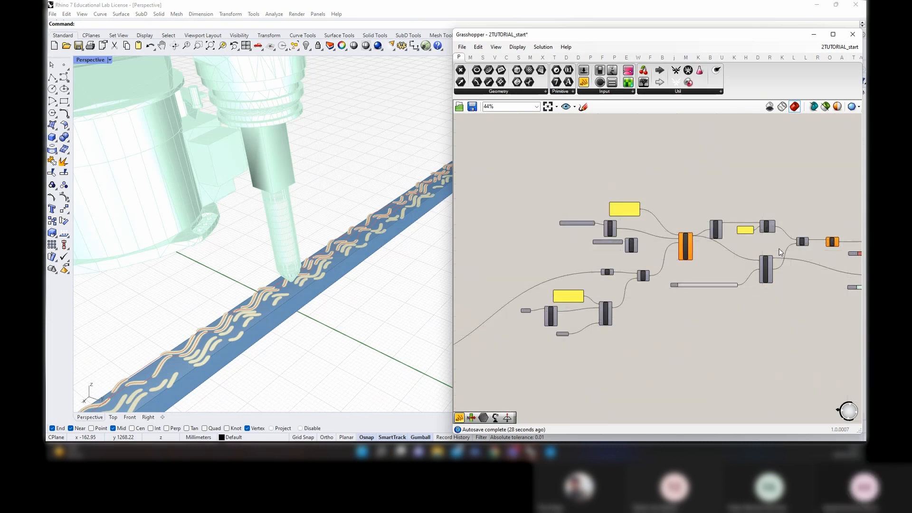
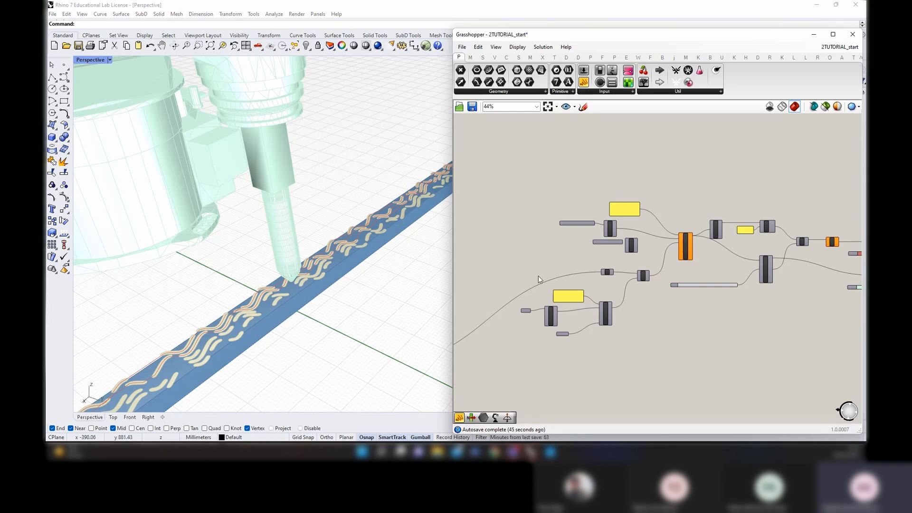
scroll(799, 233, "up", 4)
scroll(313, 243, "down", 5)
right_click_drag(315, 244, 347, 245)
scroll(335, 258, "down", 3)
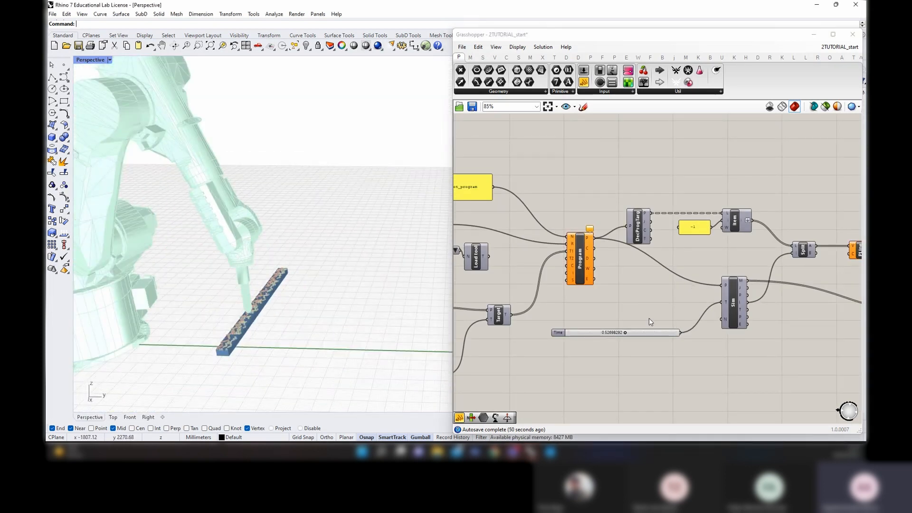
scroll(360, 295, "down", 3)
right_click_drag(360, 295, 357, 285)
scroll(308, 267, "up", 4)
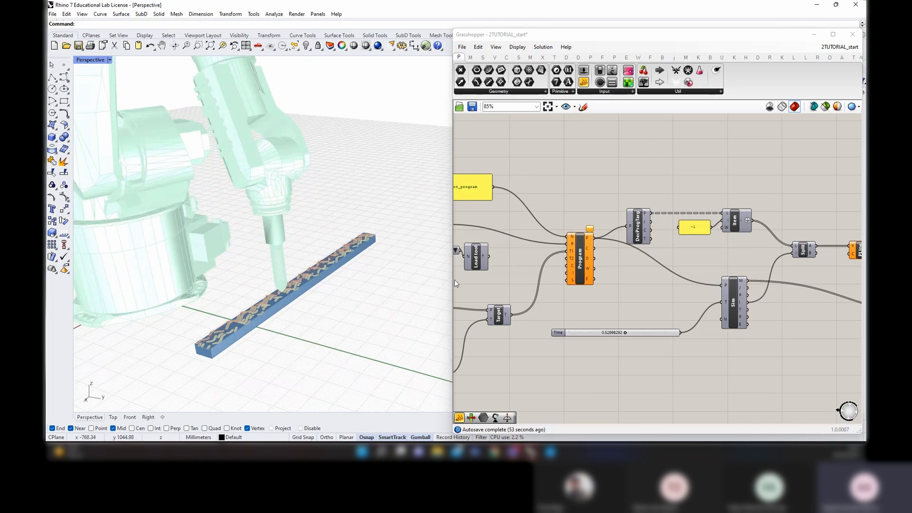
right_click_drag(587, 313, 628, 309)
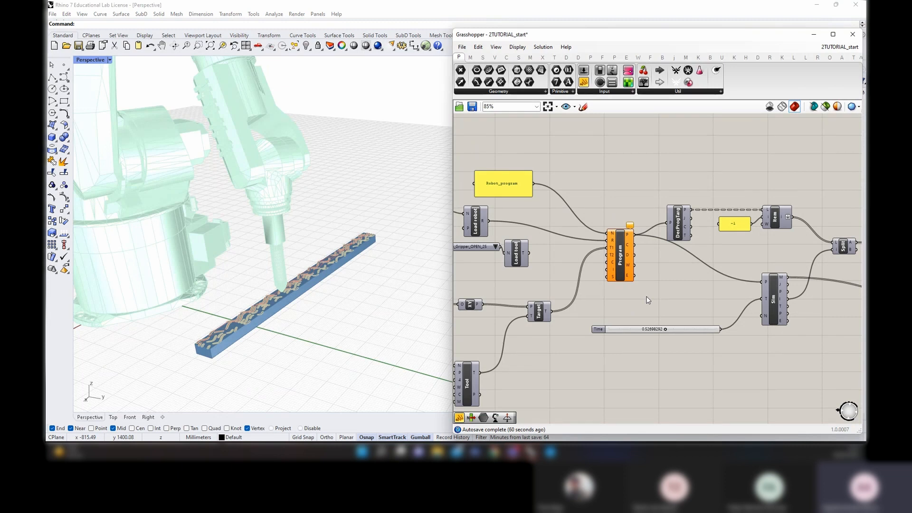
scroll(631, 276, "up", 3)
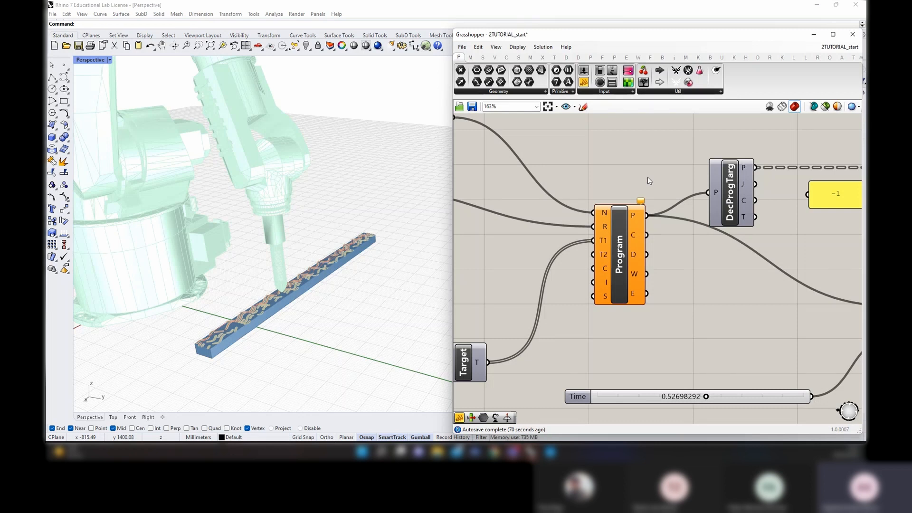
Set the Time slider to about 0.458
scroll(652, 180, "down", 6)
left_click_drag(803, 317, 519, 182)
left_click(518, 178)
scroll(663, 243, "up", 5)
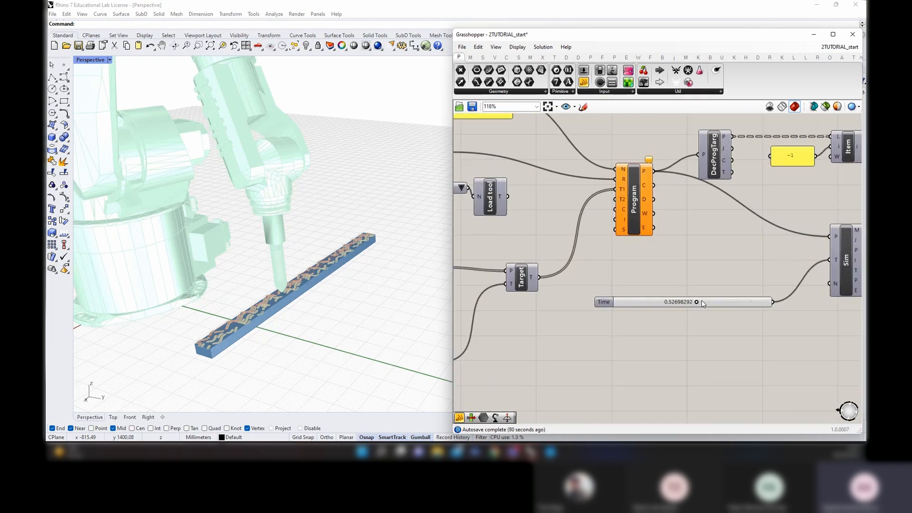
mouse_move(697, 302)
left_mouse_down()
mouse_move(610, 301)
mouse_move(689, 305)
left_mouse_up()
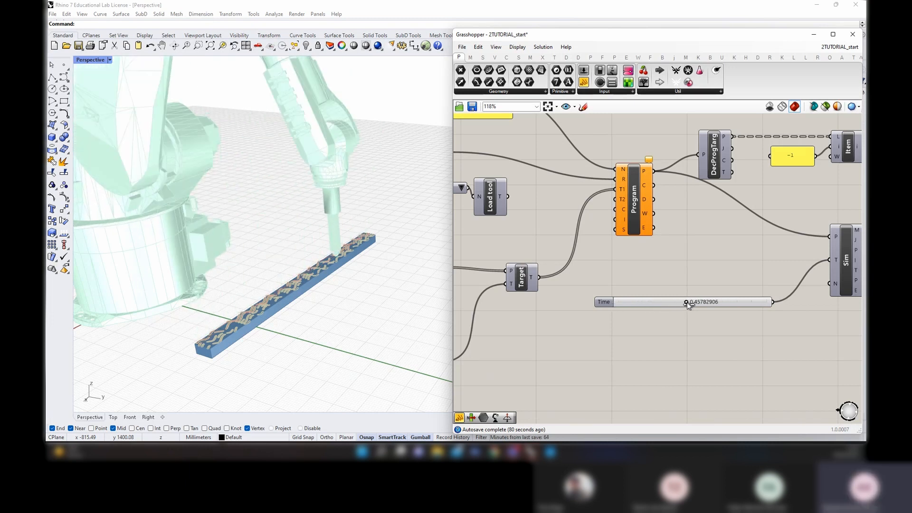
Examine the Time slider feeding the simulation and the whole robot with the beam in the Perspective viewport
scroll(647, 316, "down", 3)
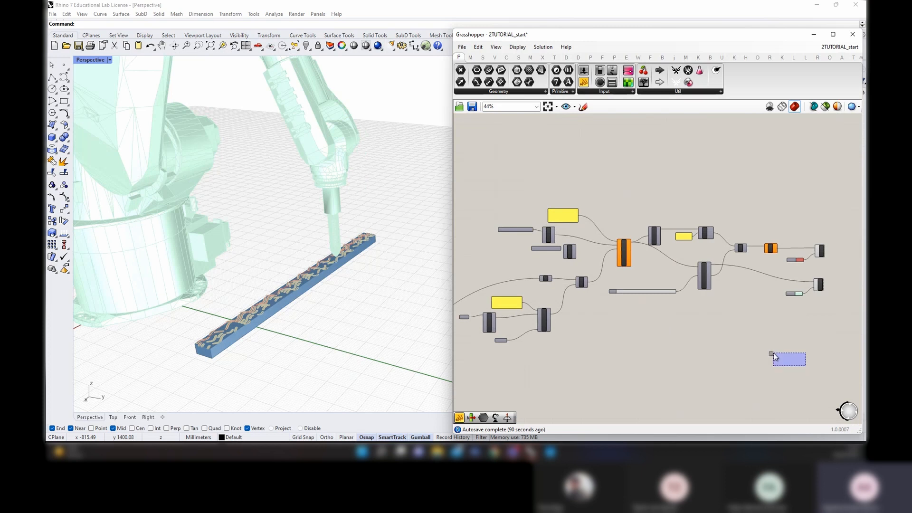
scroll(649, 294, "up", 2)
scroll(648, 290, "up", 3)
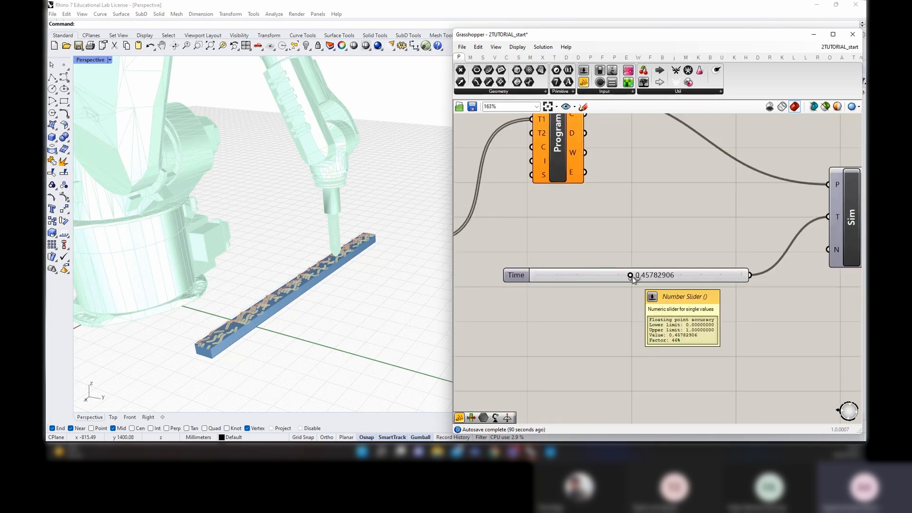
scroll(631, 276, "down", 6)
right_click_drag(531, 288, 570, 313)
right_click_drag(325, 272, 348, 285)
scroll(565, 275, "up", 6)
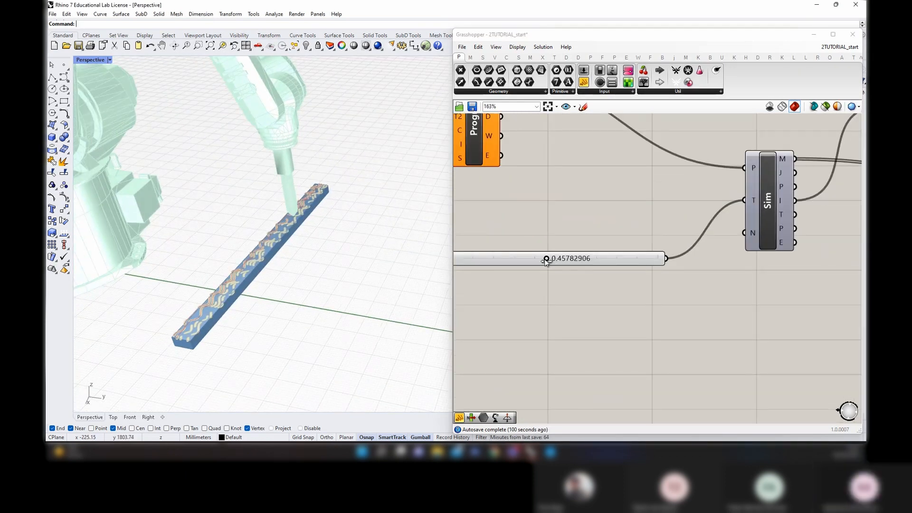
left_click(573, 307)
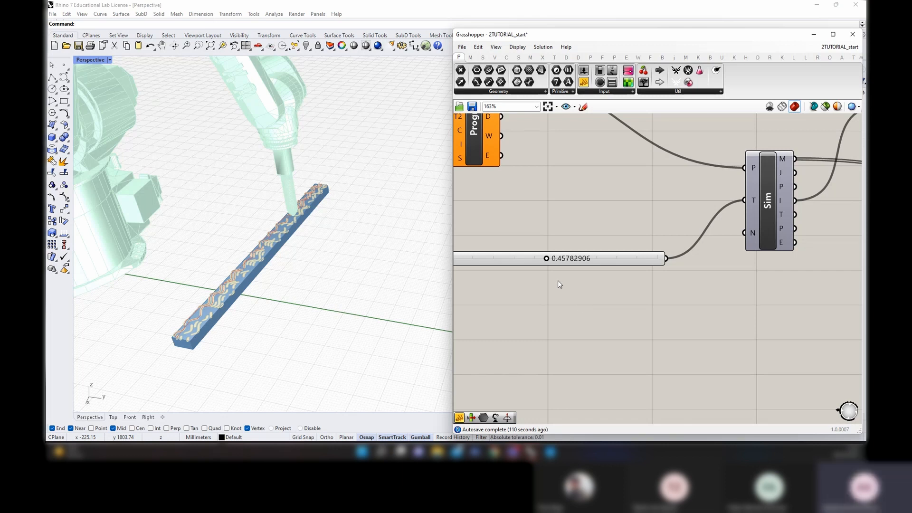
right_click_drag(298, 292, 231, 340)
mouse_move(356, 332)
right_mouse_down()
mouse_move(320, 310)
mouse_move(313, 237)
mouse_move(283, 277)
mouse_move(344, 338)
right_mouse_up()
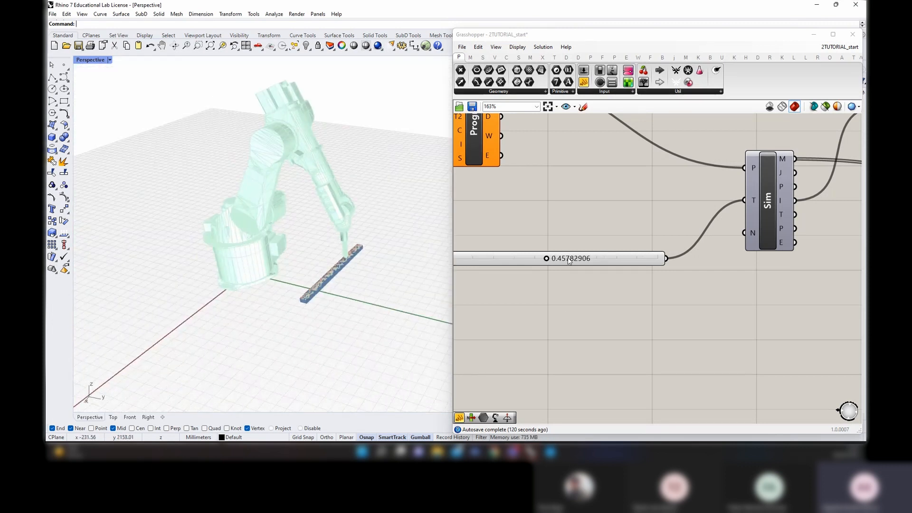
Group all the robot program and simulation components and name the group robot_vizu
scroll(751, 300, "down", 6)
left_click_drag(811, 349, 478, 166)
right_click(518, 185)
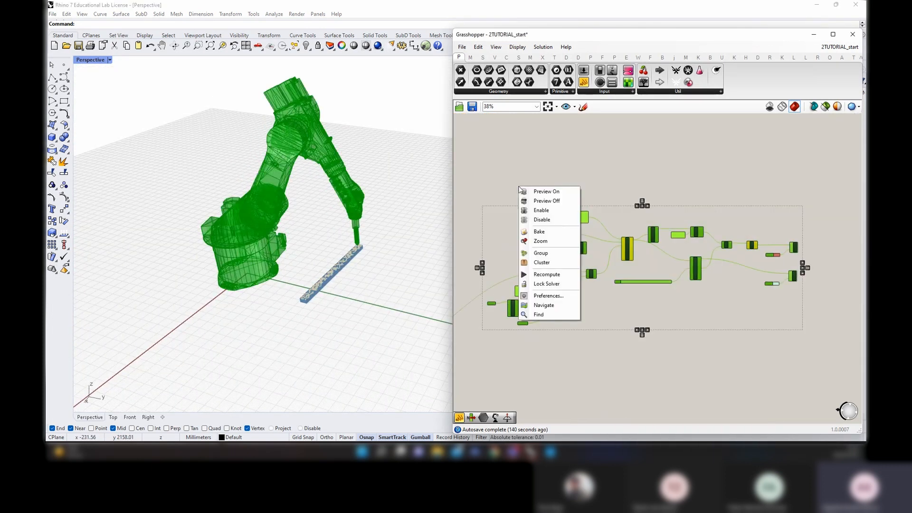
left_click(542, 243)
left_click(655, 211)
right_click(657, 215)
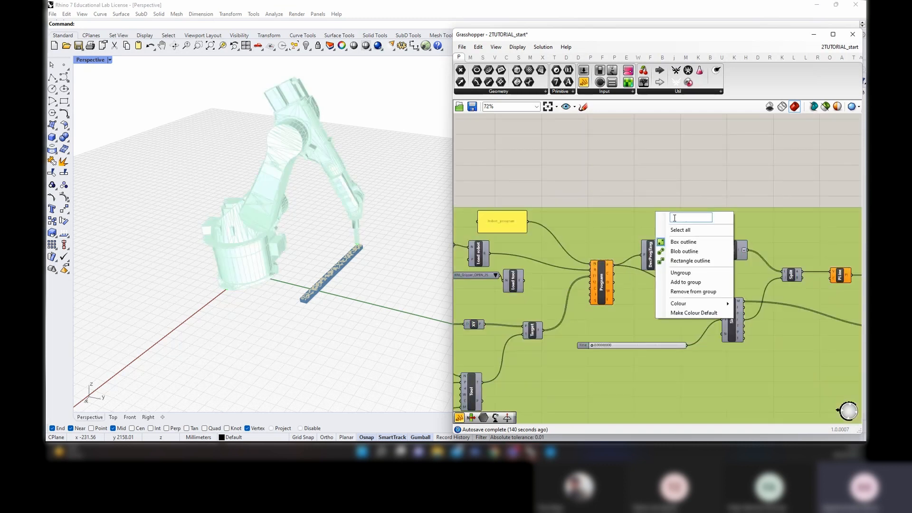
type("robot_v")
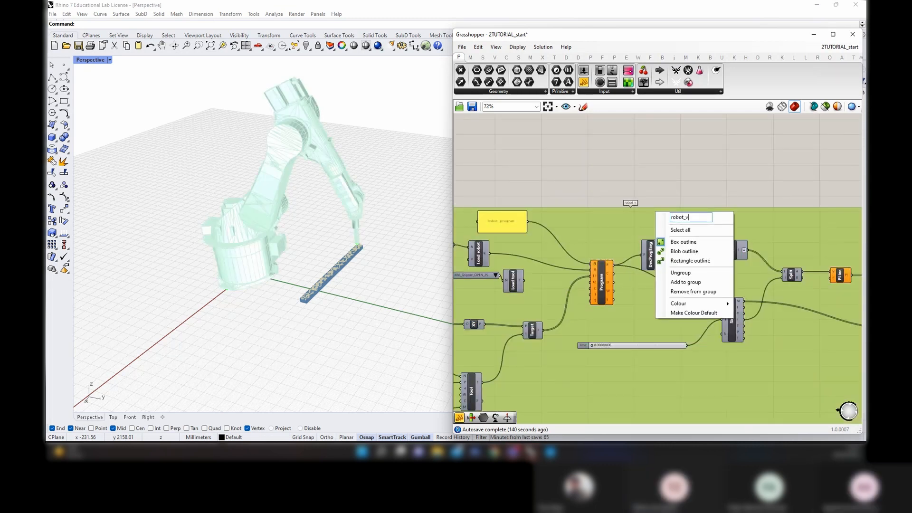
type("izu")
scroll(618, 330, "down", 3)
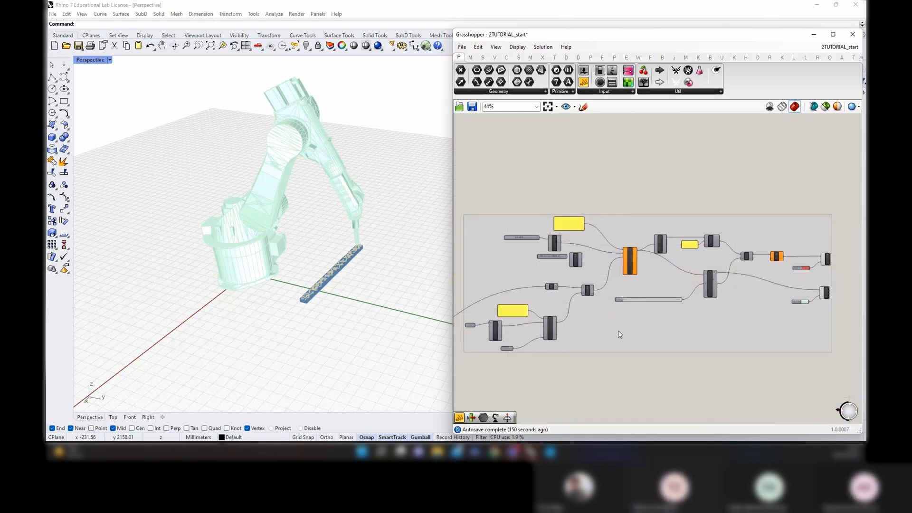
Turn on the preview of the Custom Preview component that colours the travelled toolpath red
right_click(627, 310)
right_click_drag(608, 291, 735, 274)
right_click_drag(585, 307, 515, 289)
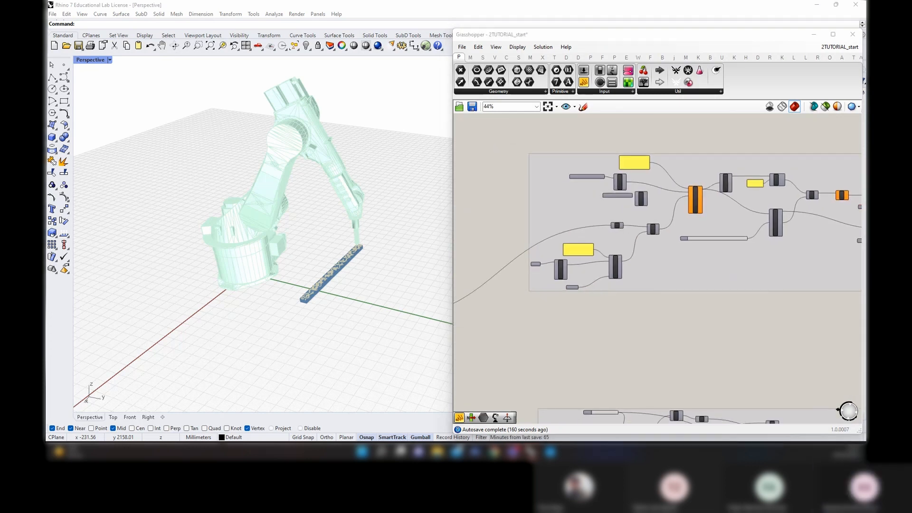
scroll(657, 271, "up", 4)
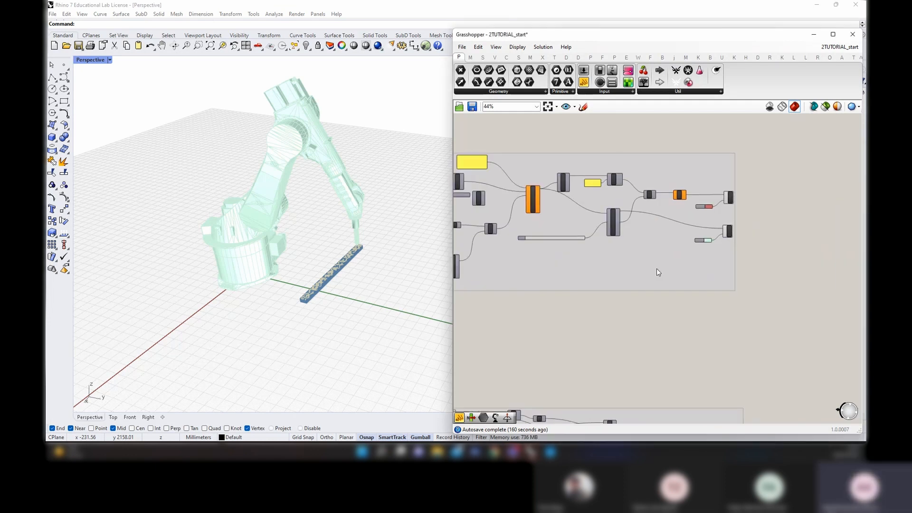
scroll(300, 327, "up", 5)
scroll(300, 327, "up", 3)
left_click(727, 192)
right_click(758, 169)
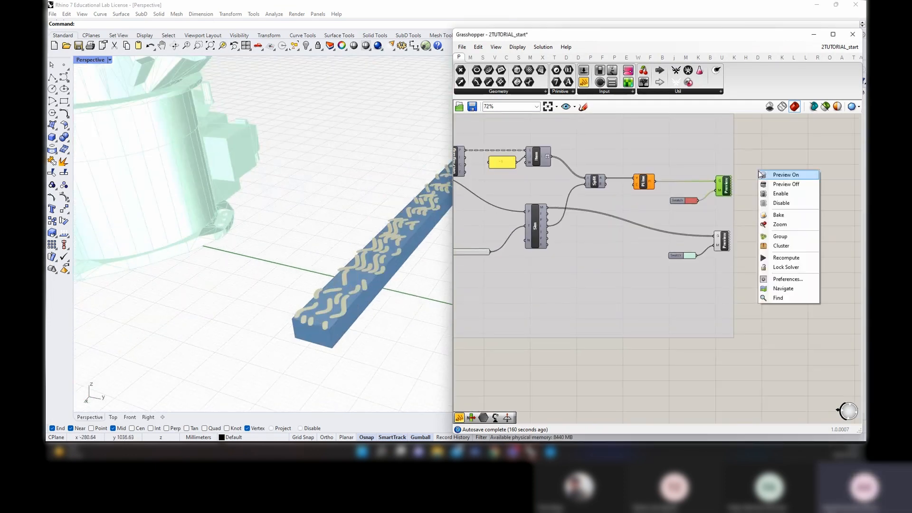
left_click(761, 173)
Apply Shaded display to the Perspective viewport and set the Time slider to about 0.21
left_click(110, 60)
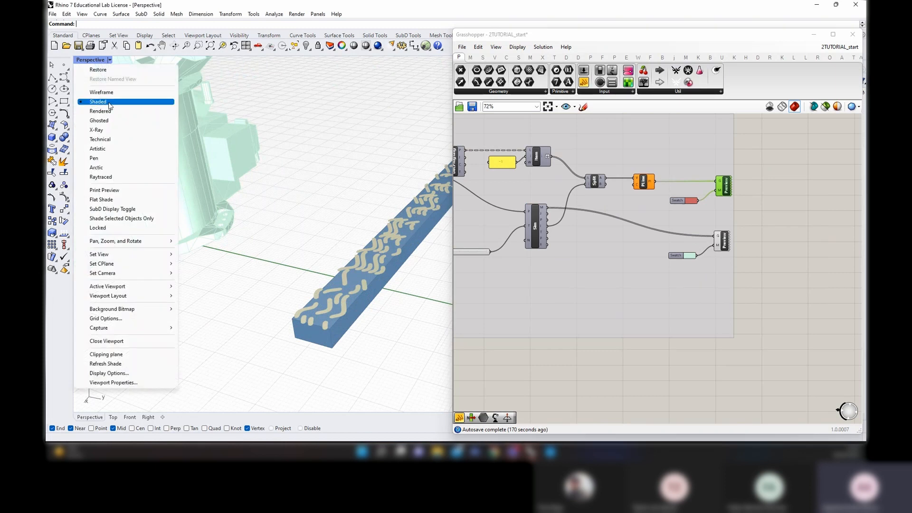
left_click(109, 103)
scroll(191, 270, "down", 4)
right_click_drag(391, 171, 328, 214)
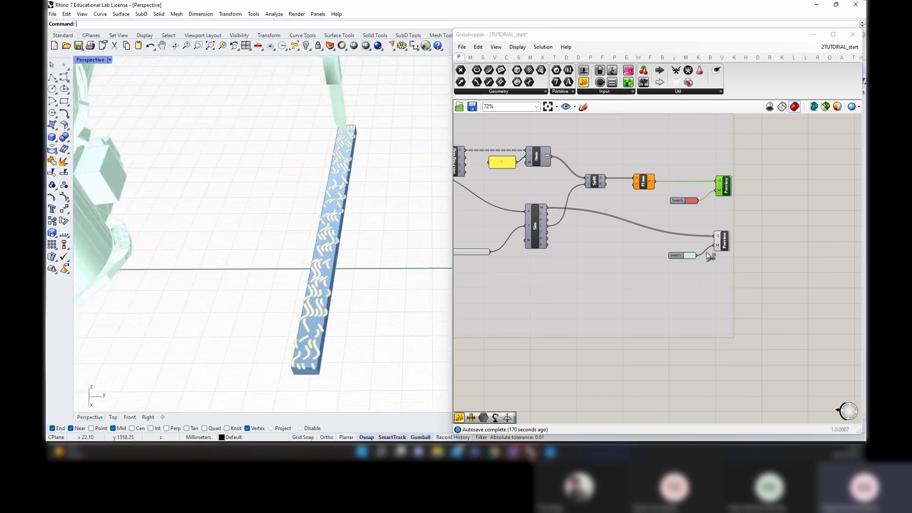
scroll(321, 216, "up", 3)
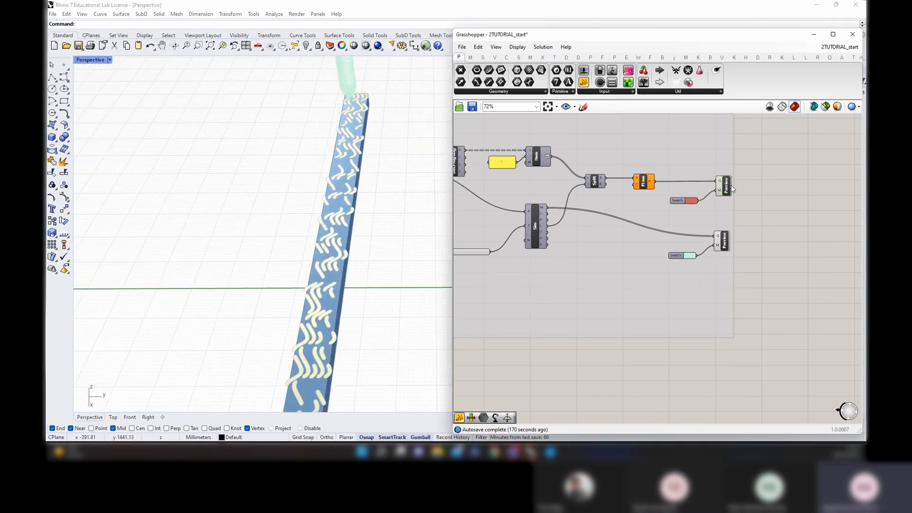
left_click(649, 183)
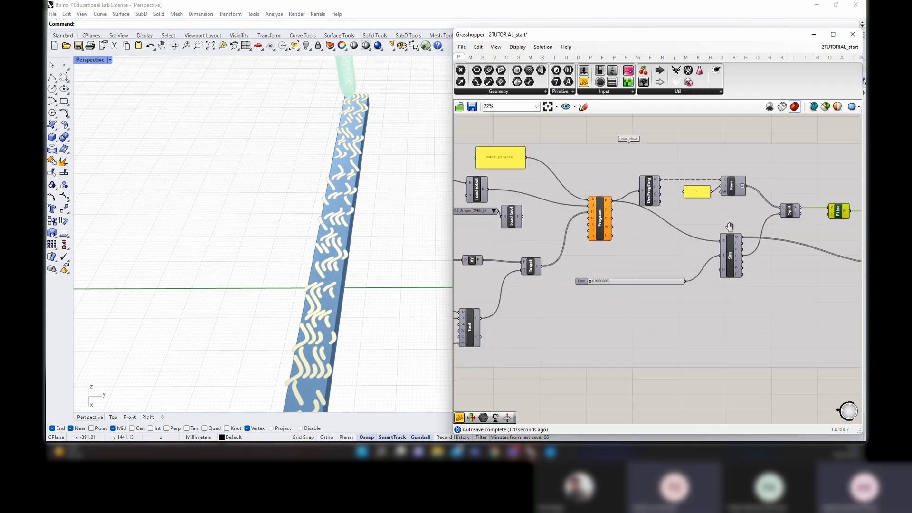
left_click_drag(586, 281, 611, 281)
Inspect the milling bit and the travelled toolpath on the beam from several sides in the Perspective viewport
right_click_drag(334, 218, 358, 265)
scroll(359, 264, "down", 8)
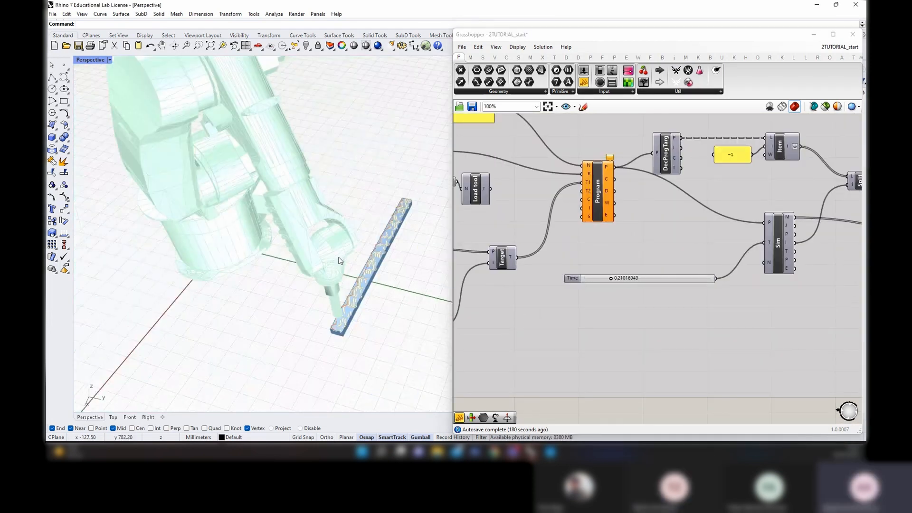
scroll(285, 308, "up", 6)
right_click_drag(295, 303, 377, 213, "shift")
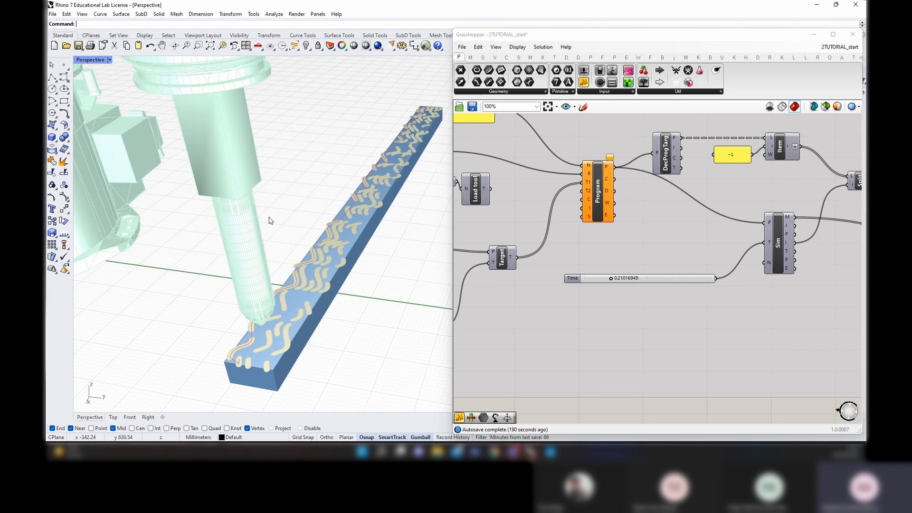
scroll(269, 218, "down", 5)
scroll(243, 246, "up", 3)
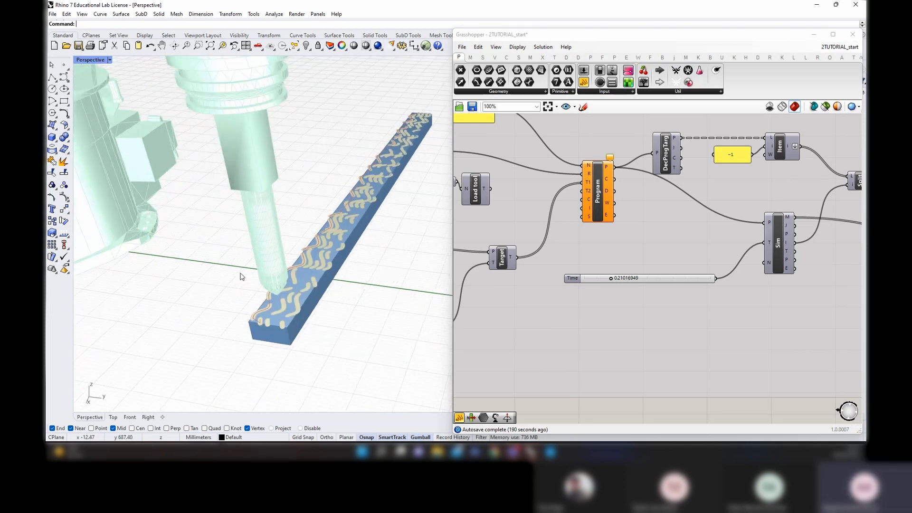
right_click_drag(242, 276, 366, 304)
scroll(365, 303, "up", 5)
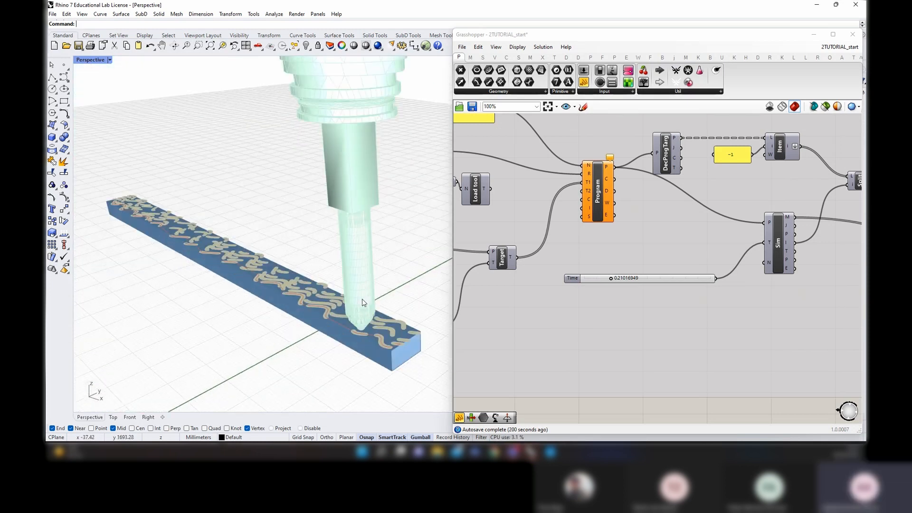
Switch to Snipping Tool and take a rectangular snip of the milled beam and milling bit in the Perspective viewport
key("super")
type("snip")
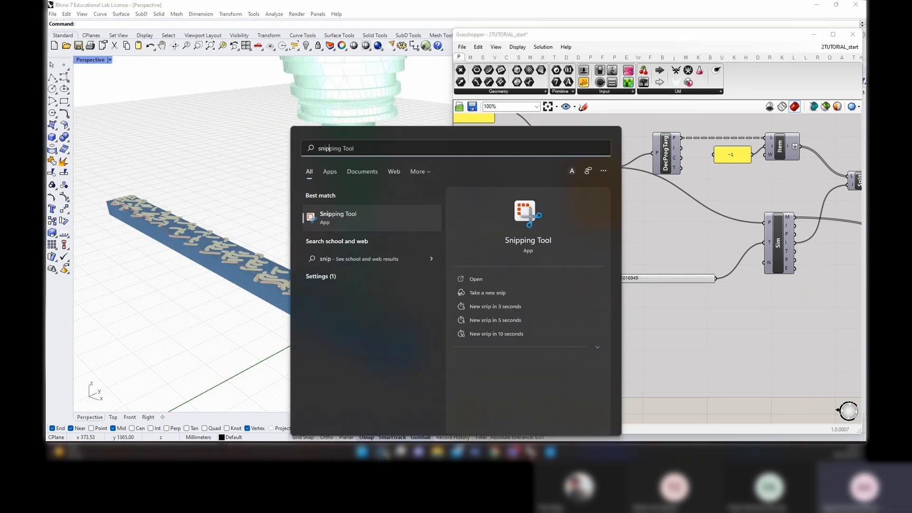
left_click(363, 214)
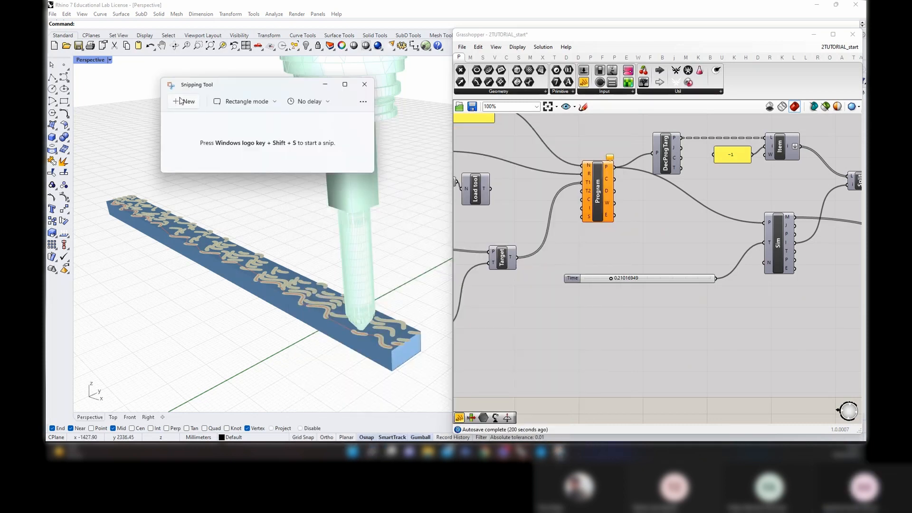
left_click(180, 101)
left_click_drag(95, 141, 433, 383)
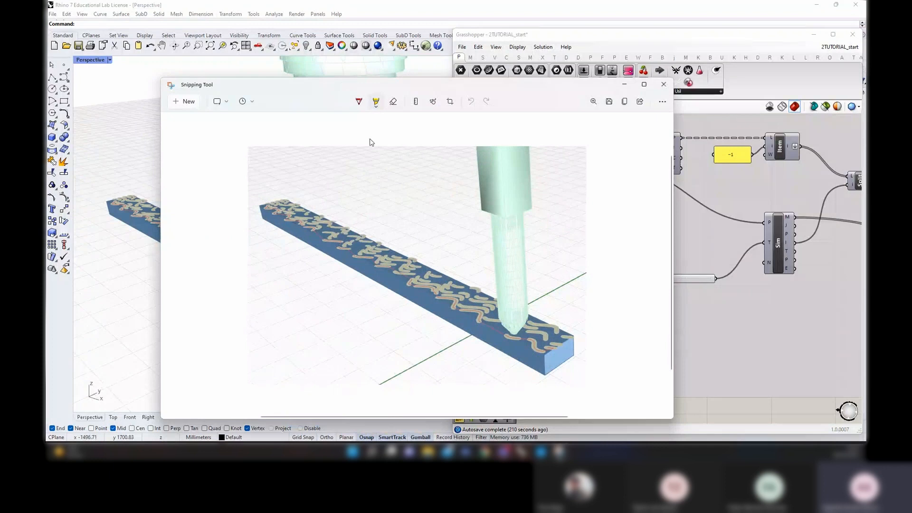
Sketch the bit's plunge-and-retract path and mark spots on the beam with red pen in the snip, and close it unsaved
left_click(359, 102)
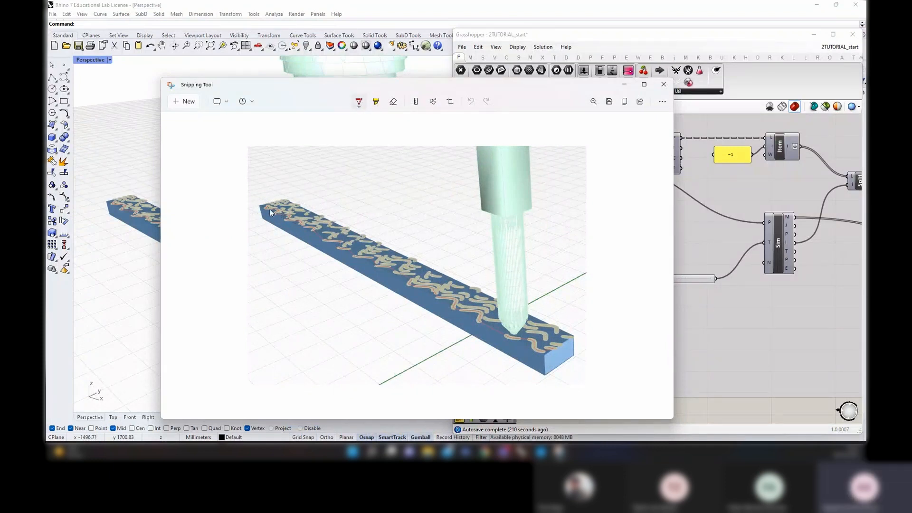
left_click_drag(268, 195, 270, 190)
mouse_move(279, 214)
left_mouse_down()
mouse_move(291, 204)
mouse_move(302, 224)
left_mouse_up()
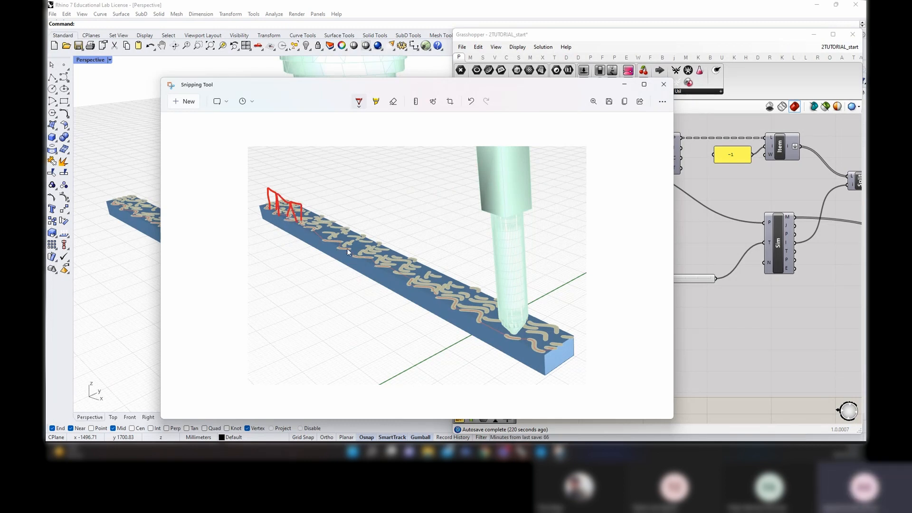
left_click_drag(348, 249, 352, 255)
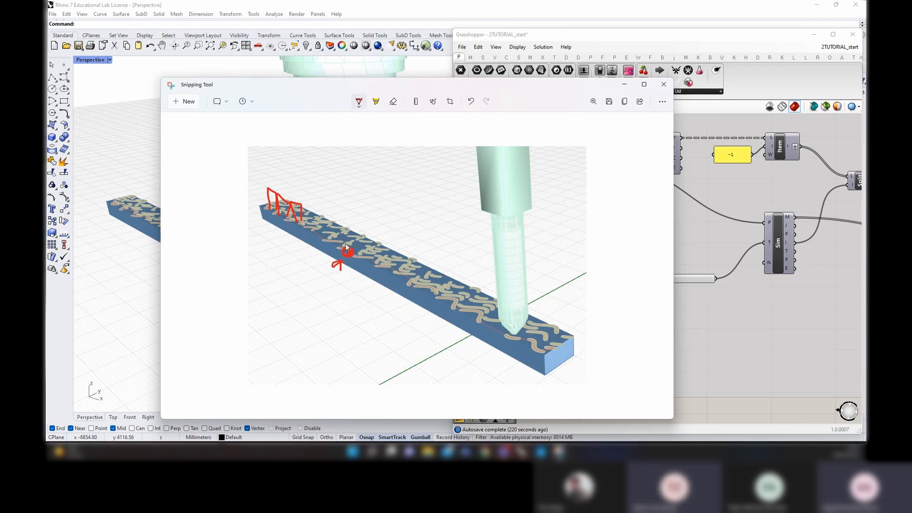
left_click_drag(347, 249, 351, 256)
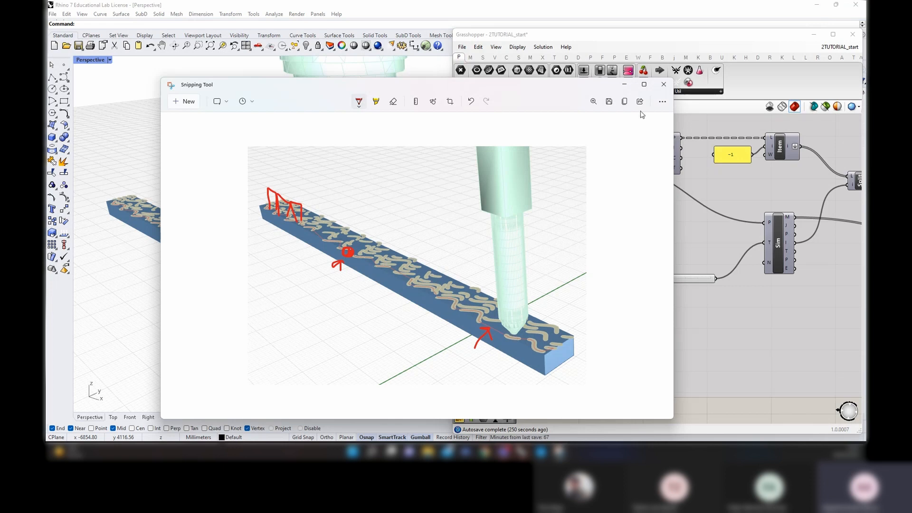
left_click(663, 85)
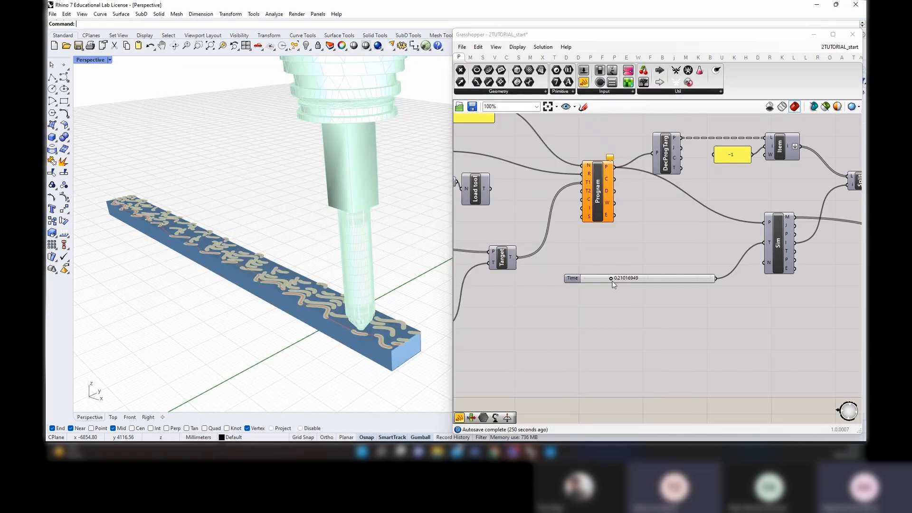
Set the Time slider to 0 and shift both robot-related groups further right on the Grasshopper canvas
left_click_drag(611, 279, 578, 282)
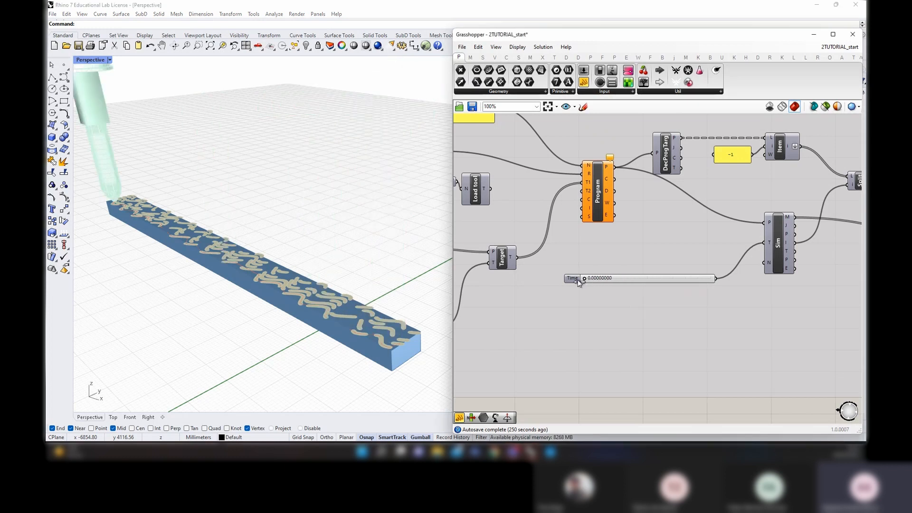
scroll(748, 313, "down", 10)
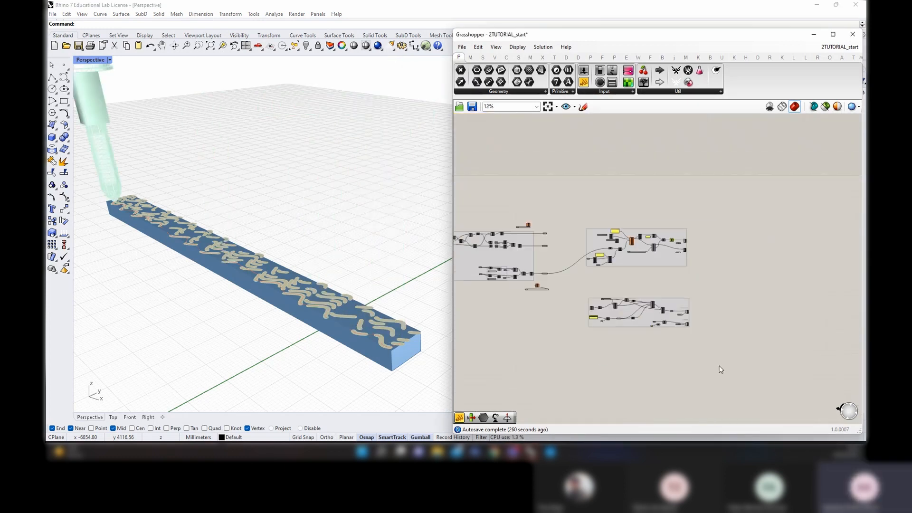
left_click_drag(721, 369, 660, 255)
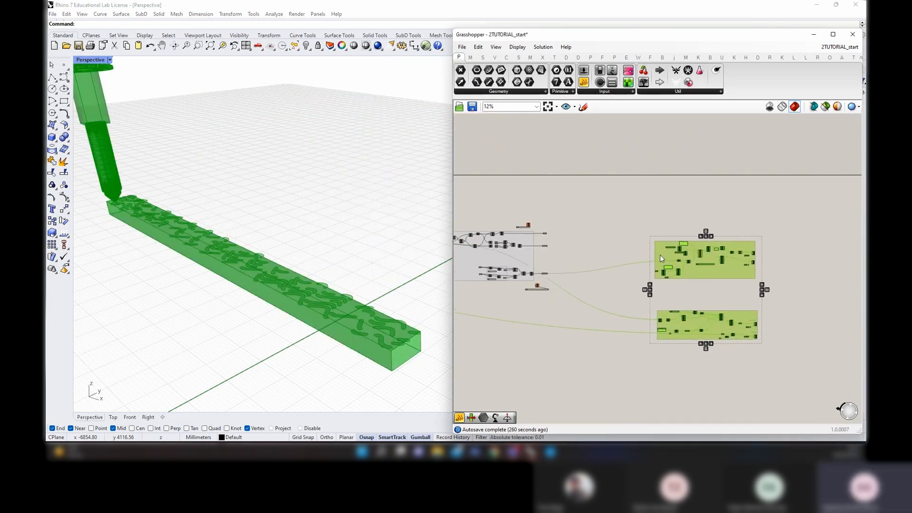
left_click(618, 252)
scroll(522, 273, "up", 7)
left_click(580, 274)
right_click(585, 234)
left_click(697, 220)
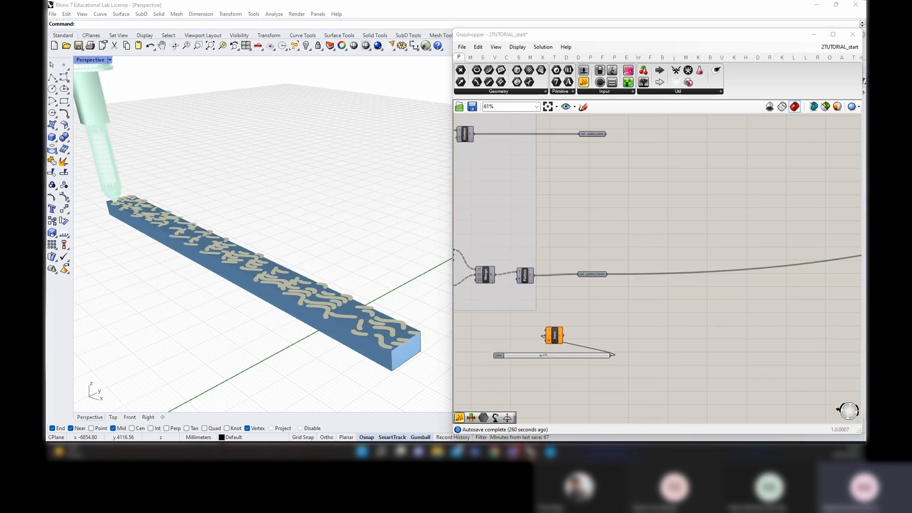
left_click(595, 275)
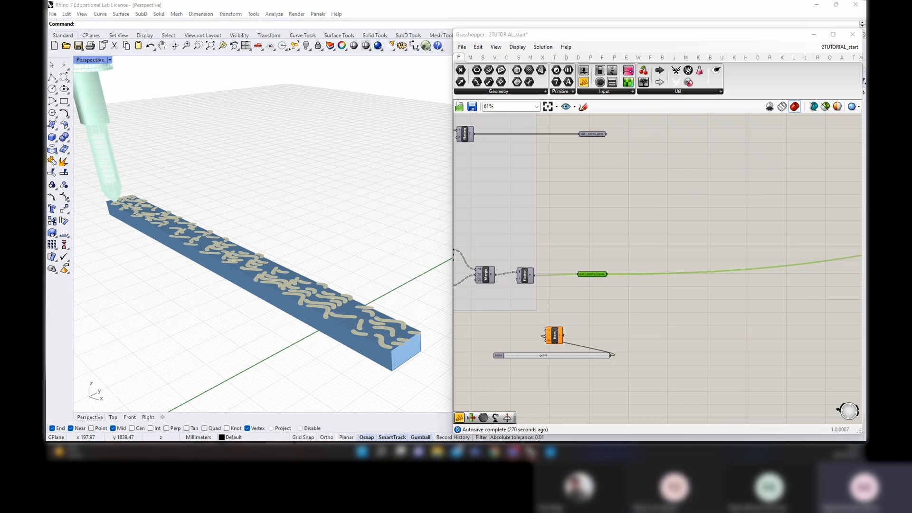
left_click(555, 355)
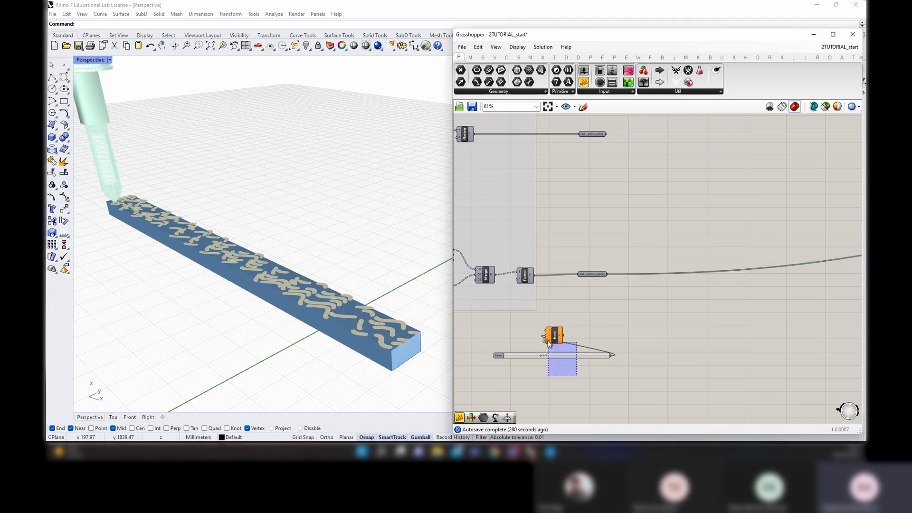
Turn on the preview of the Crv parameter feeding the point-creation group to show the cut centre lines on the beam
scroll(764, 298, "down", 5)
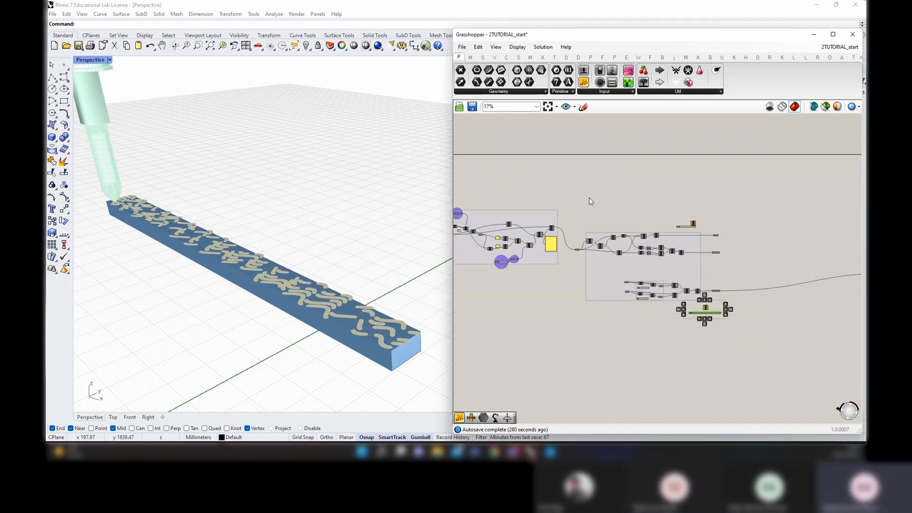
scroll(590, 199, "up", 4)
scroll(579, 320, "up", 2)
left_click(528, 392)
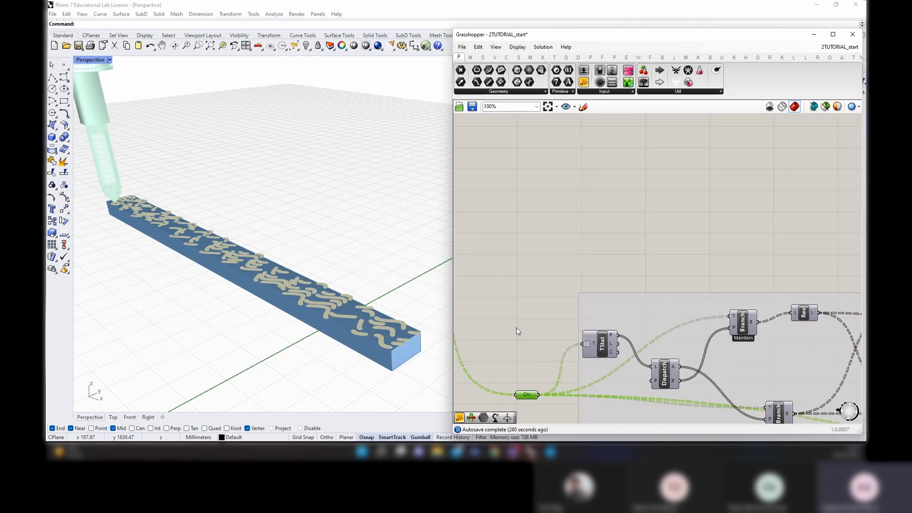
middle_click(517, 327)
left_click(531, 312)
left_click(467, 341)
scroll(346, 316, "up", 5)
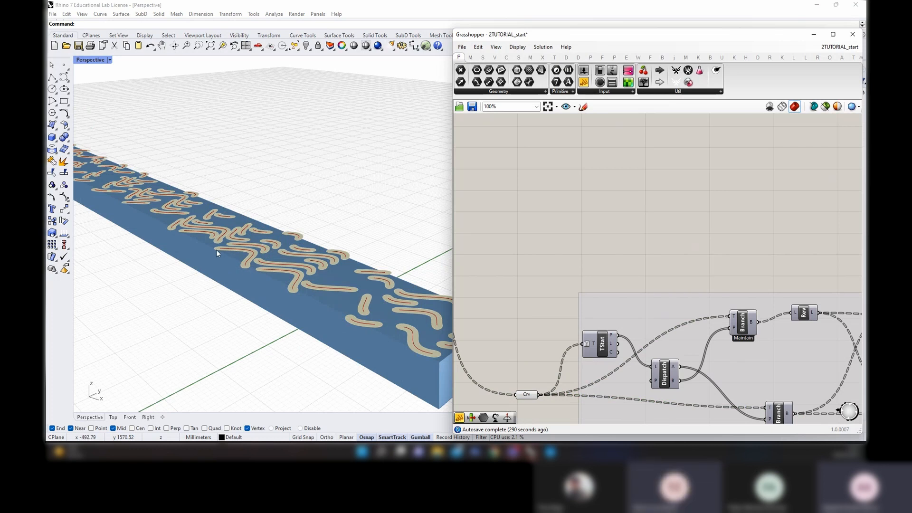
Add a Join Curves component above the point-creation group and connect the Crv parameter to its curves input
scroll(649, 259, "down", 3)
right_click_drag(654, 225, 633, 244)
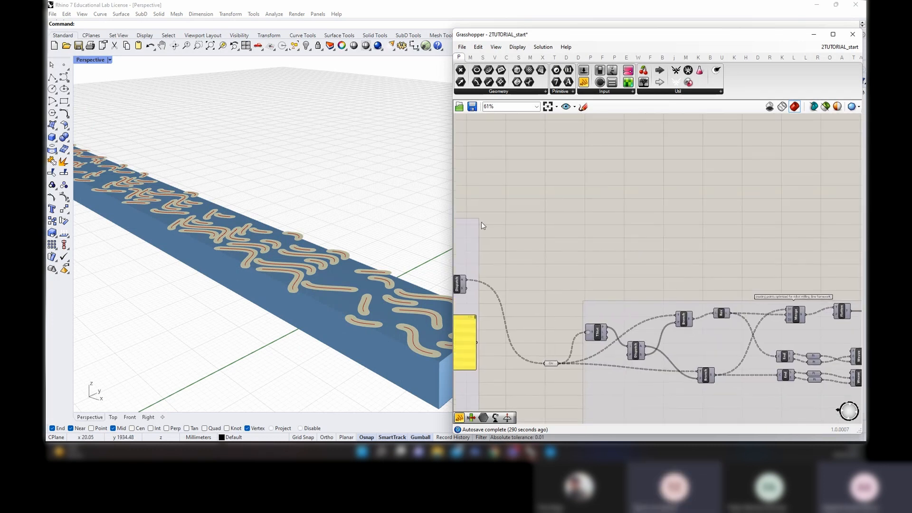
scroll(649, 208, "down", 1)
right_click_drag(651, 207, 568, 254)
scroll(498, 278, "up", 3)
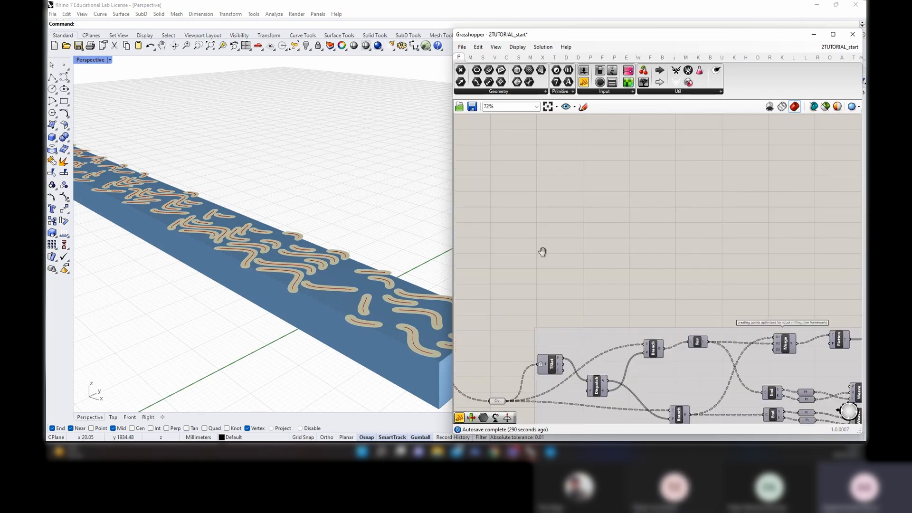
double_click(557, 237)
type("join")
key("Return")
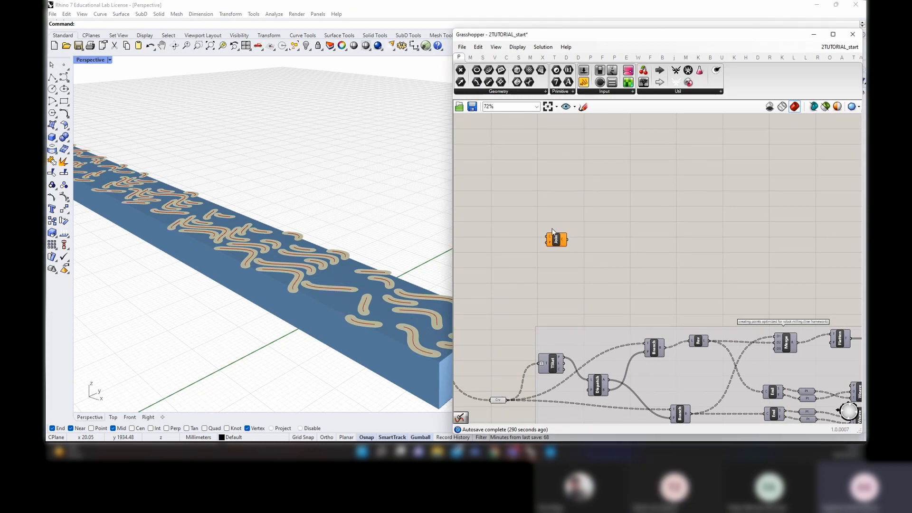
left_click_drag(507, 400, 560, 217)
Simplify the data tree at the Join Curves component's output
scroll(579, 212, "up", 3)
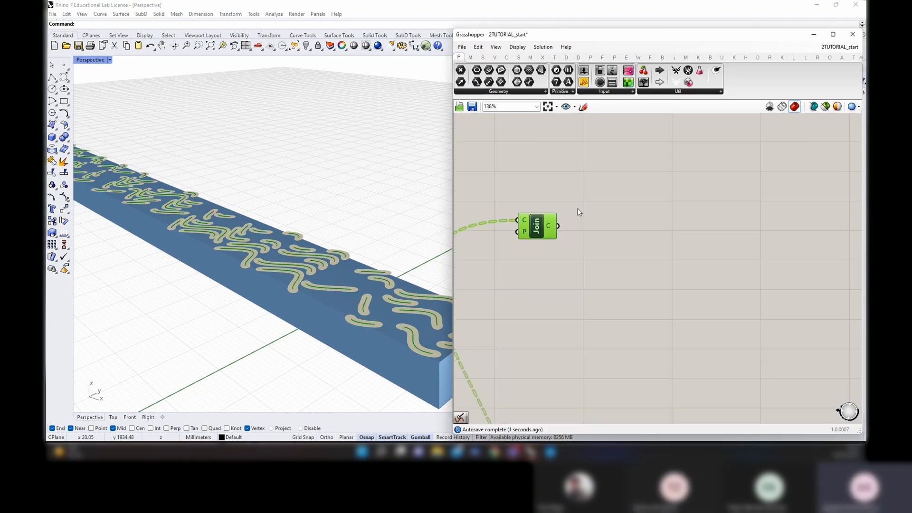
right_click(551, 225)
left_click(576, 279)
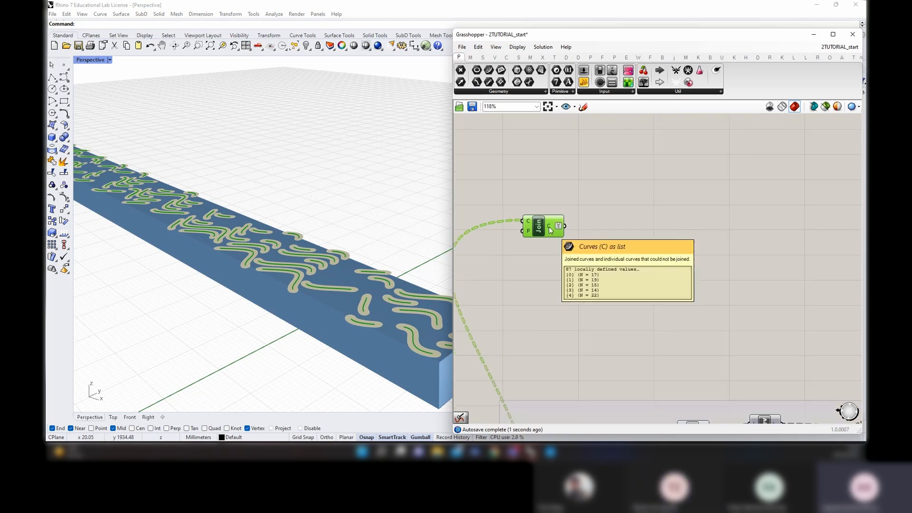
Copy the TStat, Dispatch, Branch, Reverse, End, point, Weave, Merge, Flatten and output-points components to the free canvas above the point-creation group
scroll(568, 227, "down", 1)
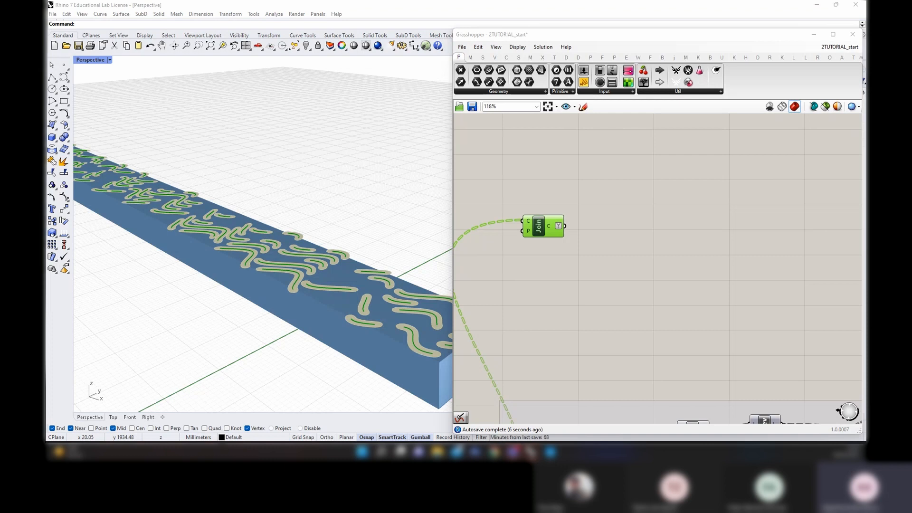
scroll(567, 205, "down", 4)
right_click_drag(782, 406, 652, 250)
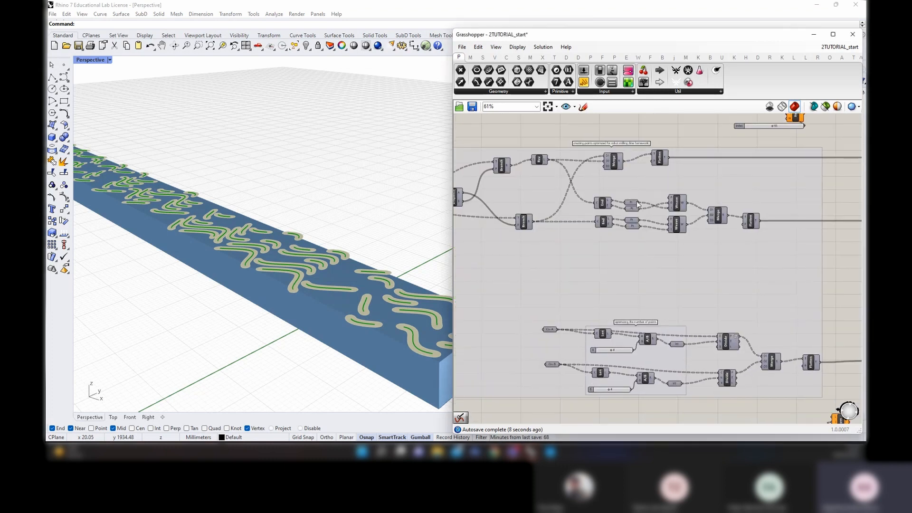
right_click_drag(468, 238, 570, 271)
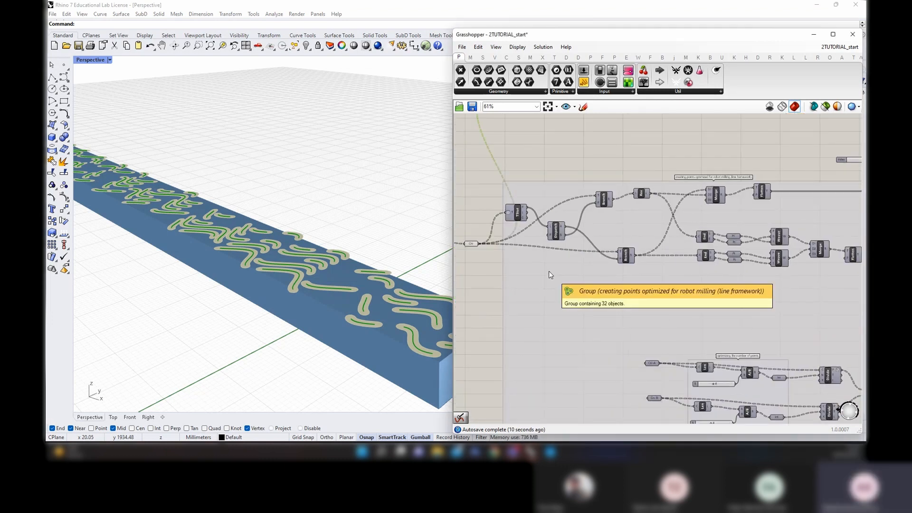
scroll(548, 270, "down", 3)
scroll(712, 252, "up", 4)
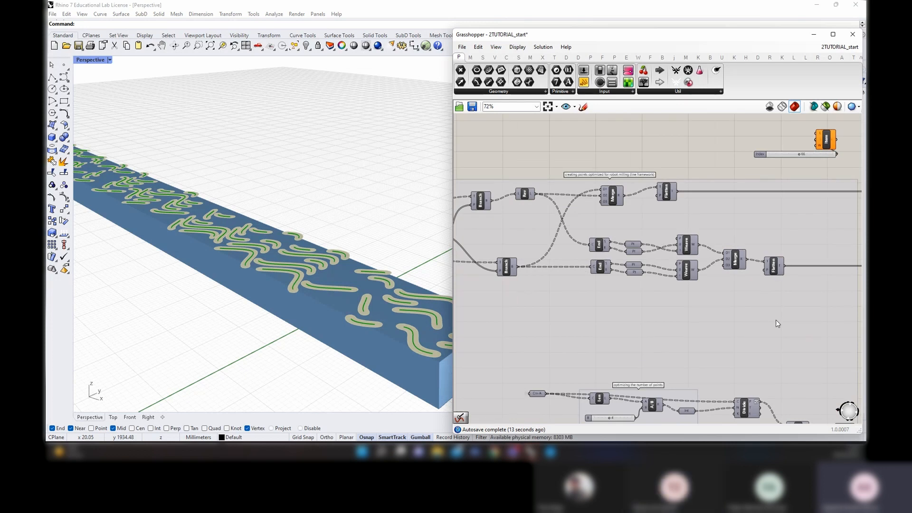
right_click_drag(769, 303, 661, 280)
left_click(813, 243)
left_click(664, 243, "shift")
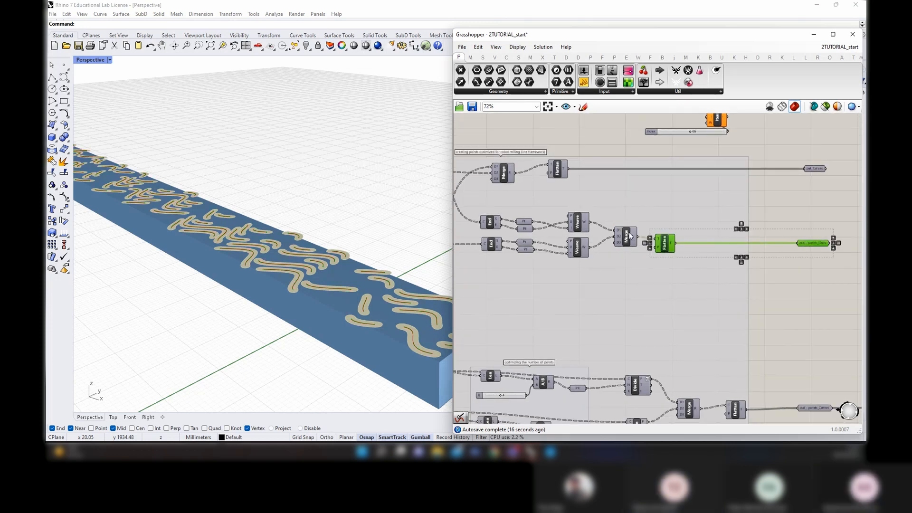
left_click(626, 237, "shift")
left_click(578, 223, "shift")
left_click(578, 248, "shift")
left_click(524, 222, "shift")
left_click(525, 229, "shift")
left_click(525, 249, "shift")
left_click(524, 242, "shift")
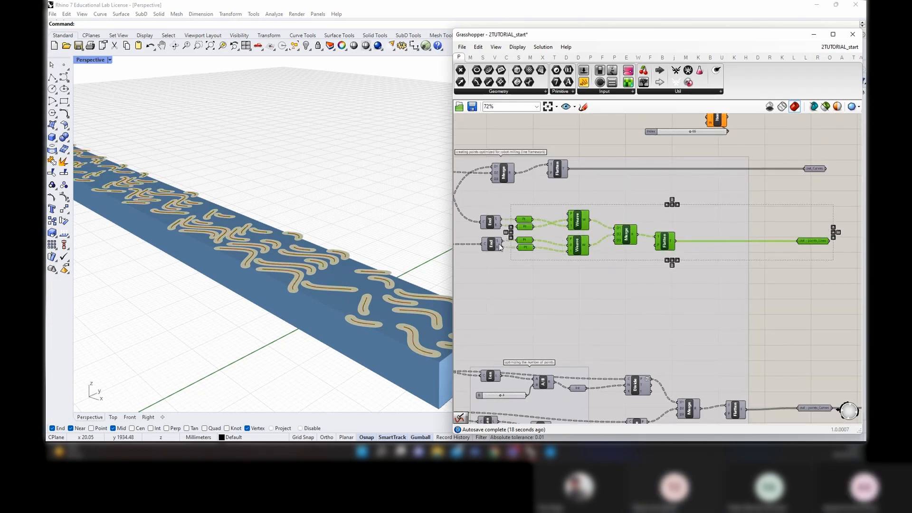
left_click(491, 222, "shift")
left_click(490, 243, "shift")
right_click_drag(486, 255, 651, 272)
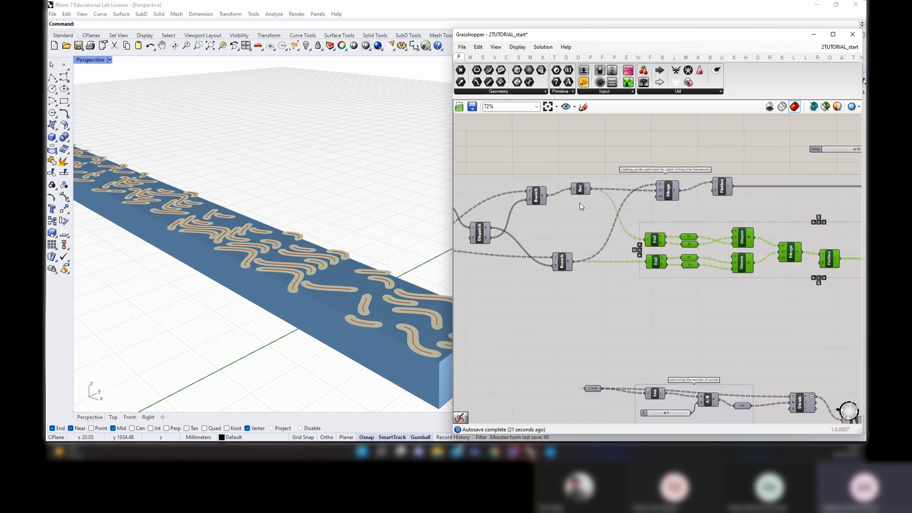
left_click(580, 189, "shift")
left_click(535, 195, "shift")
right_click_drag(534, 247, 645, 267)
right_click(645, 267)
left_click(586, 257, "shift")
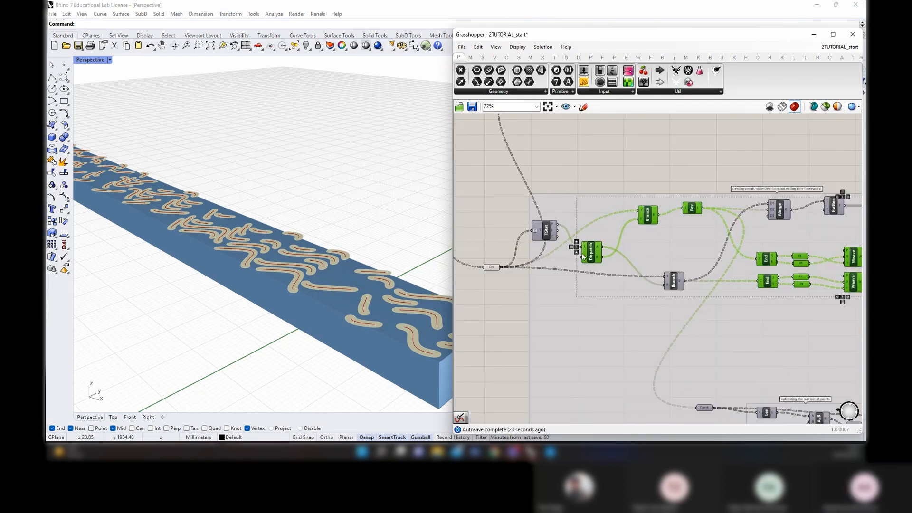
left_click(542, 232, "shift")
left_click(677, 282, "shift")
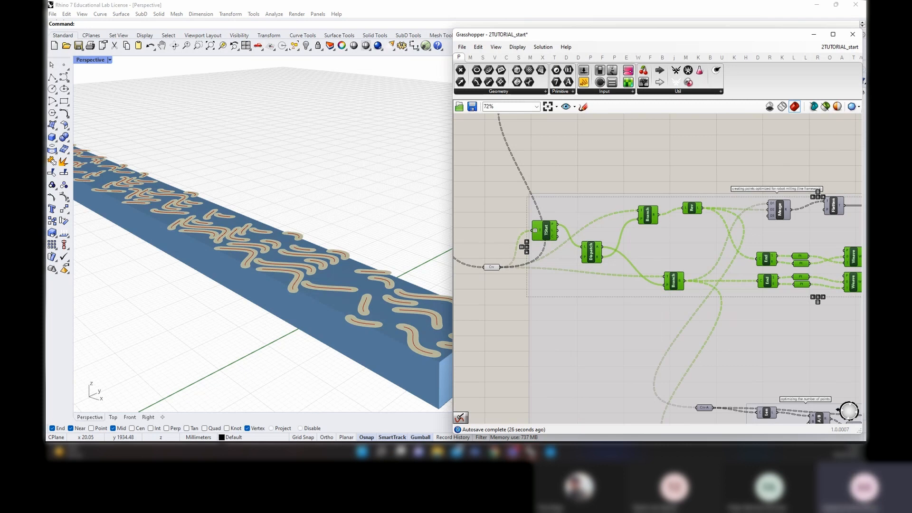
scroll(576, 259, "down", 4)
scroll(575, 259, "up", 3)
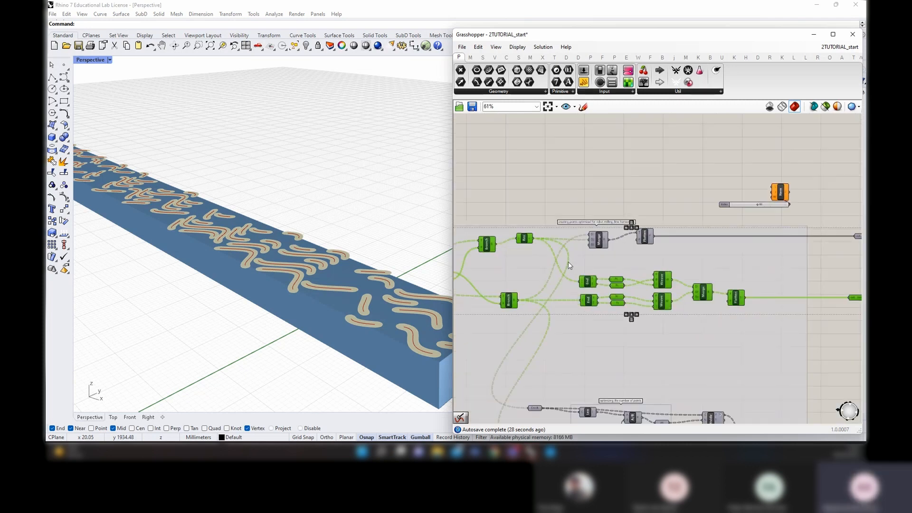
right_click_drag(564, 259, 644, 261)
scroll(642, 260, "down", 2)
left_click_drag(611, 292, 667, 184, "alt")
Connect the Join Curves output to the copied TStat component and to both copied Branch components
scroll(544, 259, "up", 4)
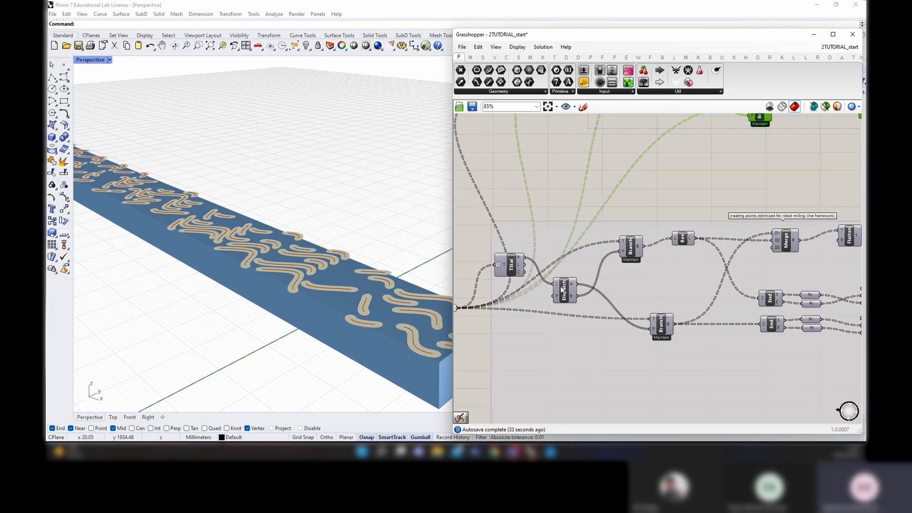
scroll(560, 237, "down", 1)
right_click_drag(585, 131, 547, 237)
left_click_drag(495, 232, 489, 222)
left_click_drag(542, 191, 545, 193)
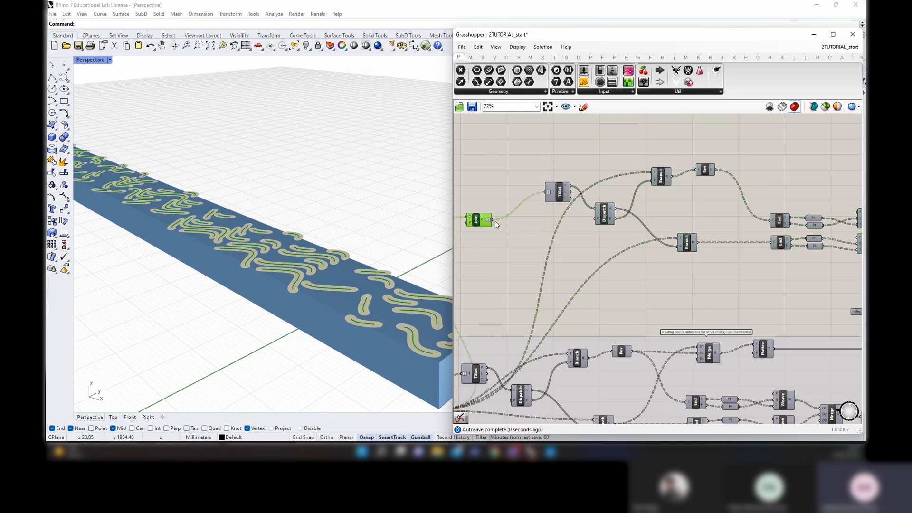
left_click_drag(490, 220, 679, 240)
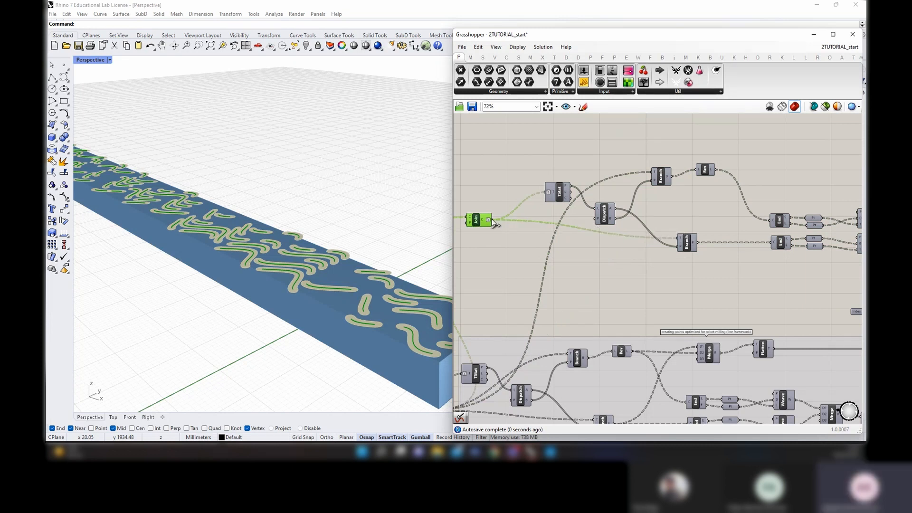
left_click_drag(492, 220, 651, 173)
Rename the copied output points parameter to "out - points_end", place it nearer the Flatten component and turn on its preview
right_click_drag(712, 213, 530, 218)
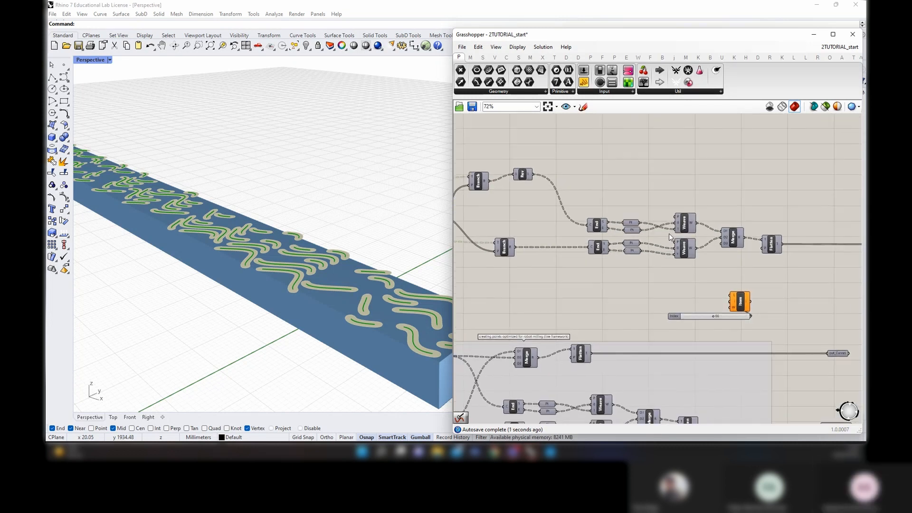
right_click_drag(761, 237, 565, 217)
left_click_drag(725, 224, 650, 228)
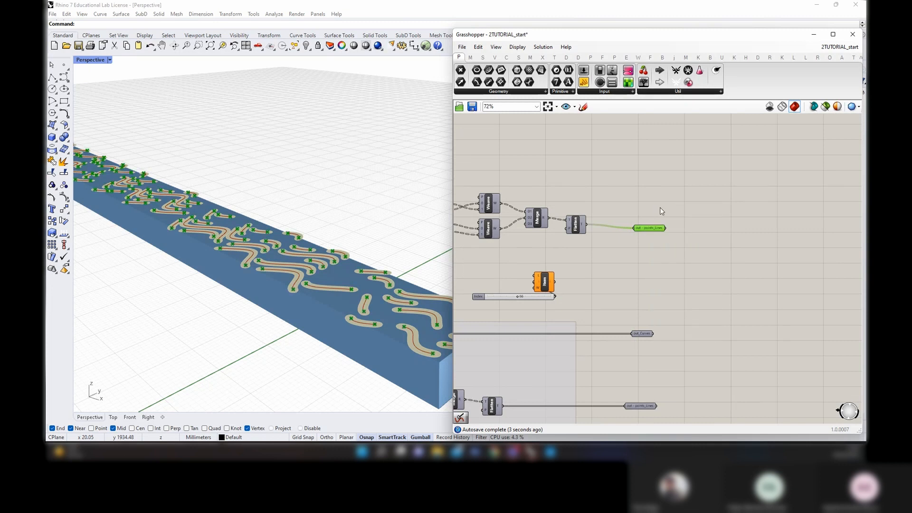
right_click(656, 228)
left_click_drag(709, 232, 697, 233)
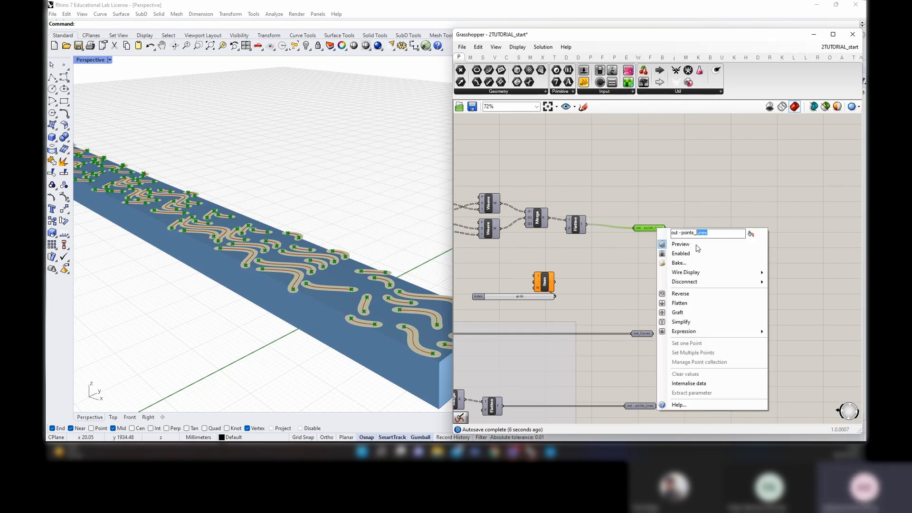
type("end")
key("Return")
Move the List Item component and its Index slider beside the out - points_end parameter
scroll(754, 224, "down", 3)
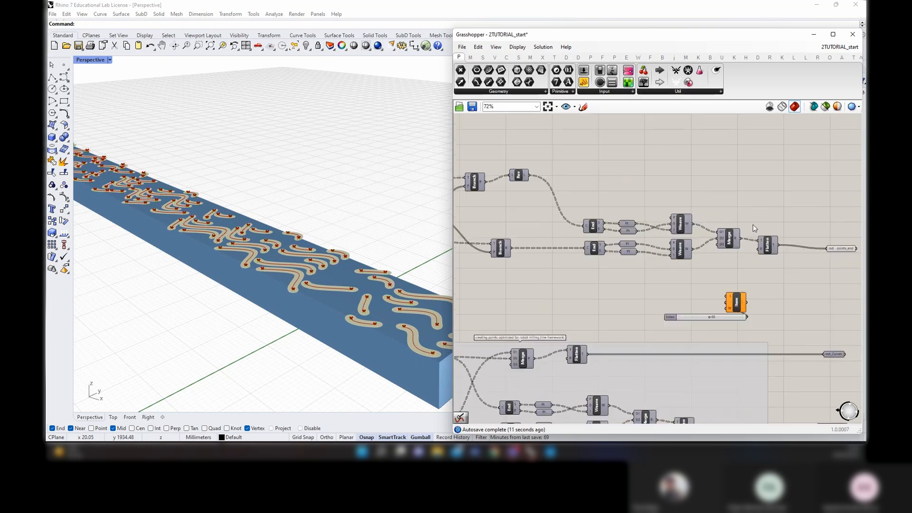
right_click_drag(587, 218, 660, 235)
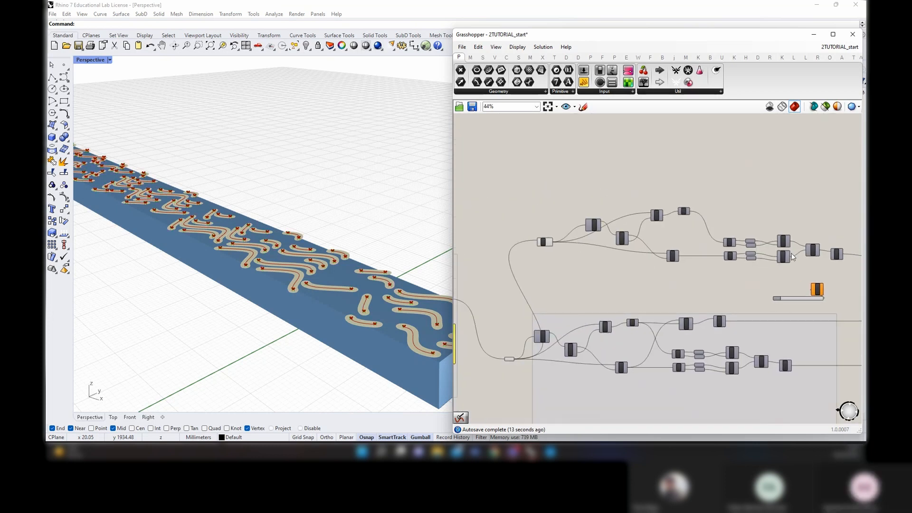
right_click_drag(791, 252, 575, 238)
scroll(671, 242, "up", 1)
scroll(671, 243, "up", 1)
left_click(670, 244)
left_click_drag(578, 324, 551, 297)
left_click_drag(556, 298, 718, 264)
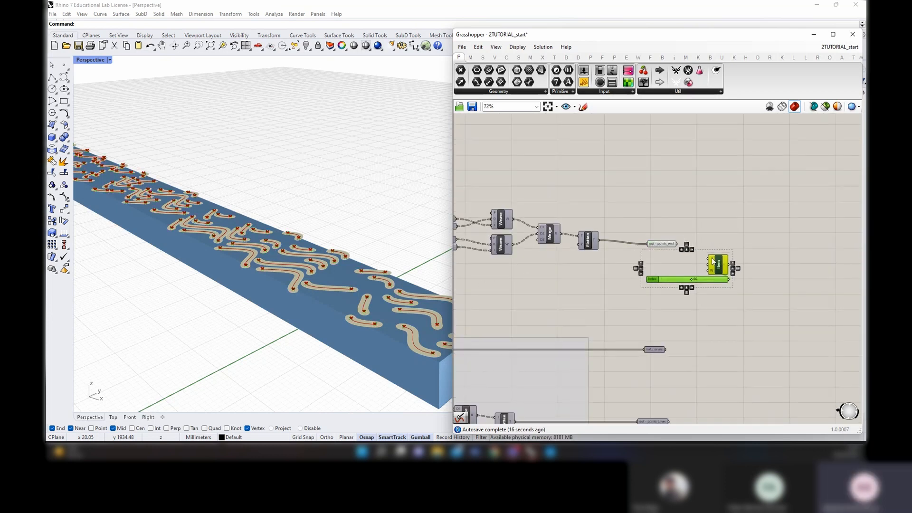
Connect out - points_end to the List Item's list input and turn on the component's preview
left_click(664, 245)
left_click_drag(664, 246, 741, 263)
right_click(743, 240)
left_click(760, 259)
Set the Index slider to 0 and check which end point on the beam comes first
scroll(278, 334, "down", 8)
scroll(171, 257, "up", 4)
right_click_drag(171, 257, 322, 272, "shift")
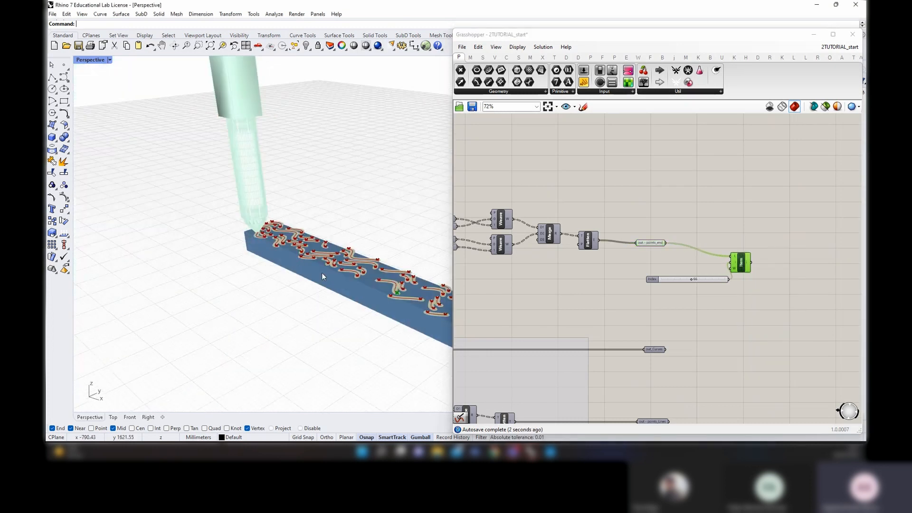
scroll(334, 278, "up", 3)
scroll(725, 296, "up", 4)
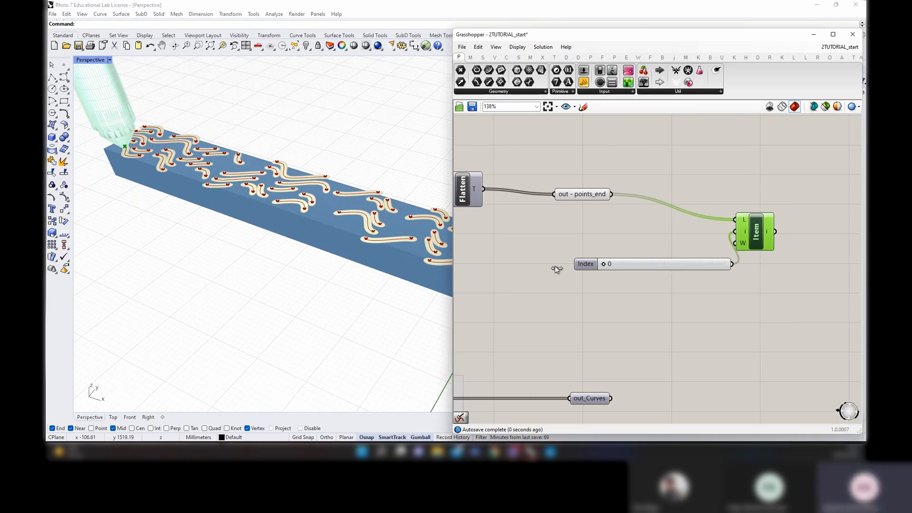
scroll(195, 207, "up", 3)
right_click_drag(195, 207, 242, 206)
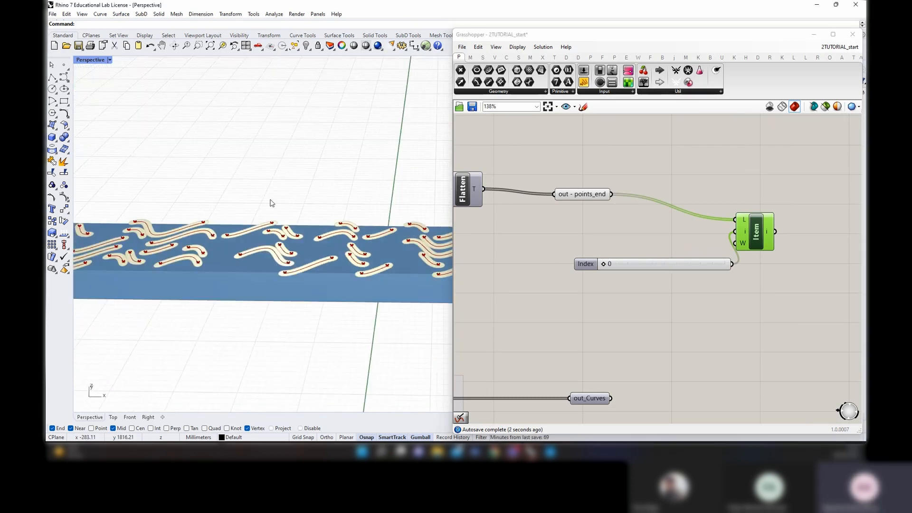
right_click_drag(257, 175, 266, 243, "shift")
scroll(306, 268, "down", 5)
scroll(285, 228, "up", 4)
scroll(572, 181, "down", 12)
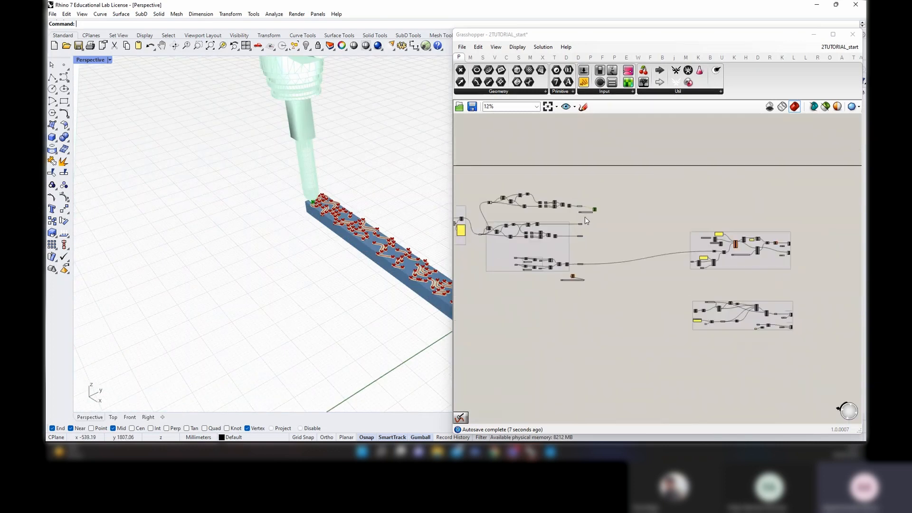
Turn off the preview of the two Preview components in the simulation group to hide the robot
right_click_drag(774, 255, 728, 263)
scroll(732, 264, "up", 8)
left_click_drag(791, 273, 770, 191)
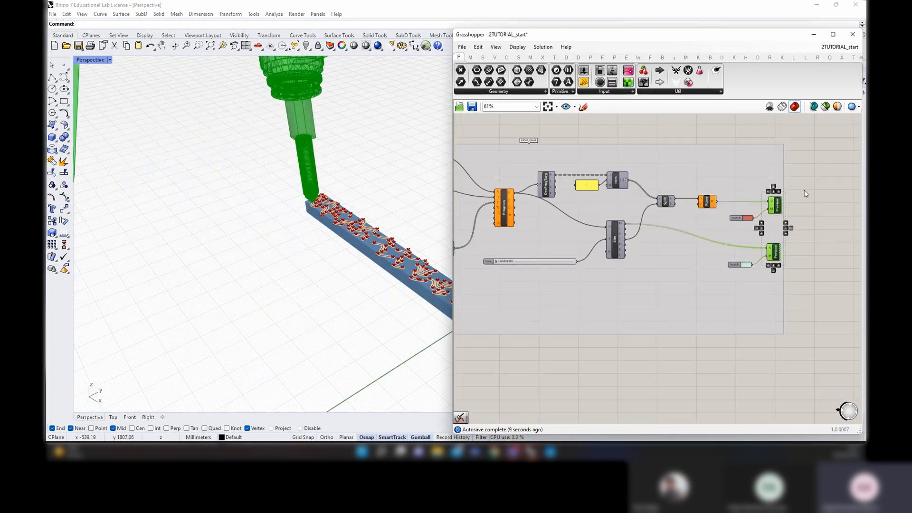
right_click(804, 190)
left_click(815, 205)
Highlight the List Item's point and advance the Index slider to 7 to trace the point order along the beam
right_click_drag(285, 178, 447, 259)
scroll(694, 281, "down", 6)
right_click_drag(557, 264, 788, 280)
right_click_drag(532, 280, 676, 291)
scroll(690, 272, "up", 11)
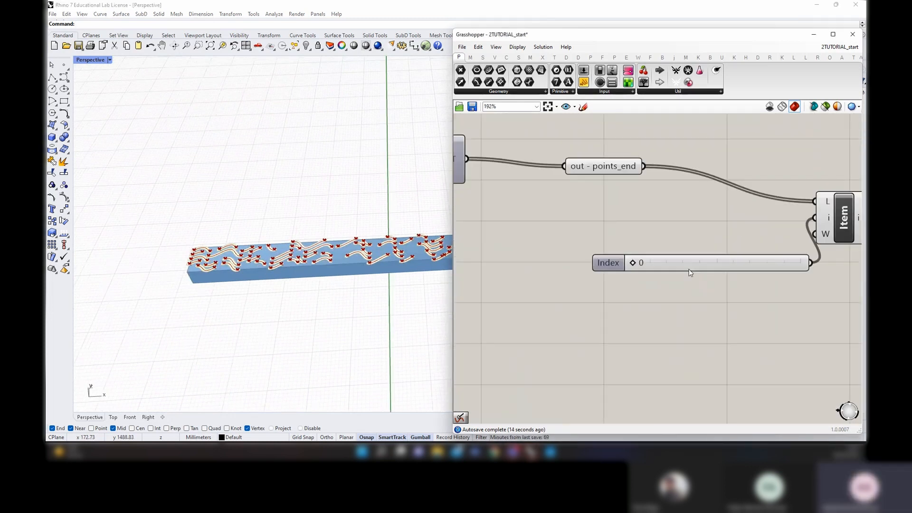
right_click_drag(839, 185, 658, 207)
left_click(662, 226)
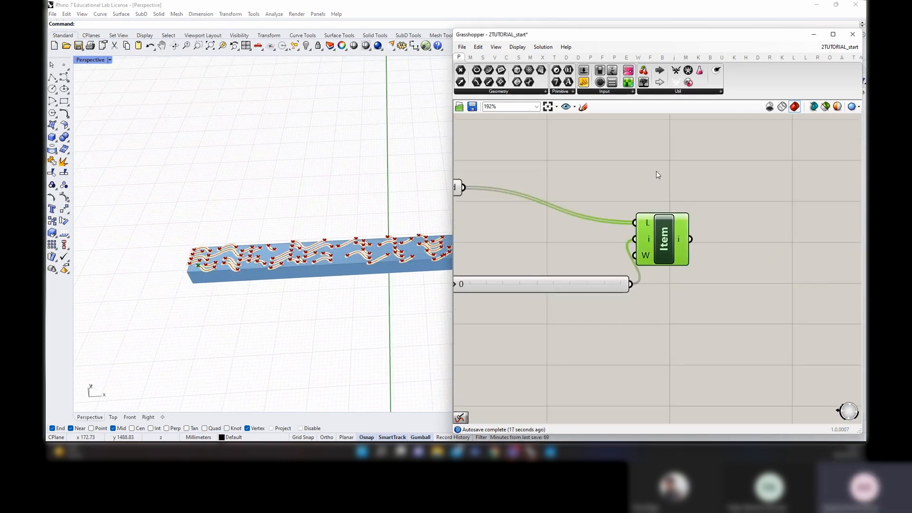
right_click_drag(273, 305, 242, 303, "shift")
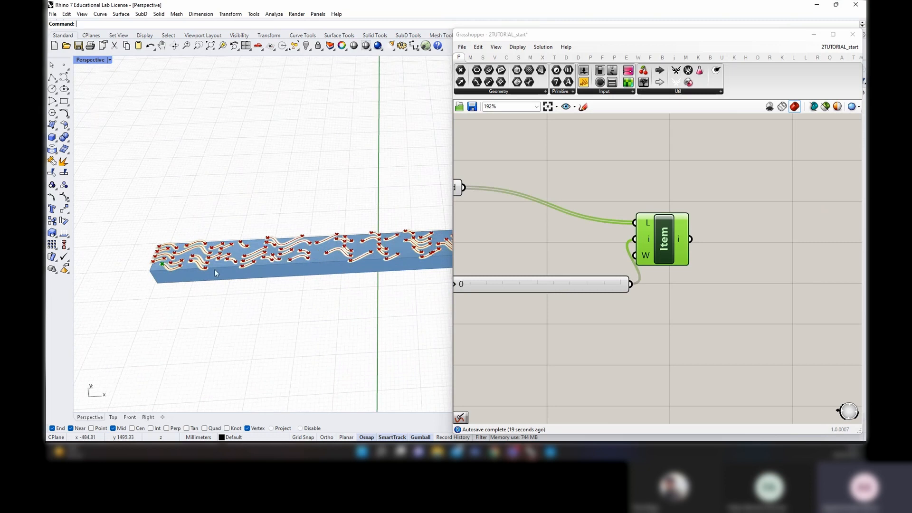
scroll(529, 285, "up", 2)
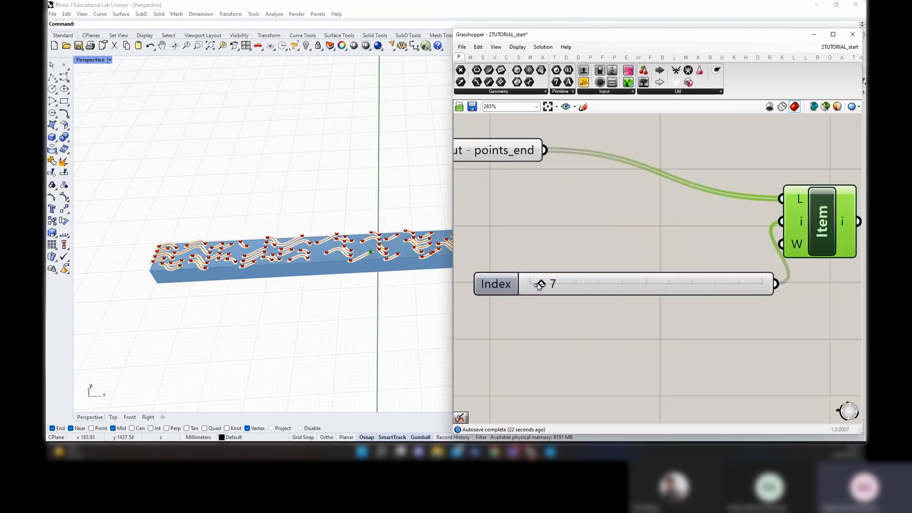
Set the Index slider to 12 and compare the highlighted points at both ends of the beam
right_click_drag(255, 269, 239, 282)
left_click_drag(549, 285, 555, 284)
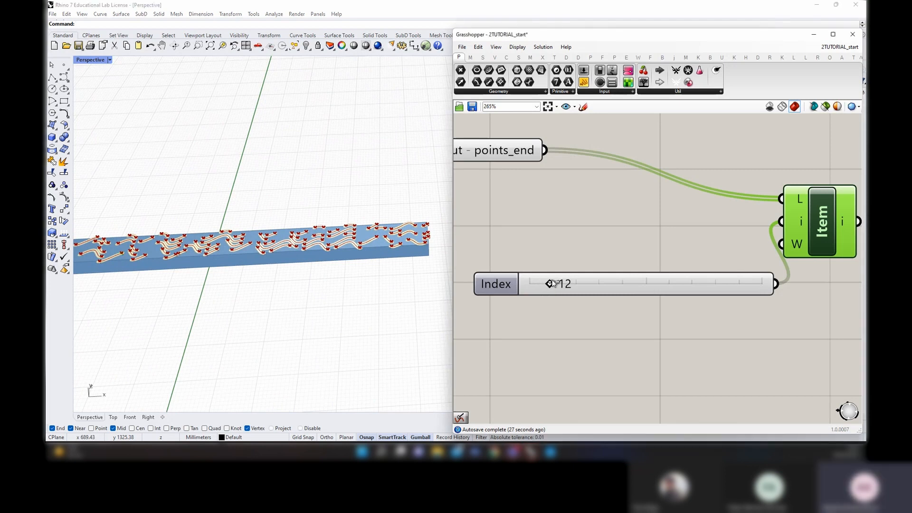
scroll(414, 221, "up", 5)
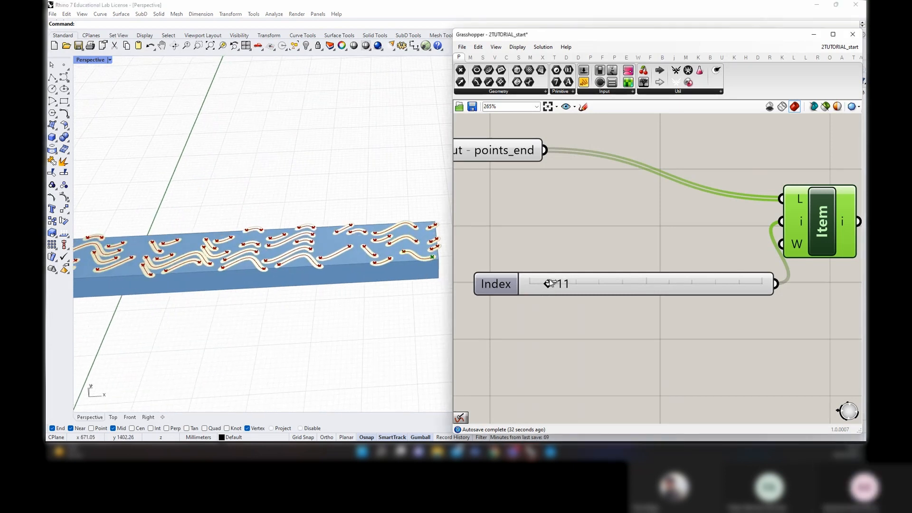
scroll(409, 270, "down", 10)
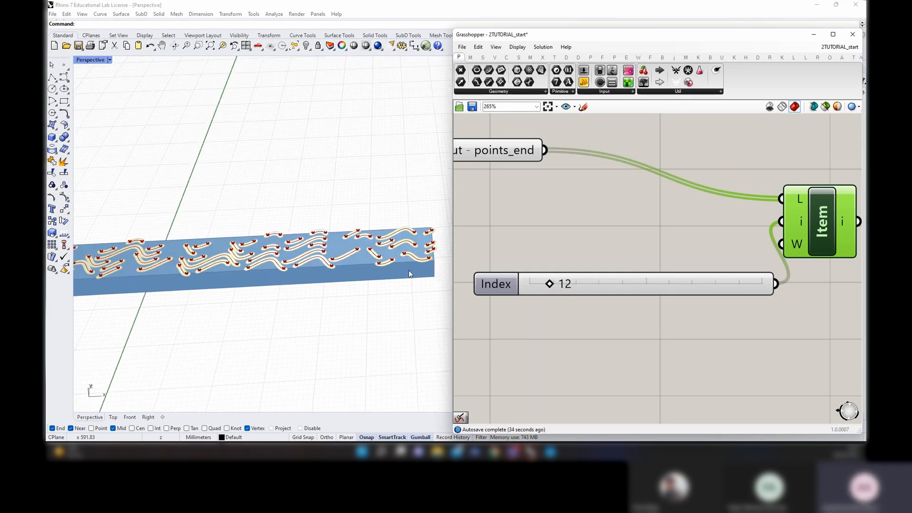
scroll(317, 292, "up", 10)
scroll(270, 288, "down", 1)
scroll(568, 287, "up", 3)
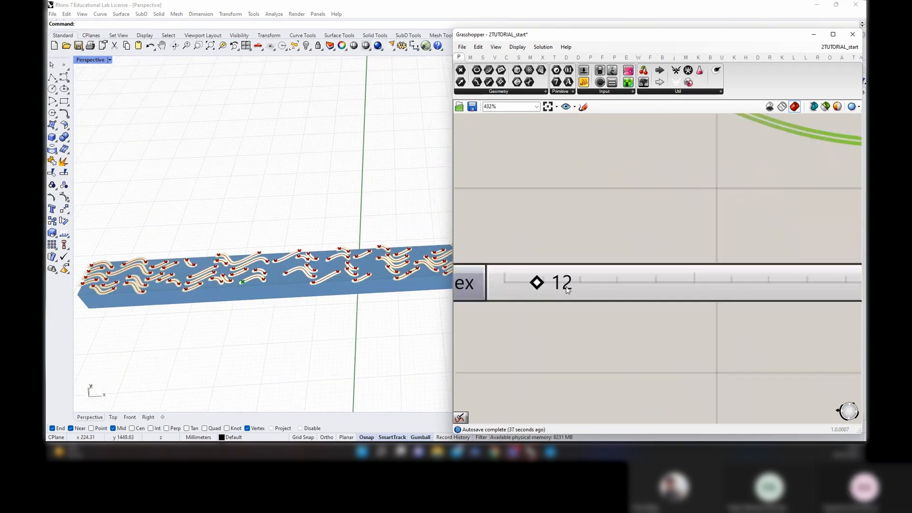
Lengthen the Index slider and move the List Item component clear of its end
scroll(560, 285, "down", 6)
left_click_drag(686, 284, 763, 300)
left_click_drag(730, 257, 819, 234)
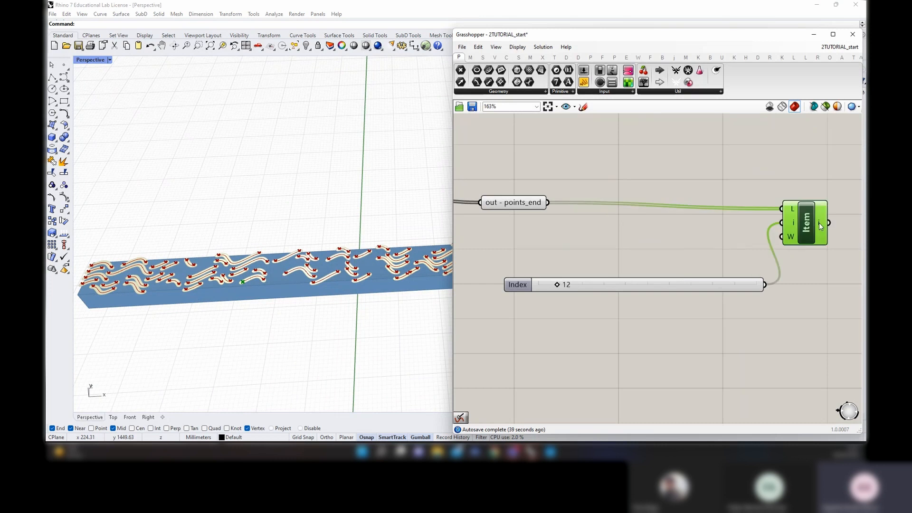
Inspect where the milling sequence jumps between end points around index 12
scroll(579, 297, "up", 3)
scroll(277, 271, "down", 3)
right_click_drag(347, 272, 209, 269, "shift")
scroll(301, 282, "up", 4)
left_click_drag(538, 275, 538, 277)
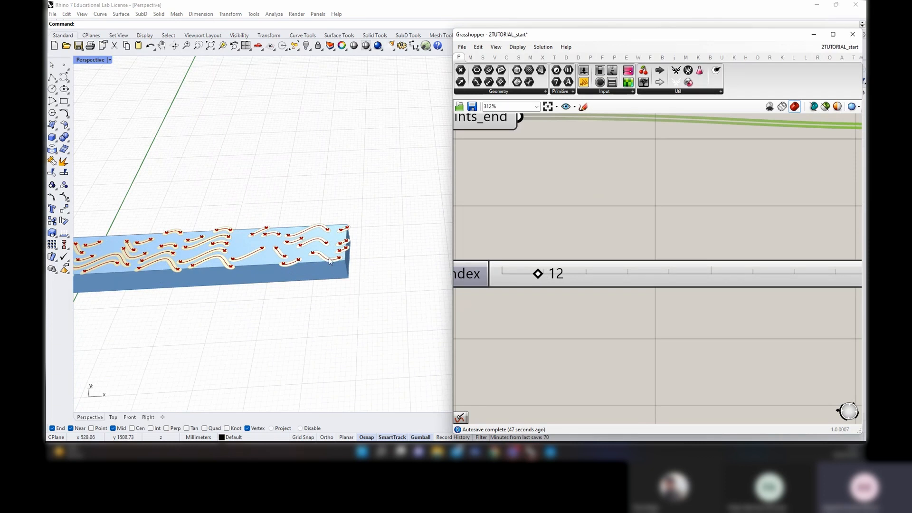
right_click_drag(329, 258, 255, 307)
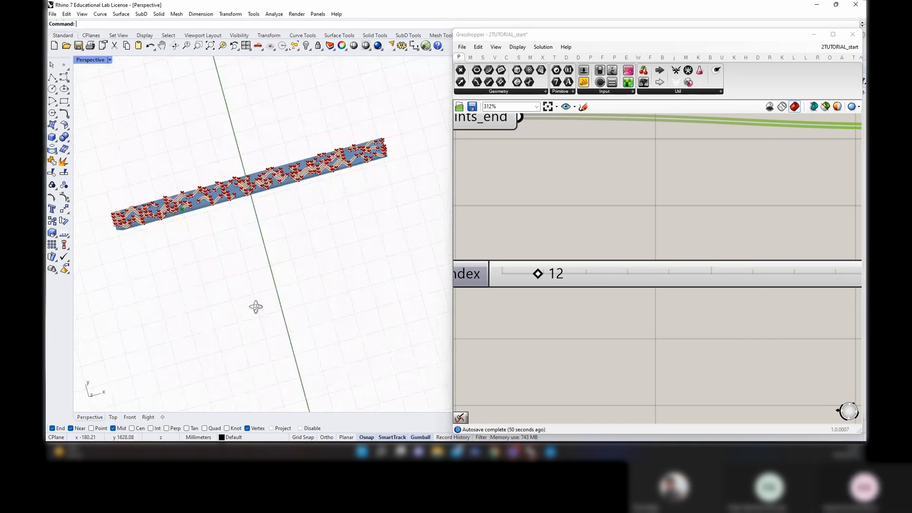
Switch to the Top view and scrub the Index slider upward to follow the order of the end points
double_click(85, 60)
double_click(84, 60)
scroll(228, 270, "down", 6)
scroll(272, 253, "up", 3)
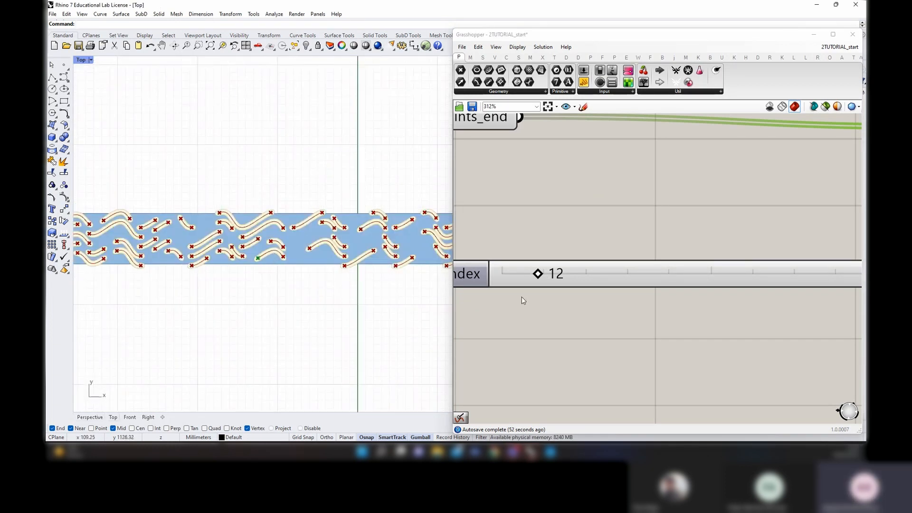
scroll(523, 300, "up", 3)
left_click_drag(540, 262, 720, 266)
Delete the List Item component and its Index slider, and align out - points_end with the Flatten component
scroll(720, 267, "down", 10)
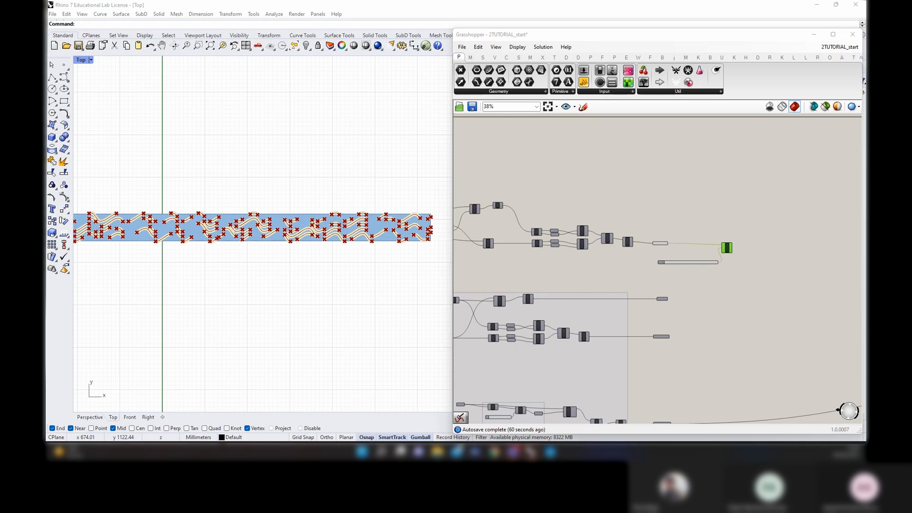
scroll(746, 290, "up", 3)
left_click_drag(737, 264, 666, 202)
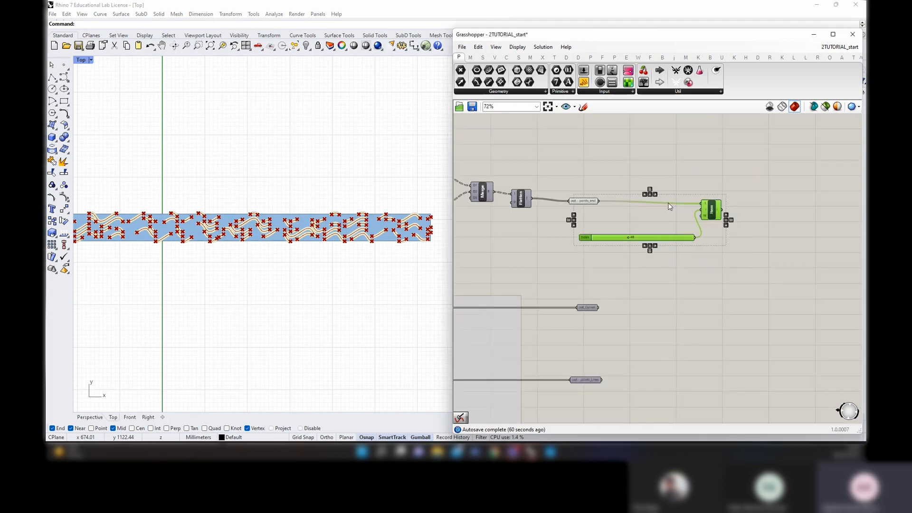
key("Delete")
left_click_drag(579, 202, 586, 200)
left_click(675, 284)
Add a Find similar member component on the free canvas beyond the out - points_end parameter
scroll(276, 256, "down", 6)
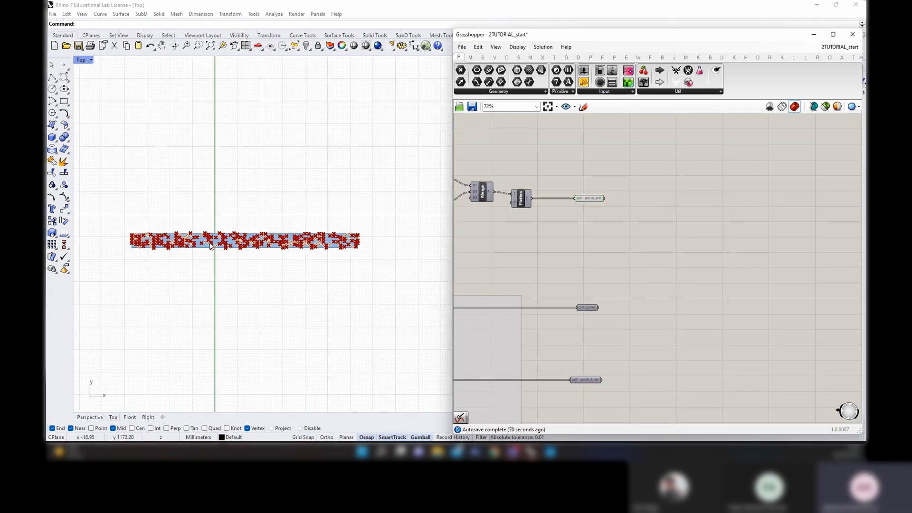
scroll(209, 242, "up", 4)
scroll(697, 264, "down", 5)
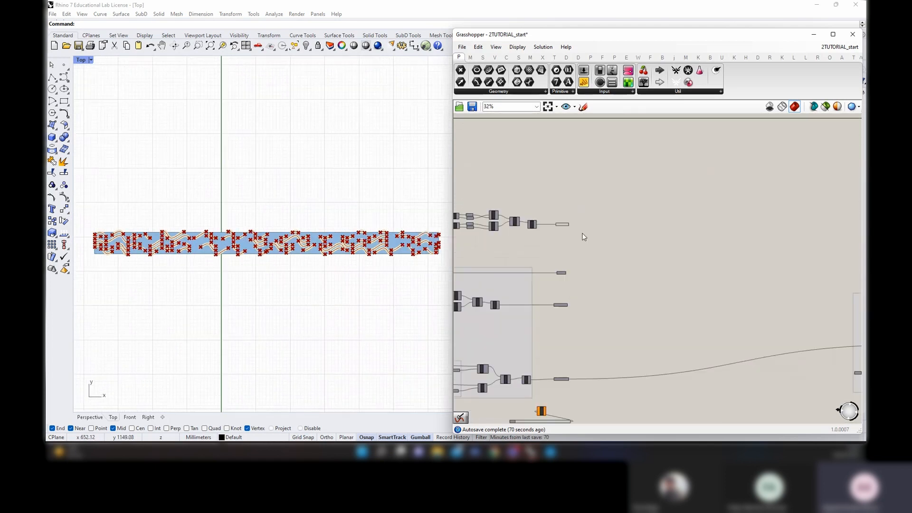
double_click(642, 252)
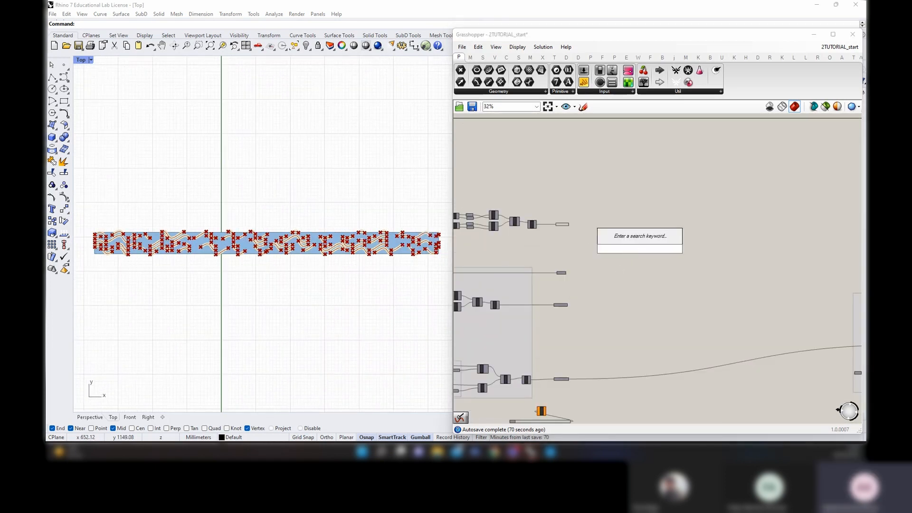
type("find simi")
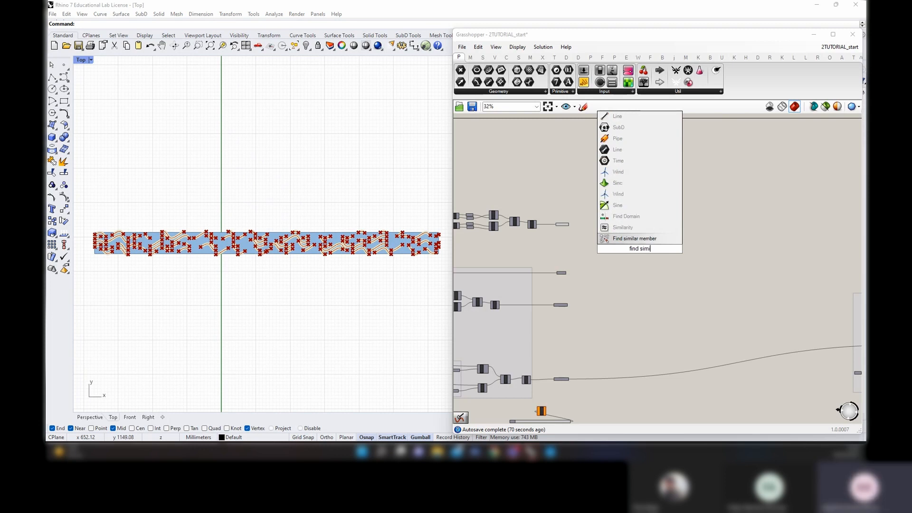
key("Return")
scroll(627, 271, "up", 5)
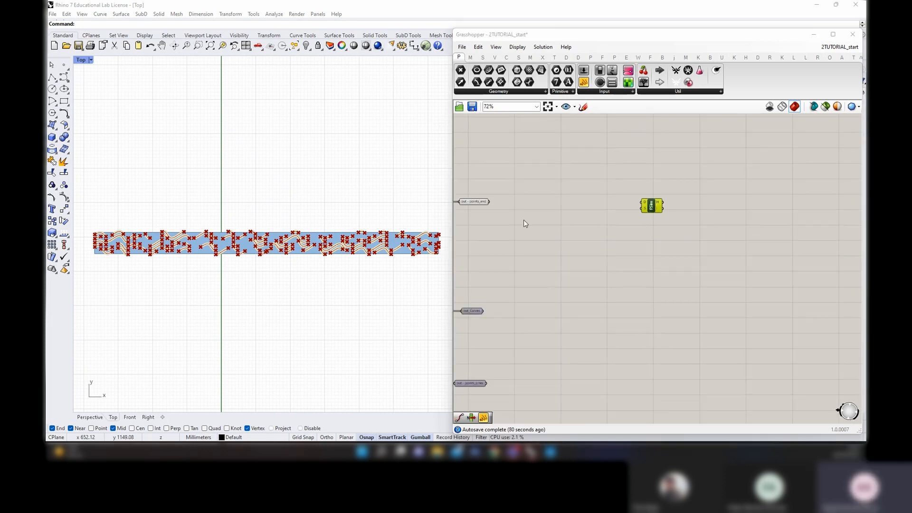
Connect out - points_end to the D input of the Find similar member component
right_click_drag(524, 220, 674, 243)
scroll(630, 204, "up", 3)
left_click_drag(587, 223, 839, 224)
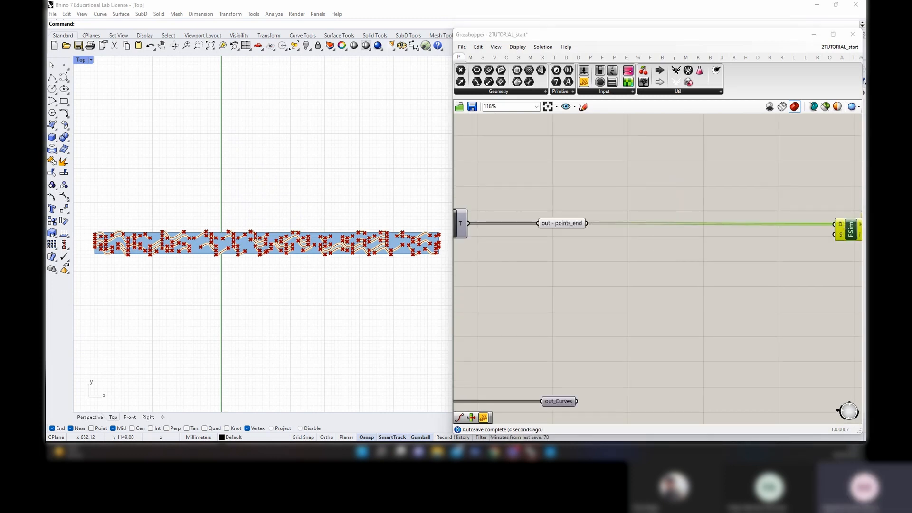
Connect the out - points_Curves parameter to the S input of the Find similar member component
scroll(589, 190, "down", 7)
scroll(583, 381, "up", 5)
right_click_drag(583, 382, 568, 332)
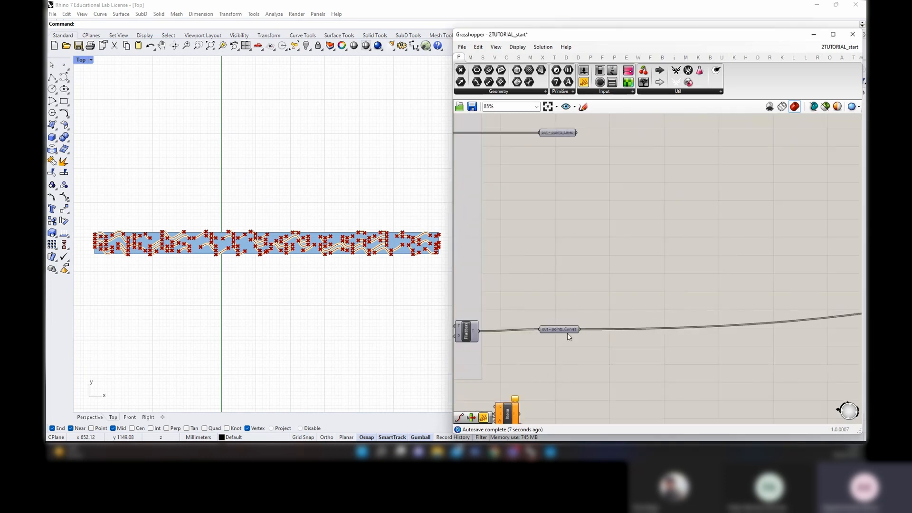
left_click(568, 331)
scroll(574, 335, "down", 4)
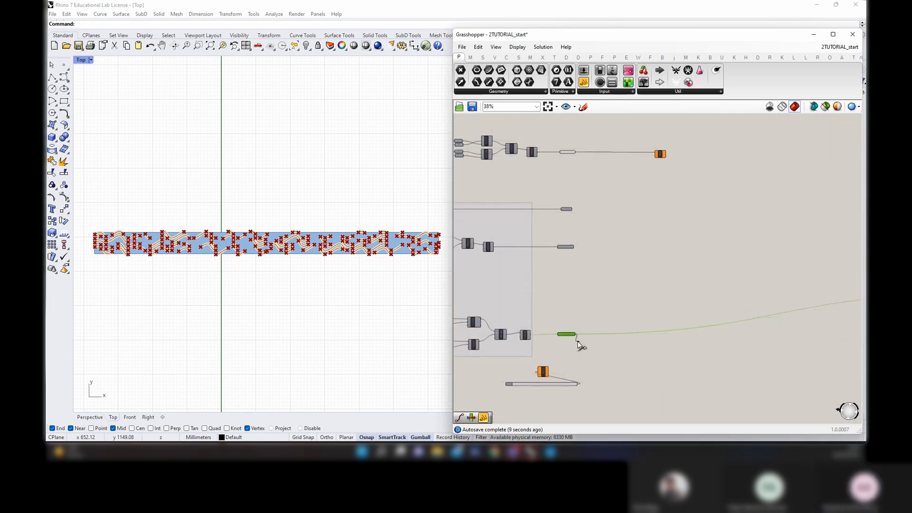
scroll(580, 346, "up", 4)
left_click_drag(573, 329, 619, 166)
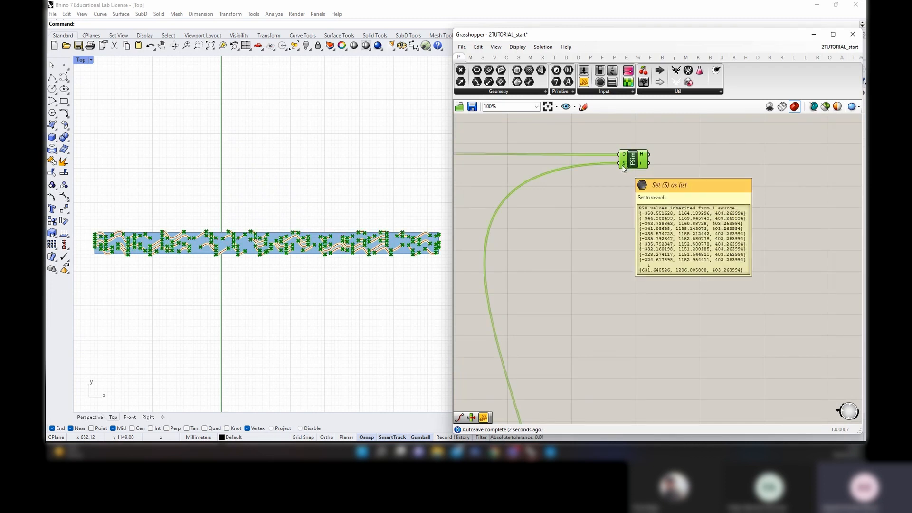
Examine the out - points_Curves and out - points_end point lists and the index output of the Find similar member component
scroll(623, 169, "down", 3)
right_click_drag(515, 411, 590, 349)
scroll(580, 348, "up", 3)
left_click(580, 348)
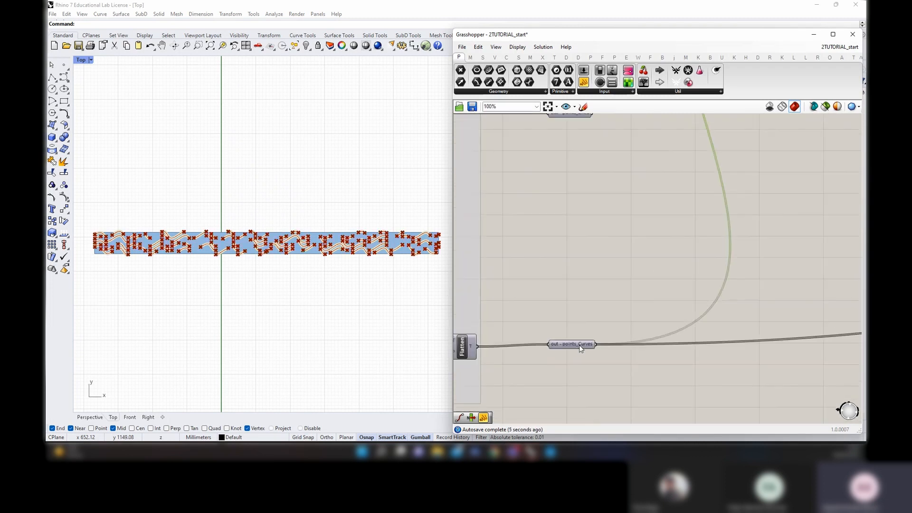
scroll(612, 309, "down", 4)
right_click_drag(660, 204, 611, 351)
left_click(537, 233)
scroll(539, 233, "up", 2)
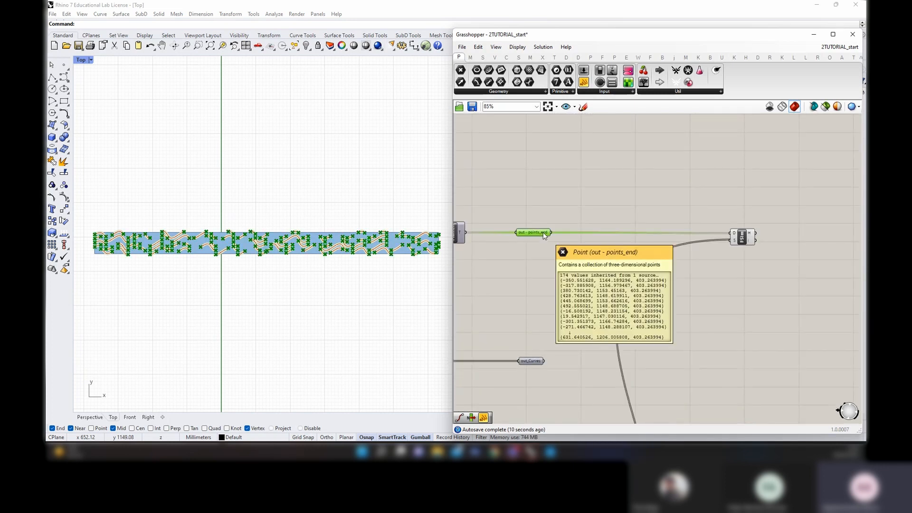
right_click_drag(751, 261, 611, 266)
scroll(572, 240, "up", 3)
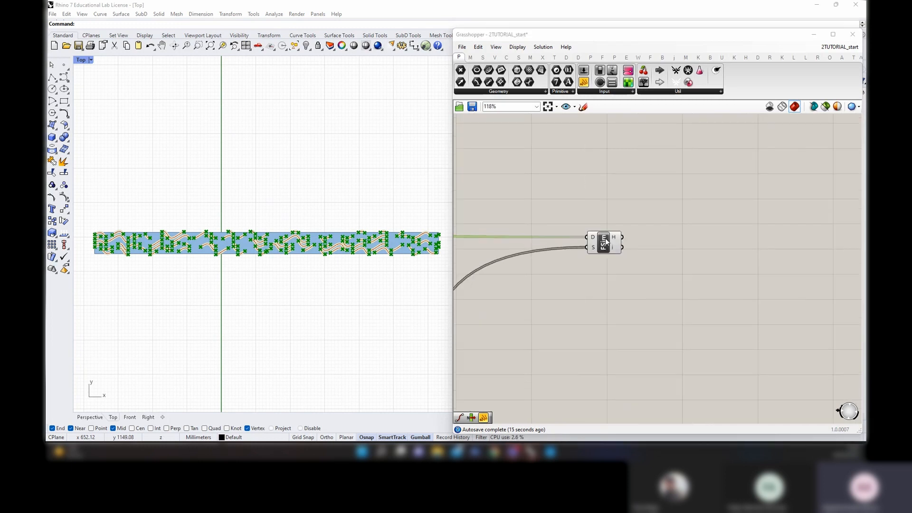
mouse_move(613, 259)
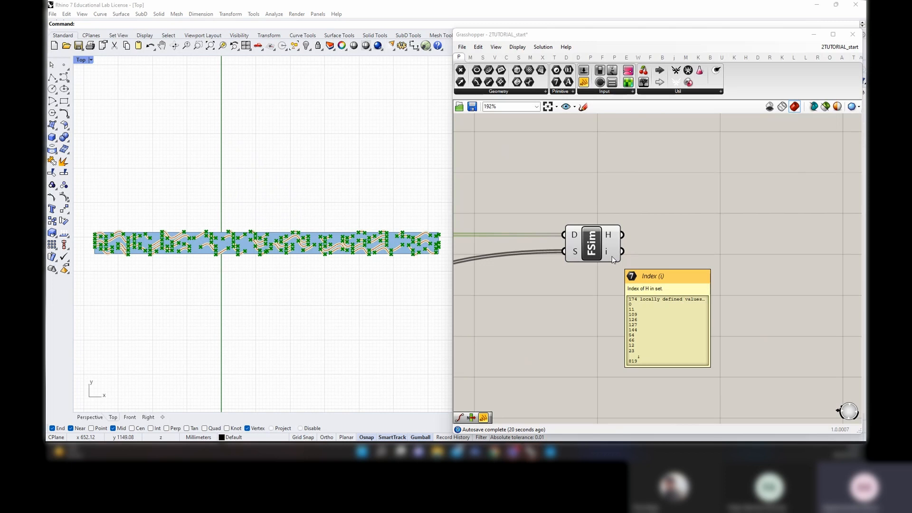
Add a Sort List component and connect the index output of Find similar member to both its K and A inputs
double_click(693, 247)
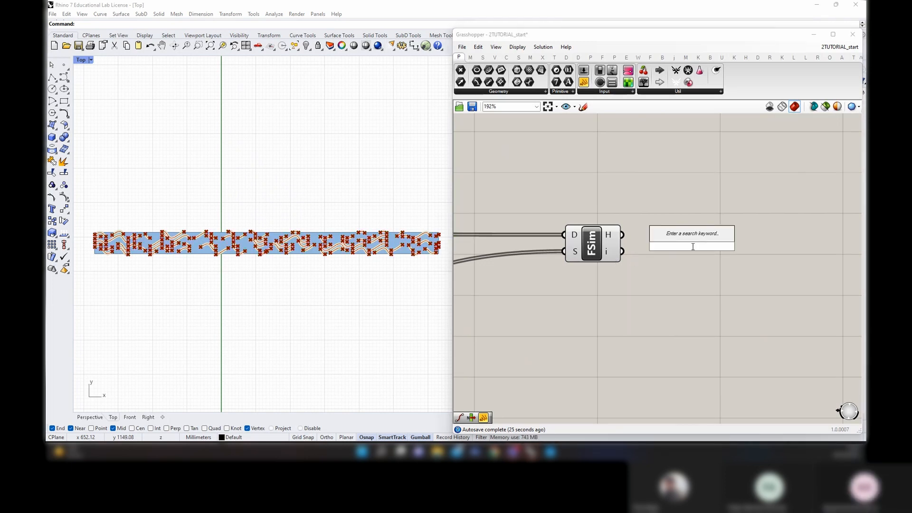
type("sort")
key("Return")
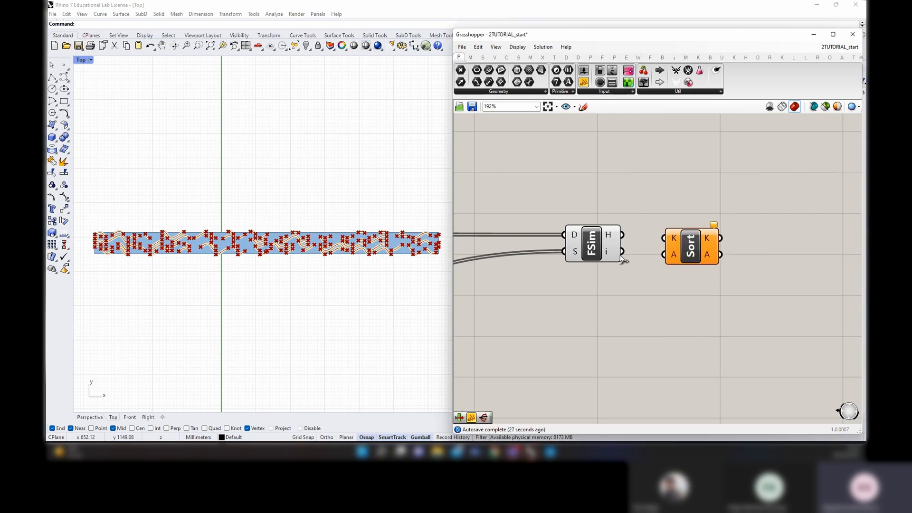
left_click_drag(625, 255, 664, 255)
left_click_drag(691, 252, 726, 236)
Add a Dispatch component beyond Sort List and connect the sorted A output to its L input
right_click_drag(761, 267, 641, 256)
double_click(709, 239)
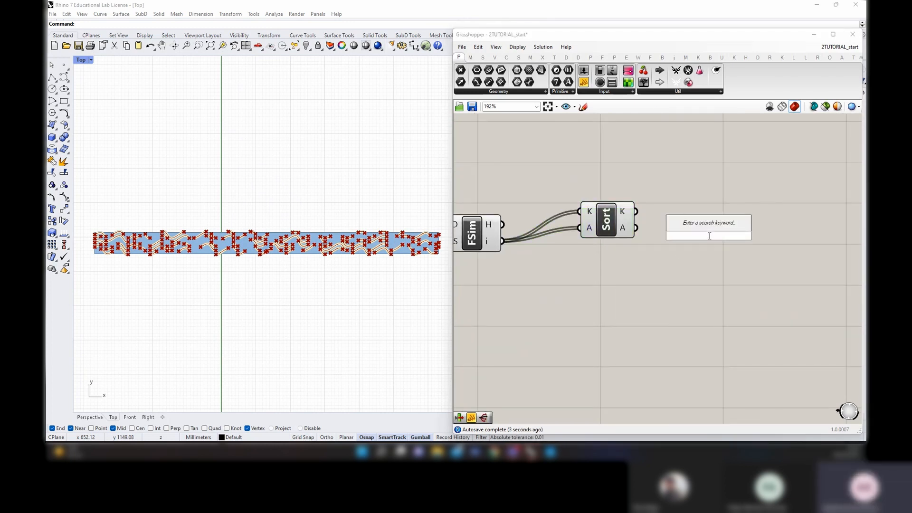
type("dispac")
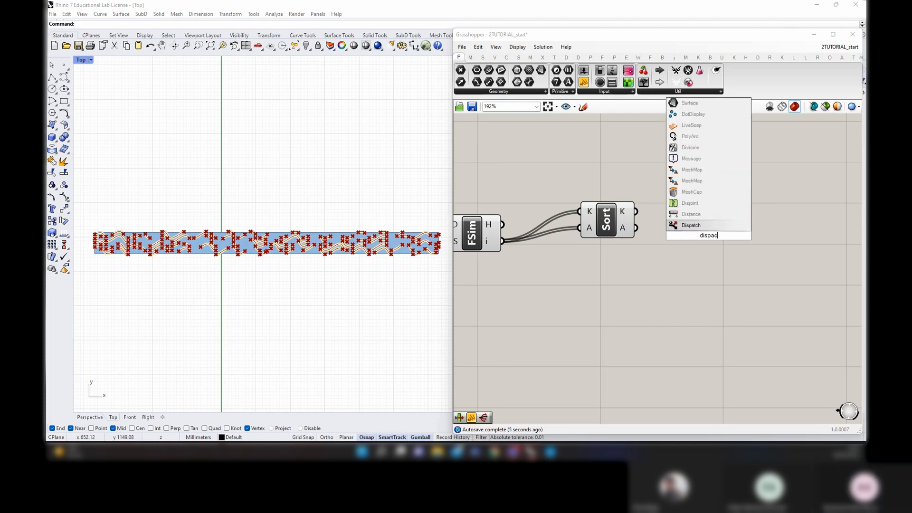
key("Return")
right_click_drag(720, 263, 623, 278)
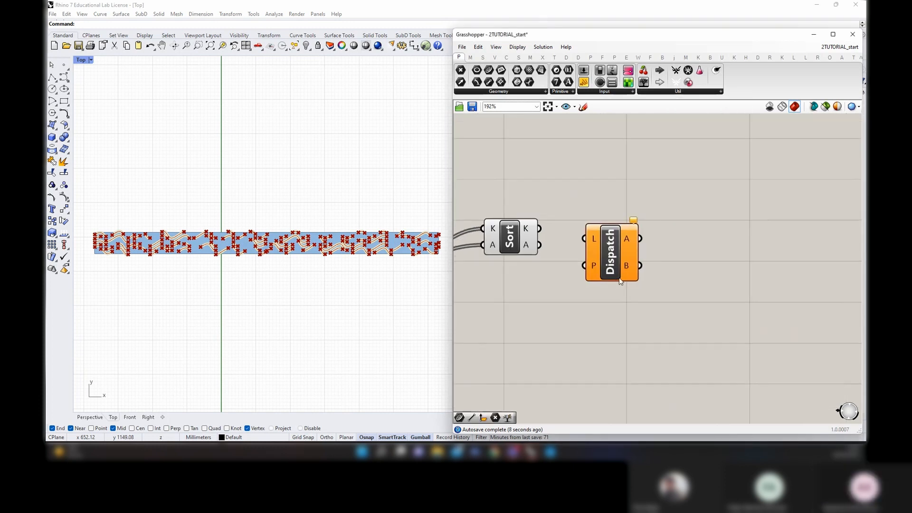
scroll(623, 279, "down", 1)
left_click_drag(551, 249, 590, 244)
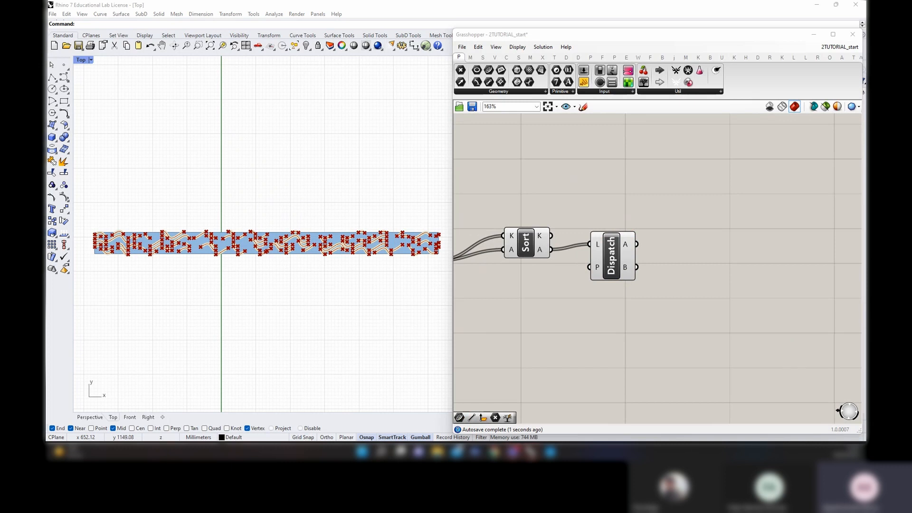
Select the Find similar member, Sort List and Dispatch components and shift them together on the canvas
scroll(644, 243, "down", 7)
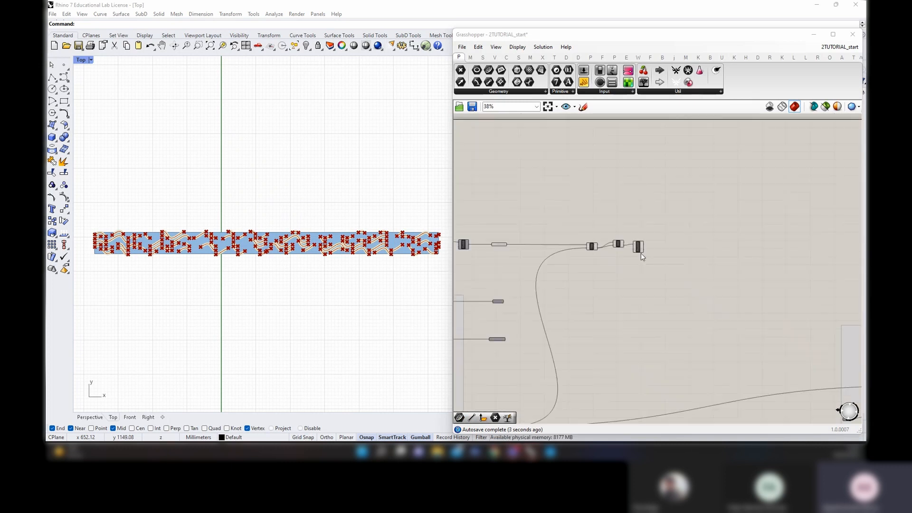
right_click_drag(614, 314, 629, 271)
scroll(624, 211, "up", 4)
left_click(592, 199)
left_click_drag(699, 220, 646, 192)
left_click(647, 227)
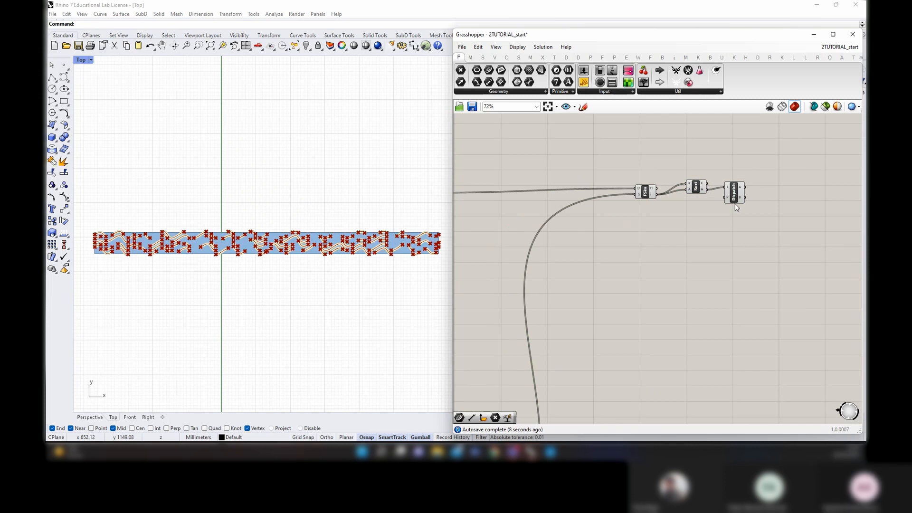
Duplicate the out - points_Curves parameter and move the copy away from the original towards the Find similar member component
scroll(734, 203, "down", 2)
right_click_drag(588, 387, 589, 261)
scroll(552, 286, "up", 2)
left_click(540, 284)
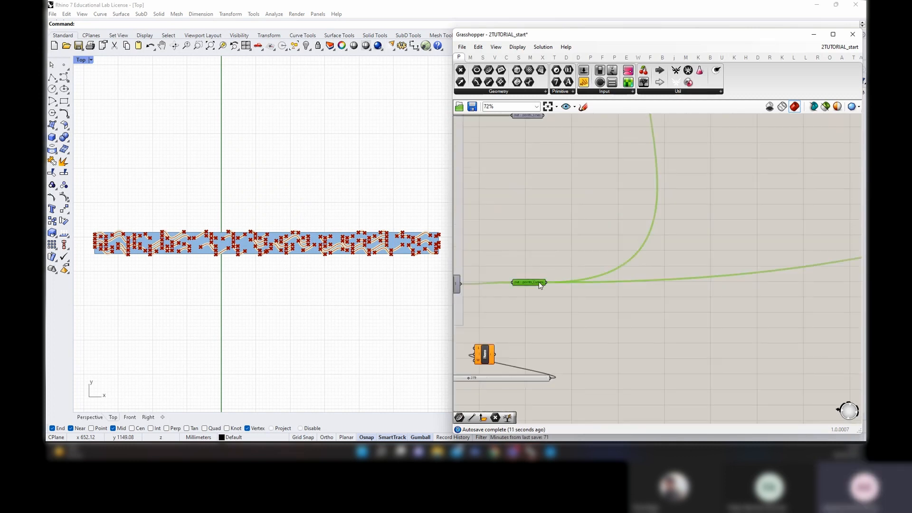
key("ctrl+c")
key("ctrl+v")
left_click_drag(536, 288, 616, 182)
Hide the input wire of the copied out - points_Curves parameter and place it below Find similar member, feeding its S input
right_click(588, 233)
mouse_move(628, 278)
left_click(712, 296)
scroll(604, 300, "down", 4)
scroll(693, 136, "up", 5)
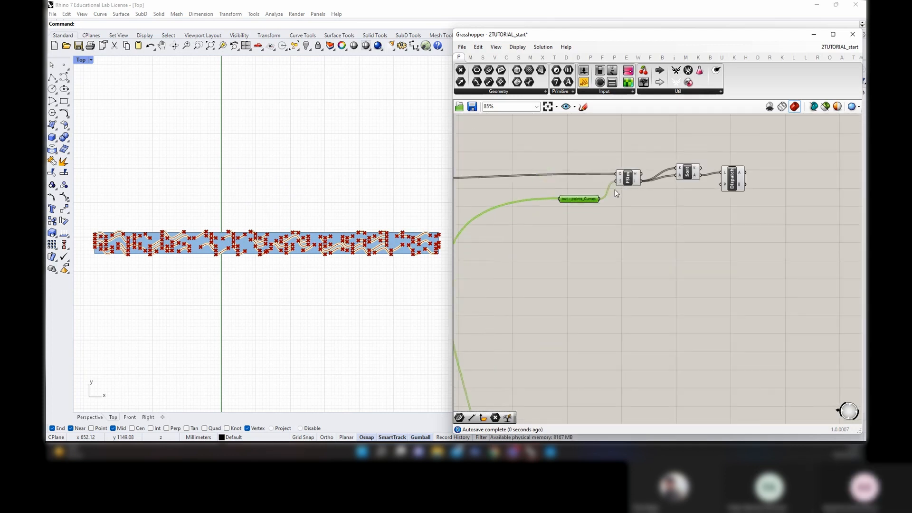
right_click_drag(710, 211, 607, 218)
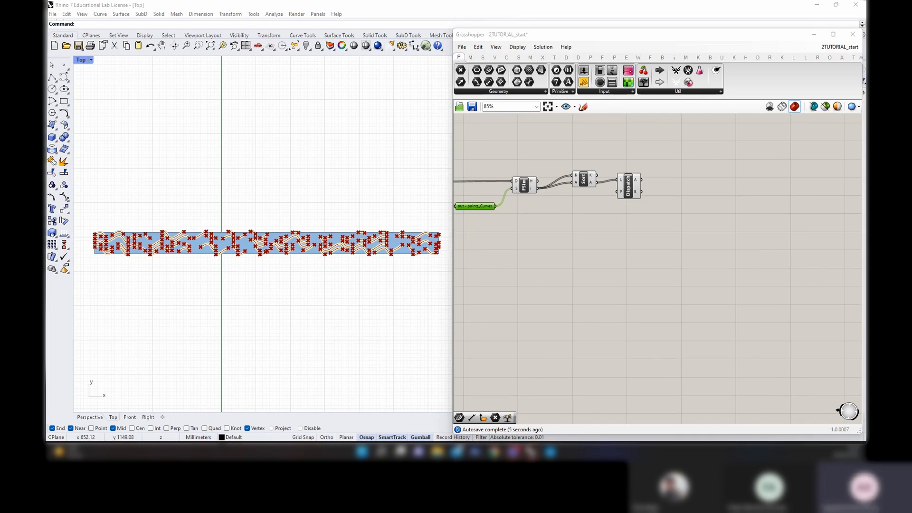
right_click_drag(686, 206, 680, 228)
left_click_drag(478, 230, 482, 257)
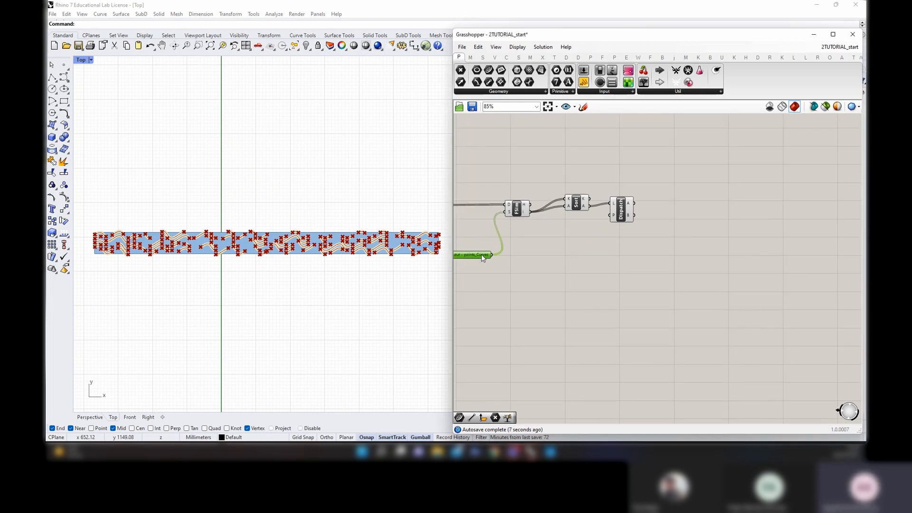
left_click(589, 248)
Add a List Item component and position it on the free canvas beyond the Dispatch component
right_click_drag(678, 186, 639, 196)
double_click(640, 196)
type("list item")
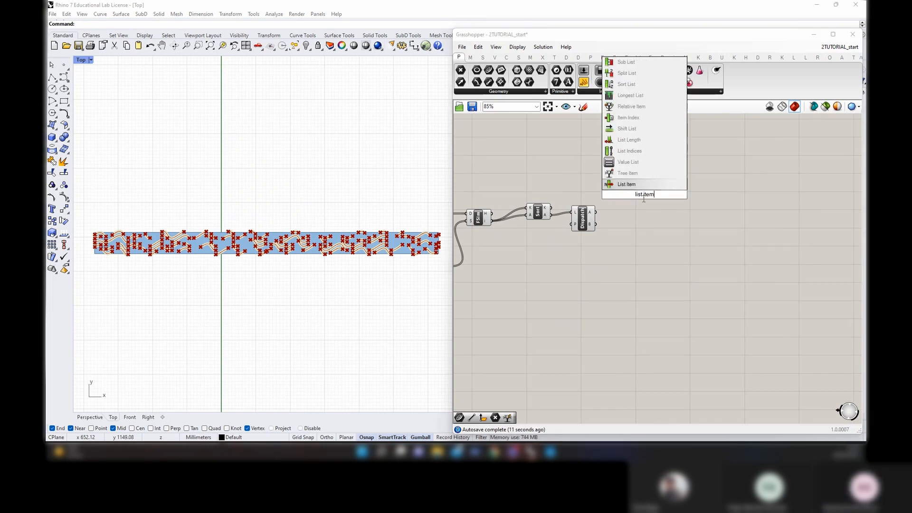
key("Return")
right_click_drag(572, 279, 674, 275)
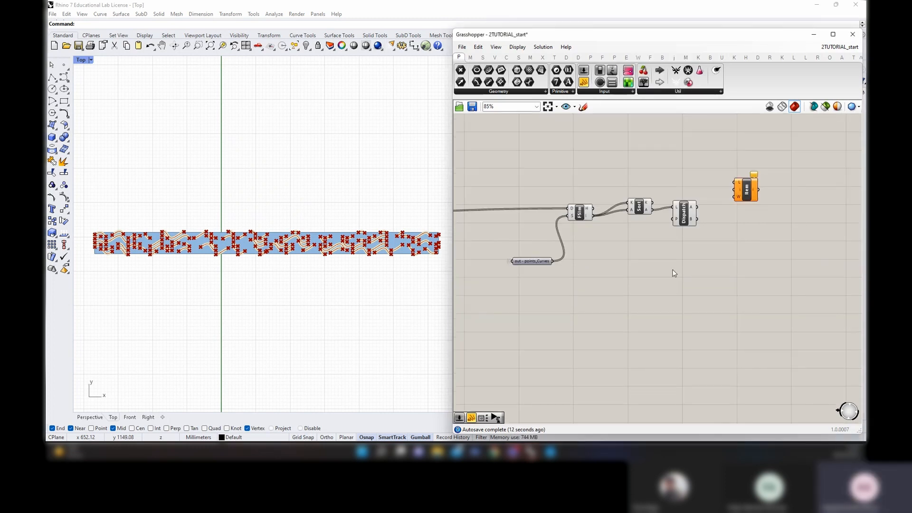
mouse_move(588, 218)
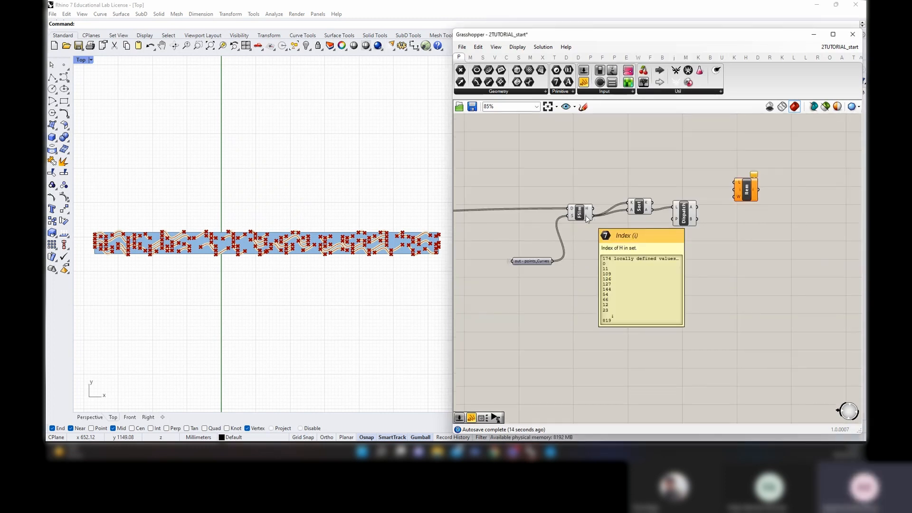
left_click_drag(747, 189, 772, 189)
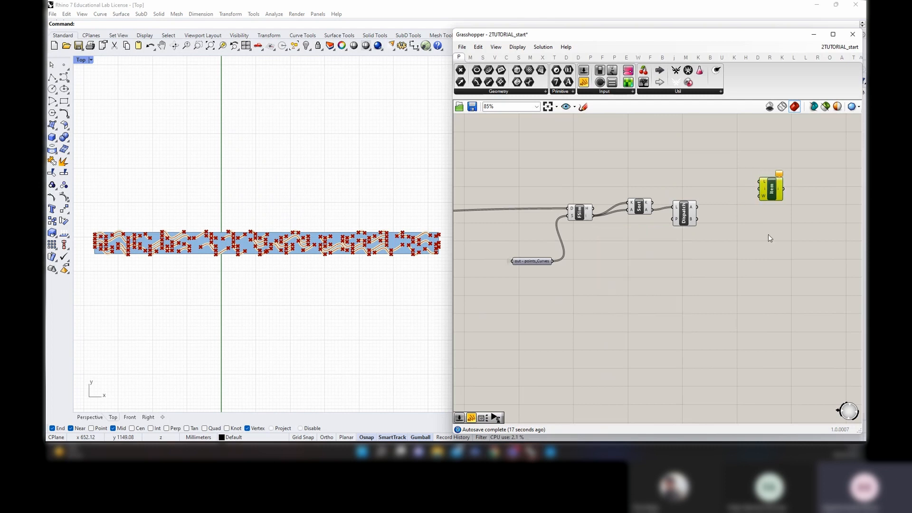
Connect the copied out - points_Curves parameter to the L input of the List Item and move the parameter further down
right_click_drag(768, 234, 738, 238)
left_click(520, 266)
left_click_drag(522, 265, 501, 286)
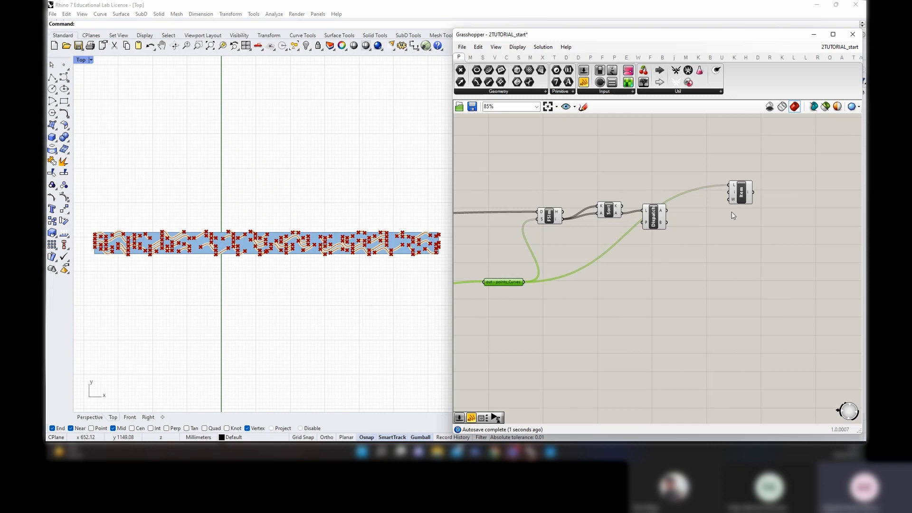
Feed Dispatch output A into the List Item's index, duplicate the List Item with Dispatch output B as its index, and align them
left_click(740, 192)
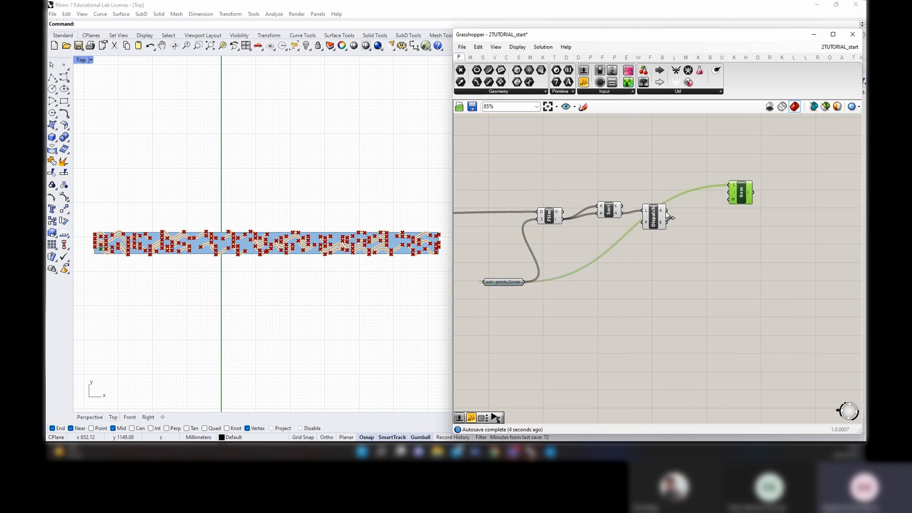
left_click_drag(669, 217, 724, 271)
right_click_drag(797, 302, 686, 287)
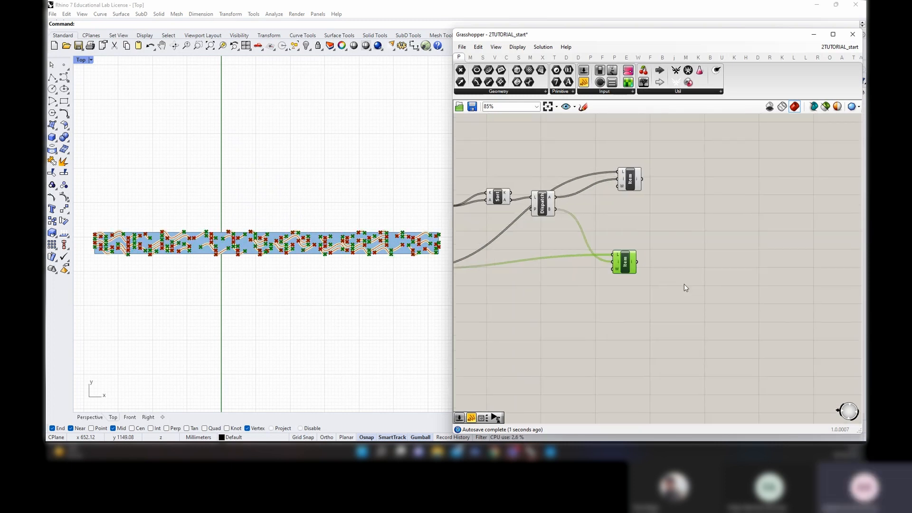
right_click_drag(751, 189, 686, 229)
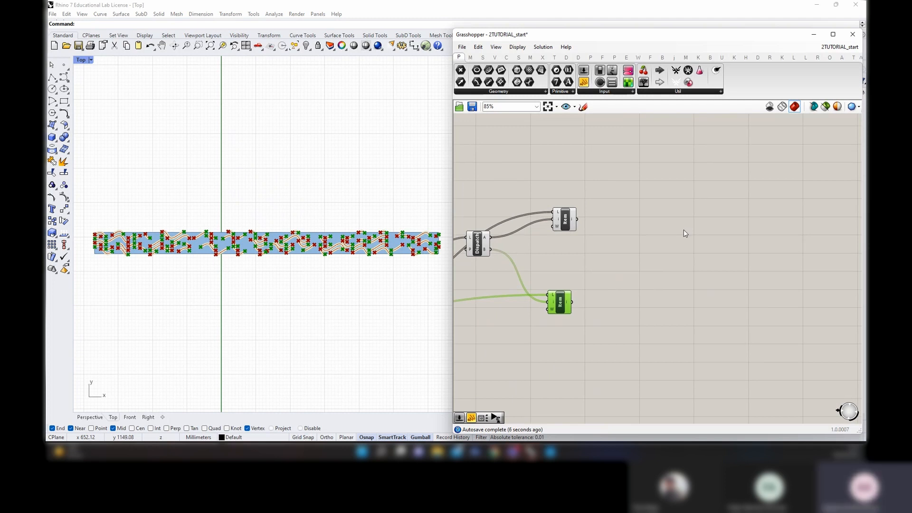
left_click_drag(557, 226, 548, 227)
Add an Insert Items component on the free canvas beyond the two List Item components
right_click_drag(695, 240, 653, 243)
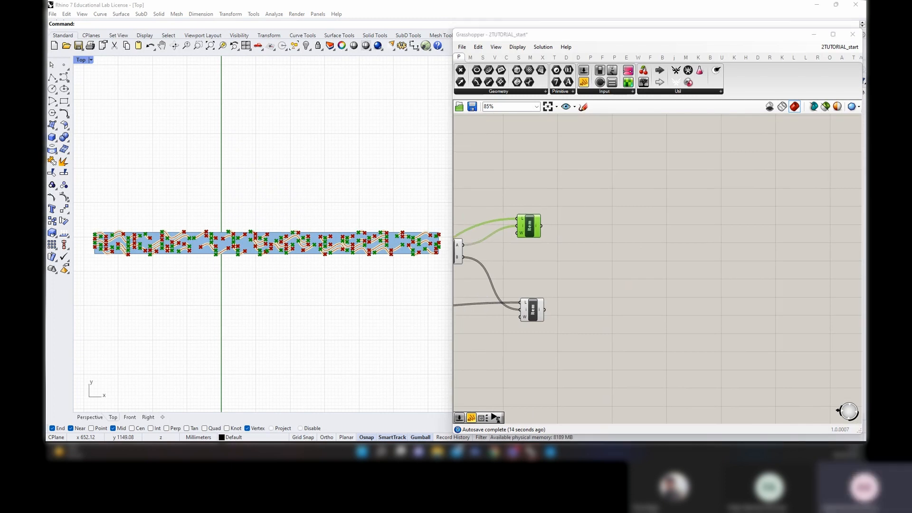
double_click(678, 246)
type("insert")
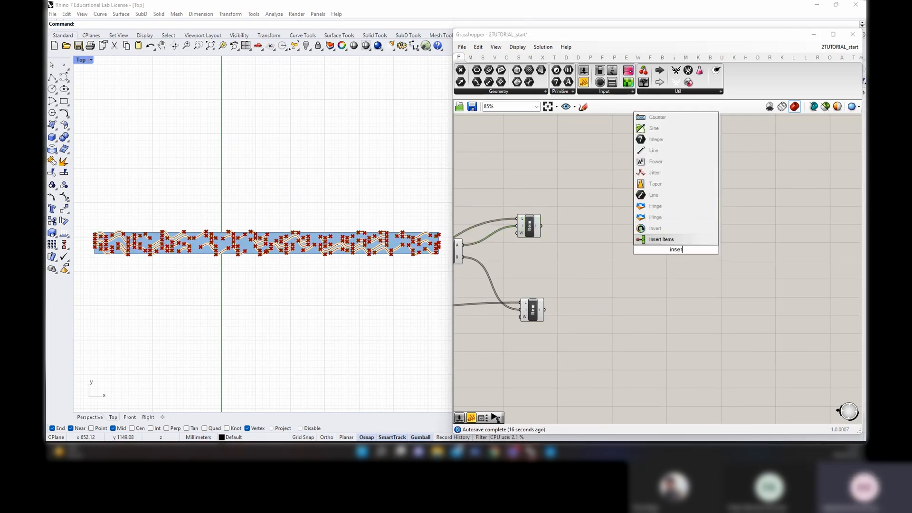
key("Return")
Add a Move component between the List Items and Insert Items, and space the Move and Insert Items components apart
right_click_drag(620, 245, 665, 245)
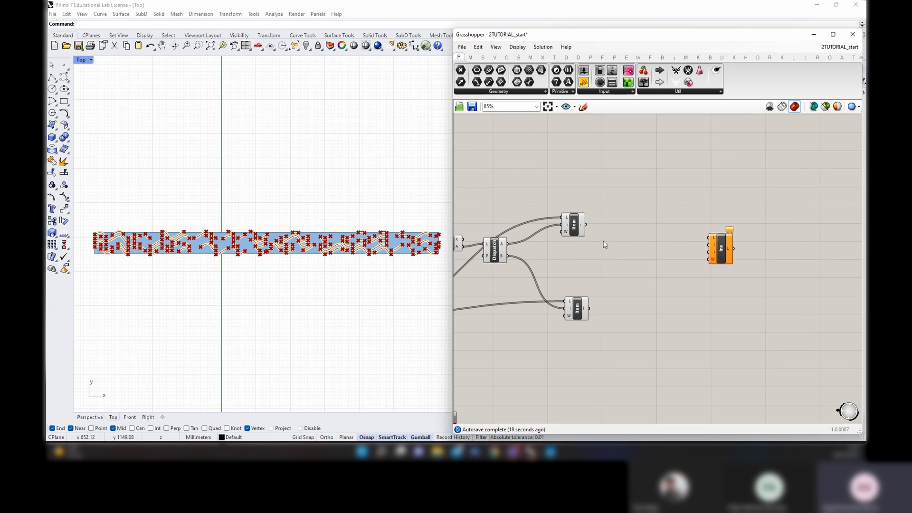
double_click(626, 265)
type("mob")
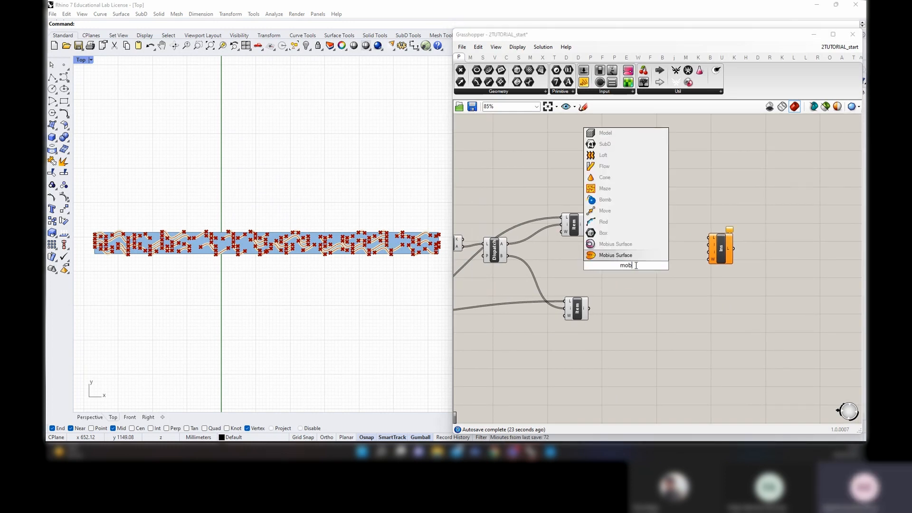
key("BackSpace")
type("ve")
key("Return")
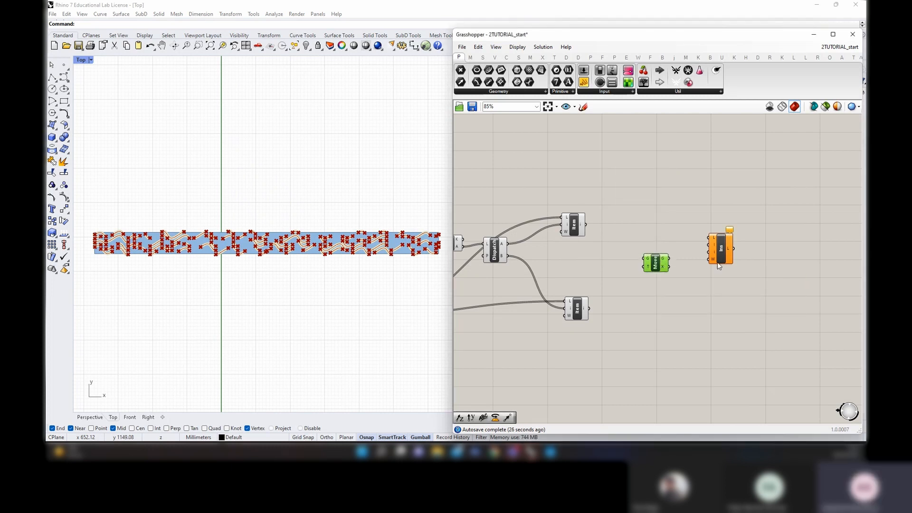
left_click_drag(719, 266, 734, 236)
left_click_drag(656, 262, 667, 256)
Add a Unit Z component before the Move component and drive its factor with a number slider set to 60
double_click(615, 260)
type("z")
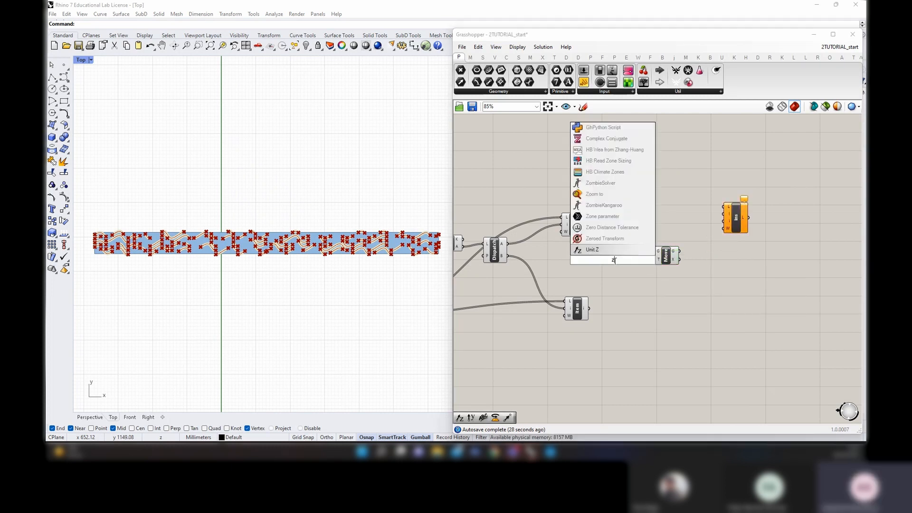
left_click(612, 254)
left_click_drag(603, 266, 611, 270)
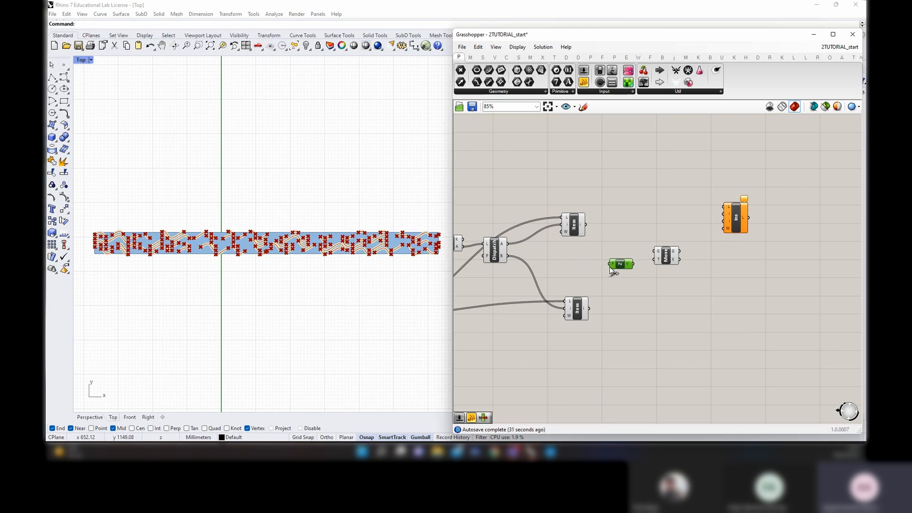
double_click(578, 270)
type("60")
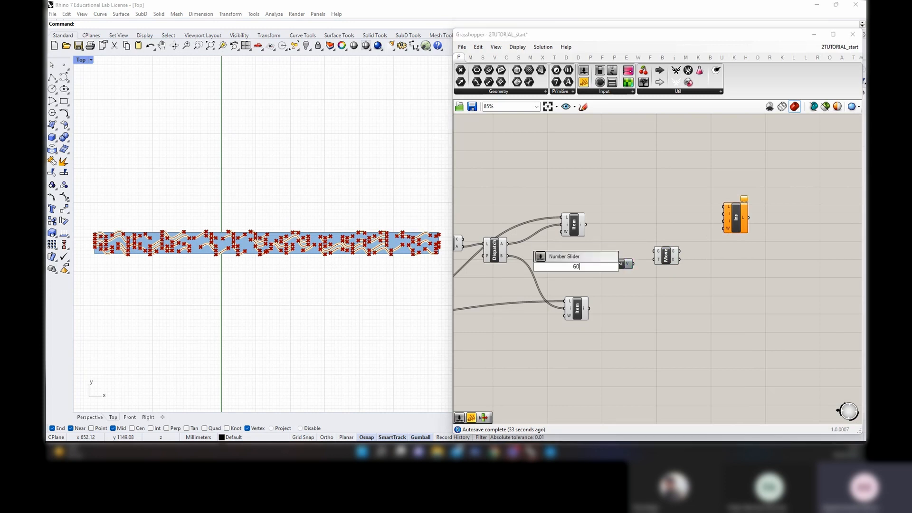
key("Return")
left_click_drag(596, 268, 610, 263)
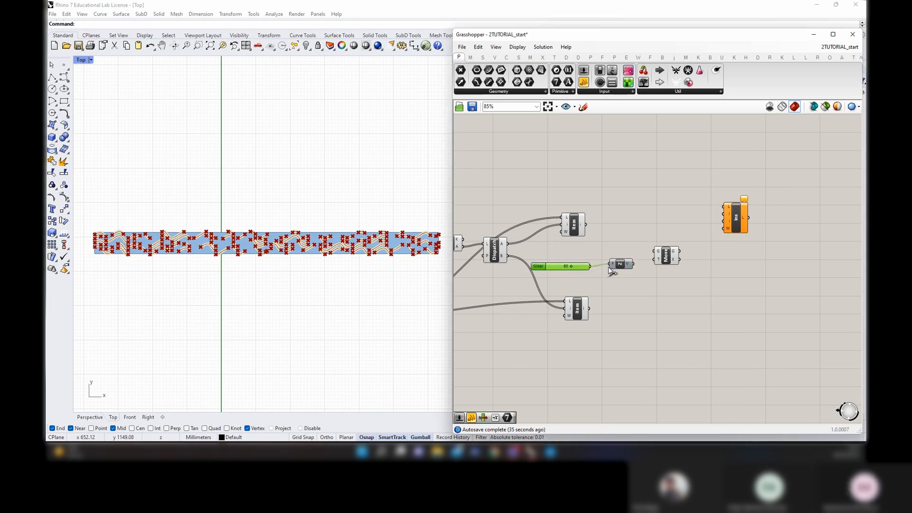
Connect Unit Z to the Move component's T input and feed the upper List Item's output into its G input
left_click(665, 256)
scroll(641, 266, "up", 1)
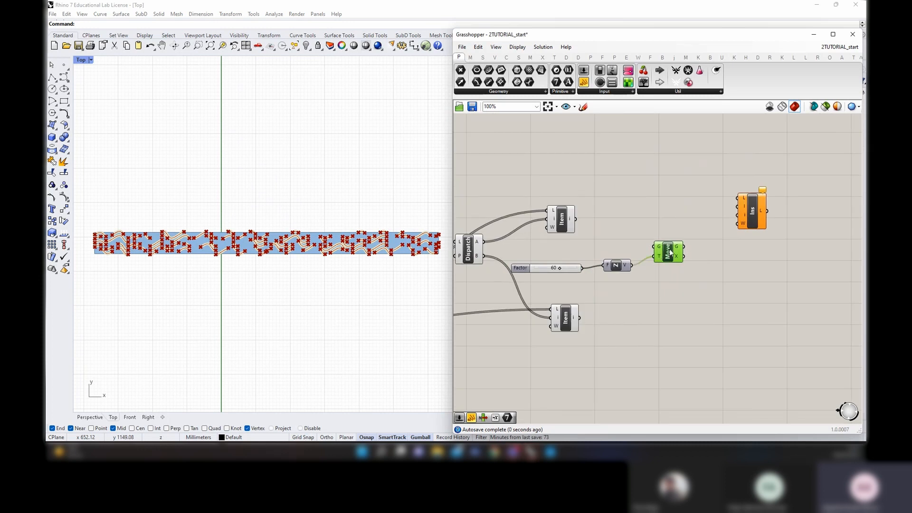
left_click_drag(670, 253, 668, 242)
left_click_drag(576, 219, 631, 229)
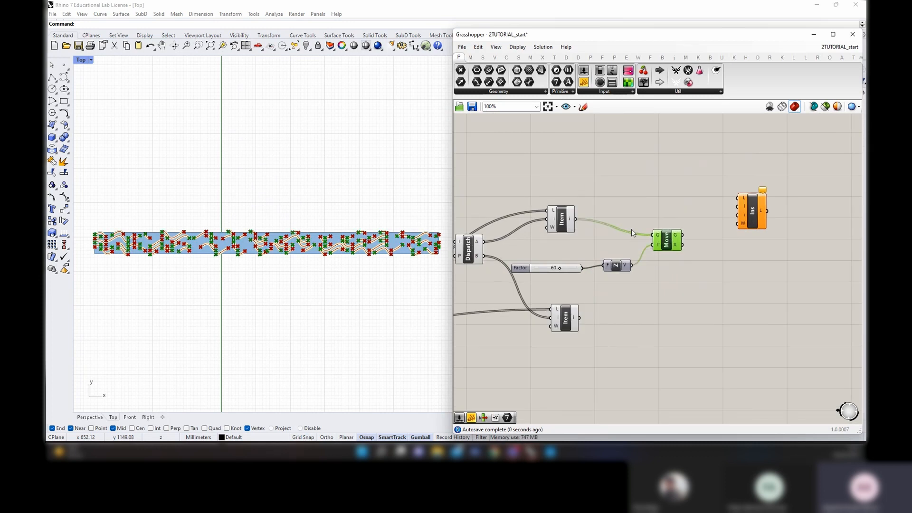
Examine the raised points above the beam in the Perspective view, comparing the upper List Item's points with the Move output
double_click(79, 61)
double_click(445, 60)
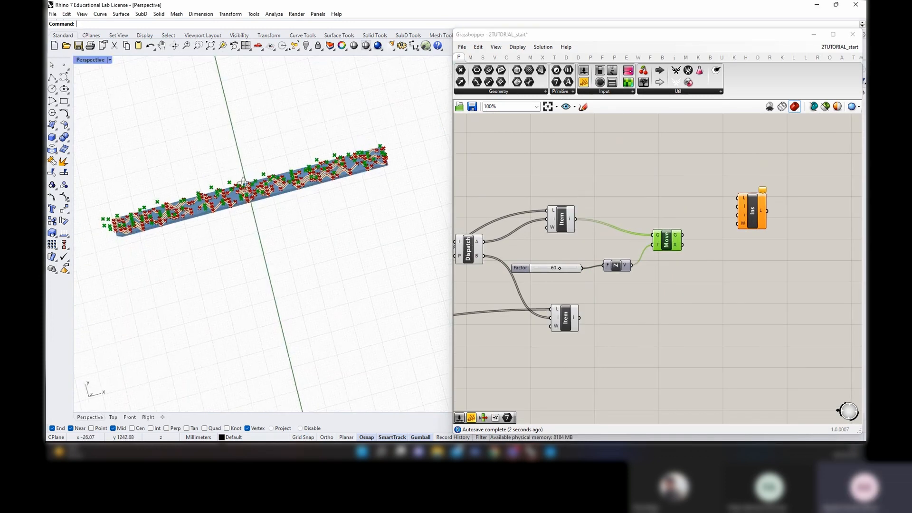
right_click_drag(347, 162, 226, 177)
scroll(225, 178, "up", 3)
right_click_drag(262, 261, 301, 218)
left_click(562, 221)
scroll(301, 220, "down", 5)
scroll(261, 248, "up", 7)
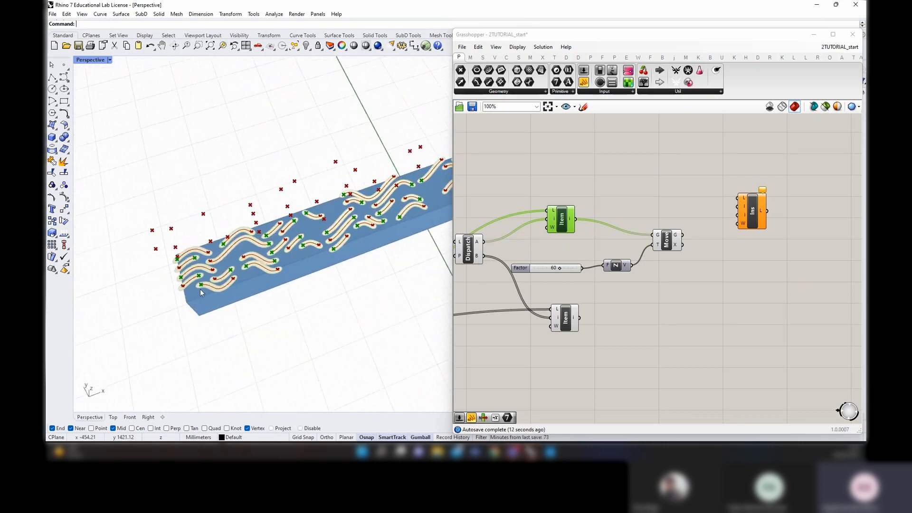
left_click(666, 240)
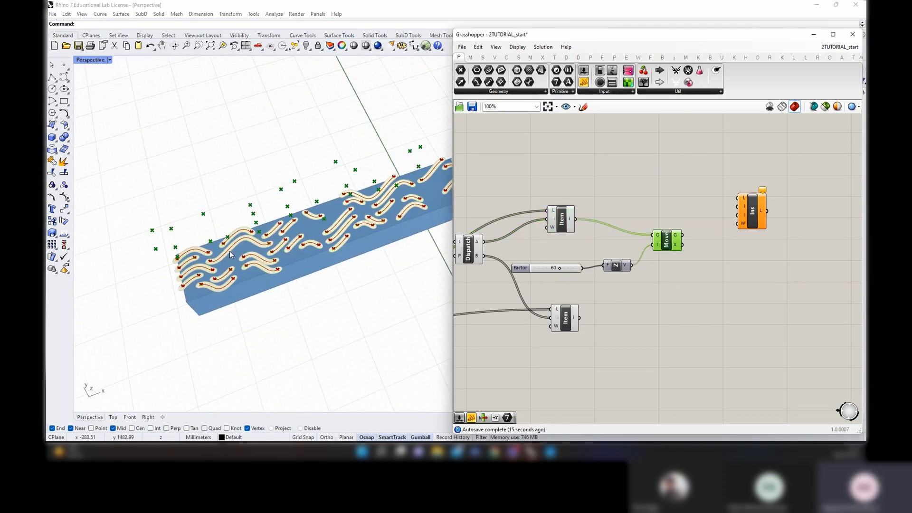
right_click_drag(222, 309, 222, 318)
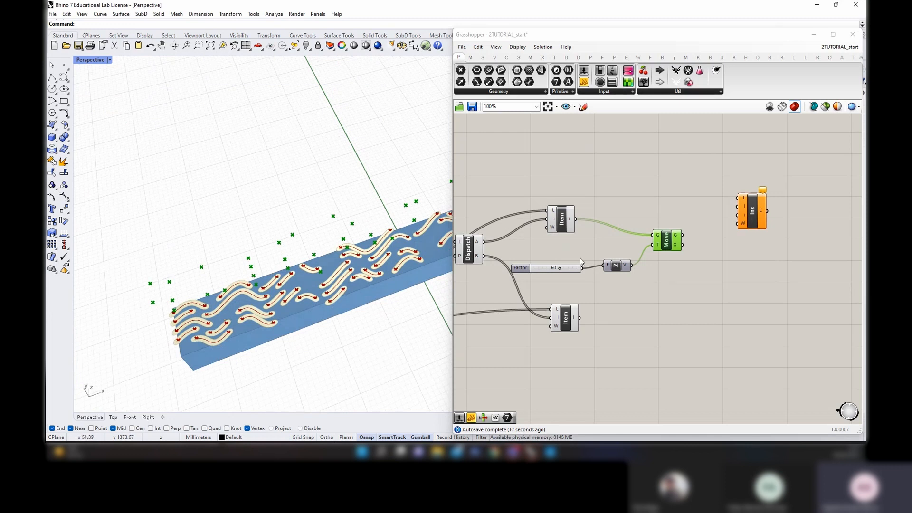
Reposition the Insert Items component beyond the Move and connect the curve points parameter to its L input
right_click_drag(730, 229, 695, 281)
left_click_drag(720, 265, 738, 250)
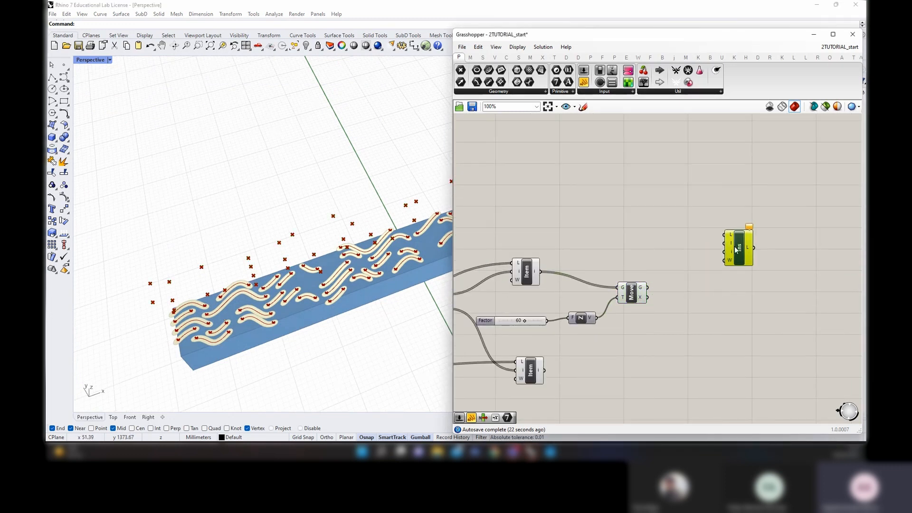
left_click_drag(736, 251, 737, 263)
scroll(715, 303, "down", 2)
right_click_drag(656, 355, 699, 329)
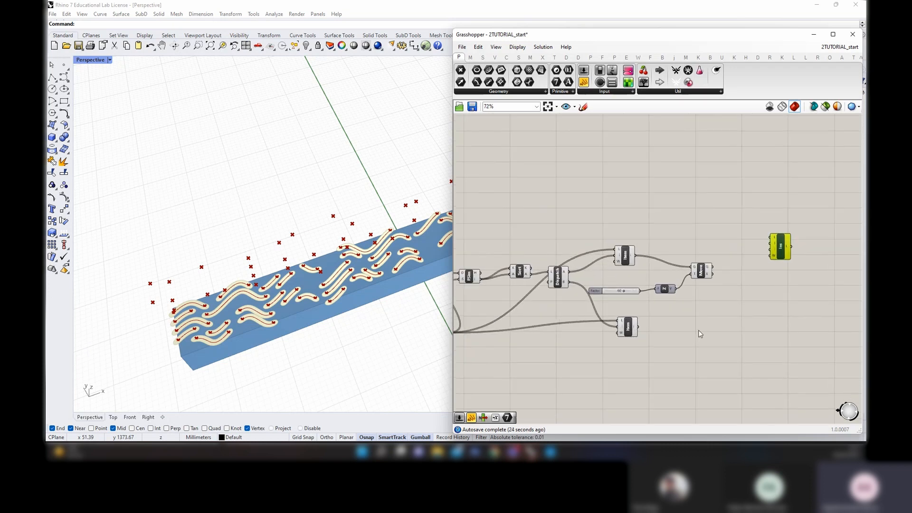
right_click_drag(497, 339, 592, 335)
scroll(782, 267, "up", 3)
left_click_drag(547, 325, 732, 227)
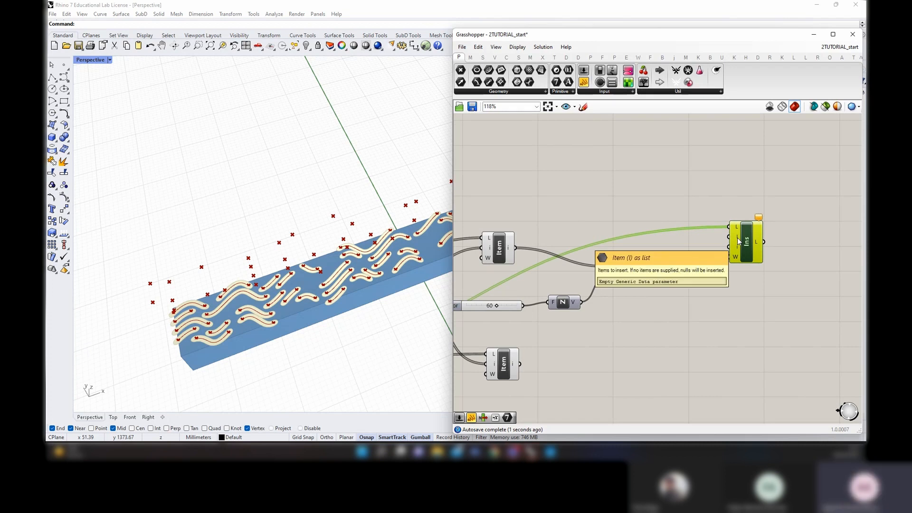
Connect the Move component's G output to the Insert Items' item input and Dispatch output A to its indices input
left_click(631, 274)
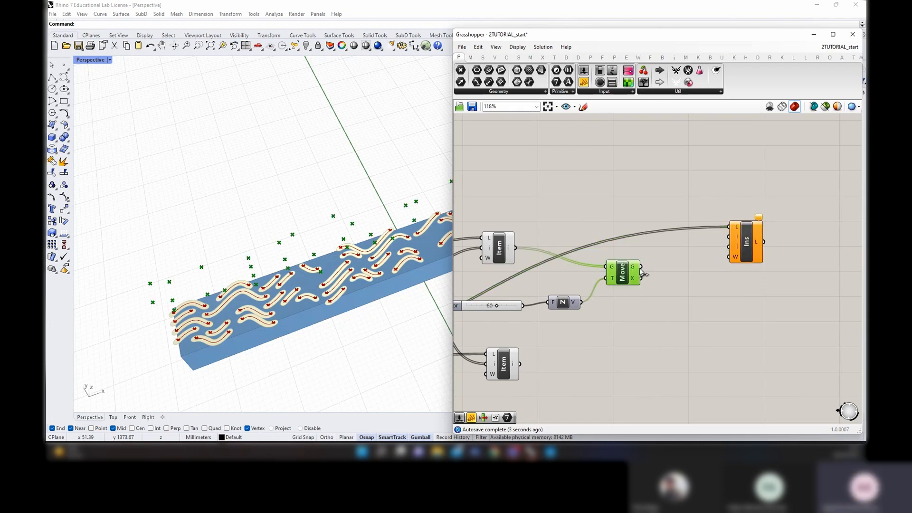
left_click_drag(641, 267, 734, 243)
mouse_move(738, 239)
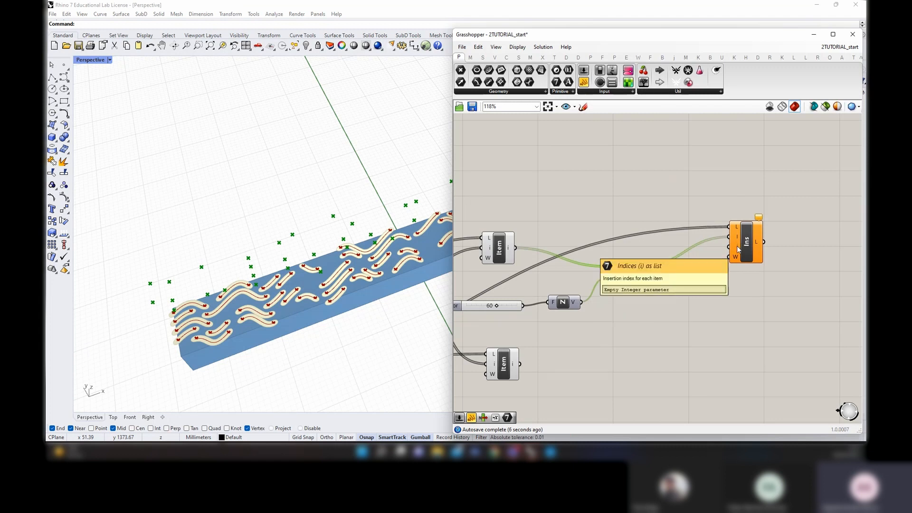
scroll(738, 249, "down", 4)
left_click(541, 263)
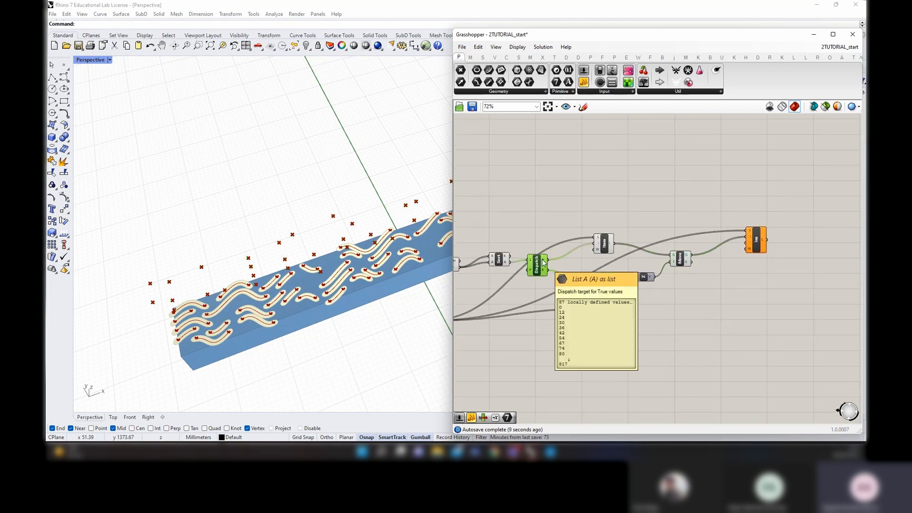
scroll(532, 281, "up", 1)
right_click_drag(531, 282, 655, 289)
right_click_drag(719, 285, 541, 273)
left_click(746, 230)
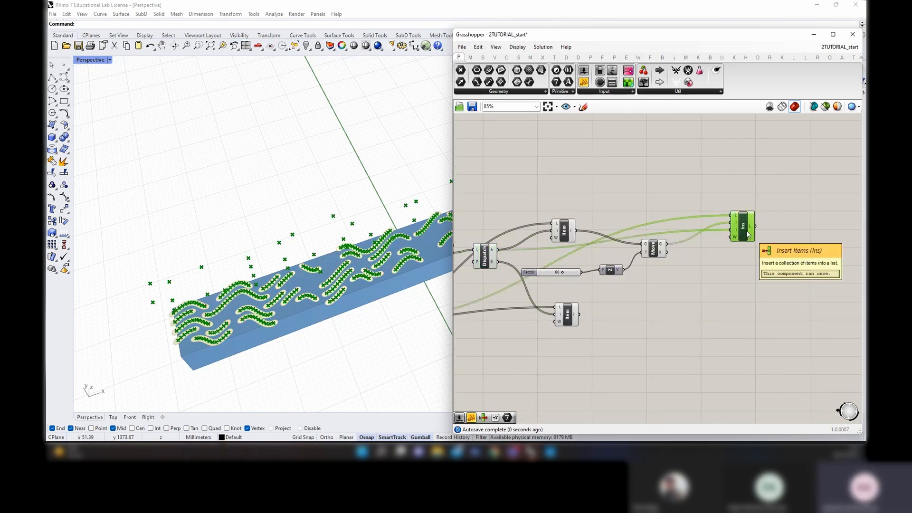
Add a List Item component beyond Insert Items and place it slightly lower on the canvas
right_click_drag(800, 265, 705, 251)
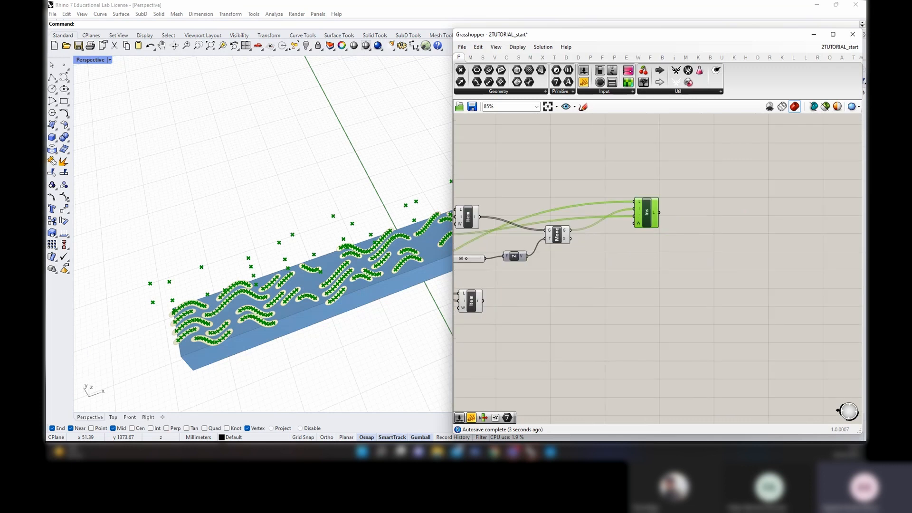
scroll(647, 223, "up", 1)
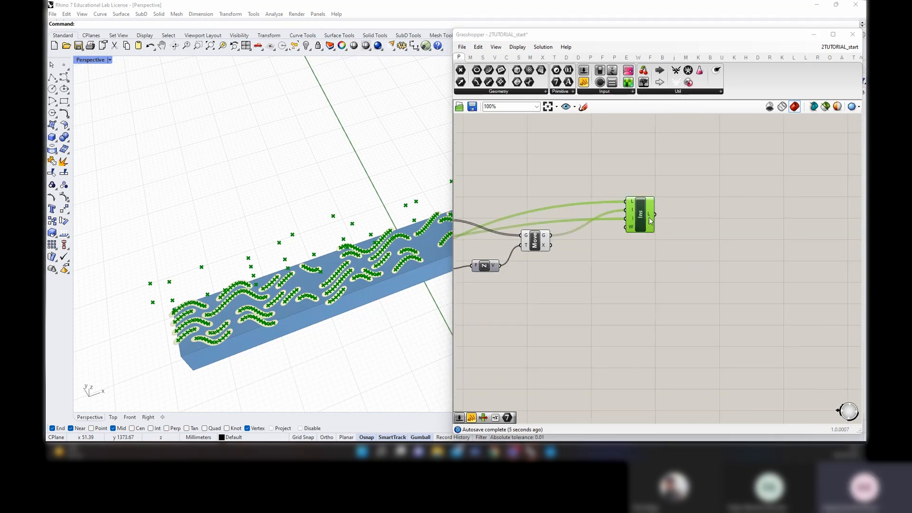
double_click(713, 227)
type("list")
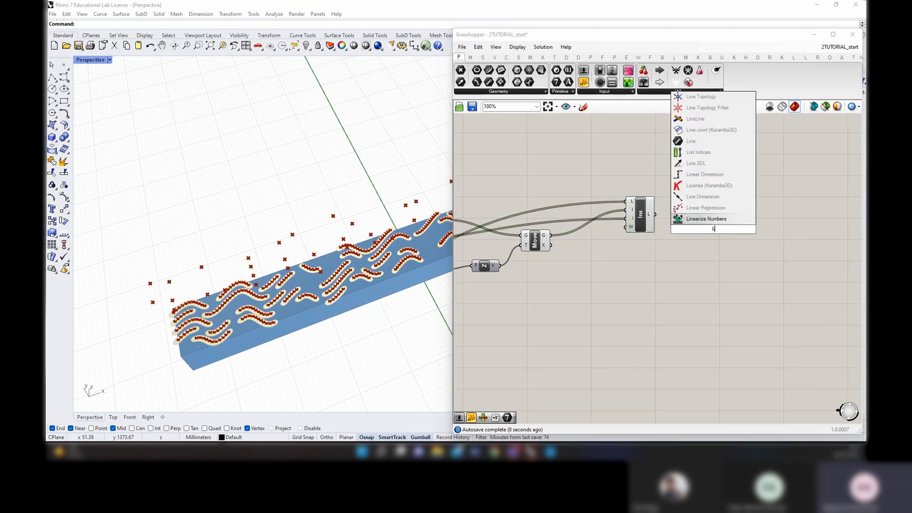
key("Return")
scroll(626, 211, "up", 3)
left_click(660, 220)
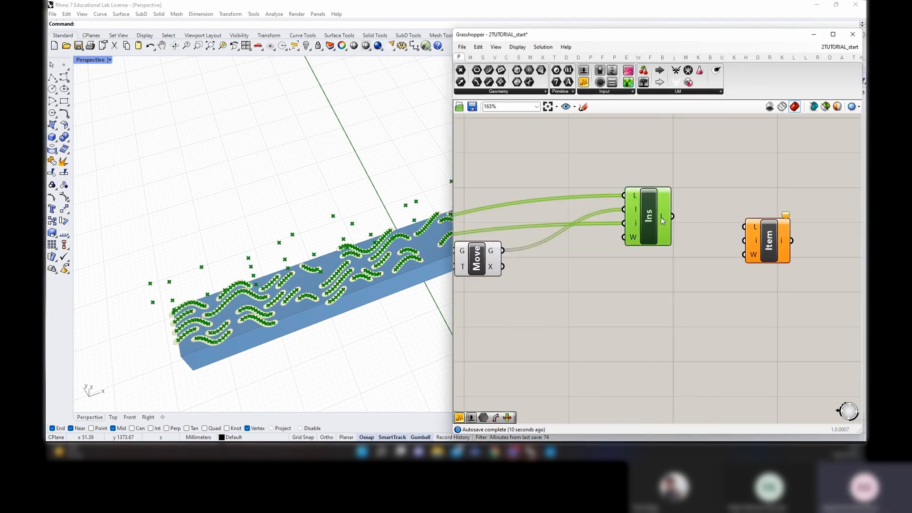
left_click_drag(768, 240, 772, 298)
right_click_drag(756, 219, 687, 229)
double_click(688, 229)
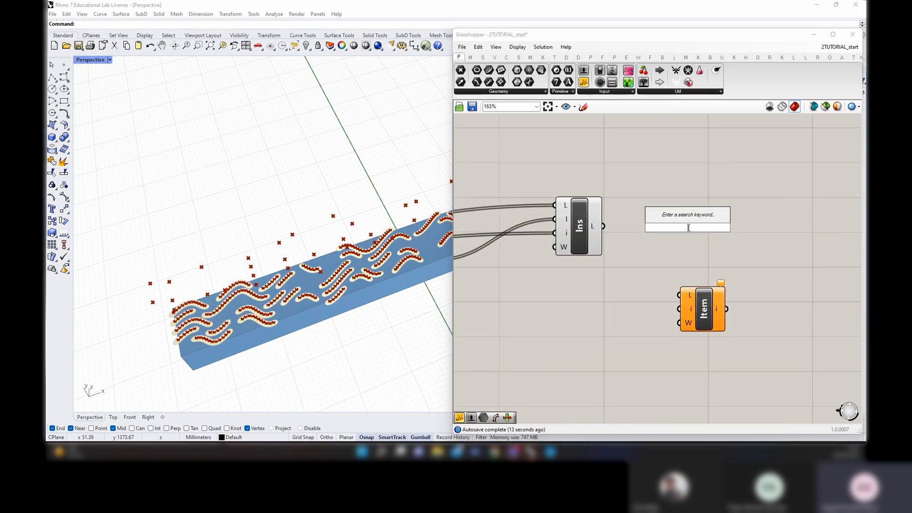
left_click(495, 58)
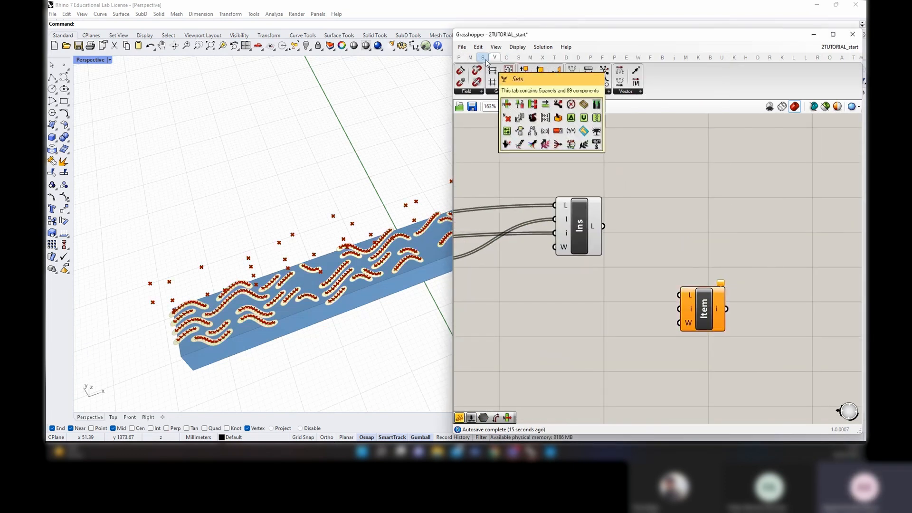
left_click(485, 58)
left_click(471, 58)
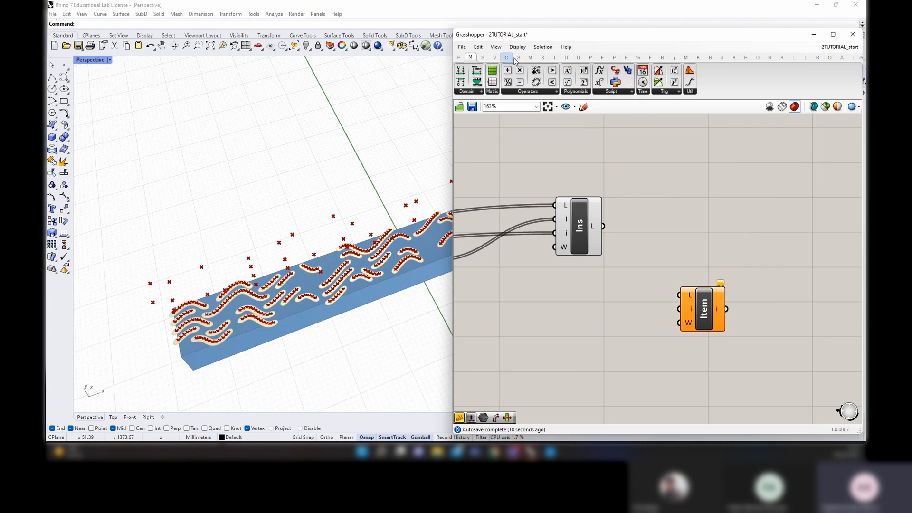
left_click(507, 58)
left_click(496, 59)
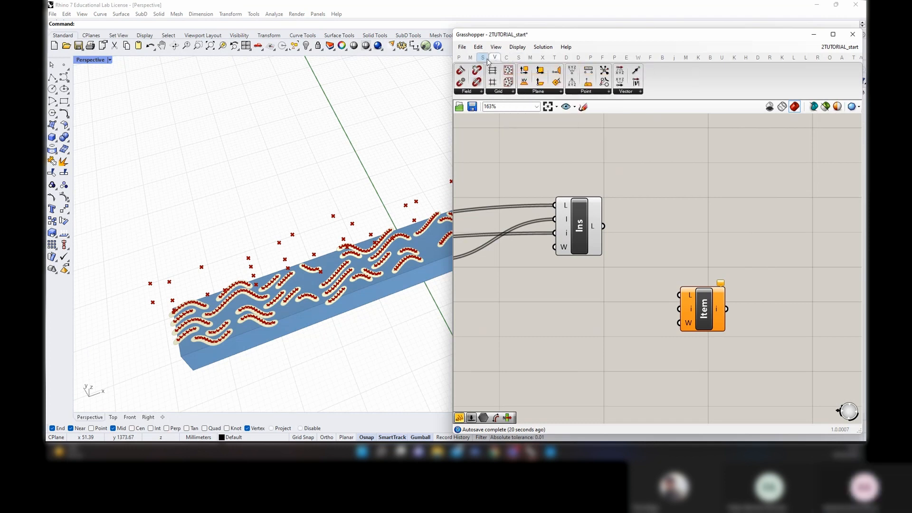
left_click(483, 58)
left_click(529, 57)
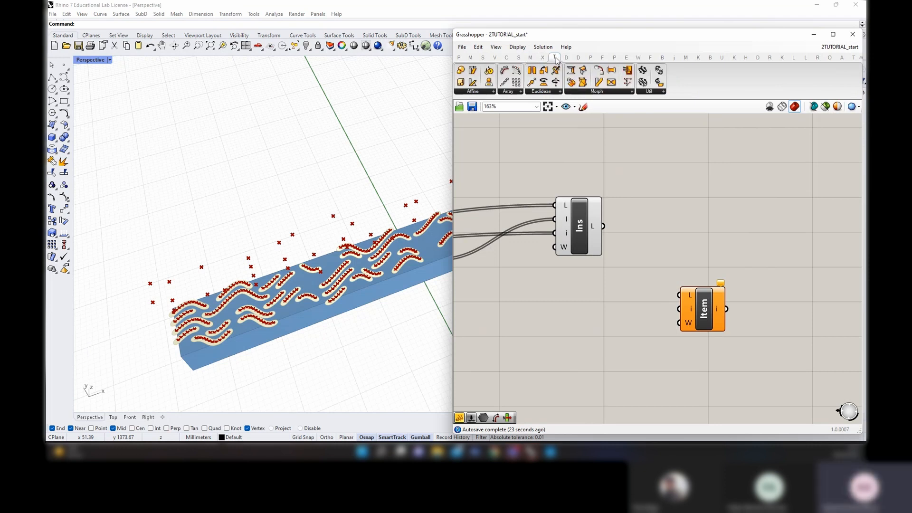
left_click(519, 57)
left_click(459, 58)
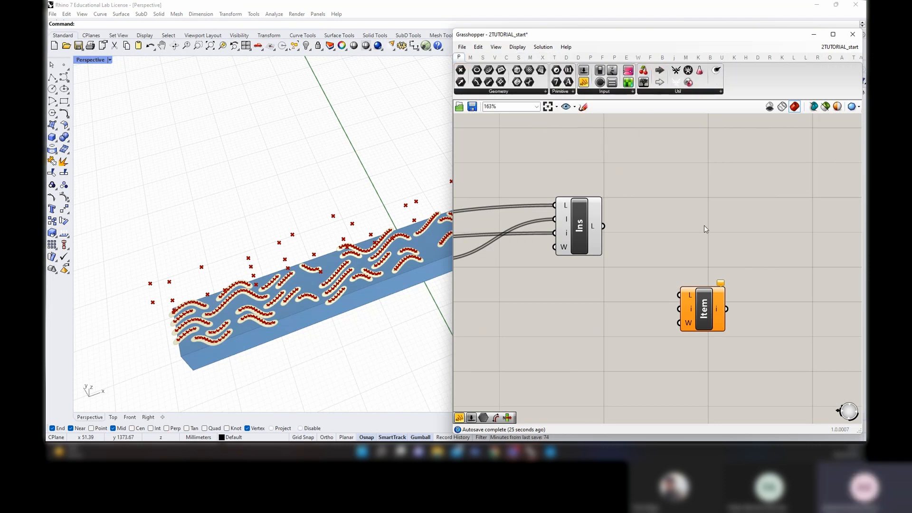
Add a Point List component above the new List Item and connect the Insert Items output to its P input
double_click(703, 224)
type("points")
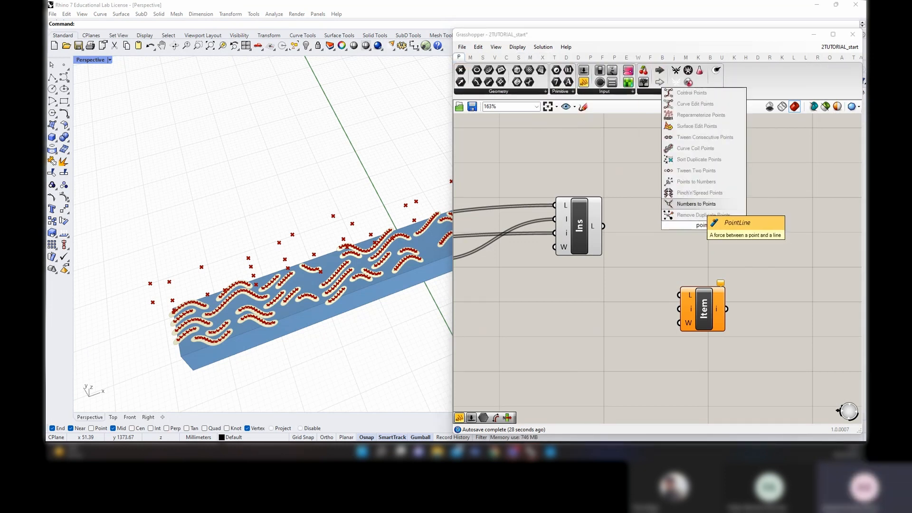
key("BackSpace")
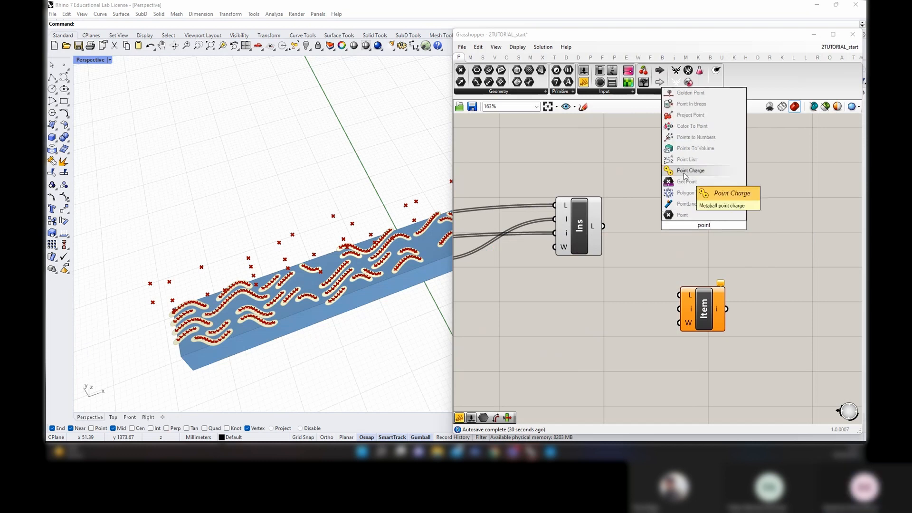
left_click(685, 160)
left_click_drag(705, 225, 719, 215)
left_click_drag(604, 226, 724, 238)
scroll(196, 343, "down", 4)
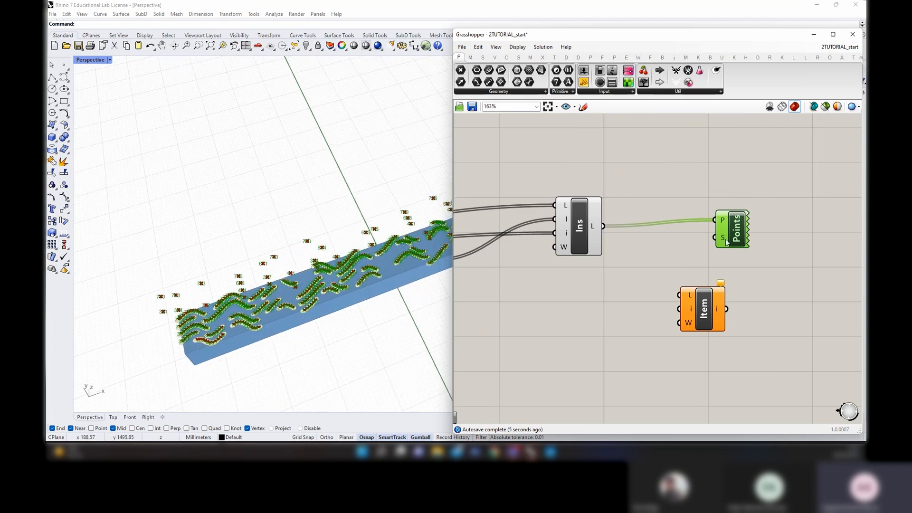
Add a panel containing 2 and connect it to the Point List's S input
double_click(669, 256)
type("//")
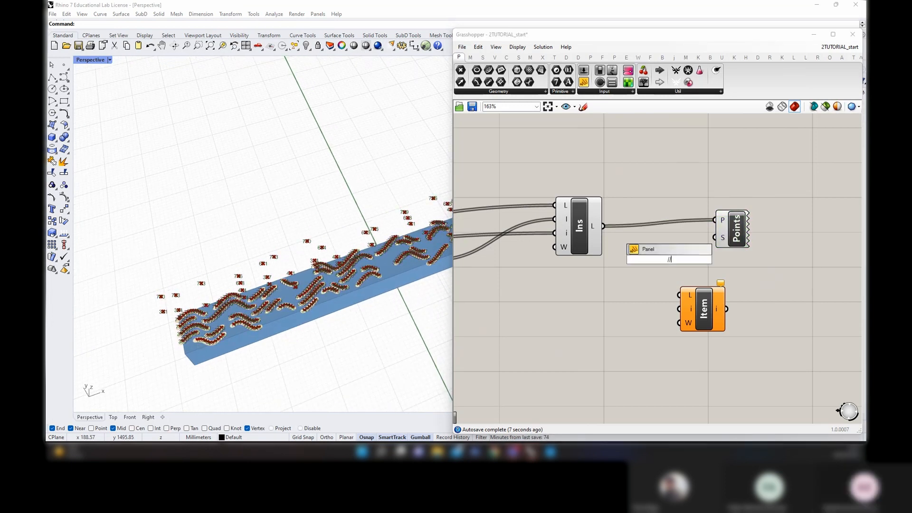
type("2")
key("Return")
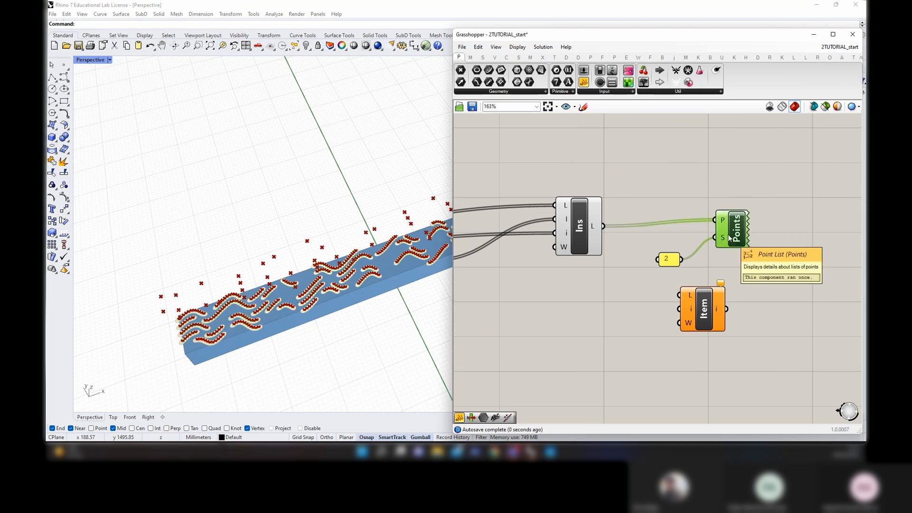
Try a Point List label size of 20 in the panel and settle on 10
double_click(669, 260)
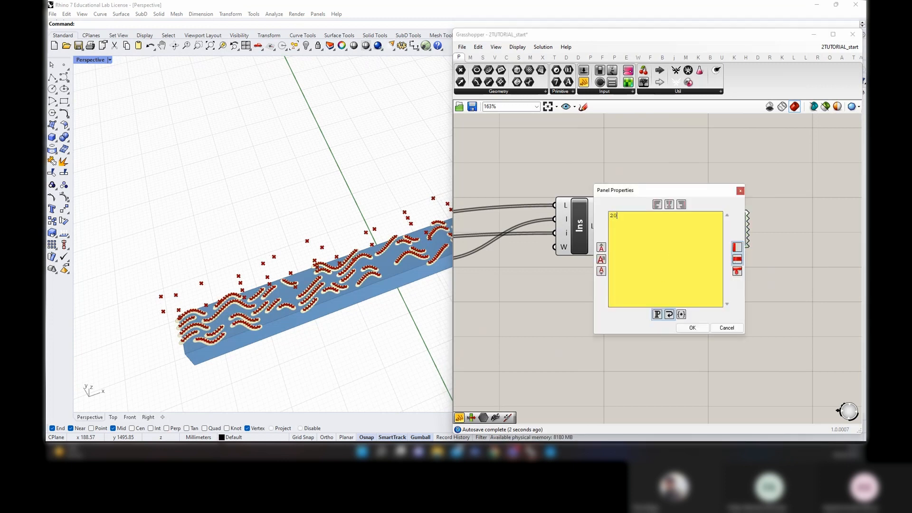
left_click(691, 328)
double_click(667, 261)
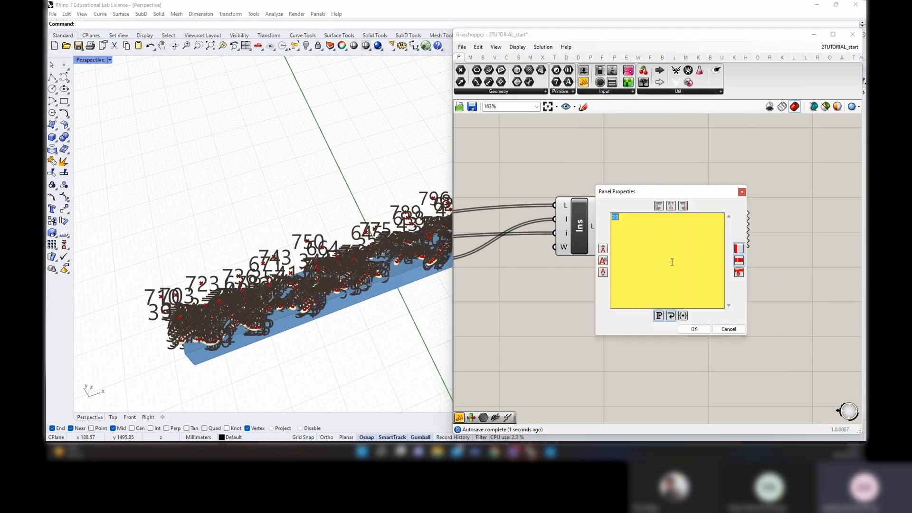
left_click(687, 330)
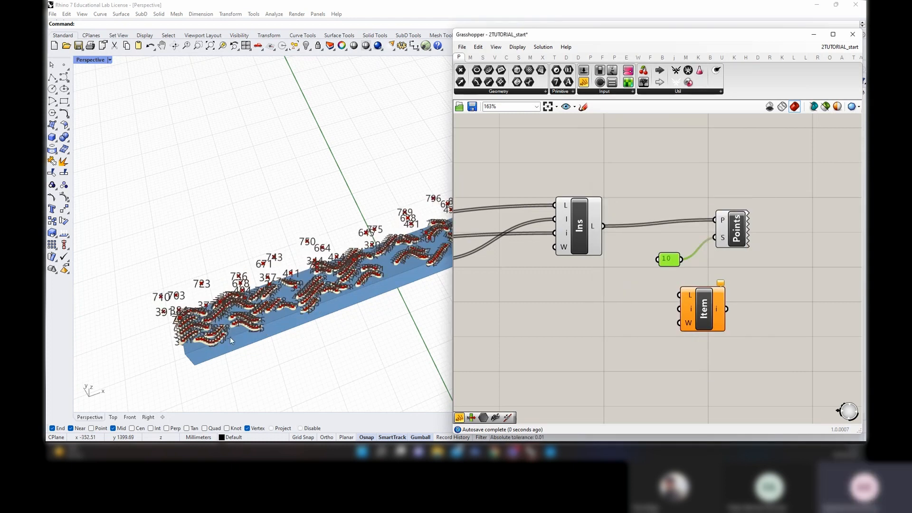
Delete the Point List component with its size panel and move the remaining List Item slightly up and away from Insert Items
left_click_drag(738, 271, 657, 208)
left_click_drag(729, 230, 706, 155)
key("Delete")
left_click_drag(715, 307, 741, 277)
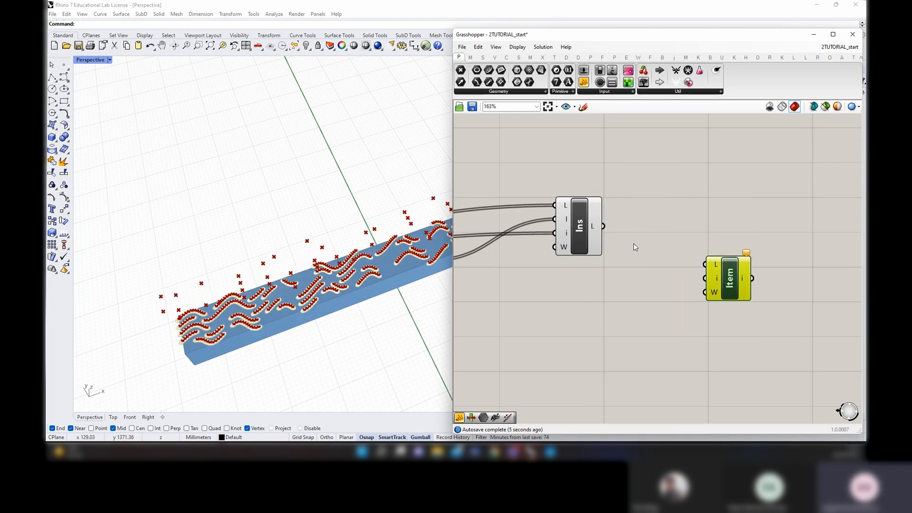
Connect the Insert Items output to the List Item's L input and drive its index with a 0<906 number slider
left_click_drag(644, 241, 705, 264)
left_click(591, 227)
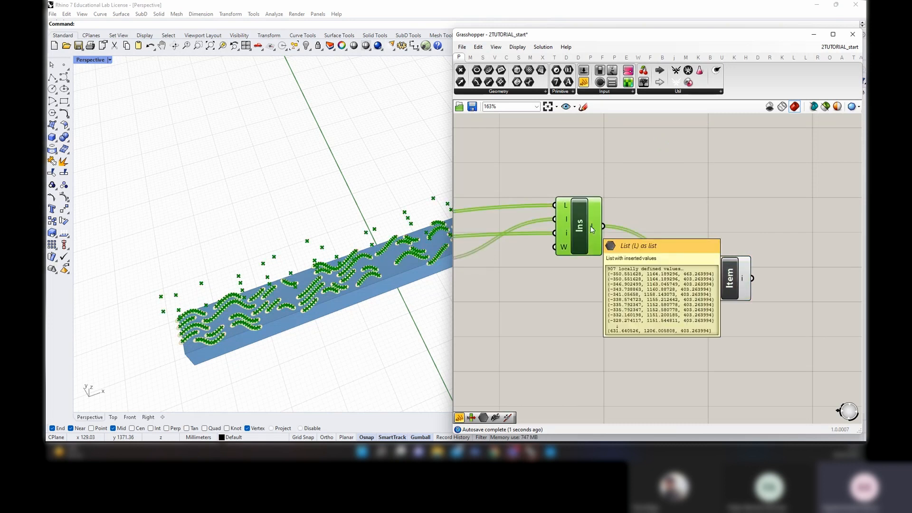
double_click(660, 298)
type("0<906")
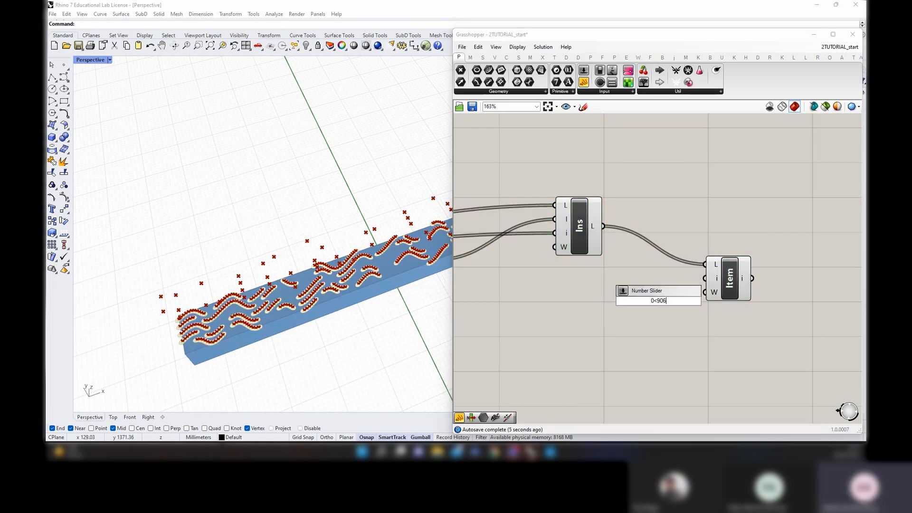
key("Return")
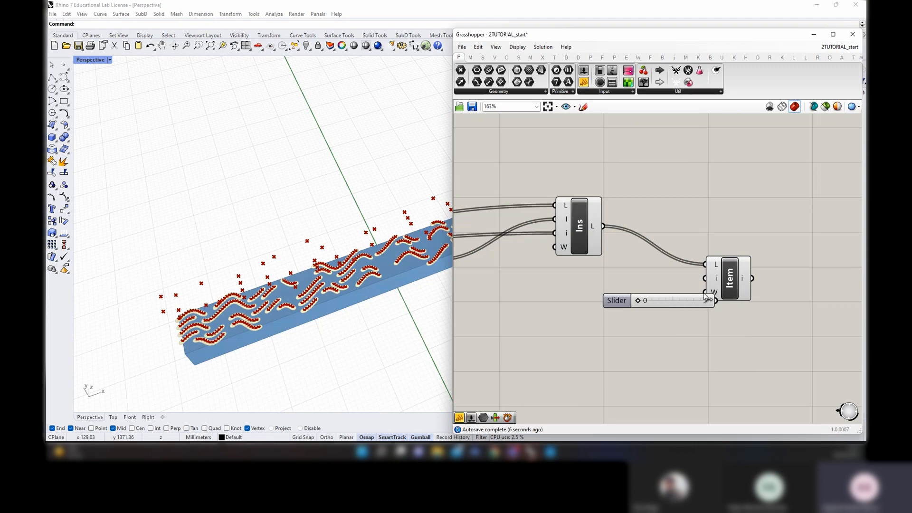
mouse_move(726, 286)
left_mouse_down()
mouse_move(752, 284)
mouse_move(730, 275)
left_mouse_up()
right_click(751, 283)
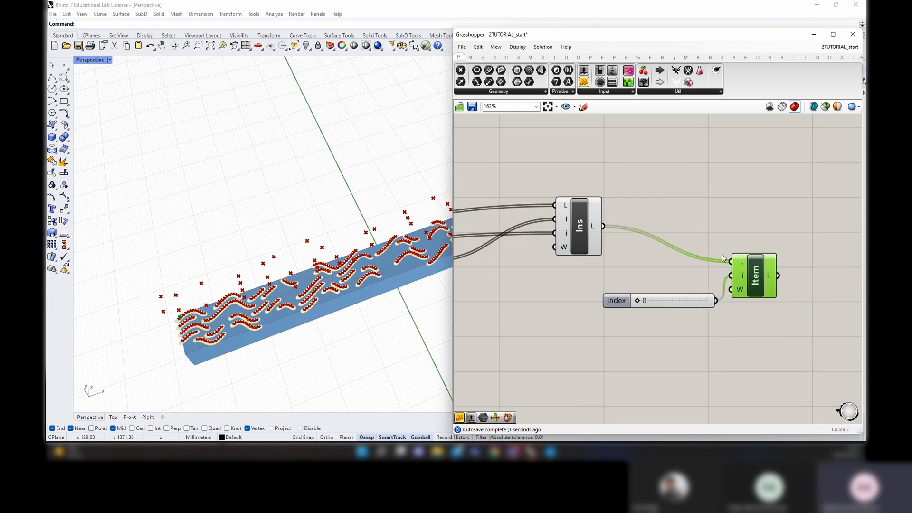
Widen the index slider and step it through low values to examine the order of the toolpath points on the beam
right_click_drag(285, 257, 258, 268)
scroll(228, 380, "up", 4)
scroll(660, 312, "up", 2)
left_click(627, 297)
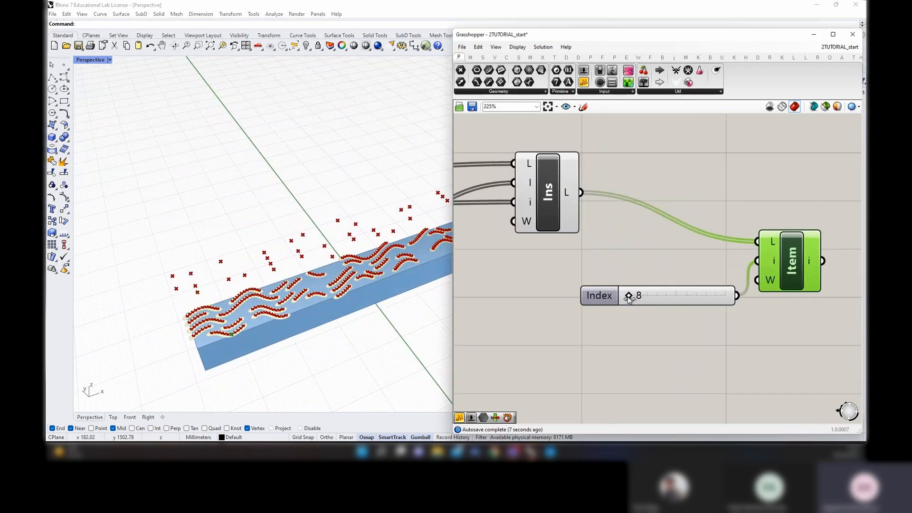
left_click_drag(627, 297, 740, 298)
scroll(628, 298, "up", 4)
scroll(628, 298, "down", 5)
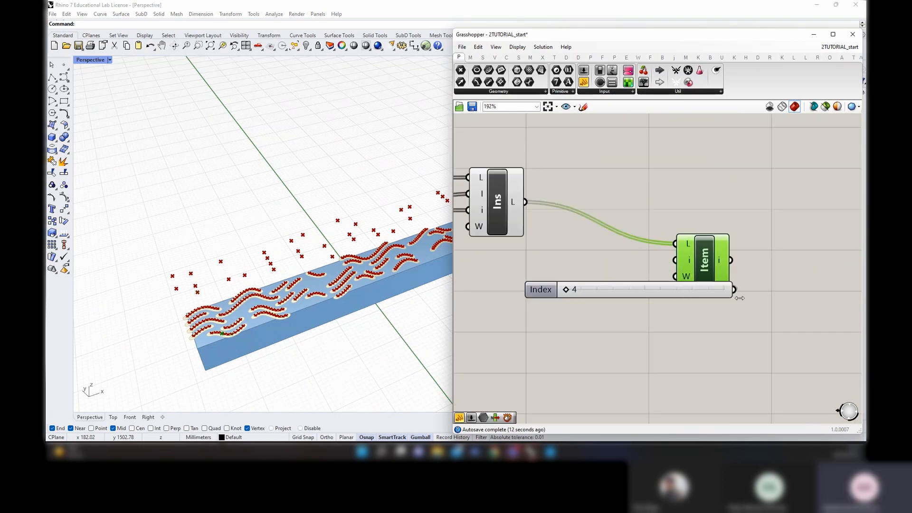
scroll(549, 292, "up", 8)
left_click_drag(617, 282, 649, 282)
Delete the List Item used for checking together with its index slider
left_click_drag(718, 277, 712, 266)
key("Delete")
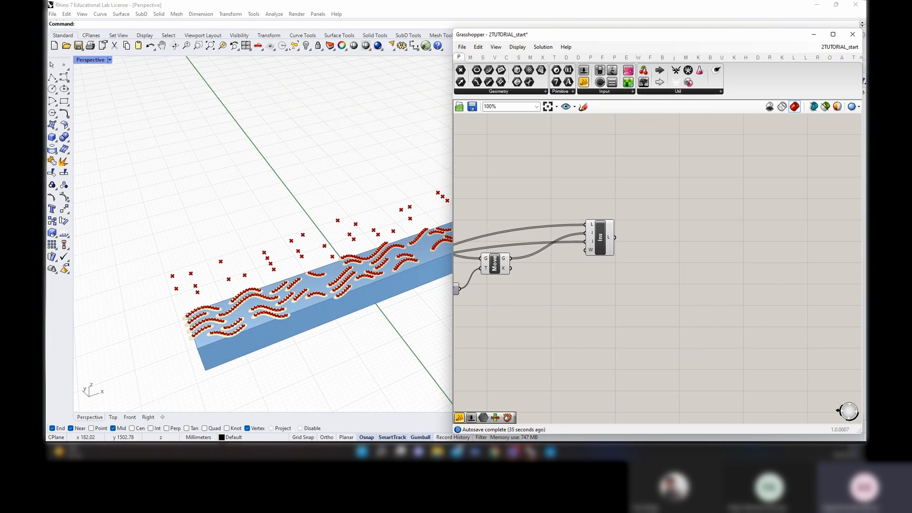
Add a Find Similar Member component beyond Insert Items and connect the Insert Items output to its S input
scroll(713, 323, "down", 3)
right_click_drag(711, 325, 652, 281)
scroll(587, 232, "up", 3)
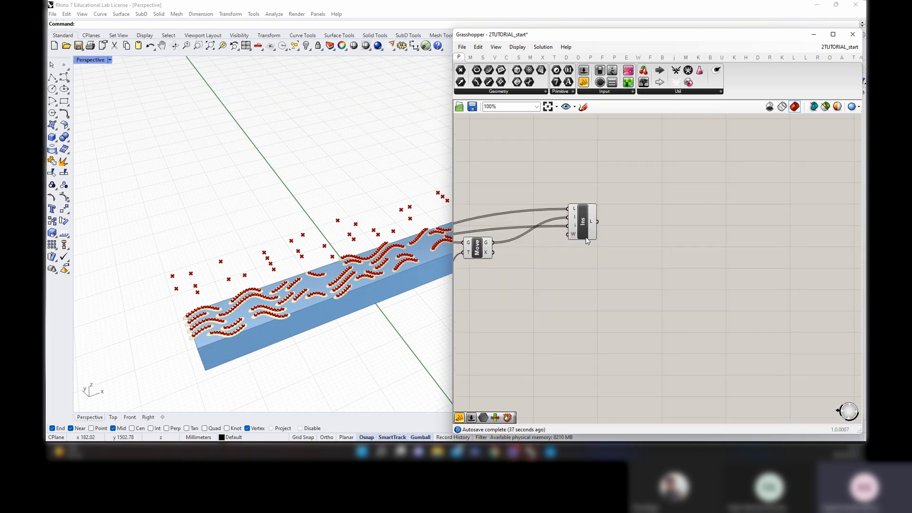
left_click(587, 237)
scroll(588, 237, "down", 2)
left_click(657, 278)
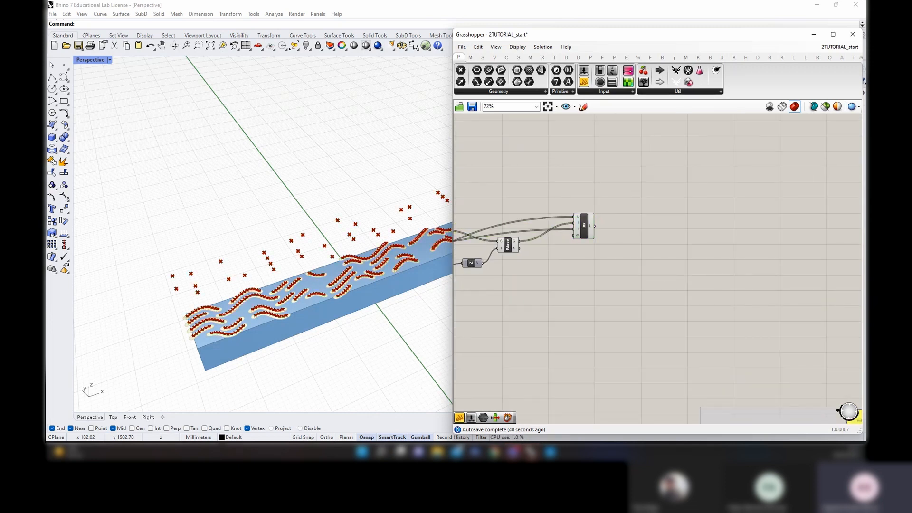
scroll(670, 271, "up", 2)
double_click(601, 265)
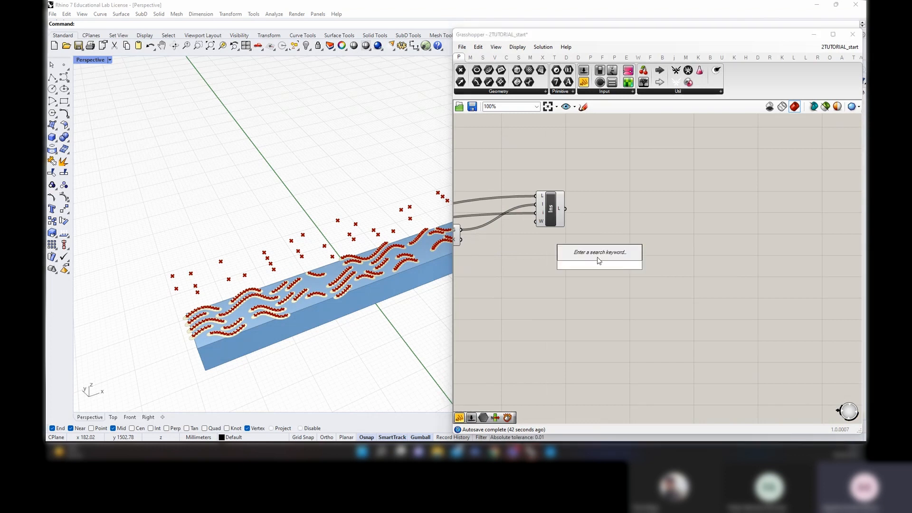
type("fin")
left_click(597, 259)
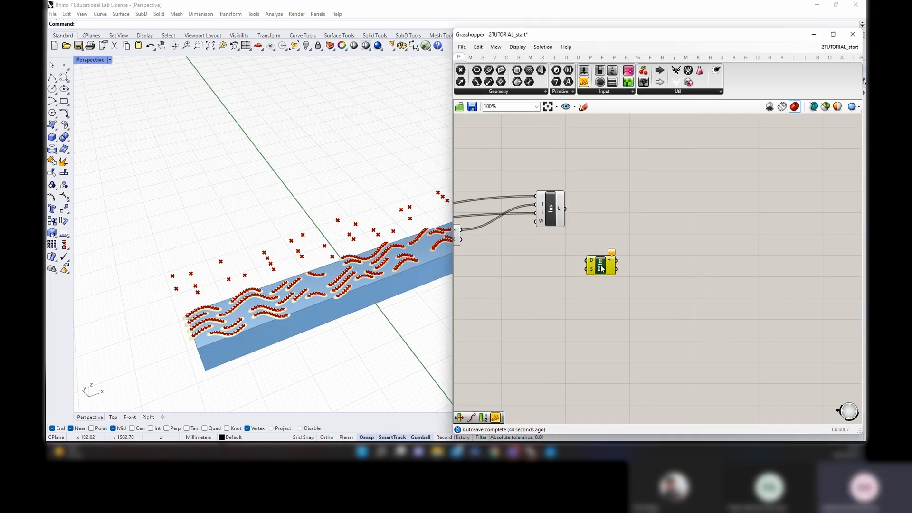
mouse_move(600, 269)
left_mouse_down()
mouse_move(624, 268)
mouse_move(610, 261)
left_mouse_up()
scroll(627, 264, "down", 1)
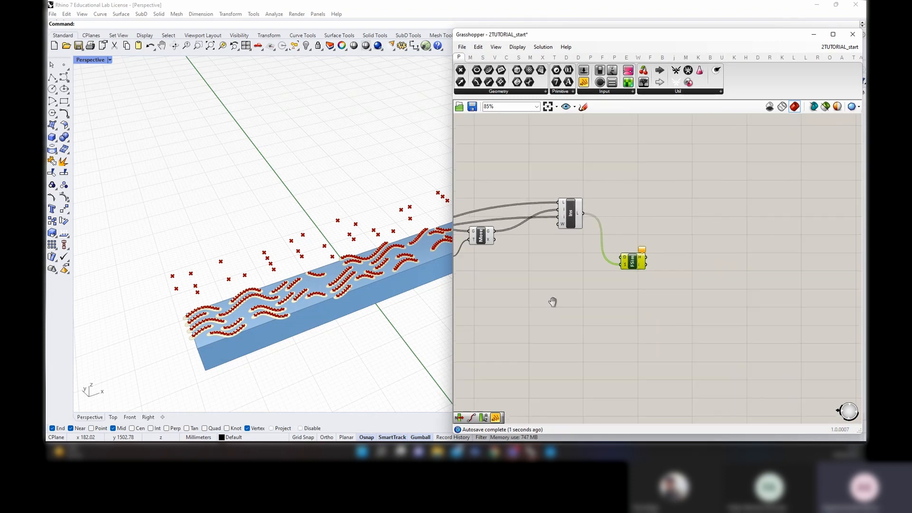
Connect the output of the List Item fed by Dispatch's B output to the D input of Find Similar Member
right_click_drag(553, 301, 747, 269)
left_click(594, 271)
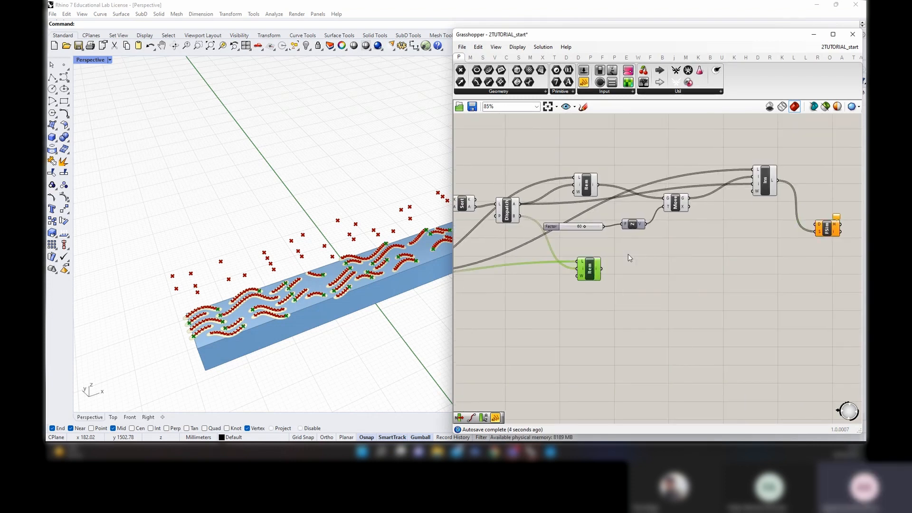
left_click_drag(603, 270, 816, 224)
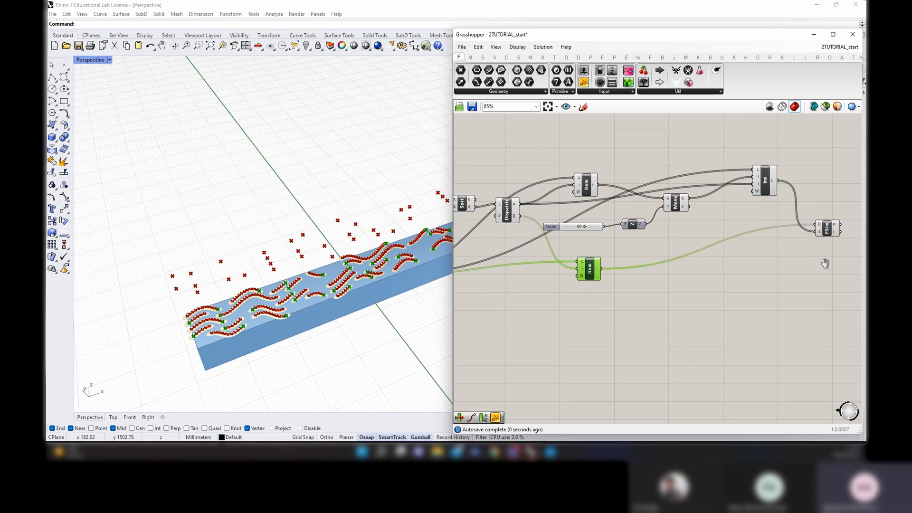
right_click_drag(831, 258, 543, 310)
left_click_drag(543, 281, 561, 264)
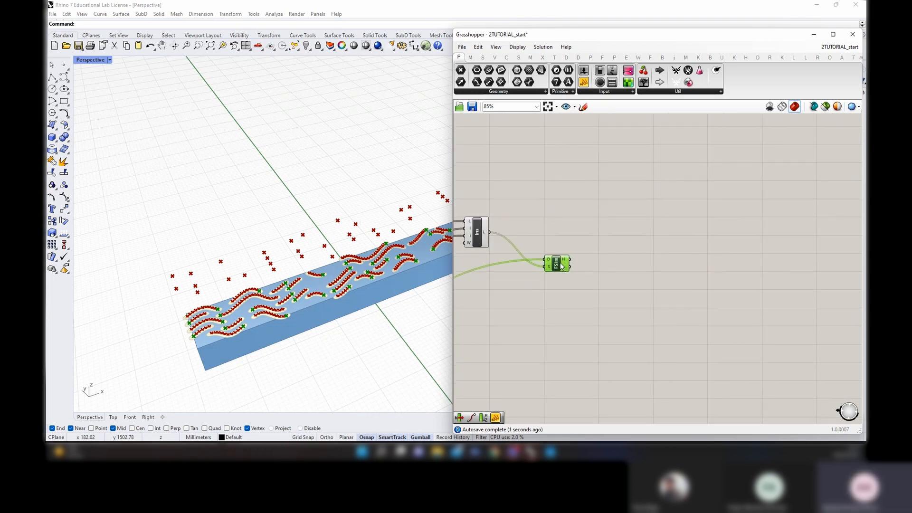
Add a Sort List component and connect Find Similar Member's i output to both its K and A inputs
double_click(618, 262)
type("sort")
key("Return")
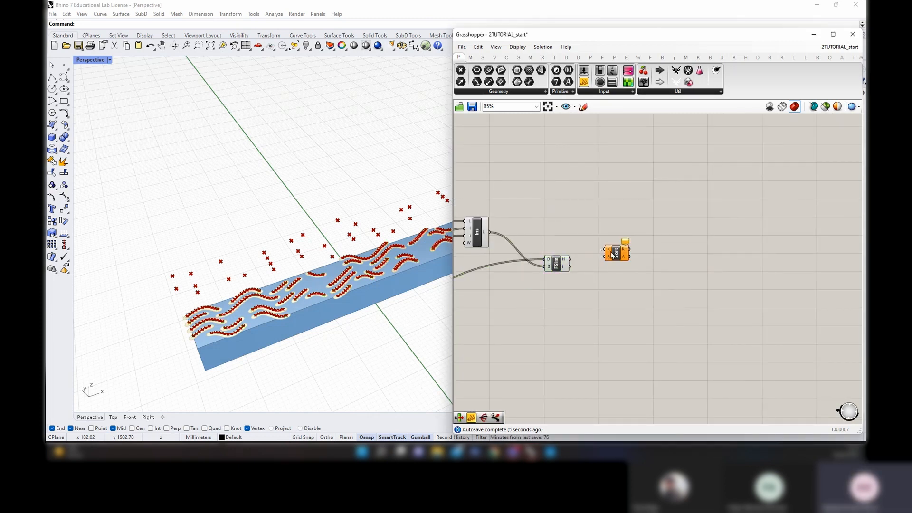
scroll(572, 269, "up", 3)
left_click_drag(602, 261, 640, 264)
mouse_move(655, 267)
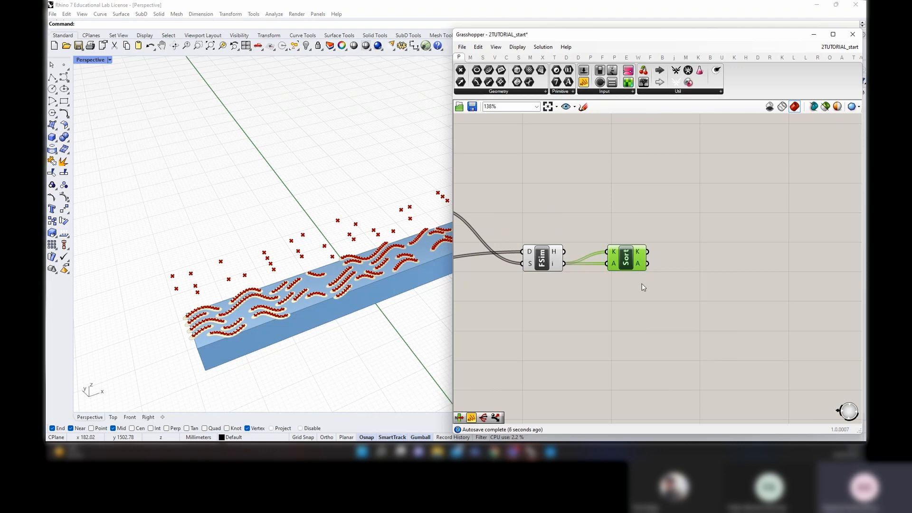
Add a List Item after Sort List, feeding L from the Insert Items output and i from the sorted indices
right_click_drag(657, 297, 679, 277)
scroll(587, 269, "down", 2)
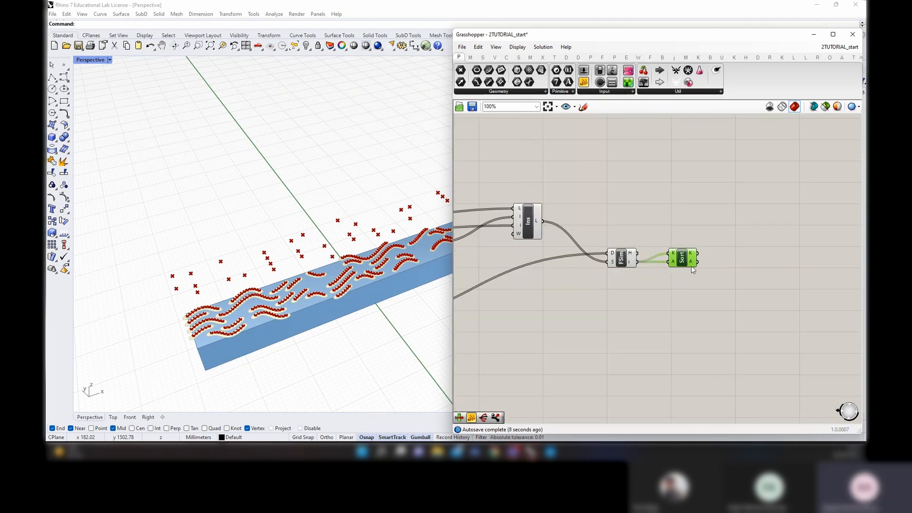
left_click(741, 291)
double_click(742, 292)
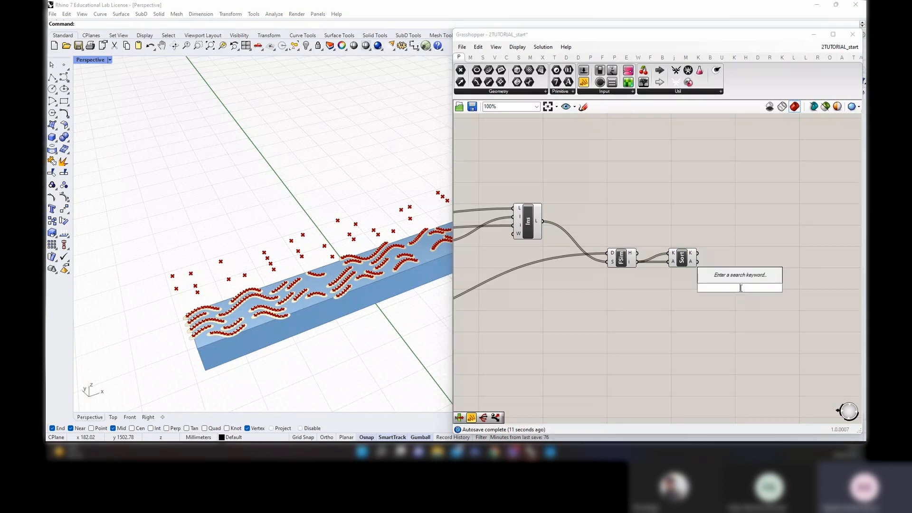
type("list item")
key("Return")
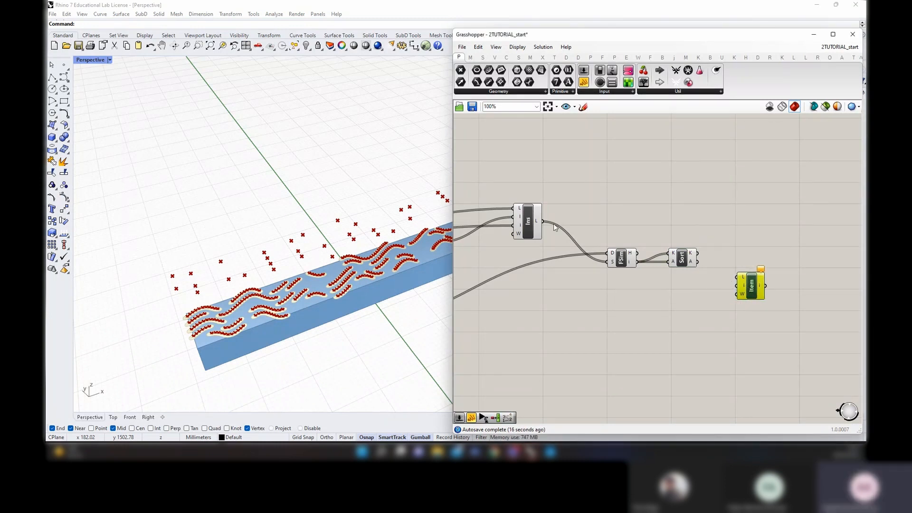
left_click_drag(545, 224, 737, 252)
left_click_drag(750, 254, 749, 259)
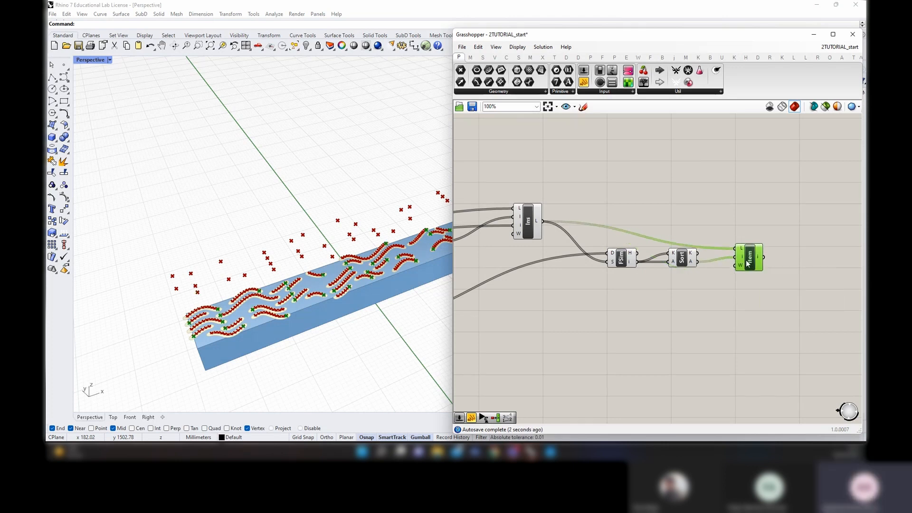
right_click_drag(741, 297, 657, 280)
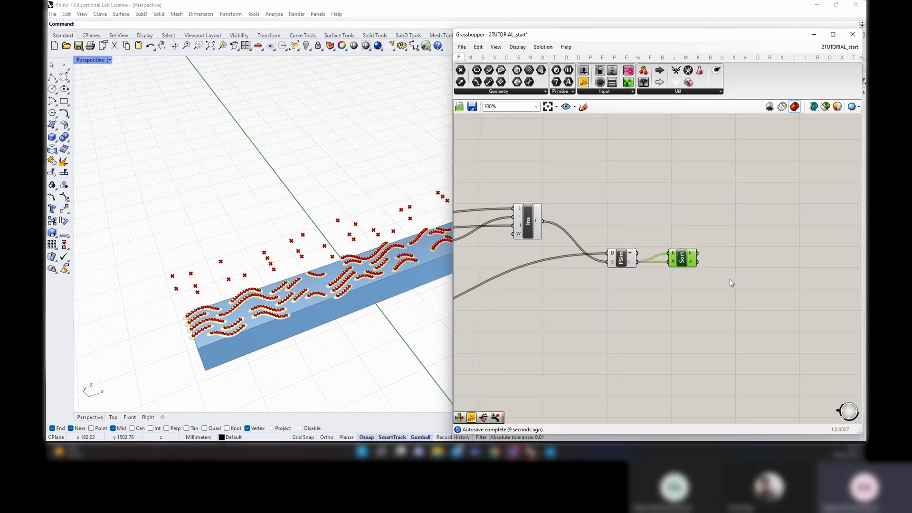
Add a List Item component after Sort List, feeding it the Insert Items list and the sorted indices
double_click(739, 285)
type("list i")
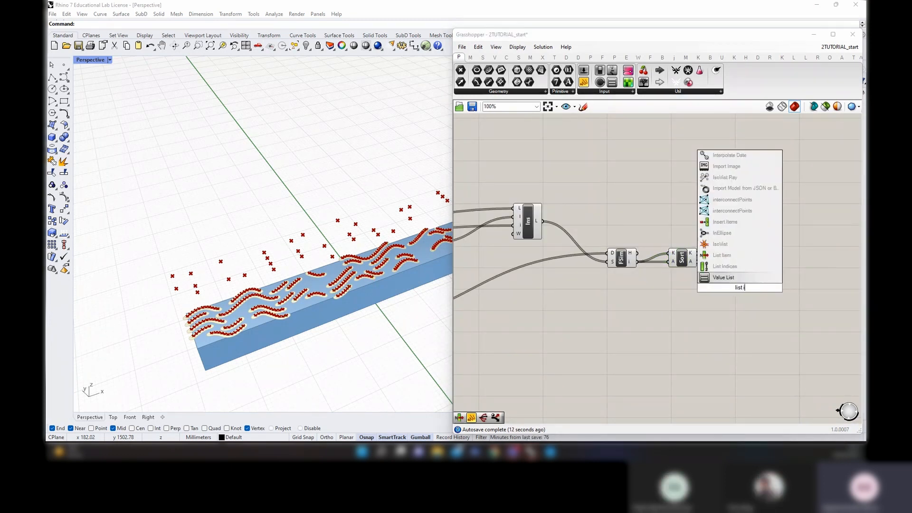
type("tem")
key("Return")
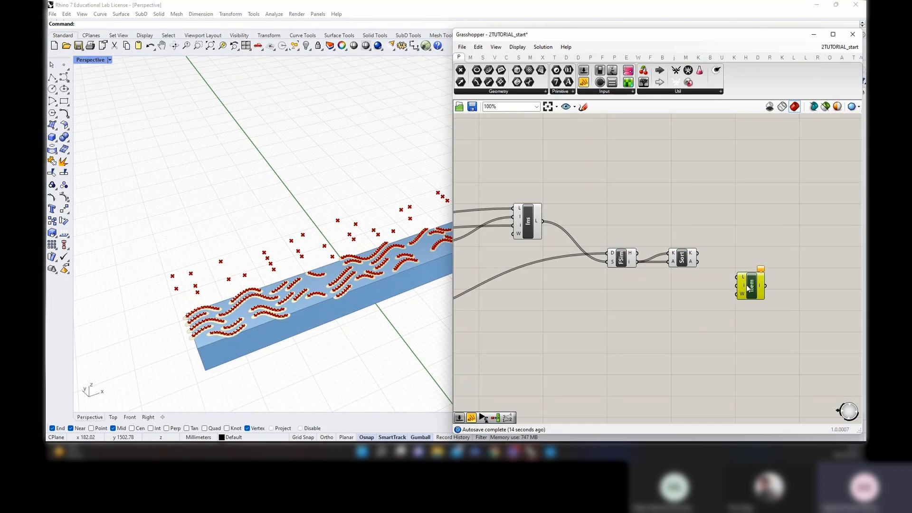
left_click_drag(542, 221, 736, 253)
left_click_drag(750, 256, 749, 262)
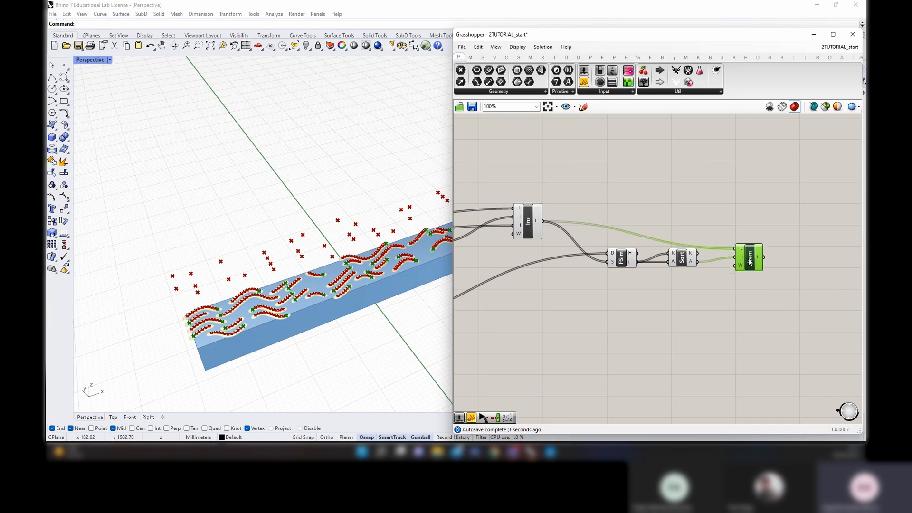
Duplicate the Move component beyond the List Item, keeping its motion wire, and feed the List Item output into its geometry input
scroll(661, 280, "down", 2)
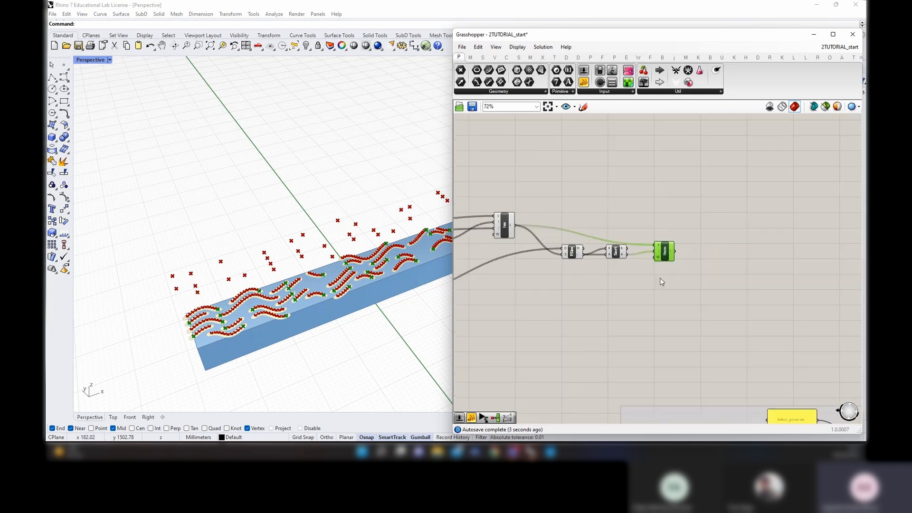
left_click(712, 285)
right_click_drag(577, 310, 722, 293)
left_click(580, 231)
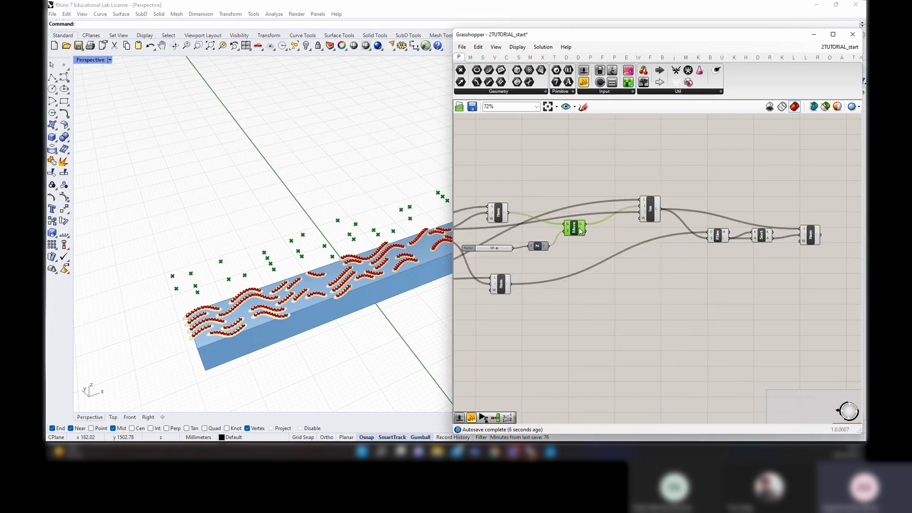
left_click_drag(579, 231, 856, 265, "alt")
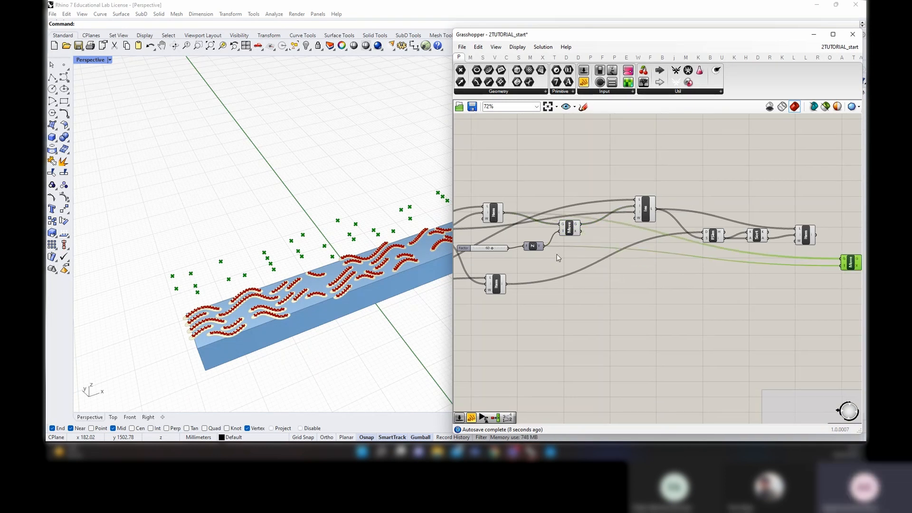
right_click_drag(821, 280, 701, 288)
left_click_drag(733, 269, 748, 263)
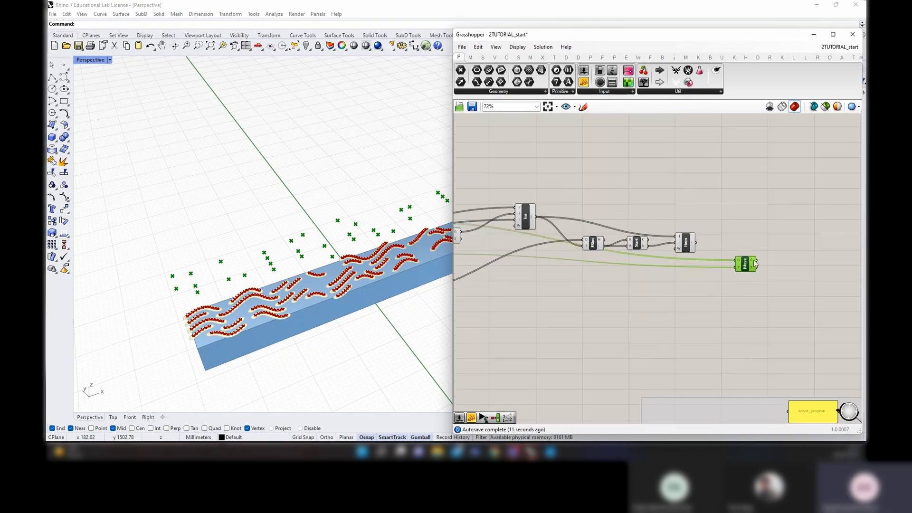
scroll(746, 252, "up", 2)
left_click_drag(688, 246, 734, 271)
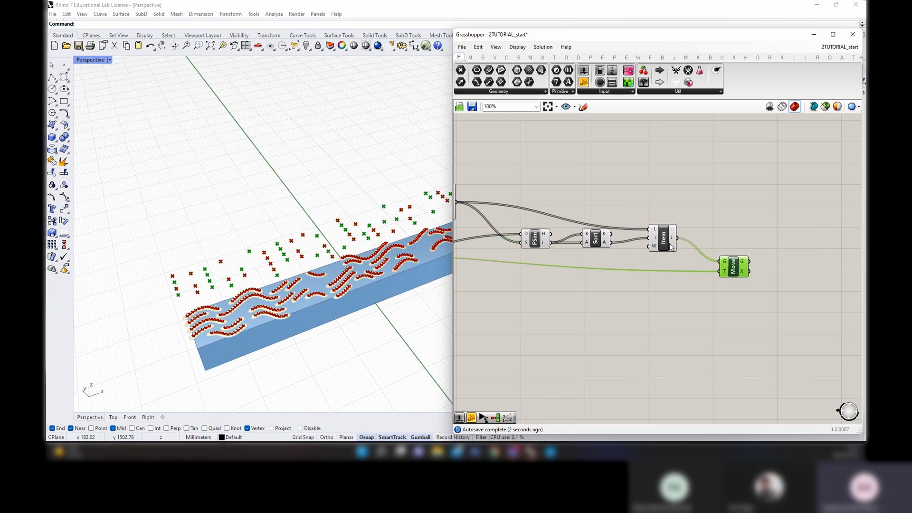
Add a second Insert Items component after the copied Move and feed it the list from the first Insert Items
right_click_drag(690, 253, 621, 259)
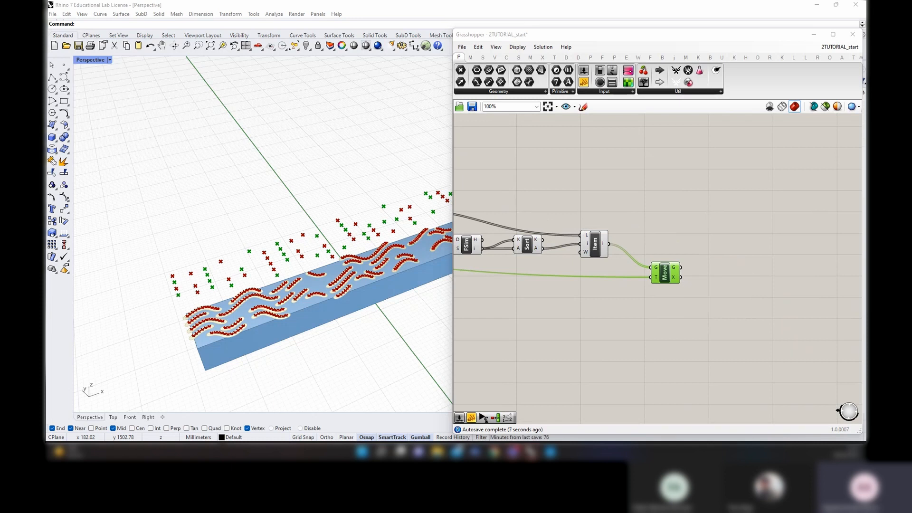
scroll(709, 274, "down", 1)
scroll(734, 263, "down", 3)
scroll(734, 265, "up", 2)
right_click_drag(727, 266, 664, 264)
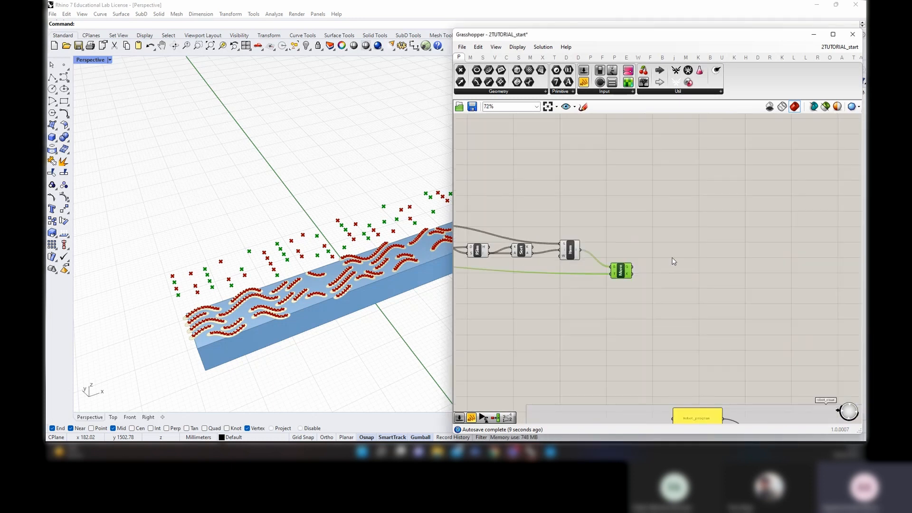
double_click(673, 261)
type("insert")
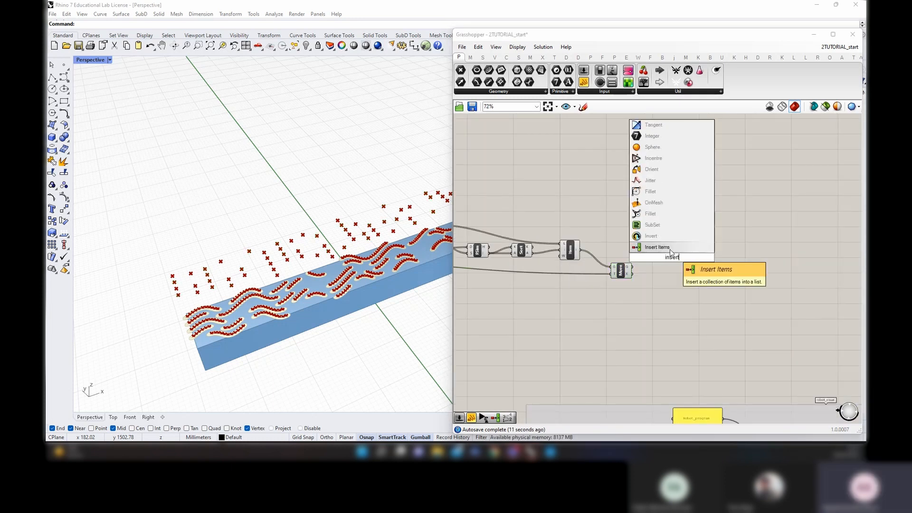
left_click(670, 250)
scroll(670, 252, "up", 3)
right_click_drag(553, 250, 662, 272)
scroll(618, 269, "down", 3)
left_click_drag(506, 239, 766, 274)
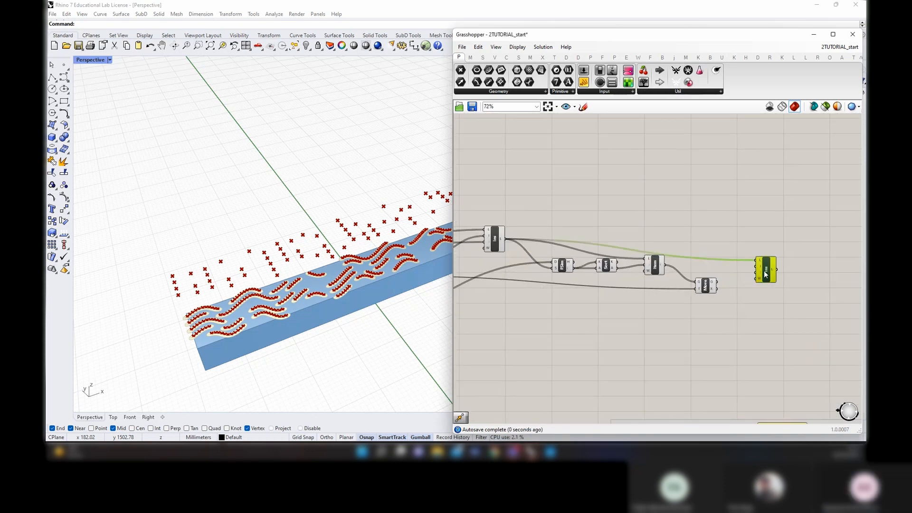
Wire the moved points into the new Insert Items' item input and the sorted indices into its index input
scroll(766, 274, "up", 2)
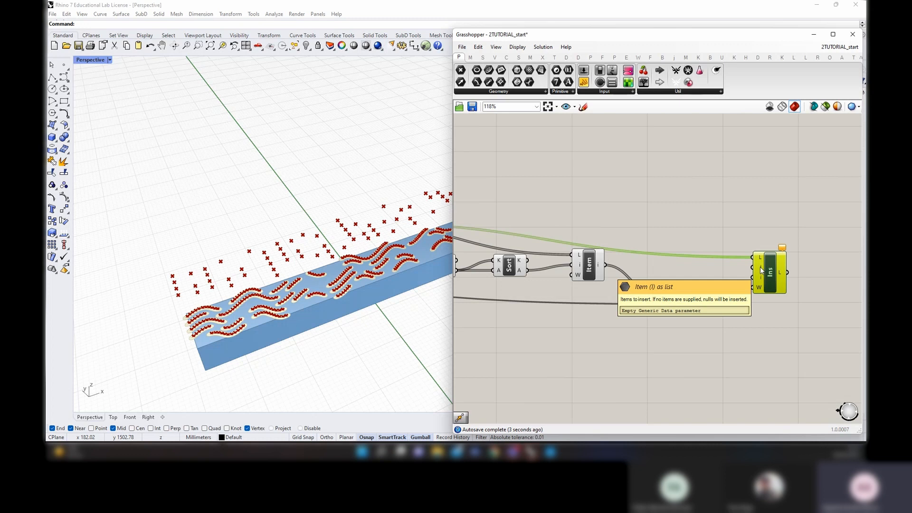
left_click(686, 299)
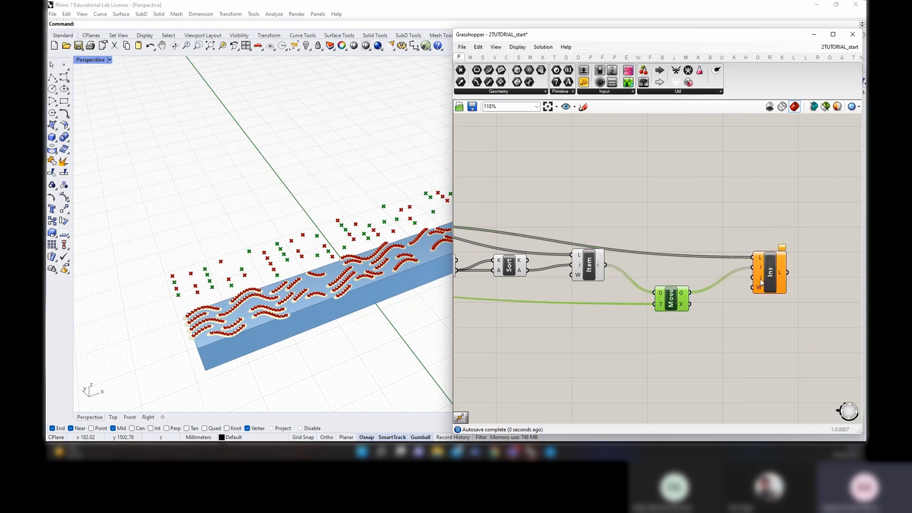
scroll(760, 279, "down", 2)
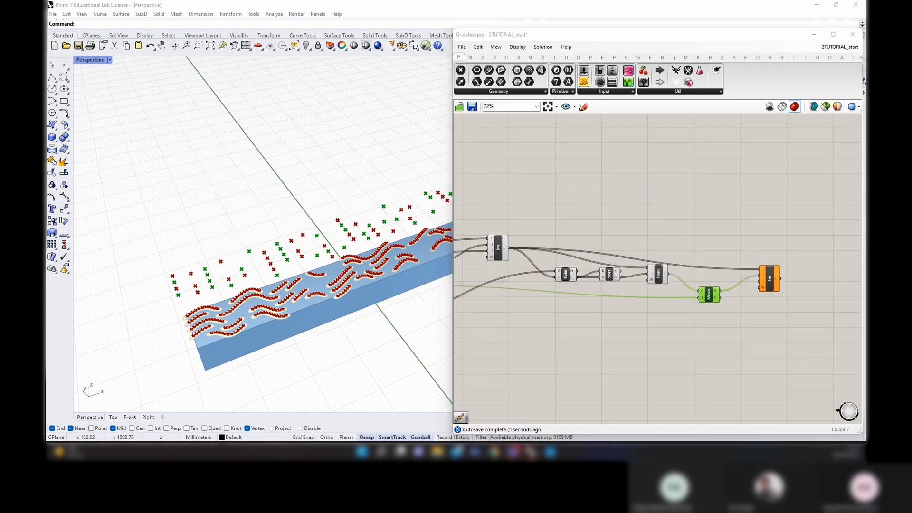
scroll(626, 289, "up", 2)
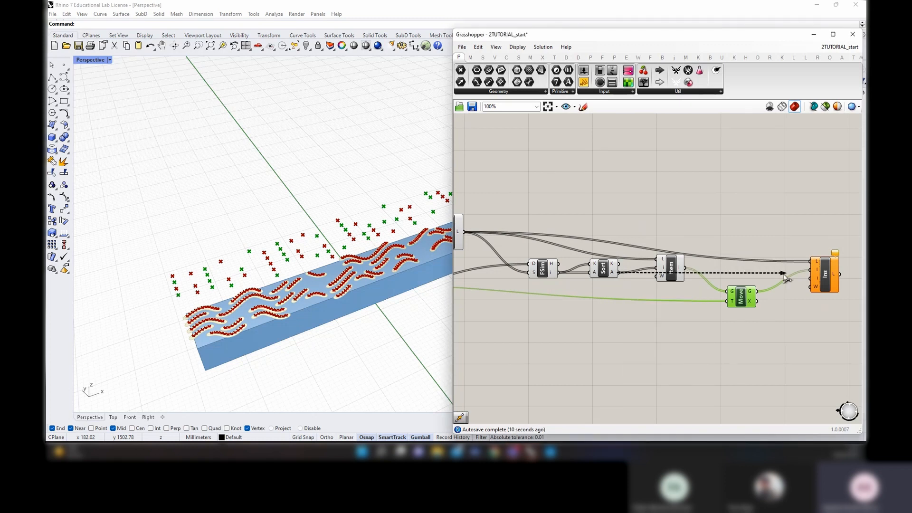
left_click_drag(828, 287, 832, 268)
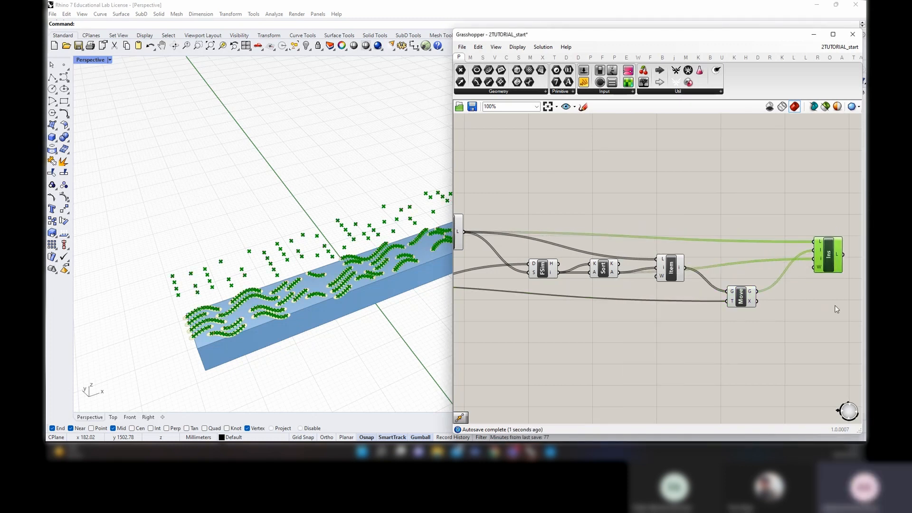
Add a List Item component after the second Insert Items and connect the combined list to it
right_click_drag(837, 309, 650, 330)
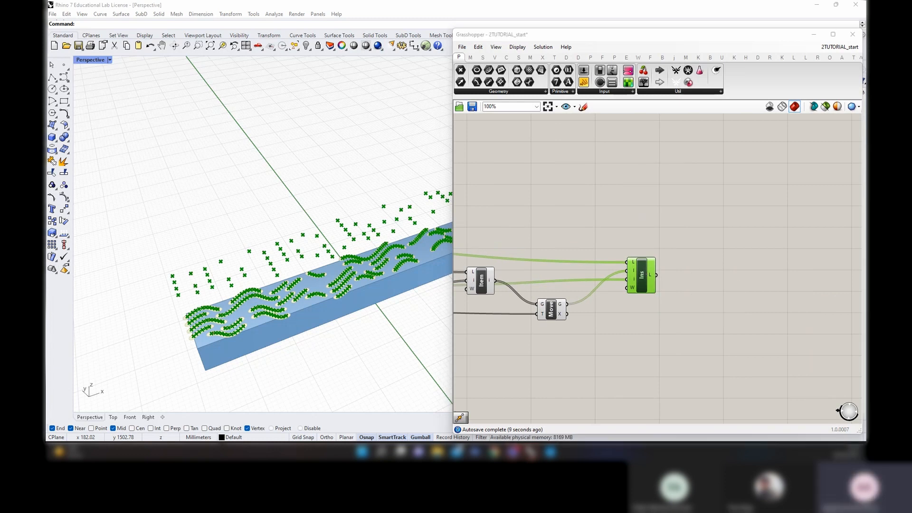
double_click(746, 281)
scroll(753, 296, "down", 6)
scroll(622, 292, "up", 3)
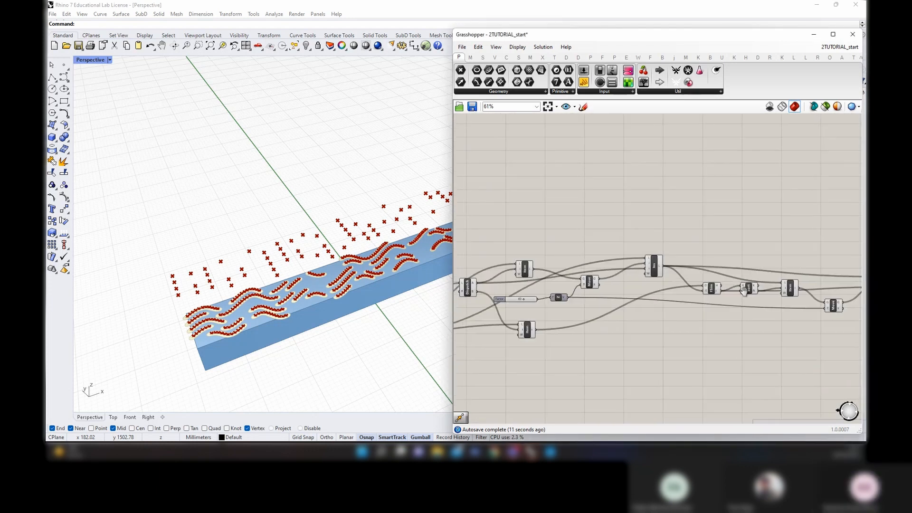
scroll(716, 298, "up", 3)
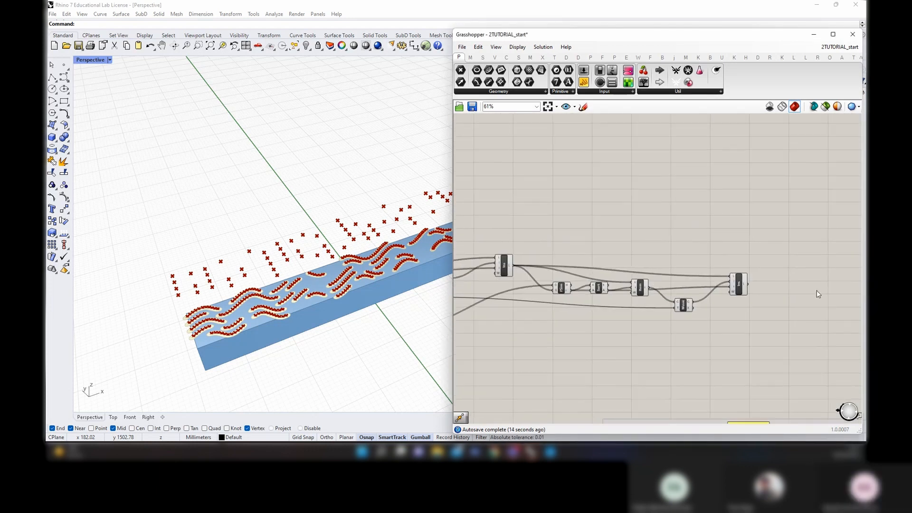
double_click(720, 288)
type("lisn")
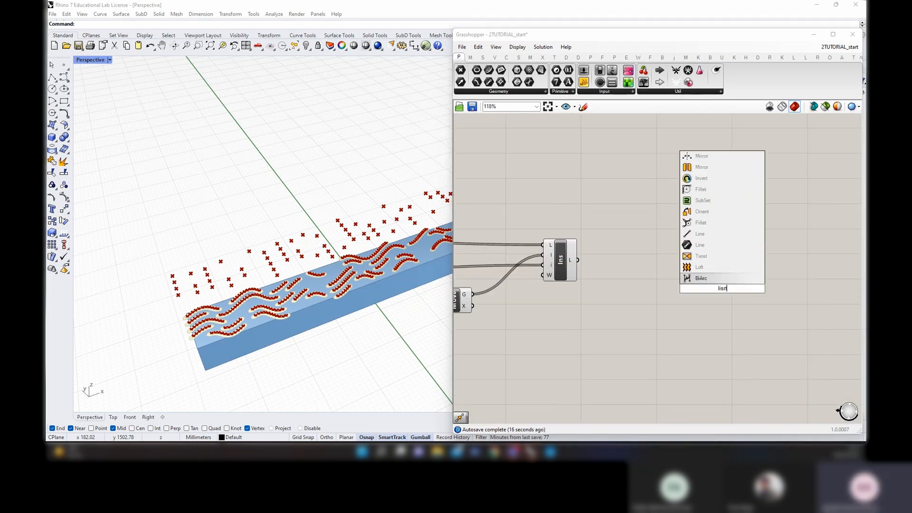
type("lis")
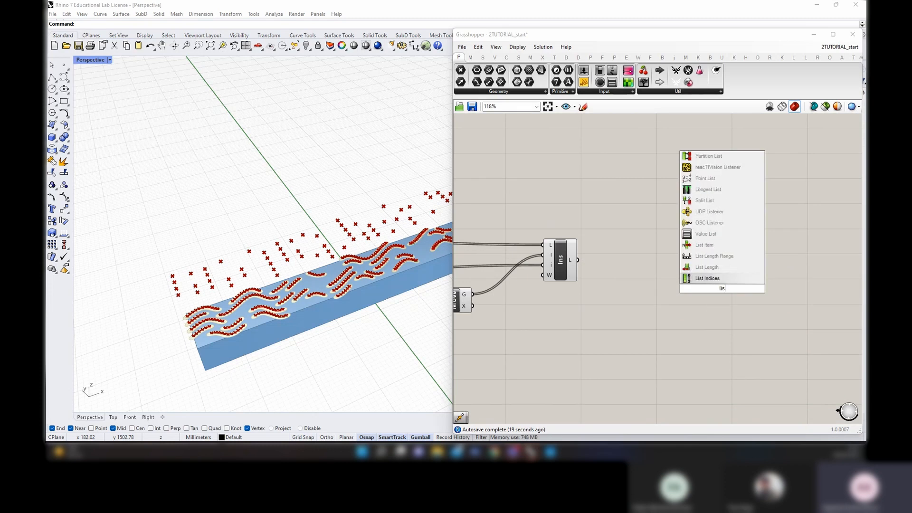
type("t item")
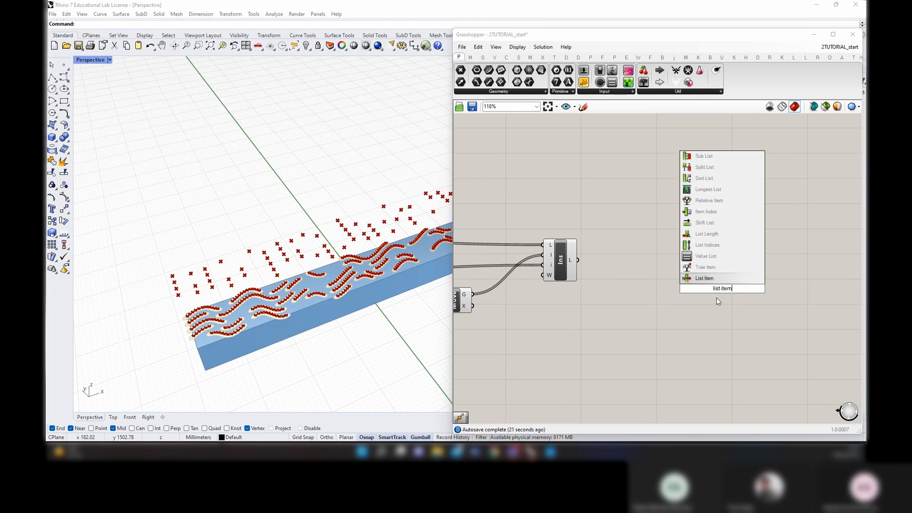
key("Return")
left_click_drag(578, 260, 690, 269)
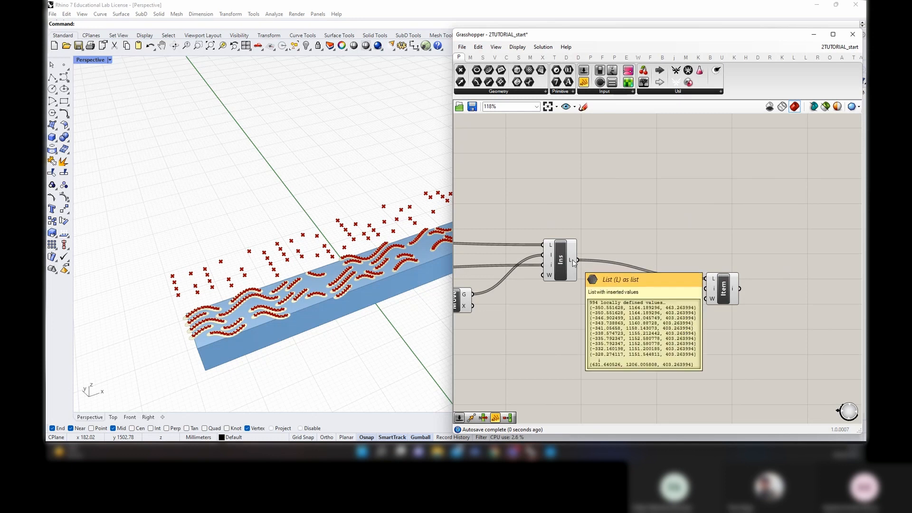
Create a number slider ranging from 0 to 993 and connect it to the new List Item's index input
double_click(635, 300)
type("0<993")
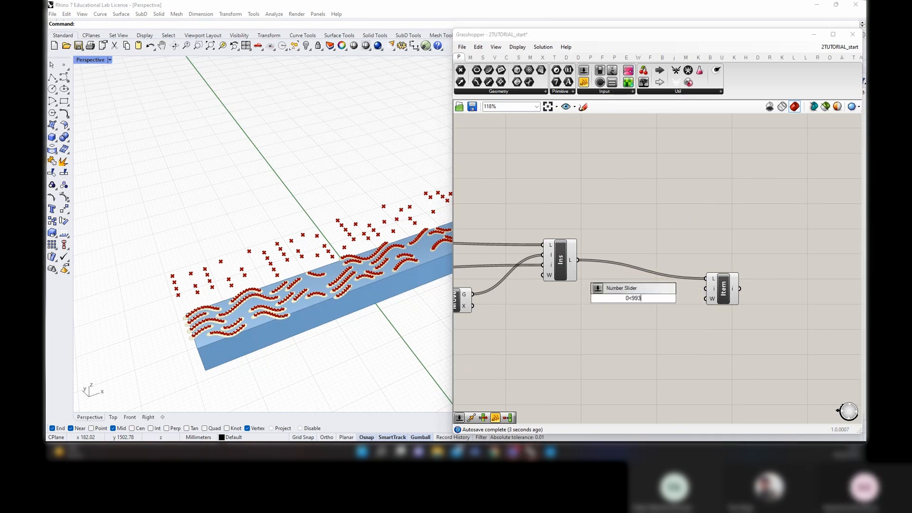
key("Return")
scroll(754, 322, "up", 3)
left_click_drag(631, 285, 699, 268)
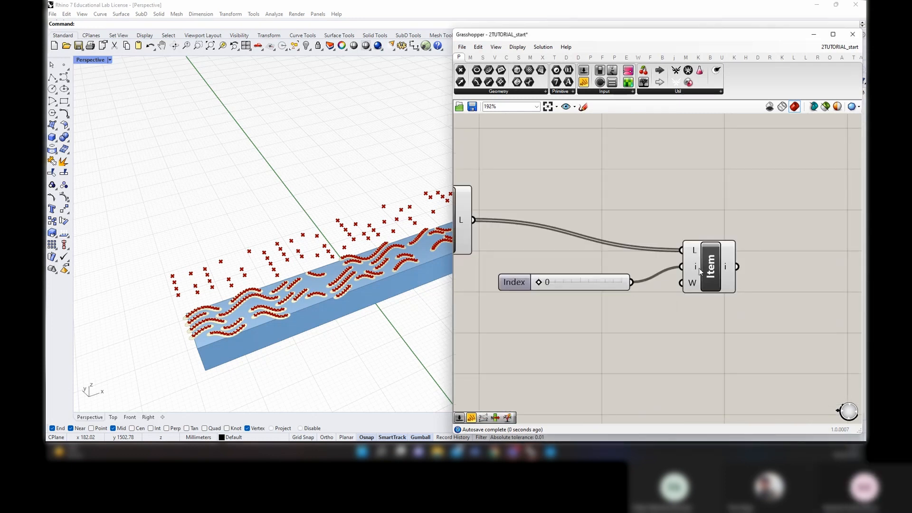
Highlight the last List Item's point in the viewport and advance the index slider to 24 to check the point order
left_click(700, 268)
scroll(442, 305, "up", 3)
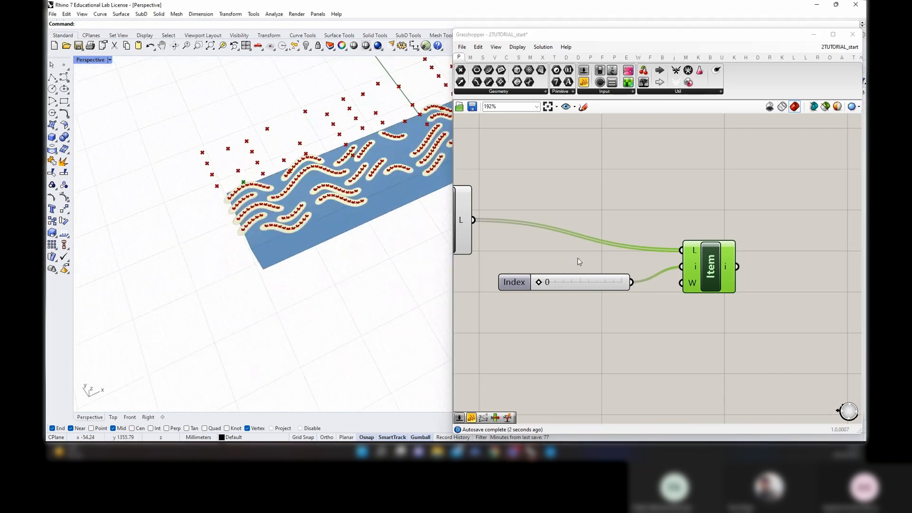
scroll(570, 263, "up", 2)
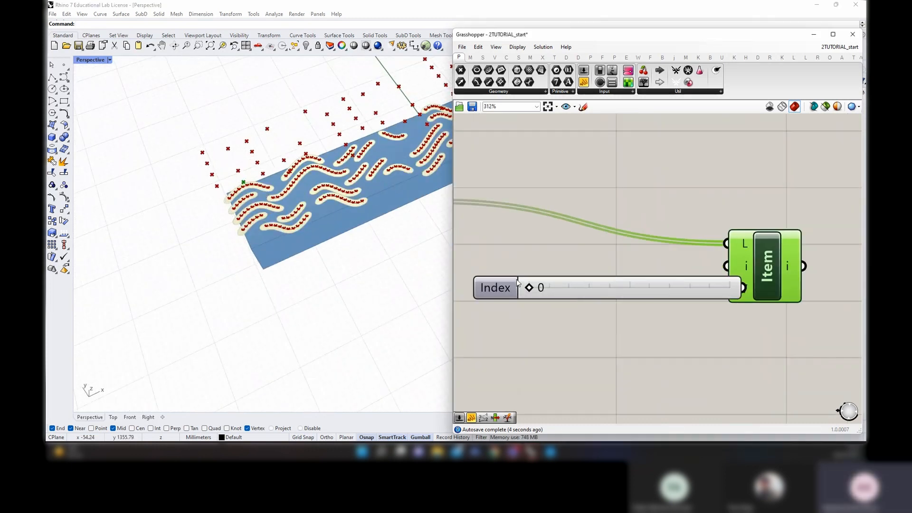
scroll(527, 285, "up", 3)
left_click_drag(542, 295, 552, 299)
scroll(552, 299, "down", 5)
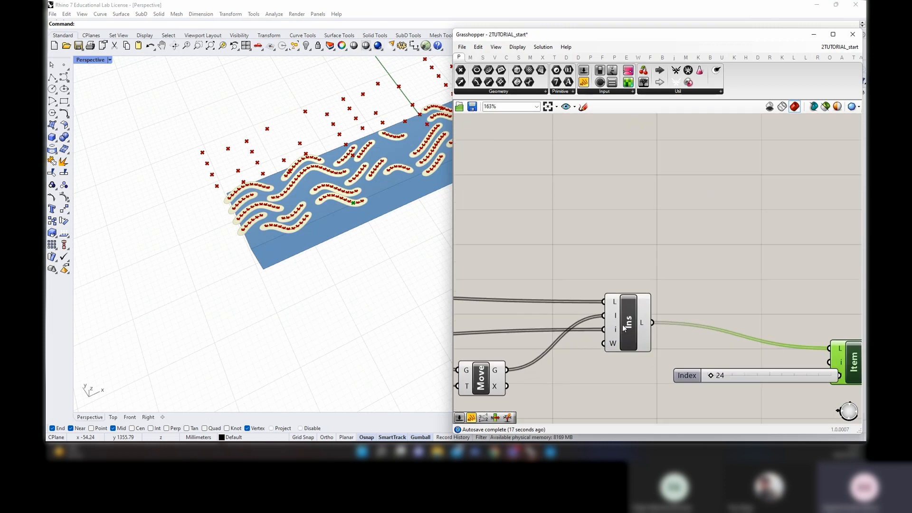
Add an expression to the index input of the second Insert Items component and commit it
right_click(616, 332)
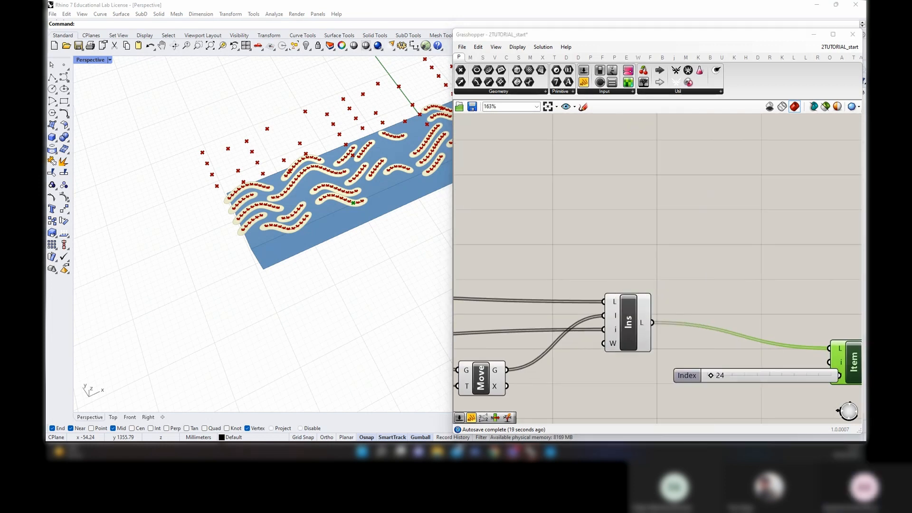
right_click(610, 329)
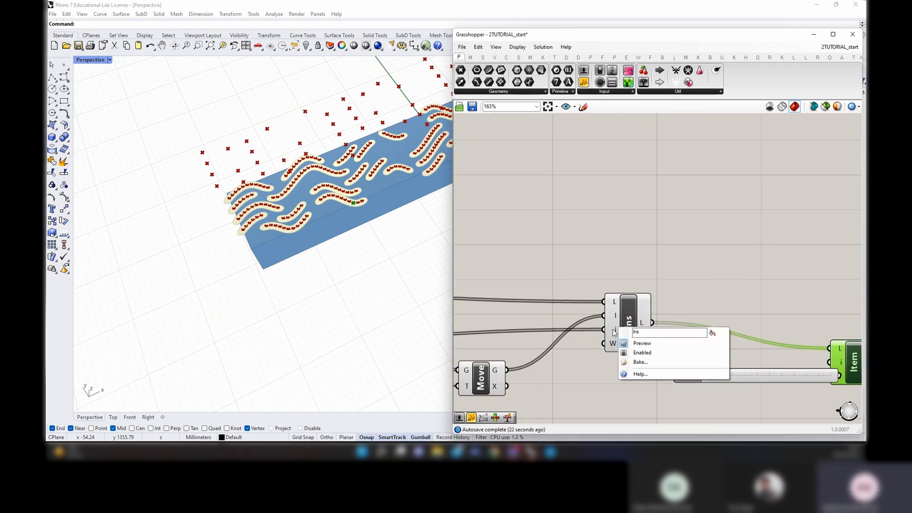
mouse_move(666, 362)
left_click(743, 371)
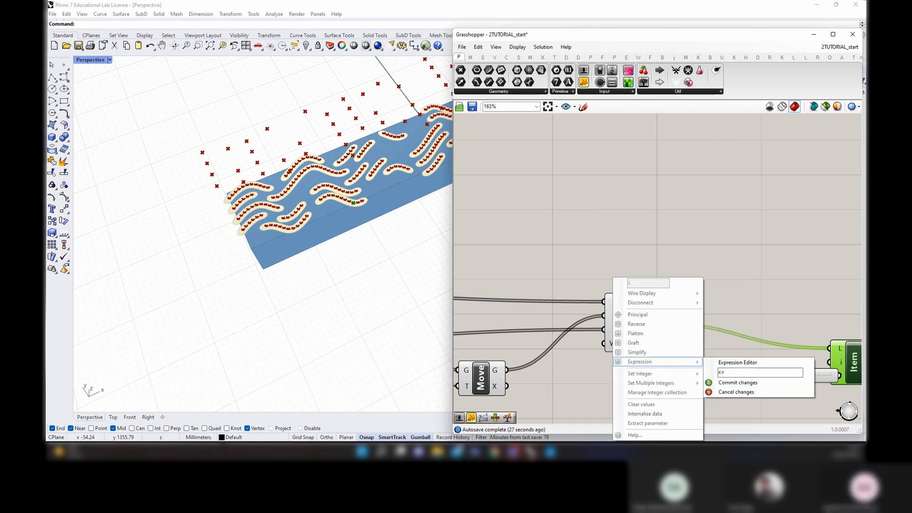
left_click(740, 383)
Set the index slider to 11 to check the point order along the curves
right_click_drag(710, 383, 639, 343)
scroll(576, 338, "up", 5)
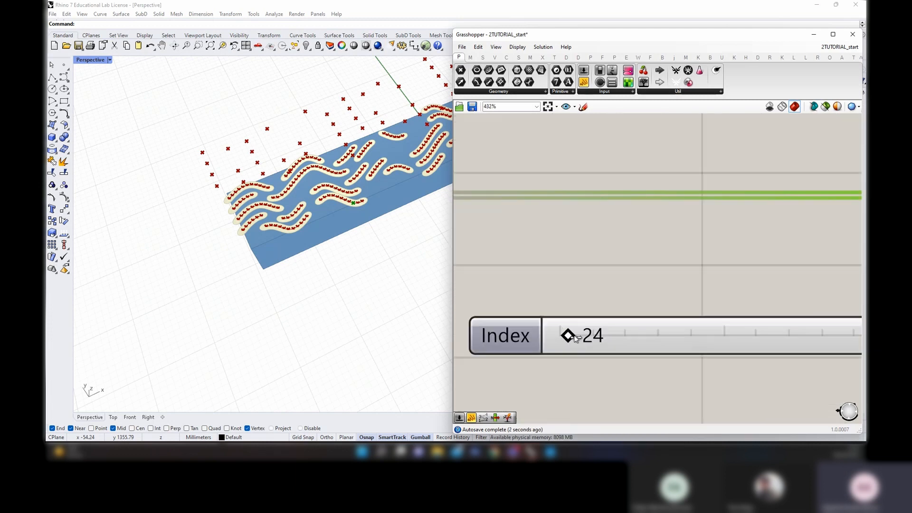
left_click_drag(568, 335, 564, 336)
scroll(557, 298, "down", 5)
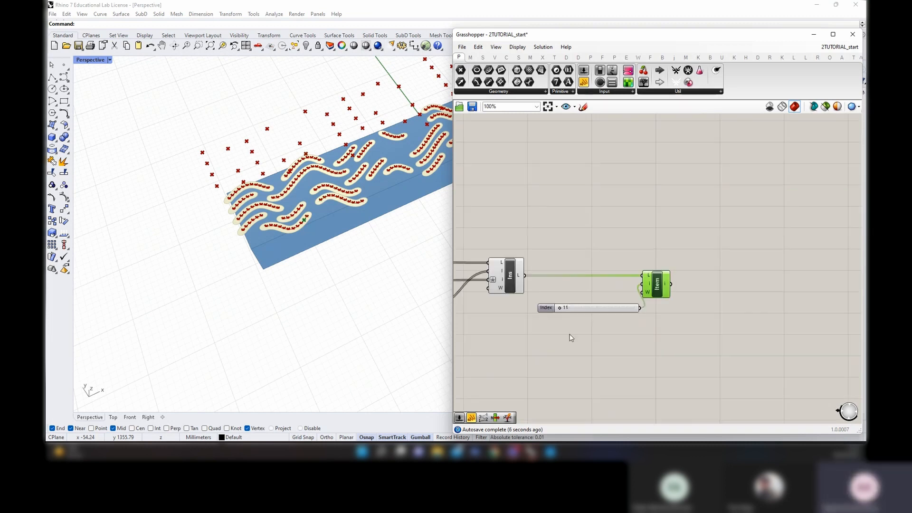
Create a new number slider starting at 0 and connect it to the List Item's index input in place of the existing slider
double_click(598, 330)
type("0<")
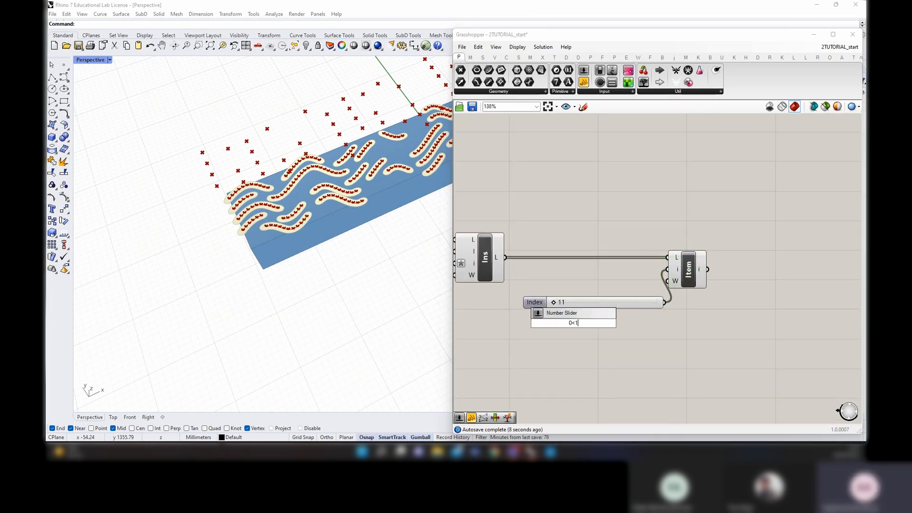
type("2")
key("Return")
scroll(617, 327, "up", 2)
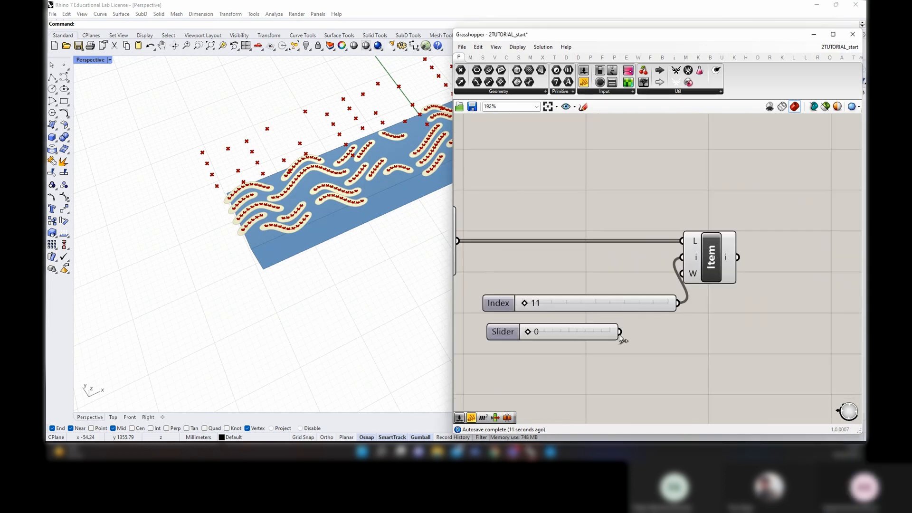
left_click_drag(622, 322, 668, 269)
scroll(568, 325, "up", 3)
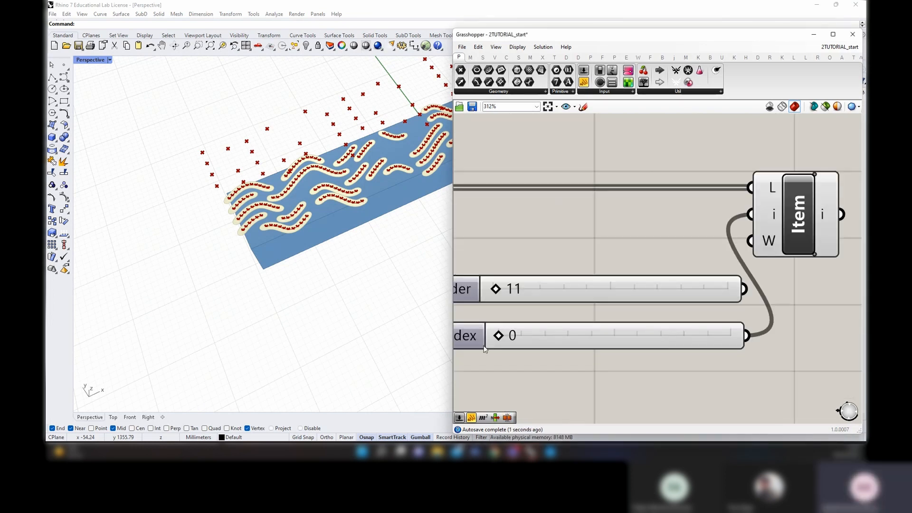
scroll(676, 262, "down", 2)
Highlight the List Item's point in the viewport and run the index slider through 13 and beyond to check the order of raised points
left_click(763, 228)
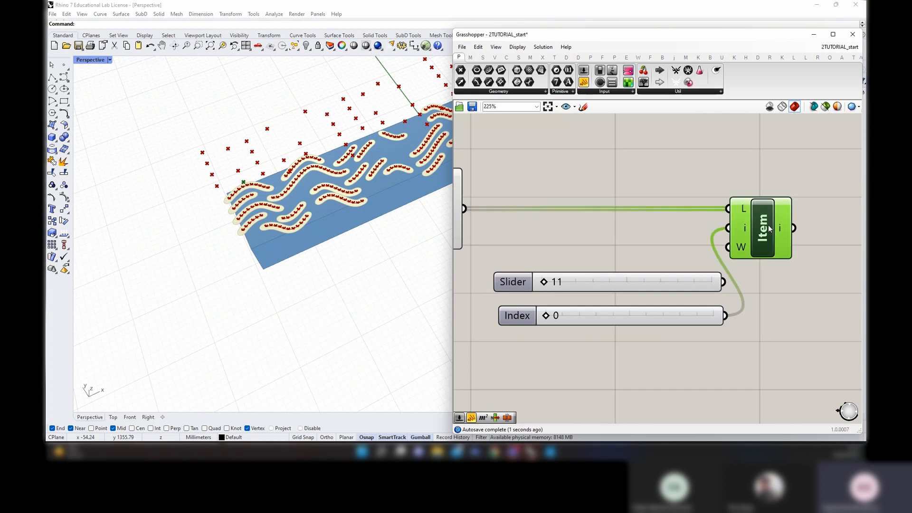
scroll(550, 320, "up", 3)
left_click_drag(548, 322, 723, 322)
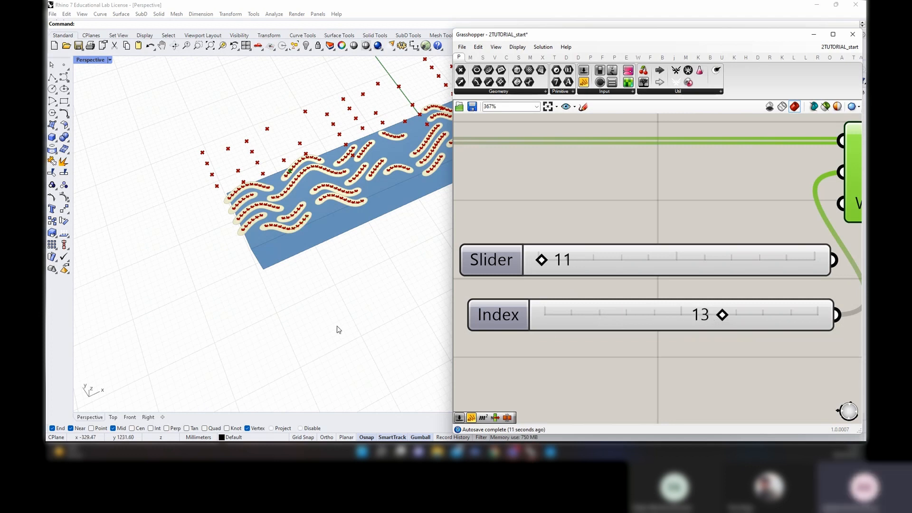
right_click_drag(338, 330, 326, 261)
scroll(326, 261, "down", 5)
right_click_drag(344, 352, 356, 272, "shift")
scroll(356, 272, "up", 4)
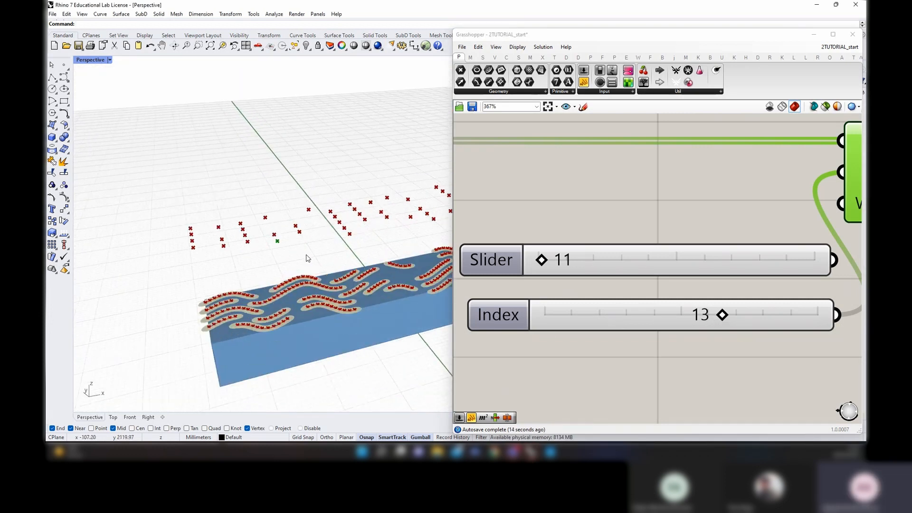
scroll(720, 331, "up", 2)
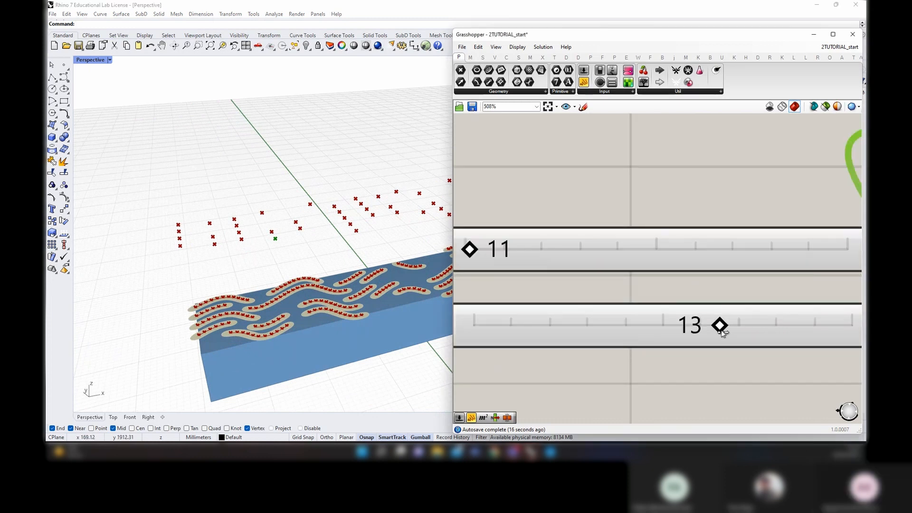
left_click_drag(722, 333, 820, 326)
right_click_drag(818, 354, 673, 330)
left_click_drag(678, 300, 412, 309)
Delete the test List Item and its two index sliders behind the last Insert Items component
scroll(694, 309, "down", 8)
left_click_drag(740, 335, 633, 238)
key("Delete")
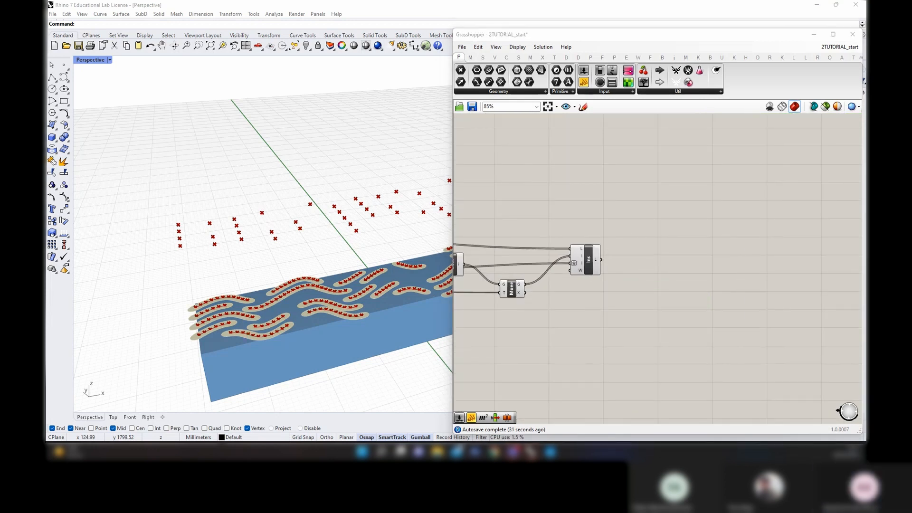
scroll(665, 252, "down", 8)
left_click_drag(755, 311, 577, 235)
left_click_drag(584, 239, 641, 239)
scroll(617, 207, "up", 7)
scroll(605, 200, "down", 6)
right_click_drag(503, 213, 600, 264)
scroll(606, 247, "up", 4)
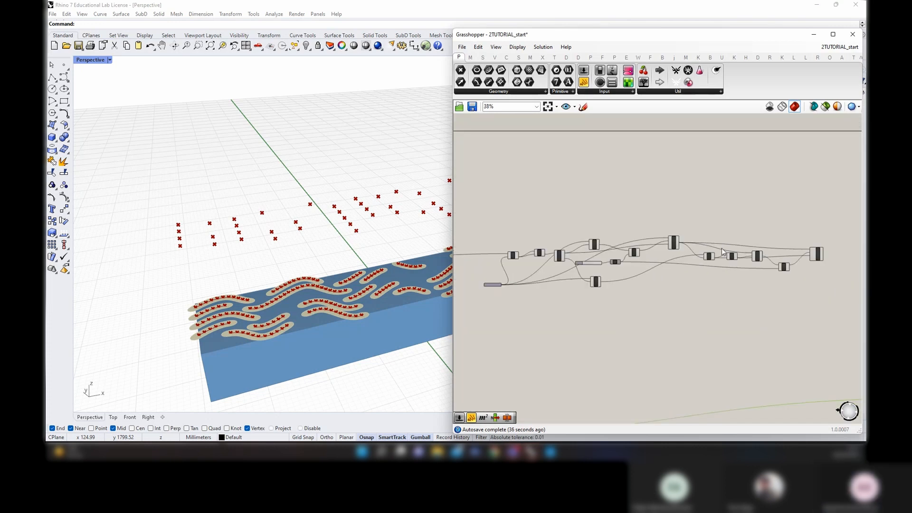
scroll(722, 248, "down", 4)
left_click_drag(780, 265, 612, 249)
right_click_drag(559, 264, 673, 268)
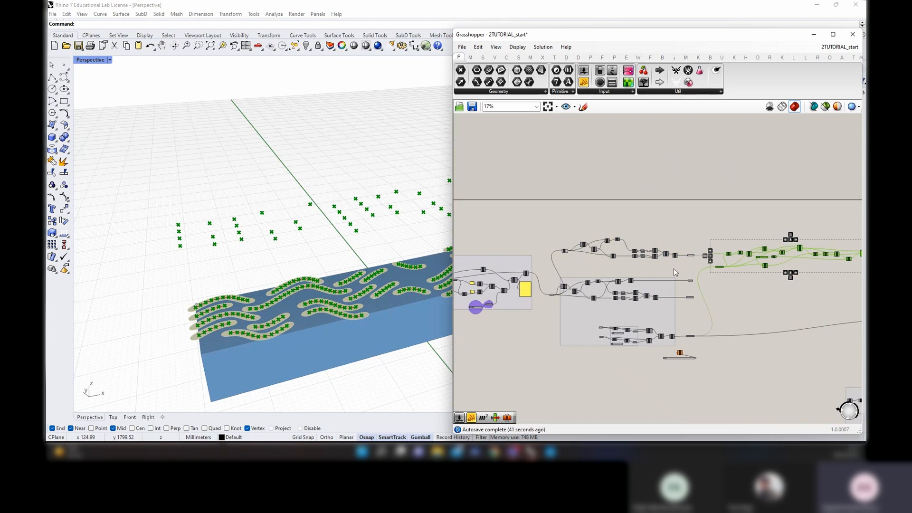
Group the ungrouped upper branch of components before the insertion chain and give the group a title ending in "end points of curves"
scroll(673, 266, "up", 3)
left_click_drag(676, 269, 478, 197)
scroll(513, 215, "up", 3)
right_click(568, 209)
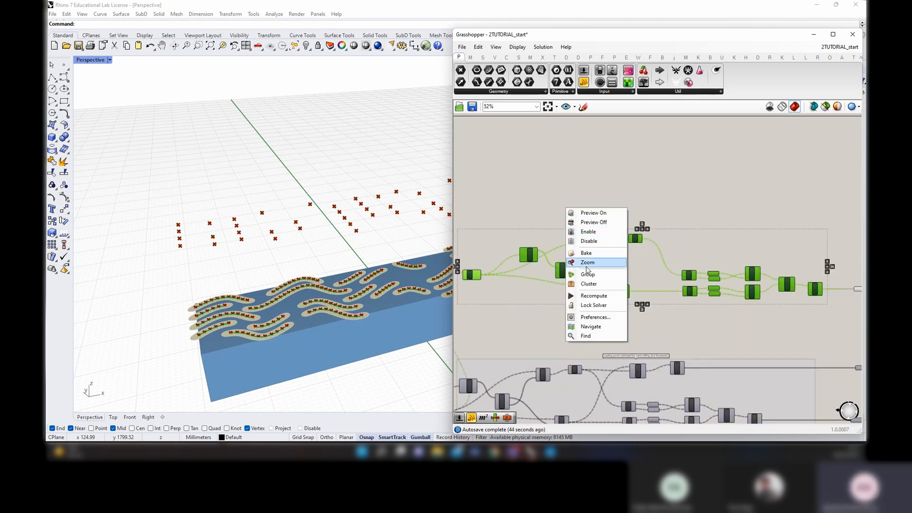
left_click(589, 262)
right_click(595, 237)
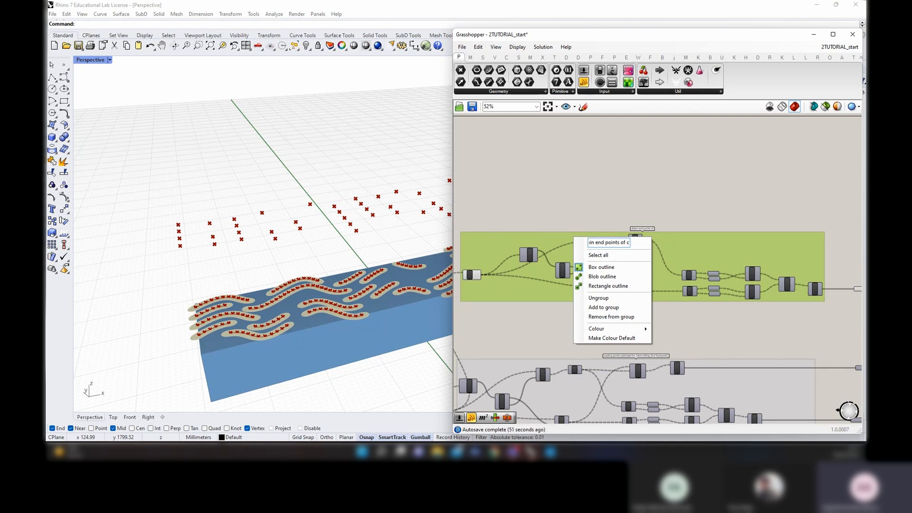
type("urves")
left_click(749, 216)
Group the whole point insertion chain, including its slider, and title the group "create buffer zones"
right_click_drag(749, 216, 522, 223)
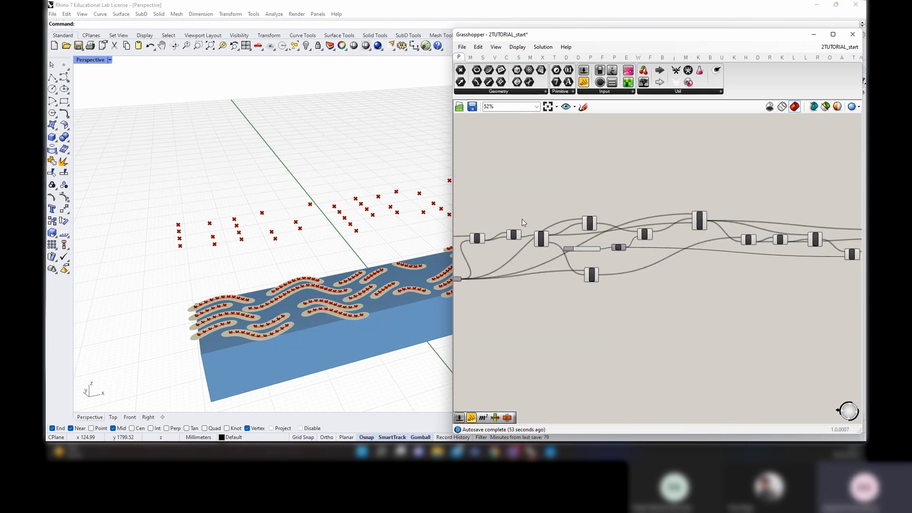
scroll(525, 223, "down", 3)
left_click_drag(797, 296, 499, 180)
right_click(527, 196)
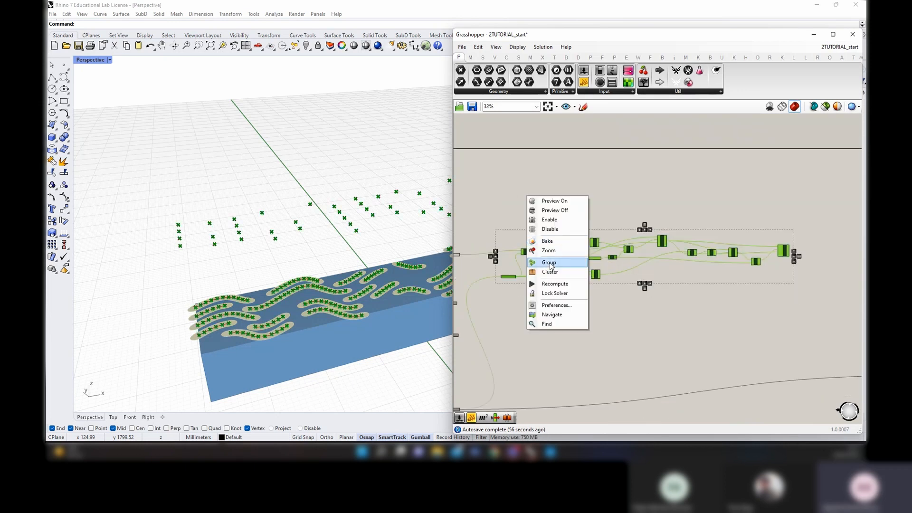
left_click(549, 264)
right_click(614, 238)
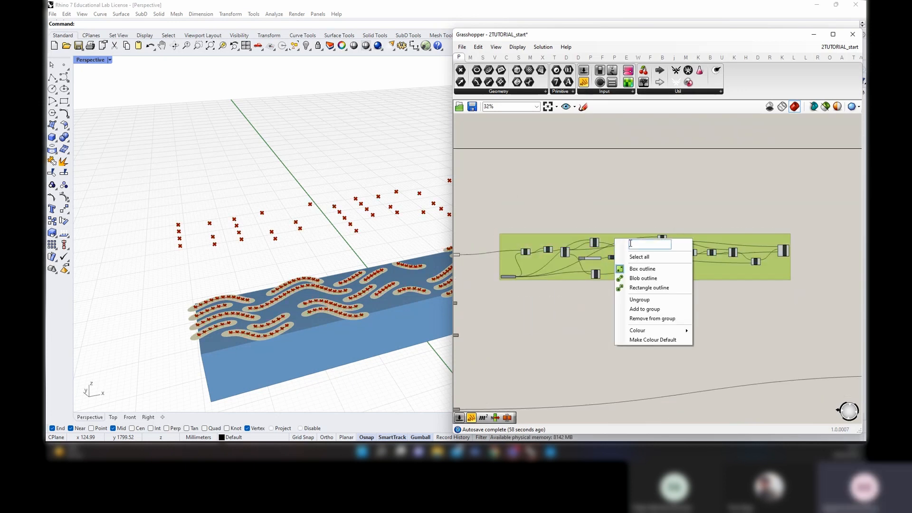
type("create buffer zones")
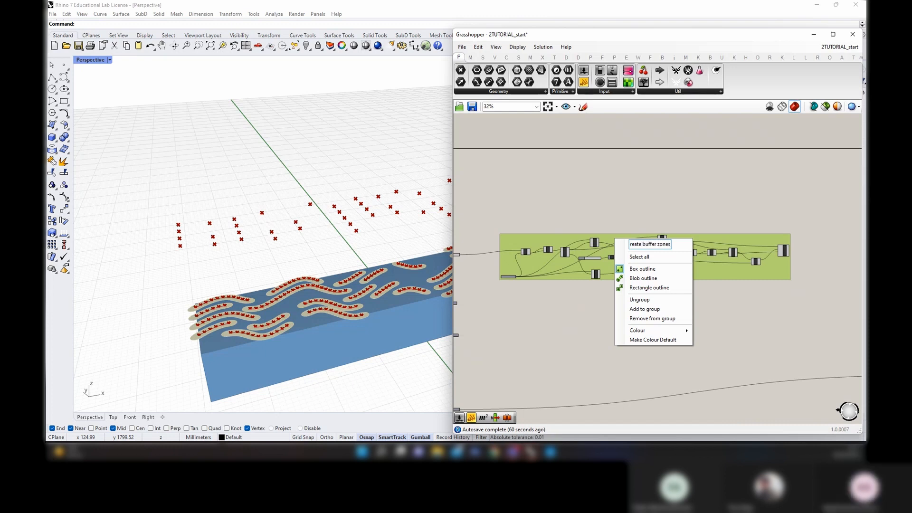
left_click(674, 206)
Connect the last Insert Items list output to the XY plane component that feeds the robot group's Target
right_click_drag(828, 340, 574, 283)
scroll(524, 200, "up", 4)
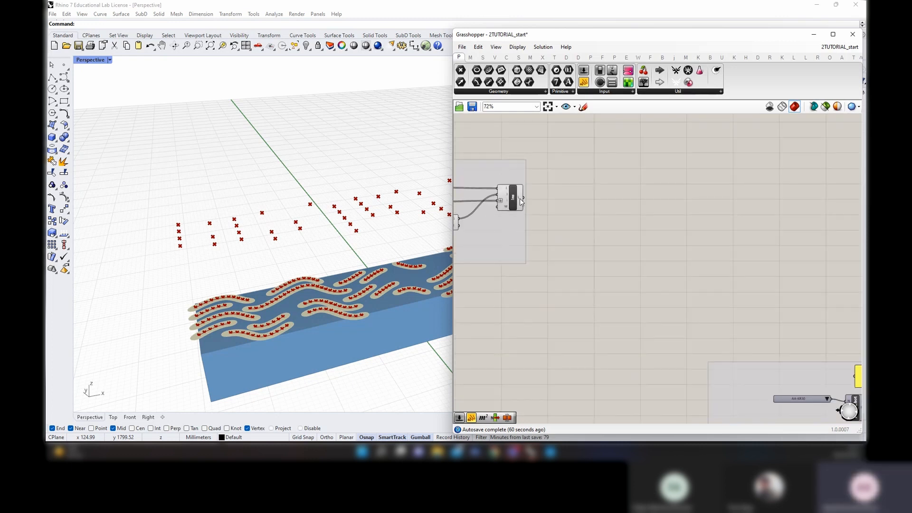
left_click_drag(522, 199, 723, 283)
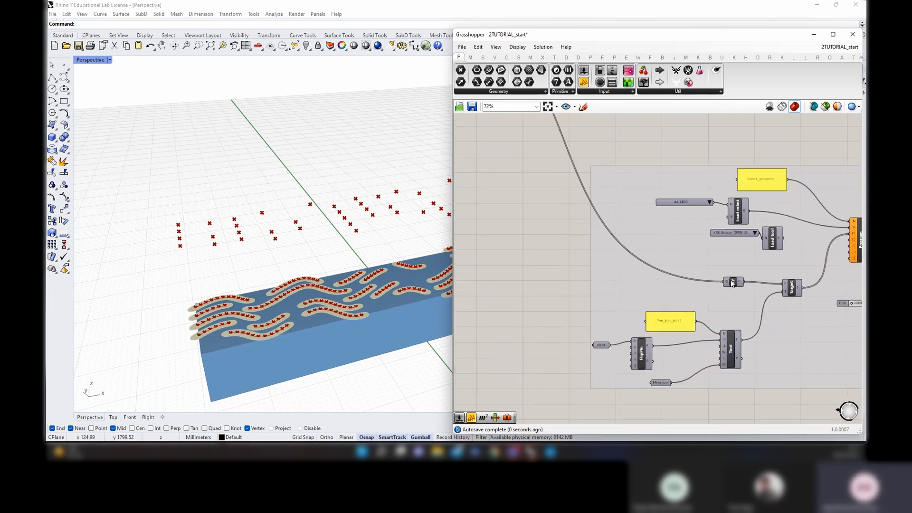
left_click(731, 282)
right_click_drag(751, 292, 606, 274)
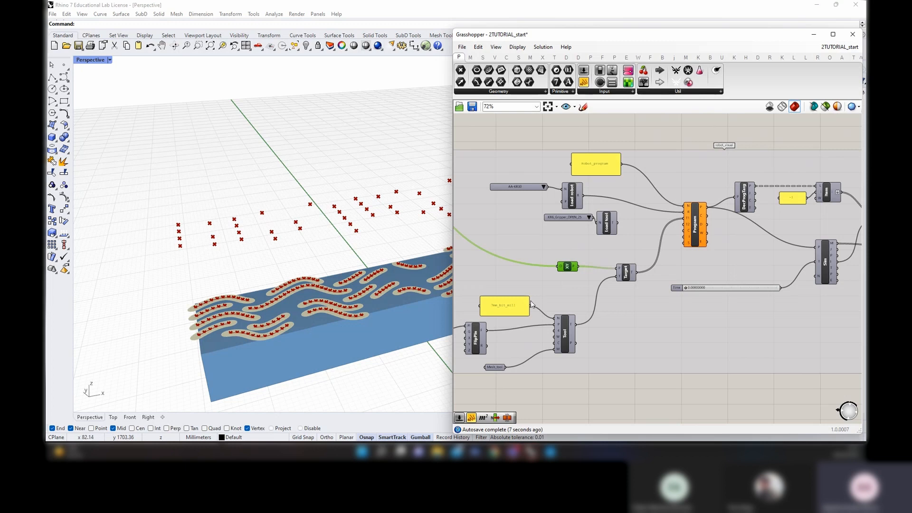
Turn off the preview of every component in the definition
scroll(687, 273, "down", 1)
scroll(566, 272, "down", 4)
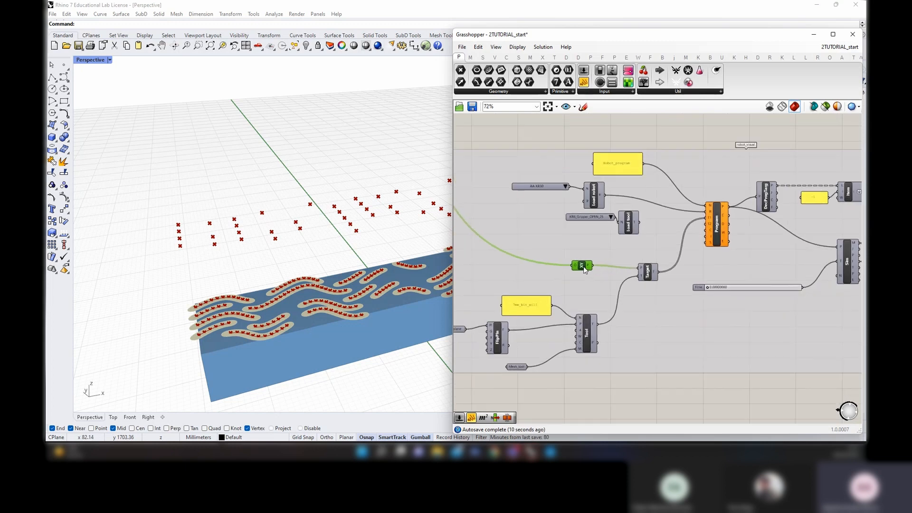
scroll(588, 198, "down", 2)
scroll(775, 242, "up", 3)
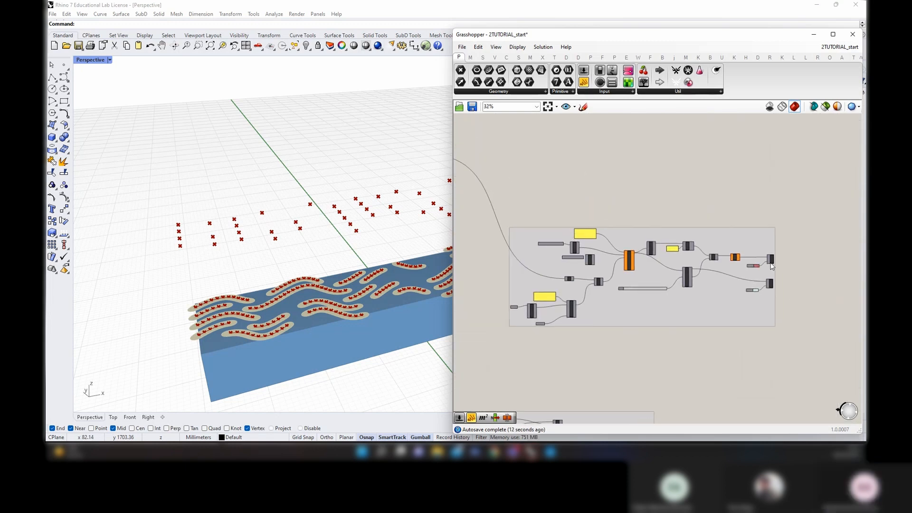
key("ctrl+a")
middle_click(720, 162)
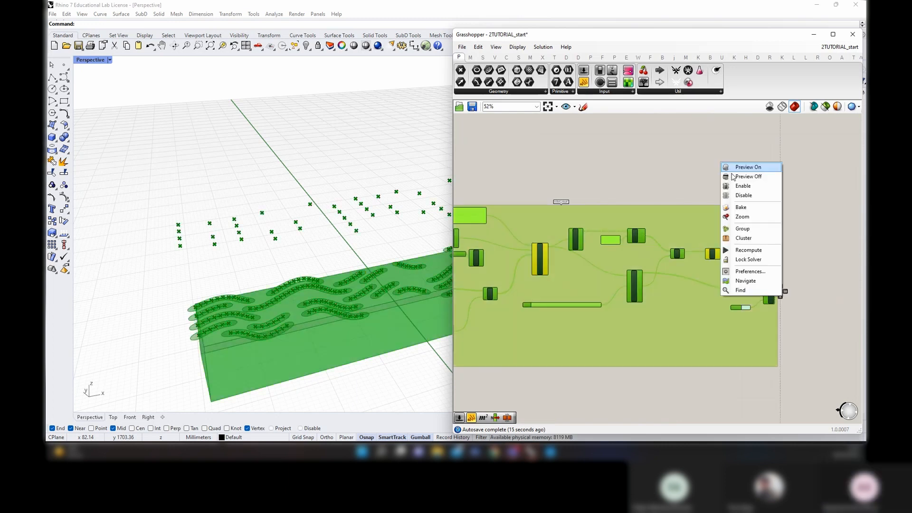
left_click(736, 177)
left_click(739, 194)
Turn the preview back on for the two preview components at the end of the robot group
left_click(769, 295)
left_click(769, 255, "shift")
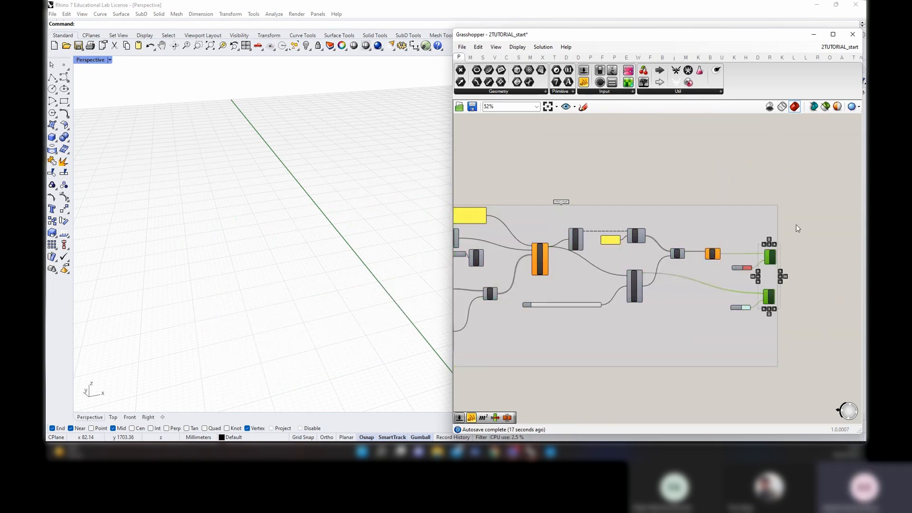
right_click(796, 224)
left_click(805, 231)
scroll(782, 216, "down", 3)
left_click(783, 220)
scroll(308, 250, "down", 7)
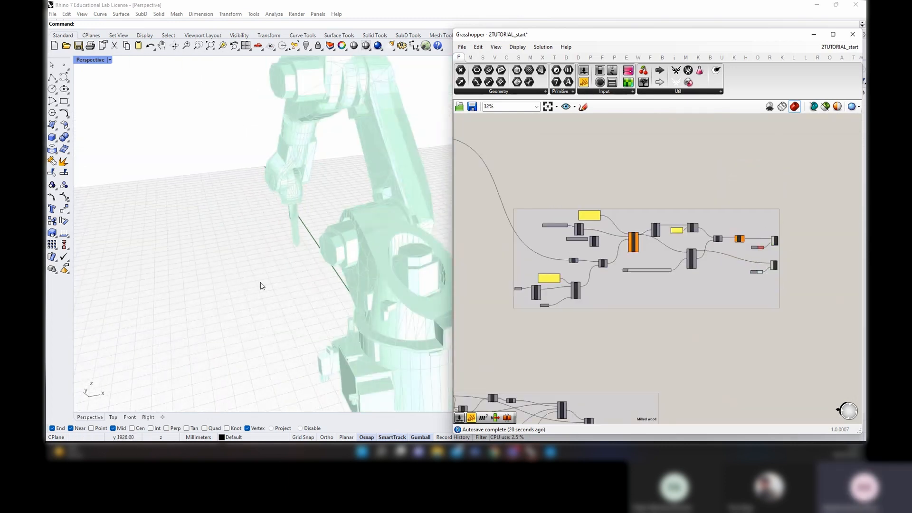
right_click_drag(261, 285, 352, 281)
Turn the preview back on for the Old Paint preview component
right_click_drag(693, 362, 732, 214)
scroll(701, 326, "up", 3)
scroll(695, 305, "up", 3)
left_click(685, 301)
right_click(714, 263)
left_click(724, 269)
left_click(726, 271)
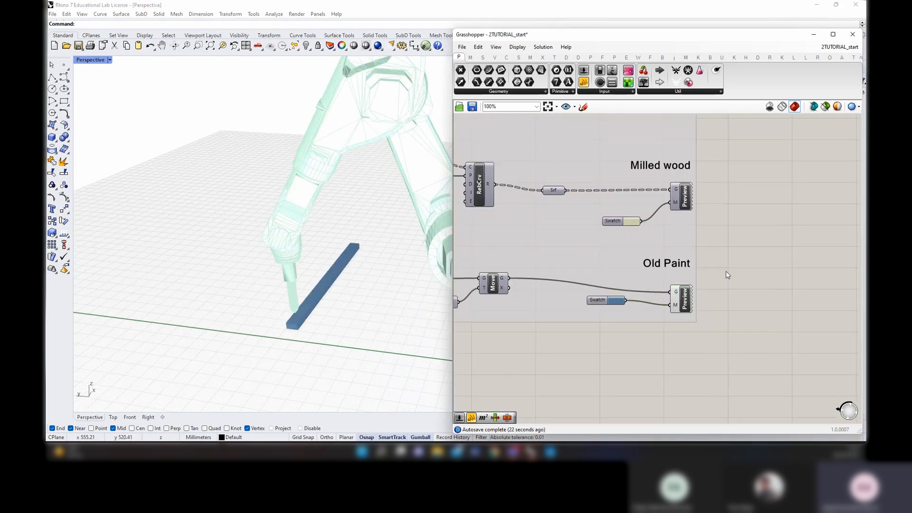
Set the simulation's Time slider to about 0.07 to examine the robot's first milling moves along the beam
scroll(233, 290, "up", 7)
right_click_drag(307, 305, 381, 317)
scroll(725, 309, "down", 4)
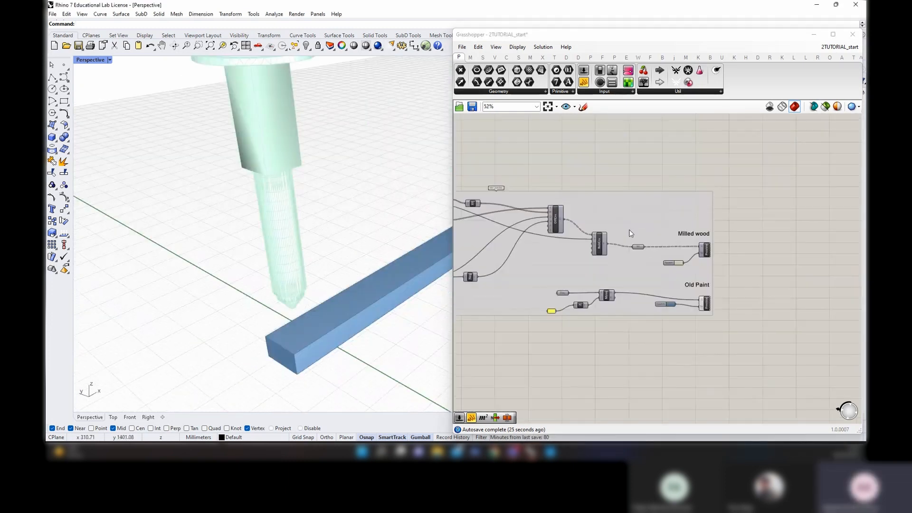
right_click_drag(631, 231, 790, 383)
right_click_drag(851, 146, 658, 287)
scroll(659, 291, "up", 8)
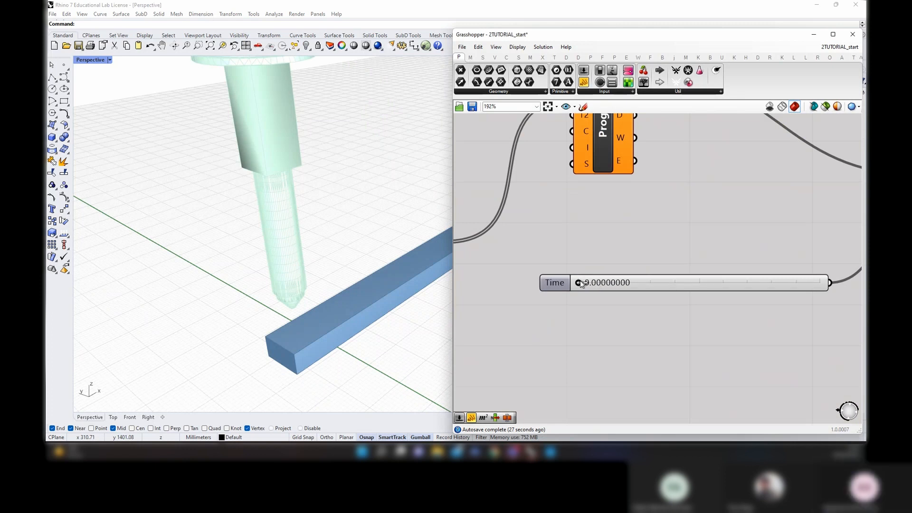
left_click_drag(583, 283, 595, 283)
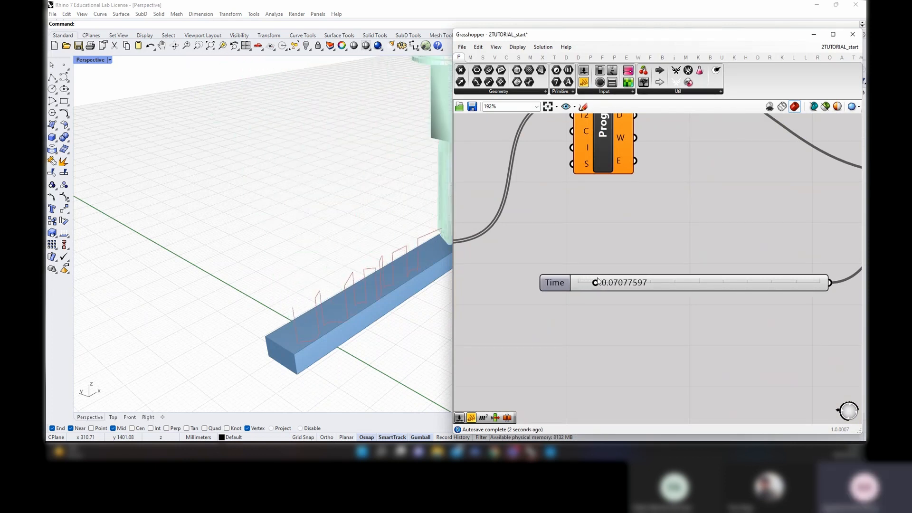
Advance the simulation's Time slider through about 0.14 to 1.0 and examine the complete toolpath over the beam
scroll(266, 295, "down", 3)
scroll(265, 314, "up", 5)
scroll(265, 314, "down", 3)
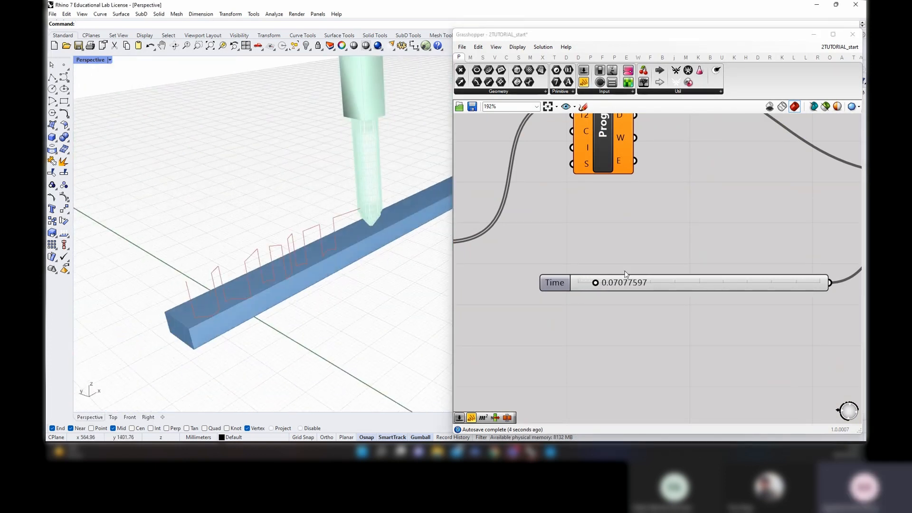
left_click_drag(596, 283, 613, 284)
scroll(302, 253, "up", 3)
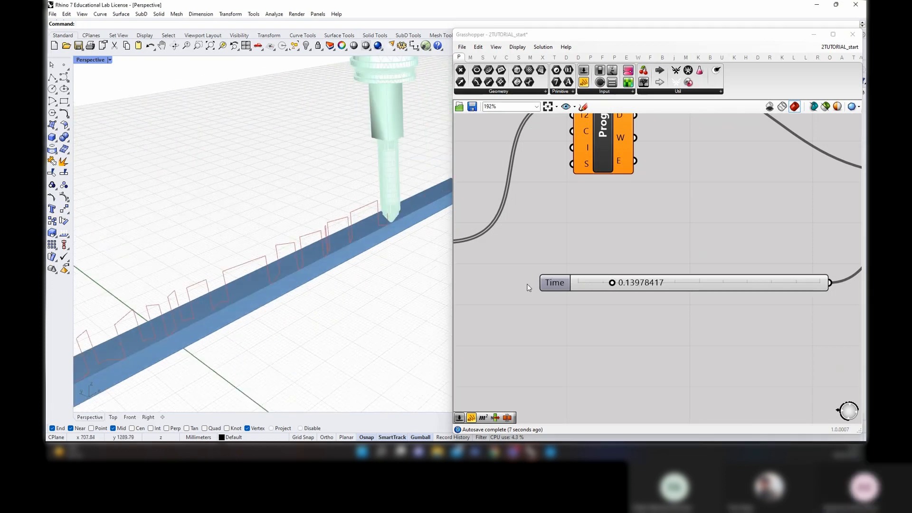
scroll(238, 252, "down", 3)
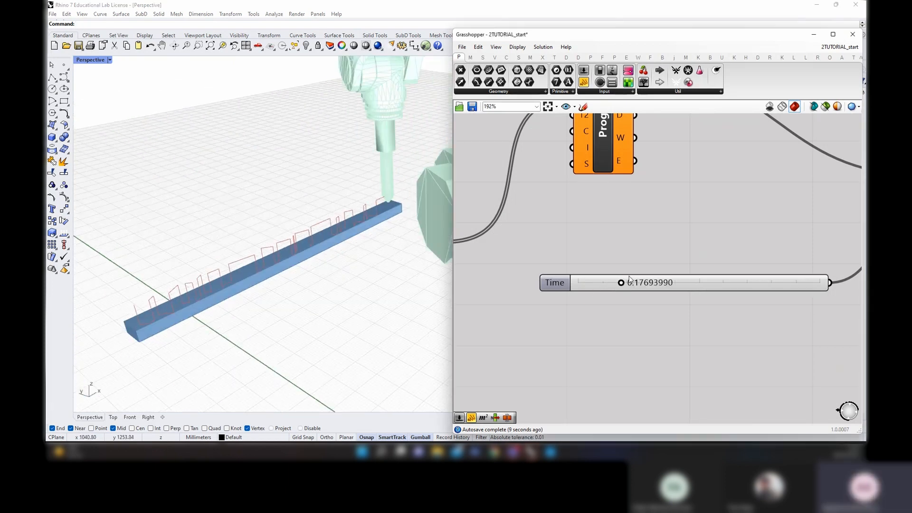
left_click_drag(619, 284, 844, 302)
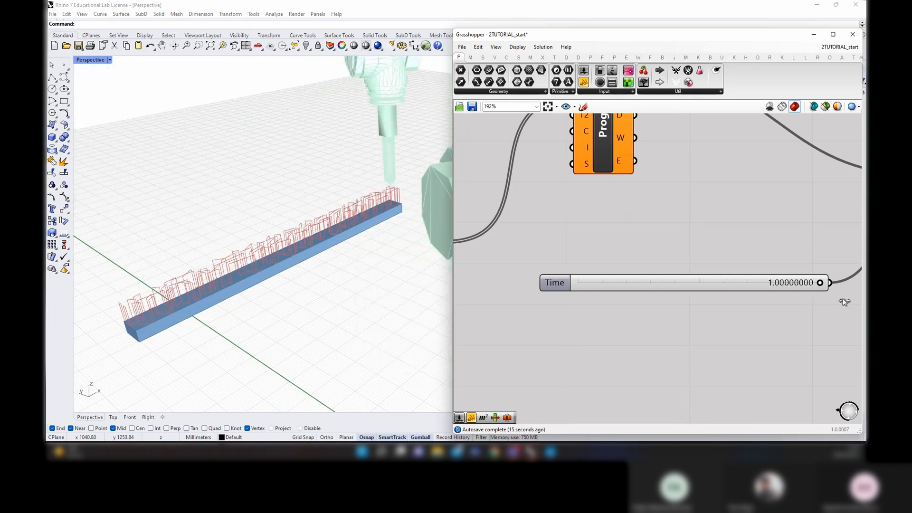
right_click_drag(408, 288, 428, 234)
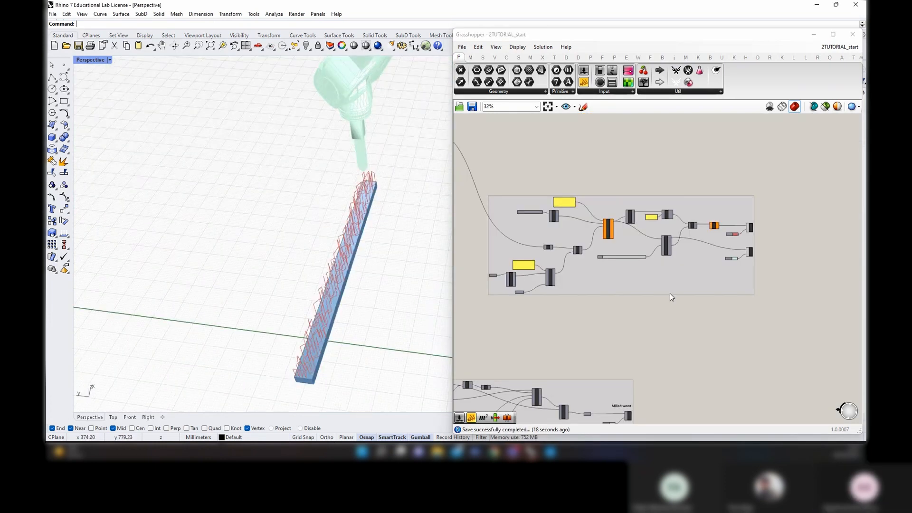
scroll(671, 296, "down", 4)
right_click_drag(613, 308, 764, 293)
scroll(764, 293, "down", 2)
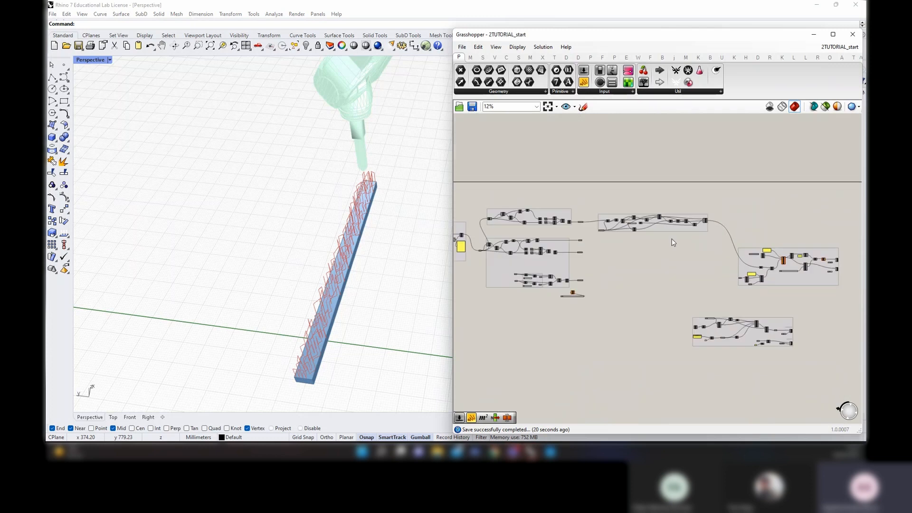
scroll(632, 237, "up", 3)
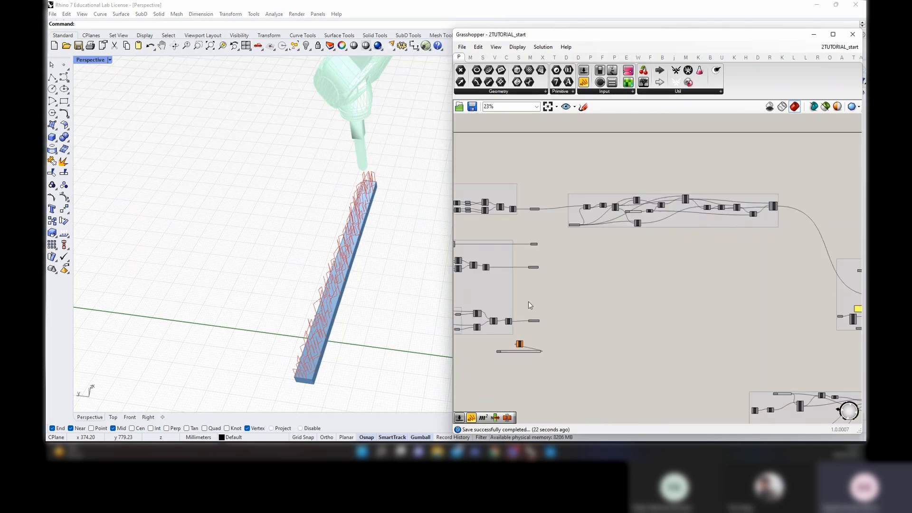
Examine the Curve parameter that passes the milling lines on to the toolpath group
right_click_drag(529, 306, 763, 287)
scroll(763, 287, "up", 3)
scroll(665, 199, "up", 4)
scroll(599, 207, "down", 3)
right_click_drag(502, 261, 717, 251)
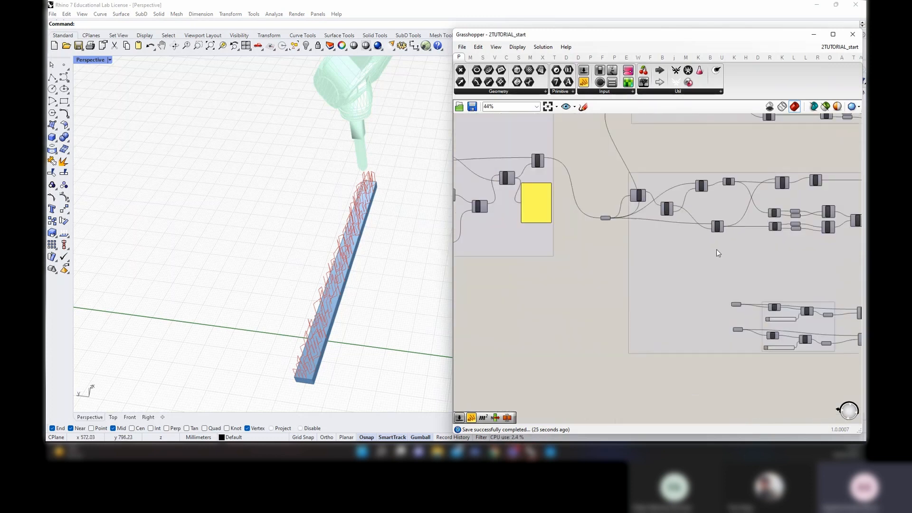
scroll(563, 159, "up", 5)
left_click(618, 248)
left_click(617, 224)
scroll(602, 245, "down", 3)
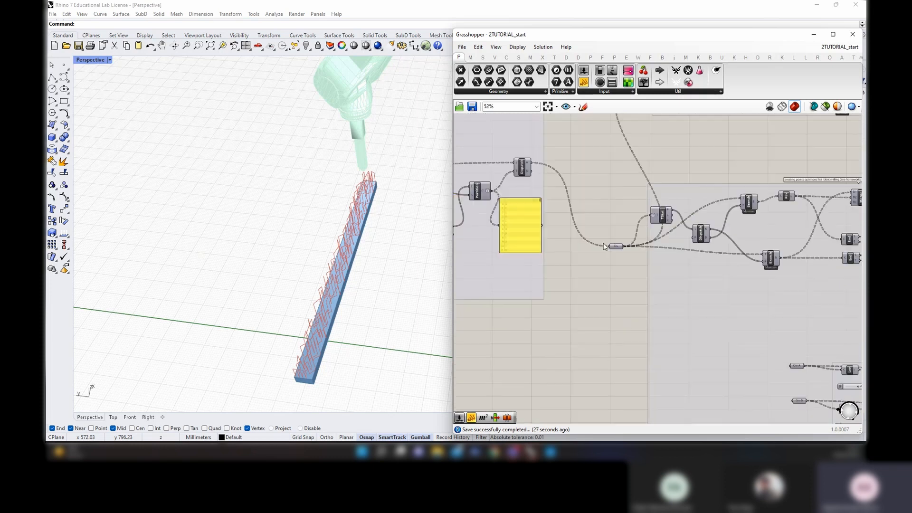
Turn off the preview of the components at the end of the robot simulation group
scroll(605, 246, "down", 7)
right_click_drag(803, 238, 619, 237)
scroll(797, 248, "up", 2)
scroll(791, 240, "up", 1)
left_click_drag(797, 260, 763, 197)
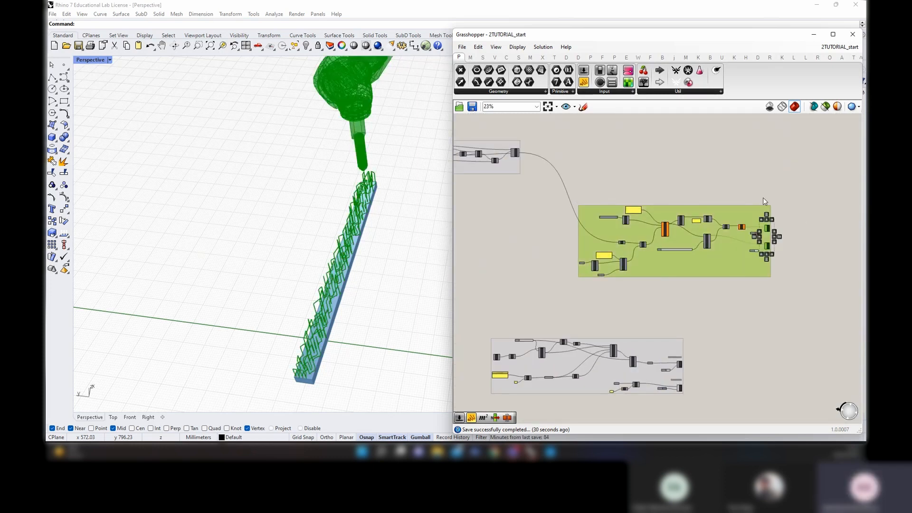
right_click(763, 197)
left_click(766, 195)
Turn on the preview of the Milled wood preview component
scroll(688, 333, "up", 4)
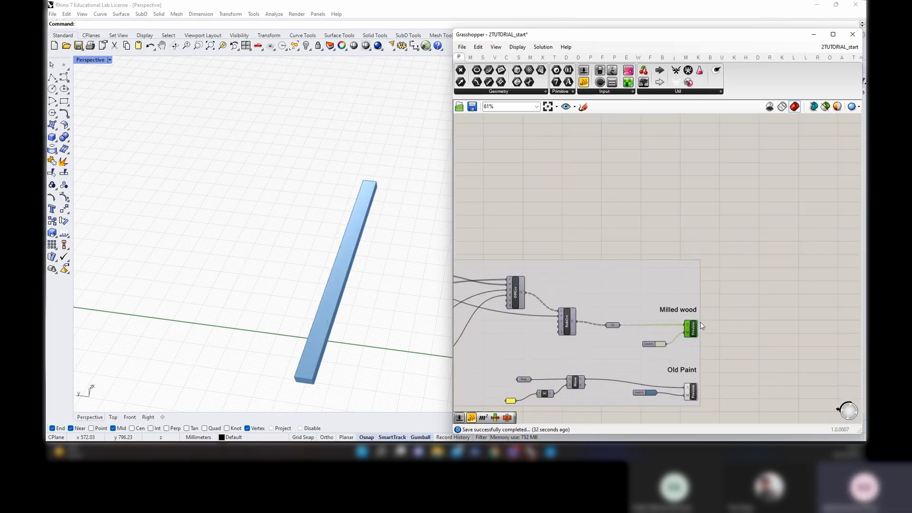
right_click(722, 268)
left_click(729, 273)
left_click(726, 272)
Switch the Rhino viewport to the Top view and frame the milled pattern on the beam
right_click_drag(360, 299, 362, 309)
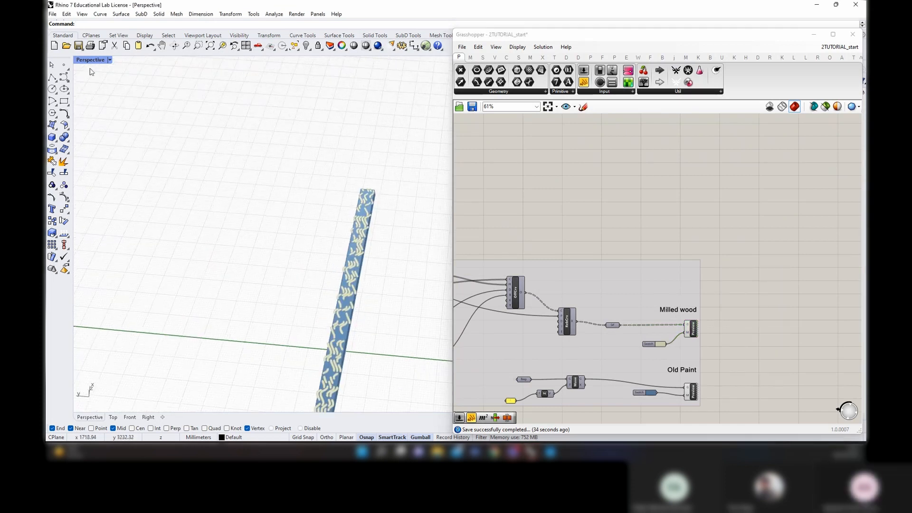
double_click(89, 61)
double_click(83, 61)
scroll(177, 190, "up", 6)
scroll(213, 199, "down", 10)
scroll(305, 258, "up", 2)
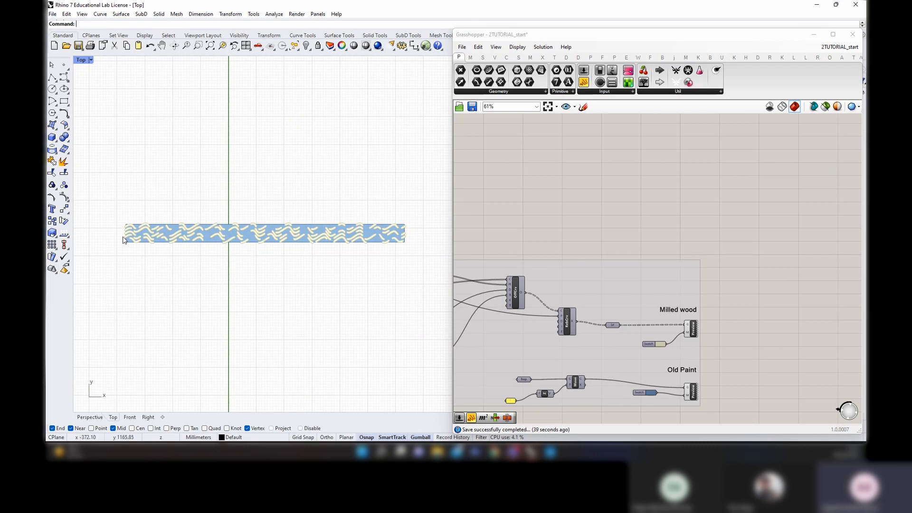
Set the value list of the Filter between the PATH RAILS parameters to FIELDS and move the list clear of the wire
scroll(607, 241, "down", 5)
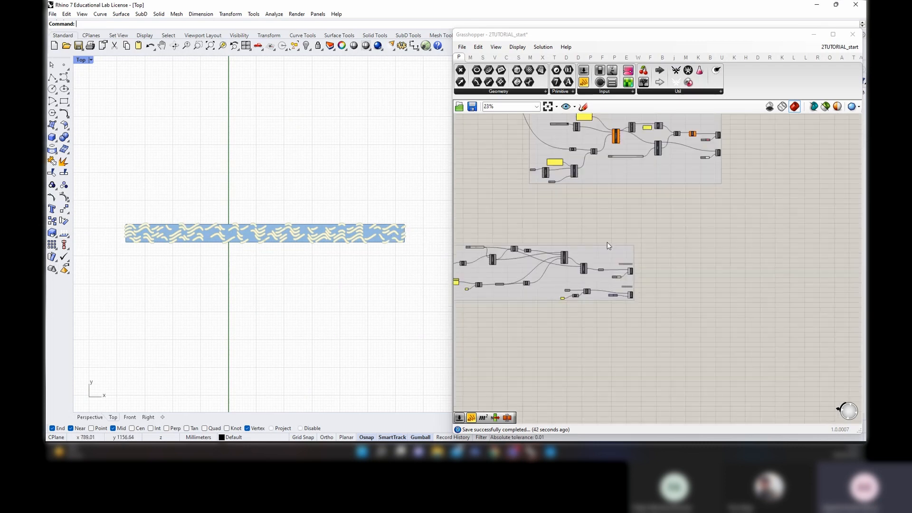
right_click_drag(520, 255, 675, 273)
scroll(549, 254, "up", 5)
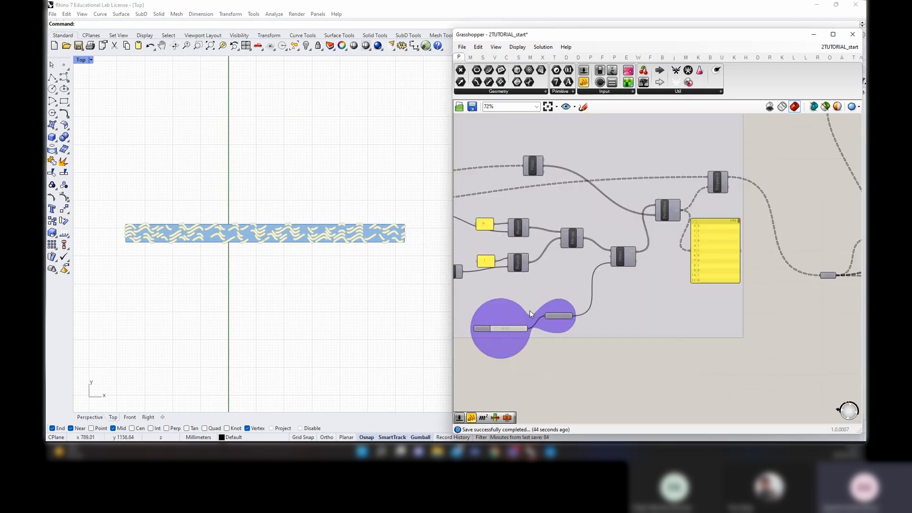
right_click_drag(586, 334, 735, 334)
scroll(751, 335, "down", 2)
scroll(565, 199, "up", 3)
scroll(572, 205, "down", 6)
right_click_drag(768, 277, 782, 303)
right_click_drag(568, 286, 708, 299)
scroll(542, 274, "up", 5)
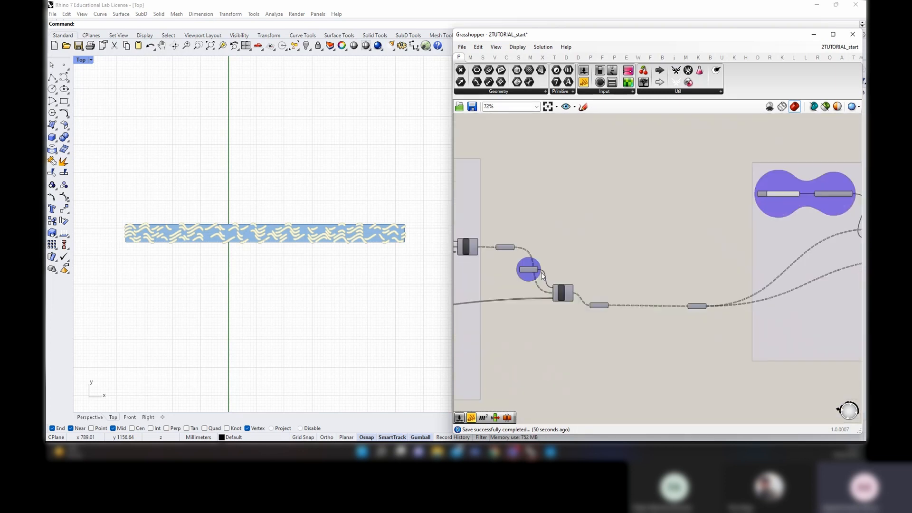
left_click(530, 269)
left_click(548, 275)
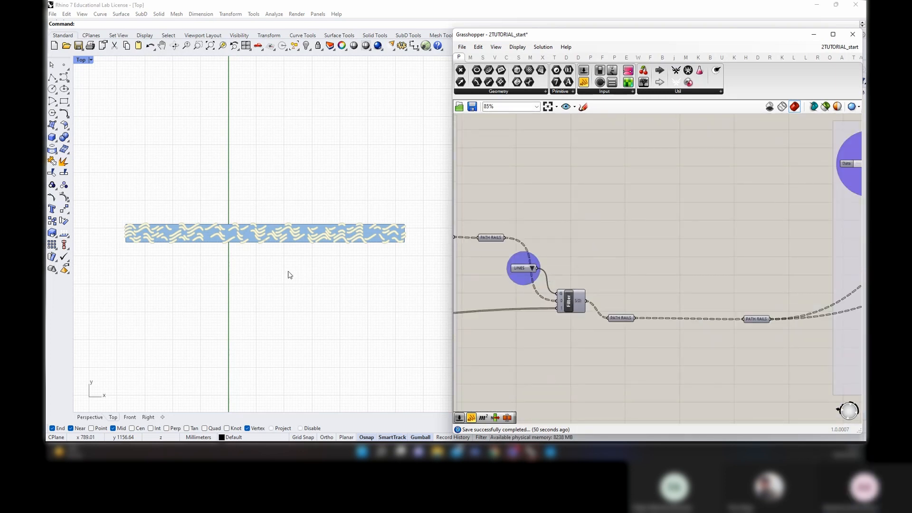
scroll(288, 272, "up", 2)
right_click_drag(223, 234, 226, 251)
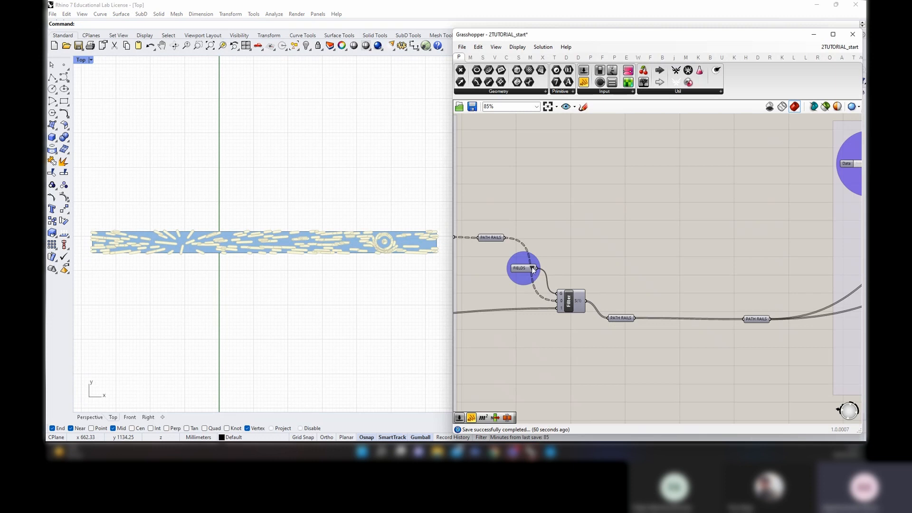
left_click_drag(533, 269, 515, 280)
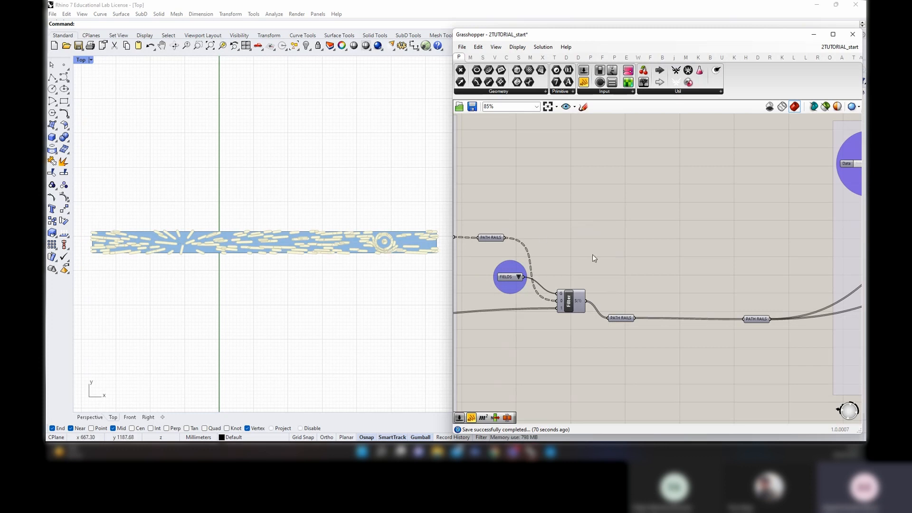
Examine the settings for milling-line length and percentage of milling in the segment group
scroll(597, 254, "down", 6)
scroll(597, 257, "up", 3)
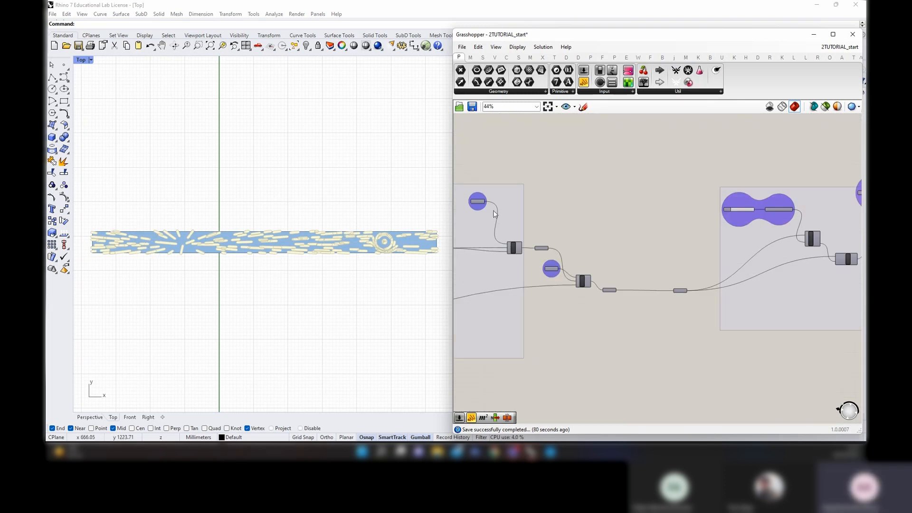
scroll(589, 277, "up", 3)
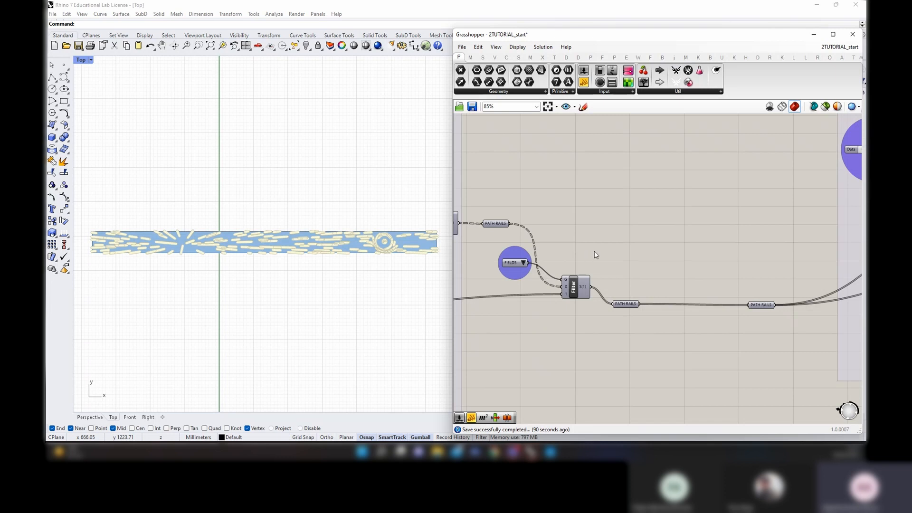
scroll(590, 247, "down", 10)
right_click_drag(755, 302, 583, 332)
scroll(627, 283, "up", 3)
scroll(468, 355, "up", 2)
right_click_drag(467, 352, 570, 340)
scroll(570, 340, "up", 2)
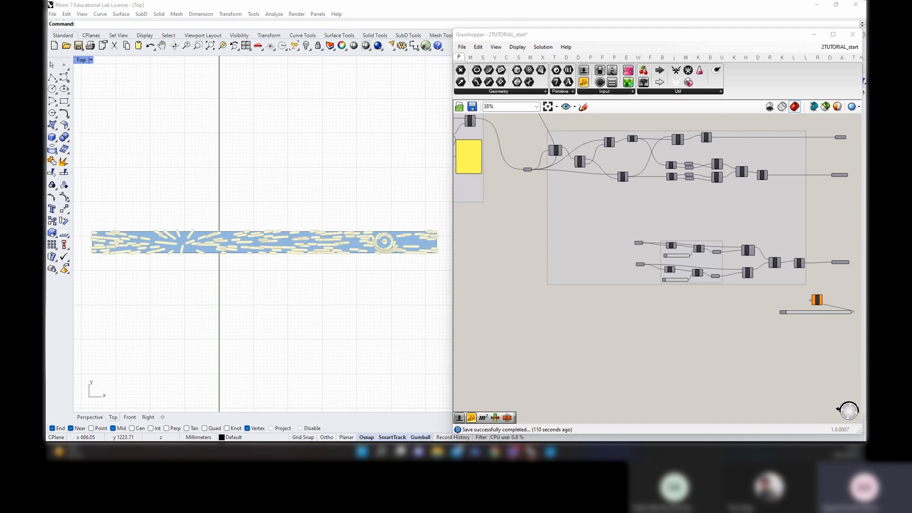
scroll(697, 260, "down", 3)
right_click_drag(651, 224, 674, 273)
scroll(502, 222, "up", 5)
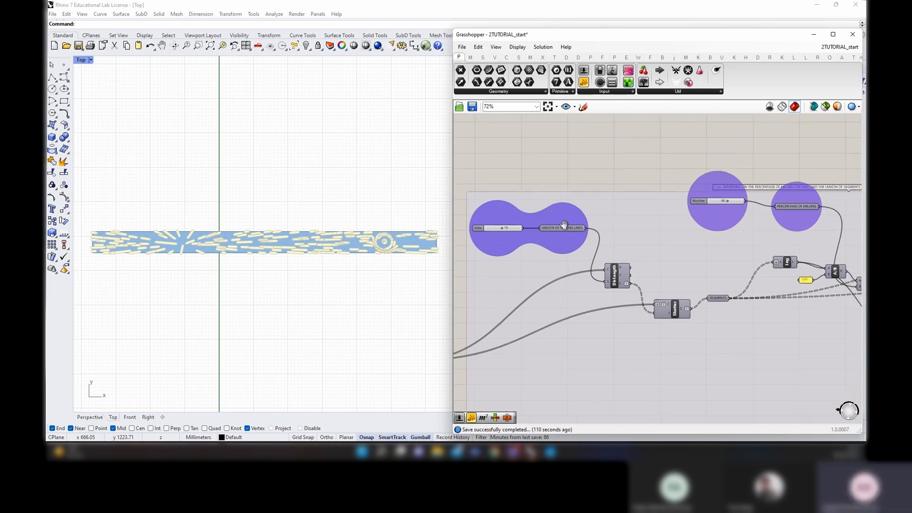
right_click_drag(843, 260, 556, 211)
scroll(558, 212, "down", 3)
right_click_drag(717, 253, 595, 224)
right_click_drag(655, 236, 520, 196)
scroll(520, 195, "down", 3)
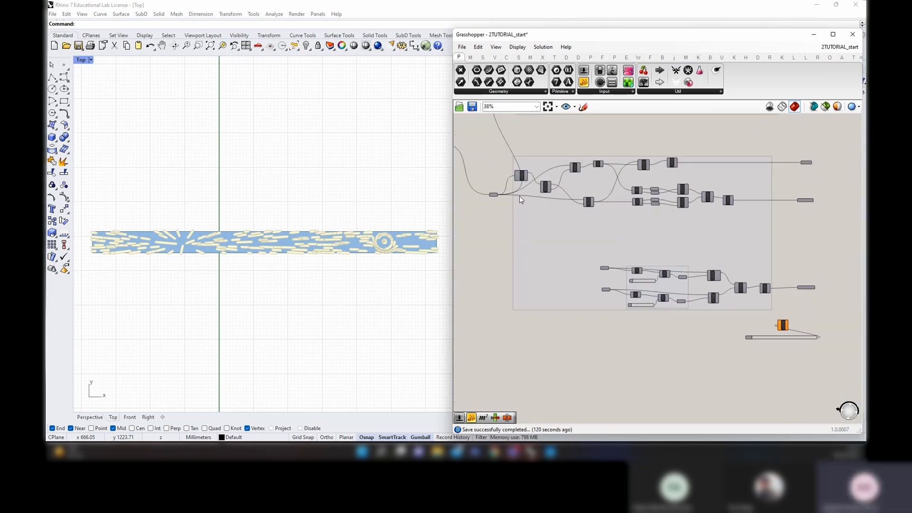
Examine how the Curve parameter after the segment group branches into the two toolpath groups
right_click_drag(668, 209, 646, 222)
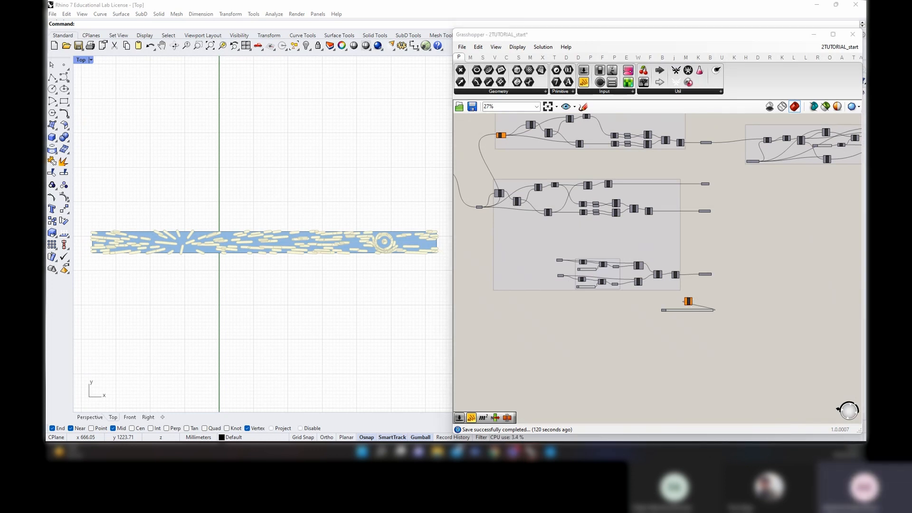
right_click_drag(519, 308, 728, 290)
right_click_drag(744, 253, 594, 255)
scroll(503, 279, "down", 5)
left_click_drag(823, 324, 551, 195)
left_click_drag(564, 247, 507, 220)
left_click(551, 248)
scroll(561, 239, "up", 7)
left_click(526, 247)
scroll(563, 240, "down", 2)
scroll(562, 239, "down", 3)
scroll(549, 295, "up", 1)
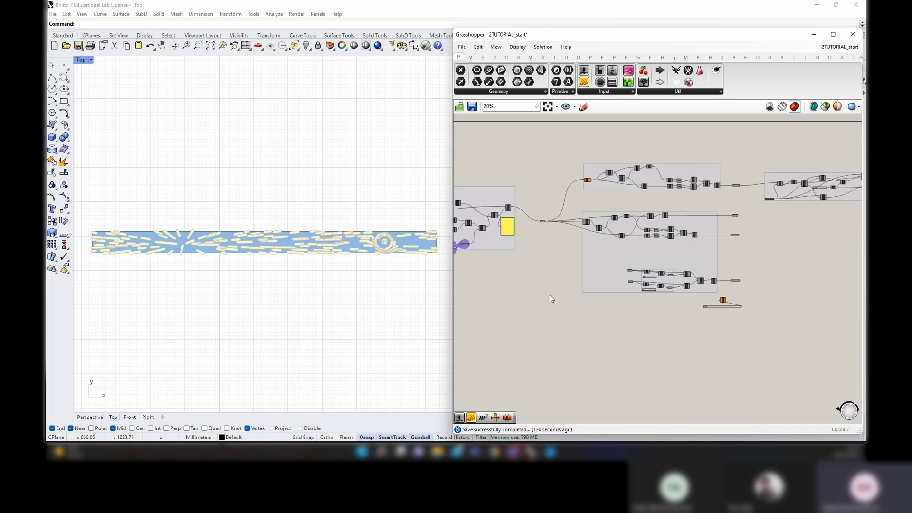
Add a Stream Gate component below the Curve parameter that feeds the toolpath groups
right_click_drag(552, 257, 594, 302)
scroll(584, 293, "up", 7)
double_click(573, 272)
type("gate")
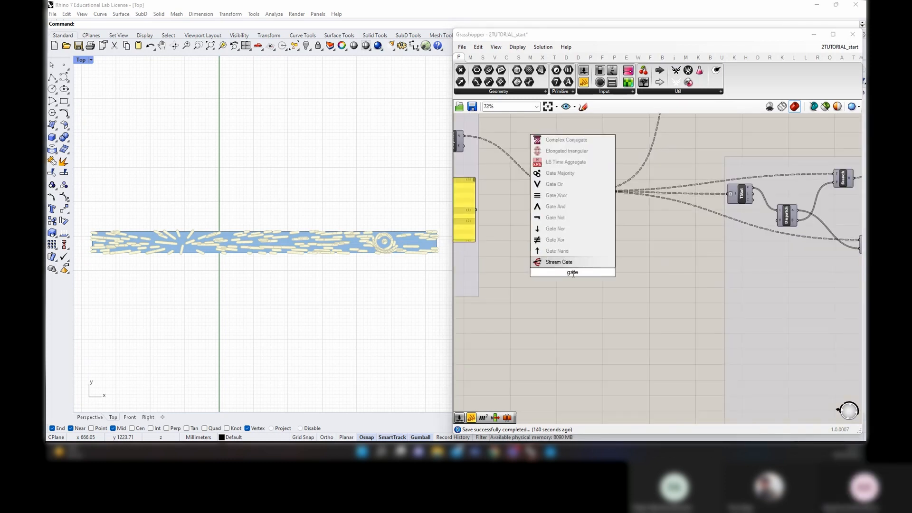
key("Return")
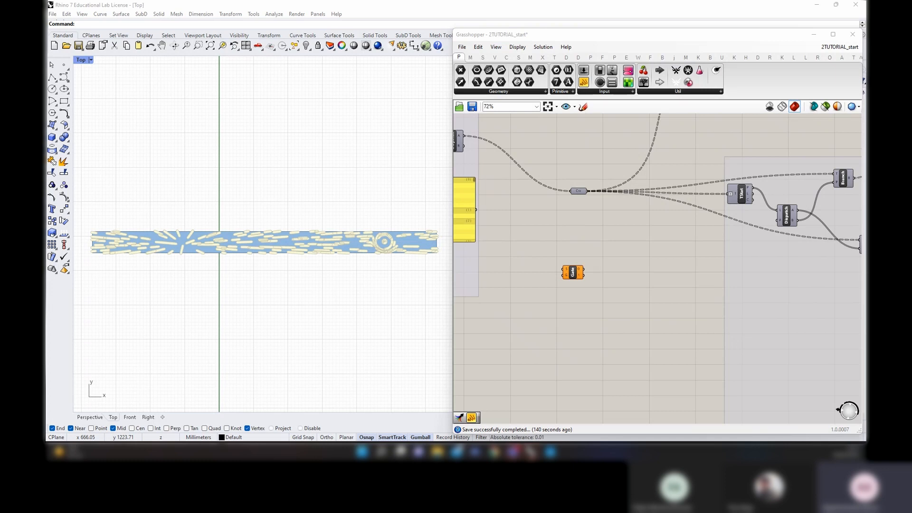
Insert a second Curve parameter between the Dispatch output and the existing one, and wire it to the Gate's S input
right_click_drag(568, 204, 589, 208)
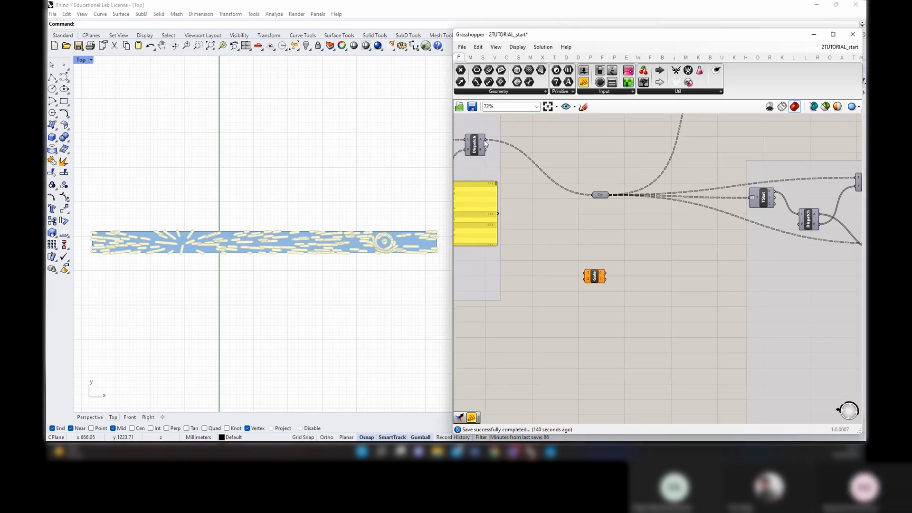
mouse_move(484, 143)
mouse_move(604, 196)
left_mouse_down()
mouse_move(624, 199)
mouse_move(549, 199)
mouse_move(610, 194)
left_mouse_up()
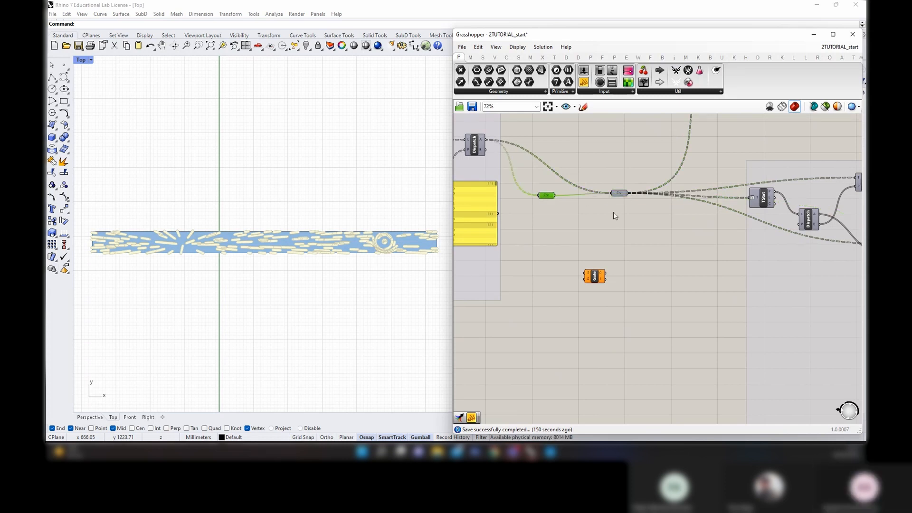
left_click_drag(556, 196, 589, 278)
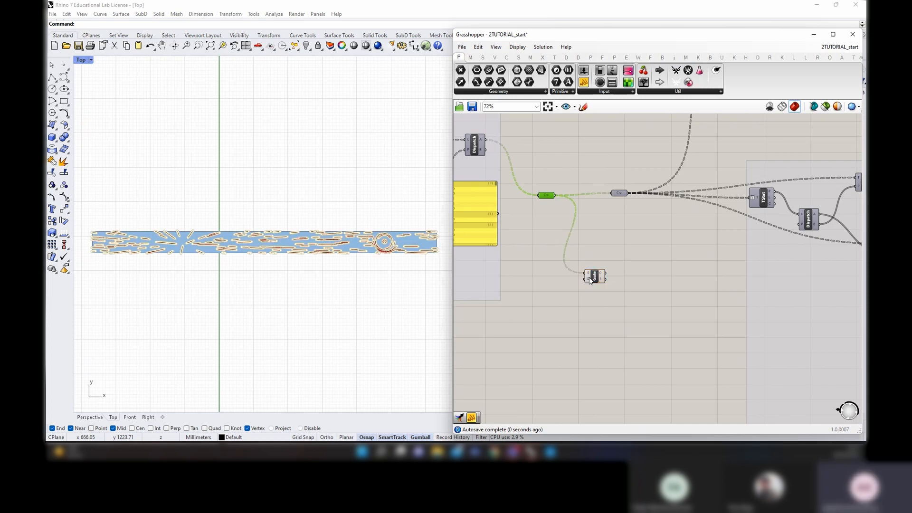
Connect the FIELDS path-type value list to the Stream Gate's G input
scroll(784, 255, "down", 3)
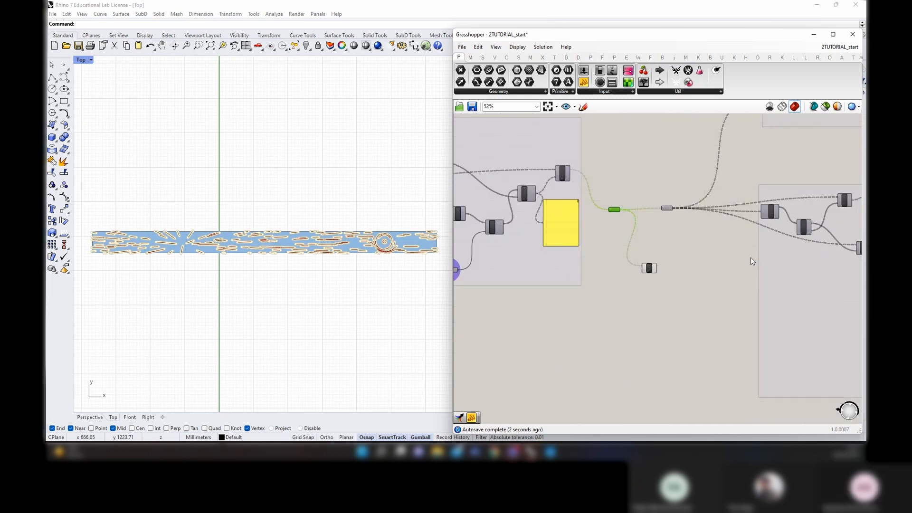
scroll(750, 257, "down", 3)
scroll(517, 218, "up", 5)
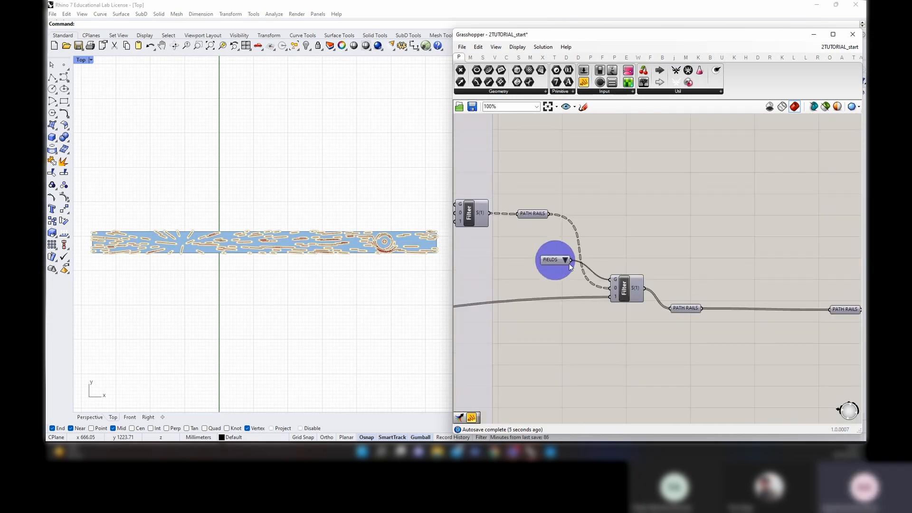
scroll(571, 264, "down", 5)
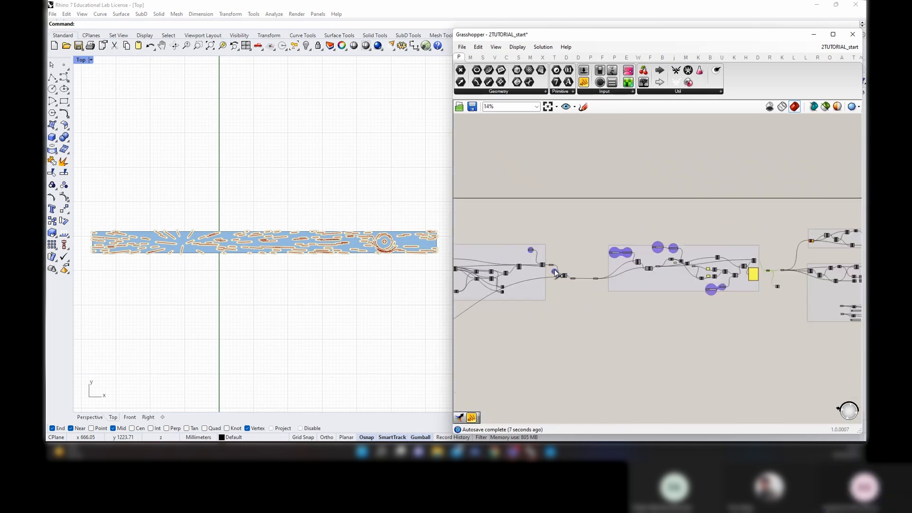
scroll(756, 283, "up", 3)
scroll(751, 287, "up", 4)
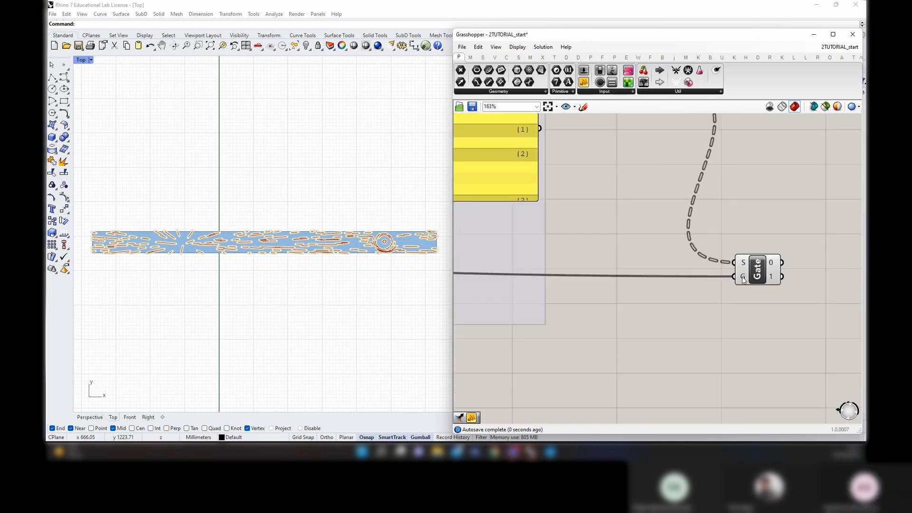
Hide the wire entering the Gate's G input and reposition the Gate component
right_click(744, 278)
mouse_move(772, 294)
left_click(717, 312)
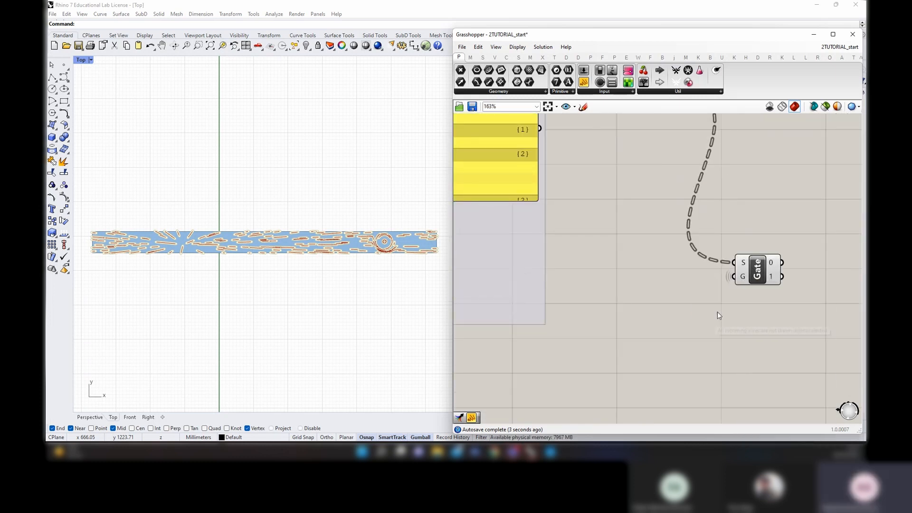
right_click_drag(717, 315, 576, 265)
left_click(568, 244)
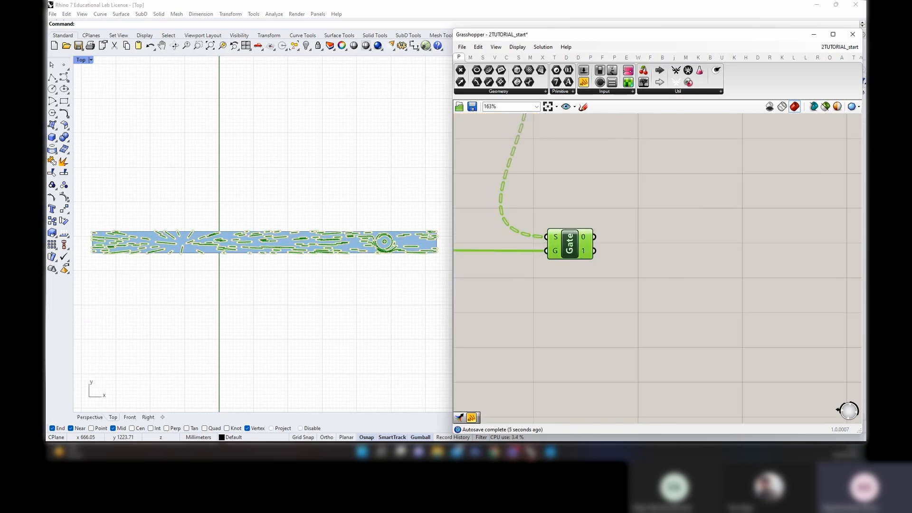
right_click_drag(550, 270, 534, 329)
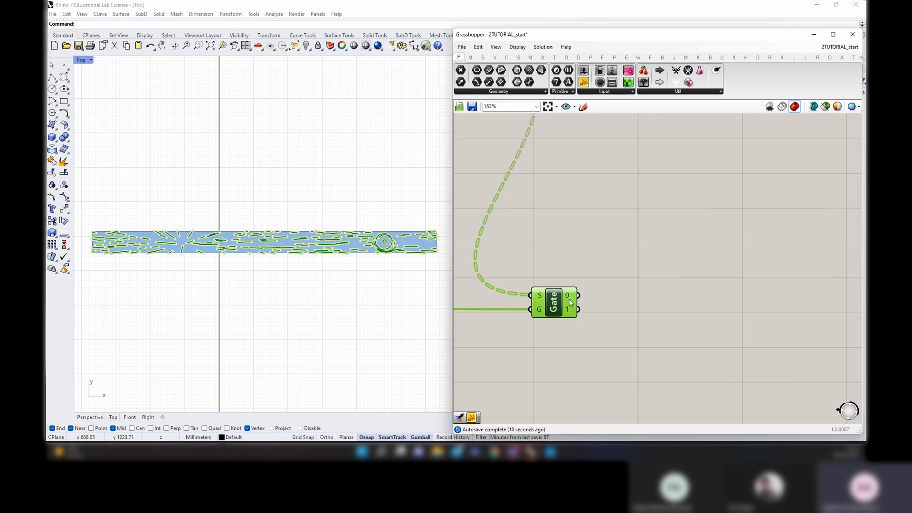
Connect the Gate's output 0 to the Curve parameter feeding the toolpath groups, replacing its direct input
scroll(567, 307, "down", 5)
right_click_drag(647, 331, 620, 320)
left_click_drag(563, 205, 591, 211)
left_click(532, 229)
scroll(530, 230, "down", 6)
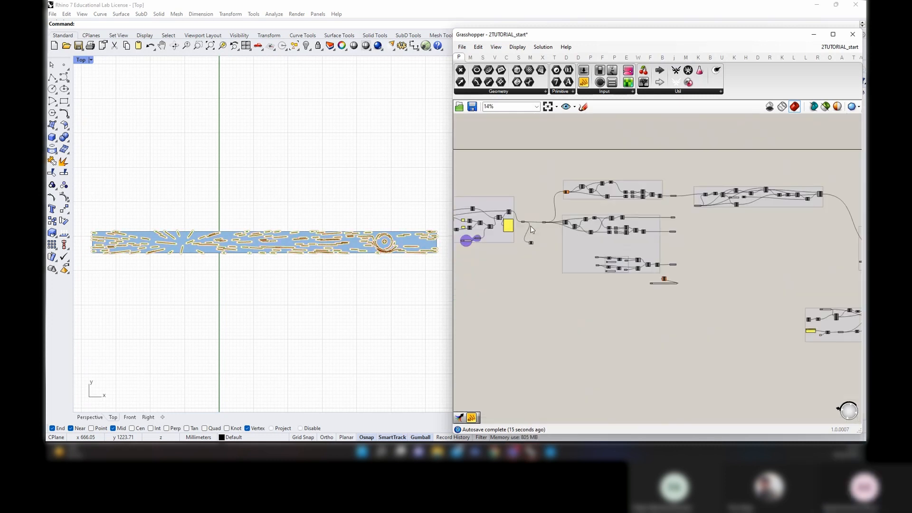
scroll(546, 227, "up", 8)
right_click_drag(481, 359, 575, 325)
left_click_drag(569, 326, 636, 186)
left_click(643, 188)
left_click(592, 207)
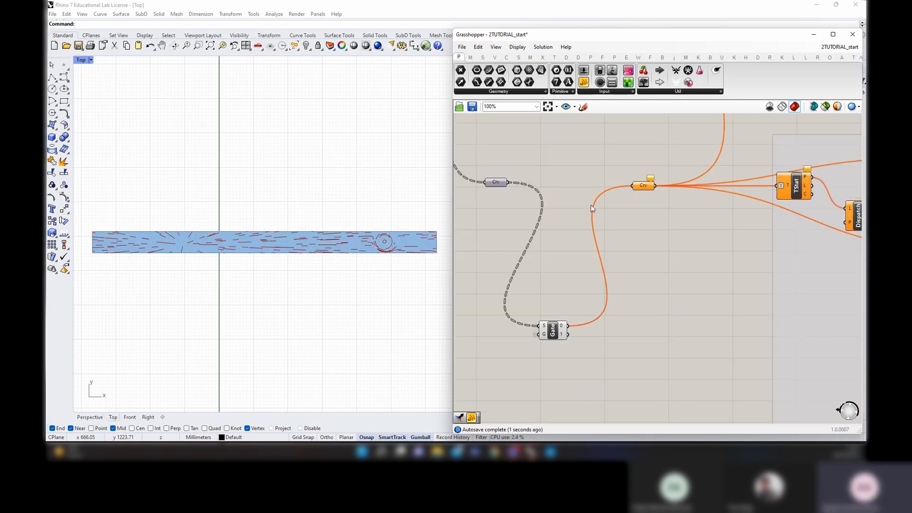
Add a Curve parameter below the Stream Gate and connect the Gate's output 1 to it
right_click_drag(594, 341, 588, 258)
scroll(588, 258, "down", 1)
left_click(552, 252)
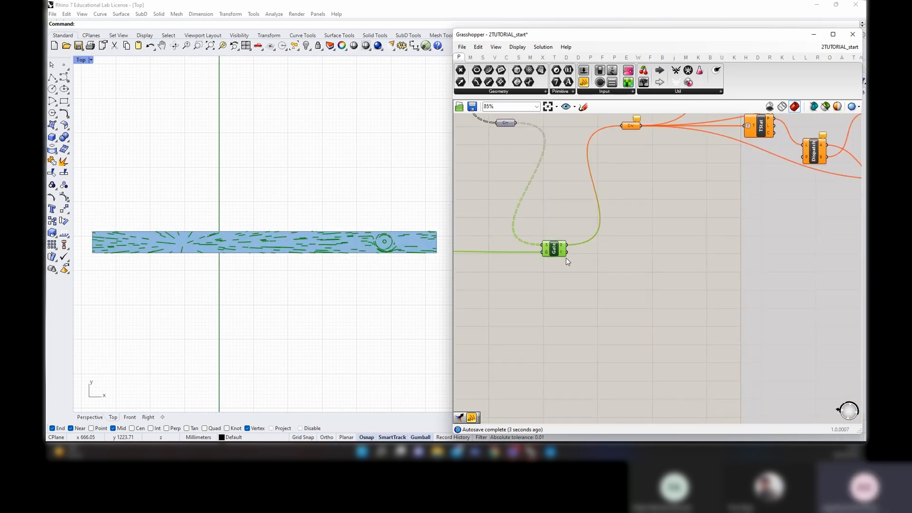
right_click_drag(619, 361, 610, 261)
double_click(611, 260)
type("curve")
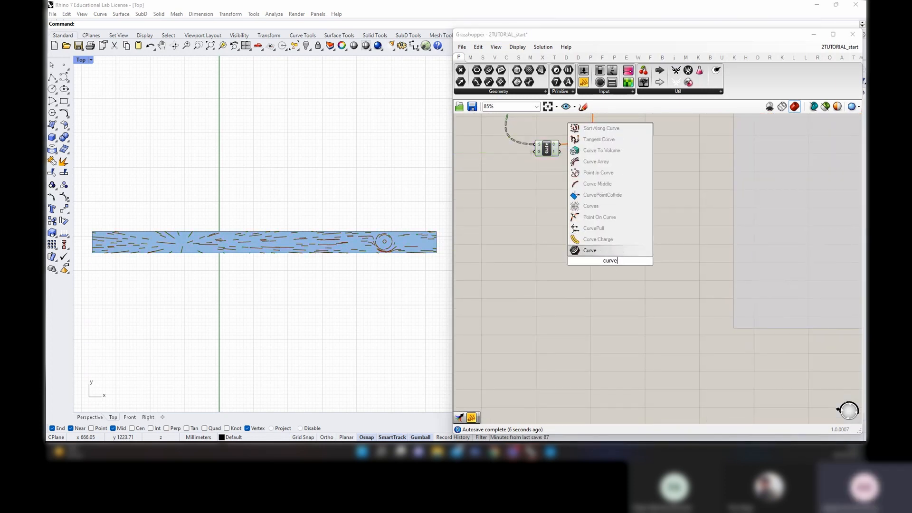
left_click(597, 251)
left_click_drag(561, 152, 602, 260)
mouse_move(609, 266)
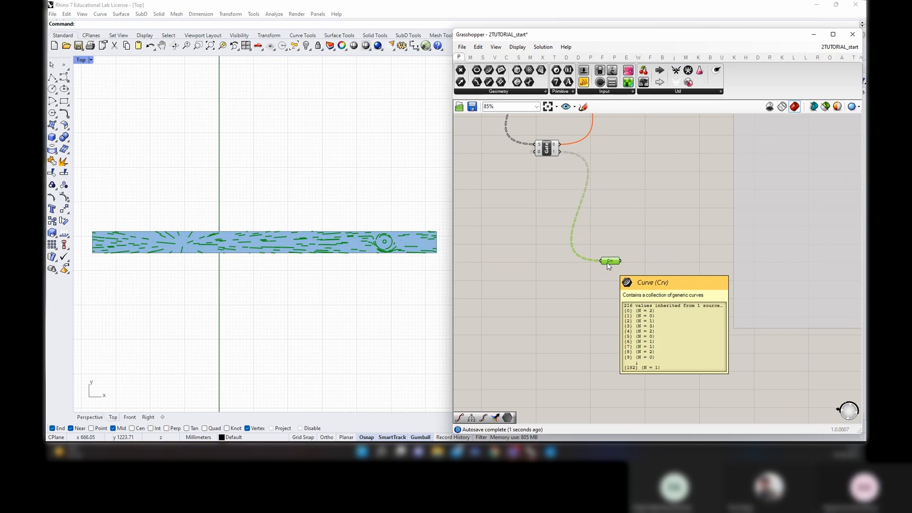
Move the new Curve parameter down into the empty canvas area below the existing toolpath groups
scroll(613, 270, "down", 5)
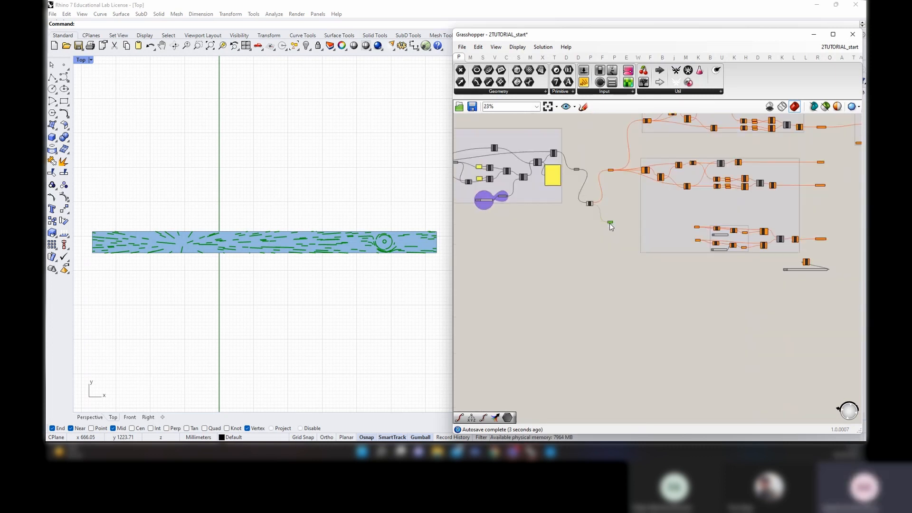
left_click(629, 276)
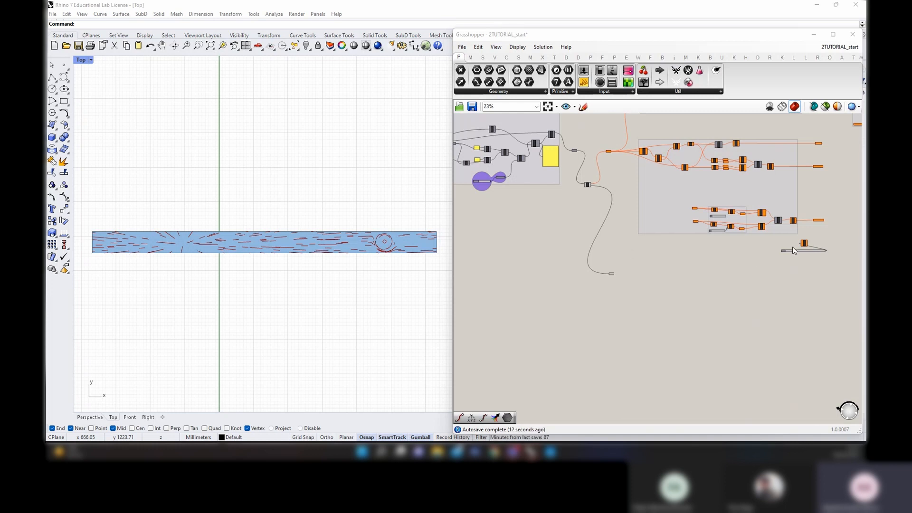
scroll(698, 242, "up", 3)
scroll(575, 335, "up", 2)
left_click_drag(497, 289, 513, 326)
left_click(557, 322)
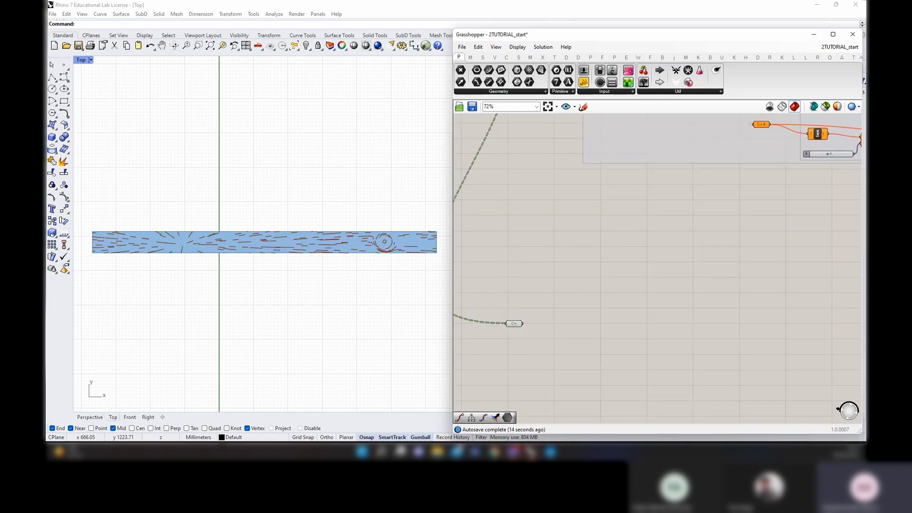
Add a Flatten Tree component beside the new Curve parameter and connect the parameter to its T input
scroll(543, 326, "up", 2)
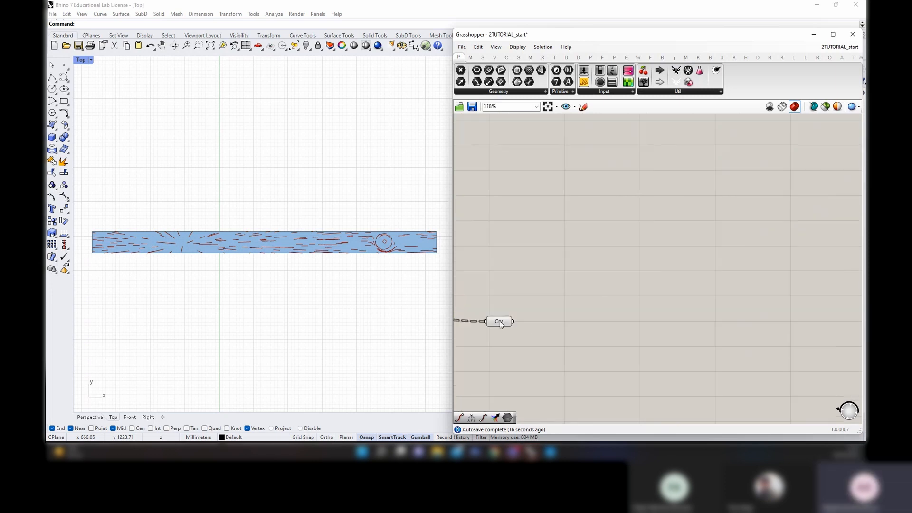
left_click(501, 323)
left_click(621, 330)
double_click(620, 328)
type("flate")
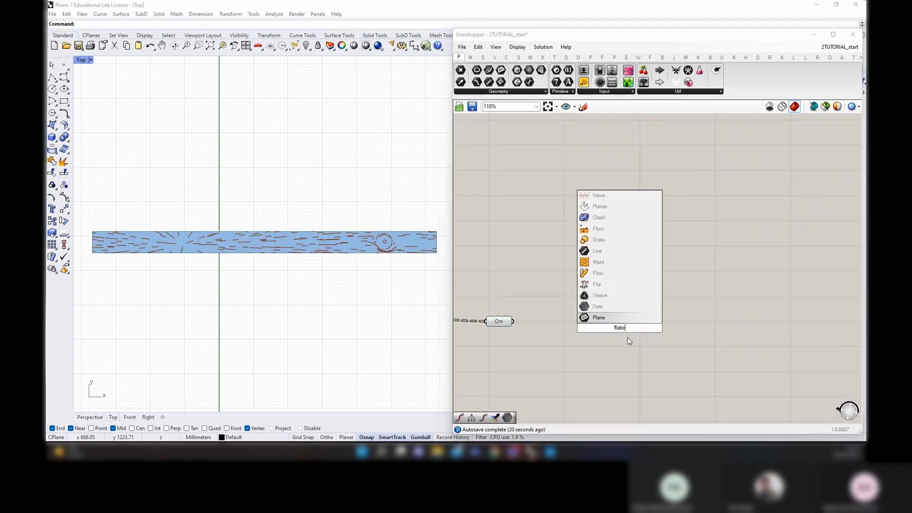
key("BackSpace")
left_click(612, 309)
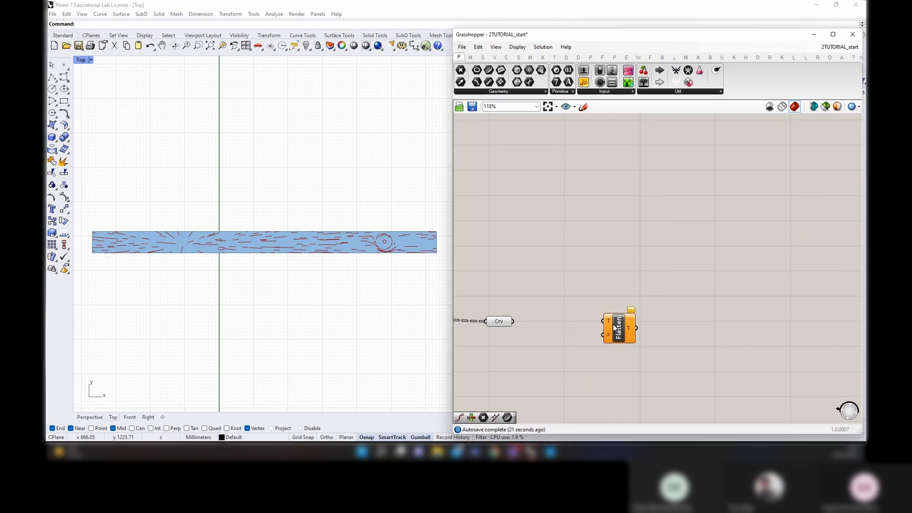
left_click_drag(513, 322, 580, 323)
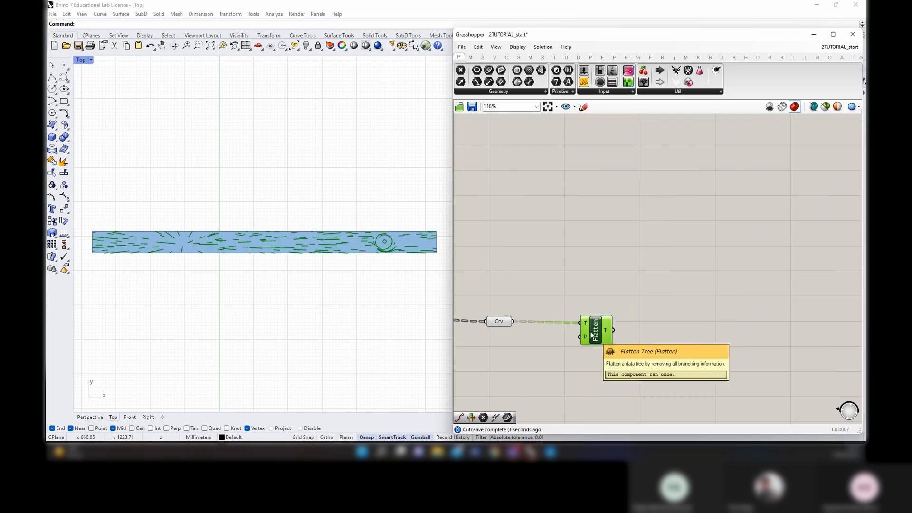
Add an End Points component and feed it the flattened curves from the Flatten Tree output
right_click_drag(713, 319, 662, 319)
double_click(634, 329)
type("end poi")
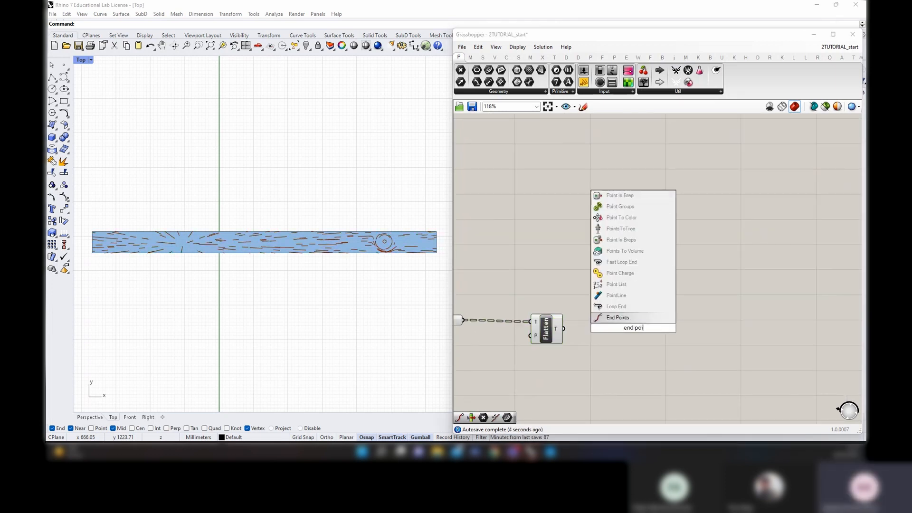
key("Return")
left_click_drag(563, 329, 598, 329)
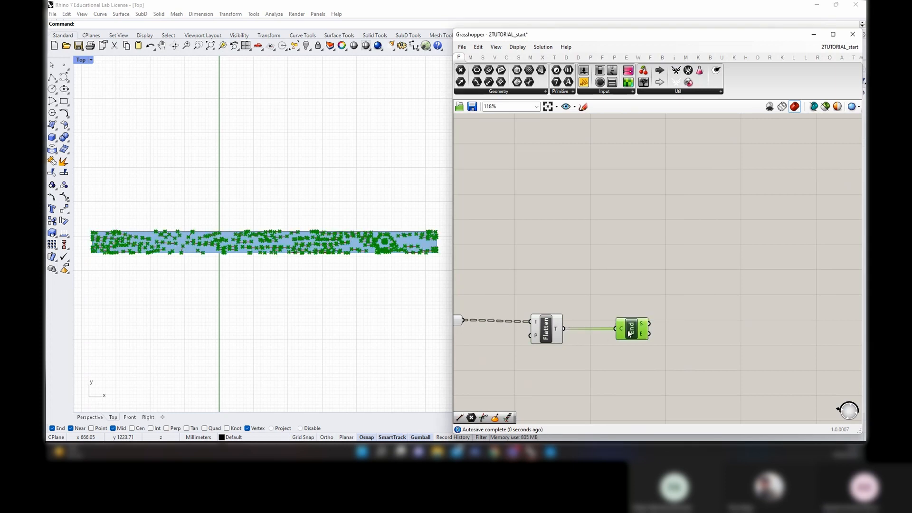
Insert an Entwine component after End Points and remove its third input, {0;2}
right_click_drag(712, 319, 645, 310)
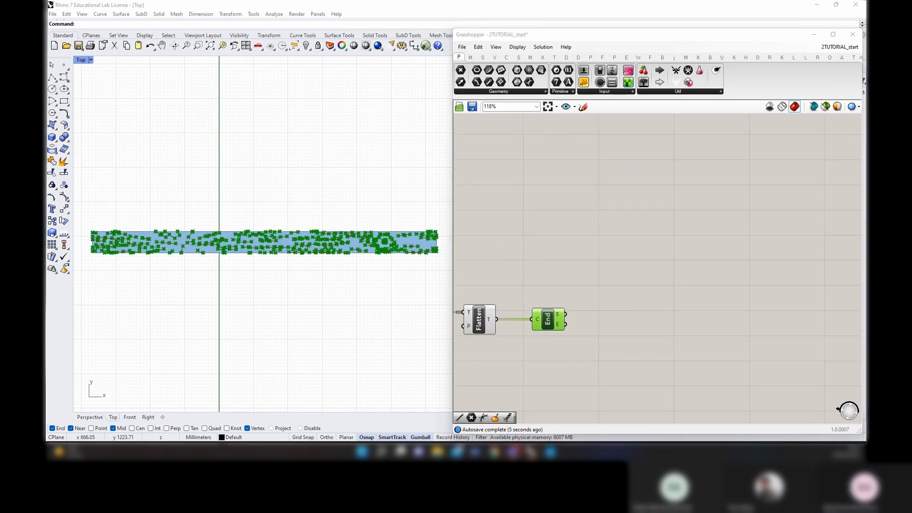
left_click(610, 328)
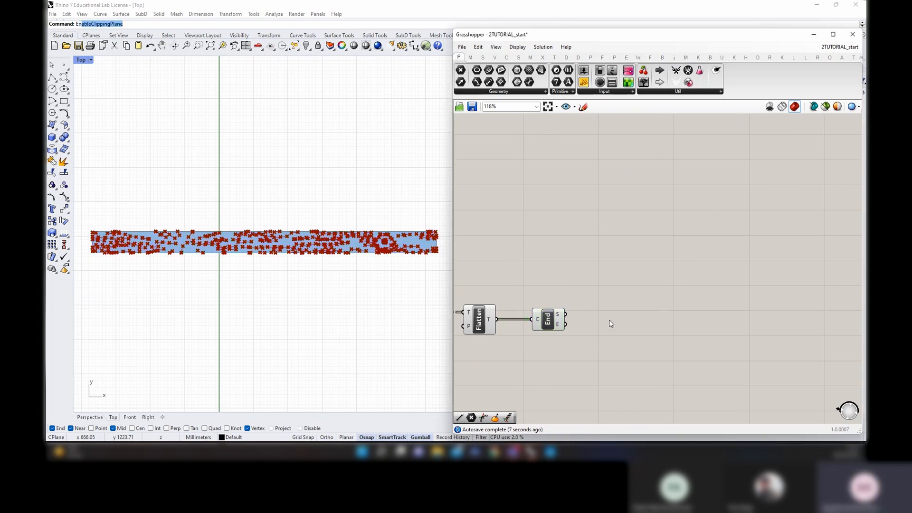
double_click(625, 308)
type("entwine")
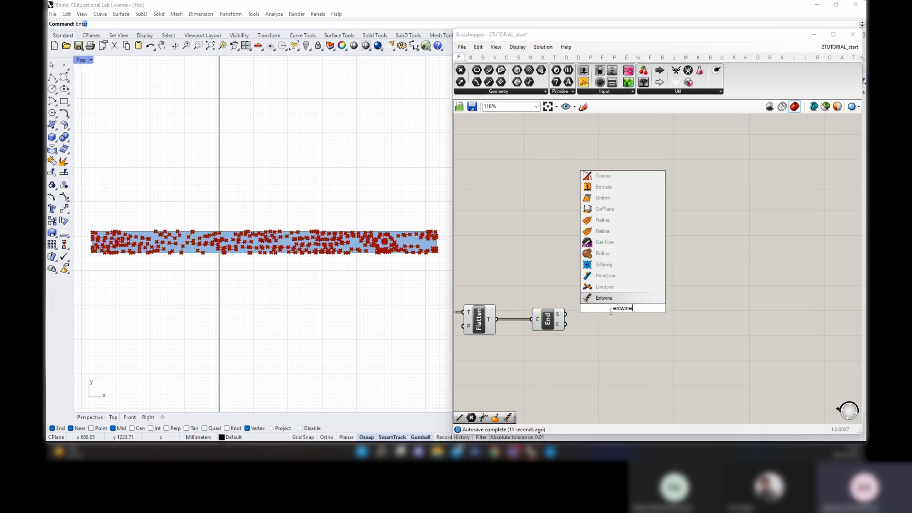
key("Return")
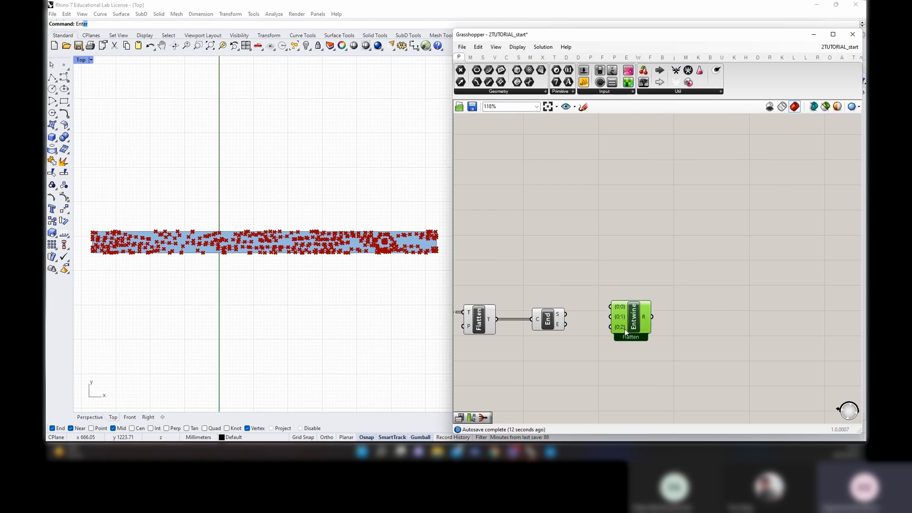
scroll(624, 334, "up", 5)
left_click(636, 335)
scroll(746, 267, "down", 3)
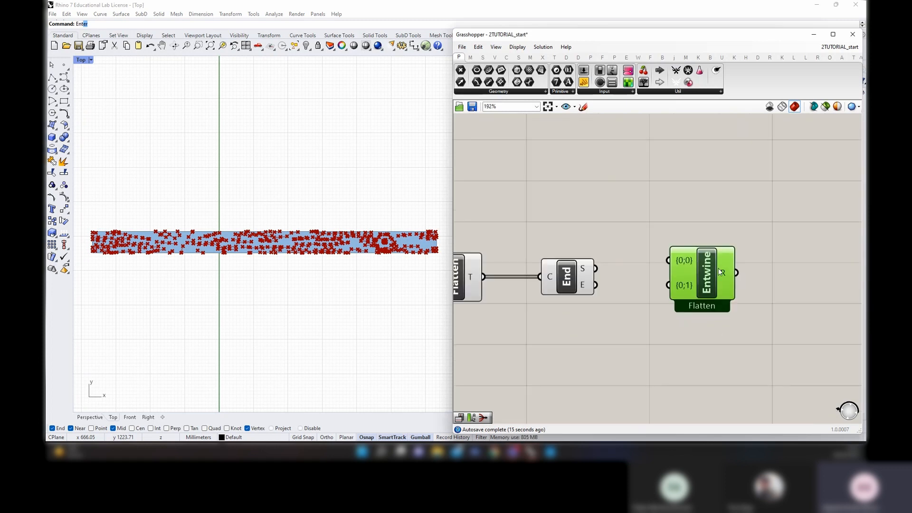
Connect the End Points outputs S and E to Entwine inputs {0;0} and {0;1}, and simplify Entwine's R output
left_click_drag(596, 270, 667, 272)
left_click_drag(596, 285, 717, 277)
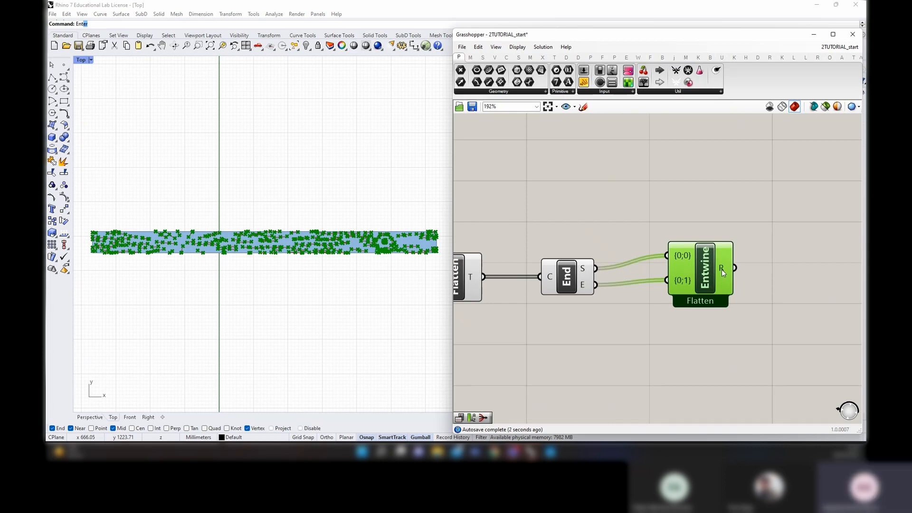
right_click(722, 269)
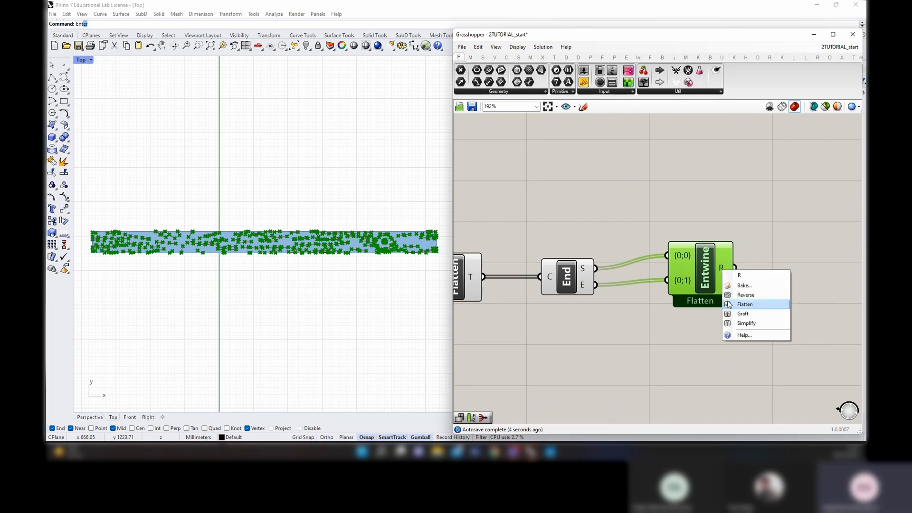
left_click(745, 304)
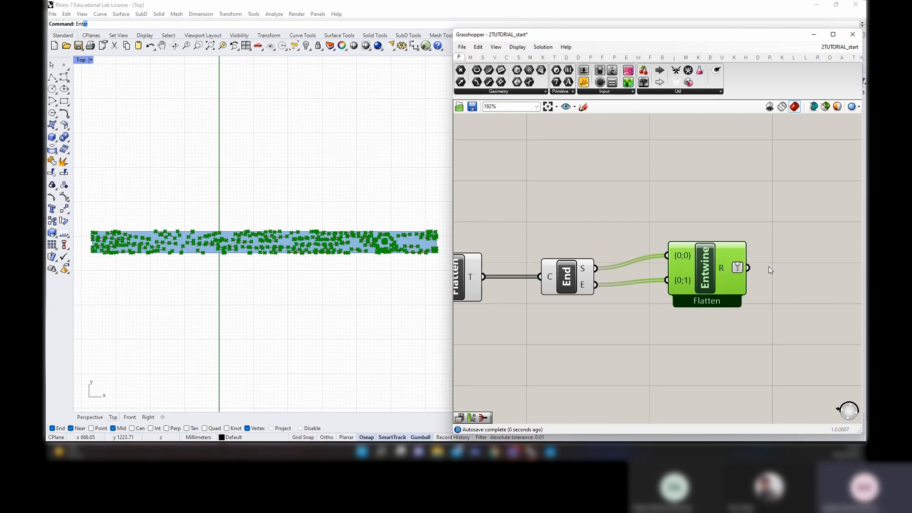
right_click_drag(765, 266, 626, 292)
scroll(626, 292, "down", 3)
double_click(649, 271)
type("f")
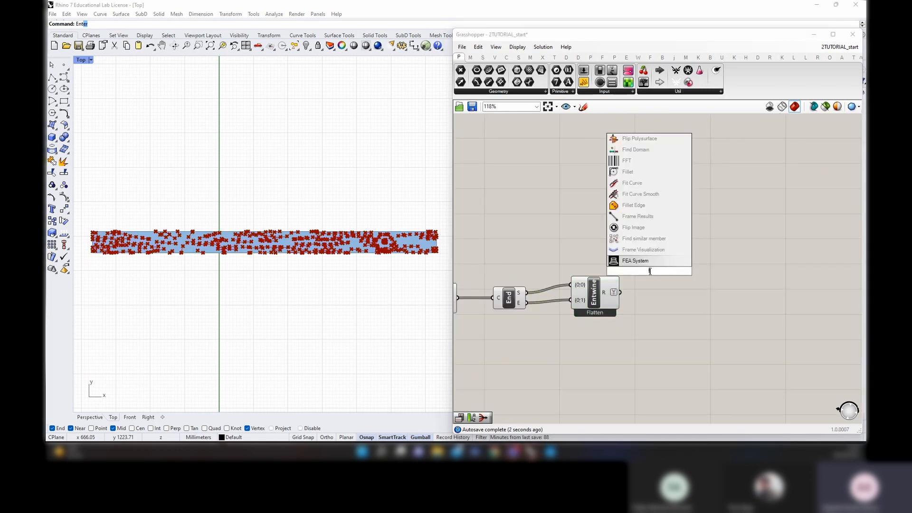
key("Escape")
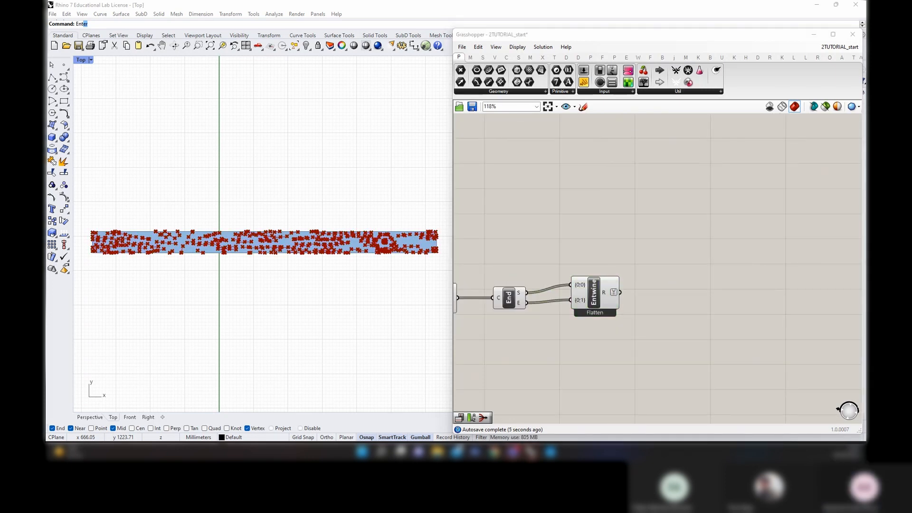
double_click(666, 270)
left_click(640, 301)
left_click(610, 302)
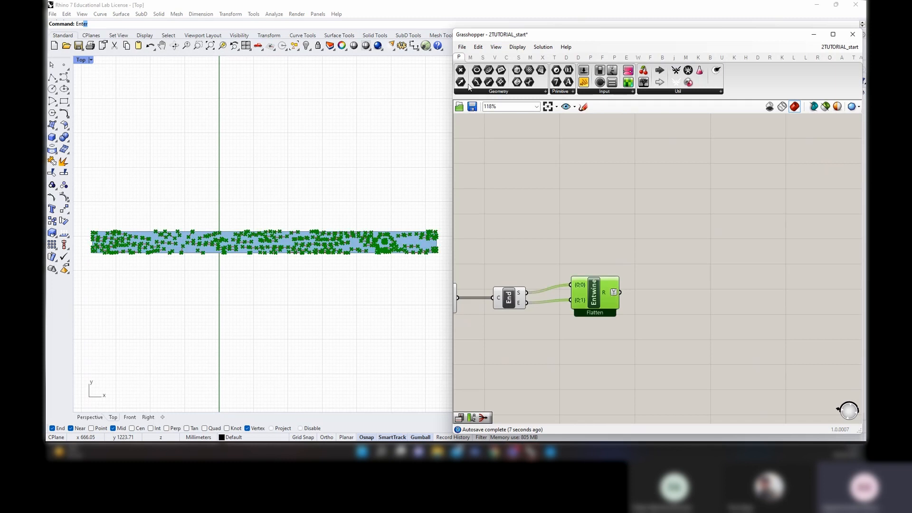
Add a Panel after the Entwine component and connect Entwine's R output to it
left_click_drag(583, 86, 693, 271)
left_click_drag(738, 268, 697, 362)
right_click_drag(575, 319, 614, 312)
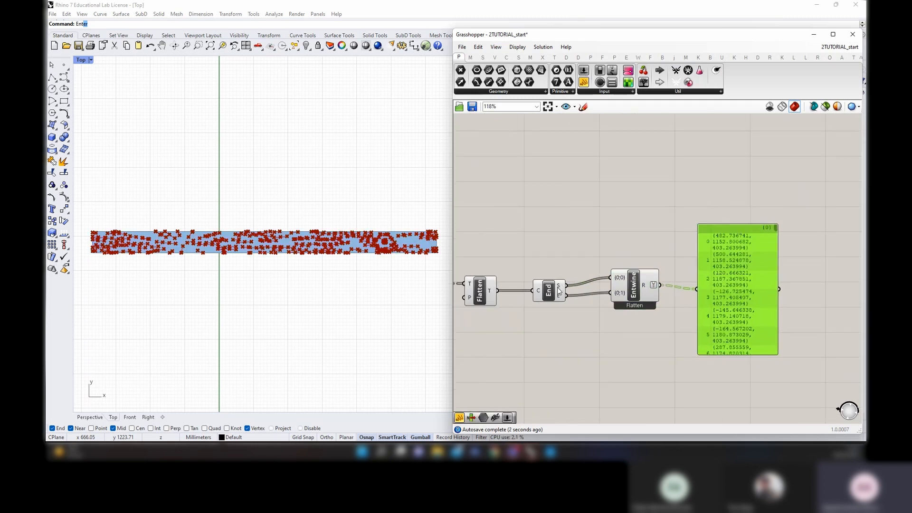
Lengthen the panel and examine how the start and end points are organised into branches
left_click(558, 286)
mouse_move(559, 296)
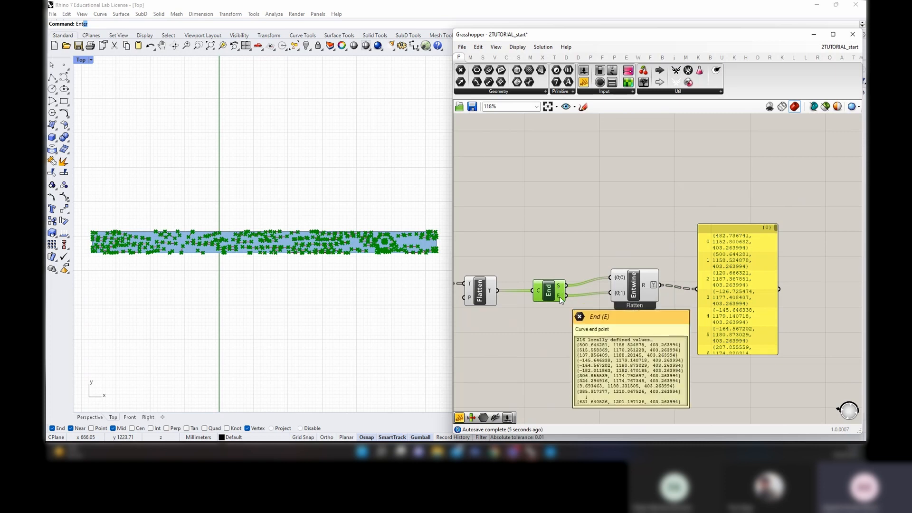
right_click_drag(743, 332, 706, 290)
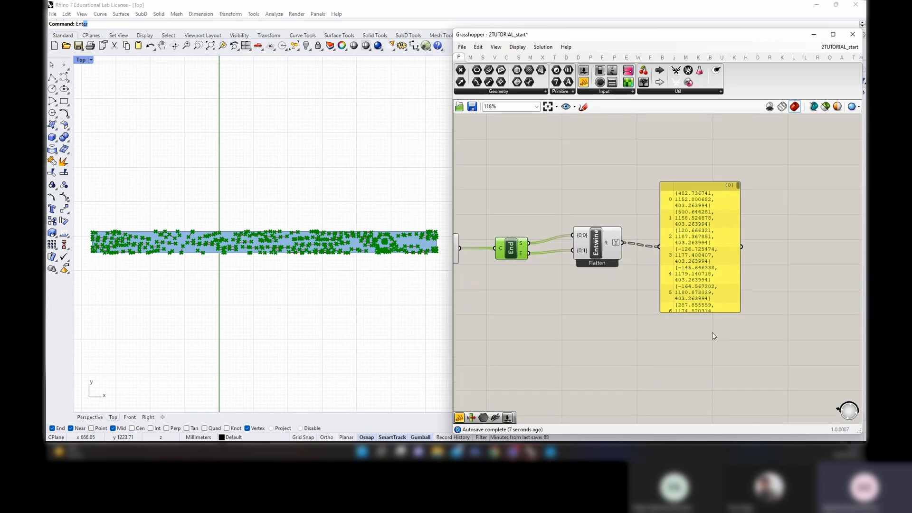
left_click_drag(702, 312, 701, 378)
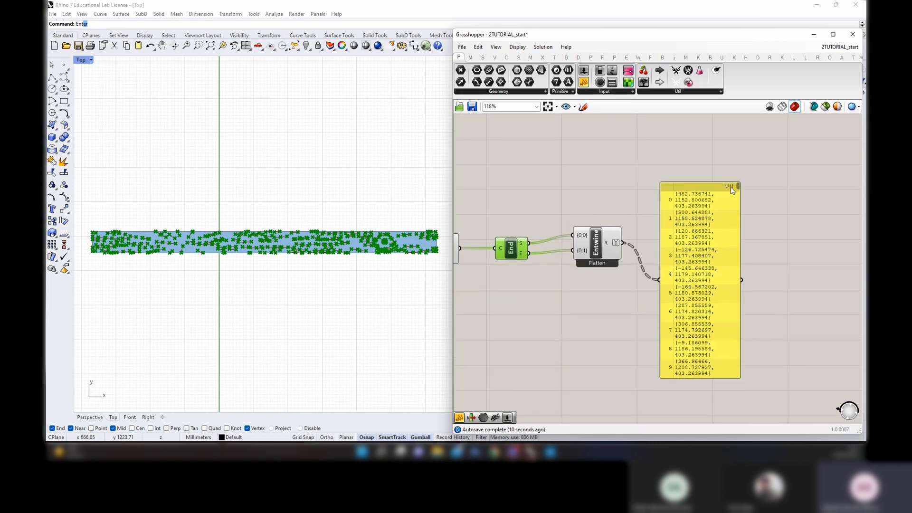
left_click_drag(740, 187, 748, 280)
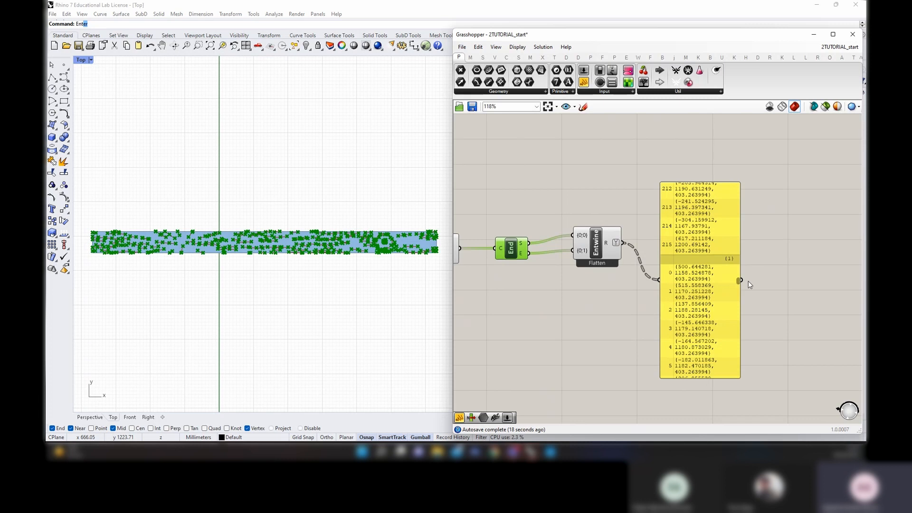
left_click(748, 281)
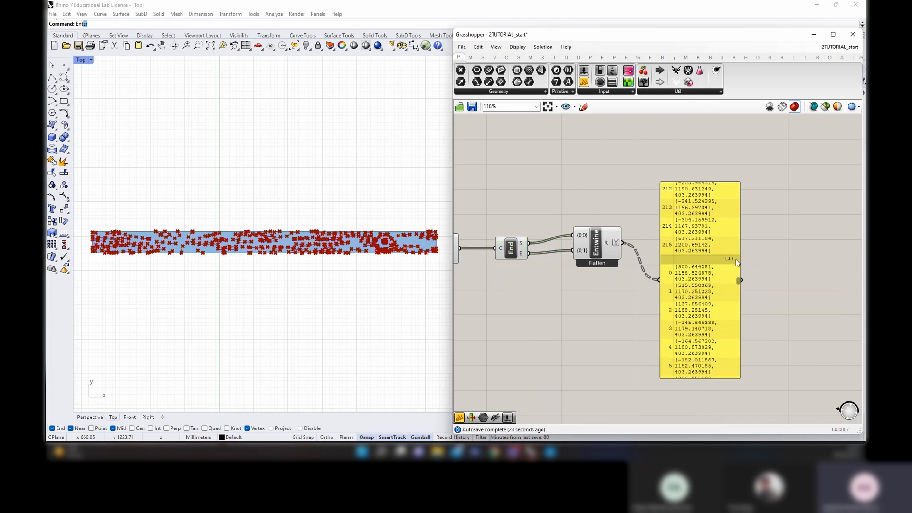
left_click_drag(738, 280, 742, 178)
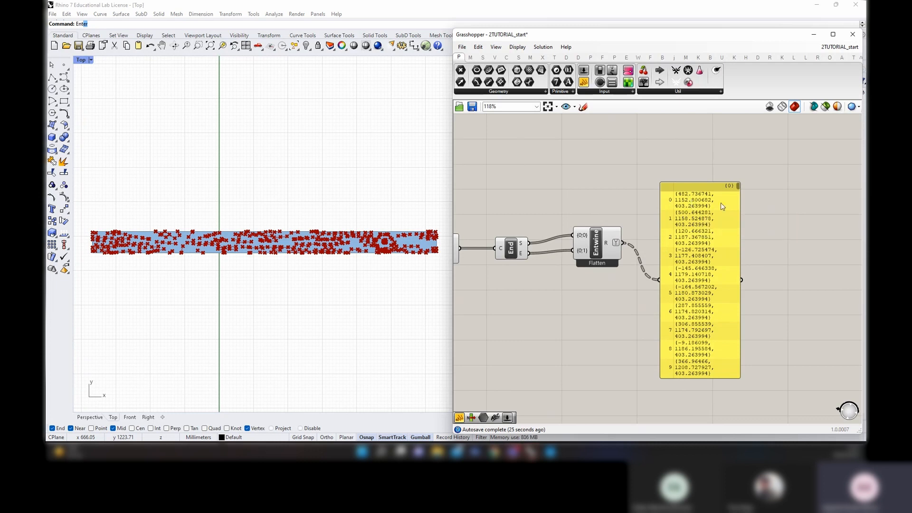
Move the panel aside, add a Flip Matrix component and connect Entwine's R output to its D input
left_click_drag(710, 215, 706, 302)
double_click(684, 220)
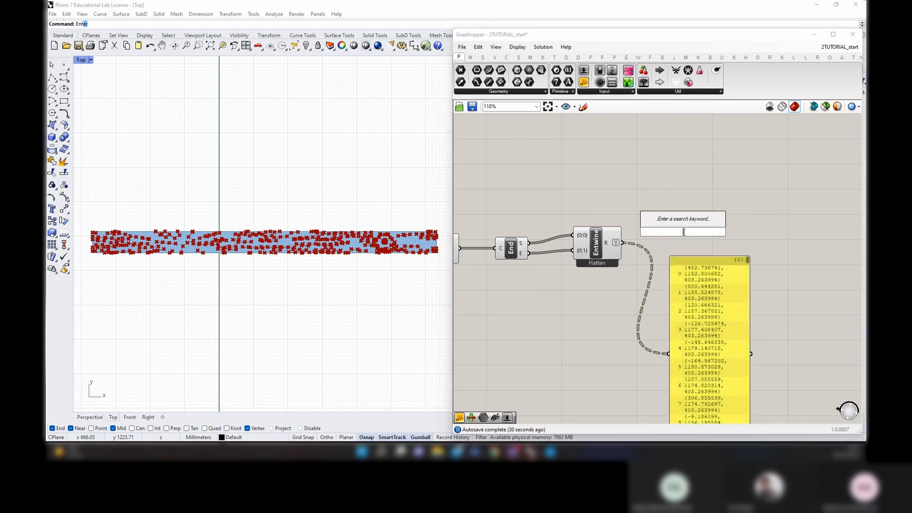
type("flip m")
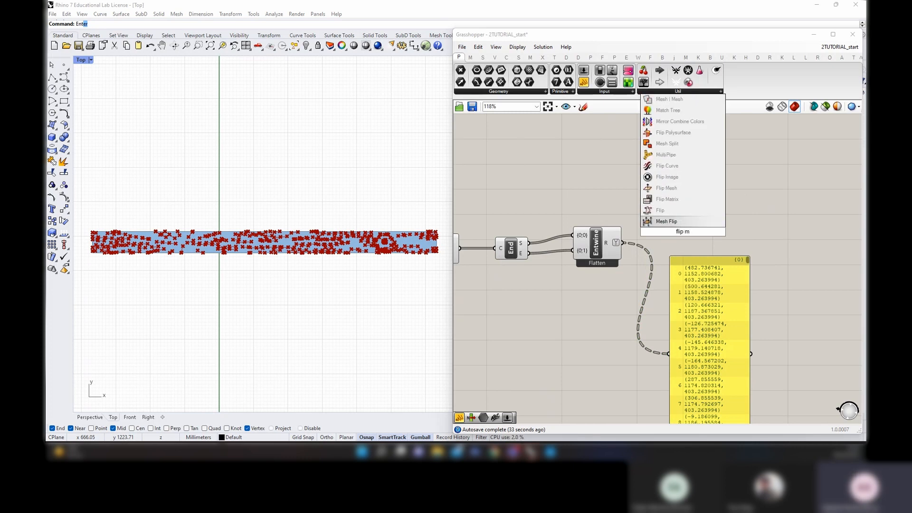
left_click(680, 200)
left_click_drag(623, 243, 666, 232)
Move the panel beyond Flip Matrix and connect the flipped output to it, replacing the Entwine source
left_click(709, 281)
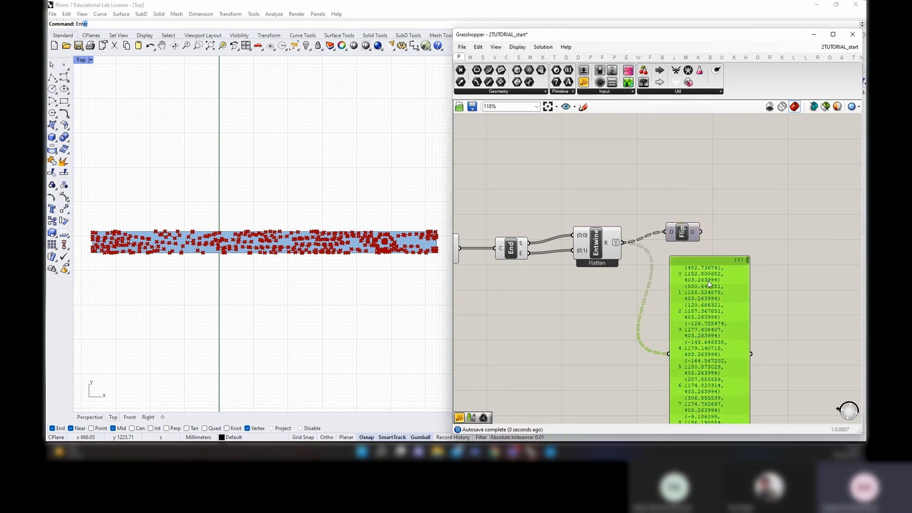
left_click_drag(708, 284, 784, 247)
left_click_drag(701, 232, 746, 317)
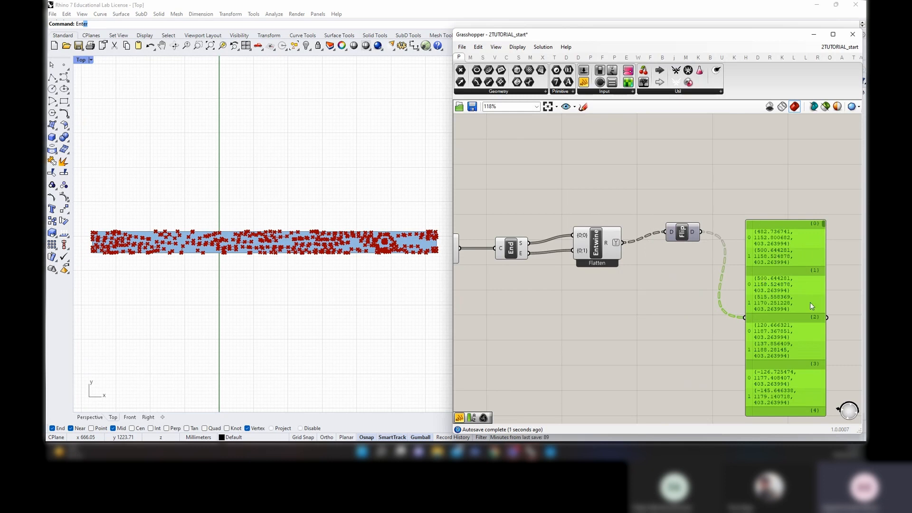
right_click_drag(810, 303, 726, 253)
left_click_drag(739, 176, 712, 185)
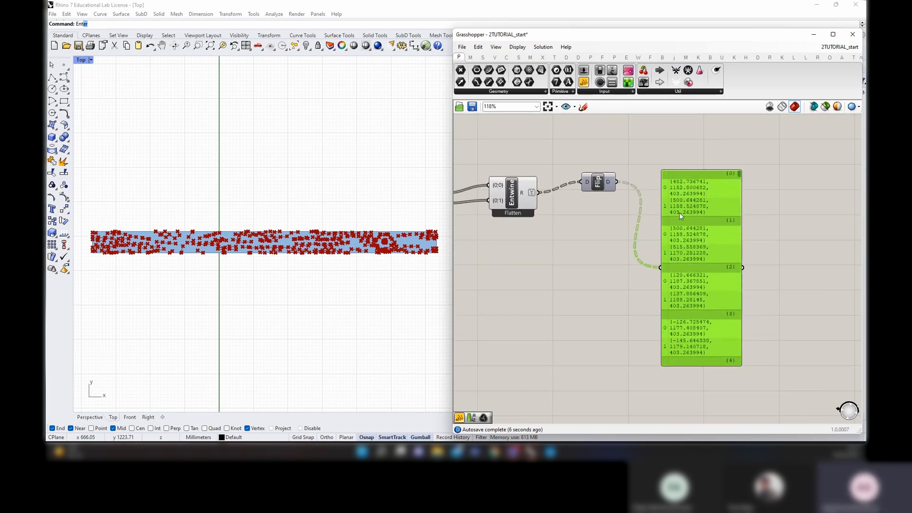
Delete the panel, add a Deconstruct component and connect Flip Matrix's D output to its P input
left_click_drag(699, 211, 697, 228)
key("Delete")
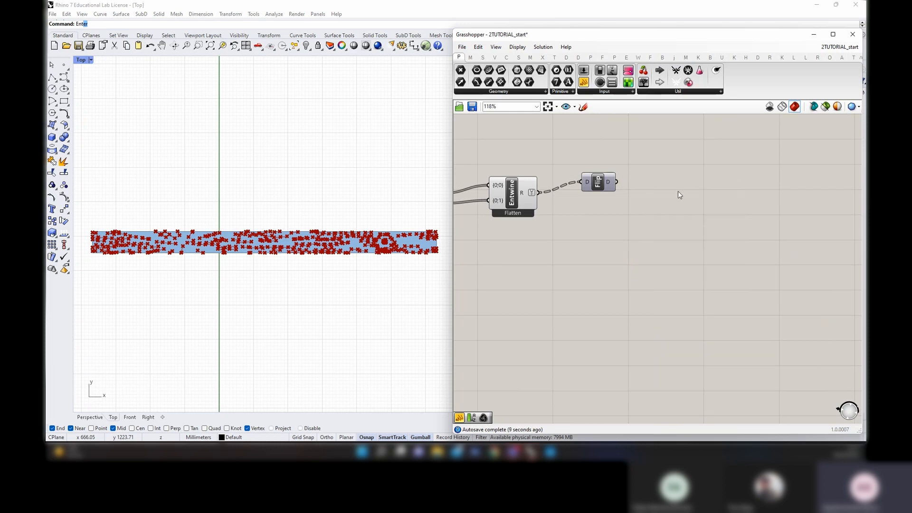
right_click_drag(664, 161, 658, 249)
left_click_drag(601, 272, 606, 252)
double_click(653, 224)
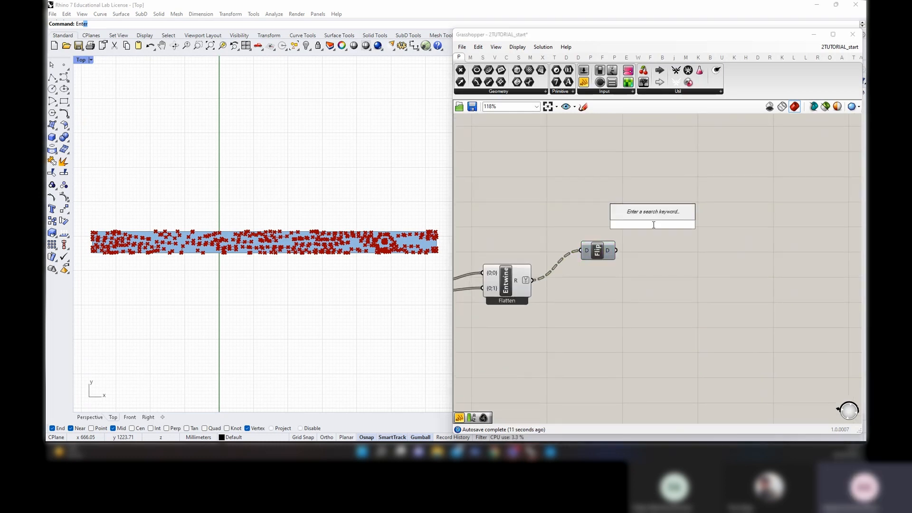
type("deconstruct")
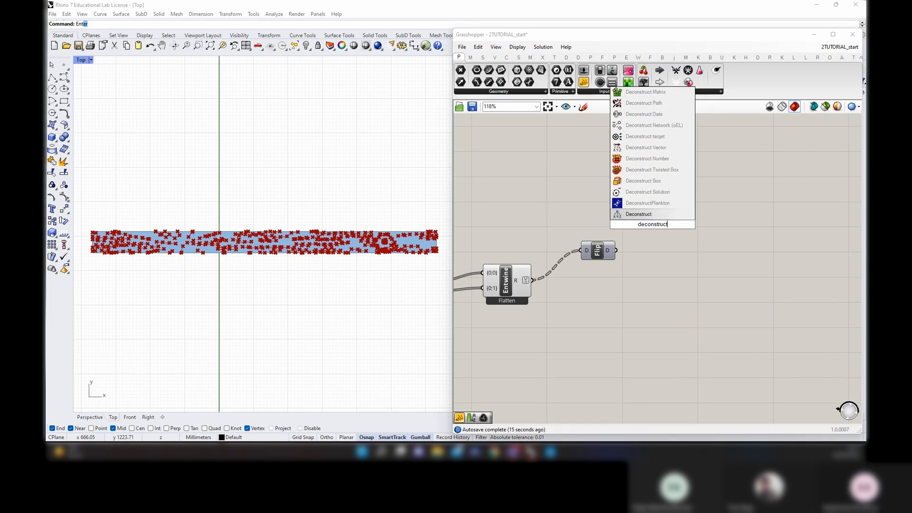
left_click(654, 216)
left_click_drag(654, 224, 670, 219)
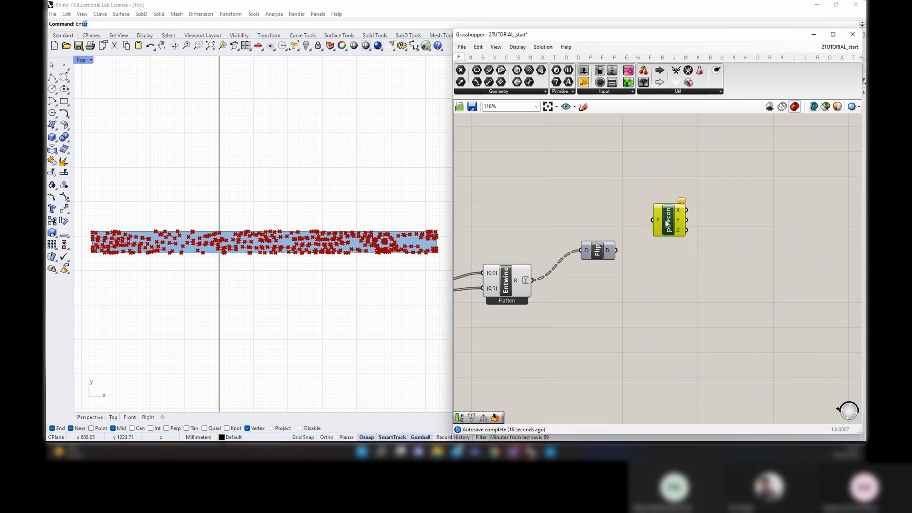
left_click_drag(617, 250, 653, 220)
left_click_drag(673, 226, 668, 218)
Add a Sort List component, connecting Deconstruct's X output to K and Flip Matrix's D output to A
right_click_drag(729, 229, 639, 230)
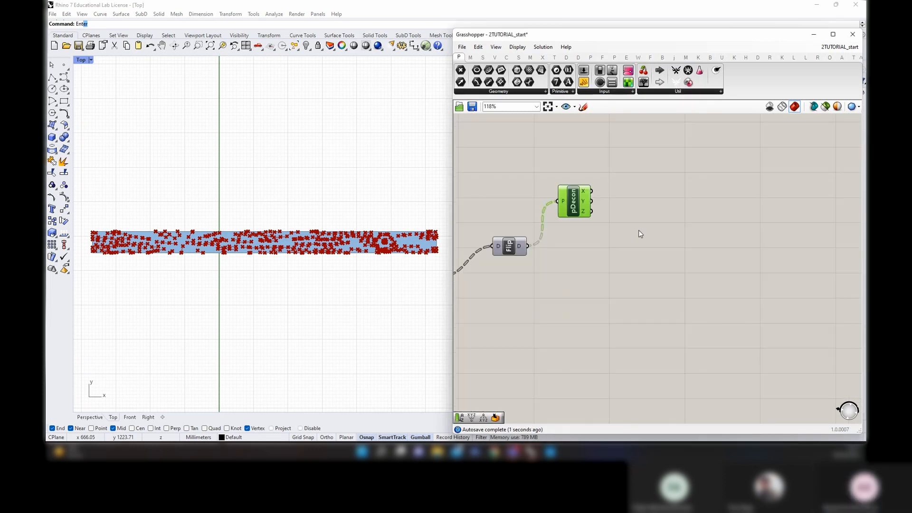
double_click(647, 235)
type("so")
left_click(634, 230)
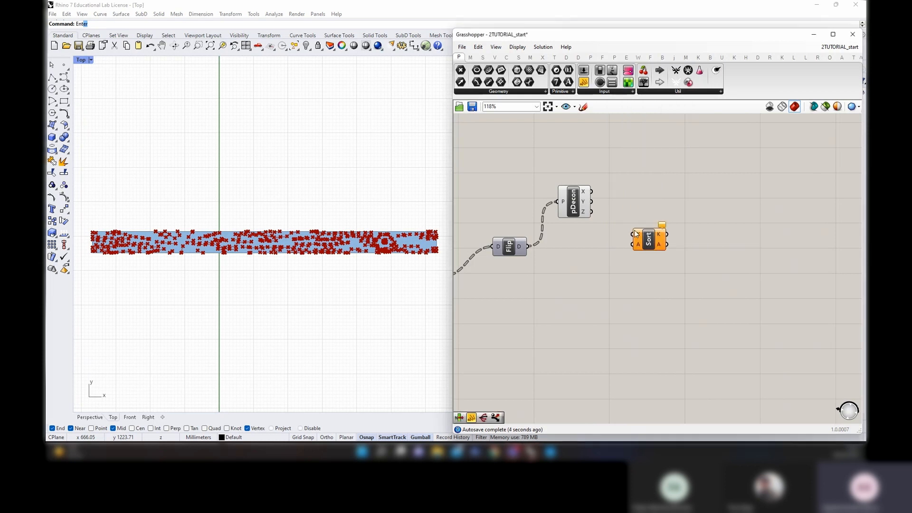
left_click_drag(648, 239, 658, 245)
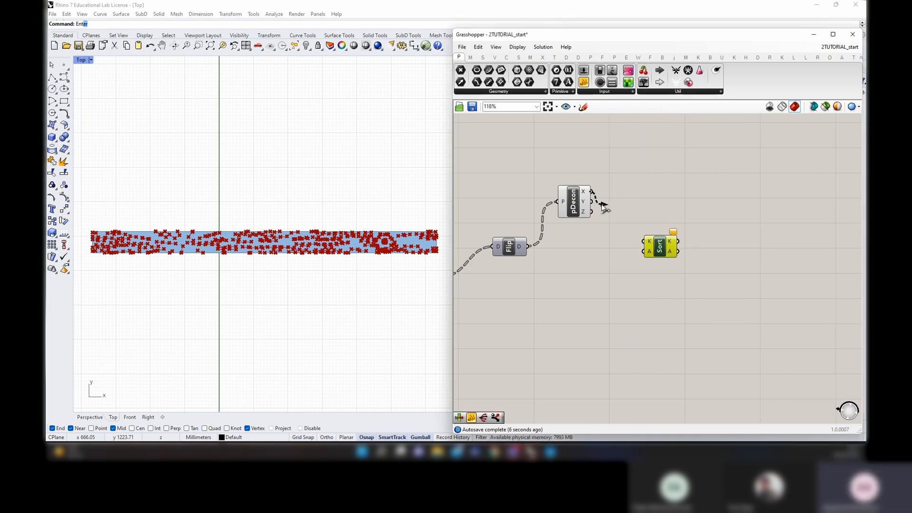
left_click_drag(602, 207, 647, 241)
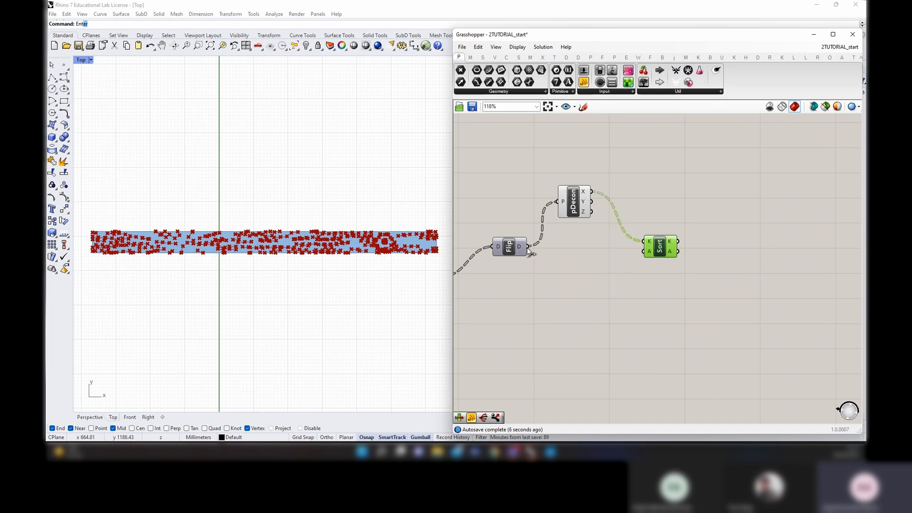
left_click_drag(528, 246, 656, 242)
right_click_drag(708, 248, 660, 246)
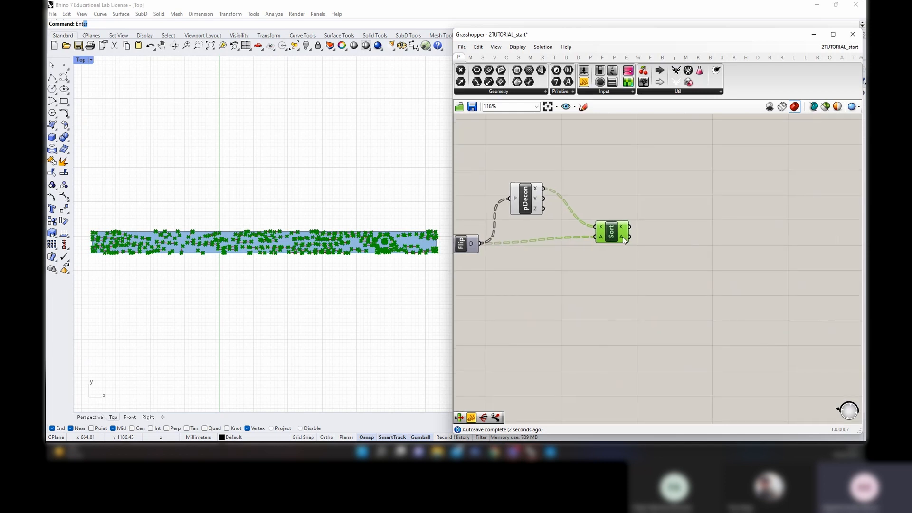
right_click(622, 237)
left_click(621, 236)
left_click_drag(583, 84, 697, 256)
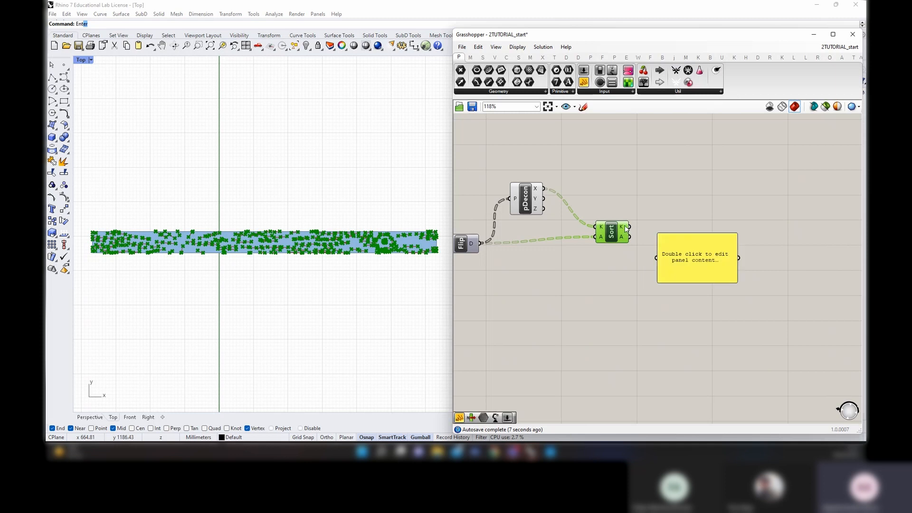
left_click_drag(629, 226, 698, 238)
key("Delete")
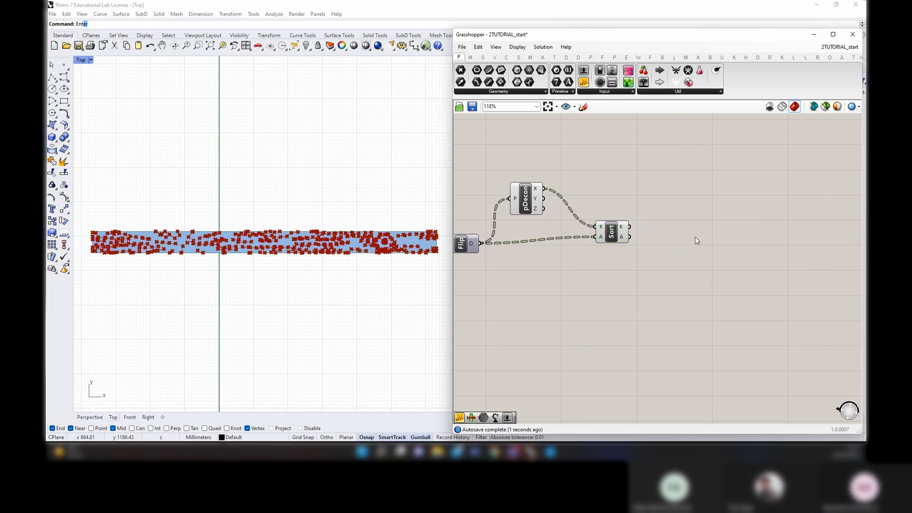
Reverse the A output of the Sort List component and check its data structure
right_click_drag(748, 262, 677, 249)
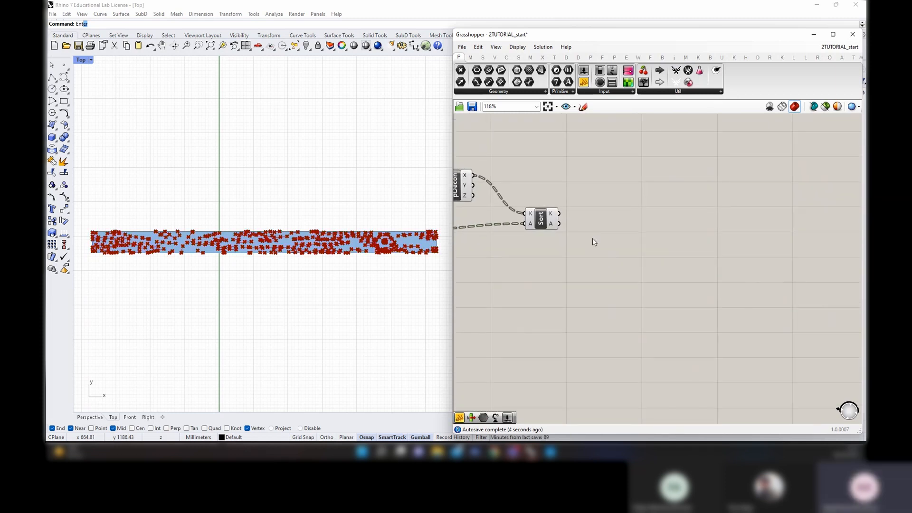
right_click(557, 224)
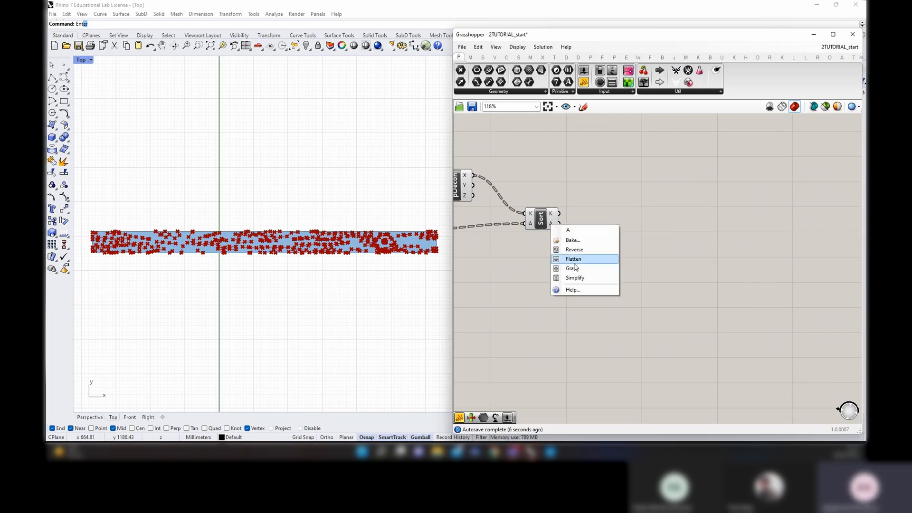
left_click(575, 259)
mouse_move(554, 231)
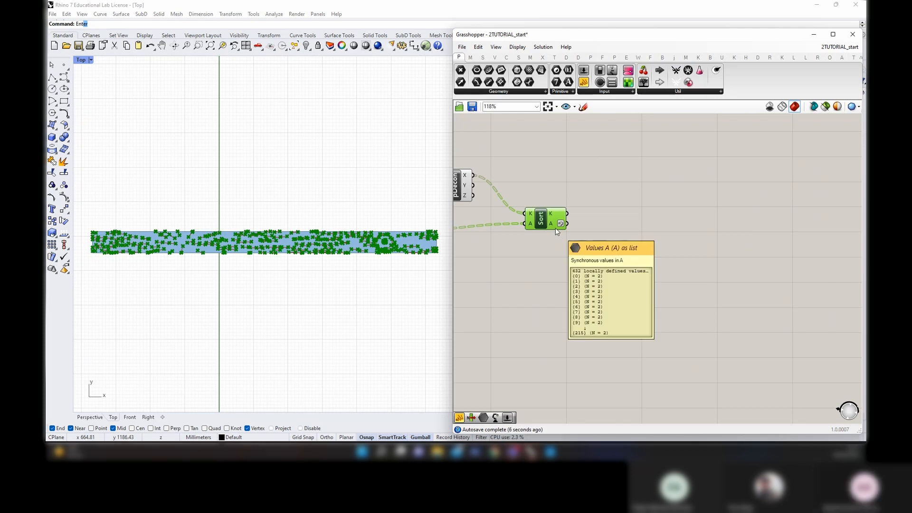
left_click(672, 263)
Add a List Item component, connect Sort List's reversed A output to L and flatten the item output
double_click(593, 236)
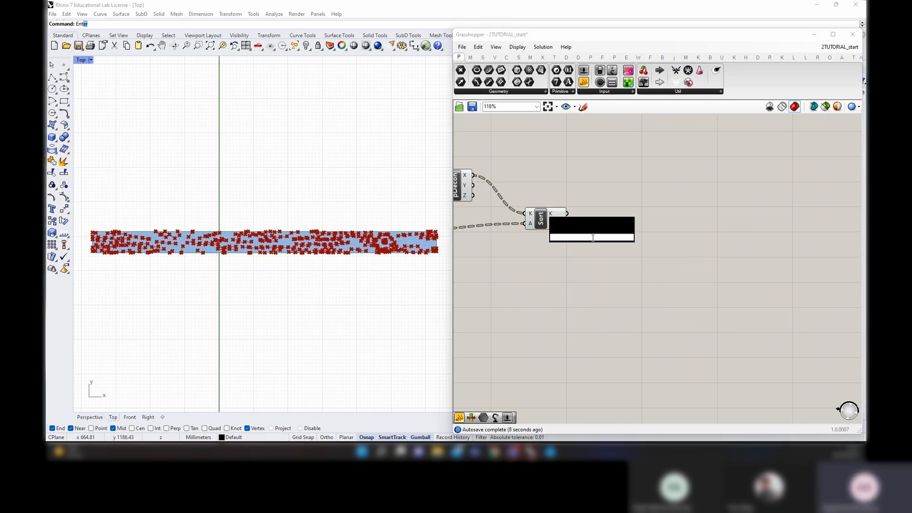
type("list item")
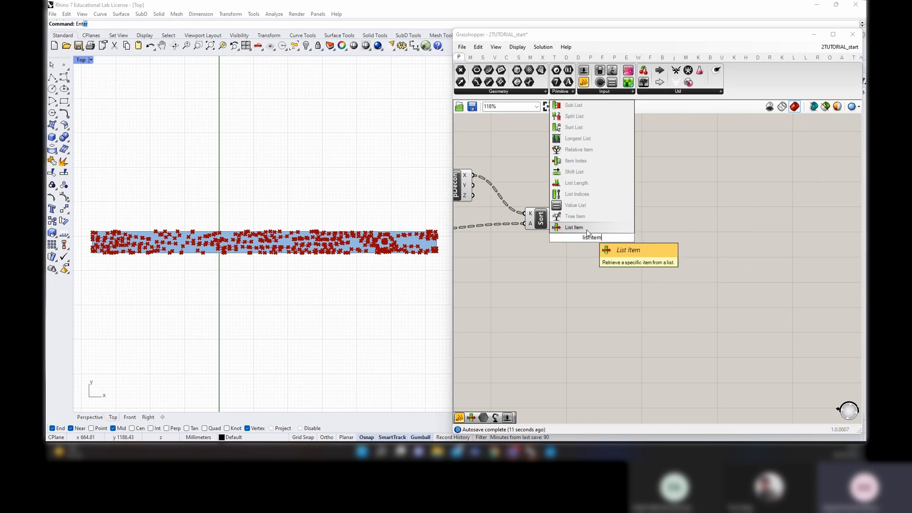
key("Return")
mouse_move(595, 237)
left_mouse_down()
mouse_move(615, 240)
mouse_move(599, 229)
left_mouse_up()
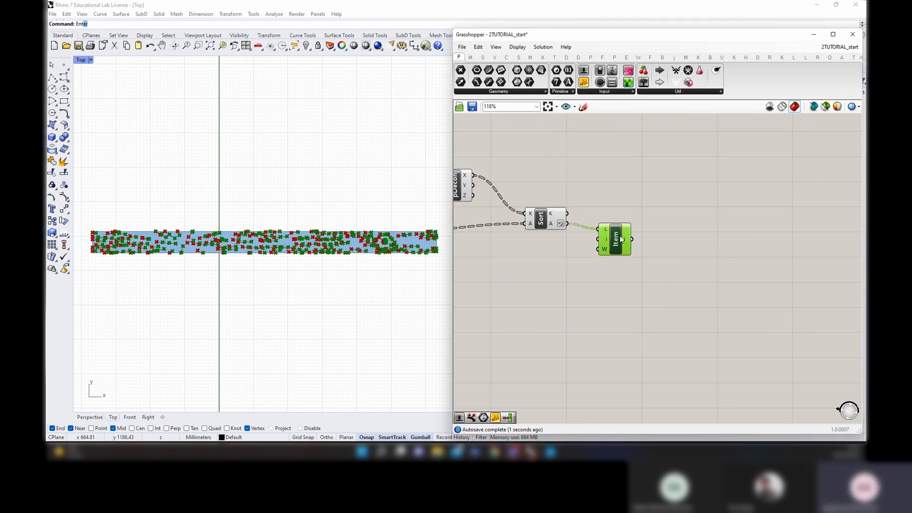
right_click(625, 241)
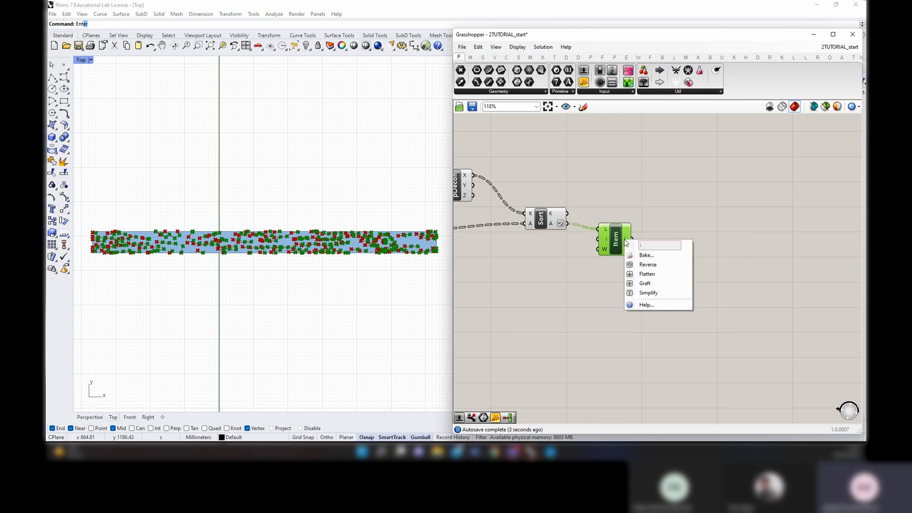
left_click(645, 274)
Add a second Deconstruct component and connect List Item's flattened output to its P input
double_click(687, 251)
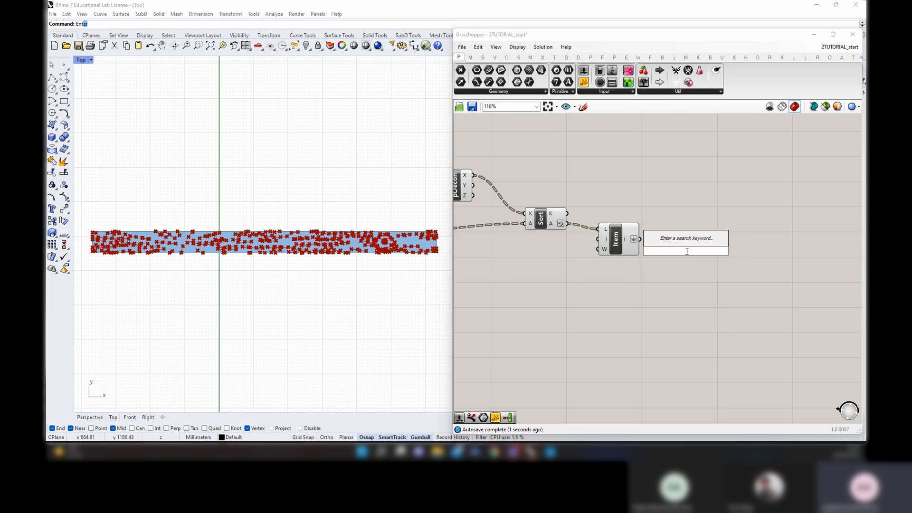
type("deconstr")
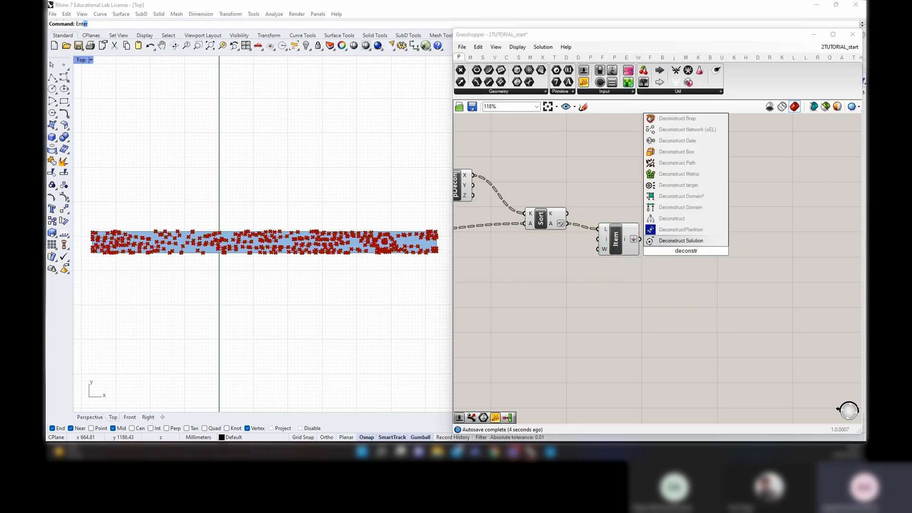
type("uct")
key("Return")
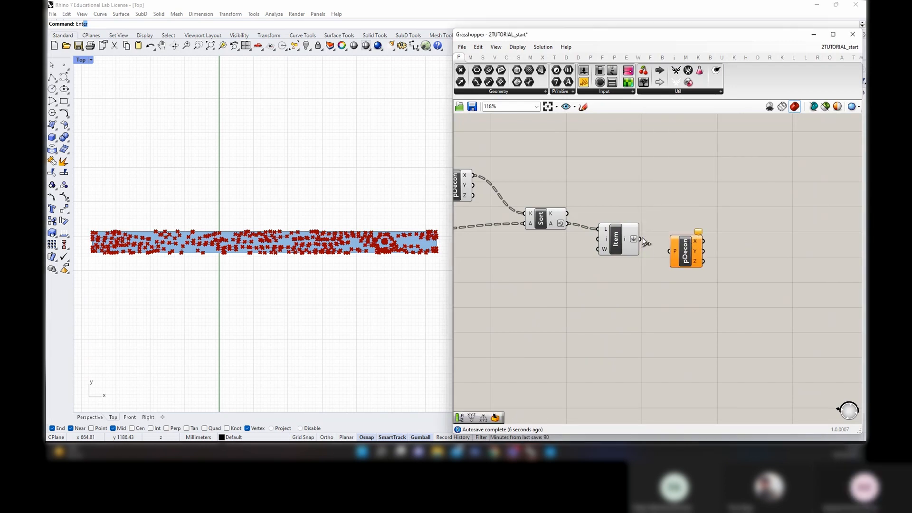
left_click_drag(640, 239, 665, 255)
right_click_drag(705, 298, 692, 274)
Add a second Sort List, connecting the second Deconstruct's X output to K and the upstream curve list to A
scroll(693, 274, "down", 3)
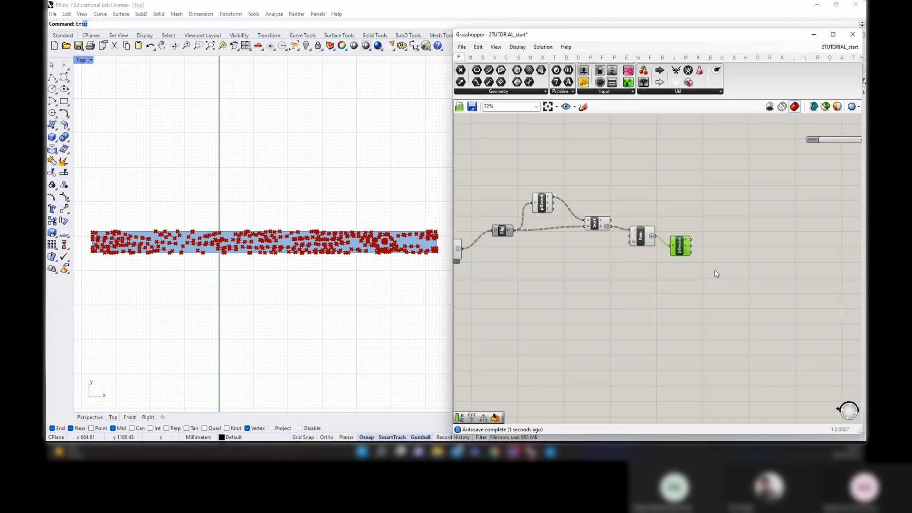
double_click(698, 270)
type("sort")
key("Return")
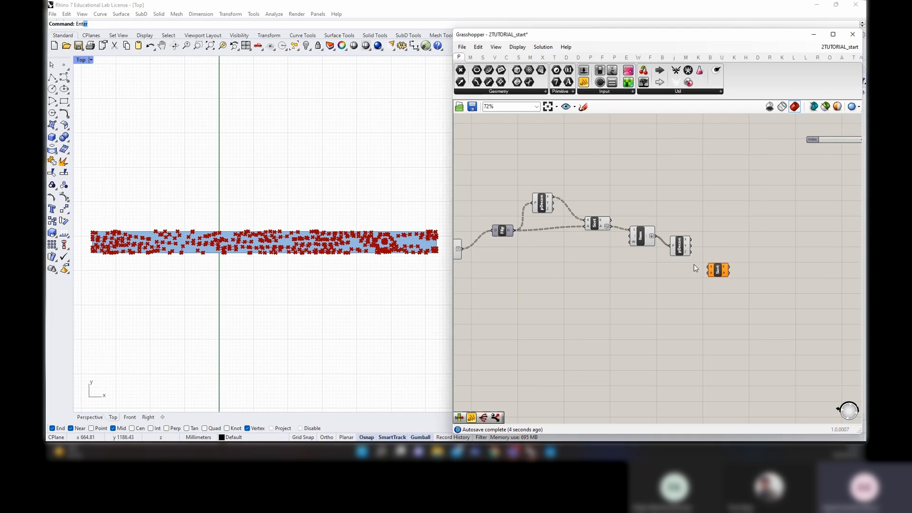
scroll(694, 264, "up", 3)
left_click_drag(692, 229, 716, 267)
scroll(732, 278, "down", 3)
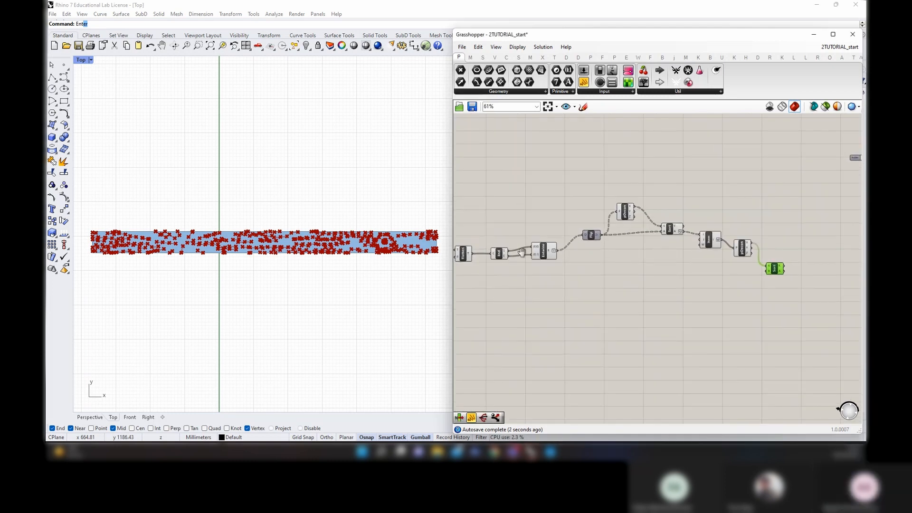
right_click_drag(618, 288, 660, 285)
left_click_drag(598, 251, 817, 270)
scroll(817, 270, "up", 3)
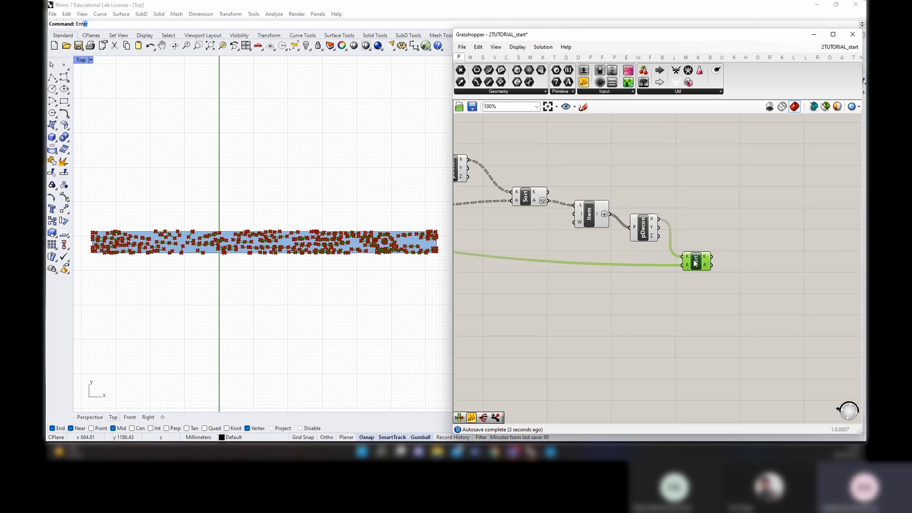
Examine the sorting components from Flip Matrix onward and compare their data with the curve endpoints in Rhino's Top viewport
mouse_move(689, 261)
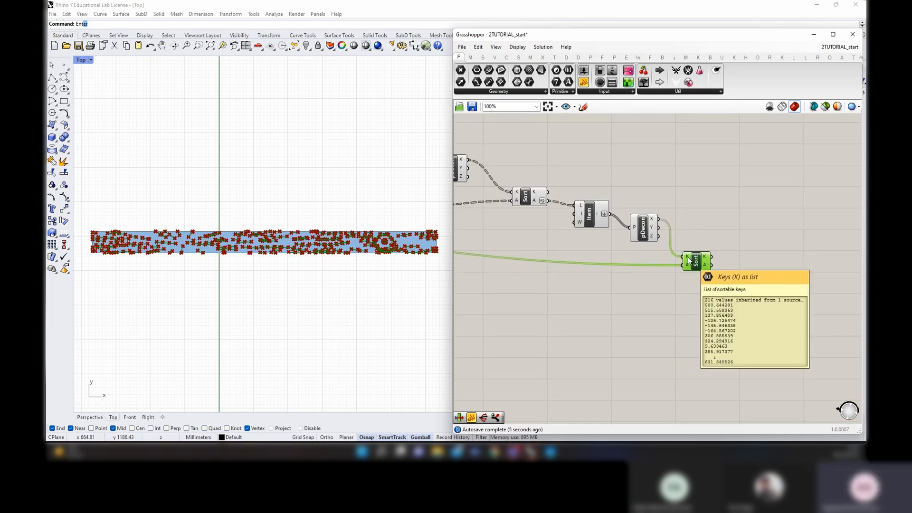
right_click_drag(531, 237, 584, 257)
left_click(576, 222)
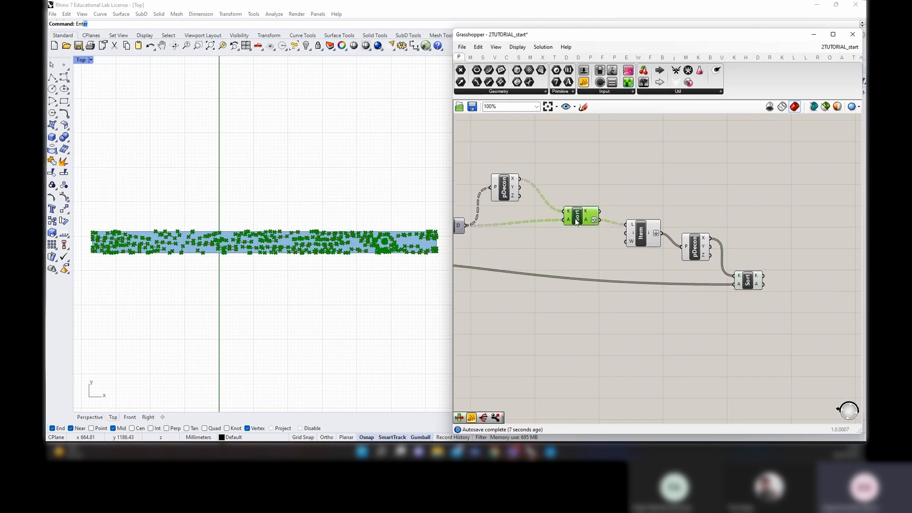
left_click(511, 183)
right_click_drag(496, 220, 616, 242)
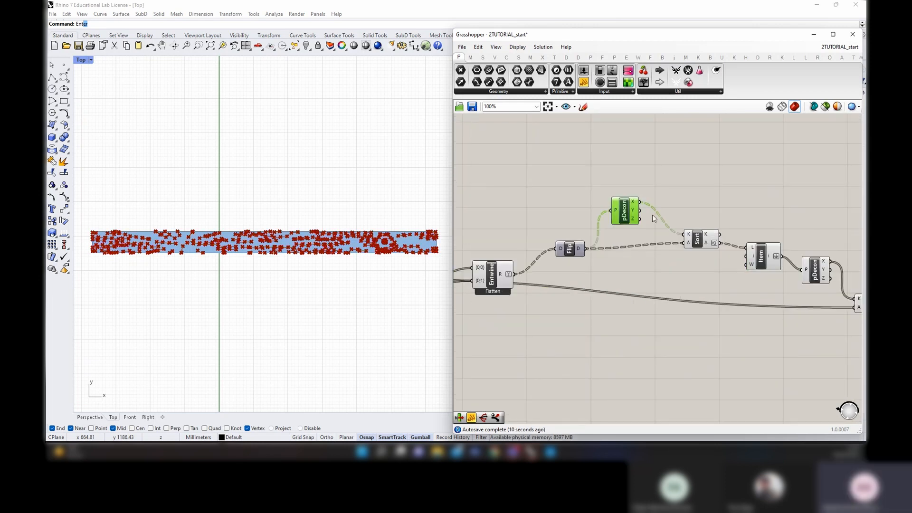
left_click(570, 249)
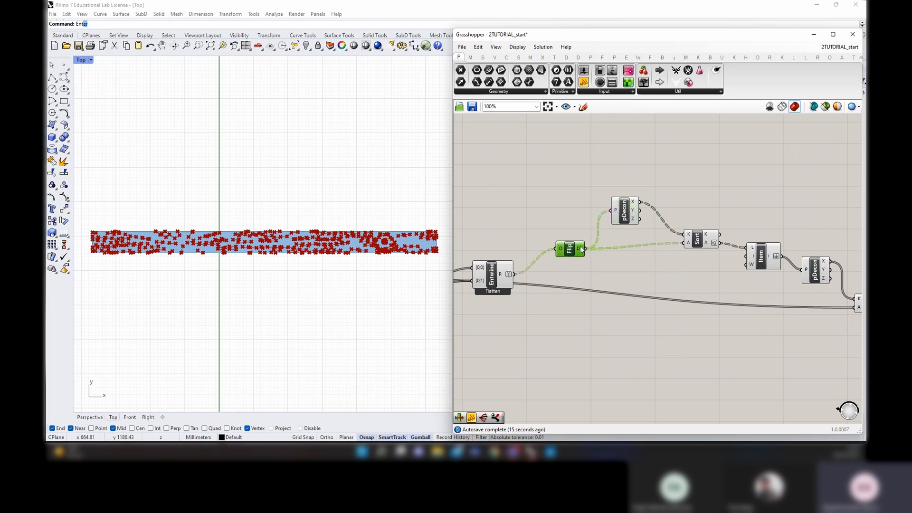
left_click(624, 210)
scroll(128, 251, "up", 1)
scroll(128, 250, "up", 10)
right_click_drag(138, 279, 169, 272)
right_click_drag(650, 263, 556, 248)
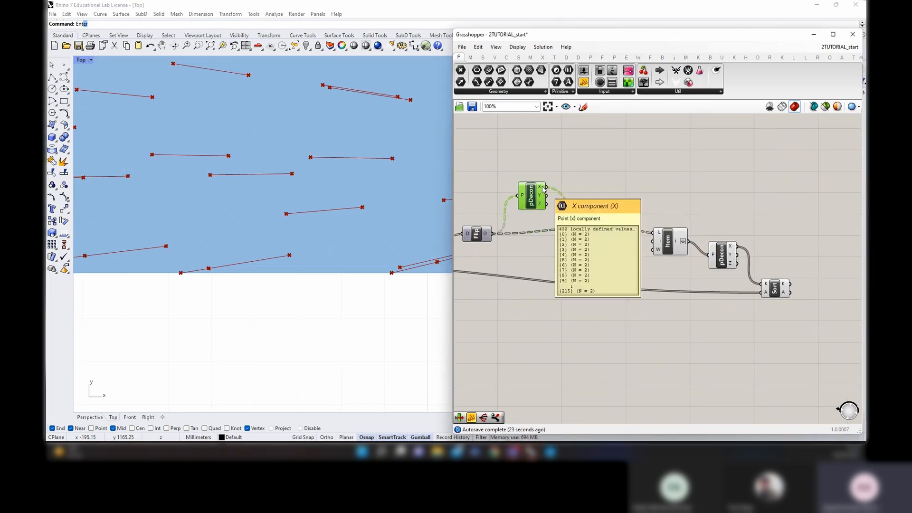
left_click(611, 224)
mouse_move(616, 232)
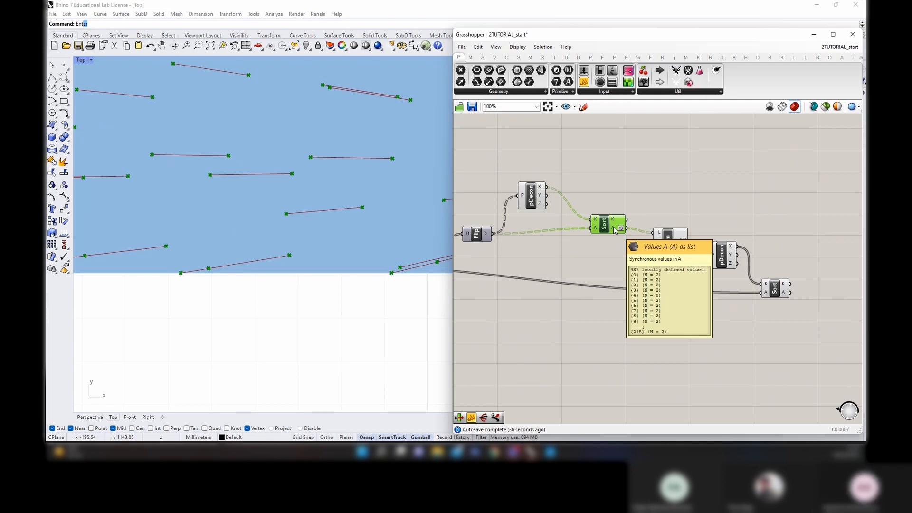
Add a widened Panel fed by the first Sort List's A output and compare its point pairs with the curves in Rhino
left_click_drag(584, 82, 689, 172)
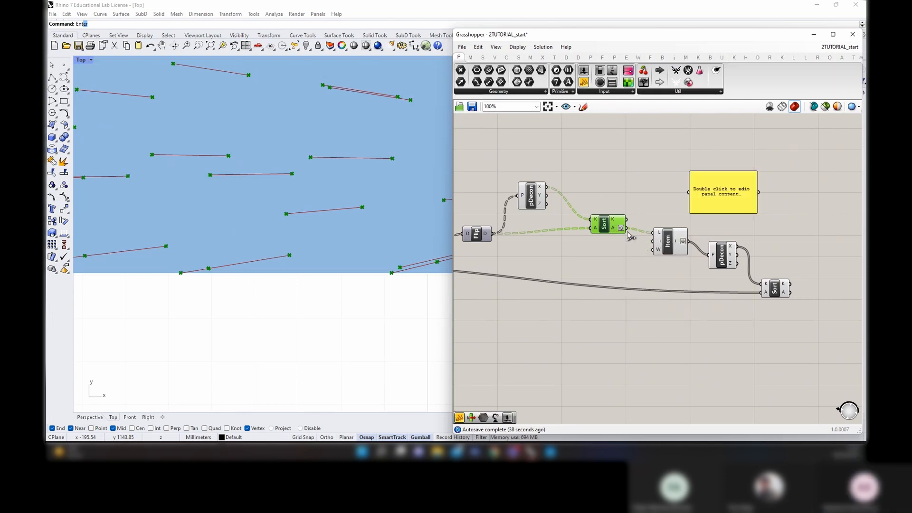
left_click_drag(626, 229, 689, 204)
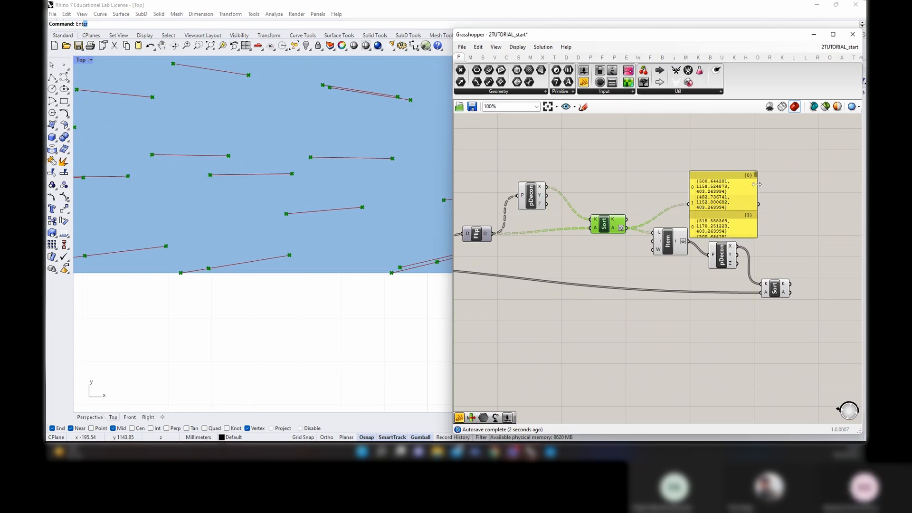
left_click_drag(757, 185, 814, 184)
scroll(785, 195, "up", 3)
left_click(748, 199)
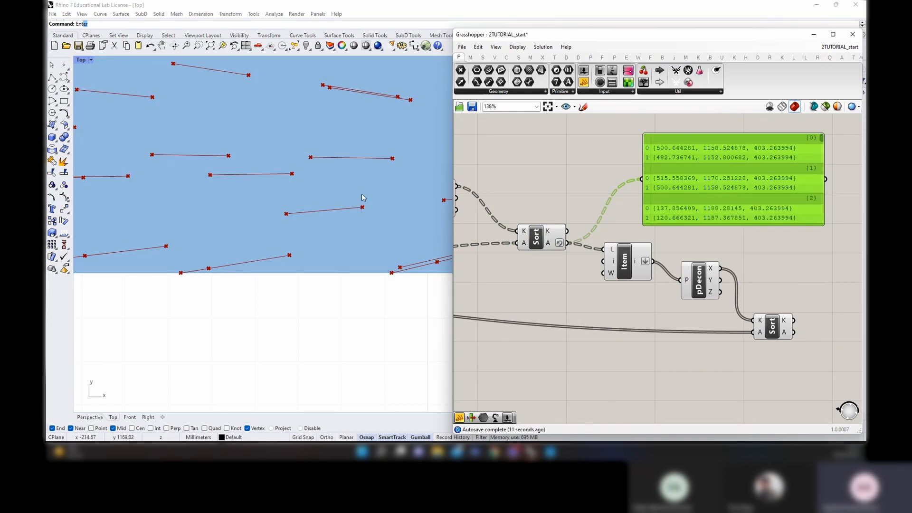
scroll(377, 215, "down", 2)
left_click_drag(768, 190, 753, 179)
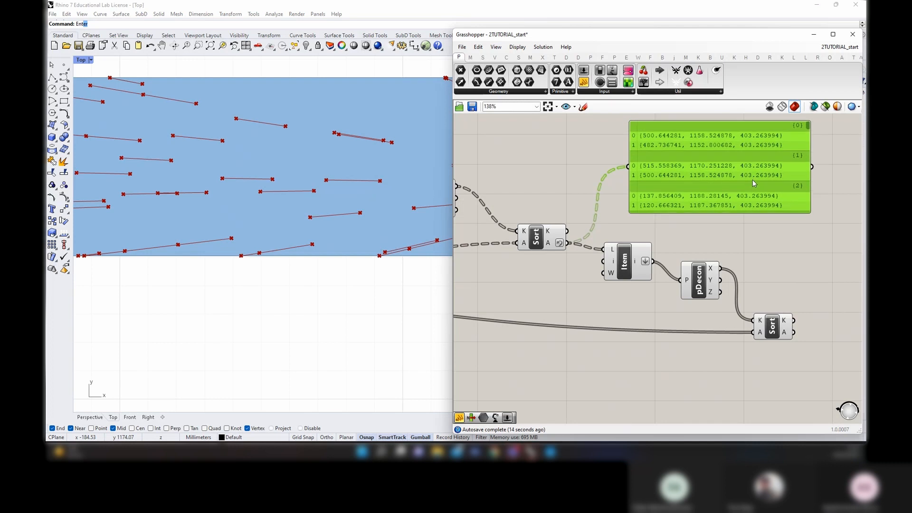
Delete the Panel and check the List Item, second Deconstruct and second Sort List results in the viewport preview
key("Delete")
left_click(626, 261)
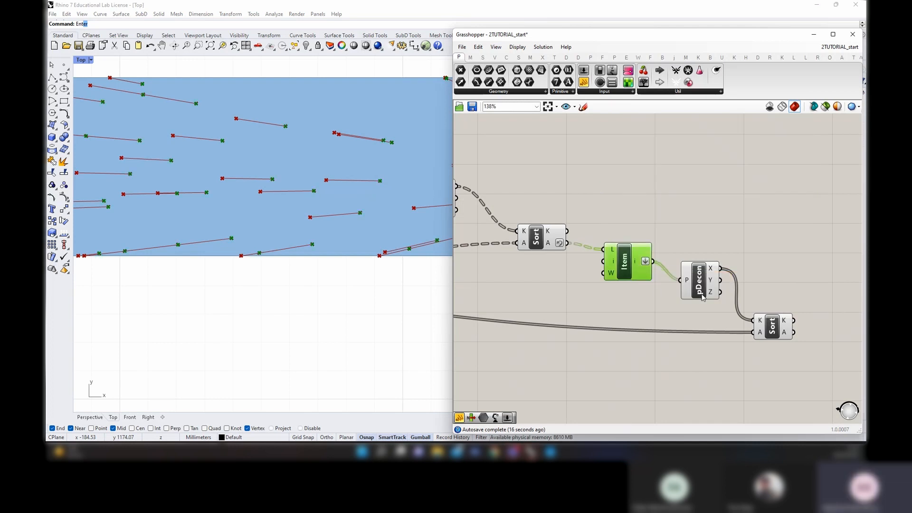
left_click(708, 272)
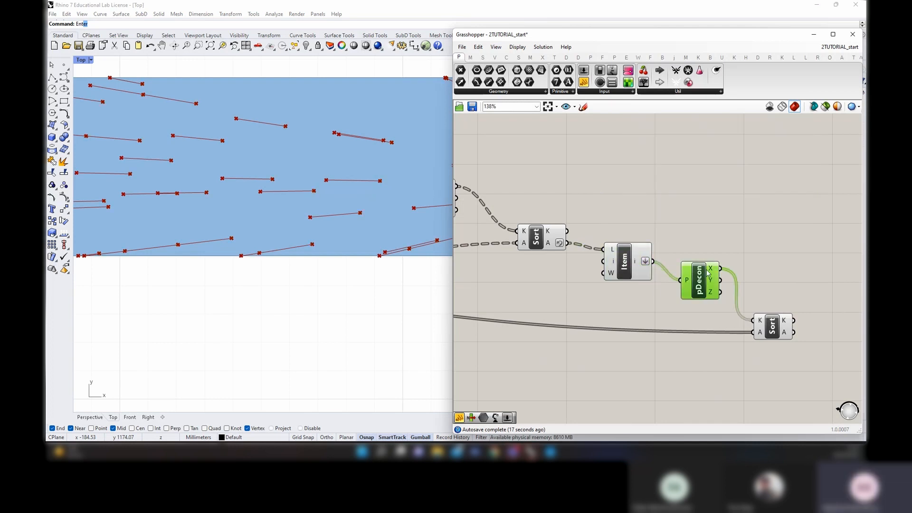
left_click(762, 335)
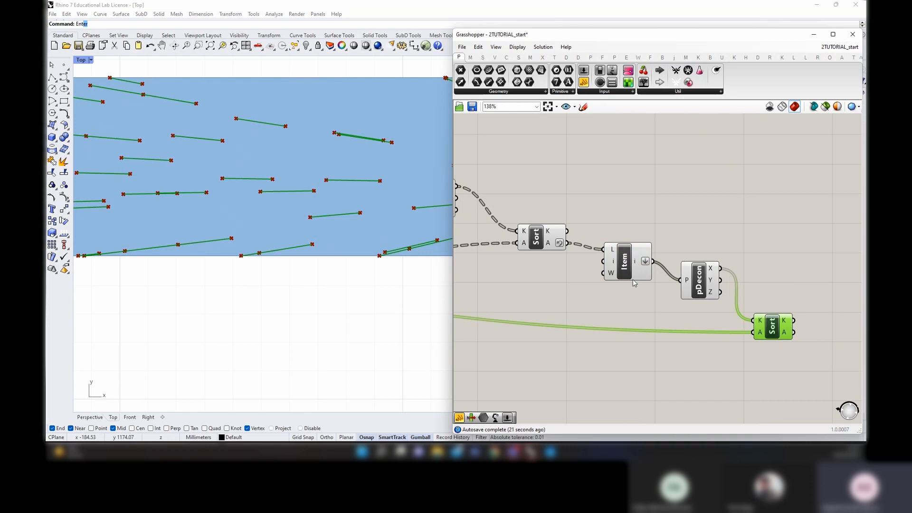
left_click(695, 262)
Open the component search on empty canvas beside the second Sort List
scroll(694, 266, "down", 3)
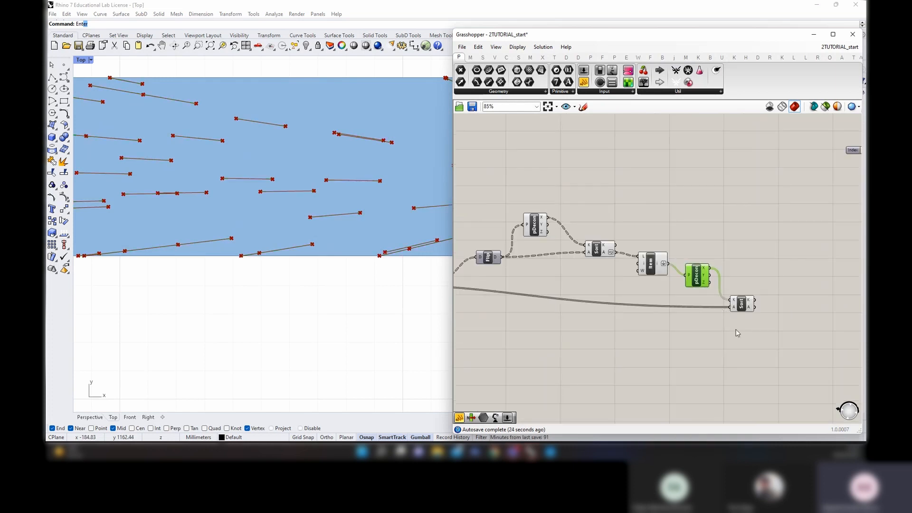
right_click_drag(785, 316, 662, 289)
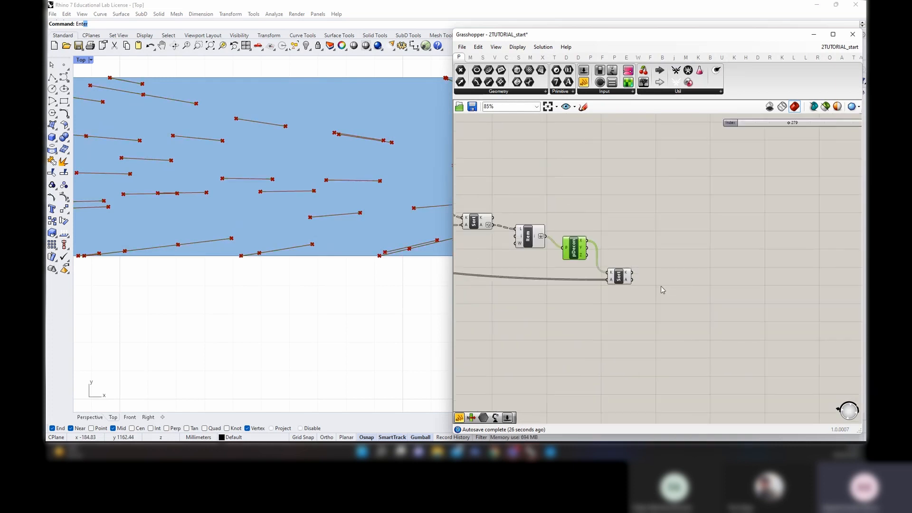
double_click(722, 282)
type("out curves")
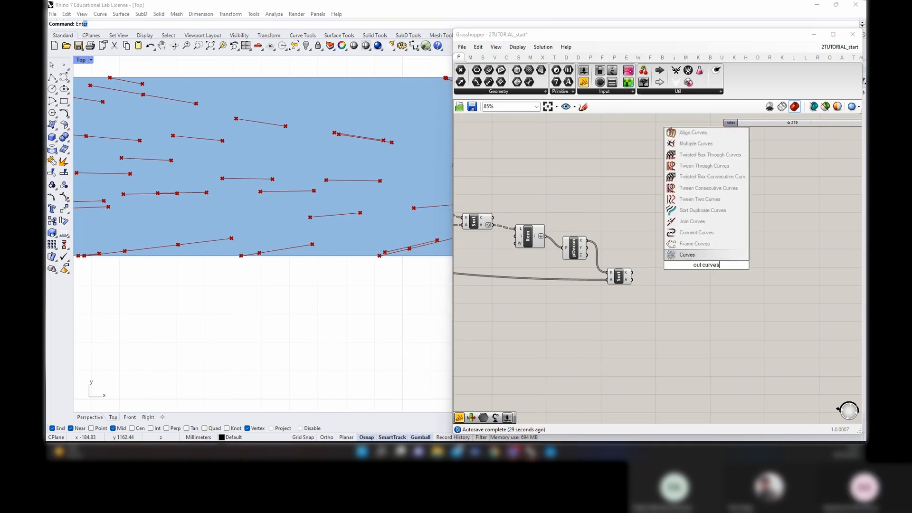
key("BackSpace")
key("BackSpace")
key("BackSpace")
key("BackSpace")
key("BackSpace")
key("BackSpace")
key("BackSpace")
key("BackSpace")
key("BackSpace")
key("BackSpace")
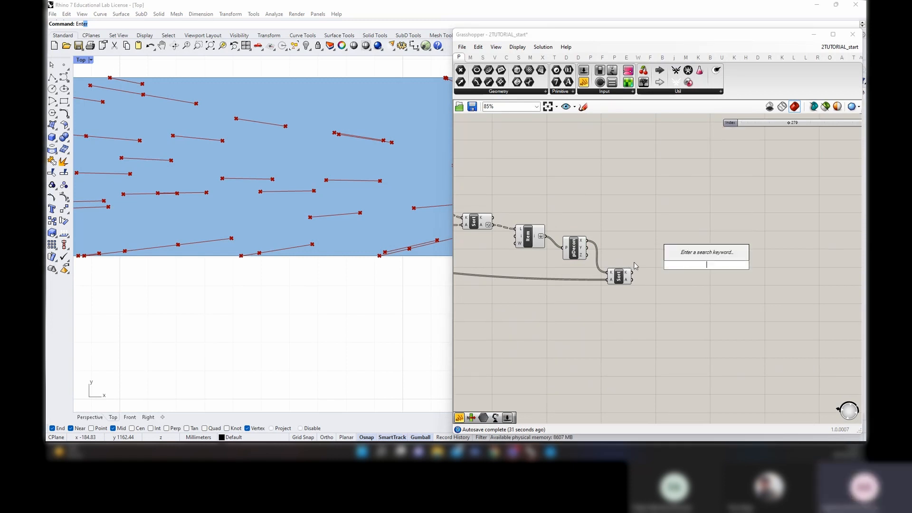
Add a Curve parameter and connect the second Sort List's A output to it
type("data")
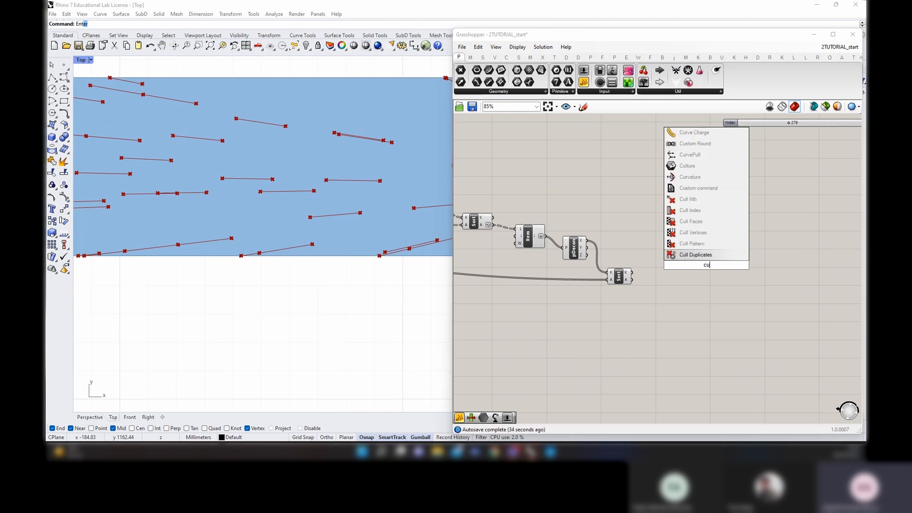
left_click(687, 257)
scroll(713, 271, "up", 1)
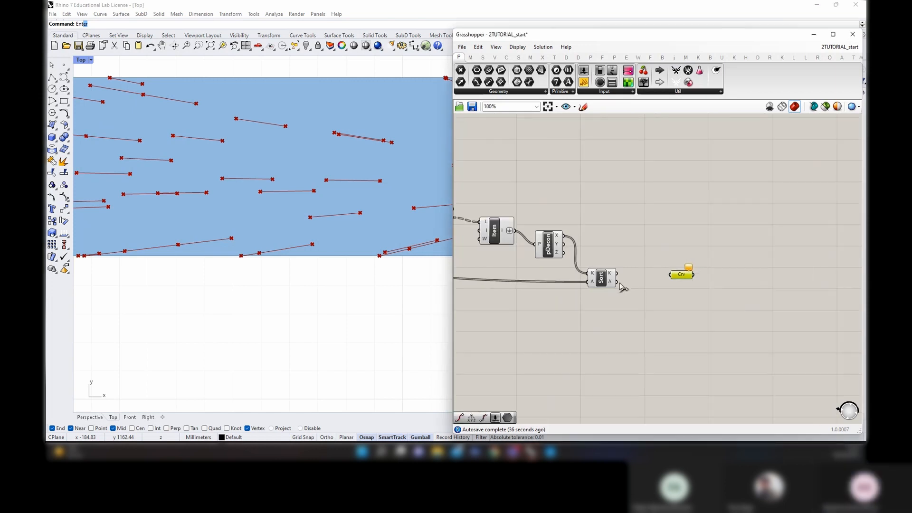
left_click_drag(635, 284, 680, 282)
Rename the Curve parameter out_curves_fields and place it farther from the second Sort List
right_click(675, 275)
type("out")
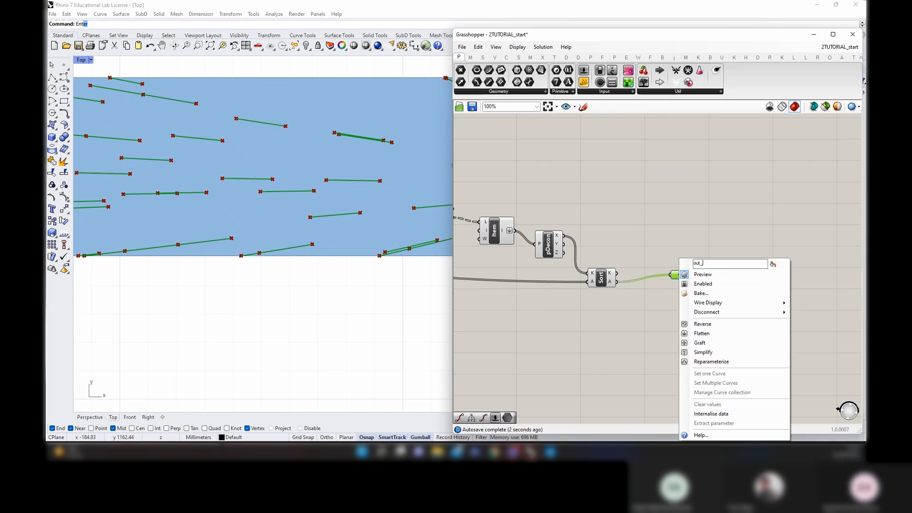
type("_curves_fie")
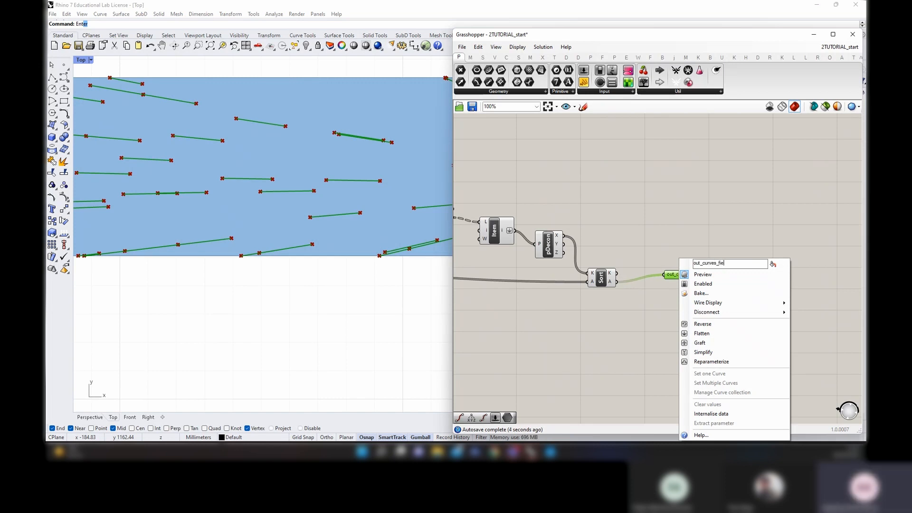
type("lds")
key("Return")
left_click_drag(682, 274, 725, 266)
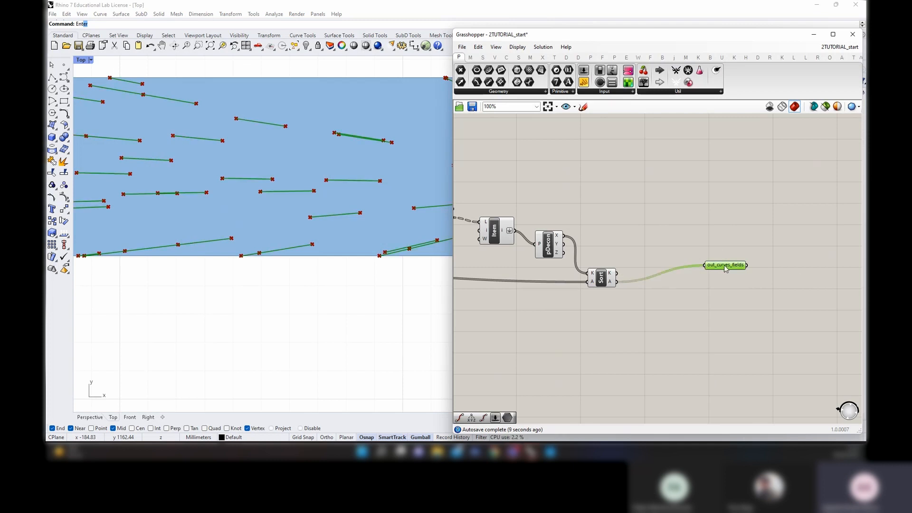
Add a List Item component fed by out_curves_fields at its L input
double_click(791, 288)
type("list item")
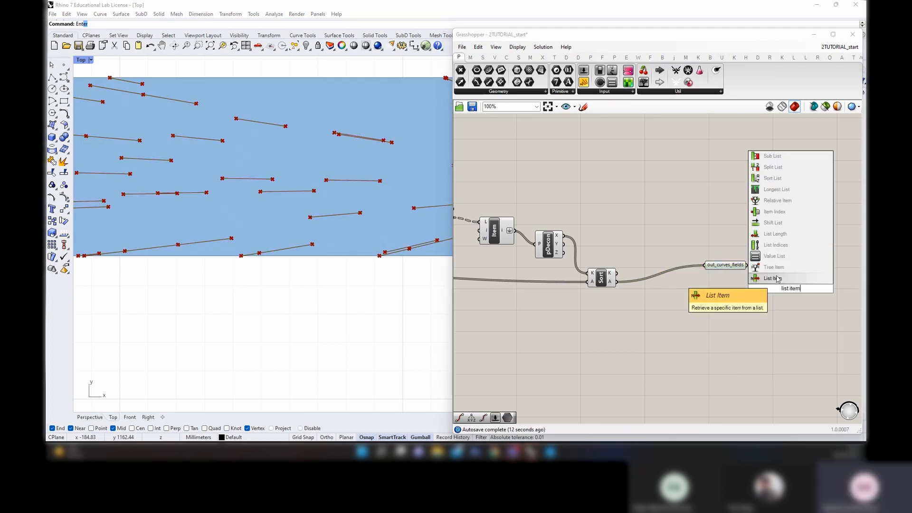
key("Return")
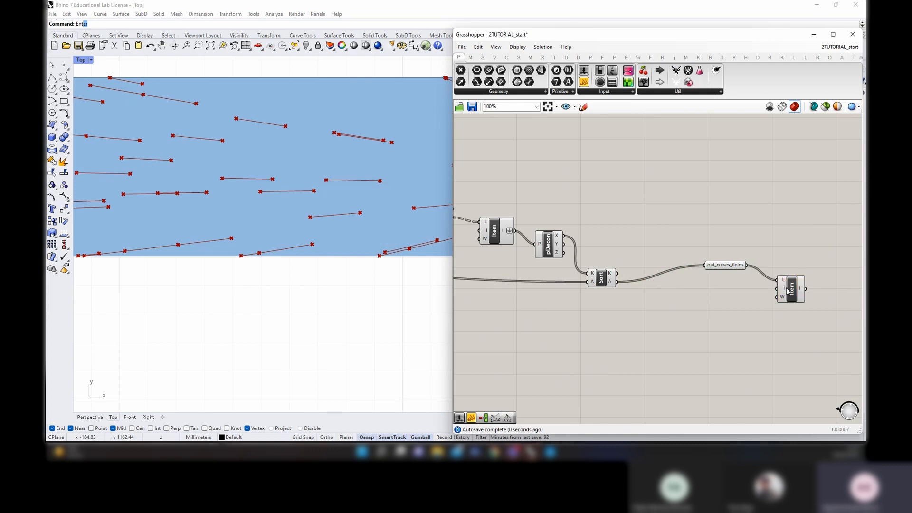
Add an integer slider ranging from 0 to 215 and connect it to the new List Item's i input
double_click(734, 320)
type("0")
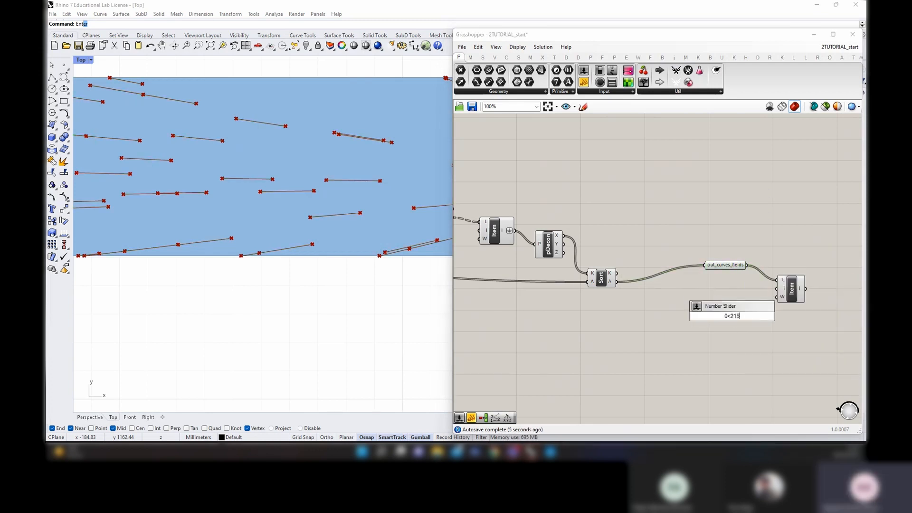
type("<215")
key("Return")
left_click_drag(766, 317, 853, 335)
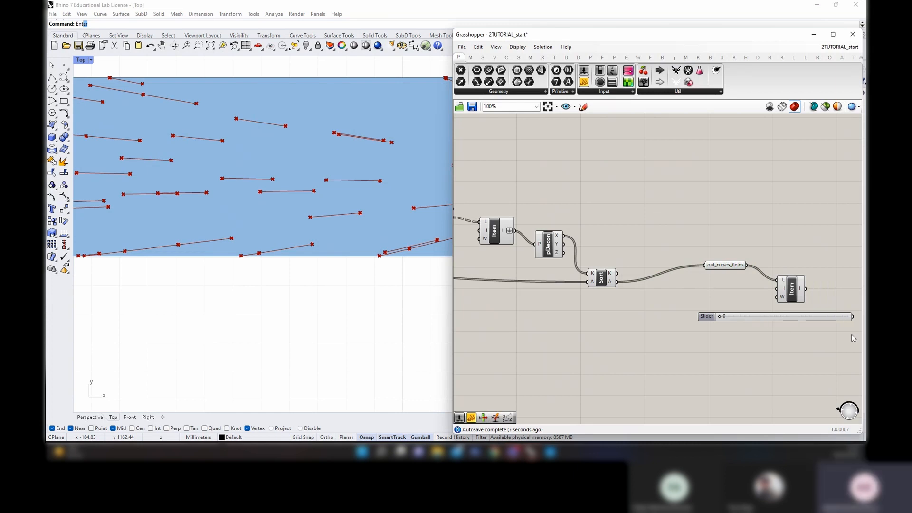
right_click_drag(852, 335, 729, 336)
left_click_drag(668, 296, 778, 296)
left_click_drag(732, 319, 776, 294)
Turn off the preview of every component, and turn it back on only for the new List Item
scroll(375, 255, "down", 5)
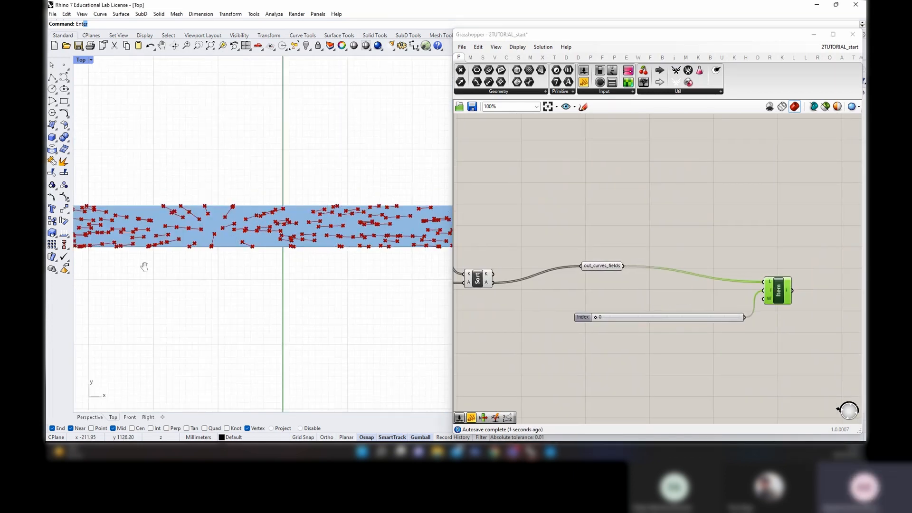
right_click_drag(610, 290, 662, 284)
right_click_drag(127, 254, 318, 262)
scroll(317, 262, "up", 4)
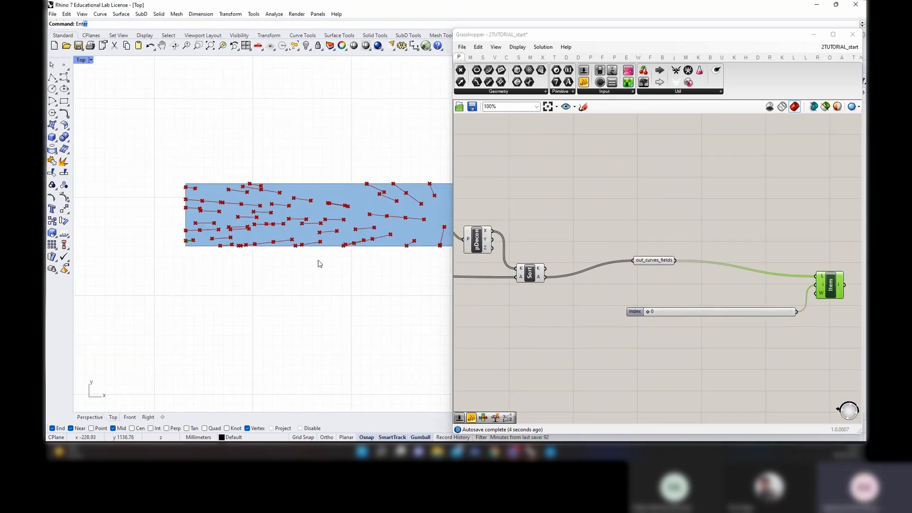
scroll(228, 242, "up", 4)
key("ctrl+a")
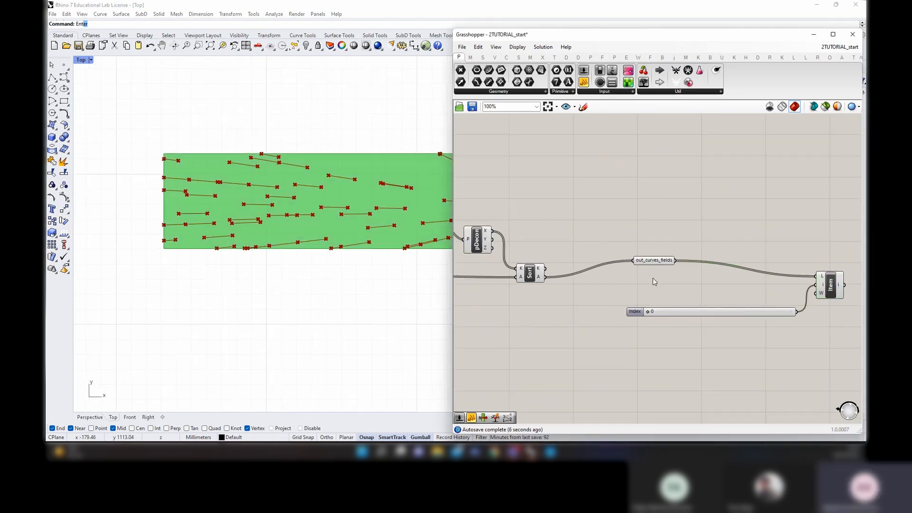
right_click(653, 278)
left_click(675, 293)
left_click(726, 280)
right_click_drag(727, 280, 564, 275)
left_click(667, 280)
right_click(659, 232)
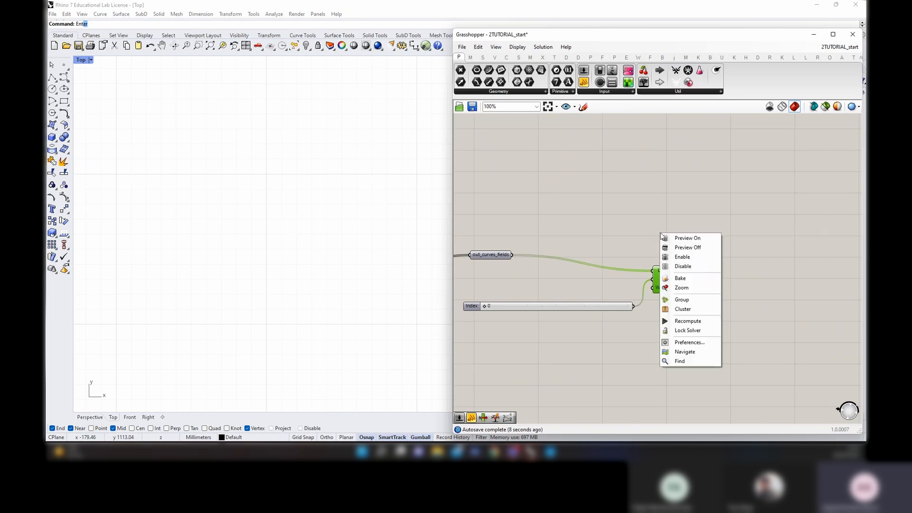
left_click(679, 238)
left_click(618, 240)
Trace the definition's branches from the Gate component to the Flatten component in the group with the MILLING BIT panel
scroll(233, 258, "down", 8)
scroll(655, 263, "down", 10)
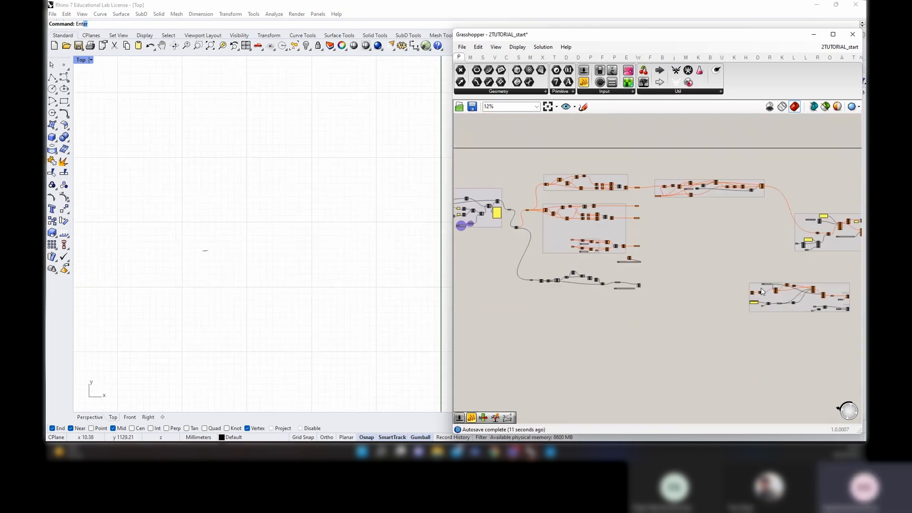
scroll(663, 277, "up", 9)
right_click_drag(599, 305, 780, 295)
right_click_drag(515, 292, 798, 284)
right_click_drag(532, 244, 702, 249)
scroll(612, 274, "down", 9)
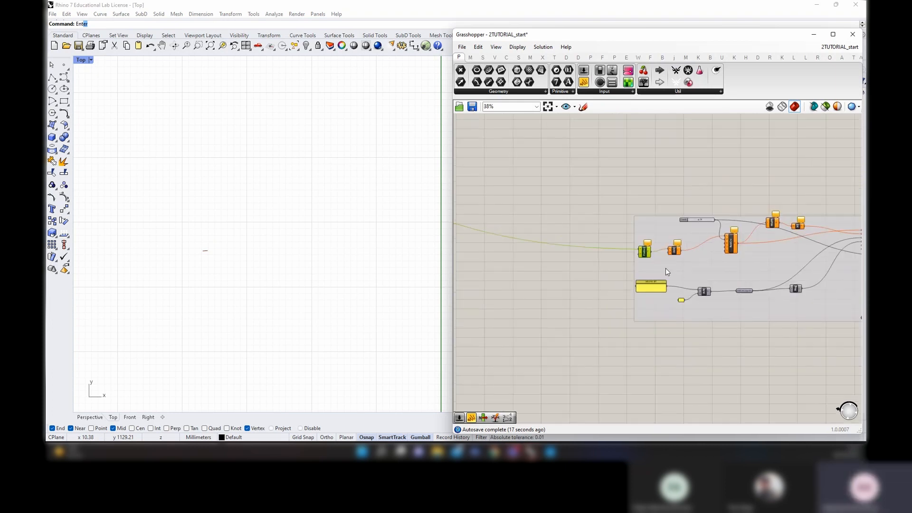
scroll(548, 200, "up", 8)
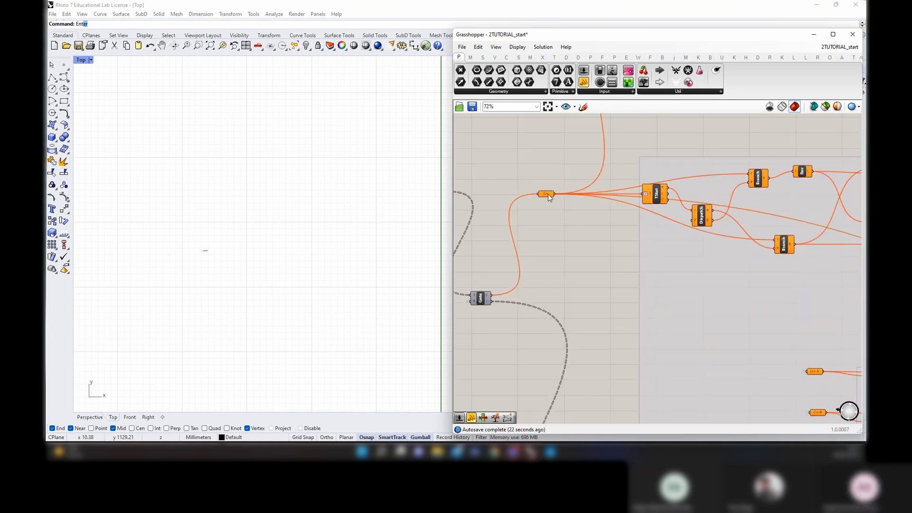
scroll(549, 197, "down", 2)
scroll(472, 202, "down", 1)
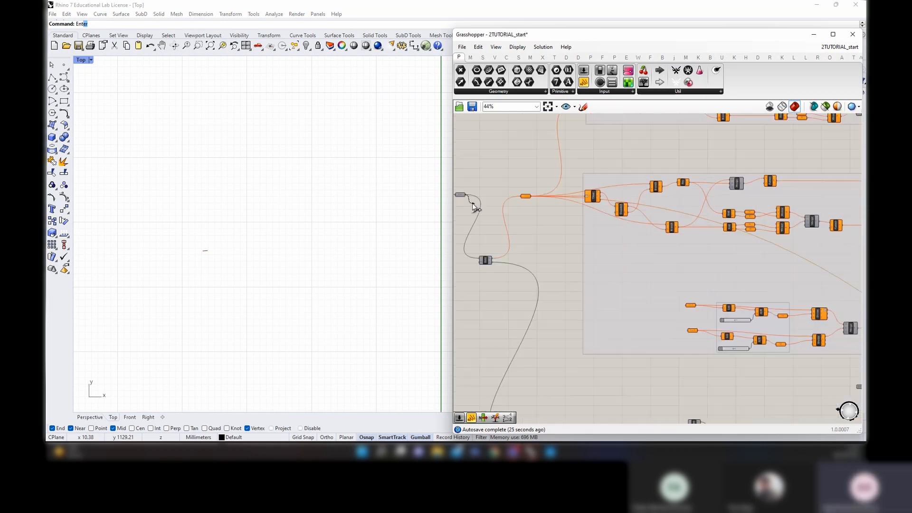
scroll(476, 207, "down", 6)
left_click_drag(473, 204, 634, 232)
scroll(778, 311, "up", 4)
scroll(593, 249, "up", 4)
scroll(613, 233, "up", 5)
left_click(588, 283)
left_click(645, 234)
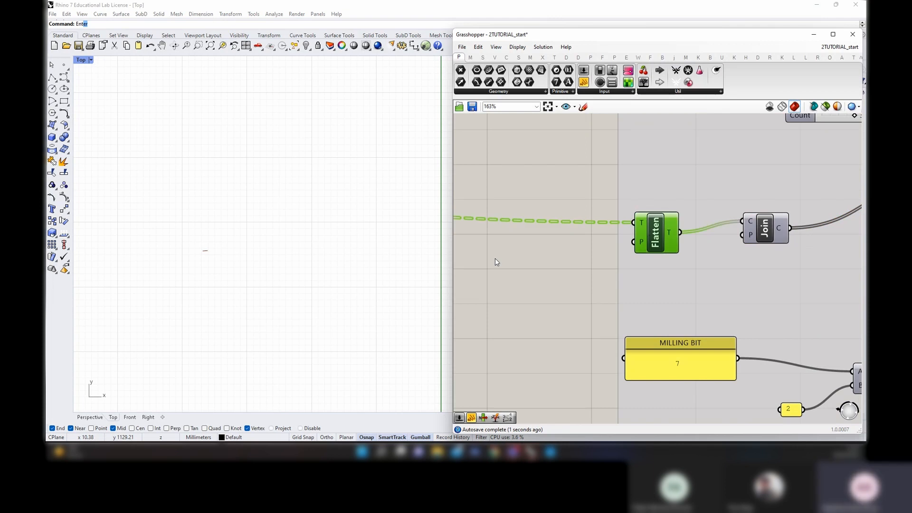
Turn on the preview of the Milled wood and Old Paint preview components
scroll(502, 263, "down", 10)
scroll(760, 286, "up", 4)
mouse_move(783, 308)
right_mouse_down()
mouse_move(751, 313)
mouse_move(613, 279)
right_mouse_up()
left_click(641, 241)
left_click(649, 231)
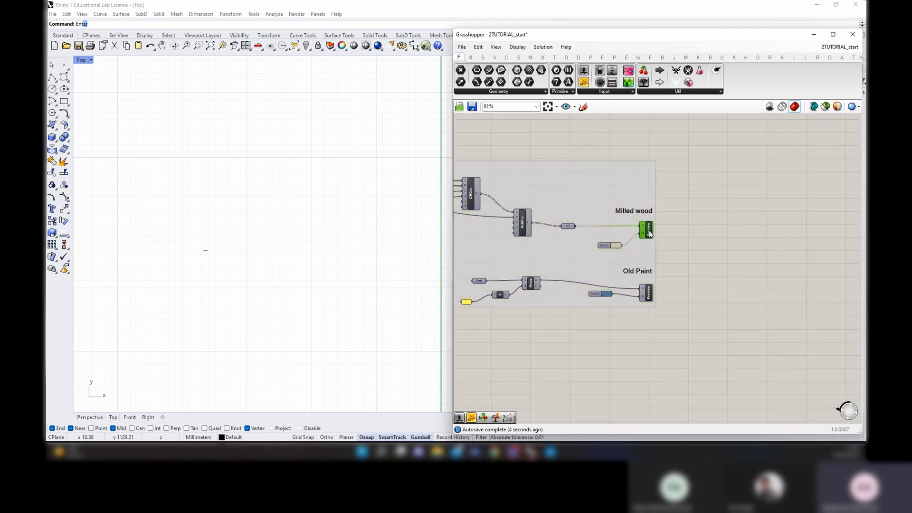
left_click(655, 290, "shift")
left_click(649, 292, "shift")
left_click(651, 294)
left_click(648, 232, "shift")
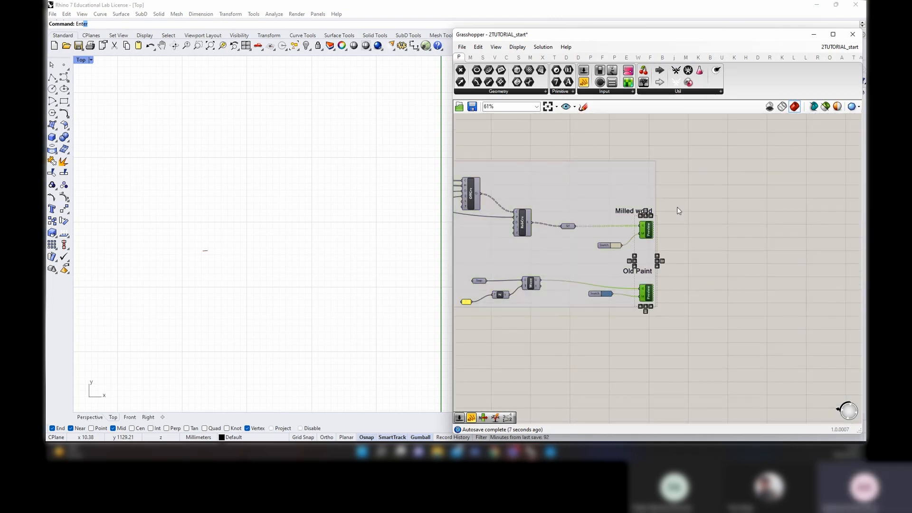
right_click(678, 208)
left_click(687, 215)
left_click(687, 216)
Sweep the Index slider through 139 and 195 to check the order of the sorted curves along the board in the Top viewport
scroll(704, 304, "down", 8)
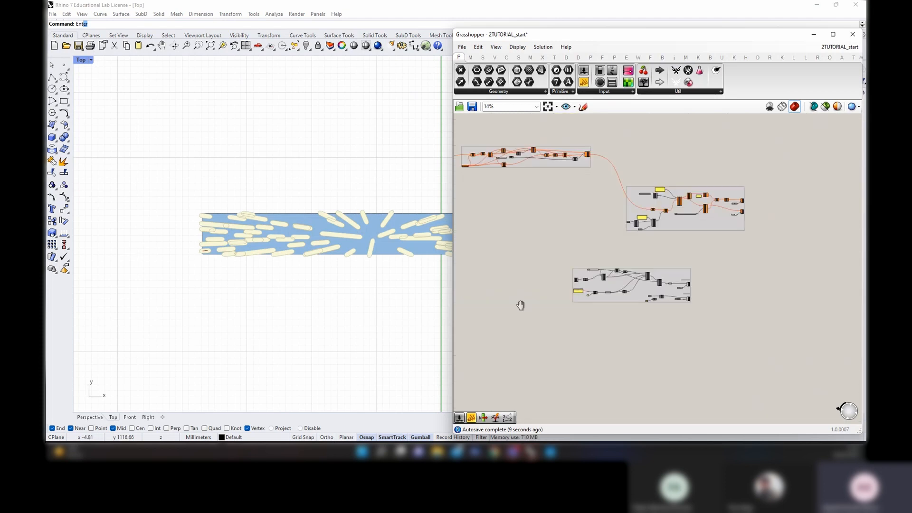
right_click_drag(521, 306, 701, 276)
scroll(691, 265, "up", 10)
left_click(663, 270)
scroll(515, 296, "up", 4)
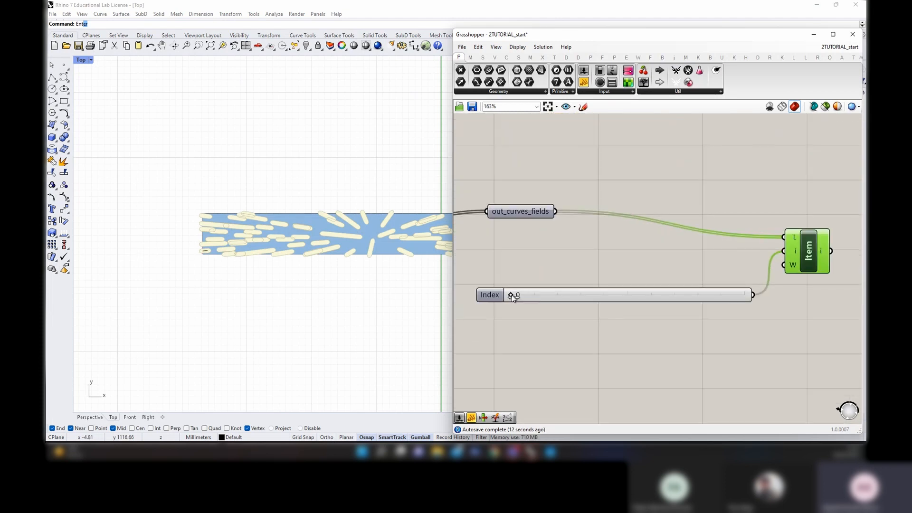
left_click_drag(521, 297, 659, 312)
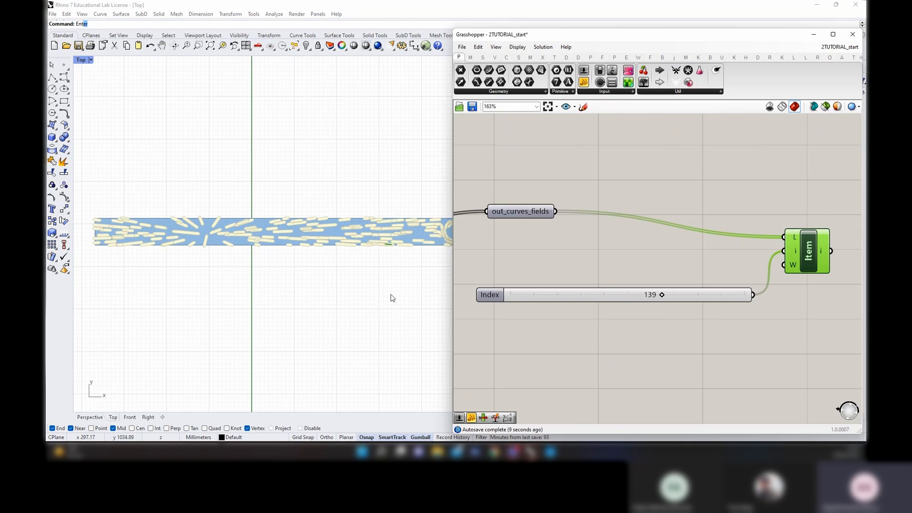
right_click_drag(391, 294, 214, 282)
scroll(213, 282, "down", 2)
left_click_drag(660, 300, 724, 296)
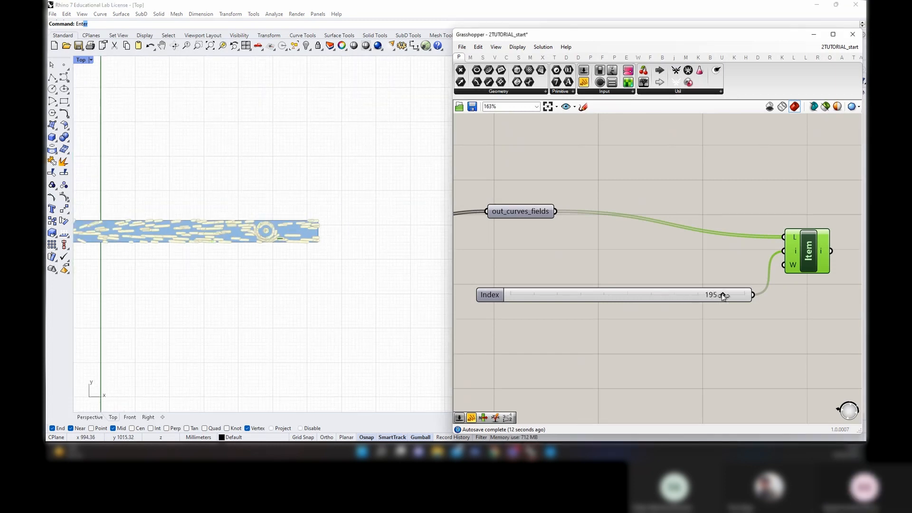
double_click(657, 298)
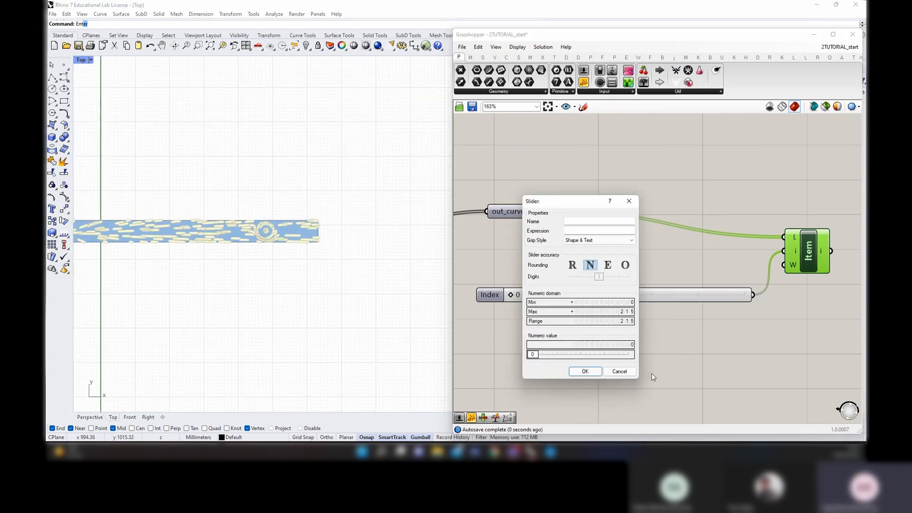
left_click(620, 372)
left_click(696, 346)
Delete the test List Item and its Index slider after out_curves_fields
scroll(708, 300, "down", 2)
left_click_drag(780, 340, 720, 271)
key("Delete")
Group the sorting components from Flatten through the final Sort List that feeds out_curves_fields
scroll(722, 271, "down", 2)
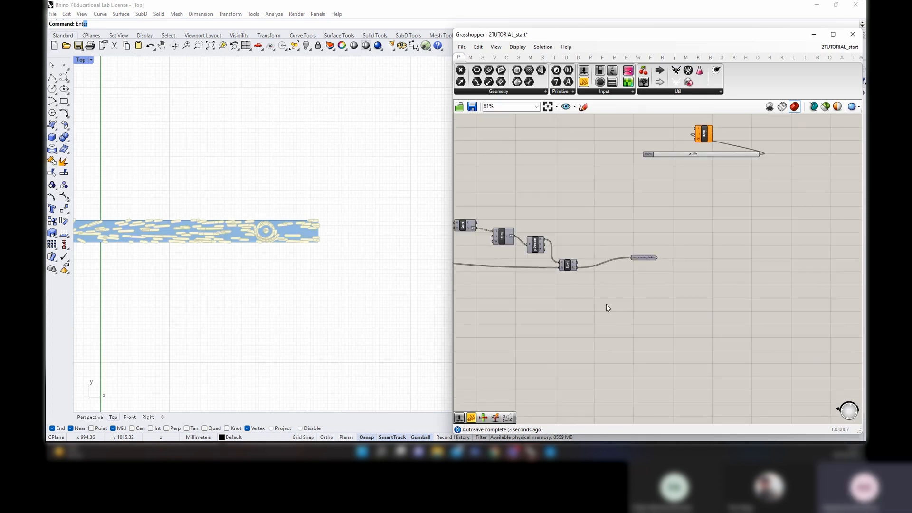
scroll(607, 304, "down", 4)
right_click_drag(607, 304, 709, 290)
scroll(780, 246, "up", 3)
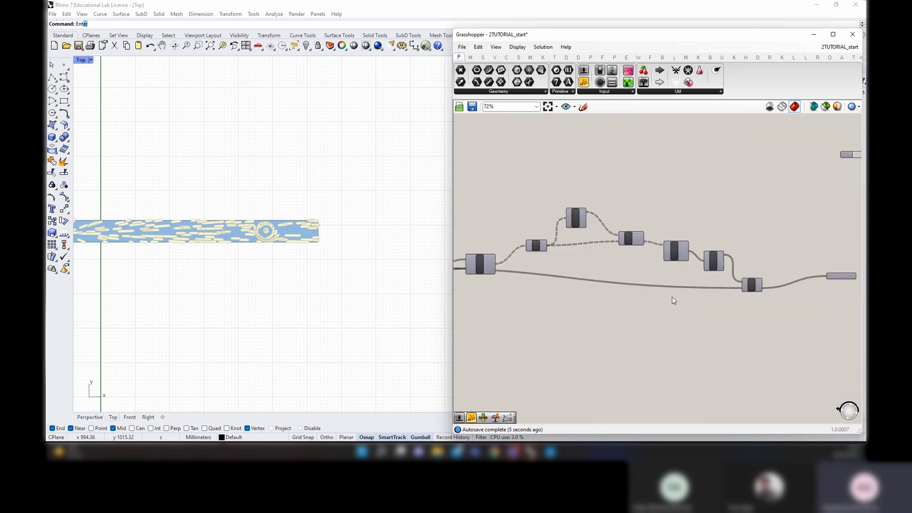
scroll(722, 306, "down", 2)
left_click_drag(788, 329, 546, 237)
right_click(545, 236)
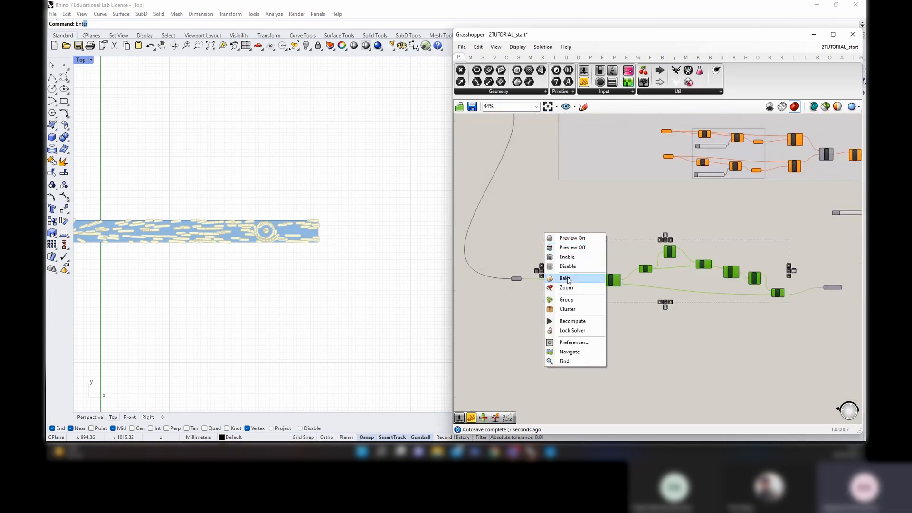
left_click(570, 280)
Name the new group sorting_curves_fields
right_click(621, 252)
type("sort")
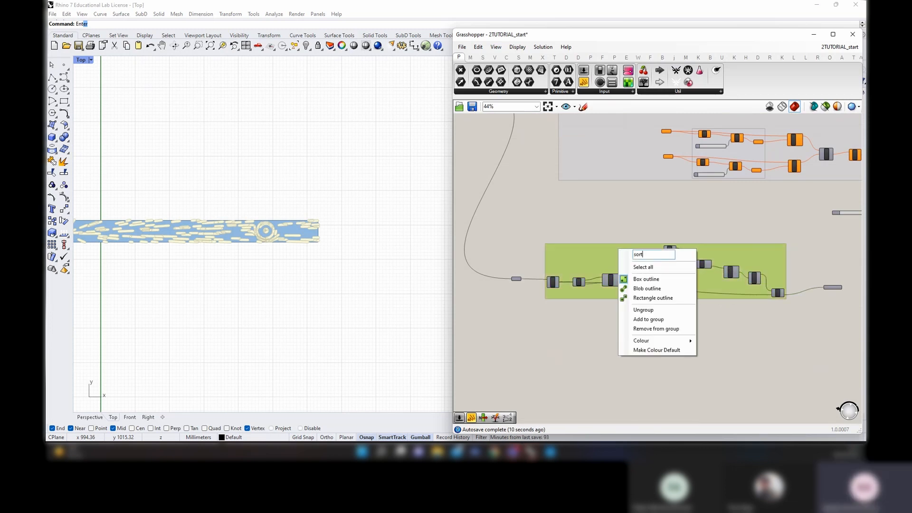
type("ing)cur")
key("BackSpace")
key("BackSpace")
key("BackSpace")
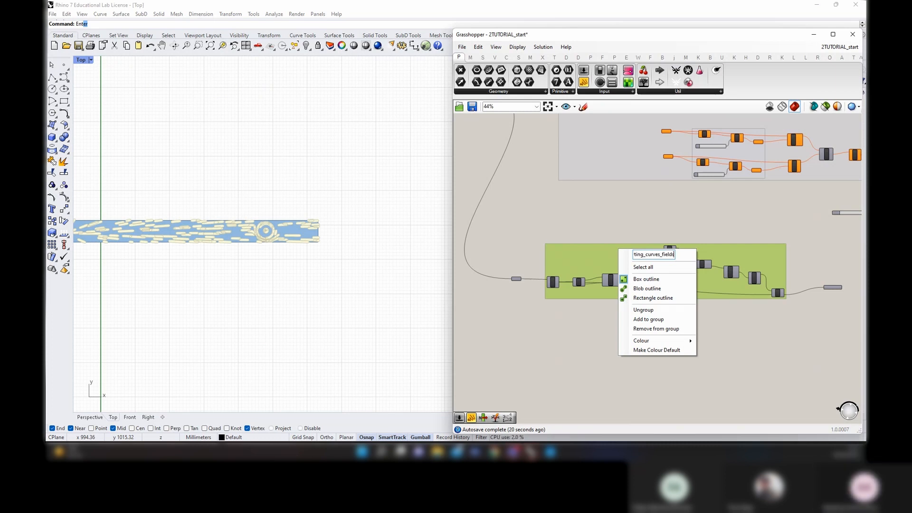
left_click(632, 232)
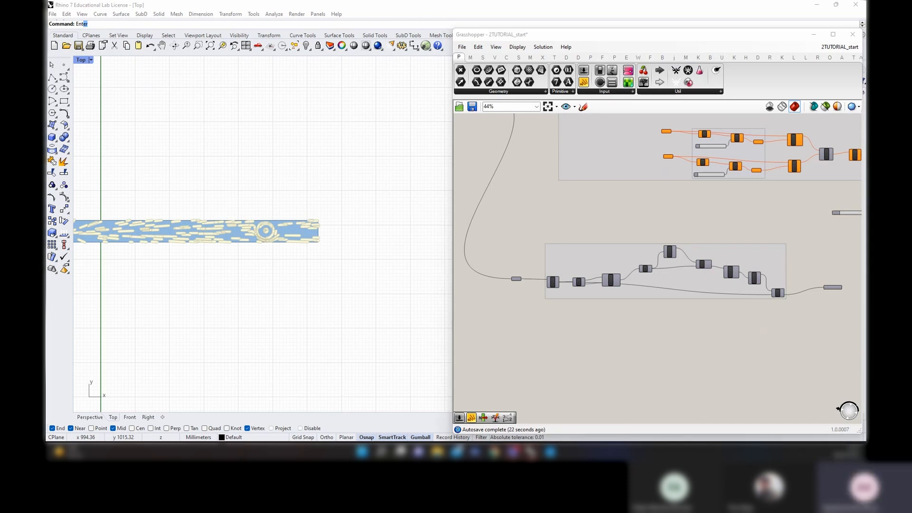
Duplicate the out_curves_fields parameter just below the original, fed by the original's output
scroll(632, 312, "up", 2)
right_click_drag(788, 293, 665, 276)
scroll(756, 258, "up", 3)
left_click(757, 258)
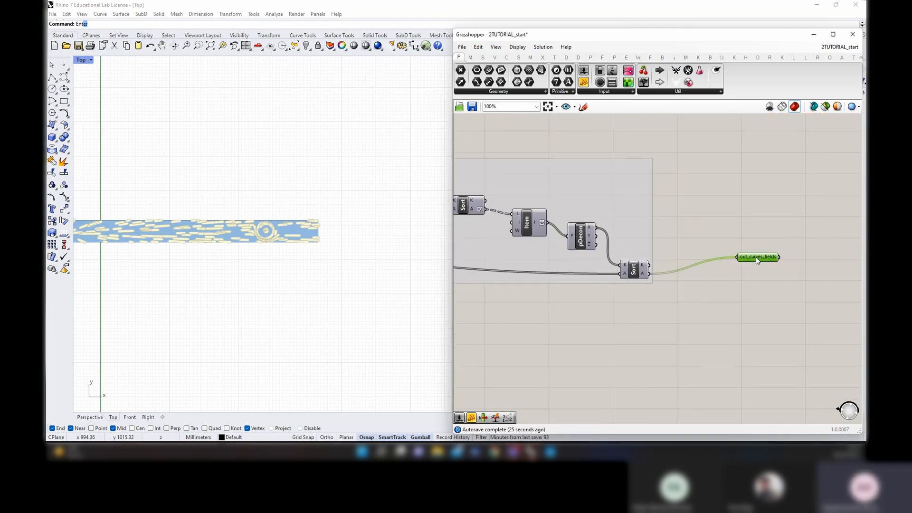
key("ctrl+c")
key("ctrl+v")
left_click_drag(734, 319, 729, 330)
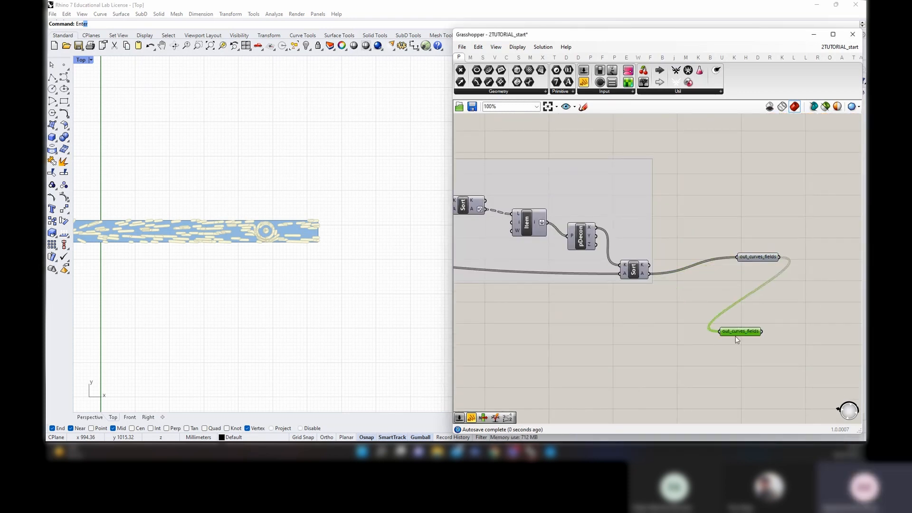
Hide the incoming wire of the duplicate out_curves_fields, leave it unflattened, and place it below the sorting group
right_click(729, 331)
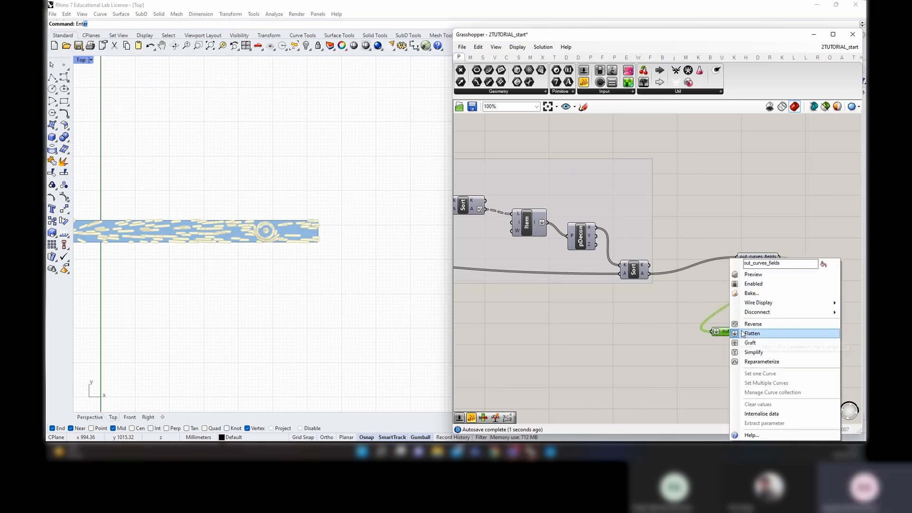
left_click(742, 333)
right_click(743, 331)
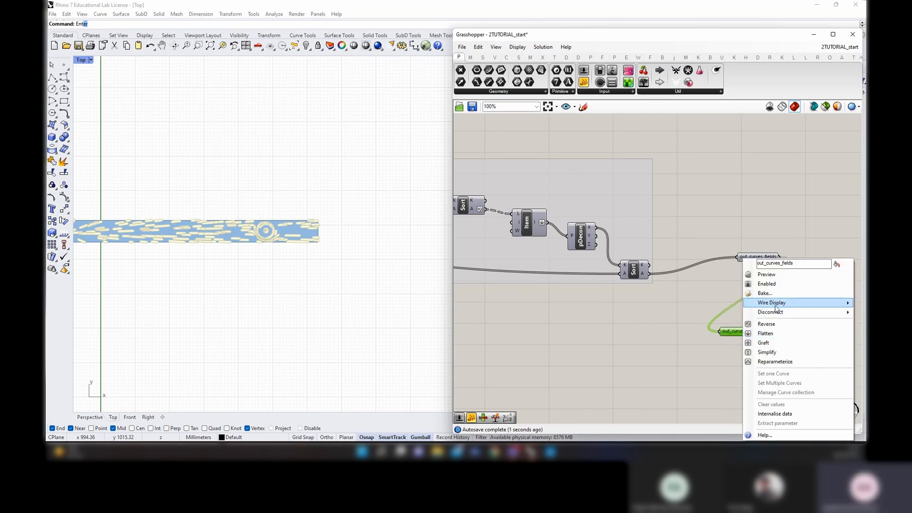
left_click(790, 333)
scroll(738, 332, "down", 5)
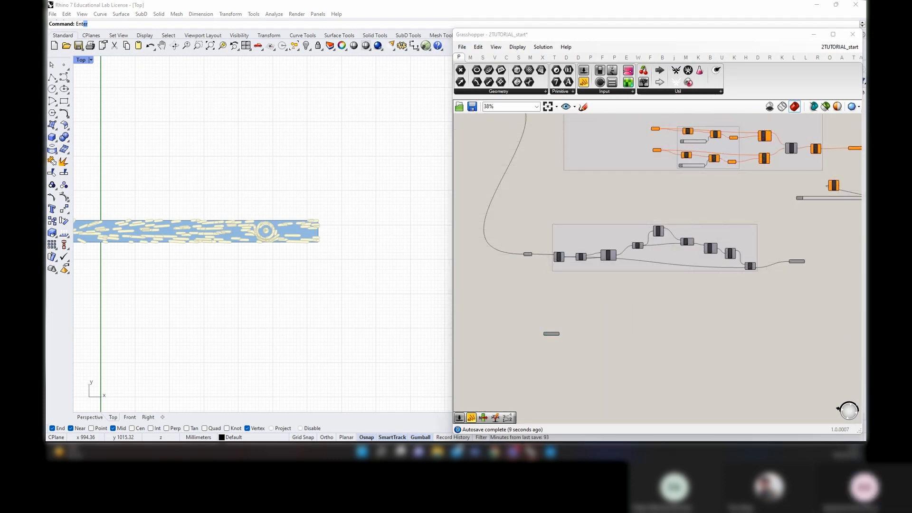
Connect the duplicate out_curves_fields to a new, enlarged Panel and review its listed curve types against the board in the Top viewport
scroll(596, 341, "up", 3)
right_click_drag(626, 331, 590, 324)
left_click(558, 324)
left_click(583, 291)
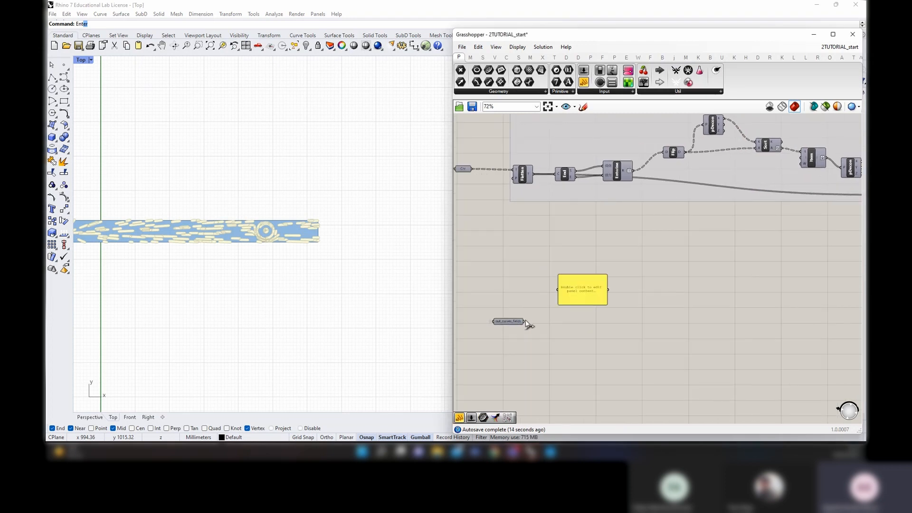
left_click_drag(524, 321, 589, 393)
scroll(584, 315, "up", 3)
left_click_drag(611, 270, 613, 233)
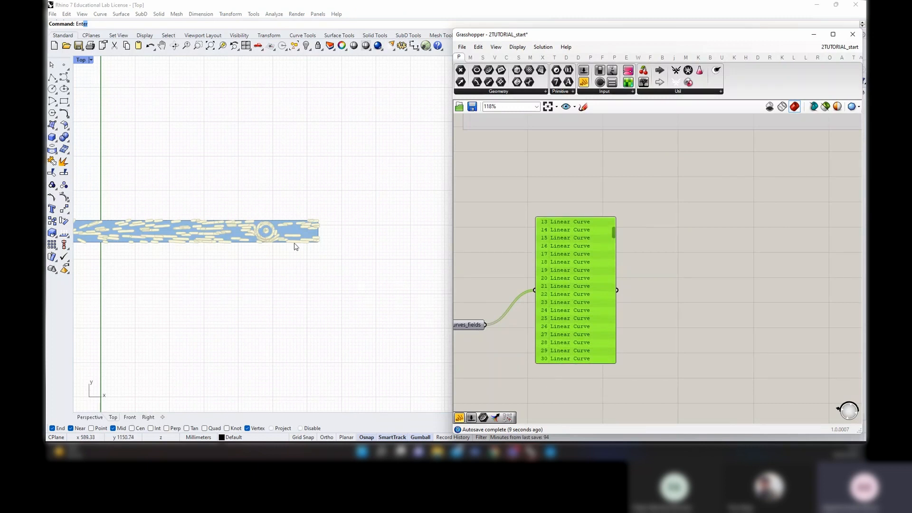
scroll(294, 246, "up", 4)
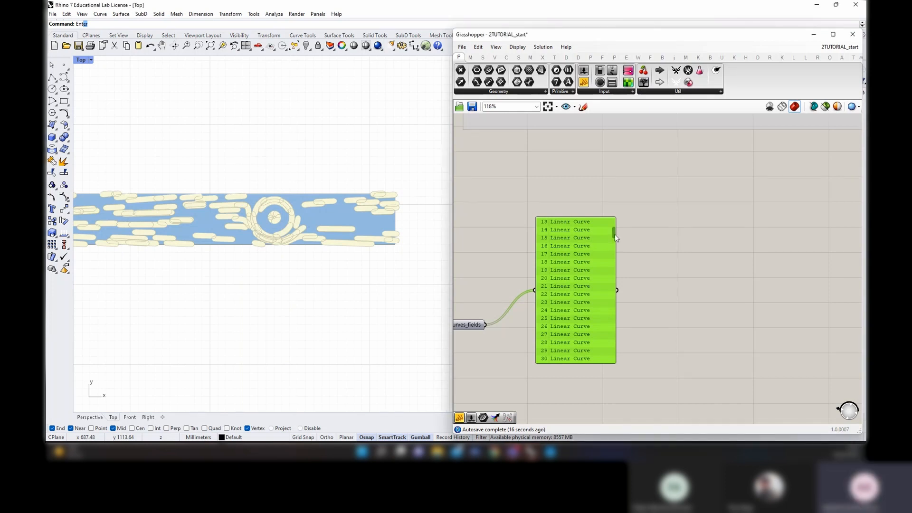
left_click_drag(614, 234, 603, 266)
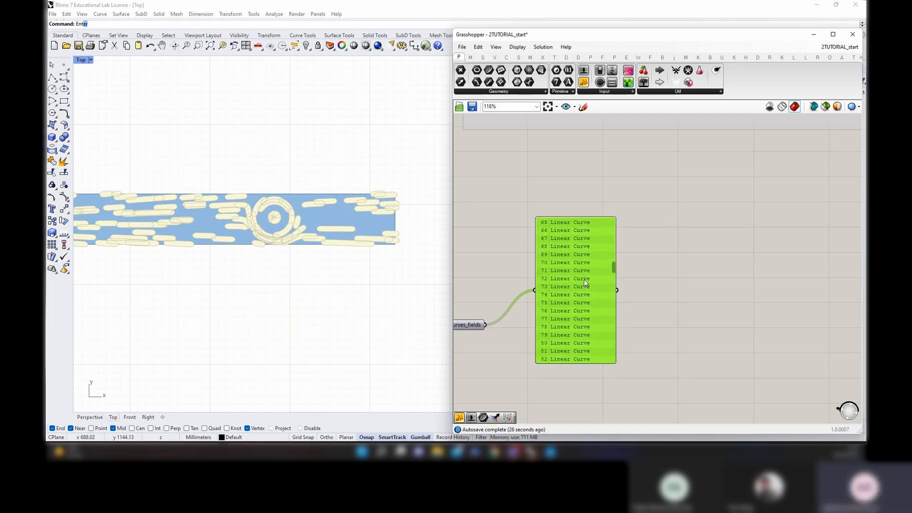
Add a Match Text component beside the curve list Panel and connect the Panel to its Text input
scroll(584, 276, "down", 2)
right_click_drag(684, 322, 634, 304)
scroll(633, 303, "down", 1)
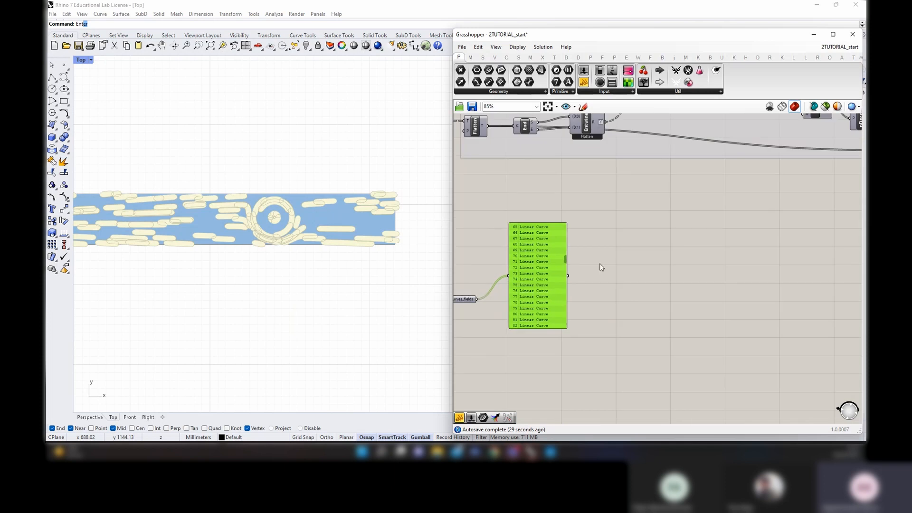
left_click(600, 265)
double_click(632, 266)
left_click(620, 264)
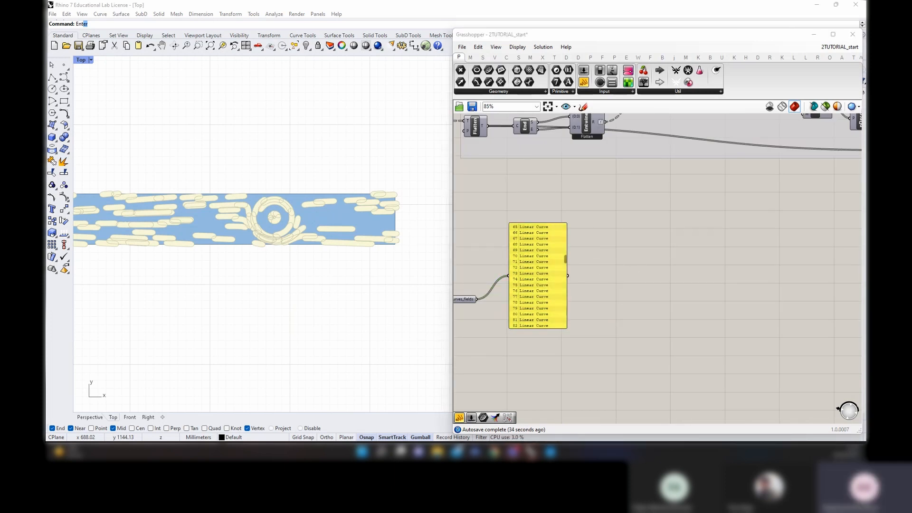
double_click(619, 255)
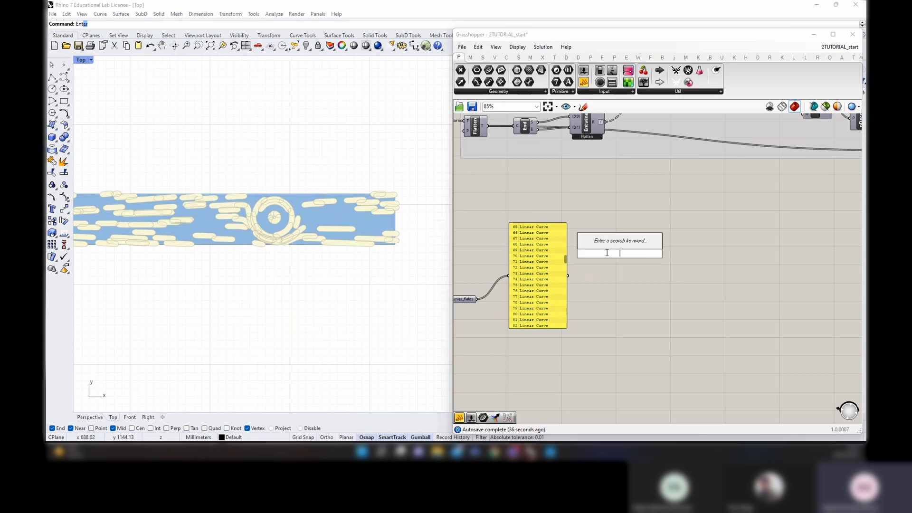
type("match text")
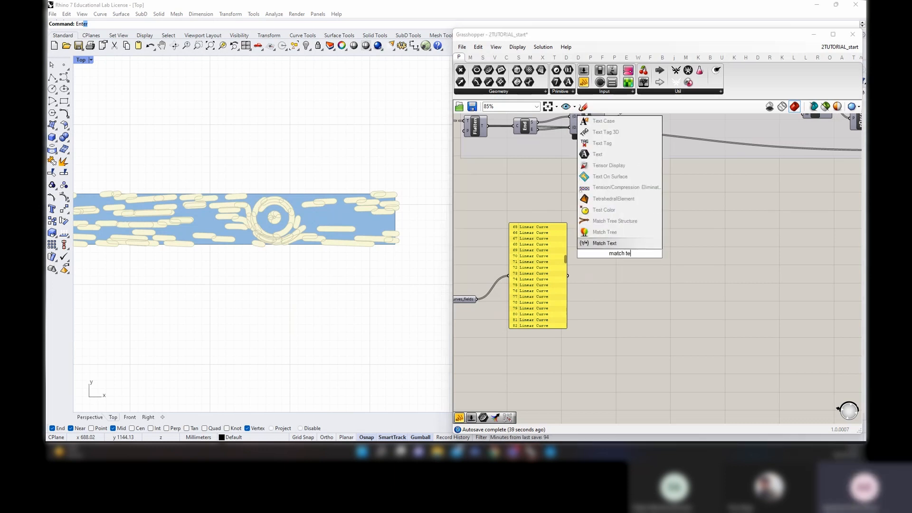
left_click(604, 243)
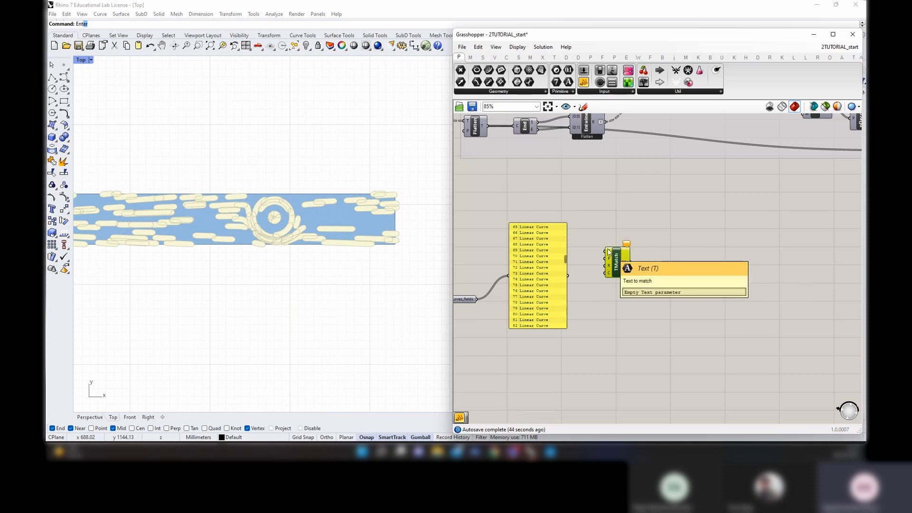
left_click_drag(616, 267, 645, 265)
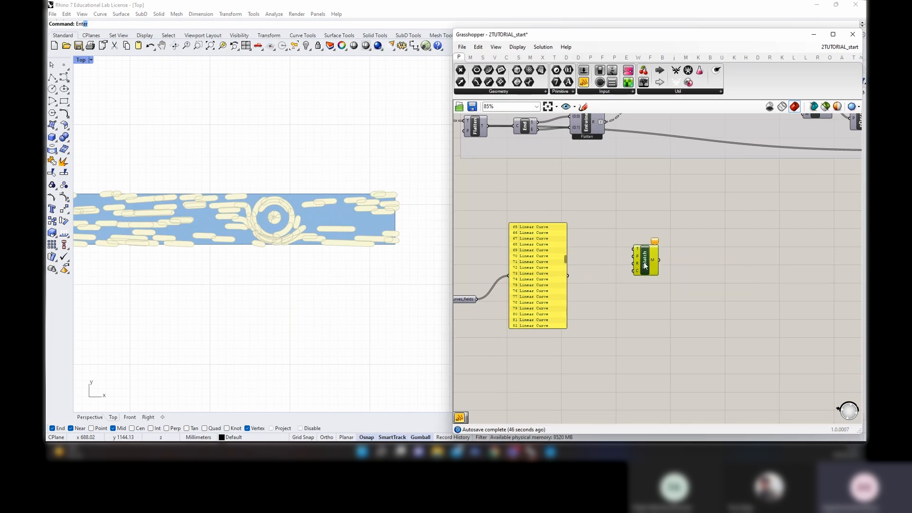
left_click_drag(568, 276, 637, 251)
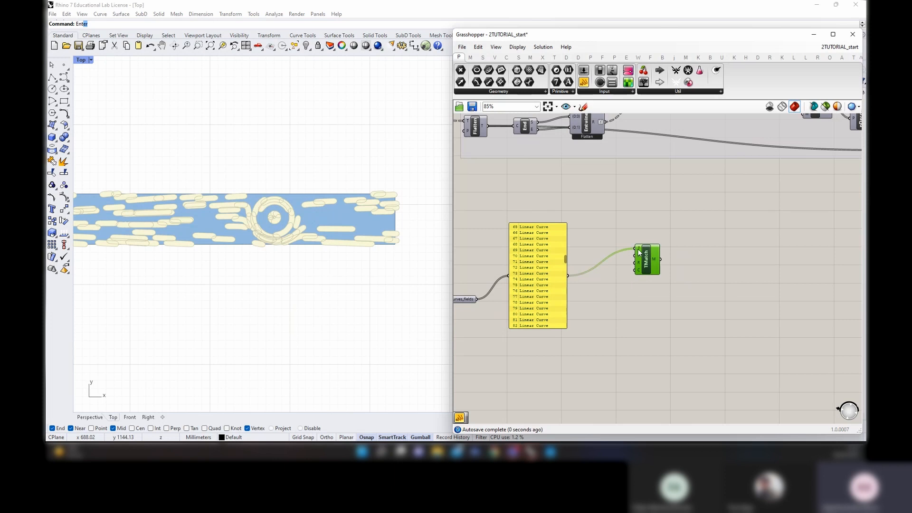
mouse_move(639, 252)
scroll(646, 257, "up", 2)
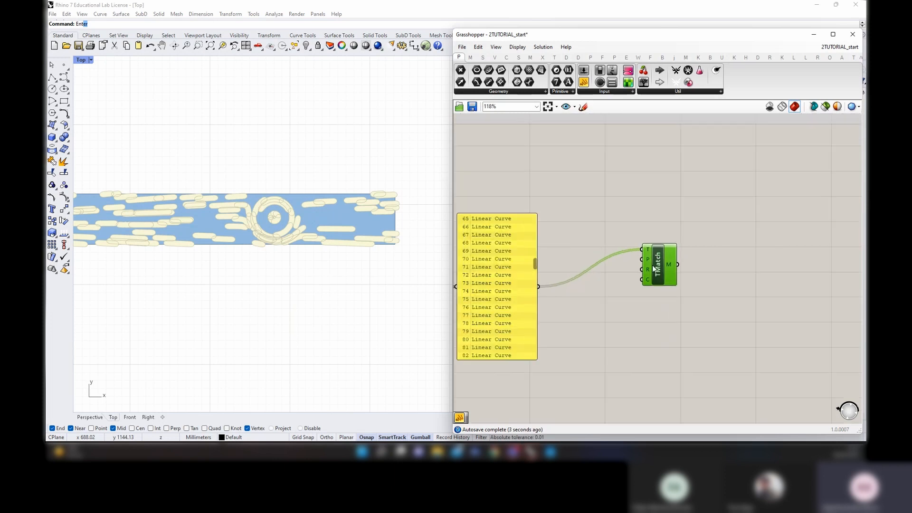
Add a Panel with the text "Linear Curvfe" and connect it to the Pattern input of Match Text
double_click(580, 217)
type("//")
key("Return")
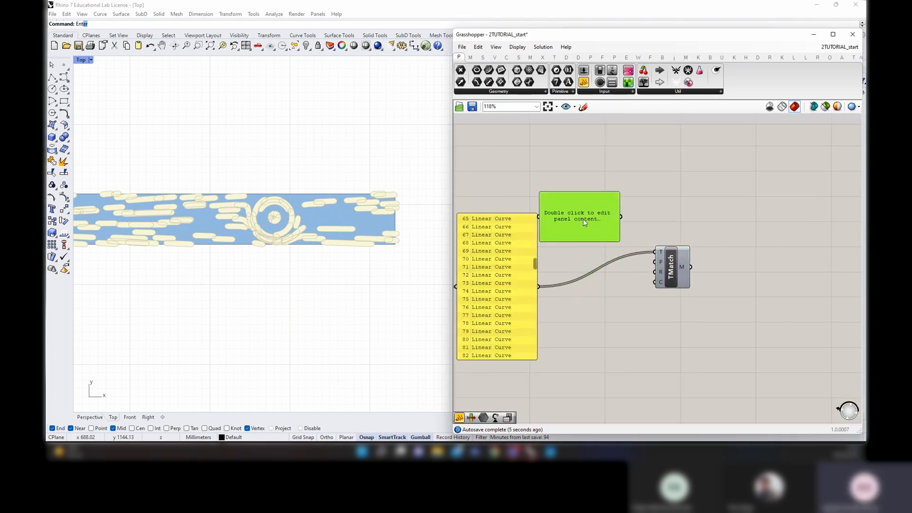
left_click_drag(583, 219, 601, 211)
double_click(602, 211)
type("Linea")
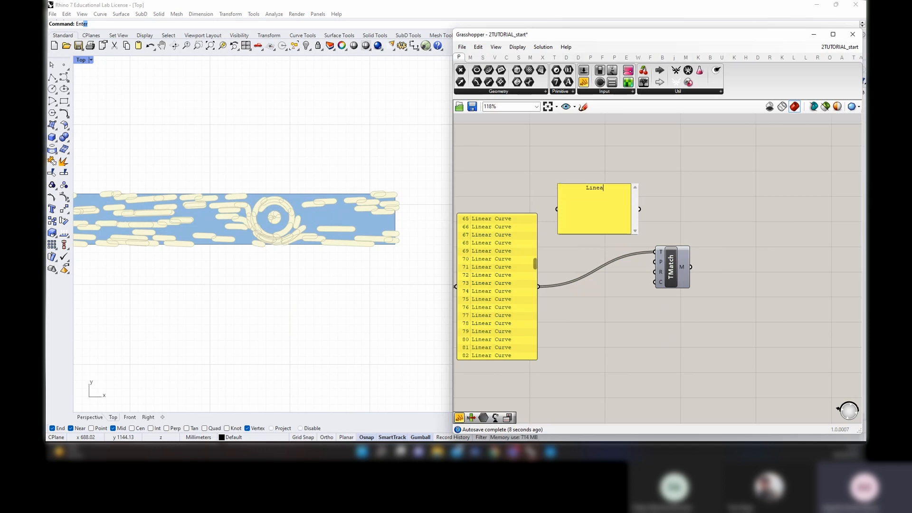
type("r Curvfe")
left_click(626, 209)
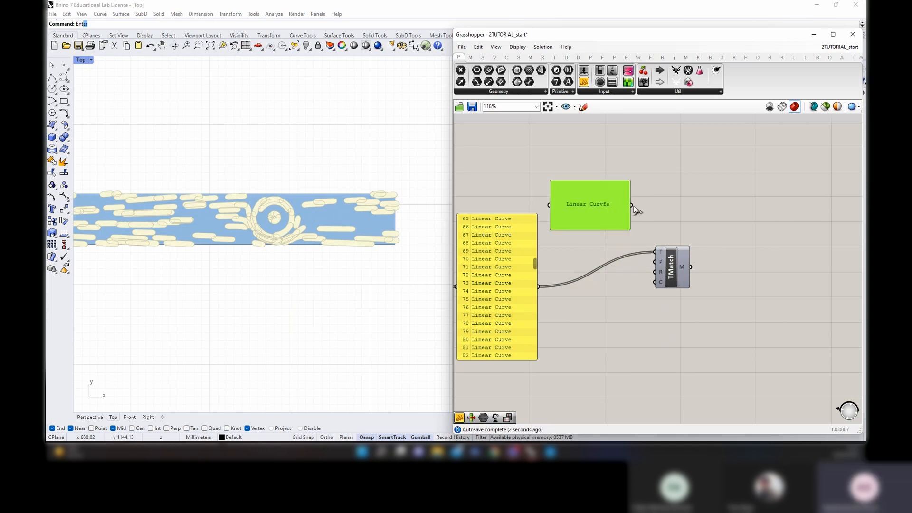
left_click_drag(631, 205, 655, 262)
left_click(684, 269)
mouse_move(683, 268)
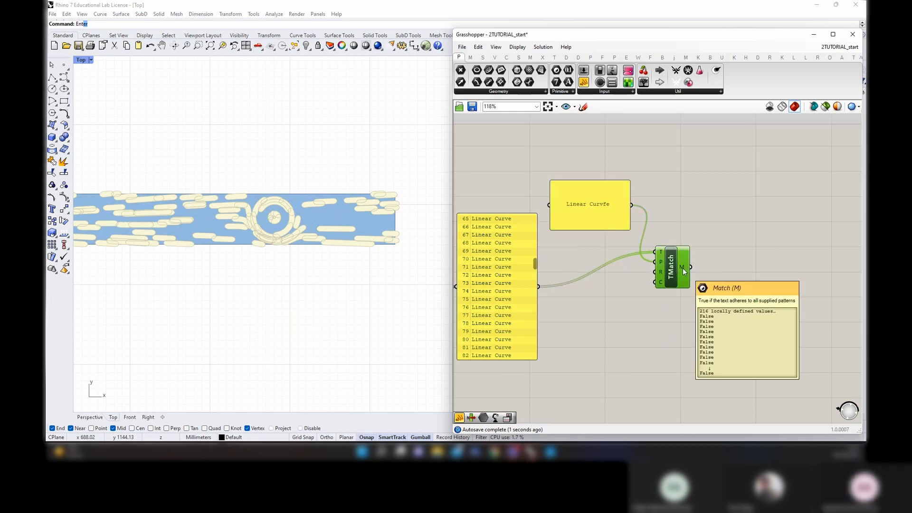
Correct the pattern Panel's text to "Linear Curve" and check the Match output
left_click_drag(536, 265, 534, 216)
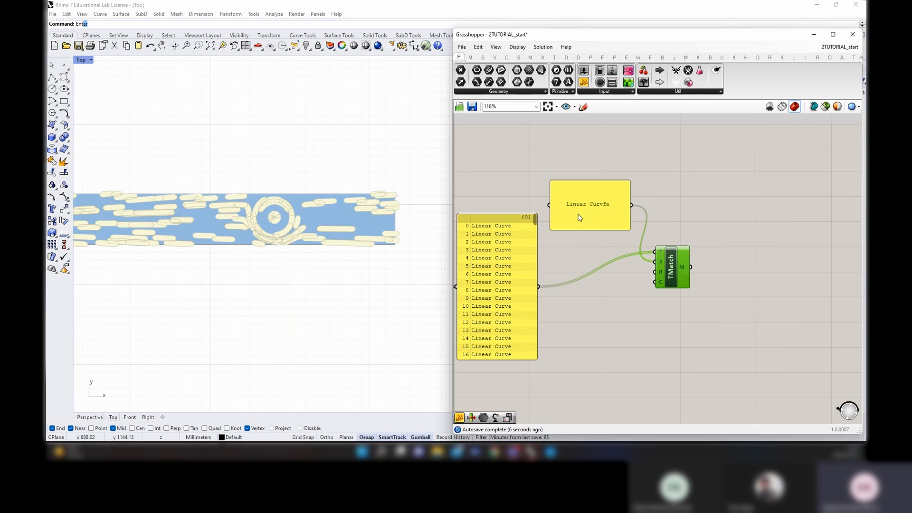
double_click(600, 206)
left_click_drag(602, 185, 604, 187)
left_click(722, 188)
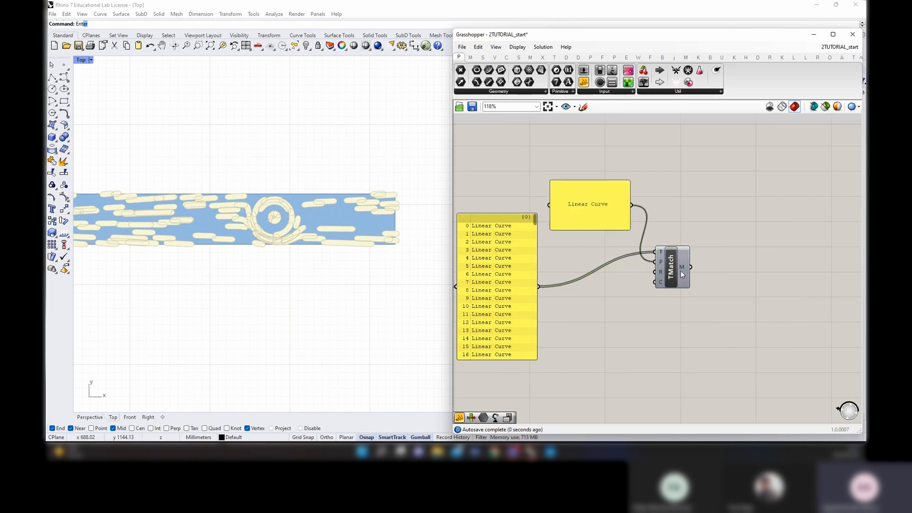
mouse_move(681, 269)
Add a Sift Pattern component after Match Text and connect the Match output to its P input
scroll(684, 275, "down", 3)
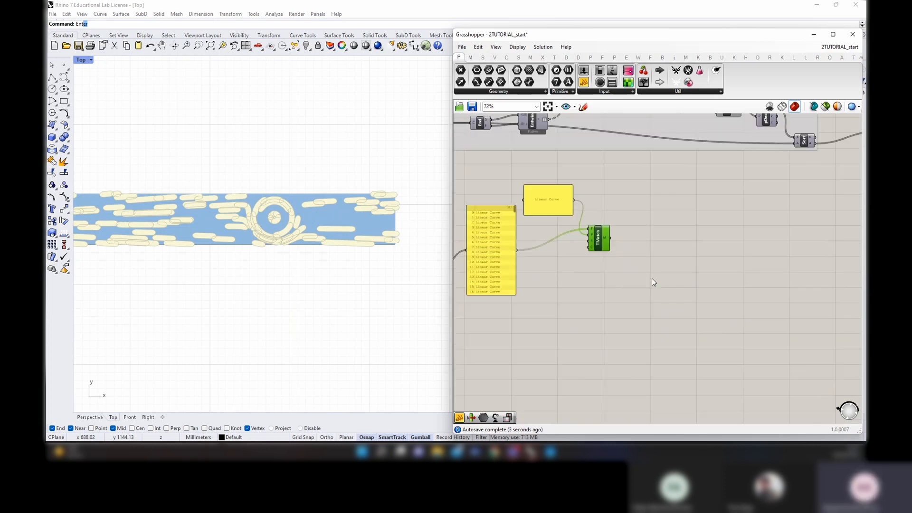
right_click_drag(652, 276, 671, 274)
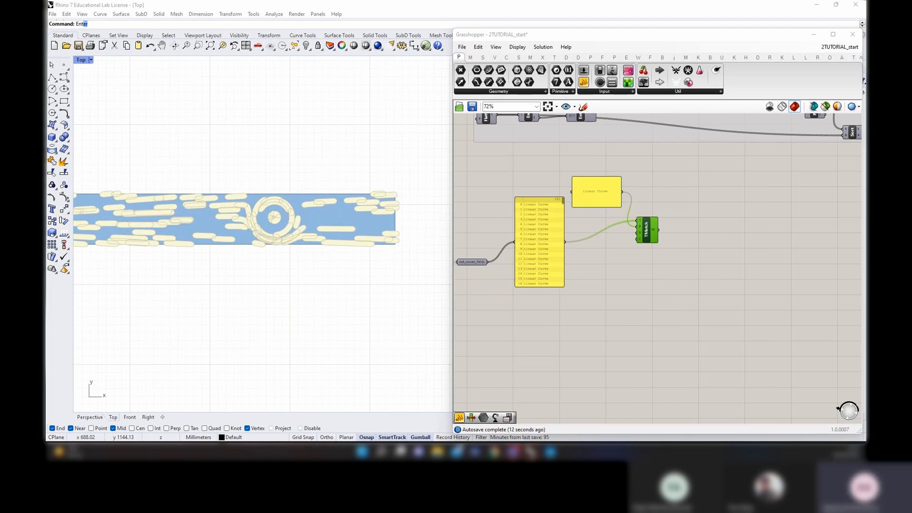
double_click(717, 247)
type("sift pattern")
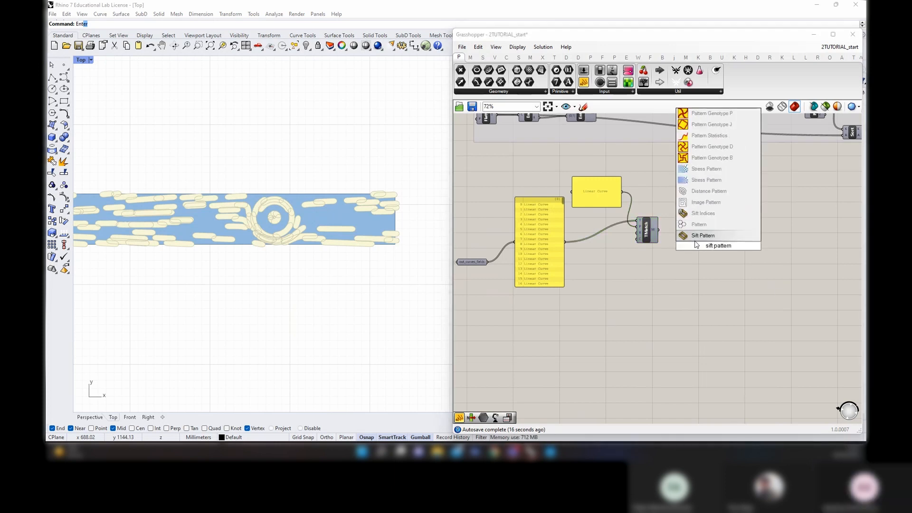
key("Return")
scroll(707, 246, "up", 3)
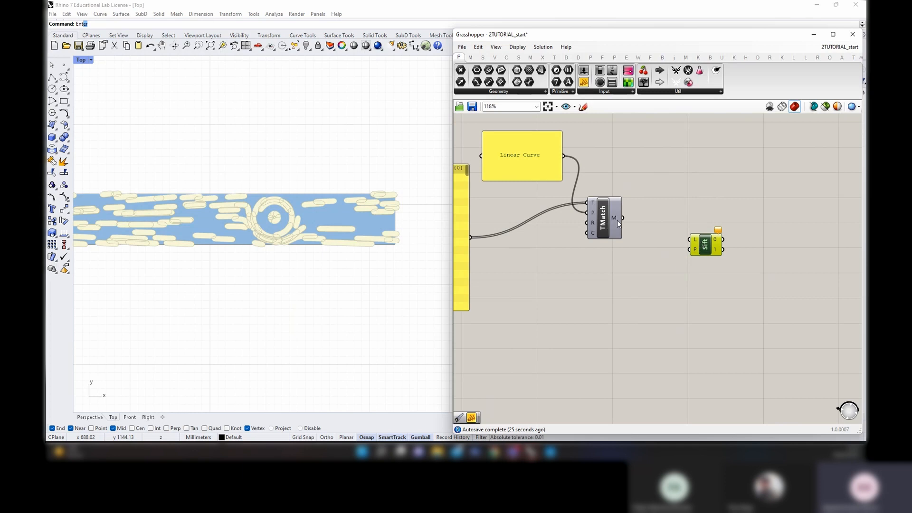
left_click_drag(623, 218, 689, 250)
scroll(687, 251, "down", 1)
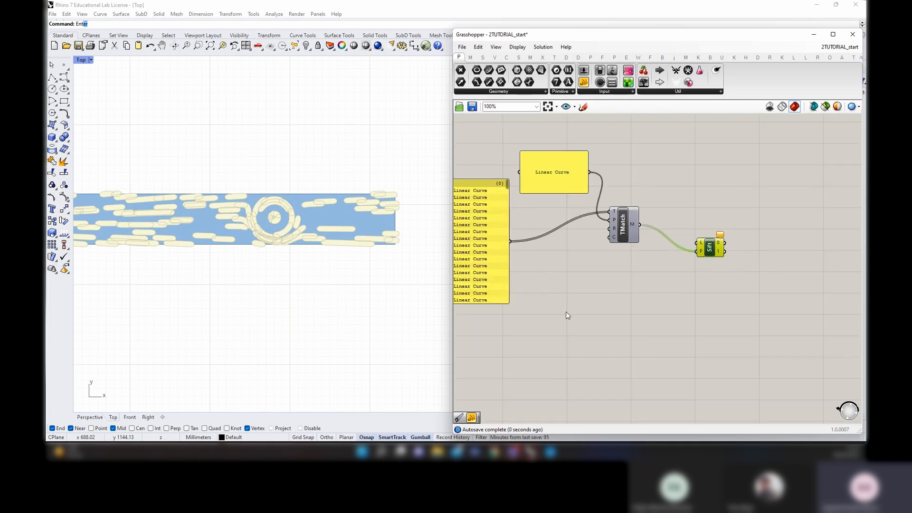
right_click_drag(566, 312, 661, 304)
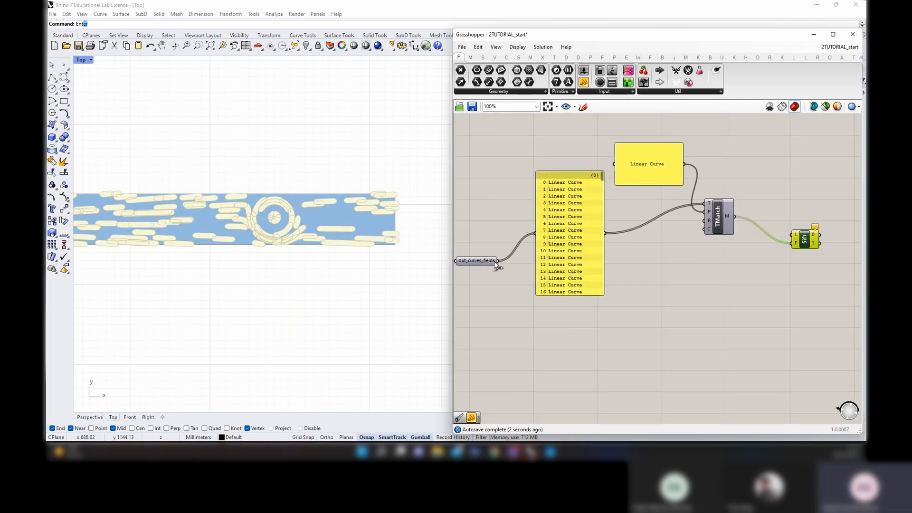
Connect out_curves_fields to Sift Pattern's L input and check the data in output 0
left_click_drag(494, 261, 793, 235)
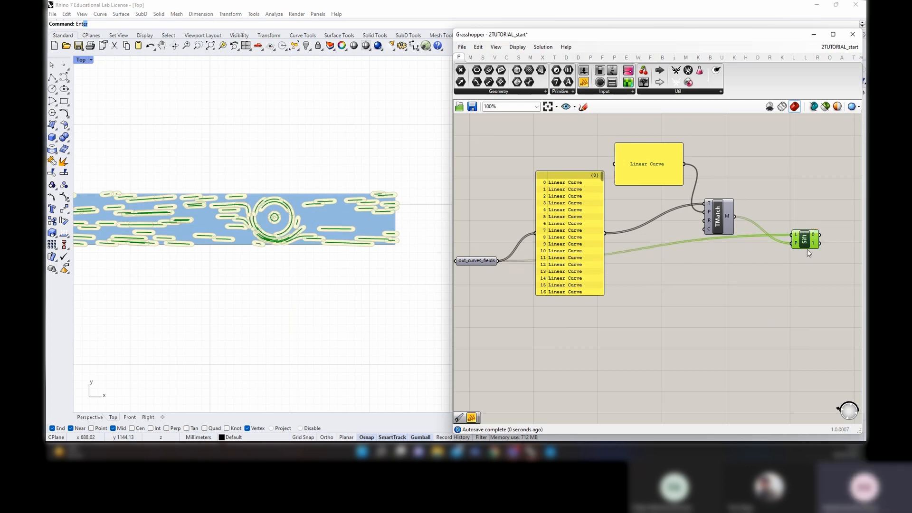
right_click_drag(809, 253, 576, 265)
mouse_move(582, 251)
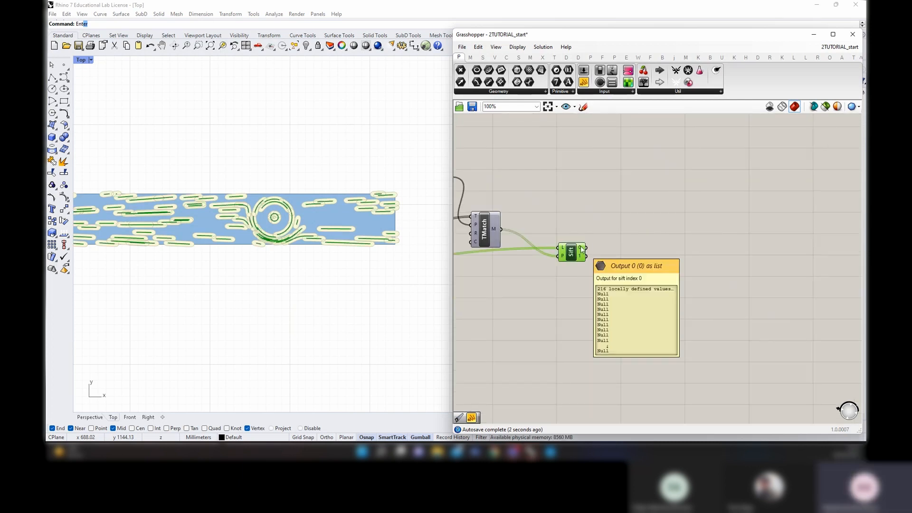
Add a Data parameter after Sift Pattern and rename it "Lines"
double_click(653, 214)
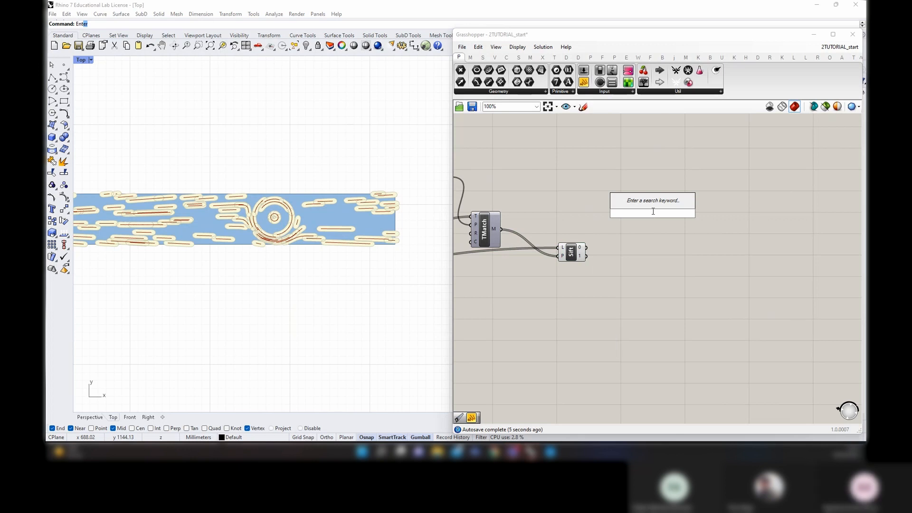
type("c")
left_click(651, 230)
double_click(652, 228)
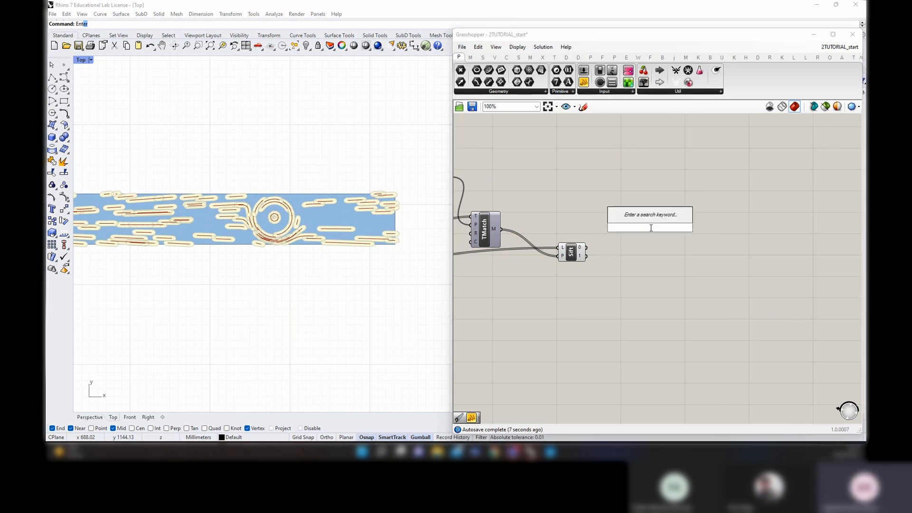
type("data")
key("Return")
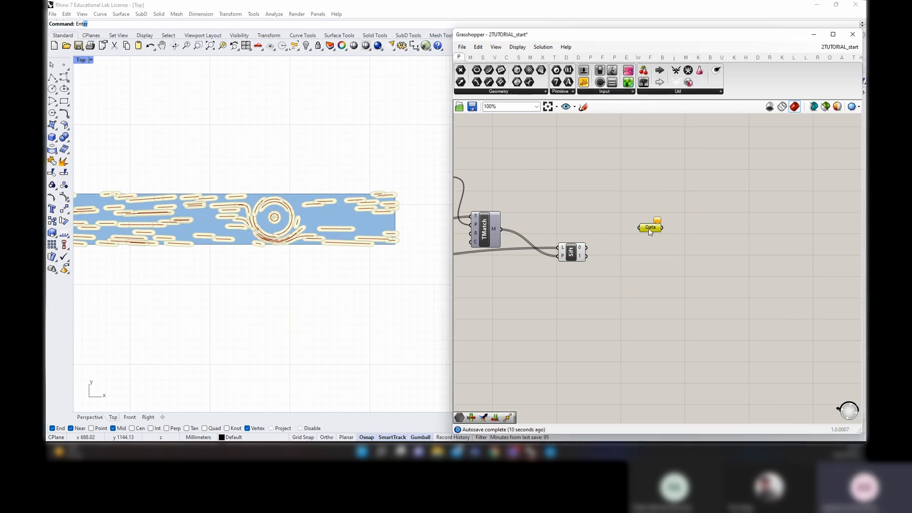
right_click(649, 227)
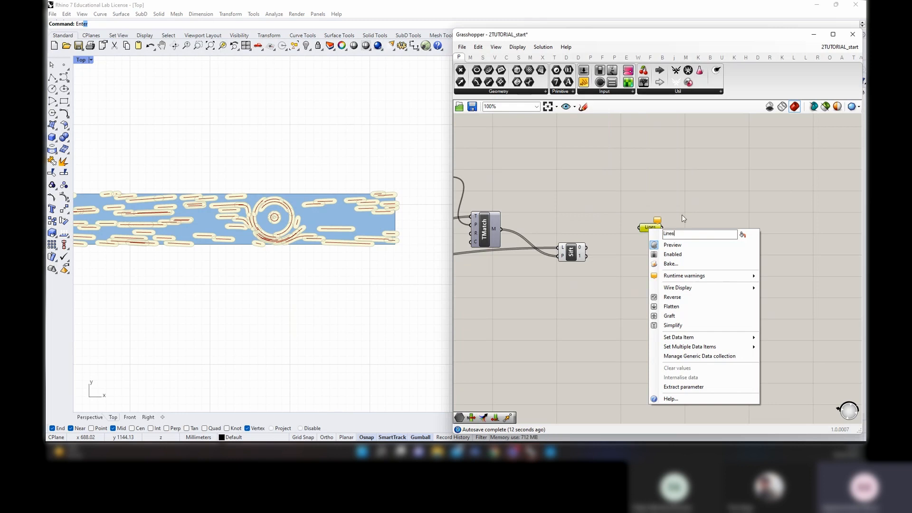
left_click(682, 216)
Duplicate the Lines parameter below itself and rename the copy "Curves"
left_click_drag(649, 229, 653, 259, "alt")
right_click(650, 257)
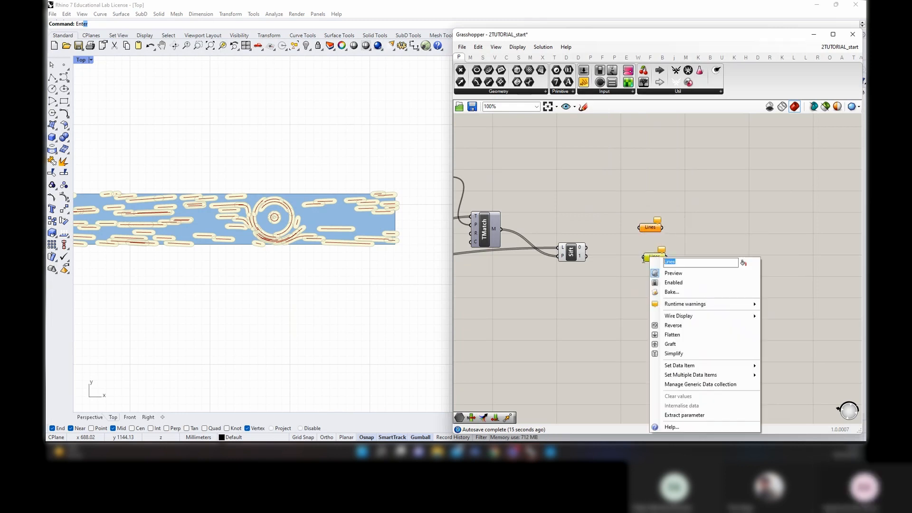
type("Curves")
key("Return")
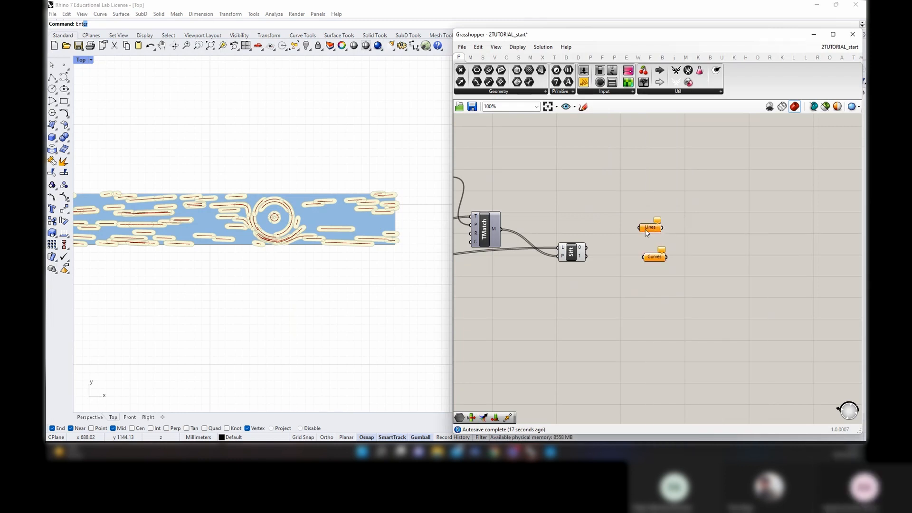
Connect Sift Pattern's output 1 to the Lines parameter and its output 0 to the Curves parameter
left_click_drag(587, 256, 639, 228)
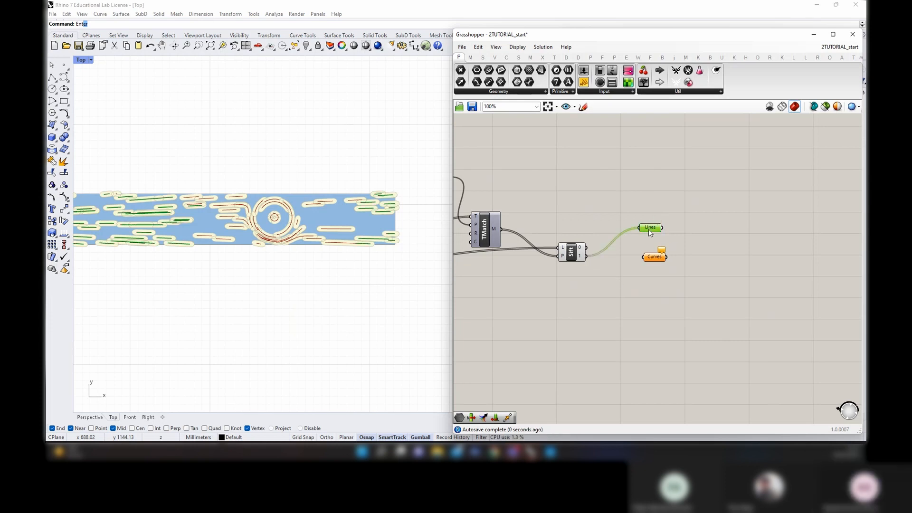
scroll(352, 222, "down", 10)
scroll(232, 215, "up", 8)
right_click_drag(233, 215, 180, 216)
left_click(652, 230)
left_click_drag(657, 259, 656, 265)
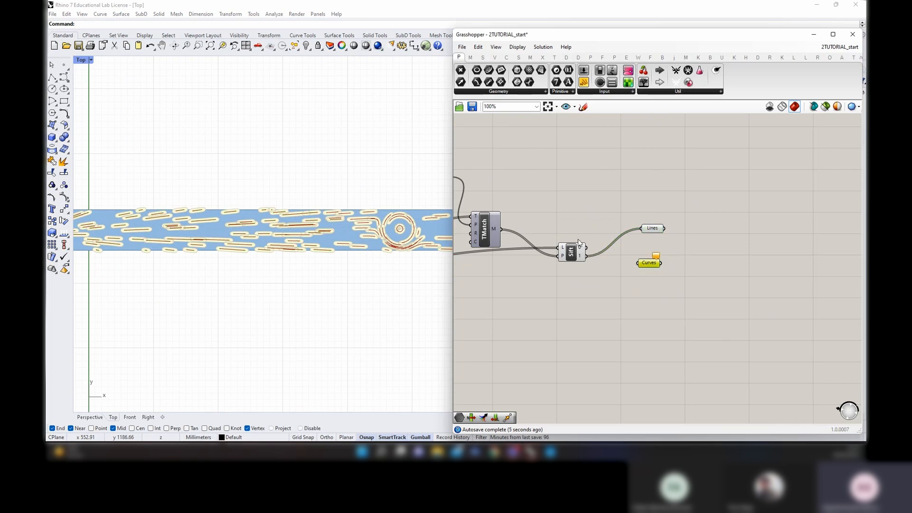
left_click_drag(587, 247, 642, 264)
Examine in the Rhino Top viewport which field curves belong to the Curves parameter, especially around the circular knot
scroll(343, 229, "down", 6)
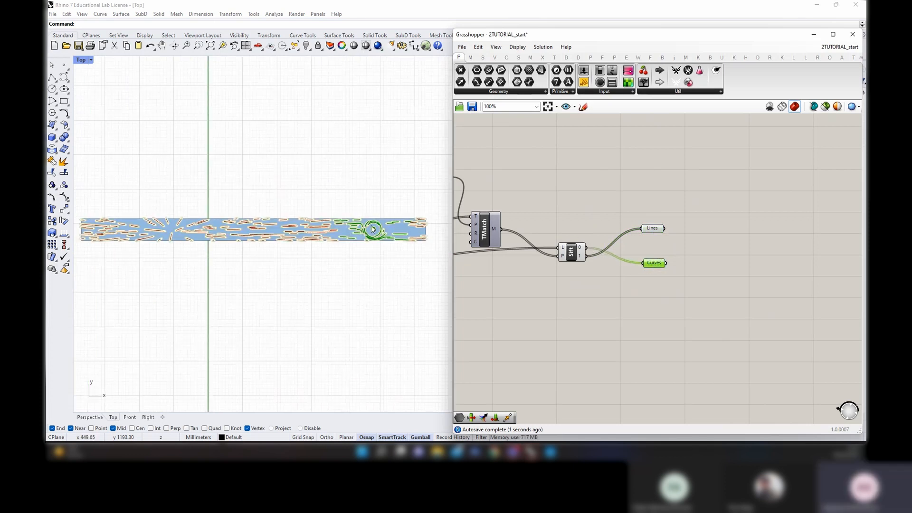
scroll(411, 227, "up", 10)
right_click_drag(329, 225, 363, 227)
scroll(392, 218, "down", 10)
scroll(142, 222, "up", 5)
scroll(143, 222, "down", 5)
scroll(379, 225, "up", 4)
right_click_drag(699, 277, 597, 274)
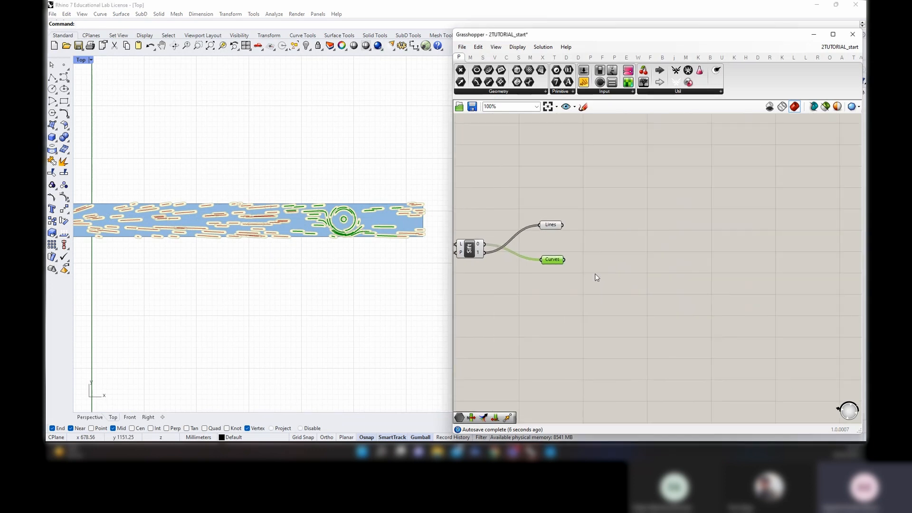
scroll(554, 266, "down", 2)
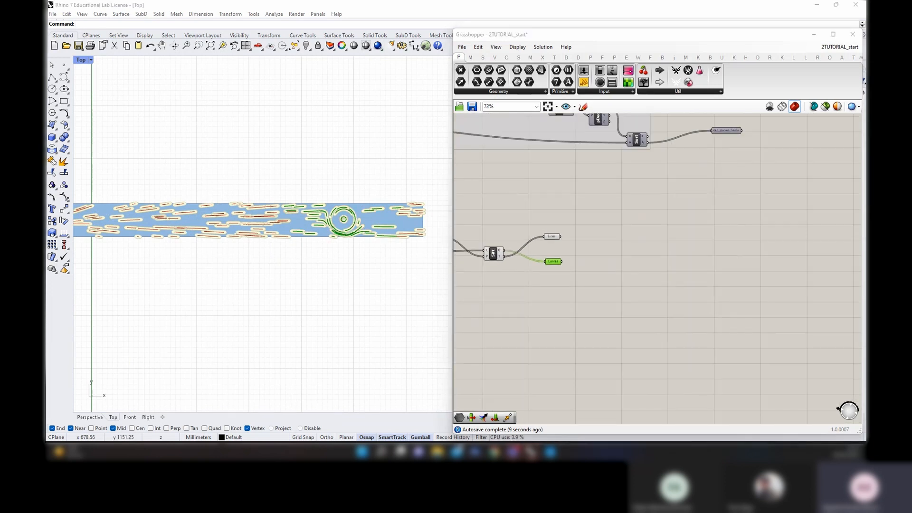
scroll(409, 246, "up", 6)
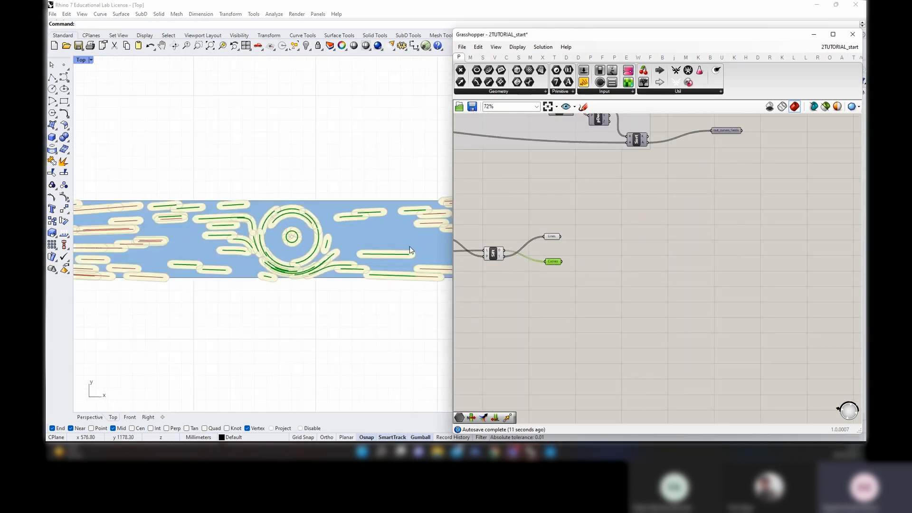
scroll(409, 257, "down", 4)
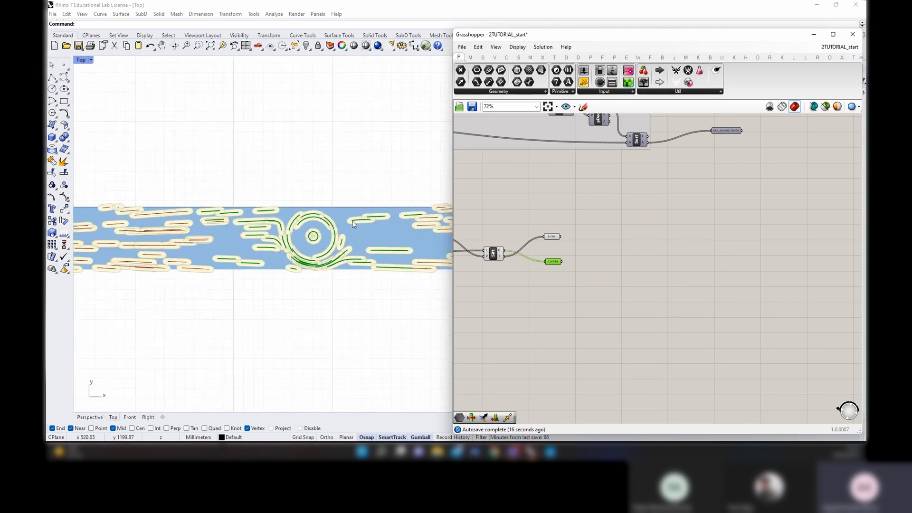
left_click(593, 255)
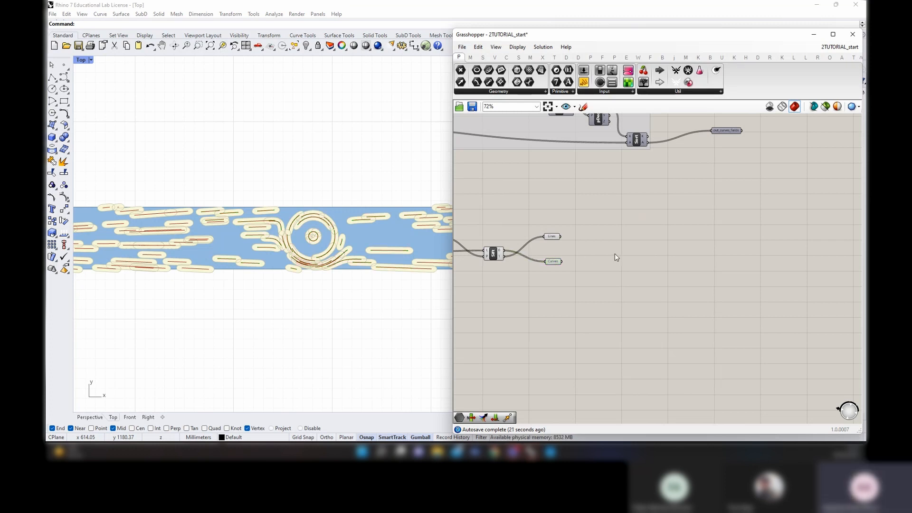
Add an End Points component and connect the Lines parameter to its C input
scroll(588, 235, "up", 1)
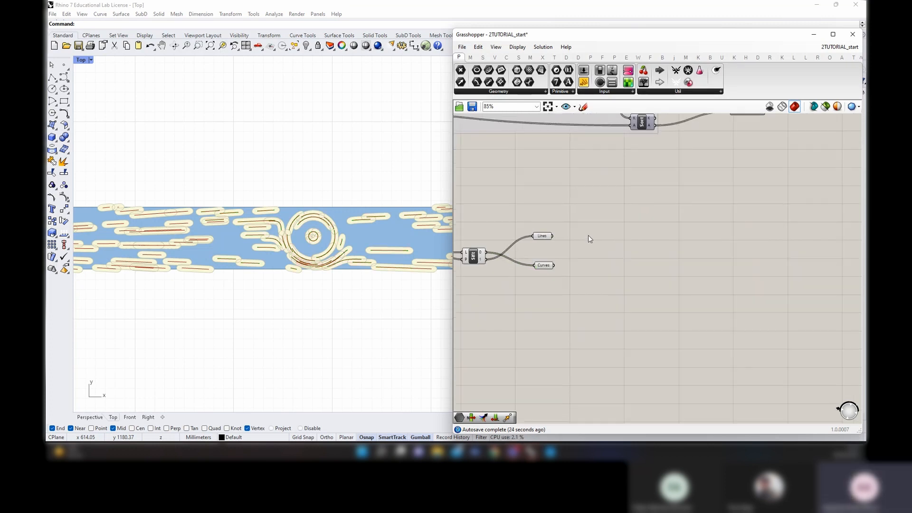
double_click(588, 235)
type("ens oi")
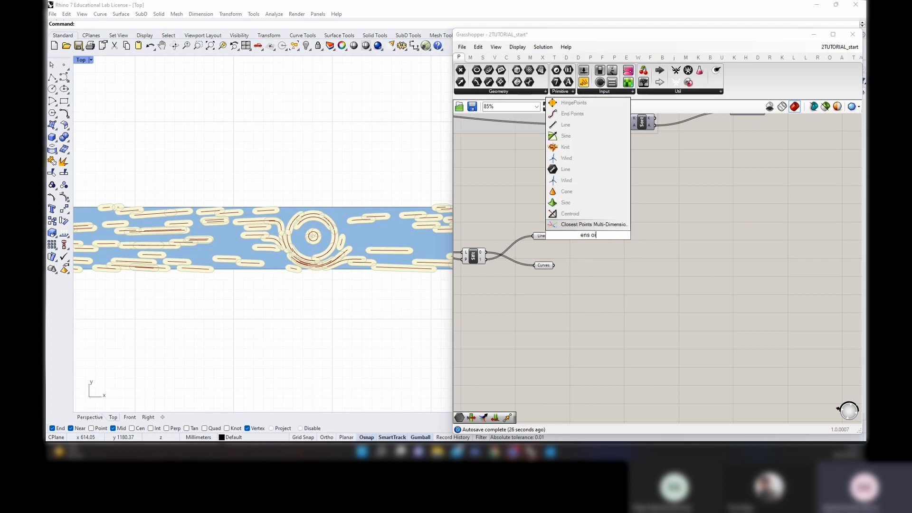
key("BackSpace")
key("BackSpace")
key("BackSpace")
key("BackSpace")
key("BackSpace")
key("BackSpace")
type("end po")
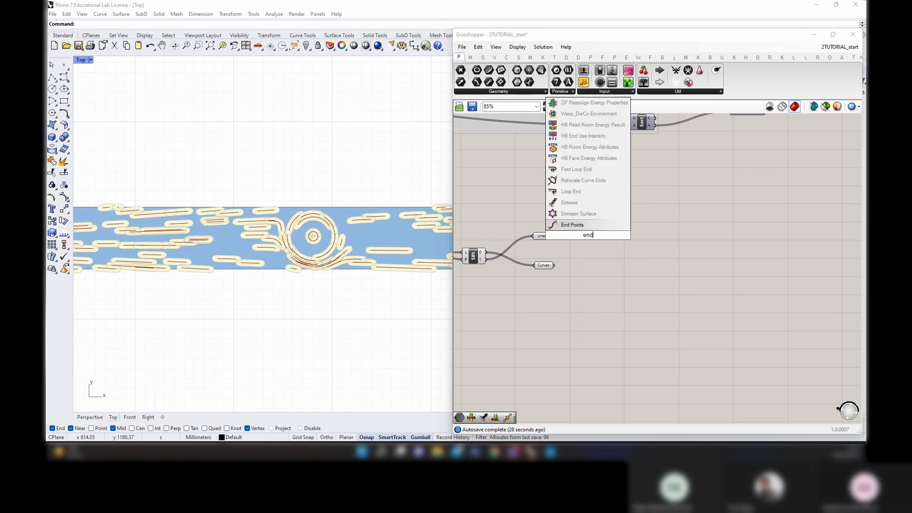
key("Return")
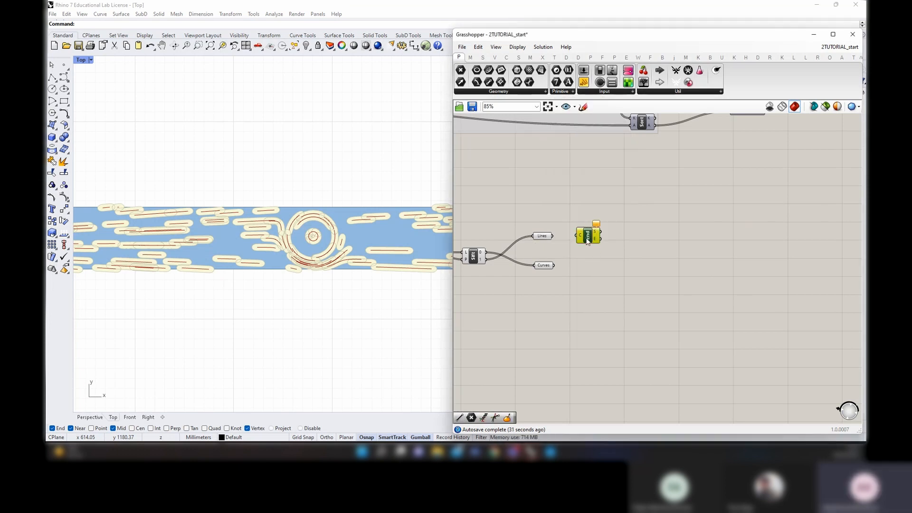
left_click_drag(553, 236, 579, 235)
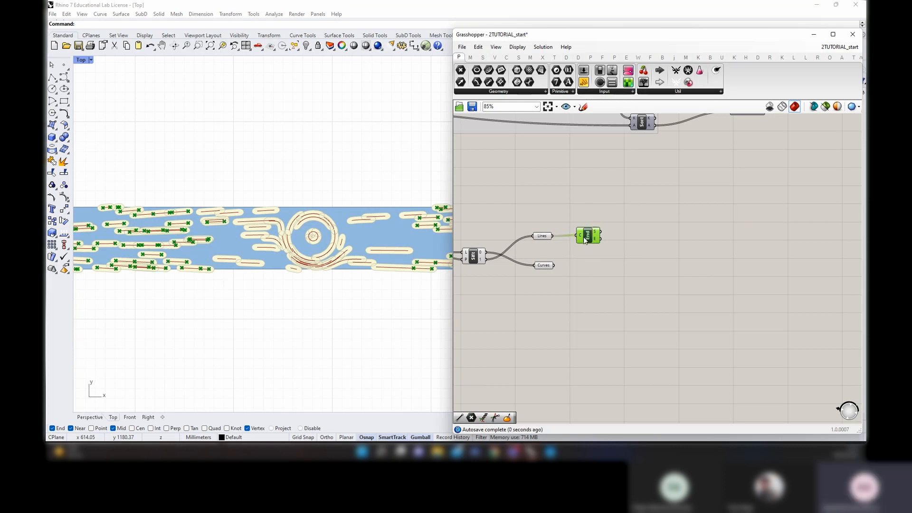
Add an Entwine component beside End Points and reduce it to the two inputs {0;0} and {0;1}
double_click(632, 234)
type("enw")
key("BackSpace")
type("twine")
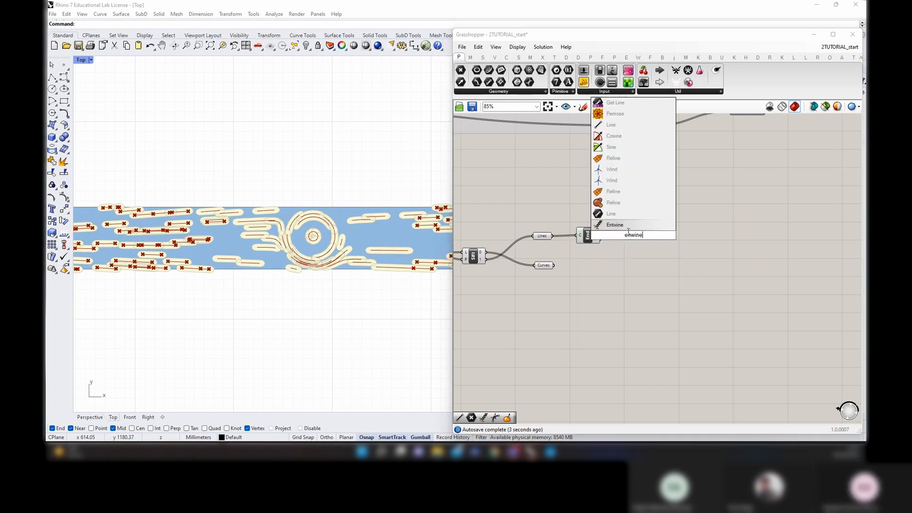
key("Return")
left_click_drag(634, 237, 648, 238)
scroll(649, 239, "up", 5)
scroll(641, 248, "up", 4)
left_click(640, 248)
scroll(671, 254, "down", 5)
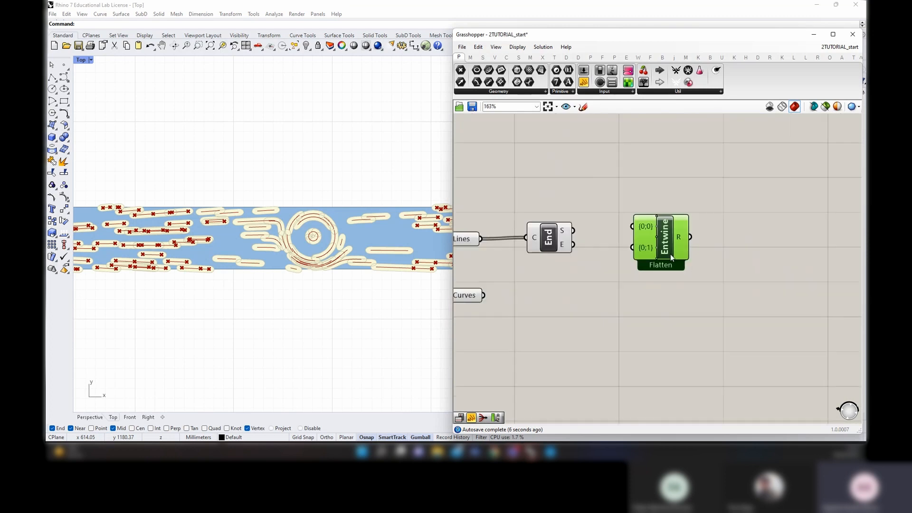
Connect the S and E outputs of End Points to Entwine's {0;0} and {0;1} inputs
left_click(550, 240)
left_click_drag(574, 245, 633, 247)
left_click(665, 248)
scroll(671, 236, "down", 3)
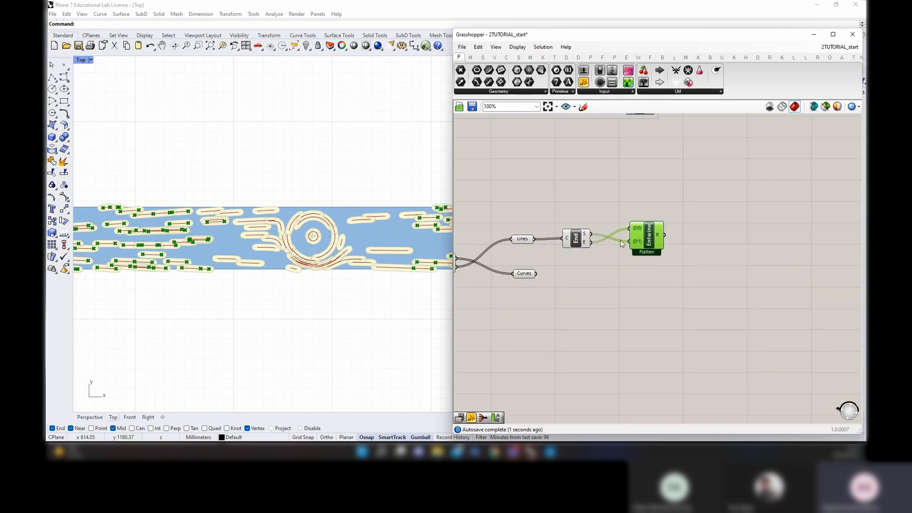
Add a Flip Matrix component, connect Entwine's R output to its D input and check the flipped data
right_click_drag(742, 241, 667, 228)
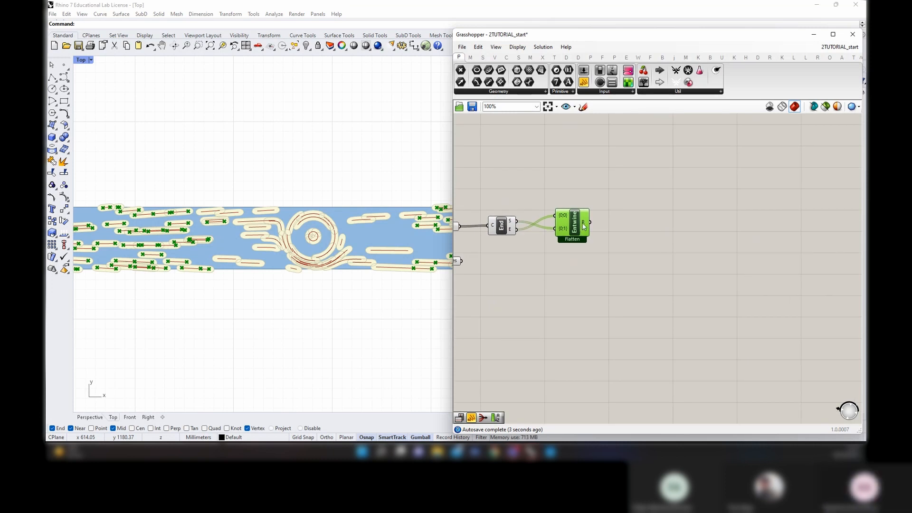
left_click(639, 224)
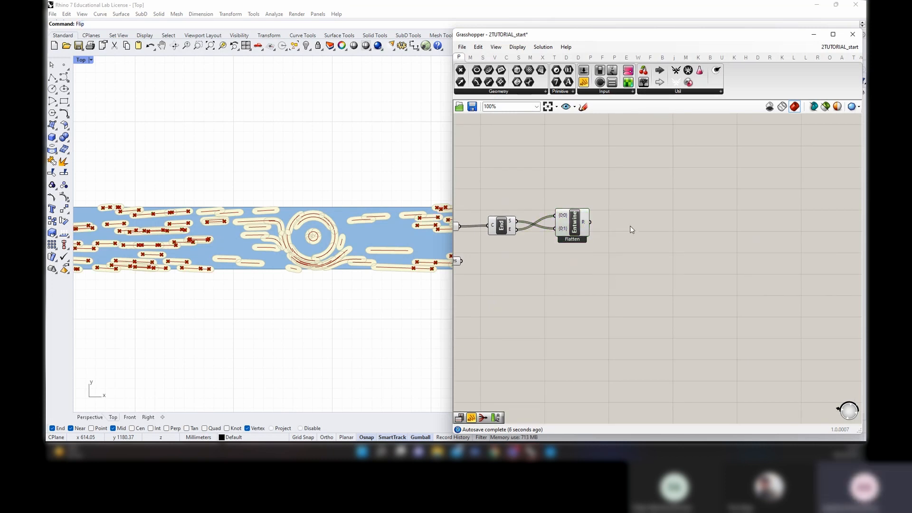
double_click(633, 226)
type("flip matri")
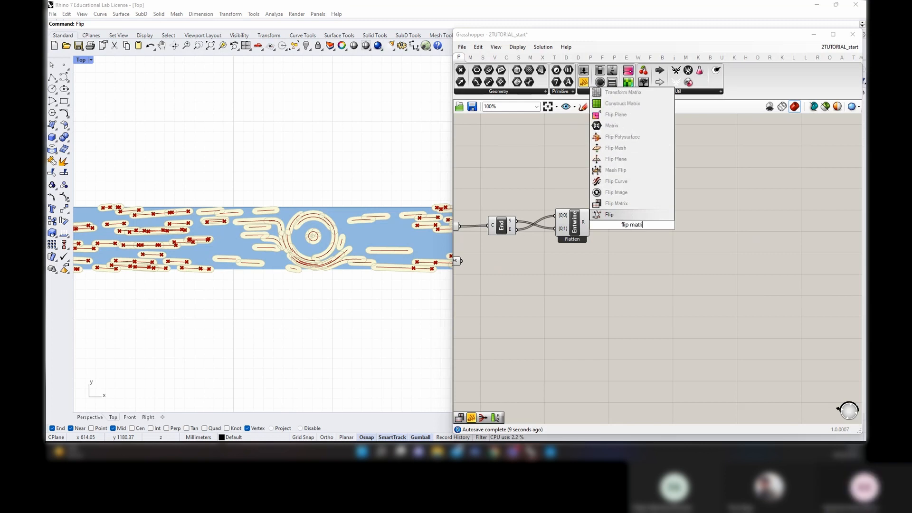
key("Return")
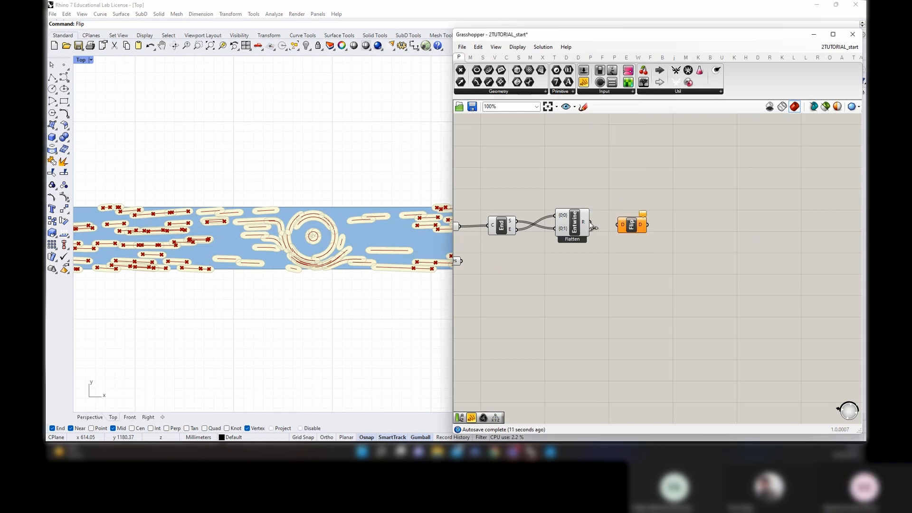
left_click_drag(591, 223, 621, 224)
mouse_move(637, 223)
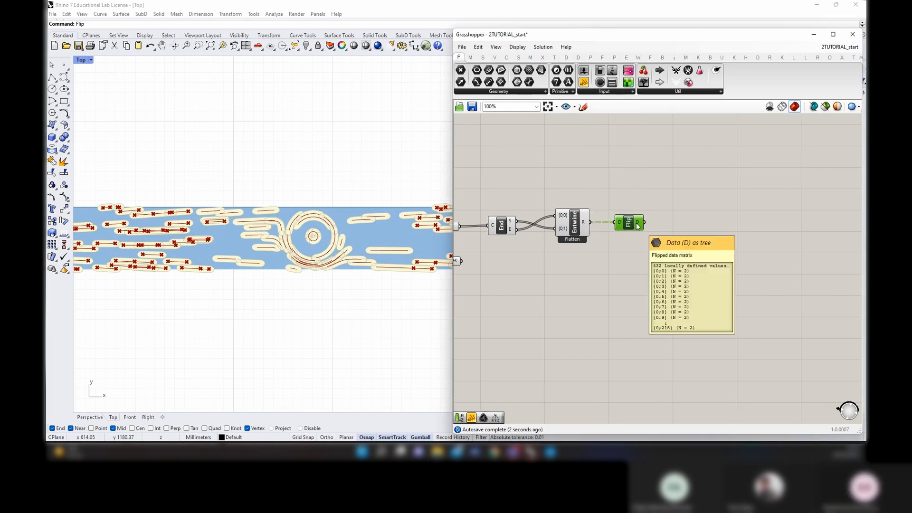
Simplify Entwine's R output and check the data paths in the Flip Matrix output
right_click(589, 222)
left_click(606, 279)
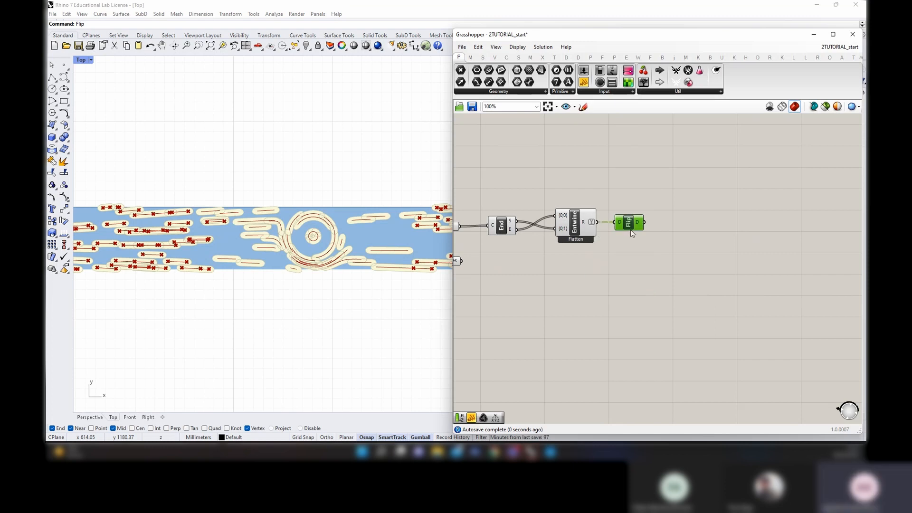
mouse_move(640, 223)
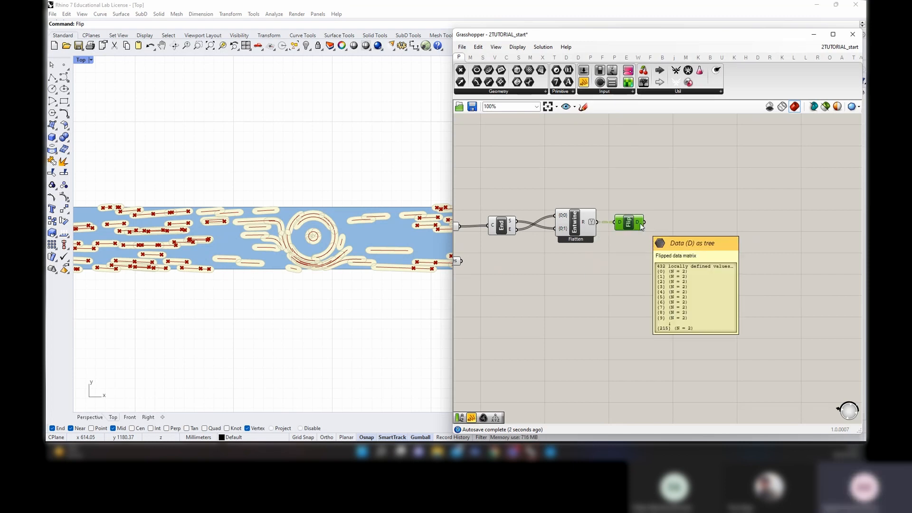
scroll(640, 224, "down", 2)
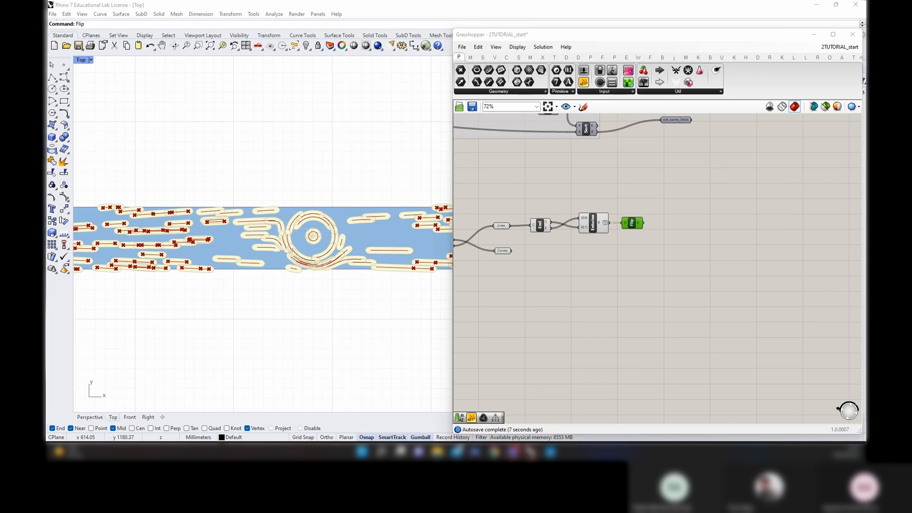
right_click_drag(587, 239, 618, 214)
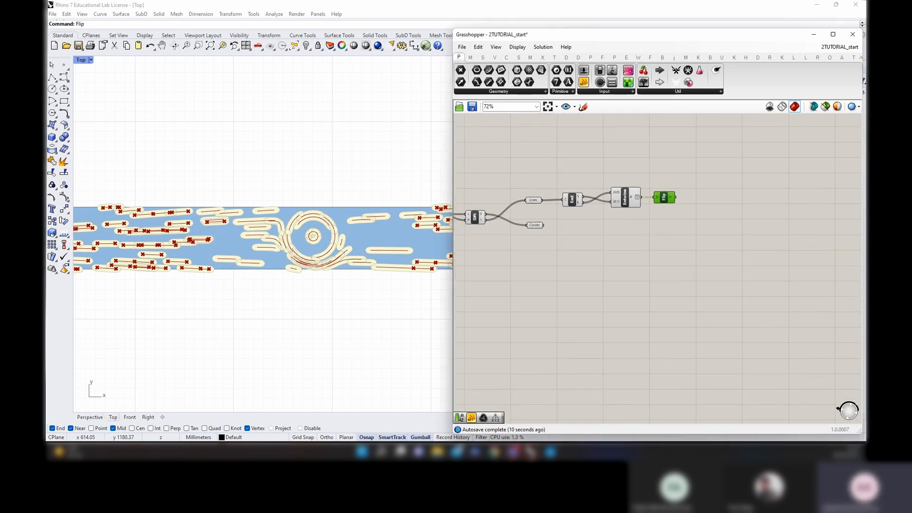
scroll(565, 231, "up", 1)
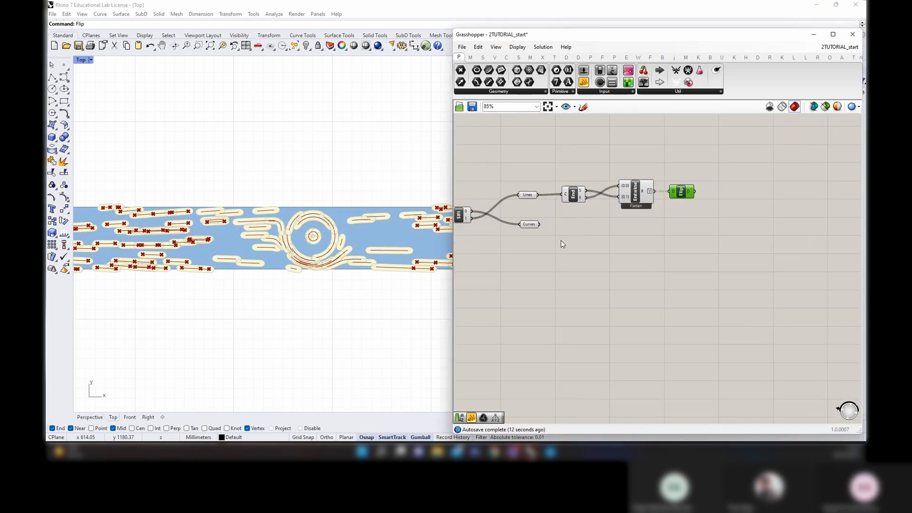
scroll(595, 248, "down", 1)
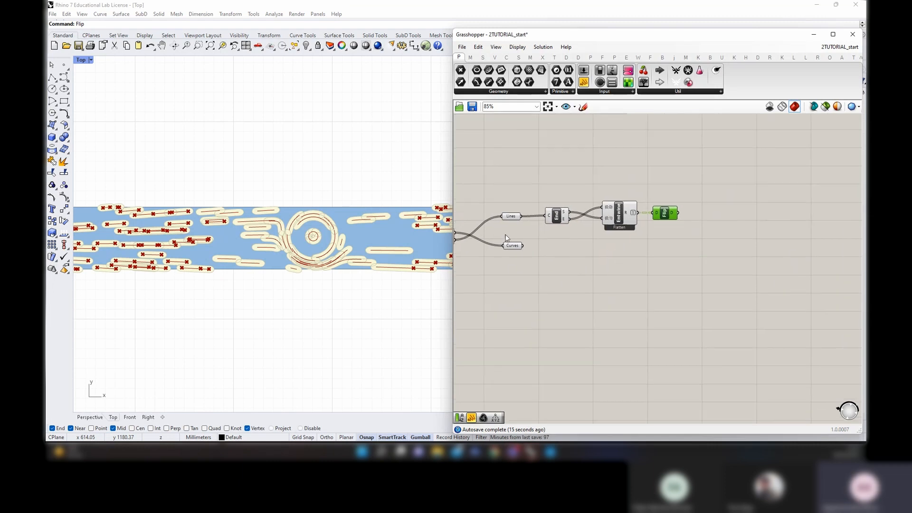
Copy the upper point-optimizing chain (Crv-A, Length, slider 4, Division, Integer, Divide Curve) and place the copy beneath the Entwine and Flip Matrix components
left_click(512, 250)
scroll(540, 276, "down", 6)
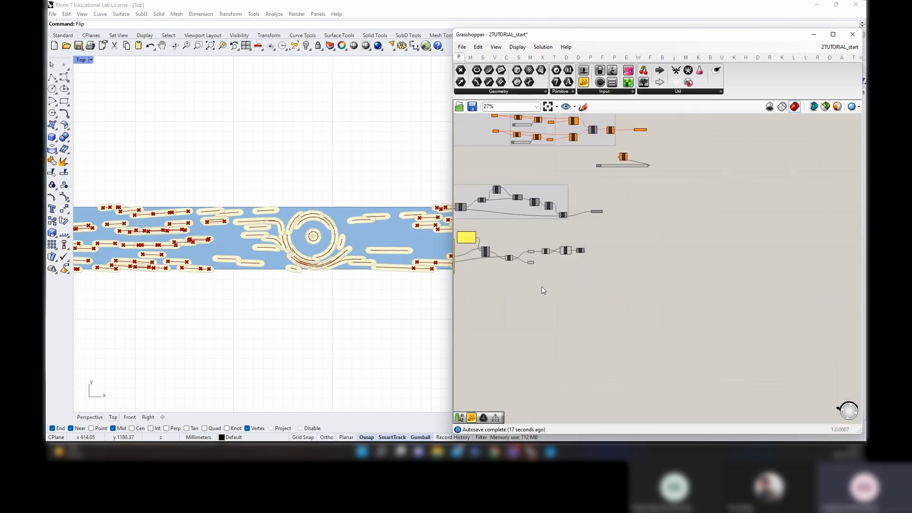
right_click_drag(546, 124, 617, 238)
scroll(602, 172, "up", 4)
right_click_drag(589, 205, 615, 285)
right_click(615, 282)
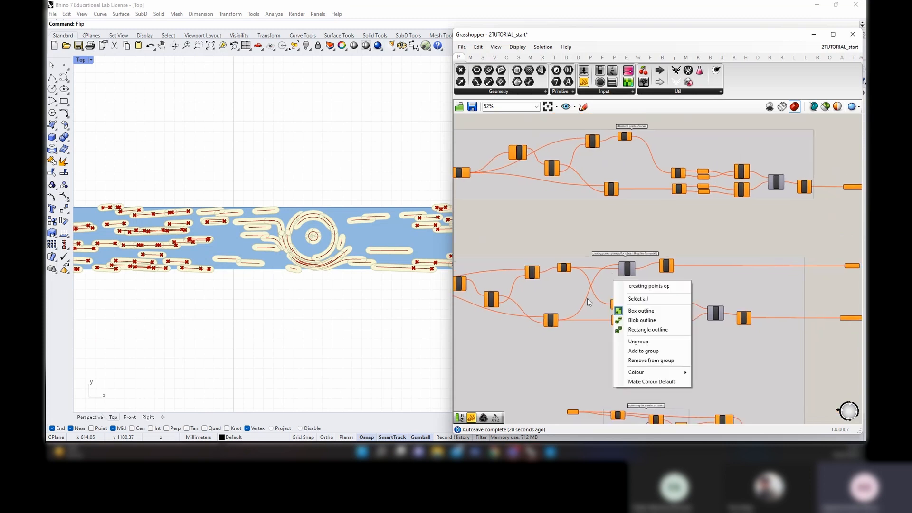
right_click_drag(613, 379, 585, 293)
scroll(640, 361, "up", 4)
scroll(640, 349, "down", 3)
scroll(504, 276, "up", 2)
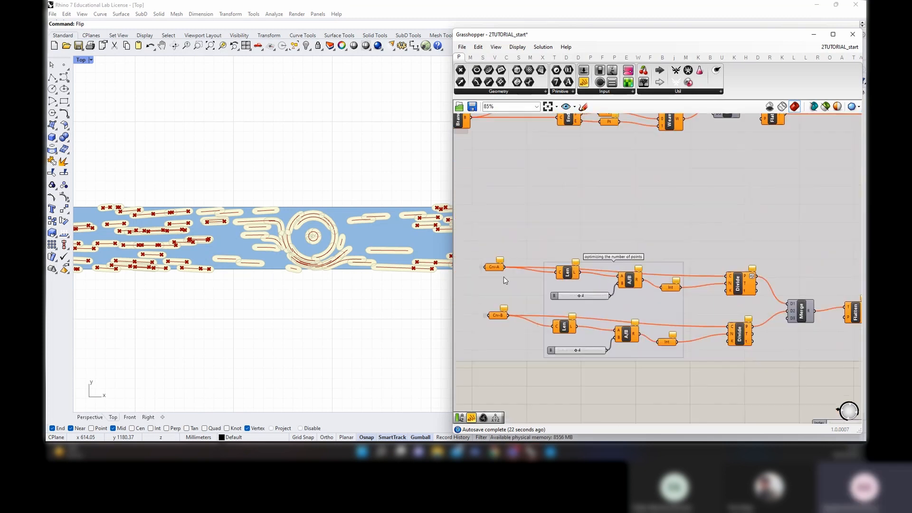
left_click(496, 269)
left_click(572, 274, "shift")
left_click(591, 299, "shift")
left_click(629, 280, "shift")
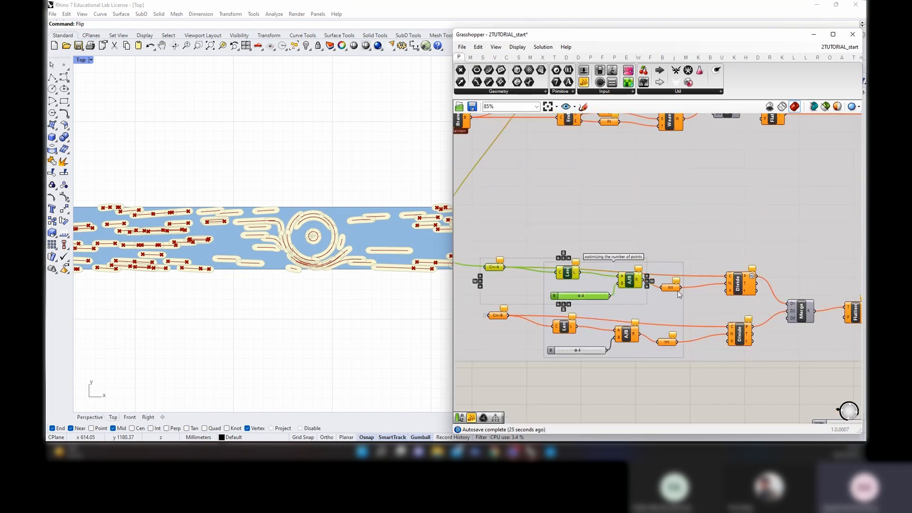
left_click(743, 288, "shift")
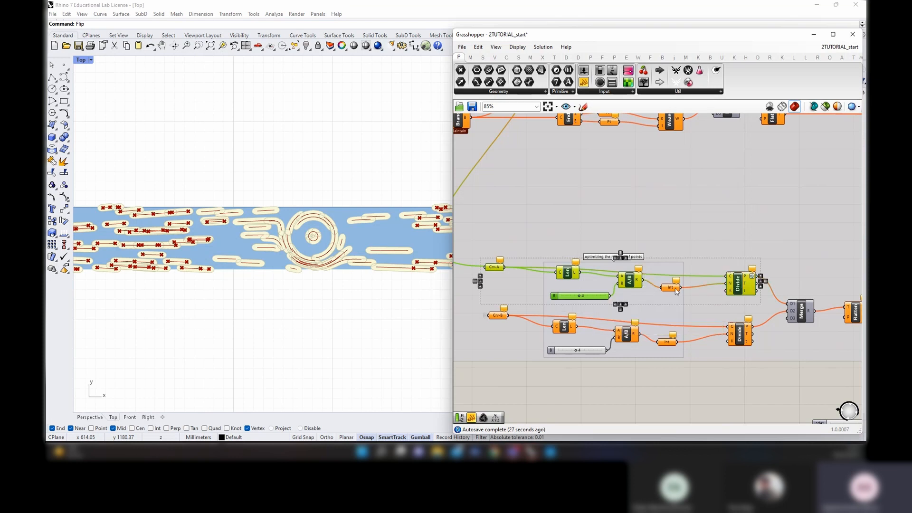
left_click(671, 288, "shift")
left_click_drag(742, 292, 807, 325)
scroll(745, 294, "down", 4)
scroll(720, 339, "up", 3)
left_click(789, 361)
right_click_drag(787, 363, 578, 354)
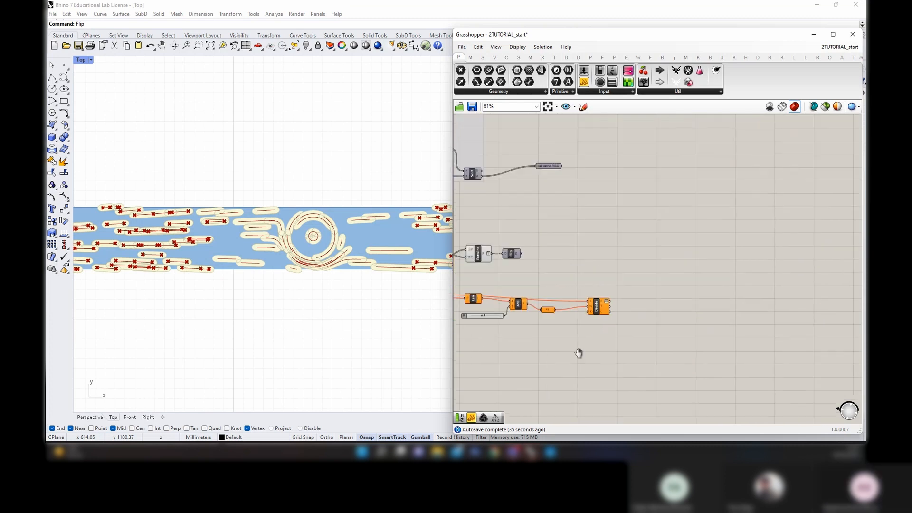
scroll(497, 307, "up", 3)
right_click_drag(498, 307, 664, 317)
Move the copied Crv-A parameter beside the sifted Curves parameter, rename it Curves and connect the sifted Curves to its input
left_click_drag(522, 323, 552, 283)
scroll(540, 286, "down", 2)
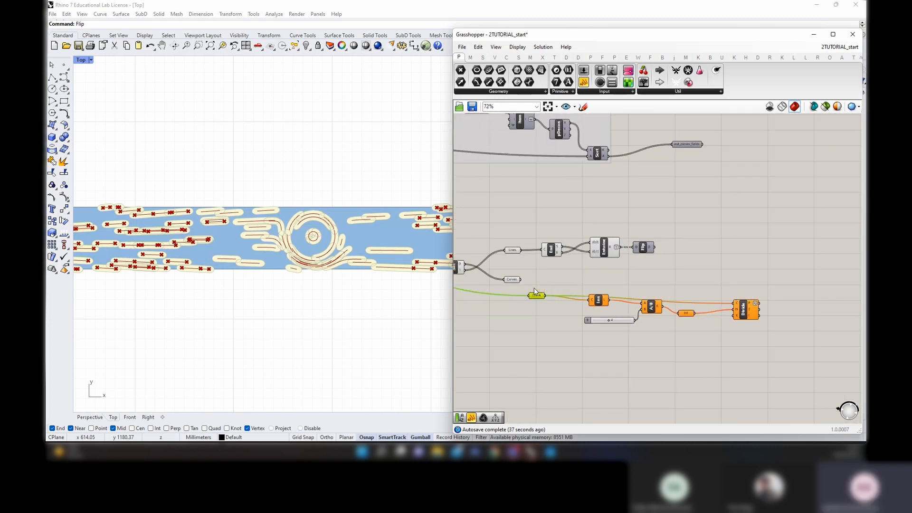
right_click(537, 296)
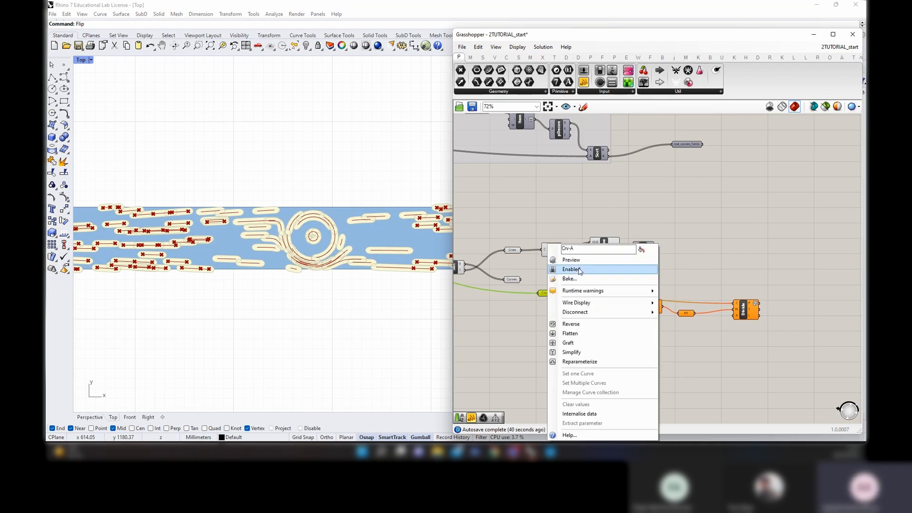
type("Cur")
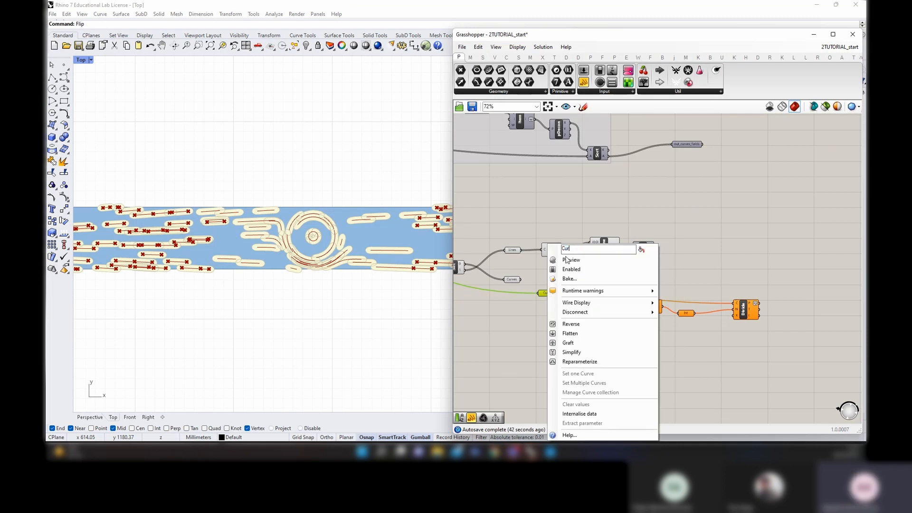
type("ves")
key("Return")
scroll(525, 285, "up", 2)
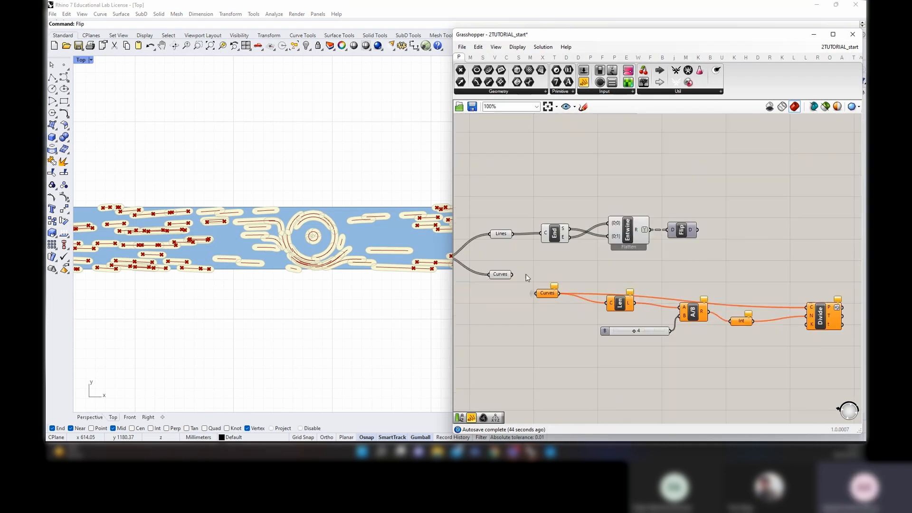
right_click(549, 296)
left_click(786, 308)
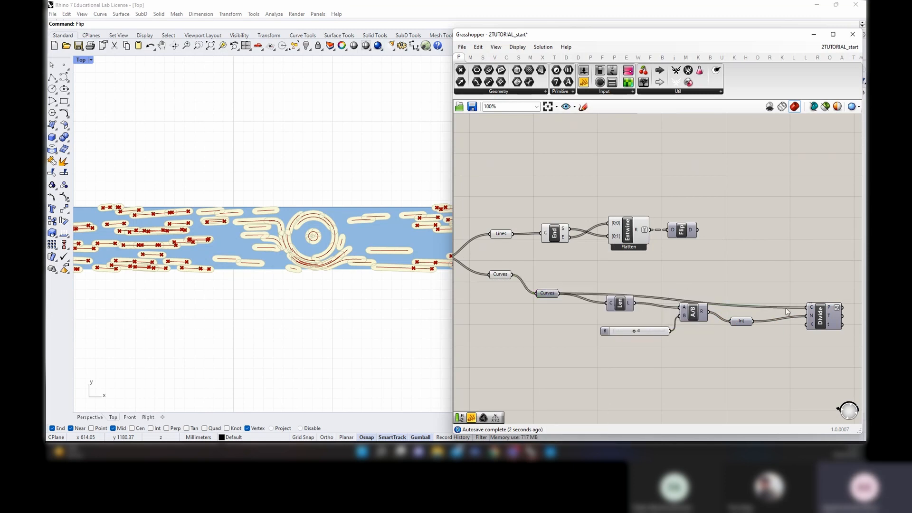
Turn off Reverse on the copied Divide Curve's P output and simplify that output instead
scroll(779, 308, "up", 2)
right_click(759, 294)
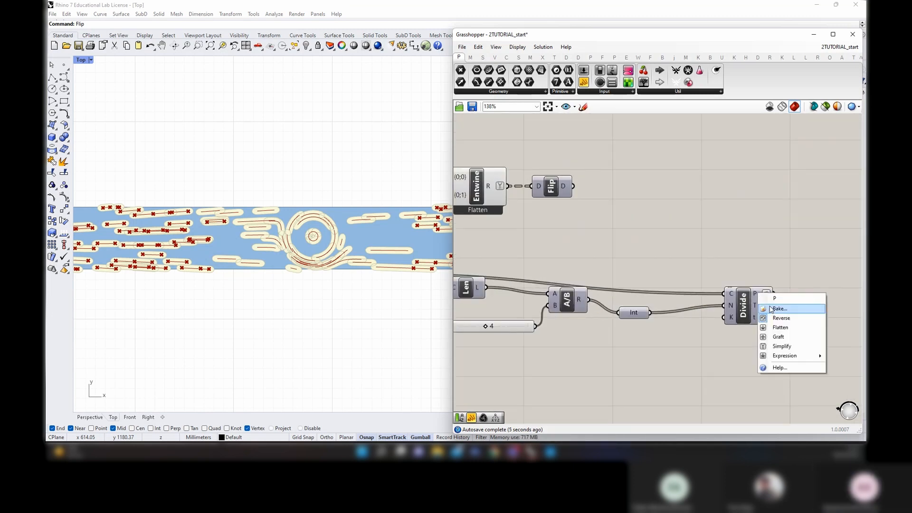
right_click(756, 294)
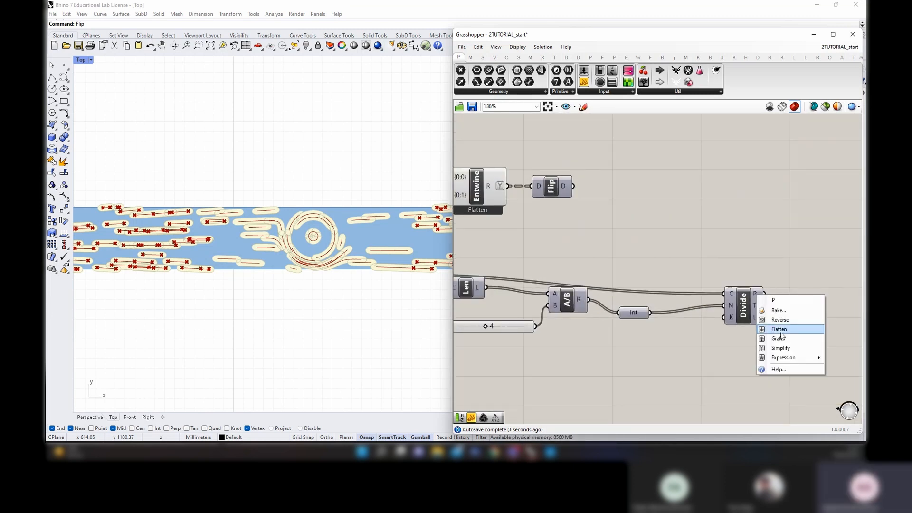
left_click(781, 347)
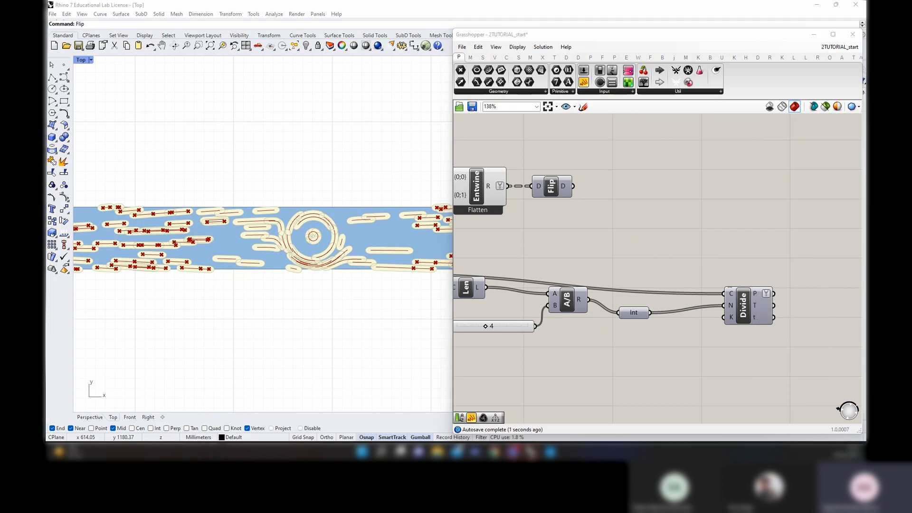
scroll(759, 322, "down", 2)
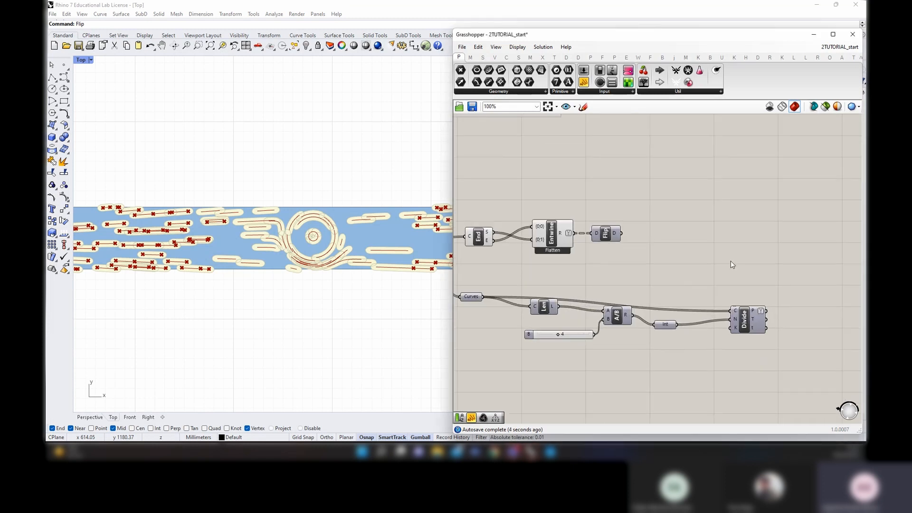
Move the End Points, Entwine and Flip Matrix components together, farther from the Lines parameter and above the curve-division chain
scroll(731, 261, "down", 1)
left_click_drag(680, 260, 515, 234)
left_click_drag(673, 254, 609, 243)
left_click(792, 264)
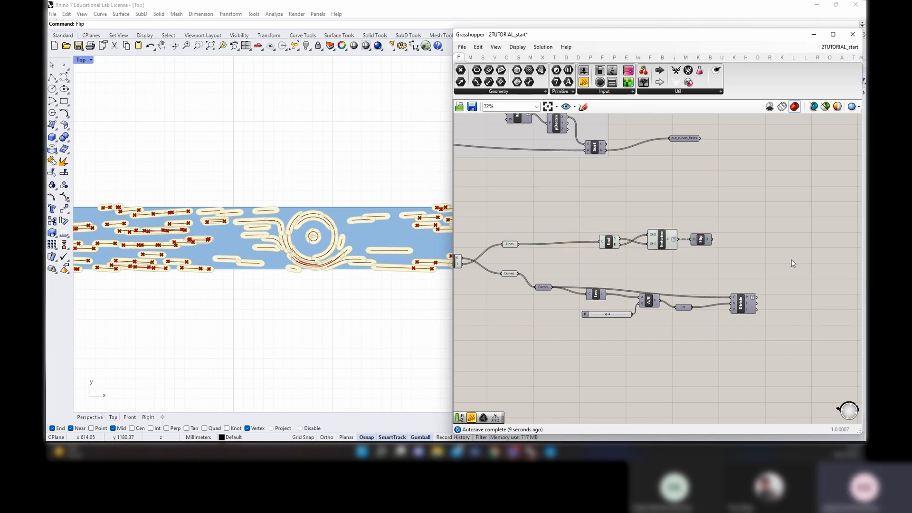
Add a Merge component, connect Flip Matrix to D1 and Divide Curve's P output to D2, and check the merged data tree
double_click(790, 261)
type("merge")
key("Return")
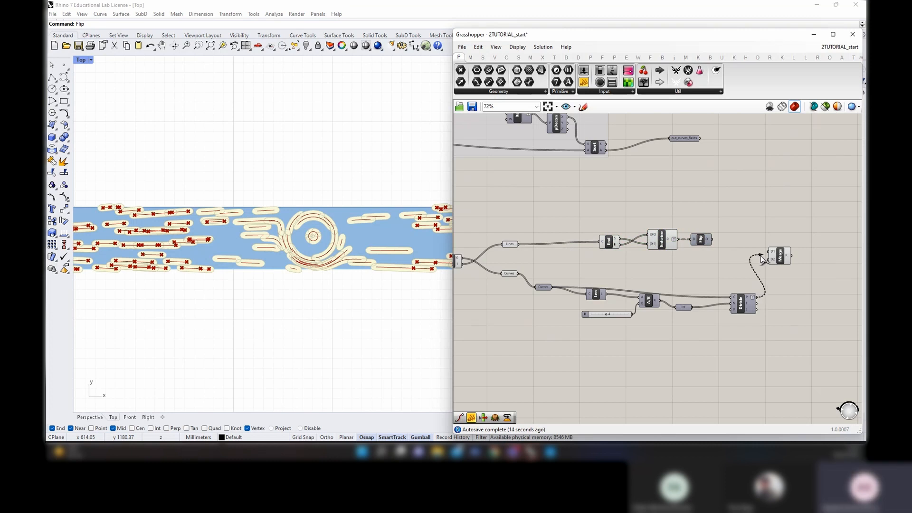
left_click_drag(761, 256, 770, 260)
left_click_drag(711, 239, 770, 250)
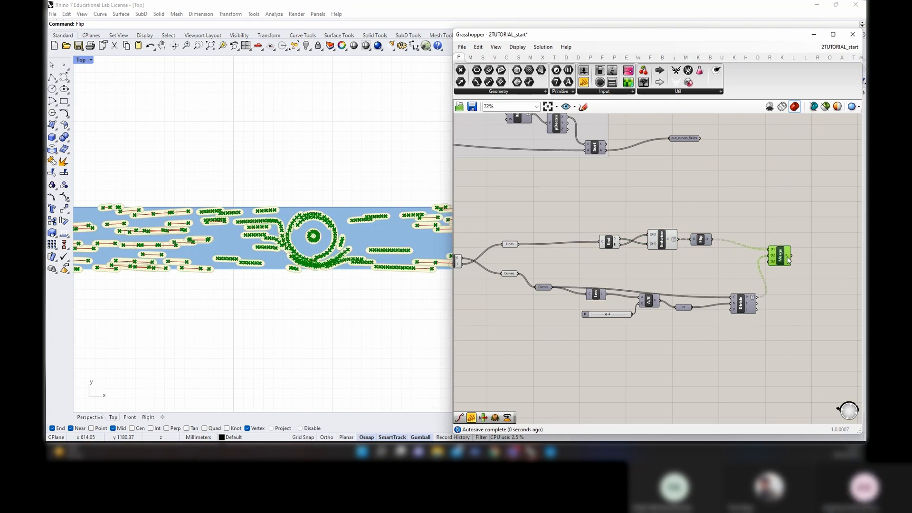
mouse_move(788, 260)
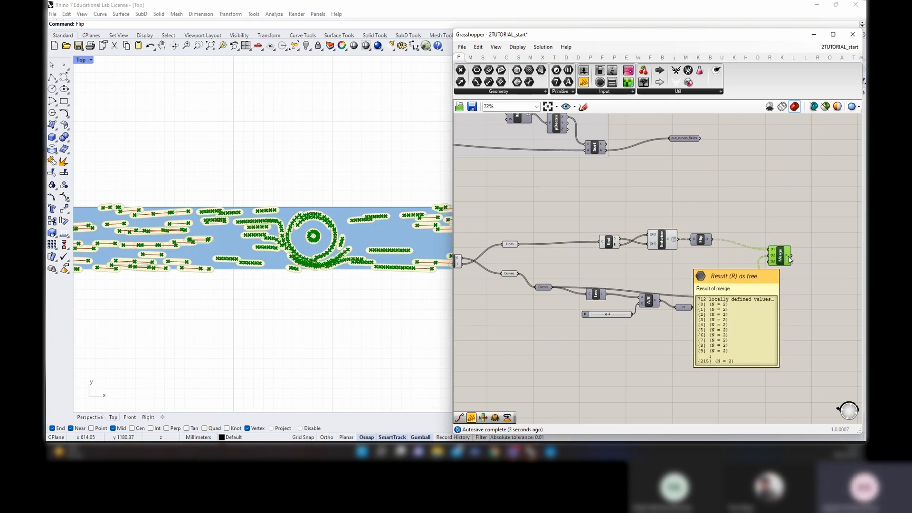
right_click_drag(514, 265, 658, 267)
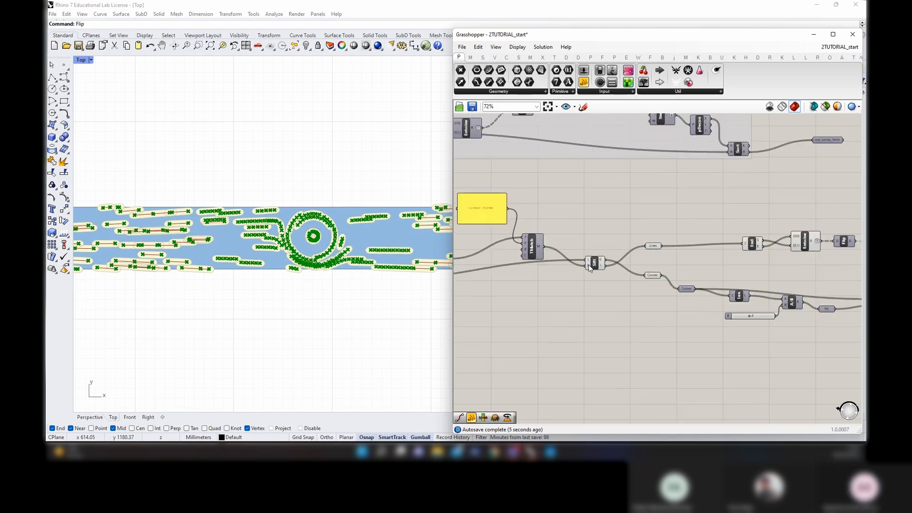
mouse_move(589, 265)
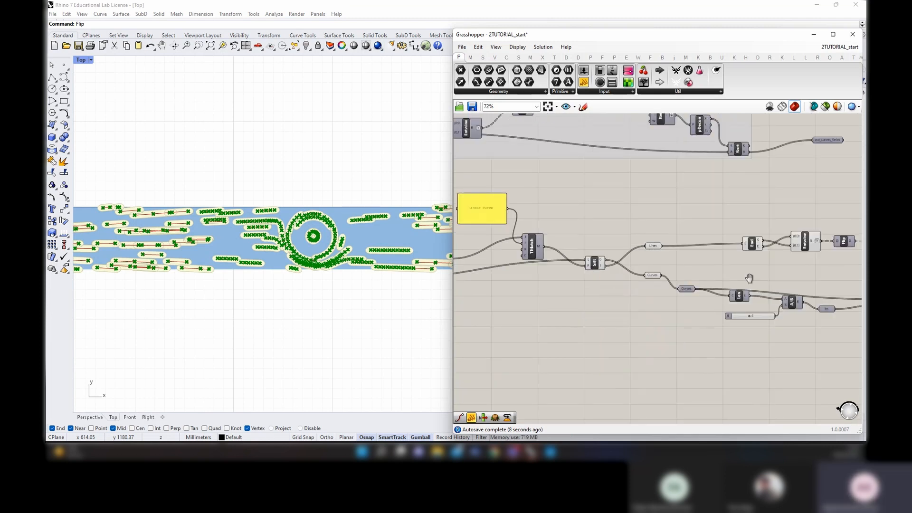
right_click_drag(836, 259, 601, 244)
mouse_move(698, 246)
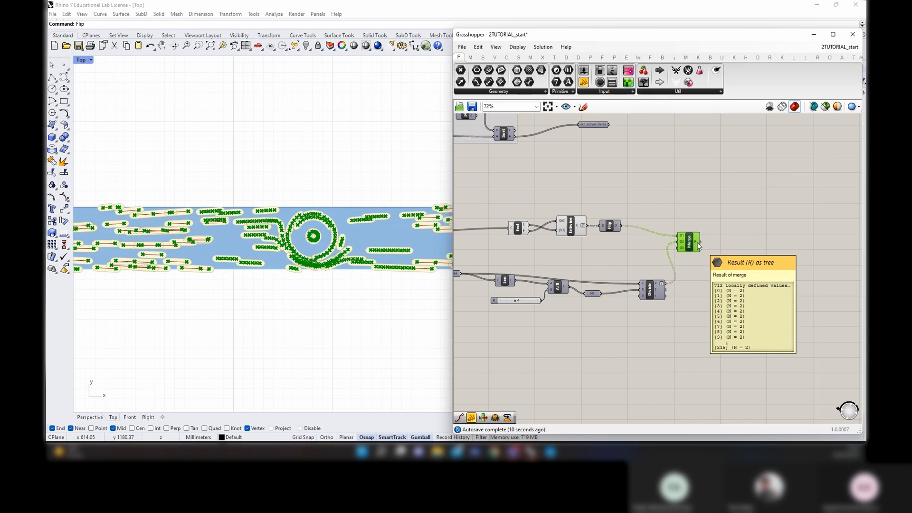
Add a Clean Tree component after Merge and a Boolean Toggle set to True
double_click(754, 251)
type("clea")
key("Return")
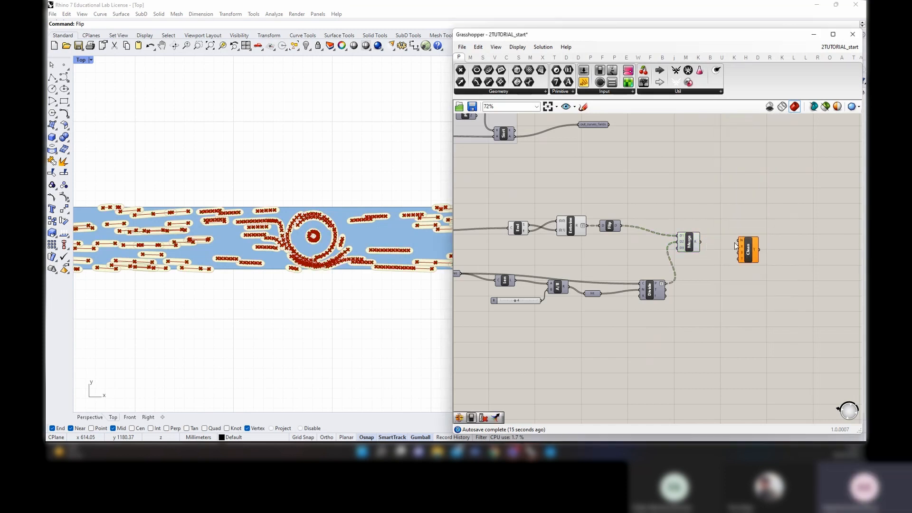
scroll(749, 254, "up", 3)
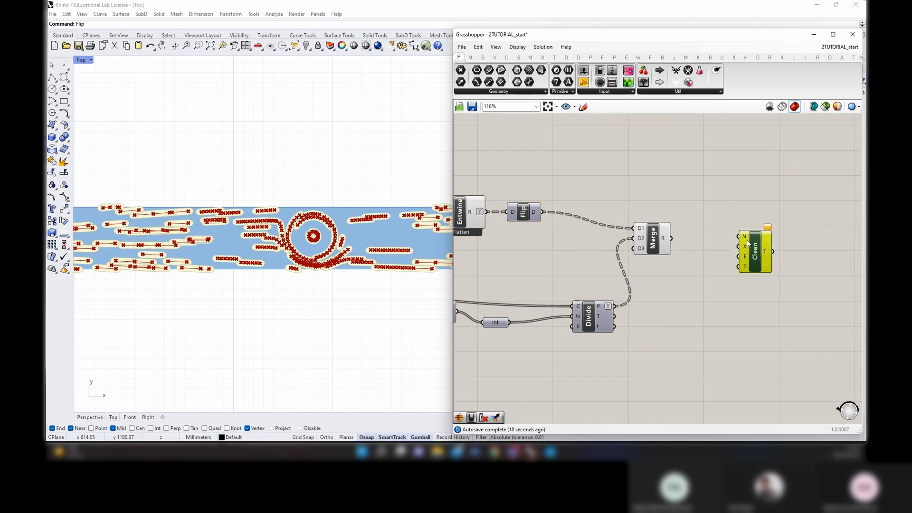
double_click(708, 198)
type("bool")
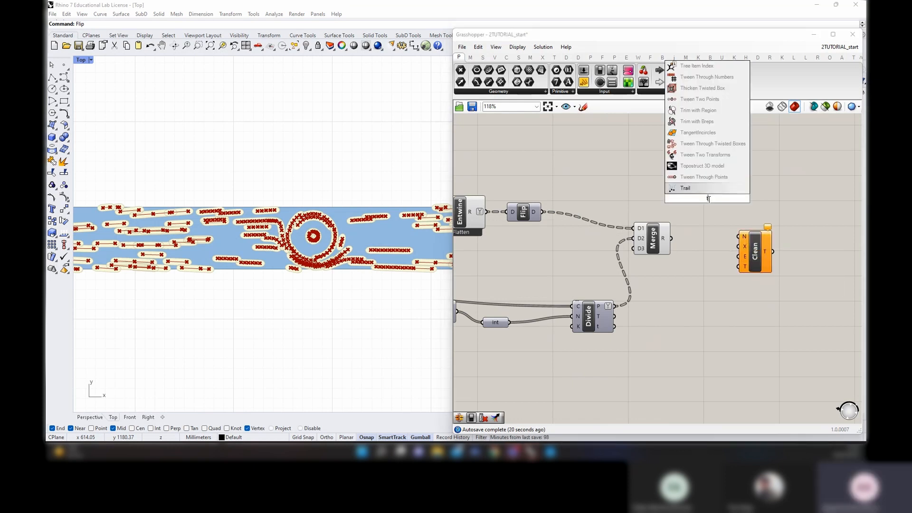
key("Up")
key("Up")
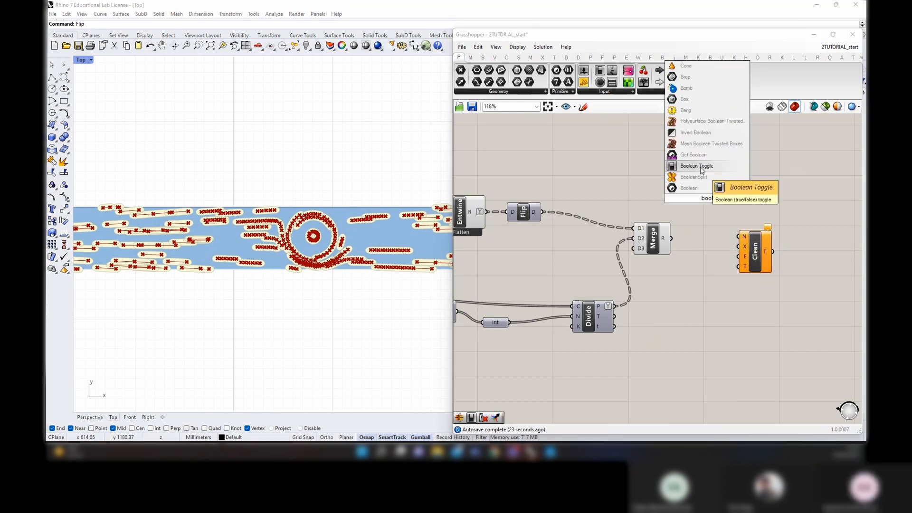
key("Return")
left_click_drag(721, 202, 706, 200)
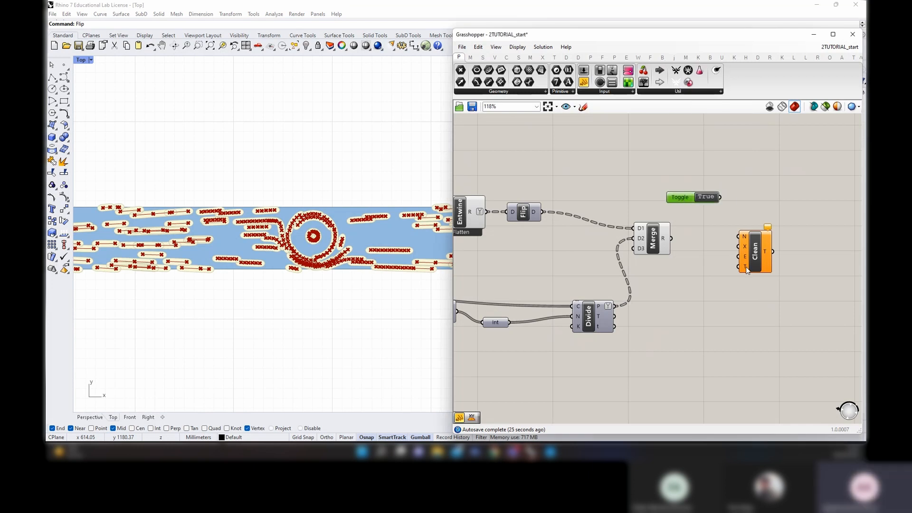
Connect the Toggle to Clean Tree's N, X and E inputs and Merge's R output to its T input
left_click_drag(672, 238, 775, 262)
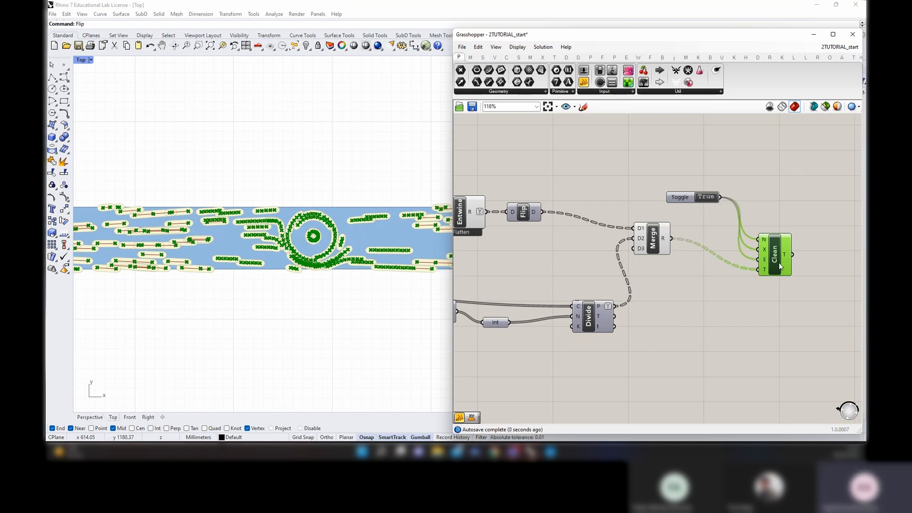
left_click_drag(780, 267, 768, 264)
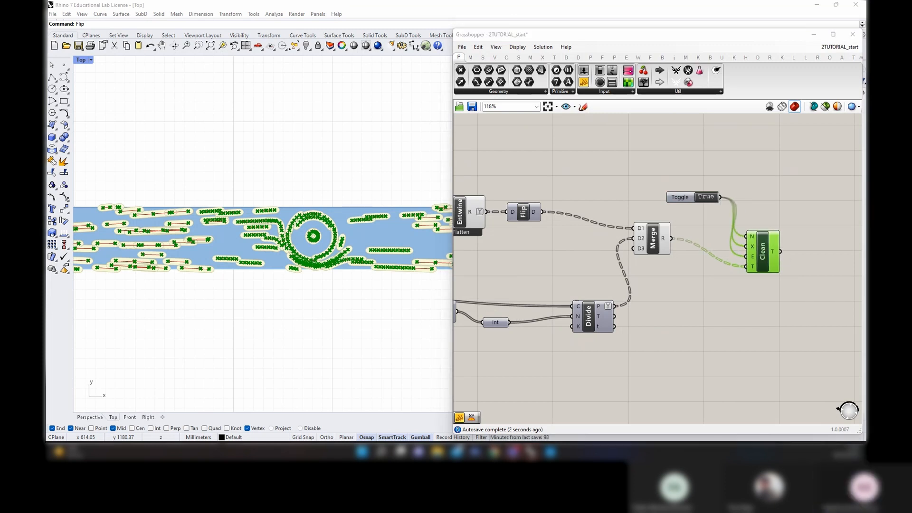
right_click_drag(771, 256, 666, 242)
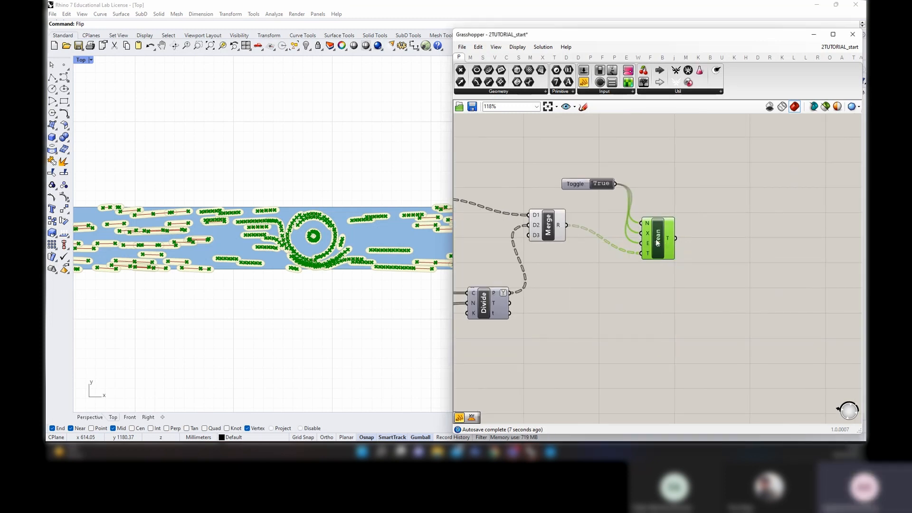
mouse_move(667, 242)
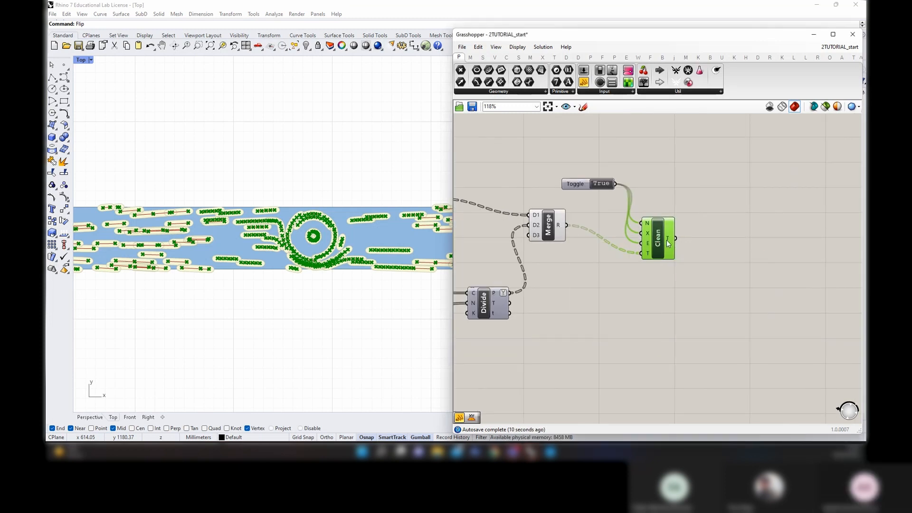
Add a Flatten Tree component beside Clean Tree and connect Clean Tree's T output to its T input
double_click(739, 241)
type("flatten")
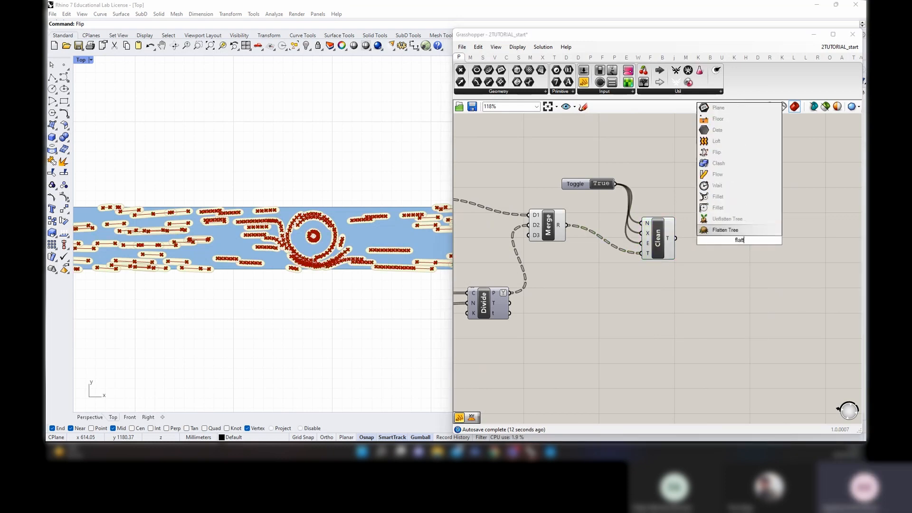
key("Return")
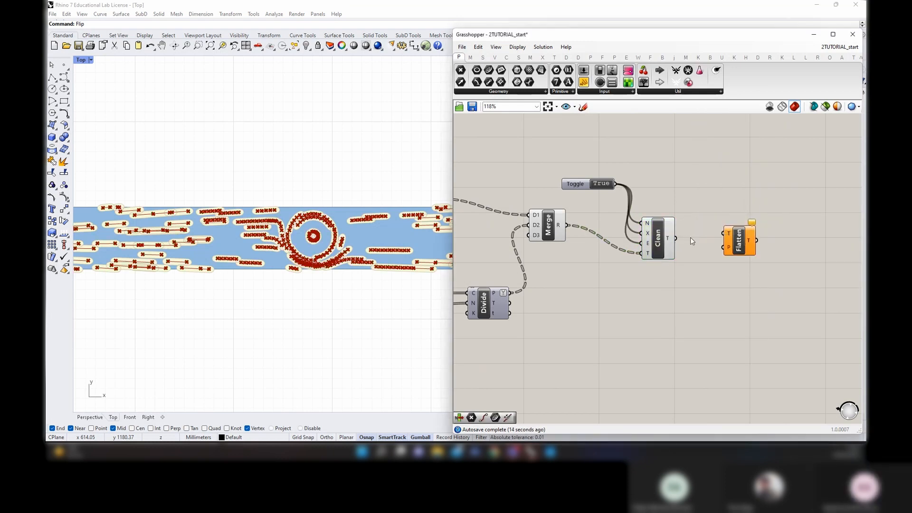
left_click_drag(675, 238, 723, 233)
left_click(740, 241)
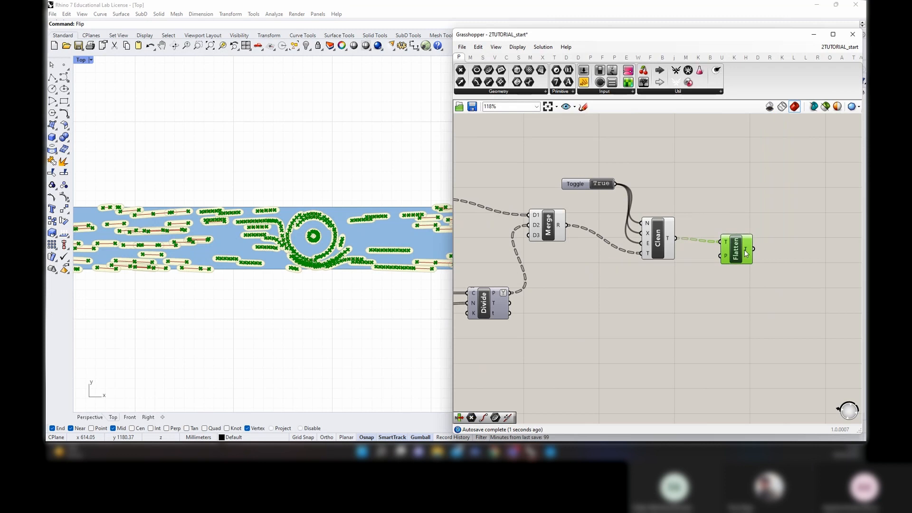
scroll(754, 255, "down", 2)
scroll(682, 247, "down", 3)
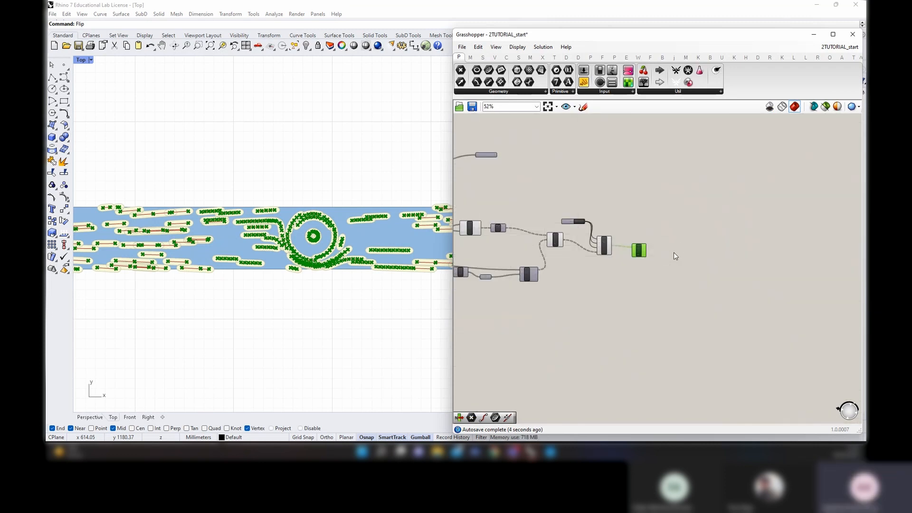
Add a Data parameter after Flatten Tree, name it Out_points and connect Flatten Tree's T output to it
double_click(673, 252)
type("dat")
left_click(659, 241)
scroll(660, 240, "up", 3)
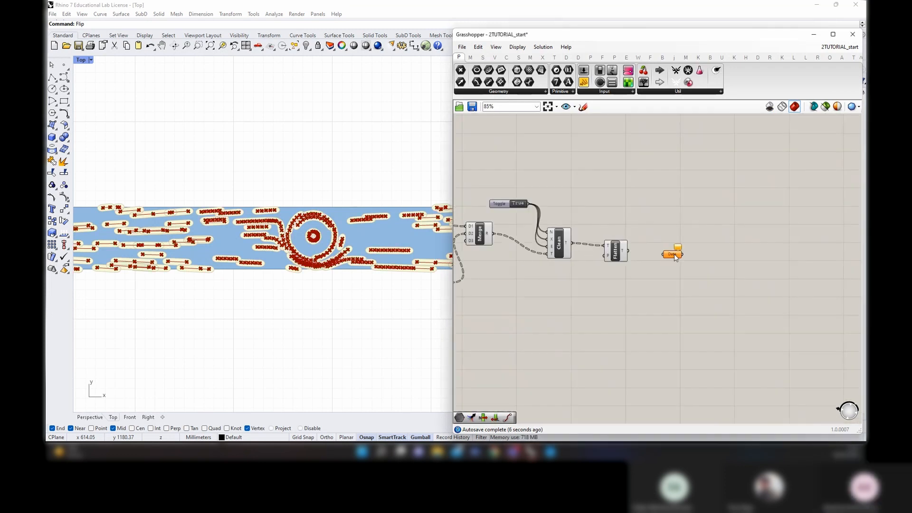
right_click(672, 254)
type("Out_points")
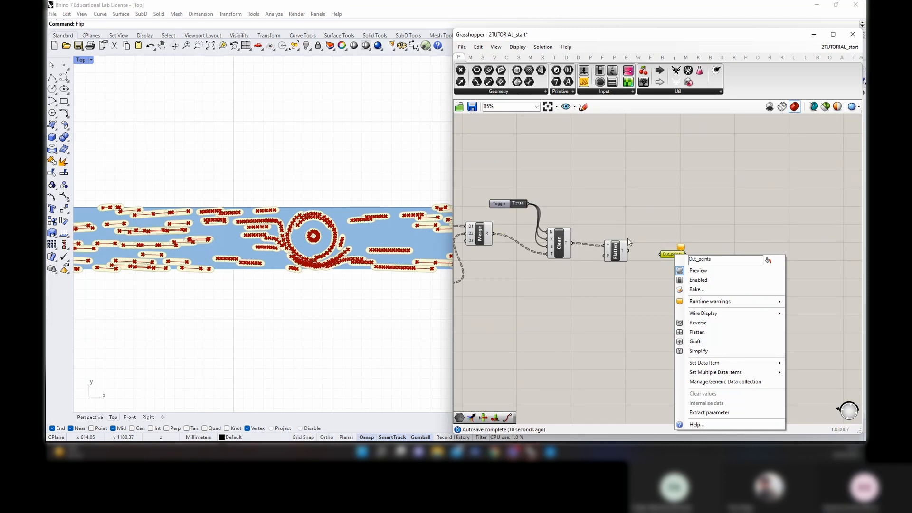
key("Return")
left_click_drag(628, 250, 682, 250)
Add a List Item component and connect Out_points to its L input
double_click(762, 265)
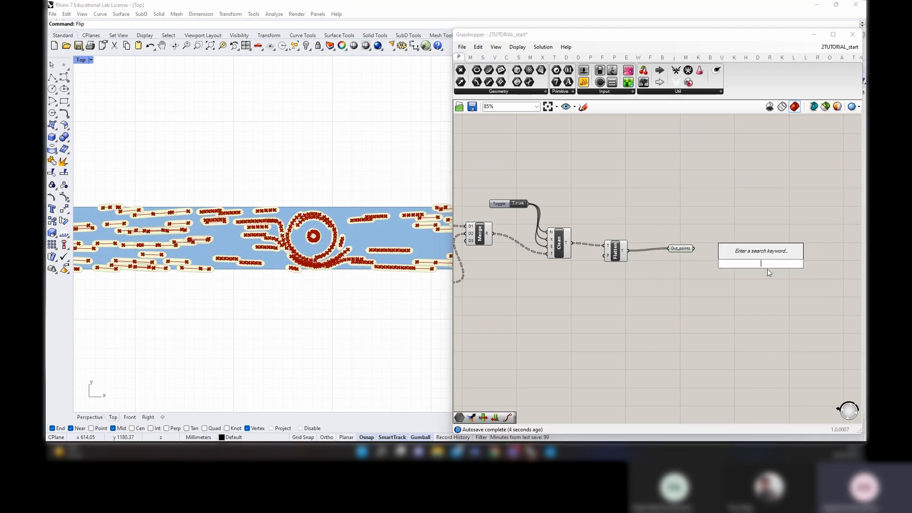
type("list tiem")
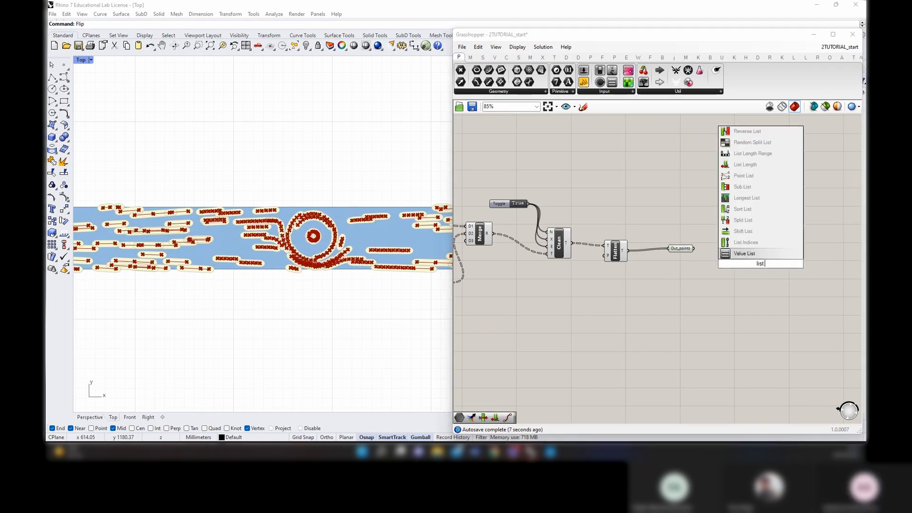
key("Return")
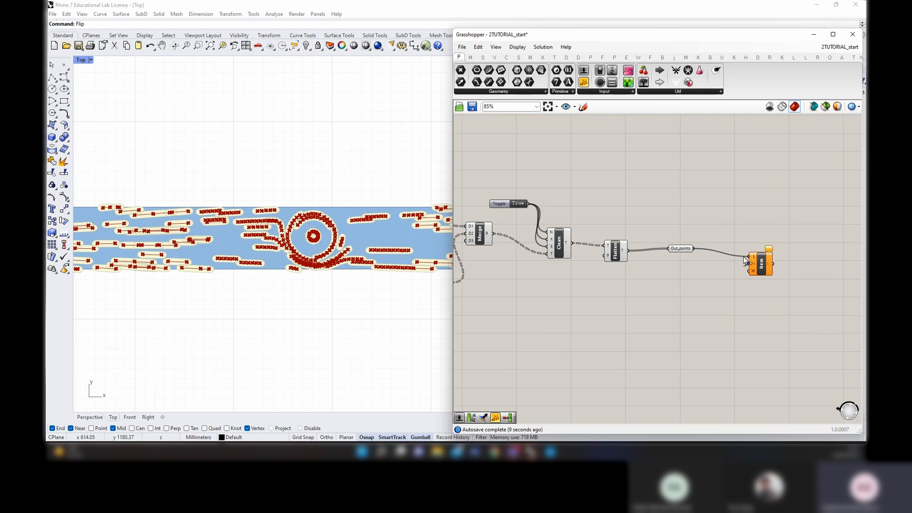
left_click_drag(744, 257, 746, 257)
left_click(683, 250)
Create a number slider from 0 to 612 and connect it to List Item's i input
double_click(683, 291)
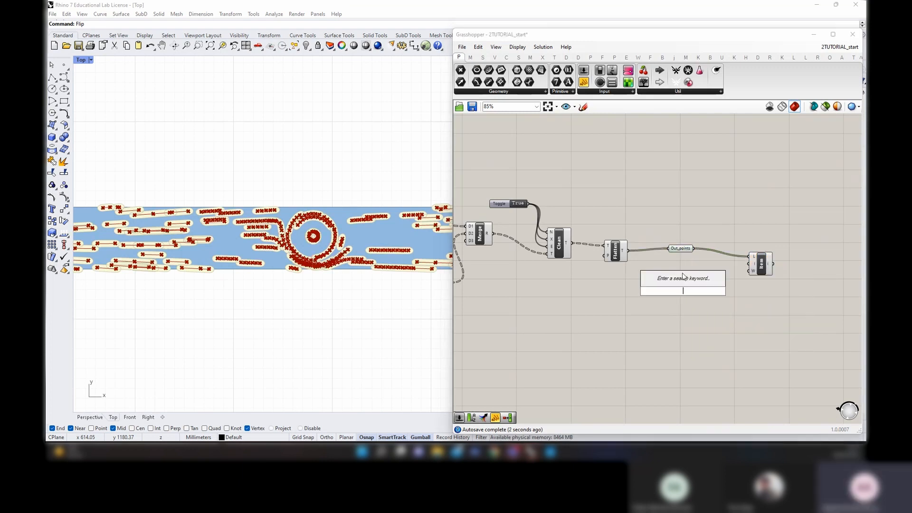
type("0..100")
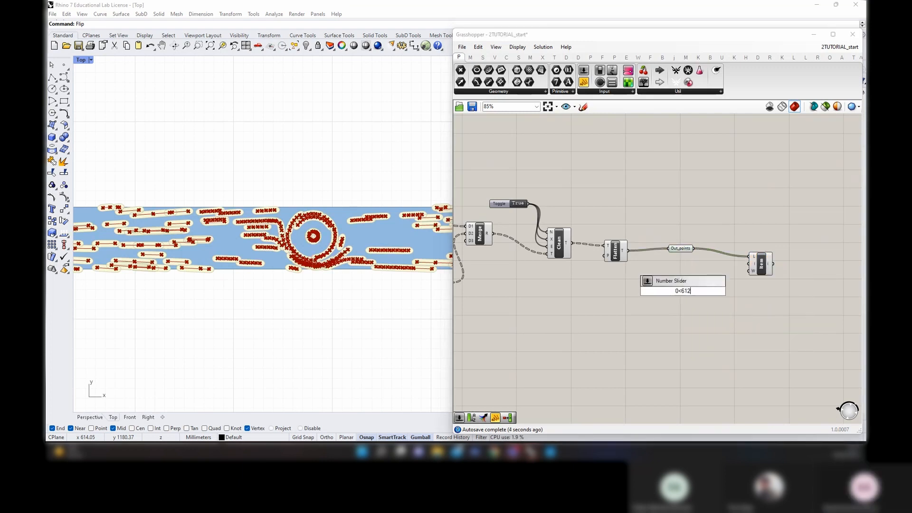
key("Return")
scroll(762, 293, "up", 3)
left_click_drag(683, 291, 741, 245)
left_click(761, 246)
Turn off the preview of all point-creating components ahead of List Item, from the type panels through Out_points
scroll(277, 274, "down", 9)
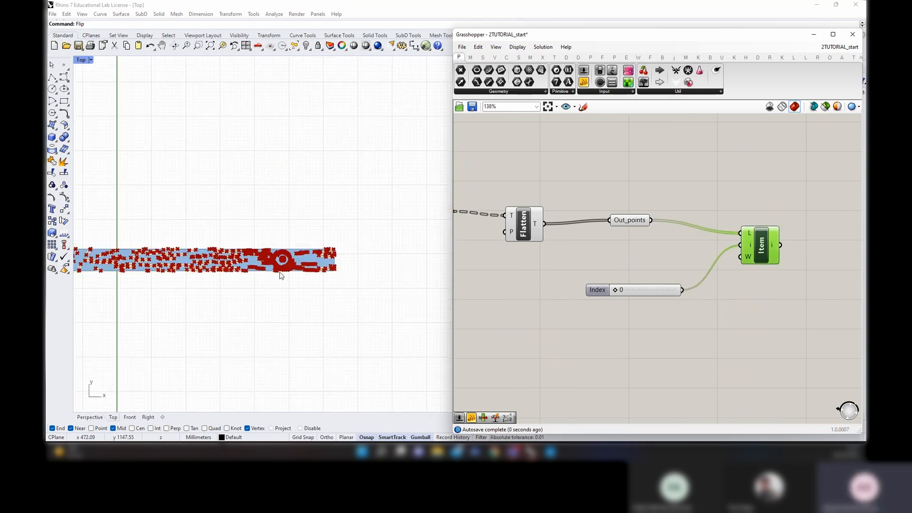
right_click_drag(179, 284, 383, 286)
scroll(221, 280, "up", 6)
scroll(164, 272, "down", 4)
right_click_drag(292, 271, 237, 265)
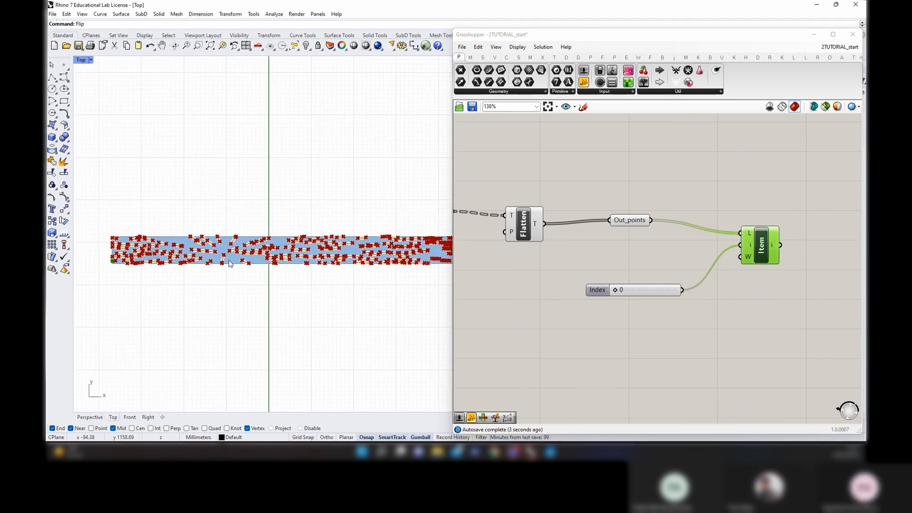
scroll(638, 221, "down", 3)
left_click_drag(493, 189, 655, 245)
left_click(568, 243)
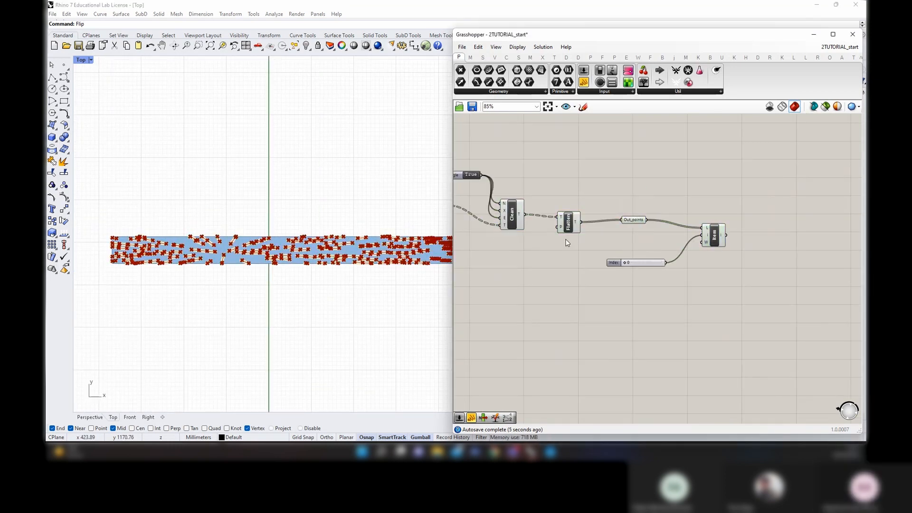
scroll(568, 245, "down", 5)
right_click_drag(569, 248, 730, 259)
scroll(731, 264, "down", 3)
left_click_drag(749, 289, 484, 218)
right_click(469, 220)
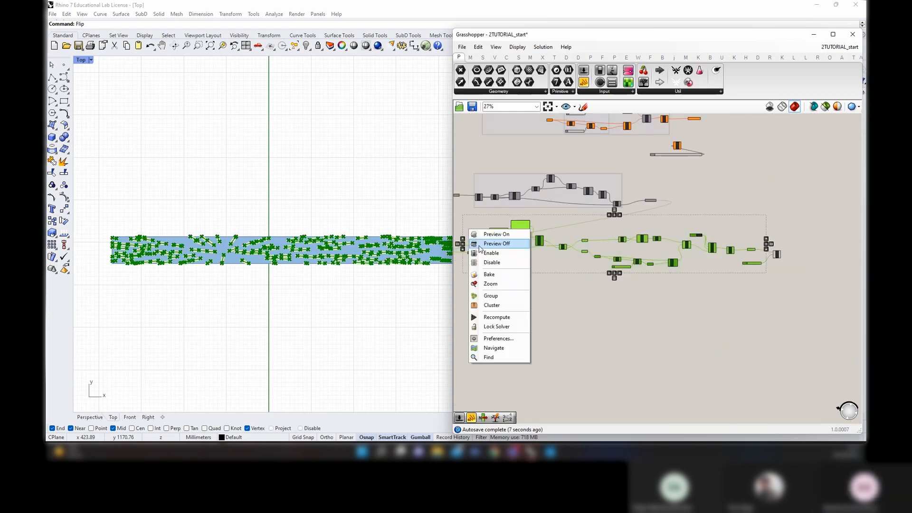
left_click(478, 244)
Widen the Index slider and step through its values to check the order of the points along the plank
scroll(713, 257, "up", 8)
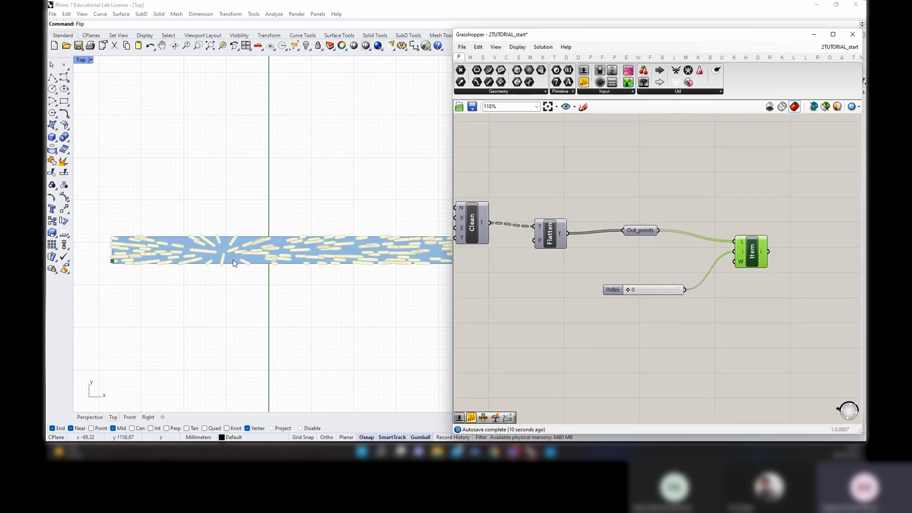
scroll(615, 282, "up", 3)
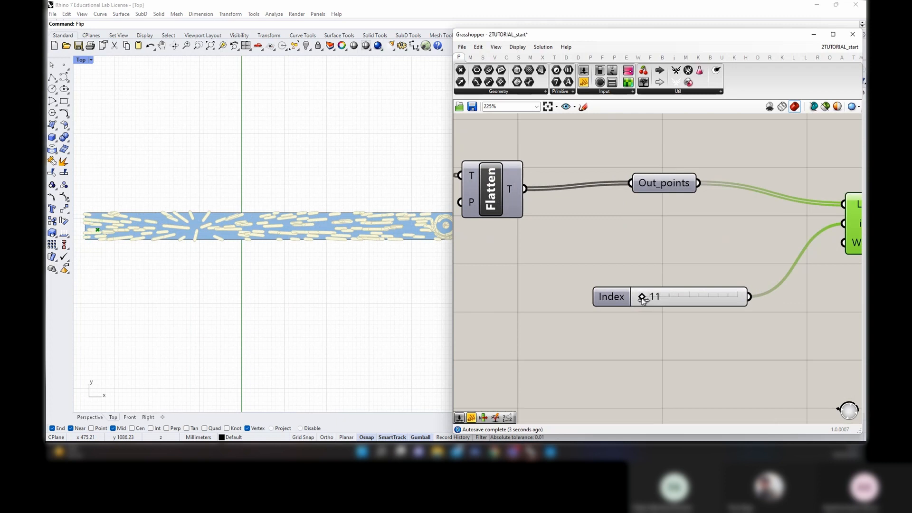
left_click_drag(747, 299, 838, 304)
right_click_drag(785, 306, 553, 286)
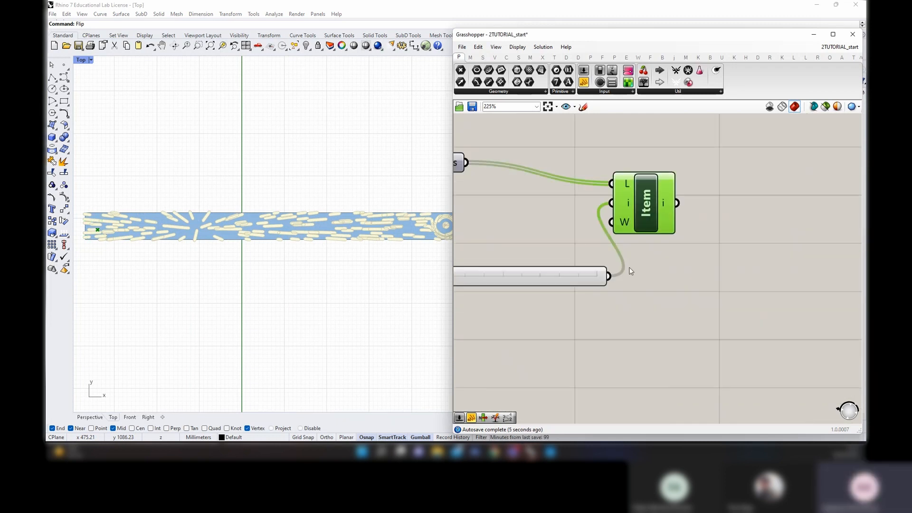
left_click_drag(605, 273, 760, 275)
scroll(599, 273, "up", 8)
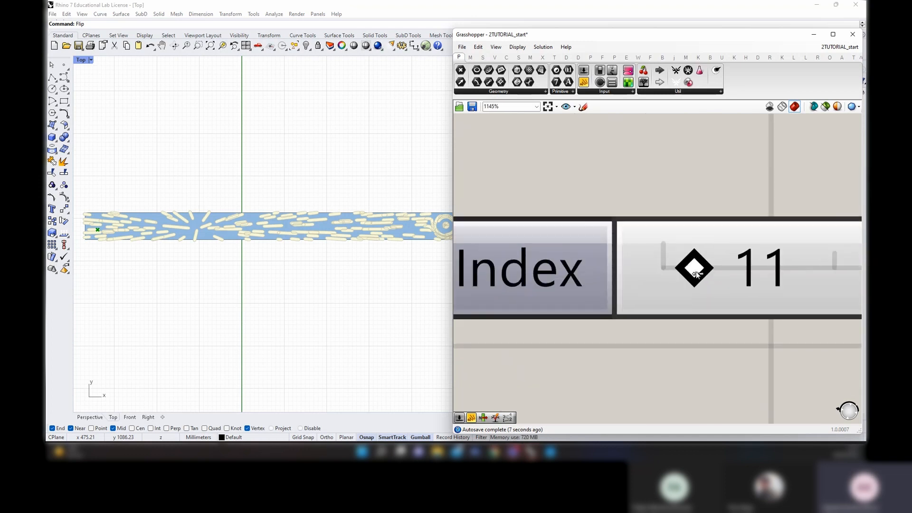
mouse_move(692, 268)
left_mouse_down()
mouse_move(660, 272)
mouse_move(860, 258)
left_mouse_up()
Move the Curve parameter away from the upper row's Flatten Tree to make room between them
scroll(860, 258, "down", 10)
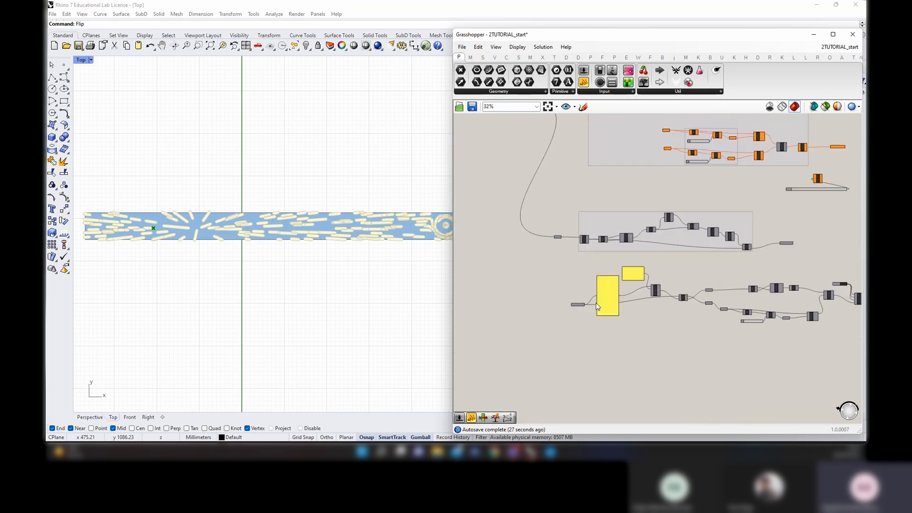
scroll(554, 308, "up", 2)
scroll(551, 306, "down", 2)
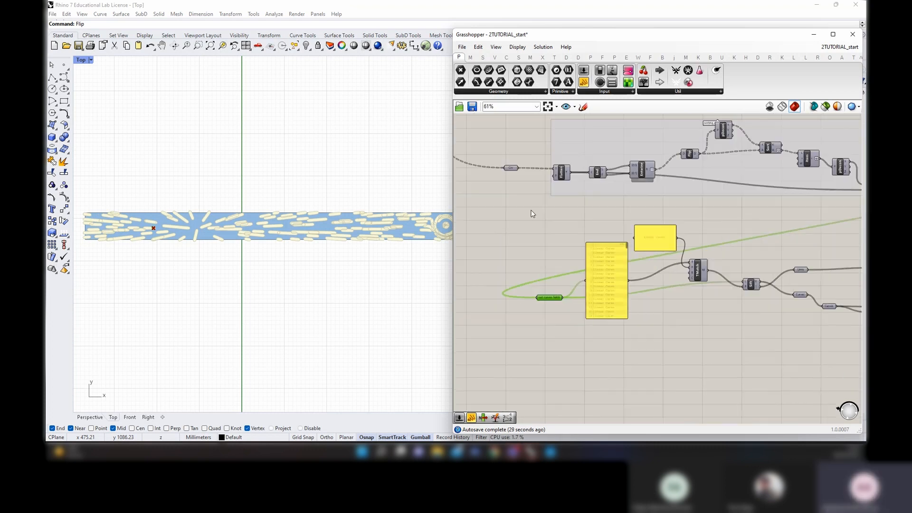
left_click(506, 168)
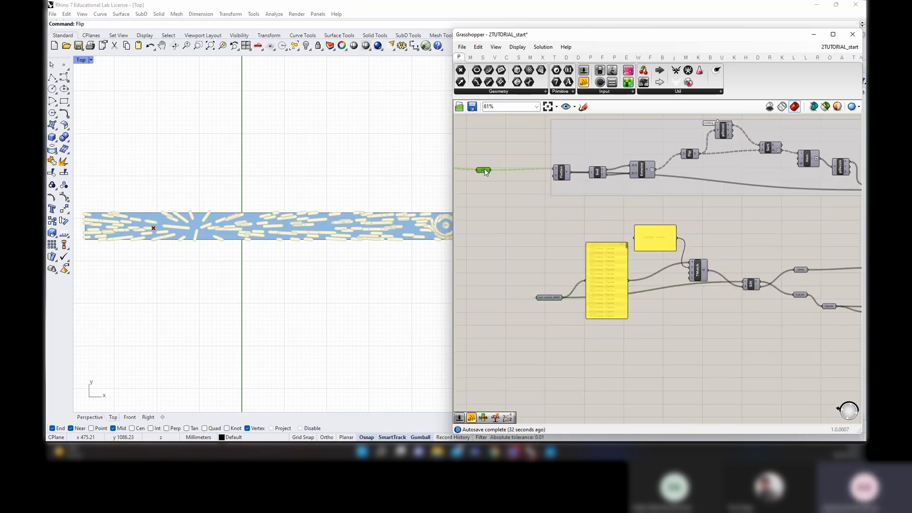
mouse_move(482, 172)
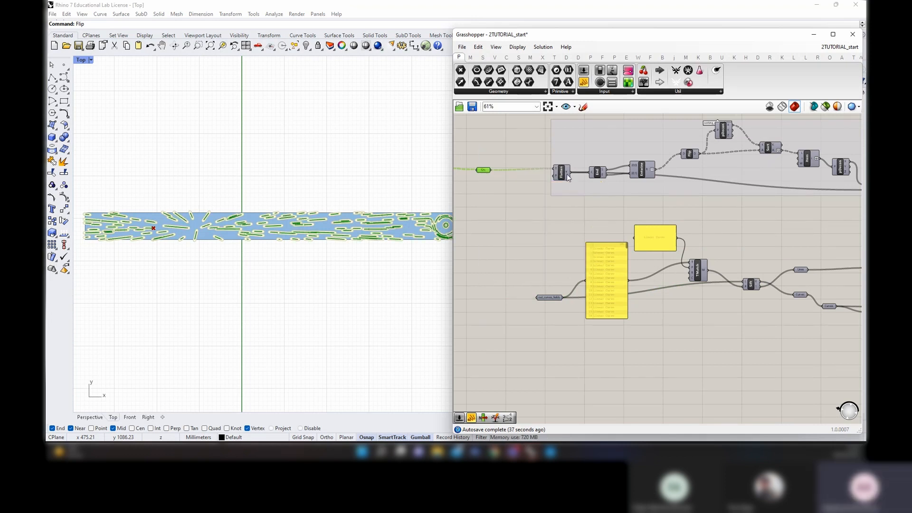
left_click_drag(566, 174, 533, 175)
scroll(552, 208, "up", 3)
right_click_drag(553, 208, 529, 274)
left_click_drag(475, 204, 534, 224)
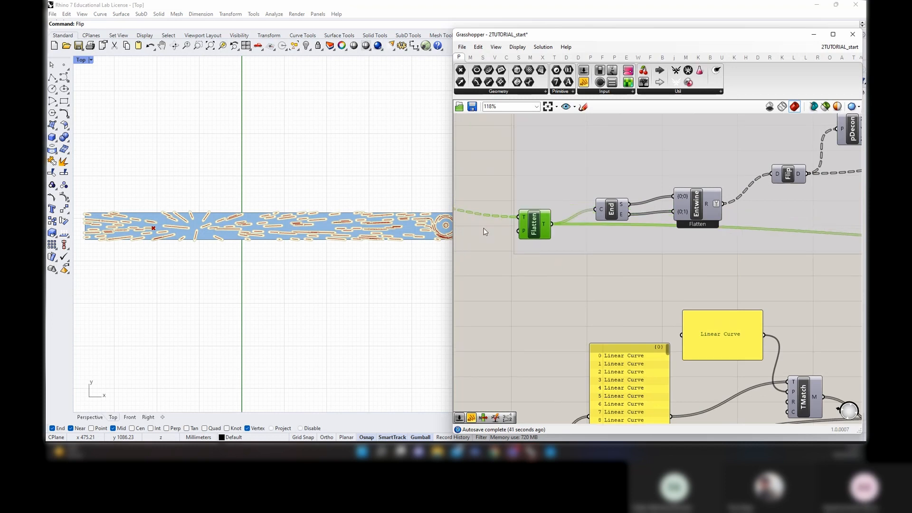
Insert a Join Curves component between the Curve parameter and Flatten Tree, with its C input flattened
right_click_drag(484, 230, 639, 247)
left_click_drag(551, 222, 632, 274)
double_click(595, 245)
type("join")
key("Return")
right_click(583, 253)
left_click(601, 318)
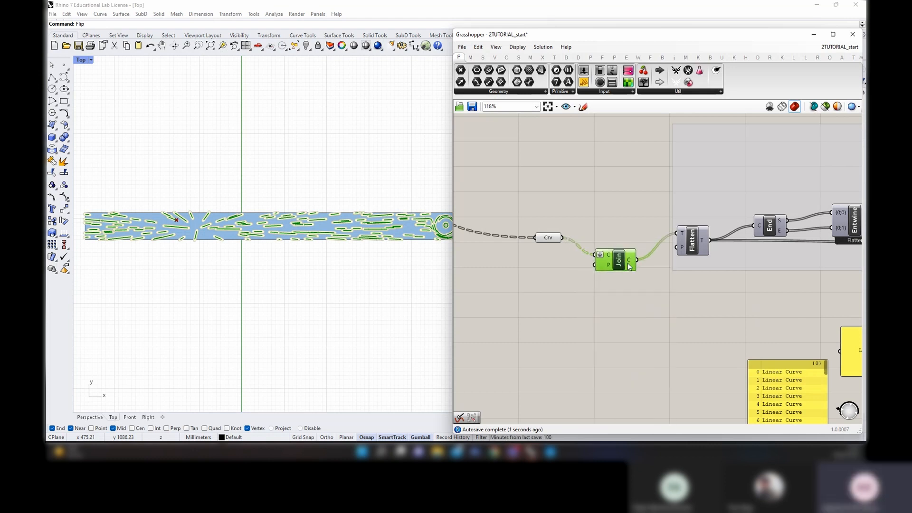
Step through the Index slider's higher values to examine the point order along the joined curves
scroll(628, 266, "down", 6)
scroll(771, 316, "up", 7)
scroll(657, 270, "up", 1)
left_click_drag(594, 283, 685, 256)
right_click_drag(609, 279, 684, 285)
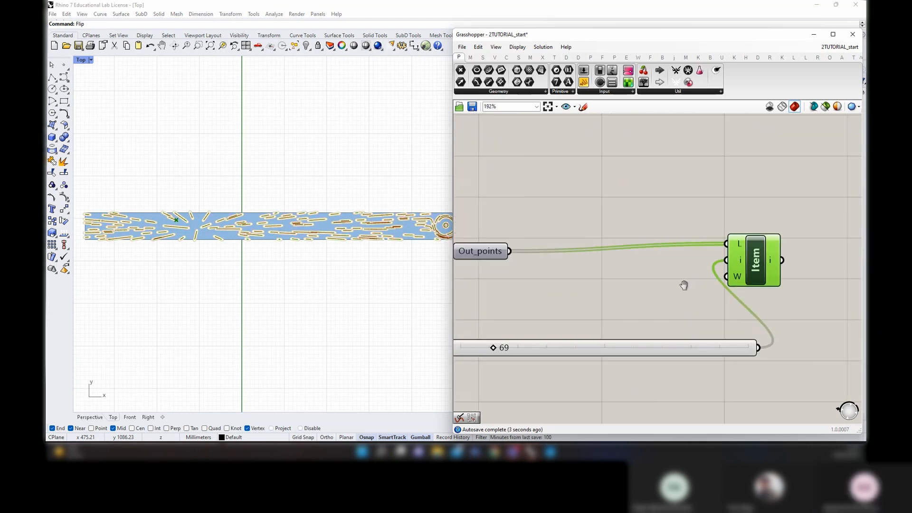
scroll(528, 325, "up", 3)
right_click_drag(528, 325, 710, 281)
mouse_move(644, 326)
left_mouse_down()
mouse_move(573, 328)
mouse_move(659, 335)
left_mouse_up()
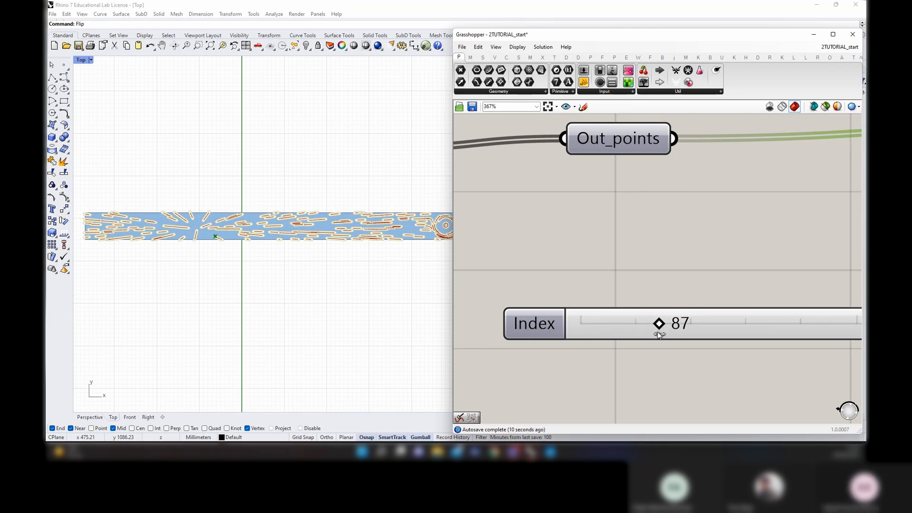
left_click_drag(751, 350, 837, 364)
scroll(365, 265, "up", 5)
right_click_drag(818, 304, 609, 267)
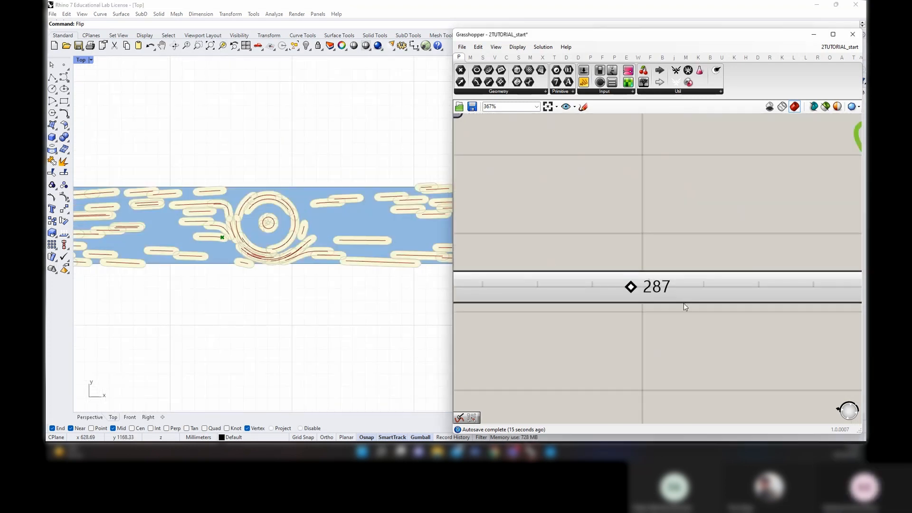
left_click_drag(628, 288, 820, 289)
Delete the List Item component and its Index slider after Out_points
scroll(697, 287, "down", 7)
left_click_drag(669, 303, 618, 231)
scroll(700, 291, "down", 5)
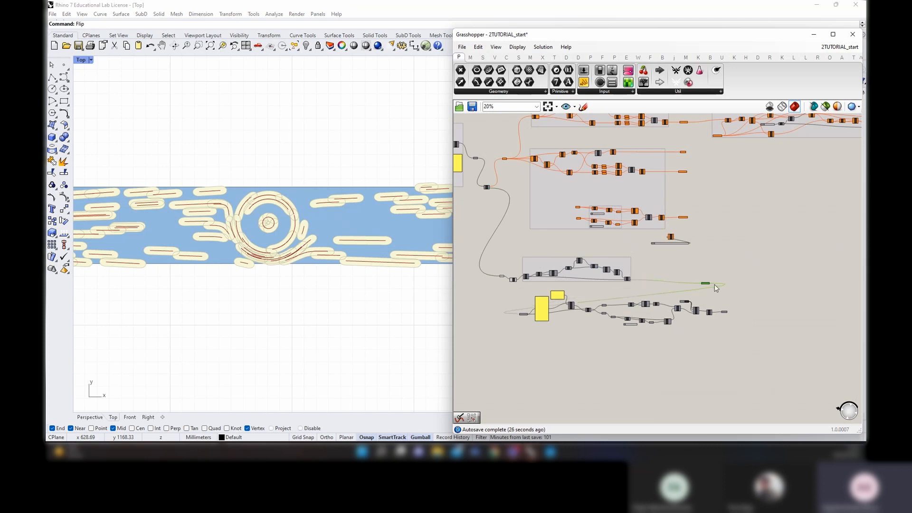
Align the upper row's output parameter with Out_points, group both component rows and name the group "creating points"
left_click_drag(706, 285, 723, 289)
left_click_drag(711, 352, 507, 250)
right_click(506, 247)
left_click(525, 313)
left_click(655, 273)
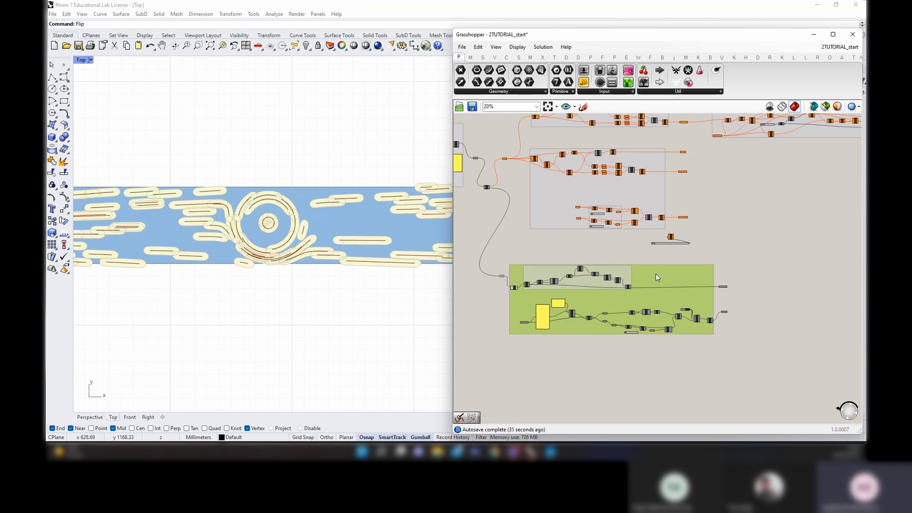
right_click(656, 274)
type("creating ")
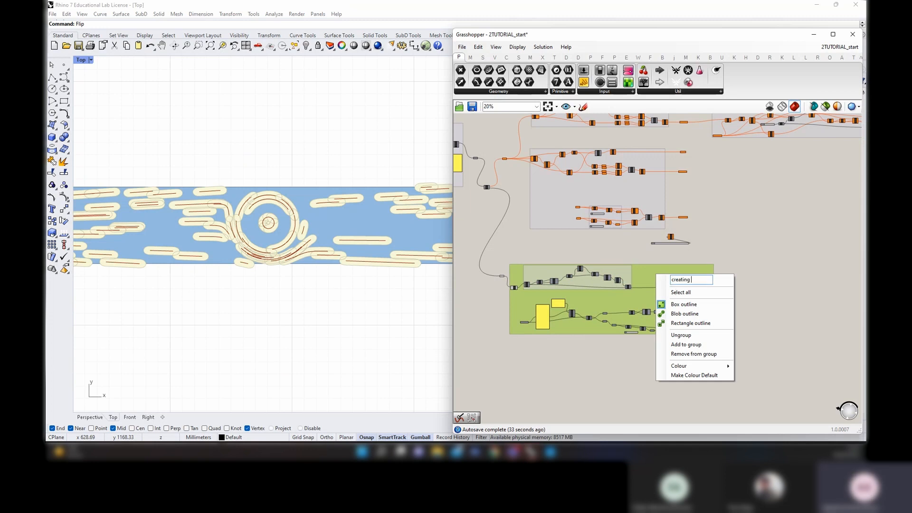
type("points")
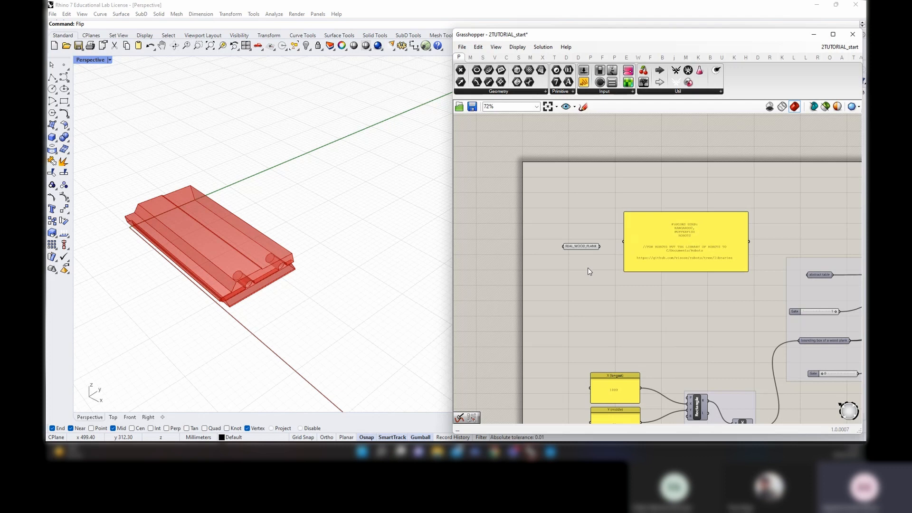
Show and hide the preview of the wood plank's bounding box to compare it with the REAL_WOOD_PLANK geometry
scroll(588, 251, "up", 3)
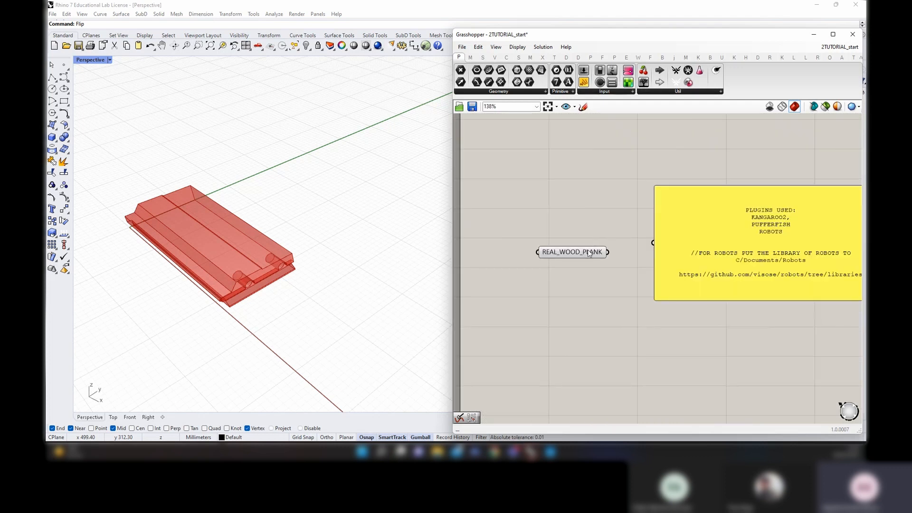
right_click_drag(309, 351, 299, 305)
scroll(599, 207, "down", 4)
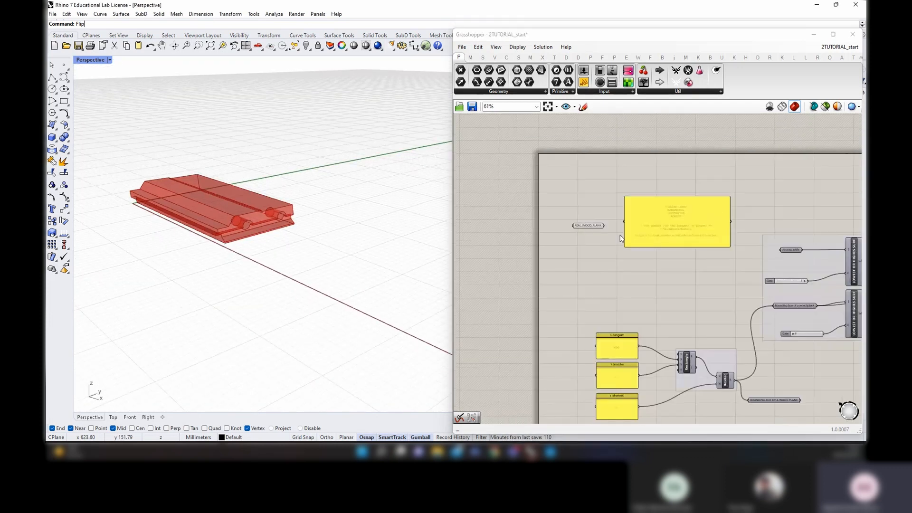
right_click_drag(763, 380, 643, 324)
scroll(643, 324, "up", 2)
left_click(584, 323)
middle_click(583, 323)
left_click(588, 240)
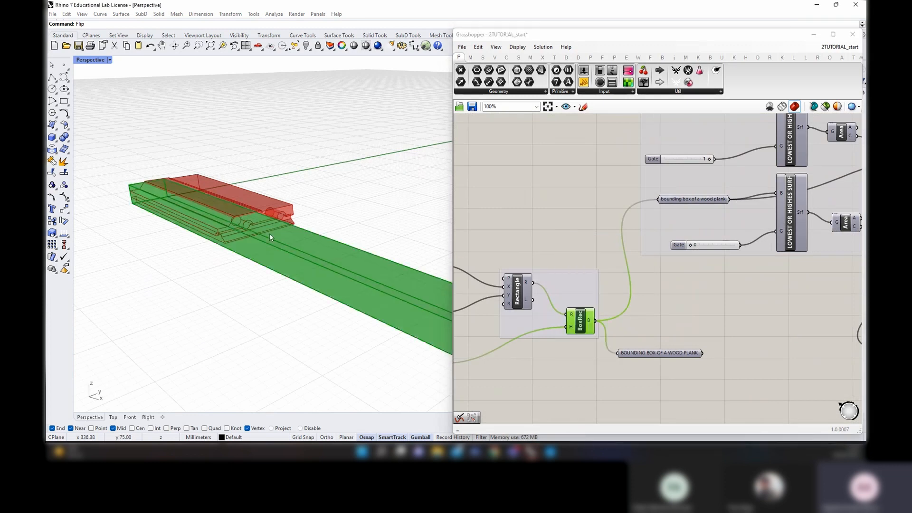
right_click_drag(270, 233, 278, 261)
left_click(532, 223)
scroll(349, 290, "down", 3)
mouse_move(348, 287)
right_mouse_down()
mouse_move(306, 312)
mouse_move(315, 315)
mouse_move(350, 291)
mouse_move(361, 299)
right_mouse_up()
left_click(580, 320)
right_click(570, 246)
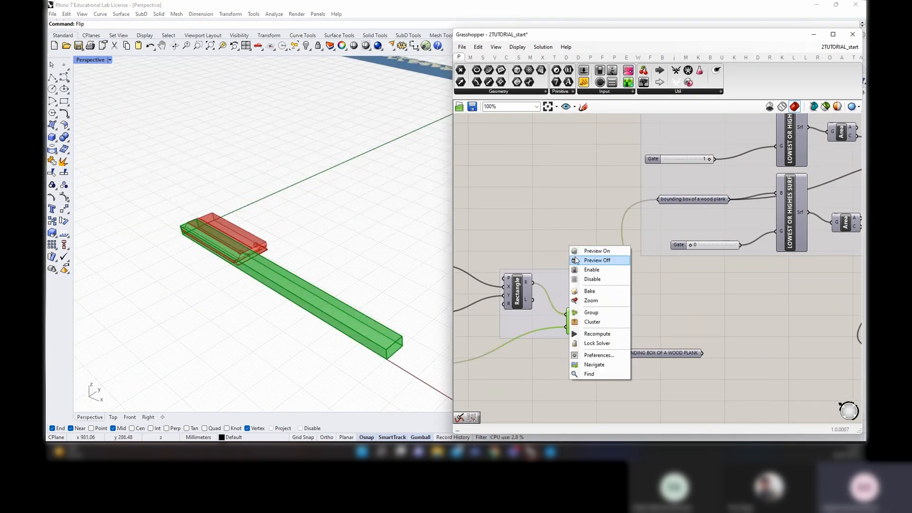
left_click(590, 261)
Highlight the REAL_WOOD_PLANK parameter and examine its geometry from several angles in the perspective view
scroll(574, 242, "down", 3)
scroll(468, 147, "up", 3)
right_click_drag(468, 148, 640, 187)
left_click(631, 192)
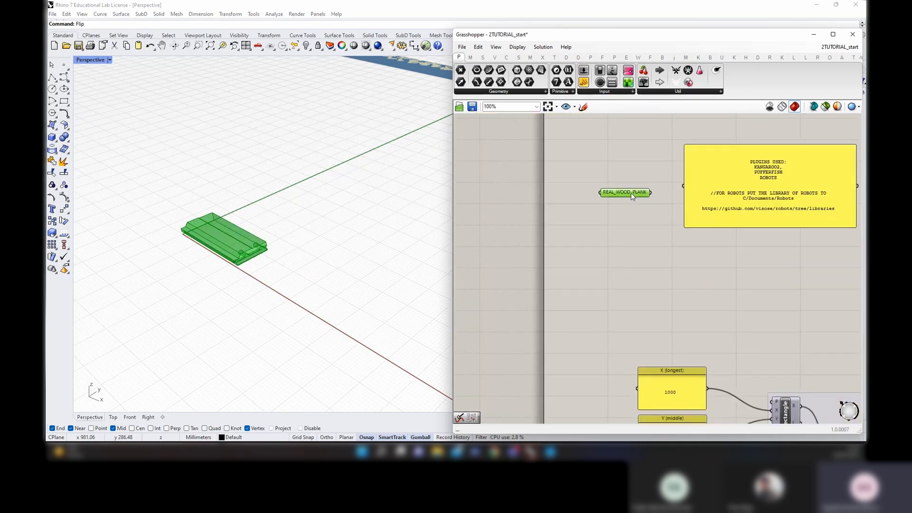
left_click(617, 212)
right_click_drag(240, 268, 368, 290)
scroll(279, 253, "up", 5)
scroll(281, 284, "up", 4)
scroll(281, 284, "down", 6)
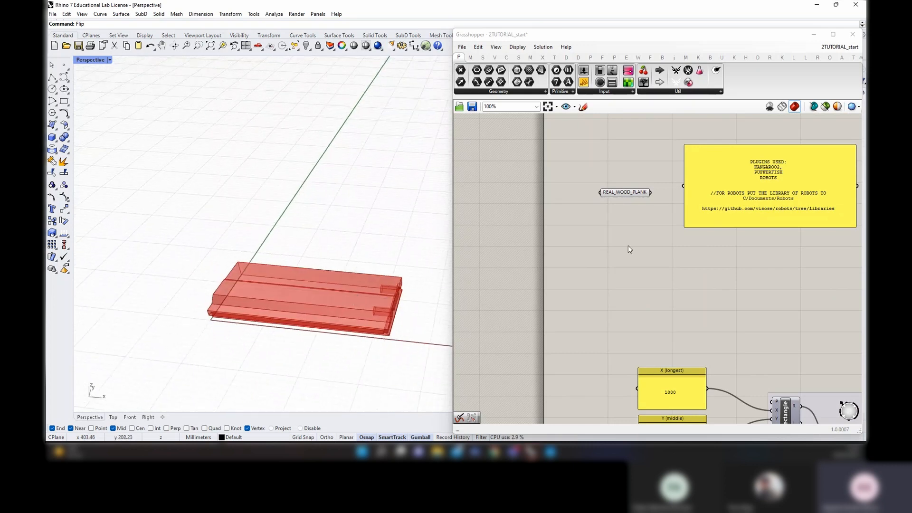
right_click_drag(687, 299, 574, 280)
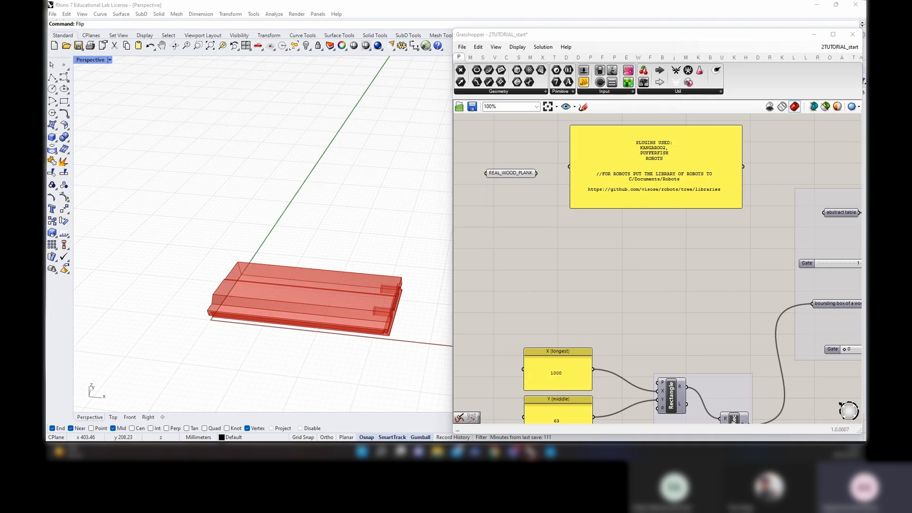
Relocate the REAL_WOOD_PLANK parameter to the empty canvas area below the existing milling definition
left_click(516, 175)
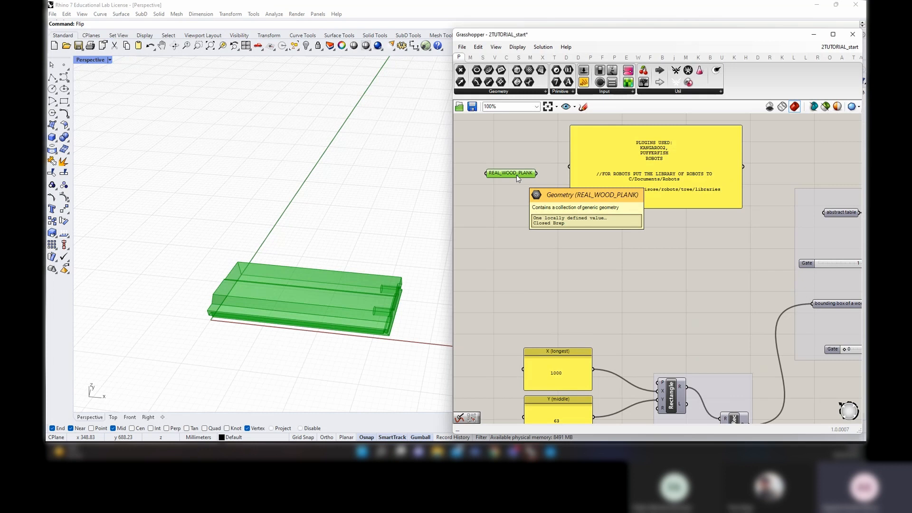
scroll(517, 175, "down", 4)
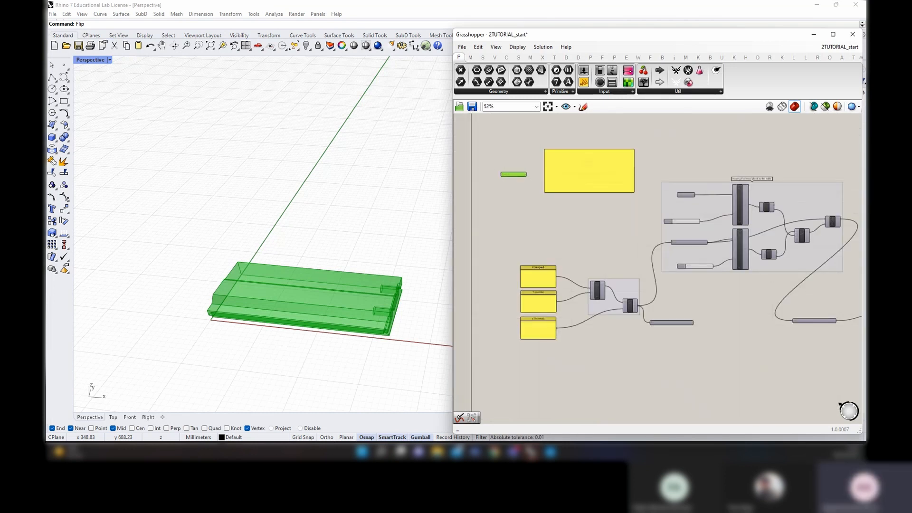
scroll(501, 190, "up", 4)
scroll(519, 176, "down", 8)
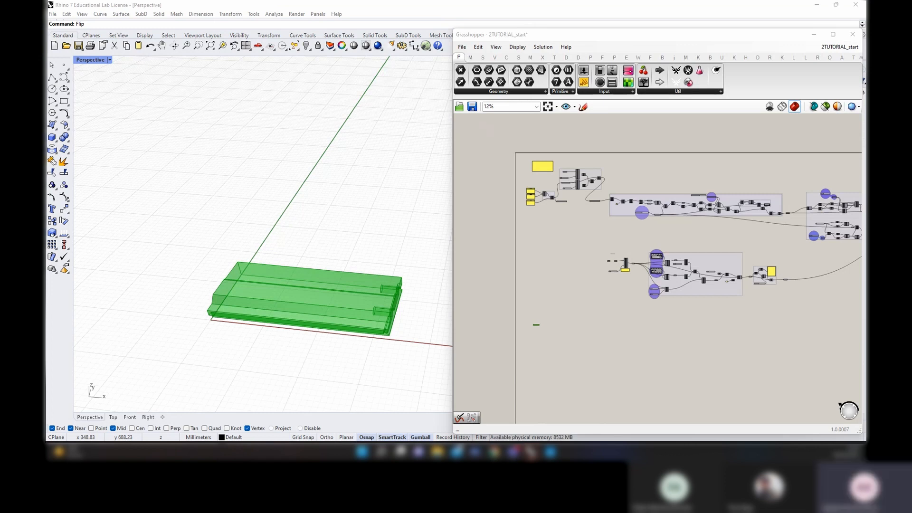
scroll(523, 323, "up", 3)
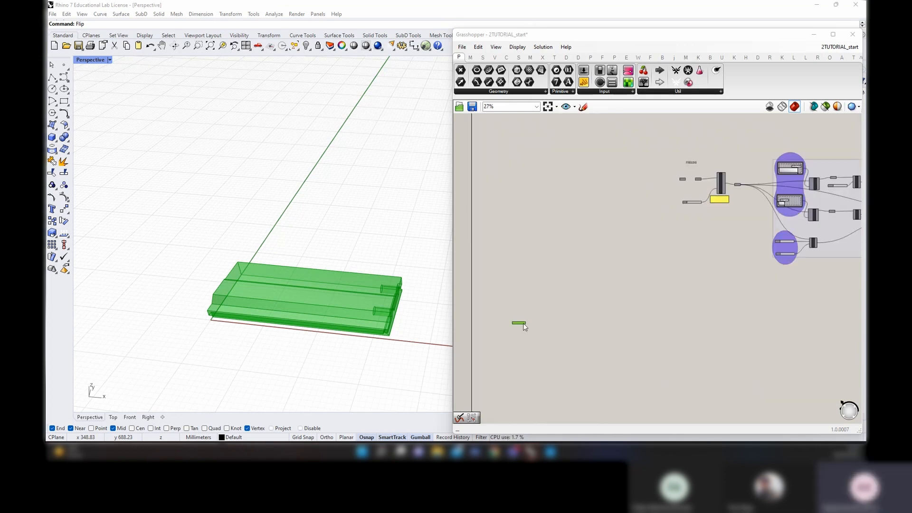
Add a Bounding Box component to the canvas beside the relocated REAL_WOOD_PLANK parameter
scroll(521, 324, "down", 2)
right_click_drag(579, 142, 580, 193)
scroll(579, 169, "up", 5)
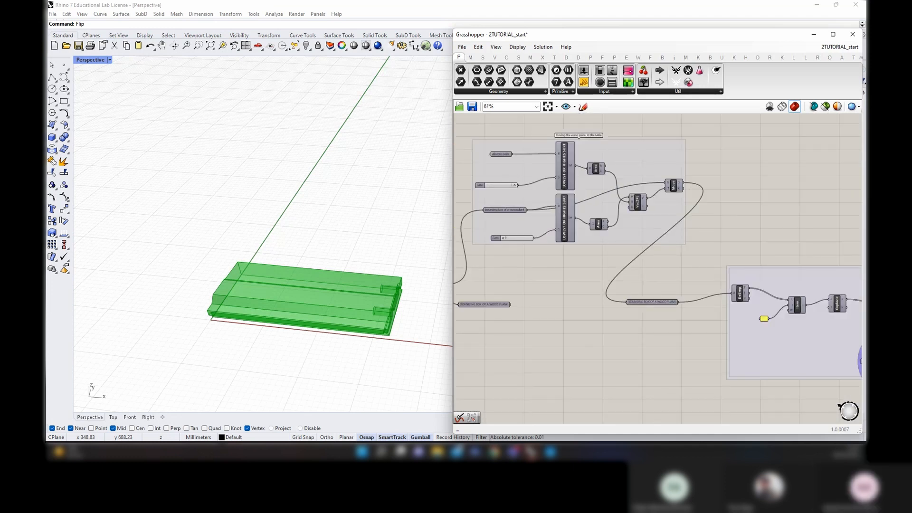
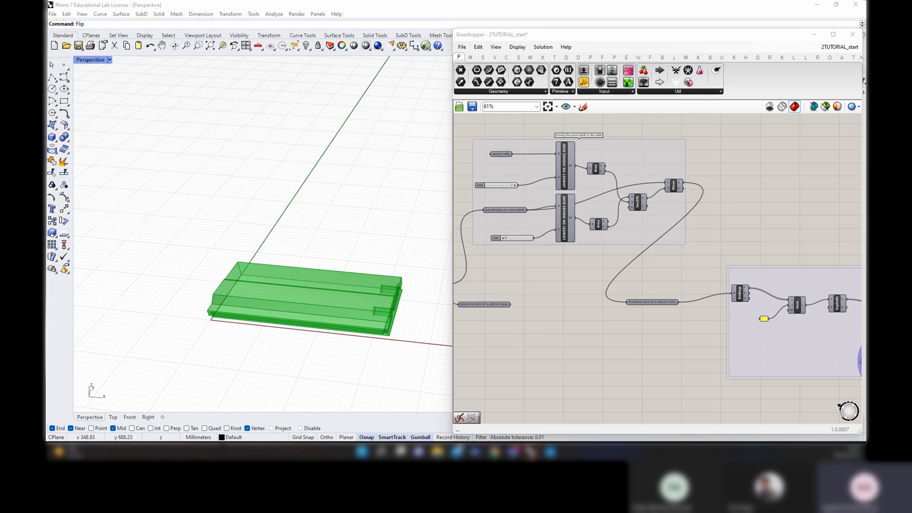
right_click_drag(595, 341, 596, 232)
scroll(596, 232, "down", 5)
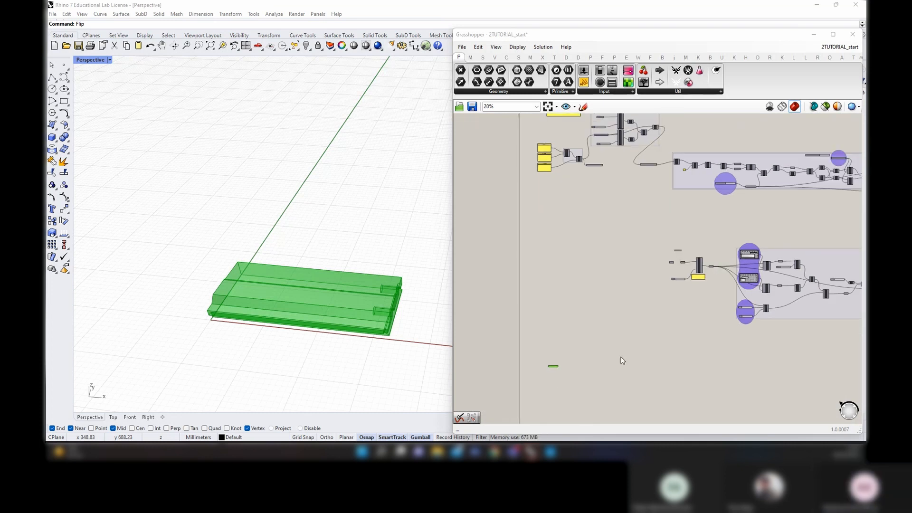
scroll(621, 363, "up", 8)
right_click(551, 274)
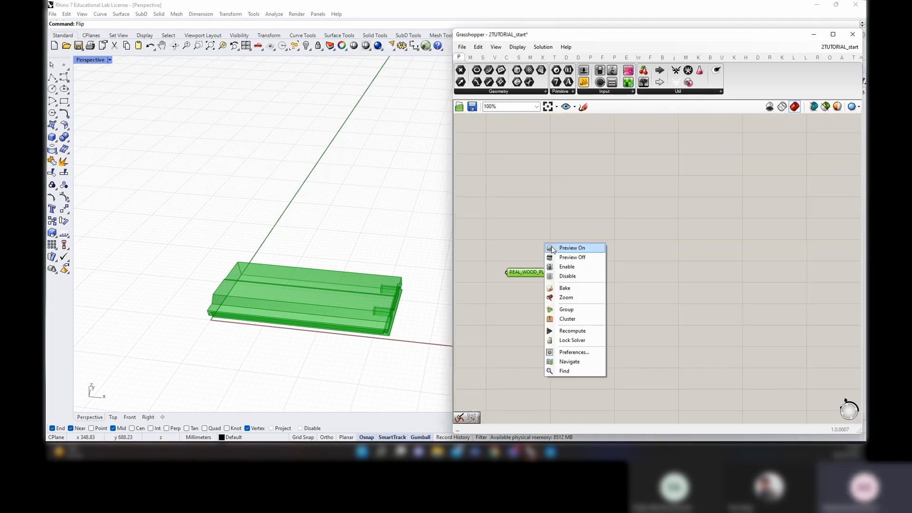
key("Escape")
double_click(655, 270)
type("bound")
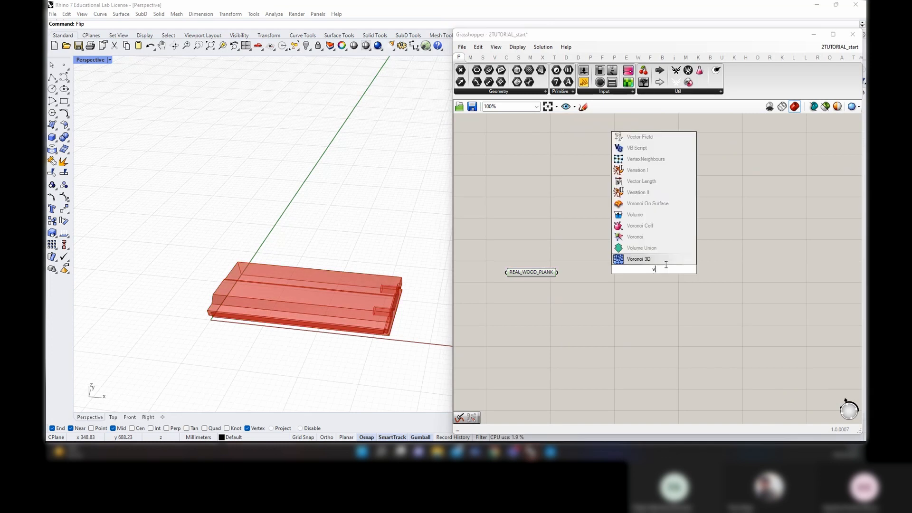
type("ing box")
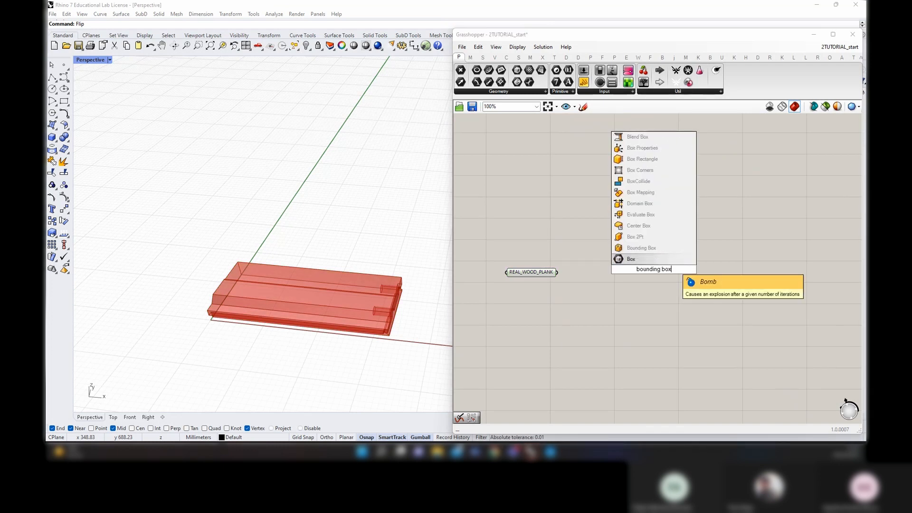
key("Return")
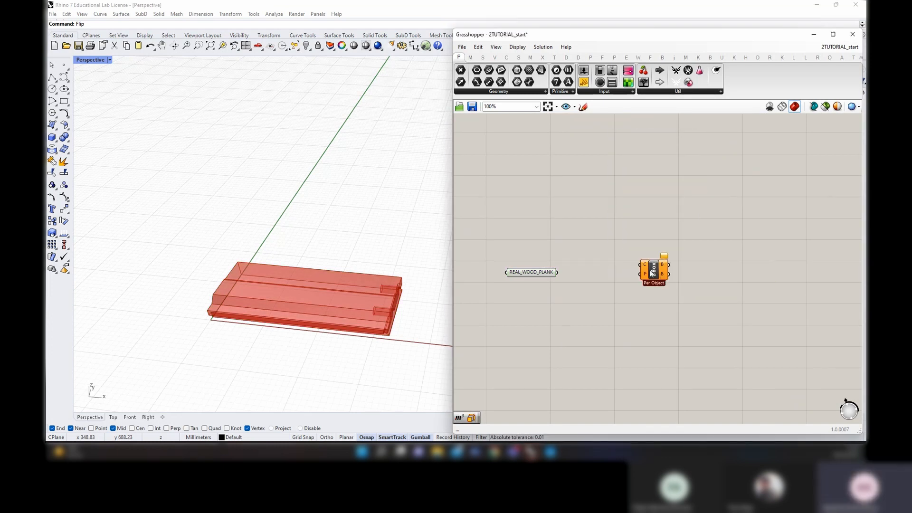
Switch the Bounding Box component to Union Box and connect REAL_WOOD_PLANK to its content input
scroll(664, 278, "up", 3)
right_click(653, 271)
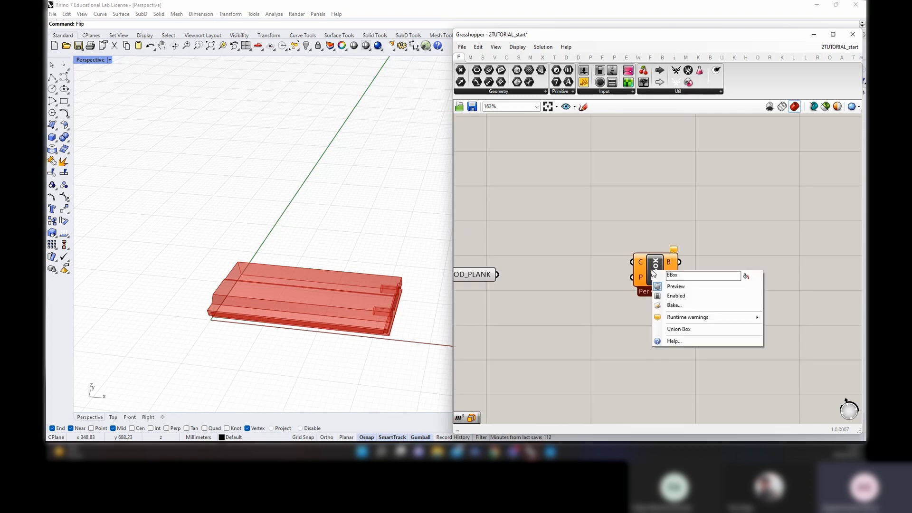
left_click(676, 329)
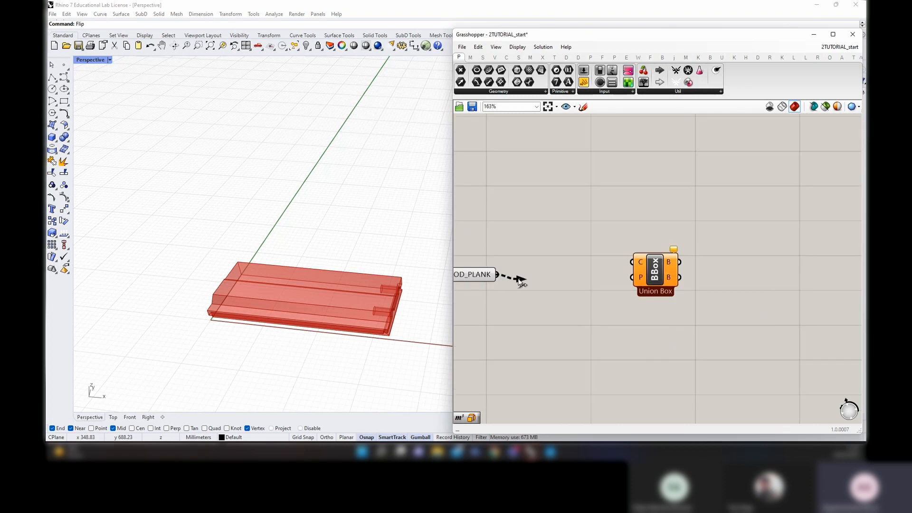
left_click_drag(524, 279, 647, 258)
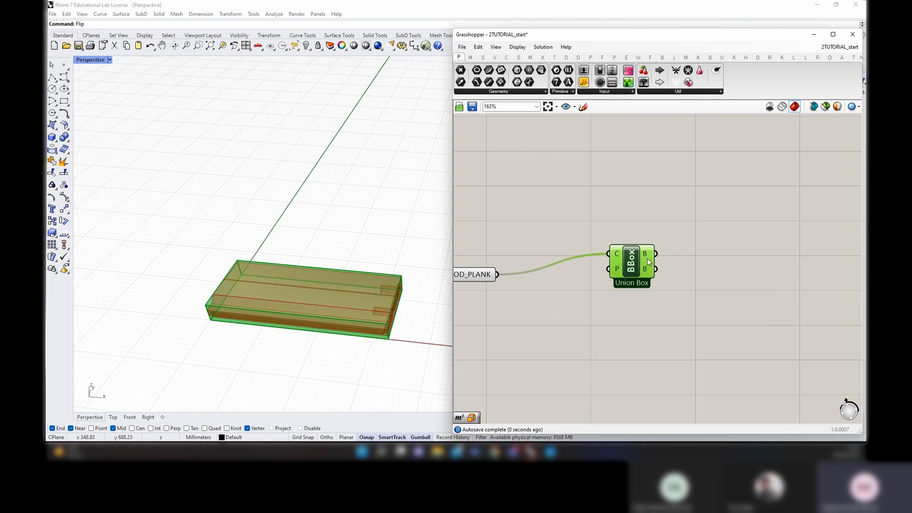
right_click_drag(432, 316, 449, 340)
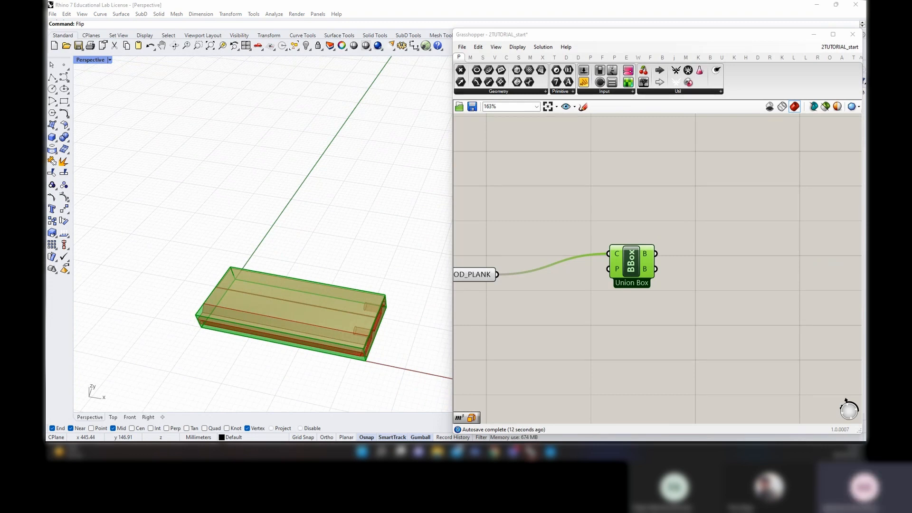
left_click(630, 268)
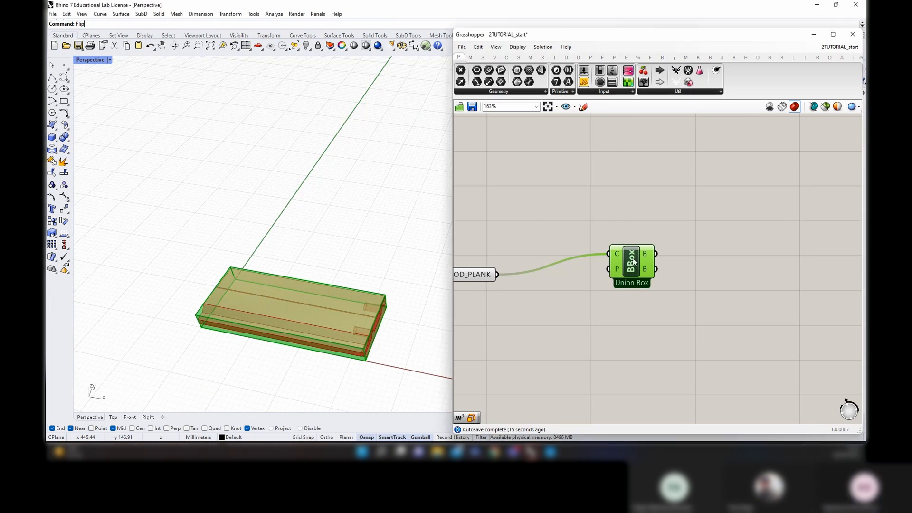
left_click_drag(632, 260, 617, 261)
left_click(646, 258)
Add a Move component below the Bounding Box and connect REAL_WOOD_PLANK to its geometry input
scroll(644, 259, "down", 3)
right_click_drag(646, 257, 648, 221)
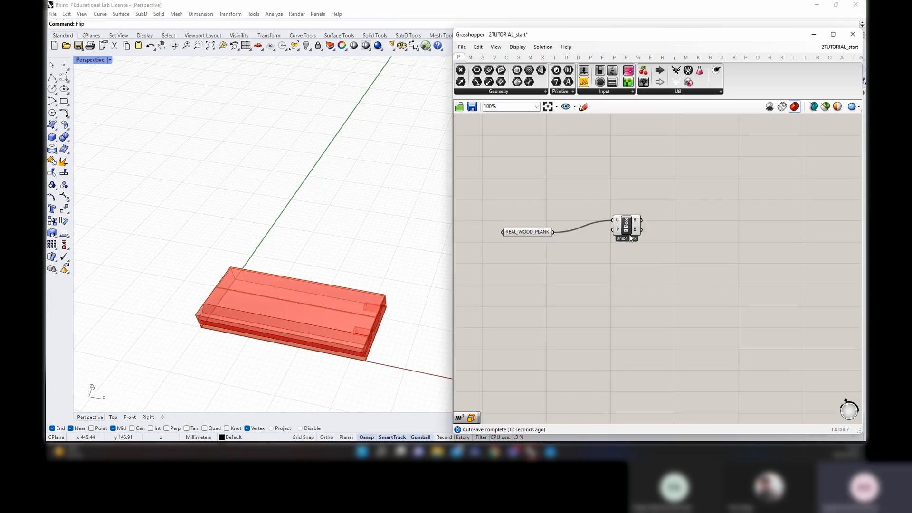
double_click(629, 251)
type("move")
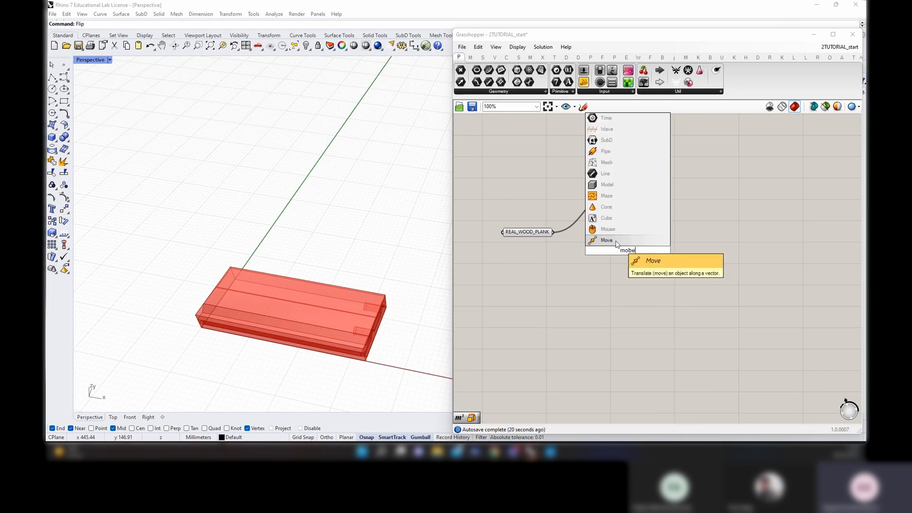
key("Return")
left_click_drag(554, 232, 613, 246)
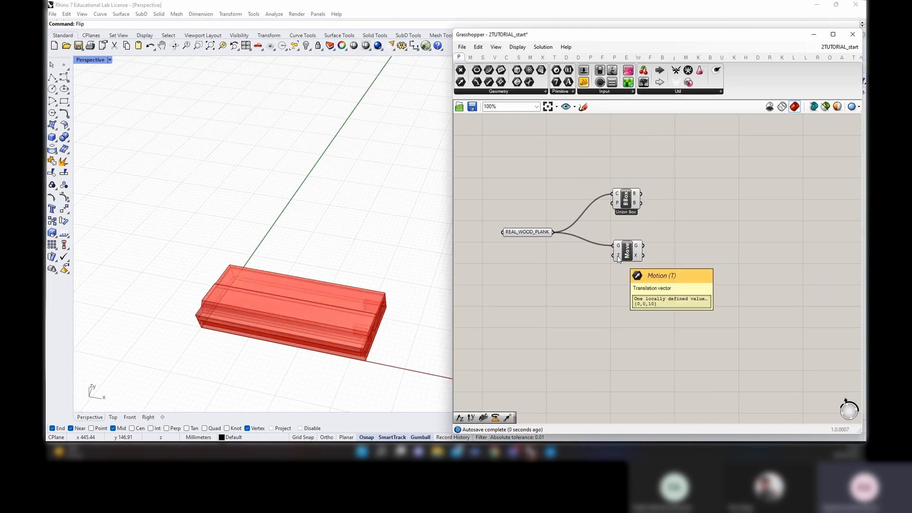
Locate the existing Move component and the Vector 2Pt feeding it in the group that moves the wood plank to the table
scroll(648, 341, "down", 10)
scroll(700, 222, "up", 7)
scroll(669, 253, "up", 5)
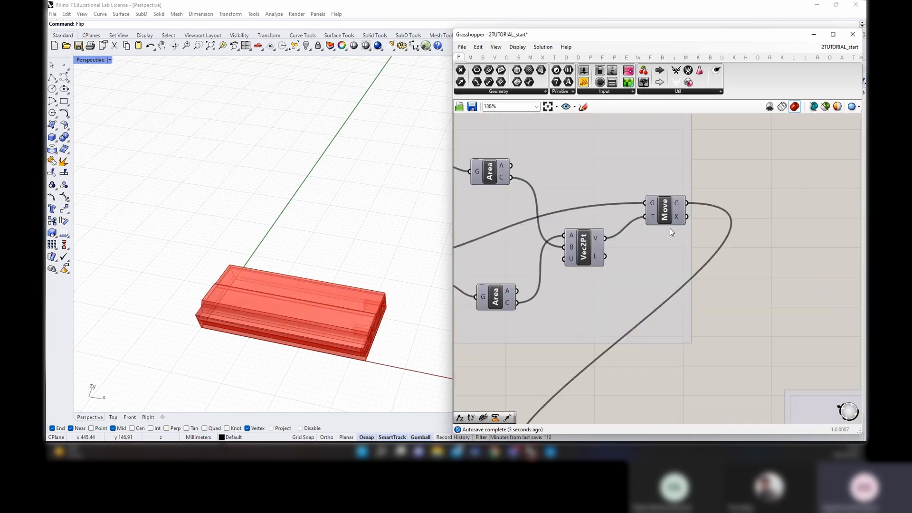
left_click(666, 214)
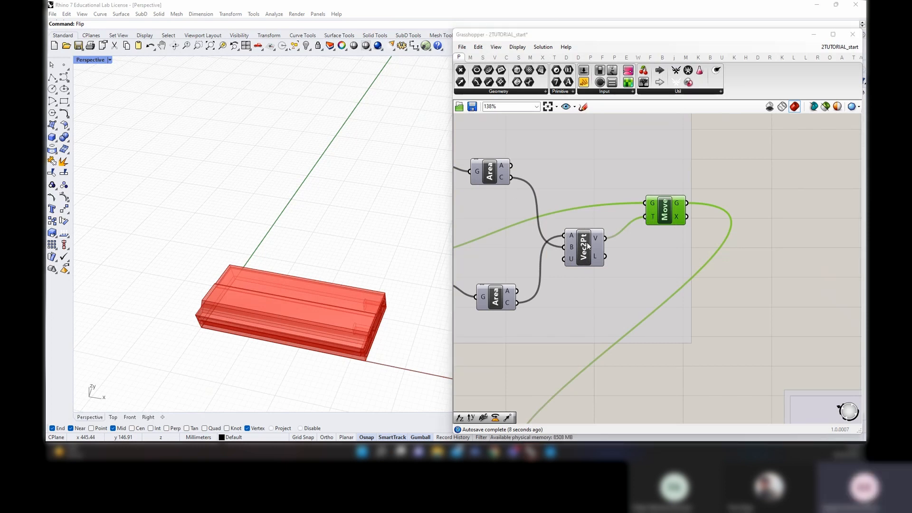
Highlight the Union Box BBox and Move components together and compare their geometry with the patterned plank in the viewport
scroll(665, 224, "down", 8)
scroll(665, 224, "up", 8)
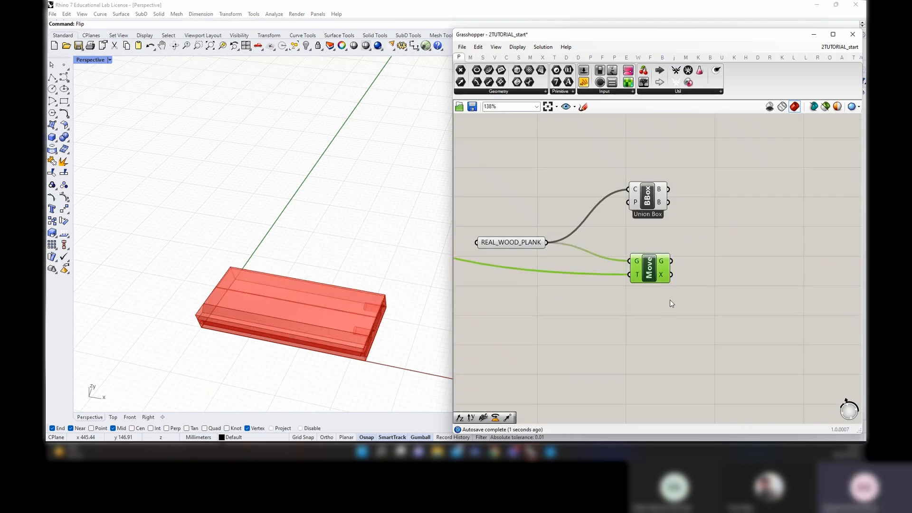
left_click_drag(672, 301, 635, 163)
scroll(308, 144, "down", 3)
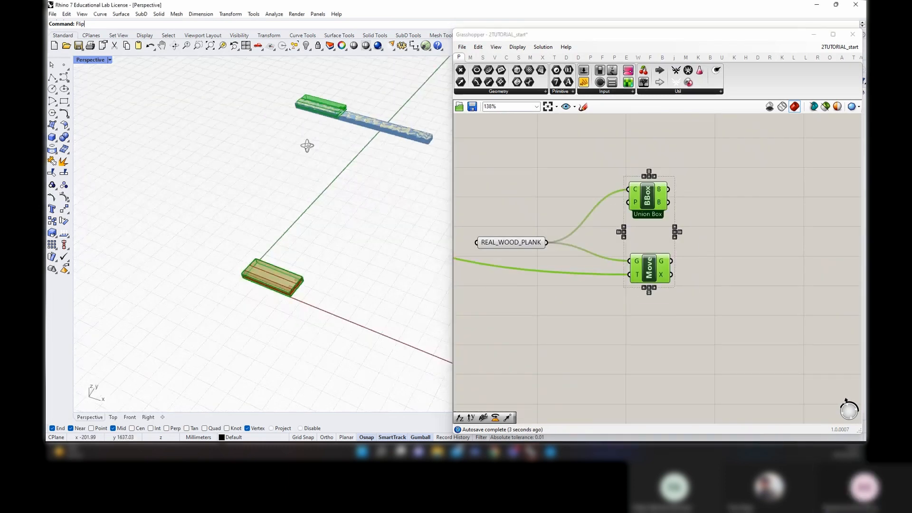
scroll(336, 159, "up", 10)
scroll(371, 195, "down", 8)
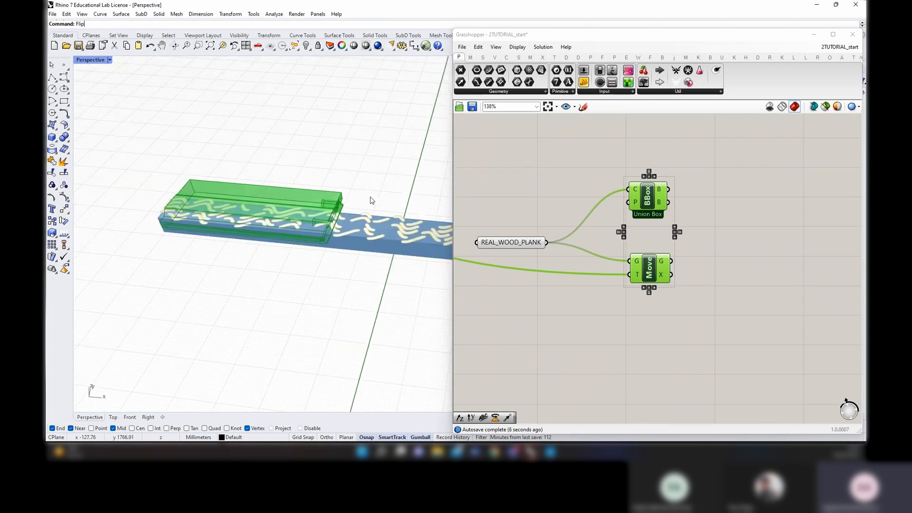
right_click_drag(365, 211, 355, 193)
left_click(704, 248)
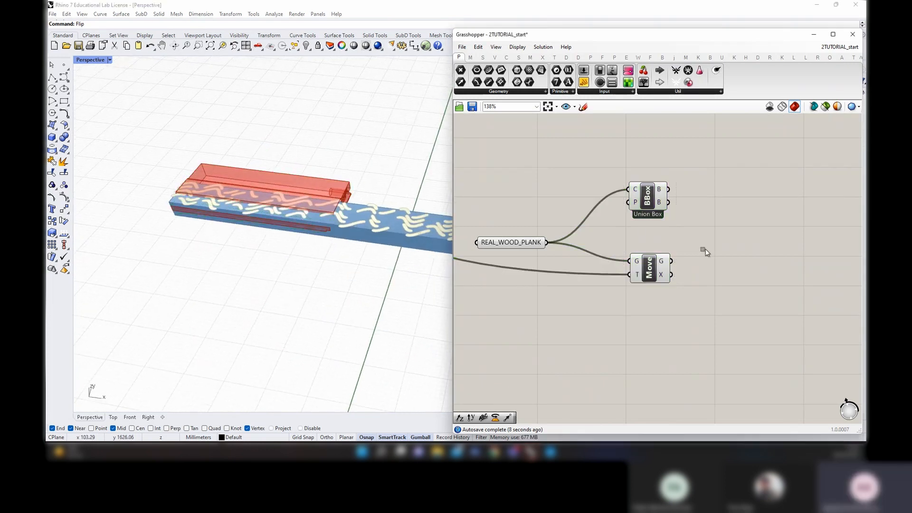
Connect the Union Box BBox output B to the wood plank bounding box parameter feeding the surface component with Gate 0
right_click_drag(737, 167, 735, 234)
left_click(528, 312)
left_click(639, 264)
left_click_drag(639, 266, 571, 132)
scroll(662, 323, "down", 9)
scroll(670, 205, "up", 6)
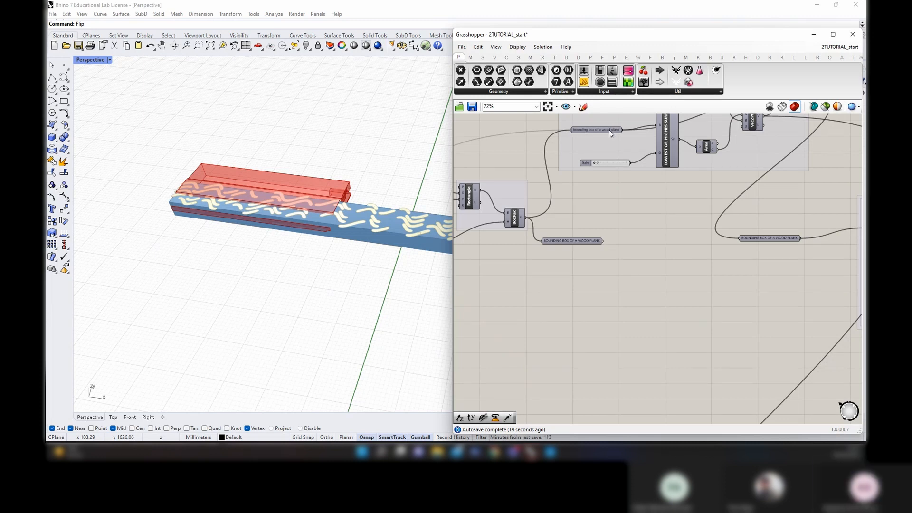
Examine from the end and sides how the moved plank profile sits within the blue wood block
right_click_drag(354, 227, 312, 225)
scroll(367, 235, "up", 7)
scroll(312, 225, "down", 4)
right_click_drag(327, 275, 285, 252, "shift")
right_click_drag(285, 252, 255, 263)
scroll(312, 258, "up", 7)
right_click_drag(332, 252, 390, 195)
scroll(255, 247, "down", 6)
right_click_drag(255, 247, 309, 229)
scroll(310, 230, "up", 4)
right_click_drag(589, 296, 600, 315)
scroll(304, 247, "down", 7)
right_click_drag(304, 247, 244, 269)
scroll(278, 180, "up", 5)
right_click_drag(326, 279, 328, 237)
scroll(365, 273, "down", 3)
right_click_drag(365, 273, 220, 274)
scroll(306, 292, "up", 6)
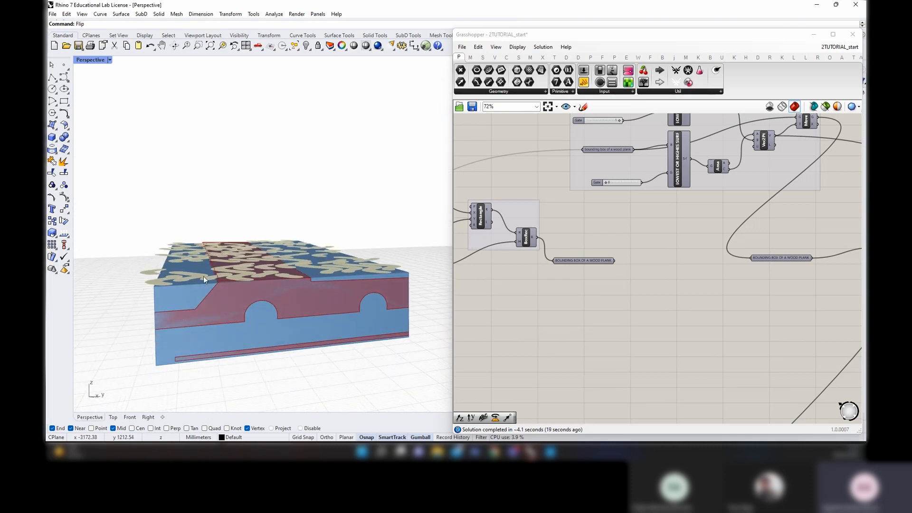
right_click_drag(393, 292, 246, 241)
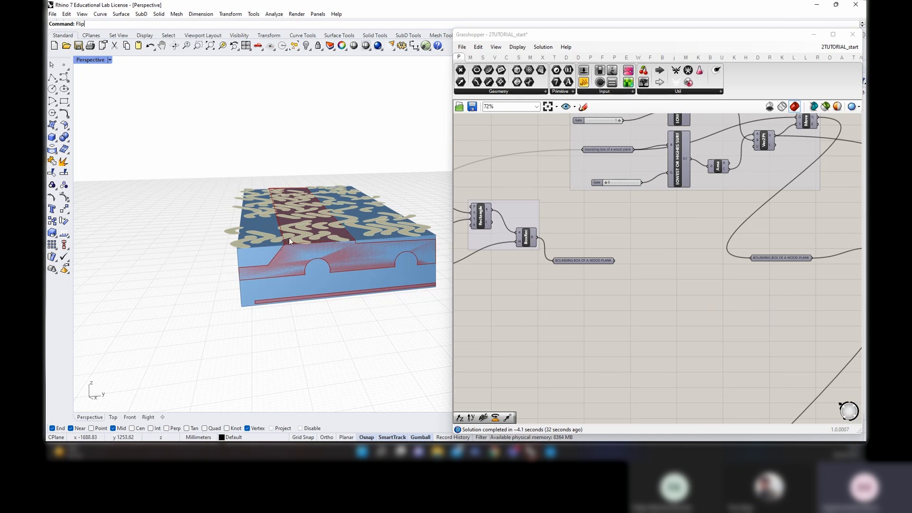
scroll(395, 242, "down", 3)
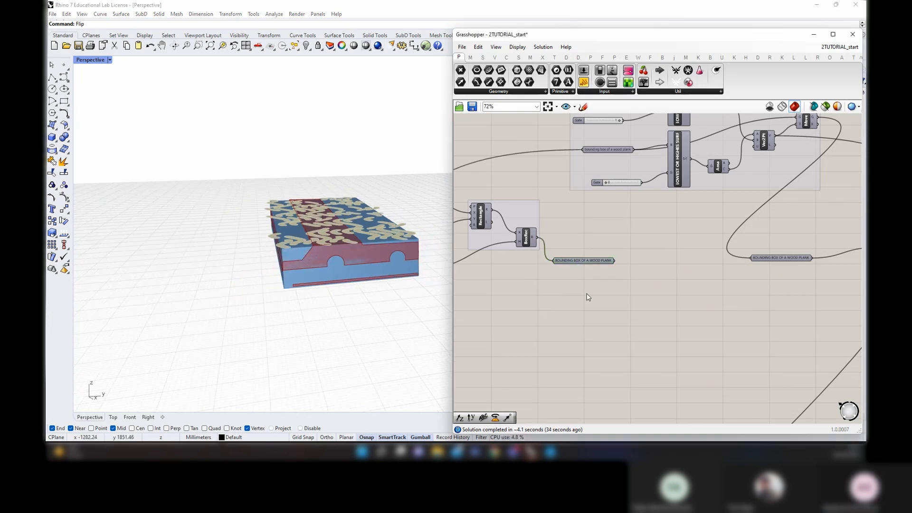
Turn off the preview of every component in the definition
scroll(580, 291, "down", 6)
right_click_drag(614, 390, 612, 211)
scroll(544, 320, "up", 9)
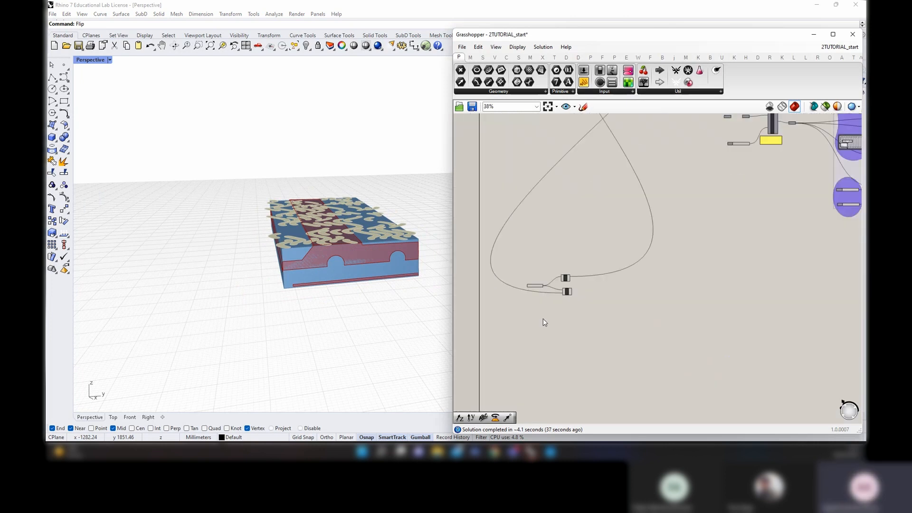
left_click(615, 280)
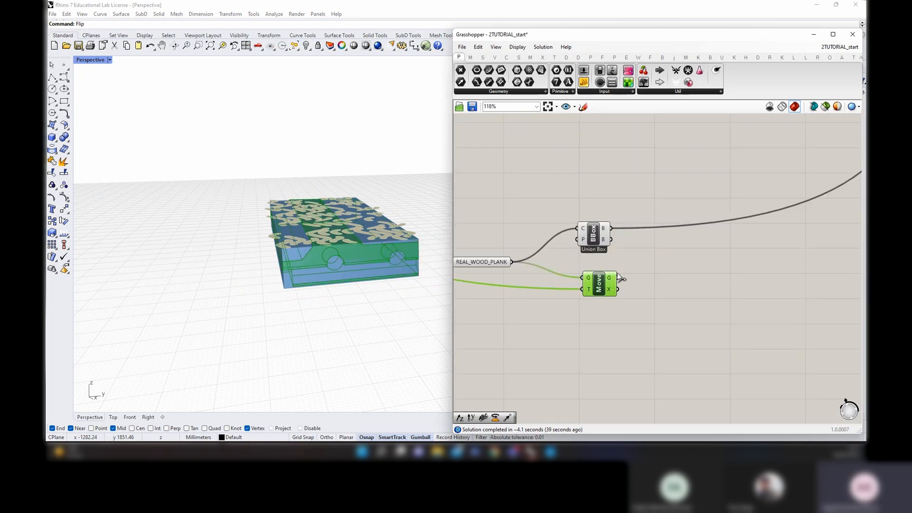
left_click(632, 269)
key("ctrl+a")
left_click(642, 243)
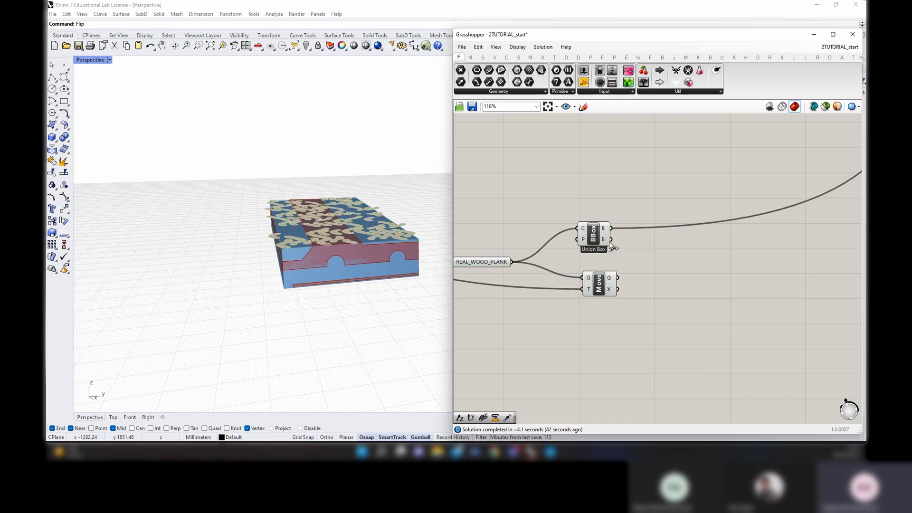
left_click(608, 242)
left_click(663, 260)
key("ctrl+a")
right_click(645, 258)
left_click(653, 269)
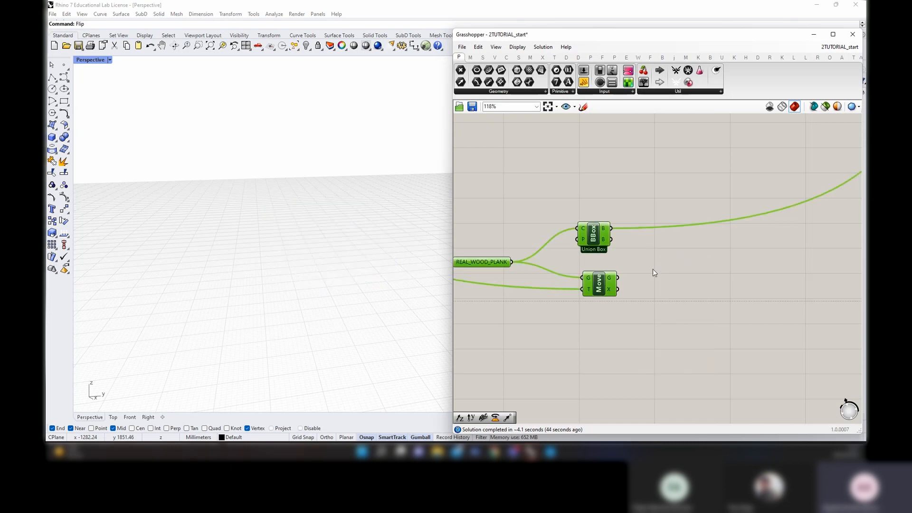
Turn the preview back on for the Move component fed by REAL_WOOD_PLANK and place that component slightly lower
left_click(602, 289)
right_click(639, 250)
left_click(644, 255)
left_click(643, 255)
right_click_drag(252, 264, 194, 233)
scroll(374, 284, "up", 8)
scroll(375, 287, "down", 5)
scroll(222, 259, "up", 6)
left_click_drag(600, 284, 599, 300)
left_click(679, 299)
double_click(679, 299)
type("de")
left_click(678, 352)
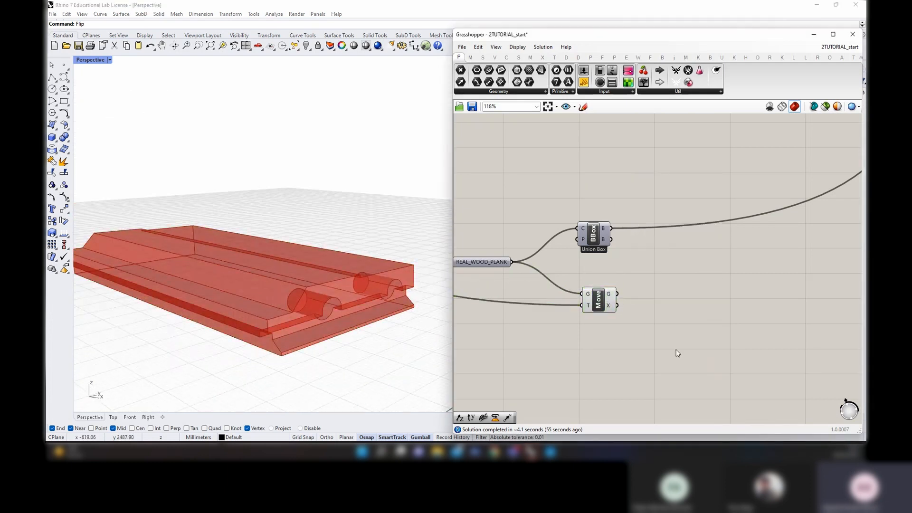
Add a Deconstruct Brep component and connect the Move component's geometry output G to it
right_click_drag(216, 228, 205, 275)
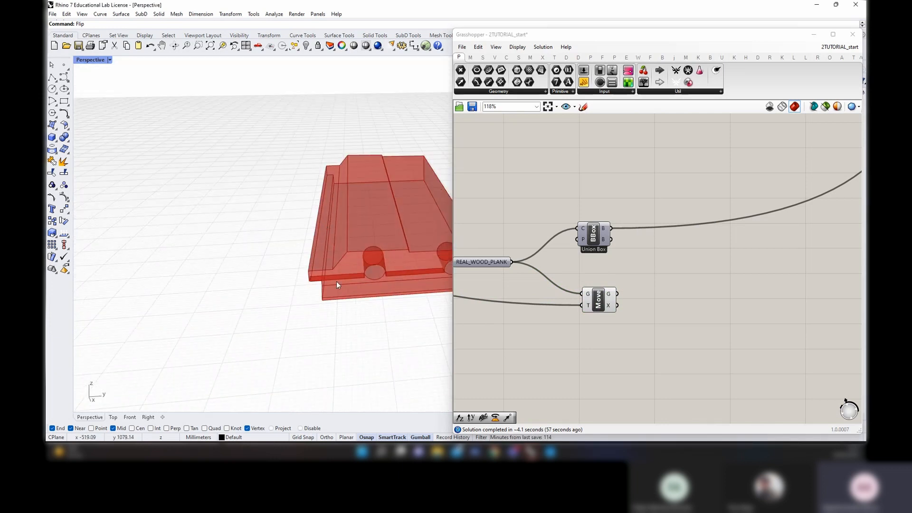
right_click_drag(336, 281, 361, 290, "shift")
scroll(357, 173, "down", 4)
double_click(689, 293)
type("de")
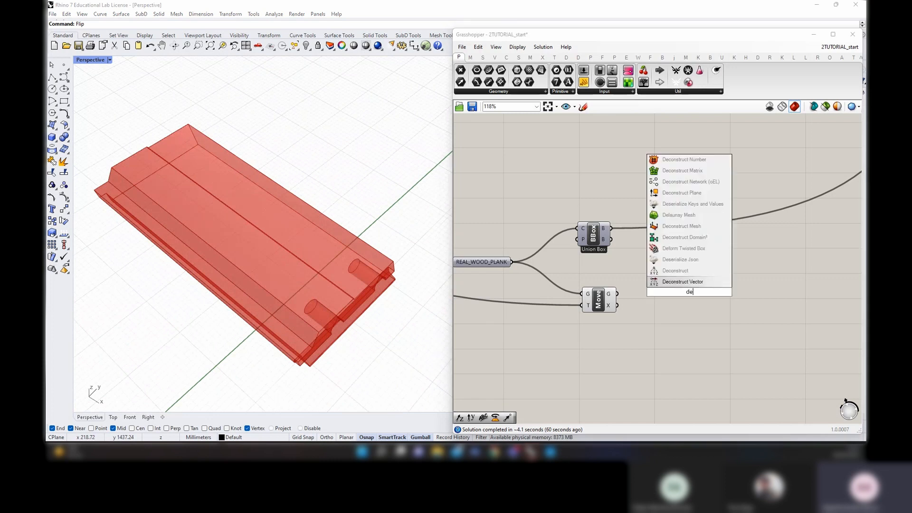
type("construct bre")
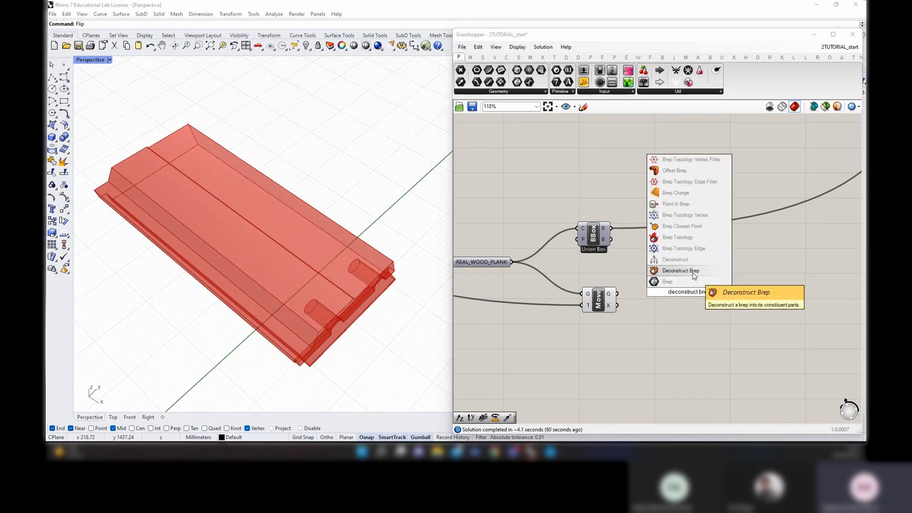
left_click(681, 271)
left_click_drag(617, 293, 685, 304)
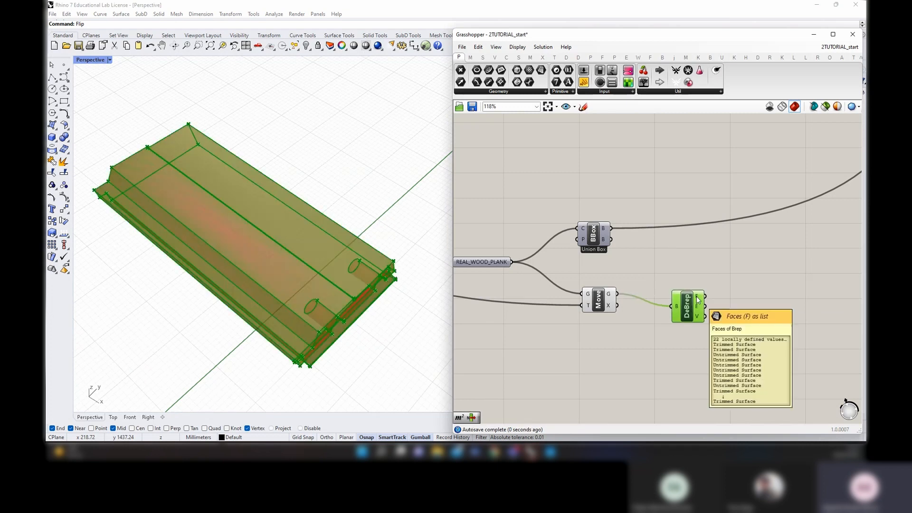
Inspect the highlighted faces and edges of the plank, and delete the Deconstruct Brep component
right_click_drag(322, 349, 288, 282)
scroll(293, 308, "down", 2)
scroll(363, 270, "up", 4)
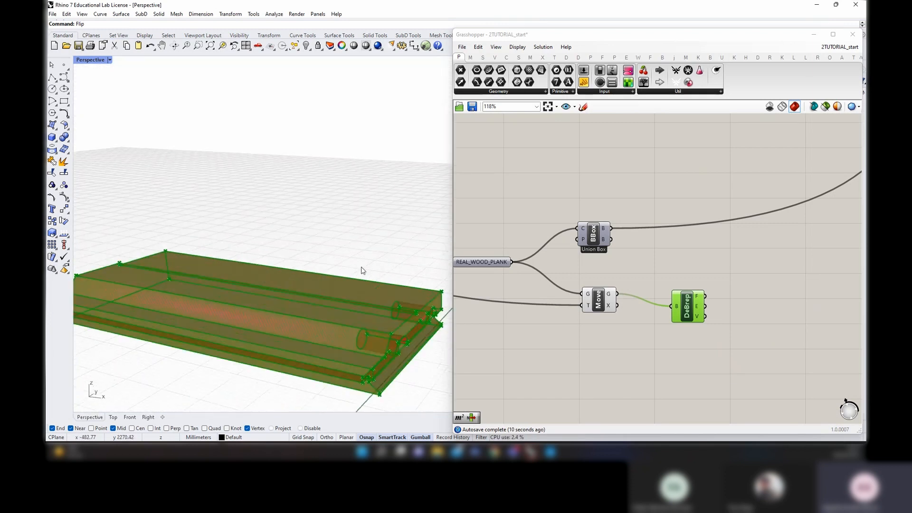
right_click_drag(362, 270, 314, 293)
key("Delete")
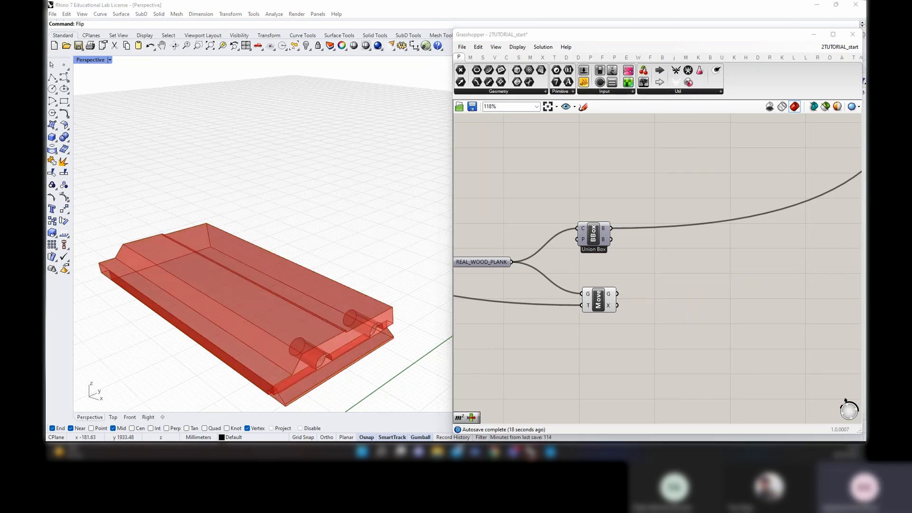
Place the Move component further below the Union Box BBox and examine the moved plank's top and grooved end
left_click_drag(599, 299, 603, 322)
left_click(651, 320)
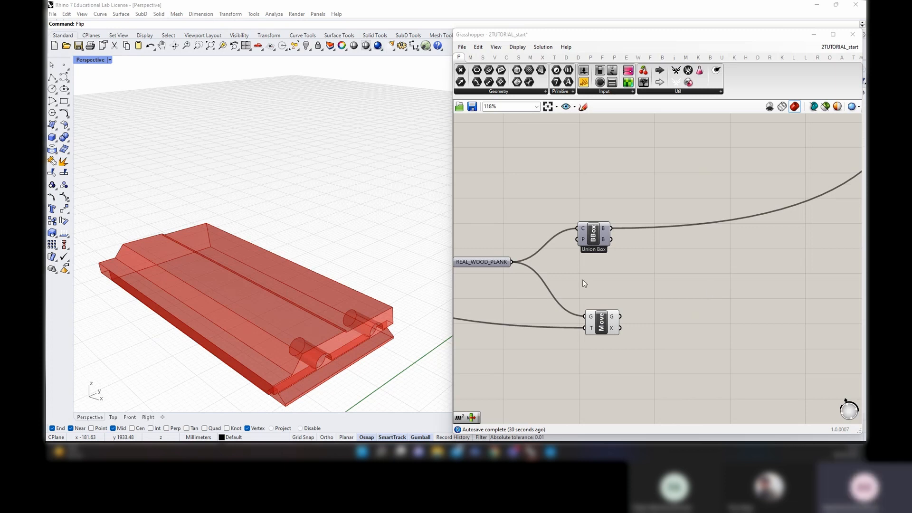
right_click_drag(300, 313, 346, 334)
mouse_move(270, 313)
right_mouse_down()
mouse_move(320, 323)
mouse_move(274, 325)
mouse_move(266, 314)
right_mouse_up()
scroll(285, 324, "down", 5)
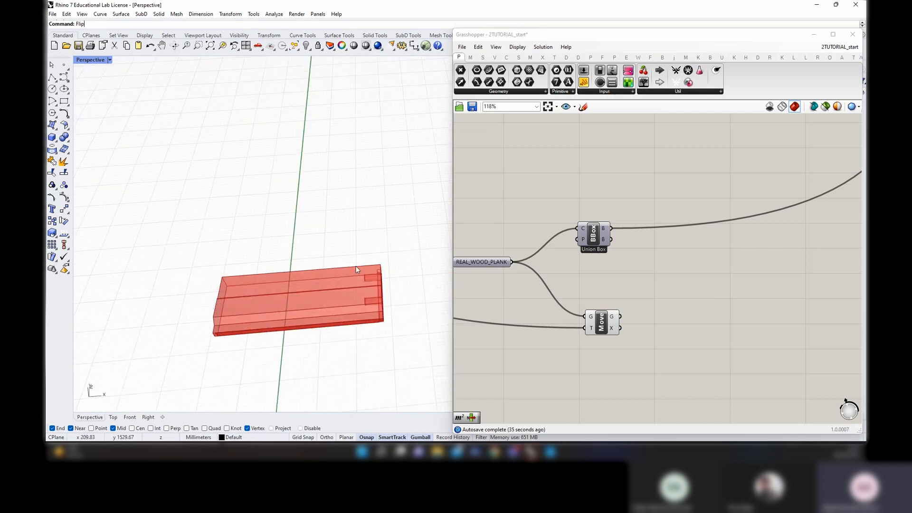
right_click_drag(332, 274, 365, 322)
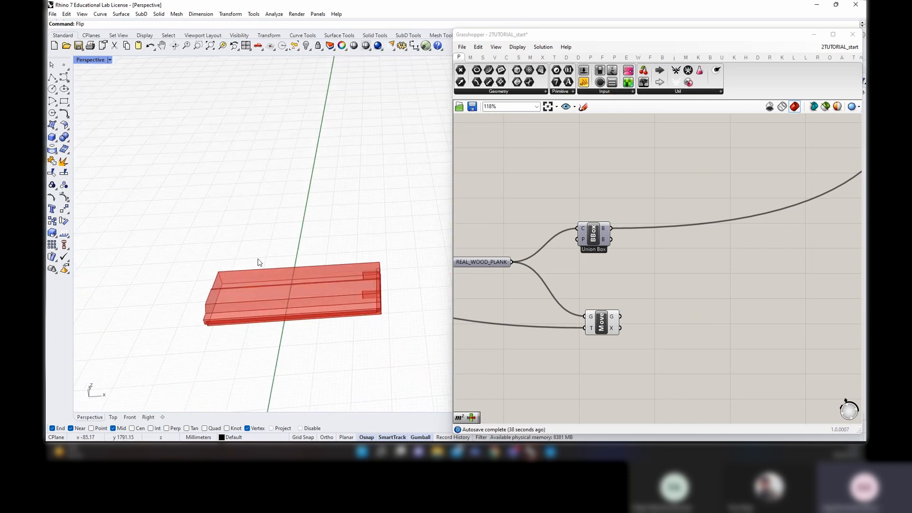
right_click_drag(304, 328, 244, 350)
right_click_drag(295, 332, 347, 333)
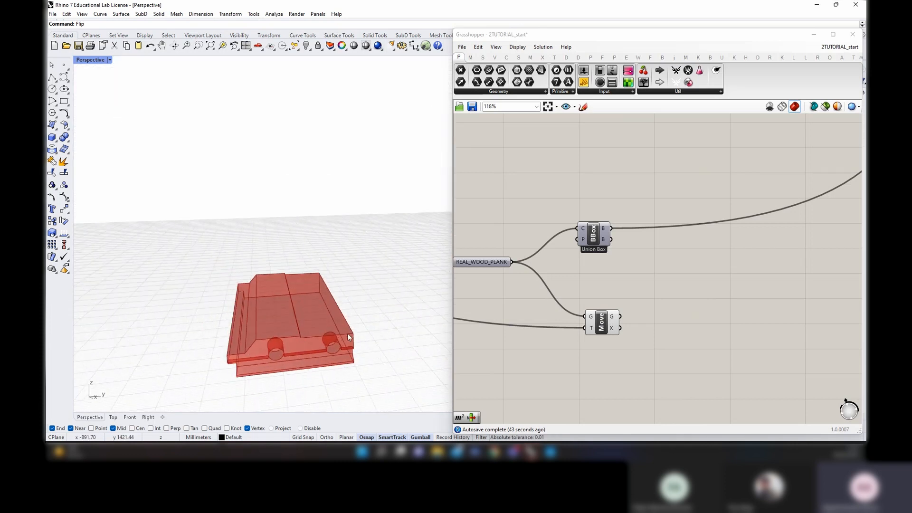
right_click_drag(212, 278, 246, 300)
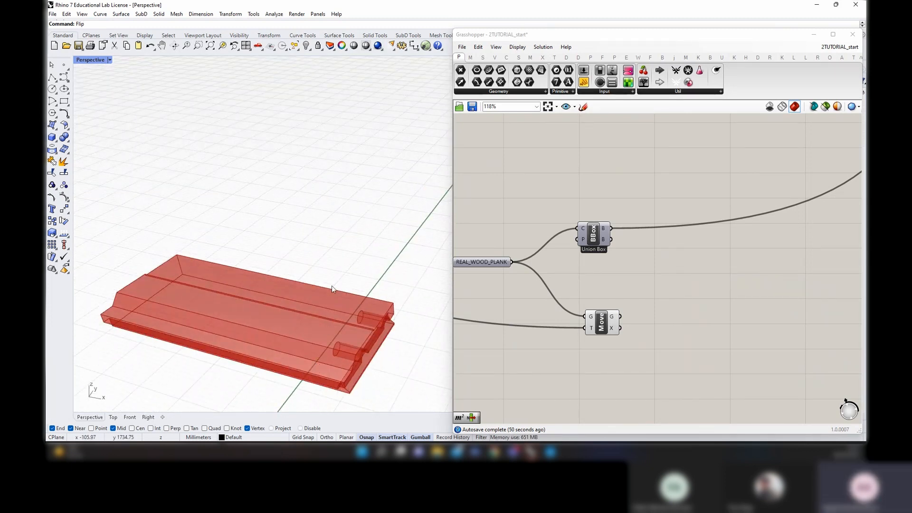
Add a Bounding Box component beside the Move component and connect the Move geometry output G to its C input
right_click_drag(394, 350, 605, 277)
scroll(714, 300, "down", 1)
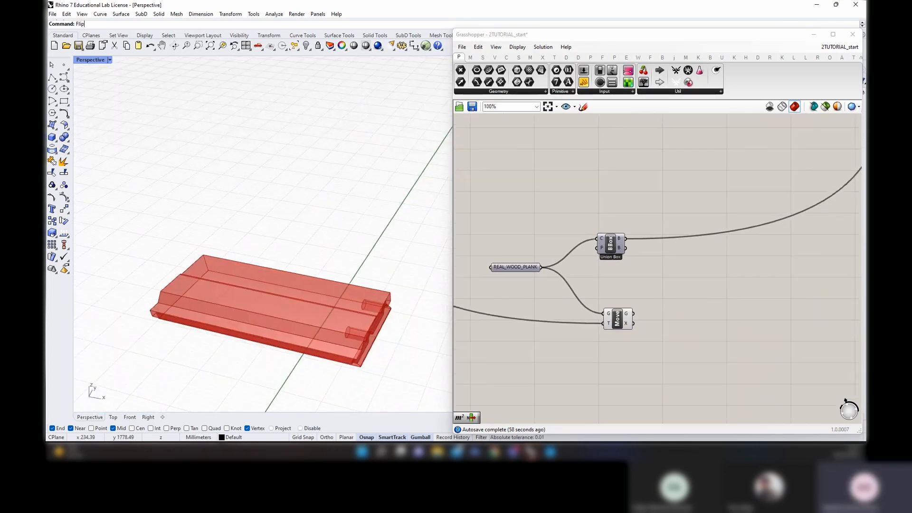
right_click_drag(740, 321, 596, 296)
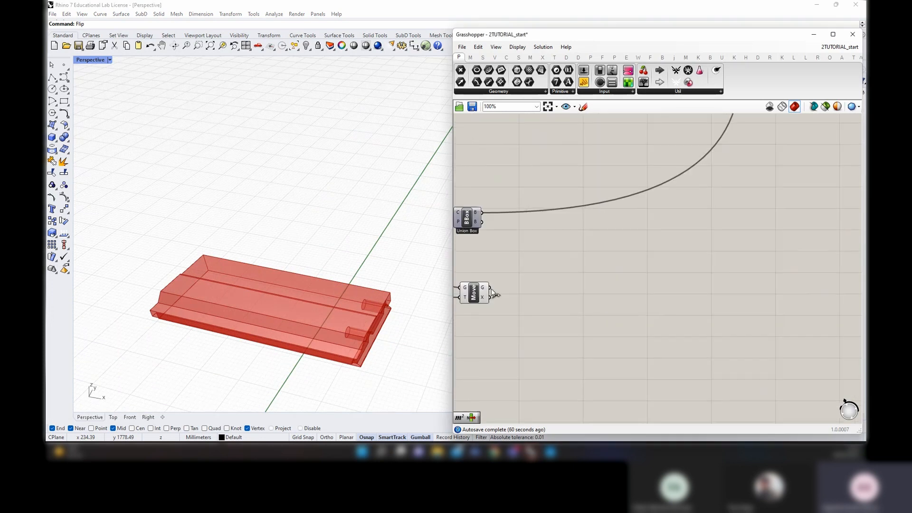
left_click_drag(485, 287, 494, 291)
left_click(493, 291)
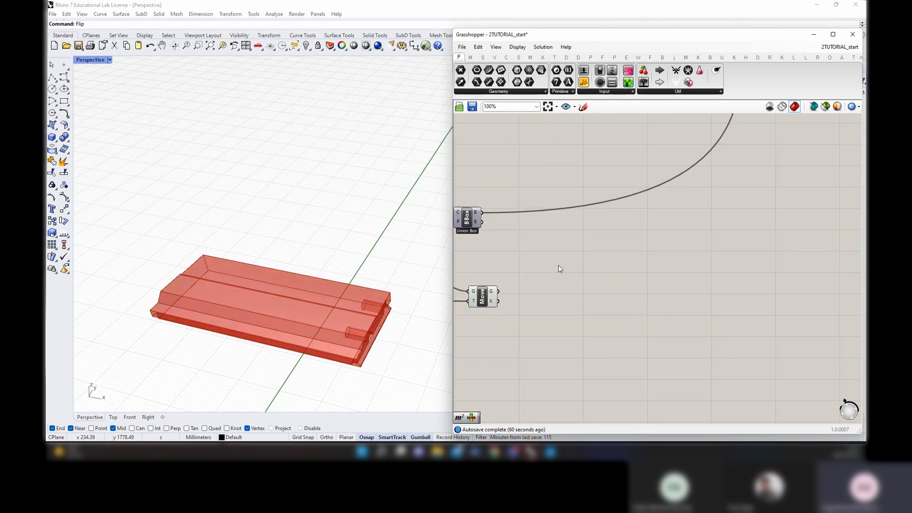
double_click(579, 283)
type("bounding")
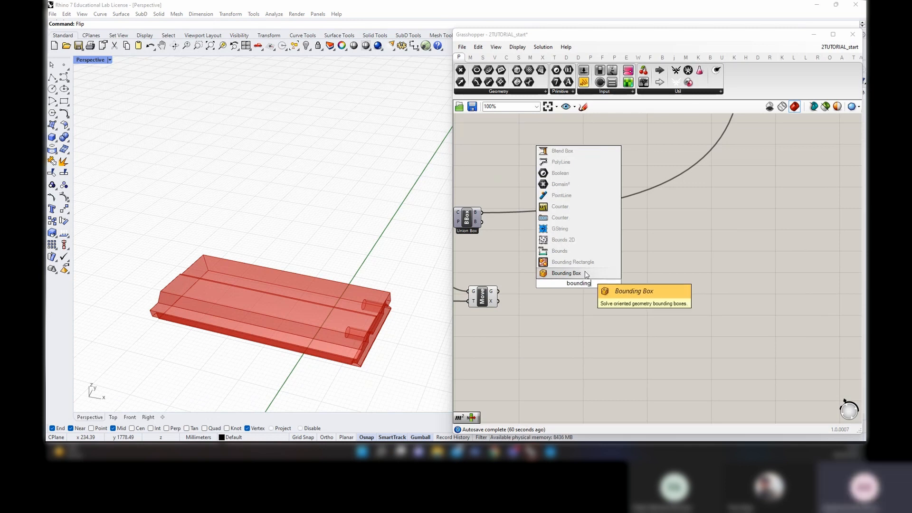
key("Return")
left_click_drag(587, 274, 597, 268)
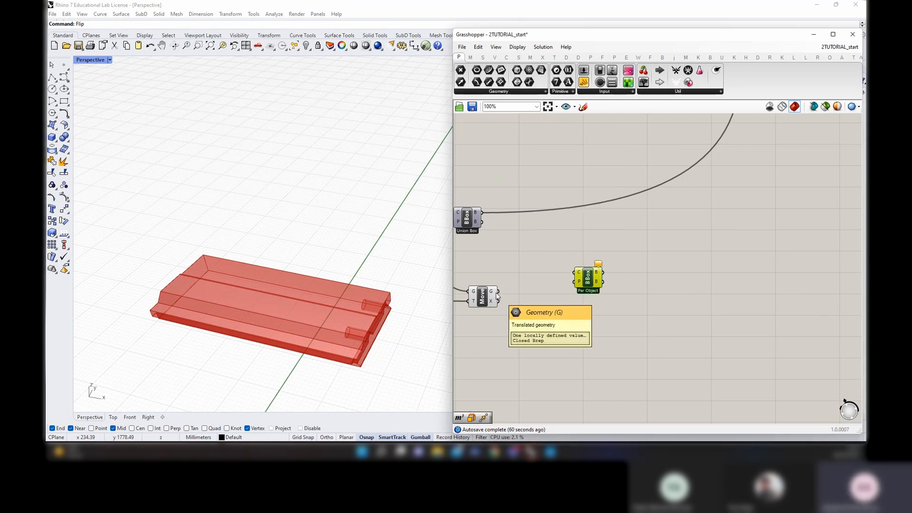
left_click_drag(498, 291, 587, 284)
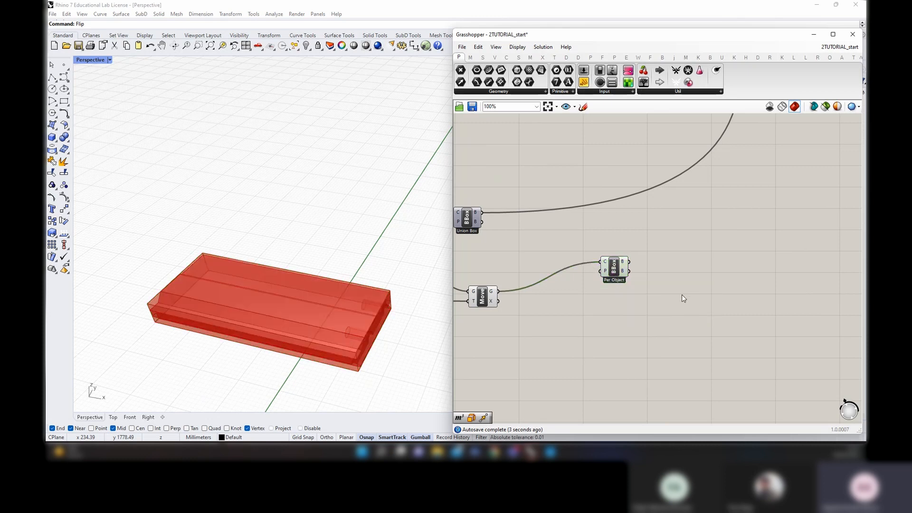
Add a Deconstruct Brep component beside the new Bounding Box component
double_click(682, 294)
type("deconstruct brep")
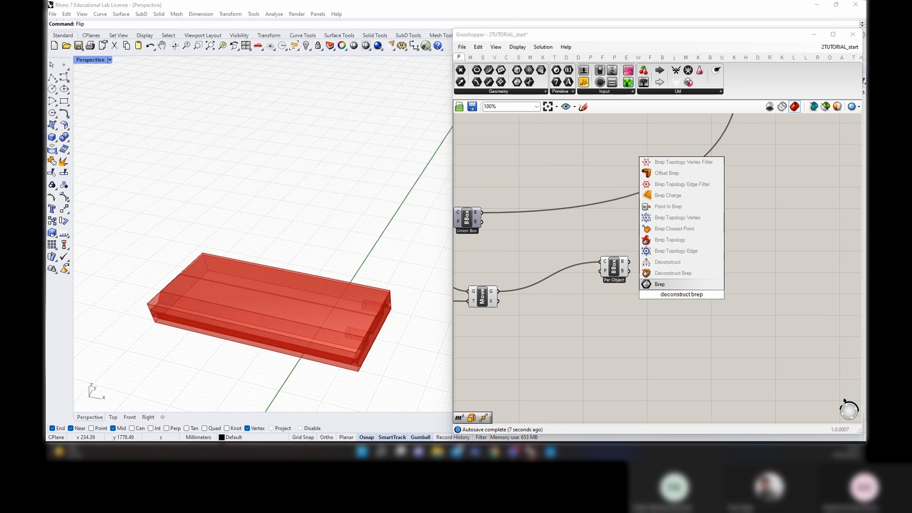
key("Return")
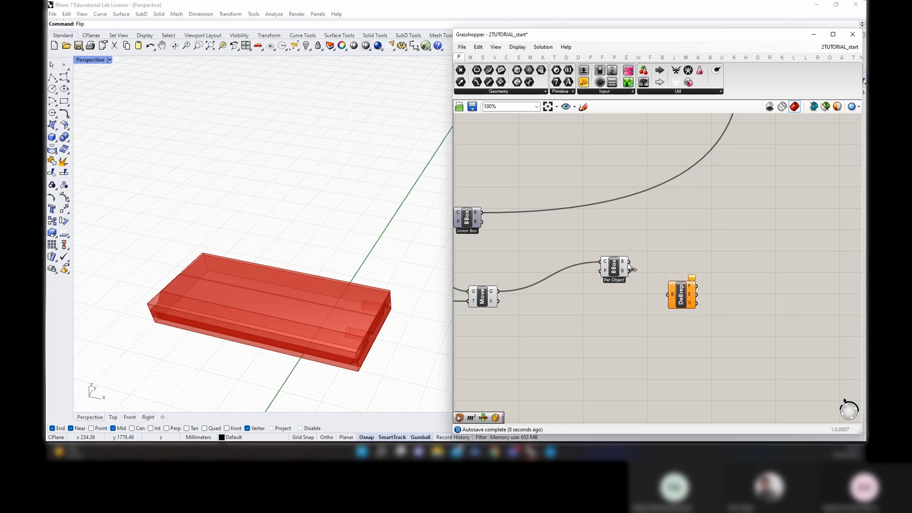
Switch the new Bounding Box component to Union Box and arrange it with the Deconstruct Brep component alongside
right_click(612, 268)
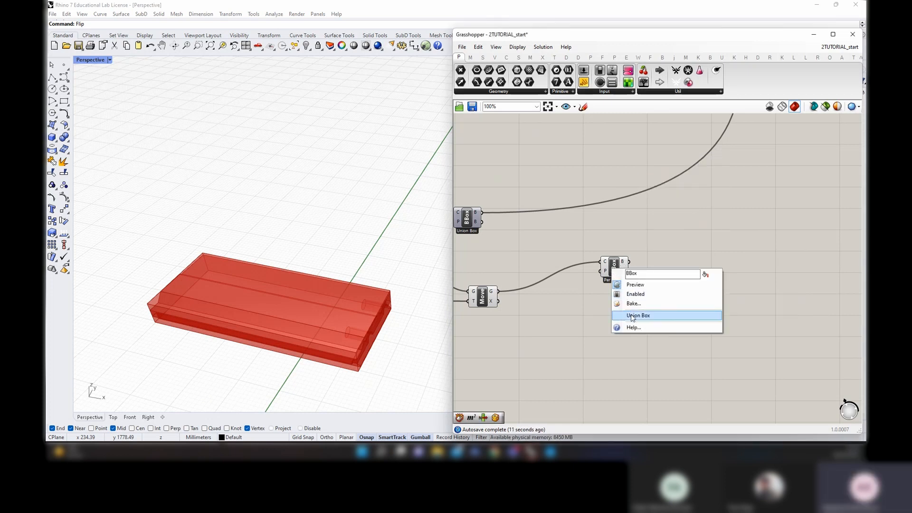
left_click(632, 315)
left_click_drag(613, 265, 605, 267)
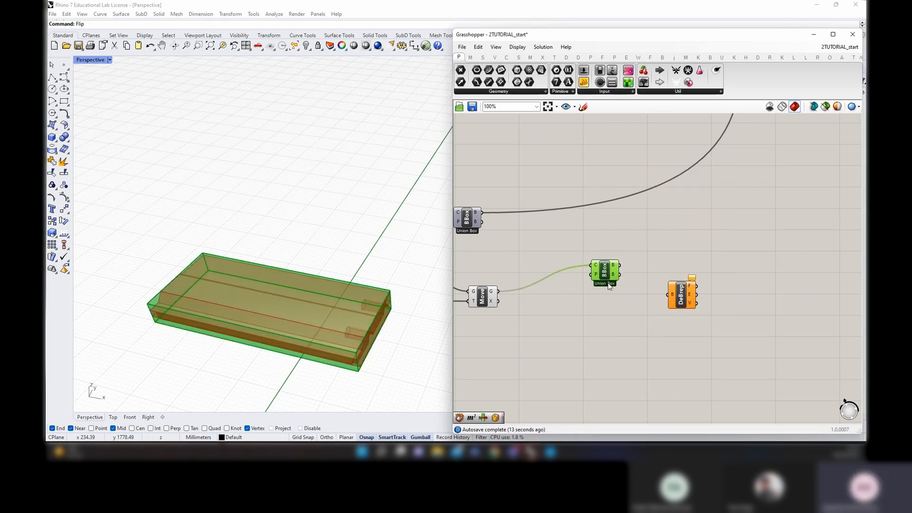
left_click_drag(685, 303, 694, 294)
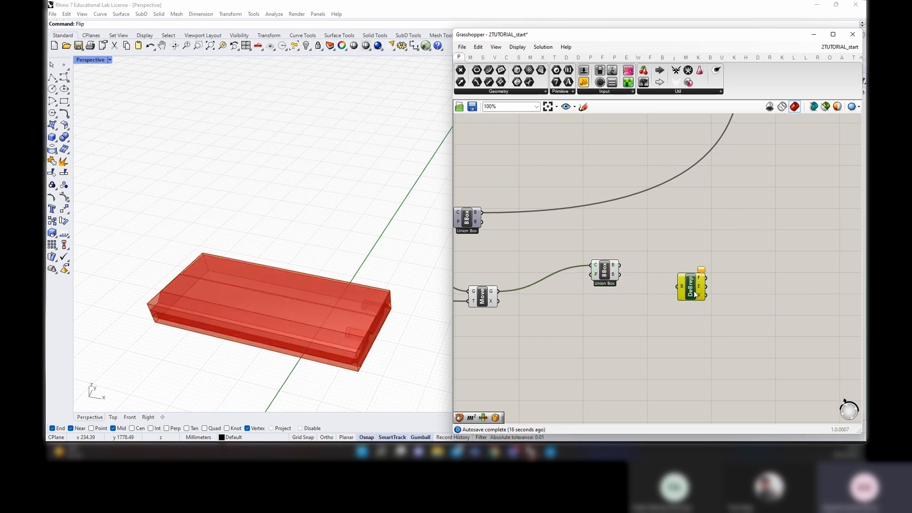
Connect the Union Box output B to the Deconstruct Brep input and place the Deconstruct Brep close beside the Bounding Box
left_click(608, 274)
right_click_drag(391, 377, 337, 359)
scroll(307, 316, "up", 5)
scroll(357, 286, "down", 3)
right_click_drag(292, 298, 330, 327)
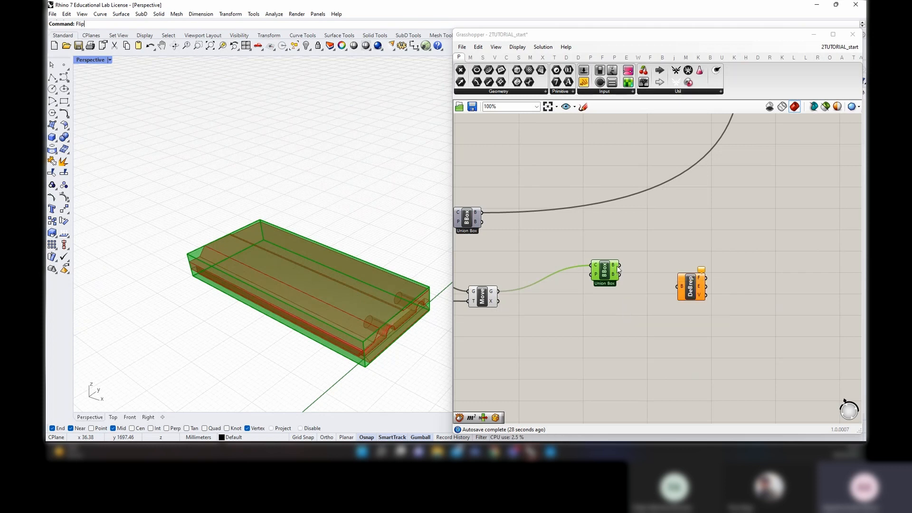
left_click_drag(619, 265, 683, 309)
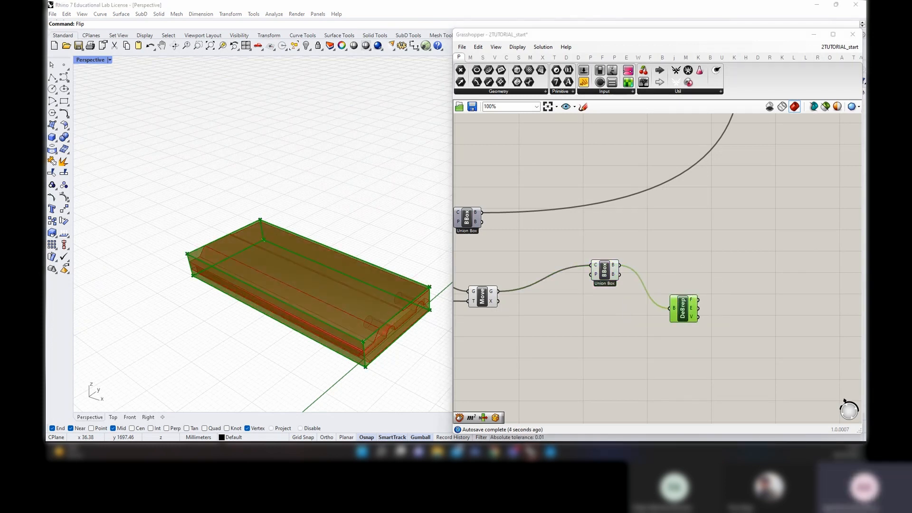
left_click(818, 301)
right_click_drag(817, 301, 754, 294)
left_click_drag(618, 302, 598, 283)
Add a List Item component beside the Deconstruct Brep and connect the faces output F to its list input L
double_click(676, 277)
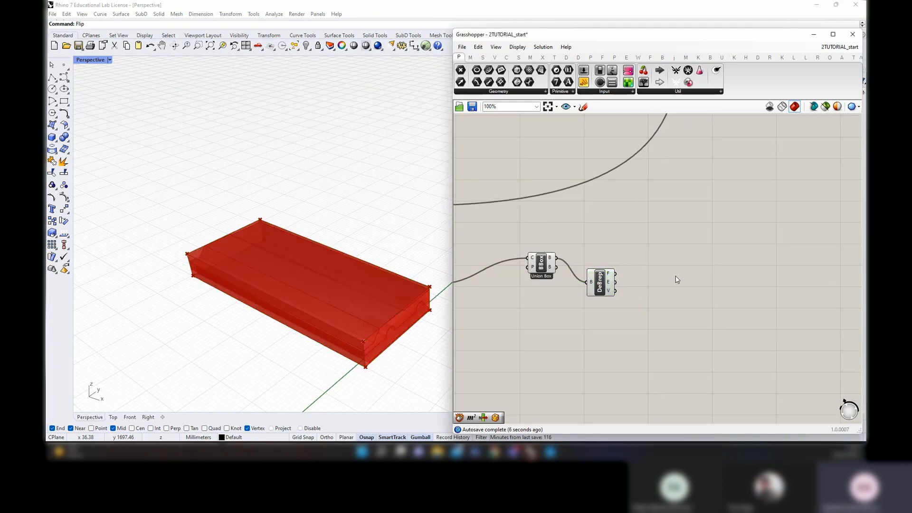
type("list item")
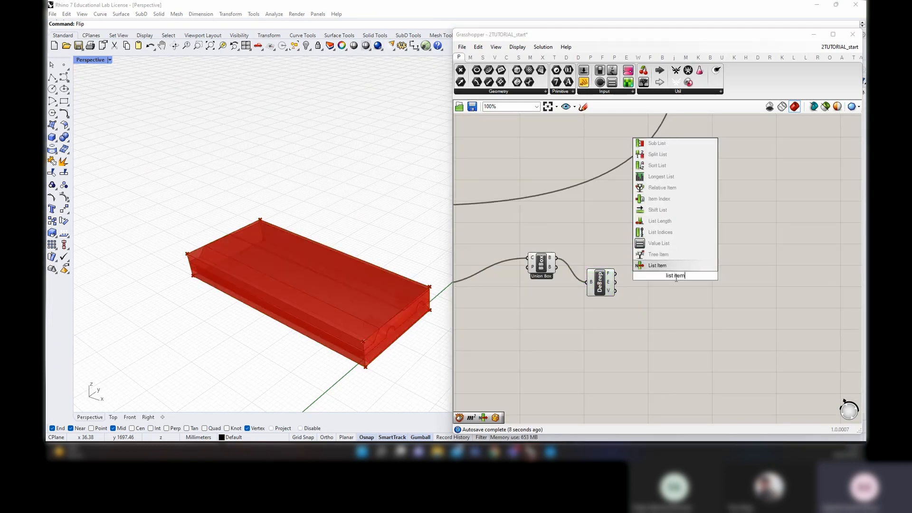
left_click(665, 267)
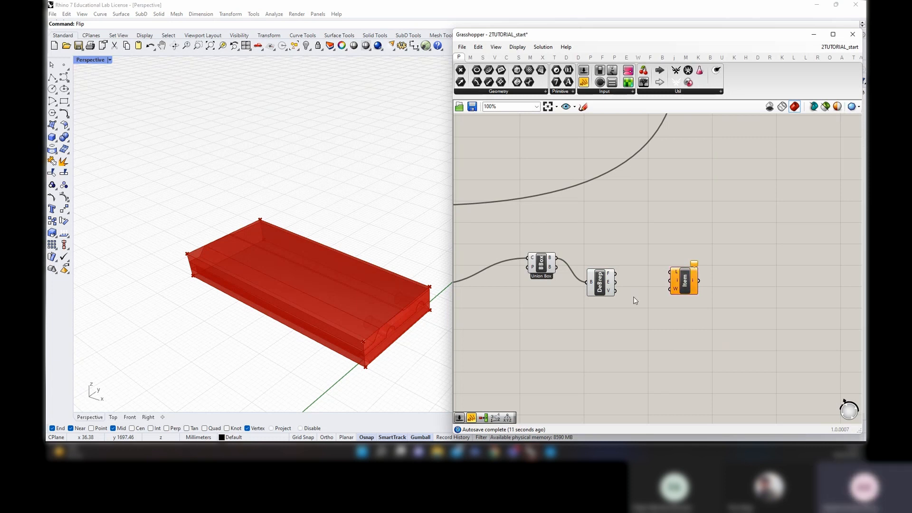
left_click_drag(614, 274, 670, 272)
left_click_drag(694, 285, 718, 290)
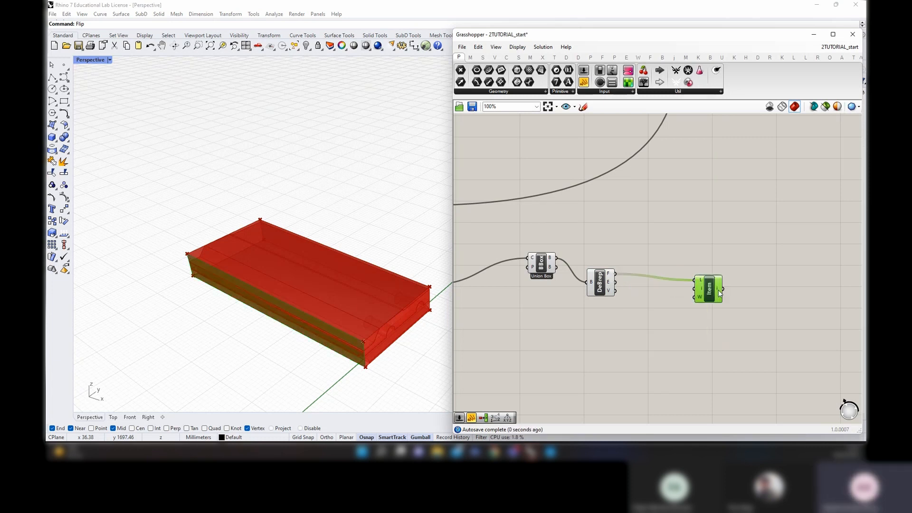
Add a panel with 1 and 3 on separate lines, turn off Multiline Data and connect it to the List Item index input
double_click(662, 307)
type("//")
key("Return")
double_click(662, 307)
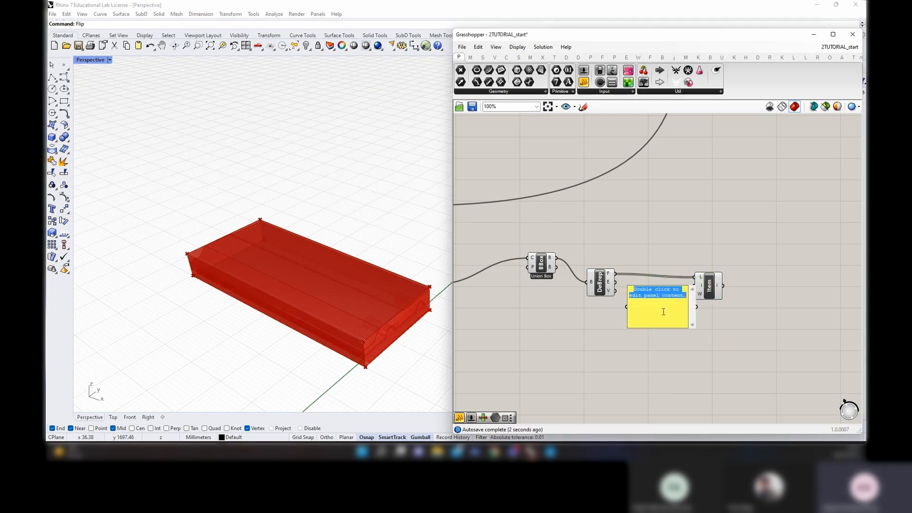
type("1")
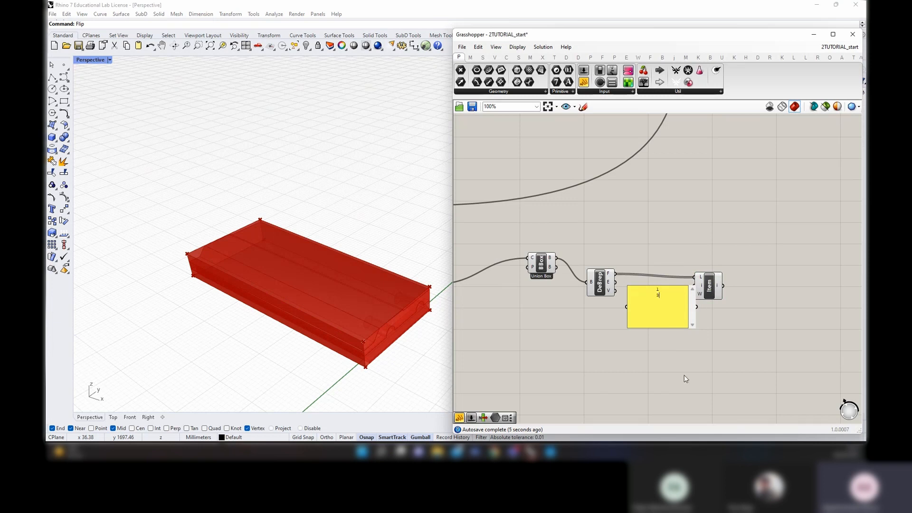
left_click(684, 375)
right_click(654, 304)
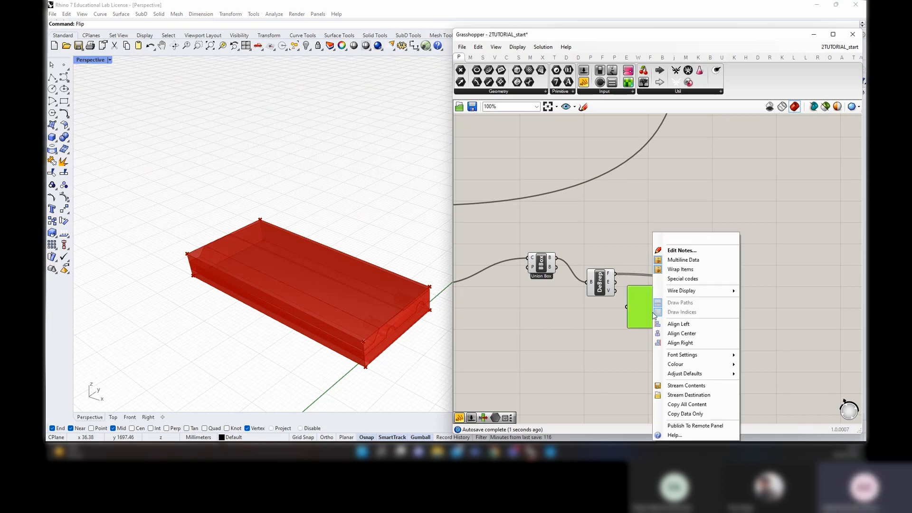
left_click(685, 269)
left_click_drag(667, 309, 710, 293)
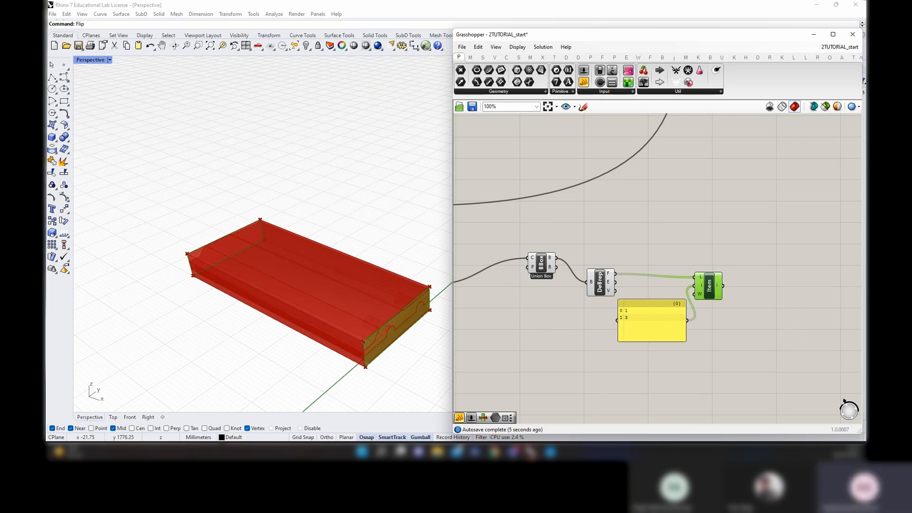
Add an Area component after the List Item and connect the selected faces to its geometry input G
scroll(651, 252, "down", 2)
right_click_drag(742, 292, 668, 289)
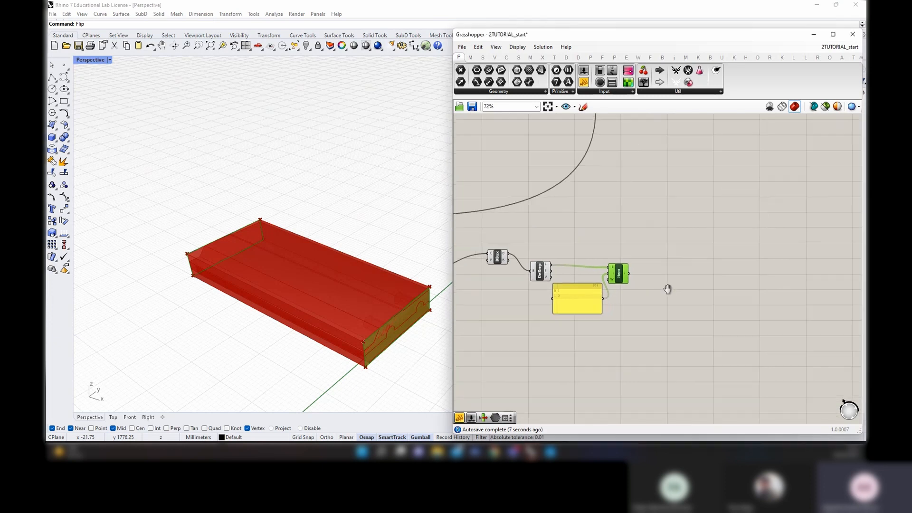
double_click(665, 279)
type("are")
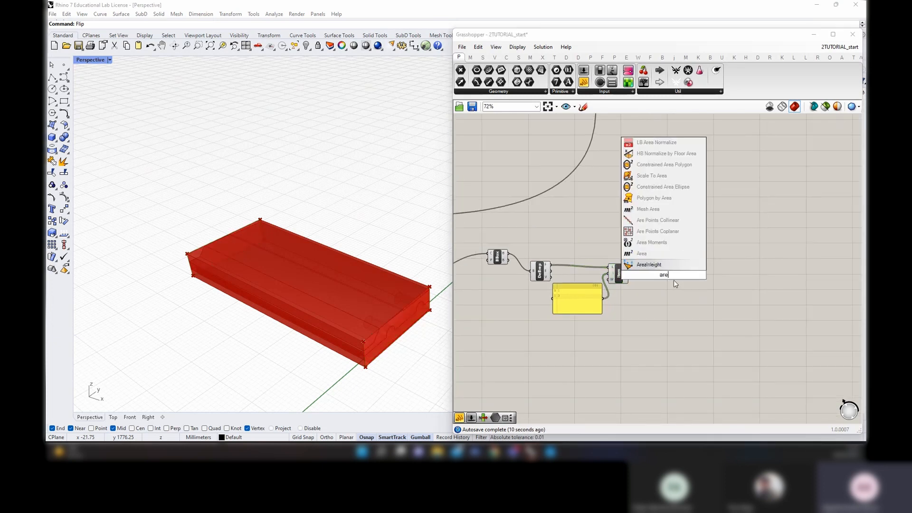
type("a")
key("Return")
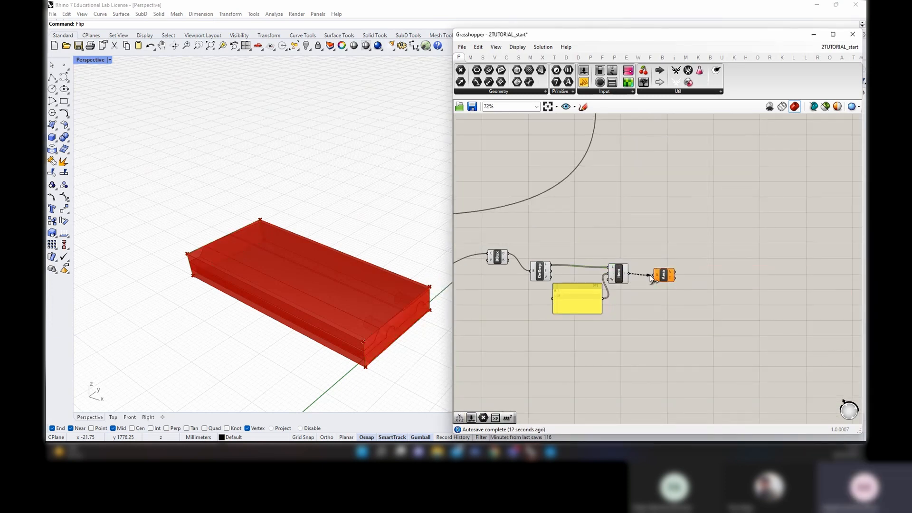
left_click_drag(651, 278, 656, 276)
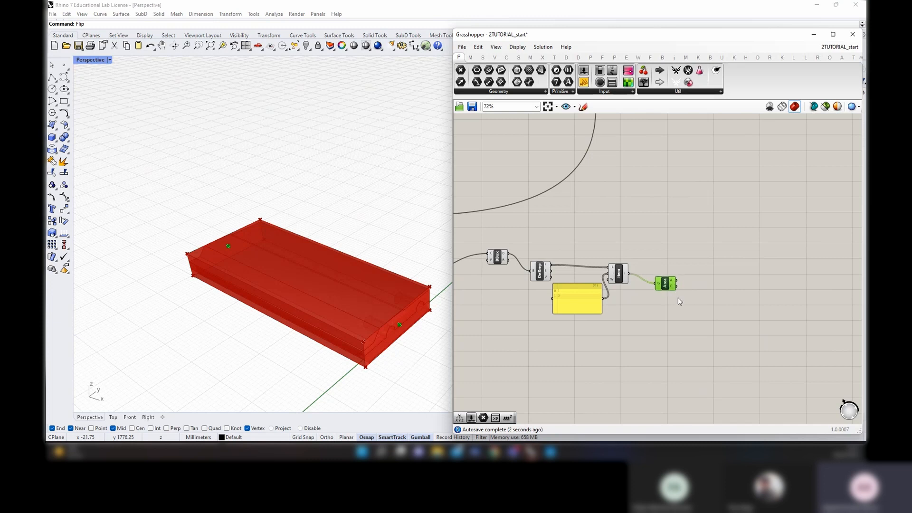
Add a Line component that creates a line between two points and place it beyond the Area component
right_click_drag(711, 304, 649, 290)
double_click(669, 287)
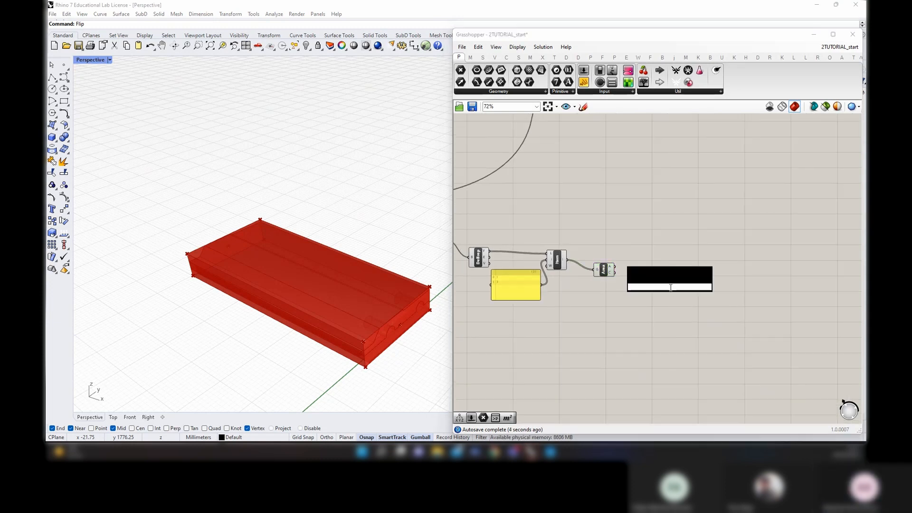
type("line")
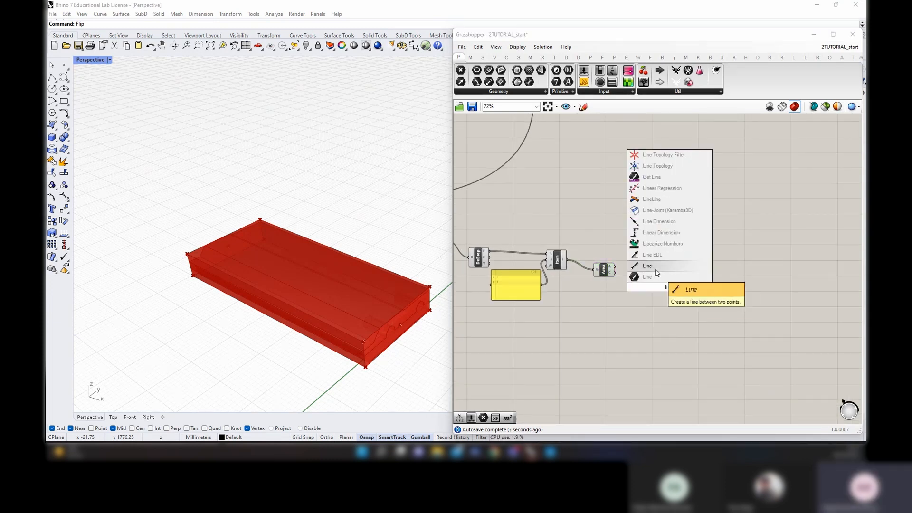
left_click(657, 272)
left_click_drag(669, 285, 686, 283)
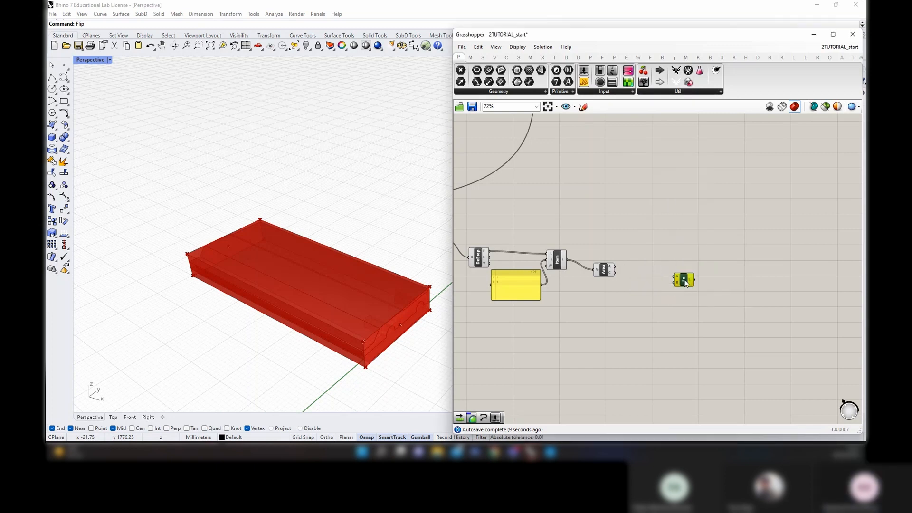
Add an Average component below the Area component and connect the Area centroid output C to its input
double_click(640, 302)
type("lsit")
double_click(625, 309)
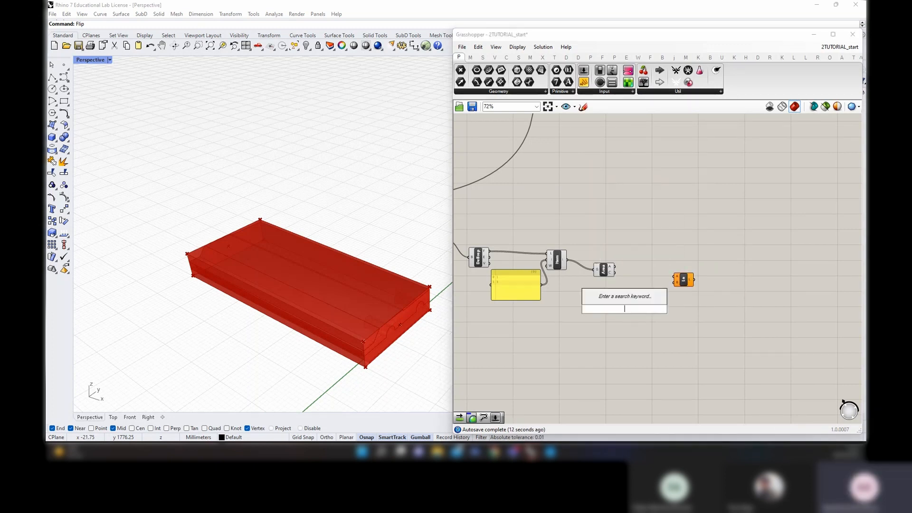
type("average")
left_click(630, 298)
scroll(630, 296, "up", 3)
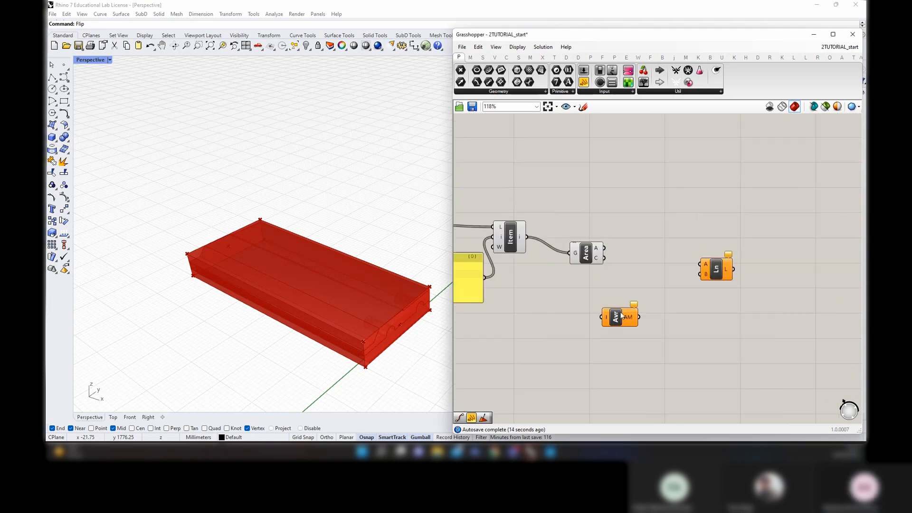
left_click_drag(621, 315, 639, 308)
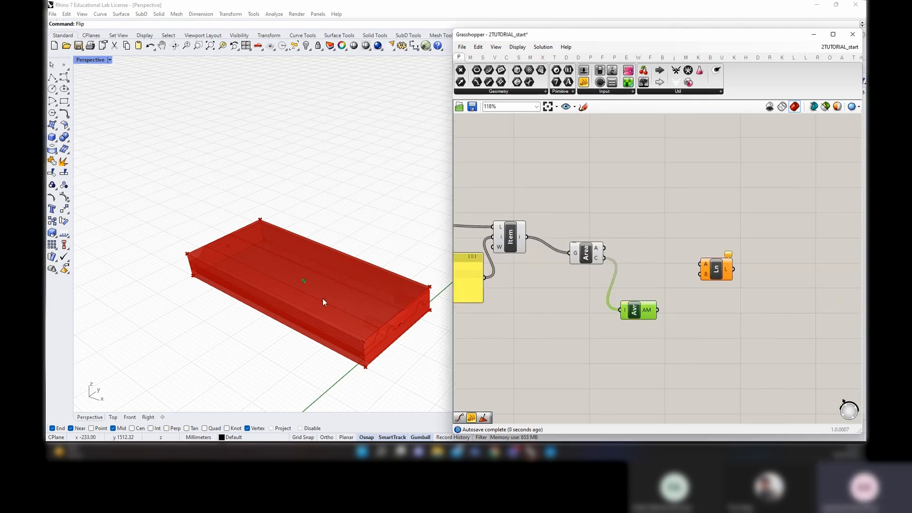
Connect the Average output AM to the Line input A and the Area centroids C to the Line input B
mouse_move(323, 298)
right_mouse_down()
mouse_move(338, 281)
mouse_move(332, 289)
right_mouse_up()
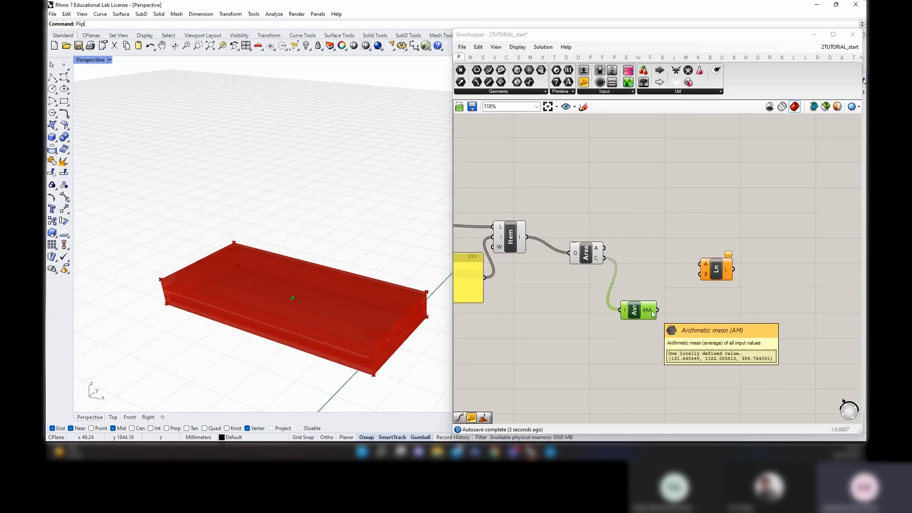
left_click_drag(658, 309, 700, 274)
left_click(726, 269)
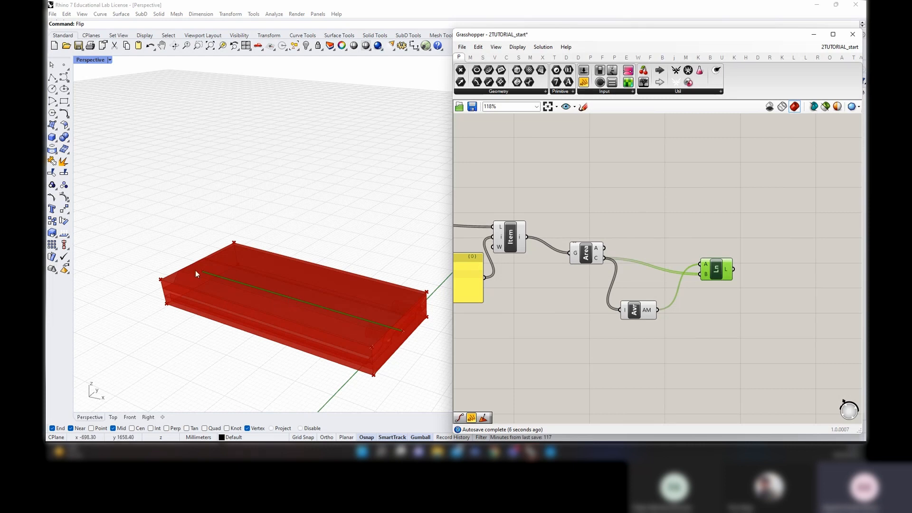
Add a List Item component after the Line, connect the lines to its L input and give it an extra +1 output
right_click_drag(759, 292, 674, 280)
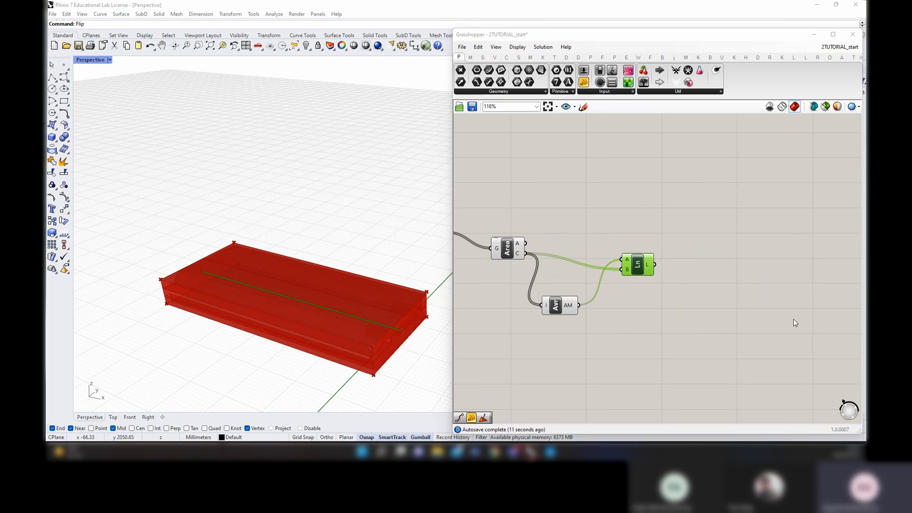
mouse_move(646, 268)
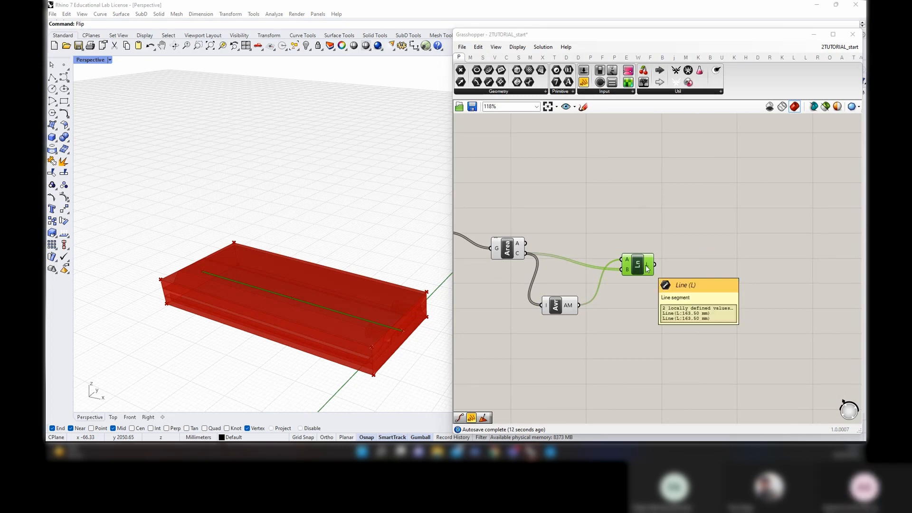
double_click(721, 268)
type("list item")
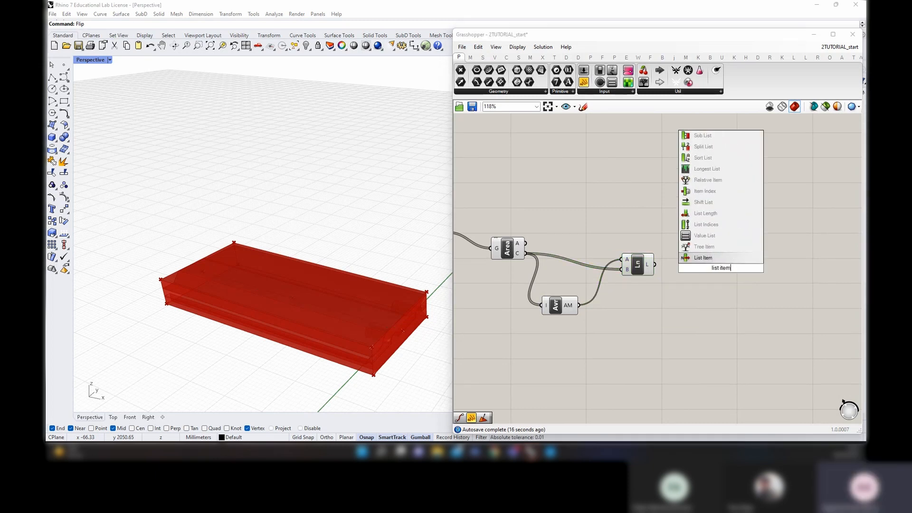
key("Return")
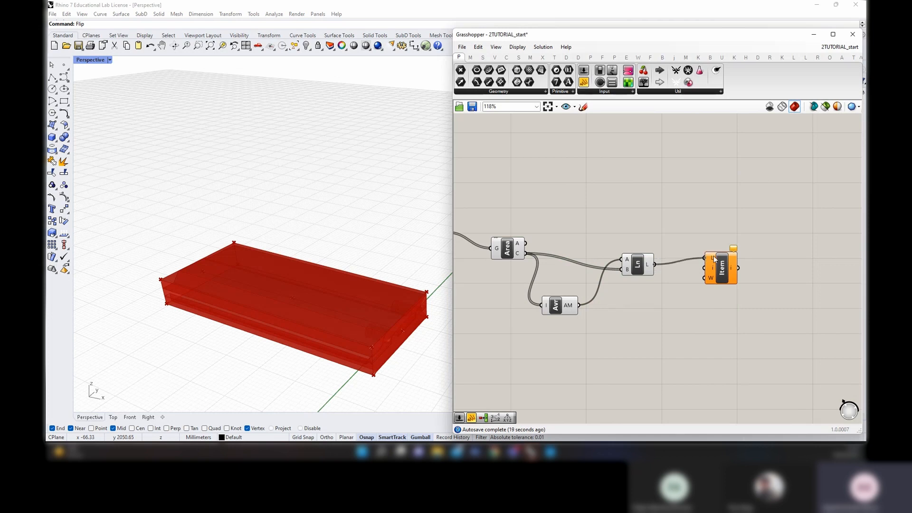
scroll(714, 256, "up", 4)
left_click(652, 293)
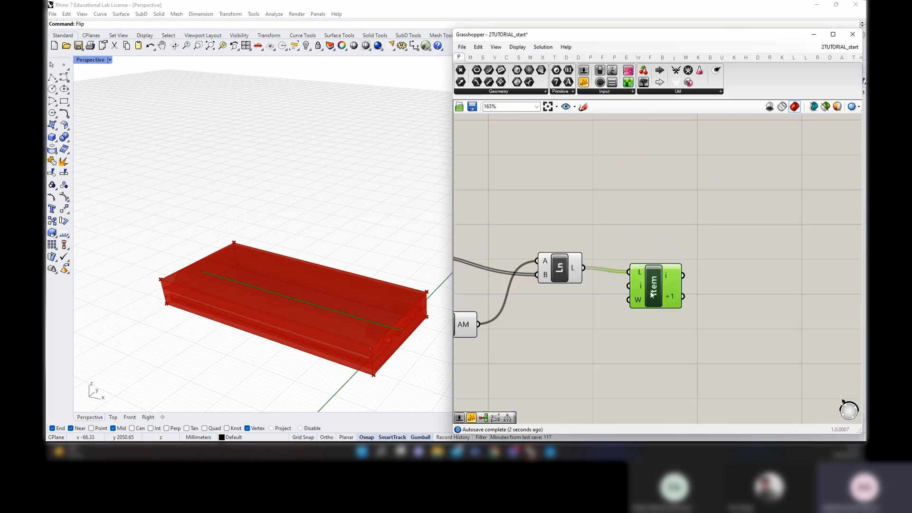
left_click_drag(652, 294, 659, 283)
left_click(742, 286)
Add a Curve parameter fed by the List Item output i and a copy of it fed by the +1 output, neatly aligned
right_click_drag(797, 279, 712, 286)
double_click(667, 268)
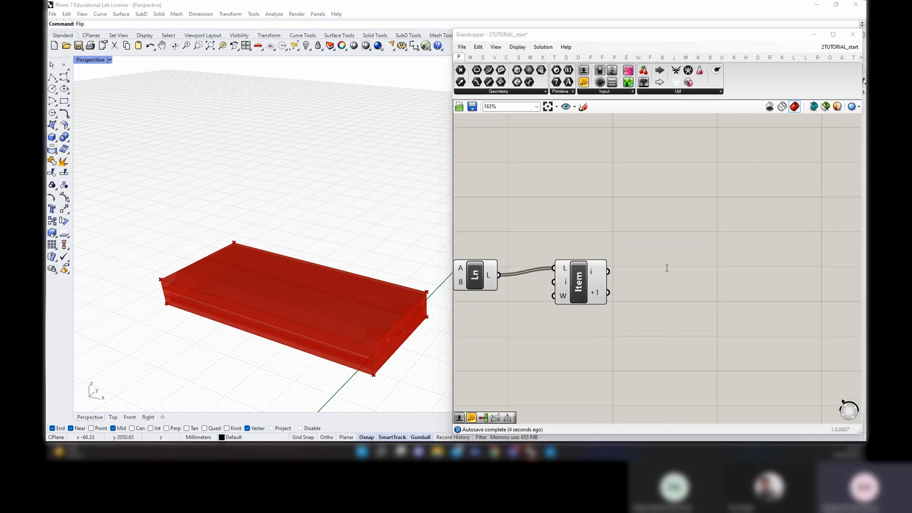
type("curve")
key("Return")
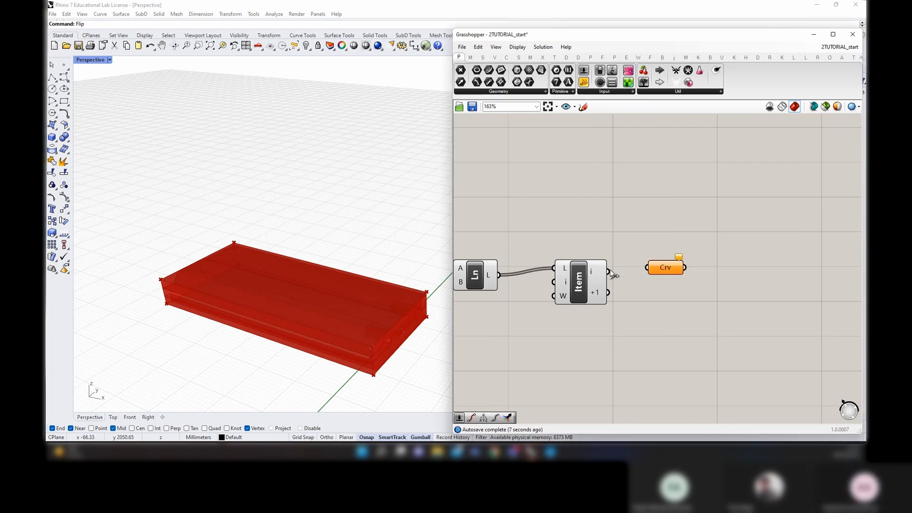
left_click_drag(610, 271, 680, 302)
left_click(666, 269)
key("ctrl+c")
key("ctrl+v")
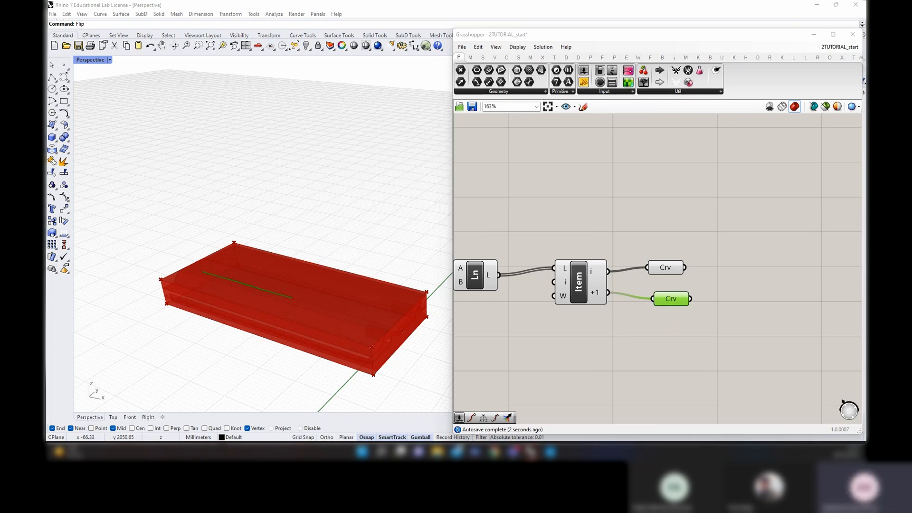
left_click_drag(680, 318, 652, 252)
left_click(639, 282)
left_click(741, 287)
Add an Evaluate Curve component, connect the first Curve parameter to its C input and reparameterize that input
right_click_drag(742, 287, 674, 291)
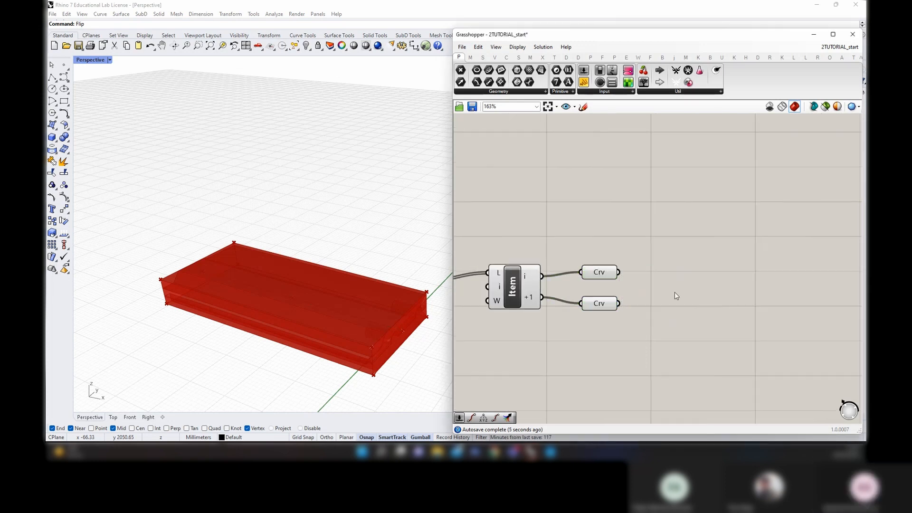
double_click(692, 244)
type("eva")
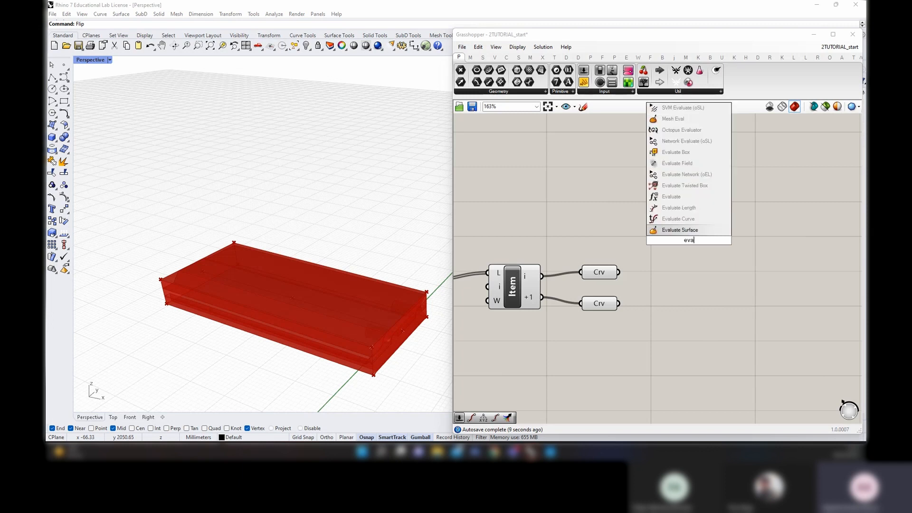
type("luate")
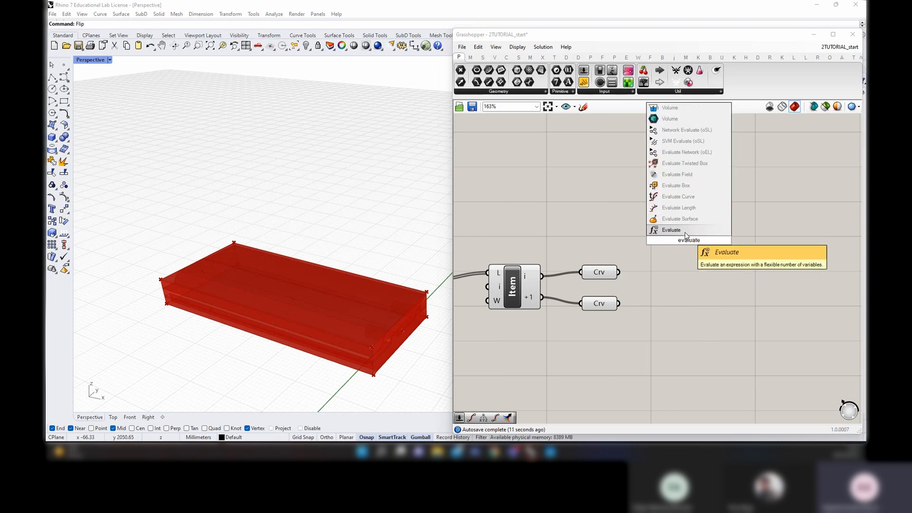
left_click(683, 197)
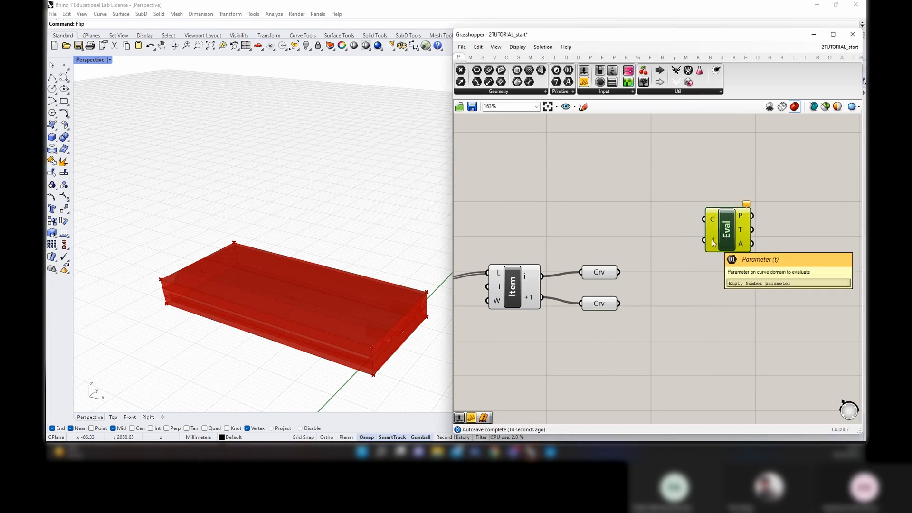
right_click(712, 221)
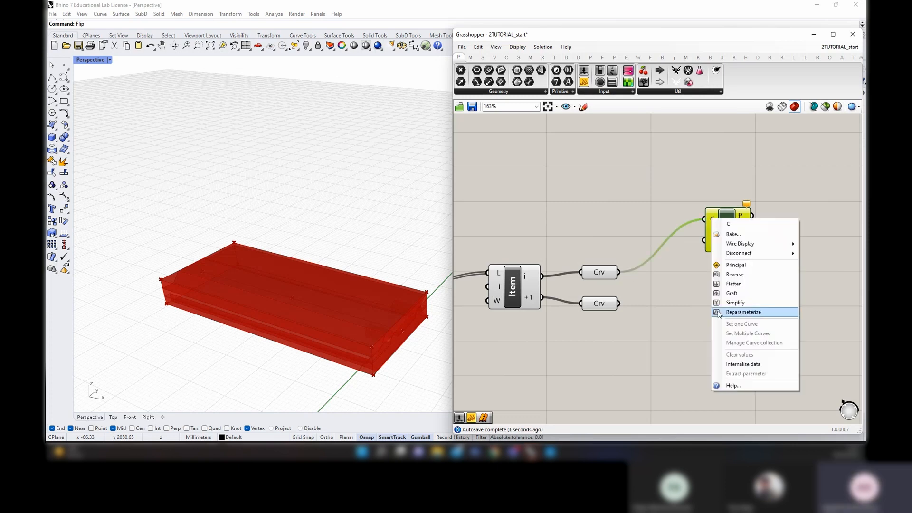
left_click(741, 312)
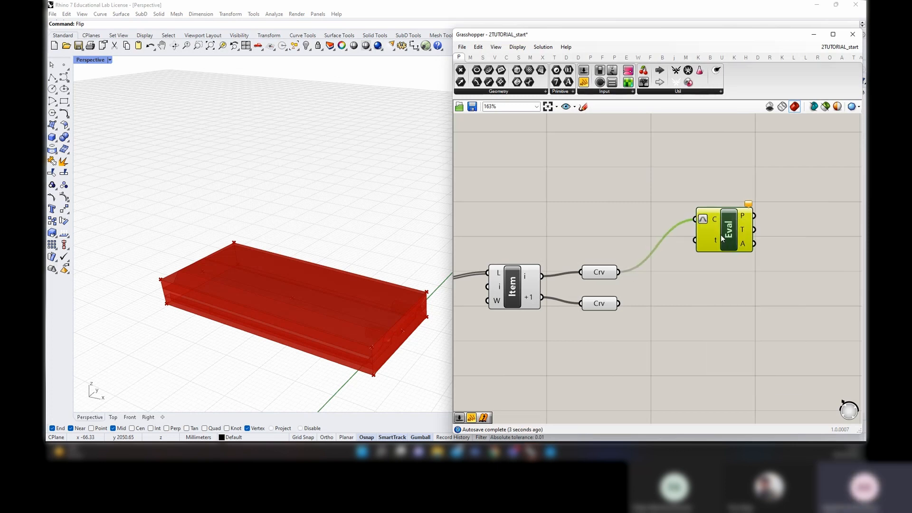
Add a number slider of 0.83 and connect it to the t input of Evaluate Curve
left_click(625, 211)
double_click(625, 212)
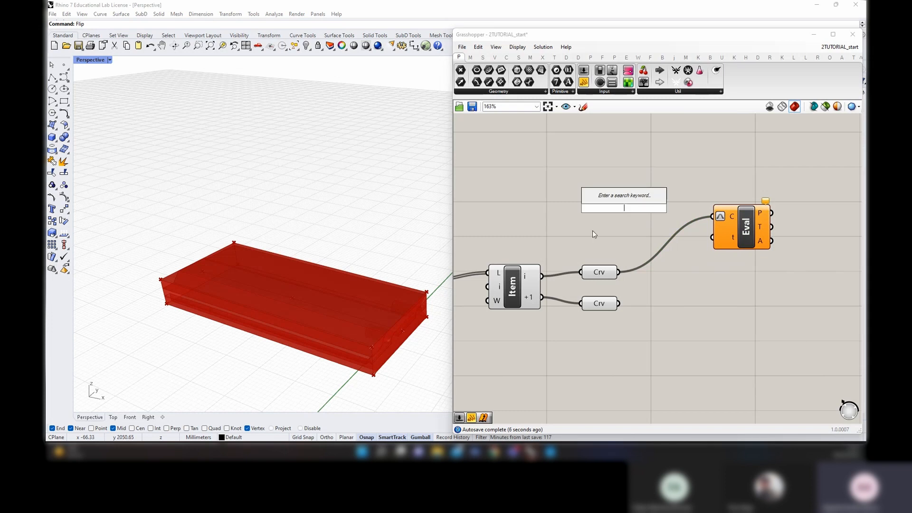
type("0.83")
key("Return")
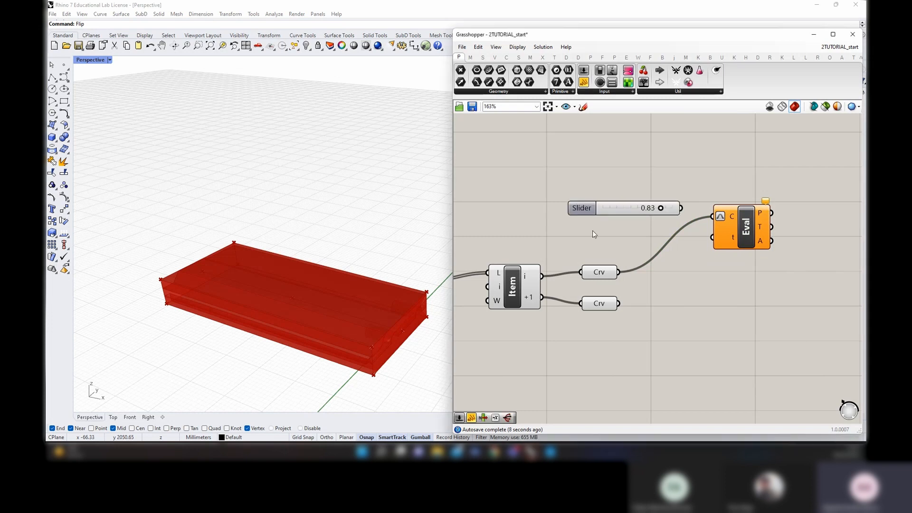
left_click_drag(739, 235, 712, 232)
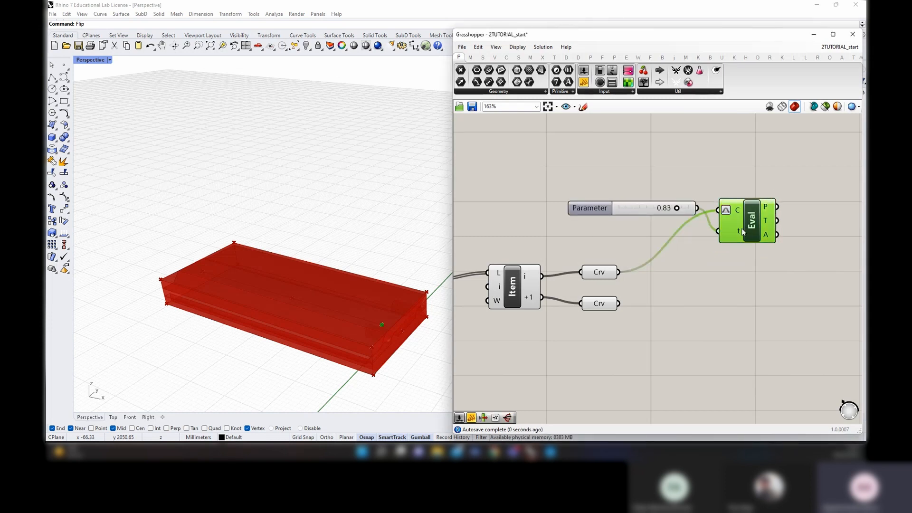
Set the curve parameter slider to 0.71 while checking the evaluated point on the plank's centre line
right_click_drag(298, 271, 354, 323)
scroll(673, 212, "up", 1)
left_click_drag(677, 209, 667, 209)
right_click_drag(368, 314, 396, 329)
right_click_drag(750, 262, 687, 224)
Duplicate the Evaluate Curve component below the original and feed the copy's C input from the second Curve parameter
scroll(692, 209, "down", 2)
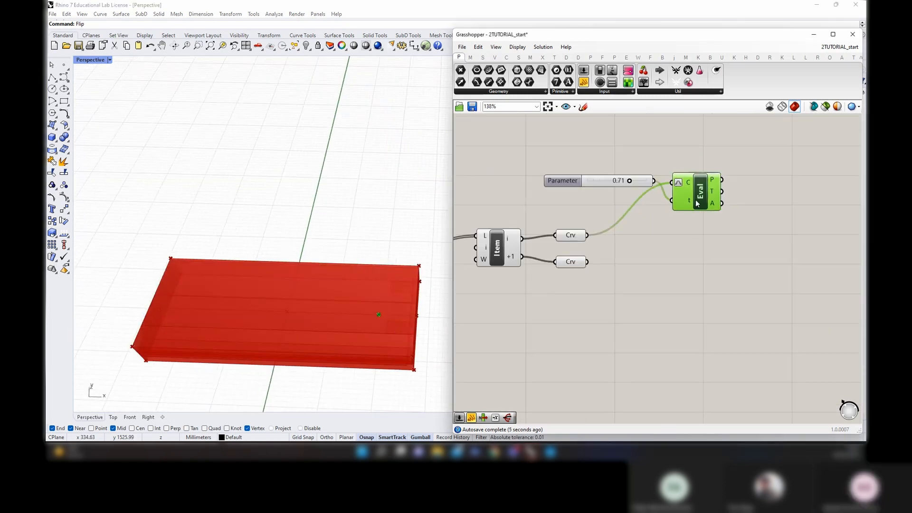
key("ctrl+c")
key("ctrl+v")
left_click_drag(704, 205, 710, 294)
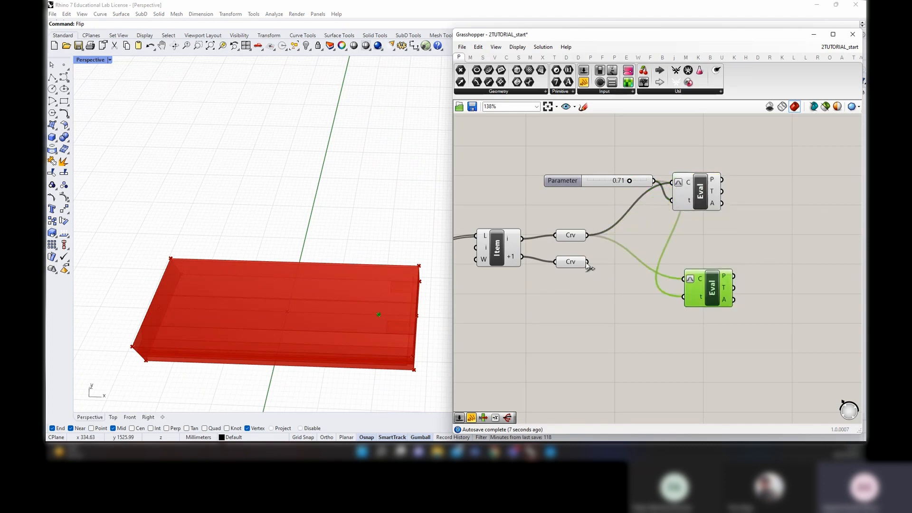
Arrange the slider further from the two Evaluate Curve components and place the copy roughly beneath the original
left_click(706, 198, "shift")
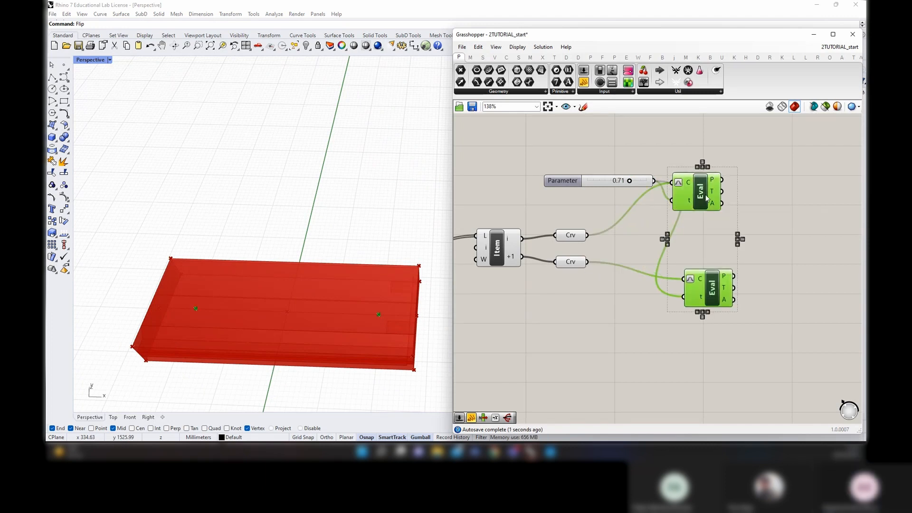
right_click_drag(766, 326, 758, 312)
left_click(755, 309)
left_click_drag(544, 165, 508, 172)
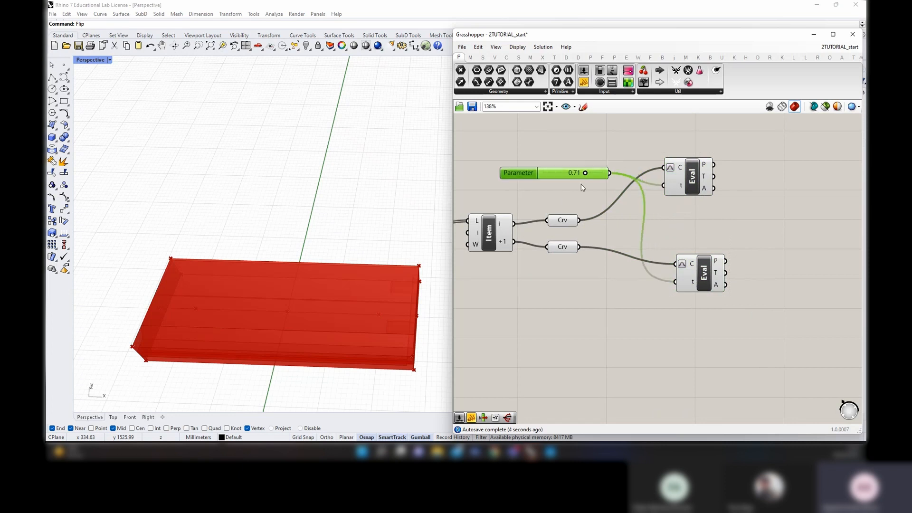
left_click_drag(705, 281, 691, 279)
left_click(680, 179, "shift")
Add a Vector 2Pt component after the upper Evaluate Curve
right_click_drag(762, 292, 652, 297)
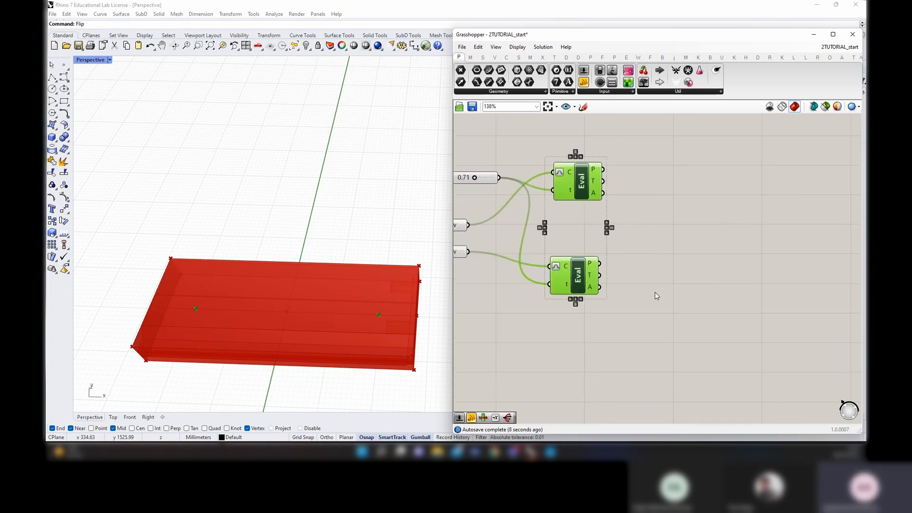
double_click(684, 199)
type("vector2pt")
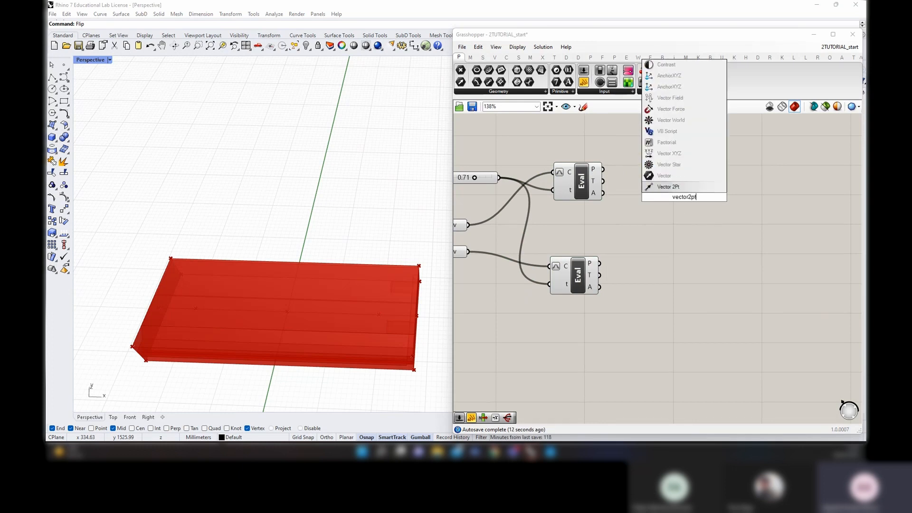
key("Return")
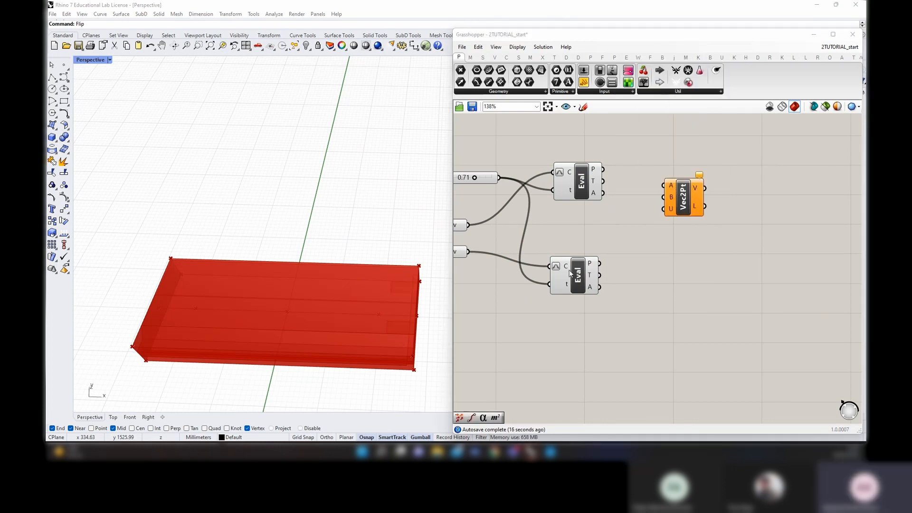
Connect the Average output AM to the Vector 2Pt input A and the upper Evaluate Curve's P output to input B
scroll(509, 278, "down", 2)
right_click_drag(510, 278, 683, 275)
right_click_drag(486, 274, 508, 274)
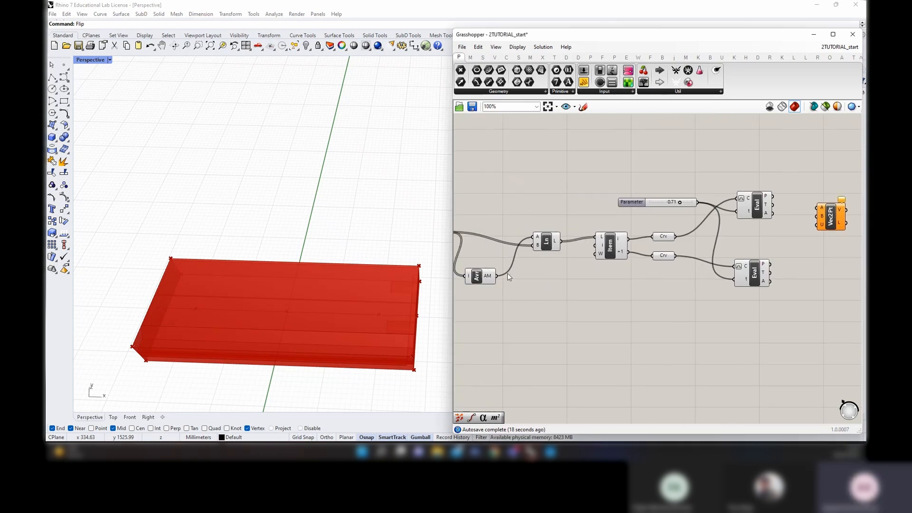
left_click_drag(512, 283, 816, 216)
left_click(772, 198)
left_click(832, 220)
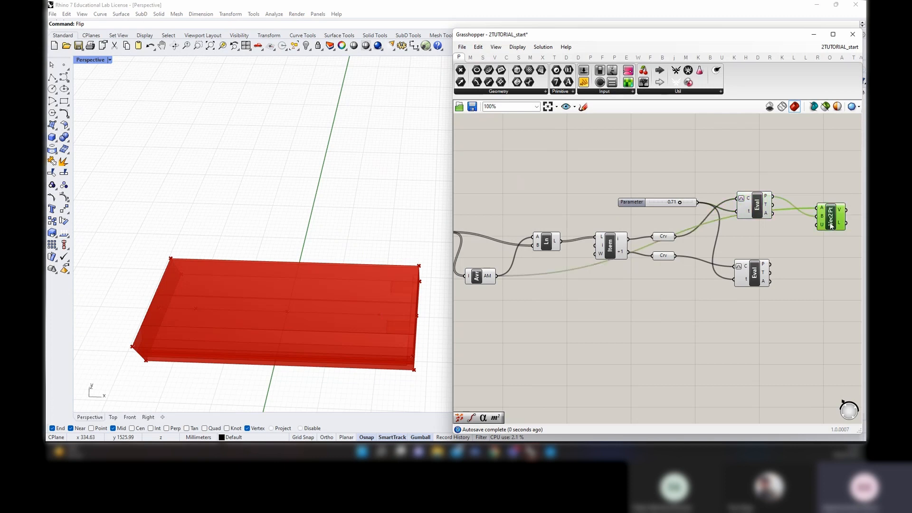
Add a Move component and place it well beyond Vector 2Pt, leaving room for components in between
right_click_drag(839, 290, 572, 294)
left_click(655, 240)
double_click(656, 244)
type("move")
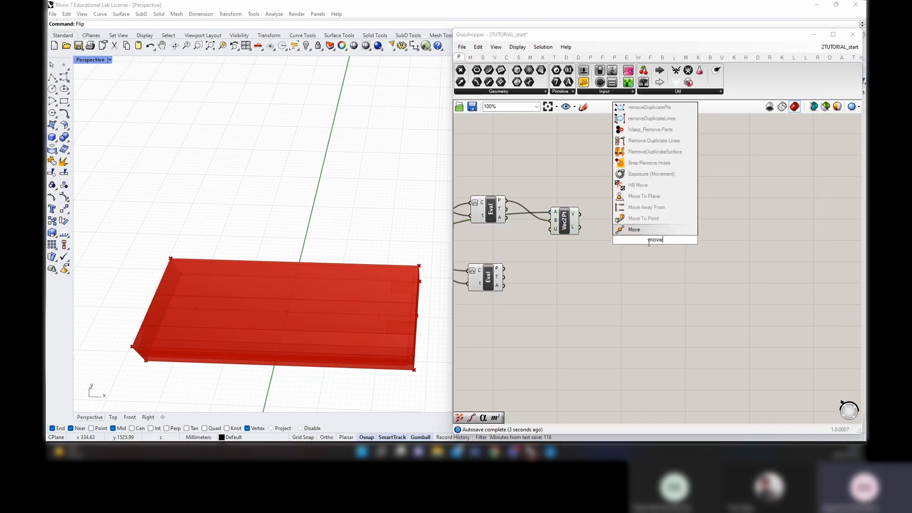
key("Return")
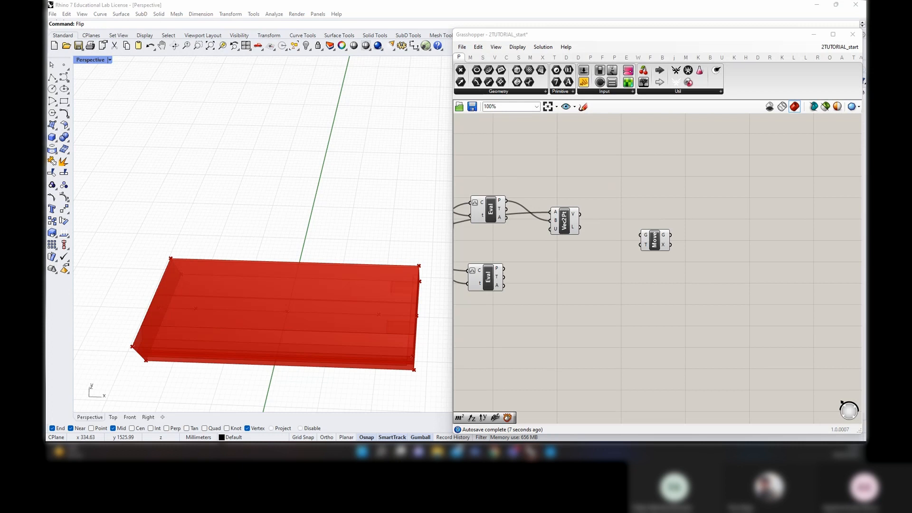
left_click_drag(663, 250, 670, 243)
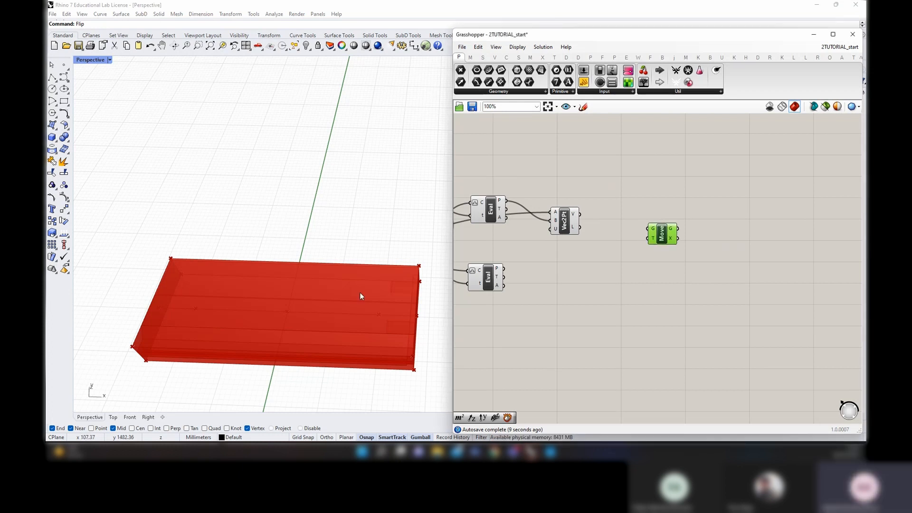
right_click_drag(360, 292, 397, 300)
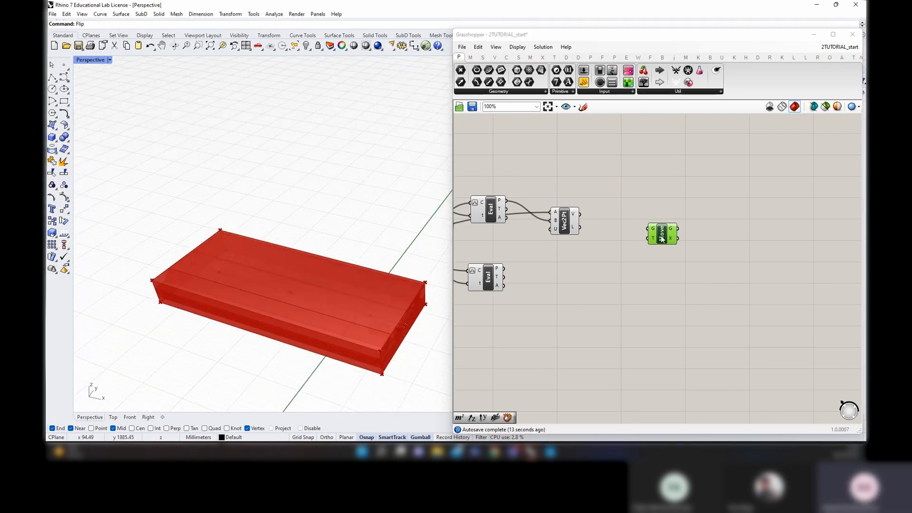
left_click_drag(662, 239, 724, 224)
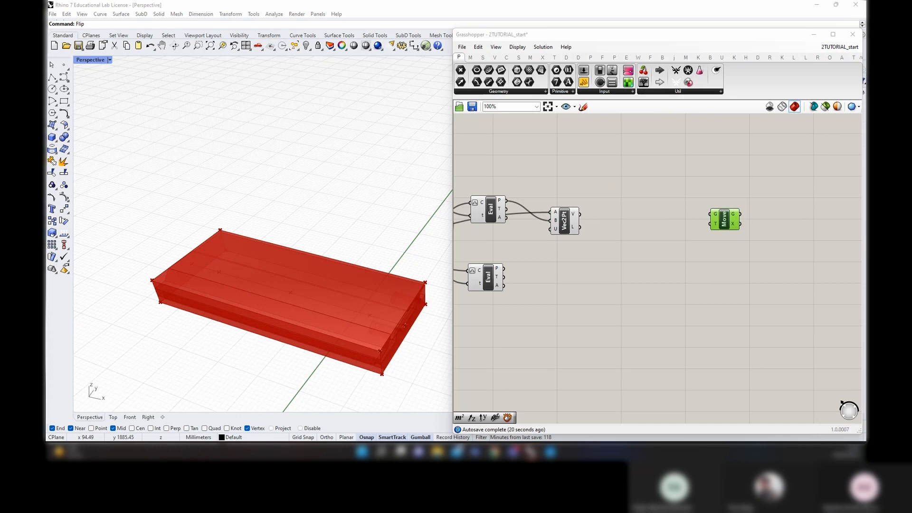
Add a YZ Plane component above Vector 2Pt, ahead of the Move component
left_click(657, 184)
double_click(657, 185)
type("yz")
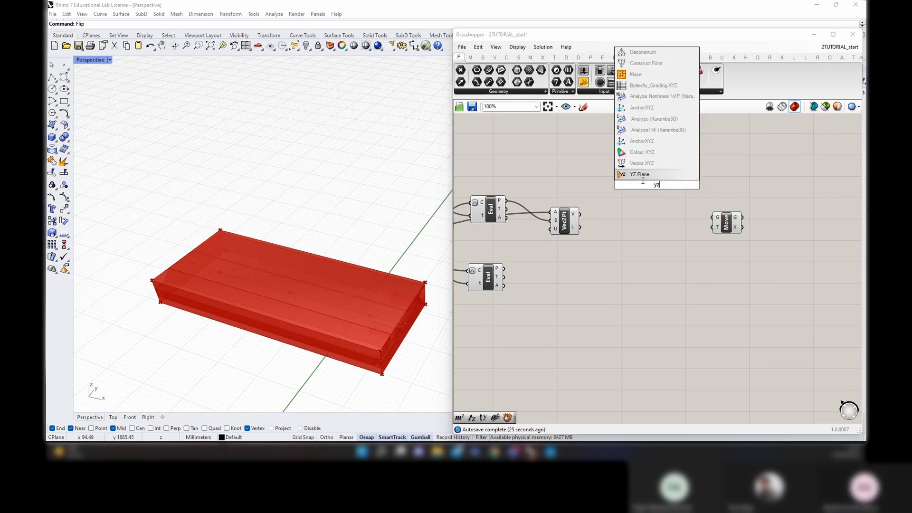
left_click(640, 163)
left_click_drag(655, 186, 618, 174)
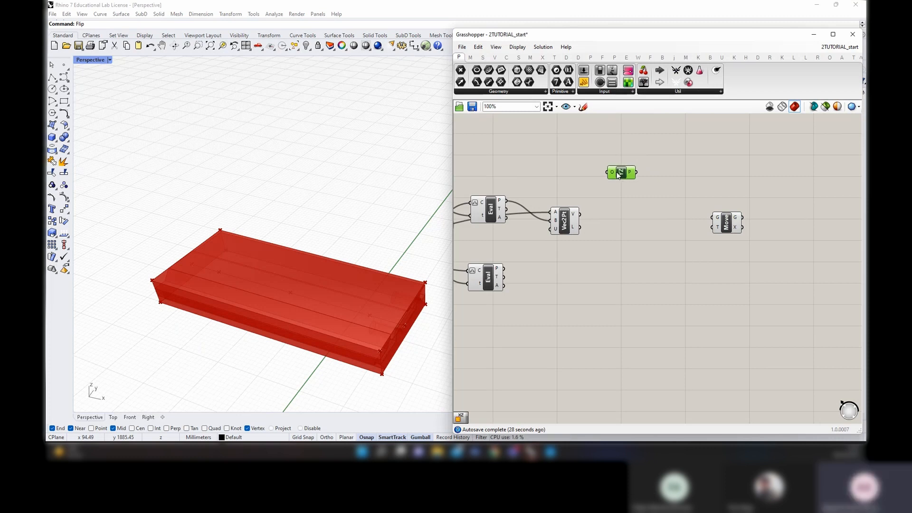
Examine the first Curve parameter and the upstream List Item of end faces to see which geometry each one holds
right_click_drag(519, 186, 587, 210)
left_click(496, 257)
right_click(467, 250)
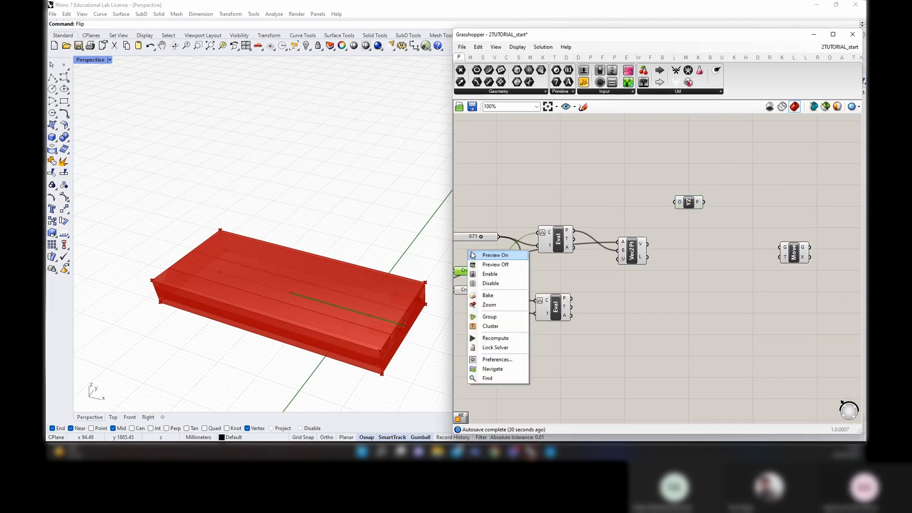
right_click_drag(468, 256, 651, 261)
right_click_drag(486, 279, 630, 260)
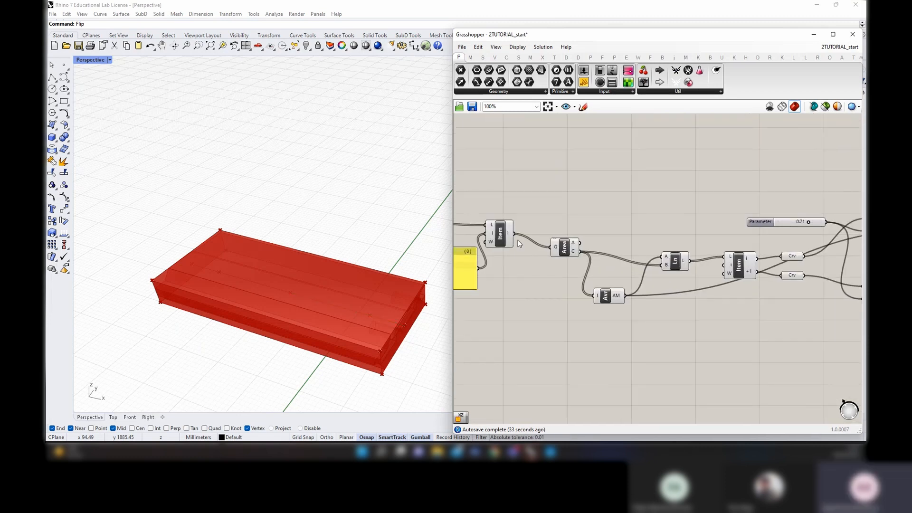
right_click_drag(519, 244, 658, 254)
right_click(639, 240)
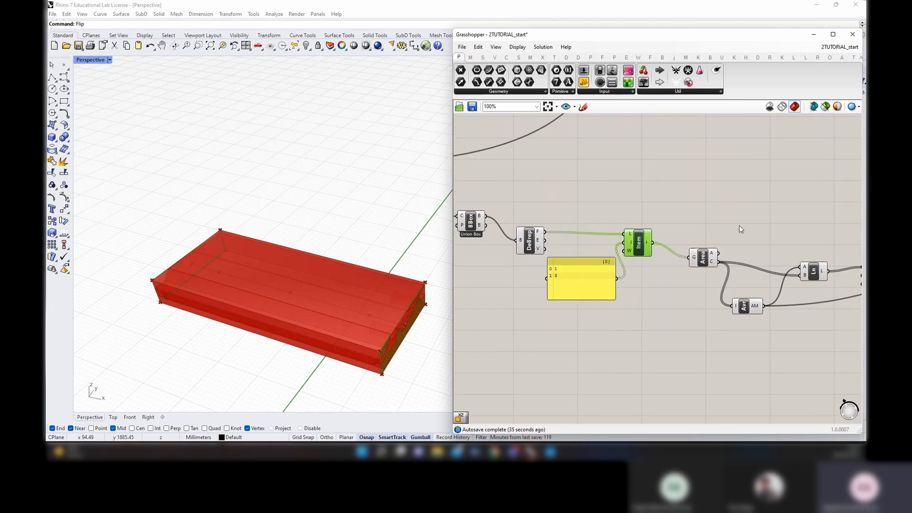
right_click_drag(765, 237, 758, 255)
scroll(606, 241, "down", 2)
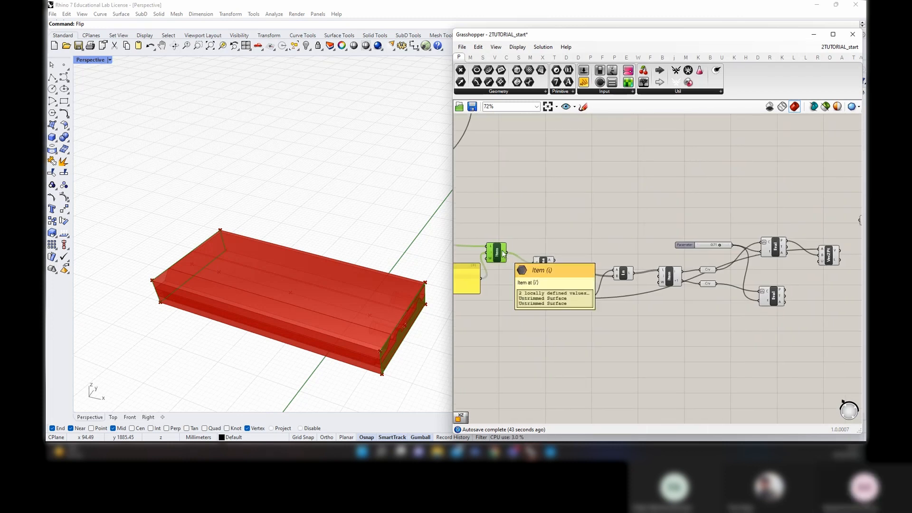
Add a List Item component above the Evaluate Curve components, ahead of the YZ Plane
right_click_drag(794, 218, 735, 219)
double_click(733, 216)
type("lui")
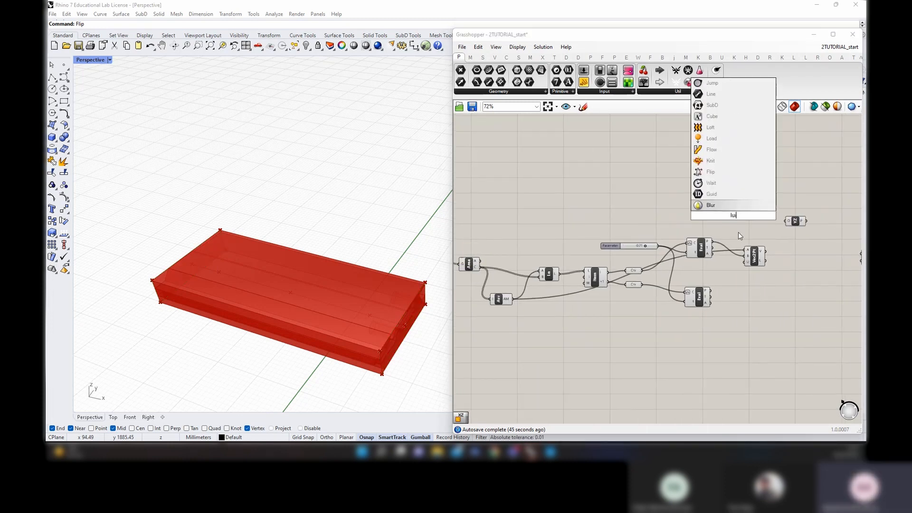
key("BackSpace")
type("ist")
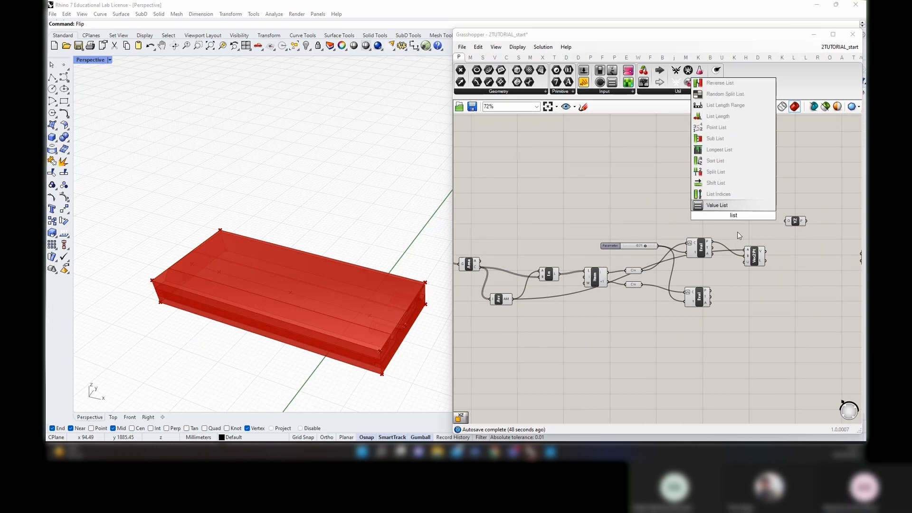
type(" item")
left_click(729, 205)
Connect the end-face List Item output to the new List Item's L input and its output i to the YZ Plane's O input
right_click_drag(455, 256, 502, 255)
left_click_drag(477, 258, 772, 212)
right_click_drag(800, 218, 733, 239)
scroll(733, 239, "up", 3)
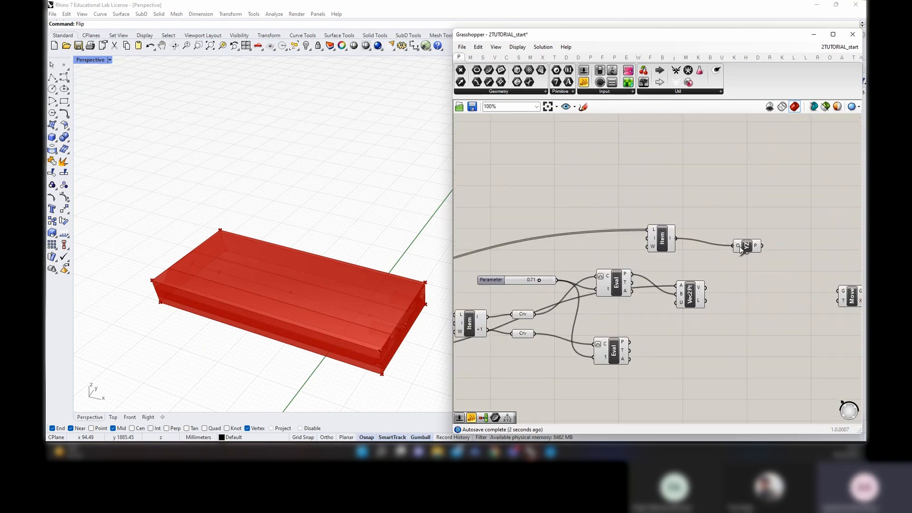
left_click_drag(743, 250, 731, 242)
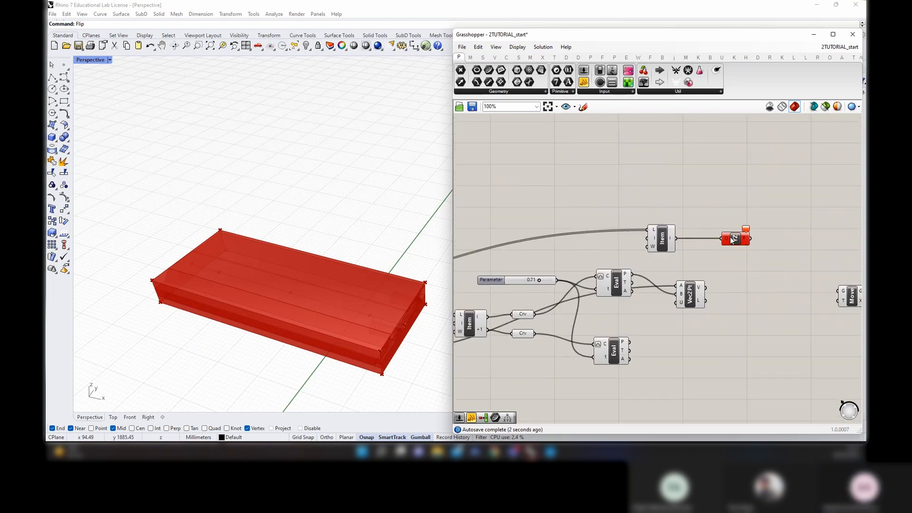
left_click(662, 237)
scroll(767, 229, "down", 2)
right_click_drag(638, 254, 693, 249)
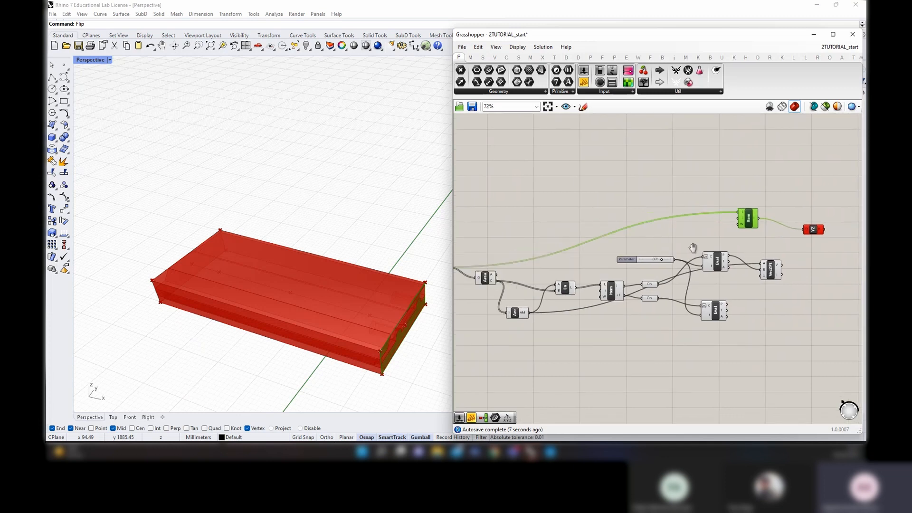
right_click_drag(692, 248, 659, 245)
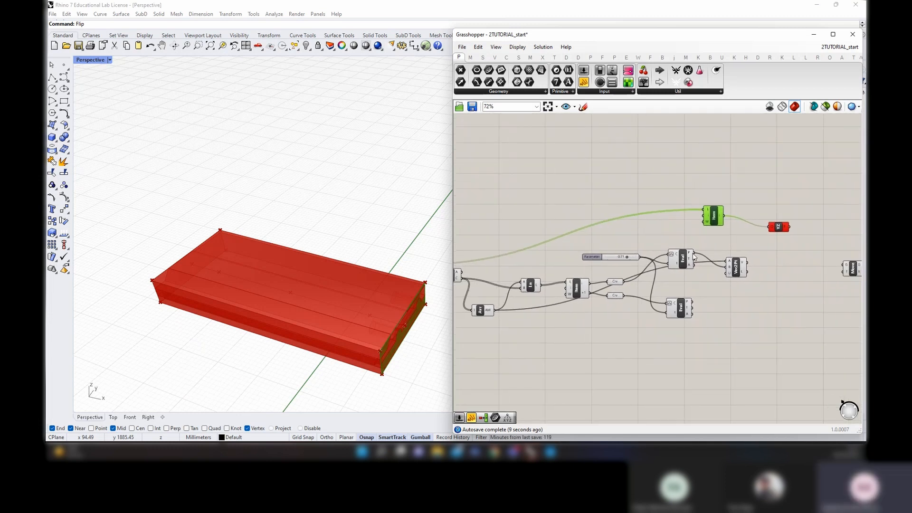
Connect the first Evaluate Curve's P output to the YZ Plane's O input in place of the List Item
left_click_drag(694, 257, 770, 227)
right_click_drag(788, 232, 652, 231)
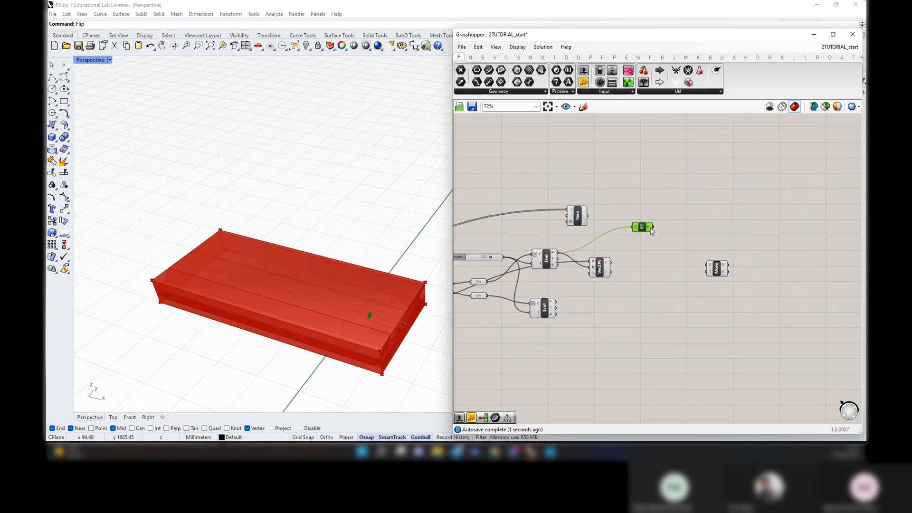
left_click_drag(652, 232, 640, 232)
left_click_drag(639, 231, 622, 232)
Add a Surface parameter beside the YZ Plane and connect the plane's P output to it
double_click(656, 234)
type("sy")
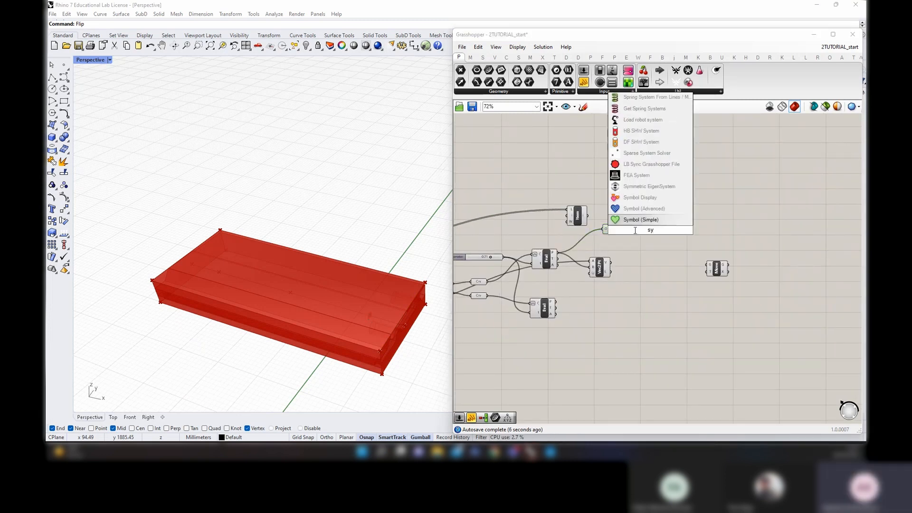
key("BackSpace")
type("urfa")
left_click(650, 221)
scroll(627, 229, "up", 4)
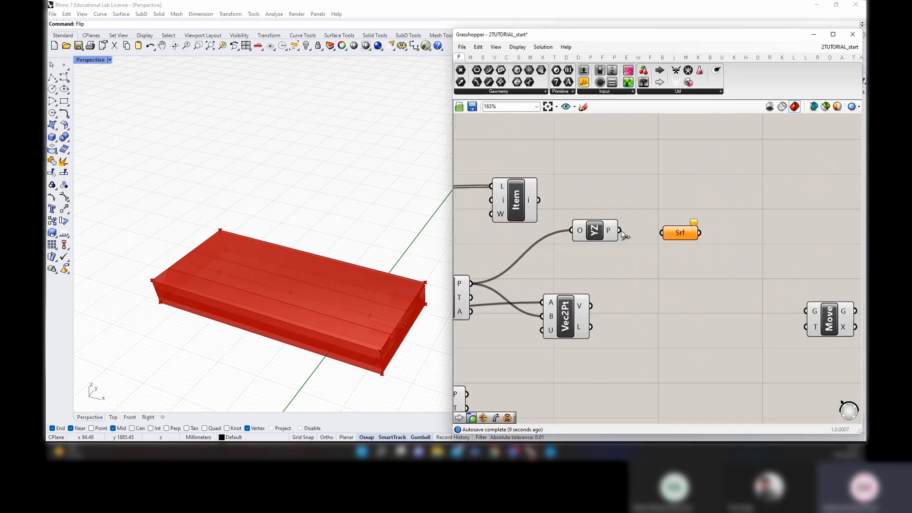
left_click_drag(664, 234, 662, 233)
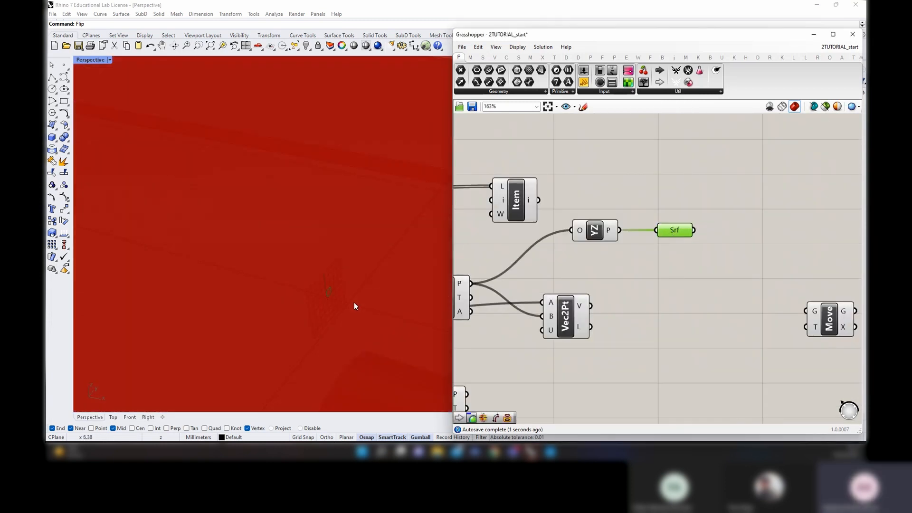
scroll(328, 296, "down", 2)
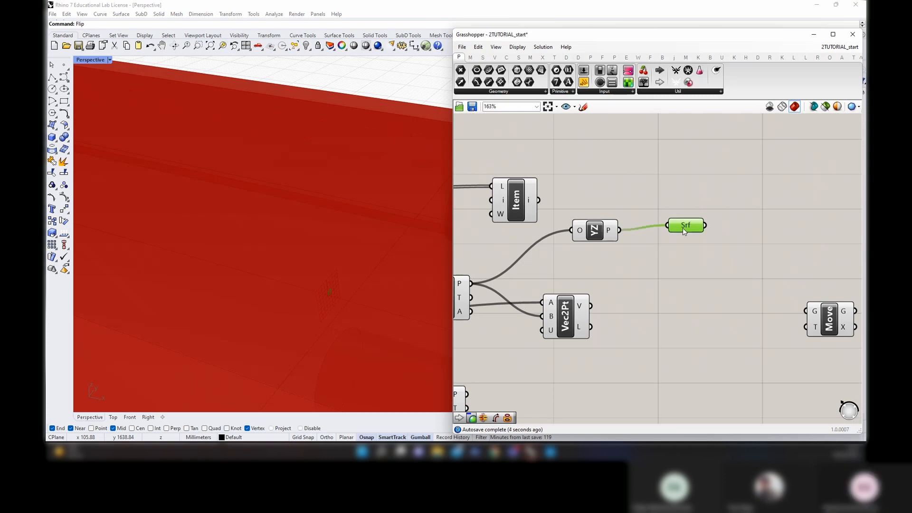
Add a Scale component beyond the Surface parameter, above the Move component
scroll(682, 224, "down", 3)
double_click(707, 241)
type("scale")
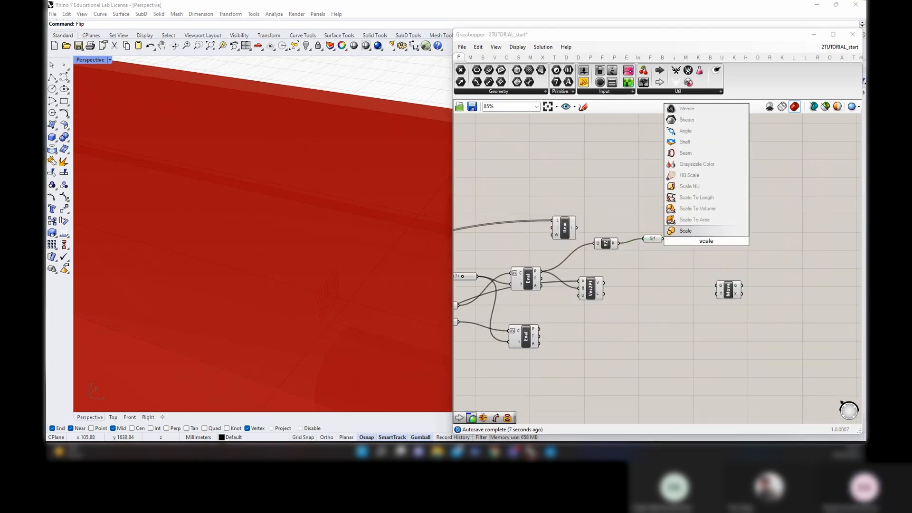
key("Return")
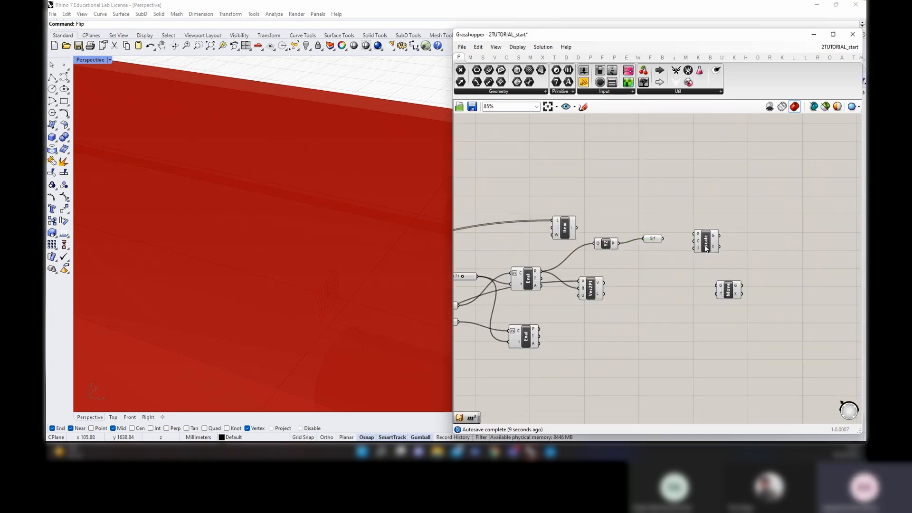
left_click_drag(708, 247, 751, 247)
Add an Area component above the wire between the Surface parameter and Scale
double_click(690, 216)
type("area")
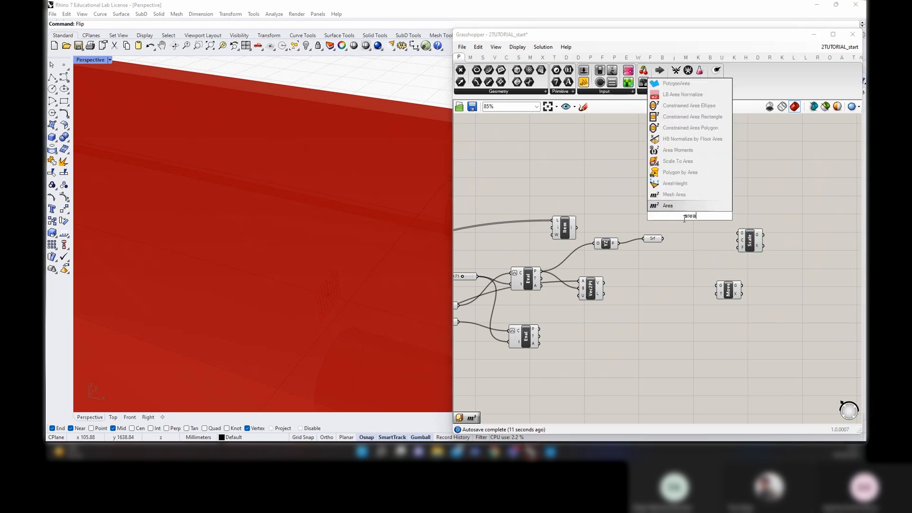
key("Return")
left_click_drag(671, 218, 674, 225)
left_click_drag(689, 218, 684, 215)
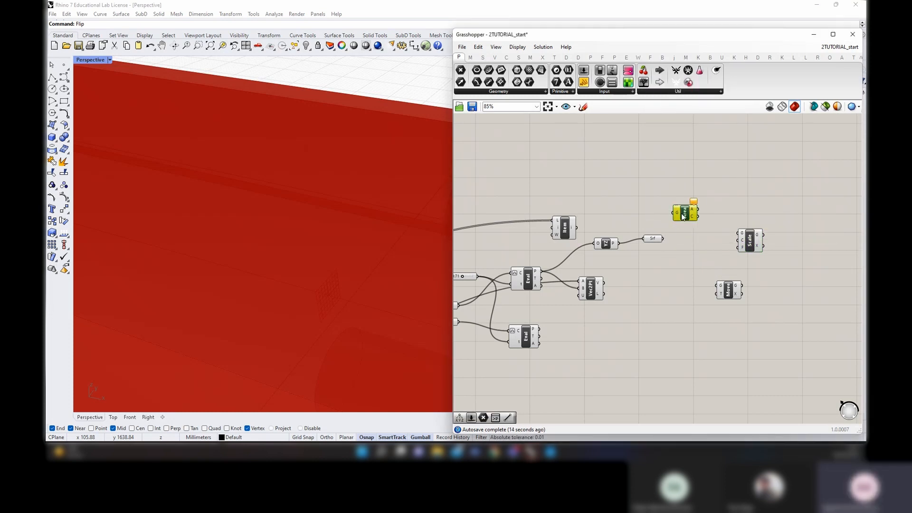
Connect the Surface parameter to Scale's G input and the YZ Plane's P output to Scale's C input
left_click(573, 230)
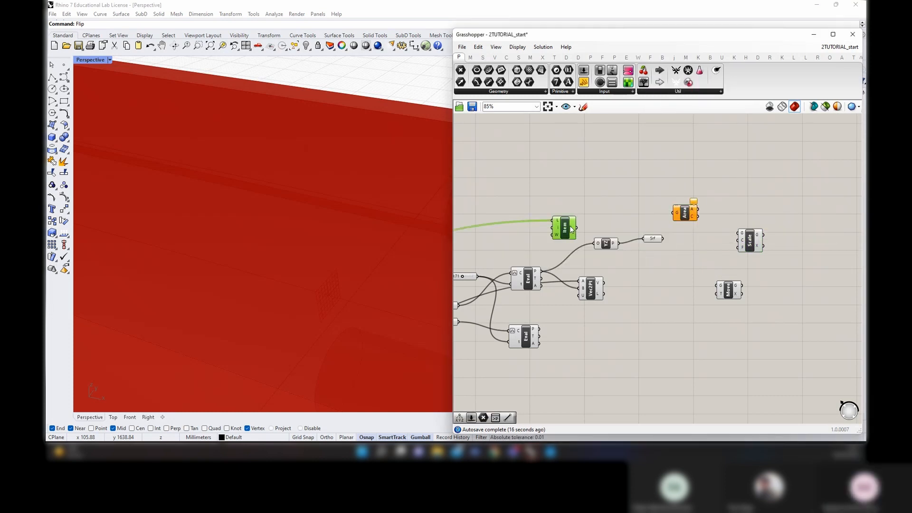
left_click(606, 244)
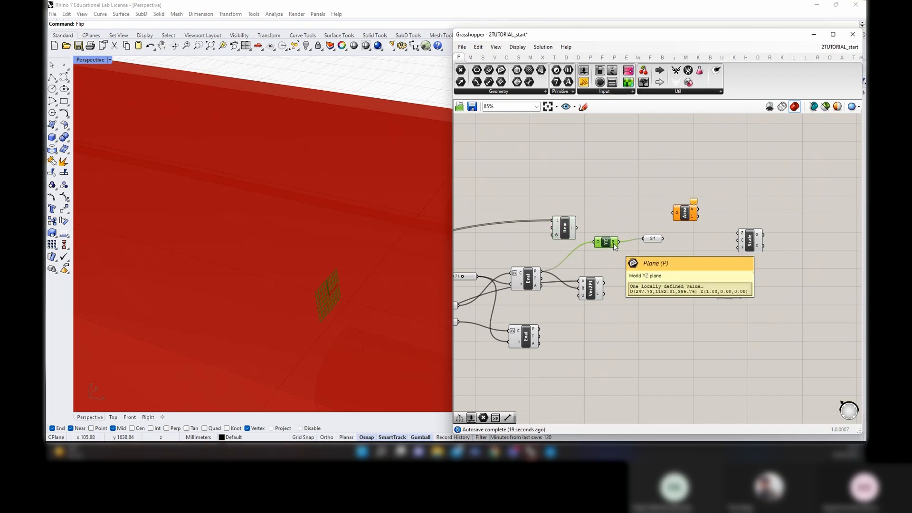
left_click_drag(613, 243, 743, 248)
Add a number slider set to 500 and connect it to Scale's F input
double_click(708, 259)
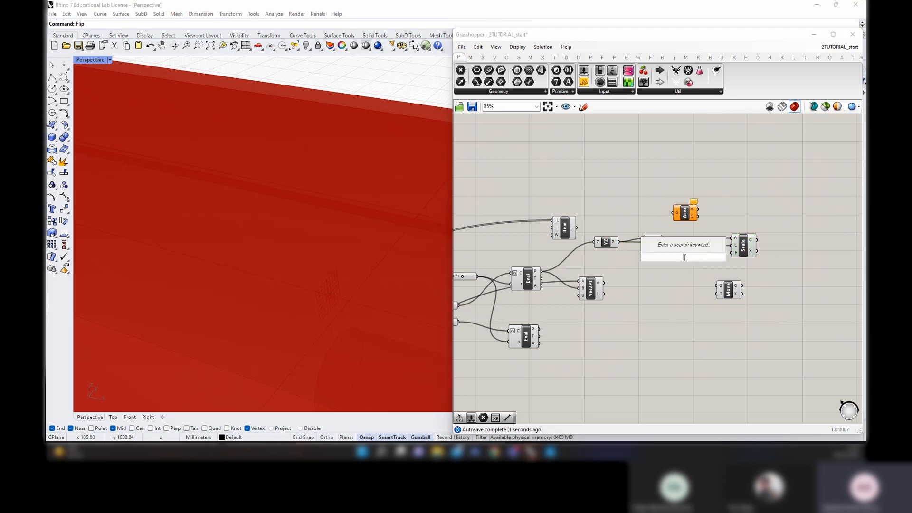
type("500")
key("Return")
left_click_drag(730, 255, 732, 253)
left_click(743, 247)
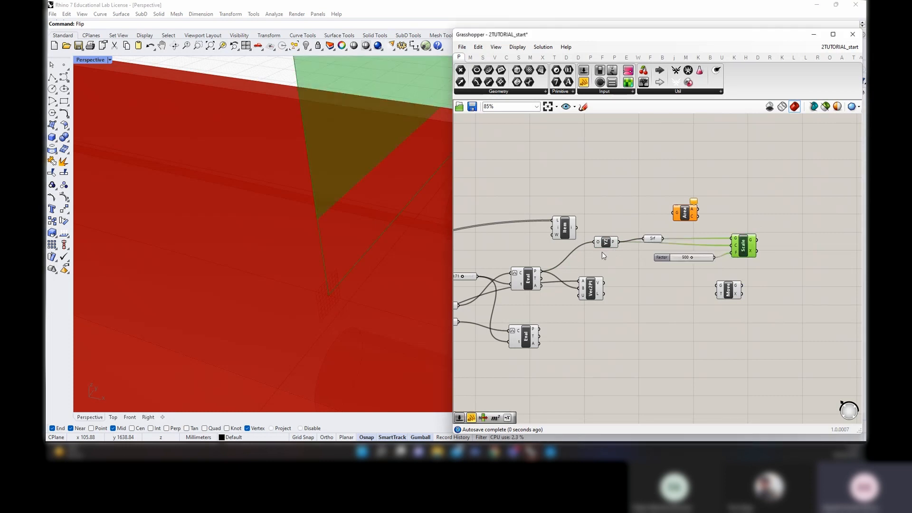
scroll(371, 262, "down", 10)
right_click_drag(372, 261, 291, 275)
scroll(401, 247, "down", 5)
Trace the definition upstream and examine what the end-face List Item and the List Item beside the YZ Plane hold
left_click_drag(653, 239, 651, 233)
right_click_drag(623, 248, 701, 237)
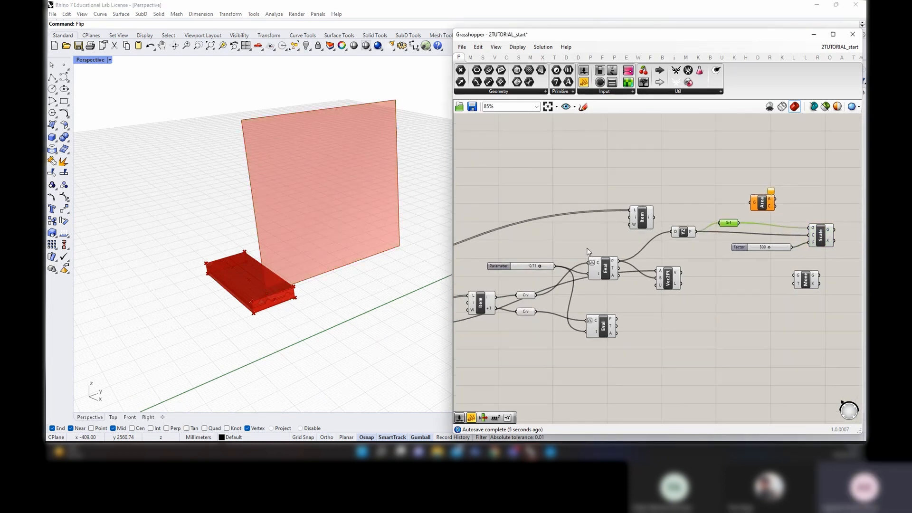
mouse_move(522, 285)
right_mouse_down()
mouse_move(686, 257)
mouse_move(586, 273)
mouse_move(595, 275)
right_mouse_up()
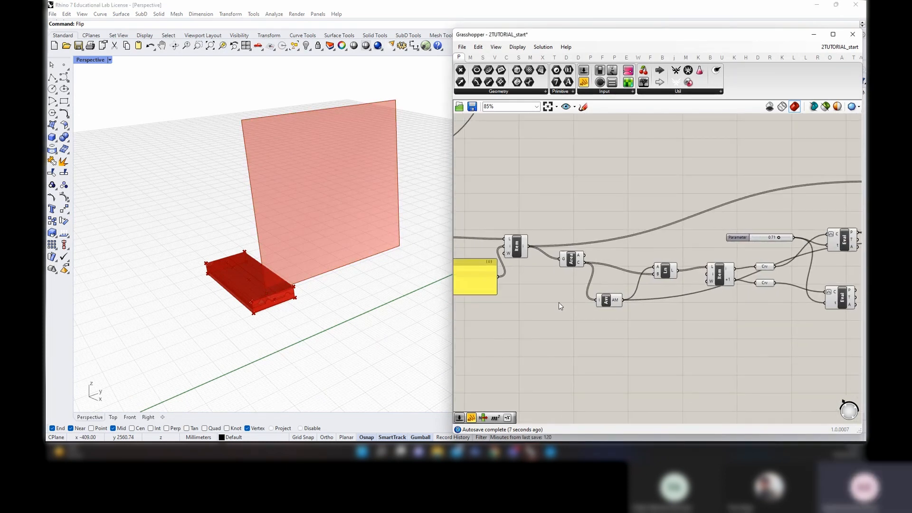
right_click_drag(559, 302, 662, 313)
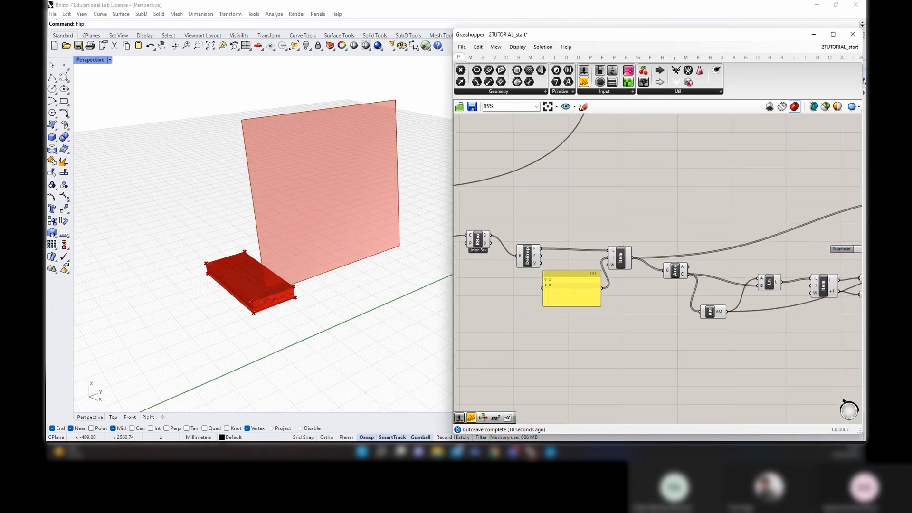
left_click(620, 259)
scroll(793, 251, "down", 2)
right_click_drag(792, 250, 609, 262)
left_click(728, 233)
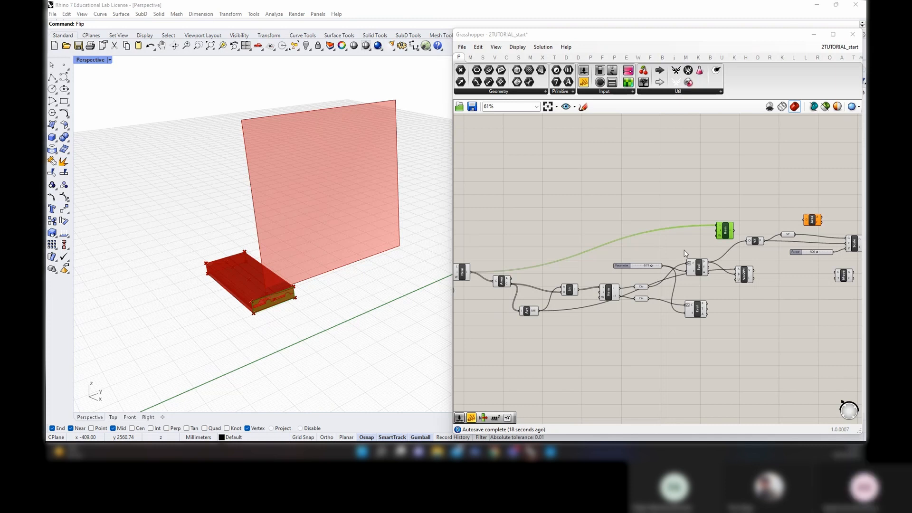
Add a Volume component above the Evaluate Curve components and connect the Bounding Box output to its G input
double_click(623, 226)
type("Volume")
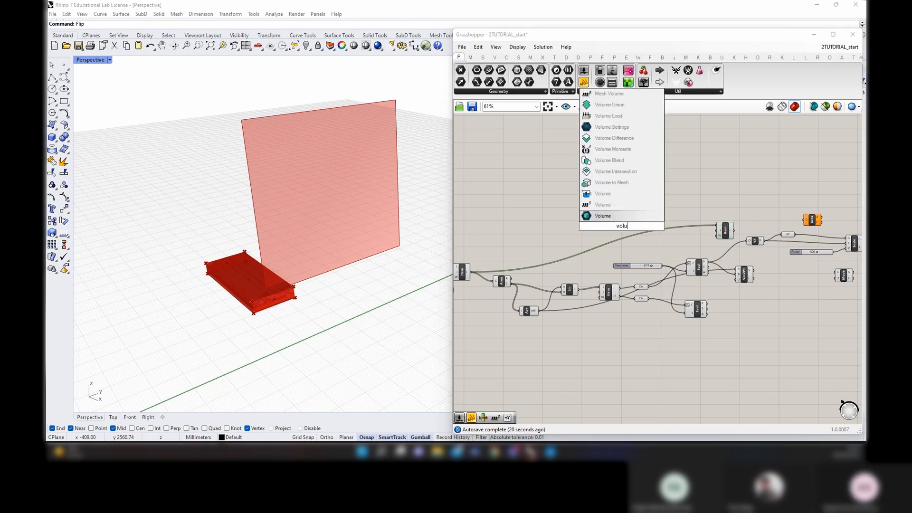
left_click(603, 199)
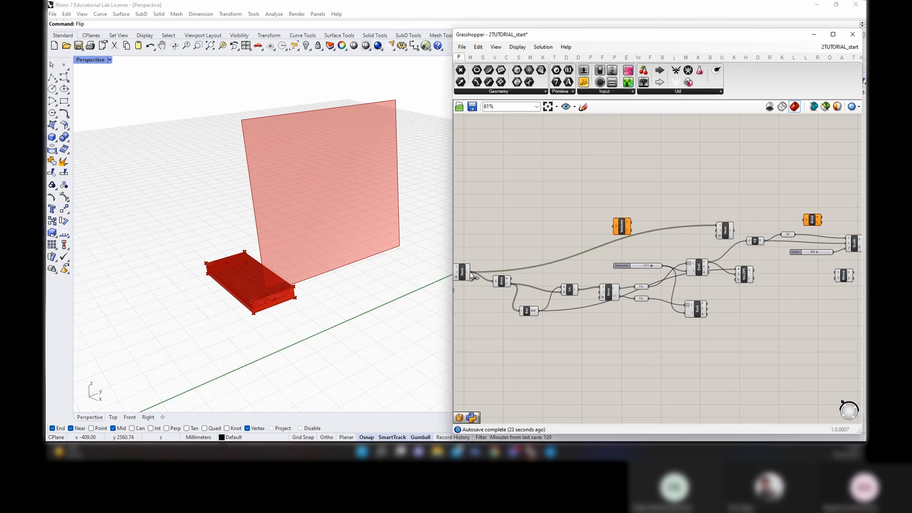
right_click_drag(487, 267, 575, 254)
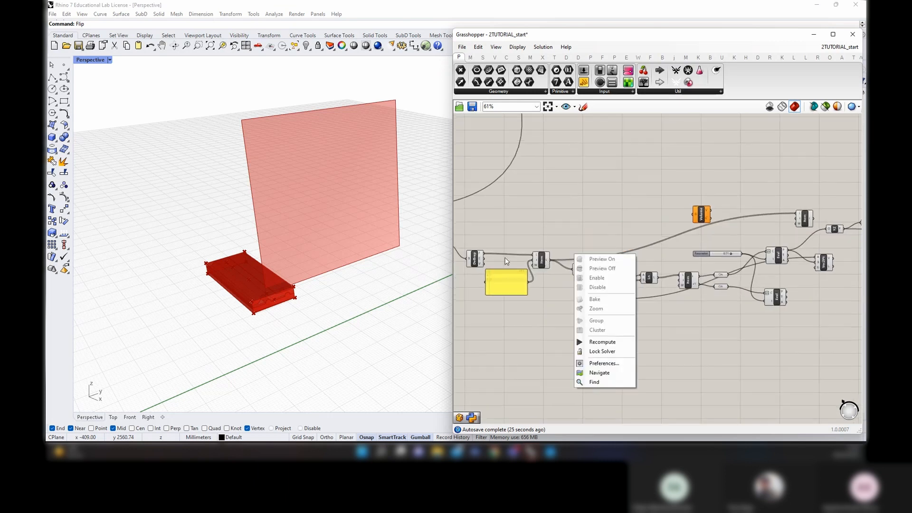
left_click(506, 260)
right_click_drag(499, 242, 571, 247)
left_click_drag(776, 218, 777, 219)
left_click(782, 221)
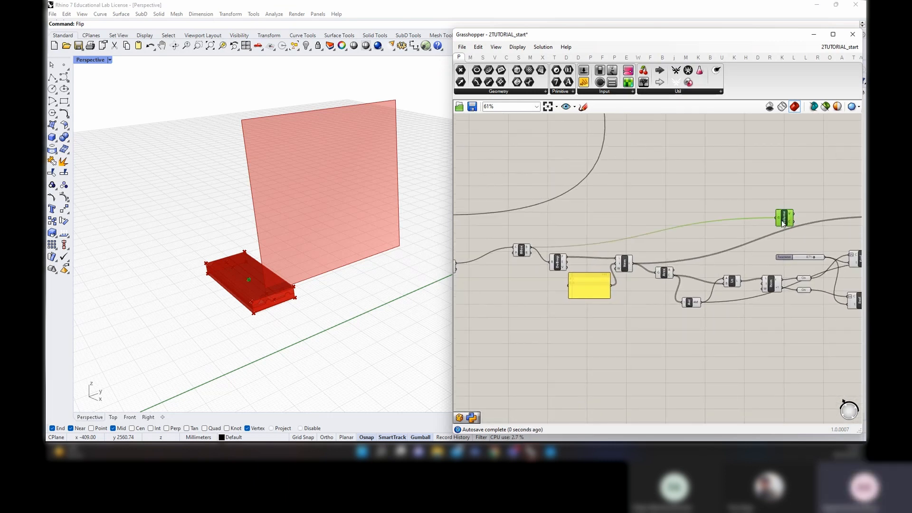
Connect the Volume component's centroid output to the YZ Plane's O input
right_click_drag(823, 228, 586, 252)
left_click_drag(553, 245, 592, 252)
scroll(588, 230, "up", 2)
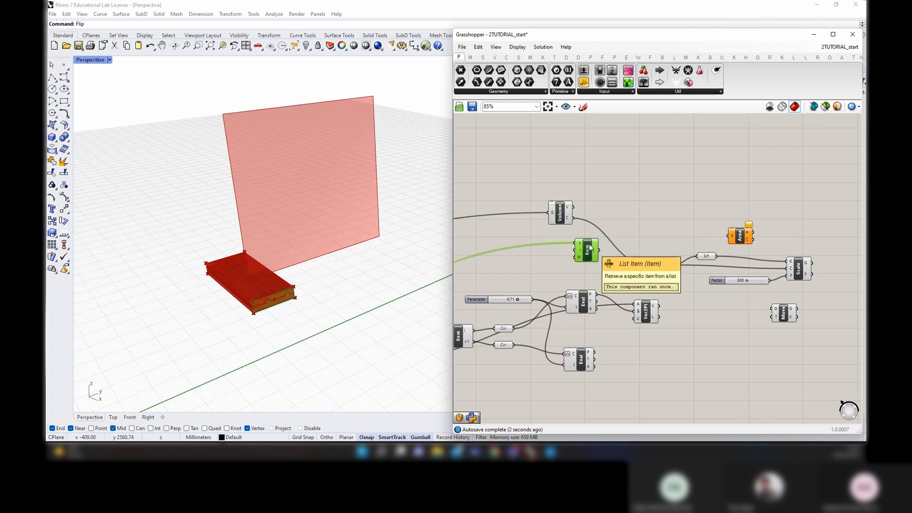
Connect the Surface parameter to Area's G input and Area's centroid output to Scale's C input
right_click_drag(749, 259, 691, 258)
left_click_drag(659, 255, 730, 268)
left_click(741, 268)
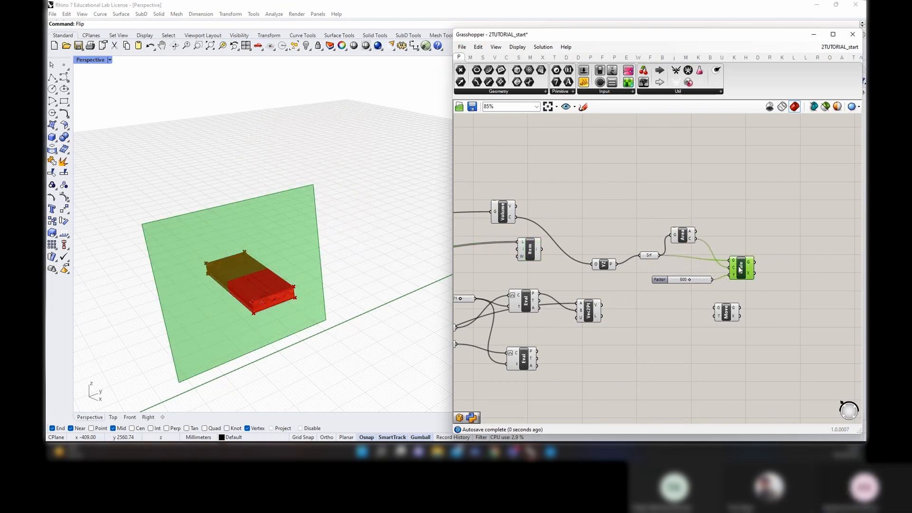
Delete the unused List Item beside the YZ Plane and move the Volume component down into its place
left_click_drag(542, 267, 506, 249)
key("Delete")
left_click_drag(504, 213, 504, 243)
right_click_drag(662, 251, 681, 239)
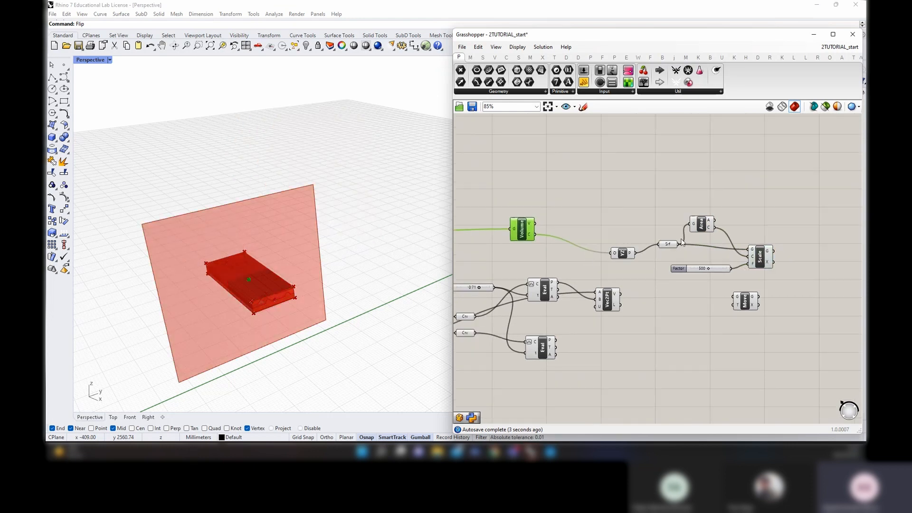
Move the components from Volume through Scale upwards and group them
left_click_drag(773, 277, 573, 213)
left_click(645, 247)
left_click_drag(766, 242, 503, 178)
right_click(516, 174)
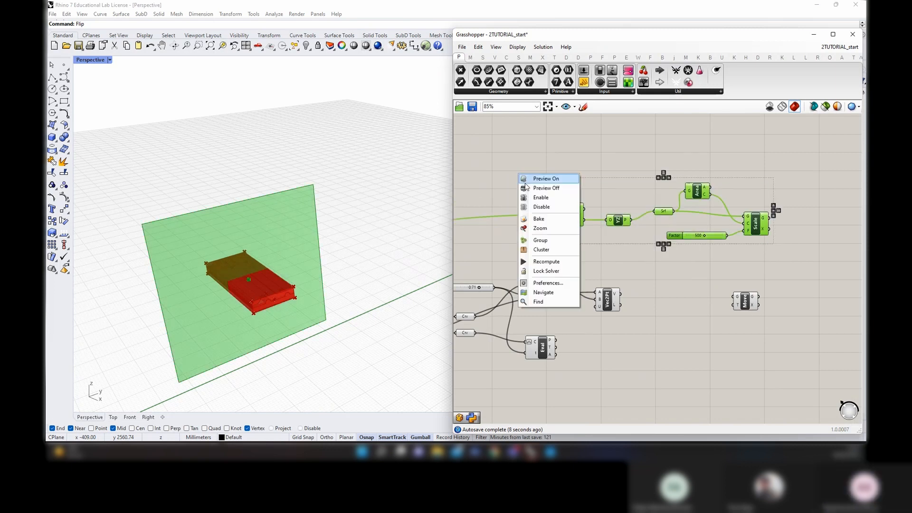
left_click(547, 240)
Name the new group "cutting plane" and move it further above the Evaluate Curve components
left_click(540, 186)
right_click(603, 191)
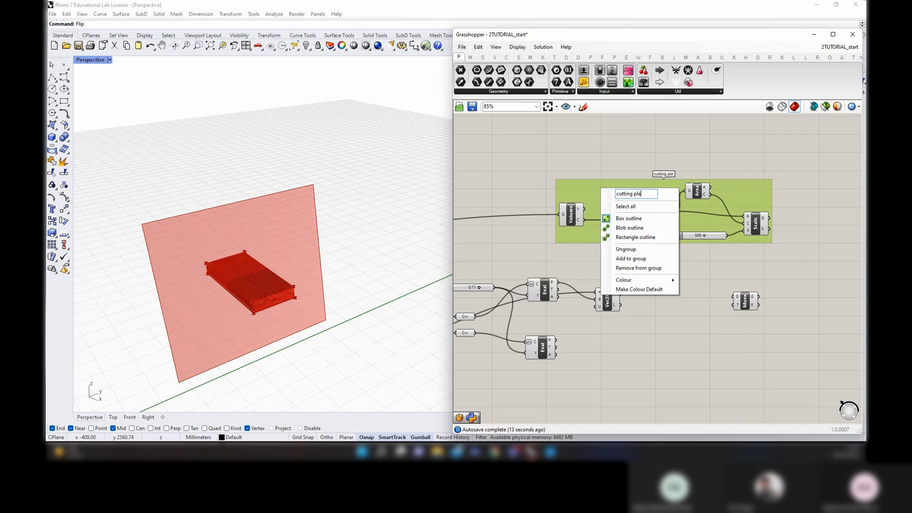
left_click(549, 188)
left_click_drag(640, 233, 620, 202)
Connect Scale's G output to Move's G input and Vector 2Pt's V output to Move's T input
right_click_drag(630, 269, 619, 231)
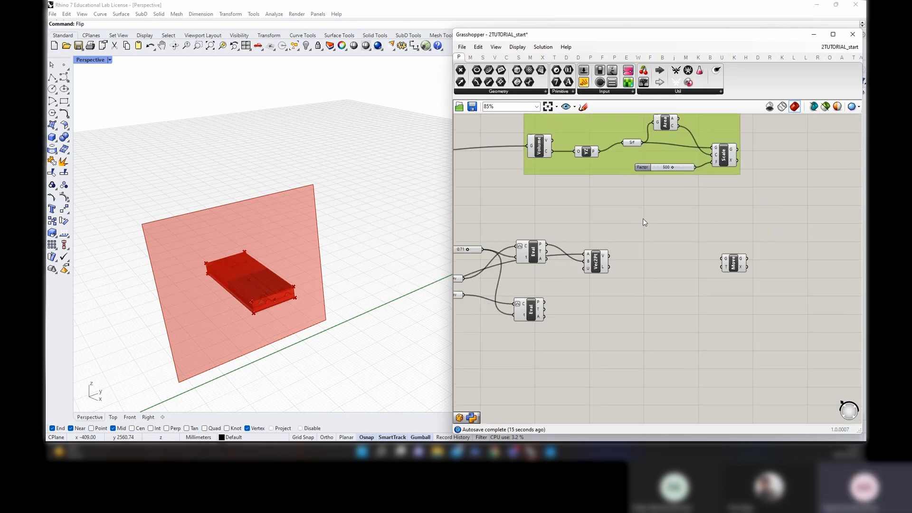
left_click(726, 162)
left_click_drag(738, 149, 723, 258)
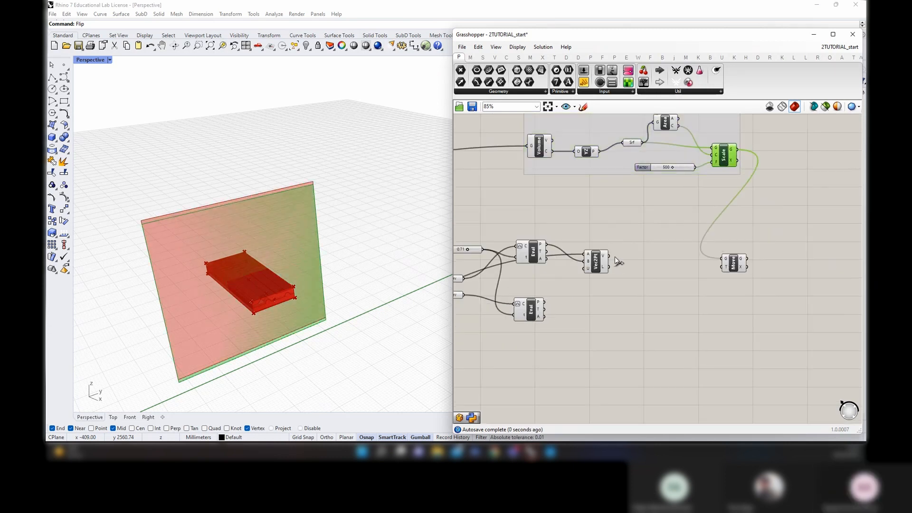
left_click_drag(609, 256, 720, 268)
right_click_drag(619, 281, 625, 257)
left_click_drag(727, 257, 612, 235)
left_click_drag(620, 243, 633, 252)
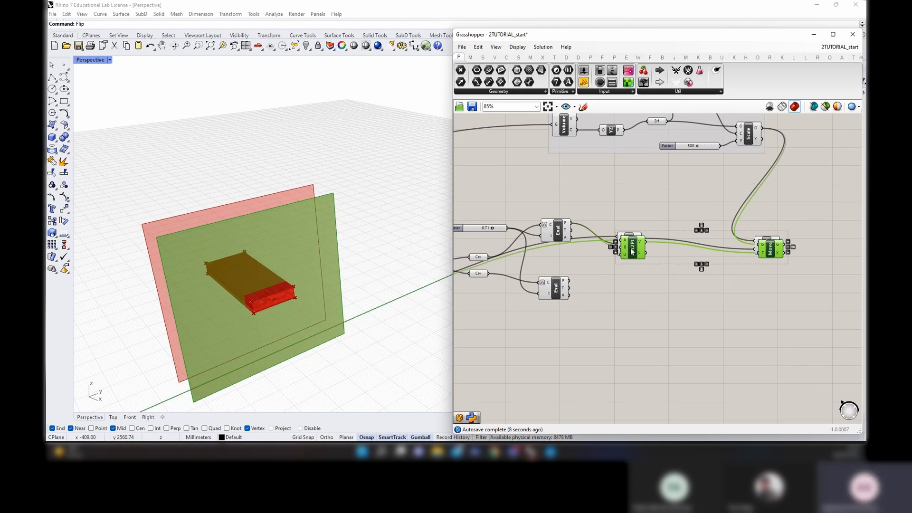
key("ctrl+z")
Duplicate the first Evaluate Curve, Vector 2Pt and Move chain below itself and delete the old second Evaluate Curve
left_click_drag(766, 252, 807, 253)
left_click_drag(797, 263, 559, 298)
key("Delete")
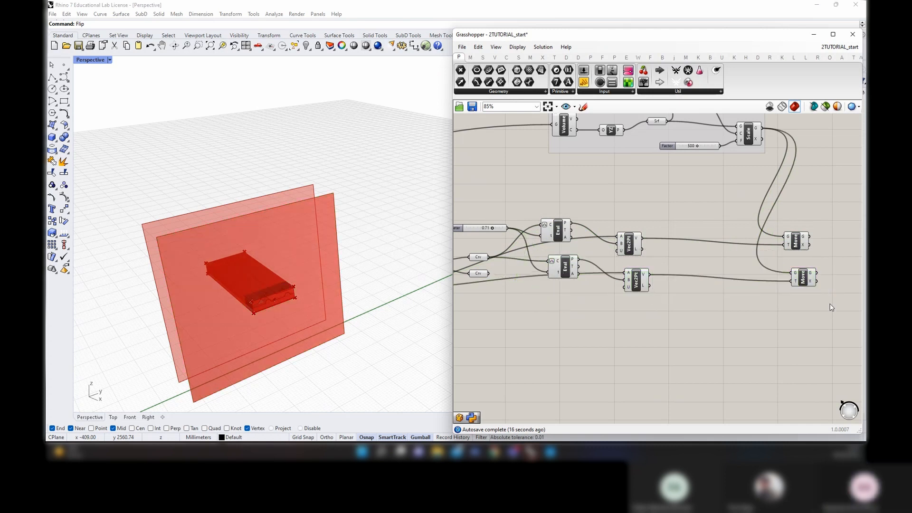
Align the duplicated chain below the first one and connect the second Curve parameter to its Evaluate Curve's C input
left_click_drag(810, 302, 565, 273)
left_click_drag(565, 272, 553, 299)
left_click_drag(504, 280, 559, 289)
left_click(520, 316)
Inspect the two moved cutting planes against the plank by selecting both Move components
right_click_drag(336, 260, 376, 296)
right_click_drag(189, 306, 232, 306, "shift")
scroll(355, 264, "up", 5)
left_click_drag(823, 317, 801, 236)
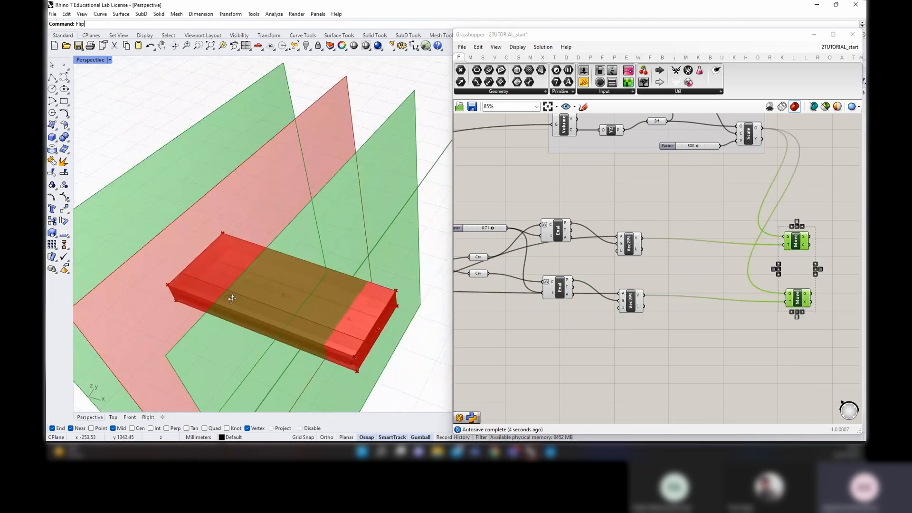
right_click_drag(230, 295, 279, 246)
scroll(764, 303, "down", 4)
Turn off the preview of all components in the definition
left_click_drag(779, 306, 451, 157)
left_click(530, 153)
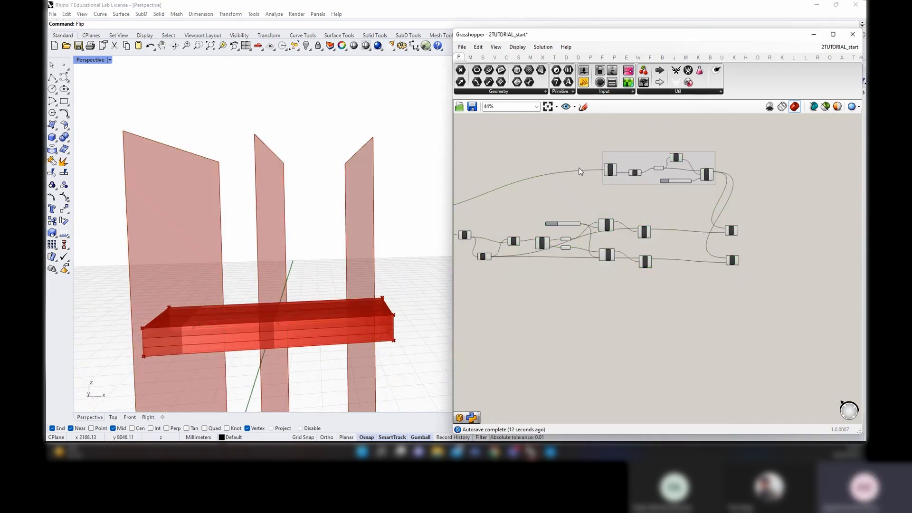
key("ctrl+a")
left_click(568, 161)
right_click_drag(517, 170, 651, 186)
scroll(651, 187, "down", 3)
left_click(801, 262)
left_click_drag(813, 271, 508, 170)
right_click(509, 171)
left_click(522, 183)
left_click(803, 232)
right_click_drag(803, 232, 649, 252)
scroll(649, 252, "up", 5)
scroll(625, 252, "up", 3)
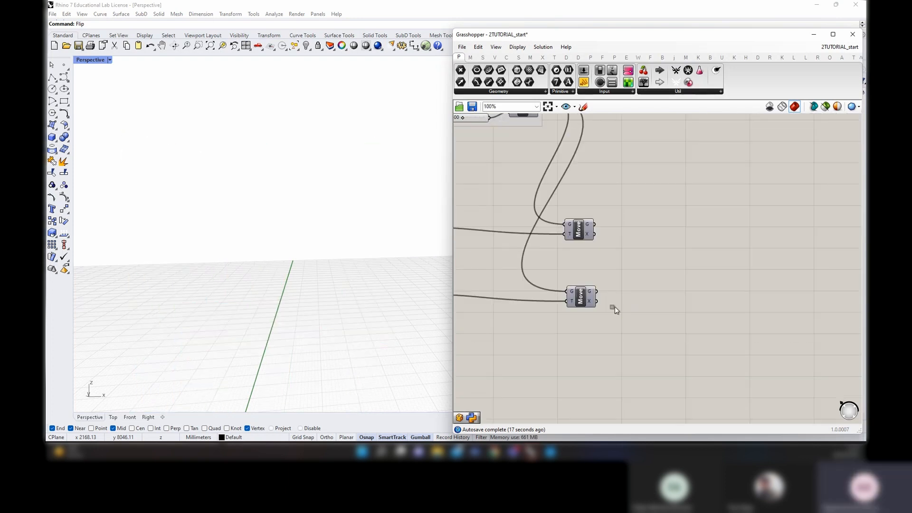
Turn the preview back on for only the two Move components
double_click(625, 252)
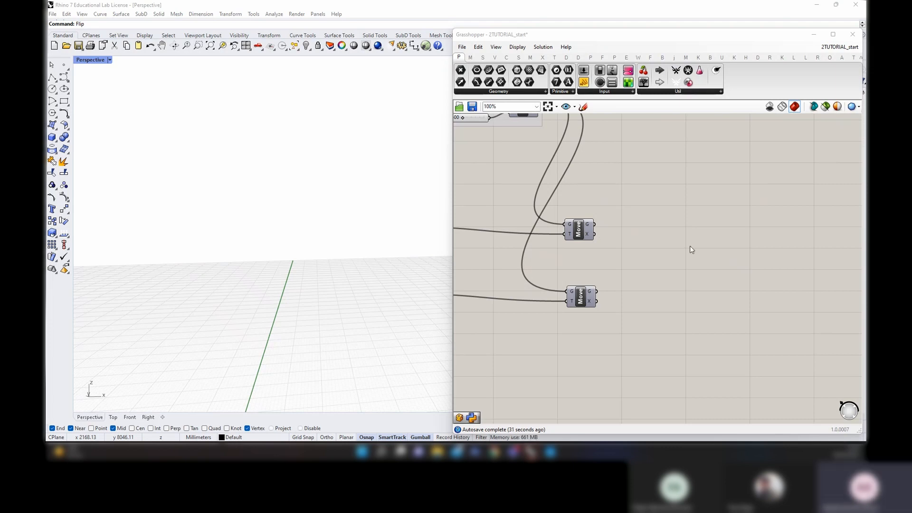
left_click_drag(656, 330, 561, 207)
key("ctrl+q")
left_click(657, 246)
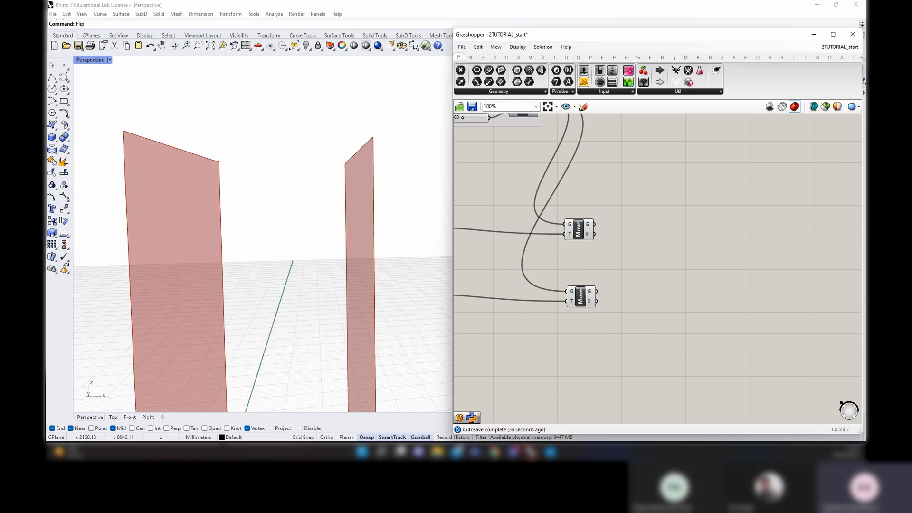
double_click(663, 234)
type("brep brep")
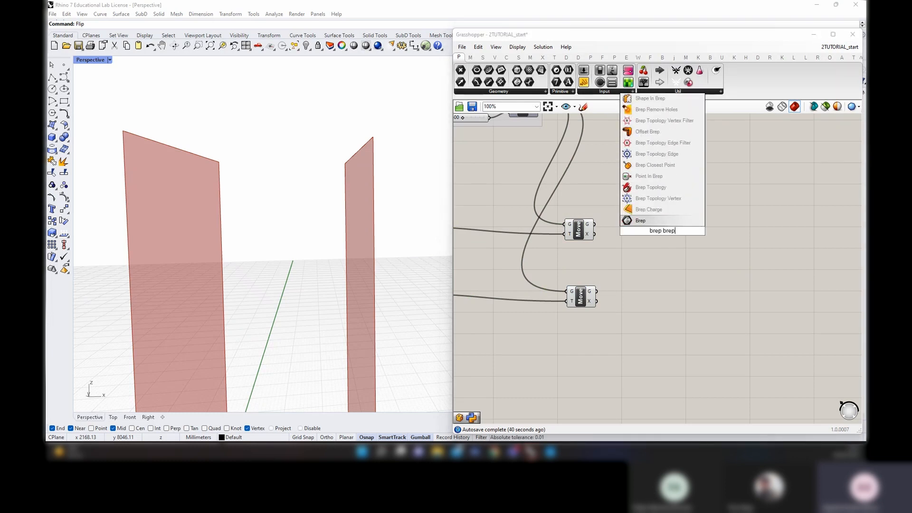
key("Escape")
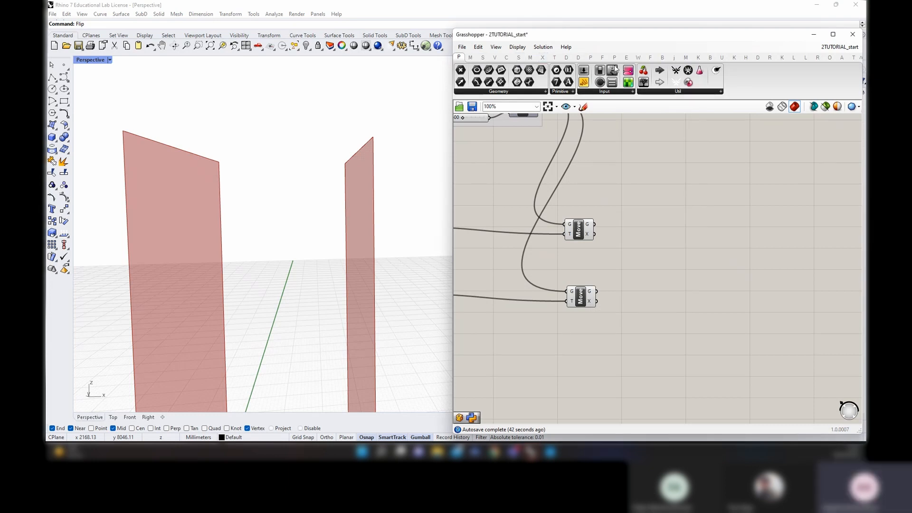
Widen the Grasshopper window and add a Brep | Brep intersection component beside the two Move components
left_click_drag(454, 70, 355, 71)
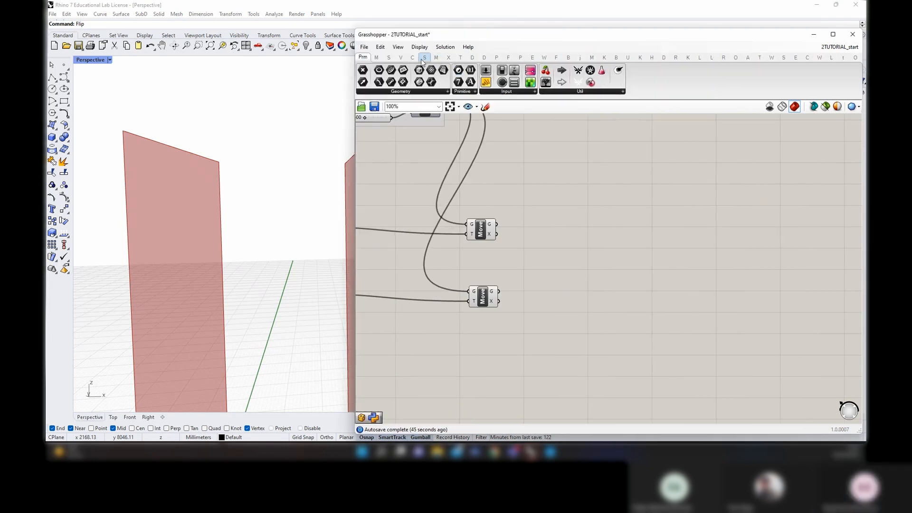
left_click(424, 58)
left_click(448, 58)
left_click(462, 91)
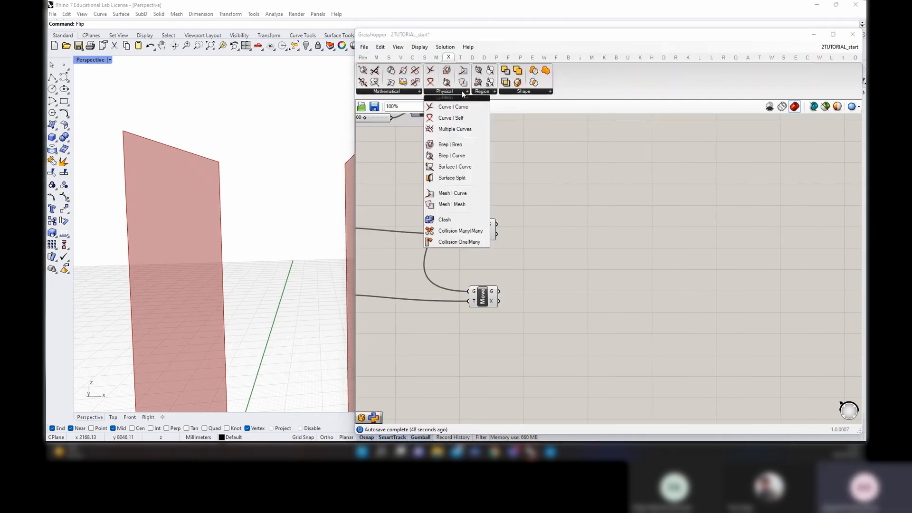
left_click(454, 143)
left_click(576, 246)
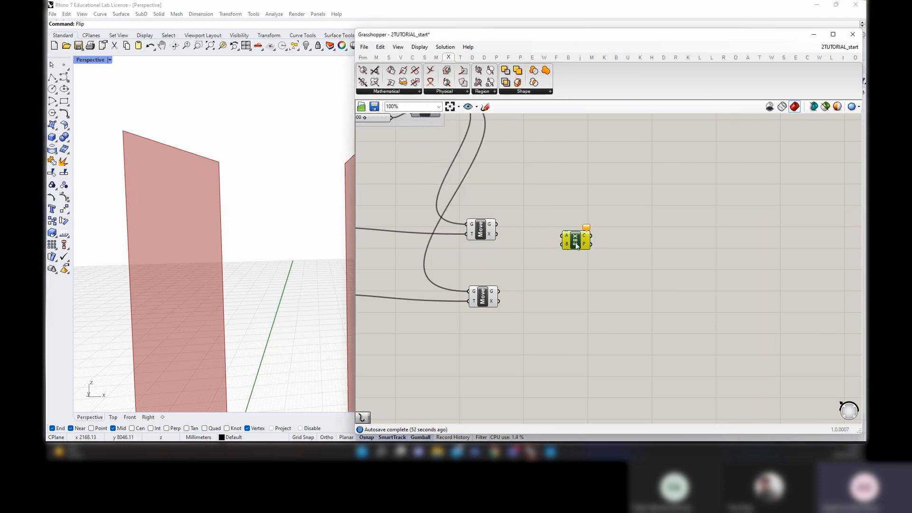
right_click_drag(519, 232, 647, 258)
left_click_drag(709, 272, 721, 264)
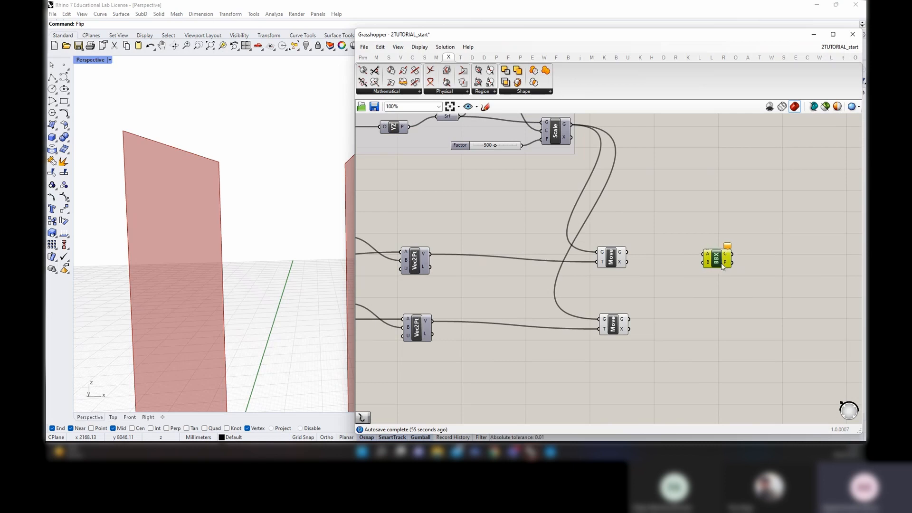
Connect the plank geometry to the intersection's A input and the first Move's G output to its B input
scroll(729, 270, "down", 3)
right_click_drag(550, 259, 592, 239)
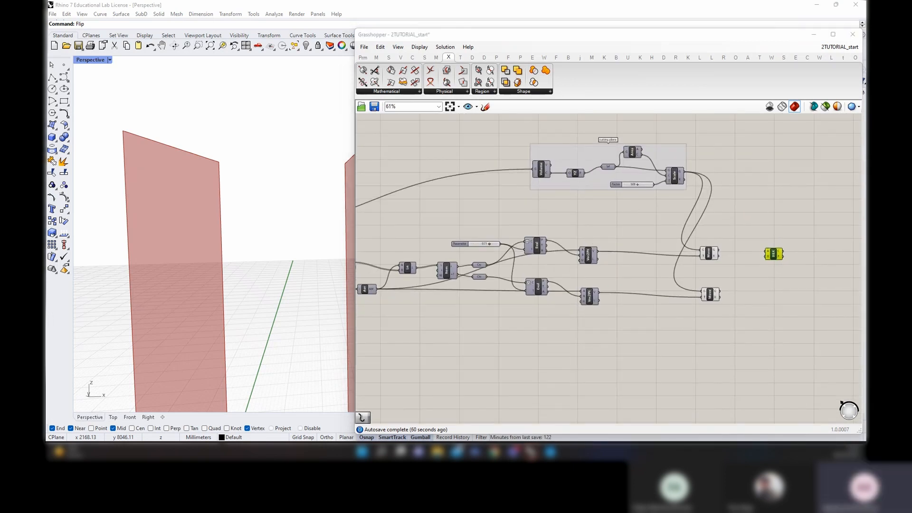
right_click_drag(561, 281, 755, 268)
right_click_drag(387, 212, 495, 225)
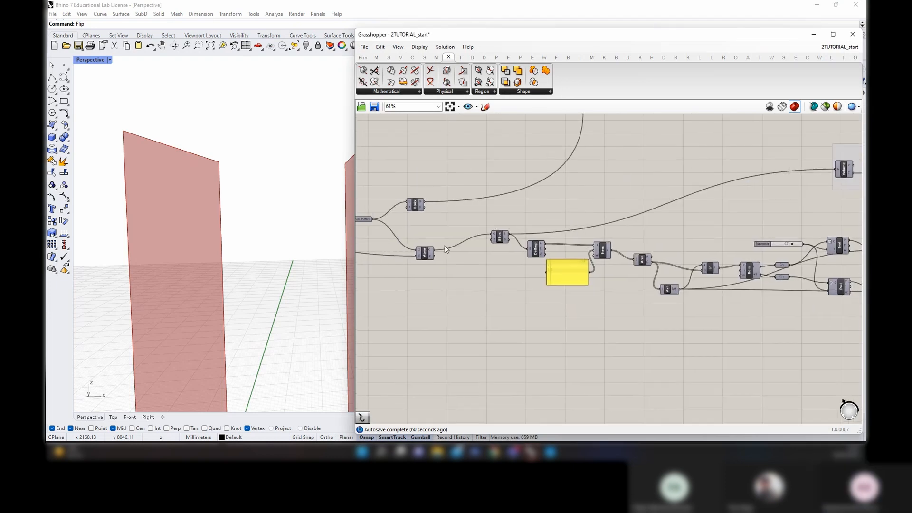
left_click_drag(434, 249, 783, 252)
scroll(478, 251, "down", 4)
scroll(789, 252, "up", 5)
left_click_drag(717, 251, 716, 259)
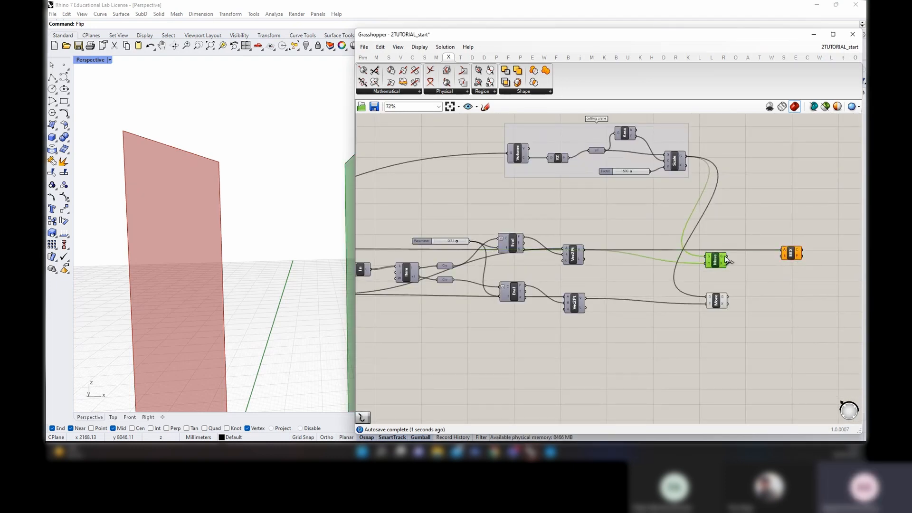
left_click(793, 255)
scroll(287, 261, "down", 3)
scroll(318, 253, "up", 6)
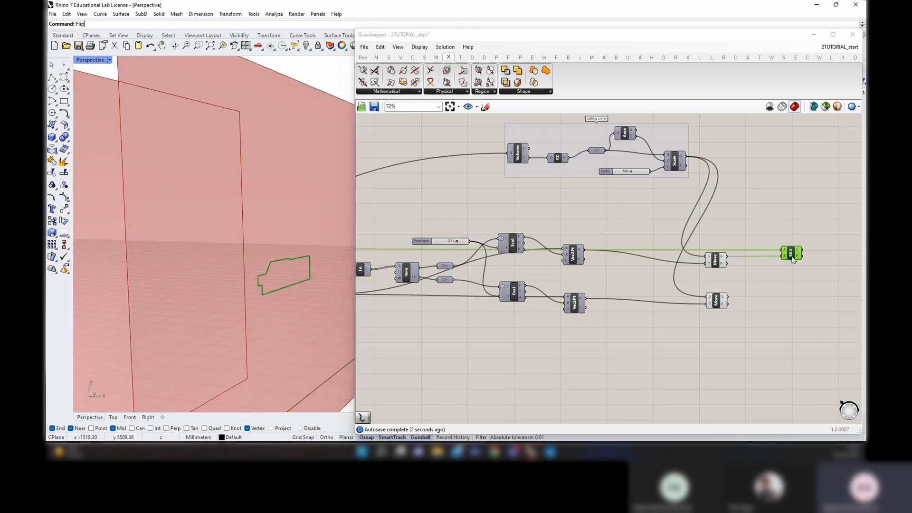
Duplicate the Brep | Brep component below the first one and connect the second Move's G output to its B input
scroll(789, 256, "up", 2)
left_click_drag(790, 256, 769, 327, "alt")
left_click_drag(702, 312, 762, 322)
scroll(232, 261, "down", 3)
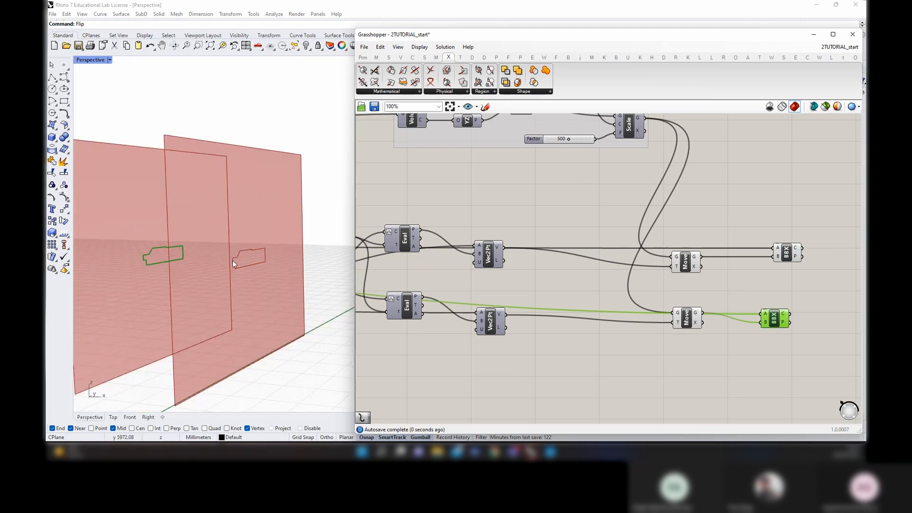
right_click_drag(232, 260, 190, 270)
scroll(267, 273, "up", 3)
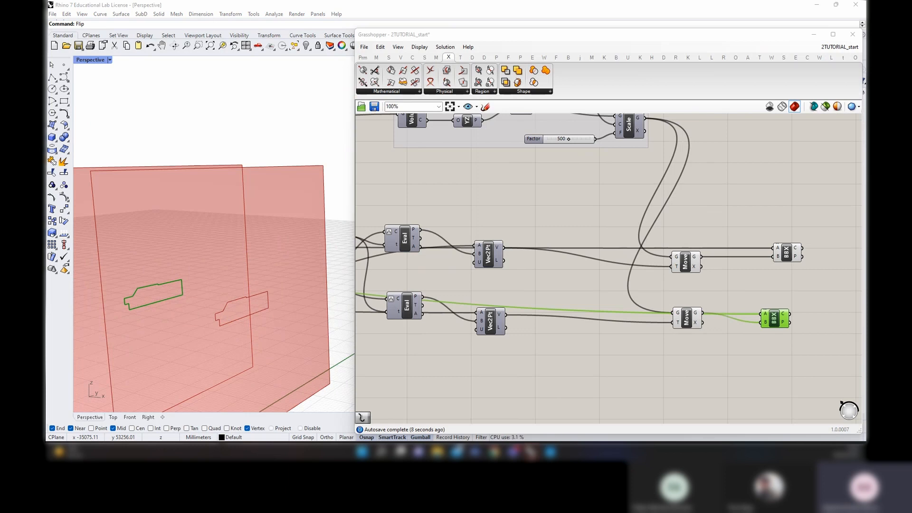
Add a Curve parameter after each Brep | Brep component and connect it to that component's C output
right_click(546, 255)
right_click_drag(781, 286, 562, 273)
double_click(637, 241)
type("curve")
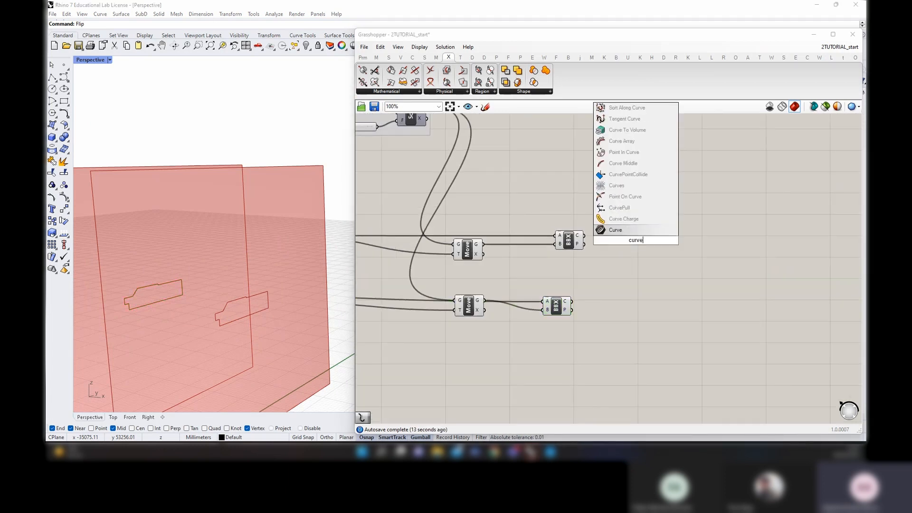
key("Return")
left_click_drag(584, 235, 609, 301)
left_click_drag(658, 324, 611, 208)
left_click(598, 270)
left_click(681, 306)
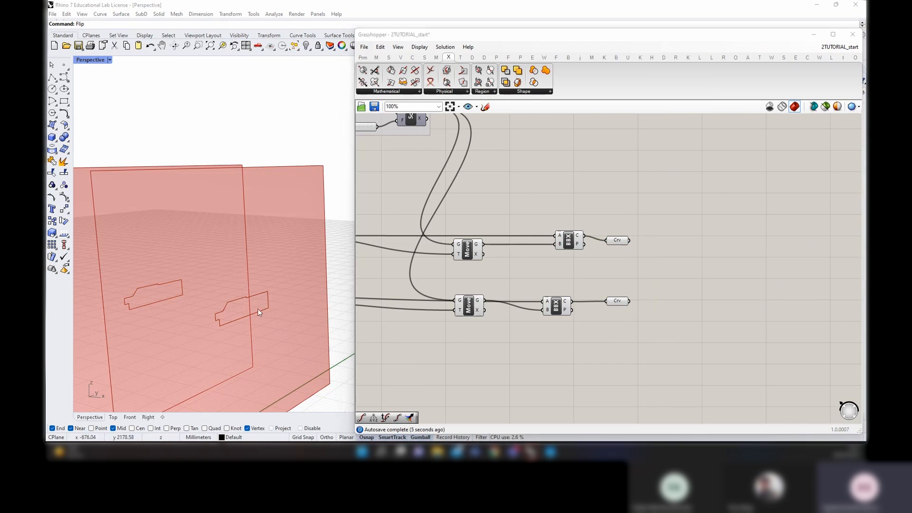
Examine the two section outlines in the viewport and align the upper Curve parameter with its intersection component
right_click_drag(257, 308, 240, 308)
scroll(187, 307, "up", 4)
scroll(187, 308, "down", 2)
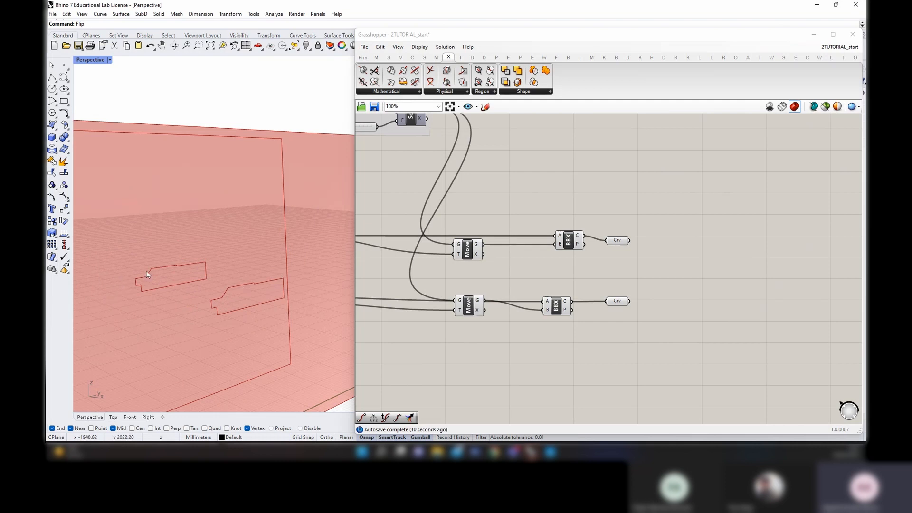
right_click_drag(776, 286, 671, 291)
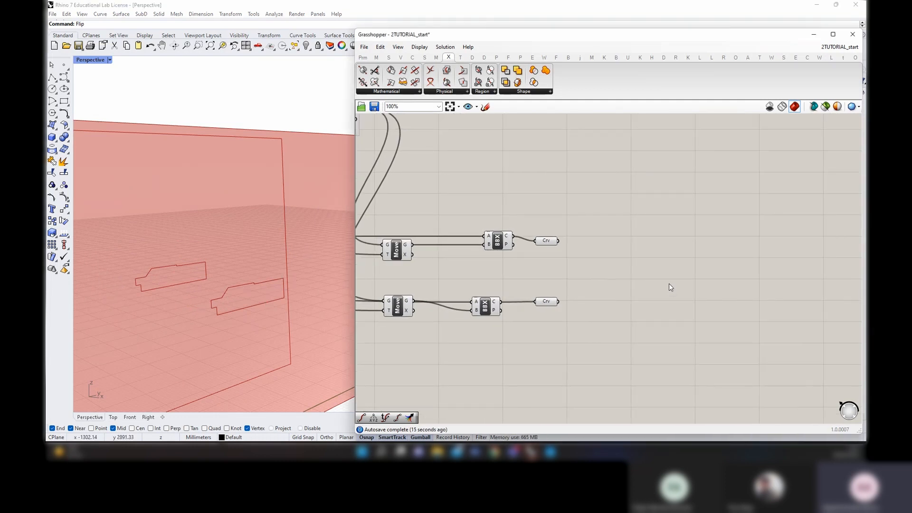
left_click(544, 242)
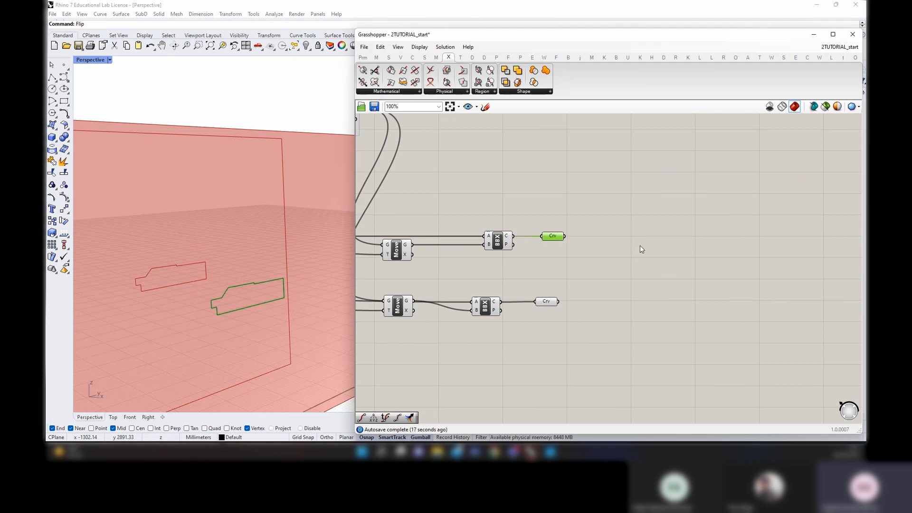
Add a List Item component and connect the upper Curve parameter to its L input
double_click(626, 236)
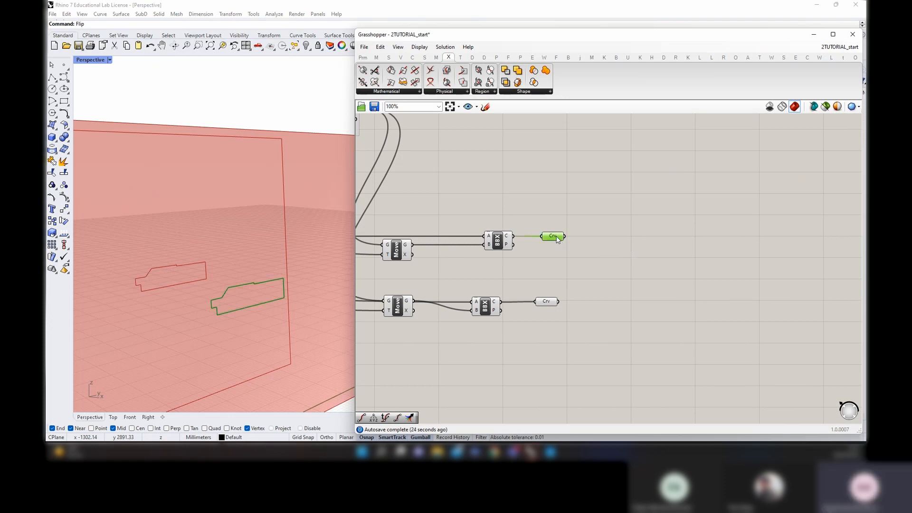
double_click(636, 256)
type("list item")
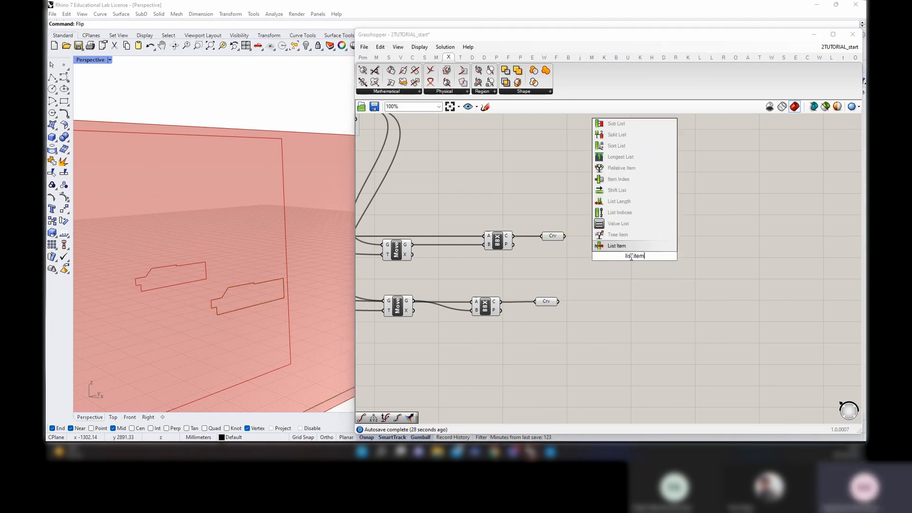
key("Return")
left_click_drag(565, 236, 626, 243)
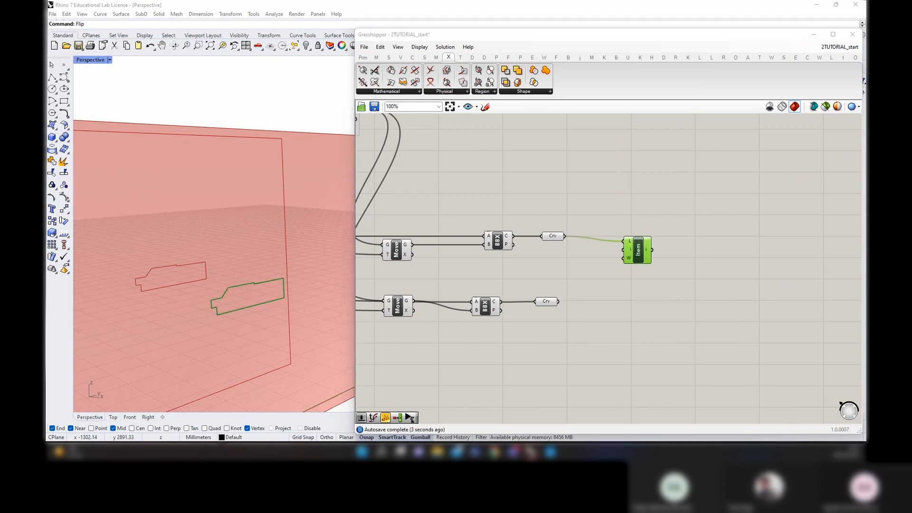
left_click_drag(633, 249, 620, 246)
left_click(554, 236)
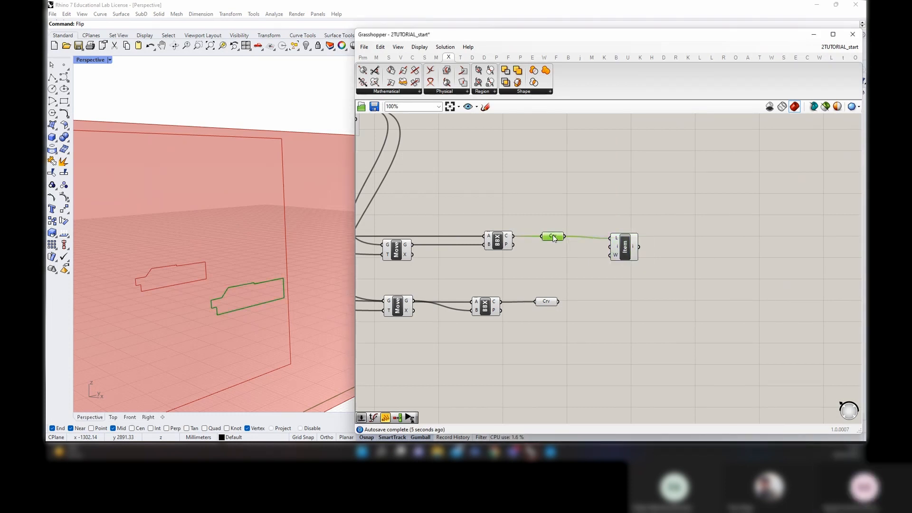
mouse_move(634, 249)
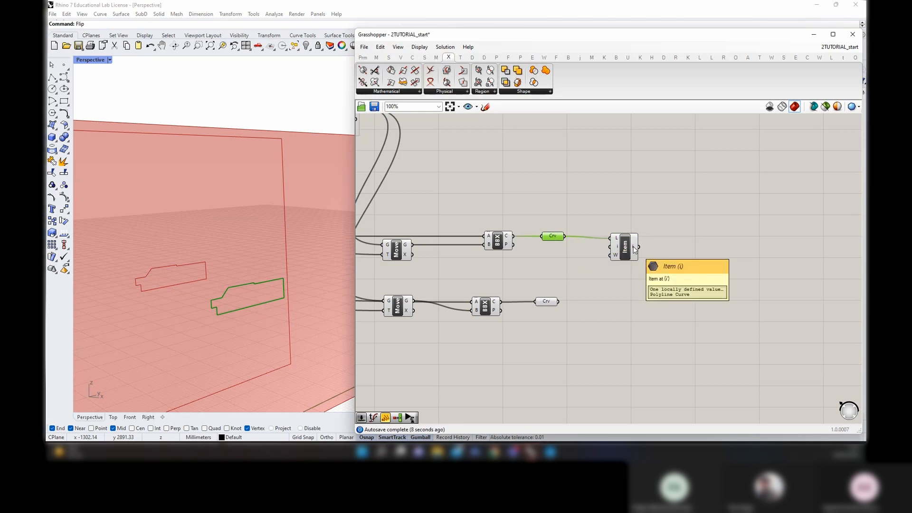
left_click(546, 302)
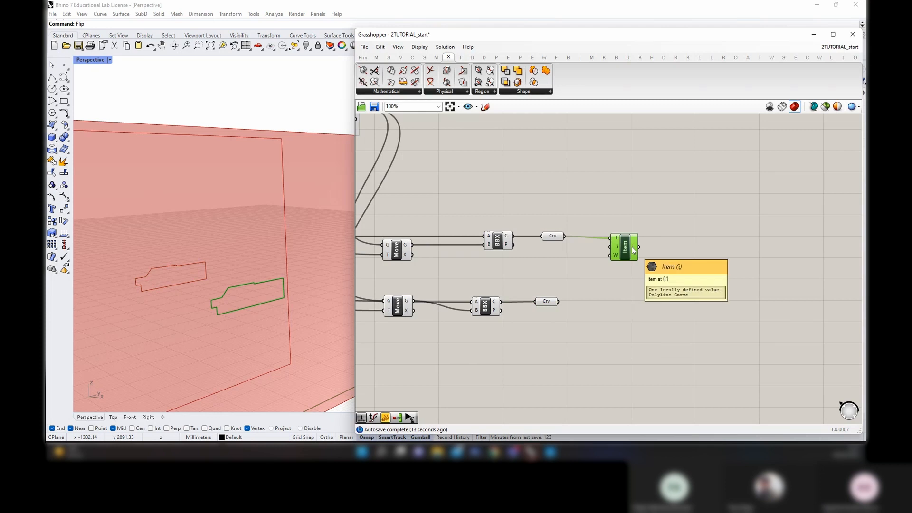
Delete the List Item component
left_click(643, 204)
left_click(624, 249)
key("Delete")
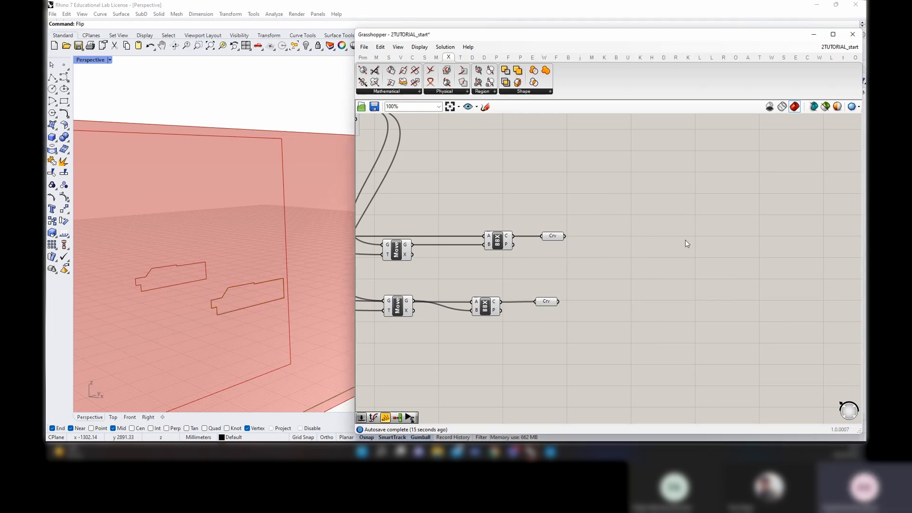
Add an Area component to the upper right of the first Curve parameter and connect the curve to its G input
right_click_drag(687, 244, 621, 245)
double_click(565, 227)
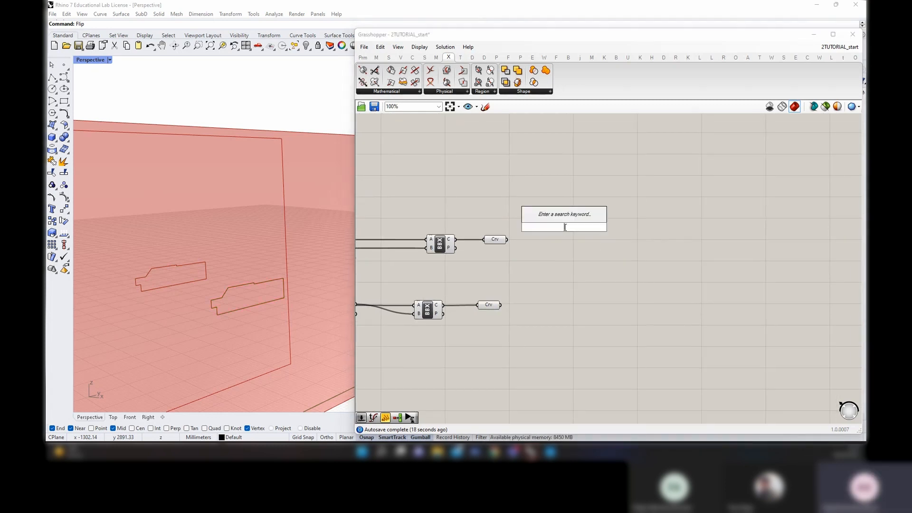
type("area")
key("Return")
left_click_drag(519, 239, 550, 227)
left_click_drag(568, 231, 587, 222)
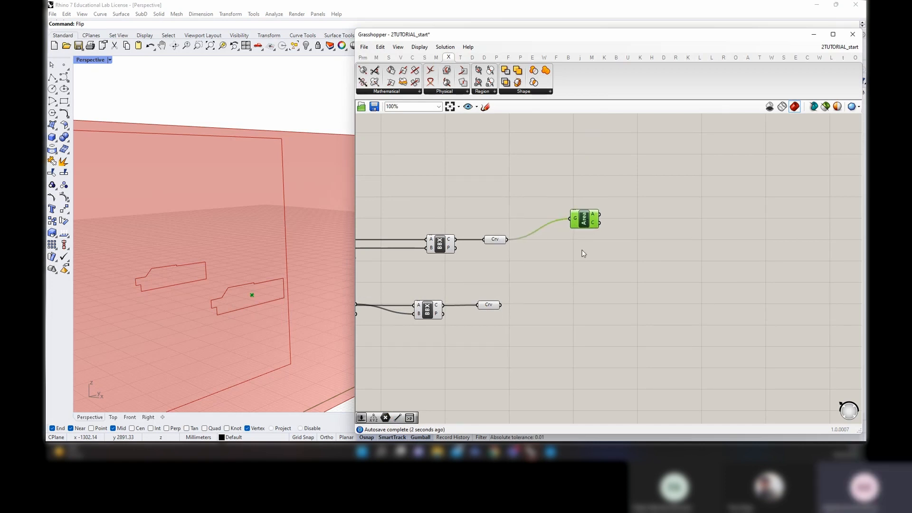
Add an Explode component below Area and connect the upper Curve parameter to its C input
double_click(562, 264)
type("explo")
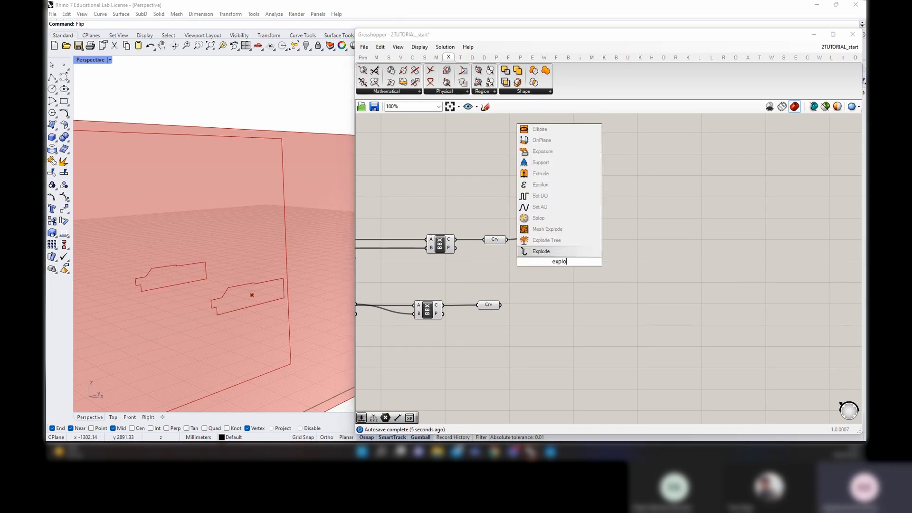
type("de curve")
left_click(555, 251)
left_click_drag(535, 251, 508, 239)
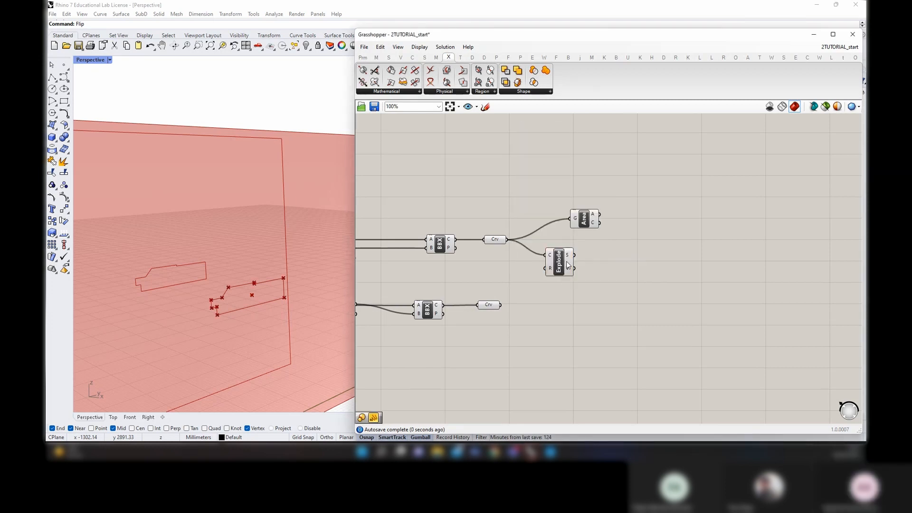
left_click_drag(569, 266, 583, 261)
Add a Deconstruct Point component, connect Explode's V output to its P input, and read its Z values
right_click_drag(648, 272, 609, 282)
double_click(609, 283)
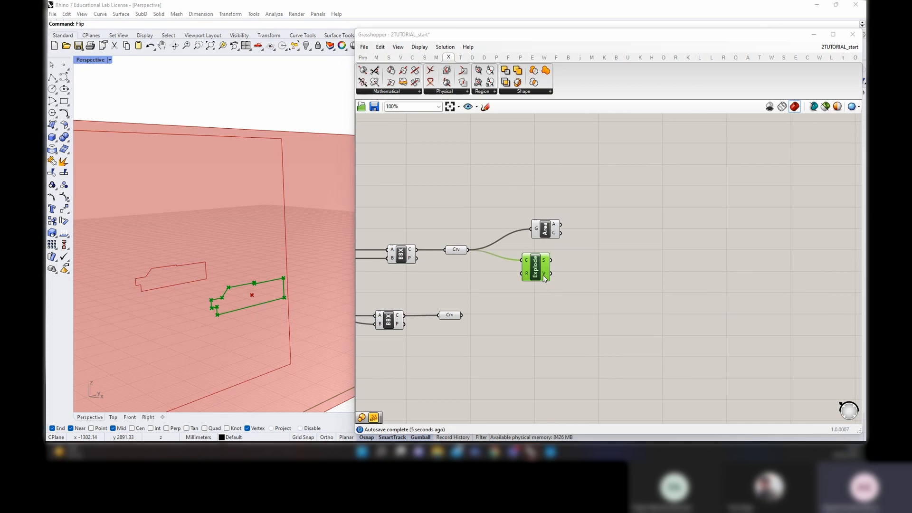
double_click(620, 276)
type("decon")
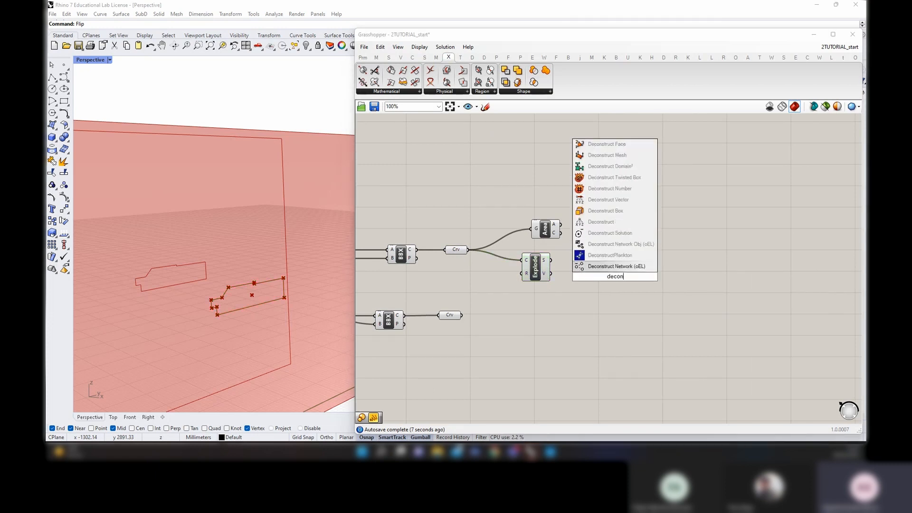
type("struct")
key("Return")
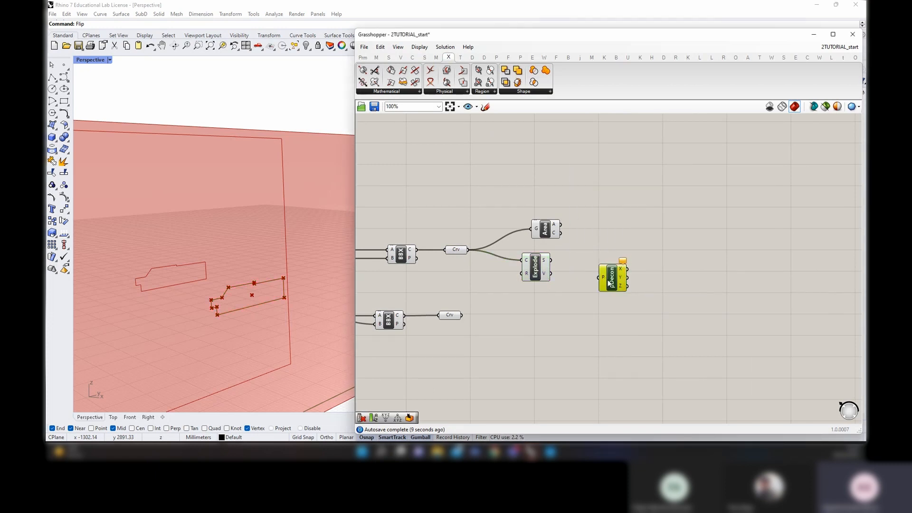
left_click_drag(551, 274, 600, 293)
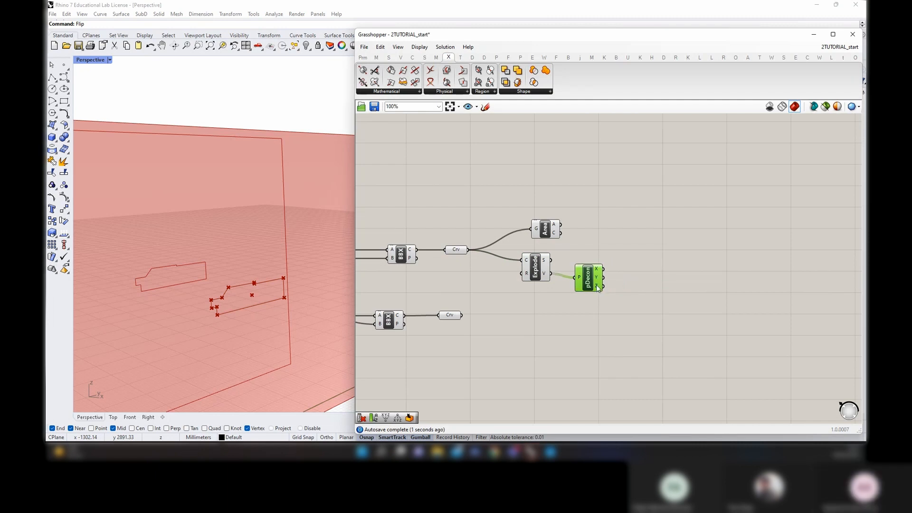
mouse_move(597, 285)
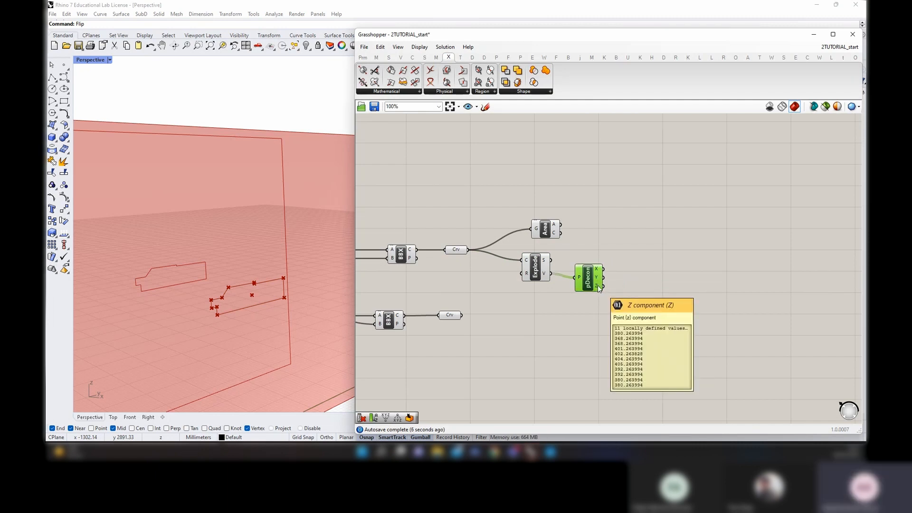
Raise the Area component farther above Explode and examine its centroid against the section outline's vertices
left_click_drag(549, 232, 545, 222)
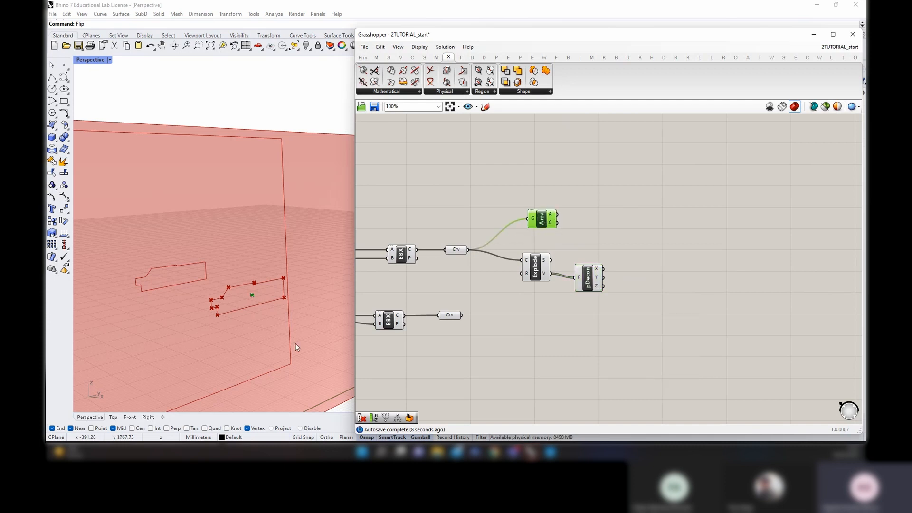
right_click_drag(296, 344, 263, 332)
scroll(252, 286, "up", 6)
mouse_move(252, 284)
right_mouse_down()
mouse_move(289, 299)
mouse_move(250, 301)
right_mouse_up()
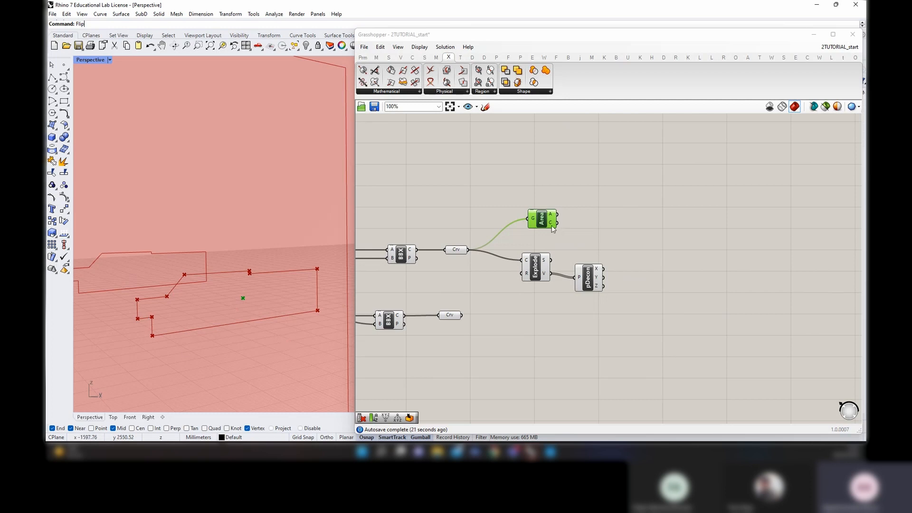
Shift the Area component slightly toward the Curve parameter and add an Expression component to the right of Deconstruct Point
left_click(592, 225)
right_click_drag(315, 286, 194, 314)
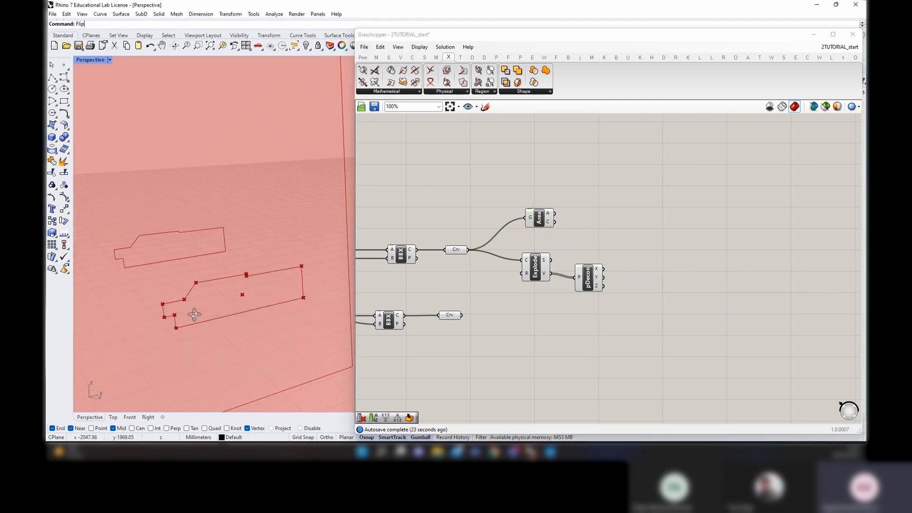
left_click_drag(540, 217, 536, 218)
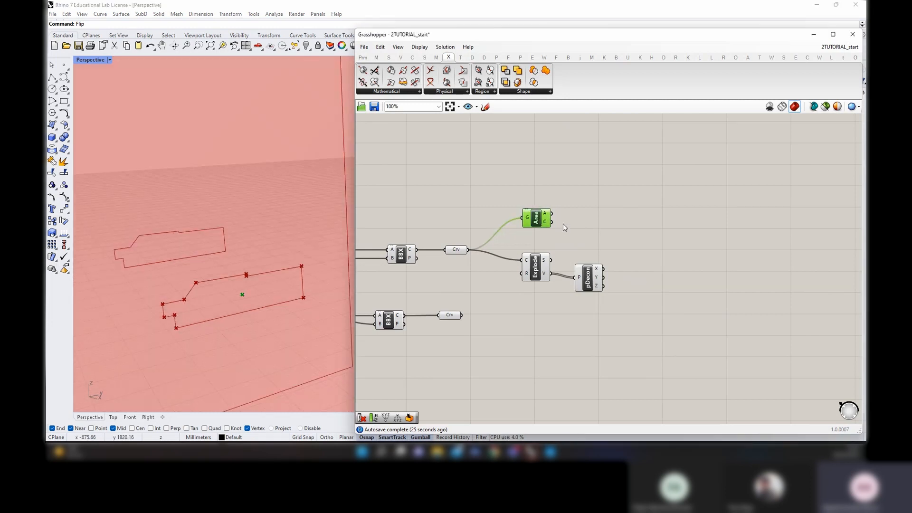
double_click(658, 254)
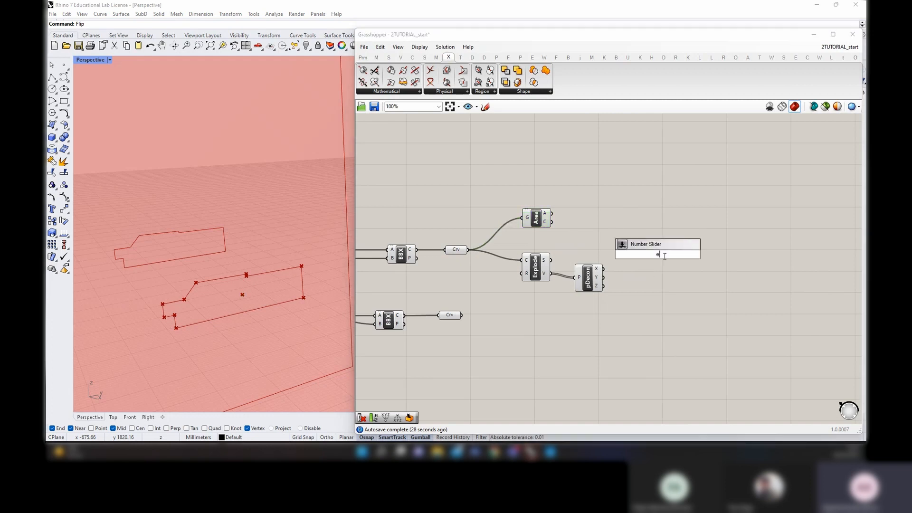
type("expres")
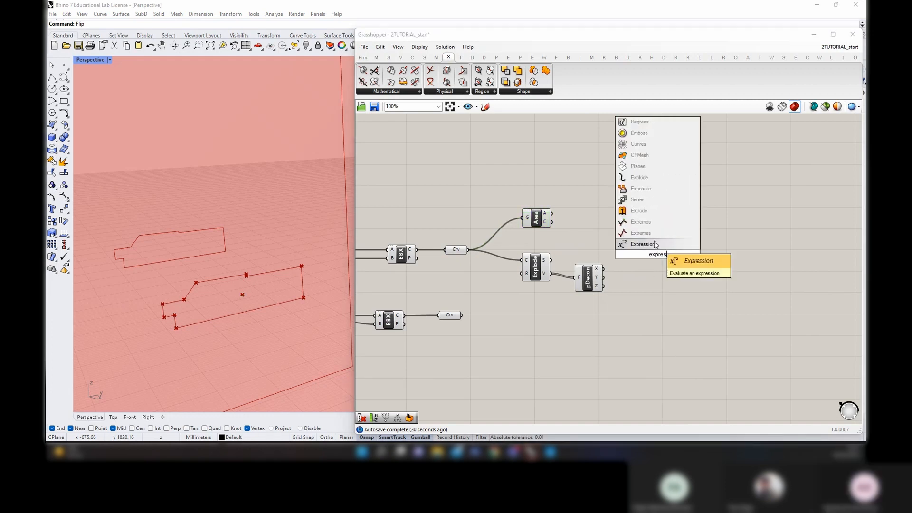
key("Return")
Replace the Expression component's default formula with If(x>y, True, False)
double_click(691, 252)
left_click_drag(714, 261, 593, 261)
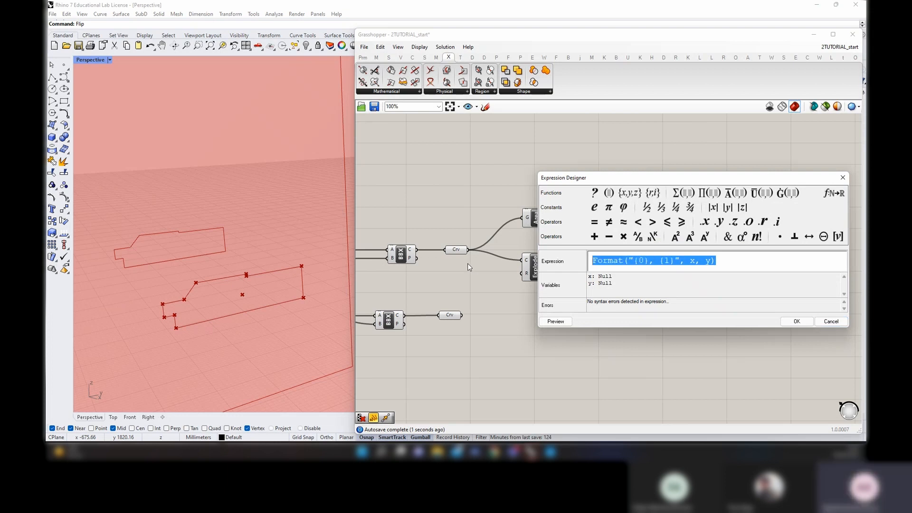
key("BackSpace")
type("If")
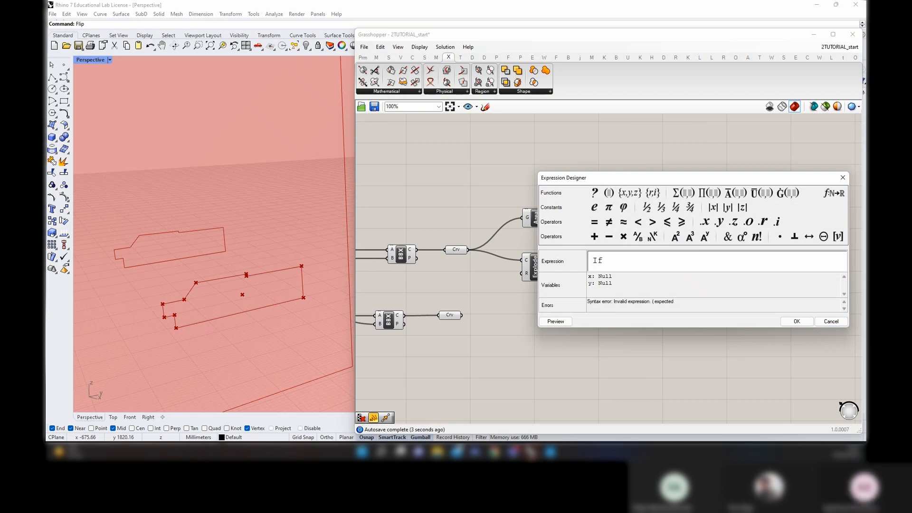
type("(x")
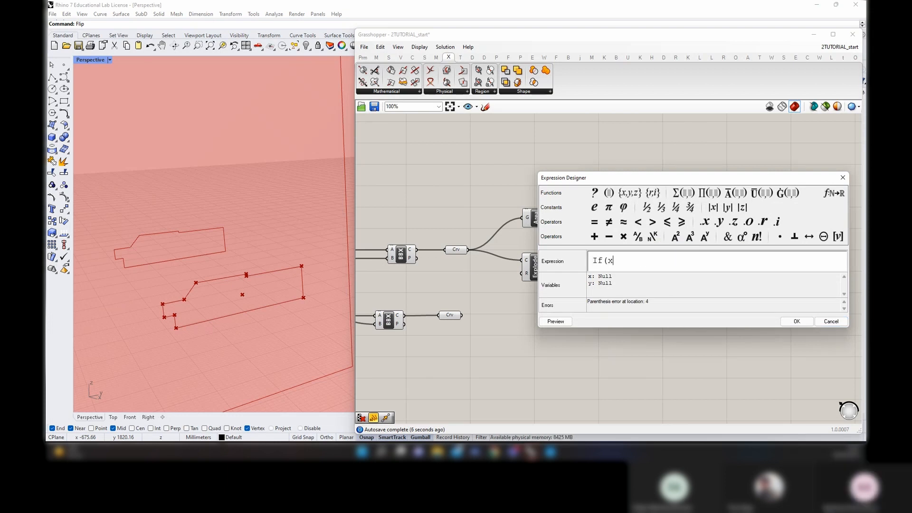
type(">y")
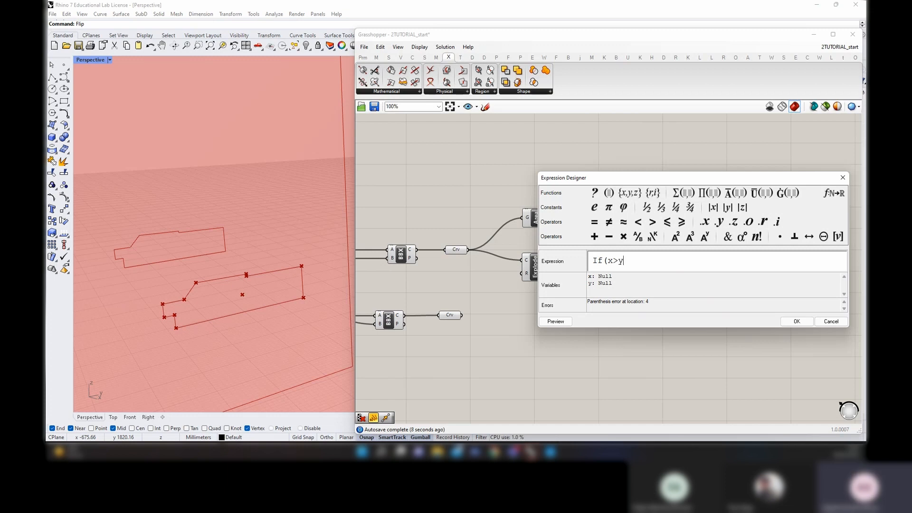
type(", True, F")
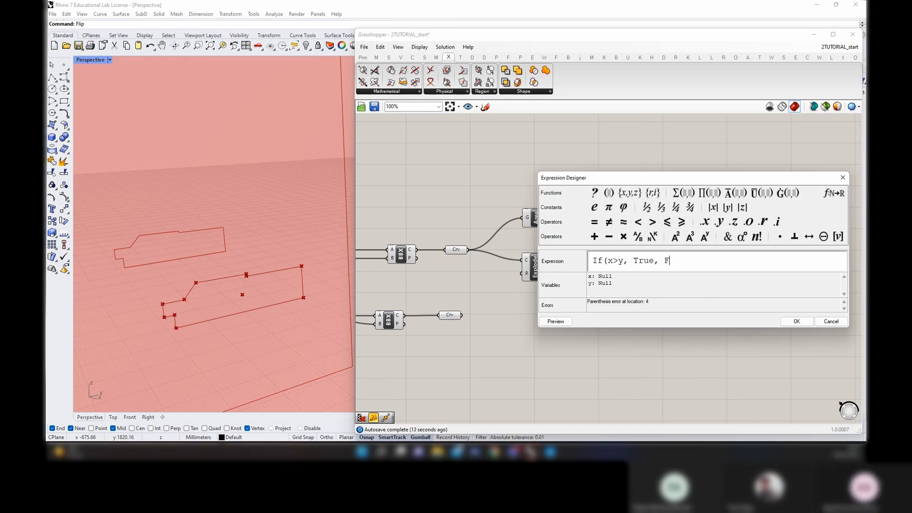
type("alse)")
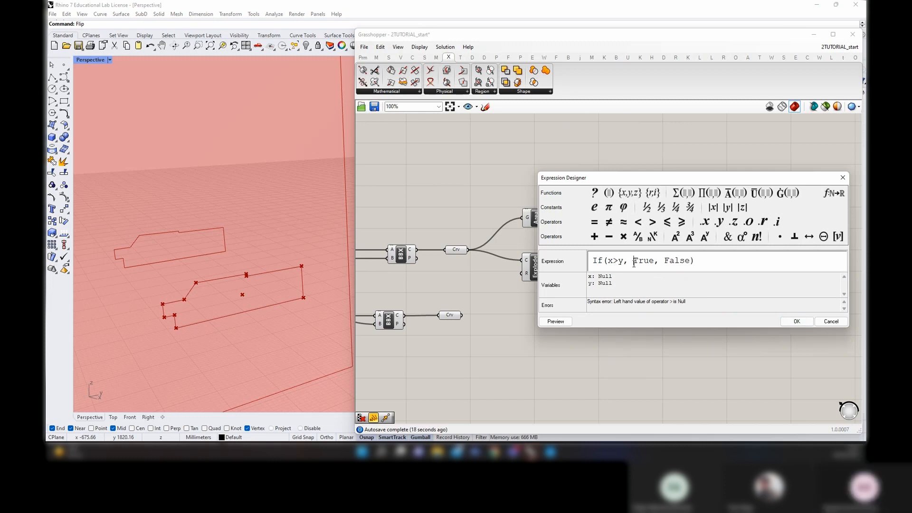
left_click(797, 321)
Feed the vertices' Z output into Expression's x, and a copied Deconstruct Point of Area's C output into y through its Z
scroll(686, 277, "up", 3)
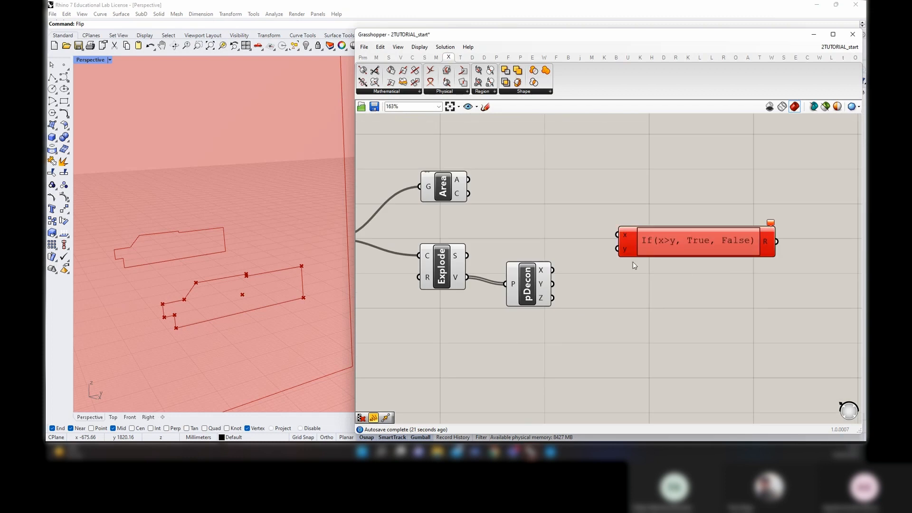
scroll(633, 261, "down", 2)
left_click(629, 249)
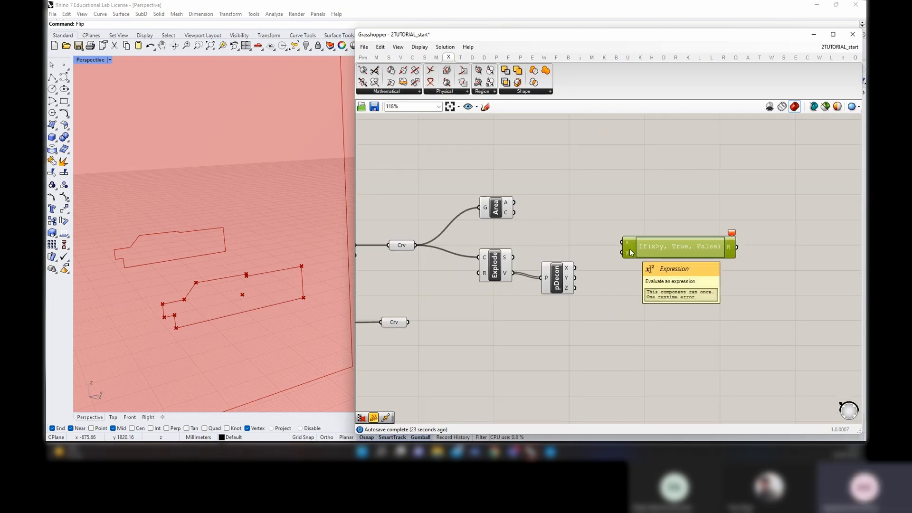
left_click_drag(575, 288, 631, 253)
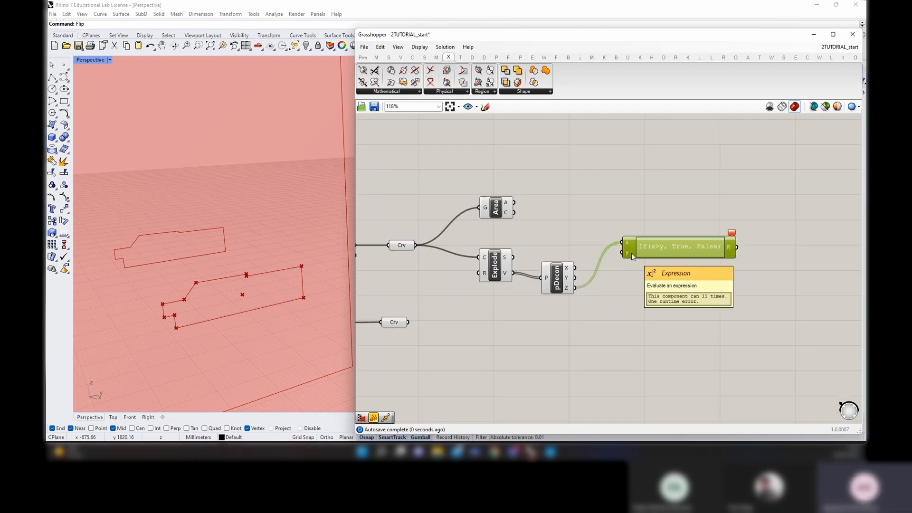
left_click_drag(511, 214, 508, 211)
left_click(558, 282)
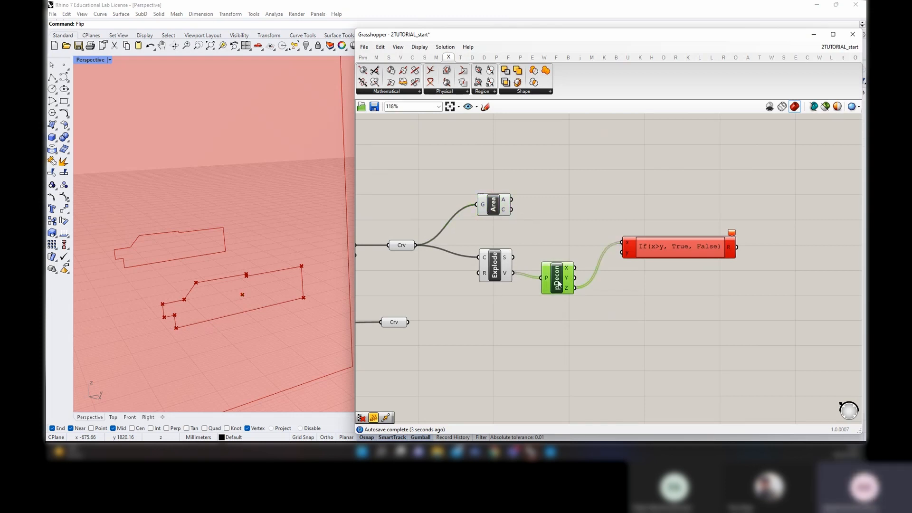
left_click_drag(558, 280, 622, 242, "alt")
left_click(649, 252)
Add a Dispatch component after Expression, connecting Expression's R output to its P input and Explode's V output to its L input
mouse_move(731, 249)
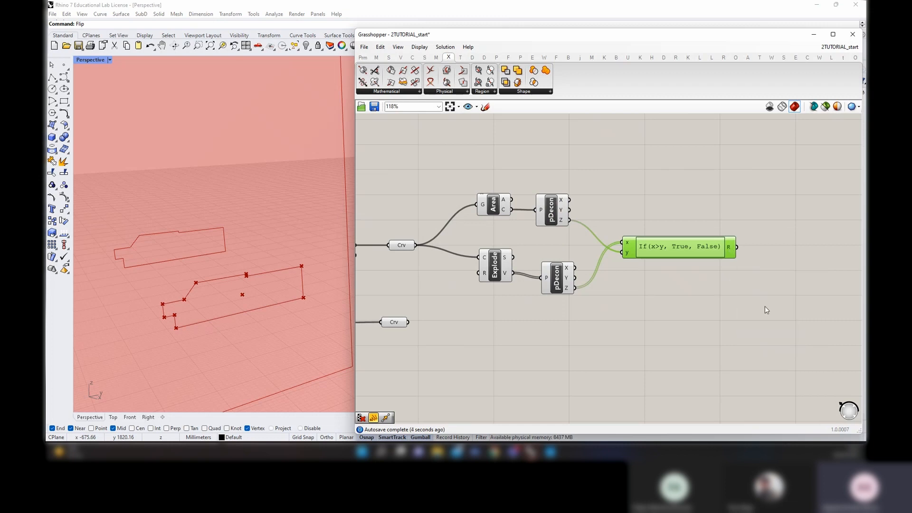
right_click_drag(768, 274, 667, 297)
double_click(691, 254)
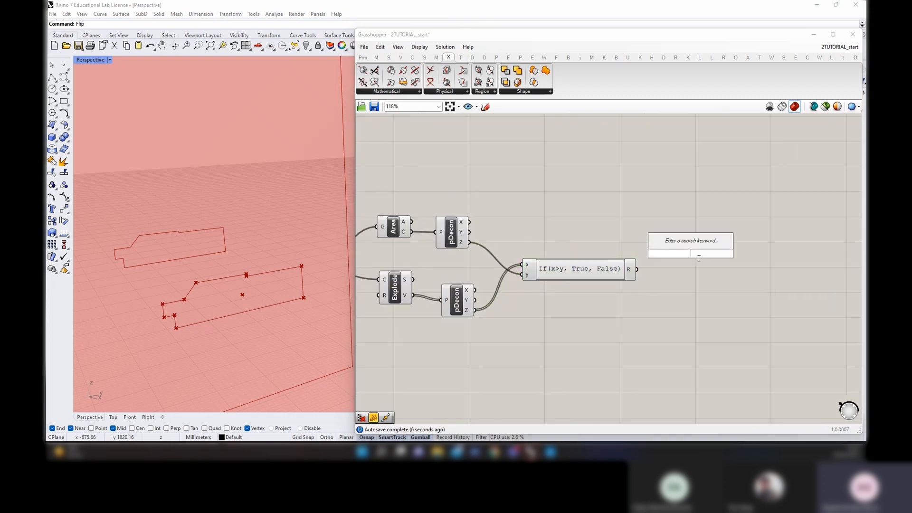
type("dispat")
key("Return")
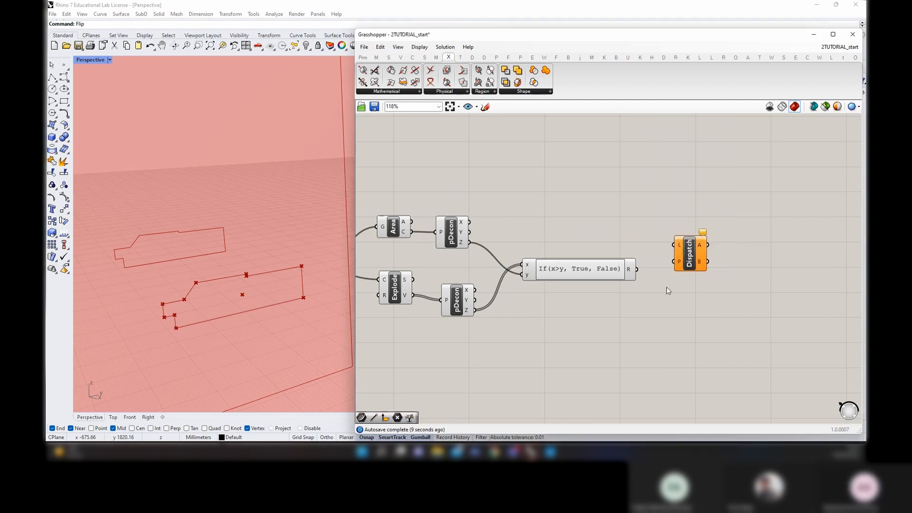
left_click_drag(681, 263, 675, 262)
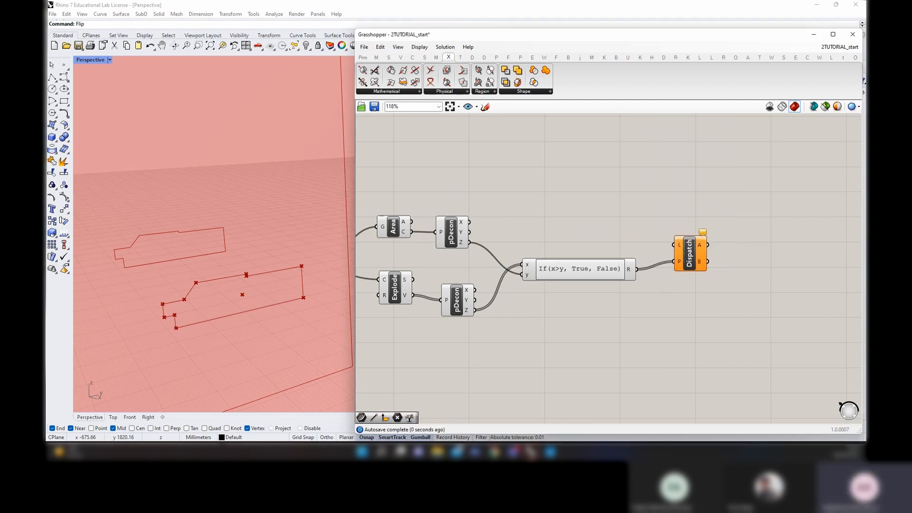
left_click_drag(413, 295, 673, 243)
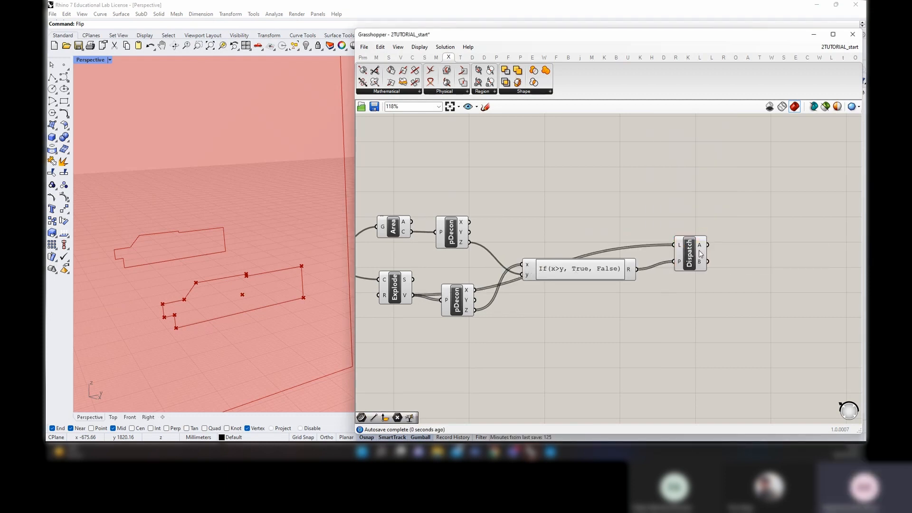
mouse_move(701, 245)
Add a Point parameter fed by Dispatch's A output and check which section vertices it holds in the viewport
right_click_drag(714, 250, 584, 269)
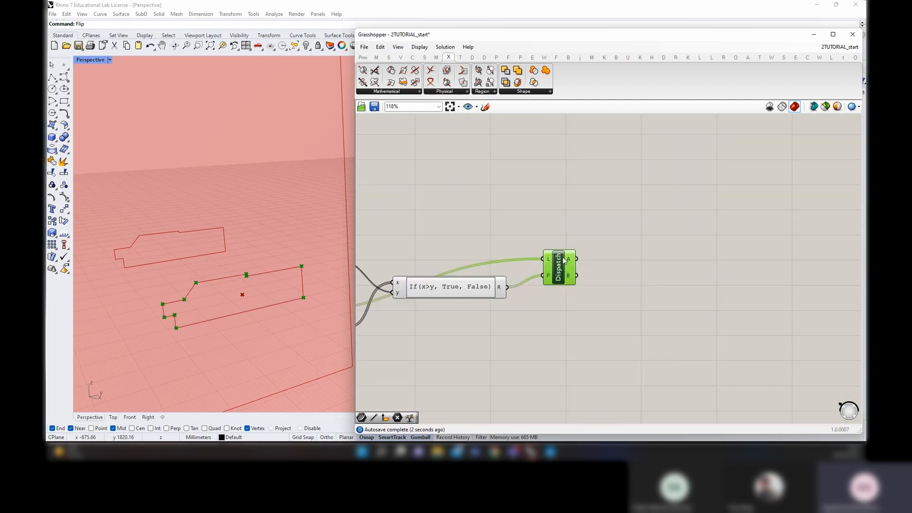
double_click(632, 252)
type("po")
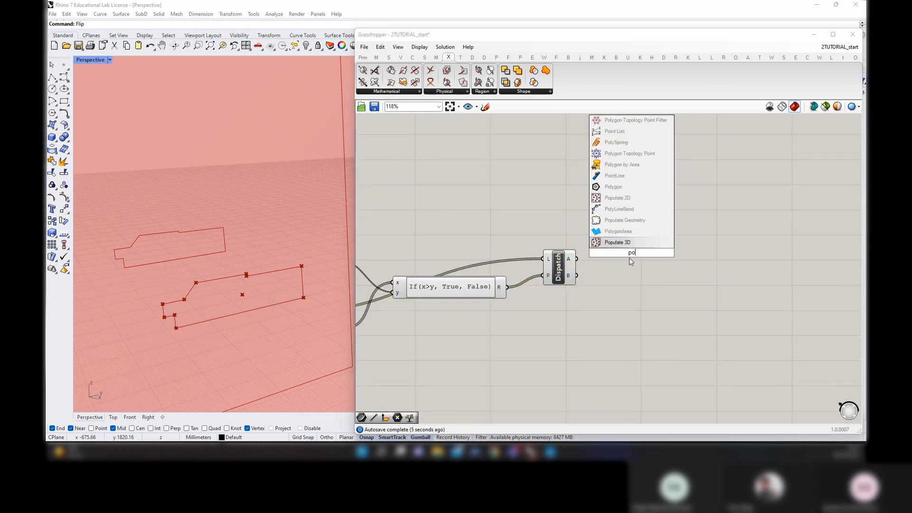
type("int")
left_click(631, 243)
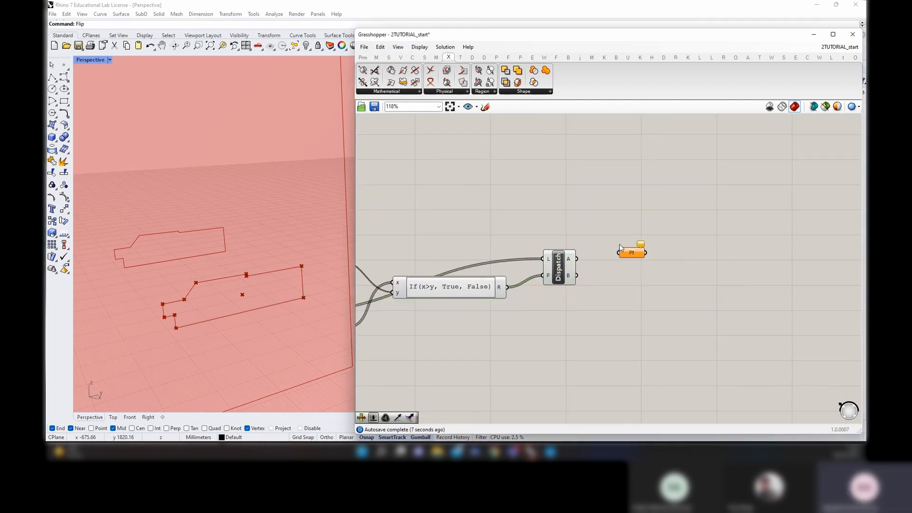
left_click_drag(577, 258, 617, 256)
right_click_drag(202, 348, 230, 328)
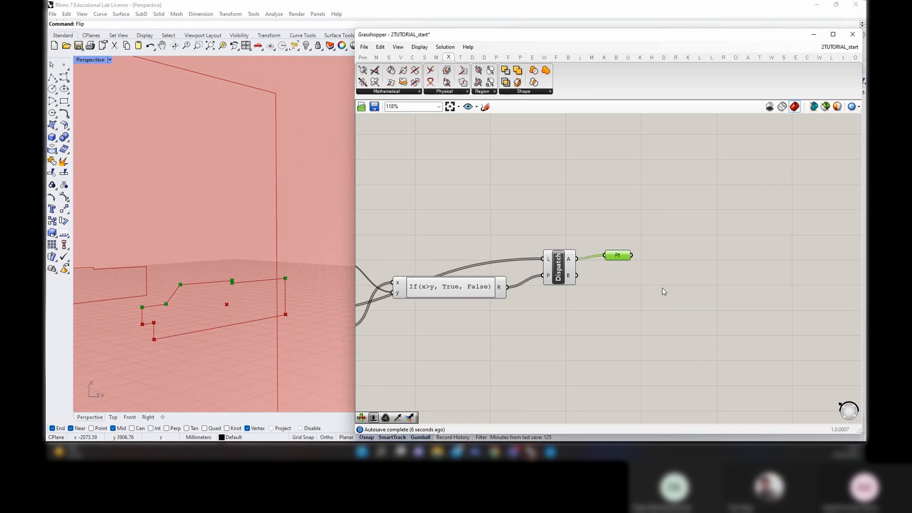
Add a Deconstruct Point component after the Point parameter, connect the parameter to its P input, and align the two
right_click_drag(661, 314, 625, 315)
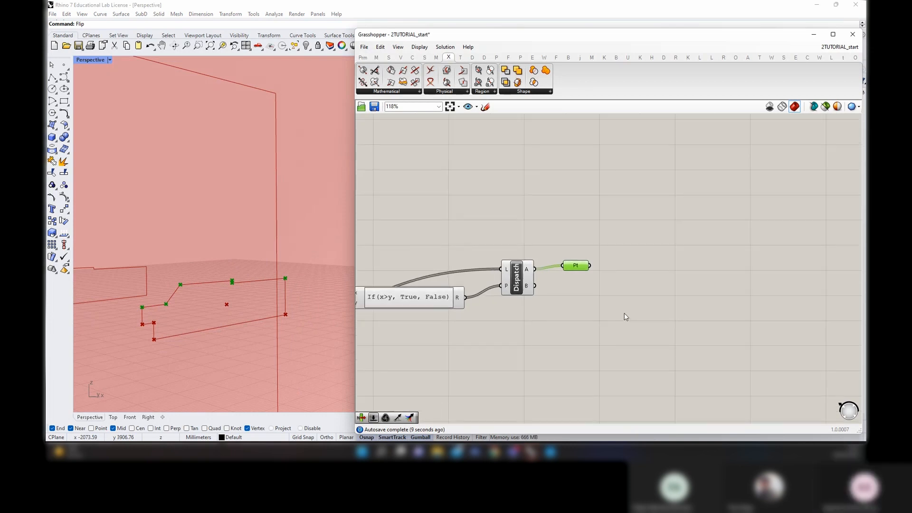
right_click_drag(652, 215, 617, 255)
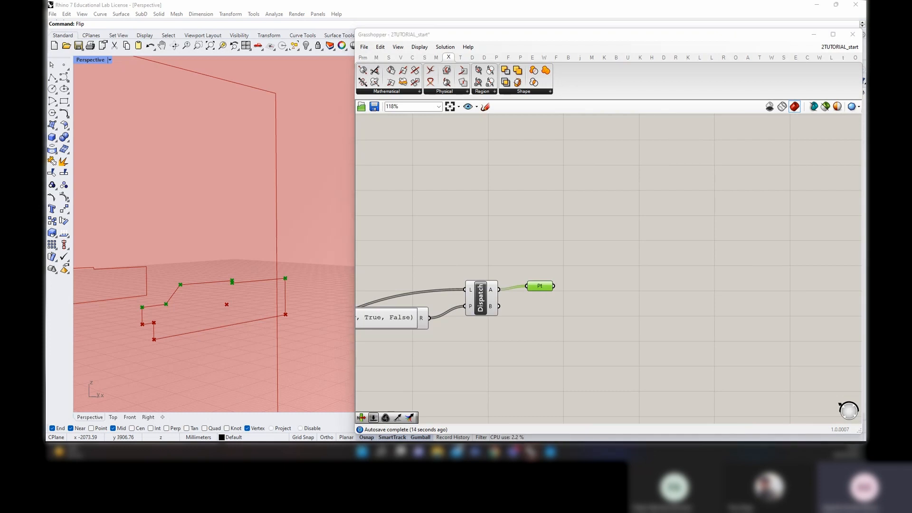
double_click(632, 285)
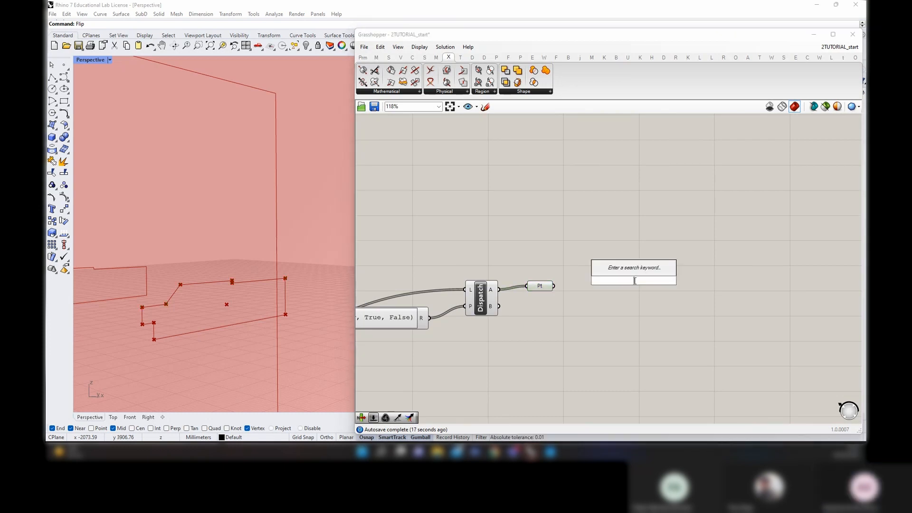
type("decins")
key("BackSpace")
key("BackSpace")
key("BackSpace")
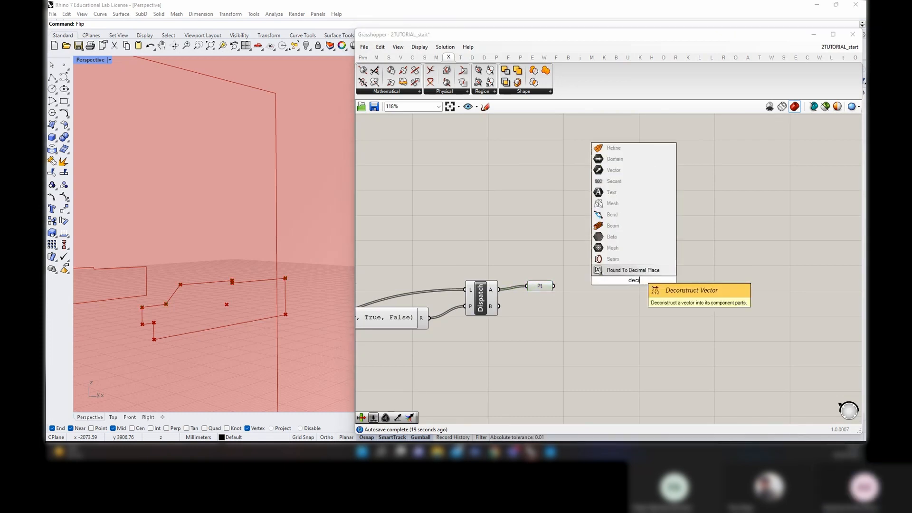
type("onstruct")
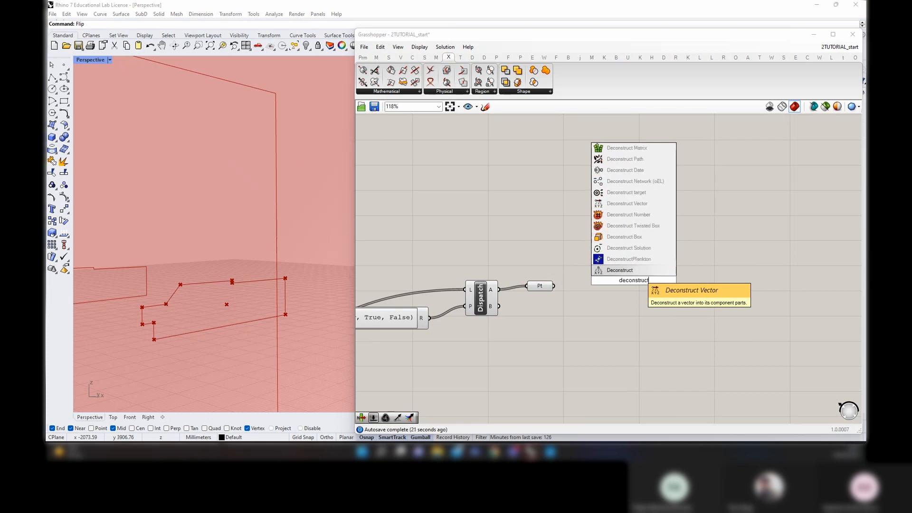
left_click(636, 271)
scroll(607, 294, "up", 2)
left_click_drag(534, 284, 621, 273)
left_click_drag(644, 275, 613, 285)
Add a Construct Point component to the right of the new Deconstruct Point
right_click_drag(728, 291, 671, 291)
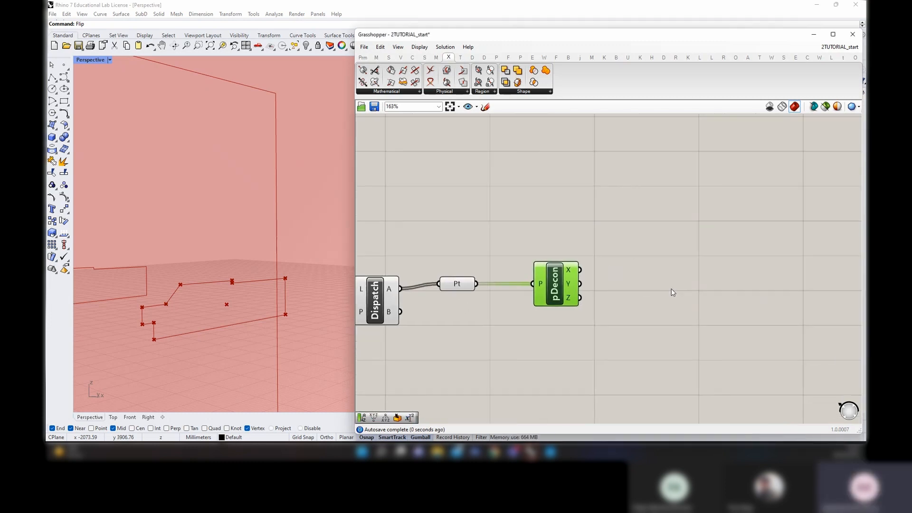
double_click(658, 277)
type("construct point")
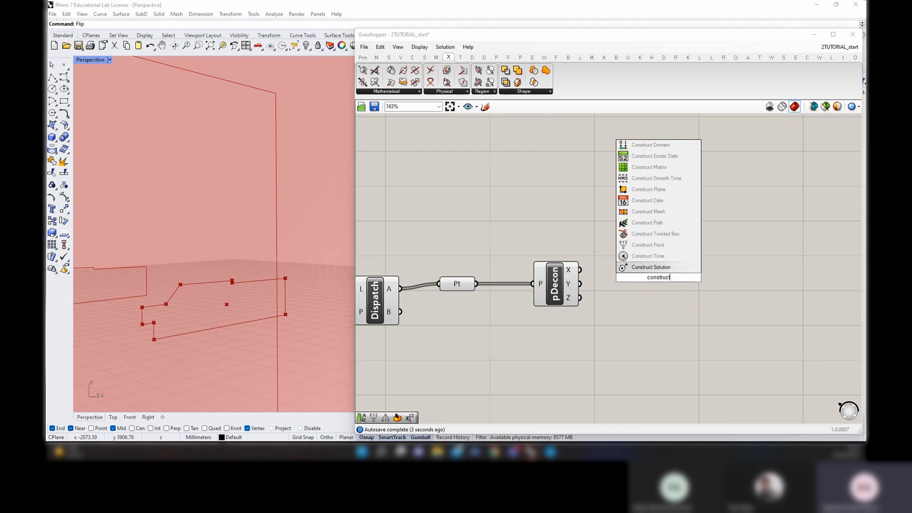
left_click(625, 266)
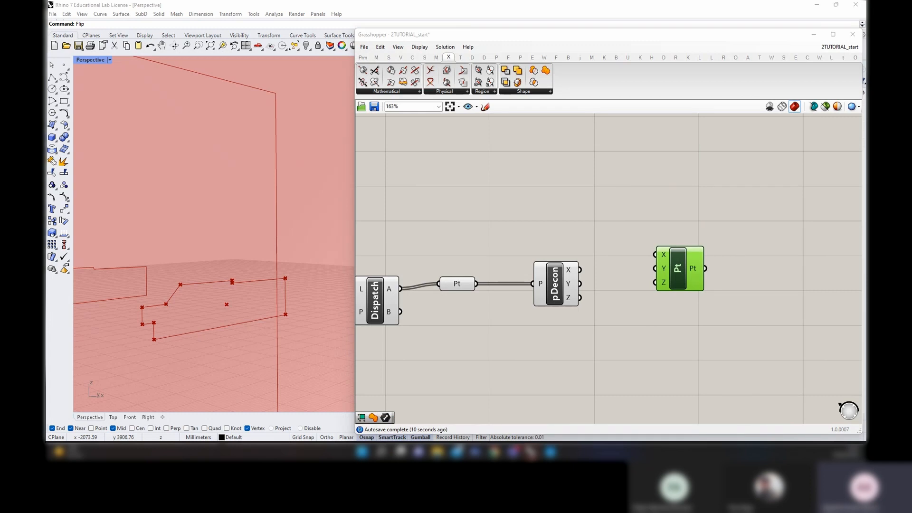
Locate the Bounding Box component after Move and examine its box against the section curves and cutting planes
scroll(708, 279, "down", 8)
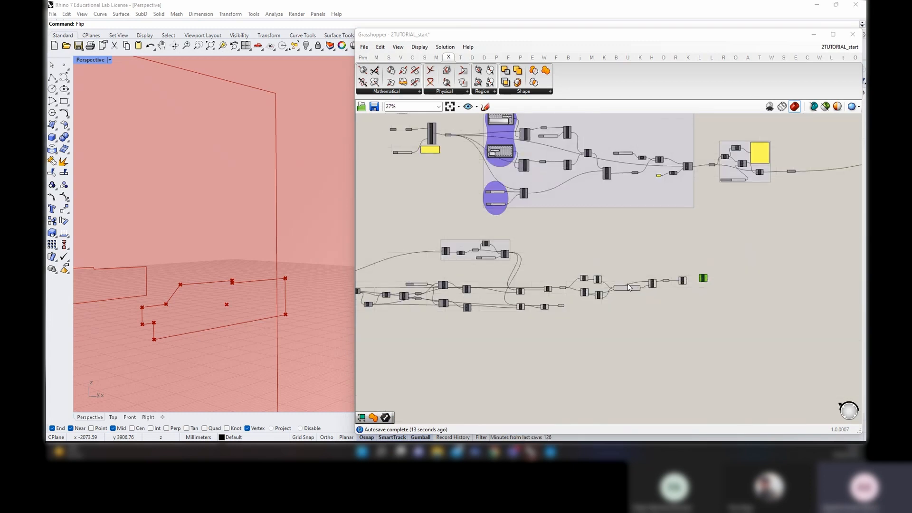
right_click_drag(491, 266, 602, 266)
scroll(591, 240, "up", 4)
scroll(254, 250, "down", 8)
right_click_drag(254, 250, 268, 270)
scroll(665, 285, "down", 4)
scroll(418, 302, "up", 6)
left_click(510, 305)
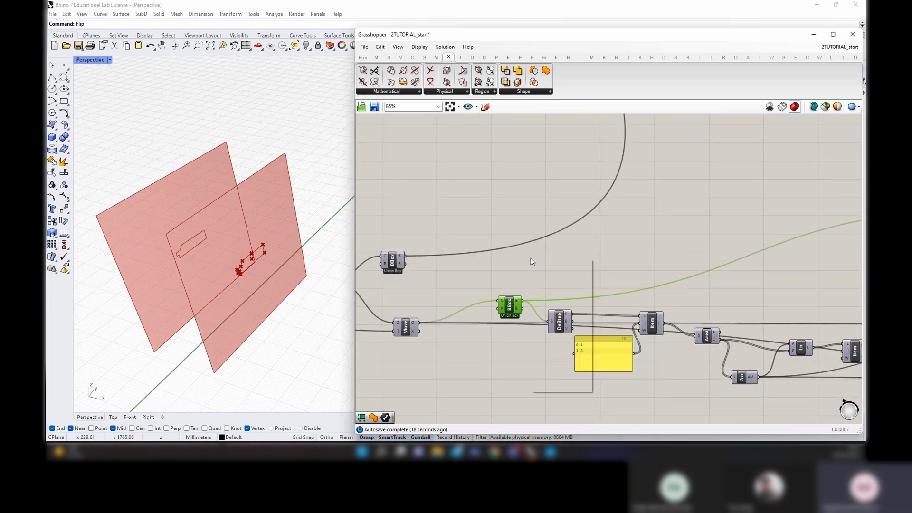
right_click_drag(333, 285, 298, 261)
scroll(266, 285, "up", 2)
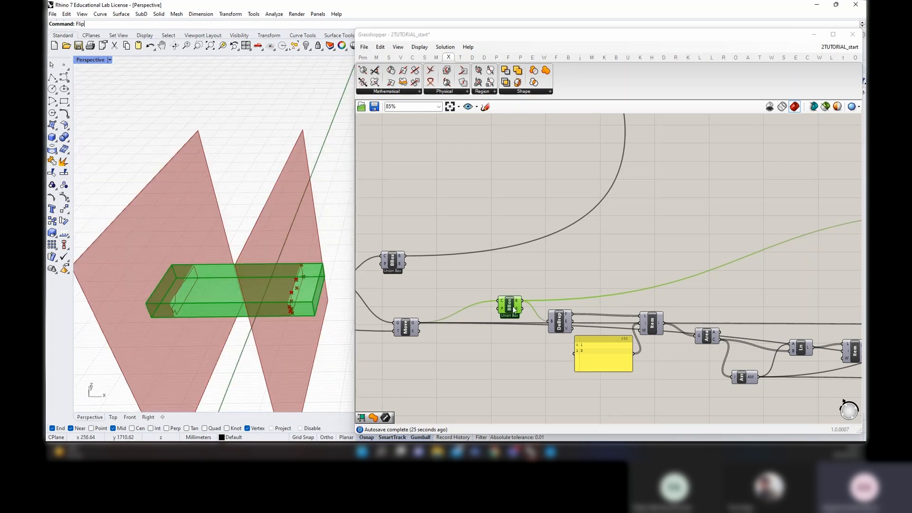
left_click_drag(513, 310, 510, 307)
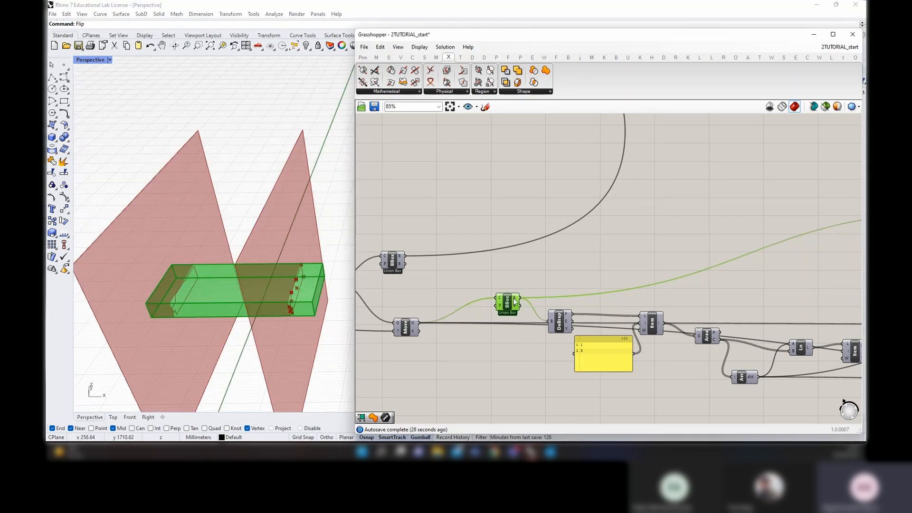
Add a Deconstruct Box component above the second Bounding Box and connect the box's B output to it
right_click_drag(266, 310, 292, 249)
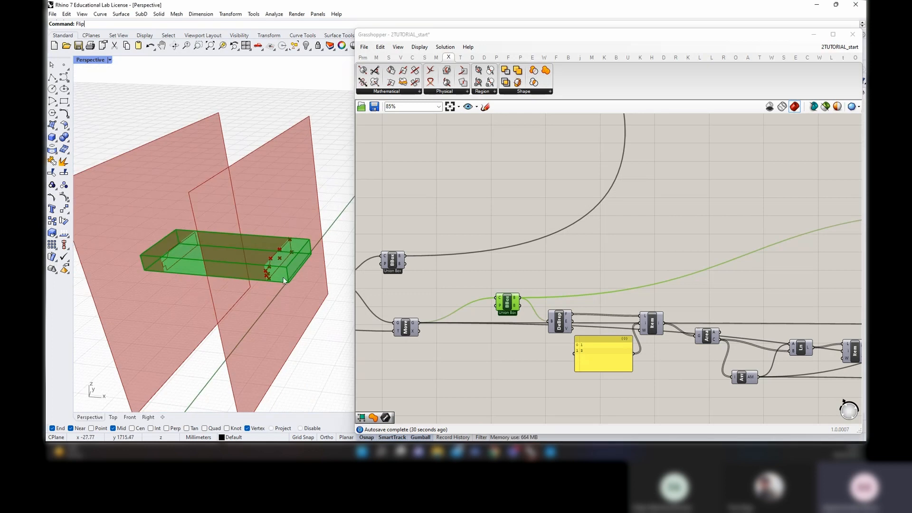
right_click_drag(284, 280, 184, 295)
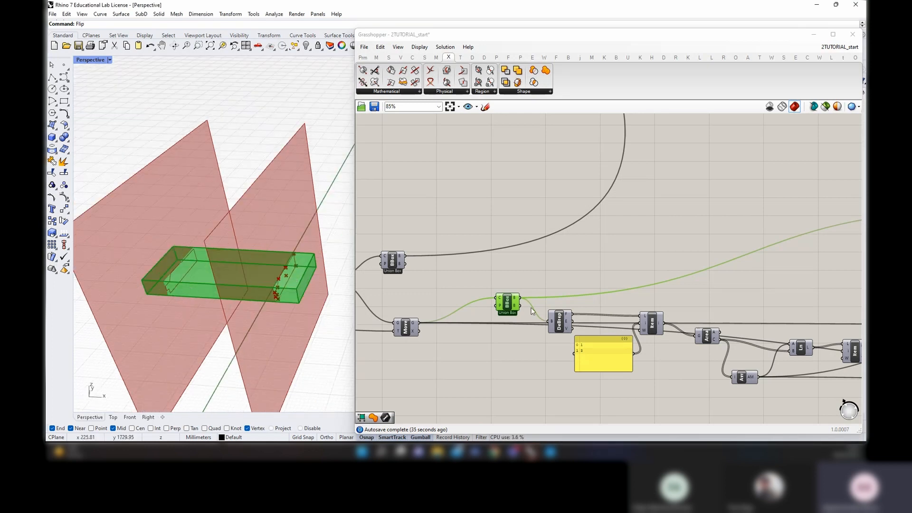
left_click_drag(507, 305, 508, 299)
left_click(597, 263)
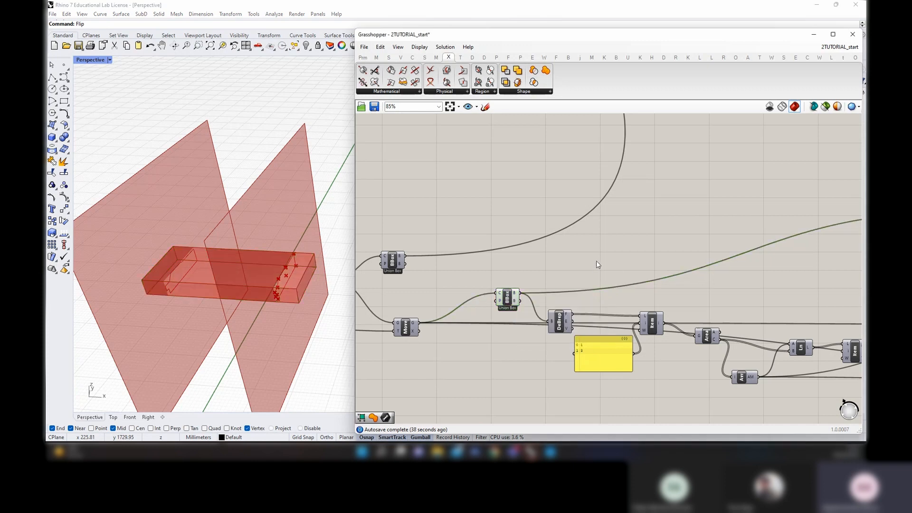
double_click(597, 261)
type("decoins")
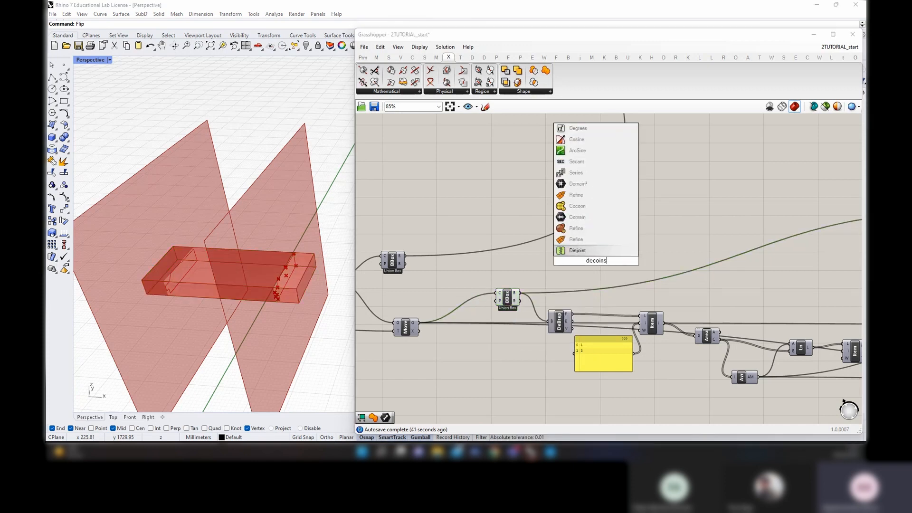
key("BackSpace")
key("BackSpace")
key("BackSpace")
type("nstruct")
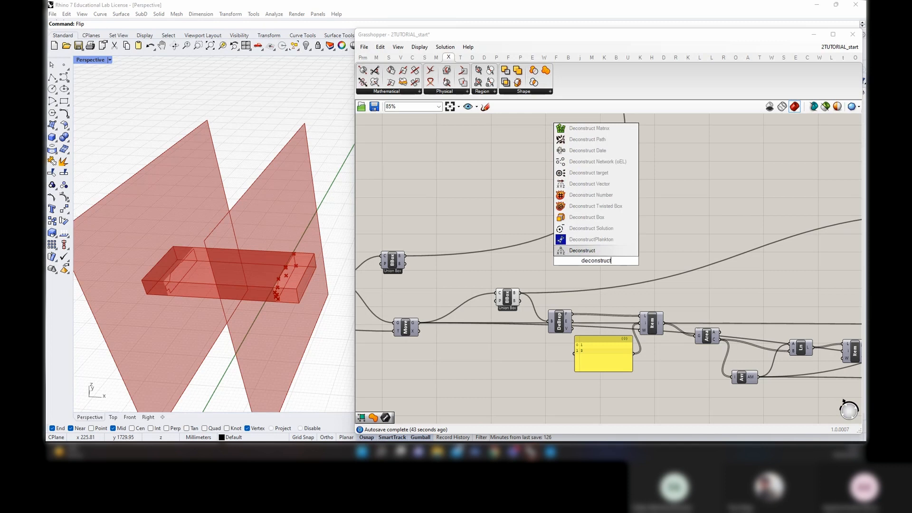
type(" box")
key("Return")
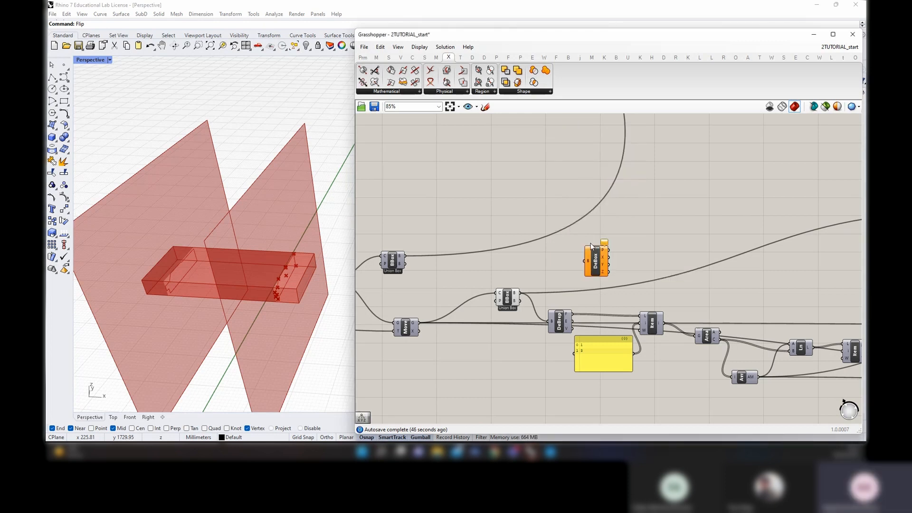
scroll(551, 290, "up", 2)
left_click_drag(508, 297, 618, 244)
mouse_move(619, 246)
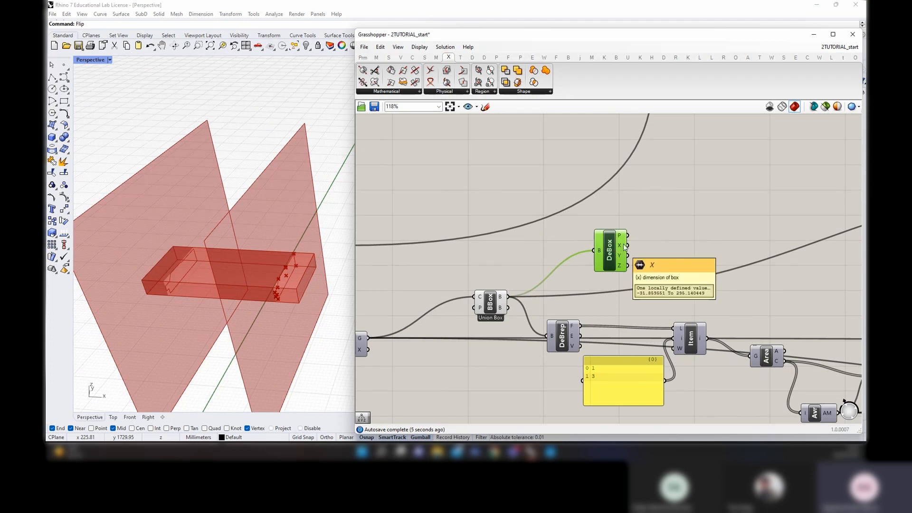
Add a Deconstruct Domain component beside Deconstruct Box and feed it from the box's X dimension output
double_click(713, 243)
type("deconstru")
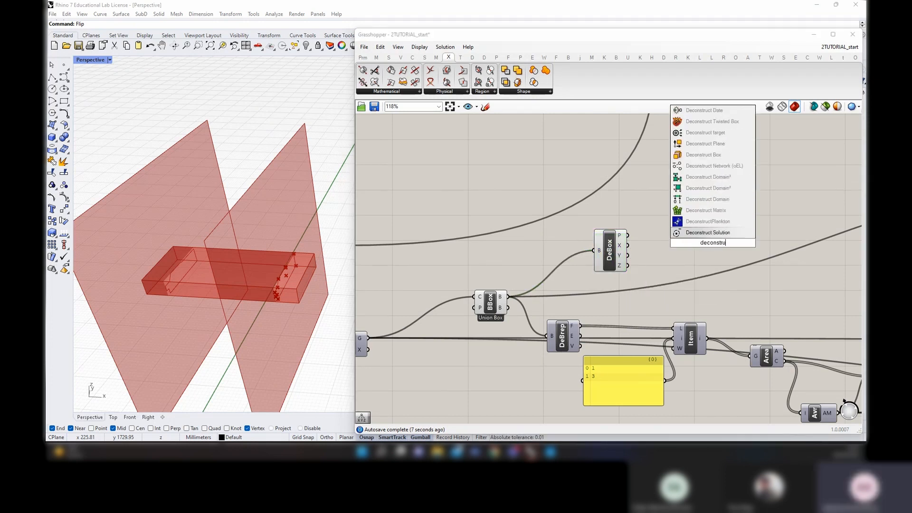
type("ct domain")
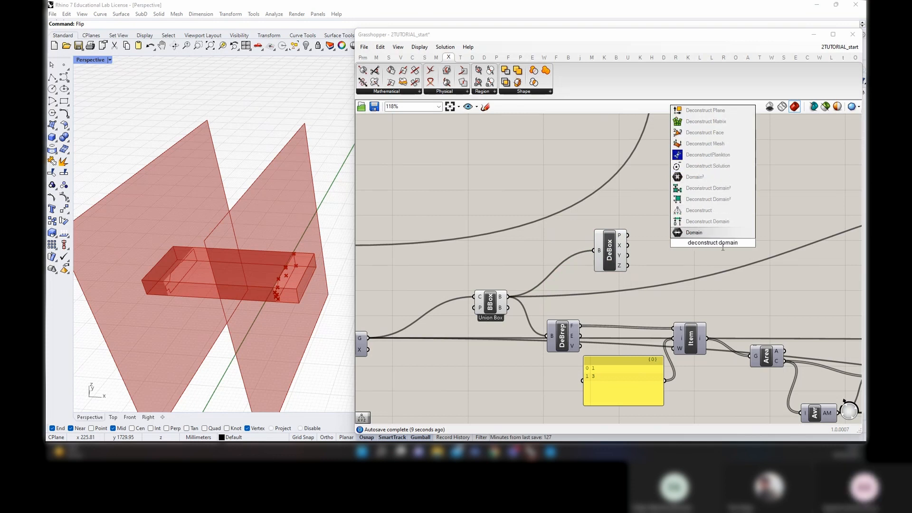
left_click(721, 222)
left_click_drag(627, 245, 706, 248)
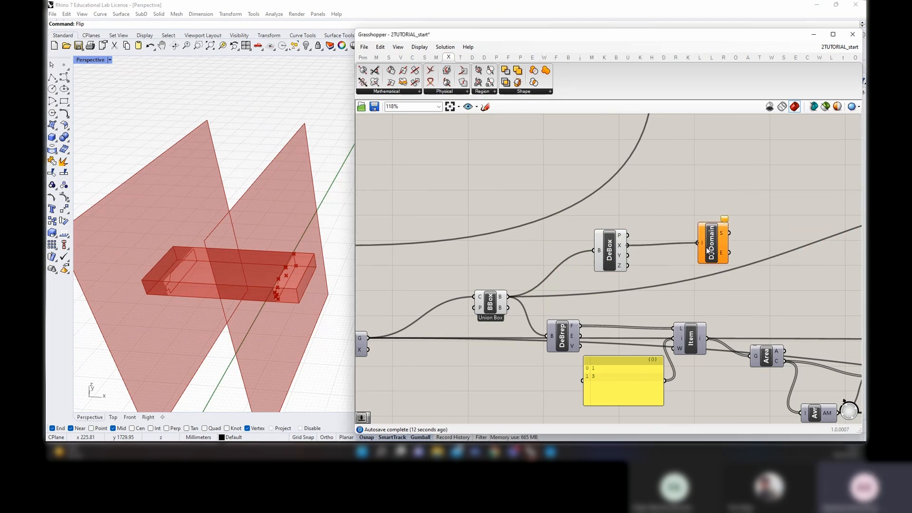
right_click_drag(735, 249, 460, 238)
left_click(455, 229)
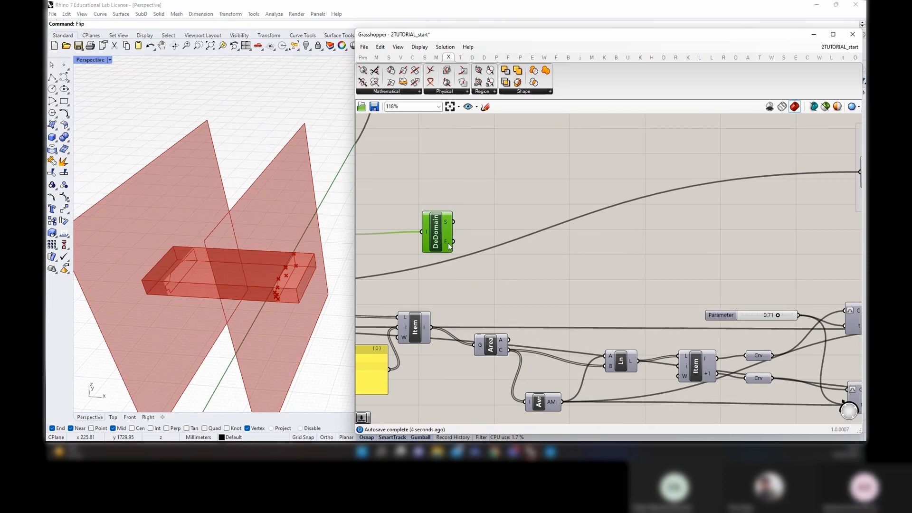
mouse_move(448, 225)
Add a Data parameter beside Deconstruct Domain's S output and name it Start_domain_X
double_click(500, 217)
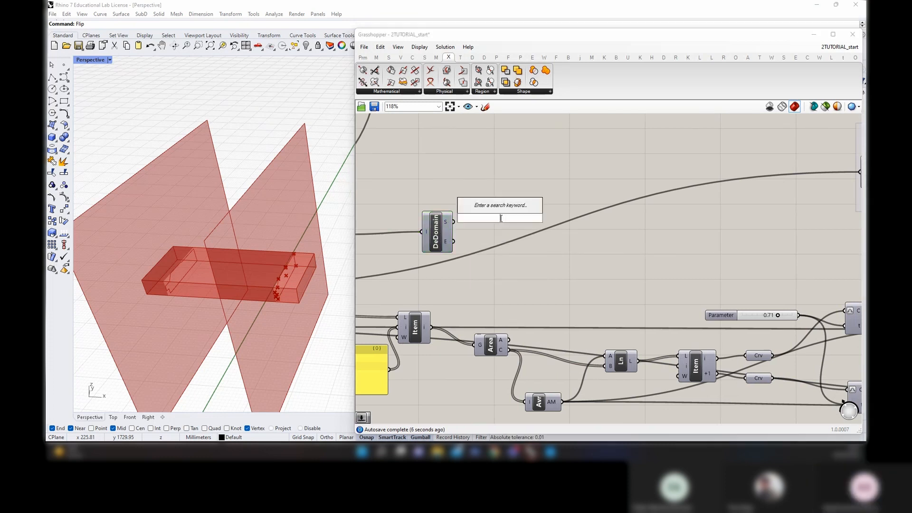
left_click(492, 226)
left_click(439, 235)
left_click(492, 216)
double_click(492, 216)
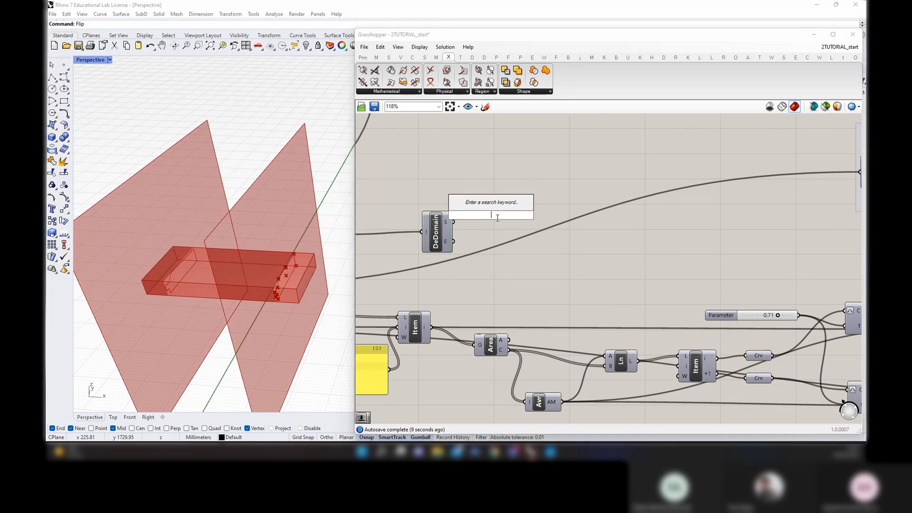
type("data")
left_click(500, 205)
right_click(494, 220)
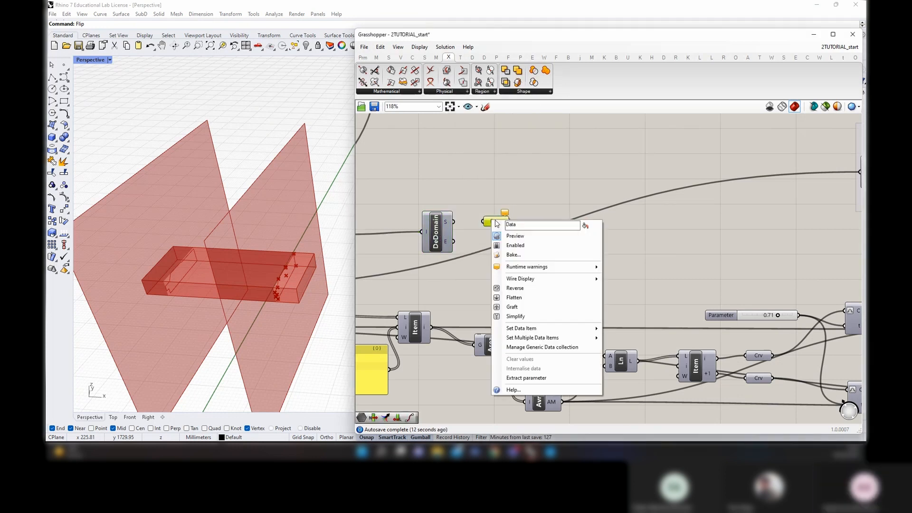
type("Start_domain_")
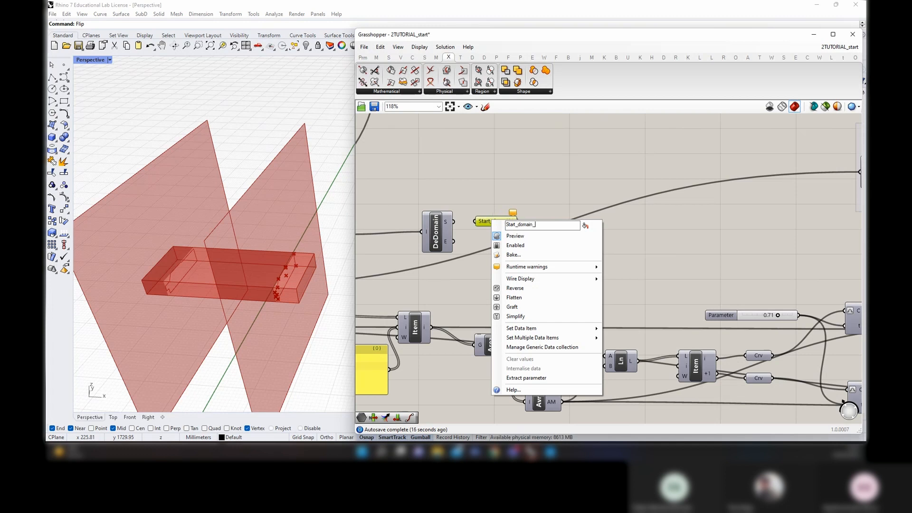
type("X")
key("Return")
Duplicate the Start_domain_X parameter below, rename the copy End_domain_X, and connect Deconstruct Domain's S and E outputs to the matching parameters
left_click_drag(496, 220, 507, 248, "alt")
right_click(493, 243)
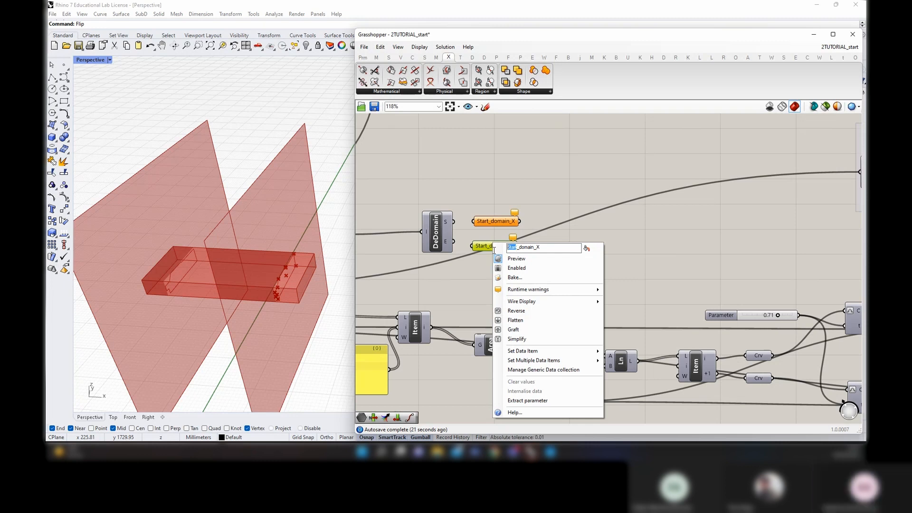
type("End")
key("Delete")
key("Return")
left_click(458, 229)
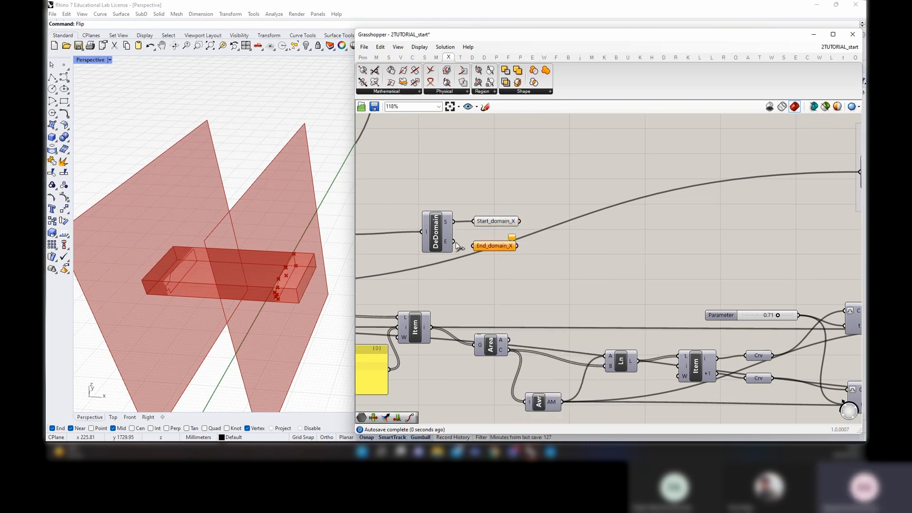
Set the wire display of the Start_domain_X and End_domain_X parameters to hidden
right_click(496, 222)
key("Escape")
right_click(496, 246)
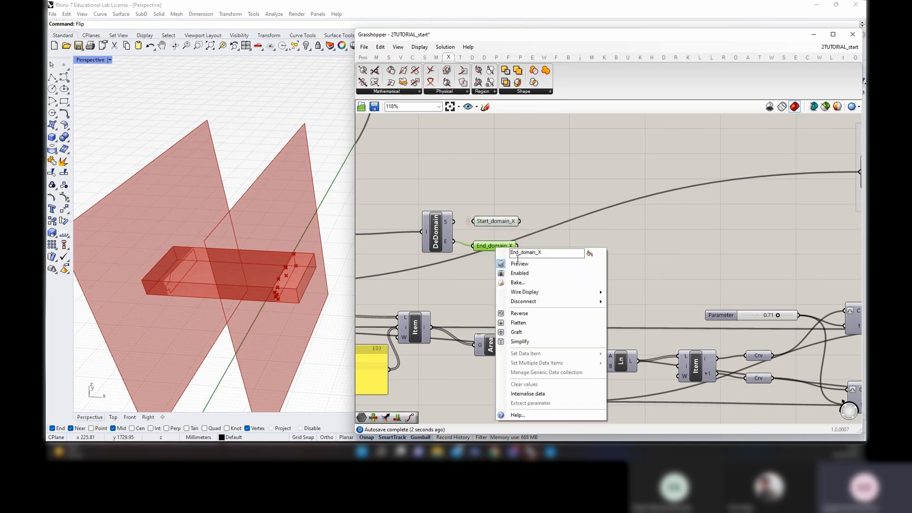
mouse_move(536, 292)
left_click(626, 311)
left_click(525, 273)
Move both domain parameters together to the end of the definition, just above the last Deconstruct Point
left_click(496, 246)
left_click(495, 221, "shift")
left_click_drag(497, 222, 532, 259)
scroll(541, 229, "down", 8)
scroll(783, 257, "up", 5)
scroll(507, 260, "up", 5)
scroll(512, 262, "down", 2)
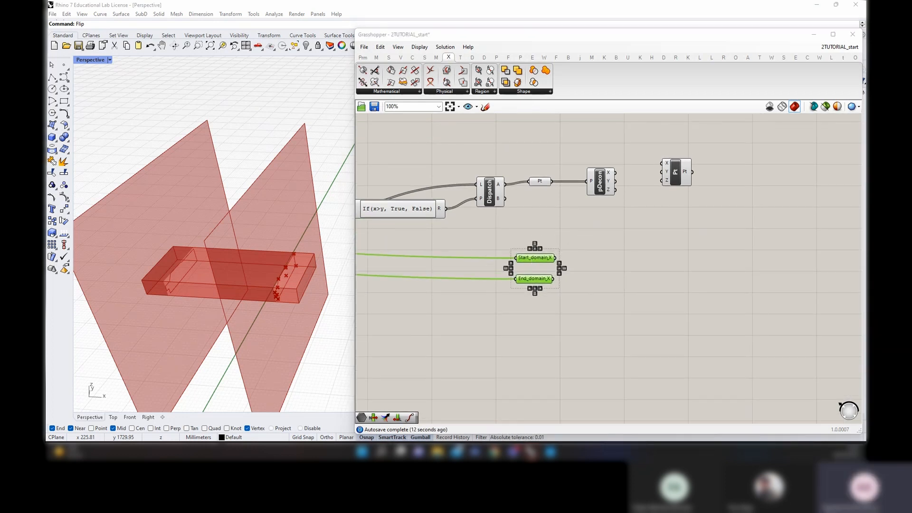
left_click_drag(546, 261, 561, 174)
left_click(592, 249)
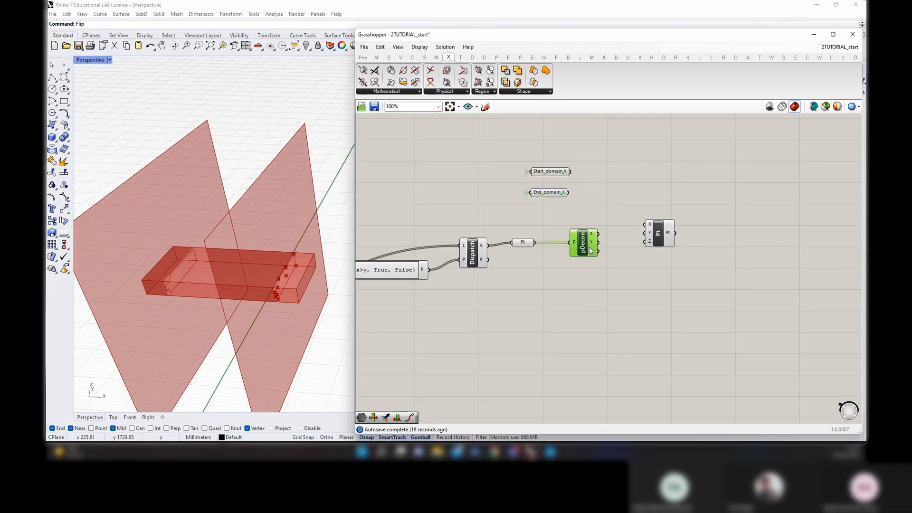
Connect Start_domain_X to Construct Point's X input and the deconstructed Y and Z coordinates to its Y and Z inputs
left_click(654, 242)
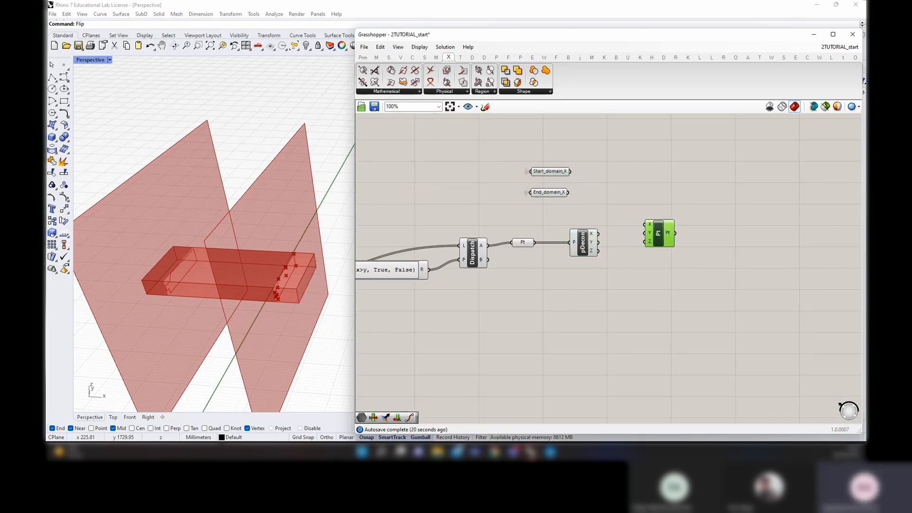
left_click(564, 172)
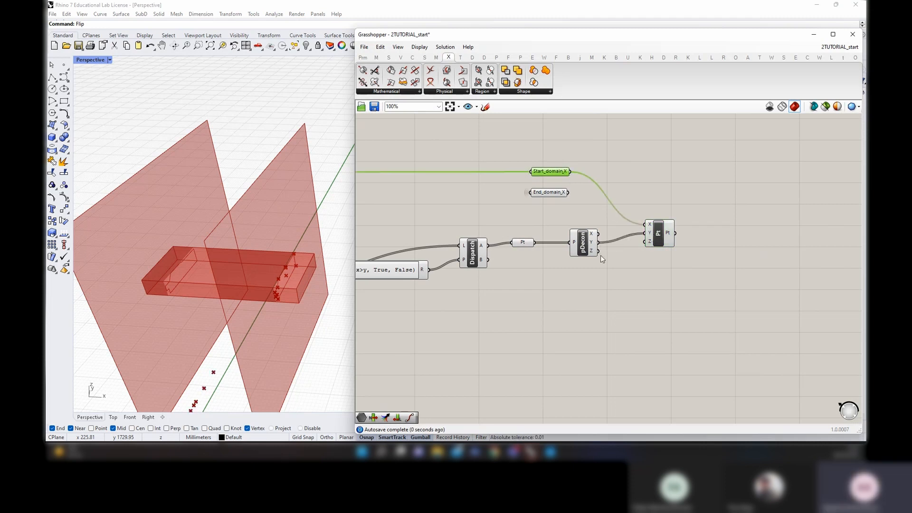
left_click_drag(599, 252, 646, 242)
left_click(663, 233)
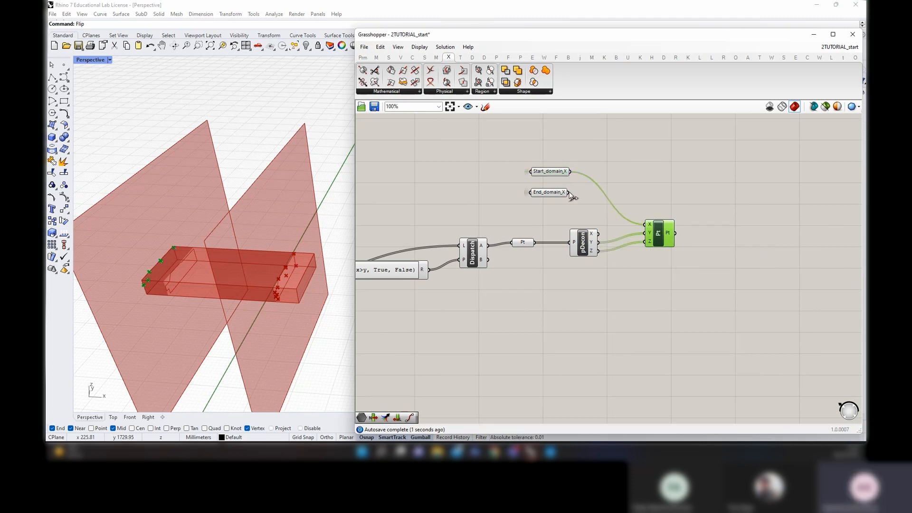
Replace Construct Point's X input with End_domain_X and compare the rebuilt points with the original section points
left_click_drag(572, 196, 647, 224)
right_click_drag(298, 292, 281, 311)
left_click(524, 244)
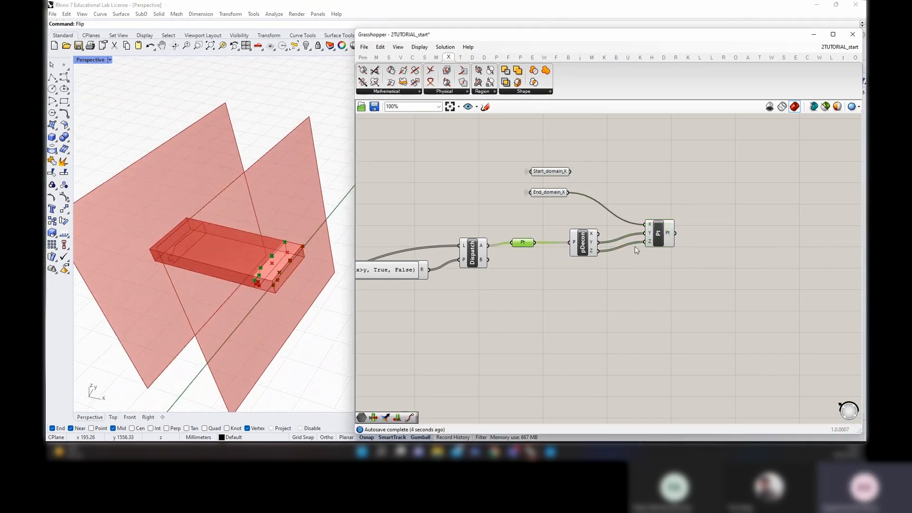
Move Start_domain_X below the point chain and place the second Brep intersection with its Curve parameter under the first pair
scroll(520, 170, "down", 3)
left_click_drag(536, 172, 541, 270)
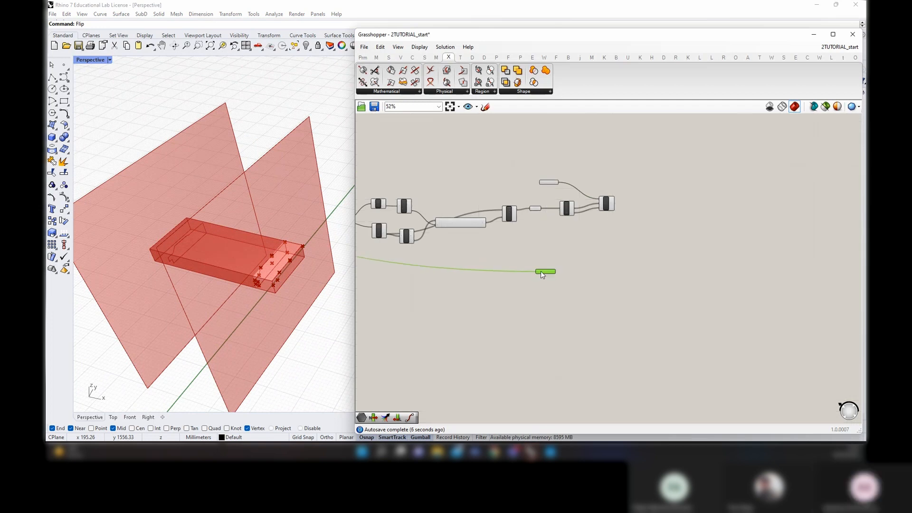
right_click_drag(492, 272, 539, 267)
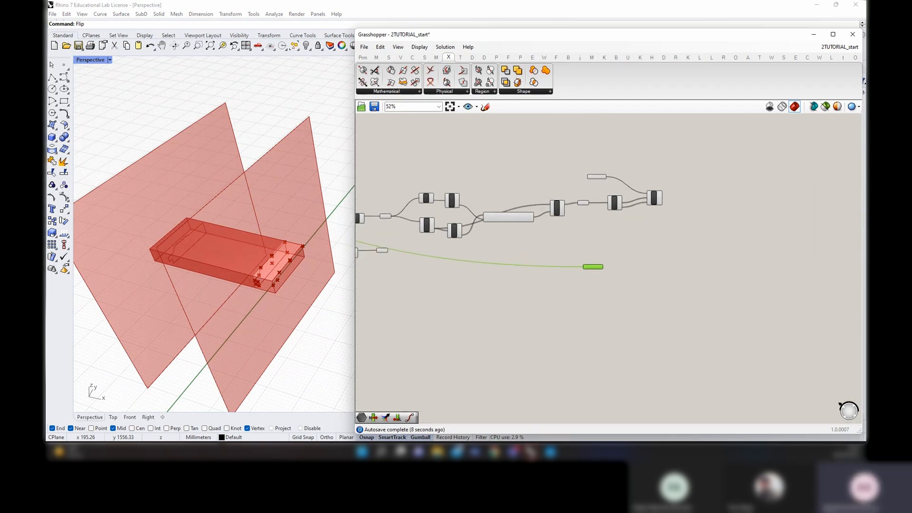
right_click_drag(401, 203, 566, 210)
scroll(566, 210, "down", 1)
scroll(628, 247, "up", 1)
scroll(518, 262, "up", 3)
left_click_drag(567, 267, 496, 278)
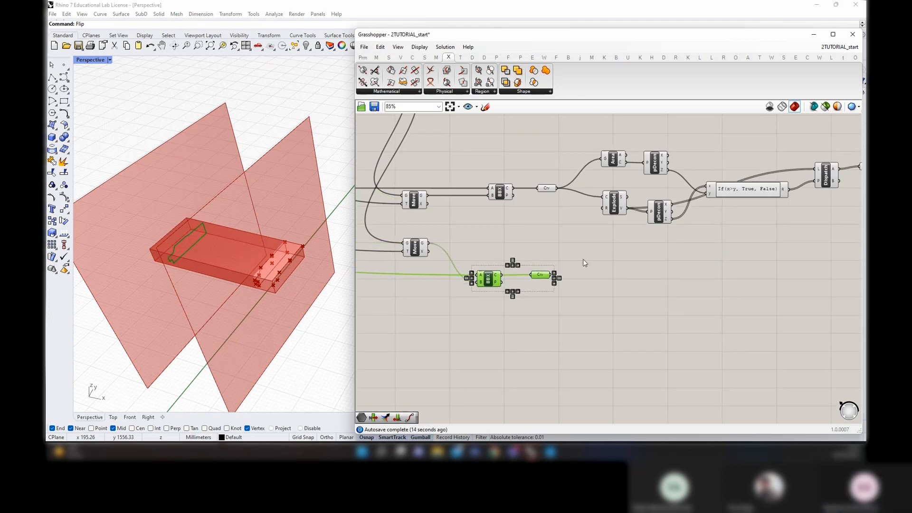
Duplicate the chain from Area and Explode to Construct Point below the original and feed the copy from the second Curve parameter
scroll(583, 258, "down", 3)
right_click_drag(732, 236, 649, 248)
left_click(584, 250)
left_click_drag(737, 240, 466, 177)
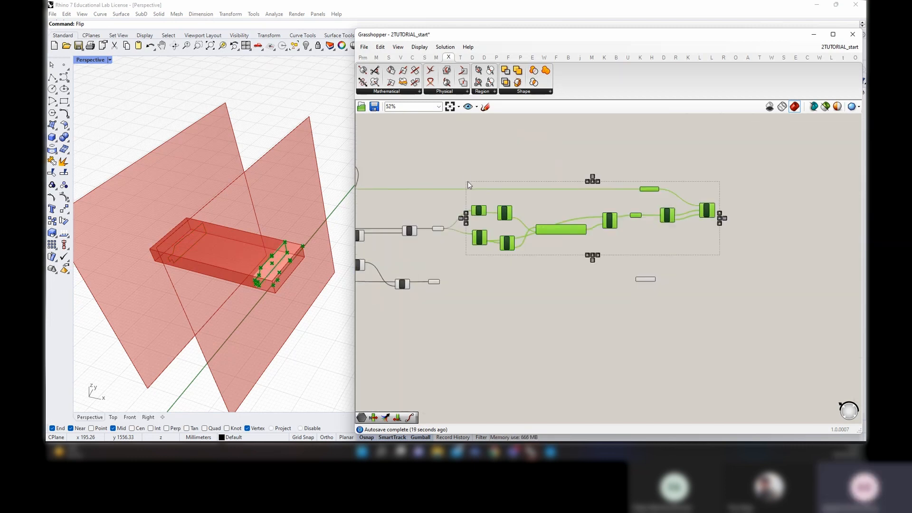
left_click_drag(480, 237, 476, 307, "alt")
scroll(461, 283, "up", 3)
left_click(437, 284)
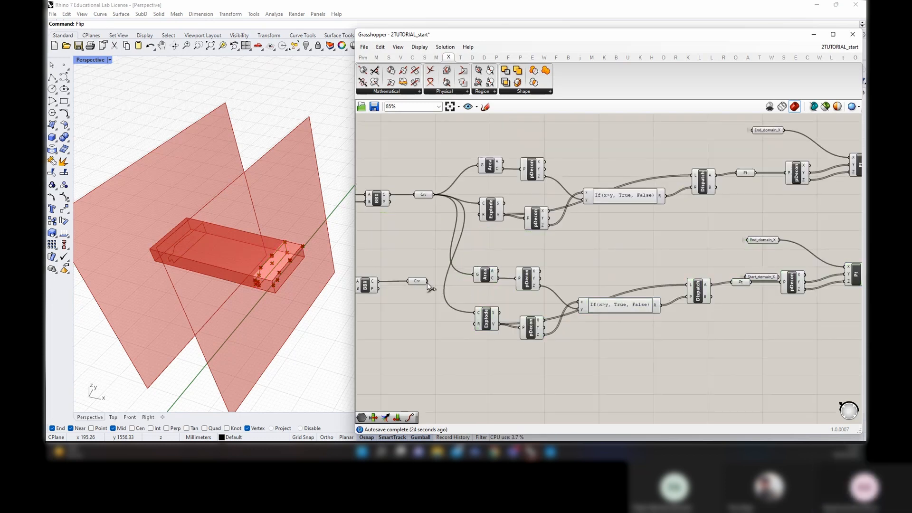
left_click_drag(426, 281, 475, 312)
scroll(455, 284, "down", 2)
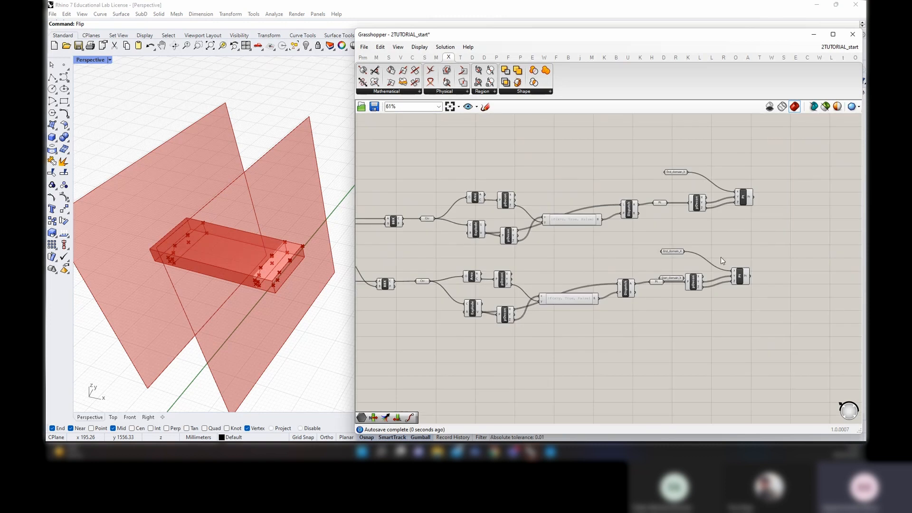
Feed the copied Construct Point's X input from Start_domain_X instead and delete the duplicated End_domain_X parameter
right_click_drag(723, 255, 689, 251)
scroll(648, 271, "up", 3)
left_click(643, 273)
left_click_drag(642, 273, 711, 263)
scroll(649, 257, "down", 2)
left_click(726, 269)
left_click(639, 238)
key("Delete")
Select both Construct Point components and check the position of their points on the plank in the viewport
right_click_drag(760, 304, 601, 307)
left_click_drag(601, 306, 563, 160)
right_click_drag(273, 287, 271, 244)
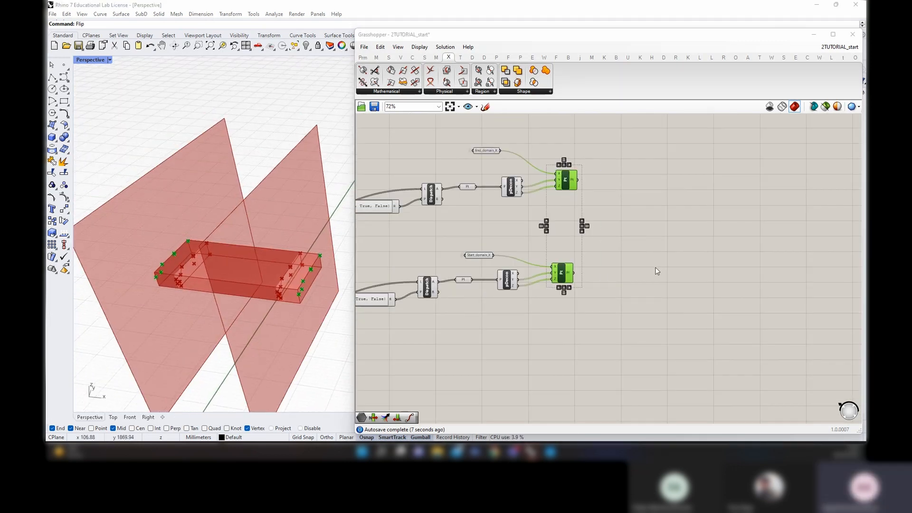
Add a Line component and connect the two Construct Point outputs to its A and B inputs
double_click(640, 229)
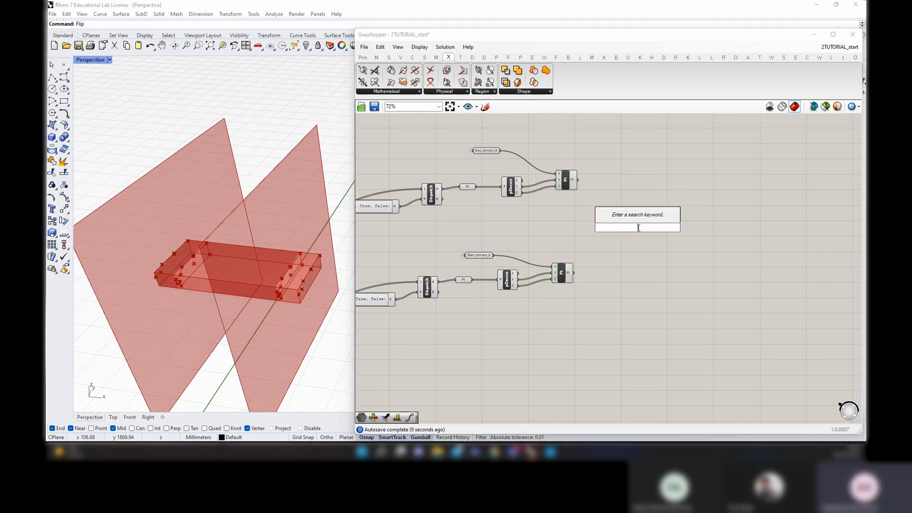
type("line")
left_click(635, 217)
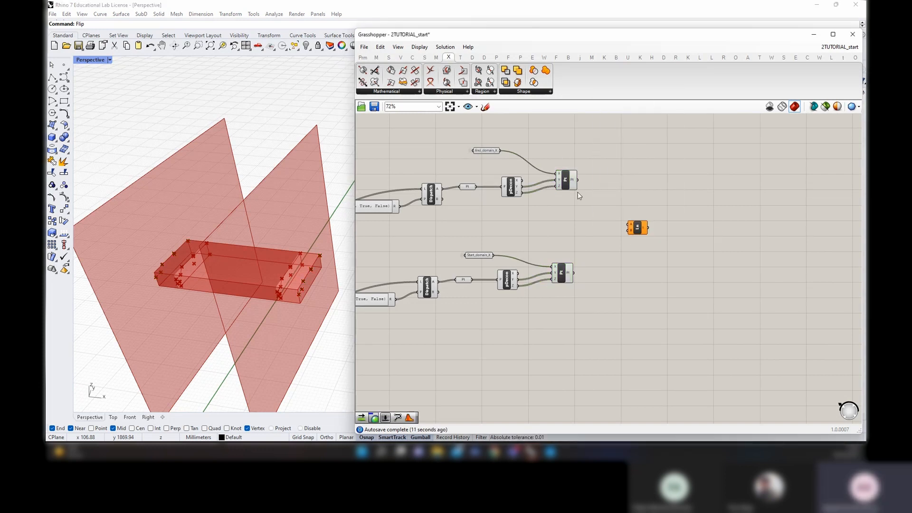
left_click_drag(577, 181, 630, 231)
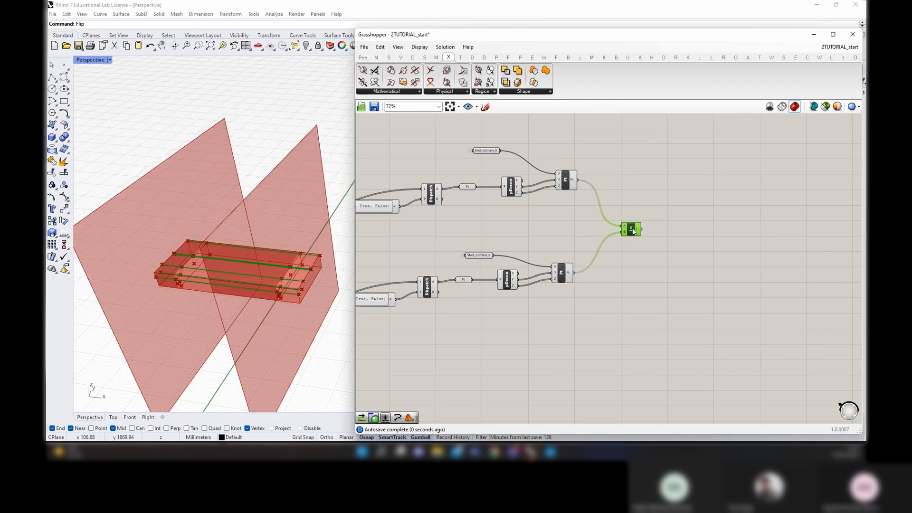
Add a Loft component and connect the Line output to its Curves input
right_click_drag(724, 228, 669, 234)
double_click(668, 234)
type("lo")
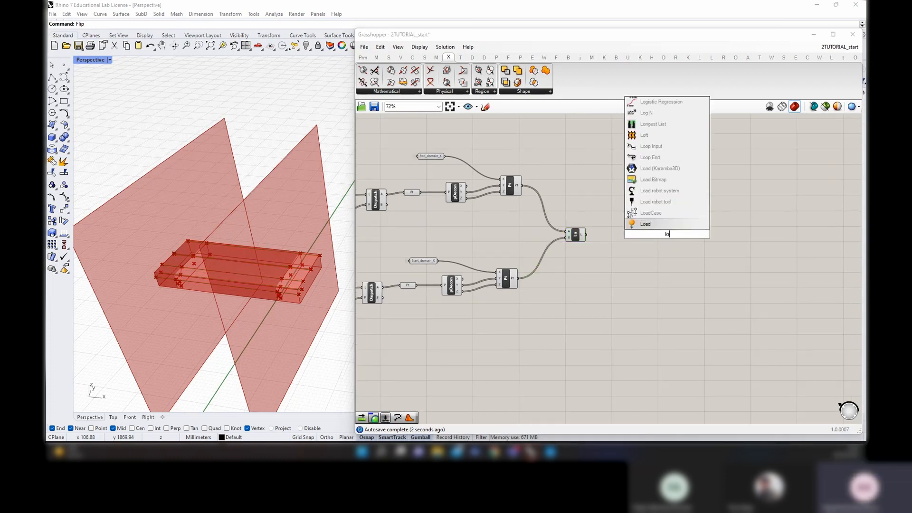
type("ft")
key("Return")
left_click_drag(586, 234, 652, 241)
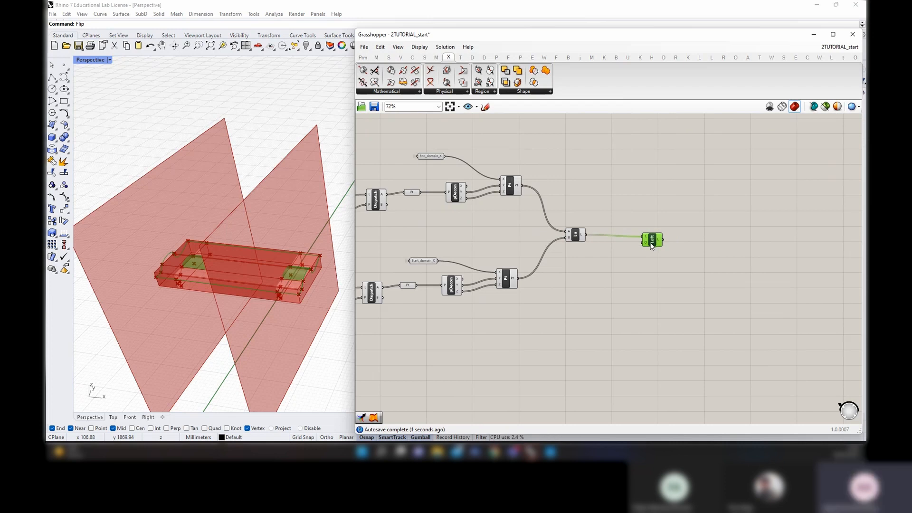
Set the loft type to Straight in the Loft component's options and commit the change
scroll(652, 241, "up", 3)
right_click(645, 243)
mouse_move(694, 319)
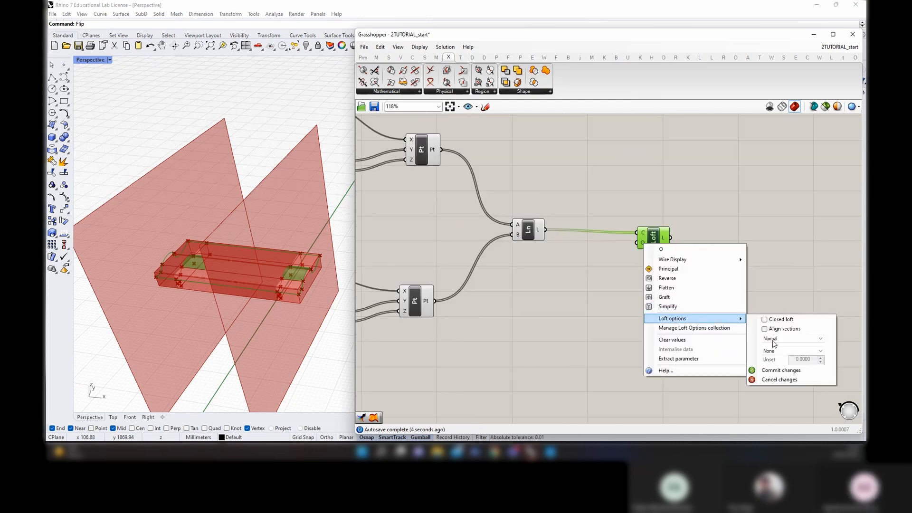
left_click(773, 340)
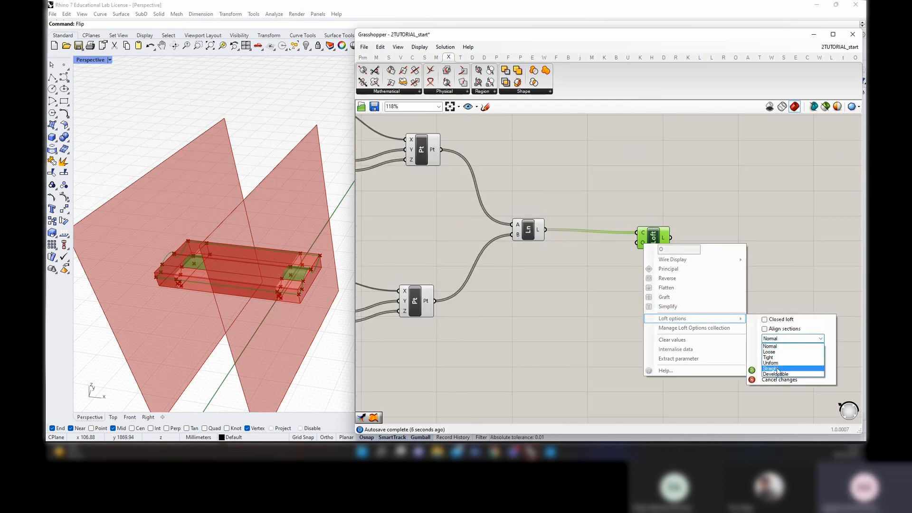
left_click(778, 370)
left_click(775, 370)
scroll(590, 287, "down", 2)
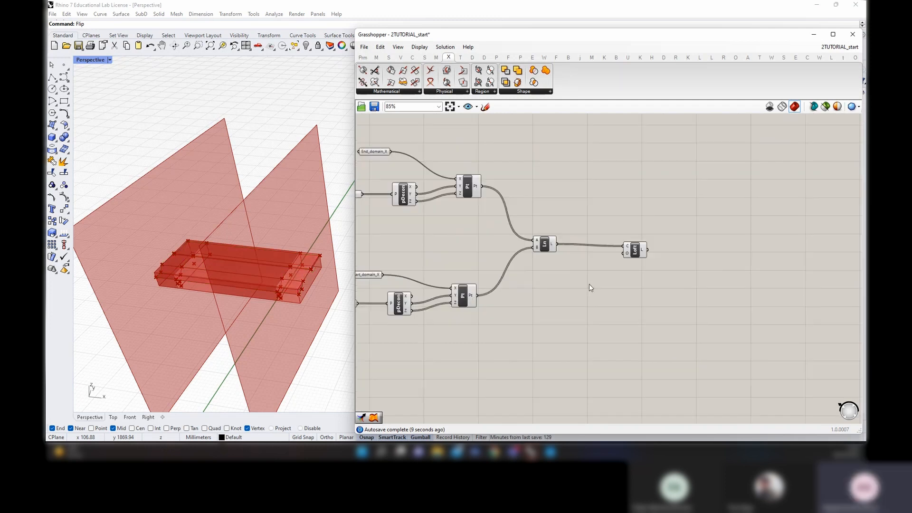
Select all components in the definition and turn off their viewport preview
scroll(587, 280, "down", 6)
left_click_drag(647, 348, 368, 266)
right_click(374, 256)
left_click(404, 264)
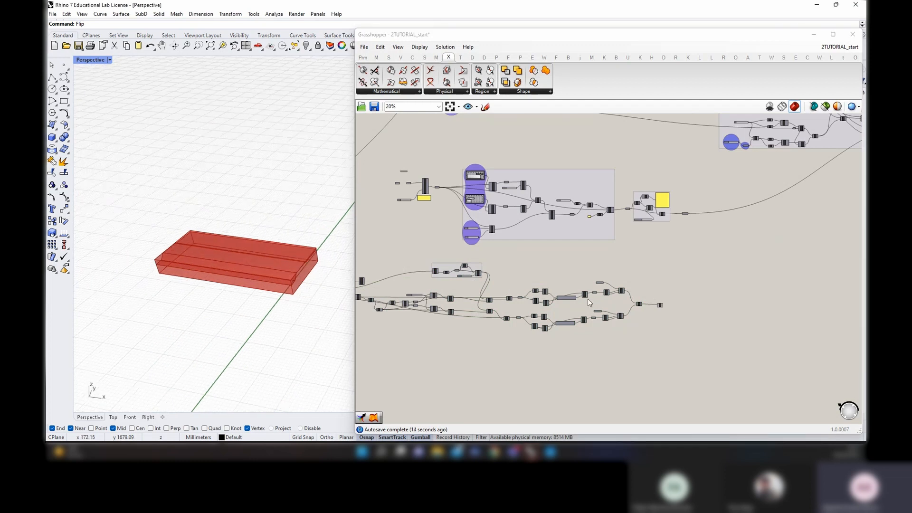
right_click_drag(673, 349, 769, 331)
scroll(790, 317, "down", 2)
key("ctrl+a")
right_click(788, 300)
left_click(804, 314)
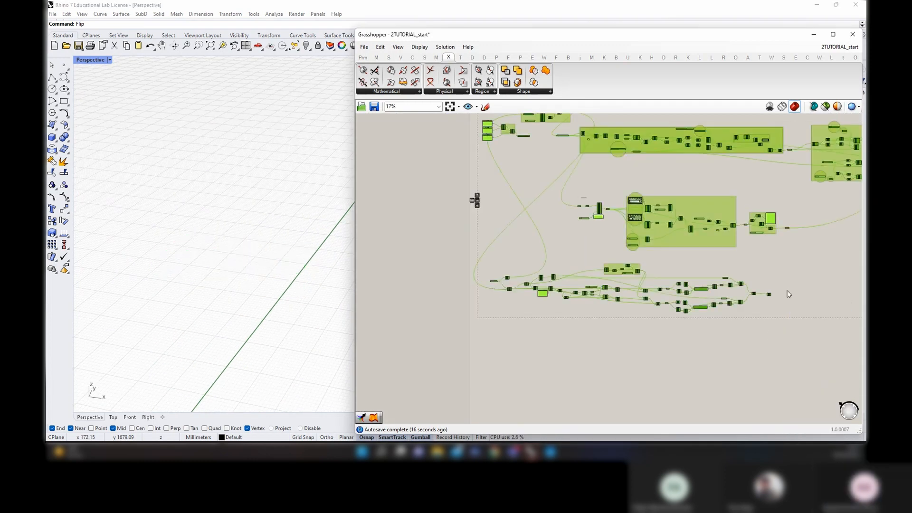
Turn the preview of the Loft component back on and inspect its surface in the viewport
left_click(789, 294)
scroll(789, 294, "up", 5)
left_click(739, 301)
middle_click(730, 264)
left_click(751, 270)
left_click(755, 271)
right_click_drag(289, 283, 333, 257)
scroll(750, 304, "down", 6)
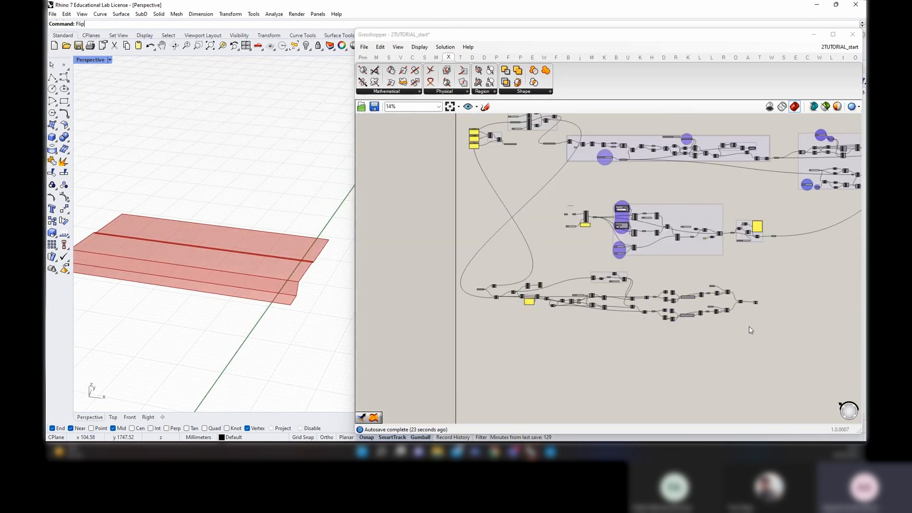
Select the components of the outline chain up to the Line component, leaving out Loft, and group them
left_click_drag(751, 330, 504, 239)
scroll(487, 267, "up", 7)
scroll(423, 260, "up", 3)
scroll(428, 250, "down", 2)
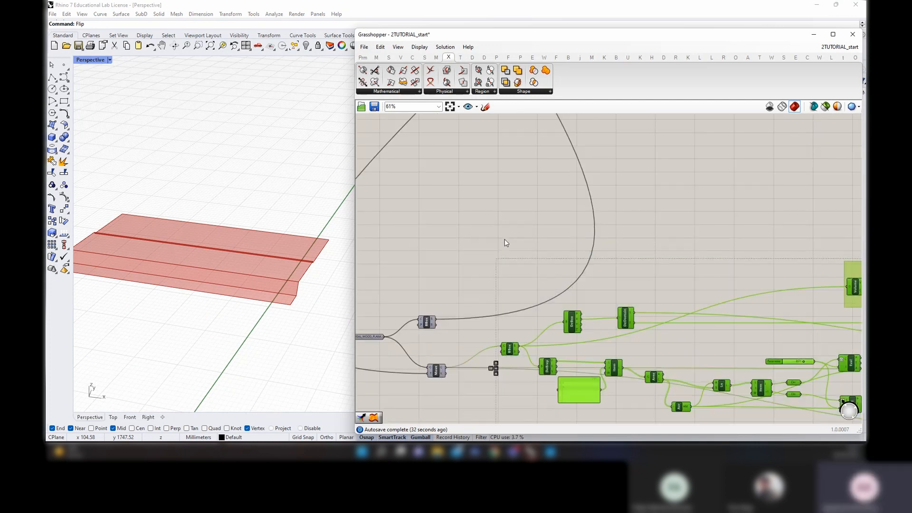
scroll(505, 239, "down", 3)
right_click(656, 277)
left_click(679, 345)
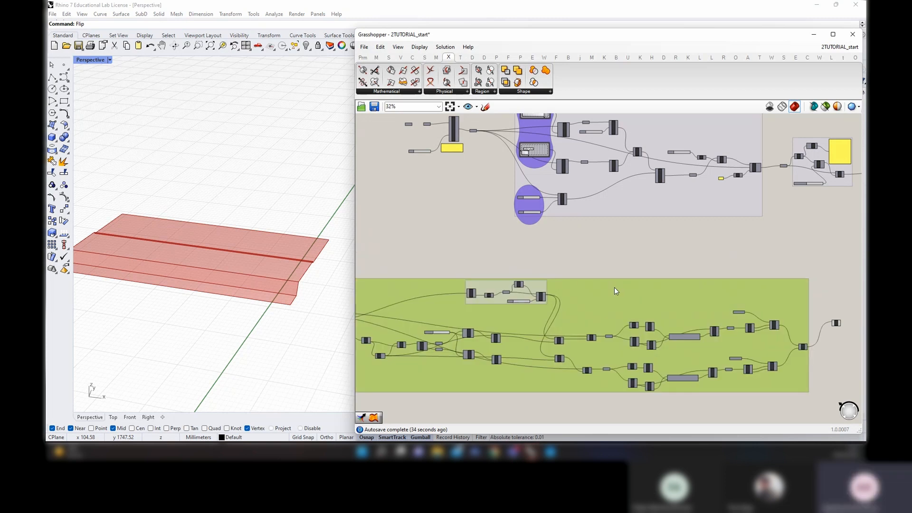
Name the new group "obtain top outline"
right_click(615, 289)
type("obta")
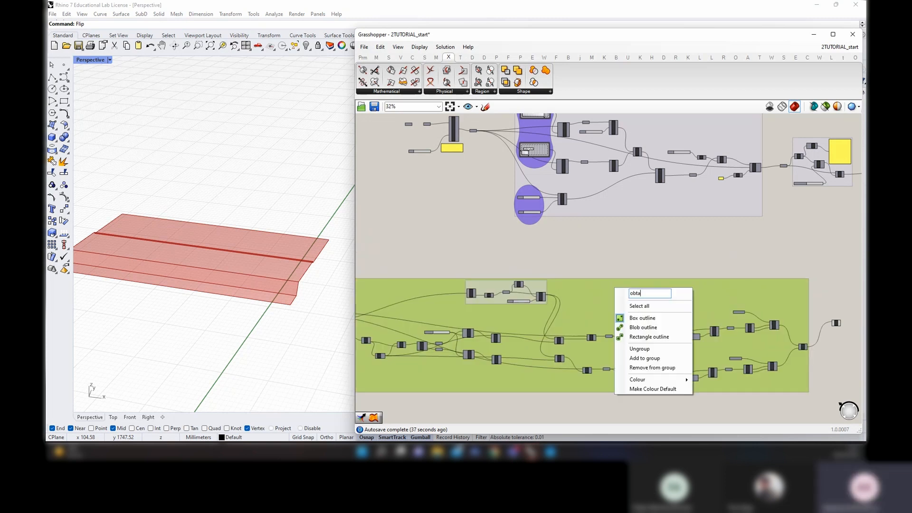
type("in ")
type("top outline")
left_click(774, 332)
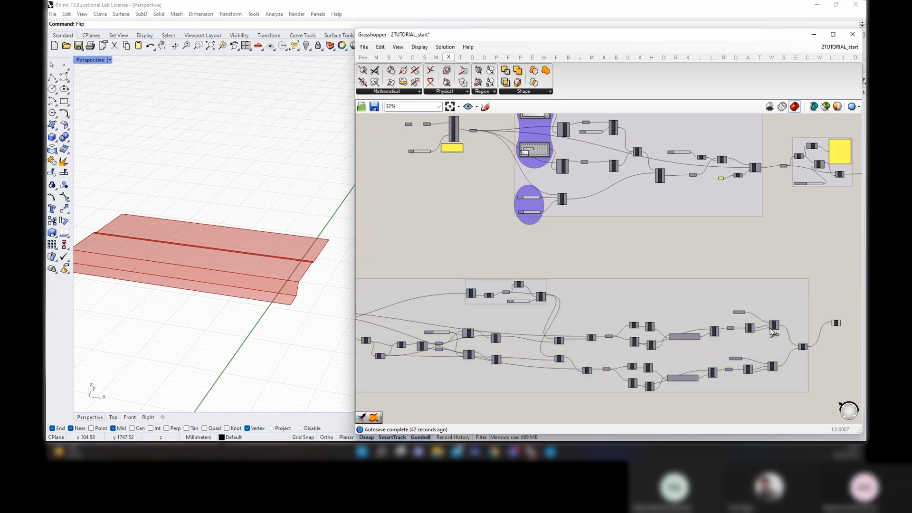
Select the Loft component and reposition it beside the group, slightly closer to the Line output's level
right_click_drag(843, 327, 665, 304)
scroll(665, 304, "up", 3)
left_click(656, 300)
scroll(655, 299, "up", 1)
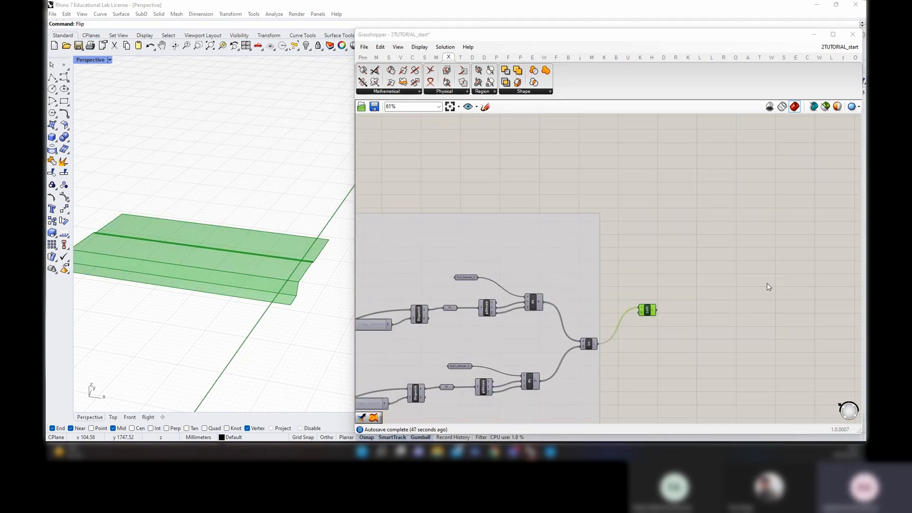
right_click_drag(736, 290, 583, 314)
left_click(516, 330)
left_click_drag(498, 334, 497, 342)
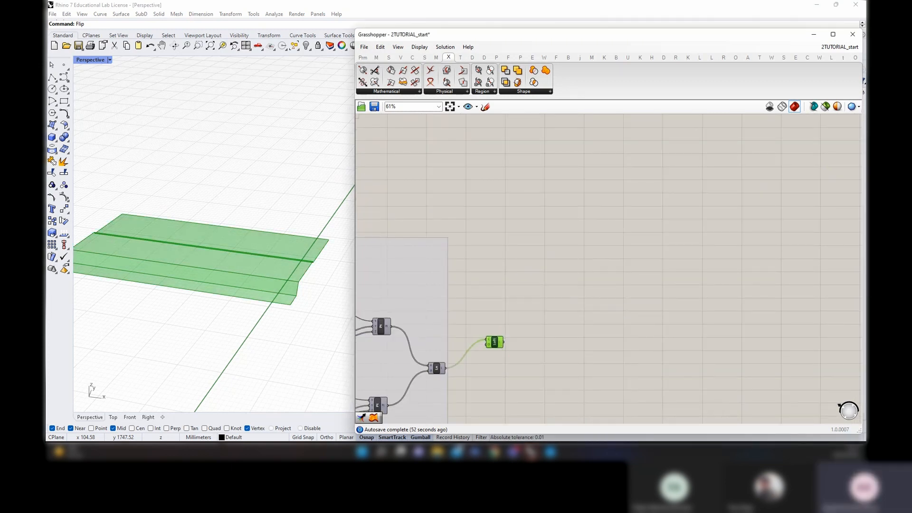
Turn on the preview of the PATH RAILS parameter fed by the Stream Filter with the LINES selector
scroll(507, 307, "down", 4)
scroll(552, 323, "down", 3)
scroll(708, 194, "up", 9)
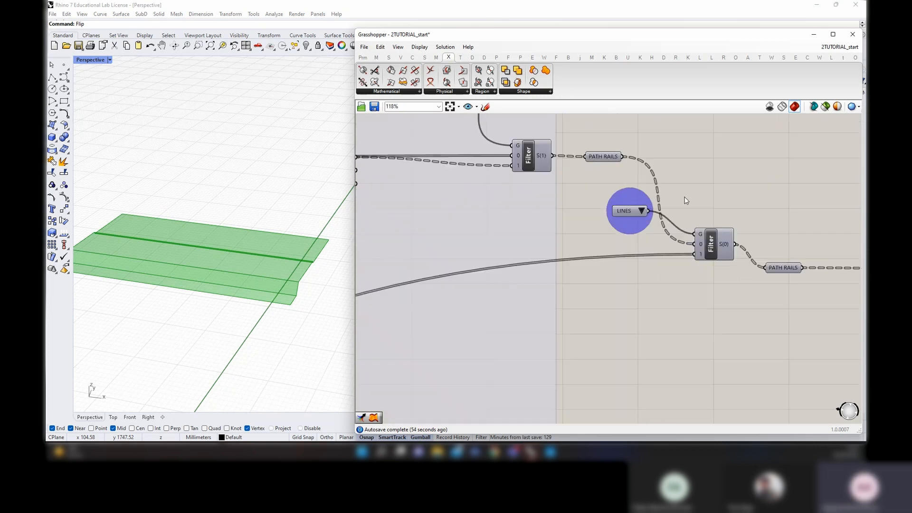
scroll(690, 238, "down", 1)
scroll(690, 242, "down", 2)
left_click(739, 255)
right_click_drag(799, 285, 487, 264)
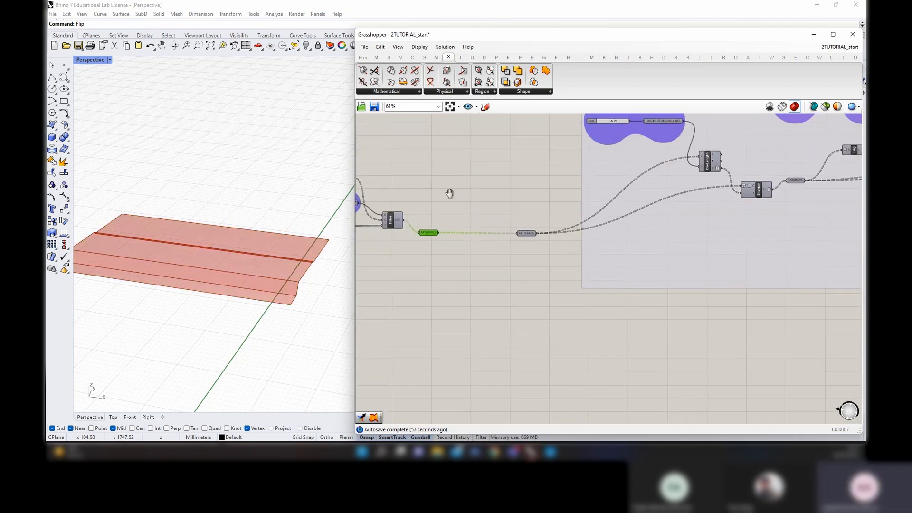
left_click(455, 200)
left_click(429, 232)
middle_click(431, 203)
left_click(437, 208)
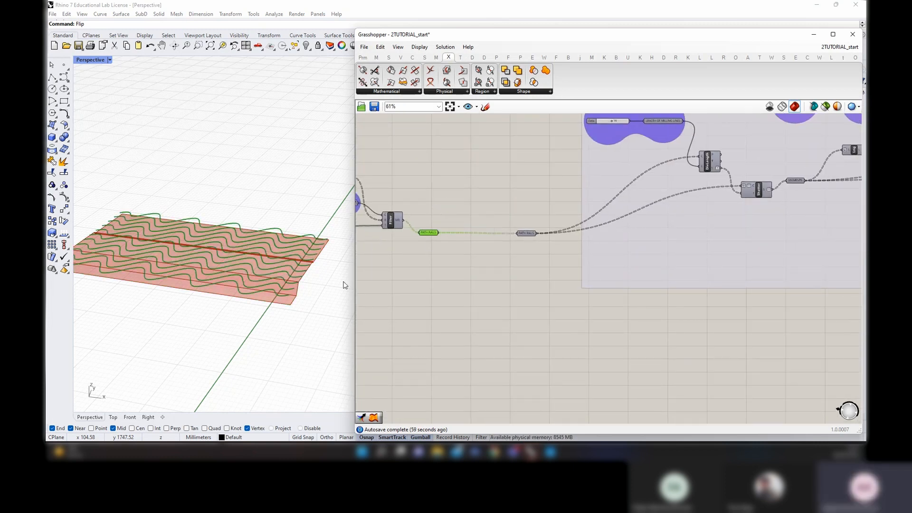
Examine the path rail curves over the lofted surface and the Curve parameter after Dispatch
right_click_drag(345, 285, 267, 285)
scroll(520, 247, "down", 5)
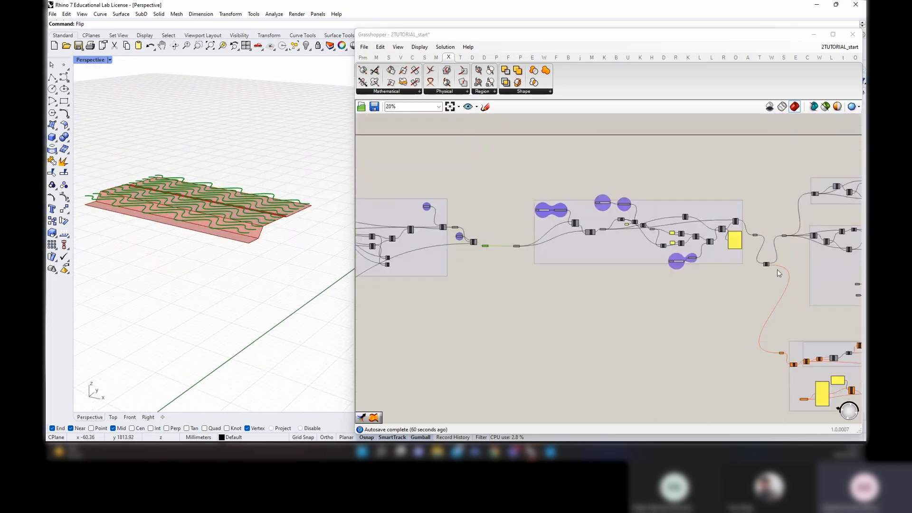
scroll(779, 273, "up", 5)
mouse_move(659, 239)
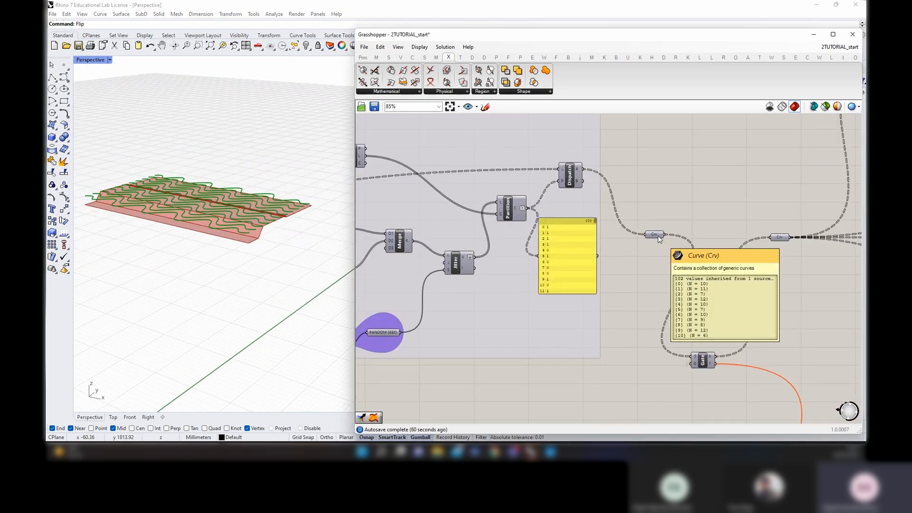
scroll(660, 239, "down", 5)
scroll(504, 236, "up", 4)
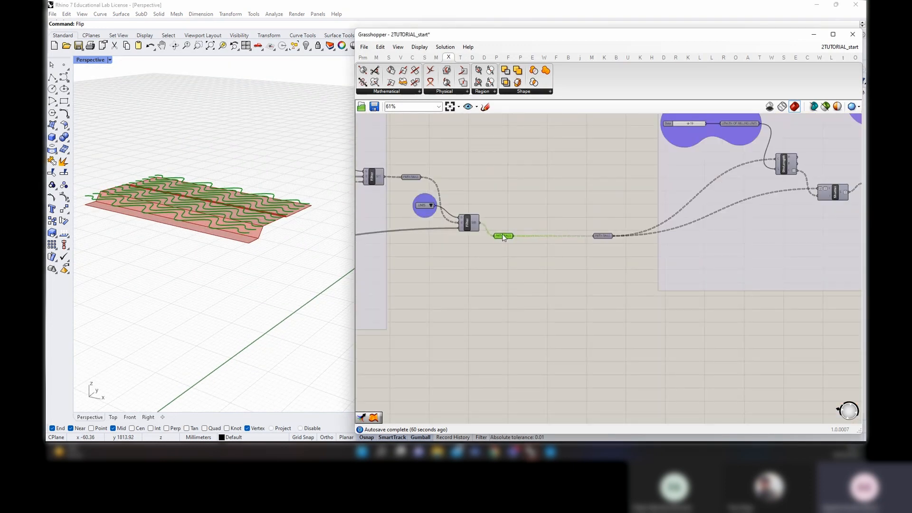
right_click_drag(299, 249, 291, 240)
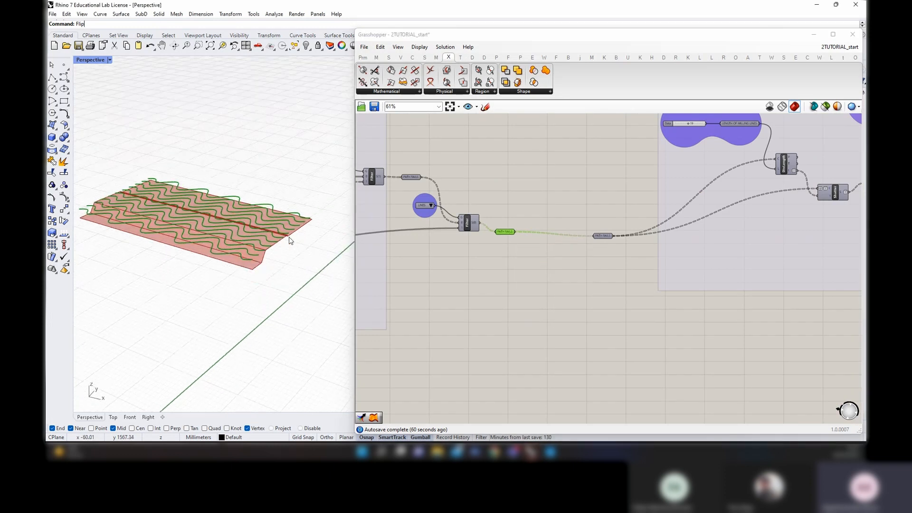
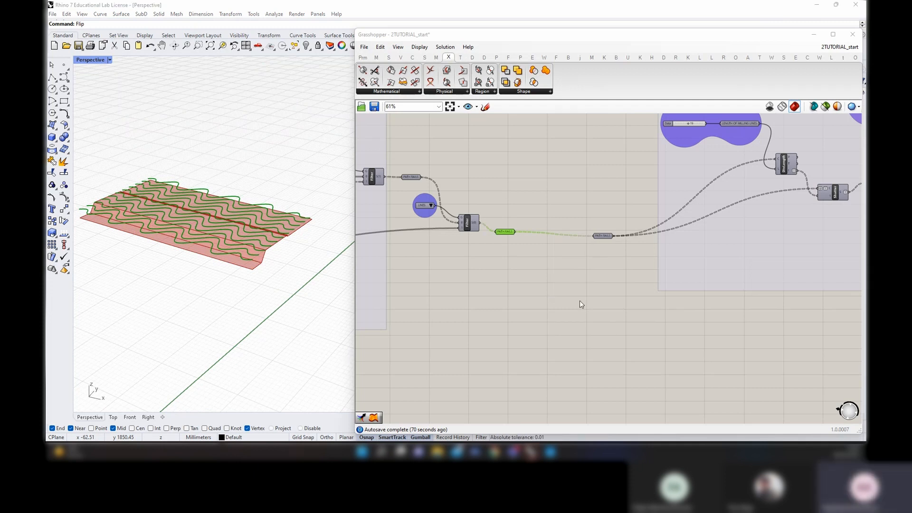
Add a Curve parameter below the path chain and feed it from the PATH RAILS parameter after the Stream Filter
right_click(565, 247)
right_click_drag(513, 309, 541, 229)
double_click(547, 295)
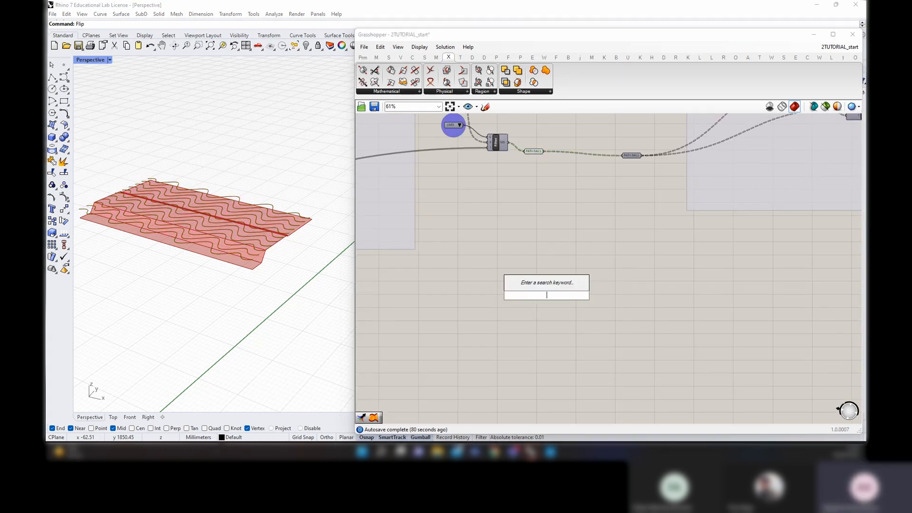
type("curve")
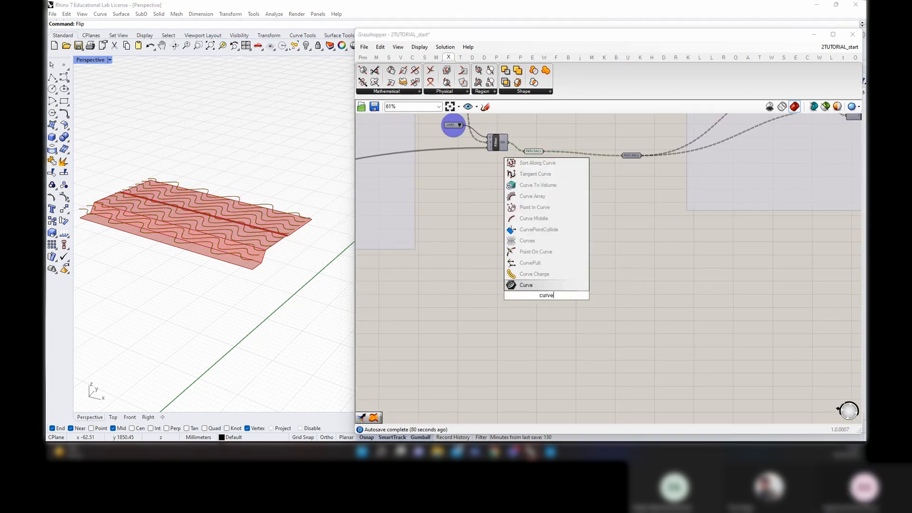
left_click(529, 287)
left_click_drag(544, 151, 505, 370)
right_click_drag(505, 370, 540, 334)
scroll(563, 332, "up", 2)
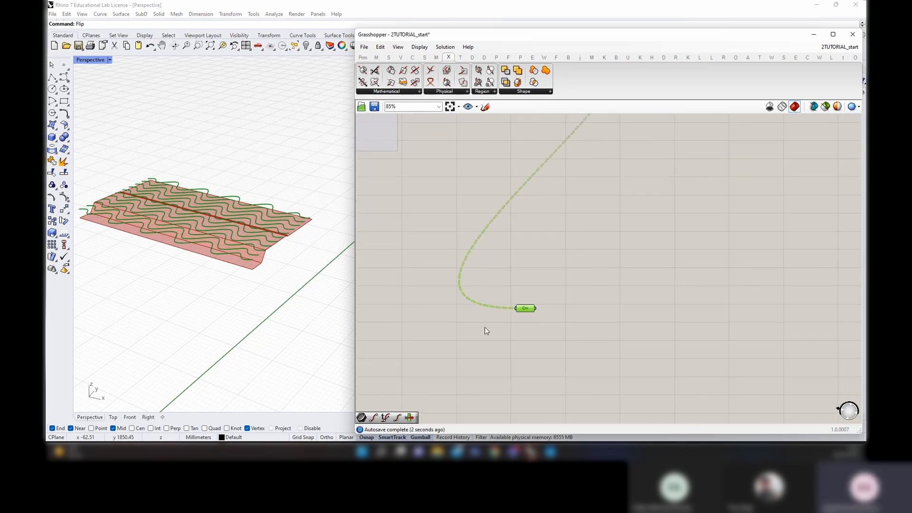
Add a Move component and connect the new Curve parameter to its geometry input
right_click(513, 276)
left_click(611, 305)
double_click(603, 299)
type("move")
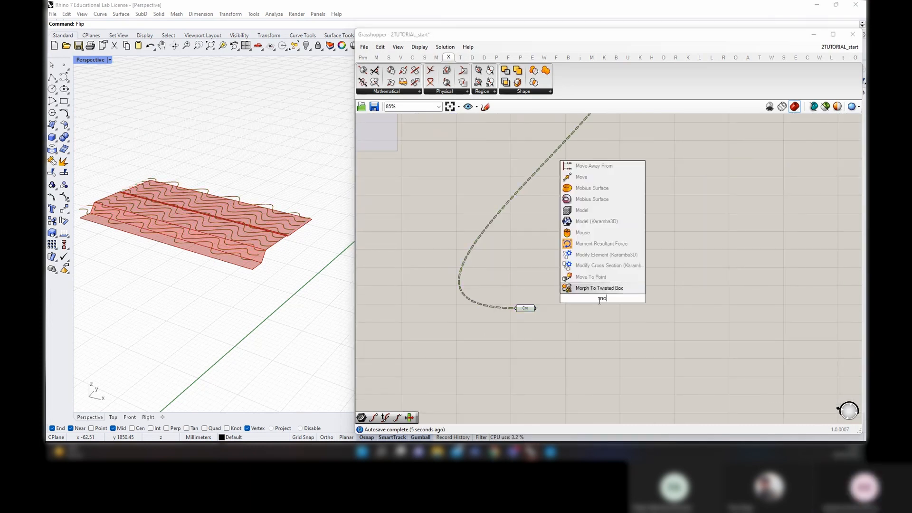
left_click(576, 291)
mouse_move(609, 302)
left_mouse_down()
mouse_move(618, 296)
mouse_move(609, 288)
left_mouse_up()
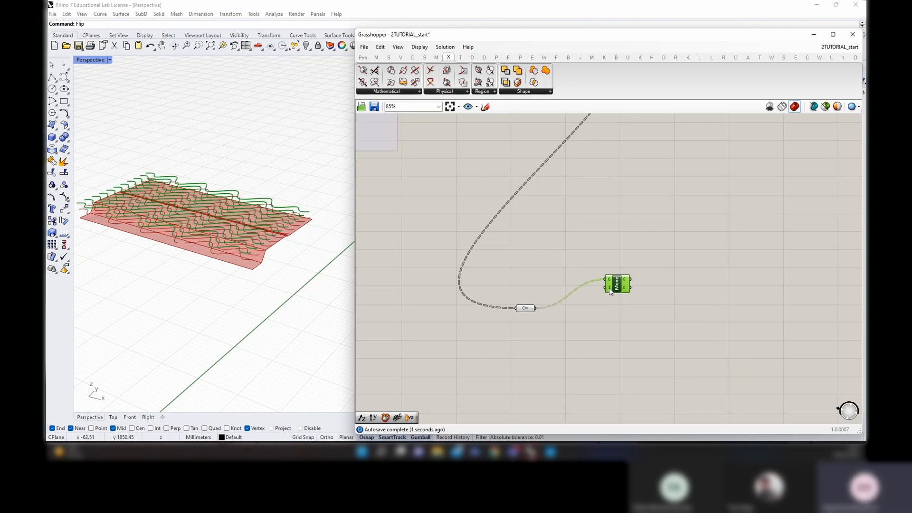
Add a Unit Z vector driven by a slider of 200 and connect it to Move's T input
double_click(545, 275)
type("z")
key("Return")
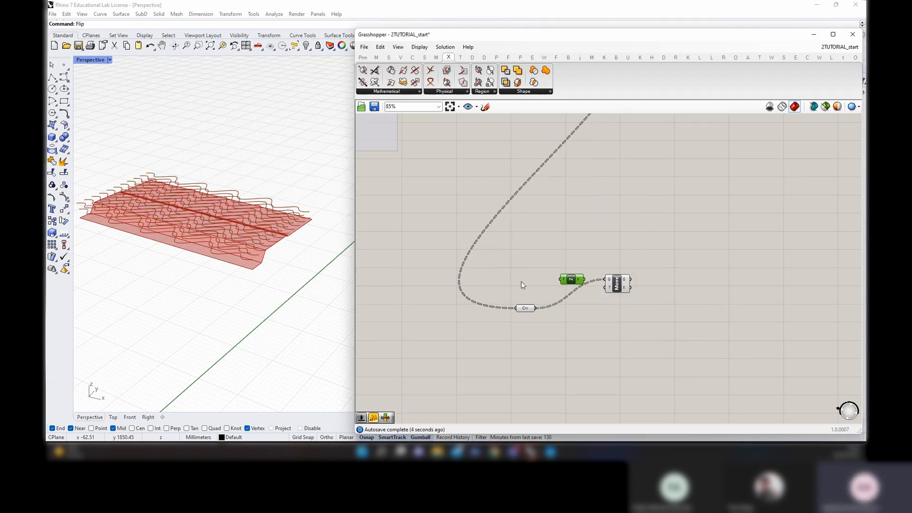
double_click(521, 281)
type("200")
key("Return")
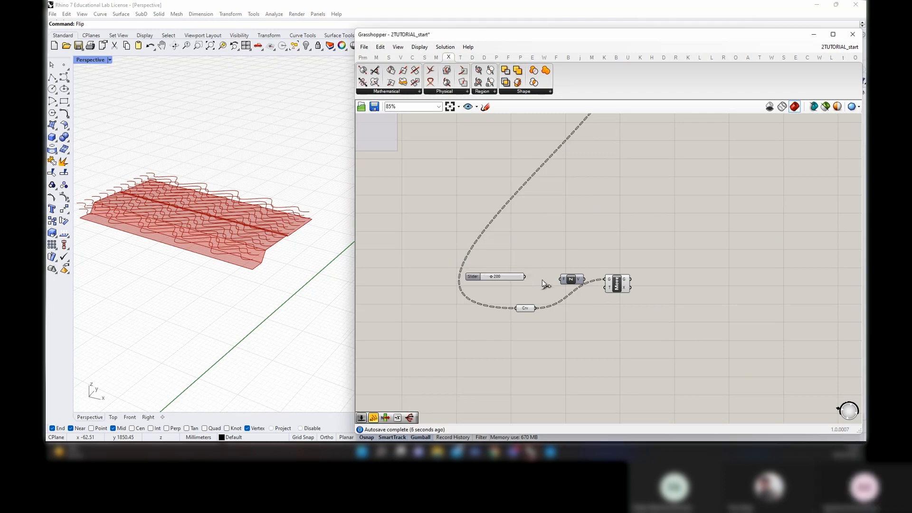
left_click_drag(525, 276, 560, 279)
left_click_drag(569, 279, 556, 276)
left_click_drag(615, 297, 608, 287)
left_click(624, 290)
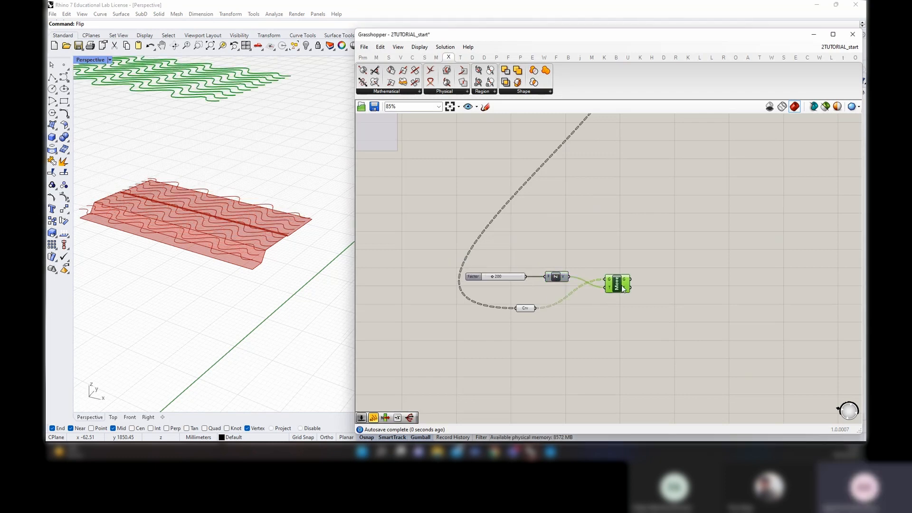
Add the Project component that projects a curve onto a Brep and connect Move's geometry output to its curve input
scroll(611, 304, "down", 2)
right_click_drag(664, 332, 632, 316)
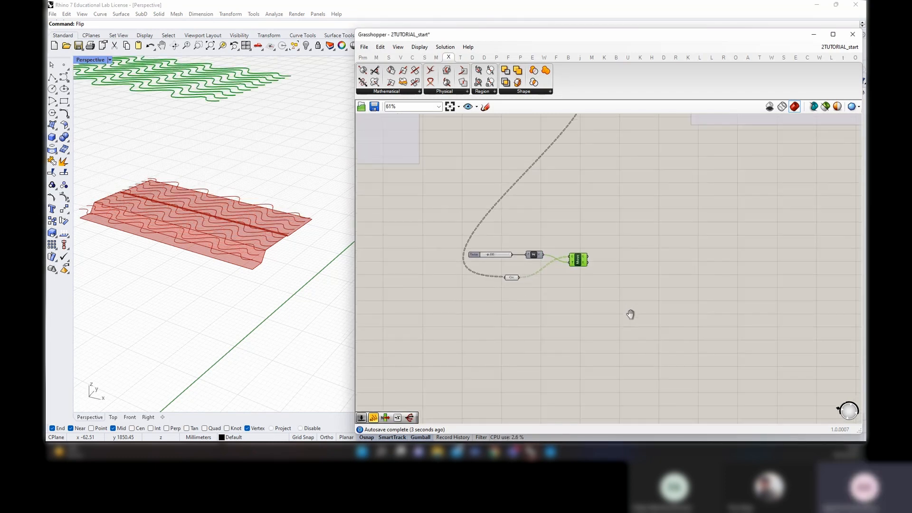
left_click(625, 280)
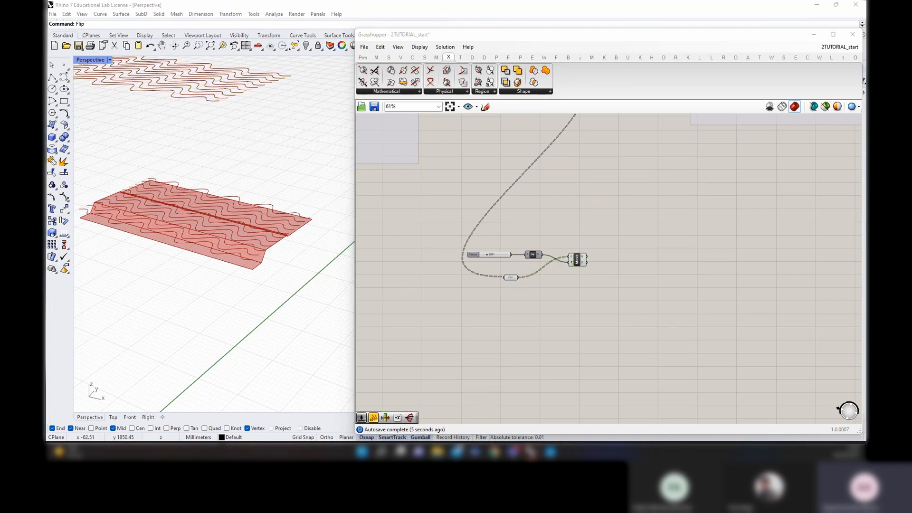
double_click(639, 280)
type("proj")
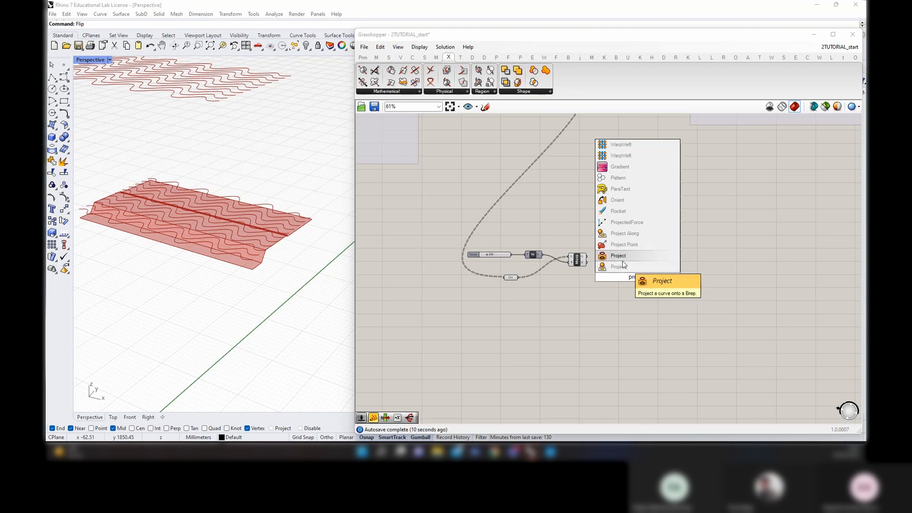
left_click(623, 261)
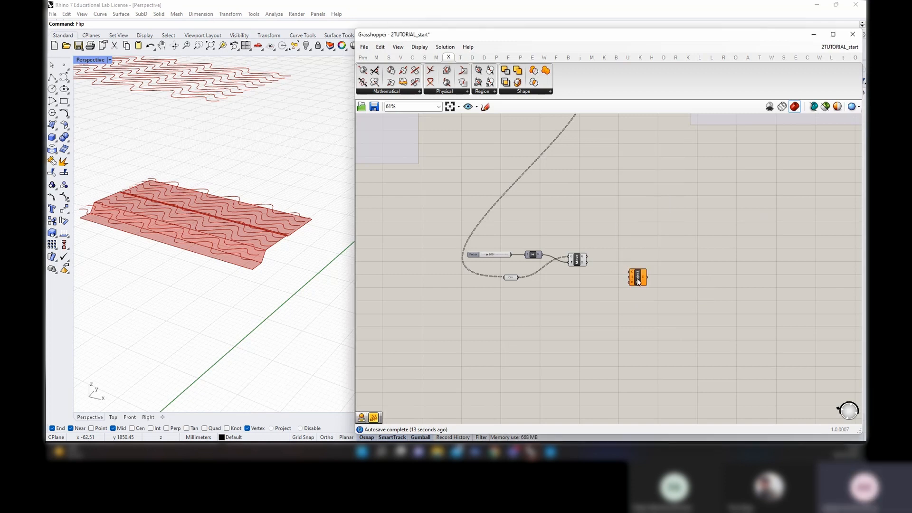
left_click_drag(638, 282, 622, 270)
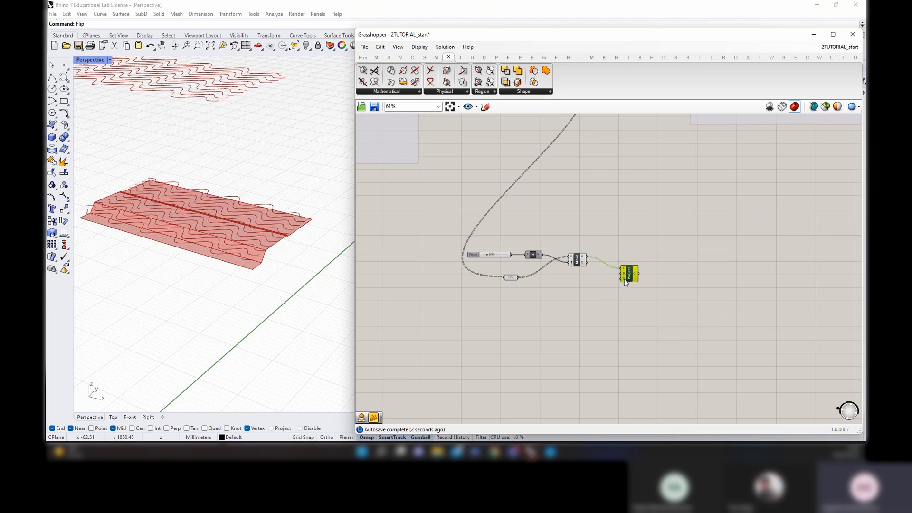
Add a Unit Z vector with a panel of -1 as its factor and connect it to Project's D input
scroll(276, 288, "down", 2)
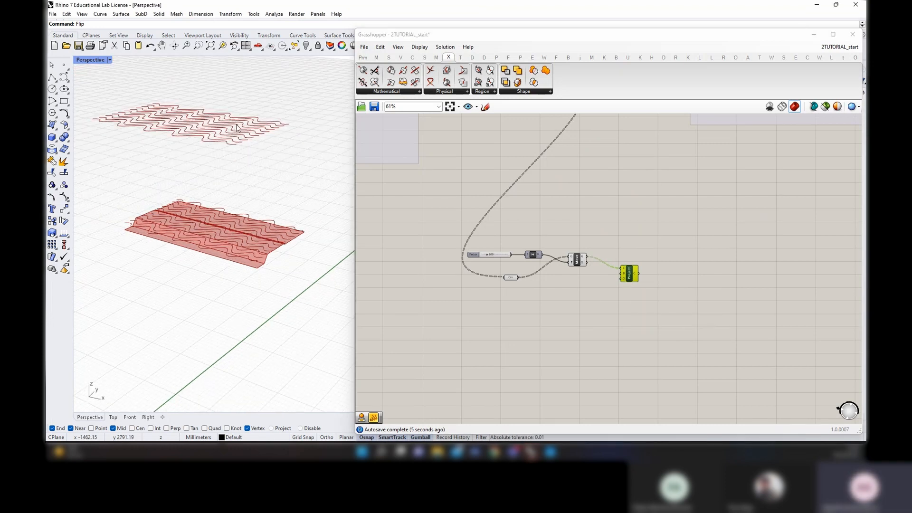
double_click(597, 299)
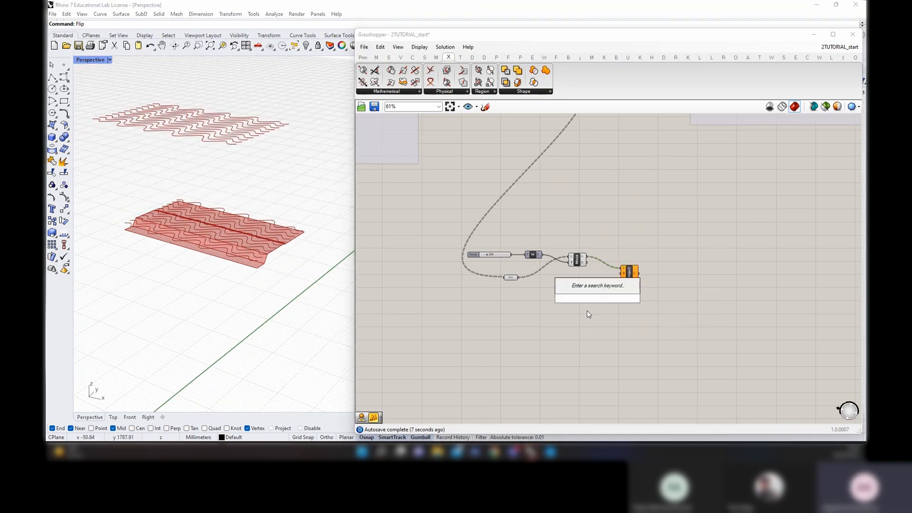
type("z")
key("Return")
scroll(616, 304, "up", 3)
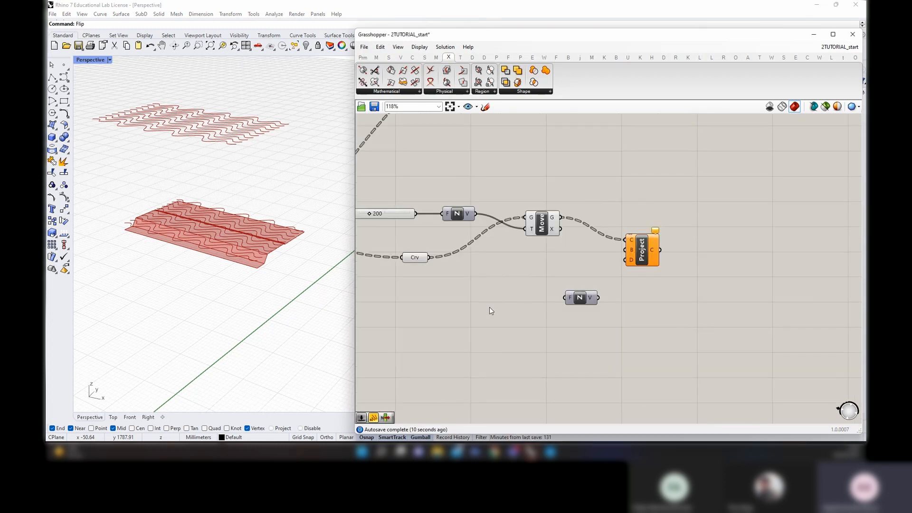
double_click(489, 307)
type("//-1")
key("Return")
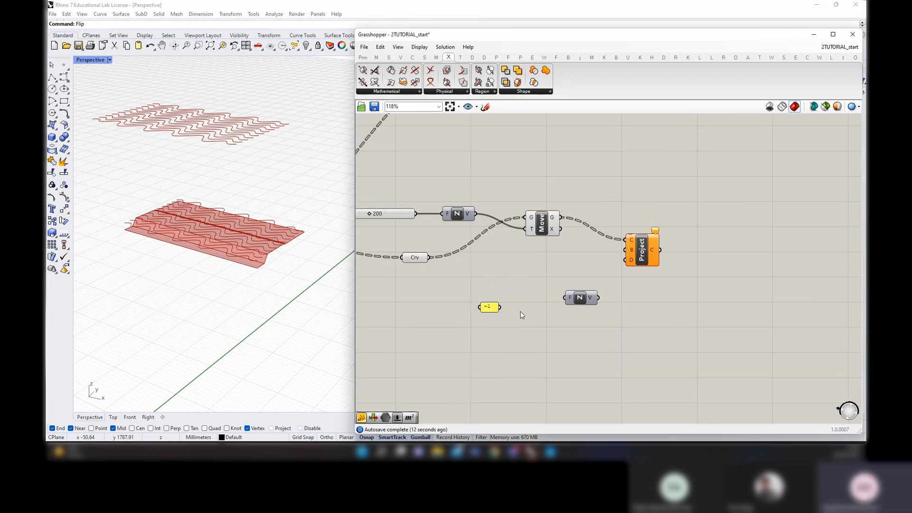
left_click_drag(559, 300, 565, 298)
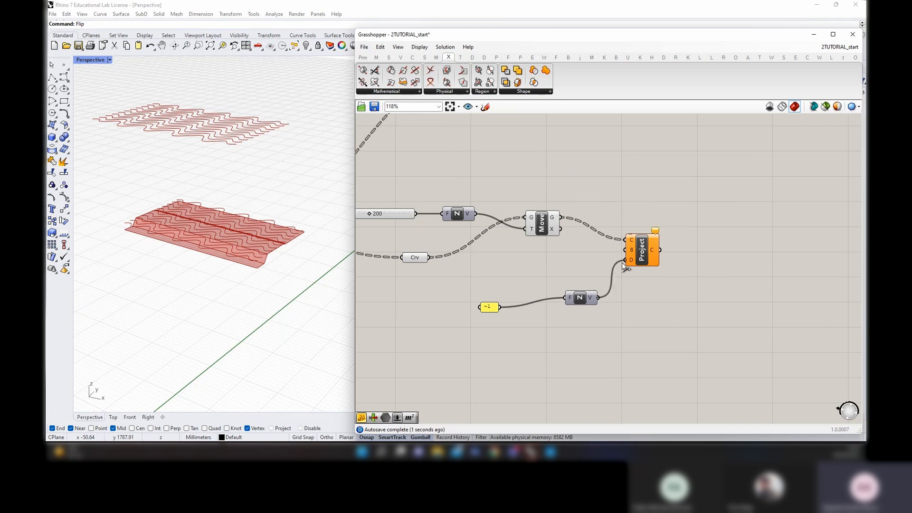
left_click_drag(493, 309, 552, 309)
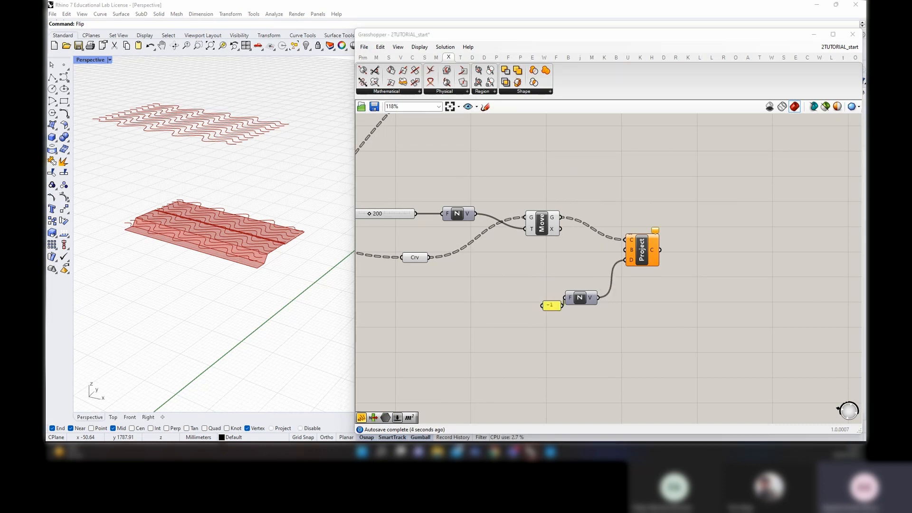
Add a Data parameter after the Loft component and feed it from Loft's output
scroll(631, 248, "down", 9)
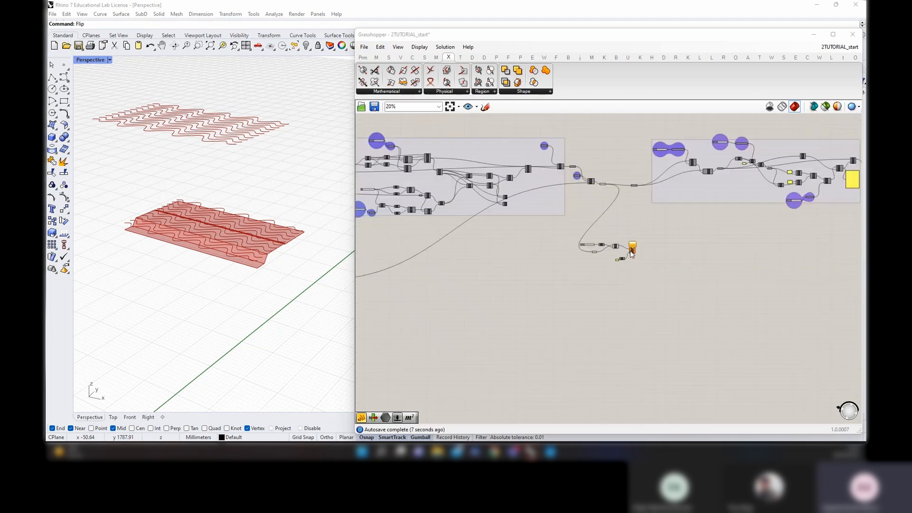
right_click_drag(603, 334, 703, 157)
right_click_drag(413, 214, 493, 283)
scroll(493, 283, "up", 10)
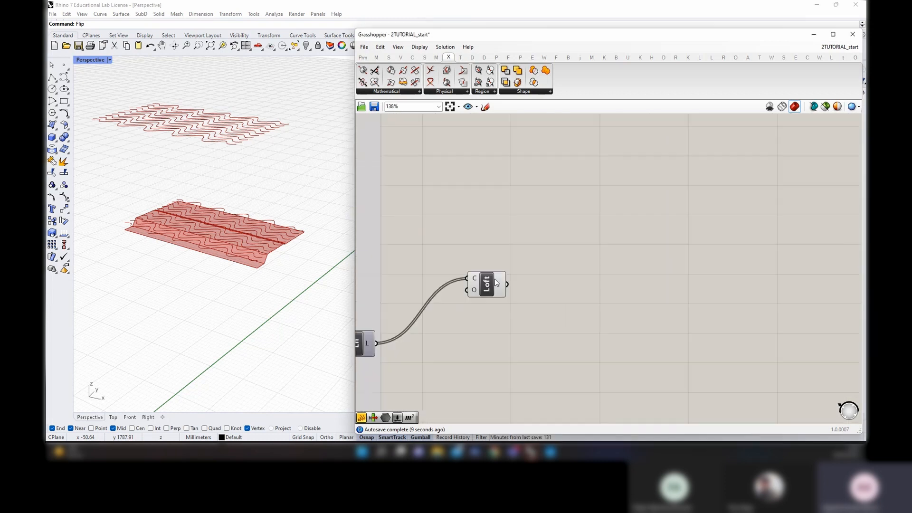
left_click_drag(493, 284, 466, 311)
double_click(564, 306)
type("data")
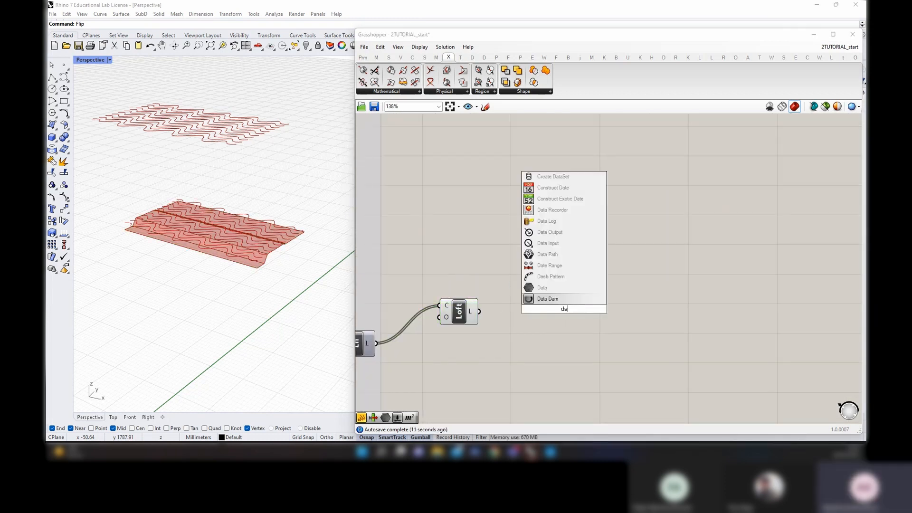
key("Return")
left_click_drag(572, 315, 571, 313)
Rename the new Data parameter "top surface real wood plank"
right_click(566, 309)
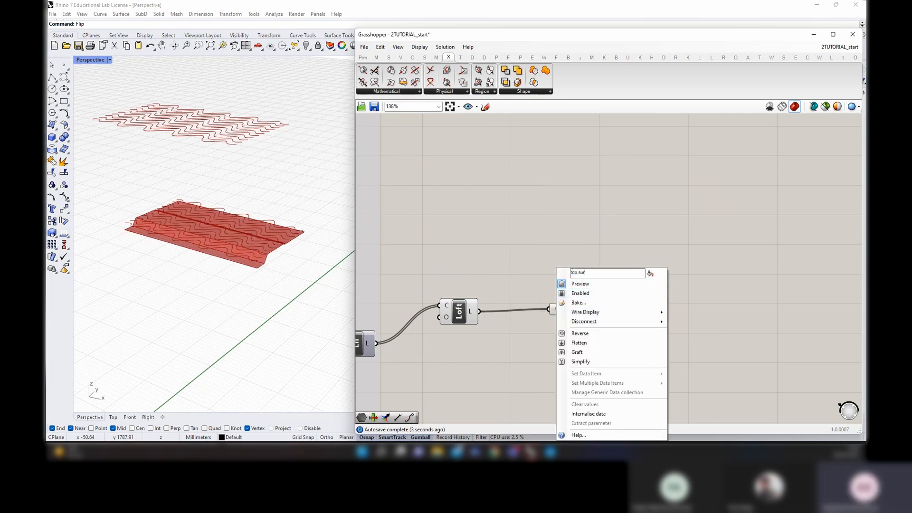
type("top surface real wood plank")
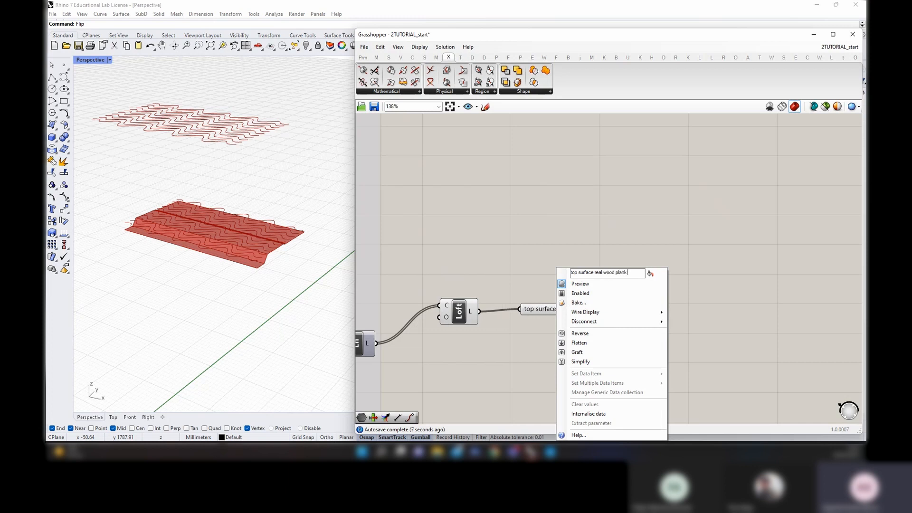
left_click(530, 246)
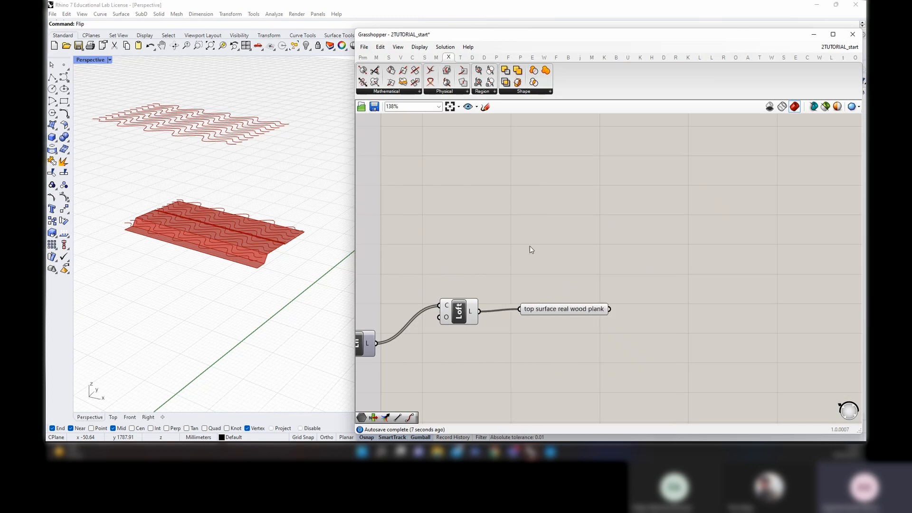
Hide the top surface parameter's input wire, place the parameter near Project and connect it to Project's B input
right_click(547, 312)
mouse_move(573, 313)
left_click(677, 331)
left_click_drag(566, 312, 690, 275)
scroll(563, 330, "down", 11)
scroll(760, 253, "up", 7)
scroll(642, 274, "up", 4)
left_click(704, 275)
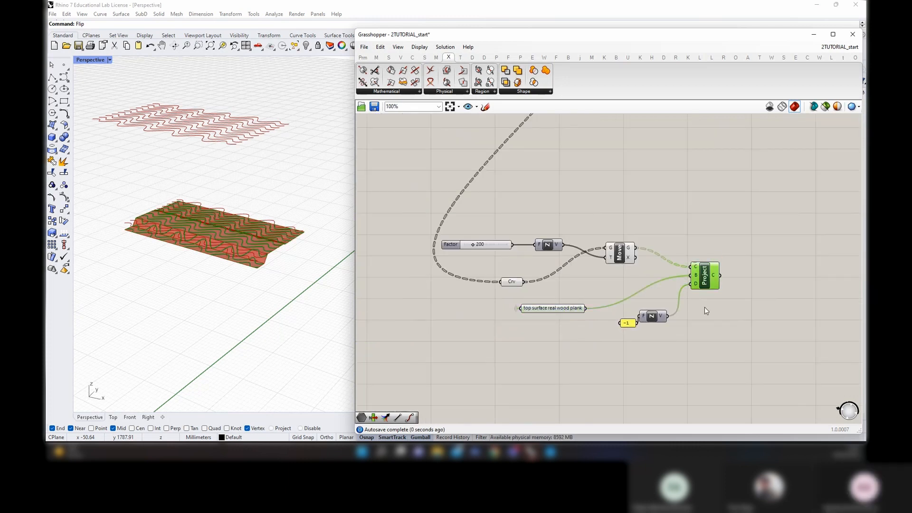
Turn off the preview of the Move component, its Curve parameter and the top surface parameter
left_click_drag(607, 292, 482, 210)
middle_click(534, 206)
left_click(541, 220)
left_click(516, 211)
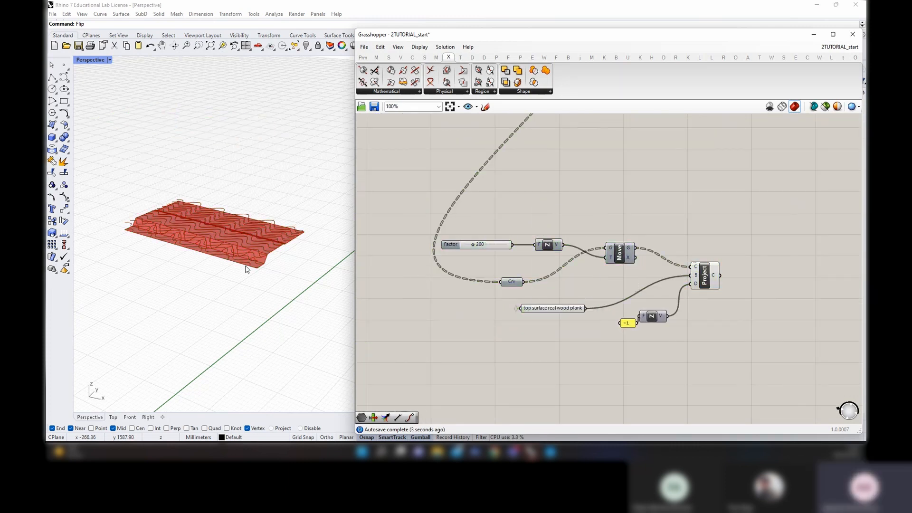
left_click_drag(554, 346, 551, 284)
middle_click(552, 284)
left_click(564, 298)
left_click(532, 293)
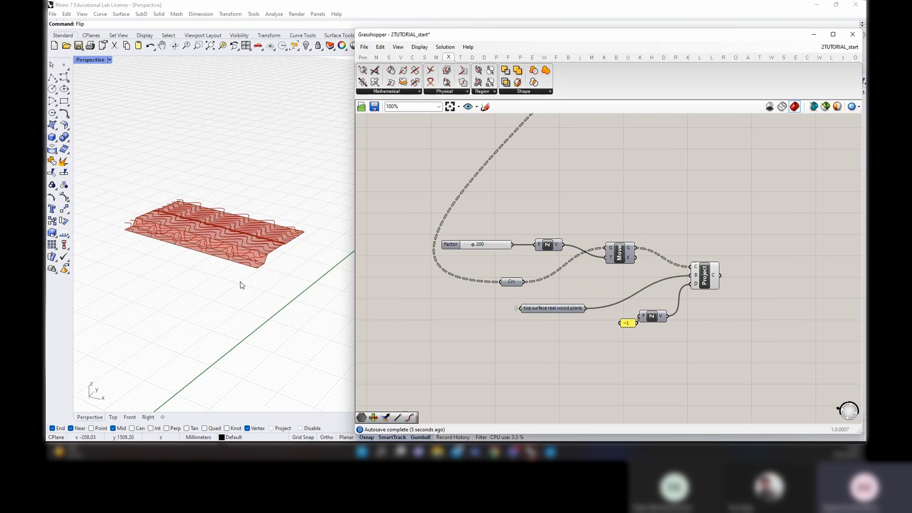
Examine the projected curves on the plank surface and the downstream milling length, percentage and random seed controls
right_click_drag(240, 285, 246, 260)
scroll(504, 275, "down", 5)
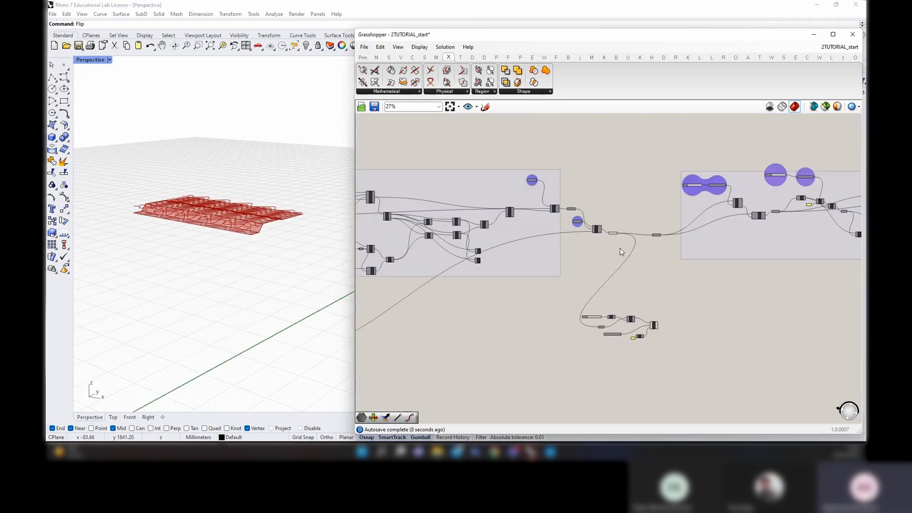
scroll(220, 235, "up", 6)
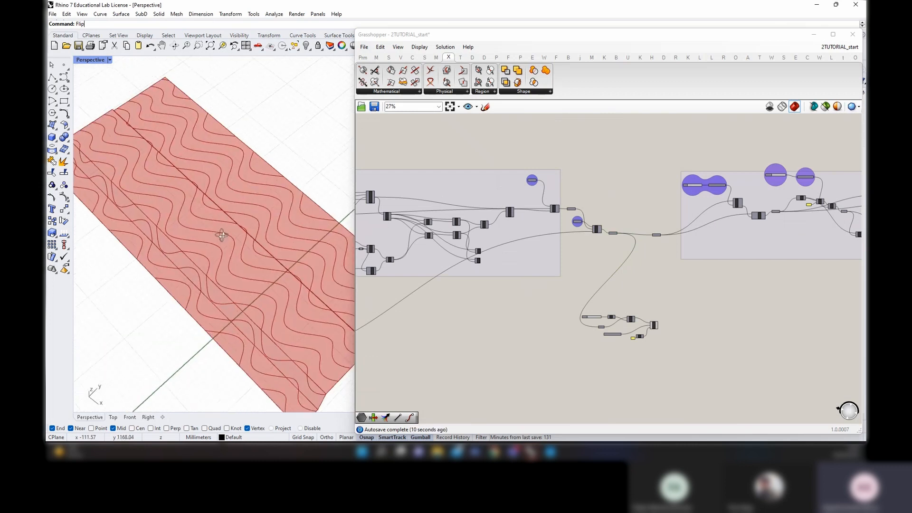
right_click_drag(220, 234, 215, 212)
scroll(217, 210, "down", 2)
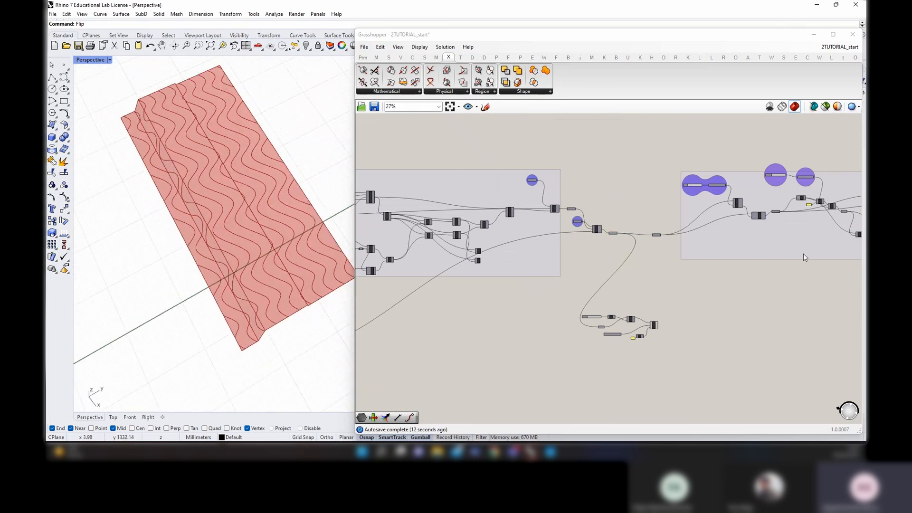
right_click_drag(732, 190, 558, 238)
scroll(557, 238, "up", 4)
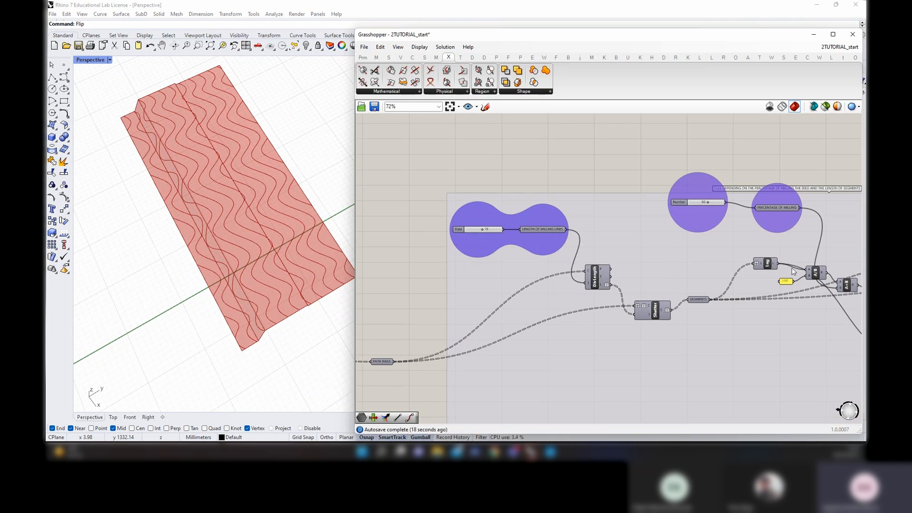
right_click_drag(786, 210, 549, 167)
scroll(685, 196, "down", 2)
scroll(696, 286, "up", 2)
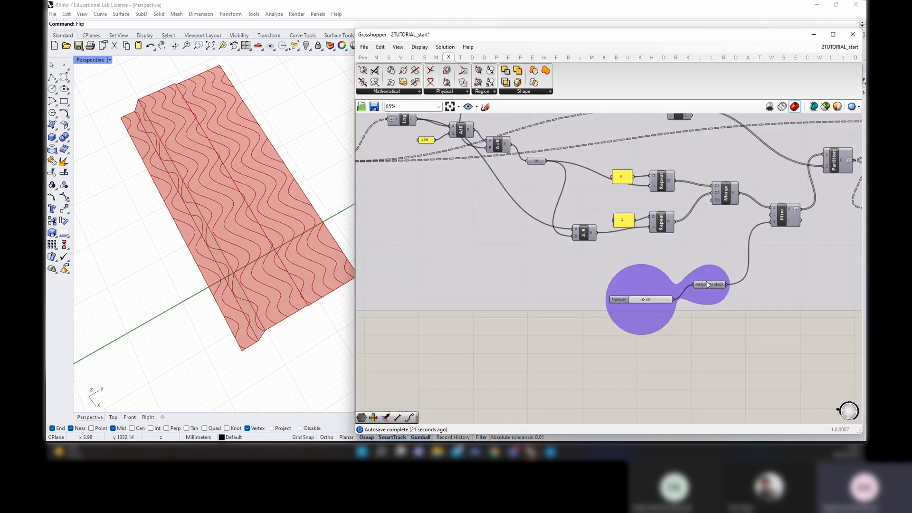
scroll(669, 301, "down", 2)
right_click_drag(489, 318, 714, 283)
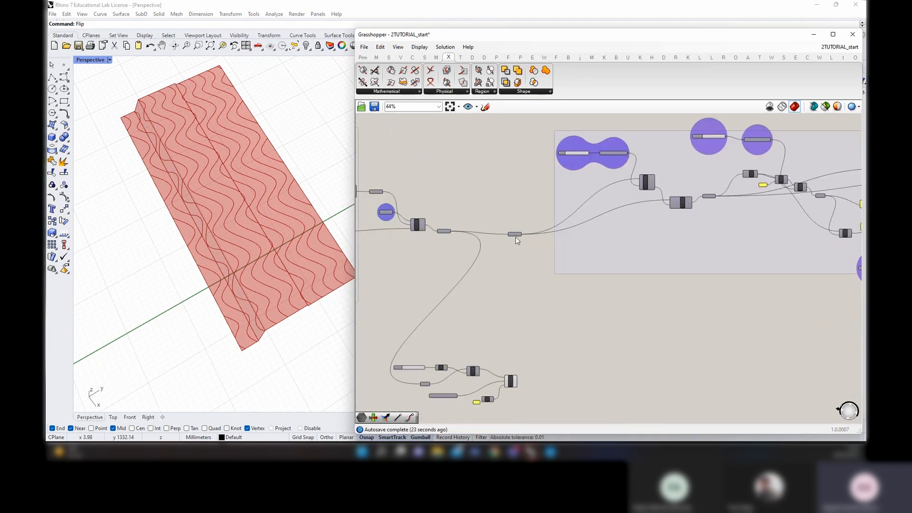
Replace the input of the second PATH RAILS parameter with Project's curve output
scroll(515, 386, "up", 2)
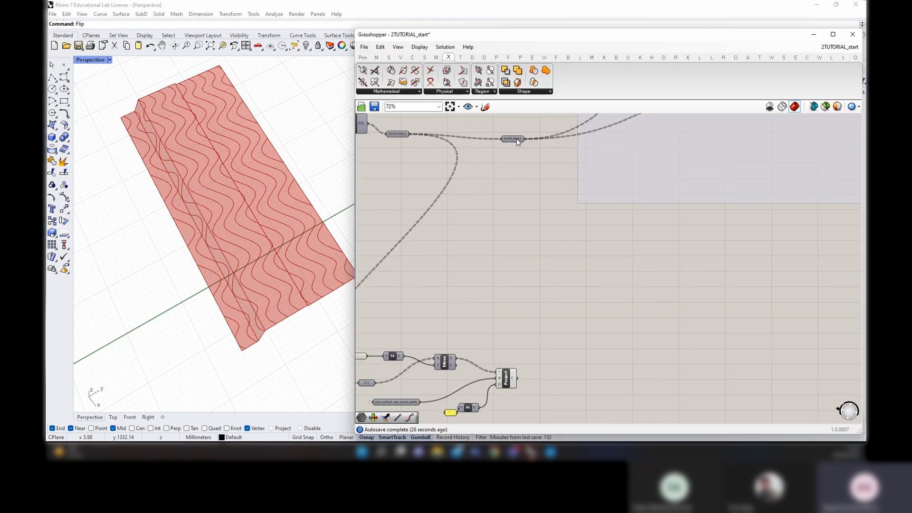
left_click_drag(517, 139, 518, 140)
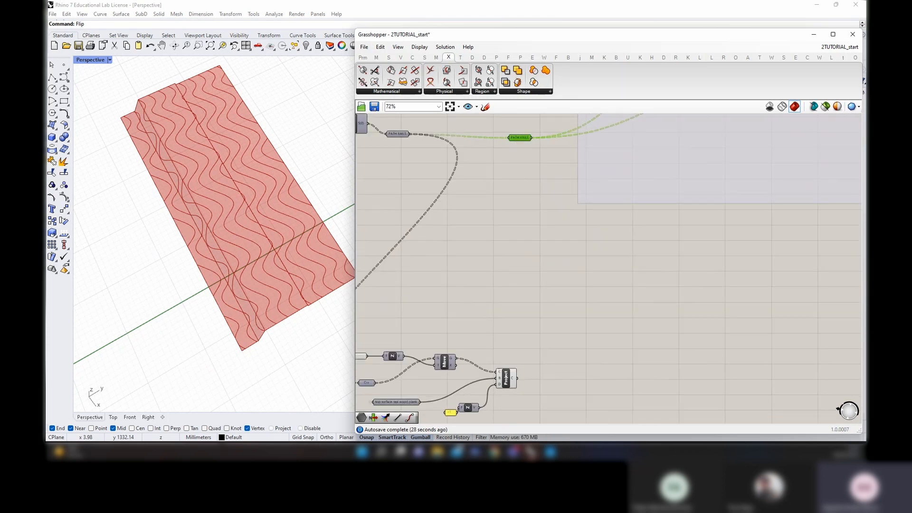
right_click_drag(520, 372, 550, 352)
mouse_move(543, 364)
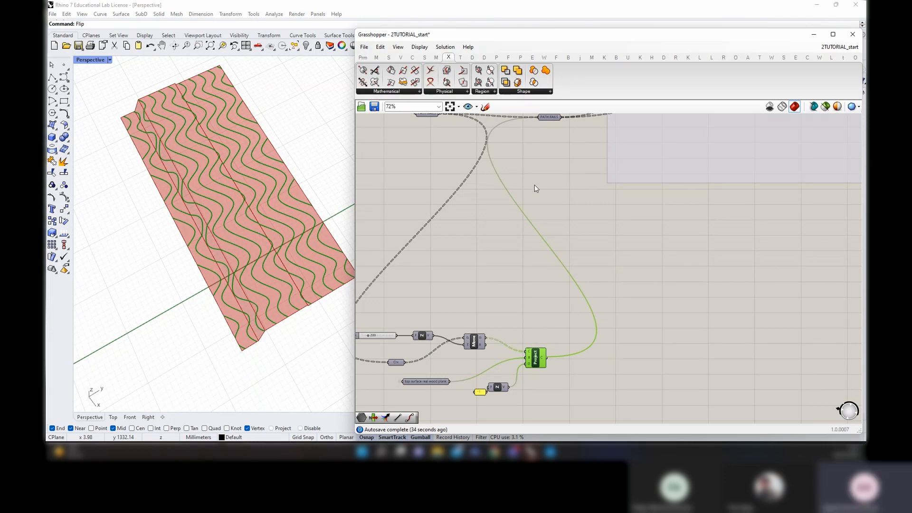
right_click_drag(519, 165, 585, 259)
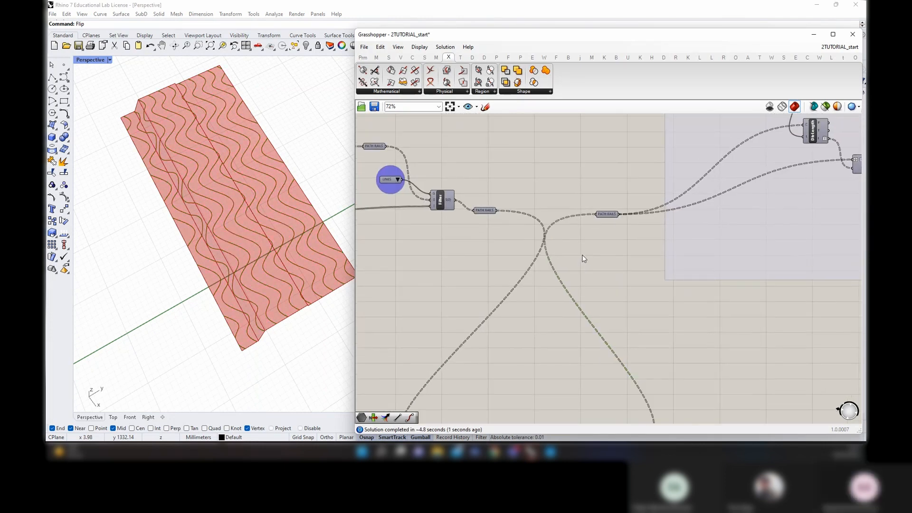
Group all the components of the curve projection chain, from the 200 slider to Project
right_click_drag(584, 391, 585, 215)
left_click_drag(628, 356, 418, 239)
left_click_drag(484, 263, 500, 215)
right_click(515, 187)
left_click(537, 255)
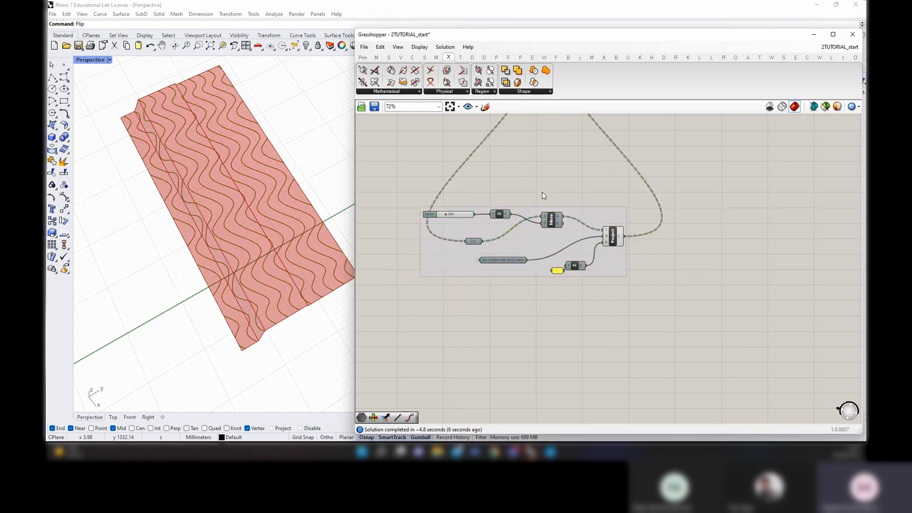
Name the projection group "project curves on a real piece of wood"
right_click(529, 210)
type("projec")
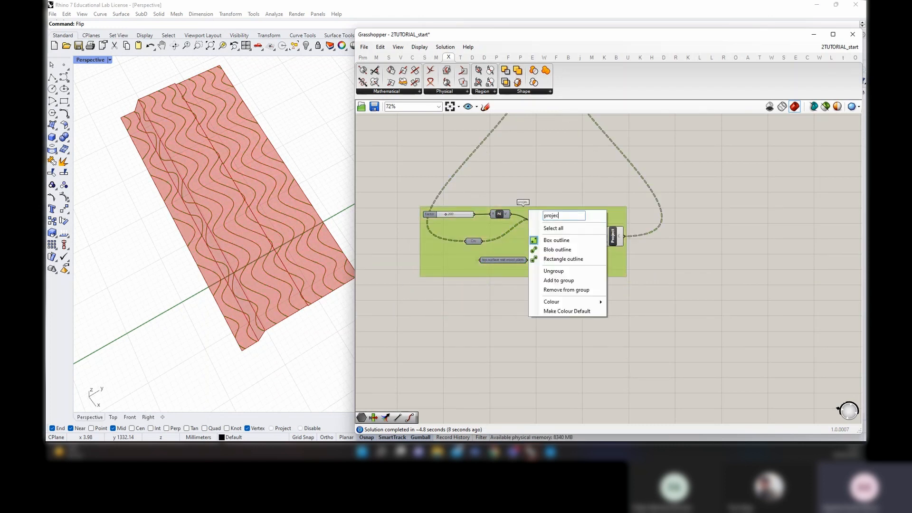
type("t curve")
type("s on a real pul")
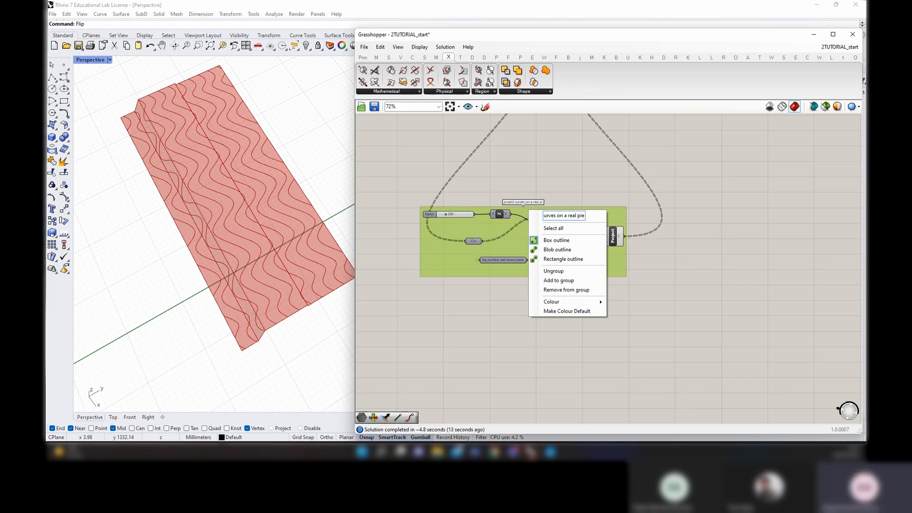
type("ce of wood")
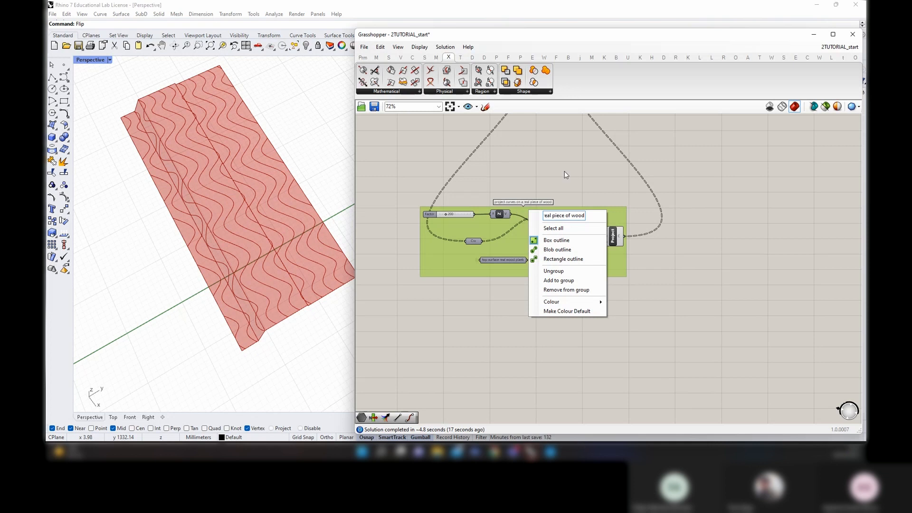
left_click(634, 173)
Select every component in the definition and turn off the preview of all of them
right_click_drag(635, 177, 574, 328)
scroll(568, 338, "down", 1)
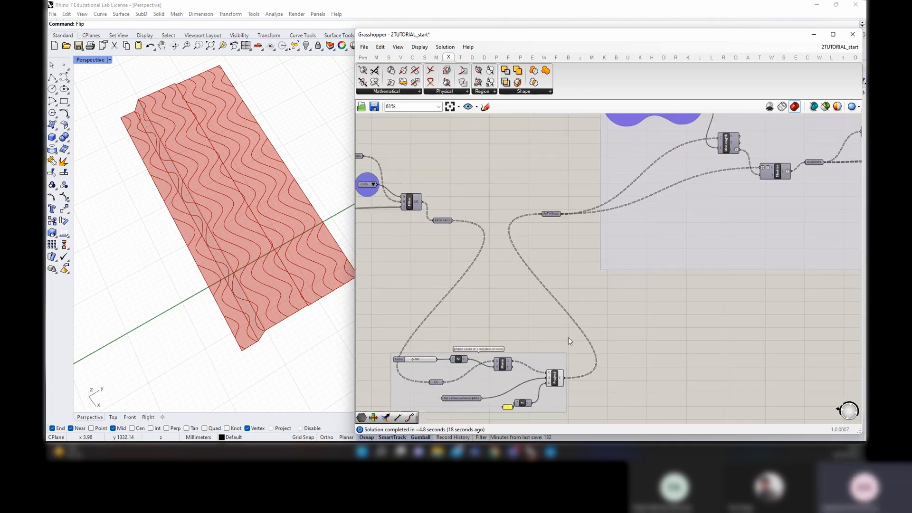
right_click_drag(485, 181, 498, 246)
scroll(477, 243, "down", 6)
scroll(497, 249, "up", 4)
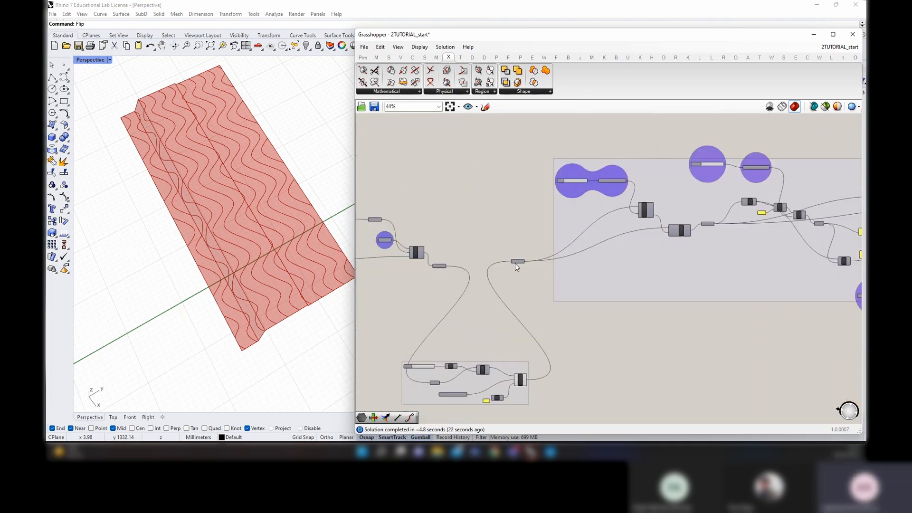
right_click_drag(726, 298, 594, 289)
scroll(562, 279, "down", 3)
key("ctrl+a")
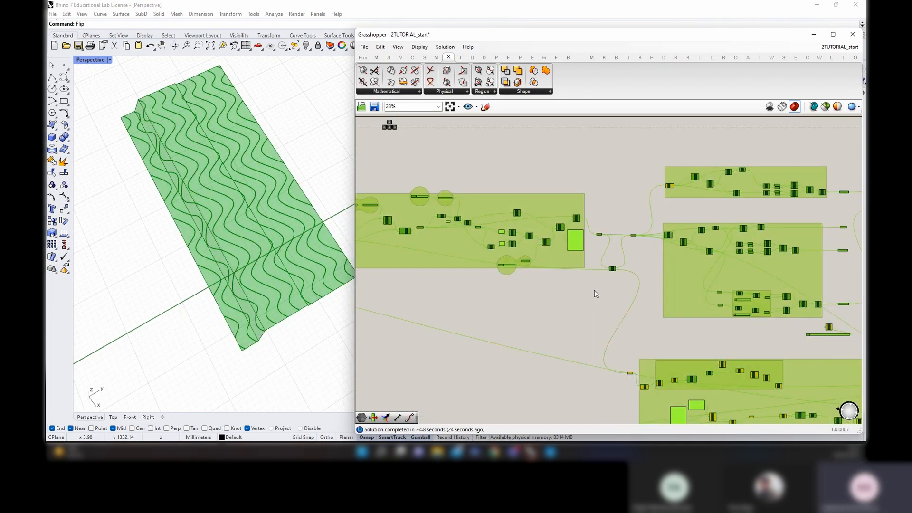
right_click(594, 290)
left_click(608, 304)
Turn on the preview of the Curve parameter fed by the Dispatch component
left_click(600, 285)
scroll(606, 234, "up", 7)
right_click(582, 192)
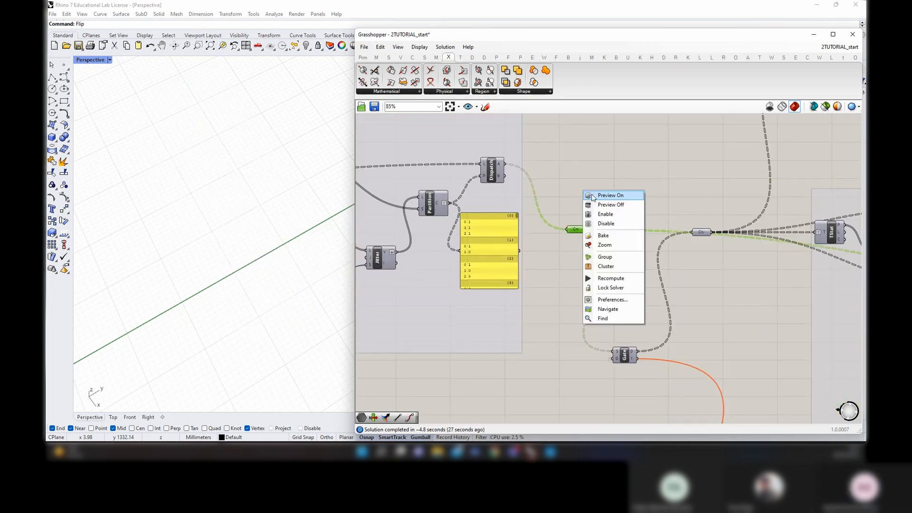
left_click(592, 196)
Set the slider feeding RANDOM SEED to 57 and inspect the milling segments in the Perspective view
right_click_drag(242, 268, 317, 260)
scroll(575, 281, "down", 1)
scroll(575, 281, "down", 2)
right_click_drag(376, 323, 538, 311)
scroll(537, 309, "up", 7)
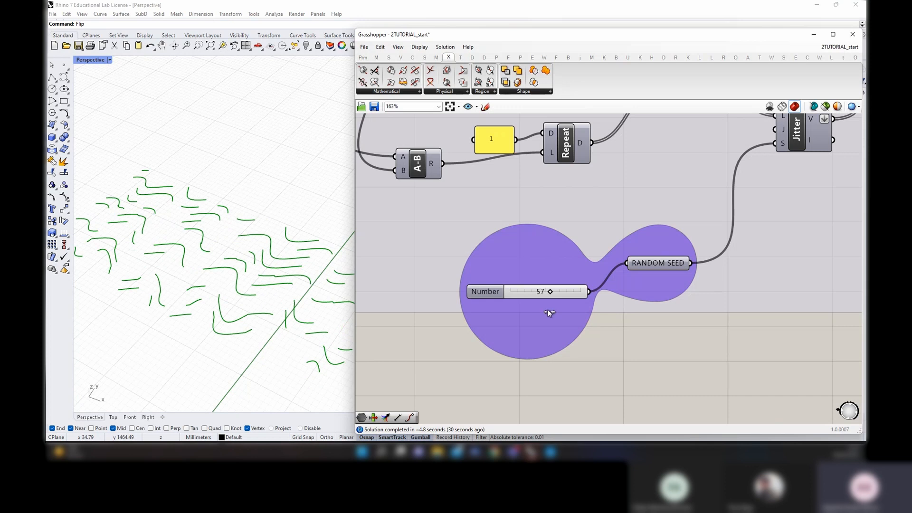
scroll(548, 311, "down", 6)
mouse_move(233, 308)
right_mouse_down()
mouse_move(220, 276)
mouse_move(234, 290)
right_mouse_up()
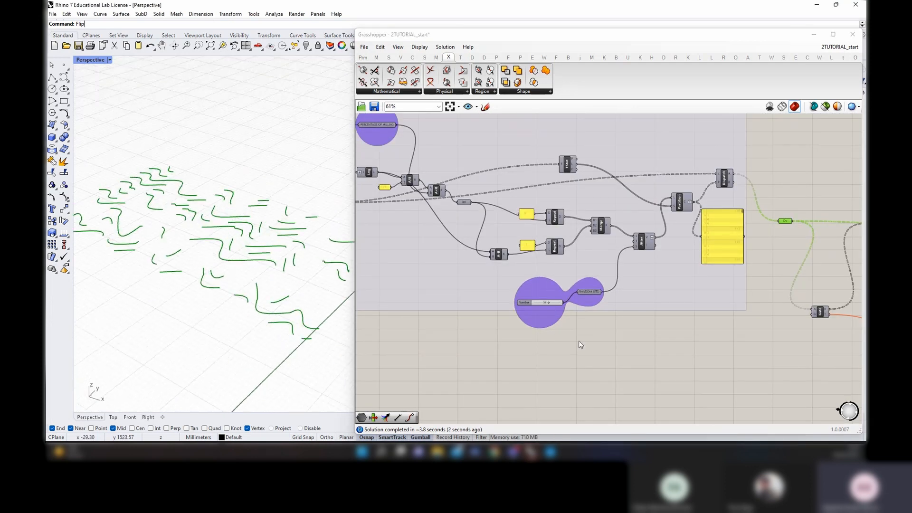
Examine the milling segment definition from the milling length and percentage sliders through to the Gate component
right_click_drag(466, 327, 685, 325)
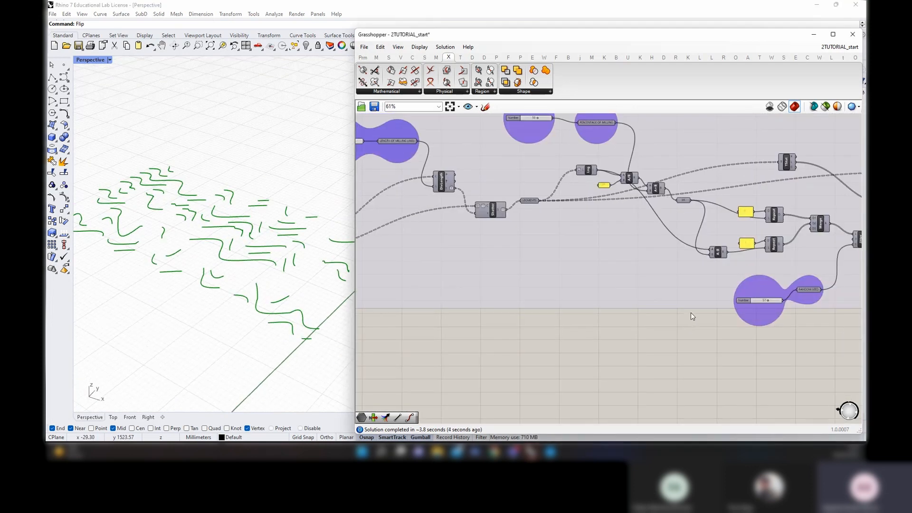
scroll(690, 316, "down", 3)
scroll(574, 354, "up", 5)
scroll(574, 359, "down", 2)
right_click_drag(708, 166, 583, 266)
scroll(438, 231, "up", 3)
scroll(492, 229, "up", 3)
scroll(499, 229, "down", 2)
right_click_drag(692, 232, 531, 250)
right_click_drag(722, 239, 563, 242)
mouse_move(242, 238)
right_mouse_down()
mouse_move(238, 269)
mouse_move(237, 245)
right_mouse_up()
scroll(632, 259, "down", 4)
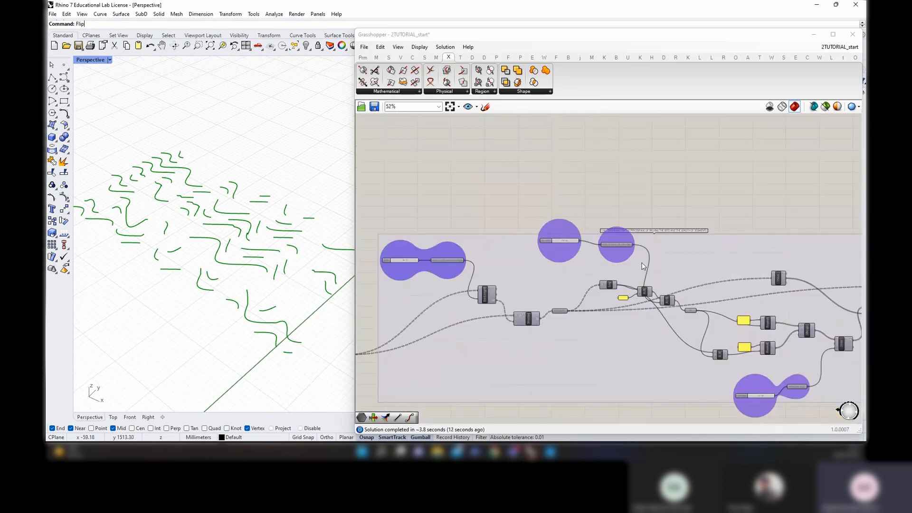
scroll(632, 259, "down", 3)
right_click_drag(718, 335, 559, 292)
right_click_drag(749, 282, 599, 261)
scroll(489, 267, "up", 7)
left_click(489, 266)
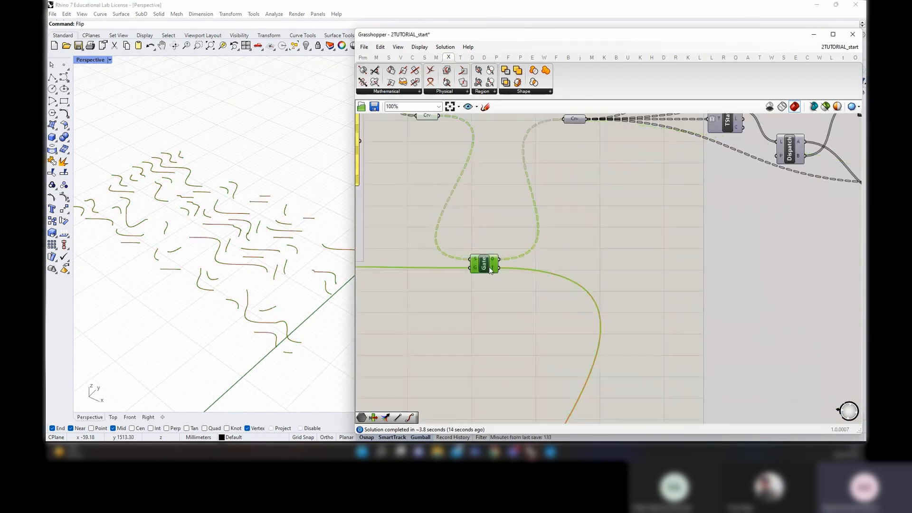
Turn on the preview of the Preview component under the Old Paint label
scroll(489, 267, "down", 9)
right_click_drag(805, 312, 586, 288)
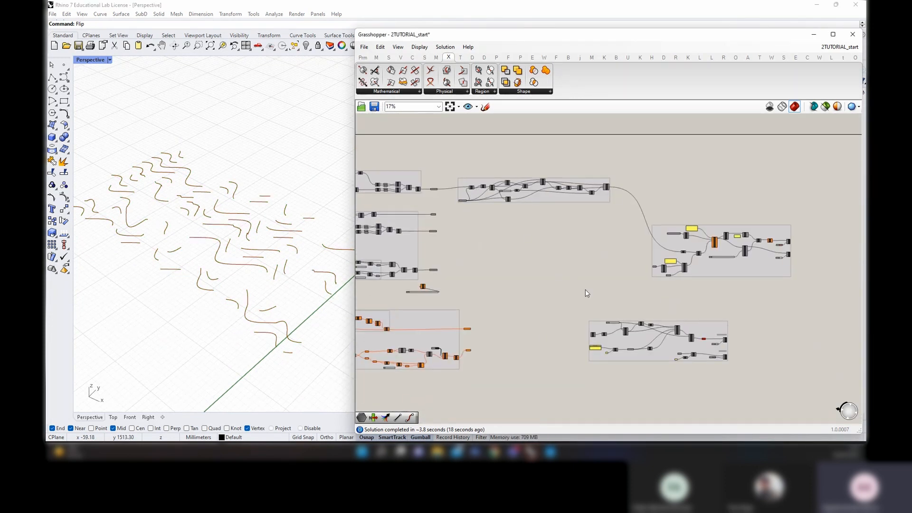
scroll(731, 349, "up", 7)
right_click(720, 368)
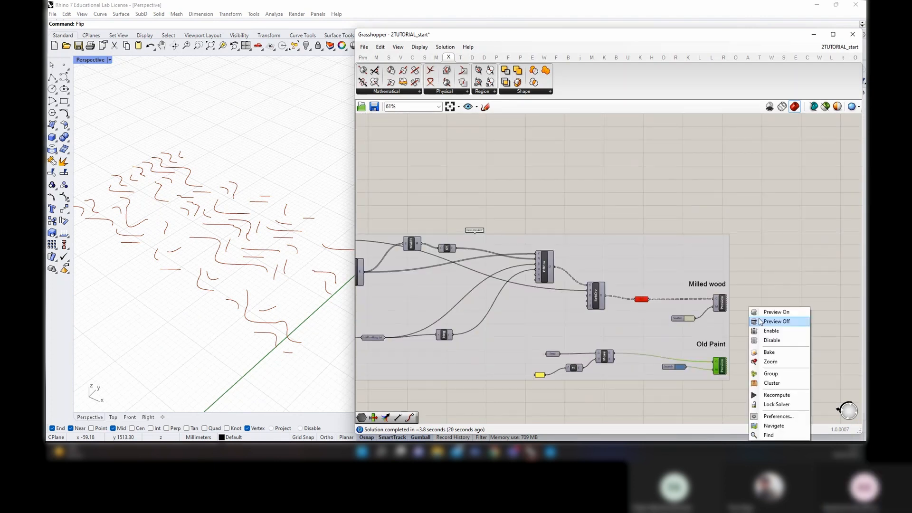
left_click(774, 318)
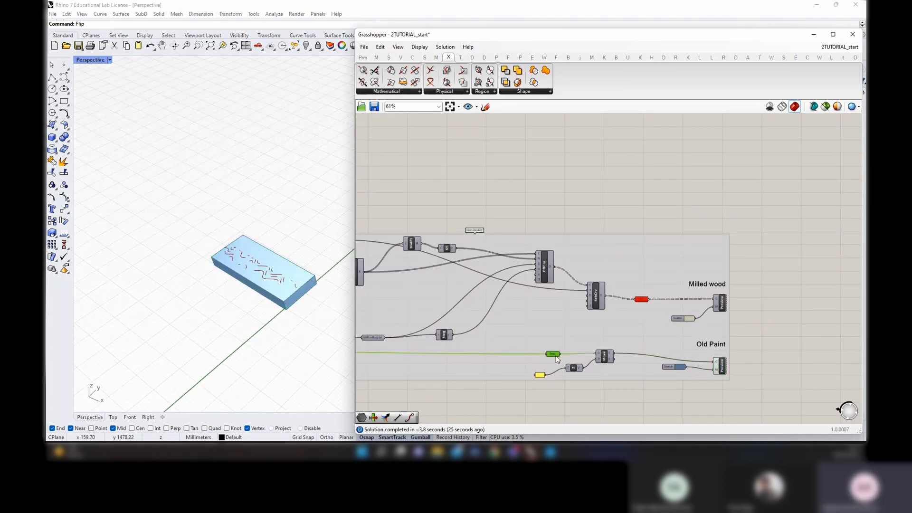
Connect the moved REAL_WOOD_PLANK geometry to the Brep parameter feeding the Old Paint preview and inspect the plank in the Perspective view
scroll(735, 335, "down", 9)
right_click_drag(499, 335, 732, 343)
right_click_drag(422, 319, 655, 328)
right_click_drag(457, 296, 618, 286)
scroll(430, 378, "up", 8)
left_click(435, 378)
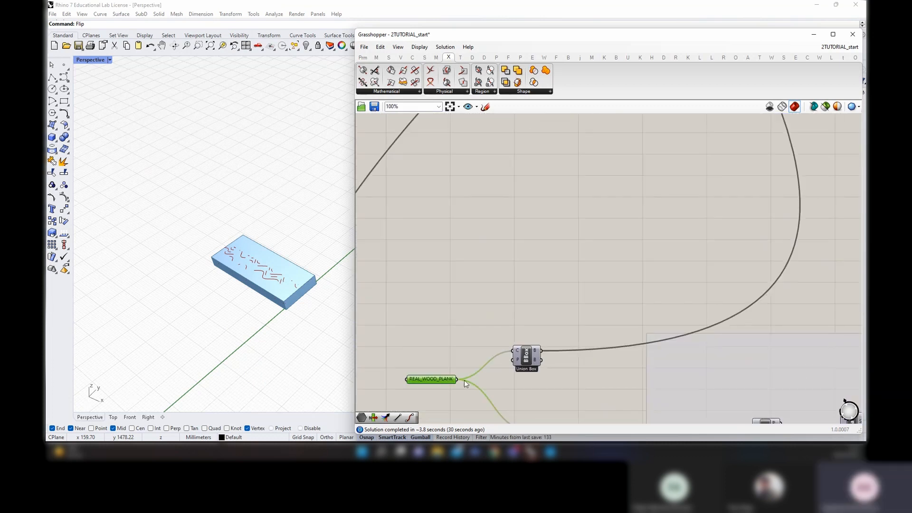
scroll(470, 357, "down", 3)
scroll(483, 337, "up", 2)
scroll(509, 366, "down", 5)
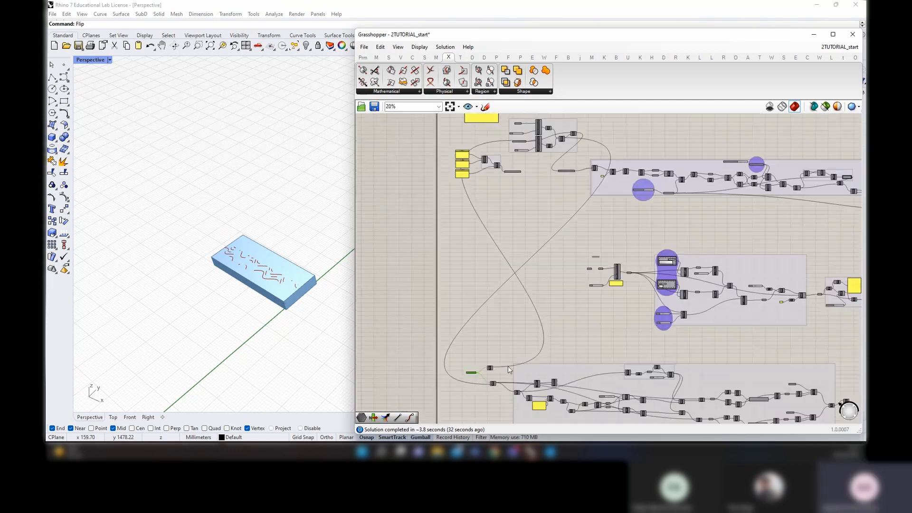
scroll(488, 356, "up", 6)
scroll(487, 347, "up", 2)
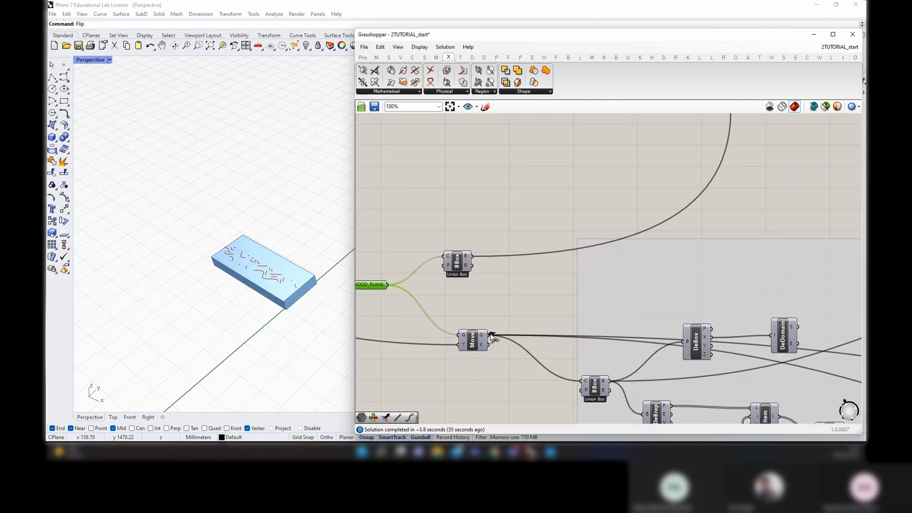
scroll(492, 336, "down", 12)
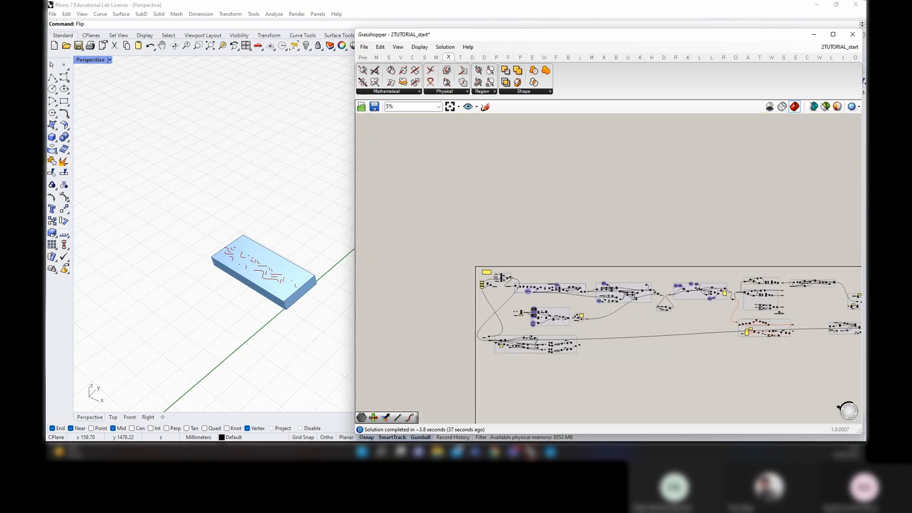
scroll(851, 321, "up", 10)
left_click_drag(859, 328, 610, 280)
scroll(453, 287, "down", 4)
scroll(454, 287, "up", 7)
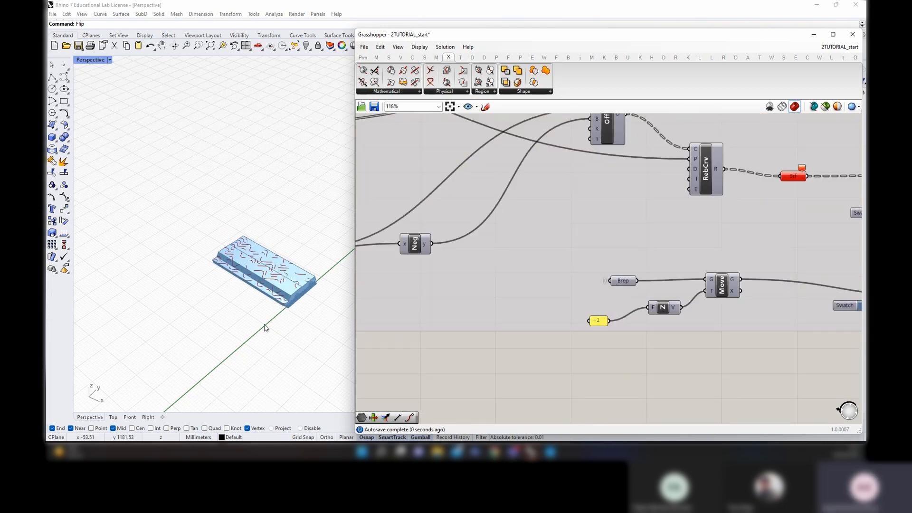
mouse_move(266, 327)
right_mouse_down()
mouse_move(283, 275)
mouse_move(289, 305)
mouse_move(279, 287)
mouse_move(279, 320)
right_mouse_up()
scroll(289, 305, "up", 5)
Turn on the previews of both Preview components at the end of the robot_visual group
scroll(648, 355, "down", 7)
right_click_drag(680, 340, 590, 316)
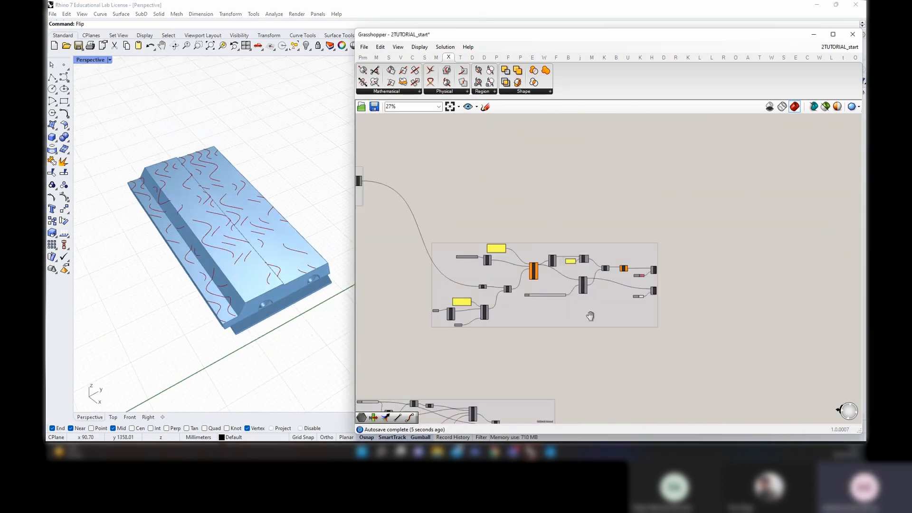
scroll(647, 287, "up", 6)
right_click(711, 243)
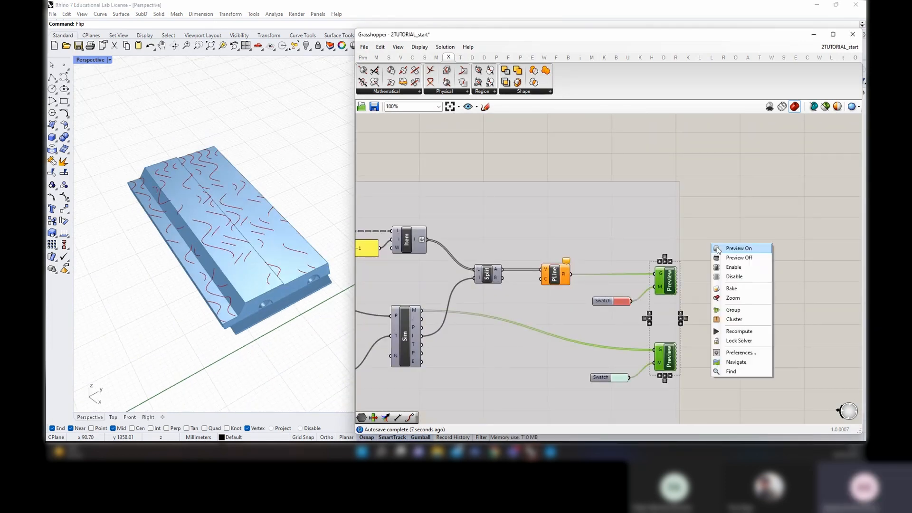
left_click(738, 248)
left_click(708, 266)
Set the simulation's Time slider to 0 and view the robot above the plank
right_click_drag(156, 291, 200, 280)
scroll(547, 298, "down", 4)
right_click_drag(376, 351, 523, 344)
scroll(526, 340, "up", 3)
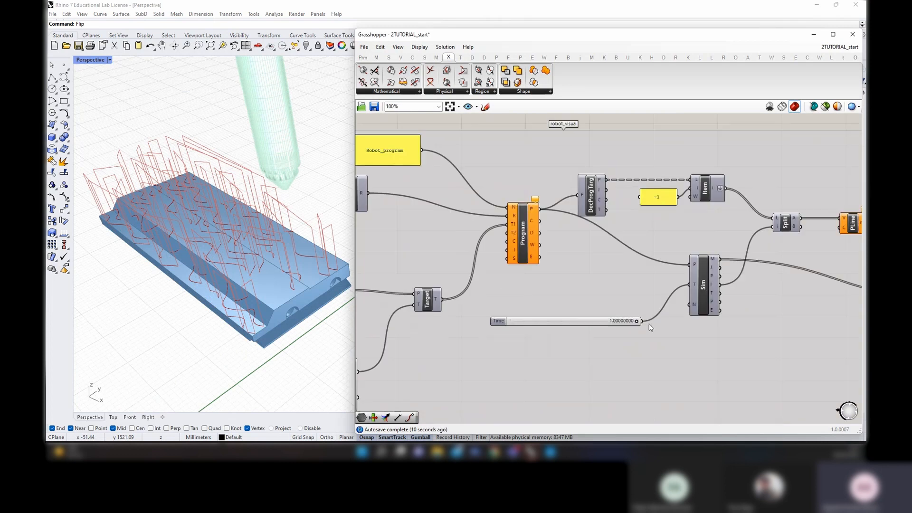
left_click_drag(637, 323, 505, 324)
scroll(205, 314, "down", 8)
right_click_drag(206, 313, 128, 311)
scroll(617, 306, "down", 2)
scroll(625, 298, "down", 3)
scroll(534, 301, "up", 4)
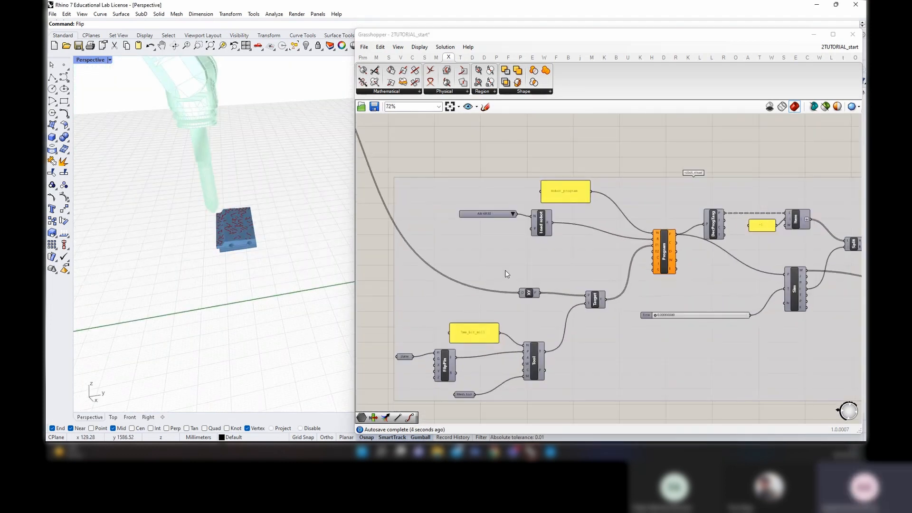
Duplicate the Old Paint Preview component and place the copy below the group
scroll(610, 236, "down", 7)
scroll(499, 311, "up", 6)
scroll(665, 323, "down", 3)
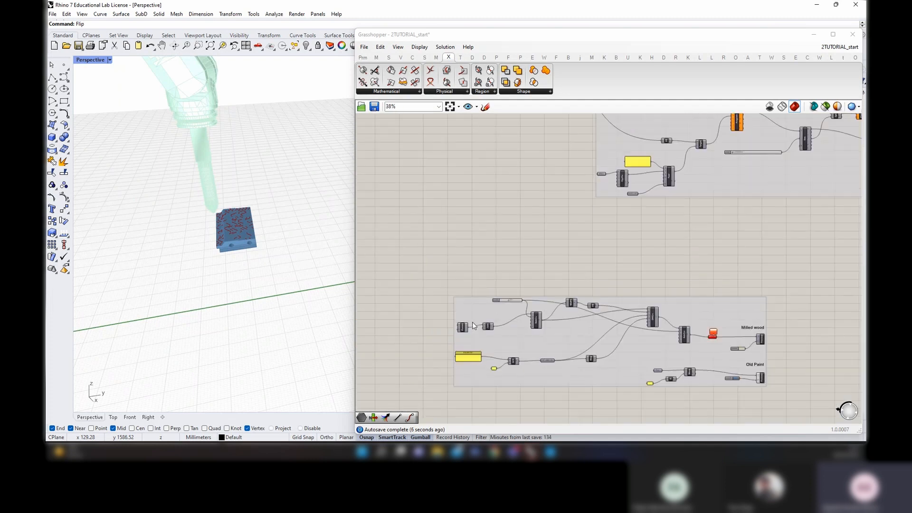
scroll(802, 325, "up", 1)
scroll(778, 362, "up", 2)
right_click_drag(778, 361, 652, 299)
scroll(626, 335, "up", 2)
left_click(608, 344)
left_click(522, 347)
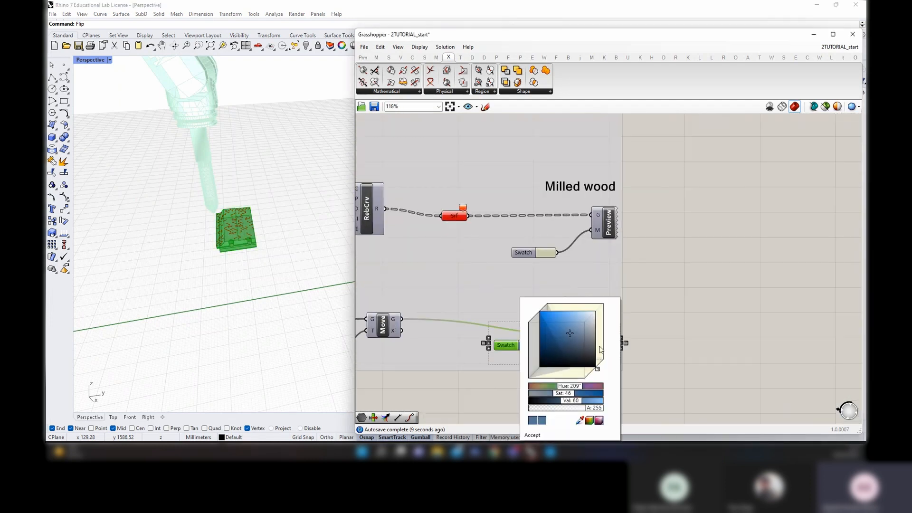
key("Escape")
left_click(600, 352)
left_click(514, 348)
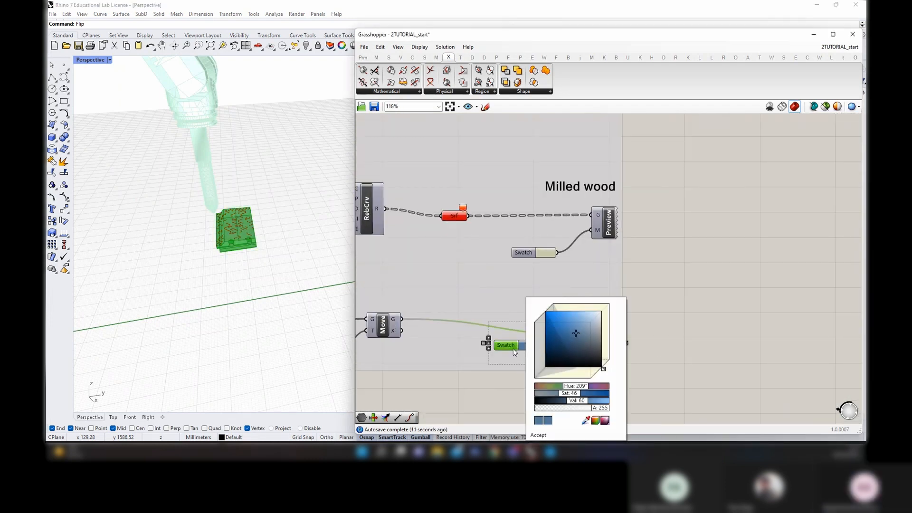
left_click(515, 353)
right_click_drag(631, 417, 651, 273)
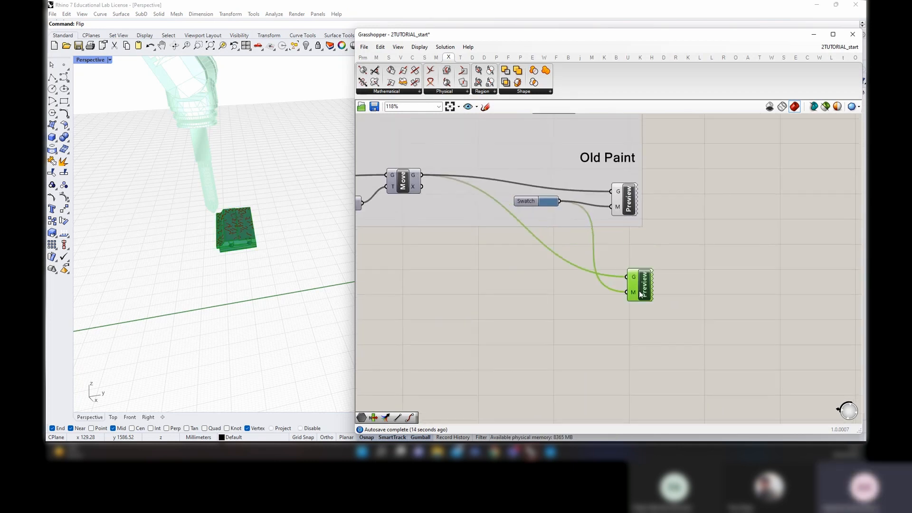
Add a Colour Swatch and connect it to the duplicated Preview component's material input
double_click(545, 303)
type("sawtch")
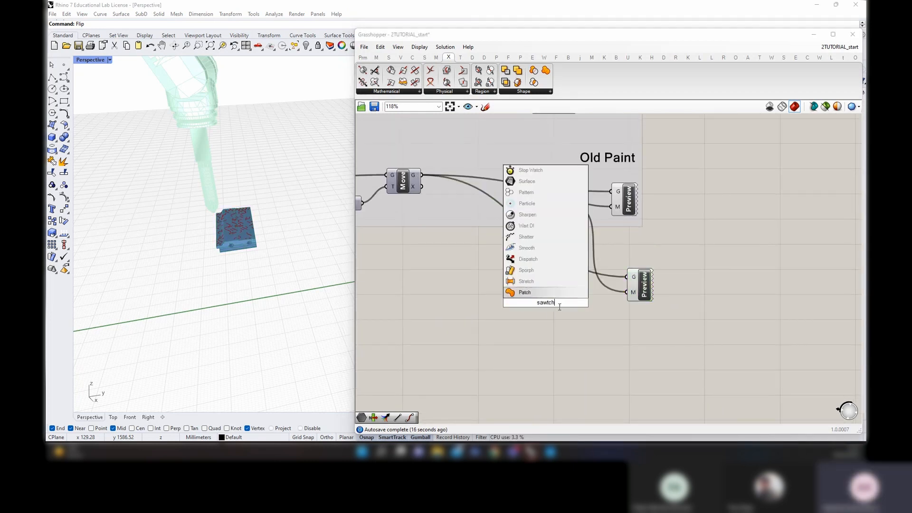
type("wat")
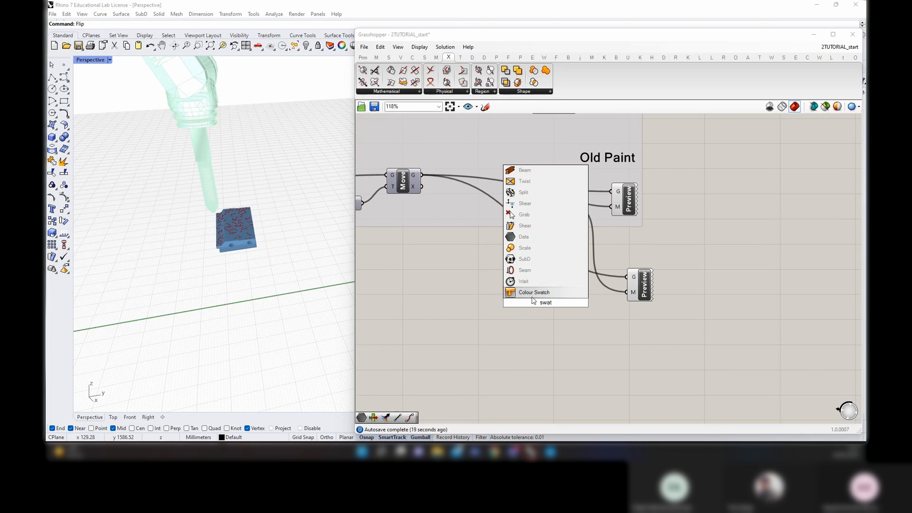
key("Return")
left_click(554, 302)
left_click(538, 329)
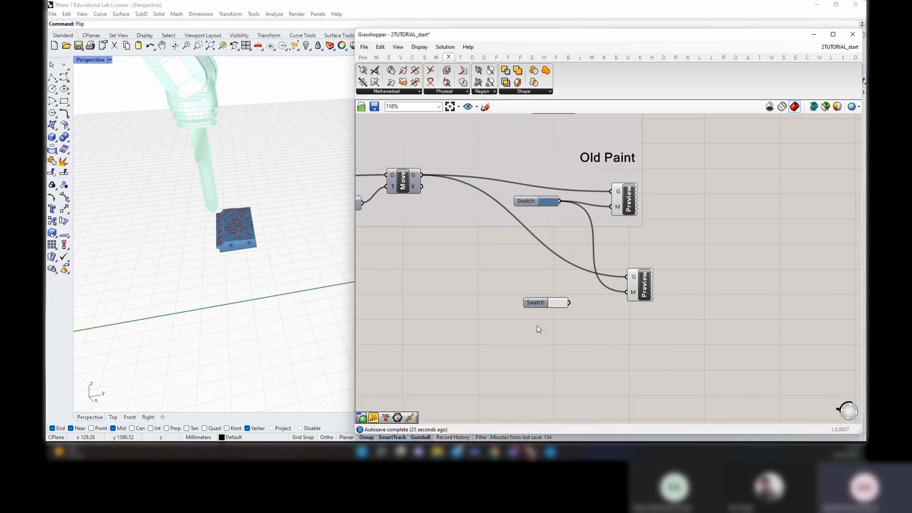
left_click_drag(599, 298, 646, 283)
Connect the abstract table geometry to the geometry input of the duplicated Preview component
scroll(712, 352, "down", 13)
scroll(504, 315, "up", 13)
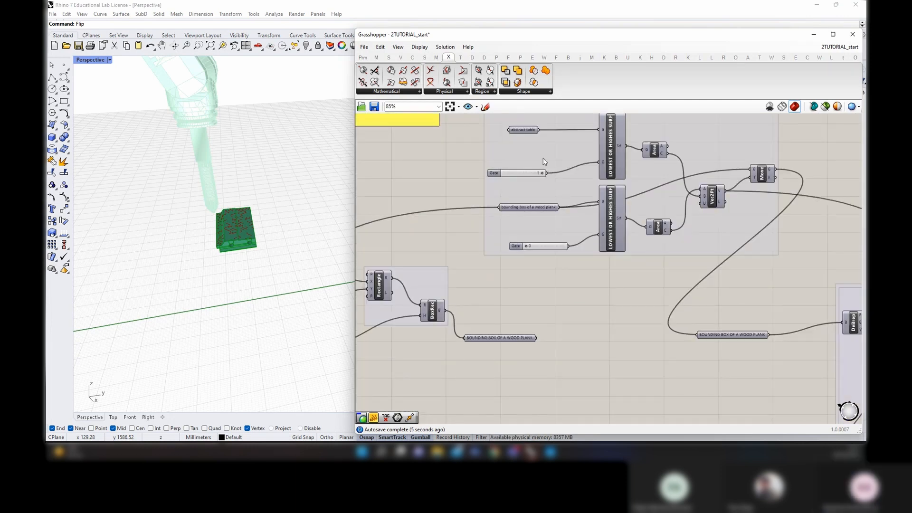
right_click_drag(543, 157, 463, 212)
scroll(472, 207, "down", 6)
scroll(402, 233, "down", 6)
left_click_drag(402, 232, 639, 309)
scroll(817, 307, "up", 10)
scroll(716, 299, "up", 3)
Set the table Preview's geometry wire display to Hidden and reposition that Preview together with its swatch
right_click(639, 309)
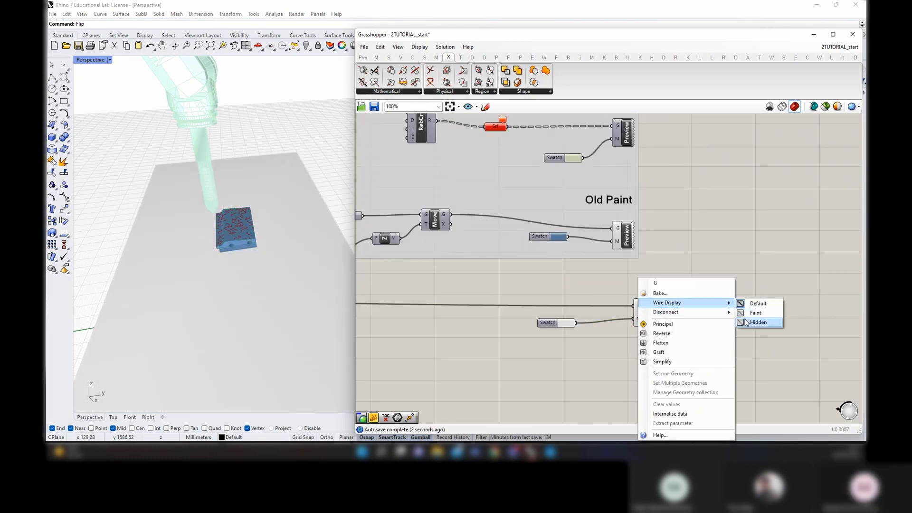
left_click(746, 322)
left_click(643, 318)
left_click_drag(681, 349, 551, 300)
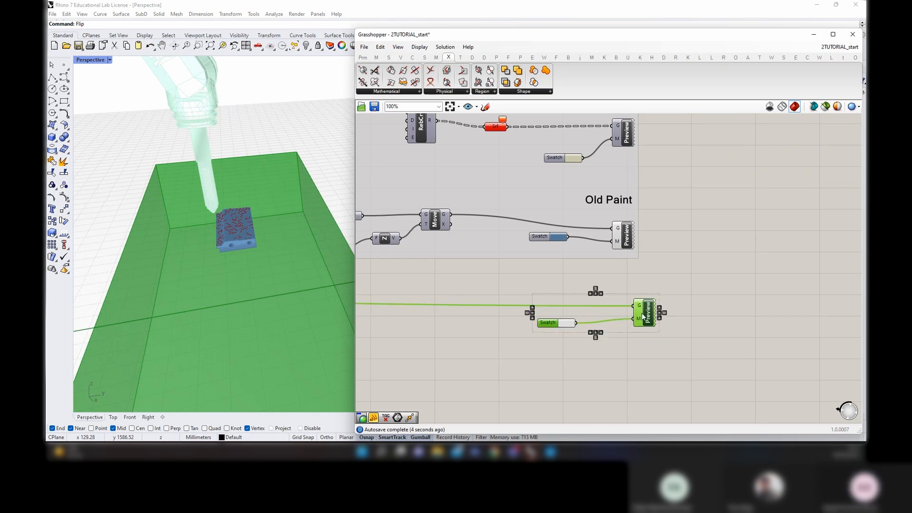
Add a Scribble reading "table" above the new Preview component
double_click(606, 293)
type("scri")
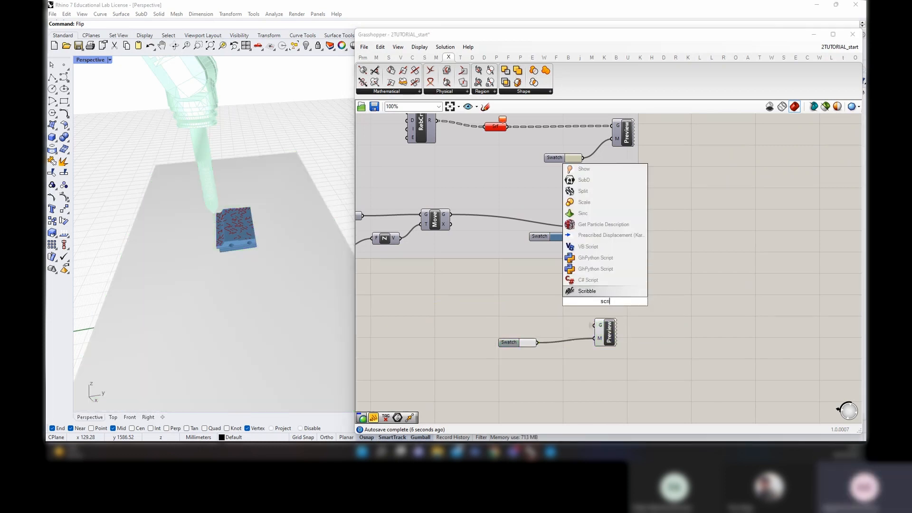
key("Return")
double_click(605, 302)
type("table")
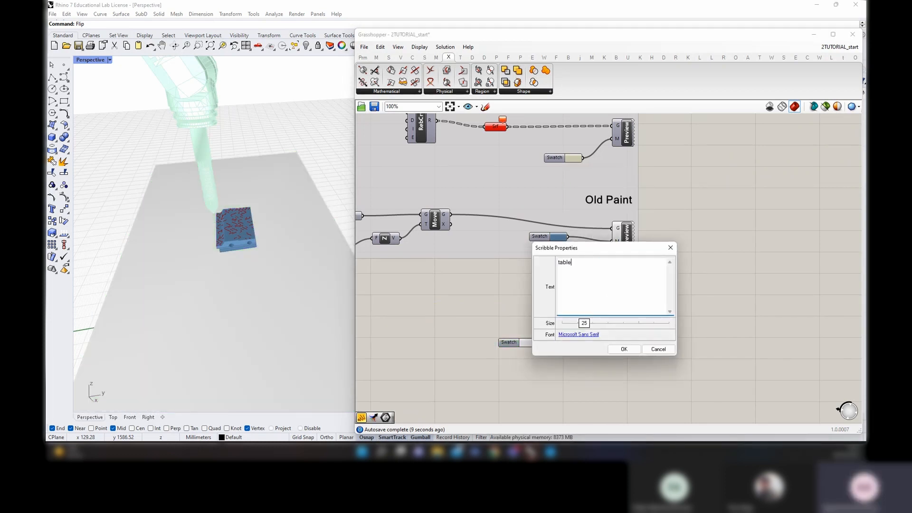
left_click(618, 348)
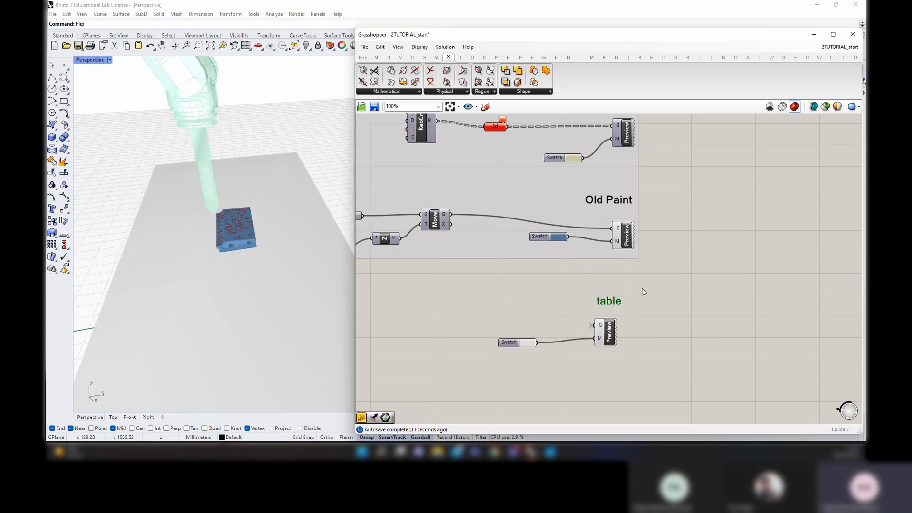
Move the robot_visual group directly above the group containing the Milled wood and Old Paint previews, aligning the two
scroll(671, 288, "down", 10)
right_click_drag(693, 229, 634, 234)
scroll(665, 185, "up", 6)
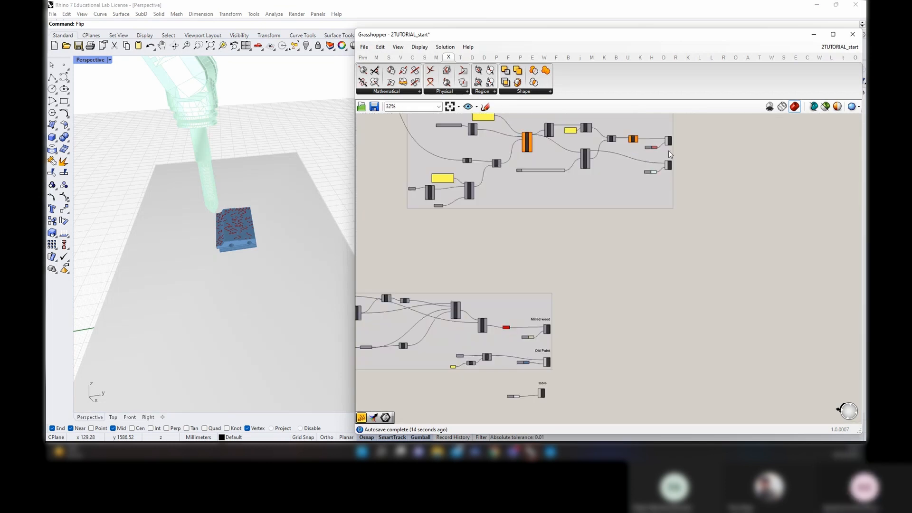
left_click(629, 229)
left_click_drag(629, 225, 500, 259)
scroll(501, 258, "down", 5)
right_click_drag(536, 270, 685, 270)
left_click_drag(620, 256, 587, 289)
left_click(659, 286)
Run the robot simulation by setting the Time slider to 1 and inspect the toolpath over the plank
right_click_drag(208, 275, 190, 232)
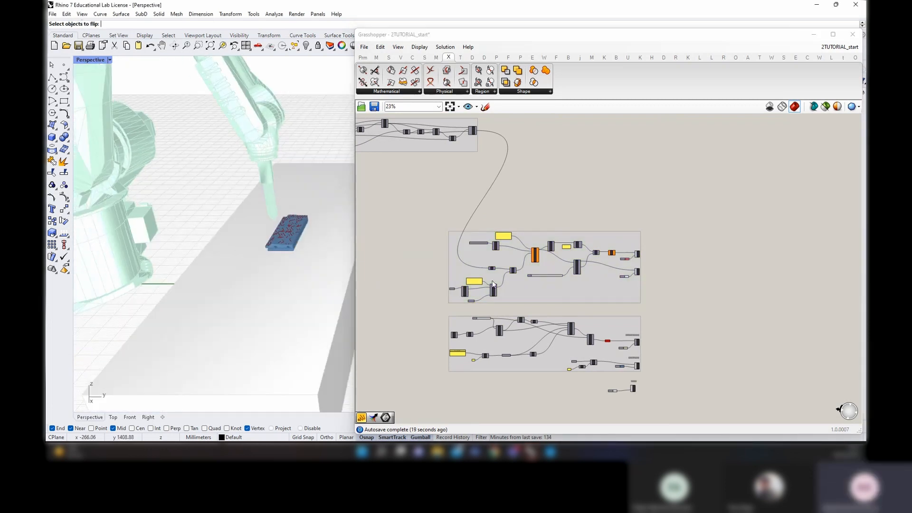
scroll(675, 326, "up", 4)
scroll(578, 209, "up", 4)
right_click_drag(507, 240, 590, 259)
scroll(452, 295, "up", 5)
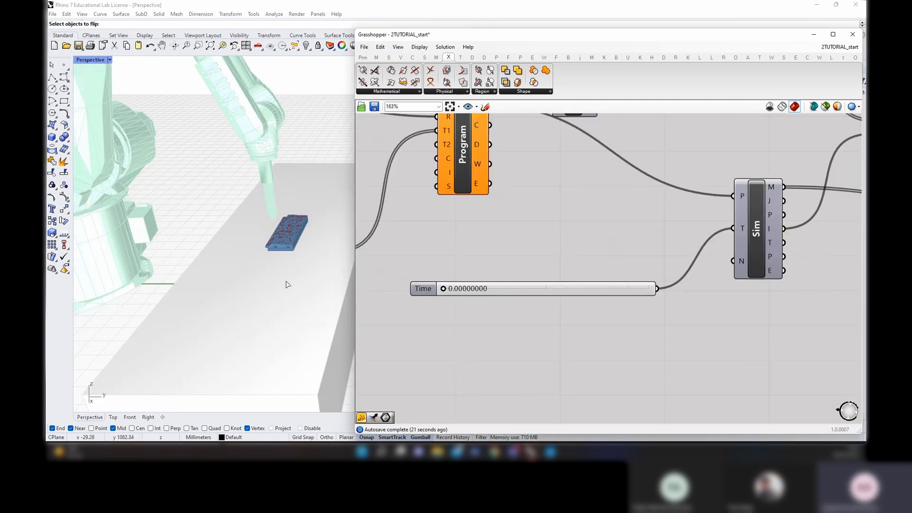
right_click_drag(285, 281, 285, 322)
scroll(283, 312, "up", 5)
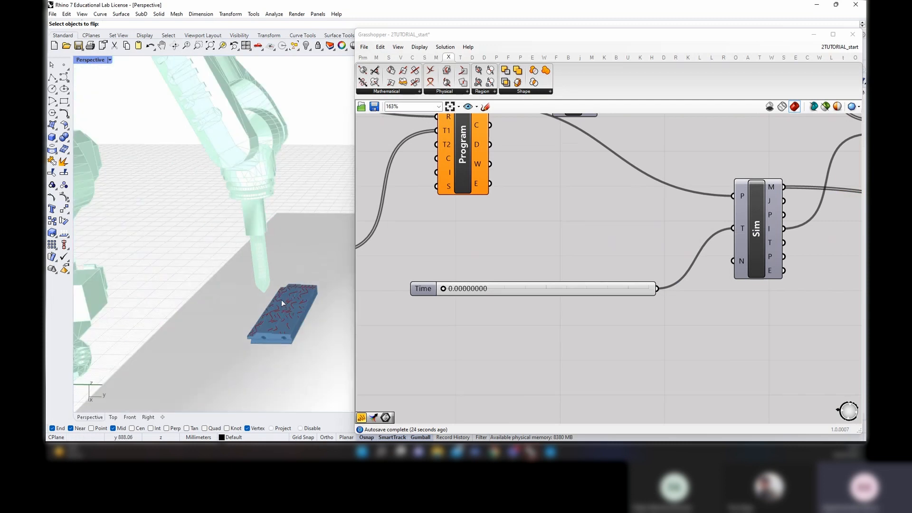
scroll(484, 288, "up", 3)
left_click_drag(419, 289, 765, 304)
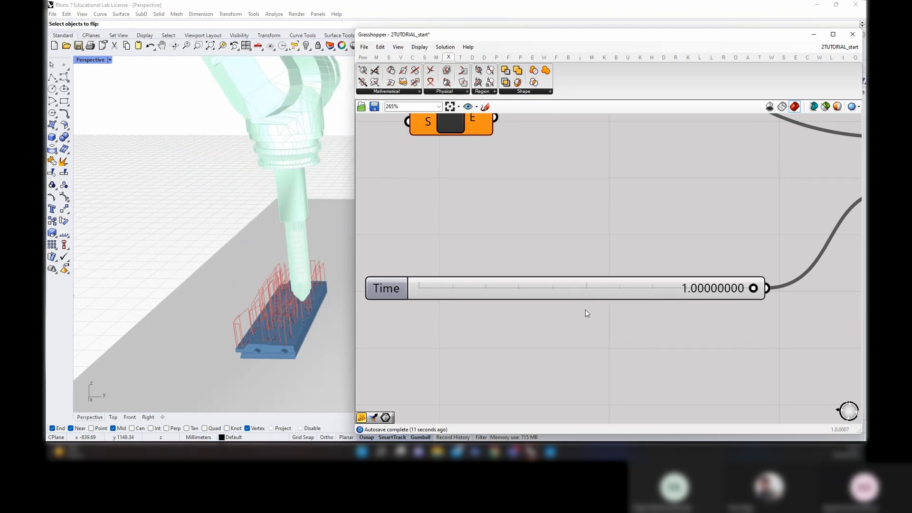
scroll(289, 338, "down", 9)
right_click_drag(238, 328, 245, 240)
scroll(278, 235, "up", 12)
Change the toolpath Preview's colour swatch from red to orange by shifting its hue
scroll(608, 292, "down", 4)
right_click_drag(837, 229, 456, 311)
scroll(522, 318, "down", 2)
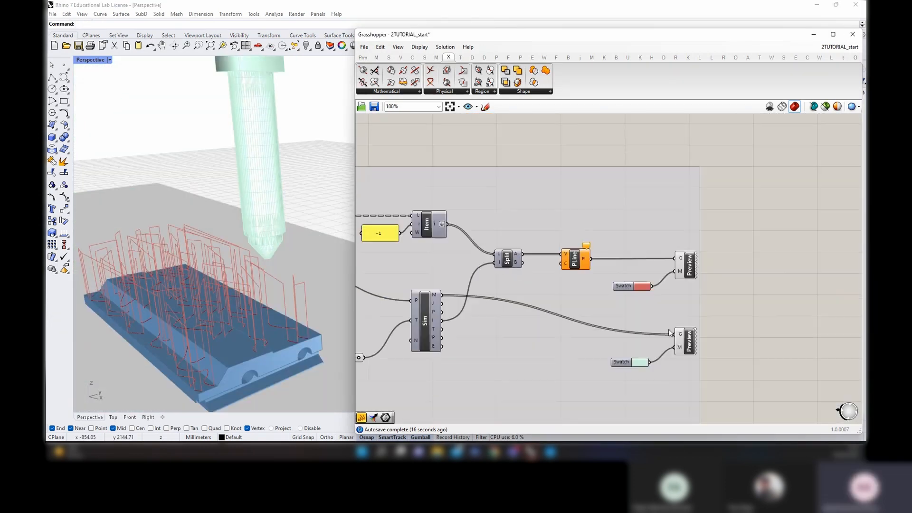
left_click(642, 287)
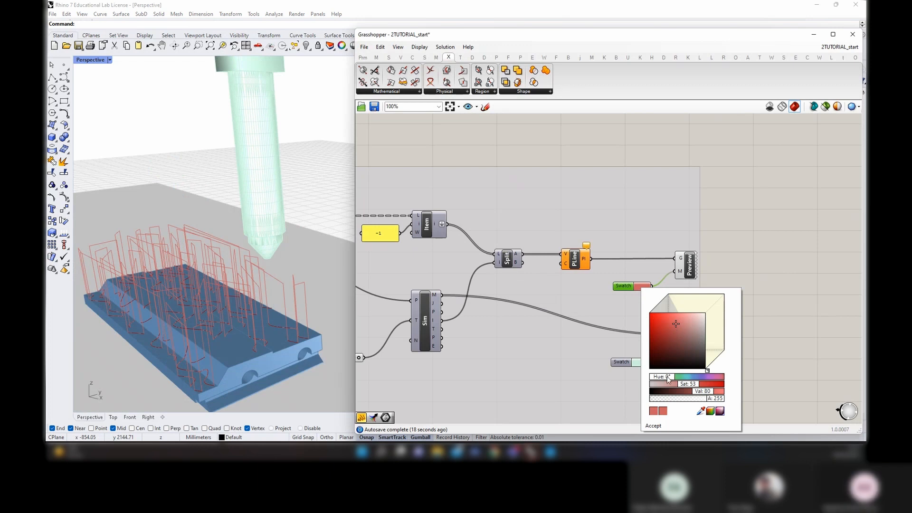
left_click_drag(668, 379, 674, 379)
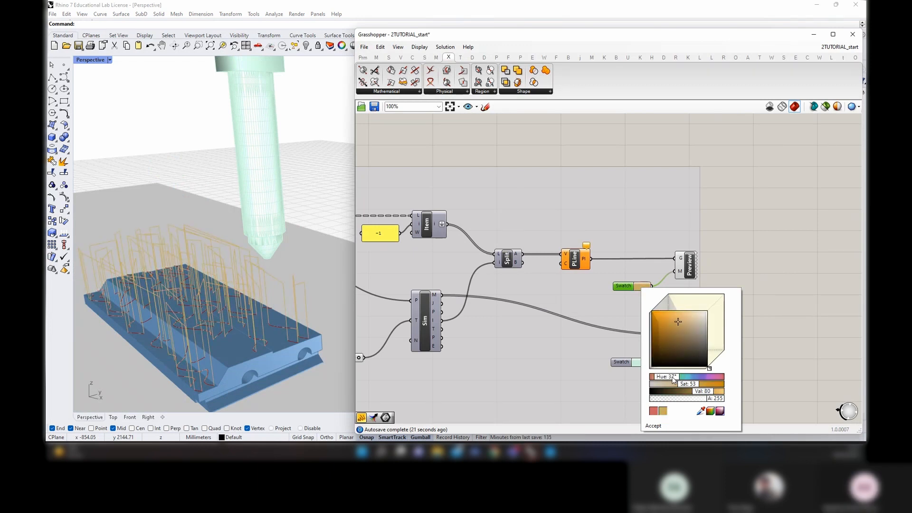
Turn off the viewport preview of every component in the whole definition
scroll(716, 279, "down", 6)
key("ctrl+a")
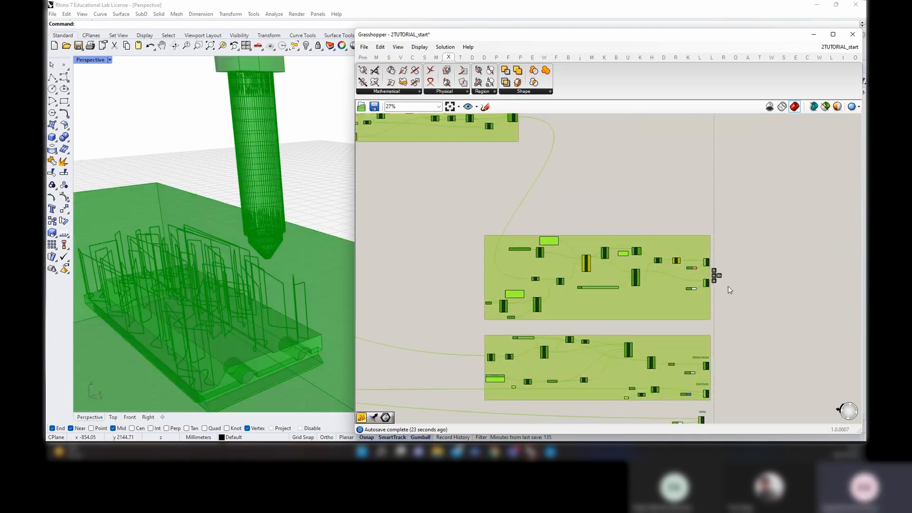
key("ctrl+q")
left_click(736, 357)
right_click_drag(737, 357, 705, 309)
scroll(675, 352, "up", 4)
Enable the viewport preview for only the Old Paint, table, toolpath and robot Preview components
left_click(675, 342)
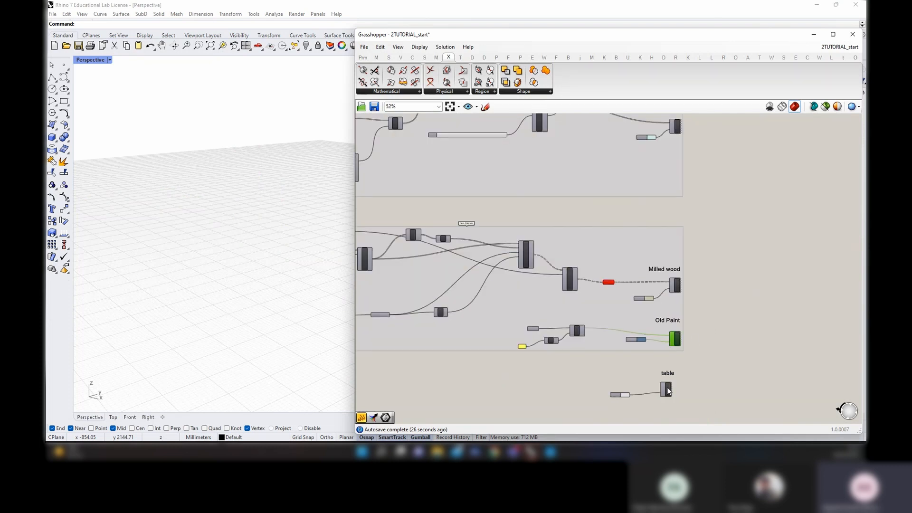
left_click(667, 391, "shift")
right_click_drag(714, 242, 707, 402)
left_click(670, 283, "shift")
right_click(694, 223)
left_click(701, 228)
left_click(701, 228)
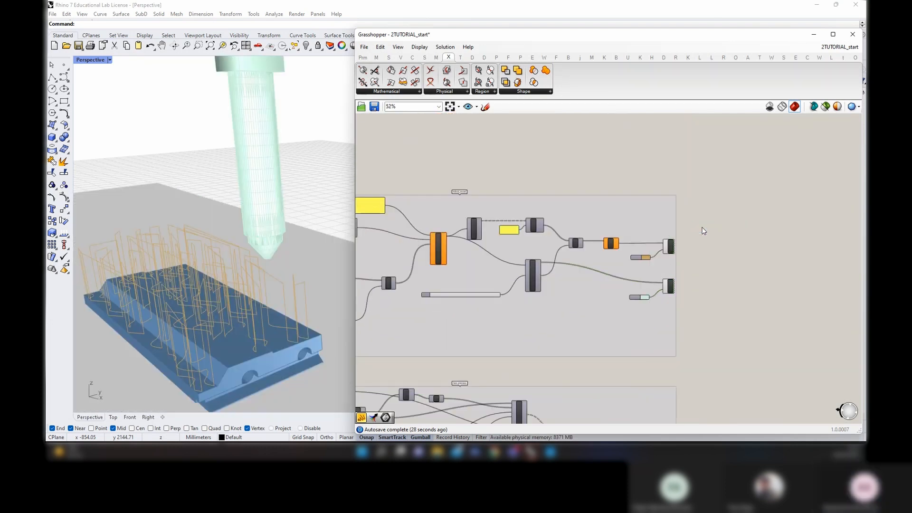
Set the Time slider to 0.68474576 and inspect the tool, toolpath and plank from several angles
right_click_drag(332, 247, 312, 242)
scroll(333, 261, "down", 4)
mouse_move(338, 332)
right_mouse_down()
mouse_move(296, 335)
mouse_move(323, 333)
right_mouse_up()
scroll(447, 309, "up", 4)
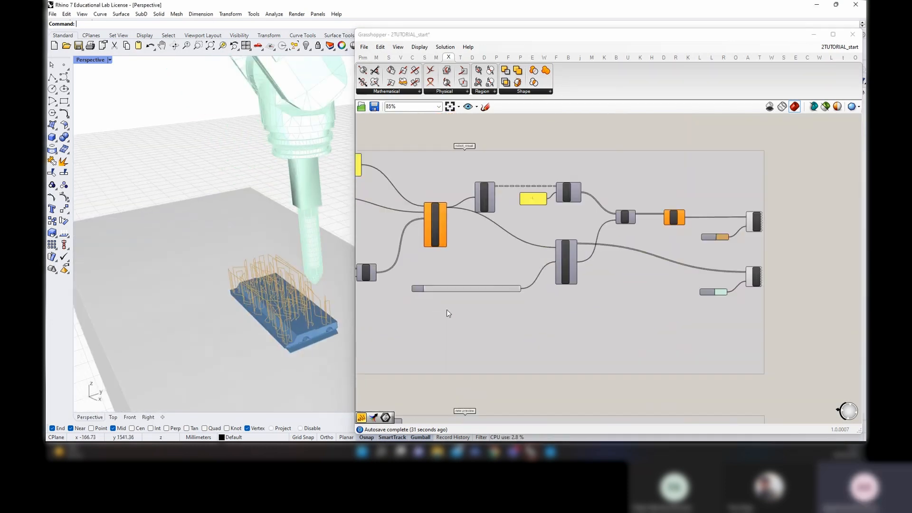
left_click_drag(546, 282, 505, 295)
scroll(302, 354, "up", 6)
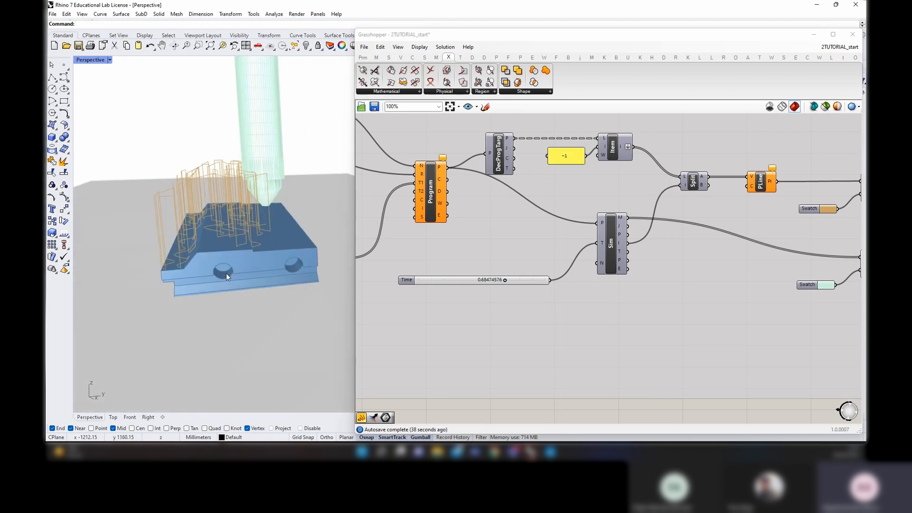
scroll(181, 268, "down", 3)
scroll(314, 310, "up", 6)
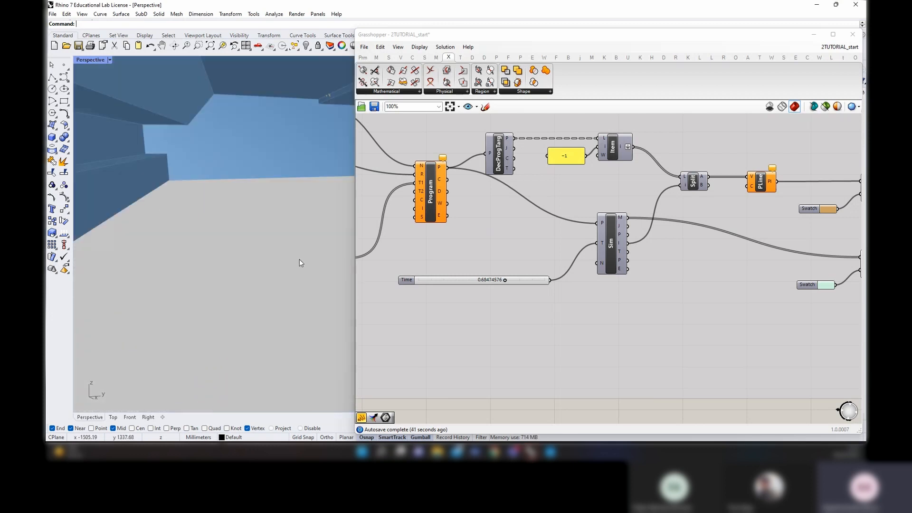
scroll(300, 258, "down", 5)
right_click_drag(255, 231, 303, 269)
scroll(304, 271, "down", 6)
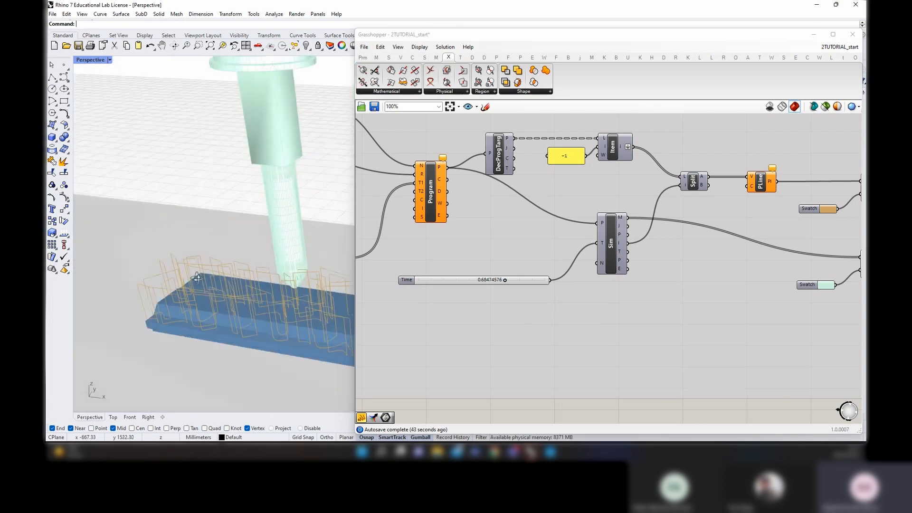
right_click_drag(181, 311, 212, 313)
scroll(493, 281, "up", 2)
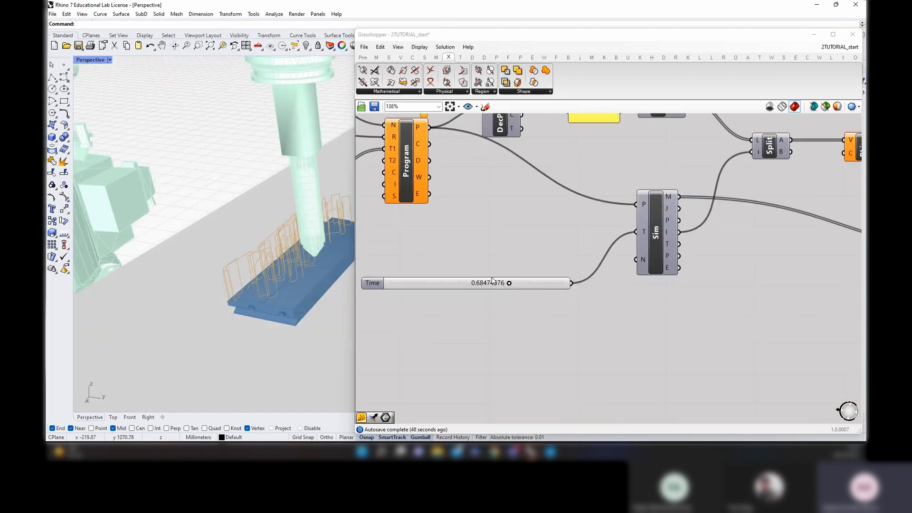
Set the Time slider to 1 to bring the robot simulation to its end
left_click_drag(509, 282, 575, 283)
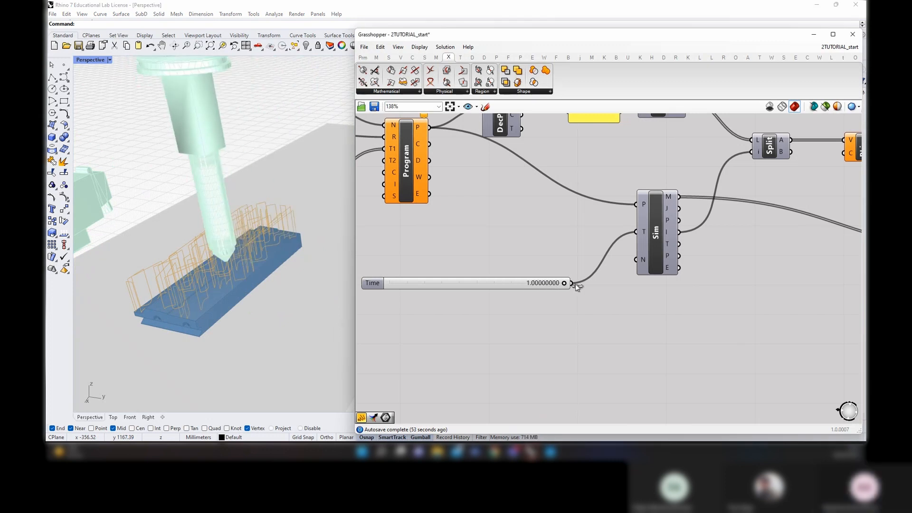
scroll(585, 314, "down", 3)
scroll(585, 312, "down", 3)
left_click(569, 328)
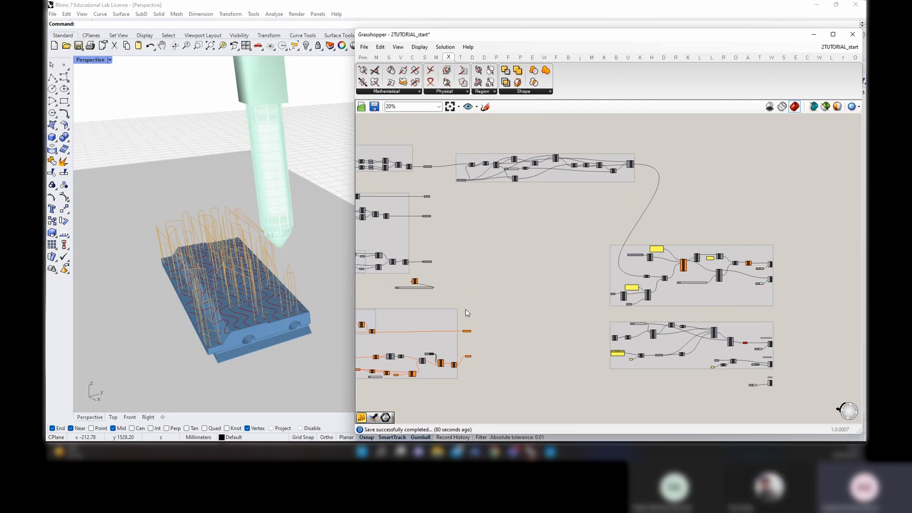
Trace the definition back from the robot groups to its starting inputs and examine the milled plank in the viewport
right_click_drag(466, 309, 604, 275)
scroll(603, 276, "down", 2)
right_click_drag(424, 279, 646, 319)
scroll(628, 246, "up", 5)
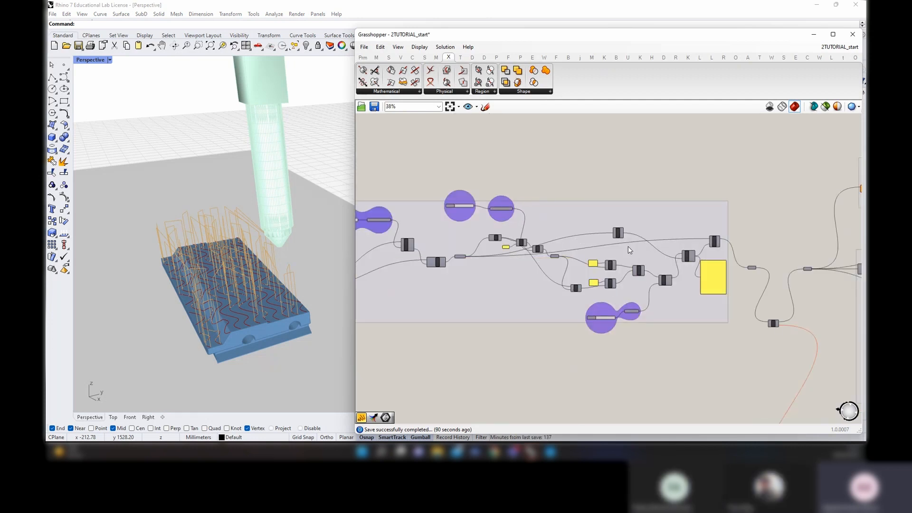
scroll(639, 161, "down", 2)
right_click_drag(423, 346, 515, 349)
scroll(513, 334, "up", 2)
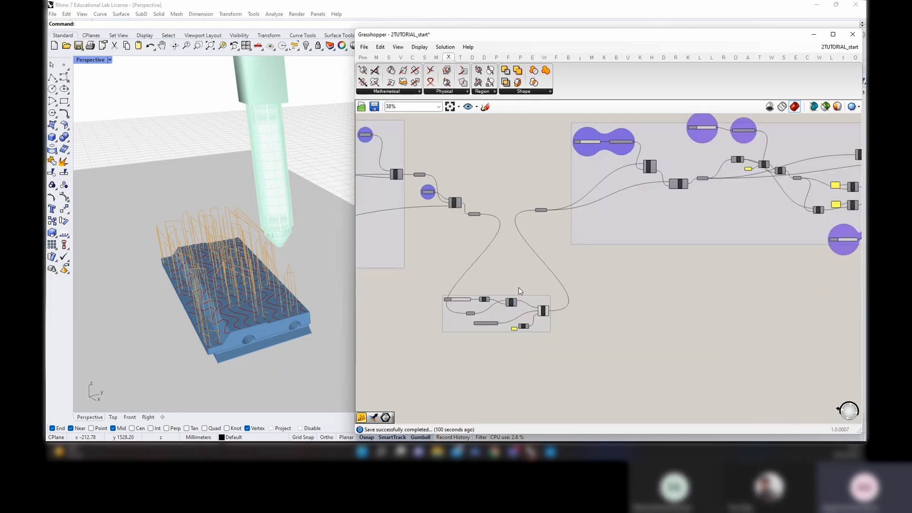
scroll(290, 296, "down", 2)
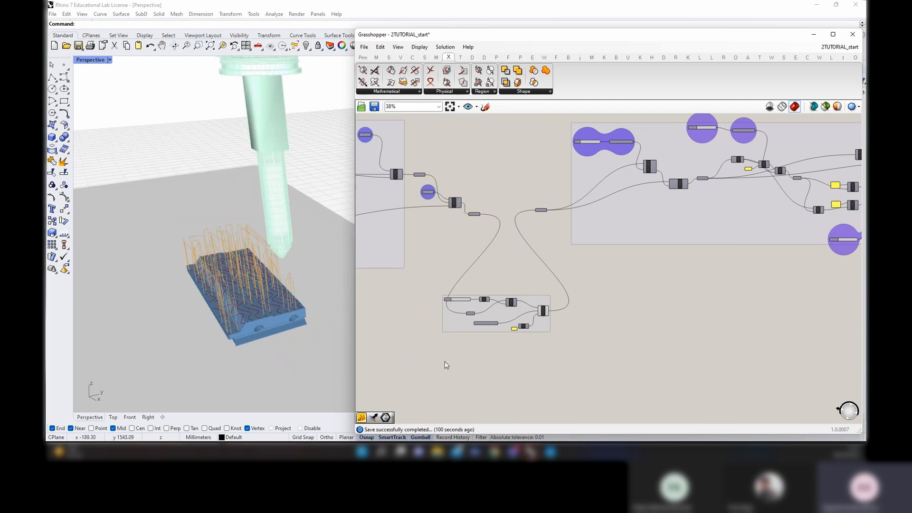
right_click_drag(270, 373, 245, 361)
right_click_drag(455, 291, 658, 288)
scroll(686, 283, "down", 5)
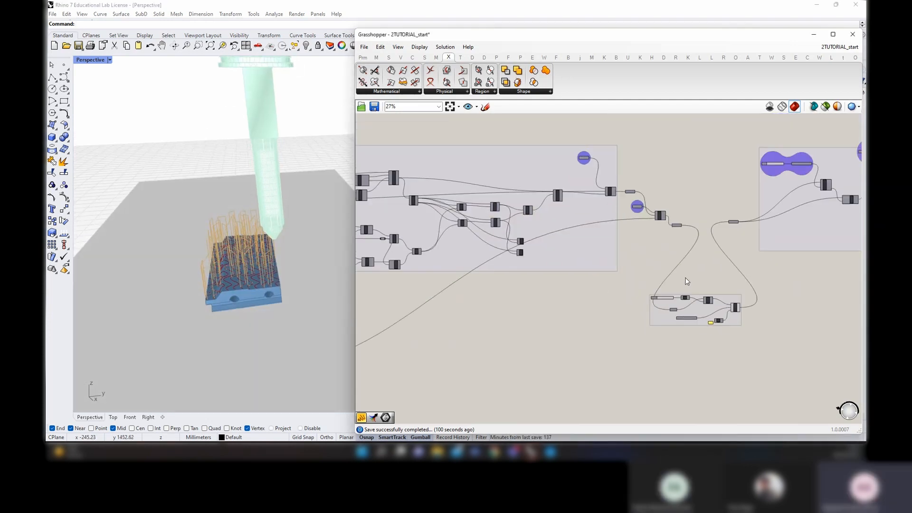
right_click_drag(491, 325, 580, 304)
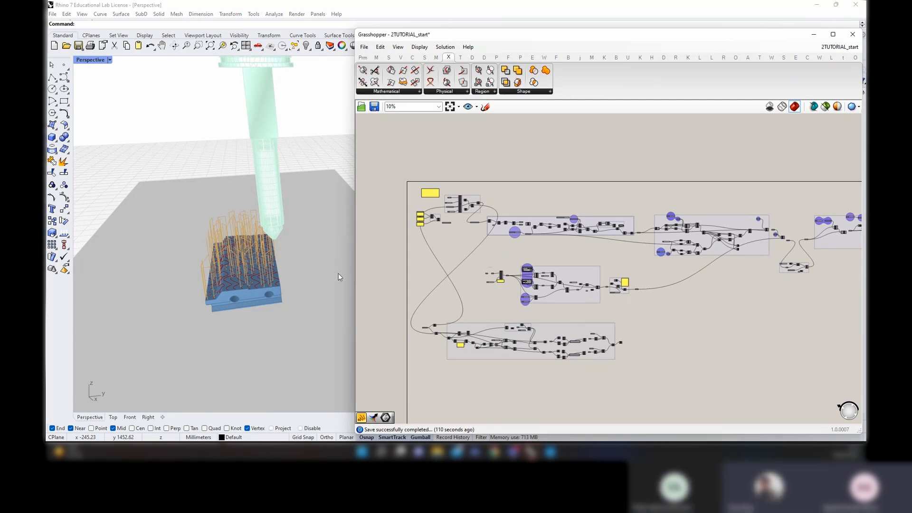
scroll(242, 289, "up", 4)
scroll(176, 179, "down", 7)
right_click_drag(172, 190, 183, 220)
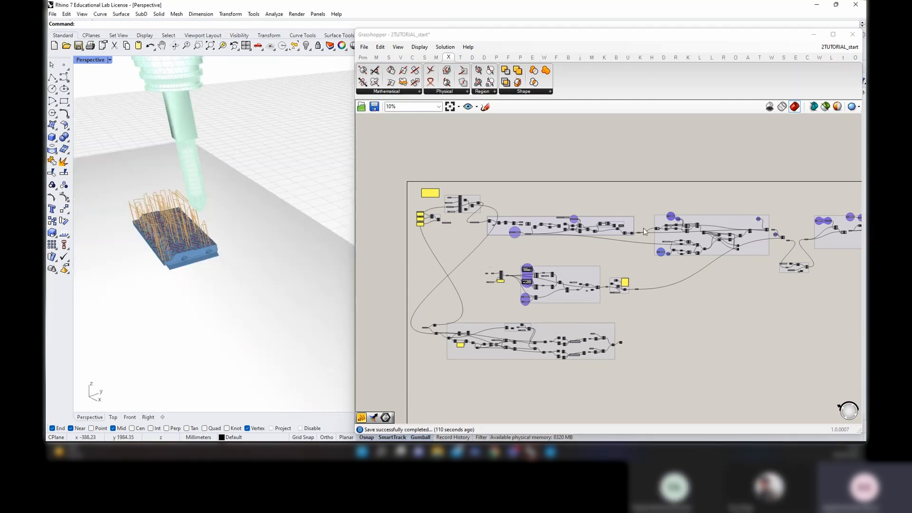
Review the definition from its early groups through to the robot and preview groups, comparing it with the simulated plank
right_click_drag(643, 227, 537, 242)
right_click_drag(615, 308, 537, 307)
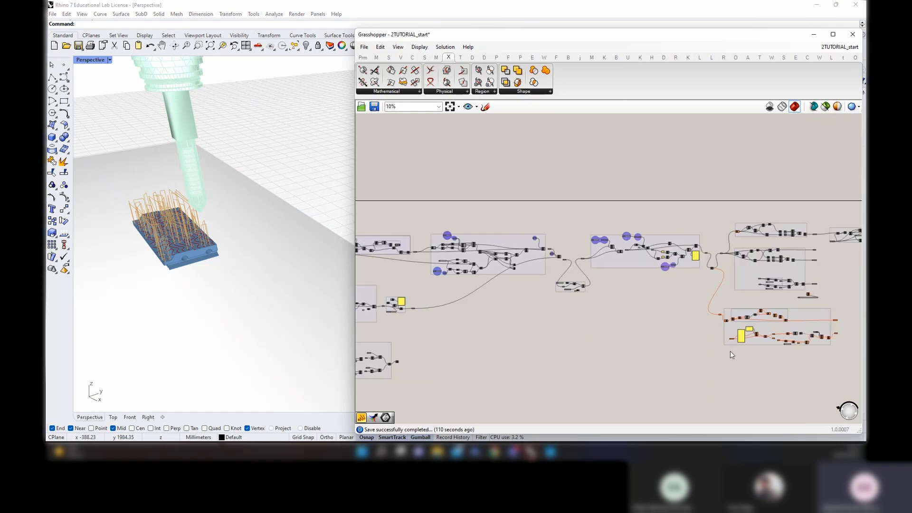
right_click_drag(731, 354, 679, 349)
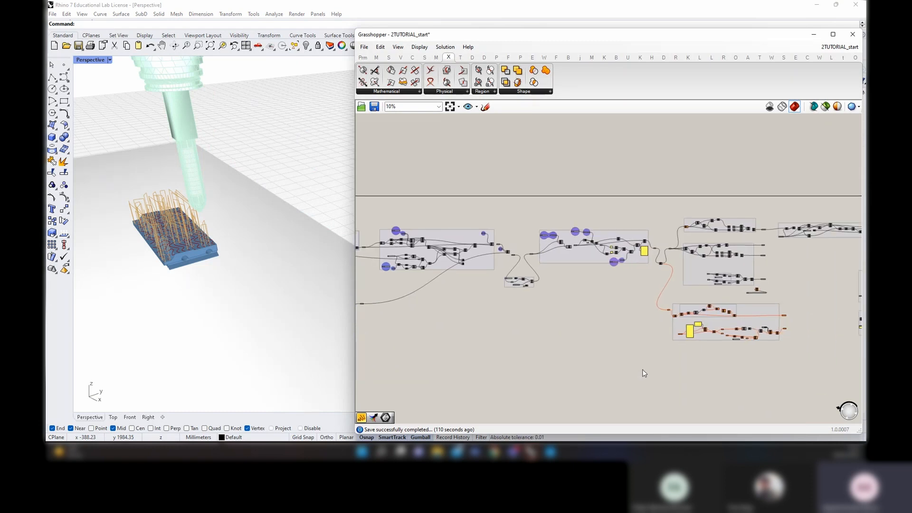
right_click_drag(770, 283, 580, 270)
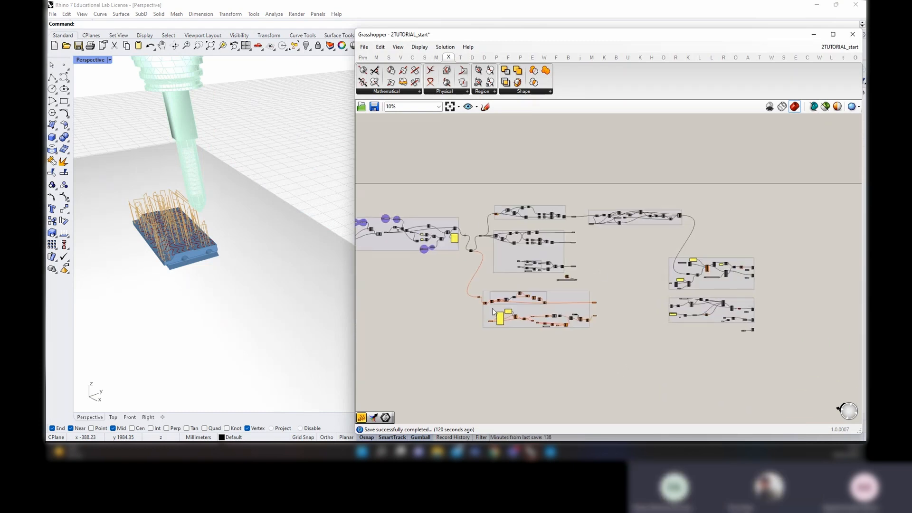
right_click_drag(408, 315, 713, 311)
right_click_drag(836, 282, 533, 254)
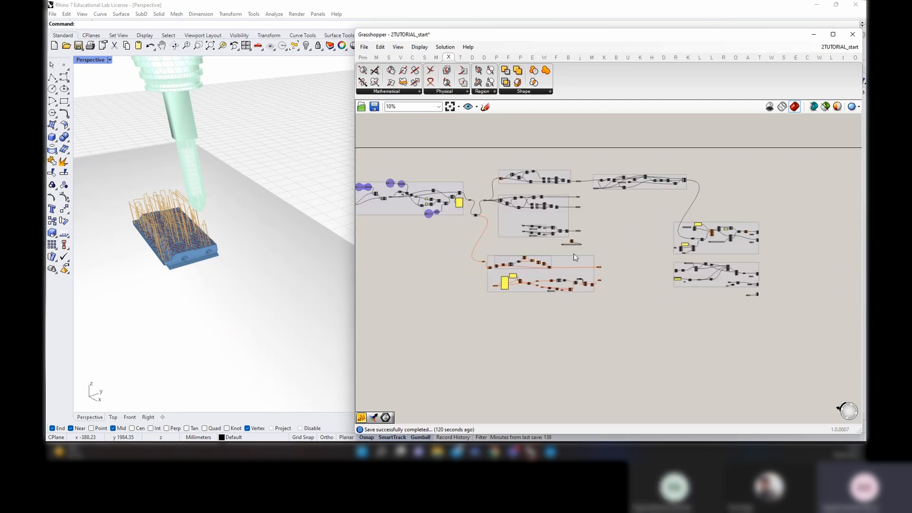
scroll(783, 263, "up", 8)
scroll(210, 303, "down", 5)
right_click_drag(211, 303, 268, 327)
scroll(202, 306, "up", 10)
scroll(222, 312, "down", 3)
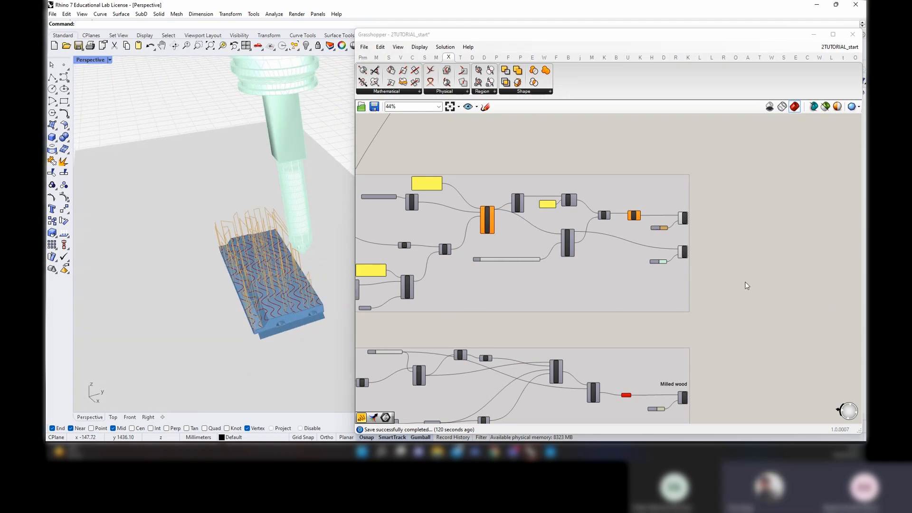